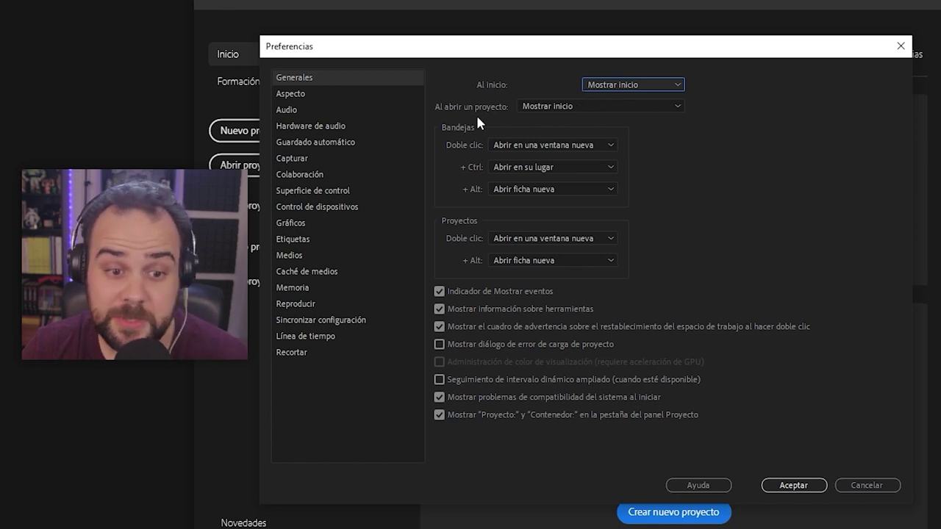
# Examine the General preference choices for opening a project and for double-click and Alt behaviour of bins (Bandejas)
pyautogui.click(588, 105)
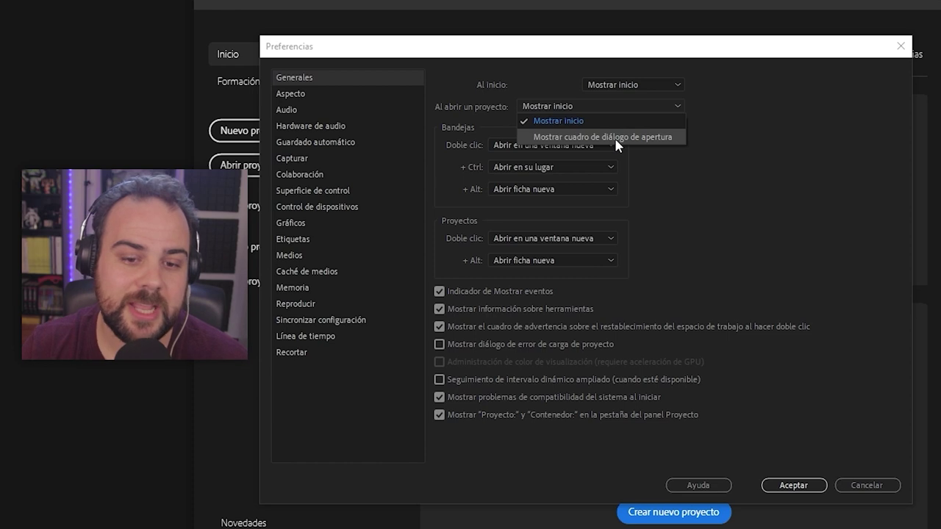
pyautogui.click(608, 126)
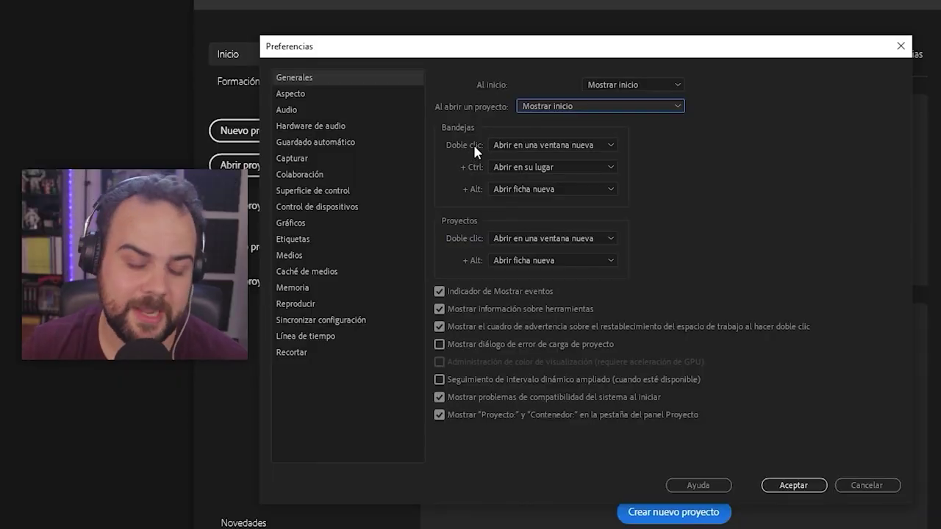
pyautogui.click(606, 143)
pyautogui.click(580, 157)
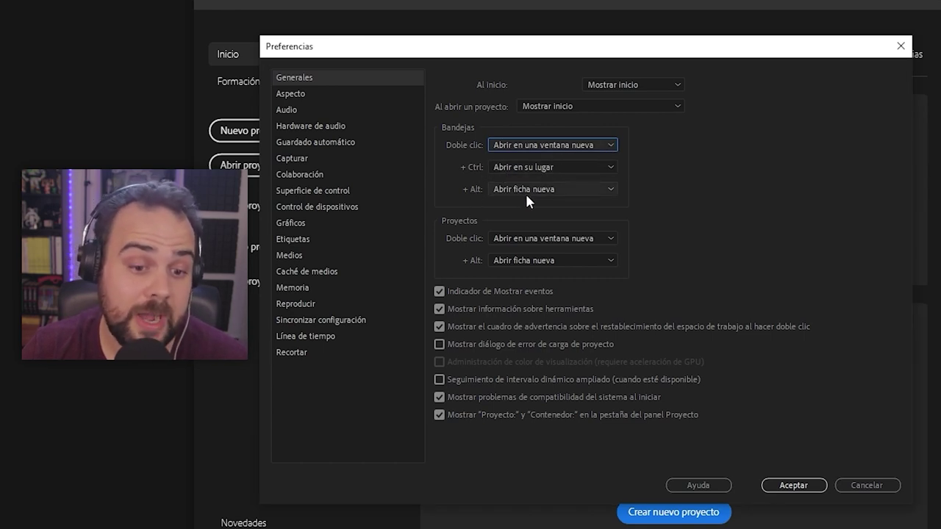
pyautogui.click(586, 191)
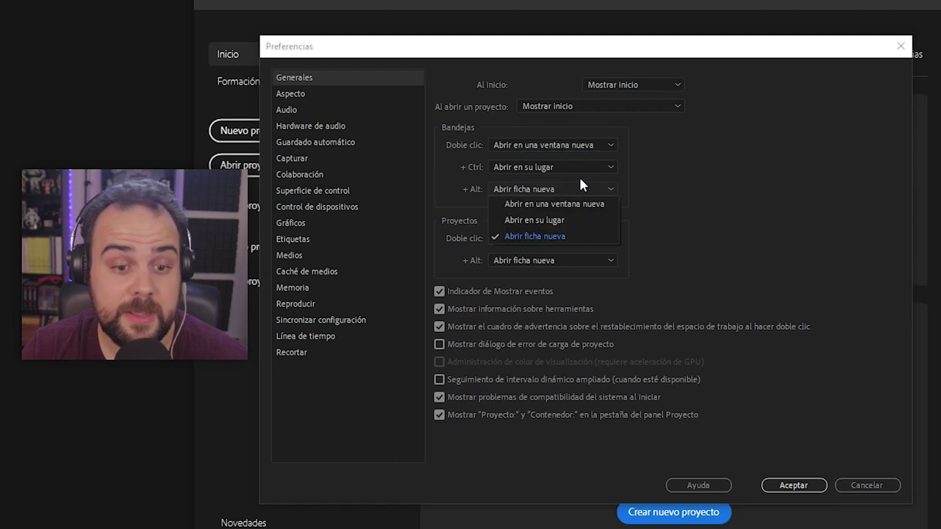
pyautogui.click(651, 190)
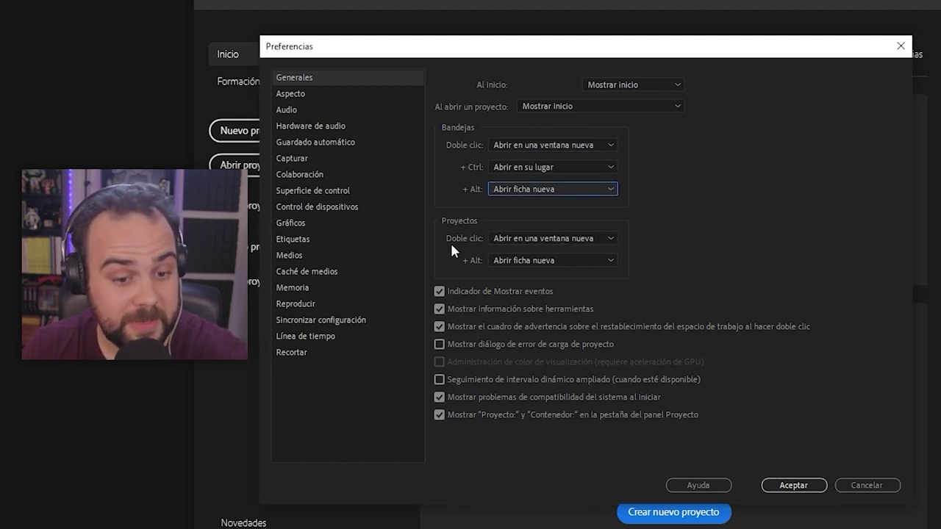
# Examine the choices for the double-click behaviour of projects (Proyectos) in the General preferences
pyautogui.click(608, 238)
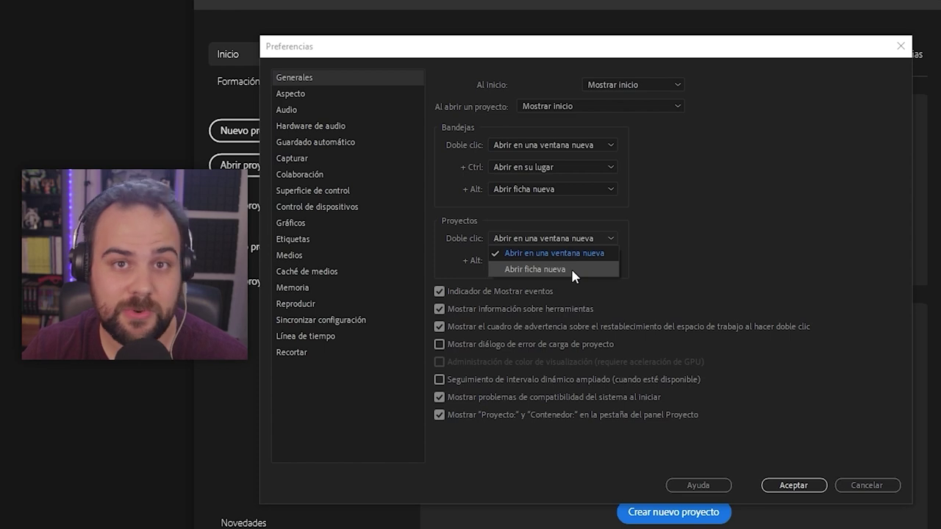
pyautogui.click(586, 254)
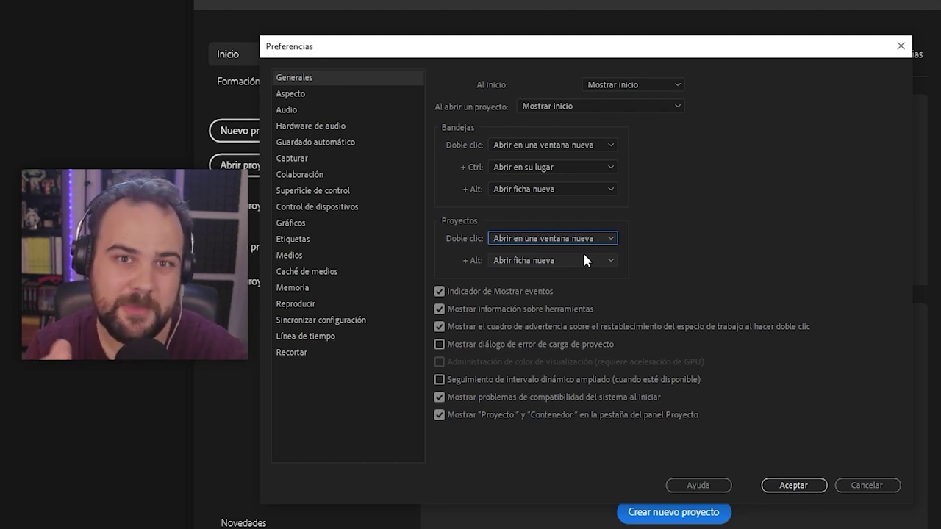
pyautogui.click(585, 238)
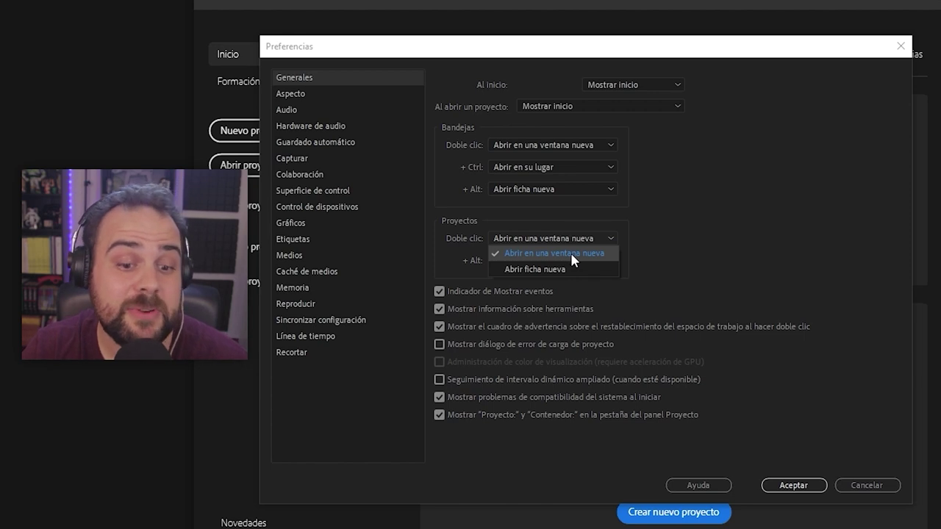
pyautogui.click(583, 238)
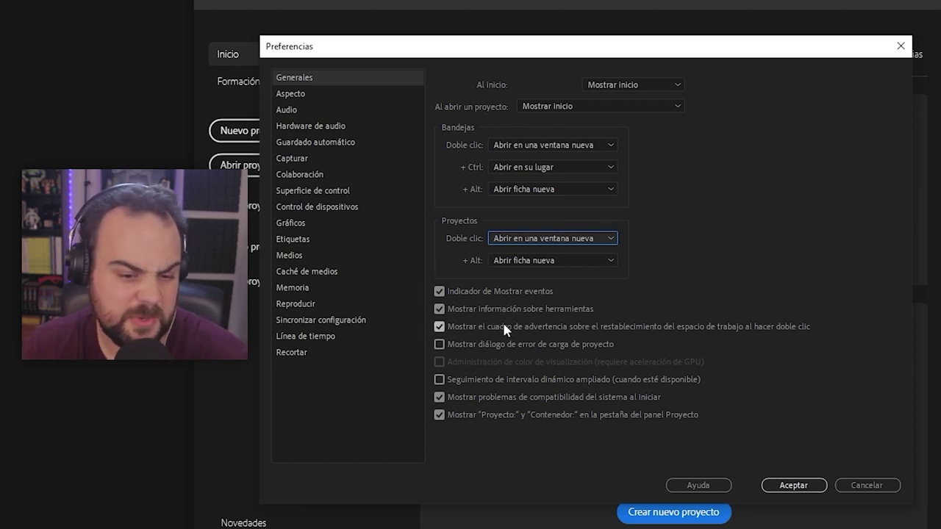
# Try different interface brightness (Brillo) levels in the Aspecto preferences, and restore the brightness to Predeterminado
pyautogui.click(330, 93)
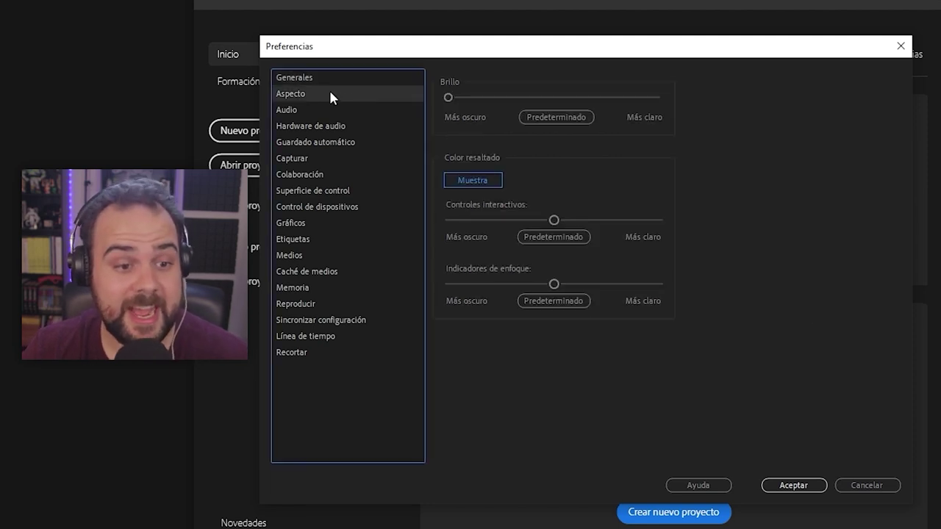
pyautogui.click(448, 97)
pyautogui.moveTo(476, 93); pyautogui.dragTo(436, 98)
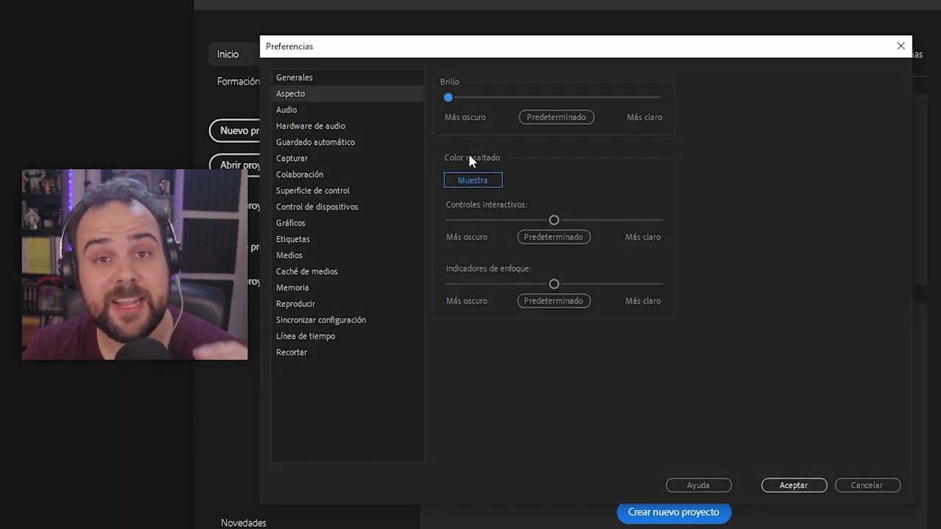
pyautogui.moveTo(523, 100); pyautogui.dragTo(421, 97)
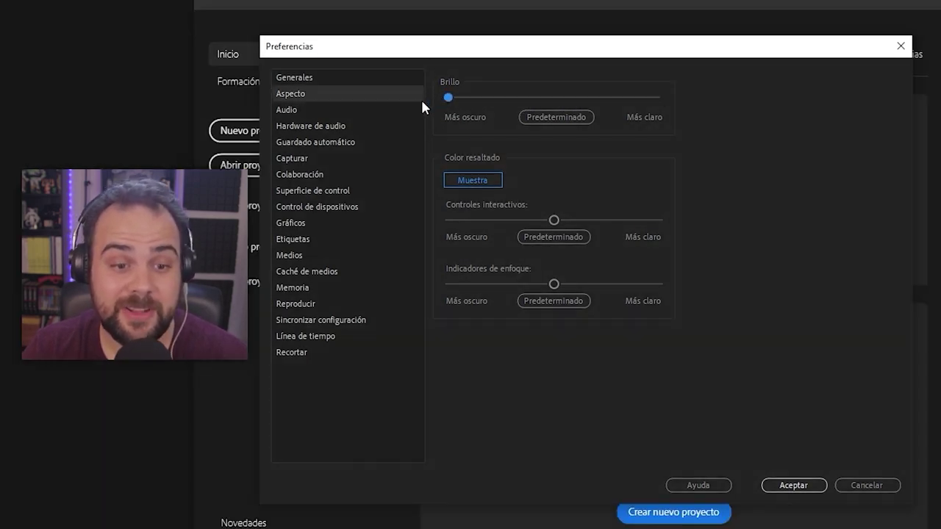
pyautogui.click(553, 119)
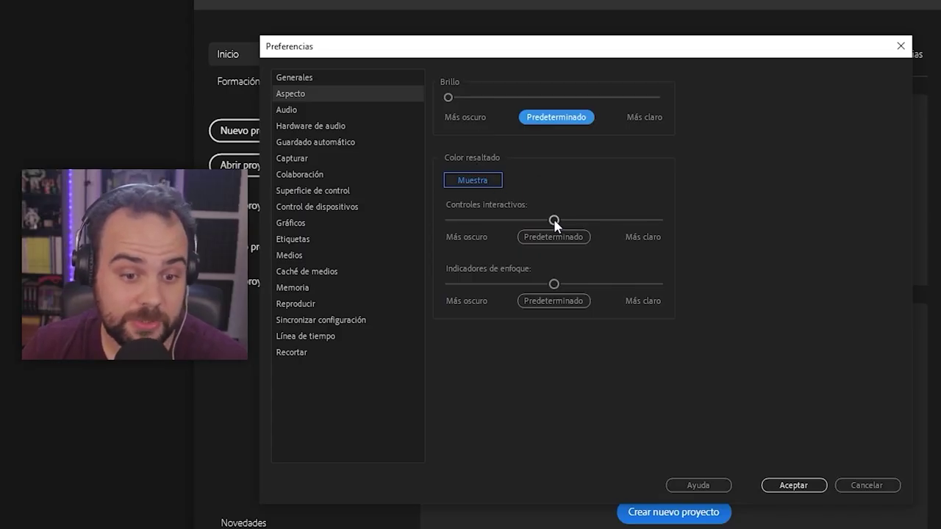
# Try lighter highlight colours for Controles interactivos and Indicadores de enfoque, and reset both to Predeterminado
pyautogui.moveTo(551, 219); pyautogui.dragTo(607, 220)
pyautogui.moveTo(686, 253); pyautogui.dragTo(585, 238)
pyautogui.moveTo(556, 282); pyautogui.dragTo(654, 294)
pyautogui.click(555, 302)
pyautogui.click(568, 236)
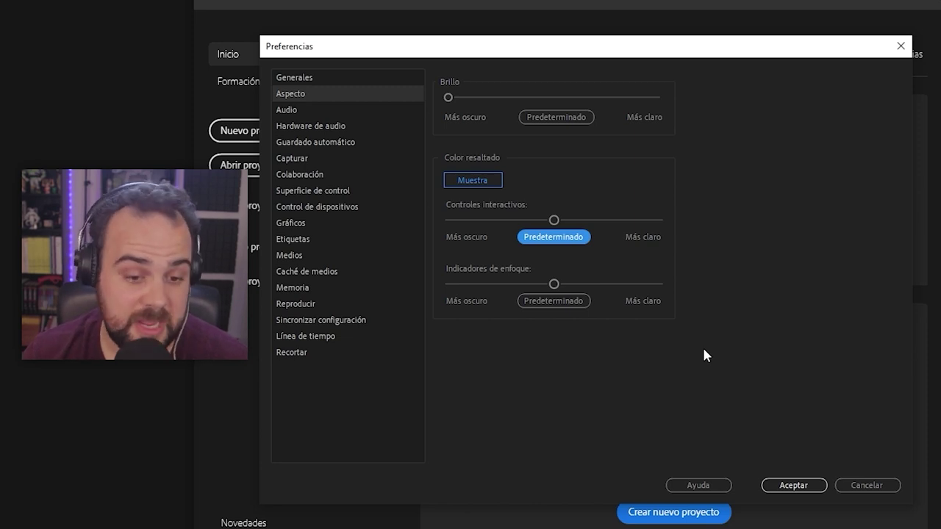
# Review the Audio preferences, including the large volume adjustment (Gran ajuste de volumen) value
pyautogui.click(348, 112)
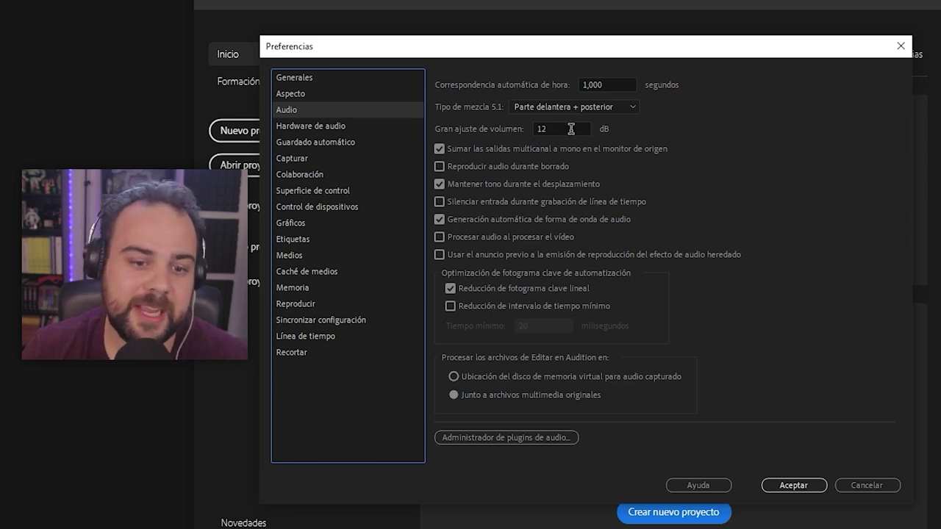
pyautogui.moveTo(564, 129); pyautogui.dragTo(527, 129)
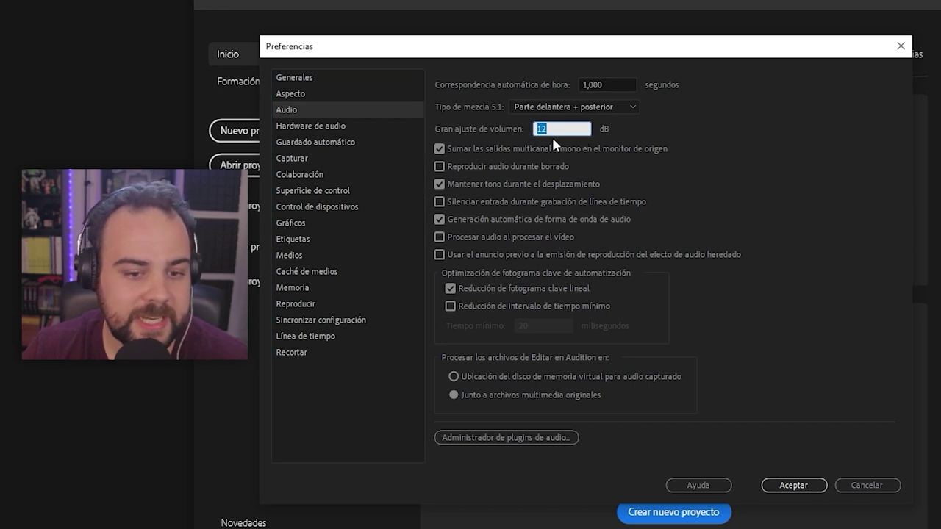
pyautogui.click(567, 129)
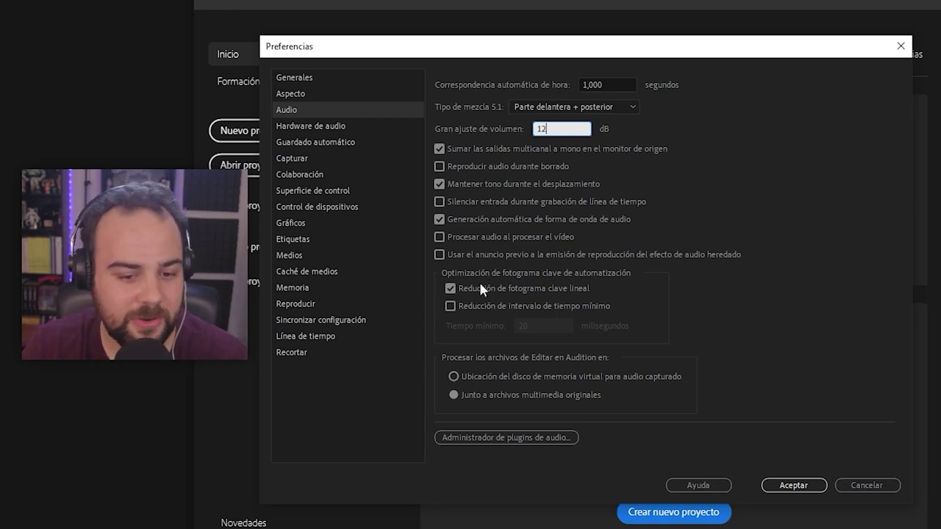
# Examine the device class and default input choices in the Hardware de audio preferences
pyautogui.click(344, 128)
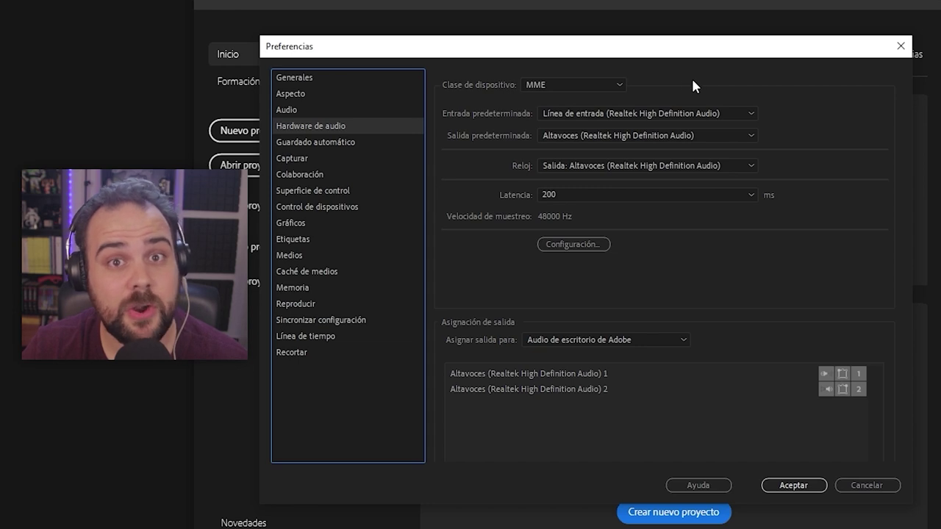
pyautogui.click(619, 85)
pyautogui.click(619, 85)
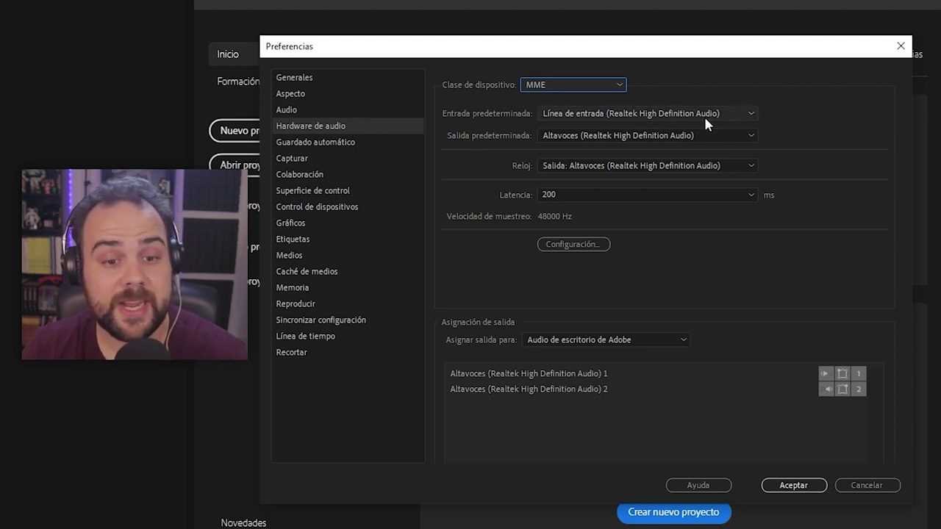
pyautogui.click(751, 114)
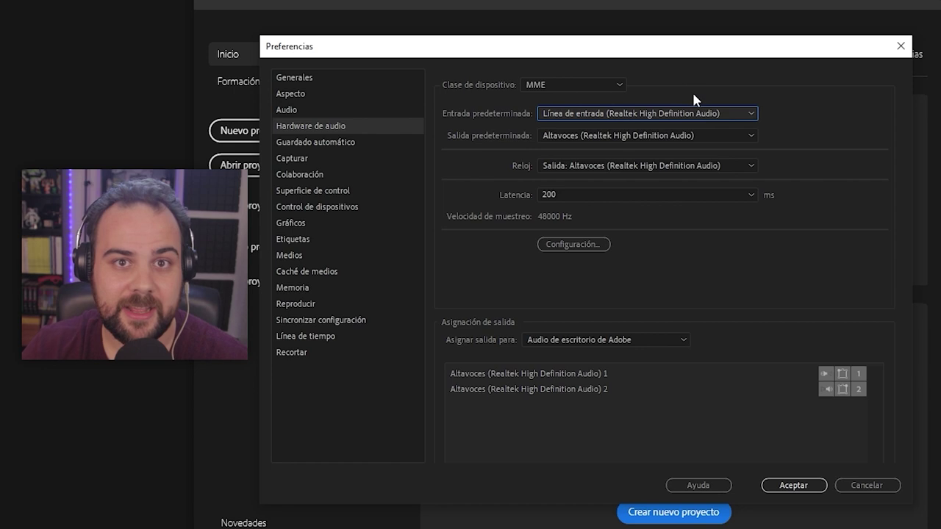
pyautogui.click(705, 114)
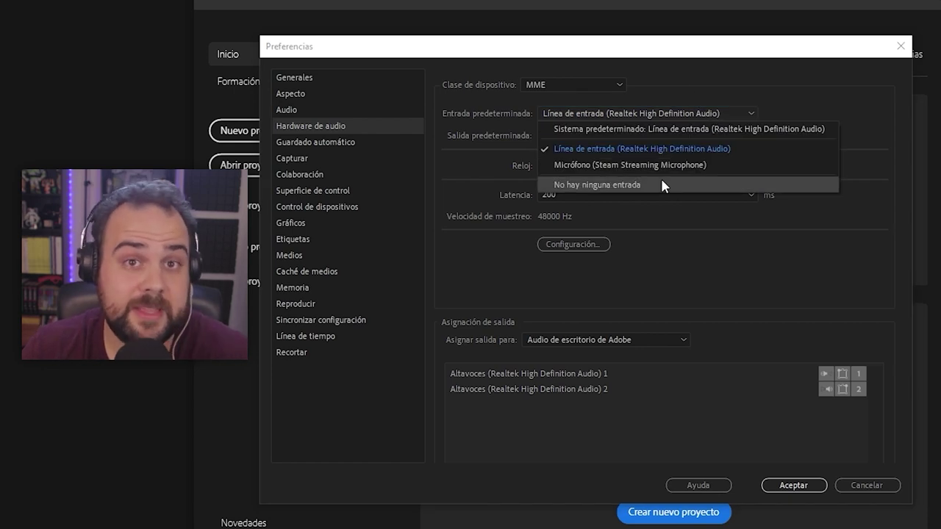
pyautogui.click(642, 114)
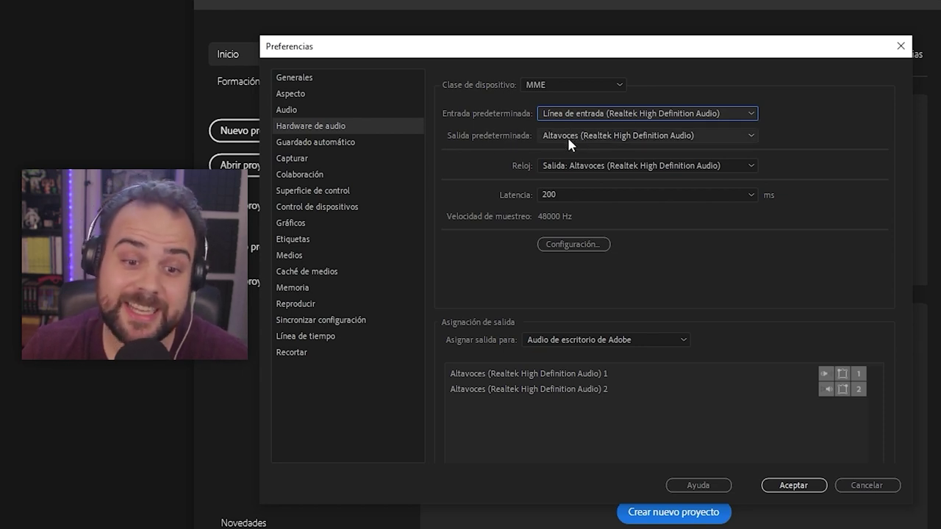
# Examine the default output devices and the output assignment choices for the audio hardware
pyautogui.click(681, 140)
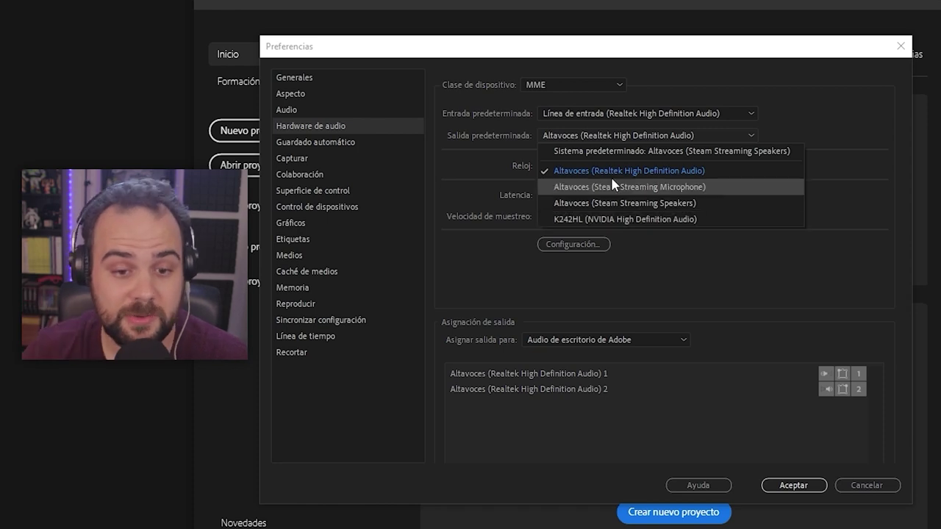
pyautogui.click(602, 134)
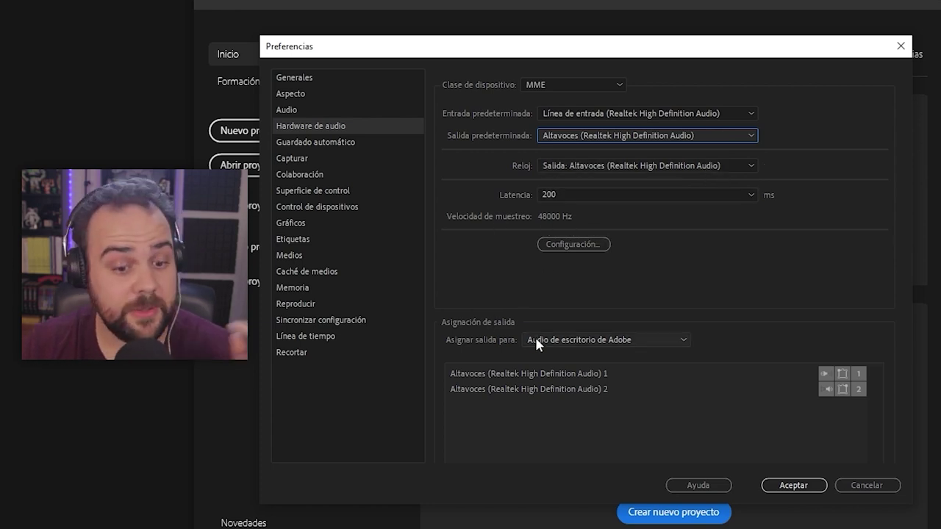
pyautogui.click(661, 338)
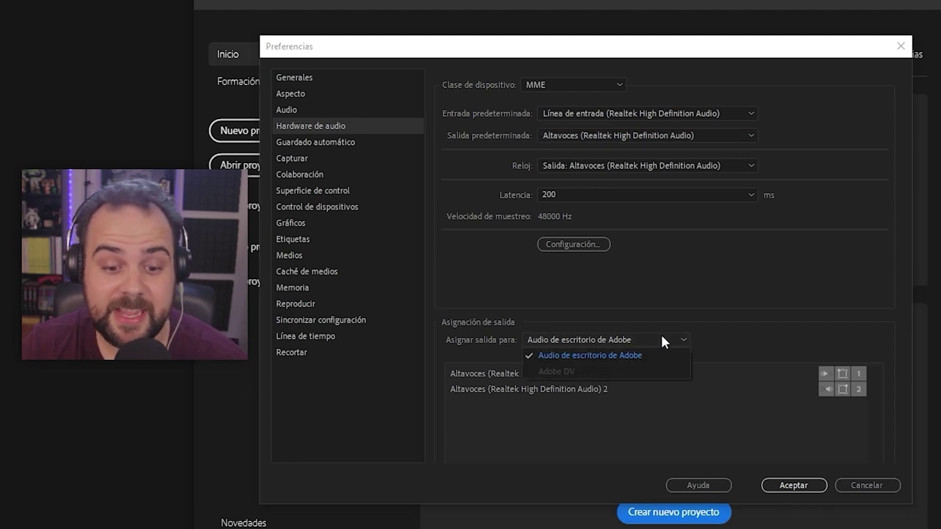
pyautogui.click(662, 339)
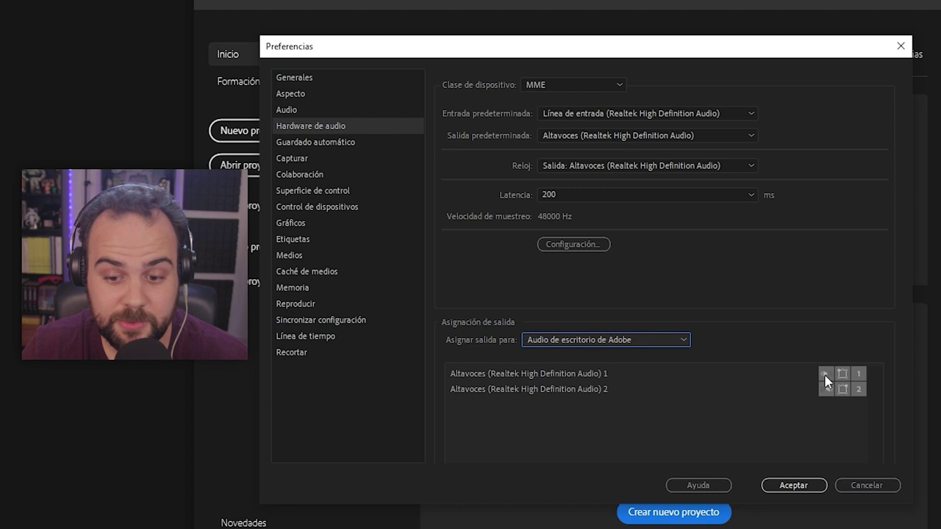
# Review the Guardado automático preferences: the automatic saving option, the save interval and the maximum number of project versions
pyautogui.click(365, 143)
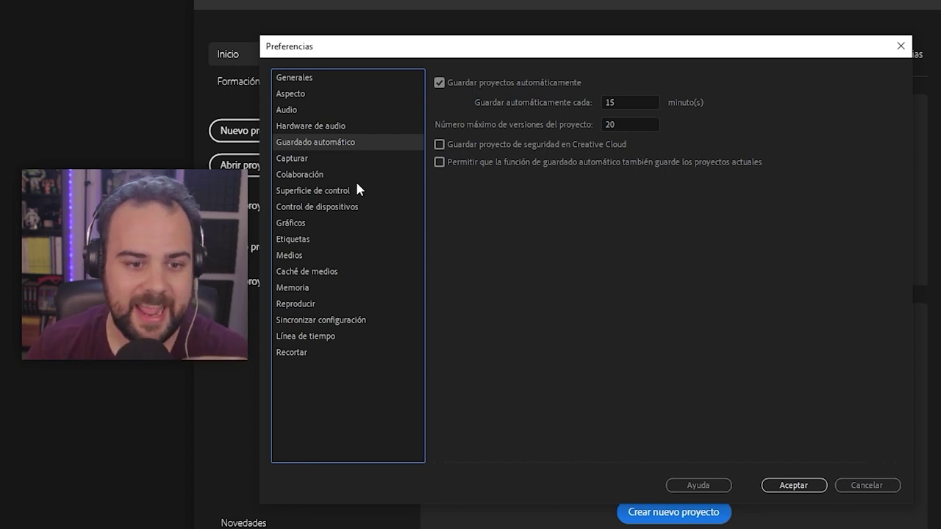
pyautogui.click(497, 81)
pyautogui.click(473, 82)
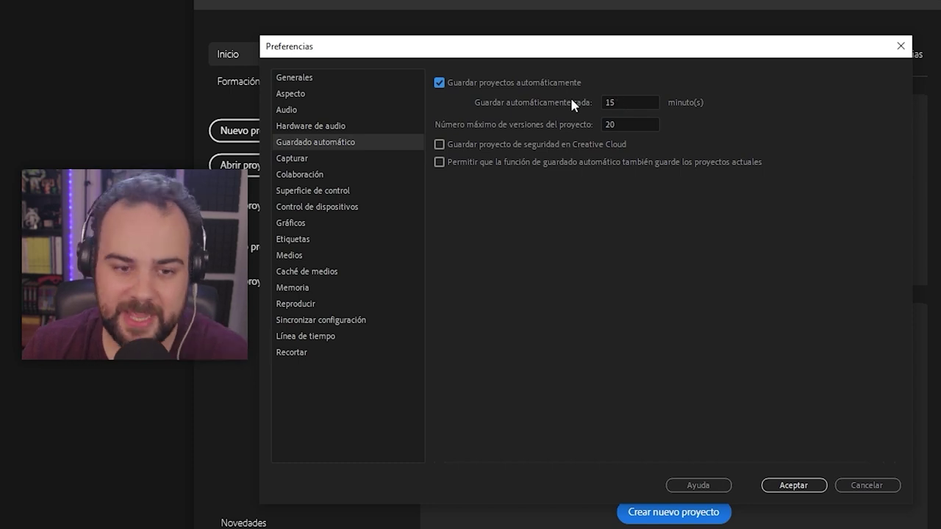
pyautogui.click(630, 101)
pyautogui.click(639, 101)
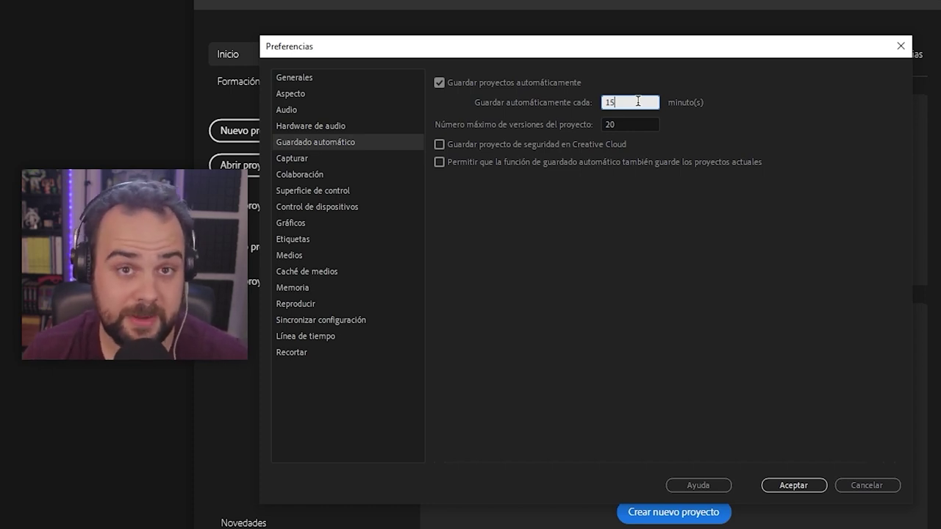
pyautogui.click(624, 124)
pyautogui.click(612, 122)
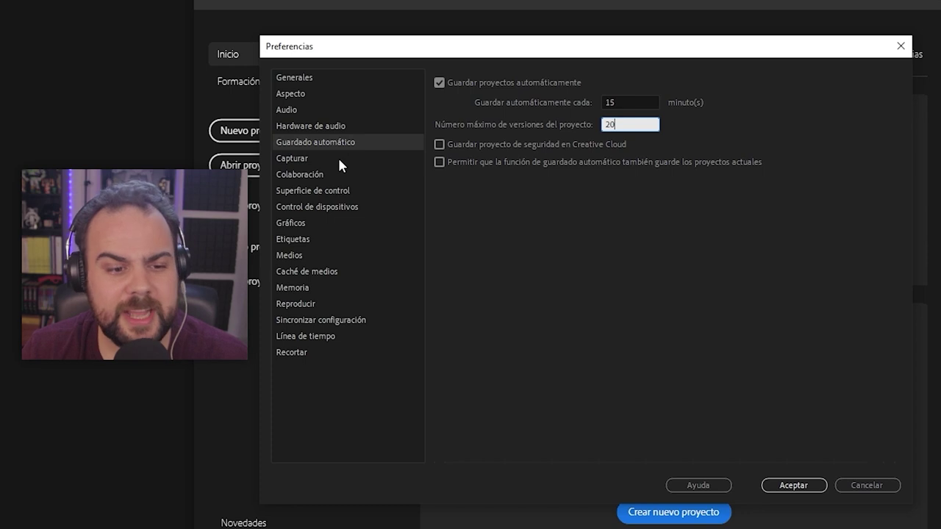
# Look through the Capturar, Colaboración, Superficie de control and Control de dispositivos preferences
pyautogui.click(308, 159)
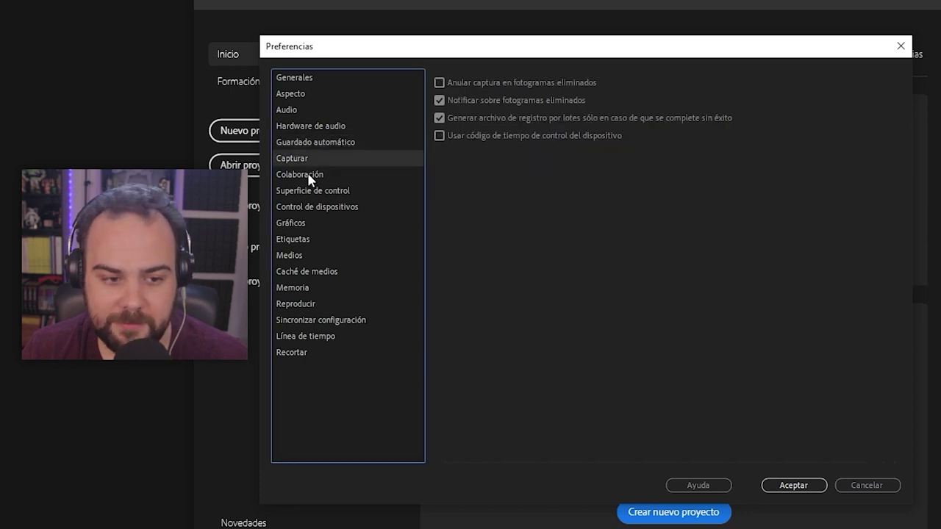
pyautogui.click(311, 179)
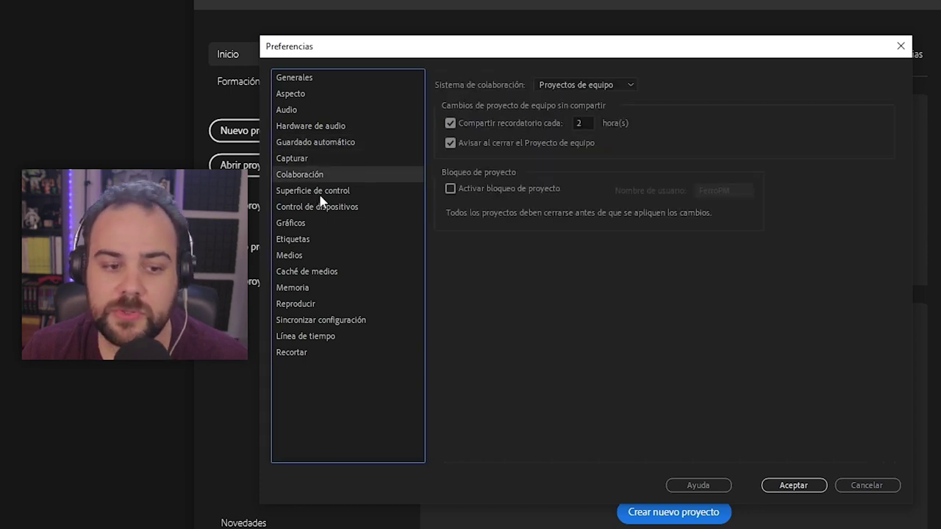
pyautogui.click(321, 194)
pyautogui.click(332, 210)
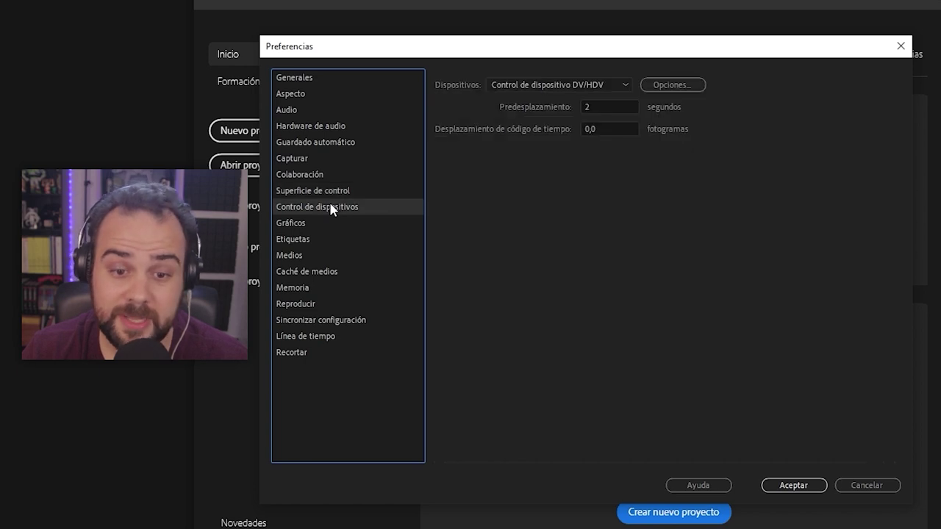
pyautogui.click(310, 157)
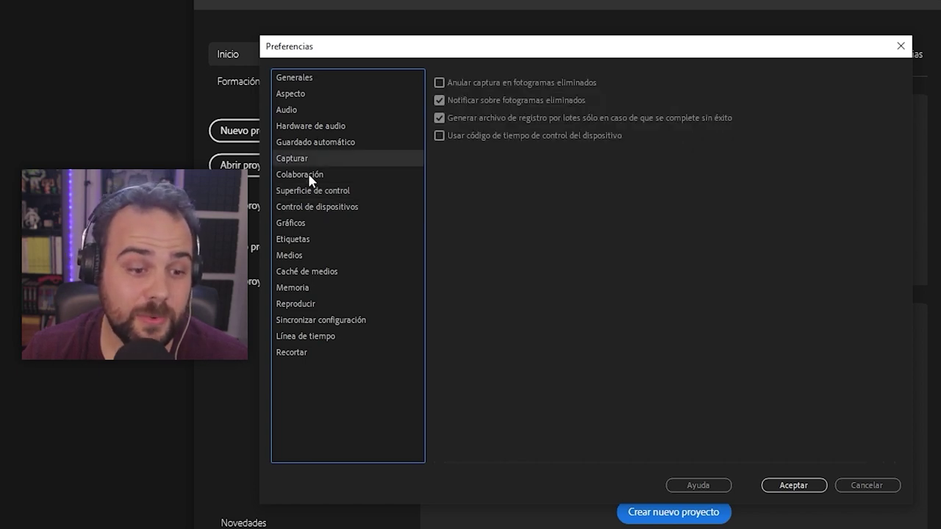
pyautogui.click(308, 175)
pyautogui.click(331, 193)
pyautogui.click(328, 209)
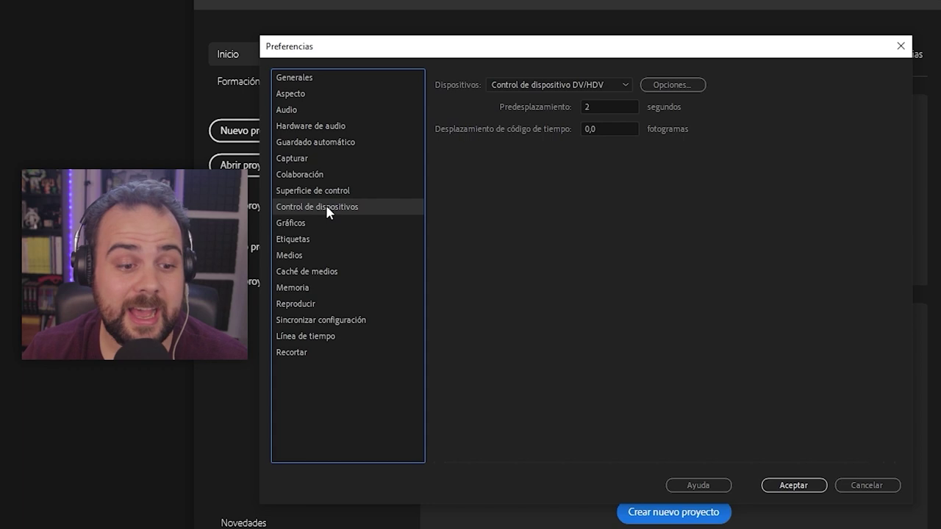
# Go back over the capture, collaboration, control surface and device control preferences one by one
pyautogui.click(325, 159)
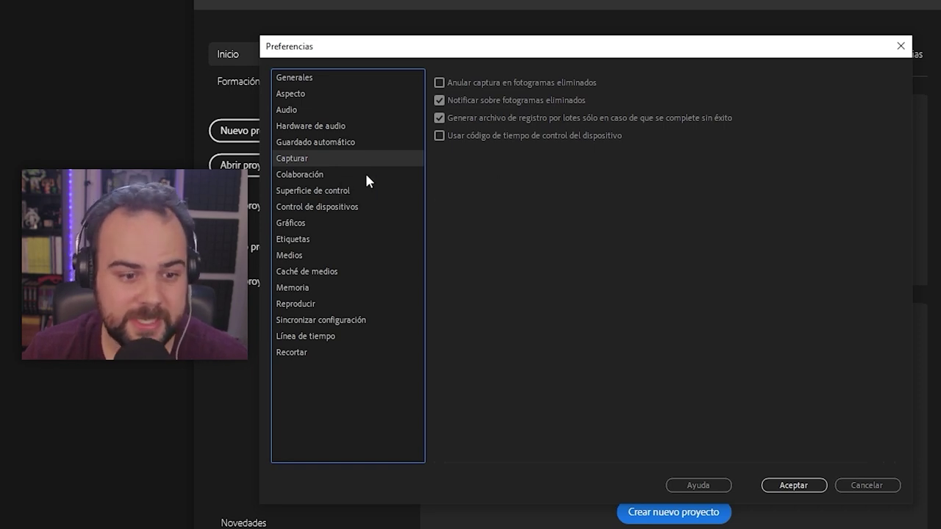
pyautogui.click(340, 176)
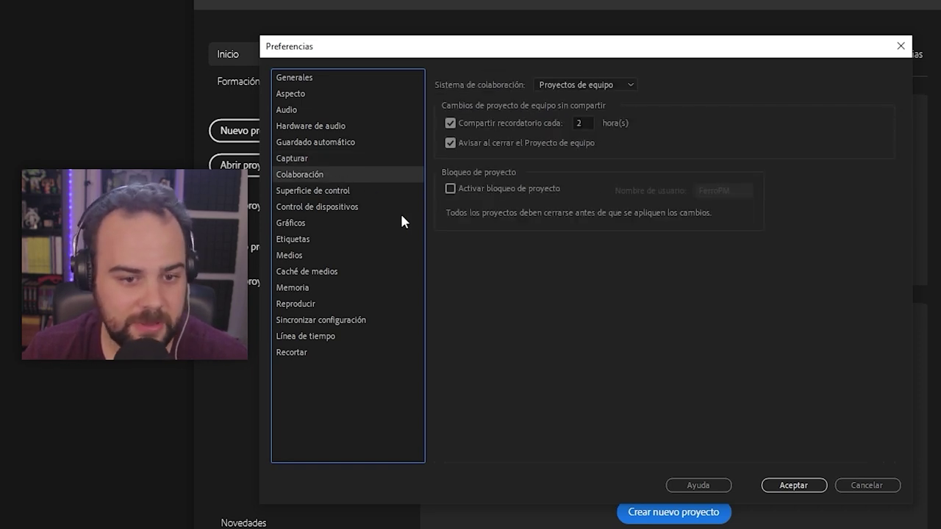
pyautogui.click(347, 192)
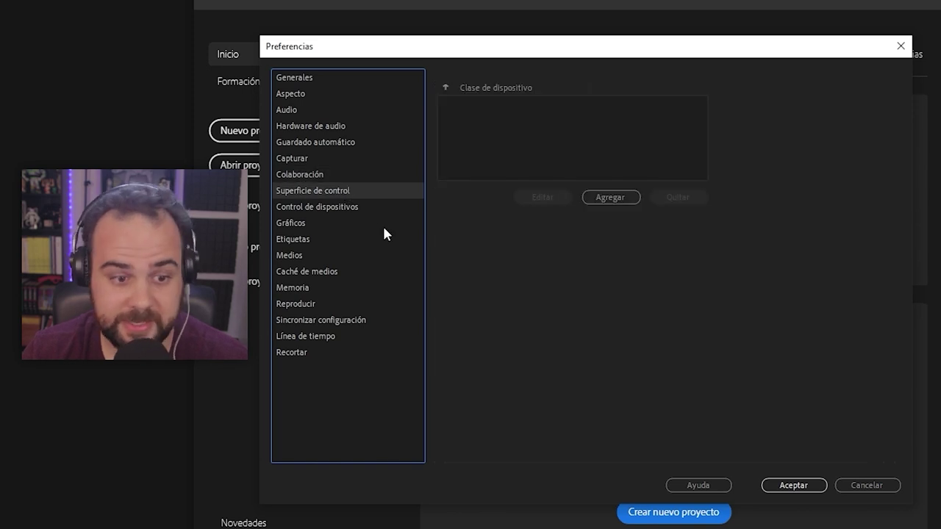
pyautogui.click(372, 206)
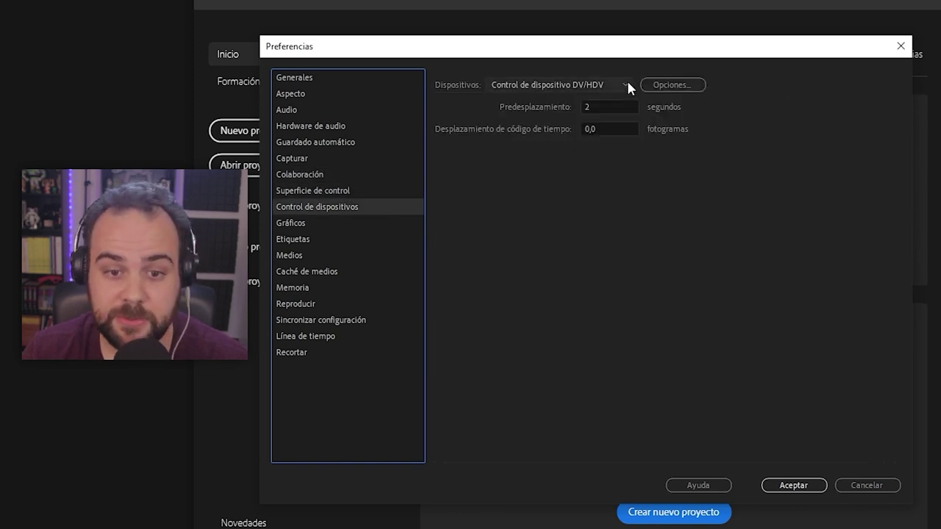
# Review the Gráficos preferences and examine the replacement font choices for unavailable fonts
pyautogui.click(357, 223)
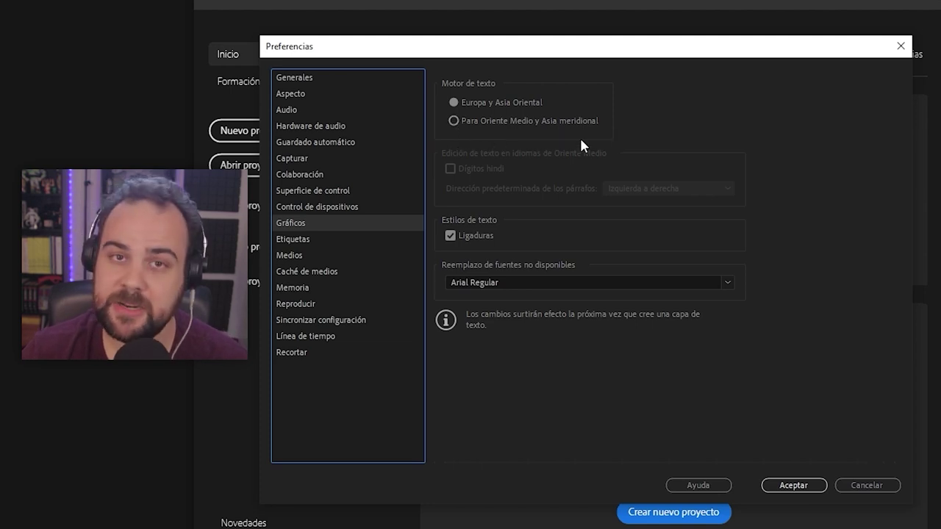
pyautogui.click(729, 283)
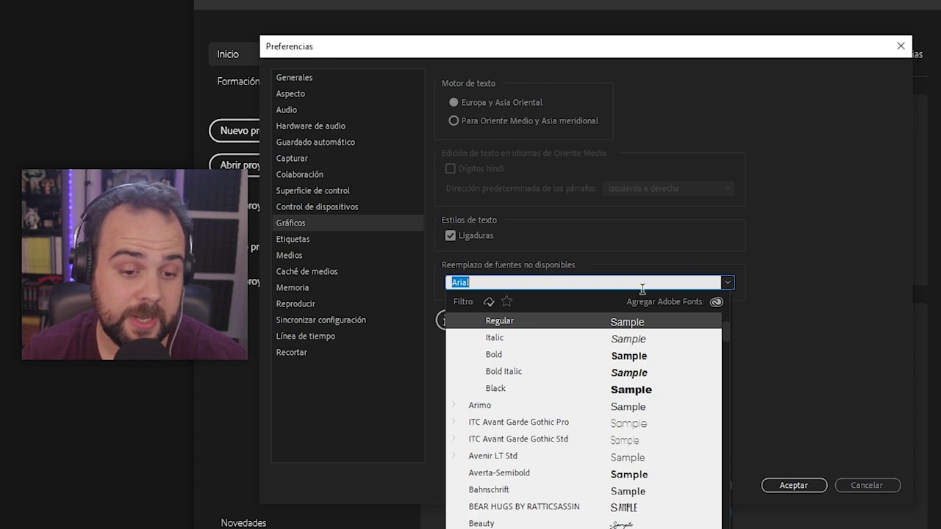
pyautogui.click(766, 257)
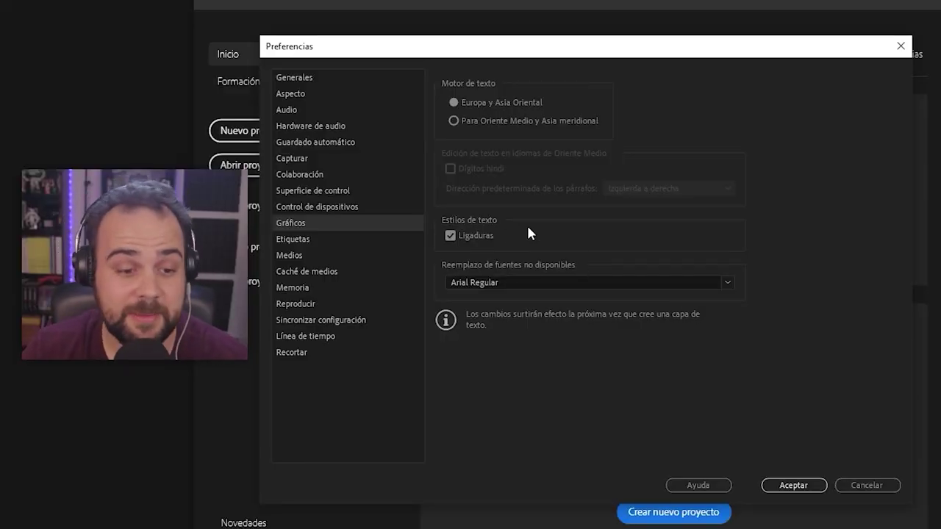
# Set the default label for Subtítulos to Marrón in the Etiquetas preferences
pyautogui.click(330, 239)
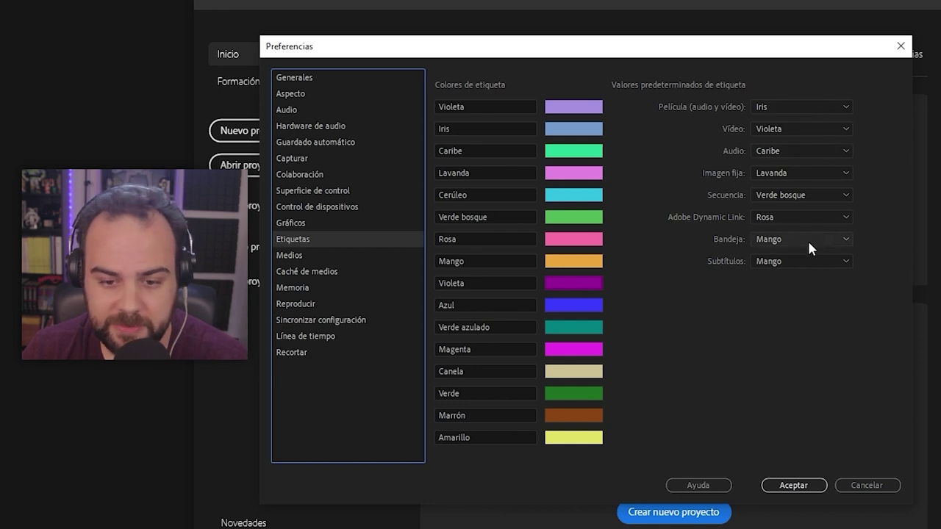
pyautogui.click(843, 261)
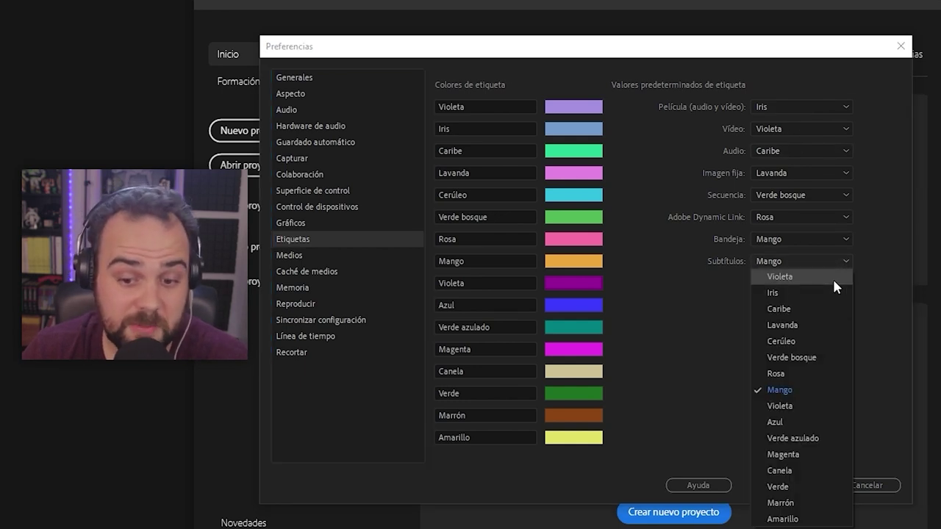
pyautogui.click(793, 502)
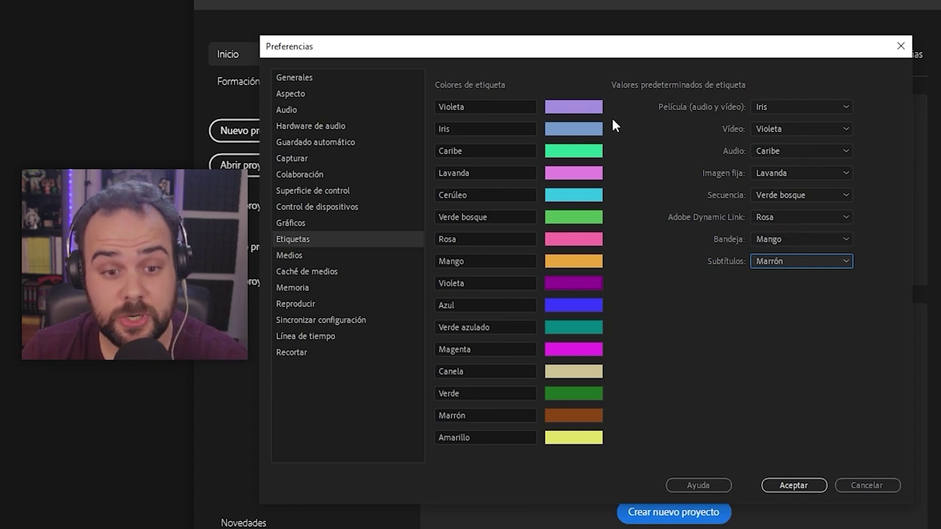
# Try a darker shade for the first Violeta label colour, discard it, and check that the label's name is editable
pyautogui.click(584, 108)
pyautogui.moveTo(695, 122); pyautogui.dragTo(851, 81)
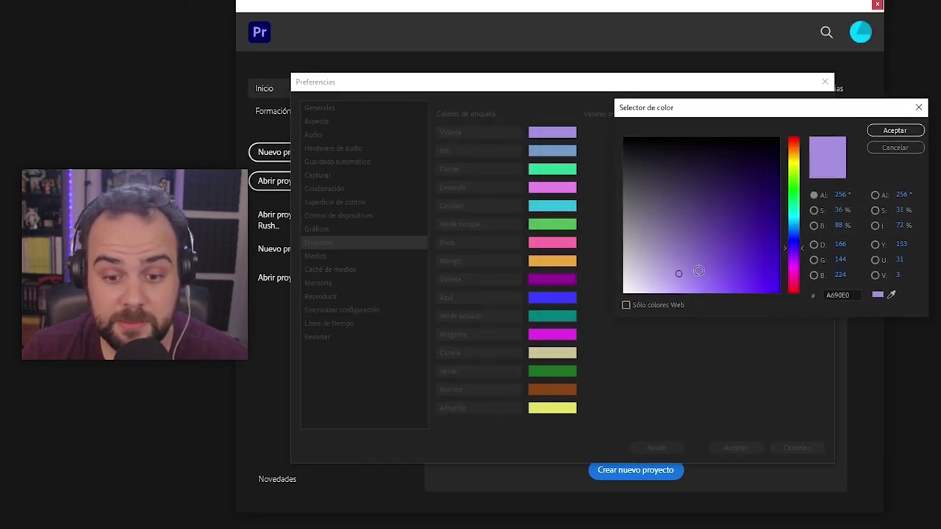
pyautogui.click(706, 181)
pyautogui.click(701, 242)
pyautogui.click(890, 148)
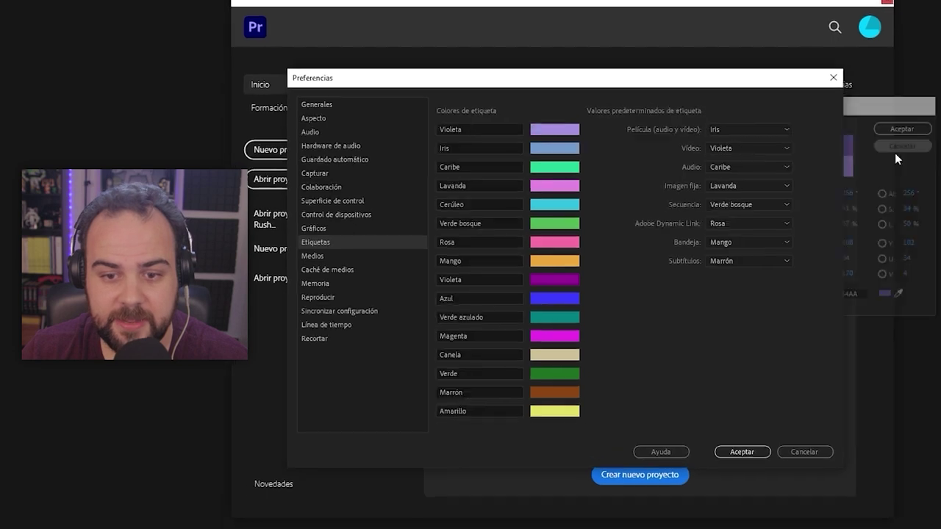
pyautogui.click(460, 130)
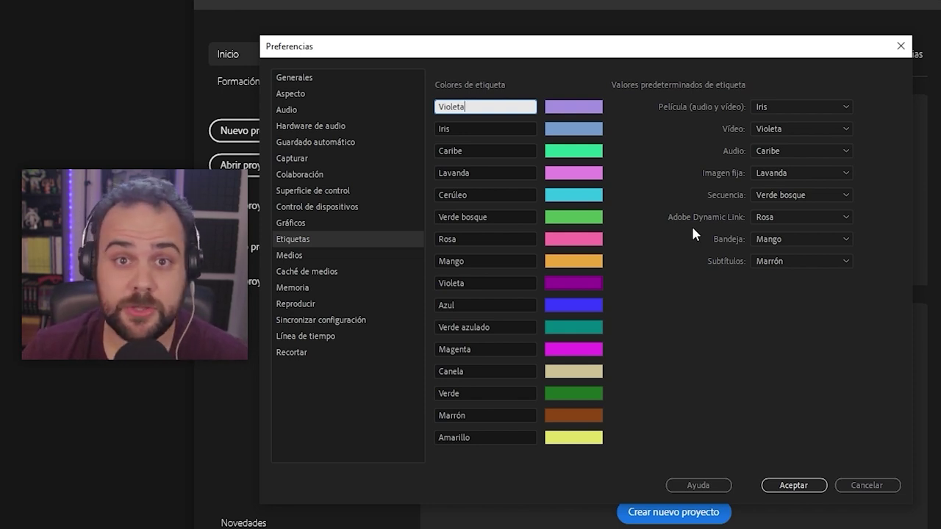
pyautogui.click(760, 362)
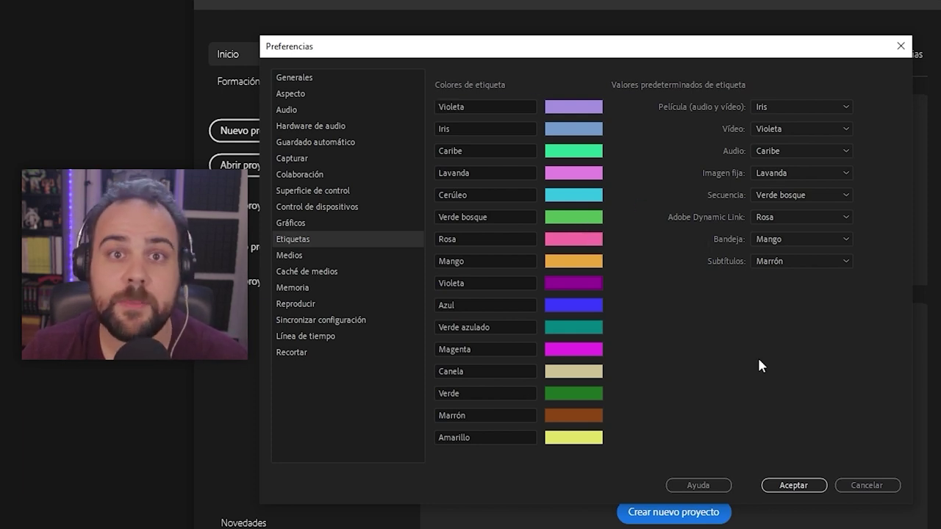
# Review the Medios preferences, examining the choices for indeterminate media timebase, timecode and frame count
pyautogui.click(333, 255)
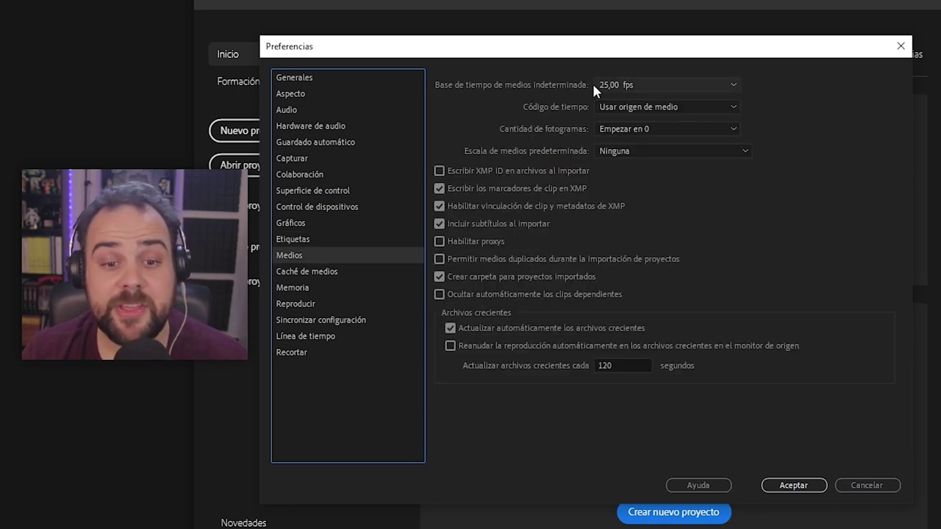
pyautogui.click(737, 84)
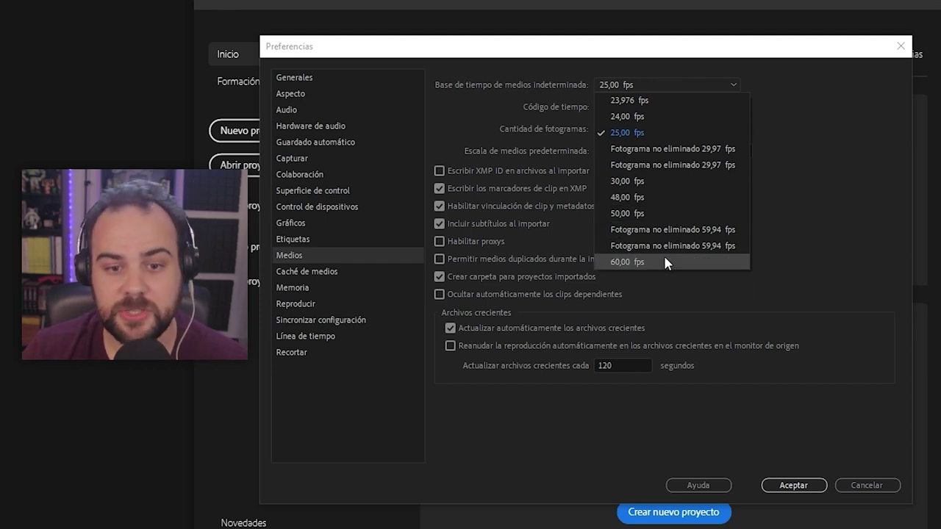
pyautogui.click(650, 130)
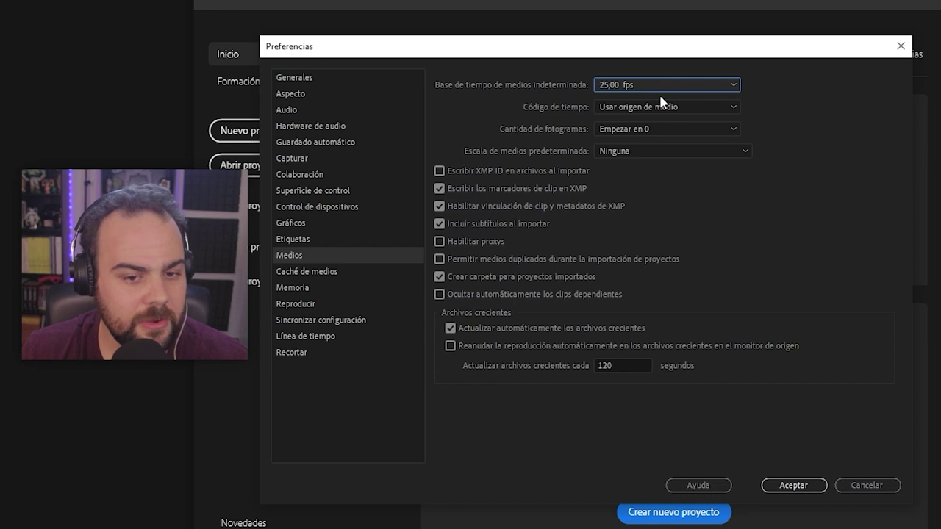
pyautogui.click(730, 106)
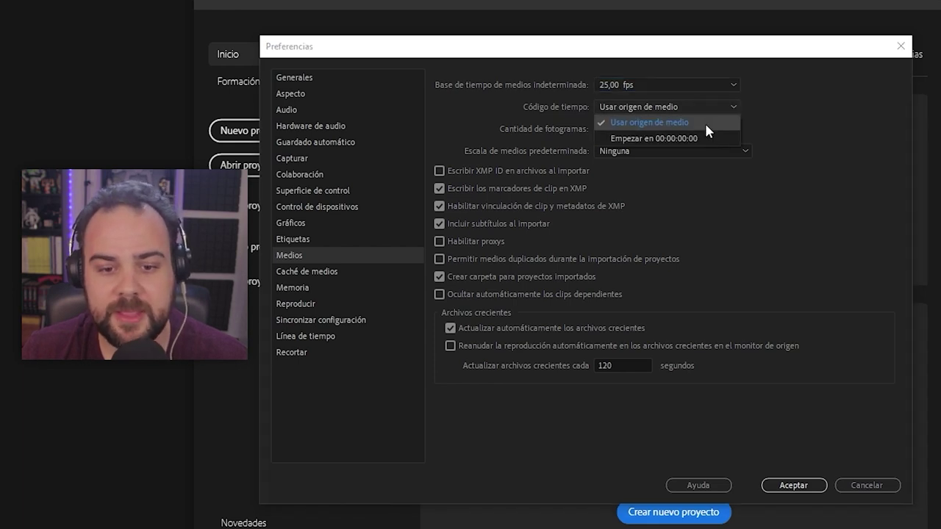
pyautogui.click(704, 122)
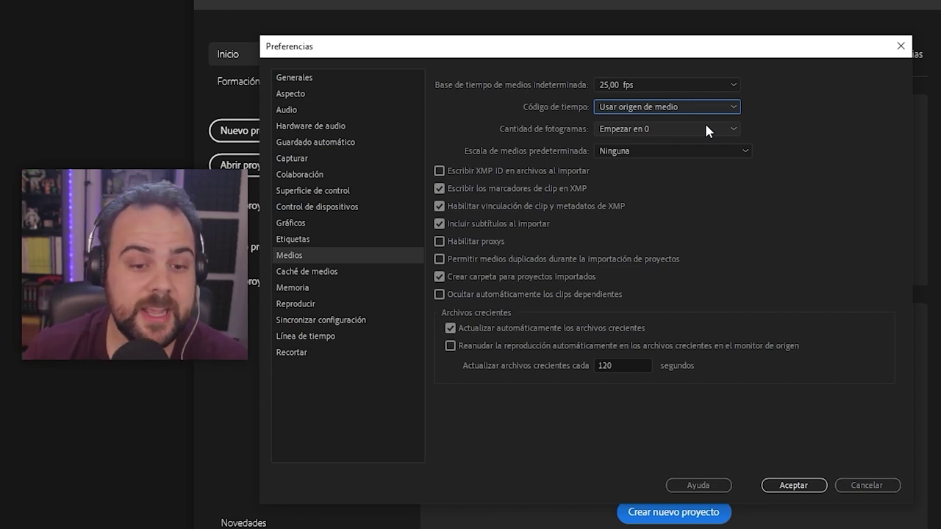
pyautogui.click(707, 130)
pyautogui.click(707, 125)
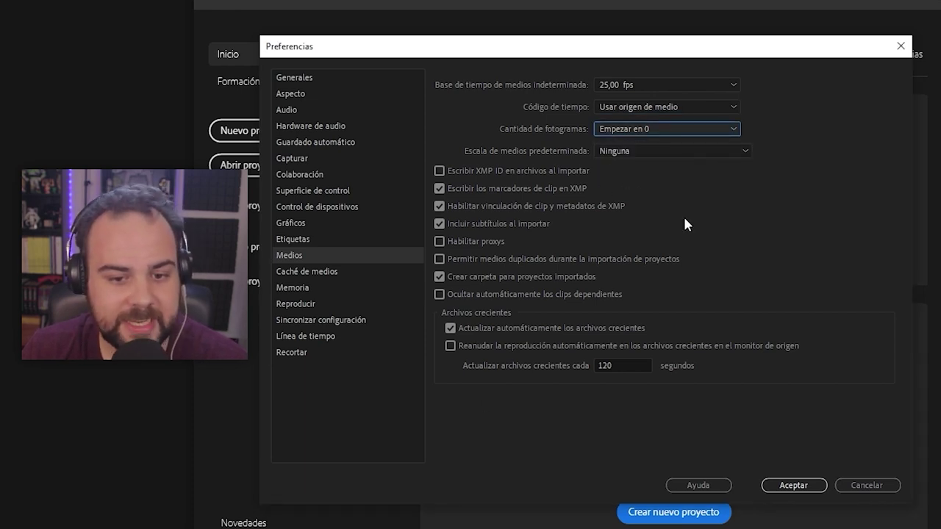
pyautogui.click(343, 257)
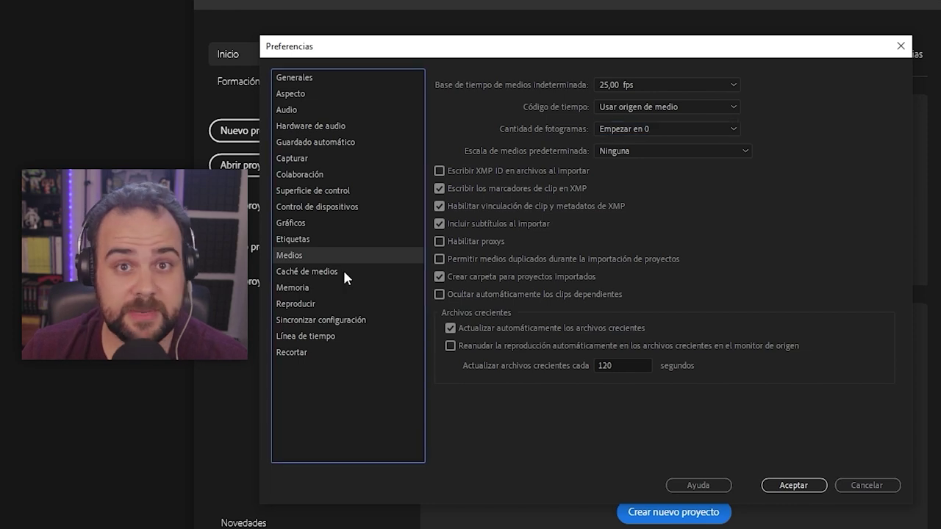
# Review the Caché de medios preferences and browse drive C: for the media cache files location
pyautogui.click(343, 270)
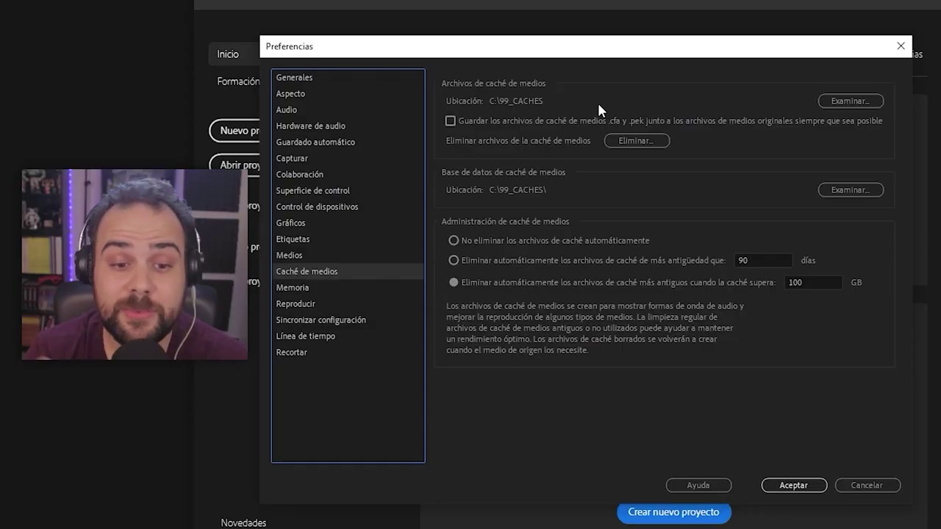
pyautogui.click(846, 101)
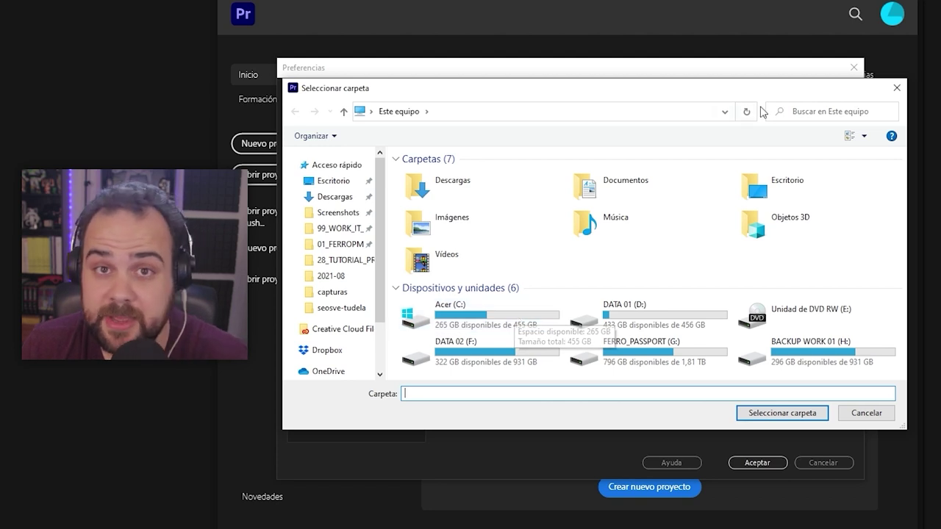
pyautogui.doubleClick(489, 319)
pyautogui.click(436, 175)
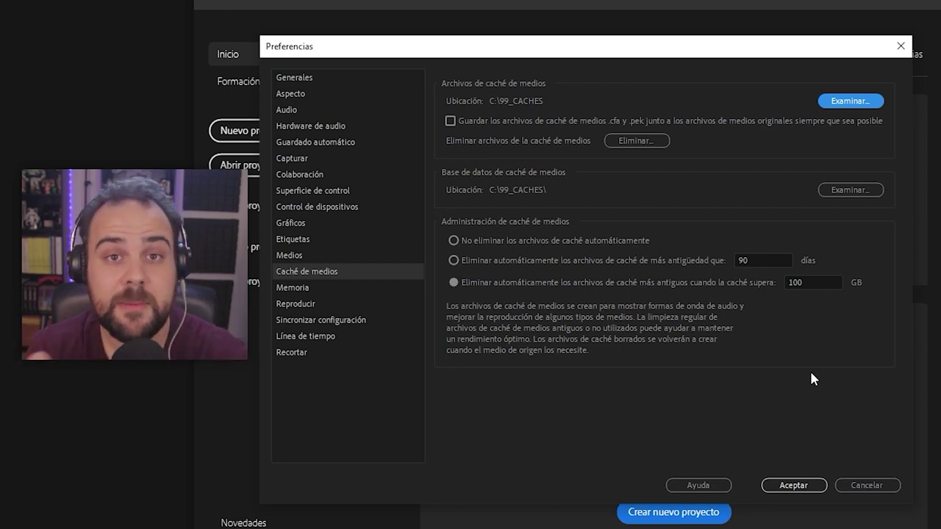
# Examine the Memoria preferences: the RAM reserved for other applications and the processing optimization choices
pyautogui.click(367, 288)
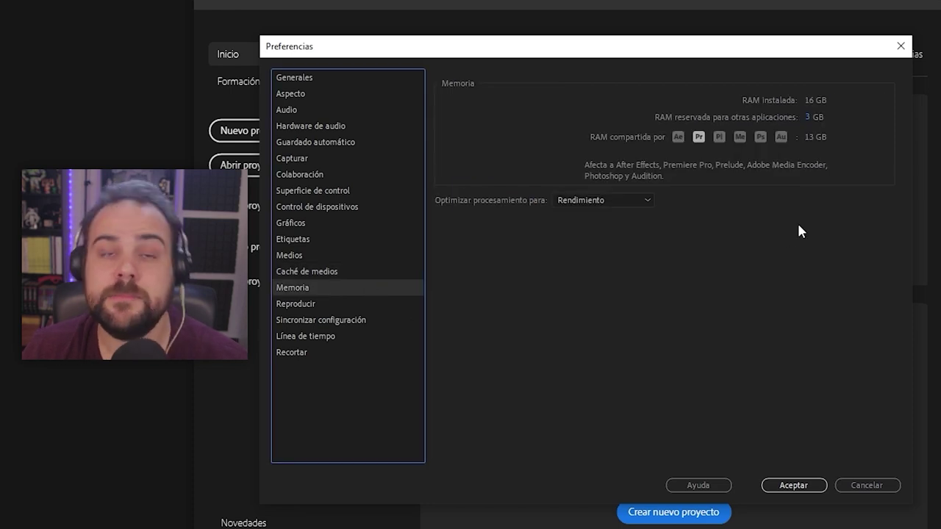
pyautogui.click(808, 116)
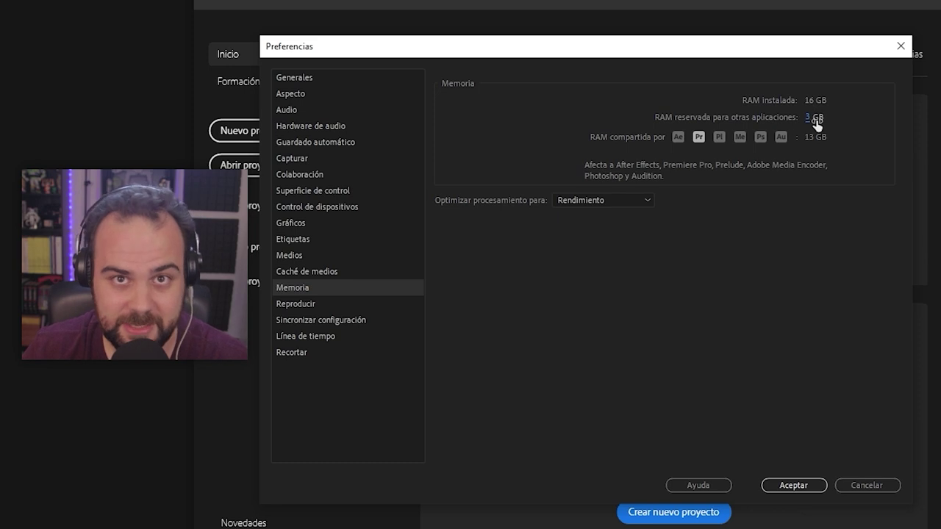
pyautogui.moveTo(814, 119); pyautogui.dragTo(804, 96)
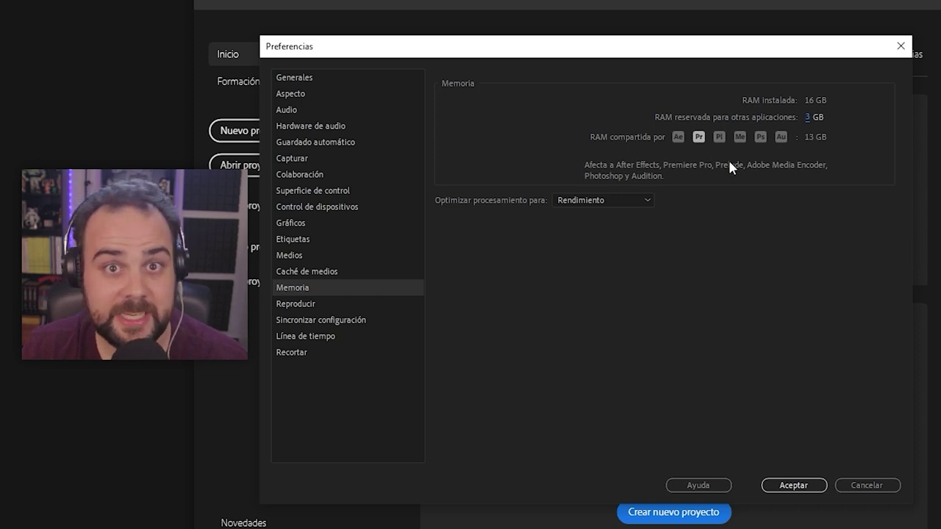
pyautogui.click(647, 204)
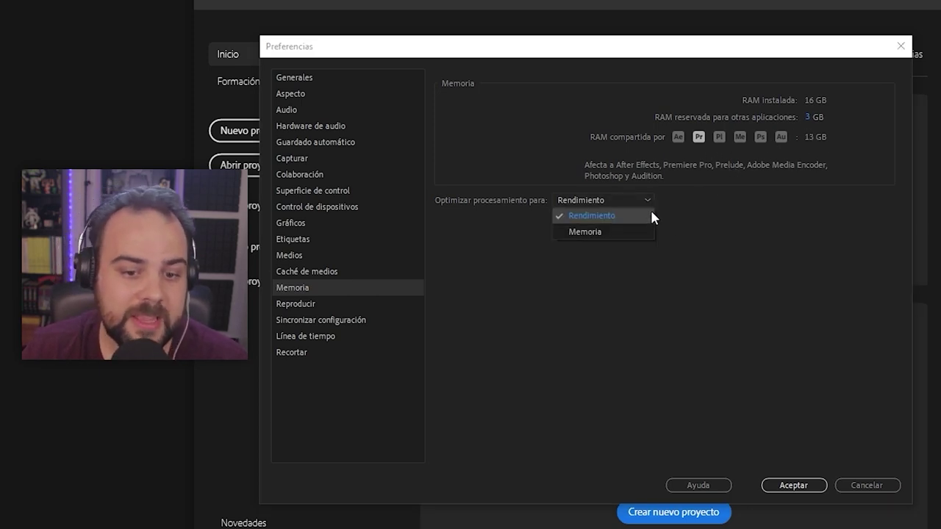
pyautogui.click(610, 220)
# Look through the Reproducir and Sincronizar configuración preferences
pyautogui.click(336, 304)
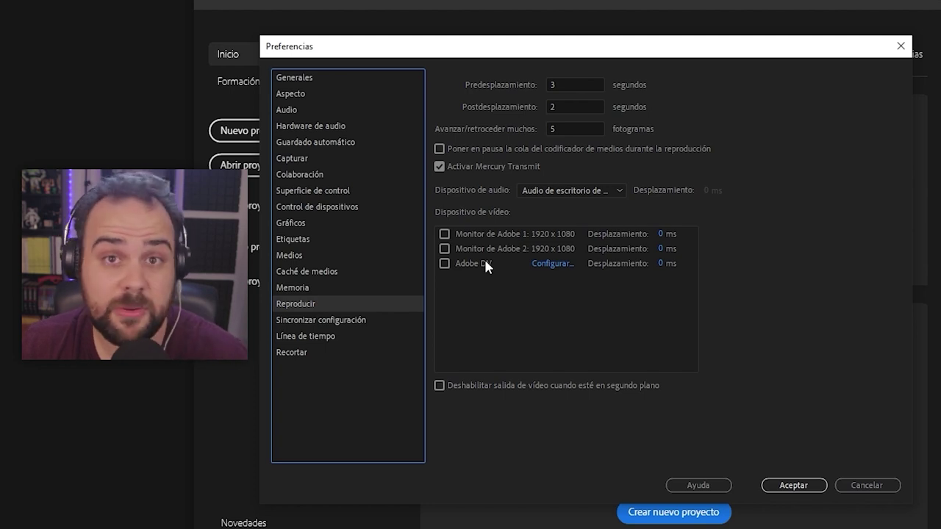
pyautogui.click(361, 321)
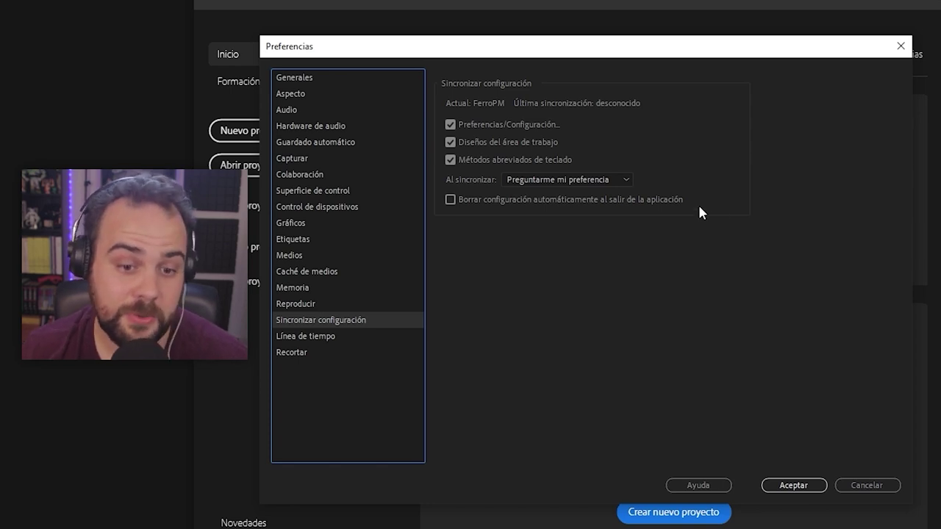
# Set the timeline's automatic playback scrolling to Desplazamiento de página in the Línea de tiempo preferences
pyautogui.click(333, 347)
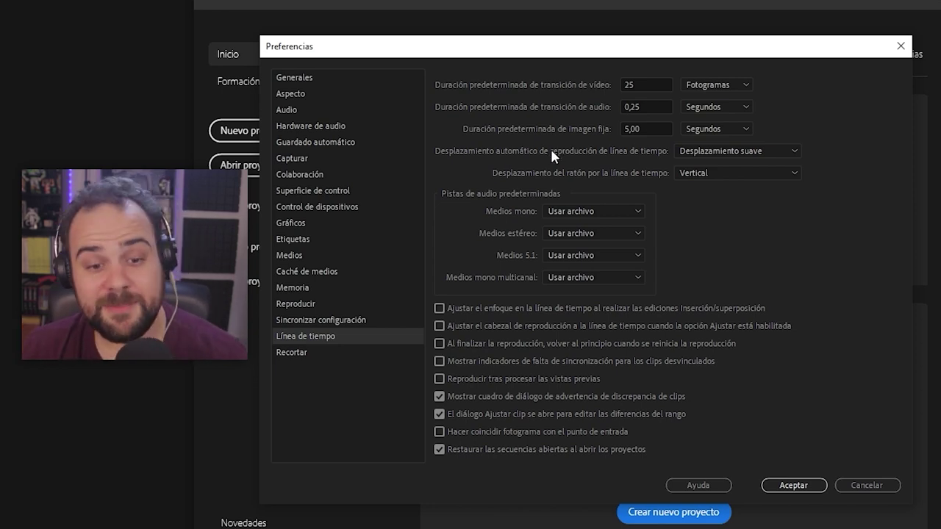
pyautogui.click(781, 151)
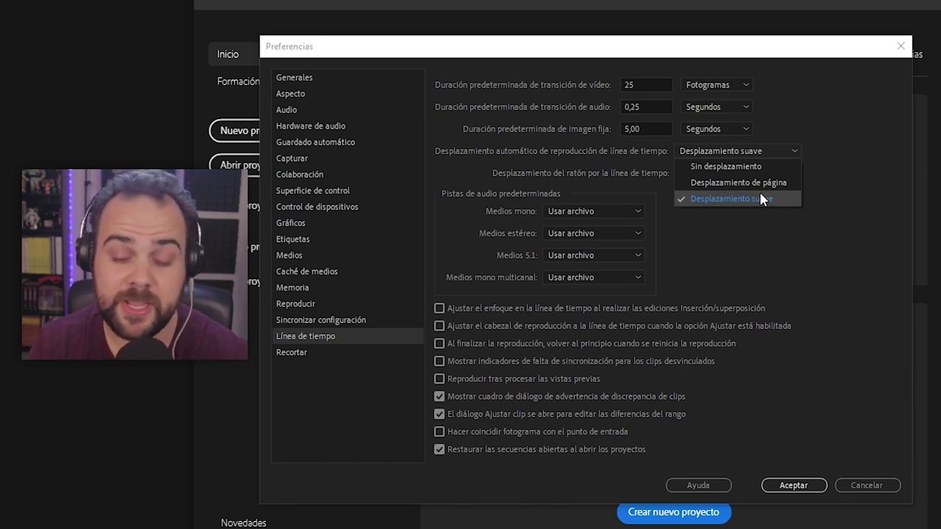
pyautogui.click(766, 183)
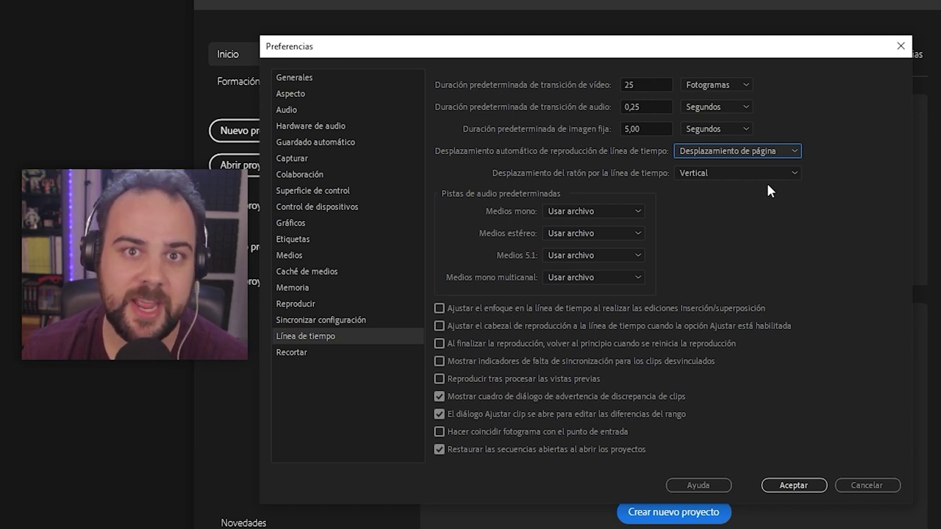
# Set the mouse scrolling direction for the timeline to Horizontal
pyautogui.click(753, 174)
pyautogui.click(754, 173)
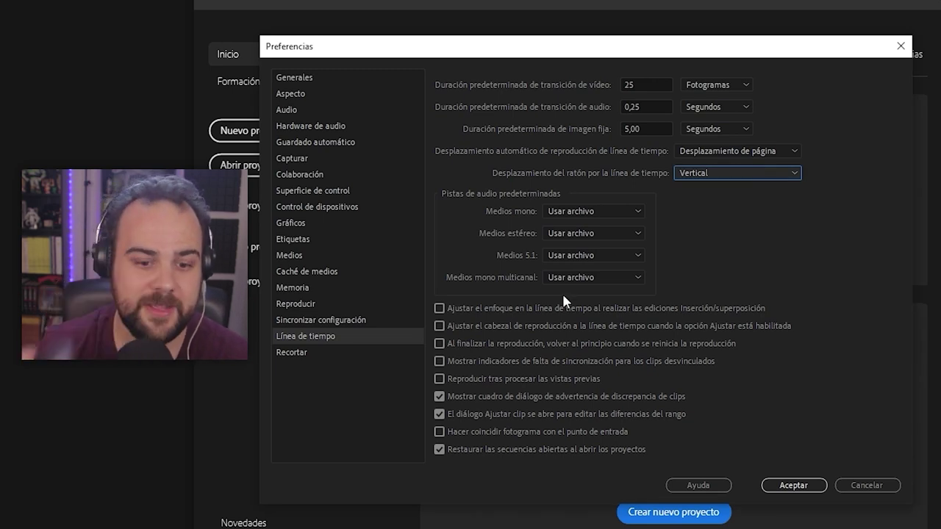
pyautogui.click(741, 172)
pyautogui.click(735, 188)
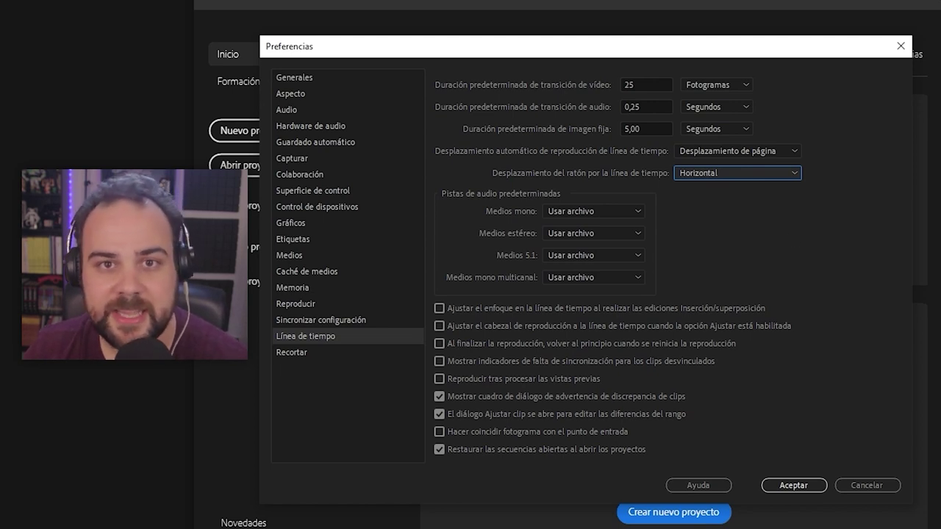
# Set the mouse scrolling direction for the timeline to Vertical, check the Recortar preferences and accept the preferences
pyautogui.click(724, 171)
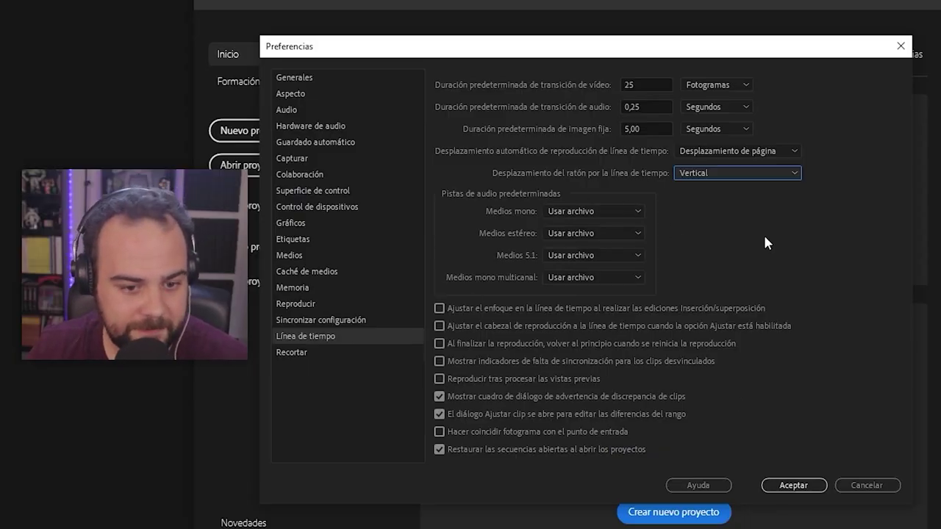
pyautogui.click(338, 352)
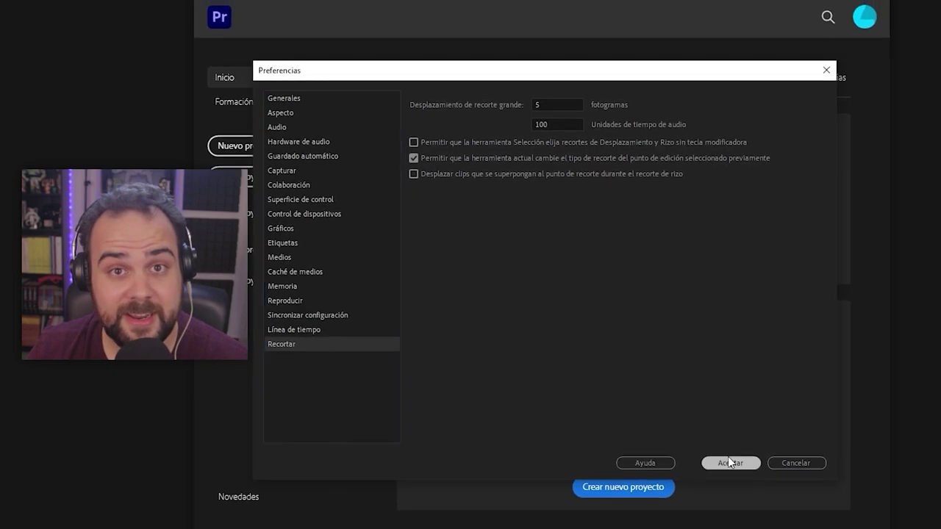
pyautogui.click(730, 462)
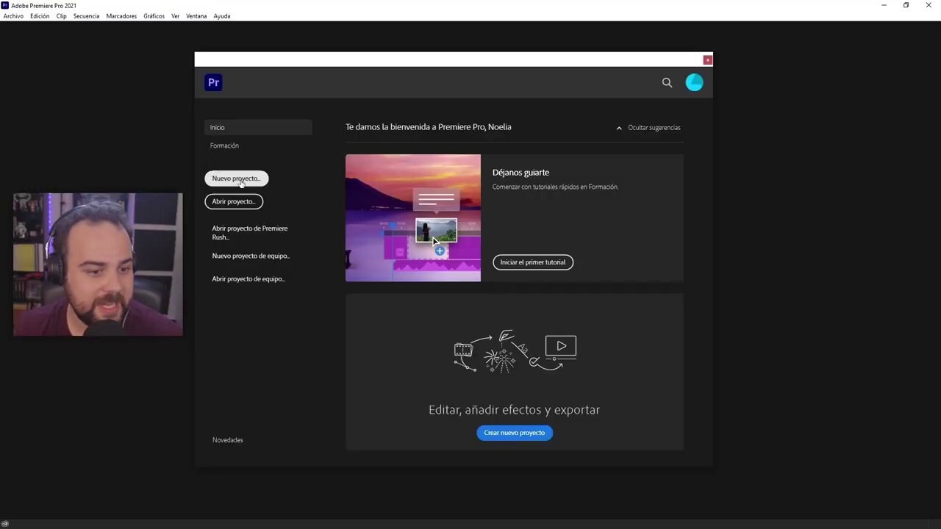
pyautogui.click(14, 15)
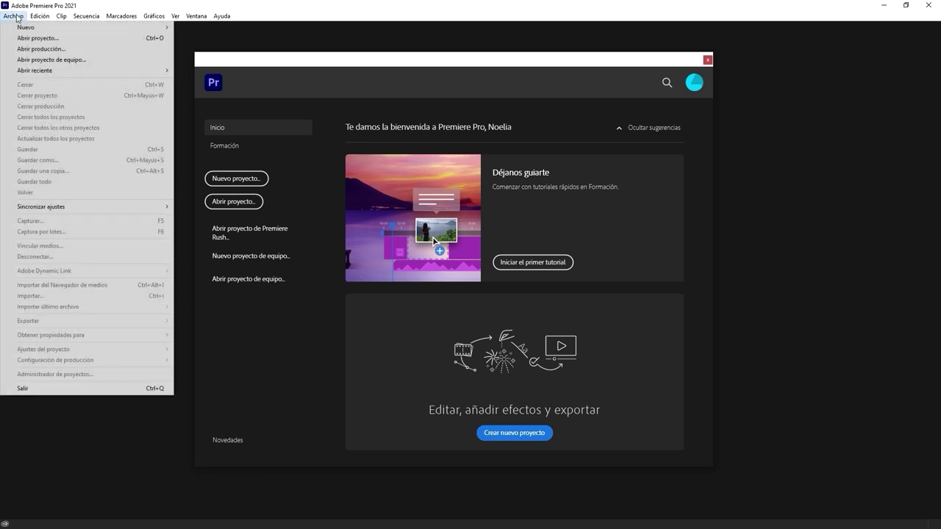
pyautogui.moveTo(27, 29)
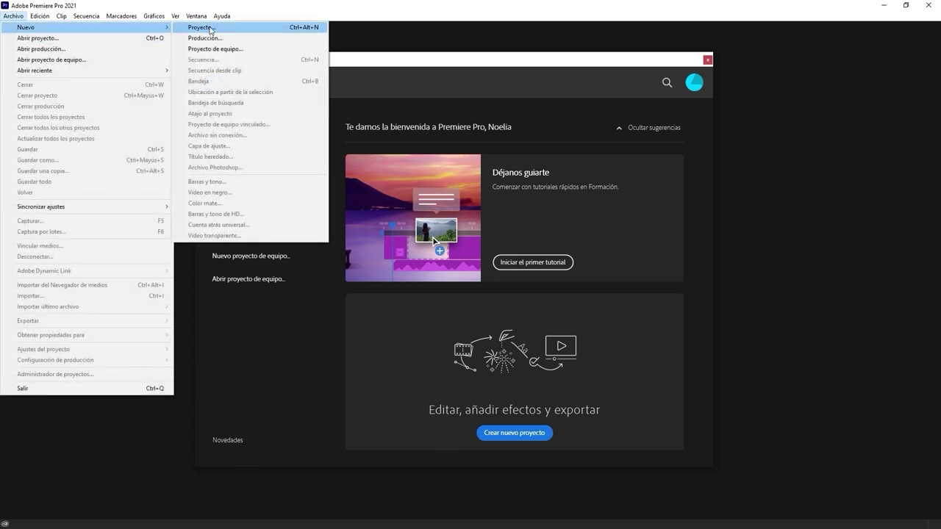
pyautogui.click(544, 136)
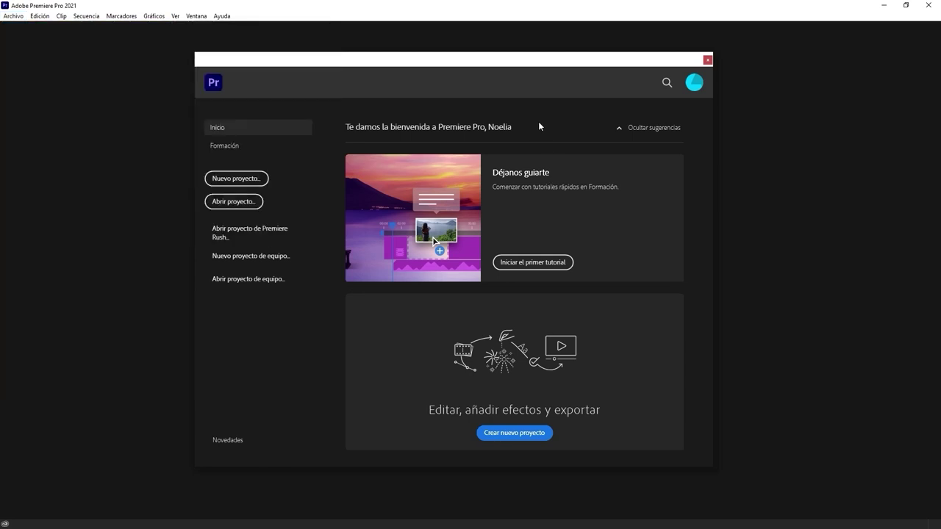
# Start a new project and name it EJEMPLO_PREMIRE_01
pyautogui.click(254, 181)
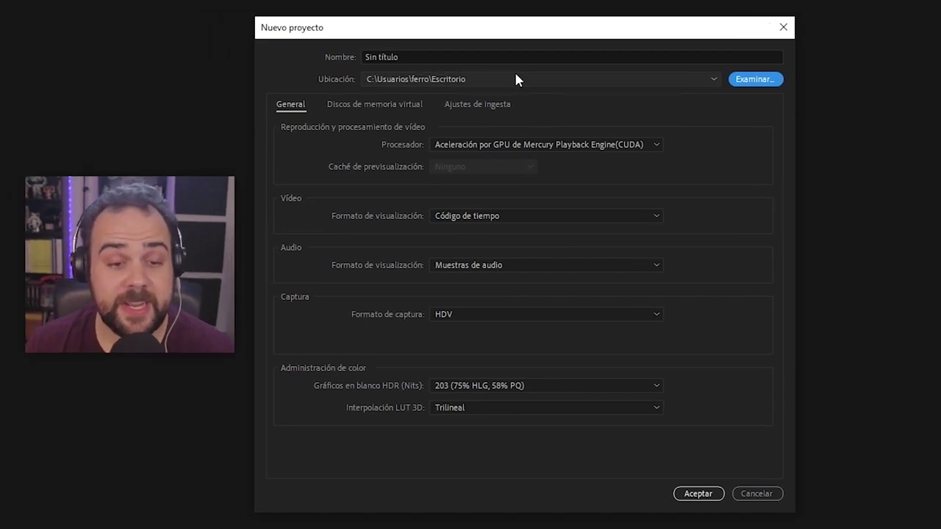
pyautogui.click(404, 56)
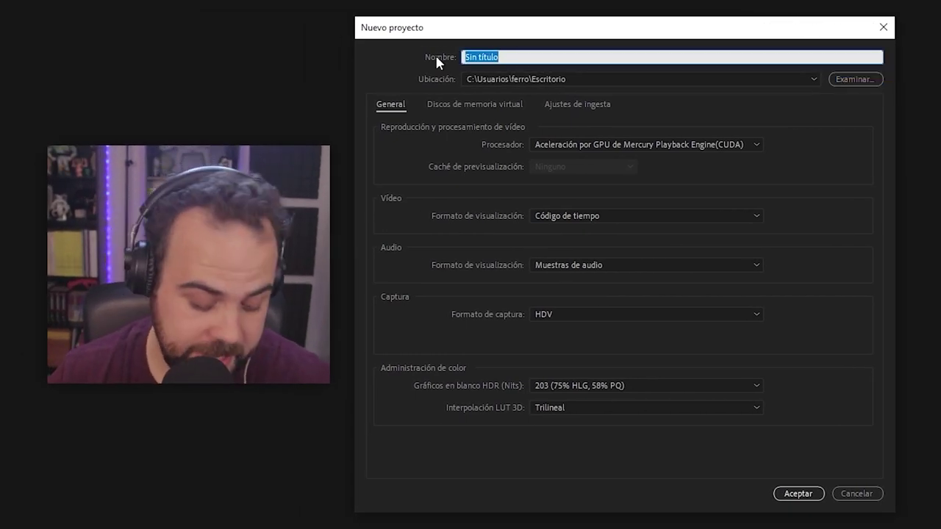
pyautogui.write('EE')
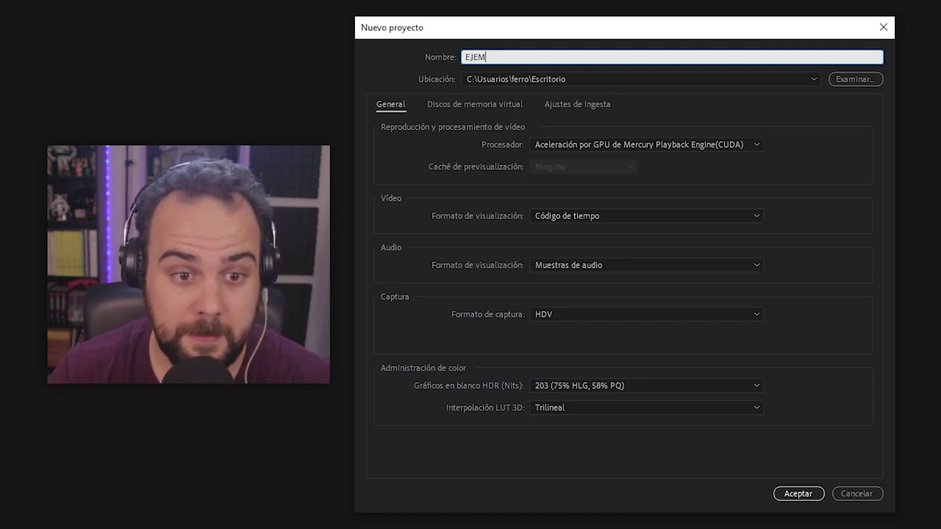
pyautogui.write('EMPLO_PREMIRE_01')
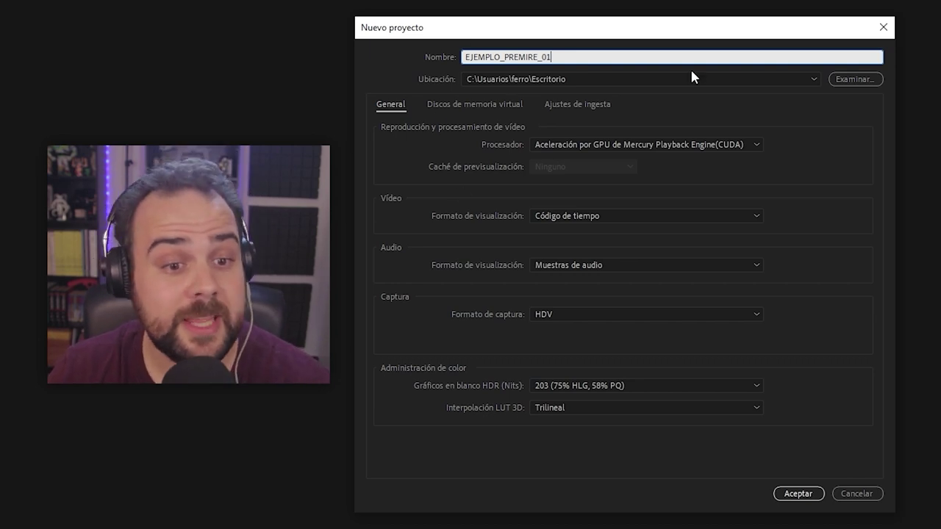
# Create a folder named EJEMPLO PREMIERE 01 in Escritorio and use it as the project location
pyautogui.click(868, 84)
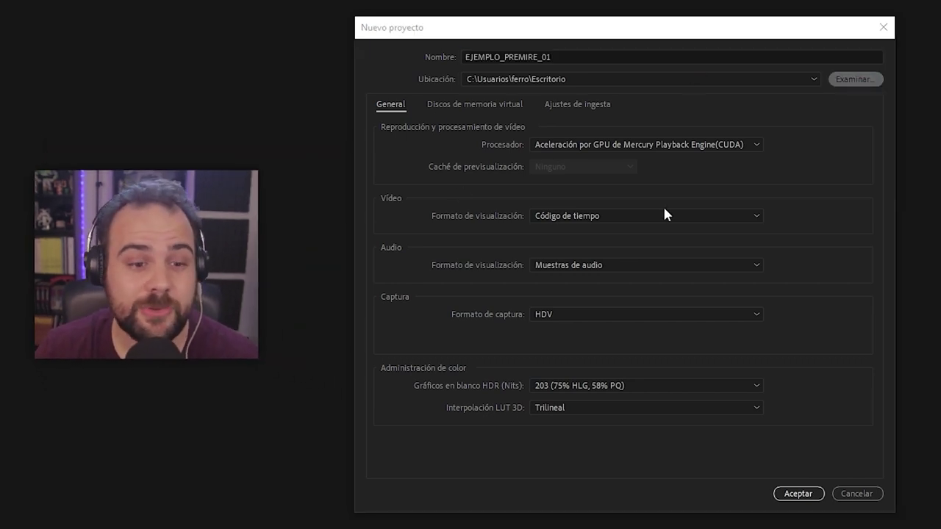
pyautogui.click(285, 167)
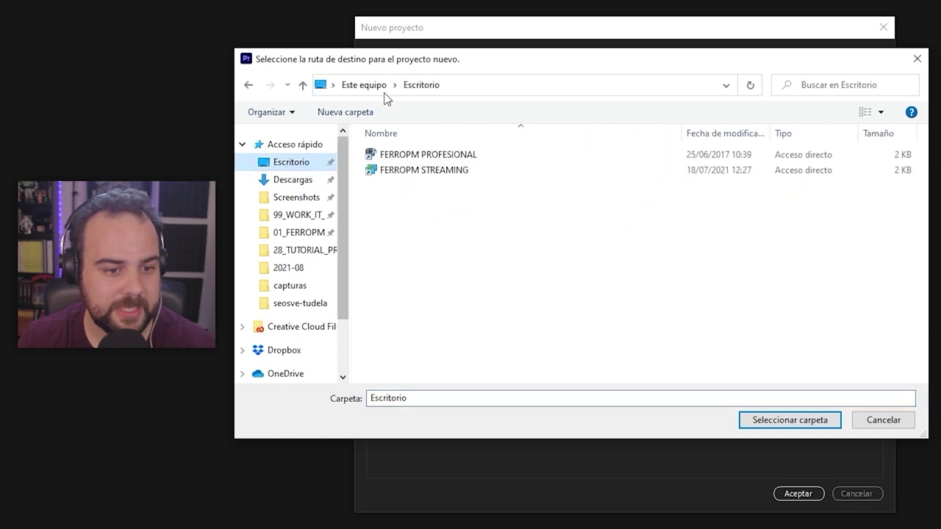
pyautogui.click(345, 112)
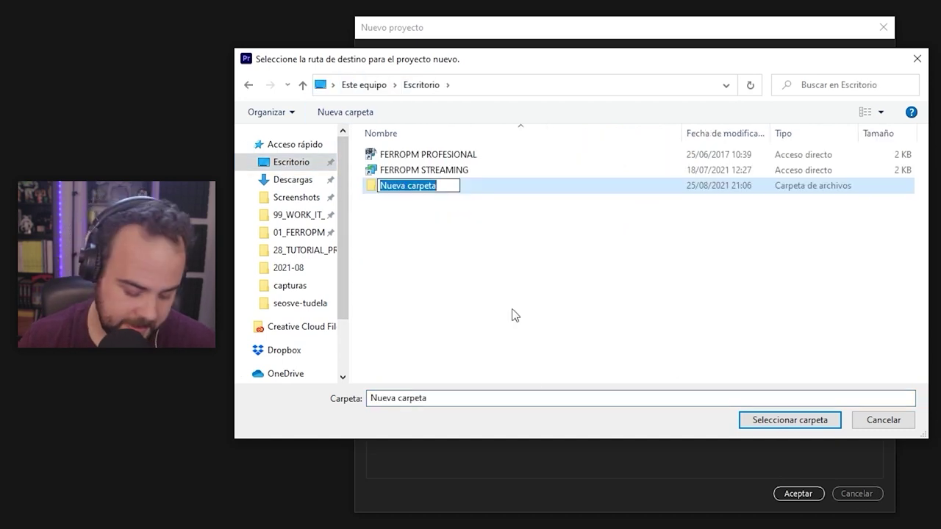
pyautogui.write('EJEMPLO PREMIRE')
pyautogui.press('BackSpace')
pyautogui.press('BackSpace')
pyautogui.write('ERE 01')
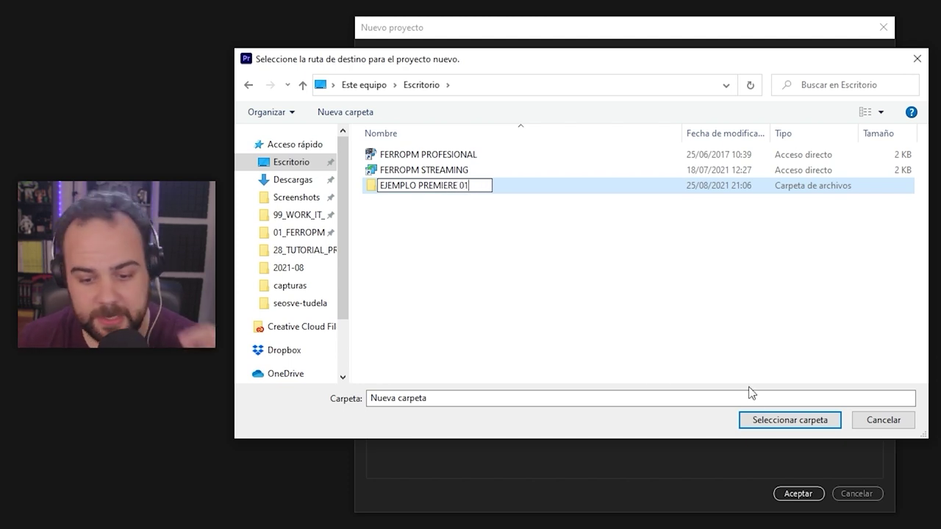
pyautogui.click(775, 420)
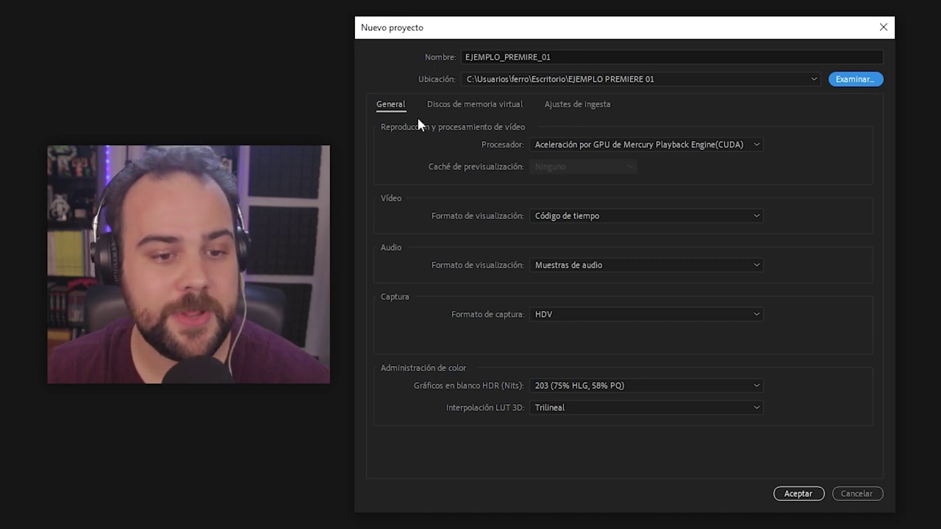
# Choose Aceleración por GPU de Mercury Playback Engine(CUDA) as the project's processor and Código de tiempo as the video display format
pyautogui.click(402, 105)
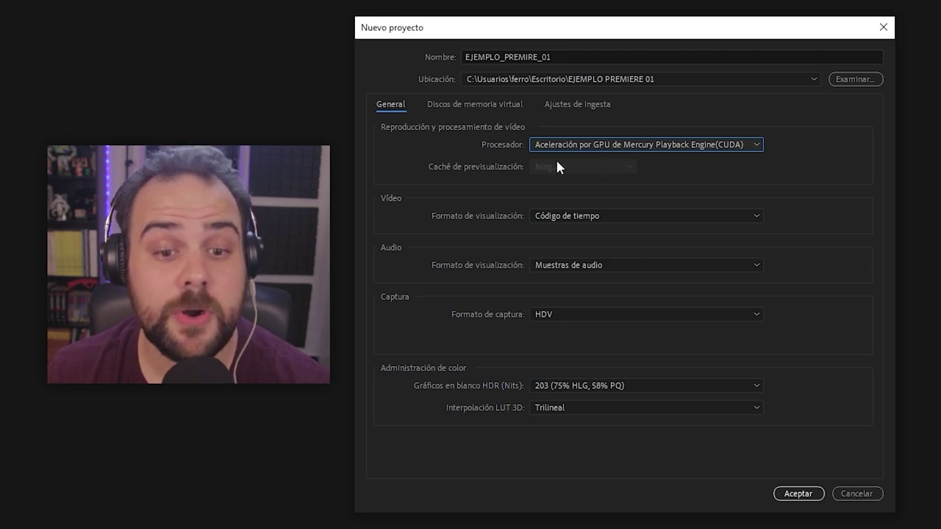
pyautogui.click(622, 149)
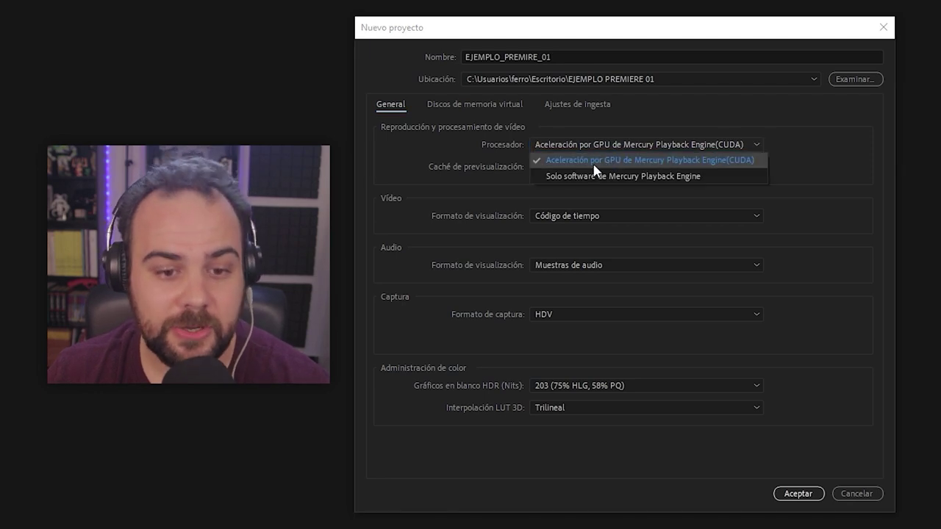
pyautogui.click(650, 145)
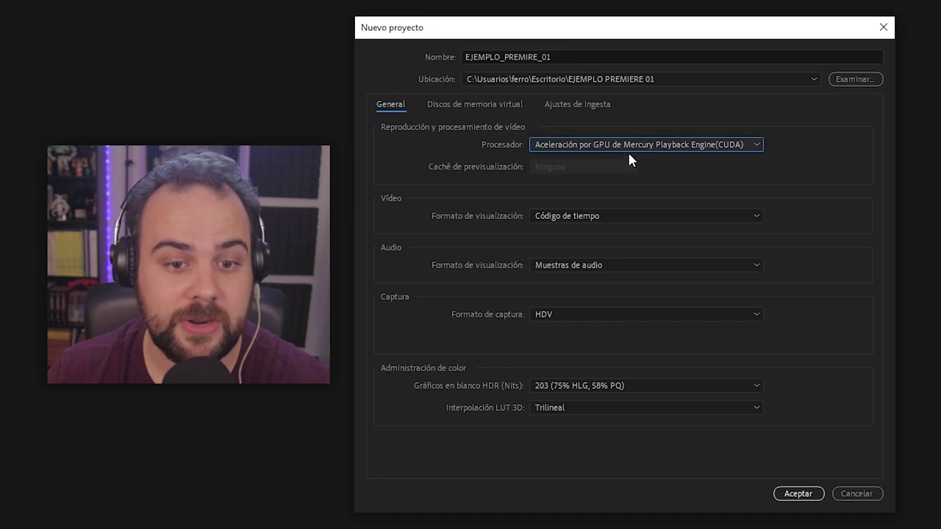
pyautogui.press('Tab')
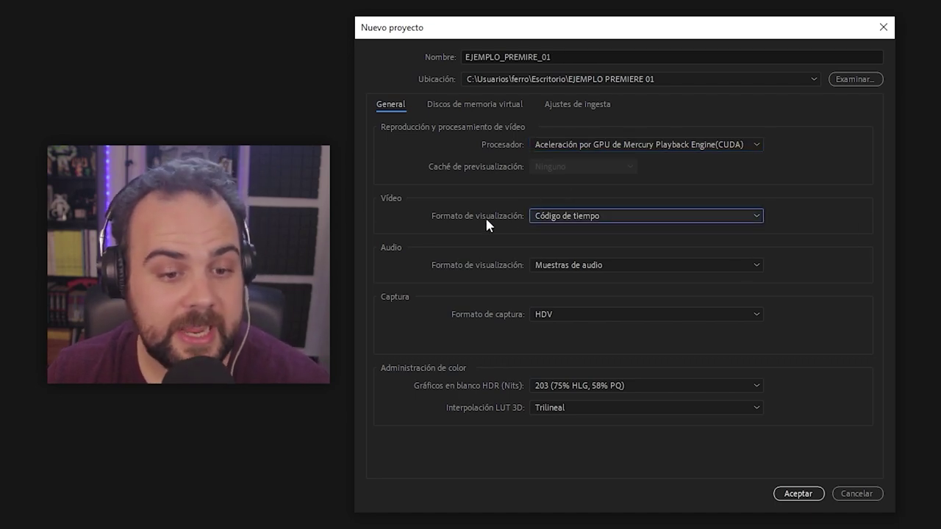
pyautogui.click(598, 215)
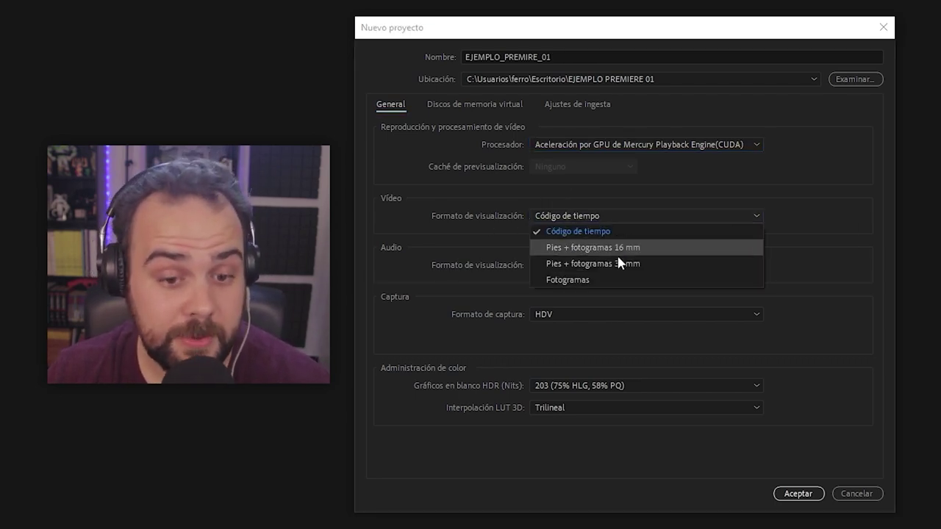
pyautogui.click(581, 231)
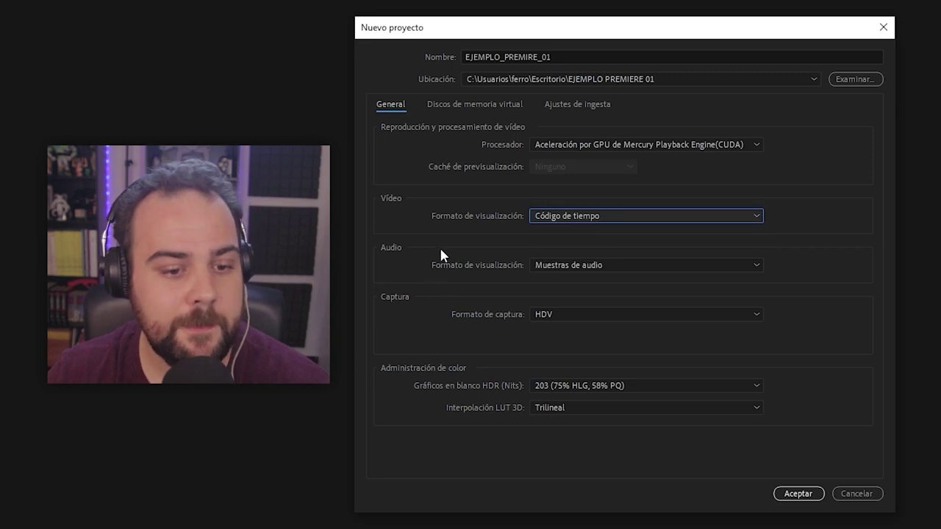
# Choose Muestras de audio as the project's audio display format and HDV as the capture format
pyautogui.click(594, 264)
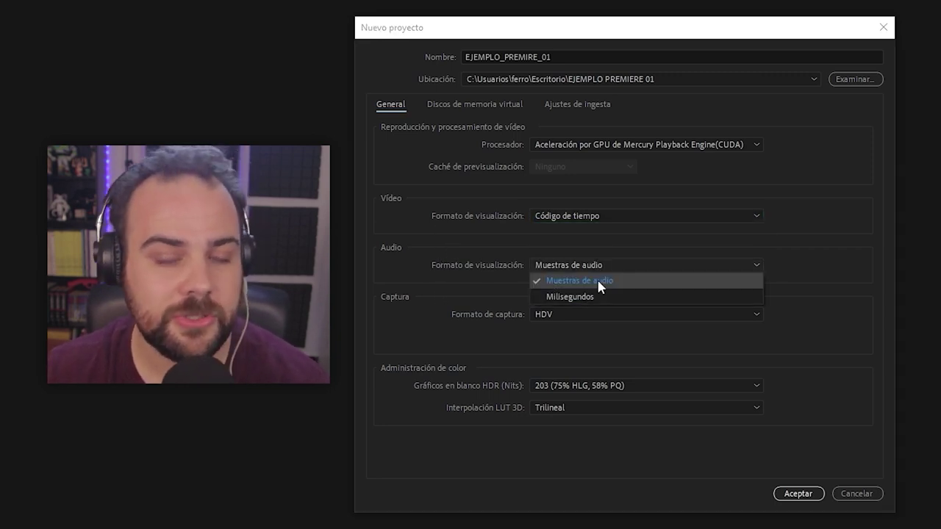
pyautogui.click(599, 280)
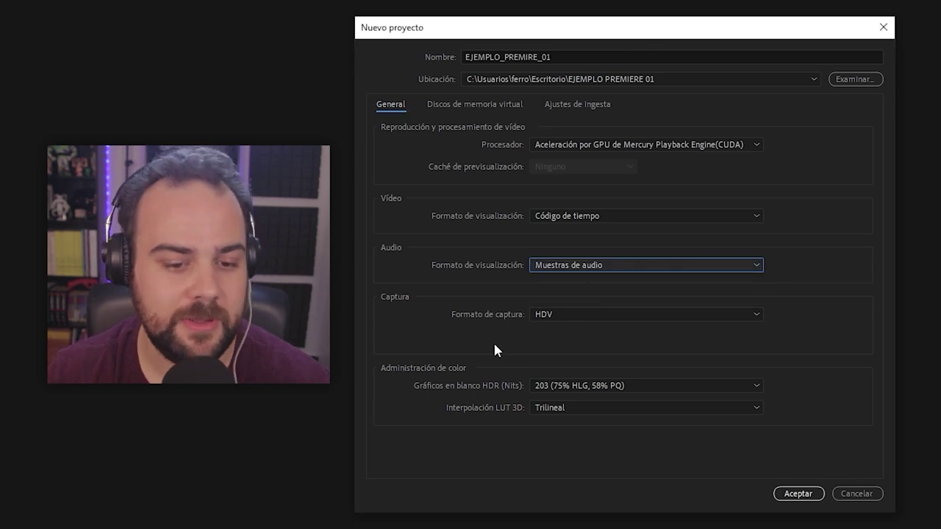
pyautogui.click(585, 311)
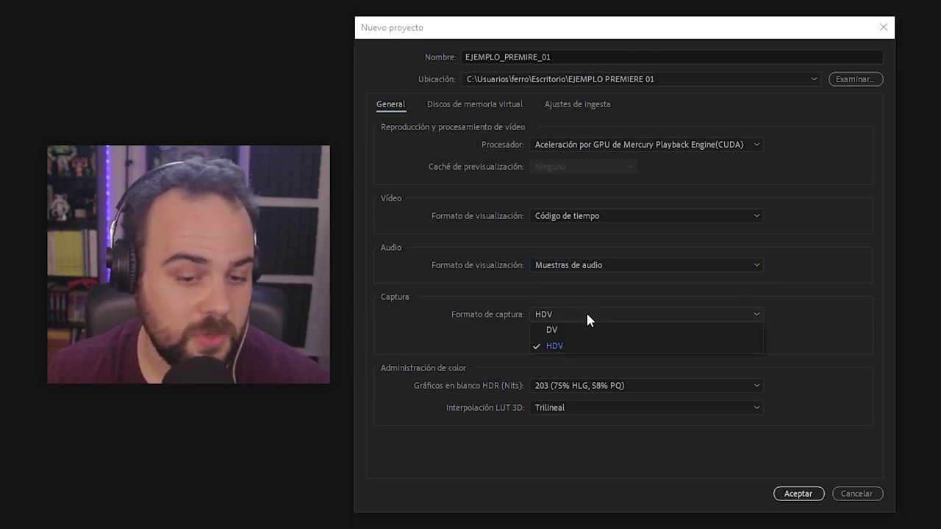
pyautogui.click(564, 346)
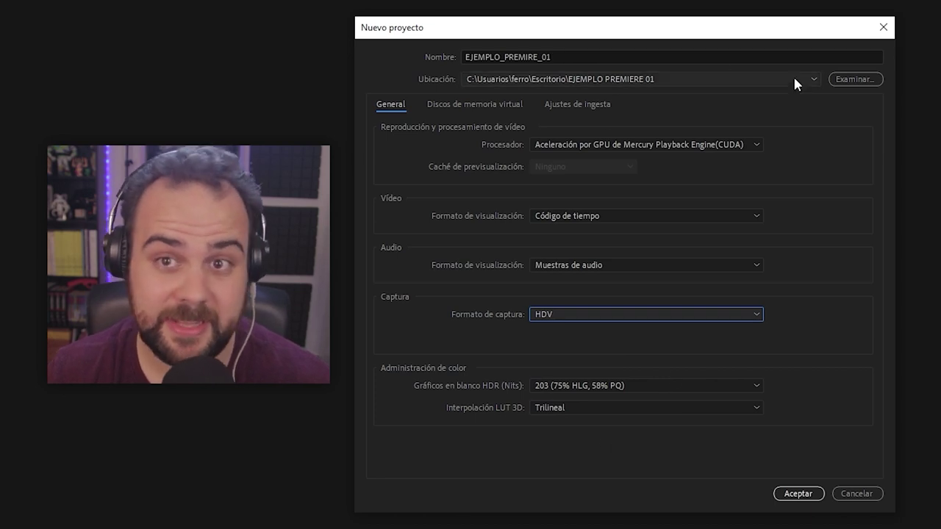
# Set the project's video previews scratch disk to the 99_CACHES folder on drive C
pyautogui.click(473, 107)
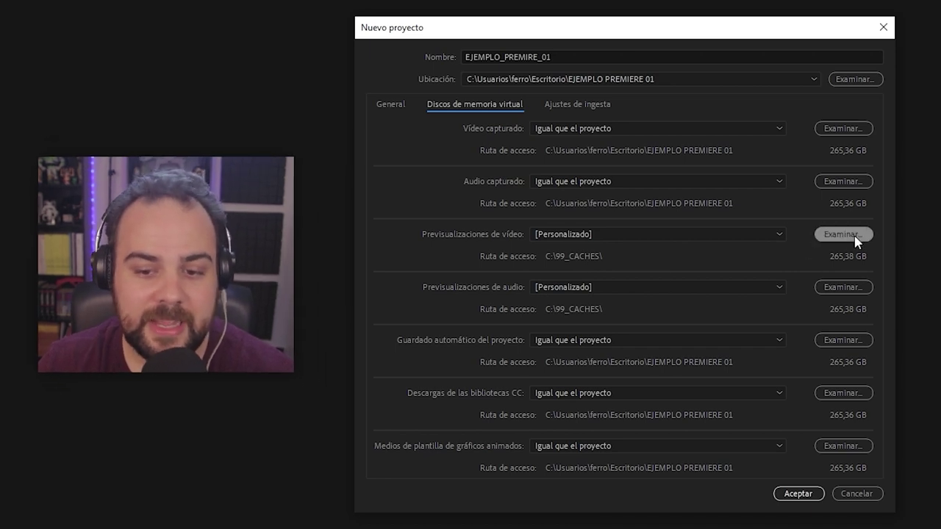
pyautogui.click(845, 234)
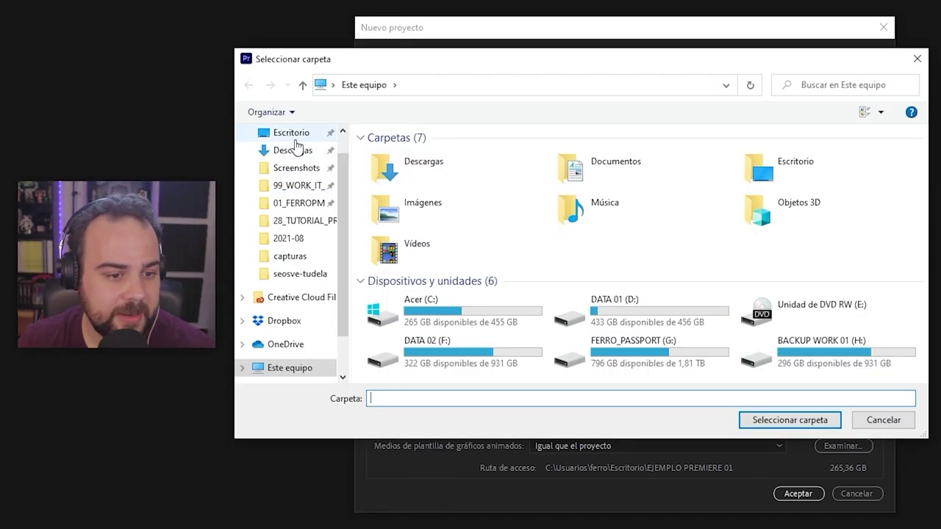
pyautogui.doubleClick(454, 299)
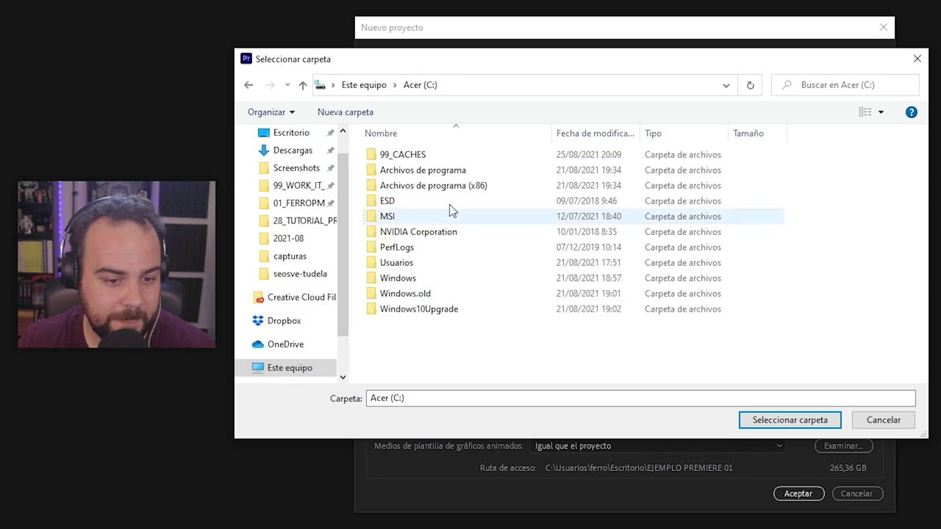
pyautogui.doubleClick(447, 156)
pyautogui.click(773, 420)
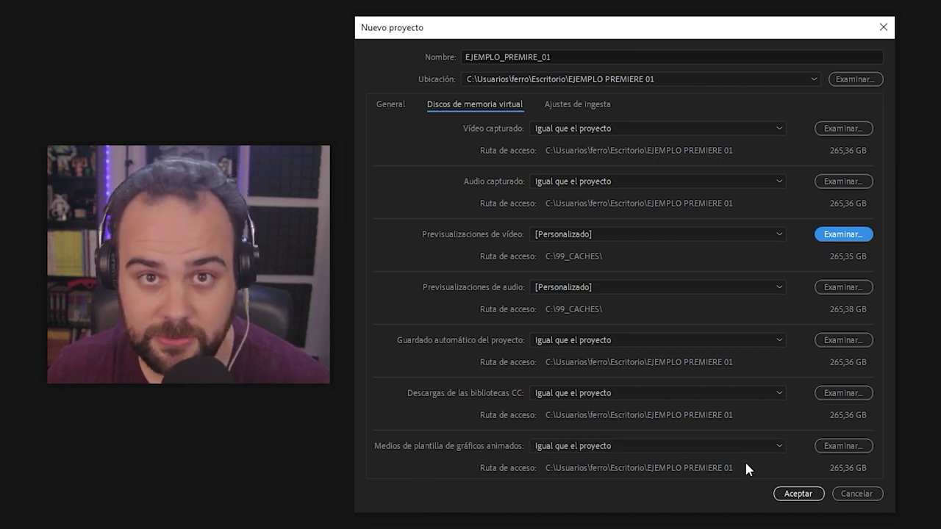
# Review the ingest settings, project name and location, and create the project
pyautogui.click(578, 104)
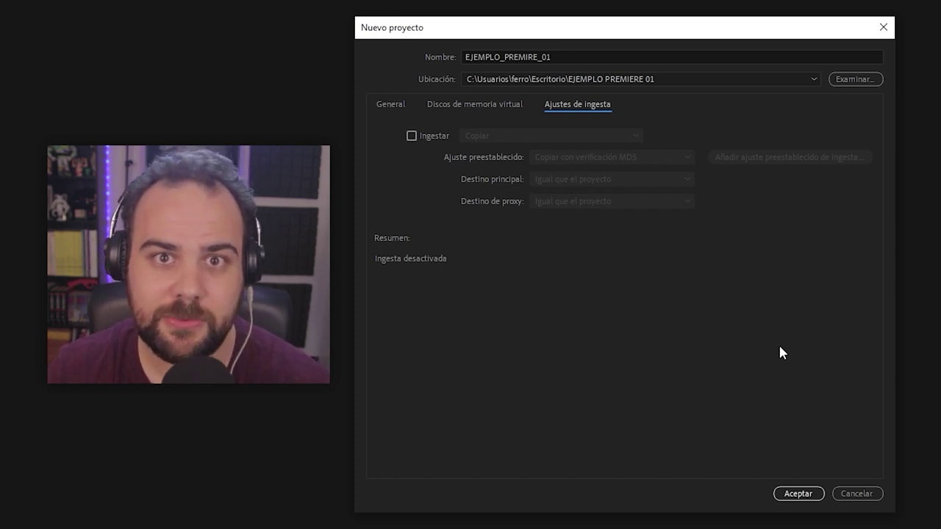
pyautogui.click(389, 105)
pyautogui.doubleClick(569, 56)
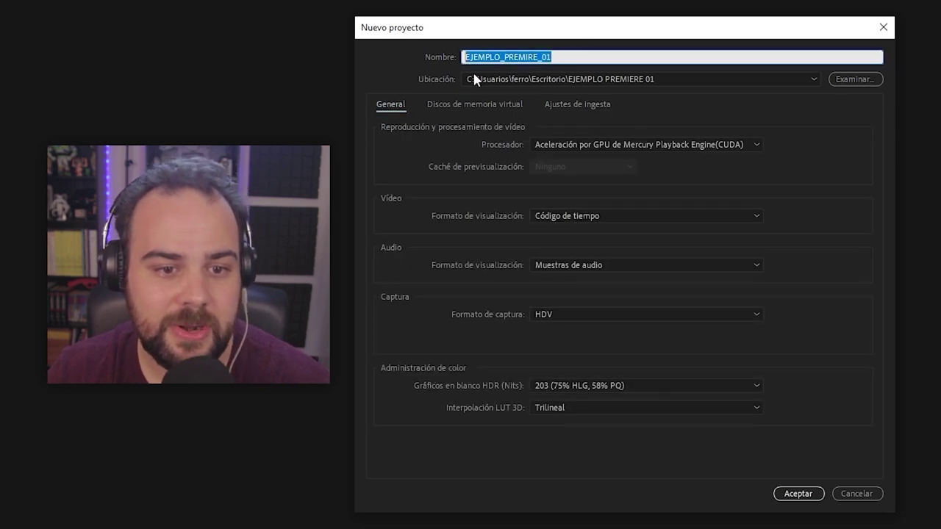
pyautogui.click(707, 79)
pyautogui.click(708, 90)
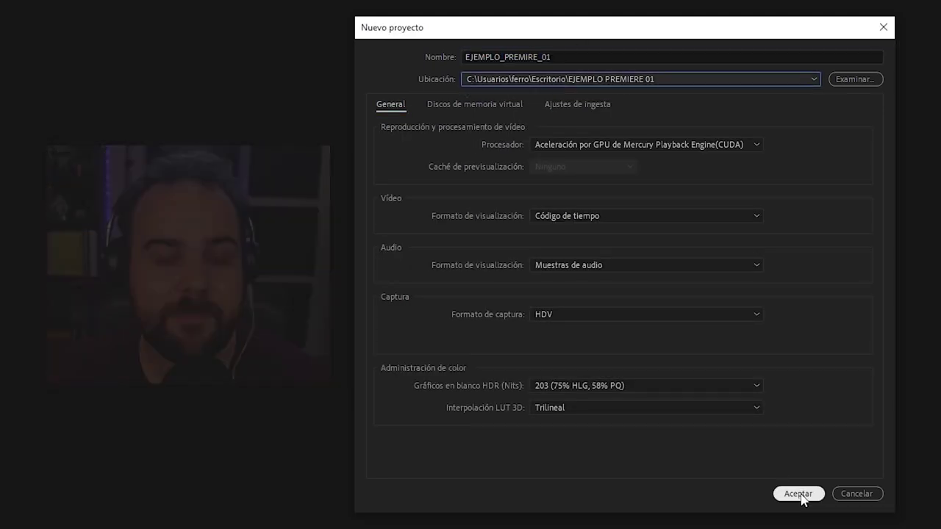
pyautogui.click(799, 494)
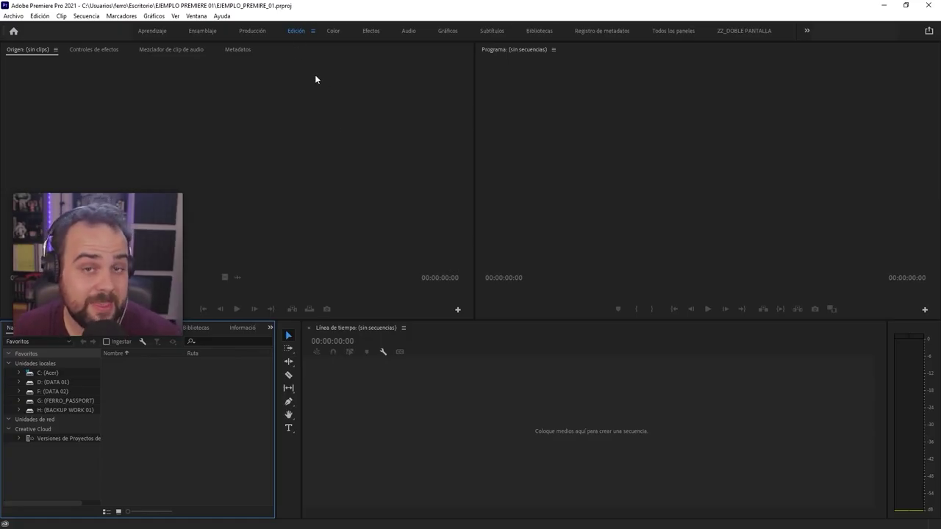
# Look through the Ensamblaje, Producción, Edición and Color workspaces
pyautogui.click(201, 32)
pyautogui.click(251, 31)
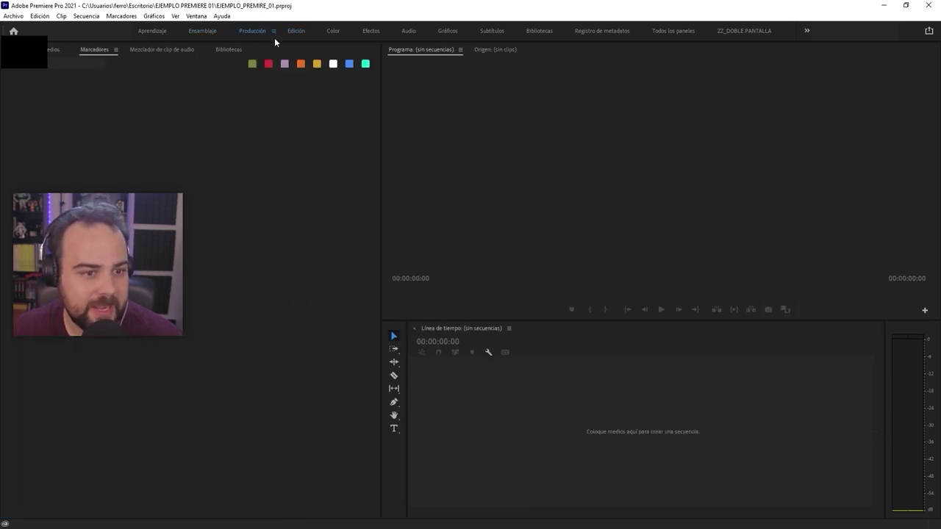
pyautogui.click(298, 30)
pyautogui.click(334, 32)
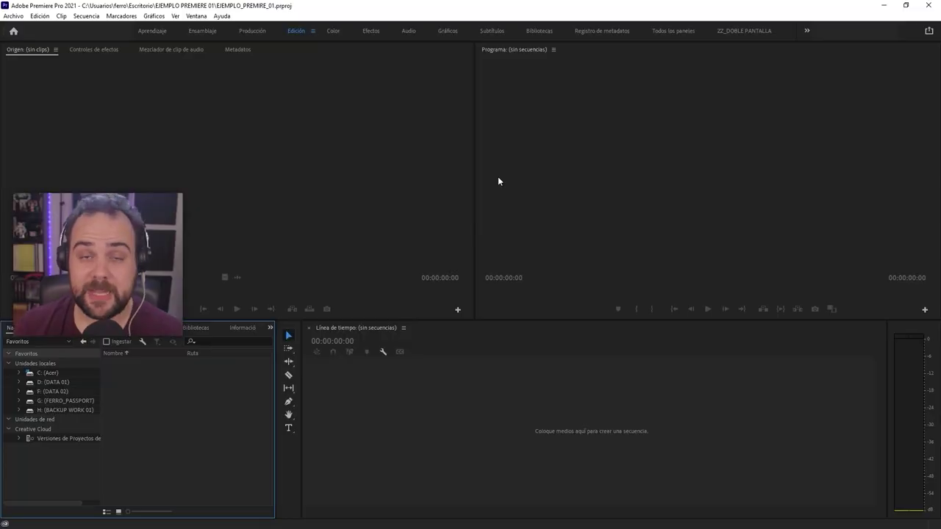
# Switch to the Ensamblaje workspace and look through its project, markers, libraries, source monitor and timeline panels
pyautogui.click(202, 31)
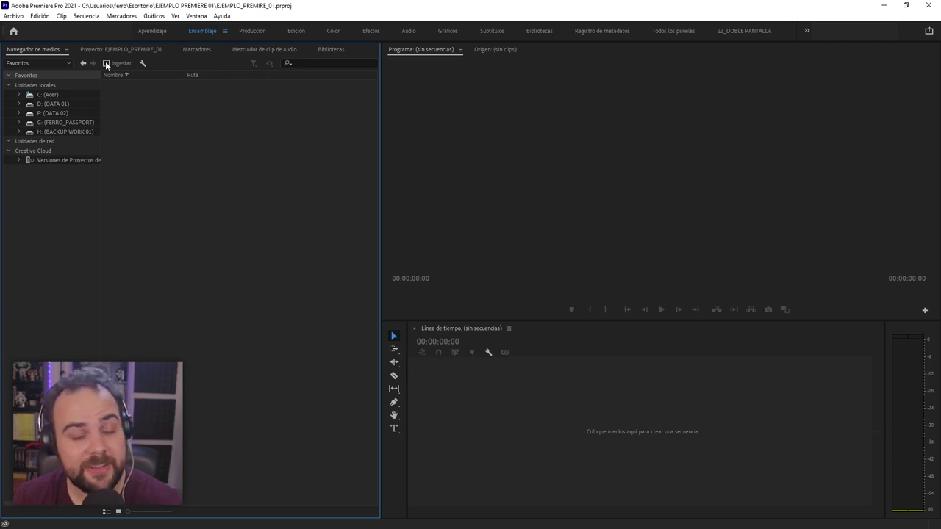
pyautogui.click(121, 48)
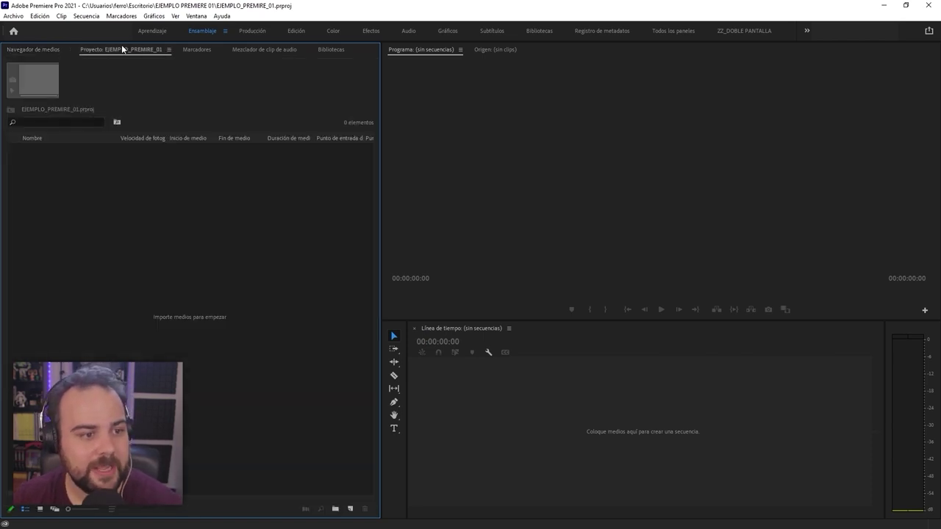
pyautogui.click(197, 49)
pyautogui.click(331, 50)
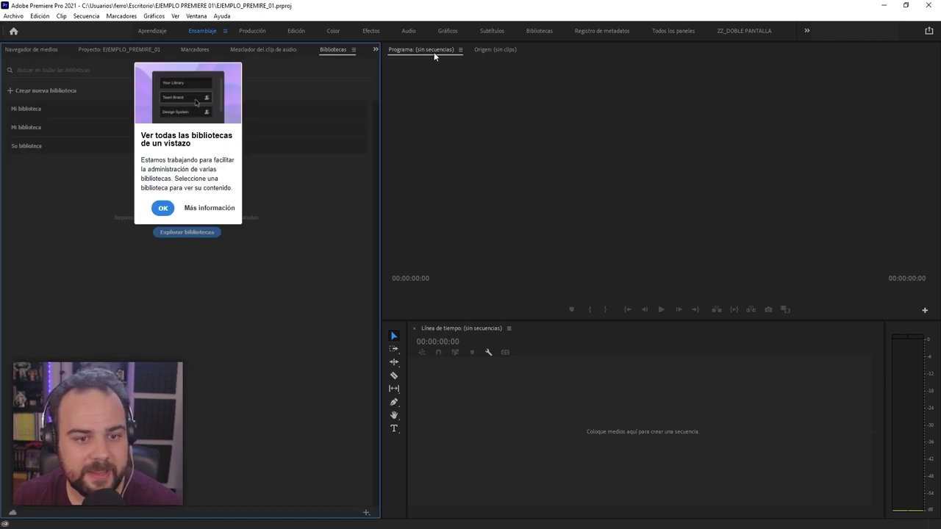
pyautogui.click(494, 49)
pyautogui.click(452, 325)
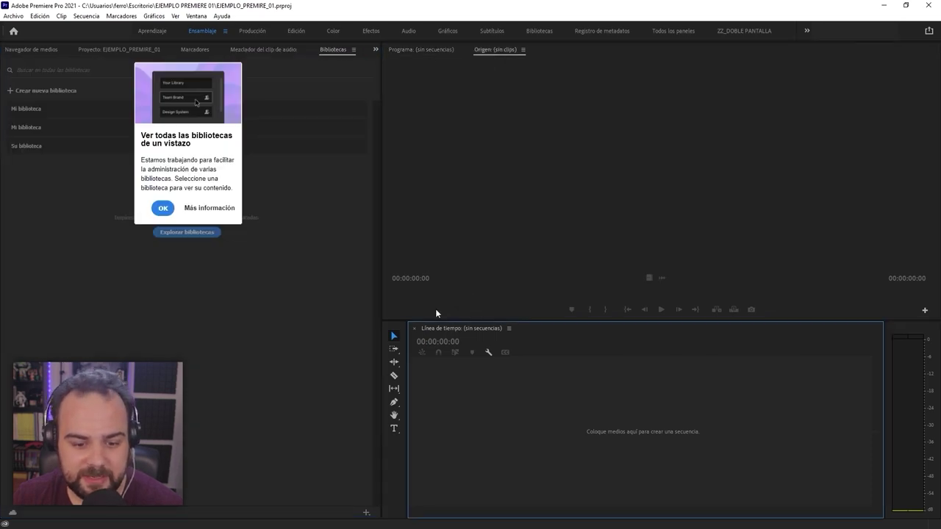
# Move the Navegador de medios panel to the end of its group, undock it as a floating window and close it
pyautogui.moveTo(28, 50); pyautogui.dragTo(48, 49)
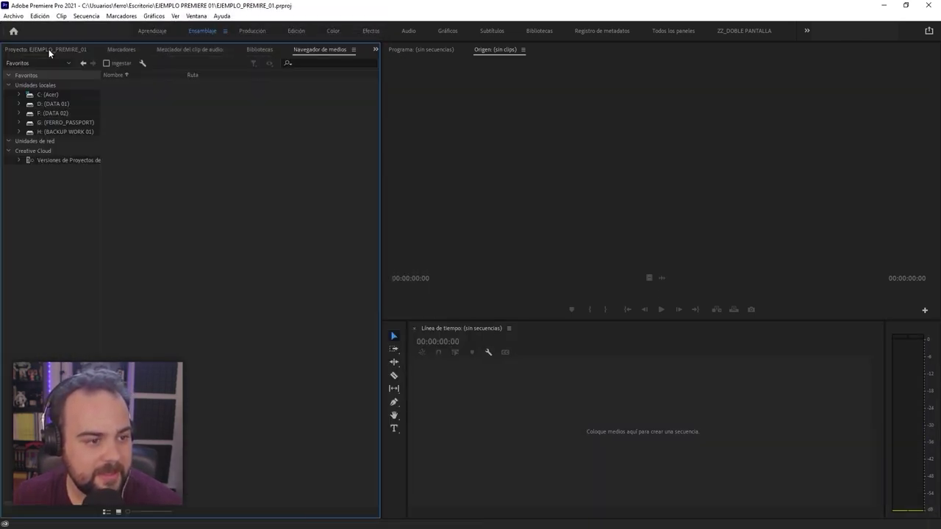
pyautogui.click(353, 49)
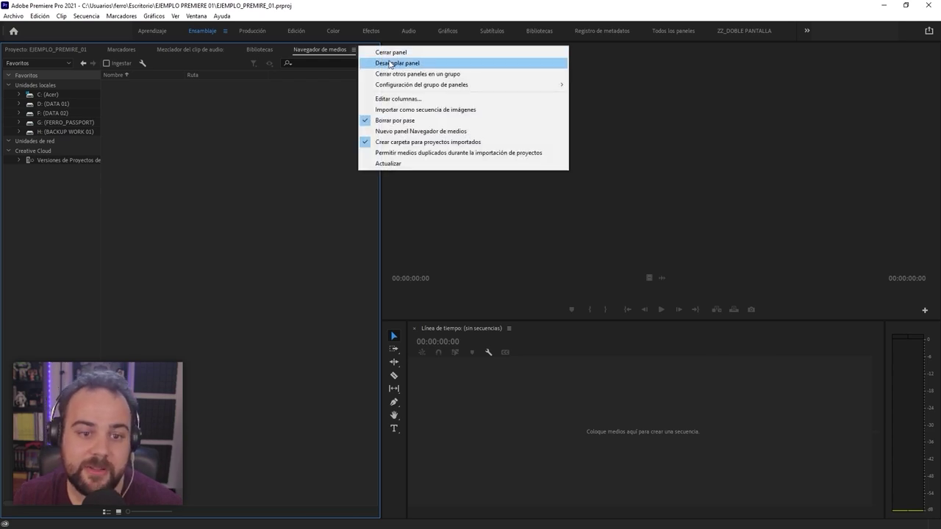
pyautogui.click(383, 62)
pyautogui.moveTo(192, 34); pyautogui.dragTo(366, 55)
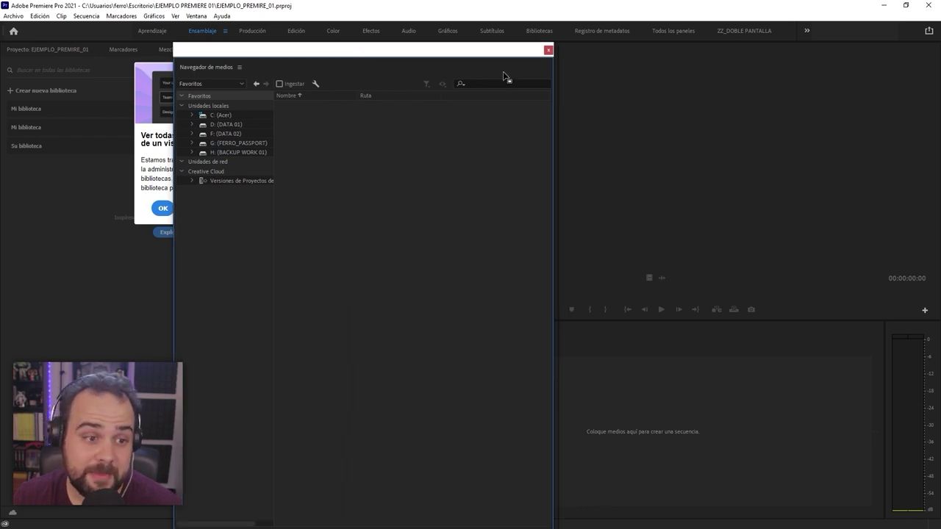
pyautogui.click(548, 51)
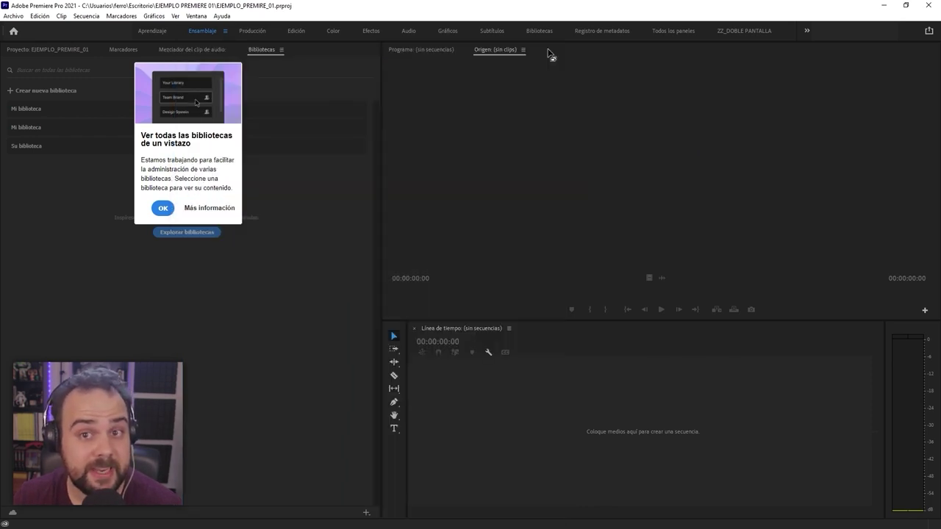
# Review the list of available panels and close the Marcadores, Mezclador de clip de audio and Bibliotecas panels
pyautogui.click(197, 16)
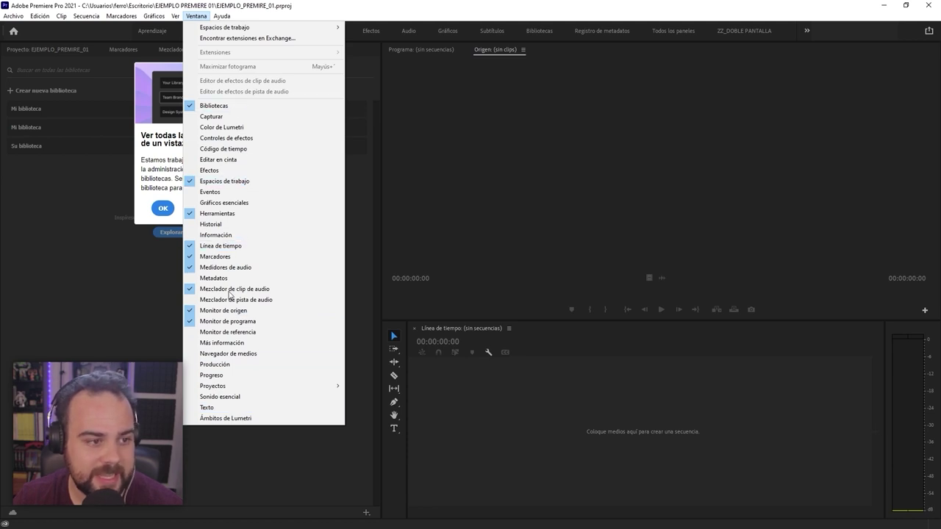
pyautogui.moveTo(279, 31)
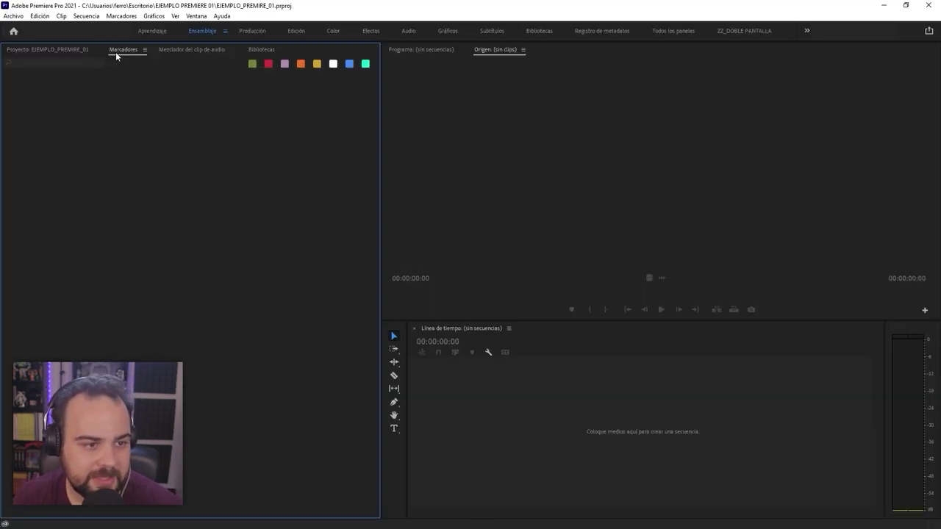
pyautogui.click(145, 50)
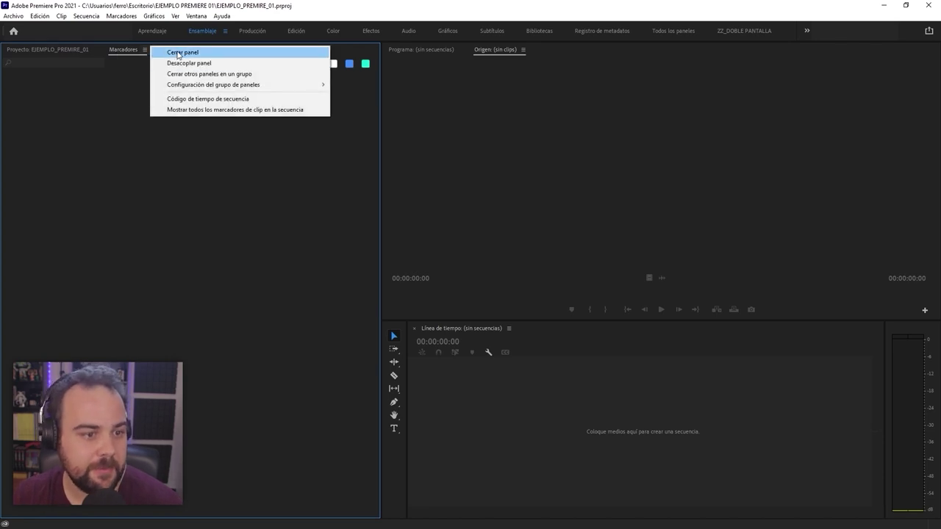
pyautogui.click(175, 52)
pyautogui.click(186, 49)
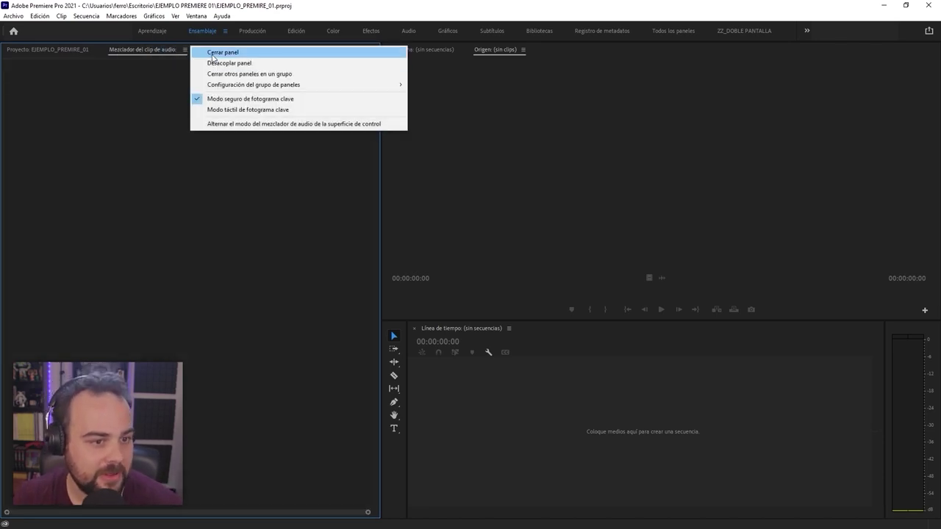
pyautogui.click(203, 53)
pyautogui.click(143, 50)
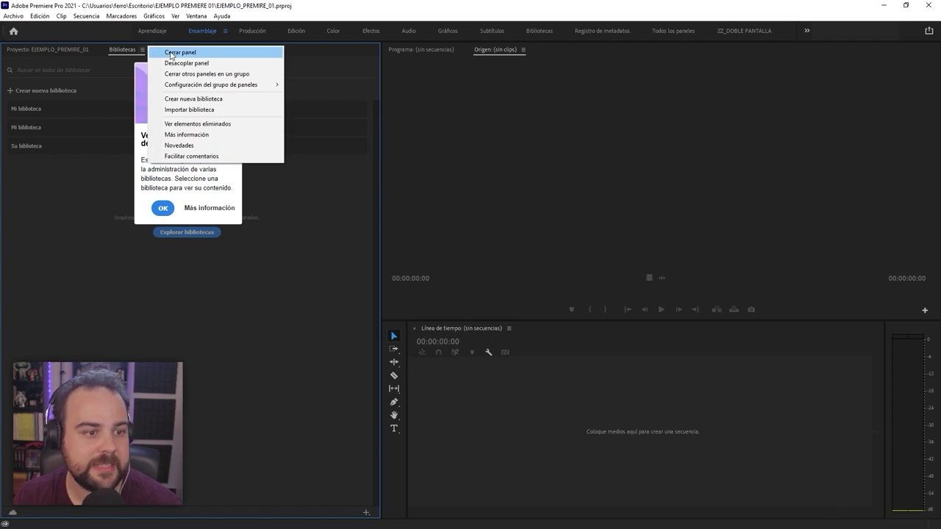
pyautogui.click(171, 53)
# Look over the remaining source monitor, project, tools, timeline and audio meter panels
pyautogui.click(503, 55)
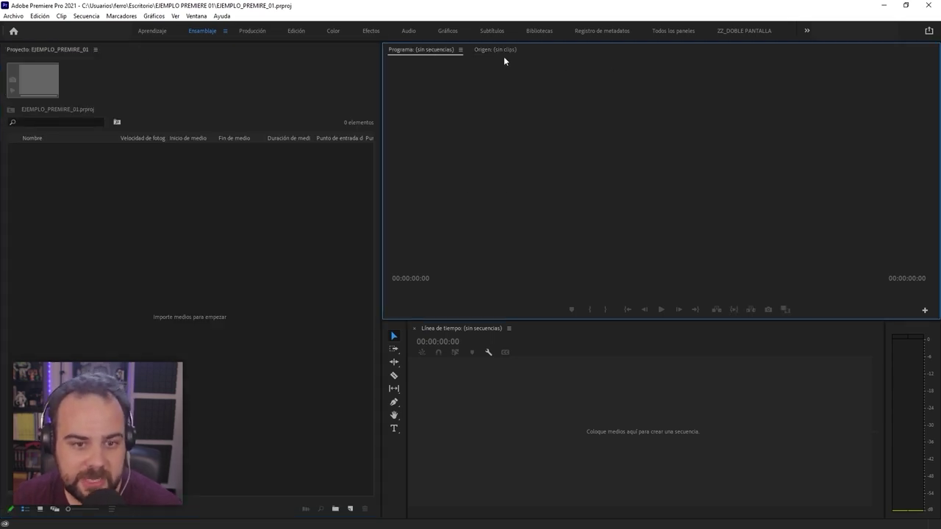
pyautogui.click(36, 51)
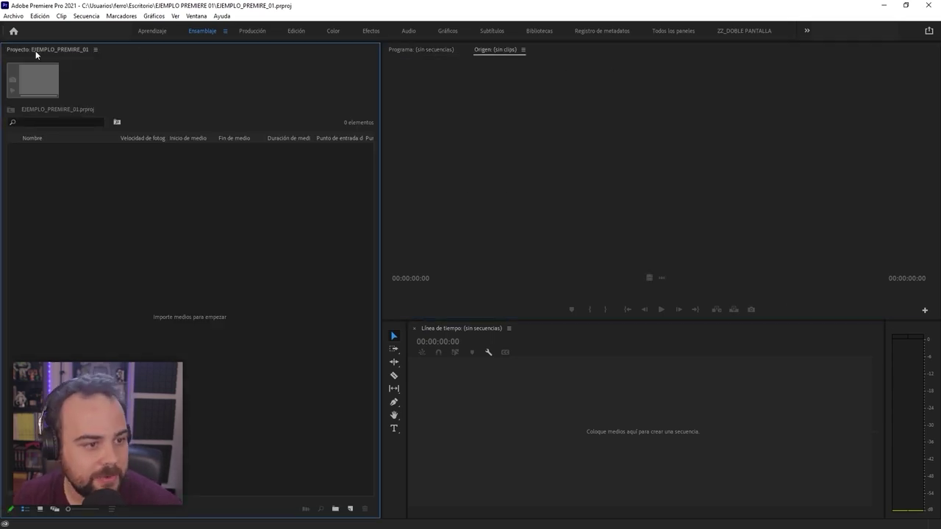
pyautogui.click(391, 327)
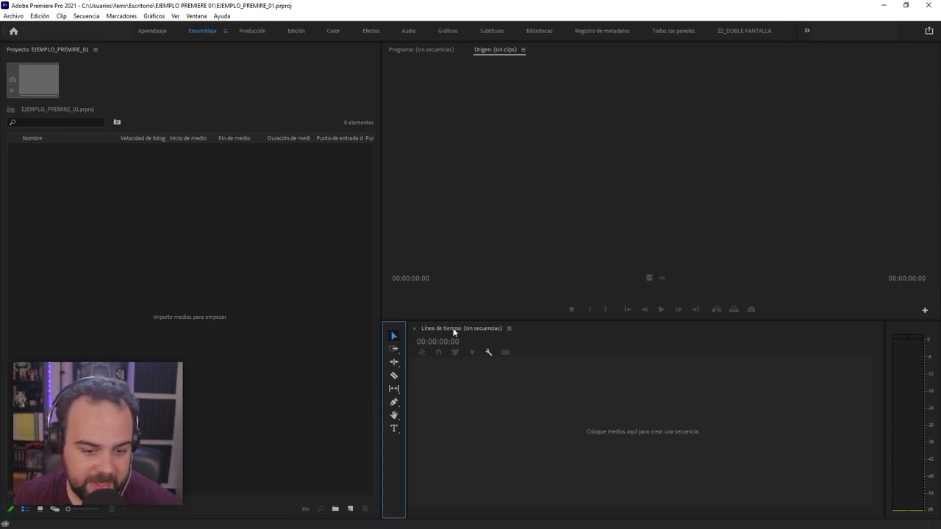
pyautogui.click(471, 328)
pyautogui.click(912, 333)
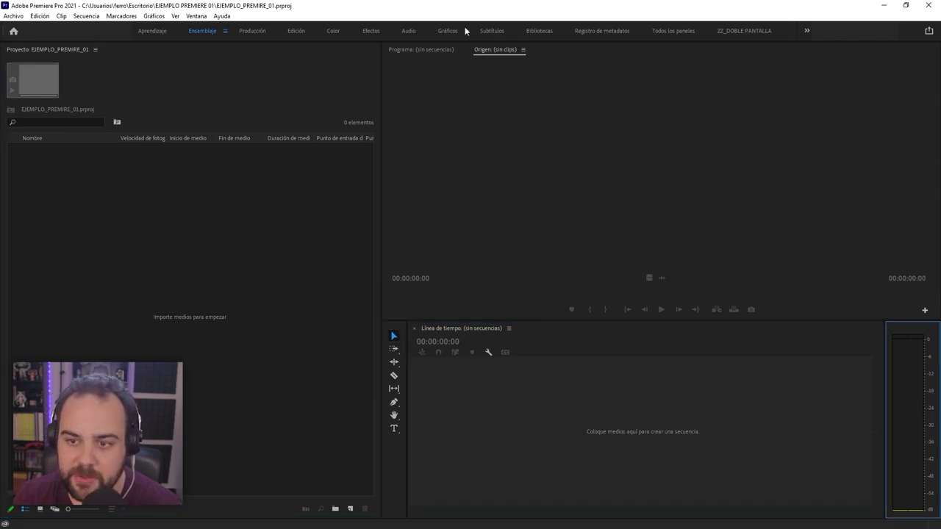
# Add the Efectos, Color de Lumetri and Ámbitos de Lumetri panels to the workspace
pyautogui.click(196, 16)
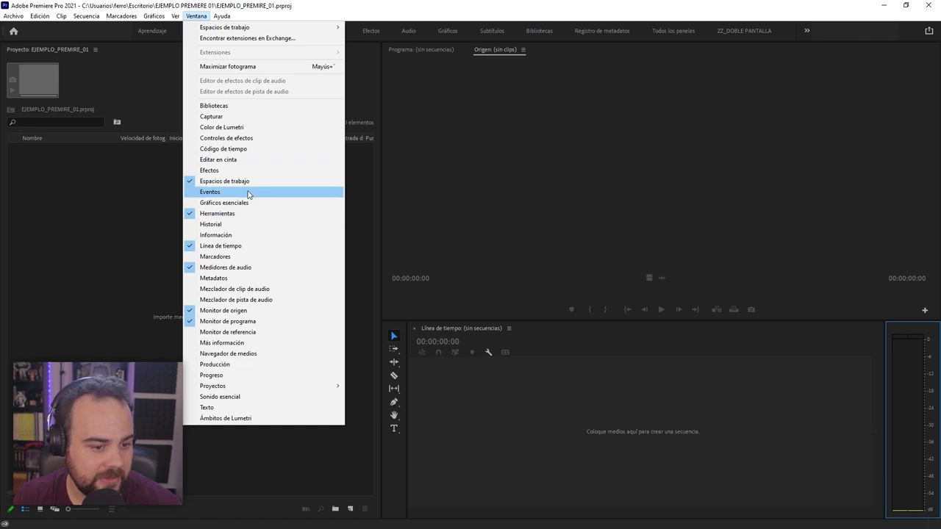
pyautogui.click(234, 170)
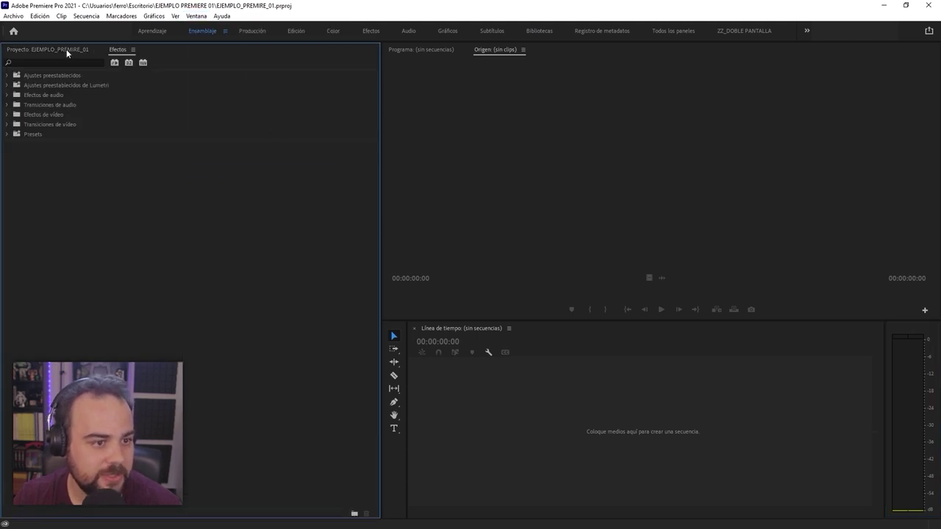
pyautogui.click(195, 16)
pyautogui.click(245, 127)
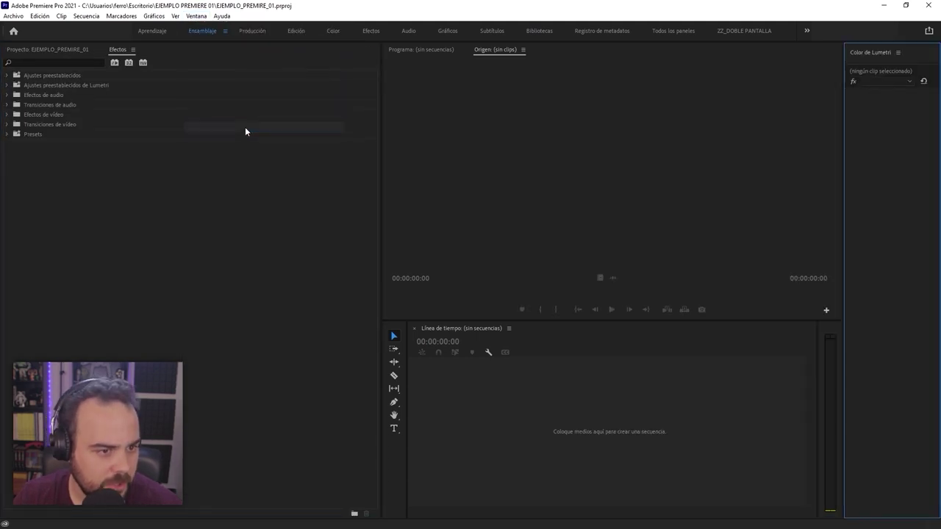
pyautogui.click(196, 16)
pyautogui.click(228, 418)
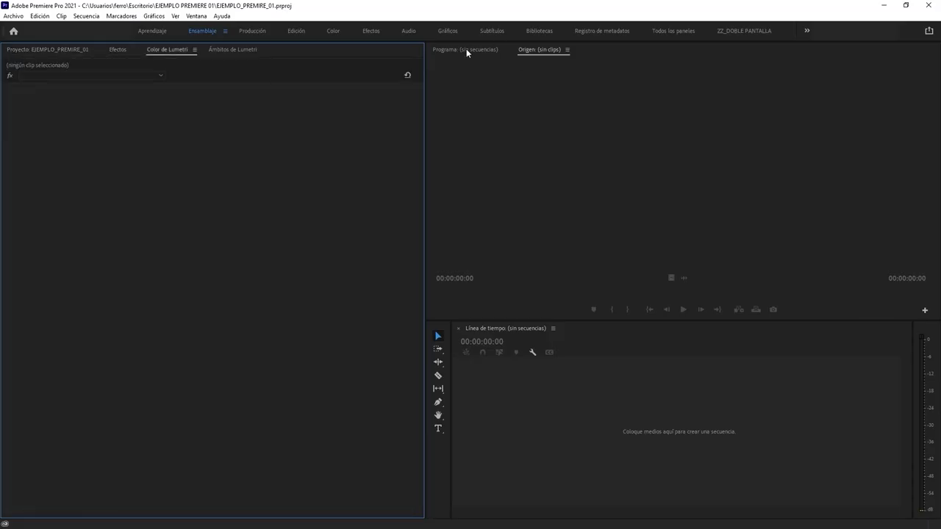
# Separate the Programa monitor from Origen and arrange the timeline, tools and audio meters in a full-width row beneath the monitors
pyautogui.moveTo(466, 49); pyautogui.dragTo(424, 111)
pyautogui.moveTo(439, 325); pyautogui.dragTo(147, 434)
pyautogui.moveTo(92, 296); pyautogui.dragTo(938, 485)
# Add the Controles de efectos panel, group Ámbitos de Lumetri with the Origen monitor and widen the project and Origen panel groups
pyautogui.click(187, 49)
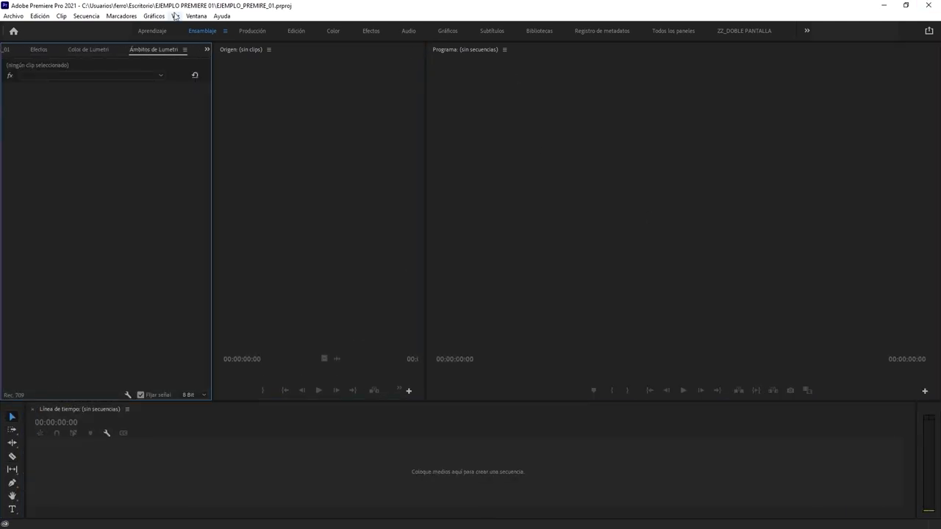
pyautogui.click(196, 15)
pyautogui.click(252, 138)
pyautogui.moveTo(154, 49); pyautogui.dragTo(316, 50)
pyautogui.moveTo(212, 90); pyautogui.dragTo(224, 88)
pyautogui.click(250, 50)
pyautogui.moveTo(425, 84); pyautogui.dragTo(463, 140)
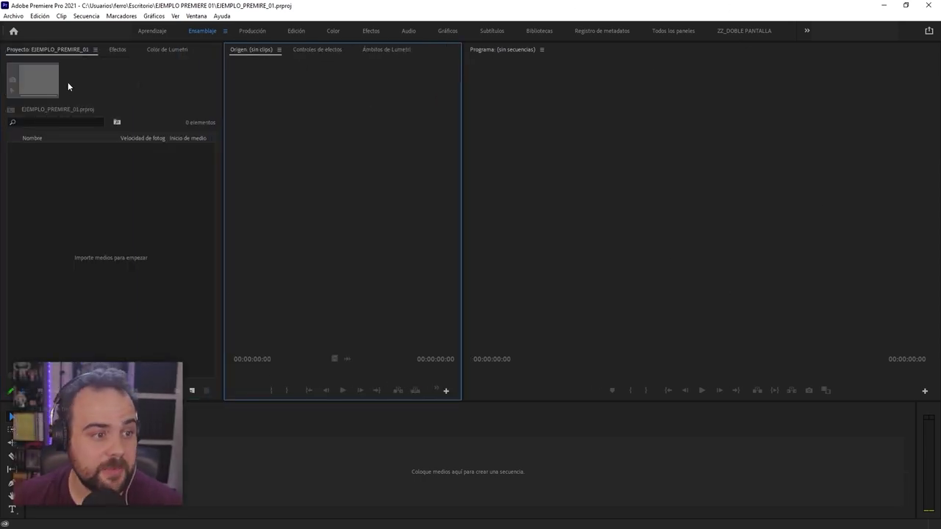
# Look through the Proyecto, Efectos and Color de Lumetri panels in the project group
pyautogui.click(43, 50)
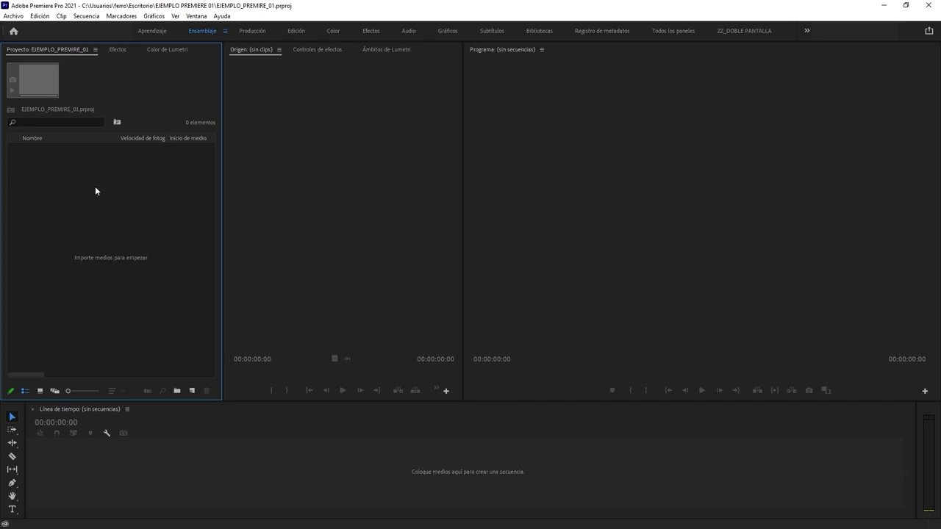
pyautogui.click(117, 48)
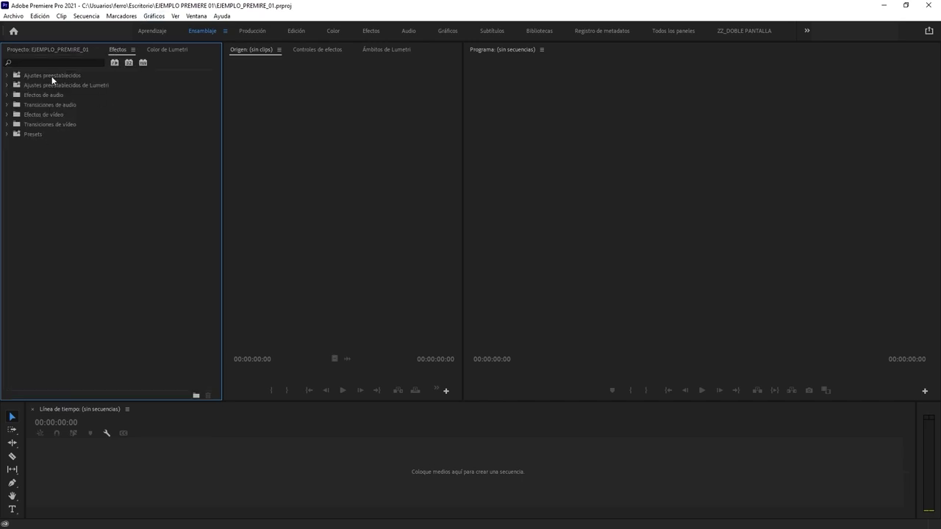
pyautogui.click(164, 49)
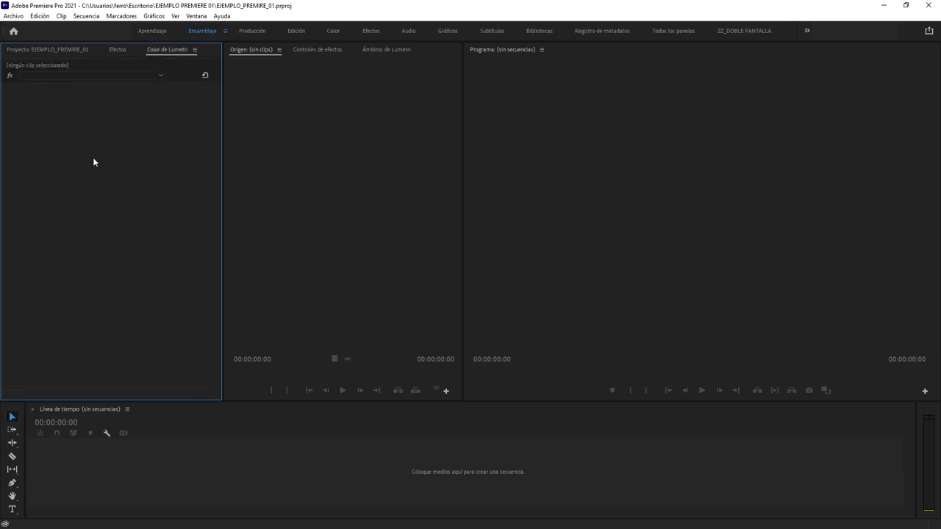
pyautogui.click(58, 48)
# Look through the Origen, Controles de efectos and Ámbitos de Lumetri panels, and view Color de Lumetri alongside the scopes
pyautogui.click(268, 51)
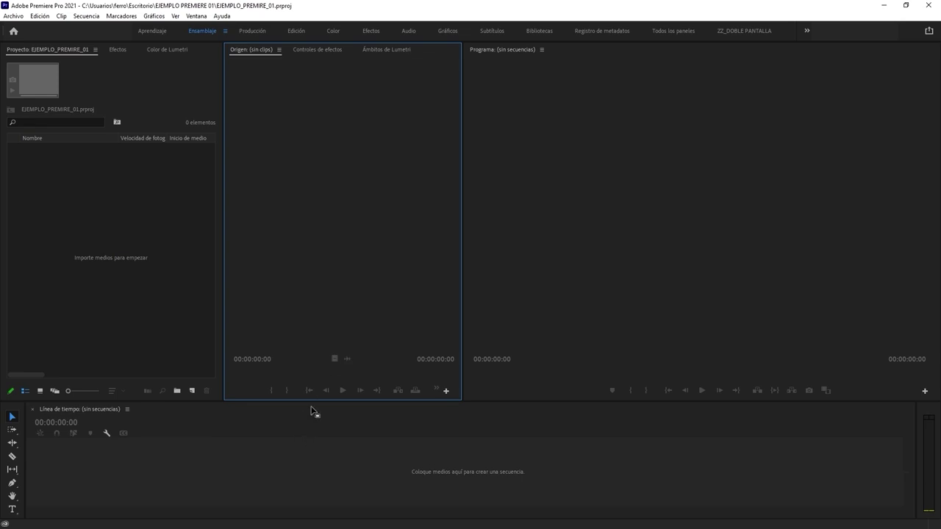
pyautogui.click(317, 49)
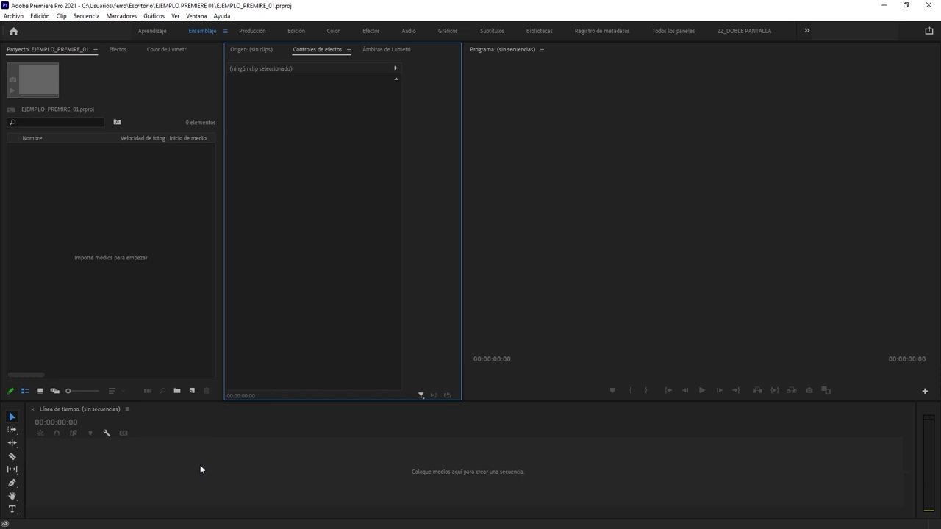
pyautogui.click(393, 50)
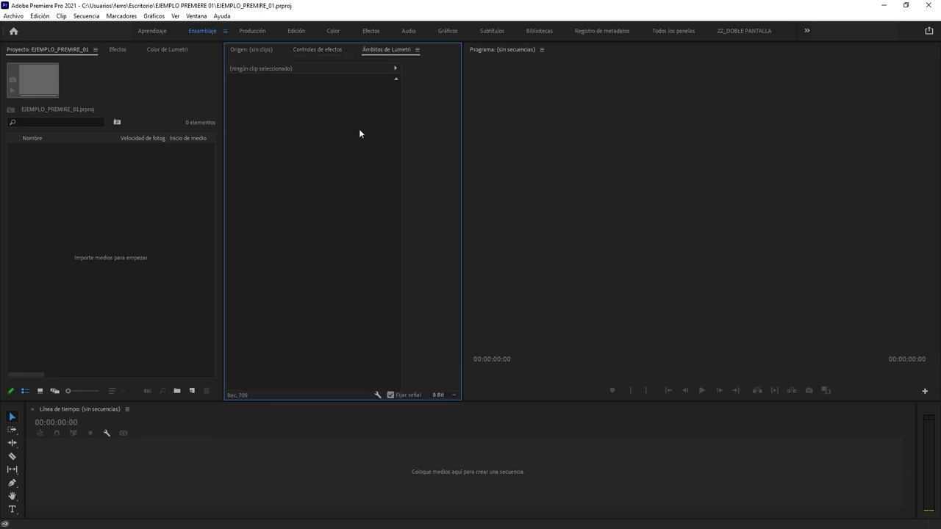
pyautogui.click(171, 50)
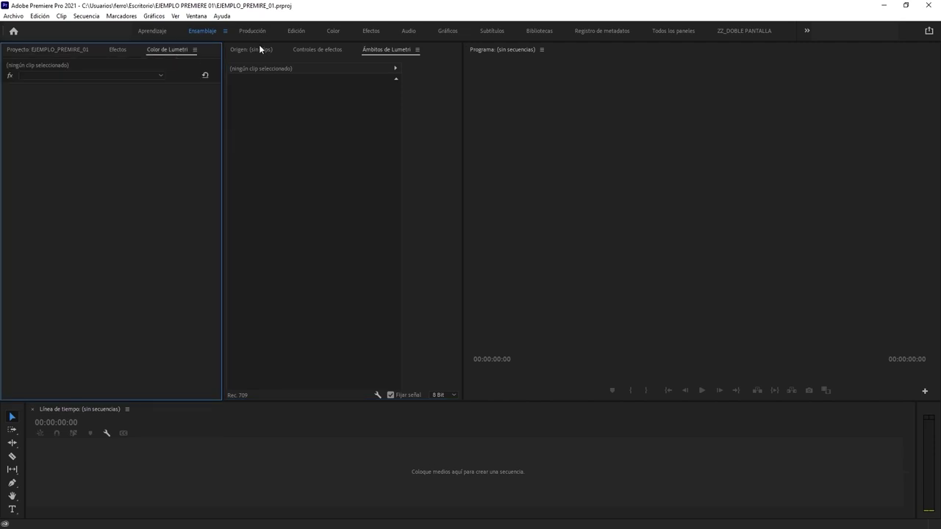
pyautogui.click(393, 49)
pyautogui.click(173, 50)
# Look over the Programa monitor, tools and audio meter areas of the customised layout
pyautogui.click(528, 88)
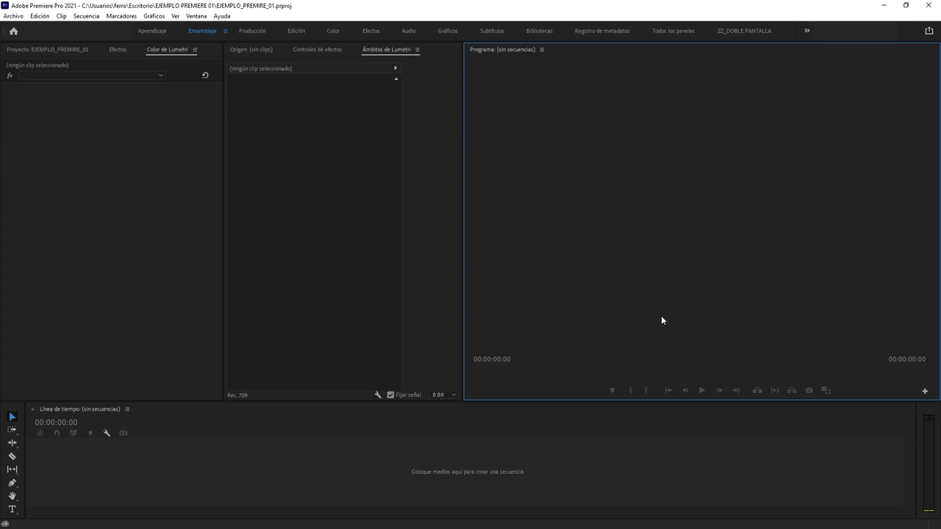
pyautogui.click(22, 427)
pyautogui.moveTo(26, 429)
pyautogui.mouseDown()
pyautogui.moveTo(66, 428)
pyautogui.moveTo(28, 430)
pyautogui.moveTo(67, 419)
pyautogui.moveTo(15, 417)
pyautogui.mouseUp()
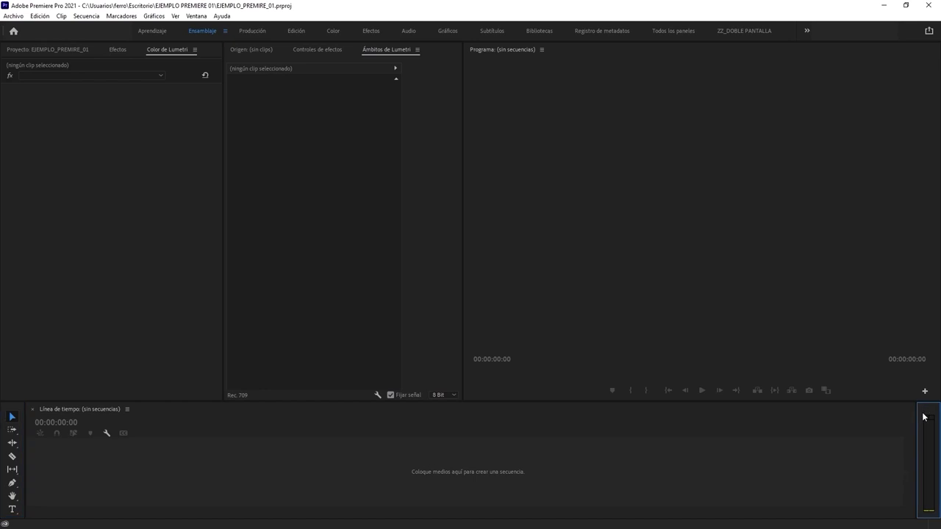
pyautogui.moveTo(916, 410)
pyautogui.mouseDown()
pyautogui.moveTo(796, 417)
pyautogui.moveTo(918, 419)
pyautogui.mouseUp()
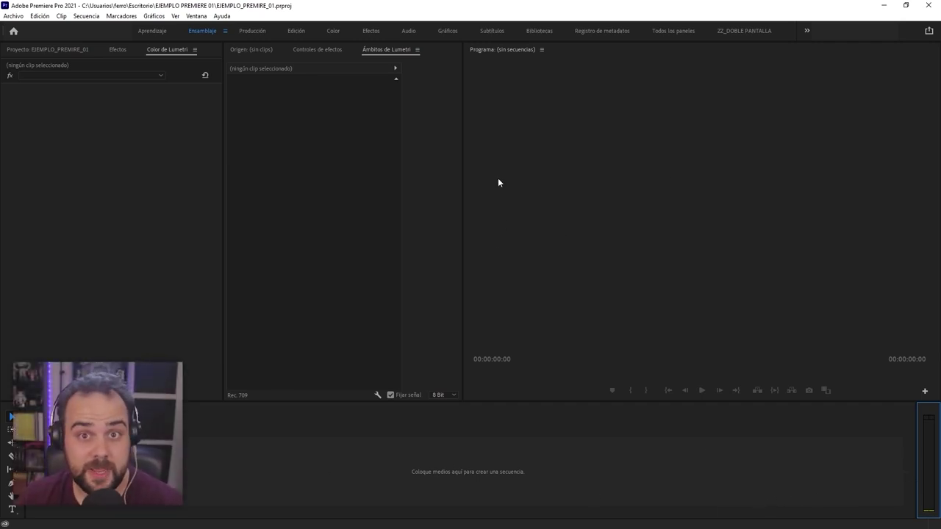
pyautogui.click(196, 15)
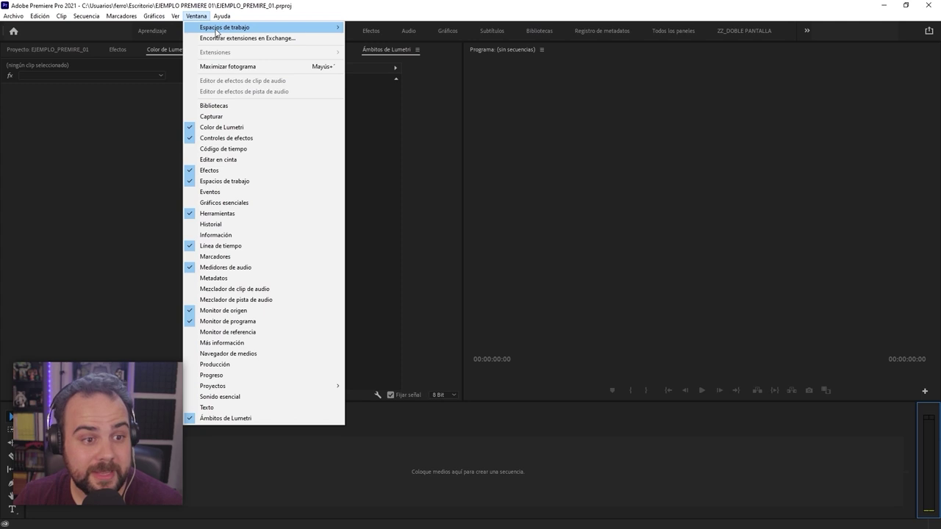
pyautogui.moveTo(221, 28)
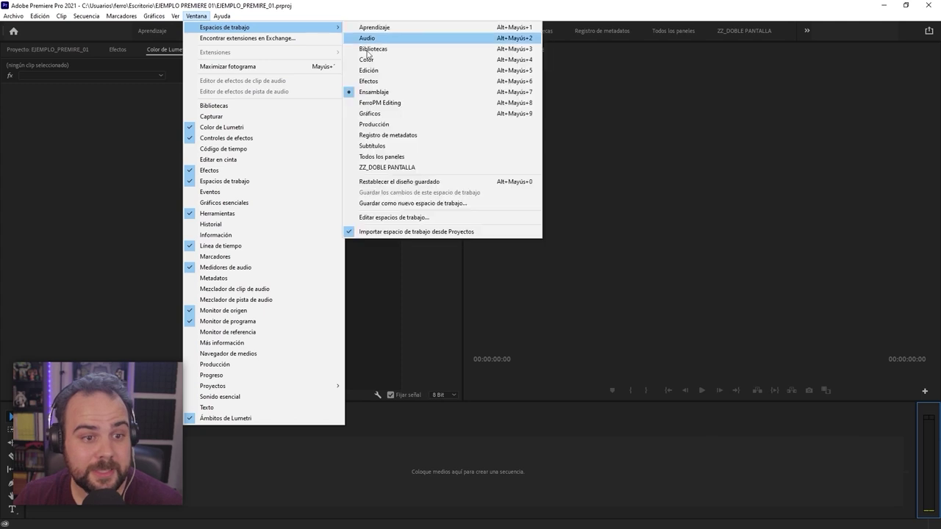
pyautogui.click(416, 203)
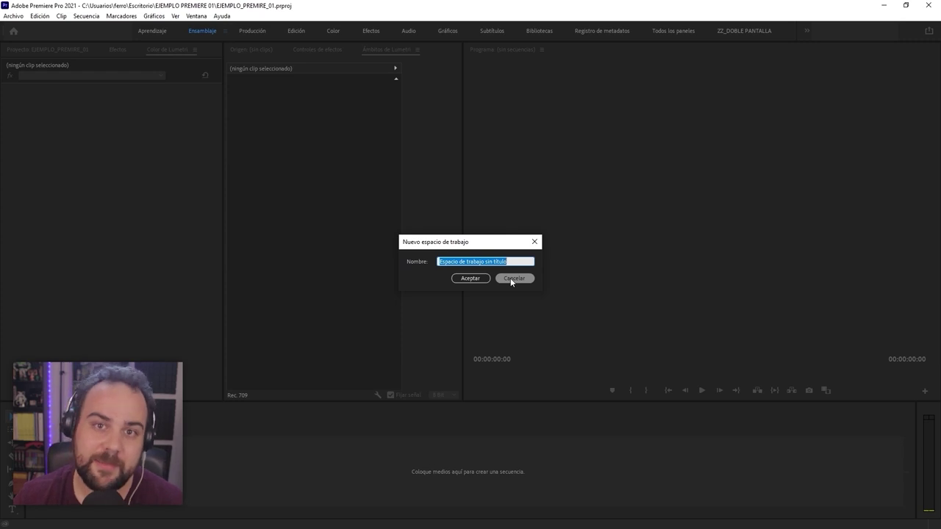
pyautogui.click(512, 280)
# Switch to the saved FerroPM Editing workspace
pyautogui.click(807, 29)
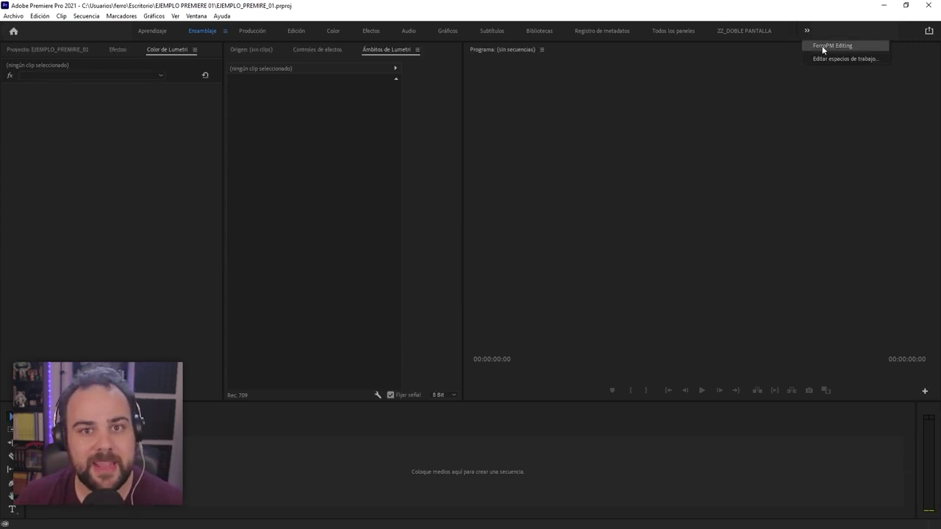
pyautogui.click(822, 45)
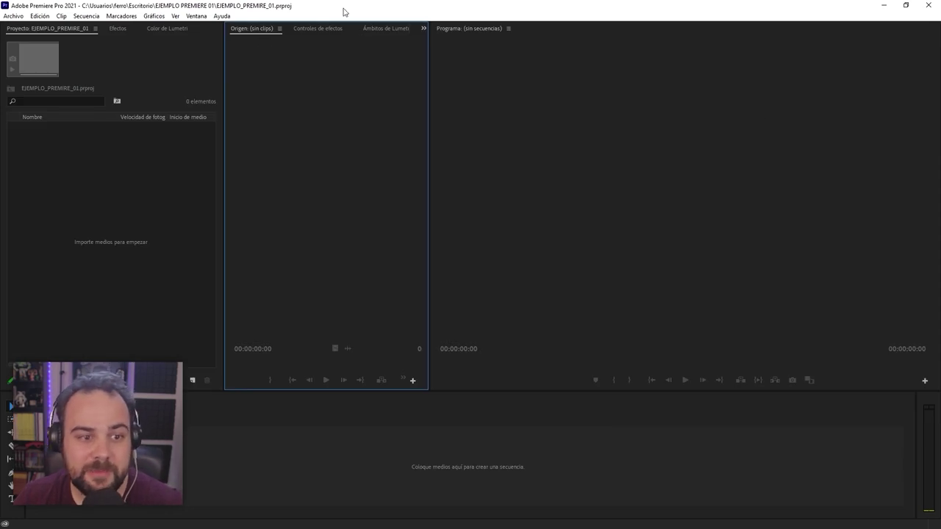
pyautogui.click(196, 15)
pyautogui.click(447, 55)
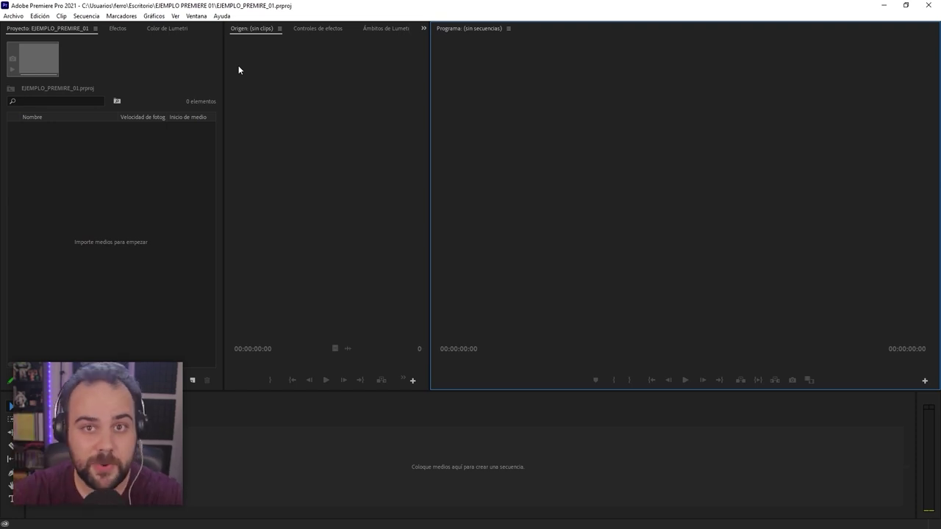
# Look through the project, effects, Lumetri, Origen and Programa panels, plus the tools, timeline and audio meters of the FerroPM Editing workspace
pyautogui.click(42, 29)
pyautogui.click(118, 28)
pyautogui.click(167, 28)
pyautogui.click(257, 29)
pyautogui.click(318, 28)
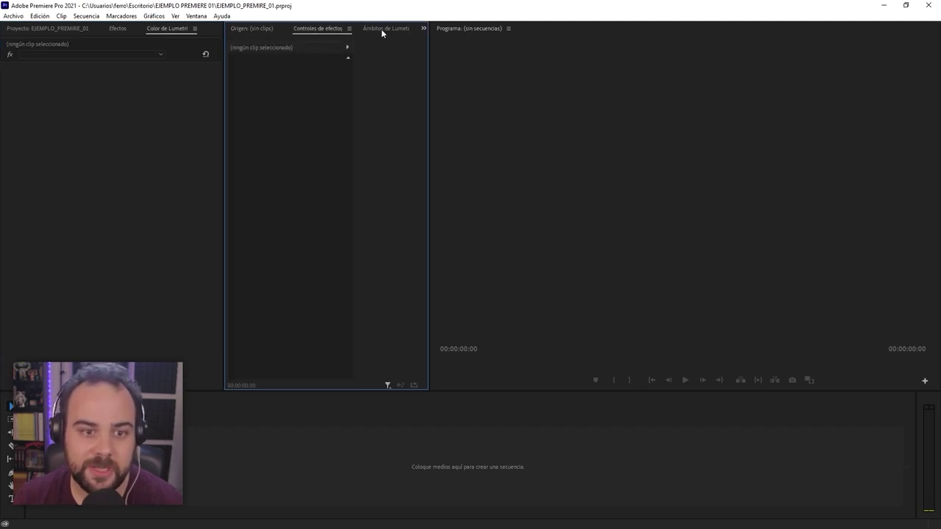
pyautogui.click(381, 29)
pyautogui.click(455, 27)
pyautogui.click(15, 403)
pyautogui.click(85, 396)
pyautogui.click(930, 403)
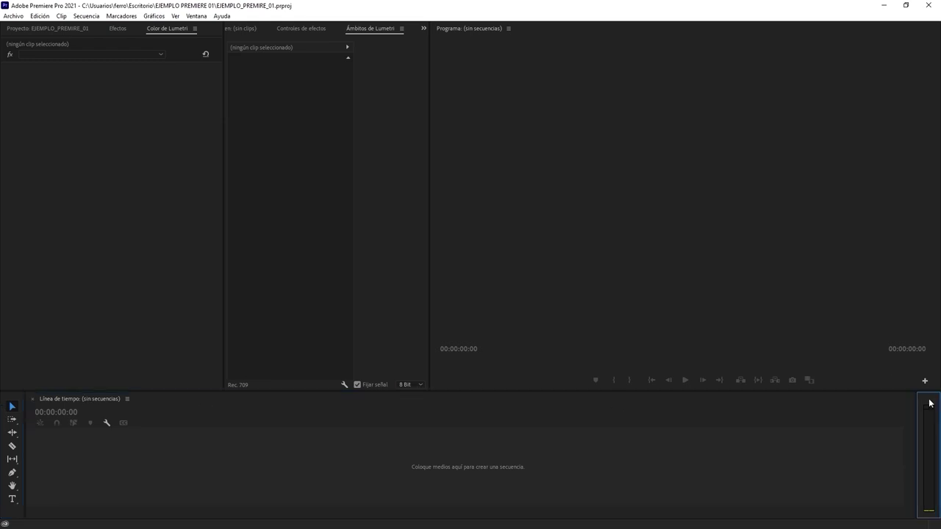
# Widen the project panel group and reset the FerroPM Editing workspace to its saved layout
pyautogui.click(297, 28)
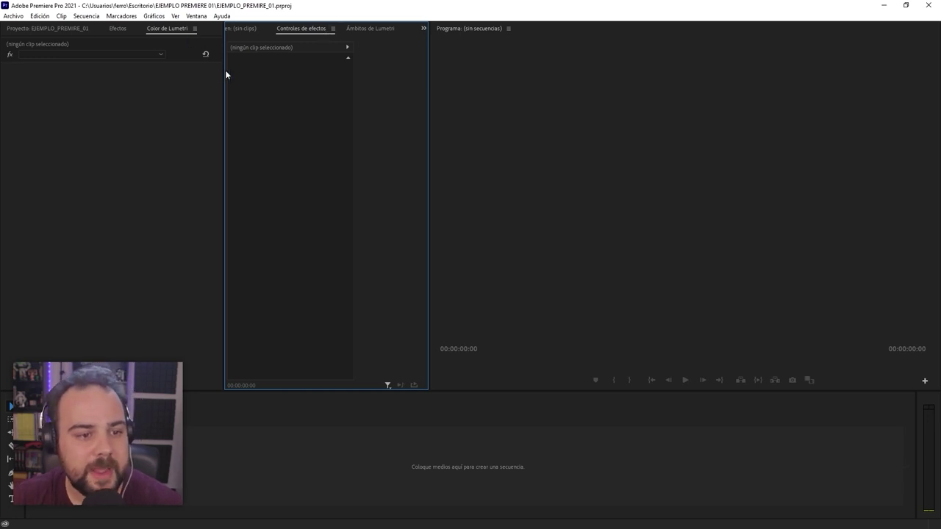
pyautogui.moveTo(225, 72); pyautogui.dragTo(311, 84)
pyautogui.click(196, 16)
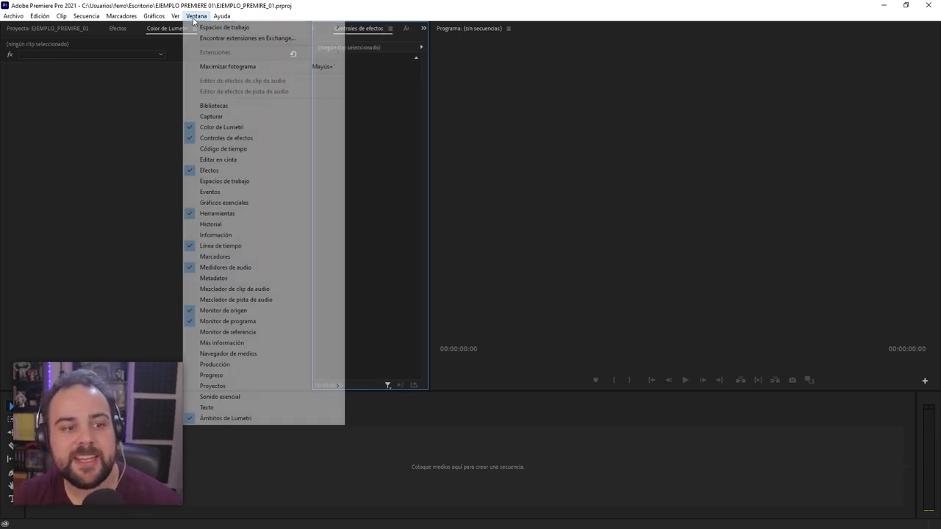
pyautogui.moveTo(235, 27)
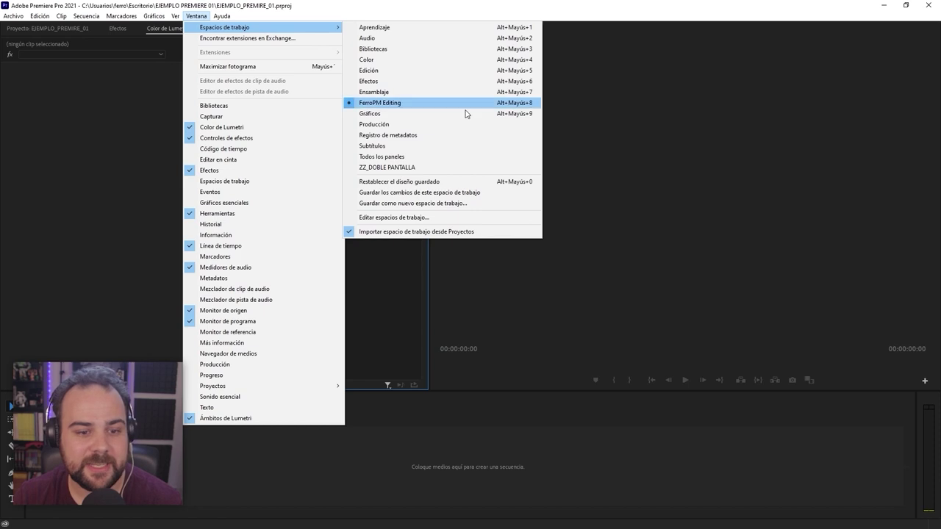
pyautogui.click(446, 184)
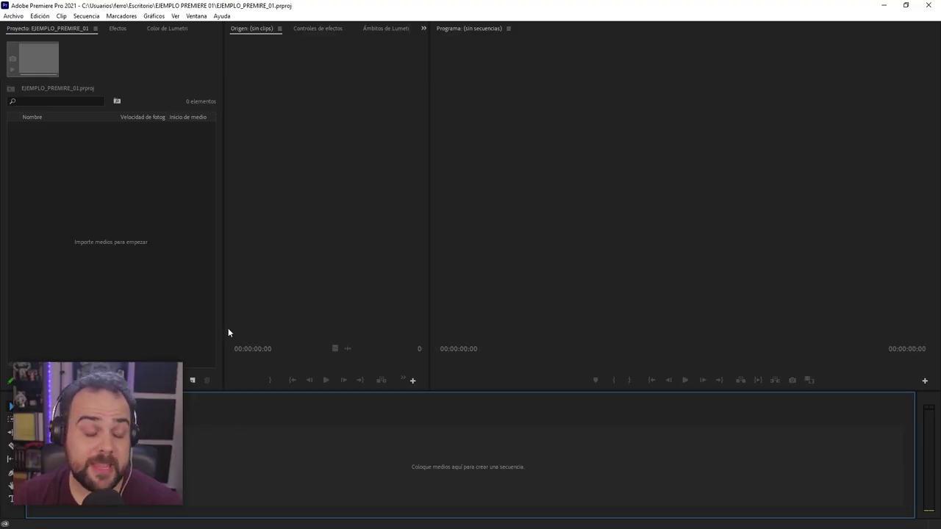
pyautogui.click(136, 211)
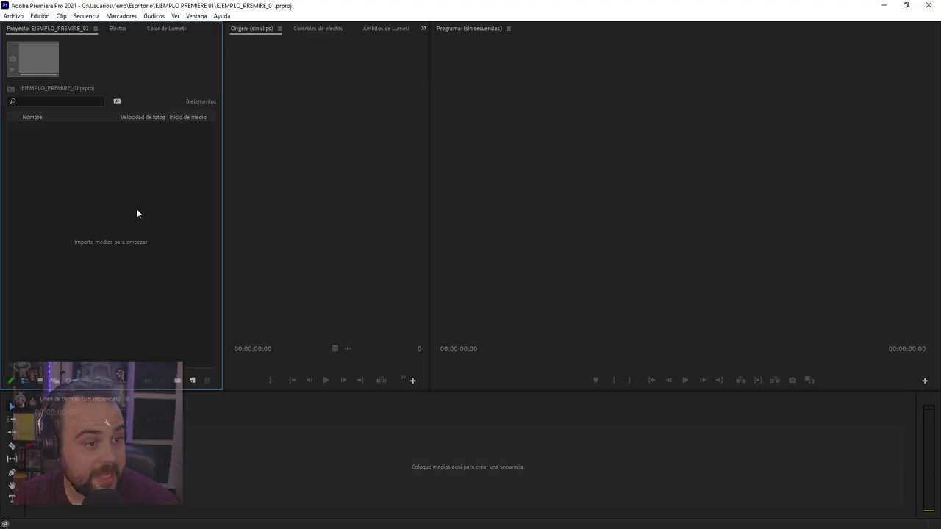
pyautogui.click(192, 381)
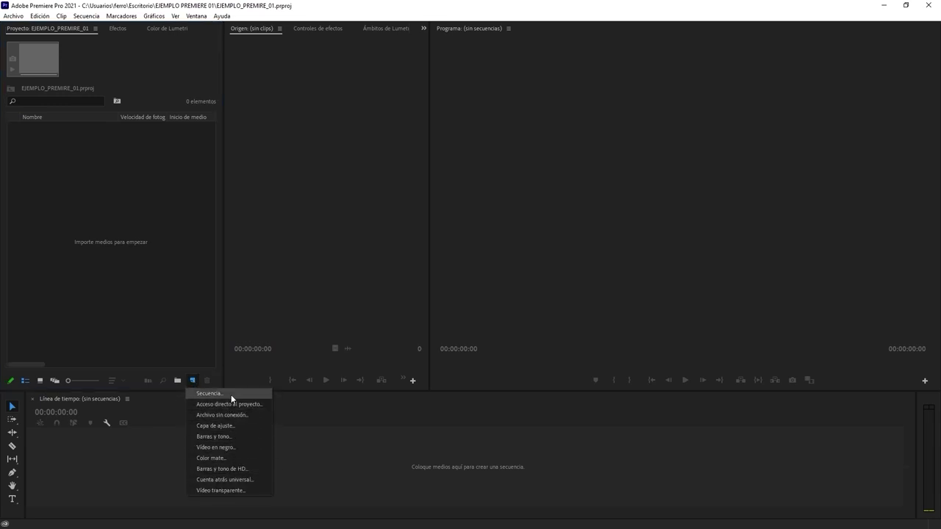
pyautogui.click(203, 395)
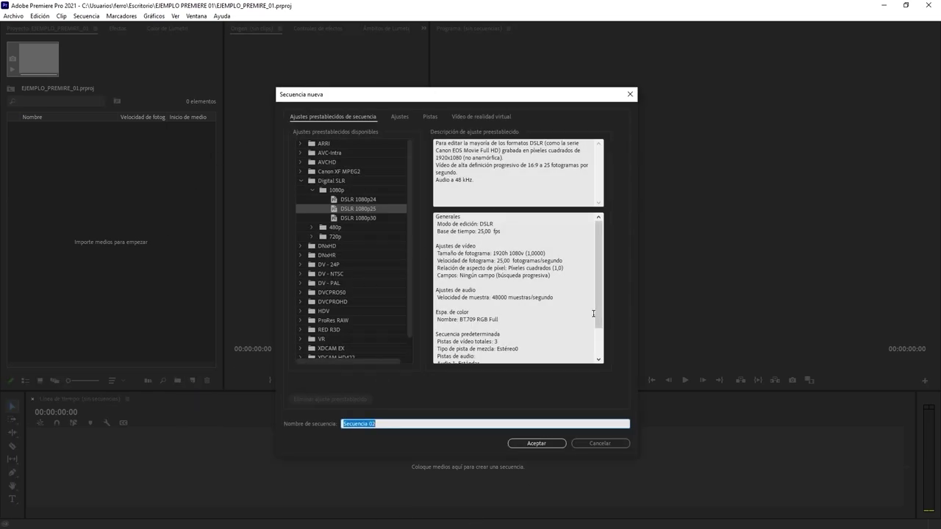
pyautogui.press('Escape')
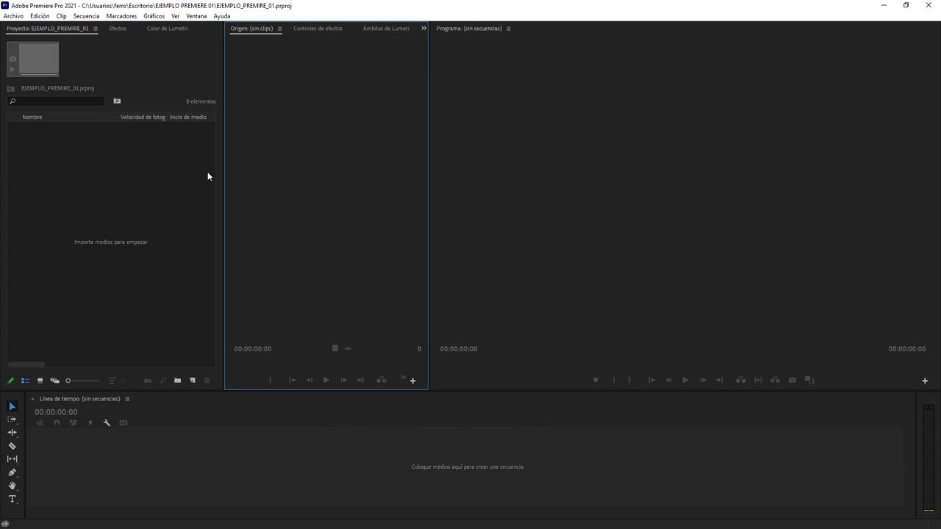
# Start a new sequence and choose the DSLR 1080p25 preset from the Digital SLR 1080p group
pyautogui.click(14, 15)
pyautogui.moveTo(43, 28)
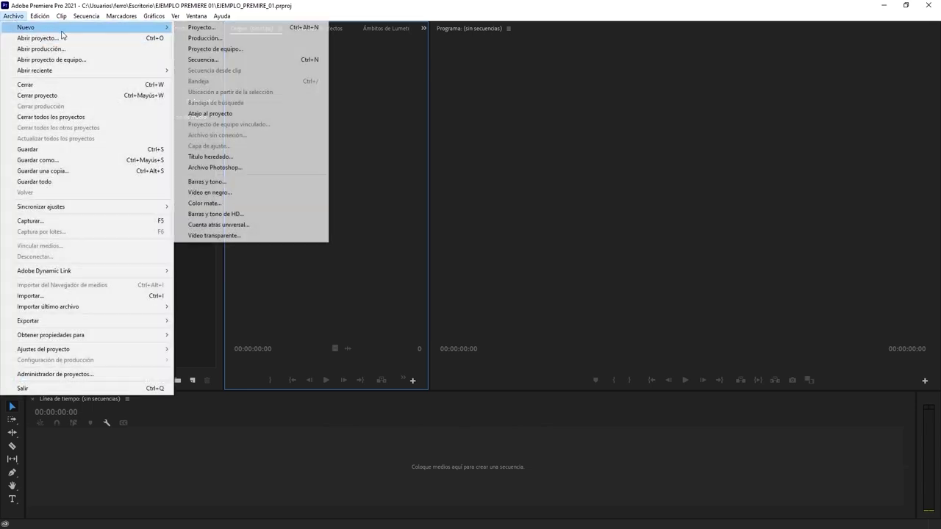
pyautogui.click(309, 61)
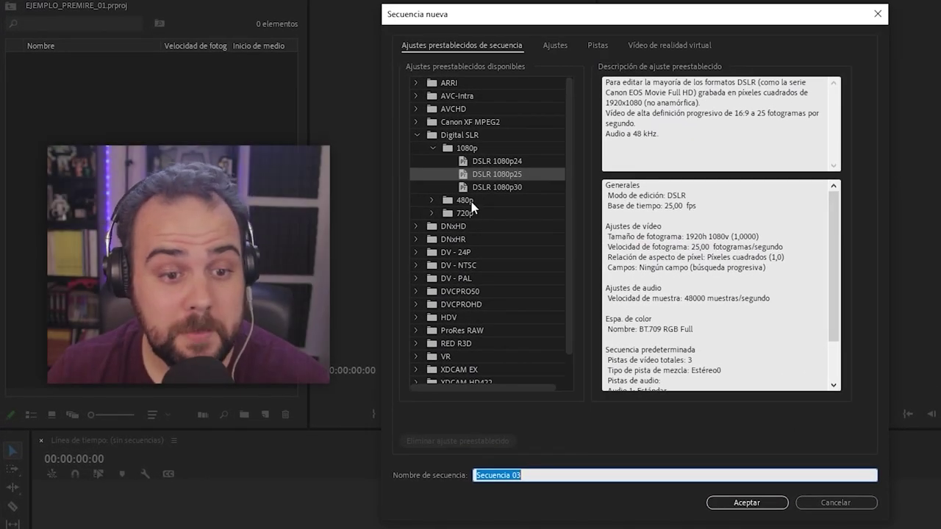
pyautogui.scroll(-2, 474, 198)
pyautogui.click(486, 143)
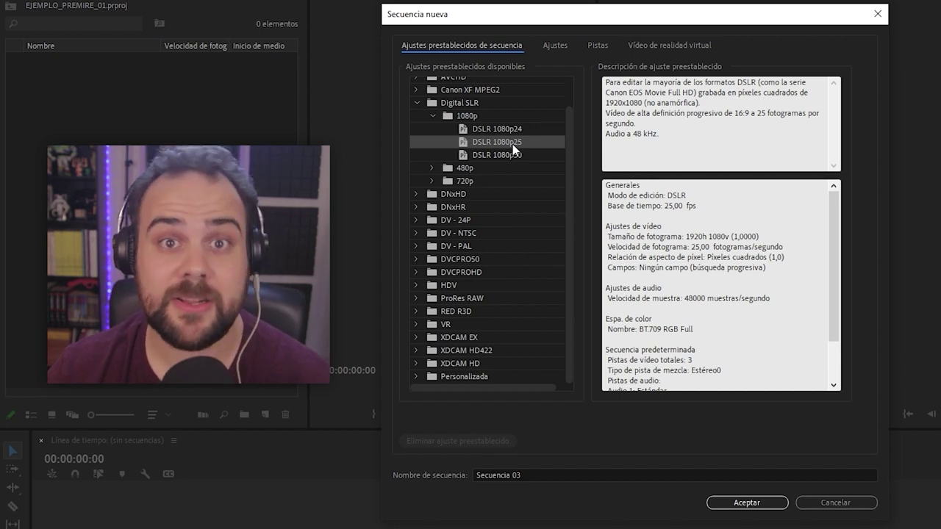
# Examine the new sequence's editing mode, time base, frame size, tracks and virtual reality settings, and return to the preset list
pyautogui.click(557, 46)
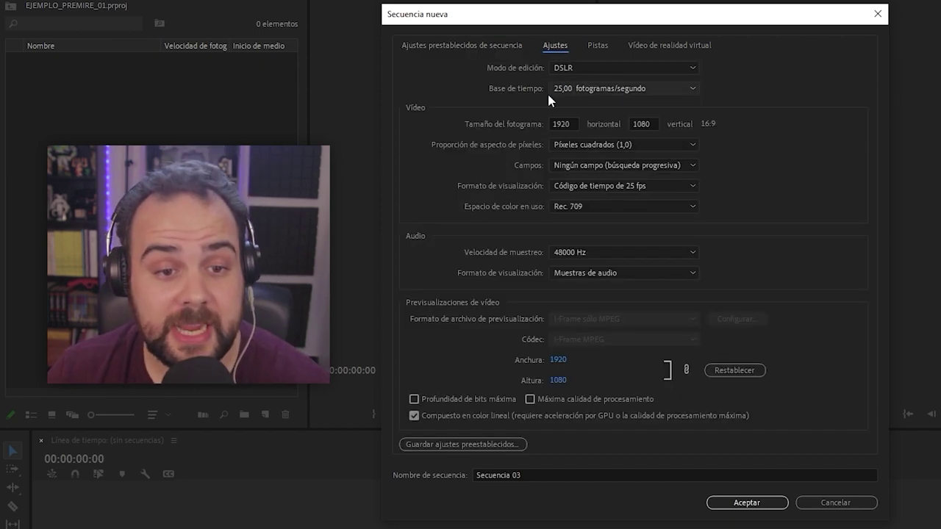
pyautogui.click(692, 66)
pyautogui.click(765, 56)
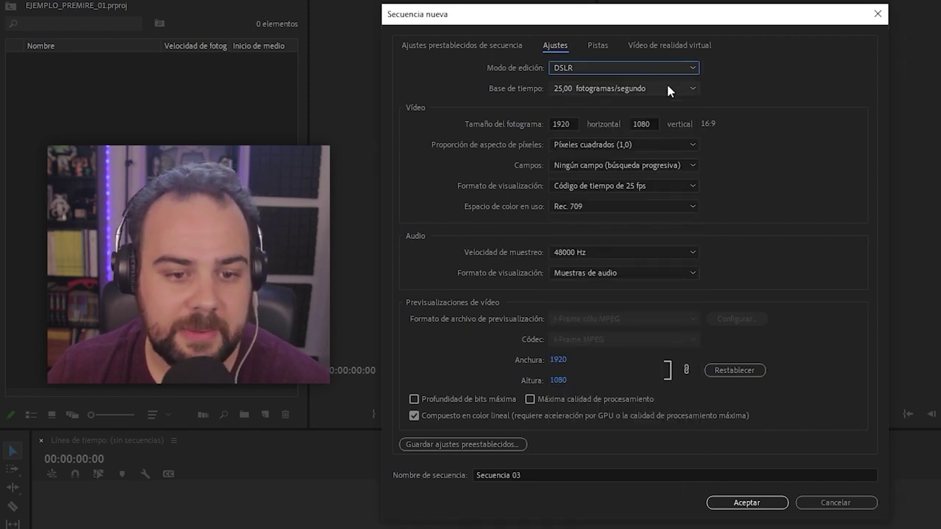
pyautogui.click(692, 89)
pyautogui.click(692, 86)
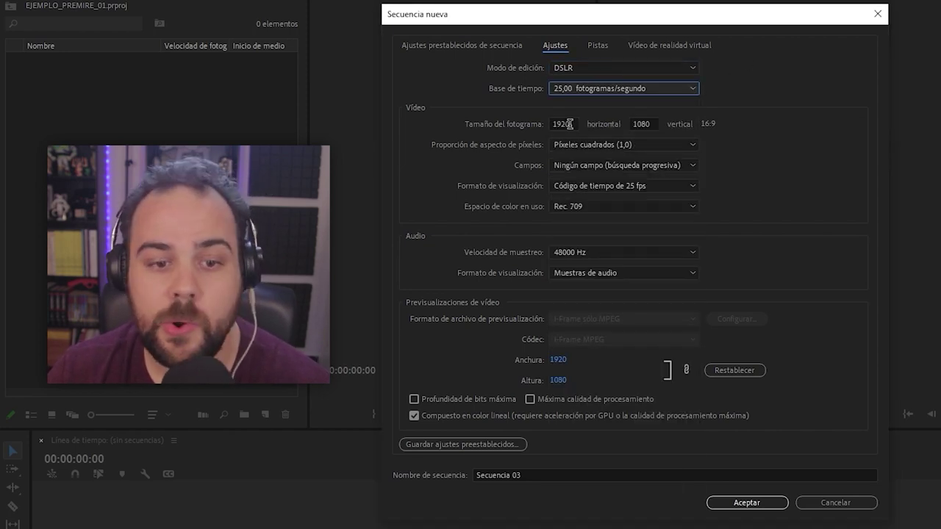
pyautogui.click(596, 47)
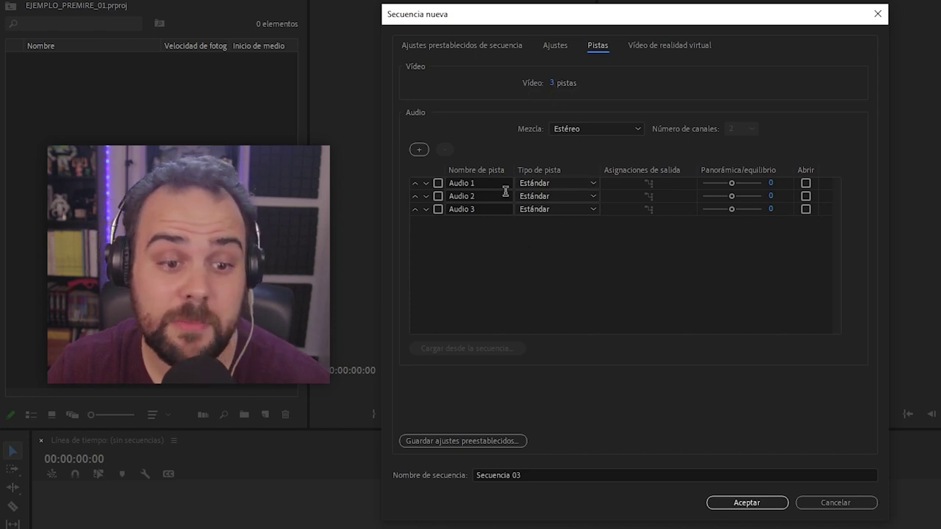
pyautogui.click(661, 46)
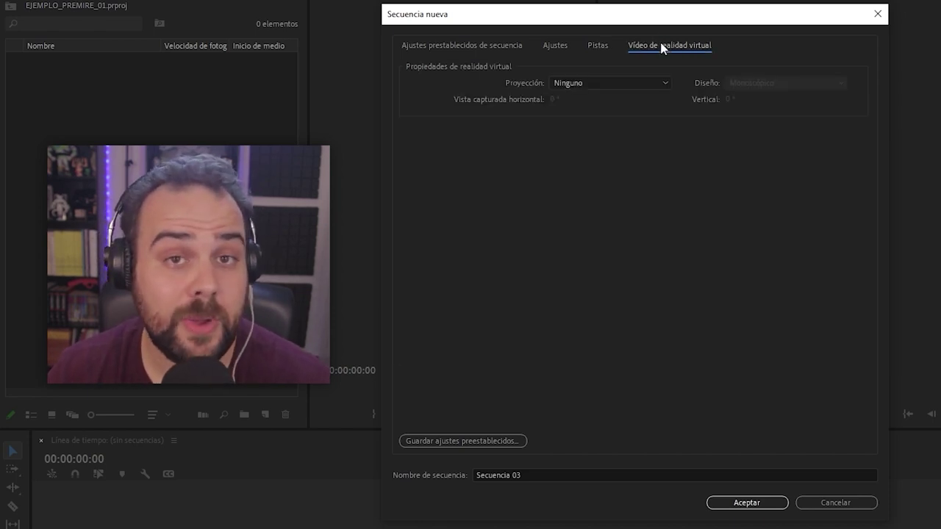
pyautogui.click(484, 47)
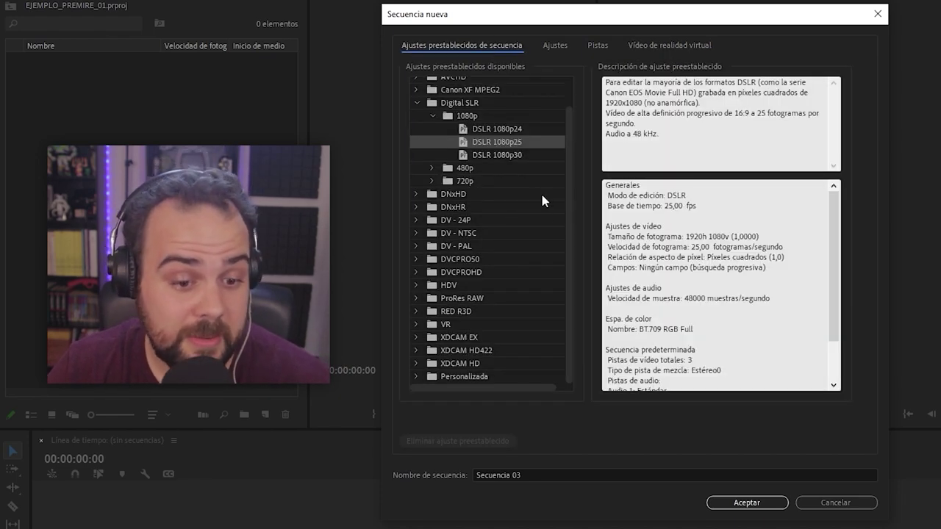
pyautogui.scroll(2, 540, 191)
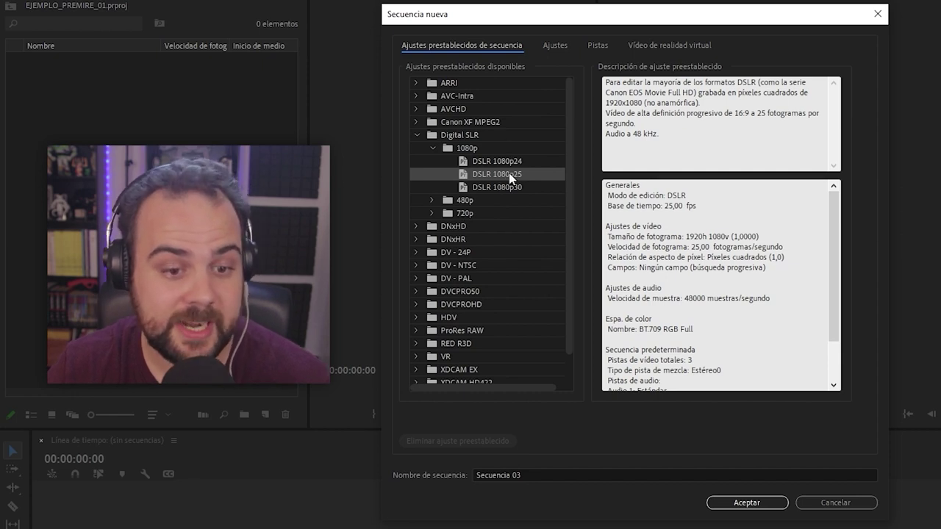
# Name the sequence EJEMPLO_SECUENCIA_01 and create it
pyautogui.click(536, 475)
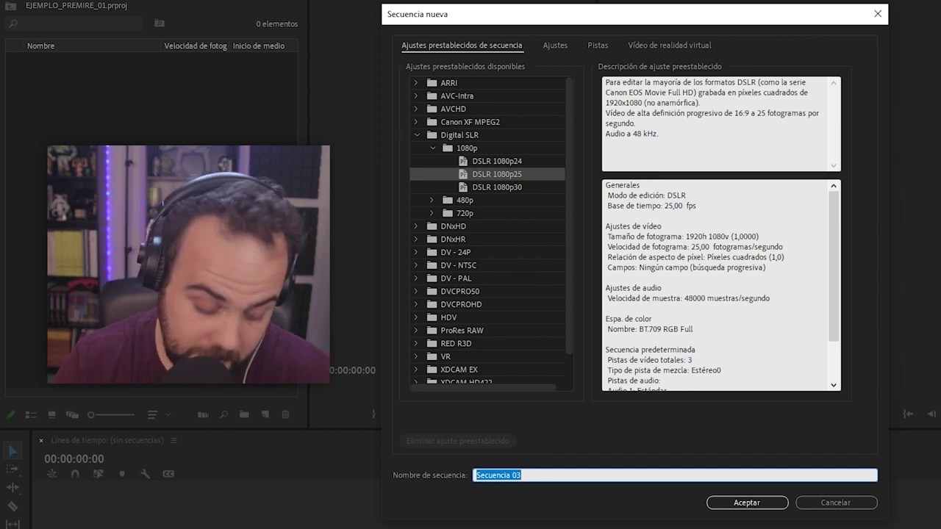
pyautogui.write('EJEMPLO_SECUEN')
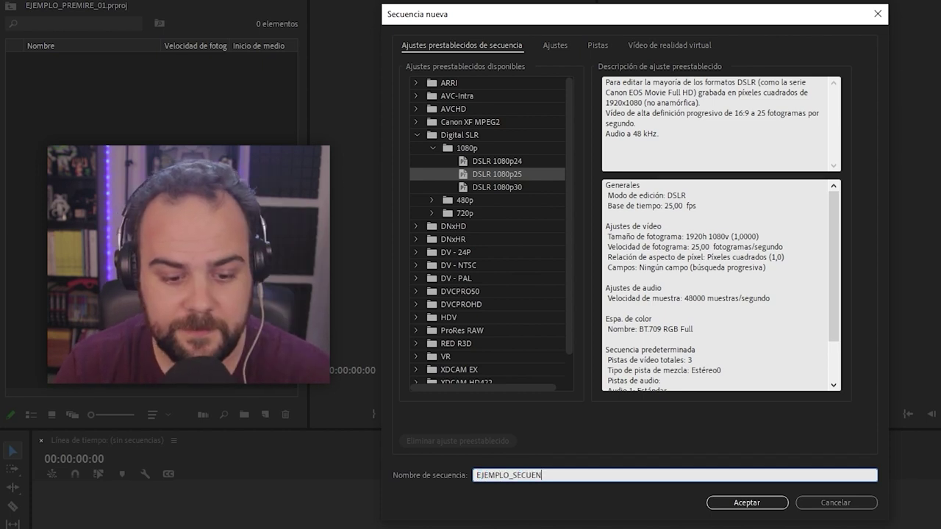
pyautogui.write('CIA_01')
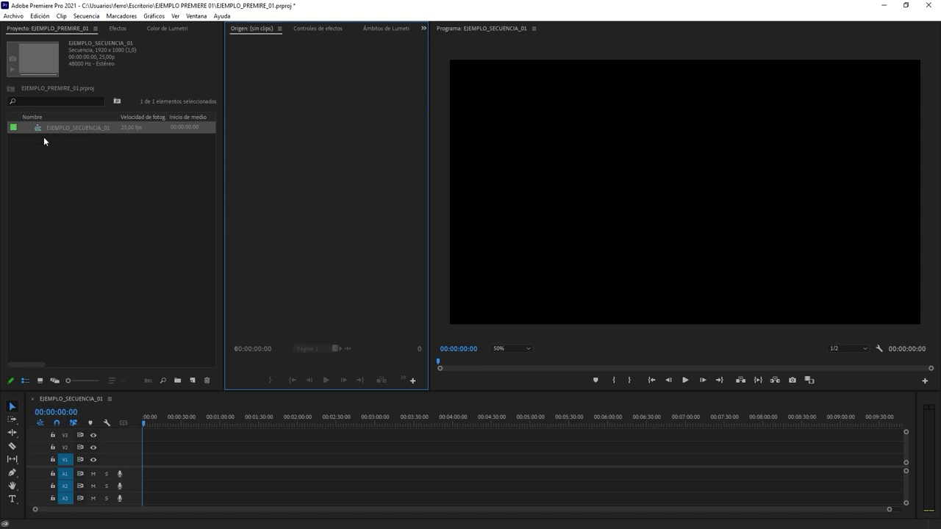
# Inspect the EJEMPLO_SECUENCIA_01 item and its colour label in the project panel
pyautogui.click(107, 204)
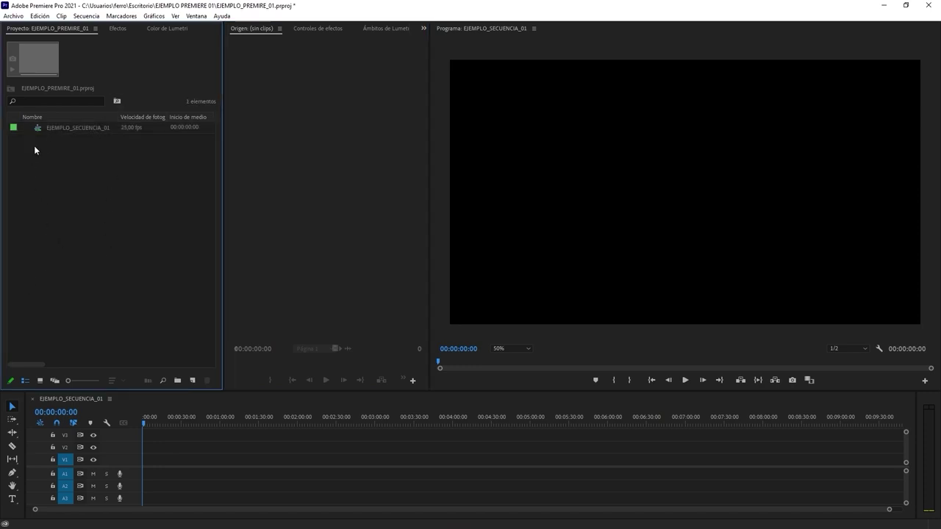
pyautogui.click(12, 129)
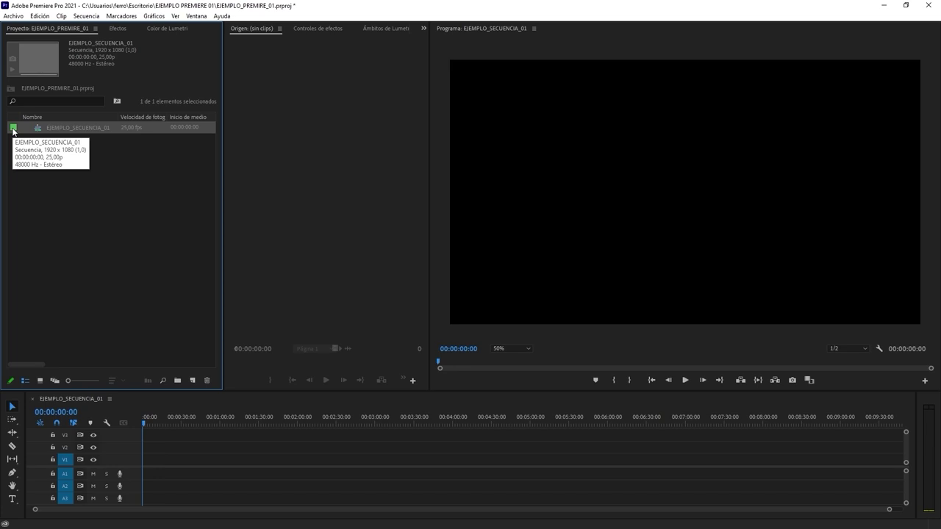
pyautogui.click(64, 127)
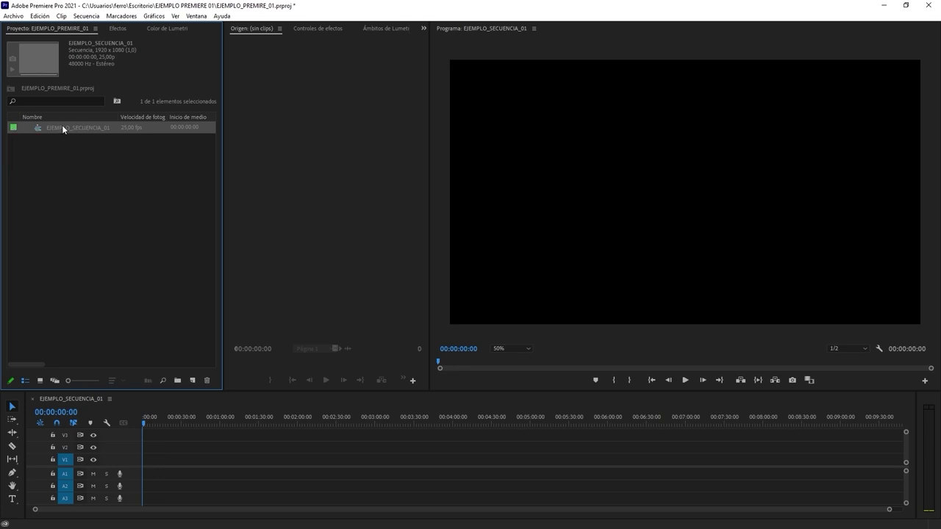
pyautogui.click(64, 137)
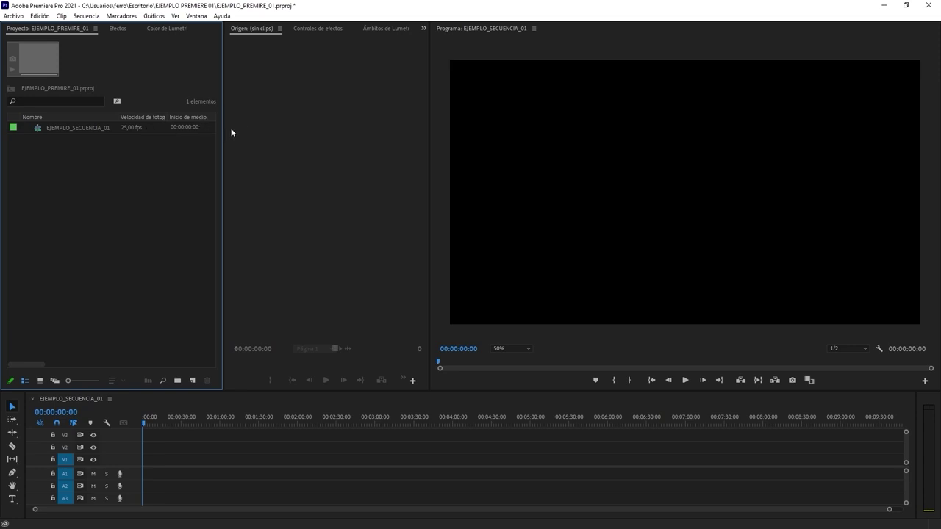
# Open the project panel's metadata display settings and expand the Metadatos de proyecto de Premiere Pro group
pyautogui.moveTo(223, 123); pyautogui.dragTo(220, 155)
pyautogui.rightClick(125, 122)
pyautogui.click(176, 122)
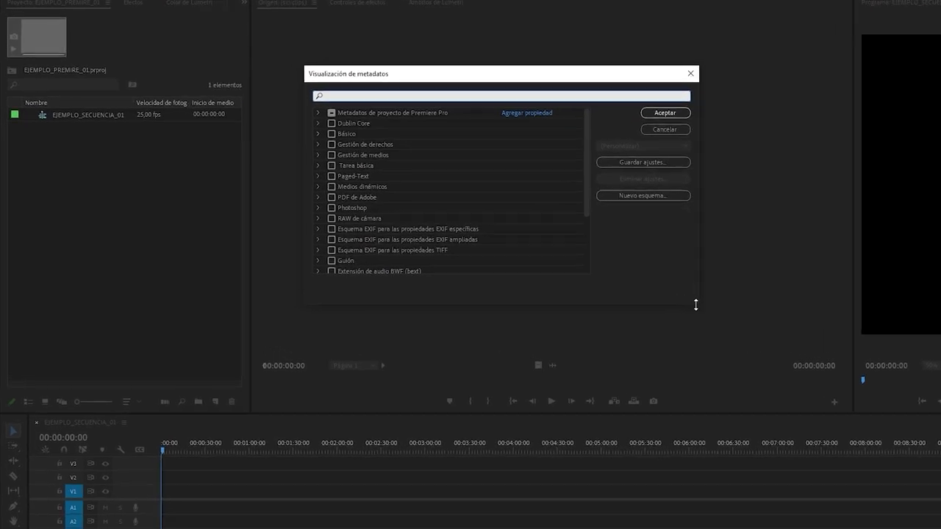
pyautogui.moveTo(775, 117); pyautogui.dragTo(580, 25)
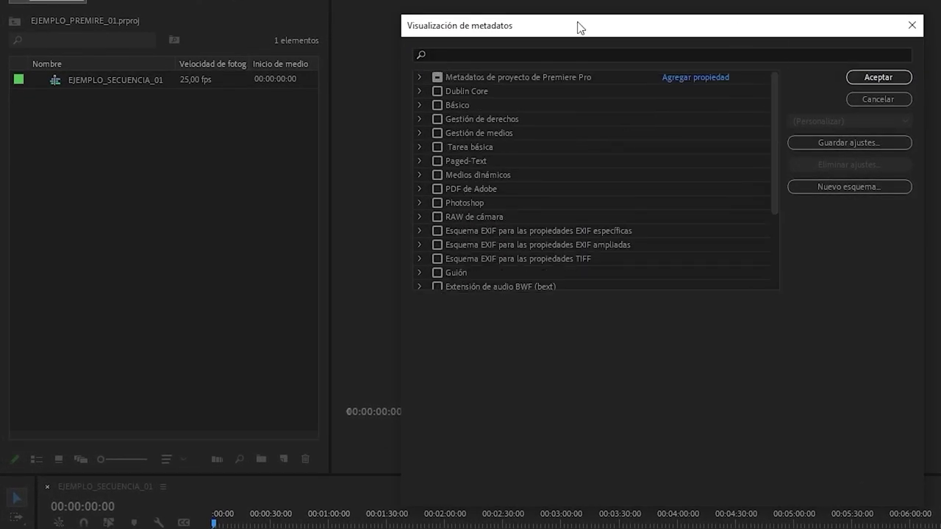
pyautogui.click(420, 77)
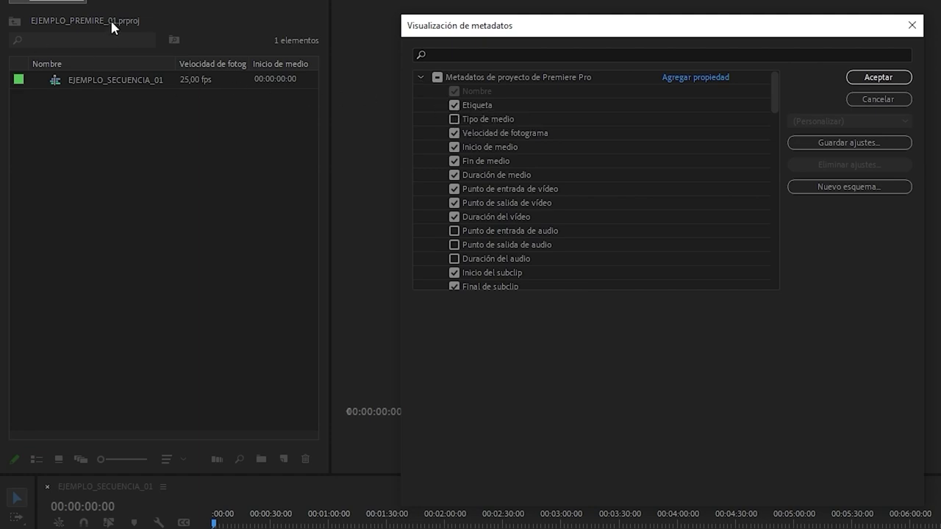
# Uncheck Velocidad de fotograma, the start, end and duration of medio, and the in point, out point and duration of vídeo
pyautogui.click(454, 133)
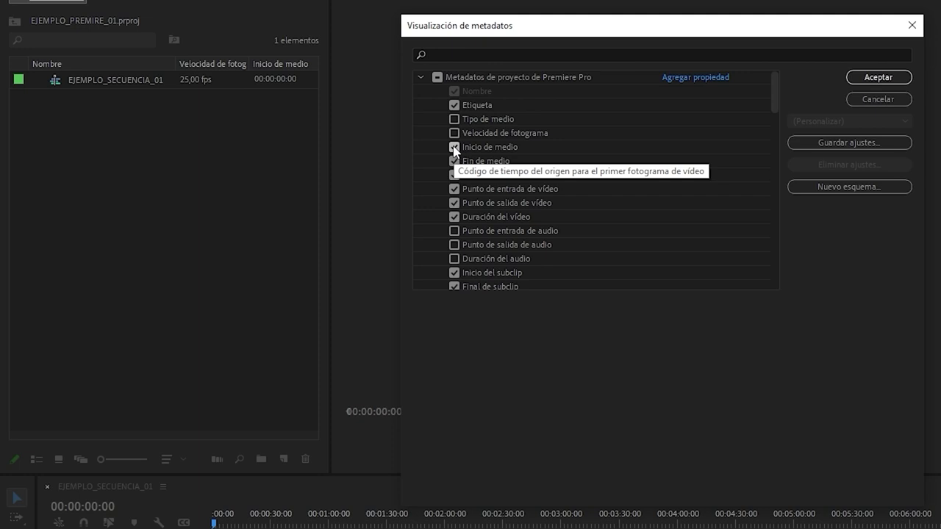
pyautogui.click(455, 148)
pyautogui.click(455, 162)
pyautogui.click(455, 175)
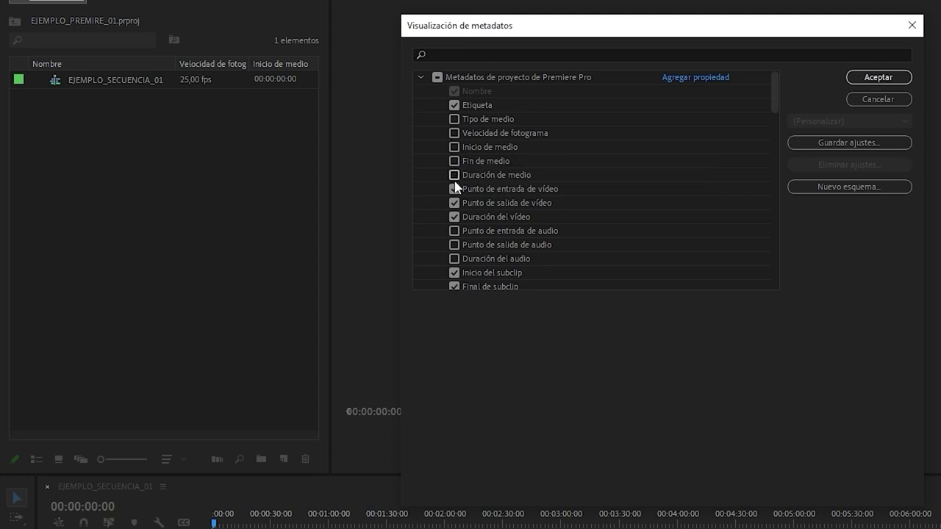
pyautogui.click(454, 189)
pyautogui.click(455, 203)
pyautogui.click(455, 217)
# Uncheck the subclip start, end and duration, the video and audio information, and the other checked project metadata further down the list
pyautogui.scroll(-2, 481, 199)
pyautogui.click(454, 190)
pyautogui.click(454, 204)
pyautogui.click(455, 219)
pyautogui.click(454, 233)
pyautogui.click(454, 247)
pyautogui.scroll(-3, 462, 250)
pyautogui.click(455, 203)
pyautogui.click(454, 273)
pyautogui.click(455, 286)
pyautogui.scroll(-3, 475, 242)
pyautogui.click(454, 231)
pyautogui.click(454, 245)
pyautogui.click(454, 273)
pyautogui.scroll(-15, 469, 250)
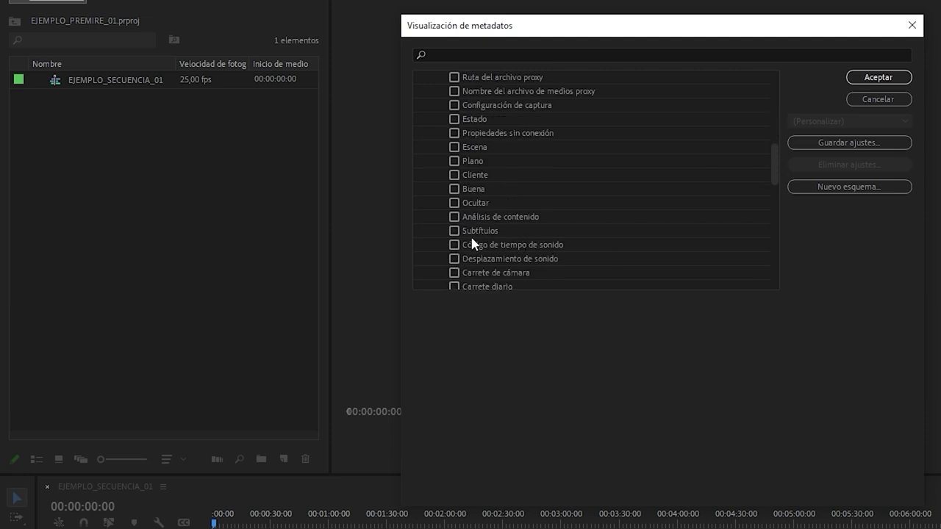
pyautogui.scroll(16, 471, 235)
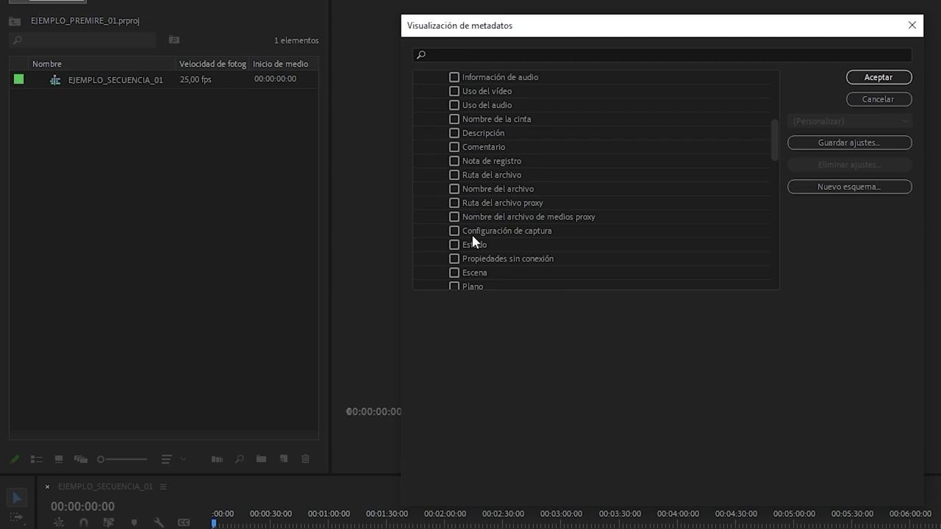
# Show the Uso del vídeo and Uso del audio columns, then narrow them together with the project panel
pyautogui.scroll(3, 474, 243)
pyautogui.click(455, 175)
pyautogui.click(455, 189)
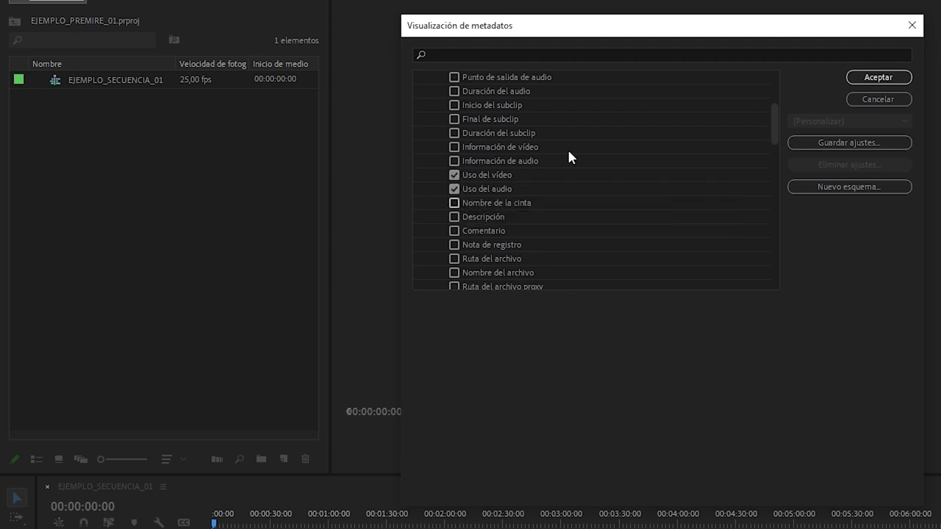
pyautogui.click(861, 80)
pyautogui.moveTo(253, 63); pyautogui.dragTo(225, 80)
pyautogui.moveTo(289, 67); pyautogui.dragTo(262, 80)
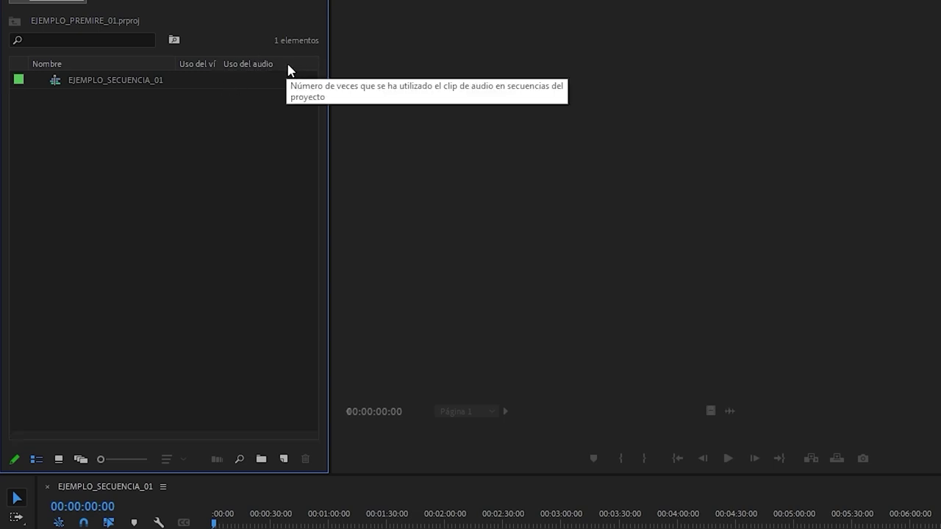
pyautogui.moveTo(219, 184); pyautogui.dragTo(206, 184)
# Reset the FerroPM Editing workspace to its saved layout
pyautogui.click(197, 16)
pyautogui.moveTo(220, 16)
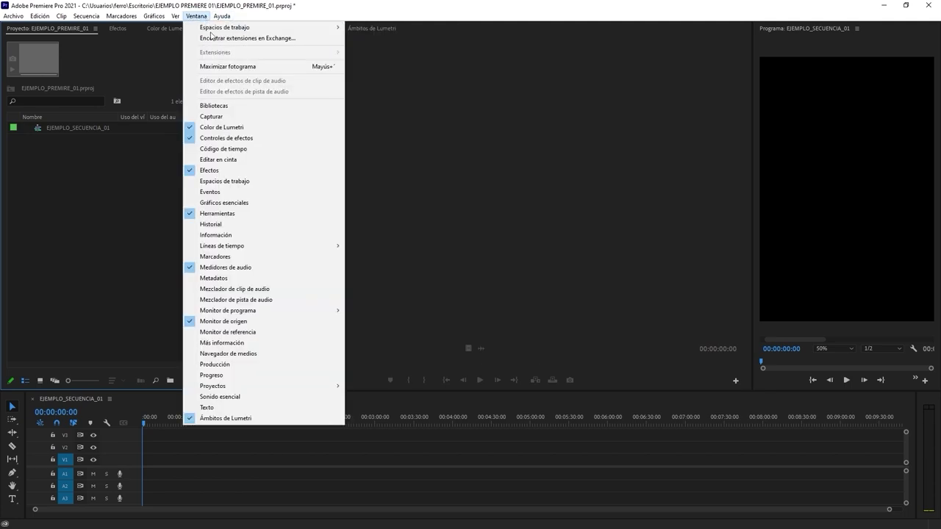
pyautogui.moveTo(329, 30)
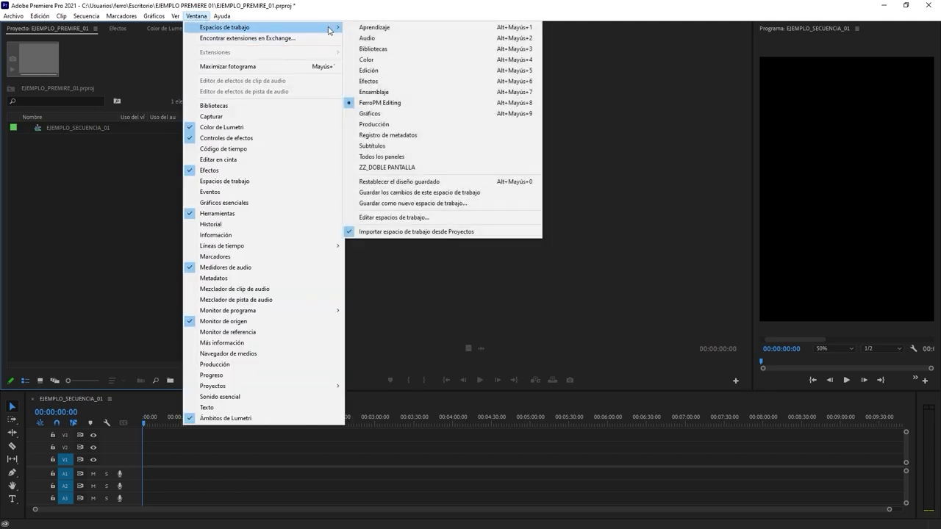
pyautogui.click(434, 182)
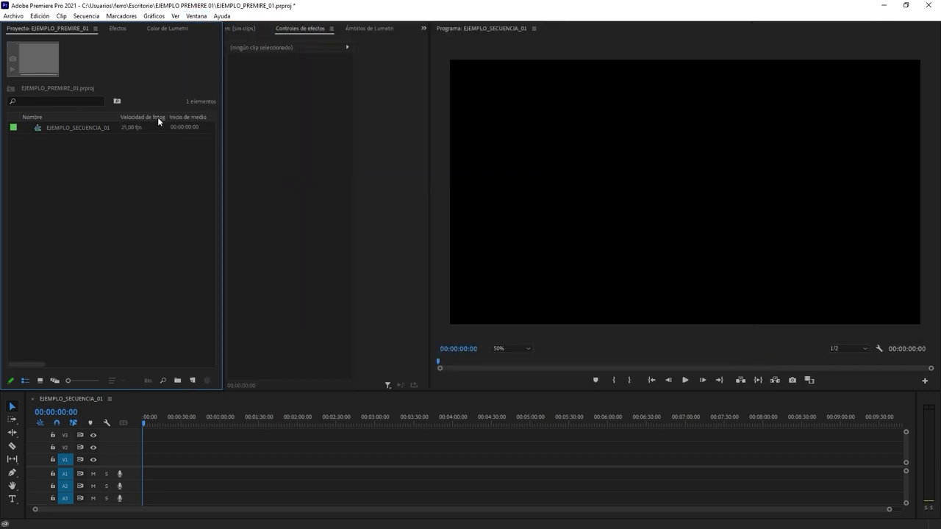
# Limit the project panel's metadata columns to Uso del vídeo and Uso del audio, and widen the Nombre column
pyautogui.rightClick(157, 117)
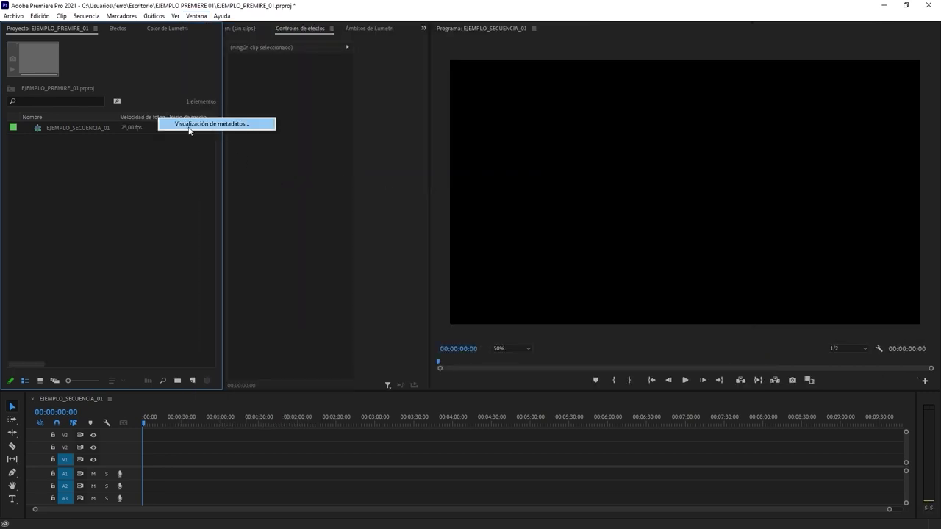
pyautogui.click(189, 127)
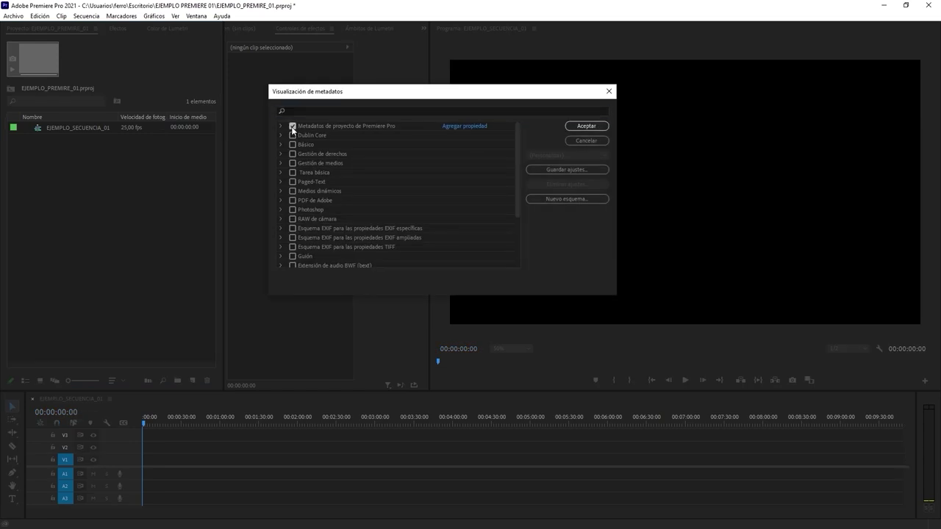
pyautogui.click(281, 126)
pyautogui.scroll(-3, 319, 192)
pyautogui.click(305, 191)
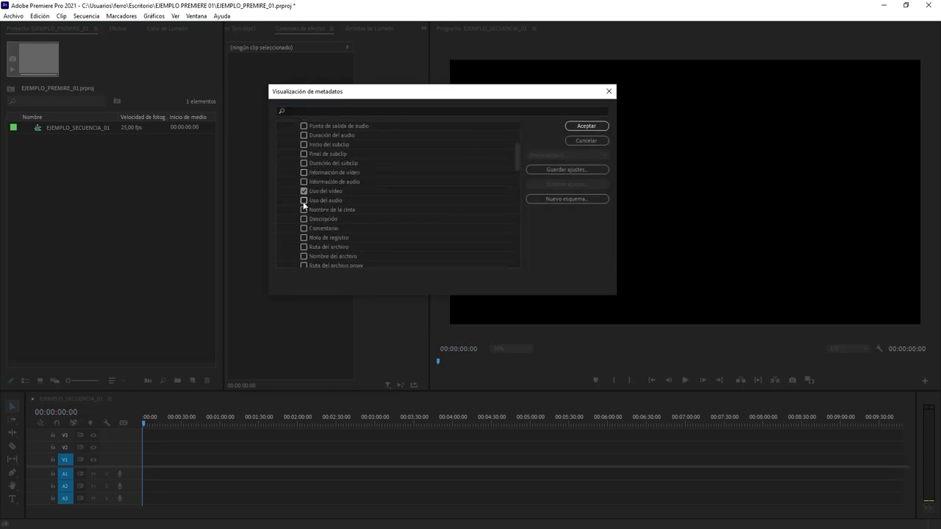
pyautogui.click(600, 127)
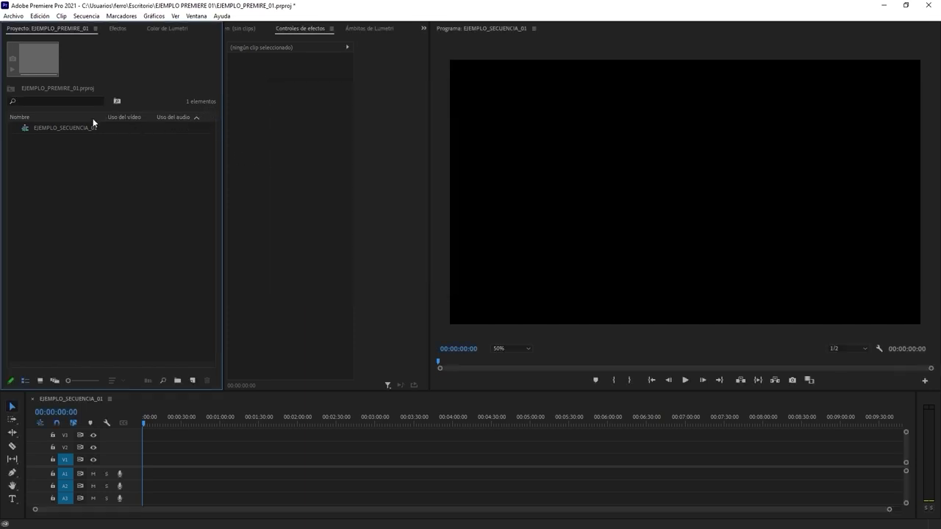
pyautogui.moveTo(109, 121); pyautogui.dragTo(122, 122)
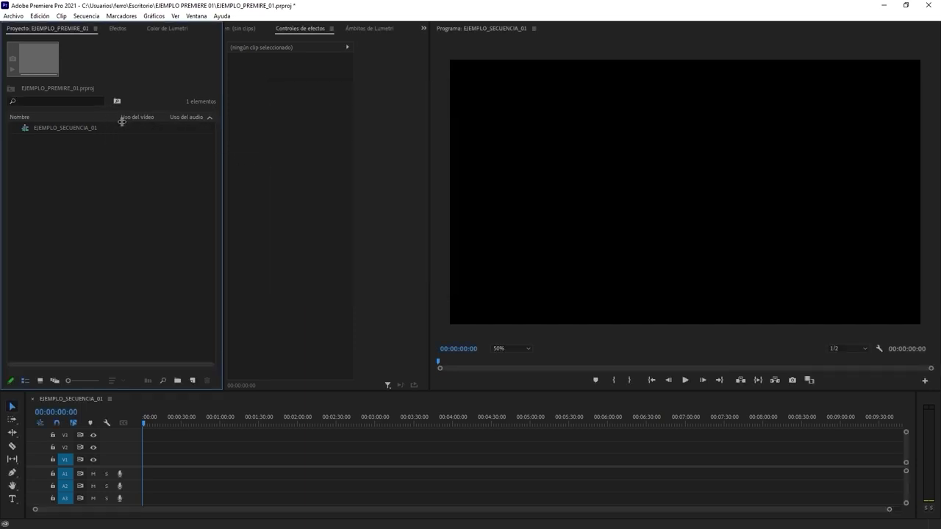
# Save the current layout changes to the FerroPM Editing workspace
pyautogui.click(200, 15)
pyautogui.moveTo(202, 30)
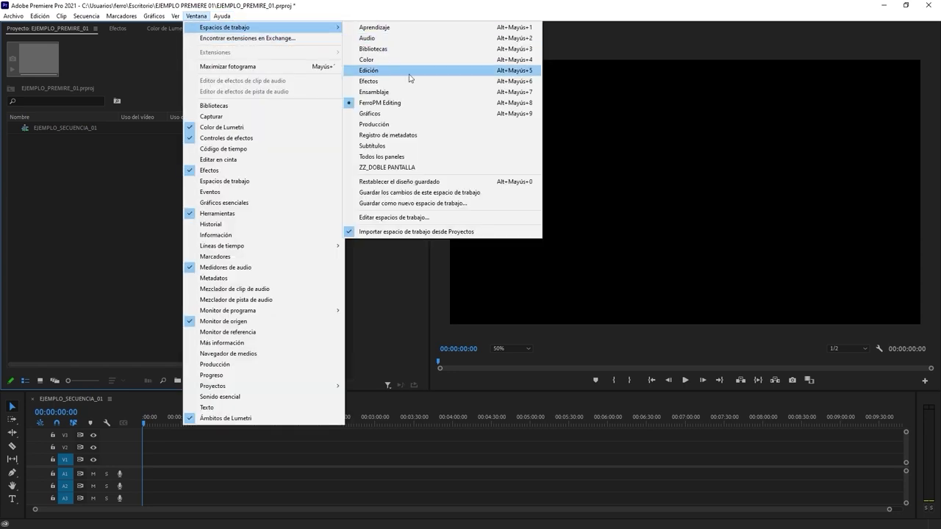
pyautogui.click(442, 194)
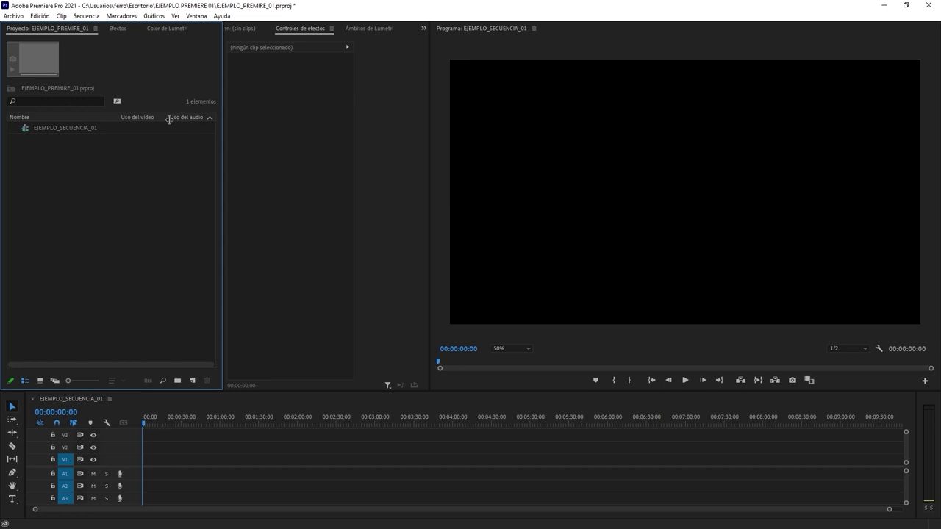
# Select the EJEMPLO_SECUENCIA_01 item and target video tracks V2 and V3 in the timeline
pyautogui.click(55, 130)
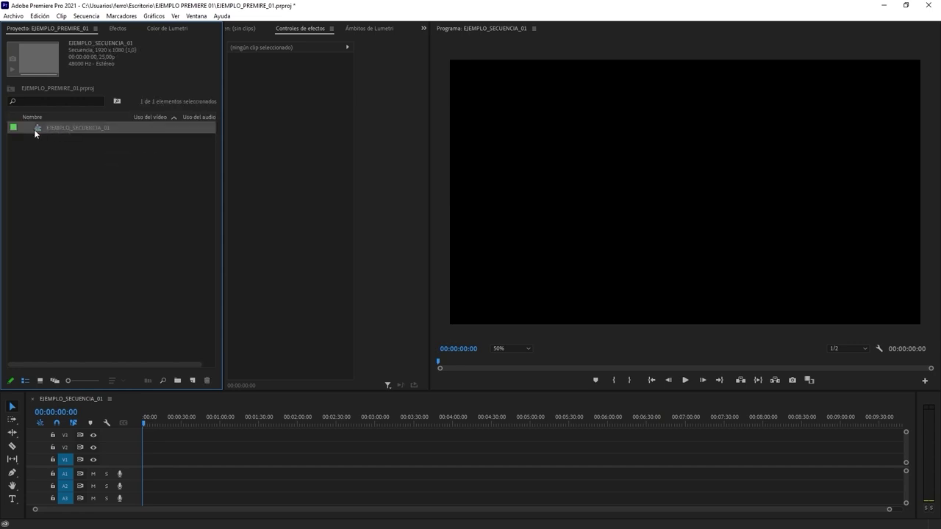
pyautogui.click(65, 447)
pyautogui.click(66, 437)
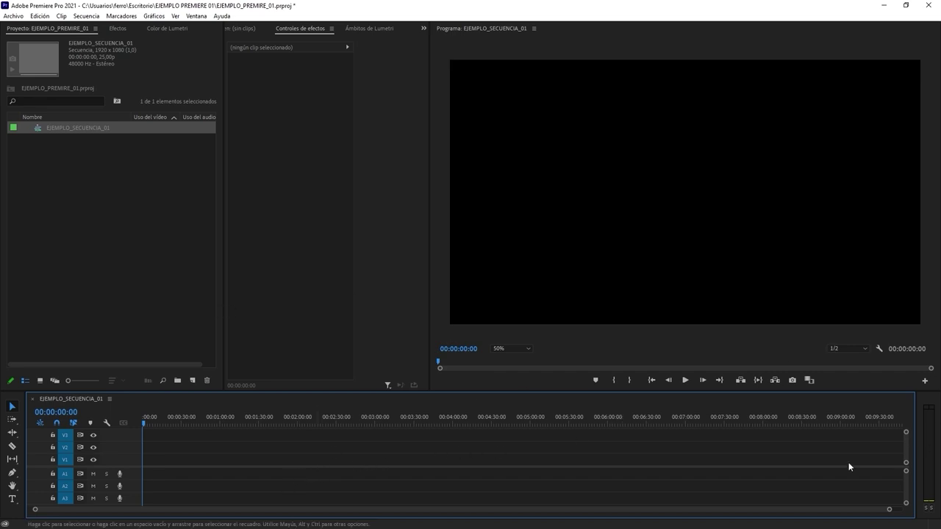
# Open EJEMPLO_SECUENCIA_01 from the project panel in the timeline
pyautogui.click(105, 162)
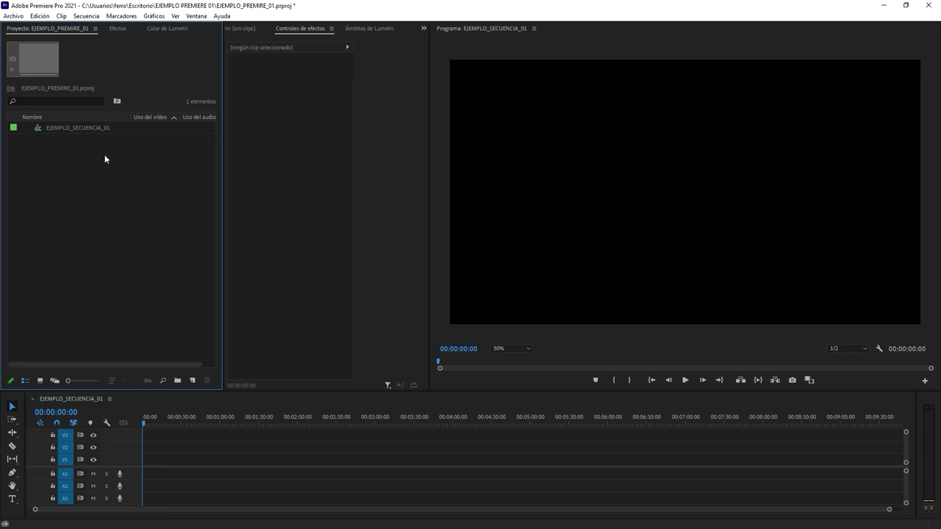
pyautogui.click(79, 398)
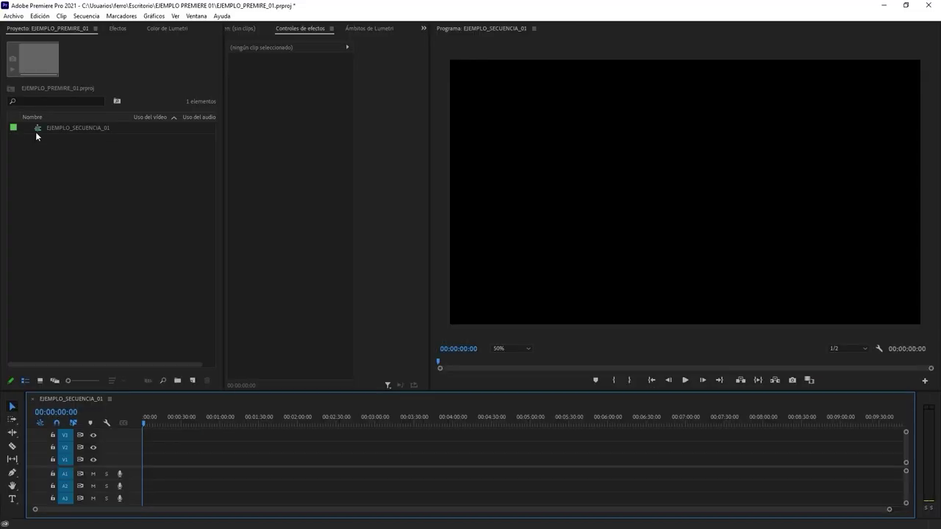
pyautogui.click(37, 130)
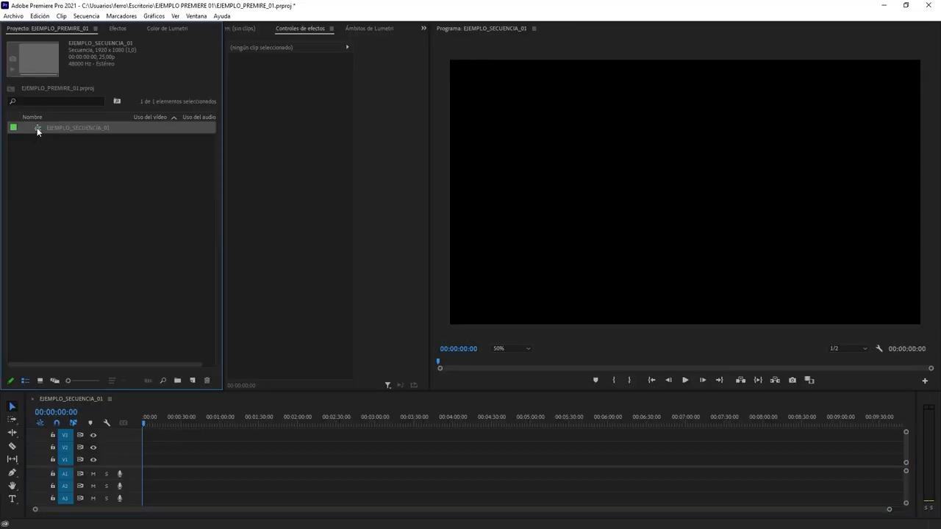
pyautogui.doubleClick(37, 131)
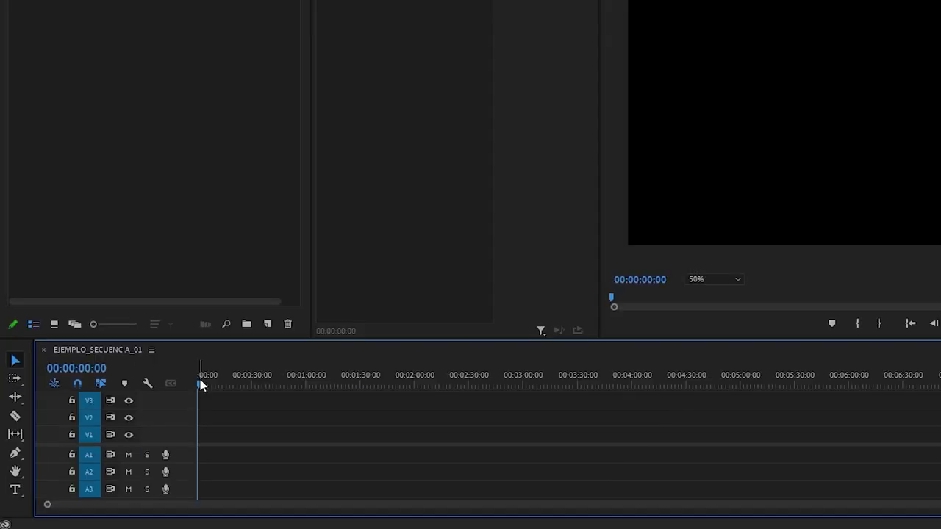
# Scrub the playhead along the empty timeline, try playback, and return the playhead to the start
pyautogui.moveTo(144, 421)
pyautogui.mouseDown()
pyautogui.moveTo(156, 424)
pyautogui.moveTo(142, 428)
pyautogui.mouseUp()
pyautogui.moveTo(196, 391); pyautogui.dragTo(273, 397)
pyautogui.moveTo(187, 430); pyautogui.dragTo(142, 418)
pyautogui.click(684, 380)
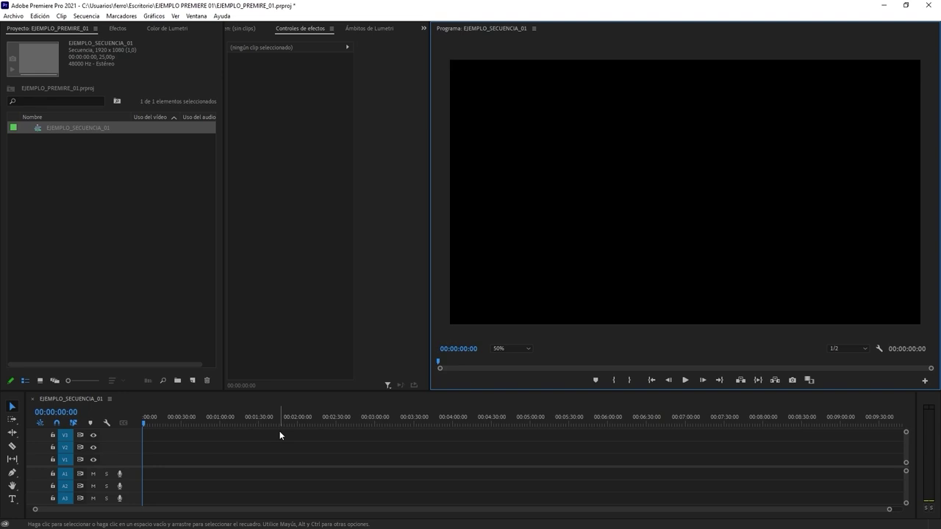
pyautogui.moveTo(156, 423); pyautogui.dragTo(103, 455)
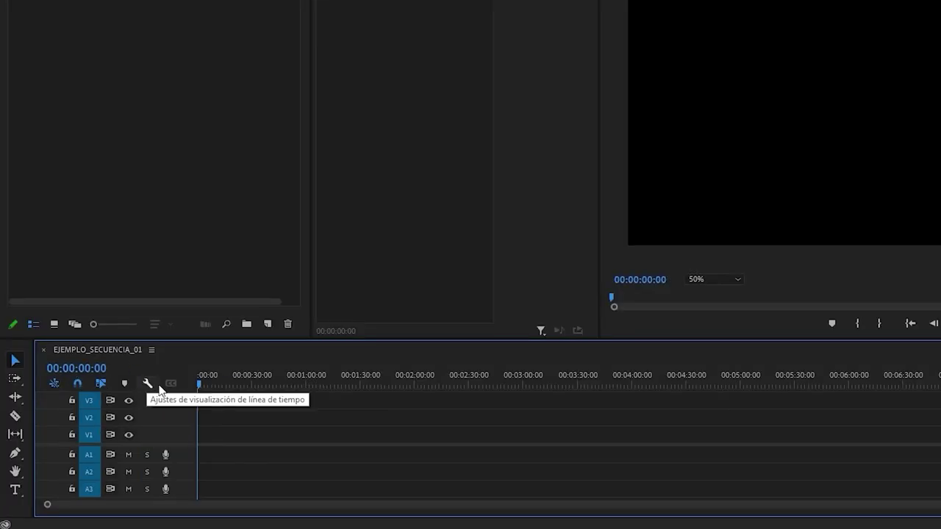
# Examine the timeline's playhead timecode field and its display settings, leaving both as they are
pyautogui.click(74, 369)
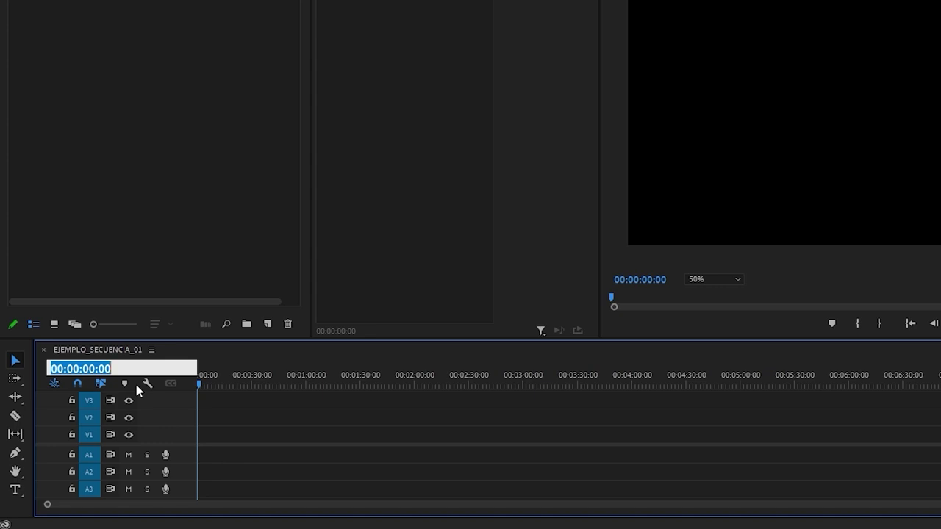
pyautogui.press('Return')
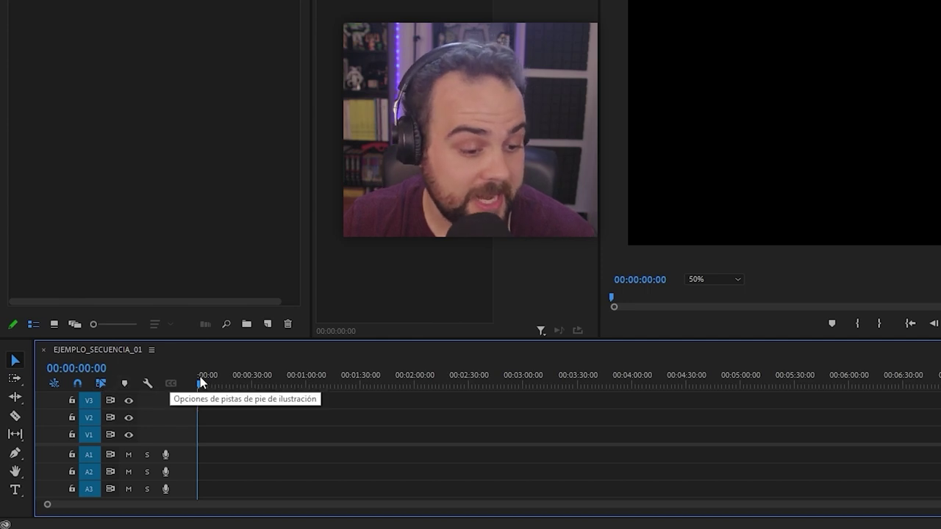
pyautogui.click(147, 383)
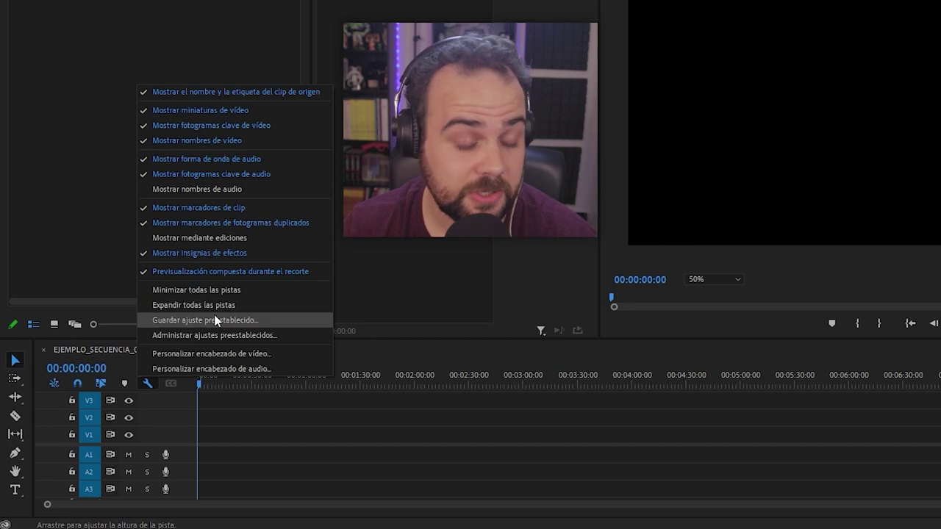
pyautogui.click(168, 401)
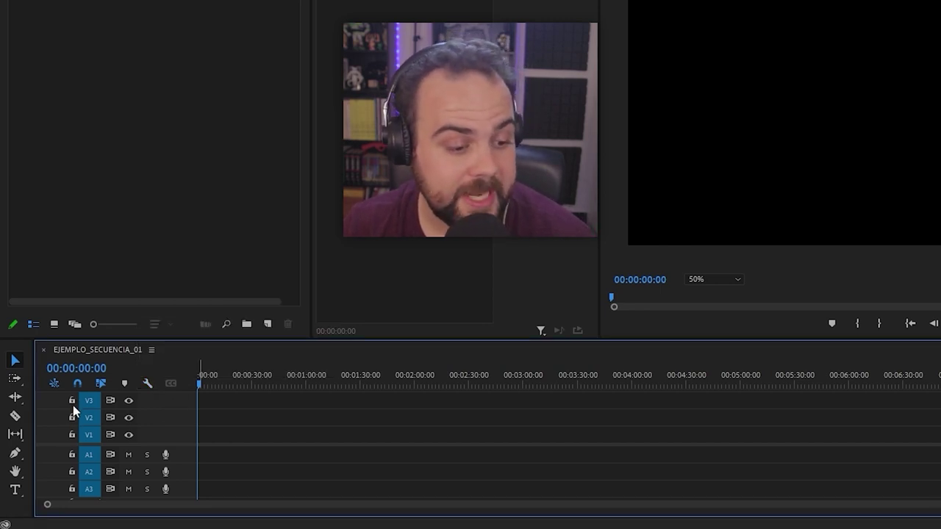
# Try the lock on track V3 and the targeting of tracks V1 and V3, and restore them
pyautogui.click(73, 401)
pyautogui.click(72, 400)
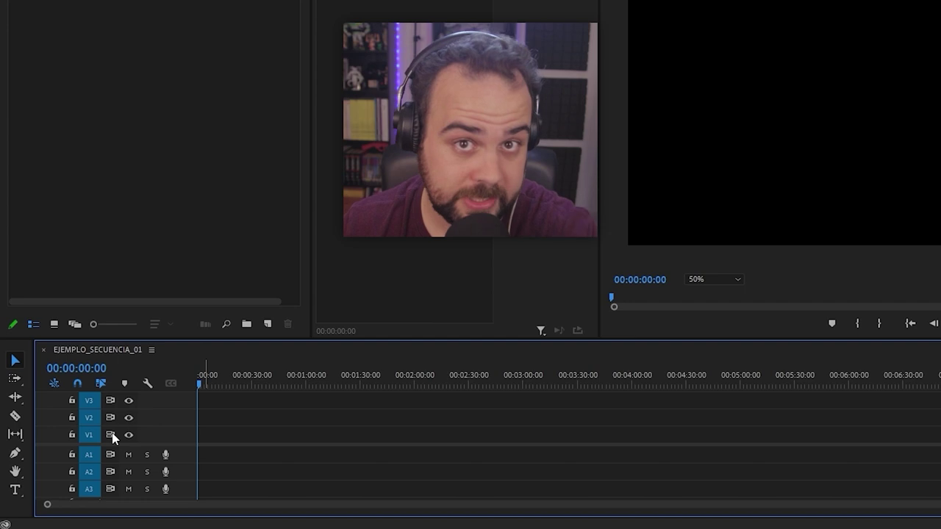
pyautogui.click(91, 434)
pyautogui.click(90, 401)
pyautogui.click(88, 435)
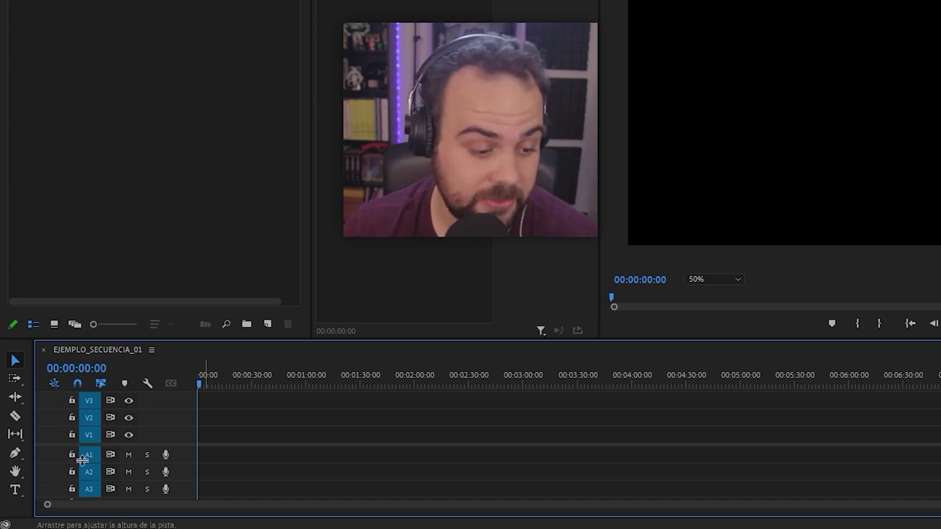
# Try mute and solo on audio track A1, leaving the track muted with solo off
pyautogui.click(129, 456)
pyautogui.click(130, 456)
pyautogui.click(148, 457)
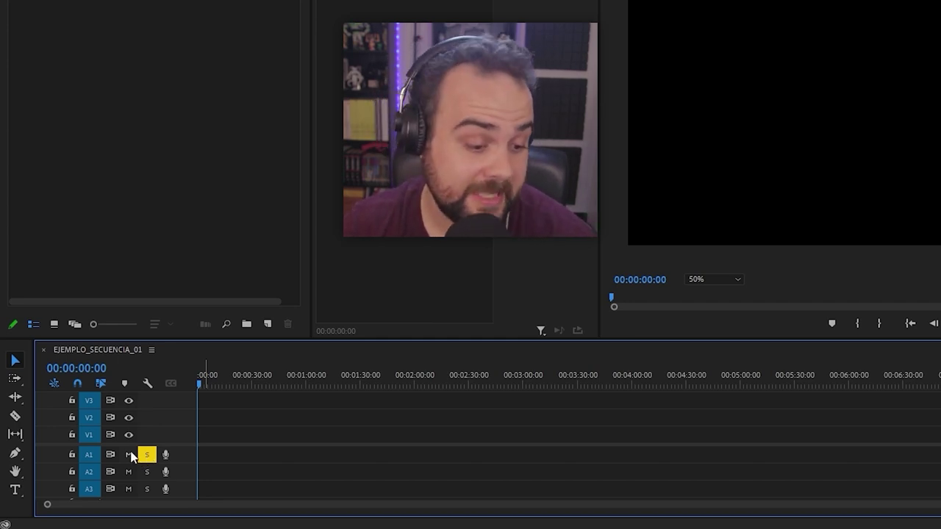
pyautogui.click(130, 455)
pyautogui.click(149, 456)
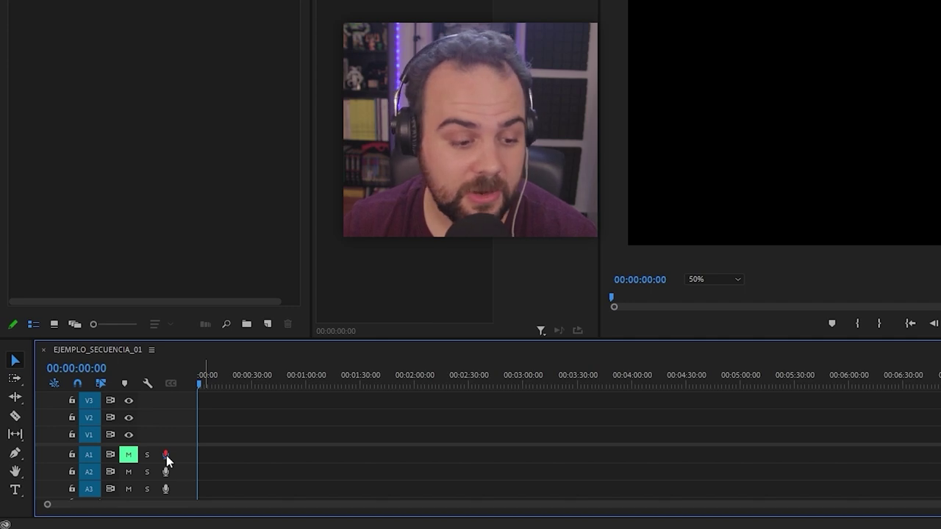
# Unmute audio track A1, try a taller height for video track V3, and minimize all tracks
pyautogui.click(129, 455)
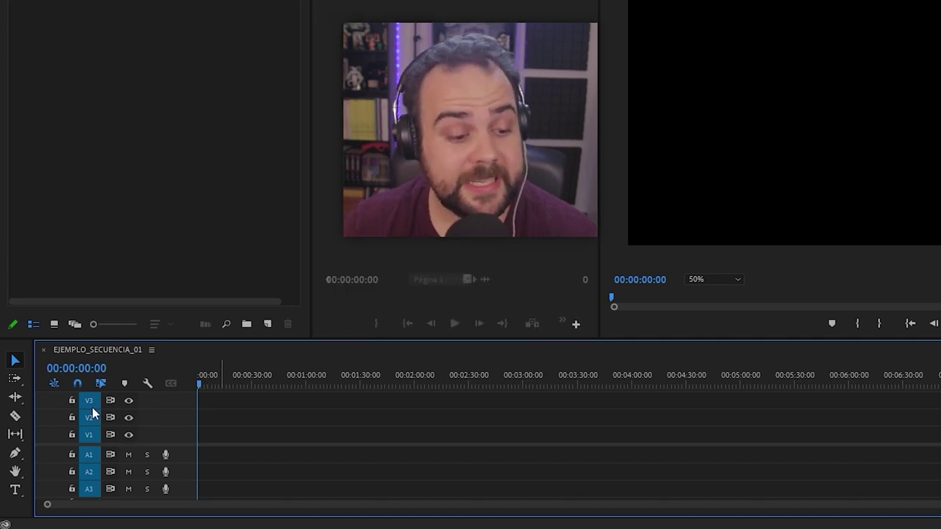
pyautogui.moveTo(92, 416)
pyautogui.mouseDown()
pyautogui.moveTo(97, 429)
pyautogui.moveTo(103, 417)
pyautogui.mouseUp()
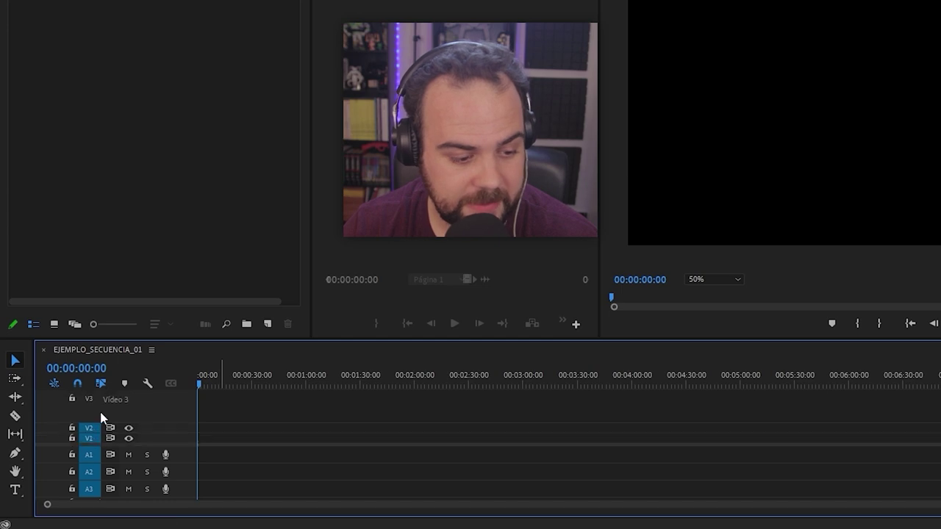
pyautogui.click(147, 383)
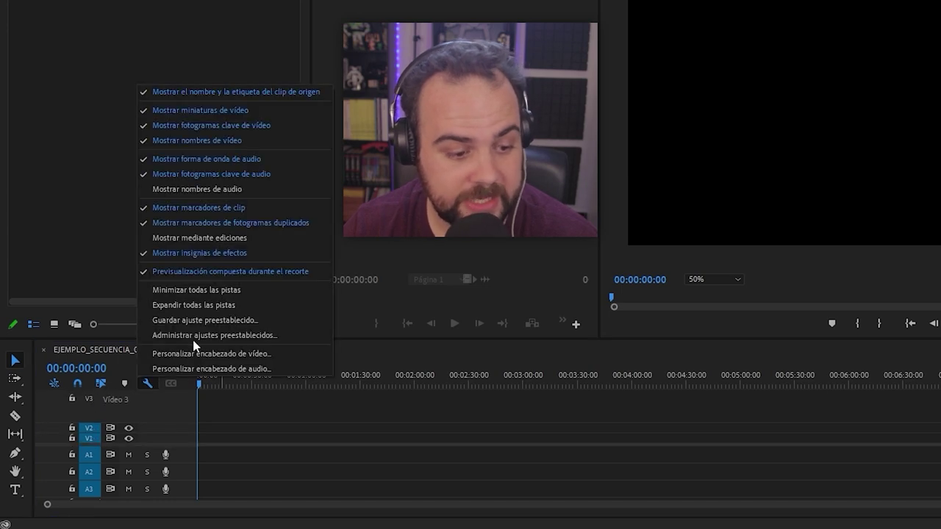
pyautogui.click(210, 289)
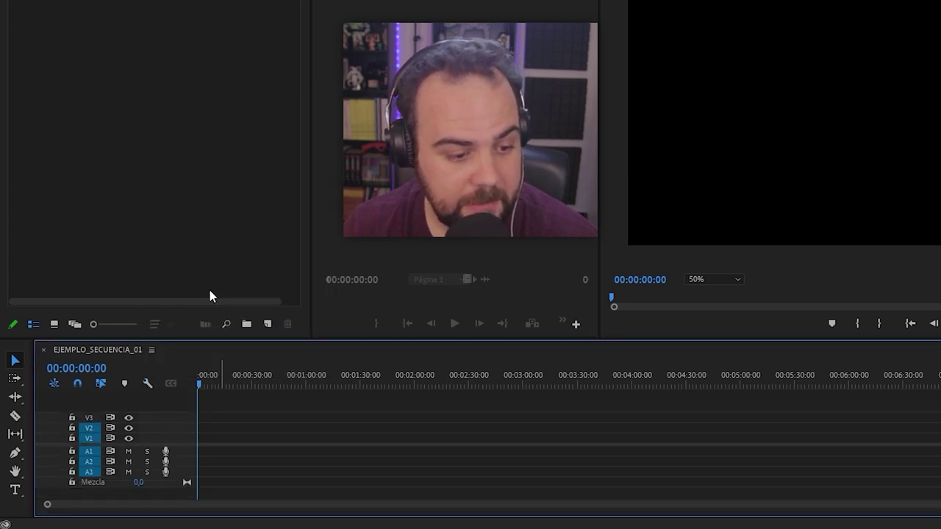
# Re-enable targeting on V3, try expanding that track and scrolling the video tracks, and collapse it again
pyautogui.moveTo(95, 413); pyautogui.dragTo(107, 391)
pyautogui.click(93, 412)
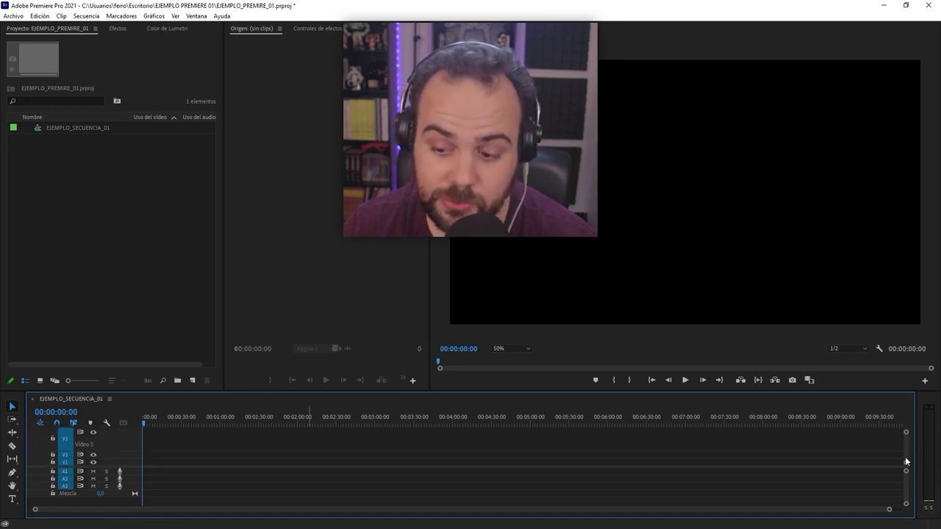
pyautogui.scroll(-2, 906, 456)
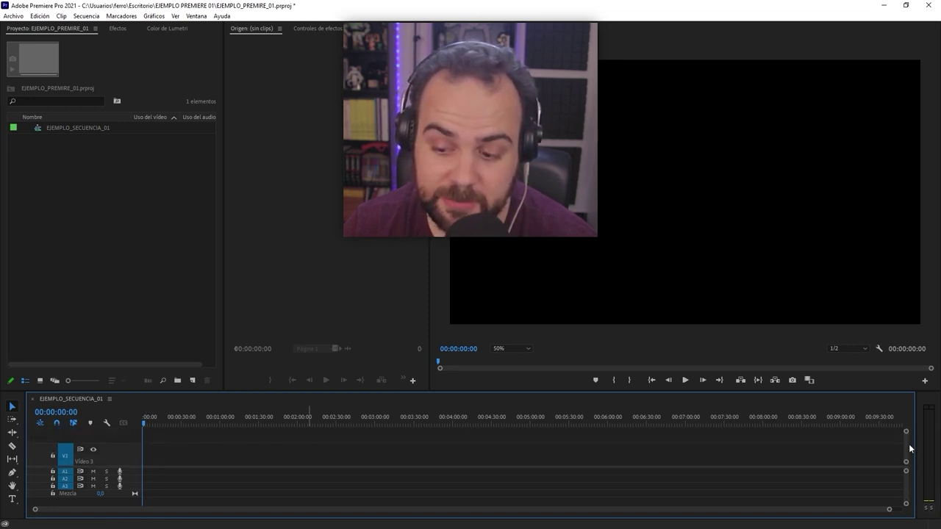
pyautogui.scroll(-2, 81, 457)
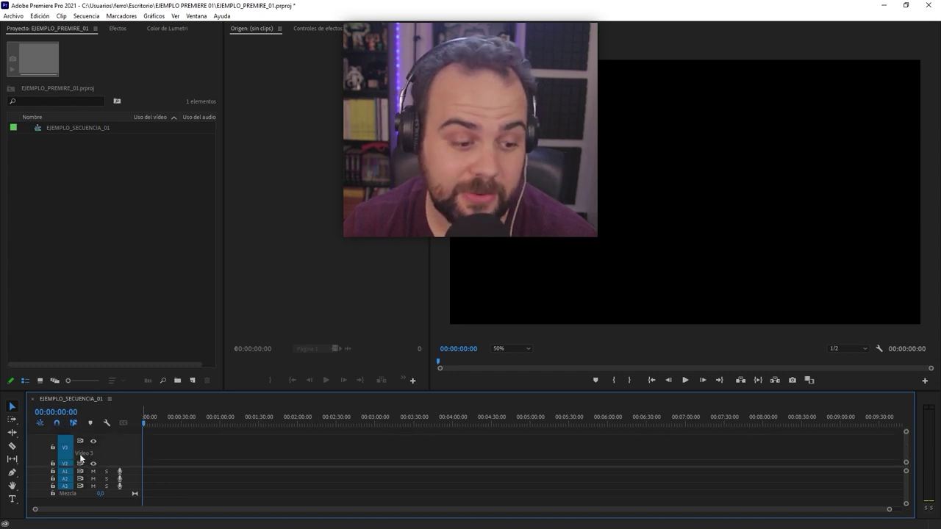
pyautogui.scroll(-2, 82, 461)
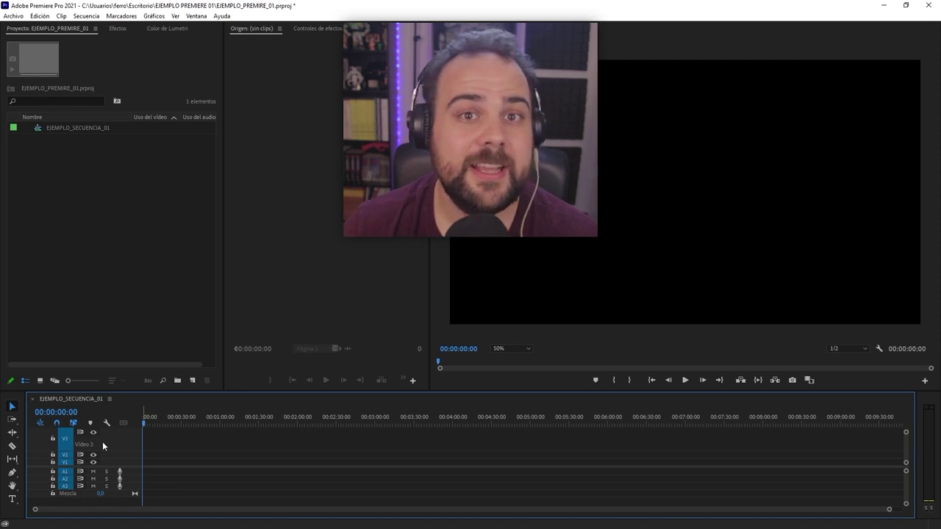
pyautogui.doubleClick(68, 440)
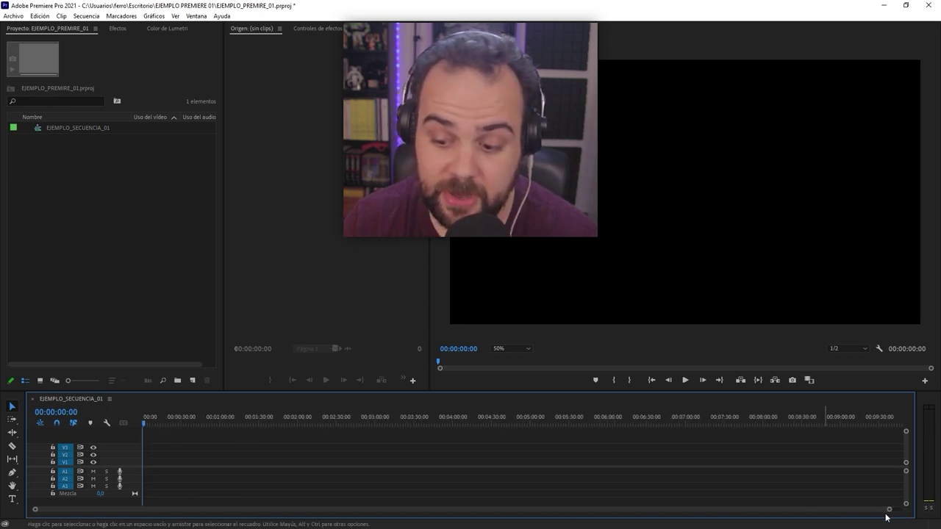
# Try zooming the timeline's time scale in and out and leave it at a wide overview
pyautogui.moveTo(889, 511); pyautogui.dragTo(125, 510)
pyautogui.moveTo(444, 494); pyautogui.dragTo(463, 495)
pyautogui.moveTo(97, 512); pyautogui.dragTo(238, 505)
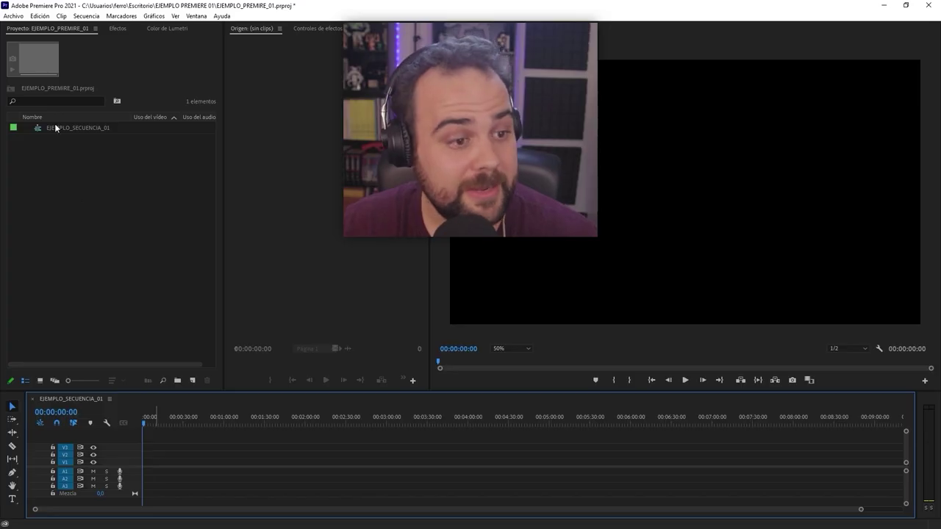
# Select EJEMPLO_SECUENCIA_01 in the project and try two ways of starting a media import
pyautogui.click(55, 127)
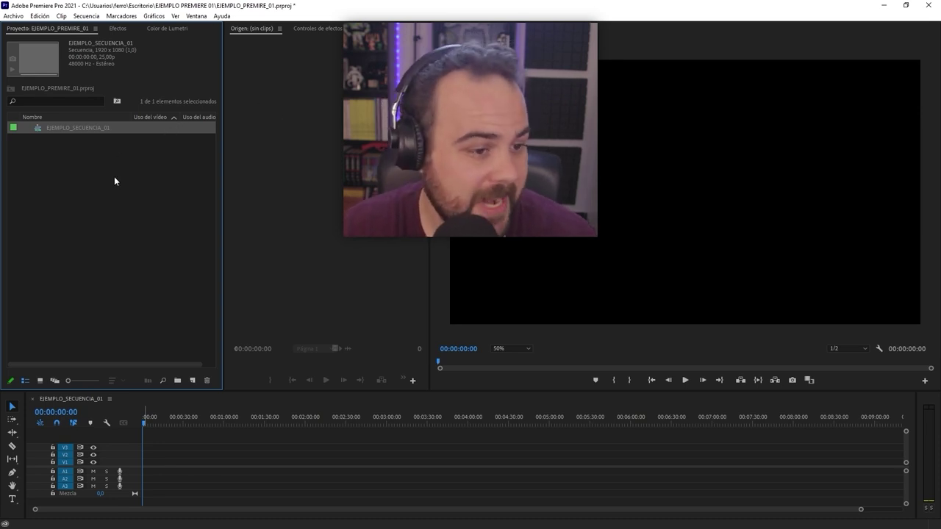
pyautogui.rightClick(78, 167)
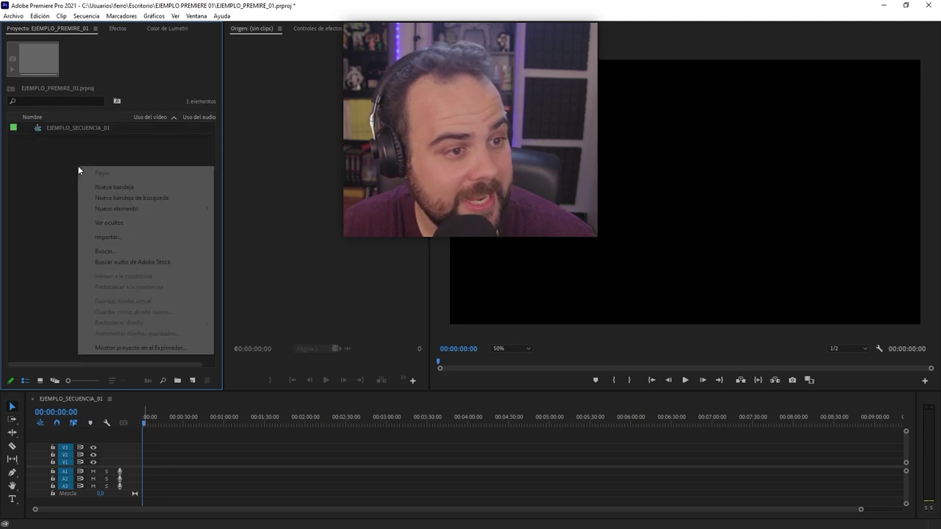
pyautogui.click(118, 239)
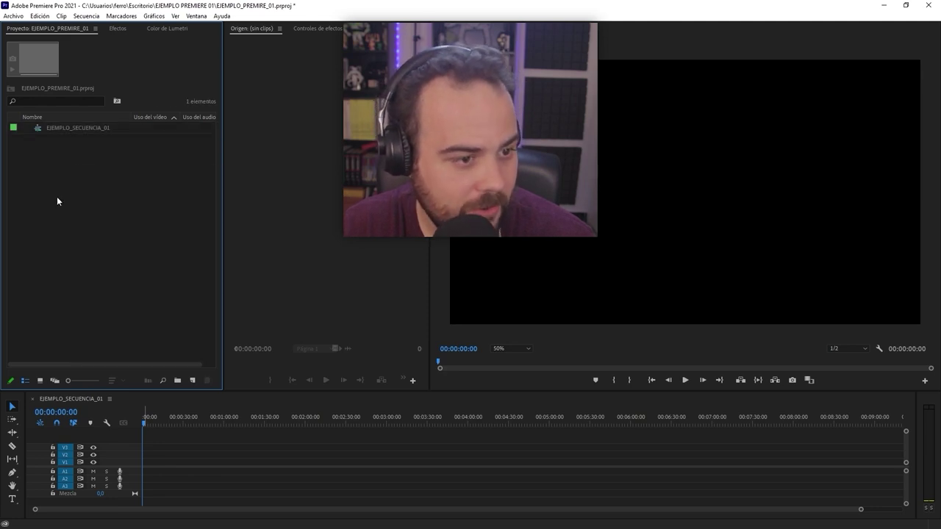
pyautogui.click(13, 16)
pyautogui.click(79, 299)
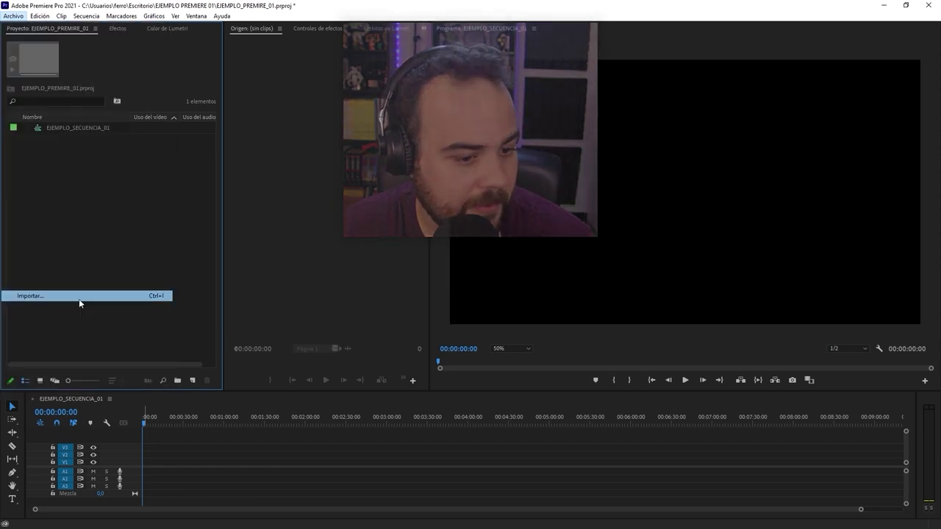
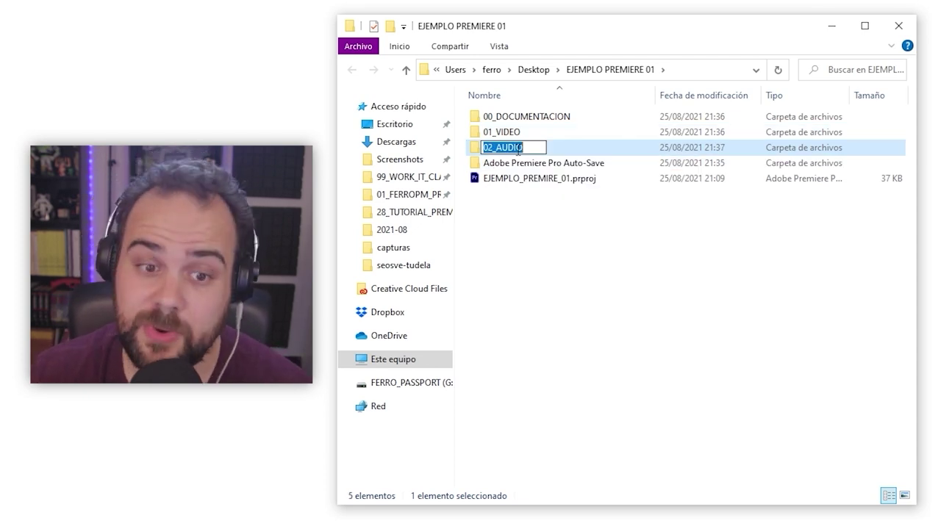
# Create the folders 03_GRAFISMO and 99_MASTERS inside the EJEMPLO PREMIERE 01 folder, keeping the contents sorted by ascending name
pyautogui.click(559, 151)
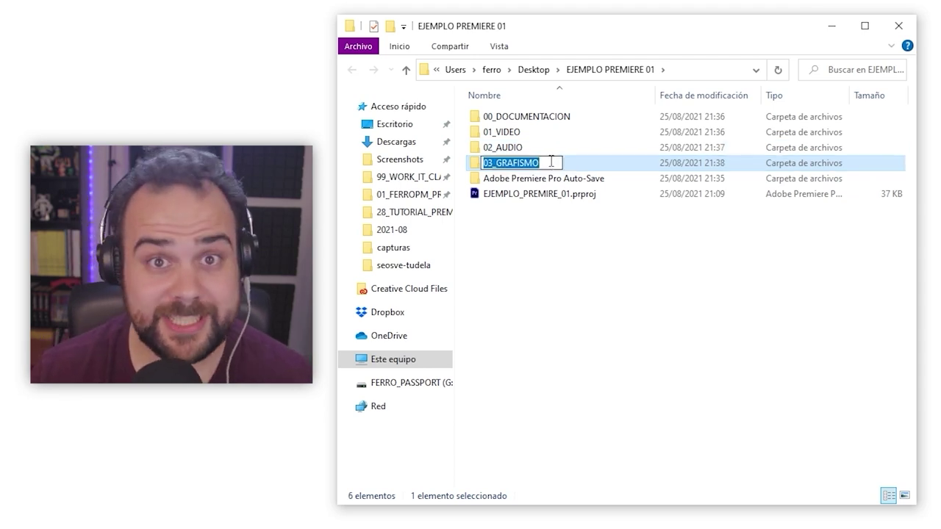
pyautogui.press('Return')
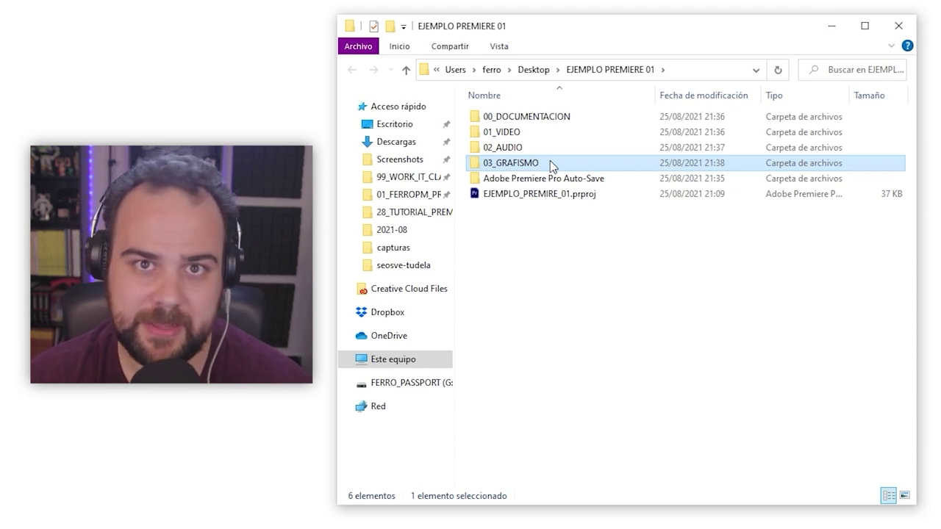
pyautogui.rightClick(630, 280)
pyautogui.moveTo(717, 454)
pyautogui.click(882, 459)
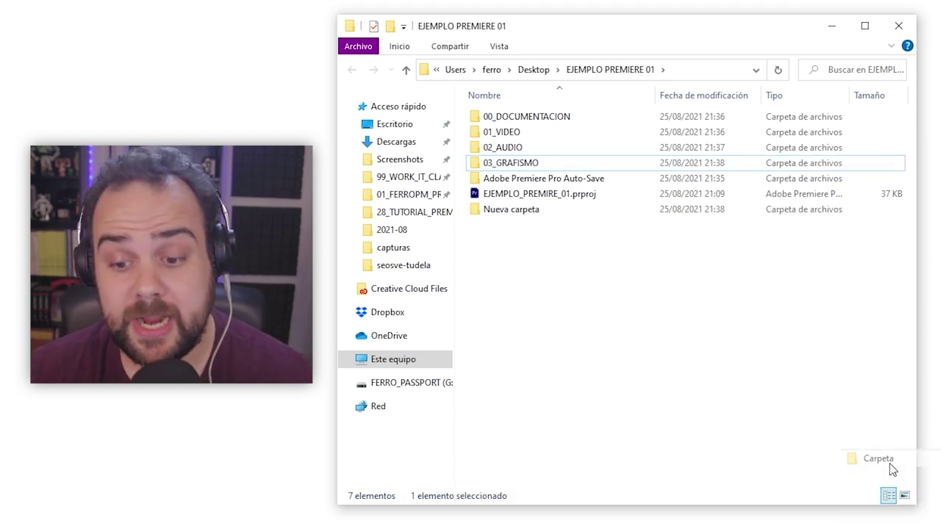
pyautogui.write('99_')
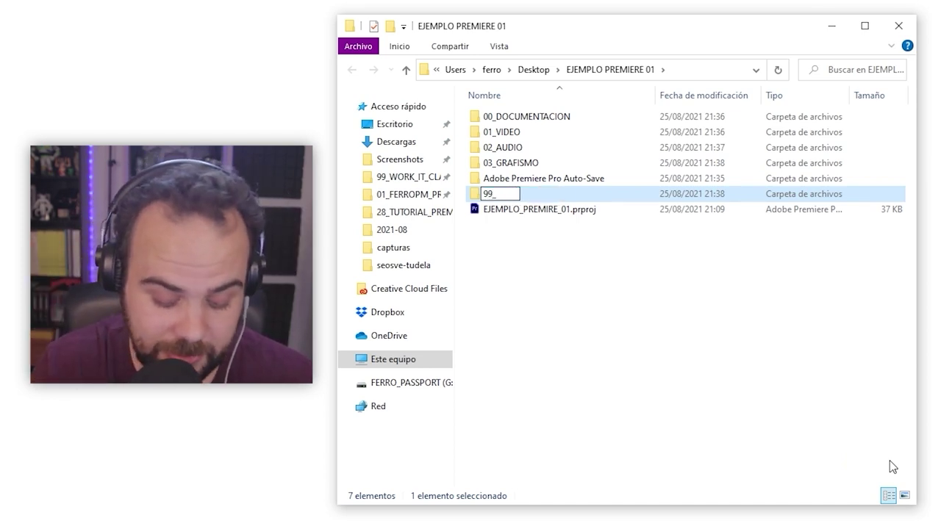
pyautogui.write('MASTERS')
pyautogui.press('Return')
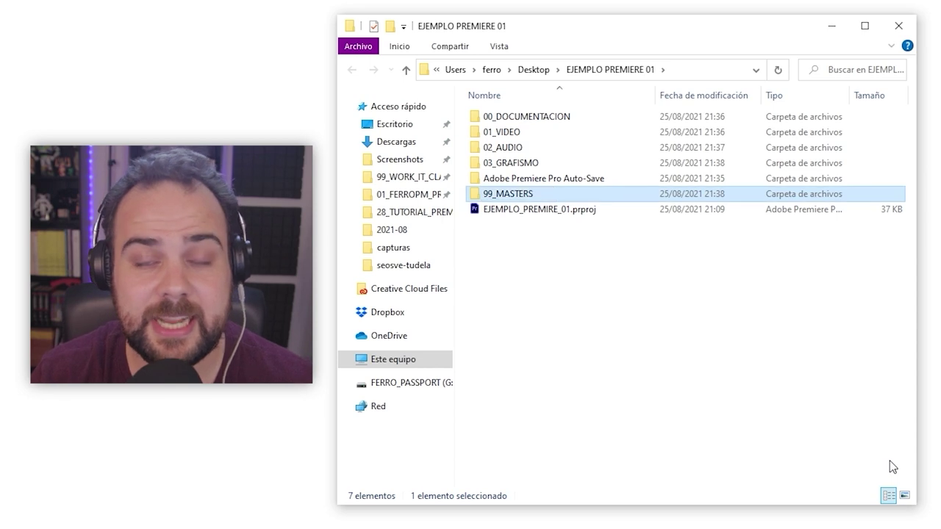
pyautogui.click(606, 97)
pyautogui.click(606, 97)
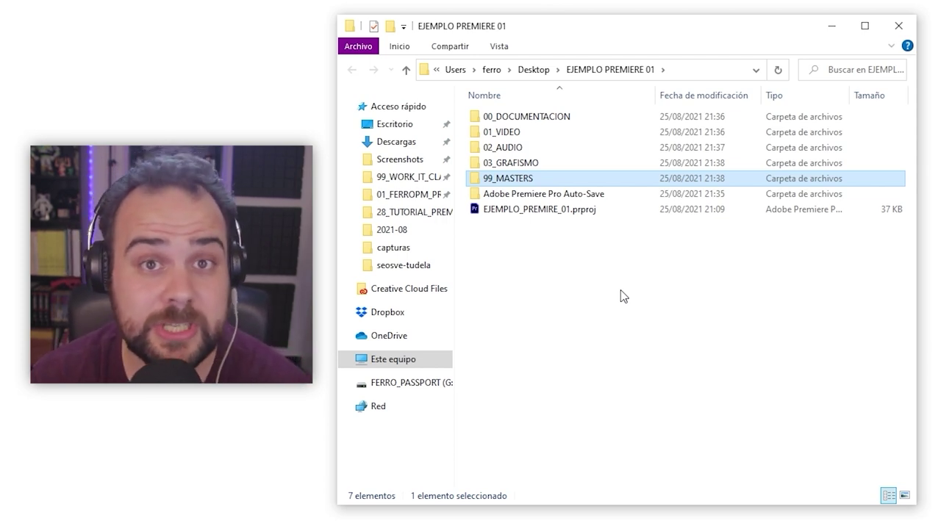
# Examine the numbered folders and the EJEMPLO_PREMIRE_01.prproj file in the EJEMPLO PREMIERE 01 folder
pyautogui.click(526, 118)
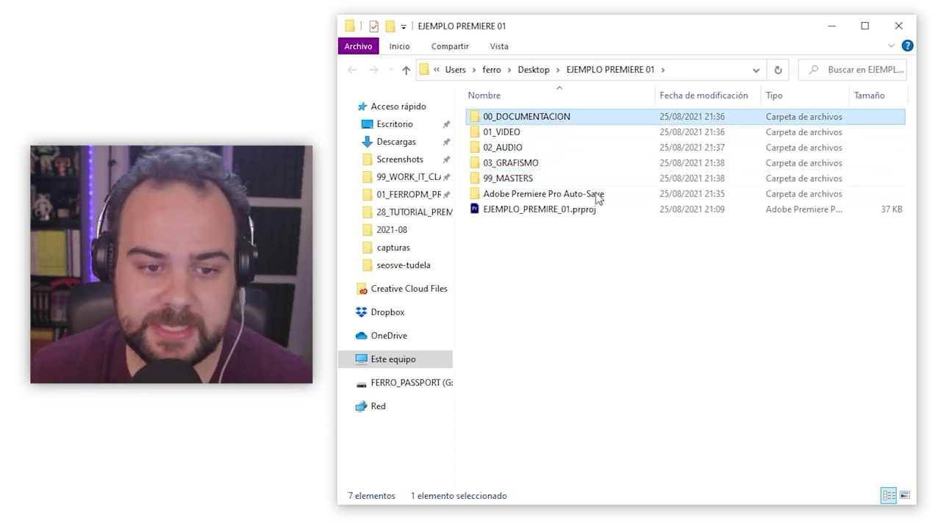
pyautogui.moveTo(593, 356); pyautogui.dragTo(514, 112)
pyautogui.click(594, 257)
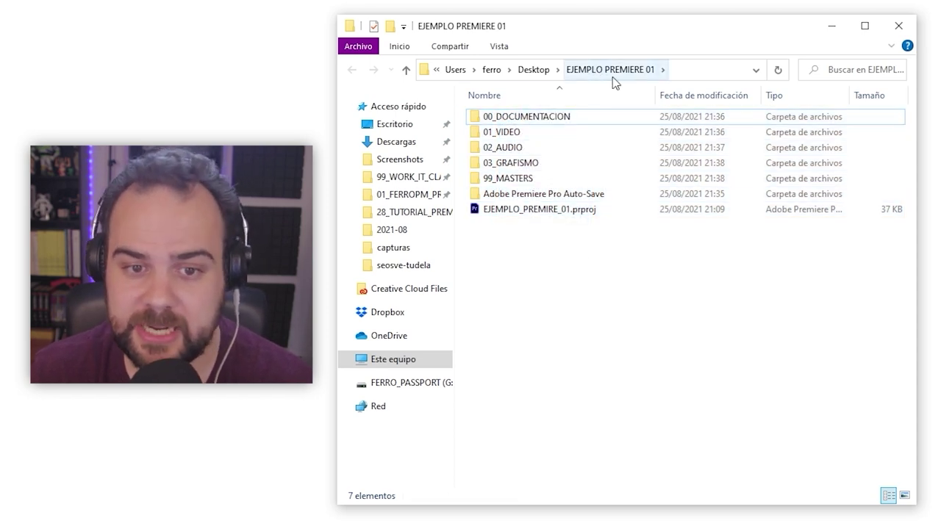
pyautogui.moveTo(575, 278); pyautogui.dragTo(506, 110)
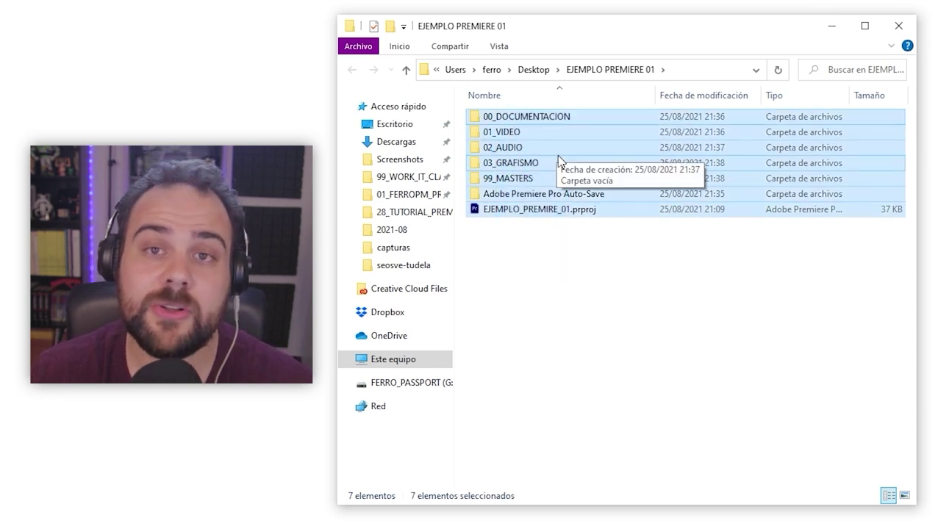
pyautogui.click(563, 283)
pyautogui.click(530, 119)
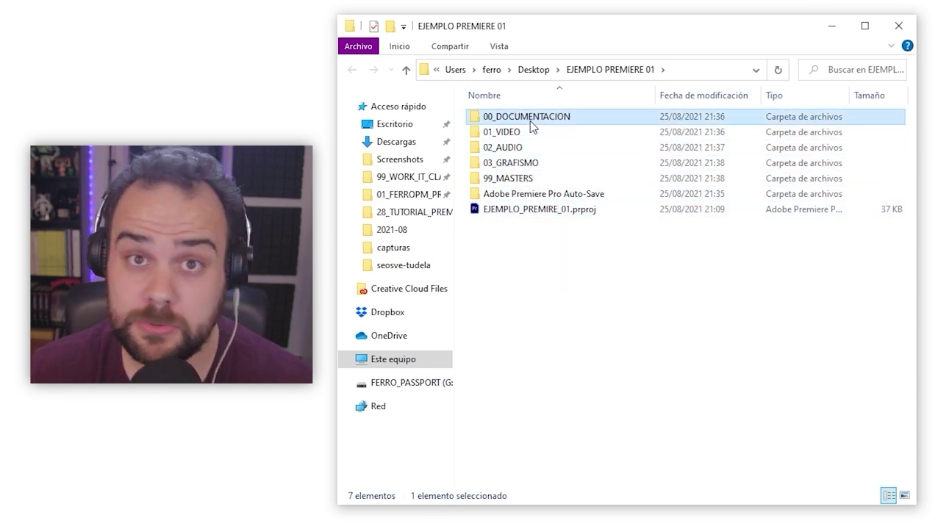
pyautogui.click(517, 134)
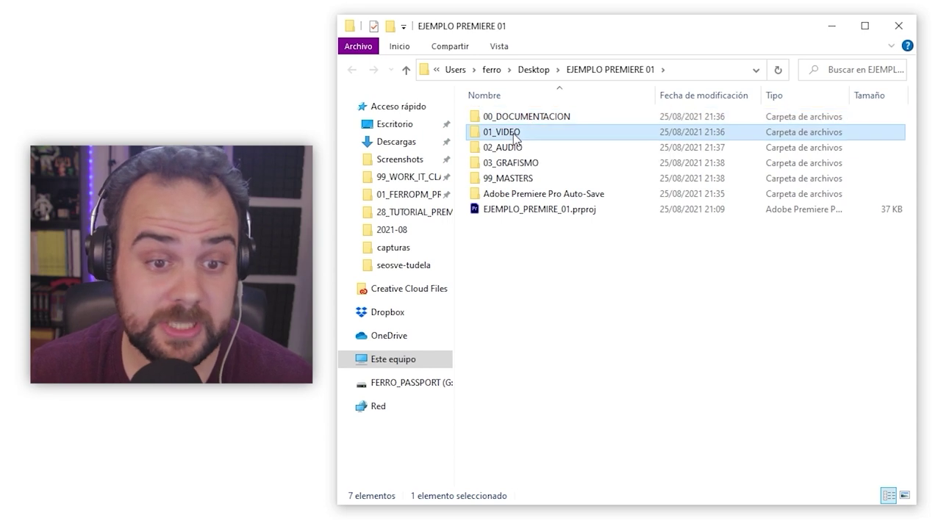
pyautogui.click(540, 212)
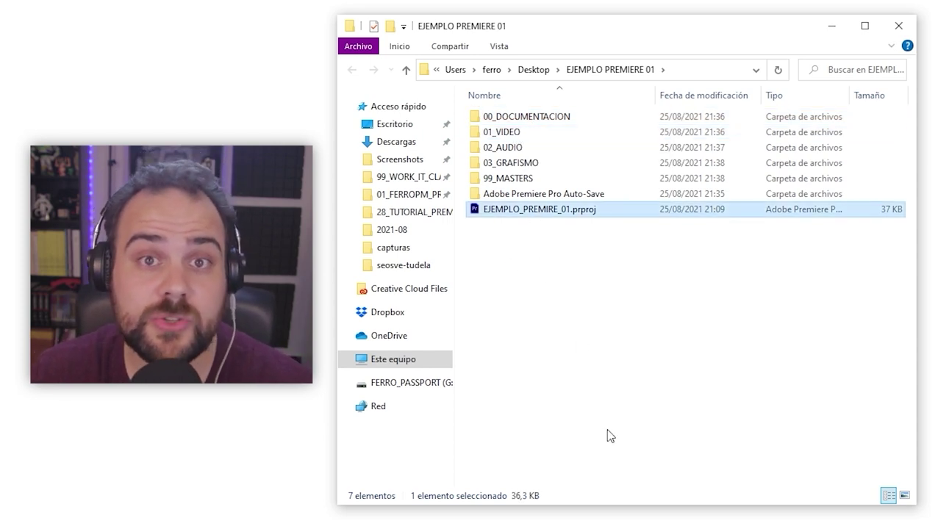
# Look through the contents of the folders 00_DOCUMENTACION, 01_VIDEO, 02_AUDIO and 03_GRAFISMO, returning to the project folder after each
pyautogui.doubleClick(517, 118)
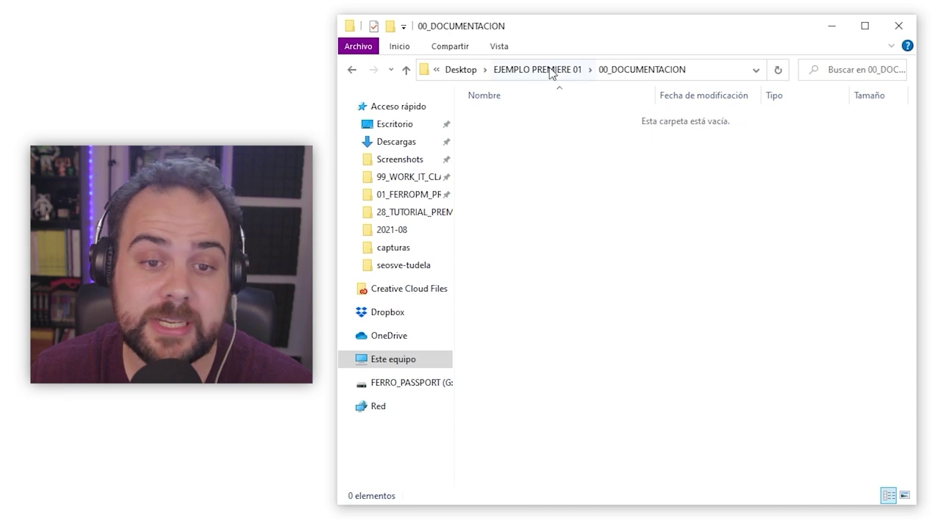
pyautogui.click(550, 70)
pyautogui.doubleClick(521, 134)
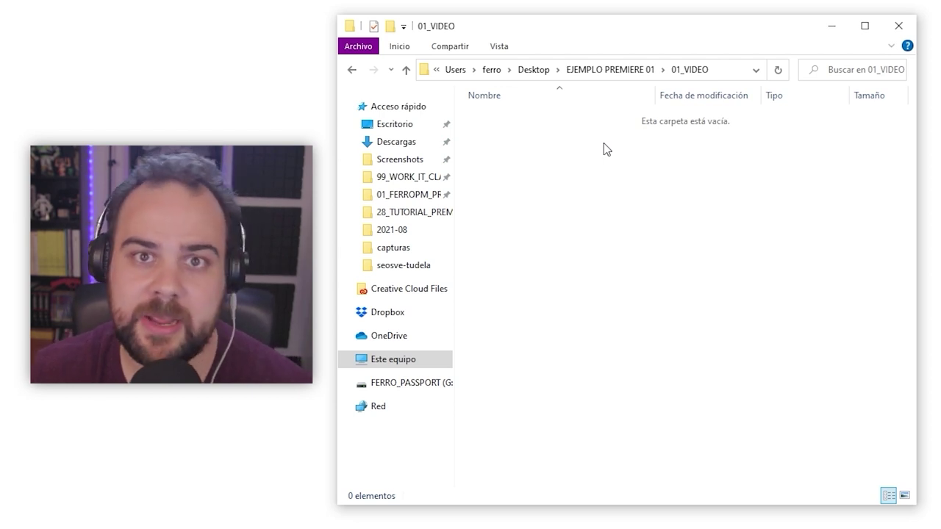
pyautogui.click(613, 70)
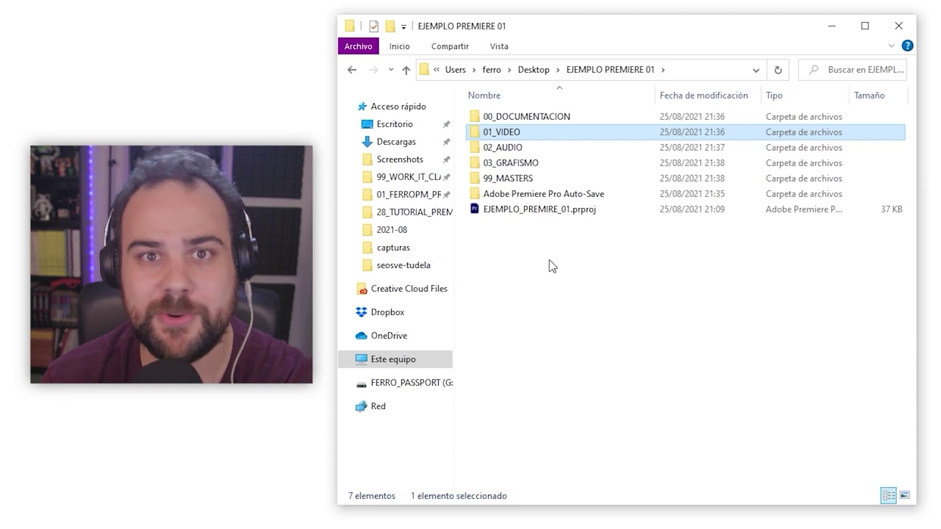
pyautogui.doubleClick(522, 133)
pyautogui.click(600, 71)
pyautogui.doubleClick(519, 146)
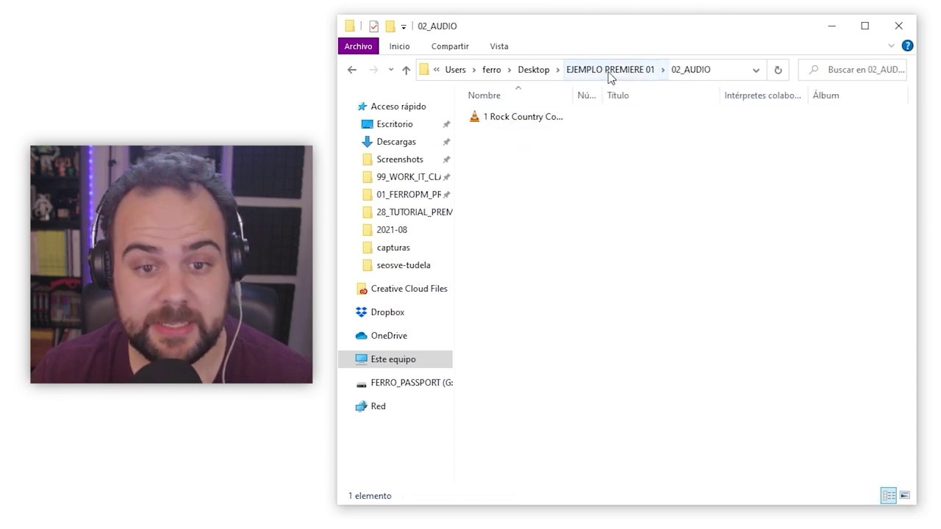
pyautogui.click(610, 71)
pyautogui.doubleClick(536, 162)
pyautogui.click(569, 71)
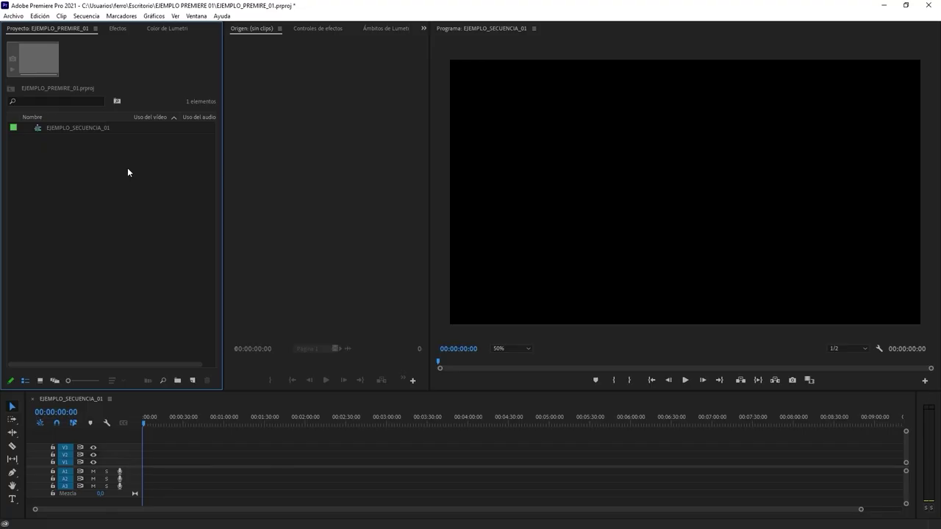
# Import the whole 01_VIDEO folder from EJEMPLO PREMIERE 01 into the project as a bin
pyautogui.rightClick(128, 172)
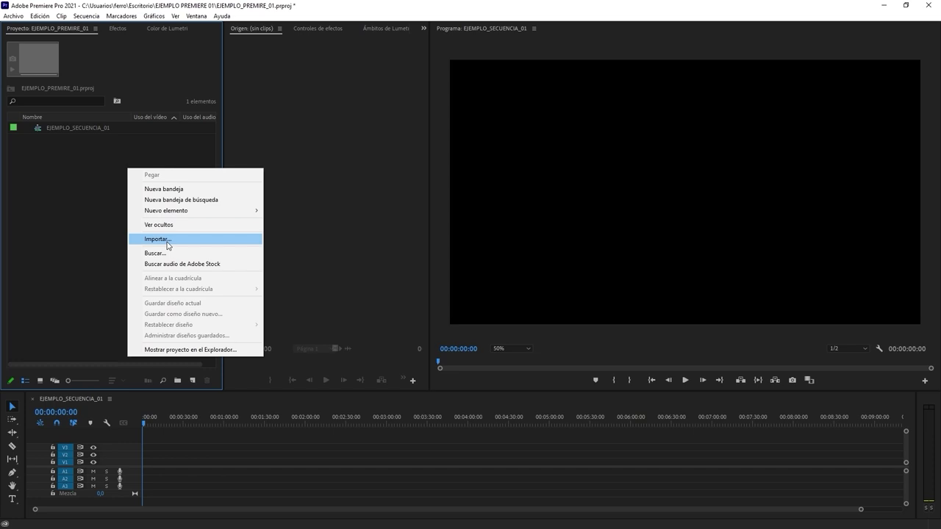
pyautogui.click(167, 245)
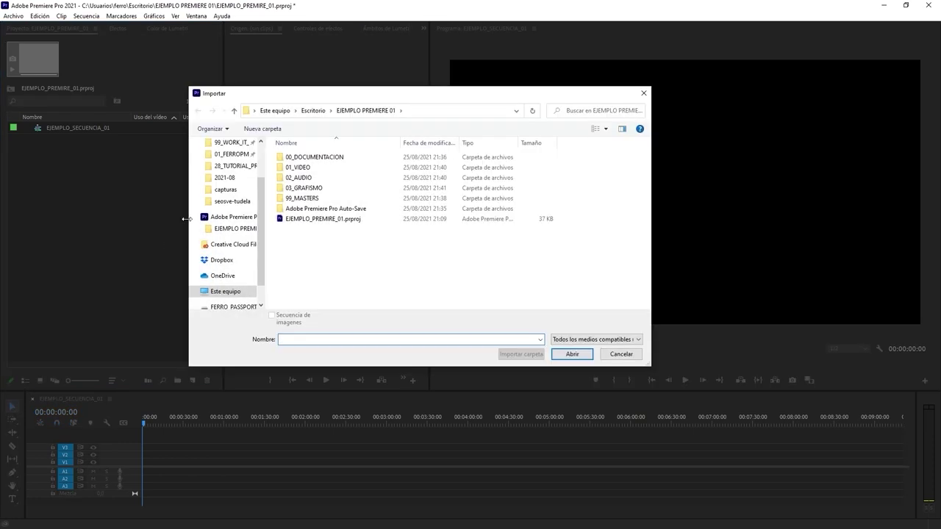
pyautogui.doubleClick(324, 167)
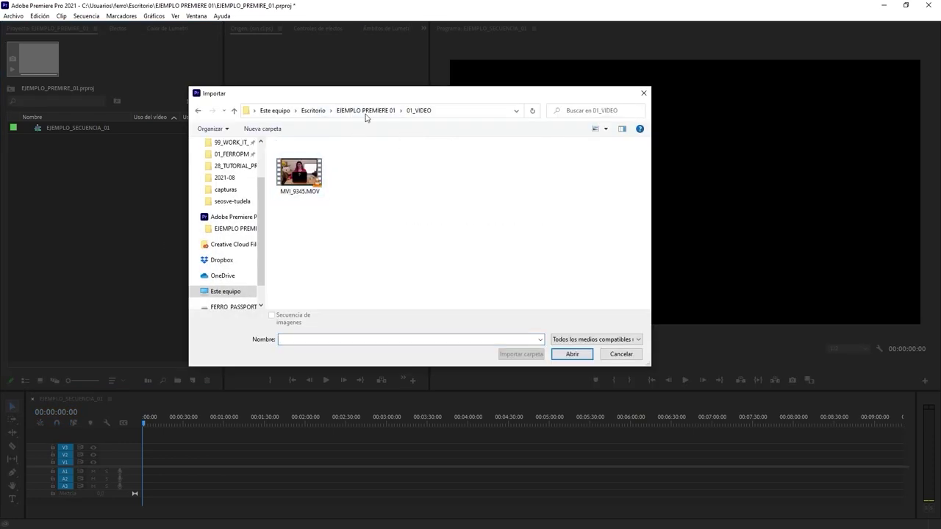
pyautogui.click(314, 176)
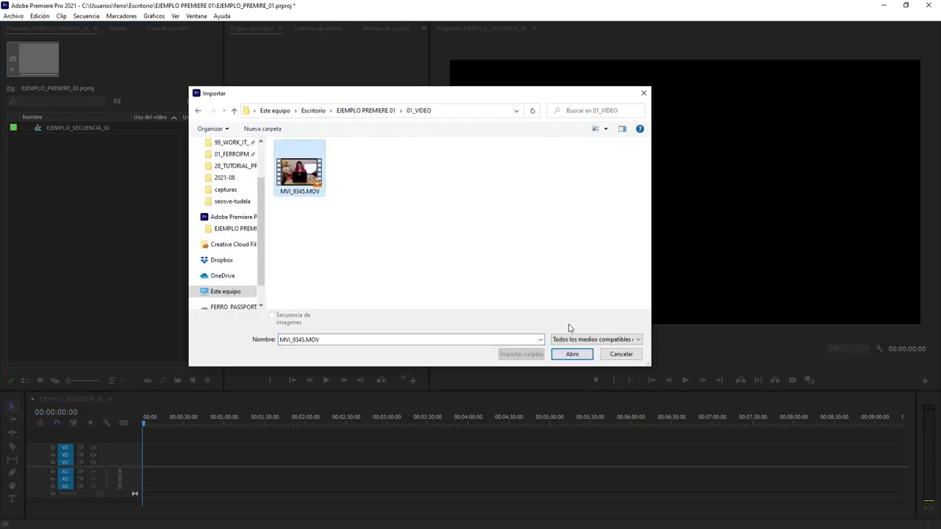
pyautogui.click(375, 113)
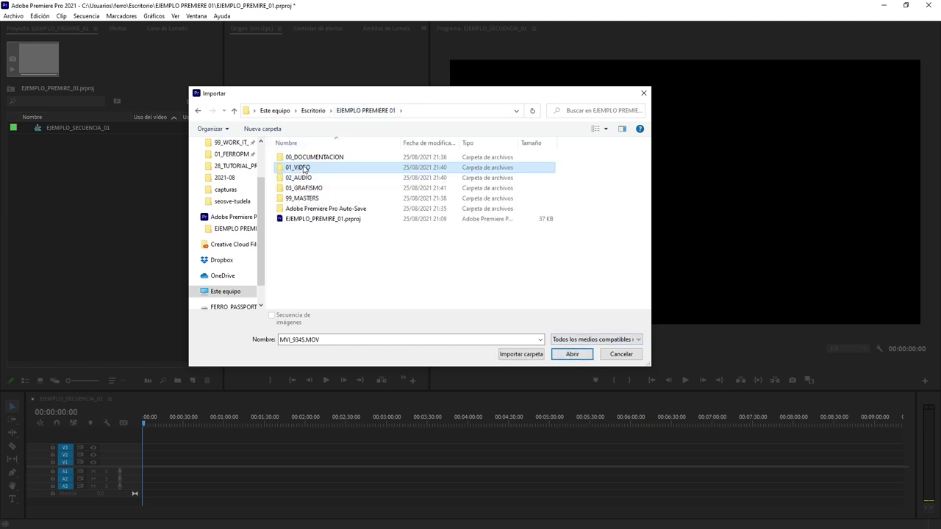
pyautogui.click(519, 355)
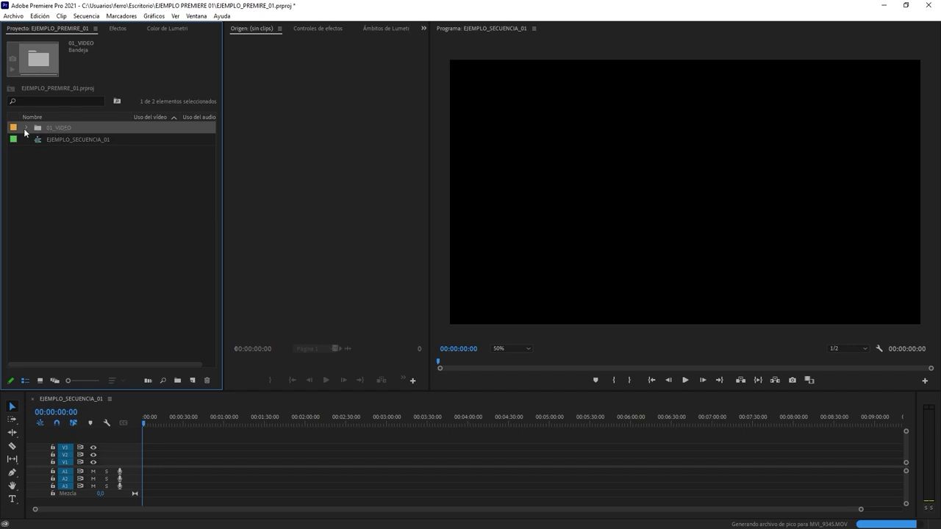
# Expand the 01_VIDEO bin and select its MVI_9345.MOV clip to check the clip's details
pyautogui.click(26, 129)
pyautogui.click(71, 147)
pyautogui.click(73, 139)
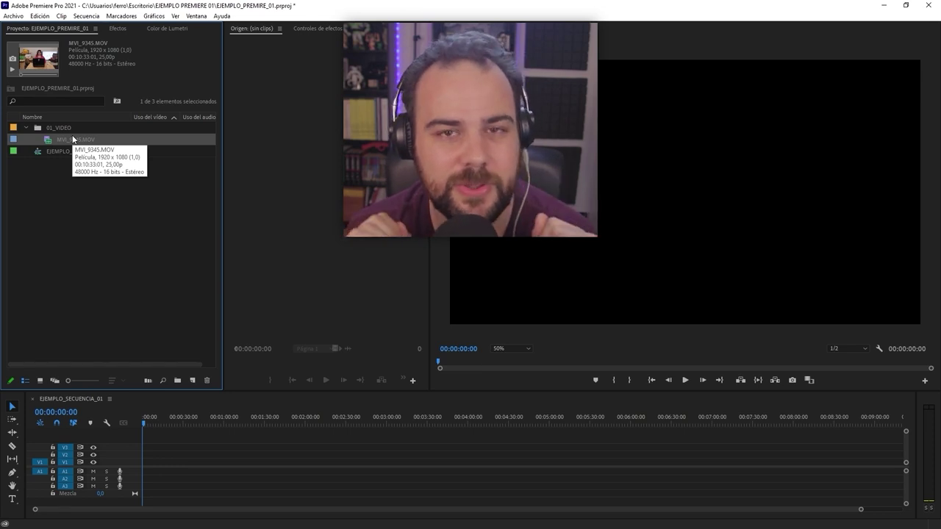
# Import the 02_AUDIO folder from EJEMPLO PREMIERE 01 as a bin and collapse it
pyautogui.rightClick(79, 181)
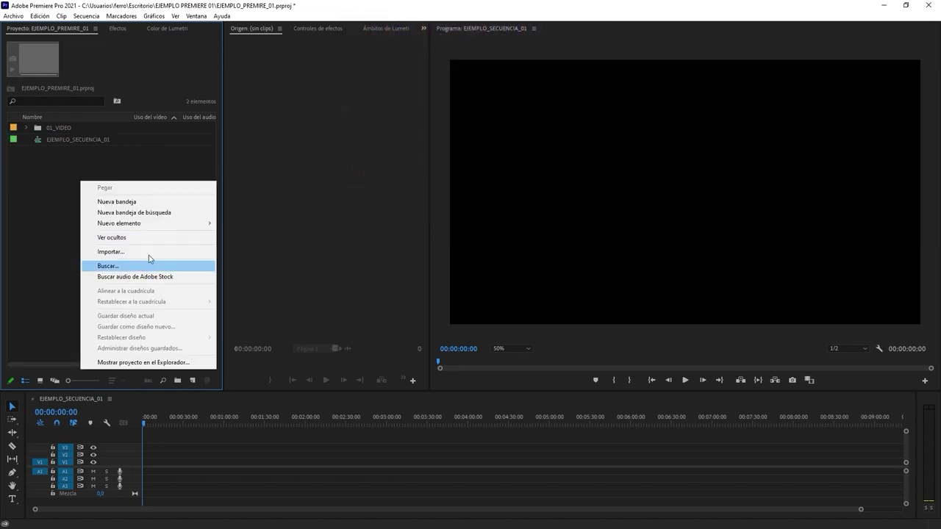
pyautogui.click(151, 252)
pyautogui.click(366, 110)
pyautogui.click(321, 178)
pyautogui.click(521, 354)
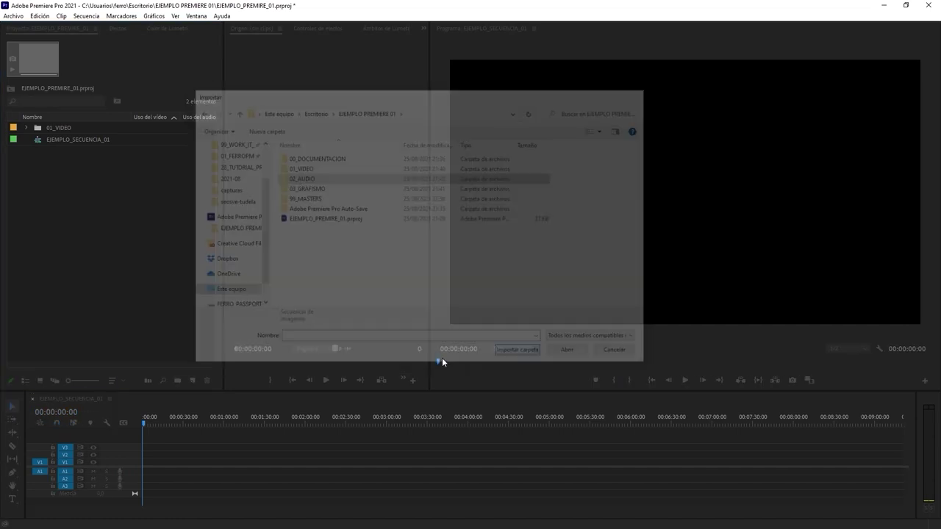
pyautogui.click(25, 140)
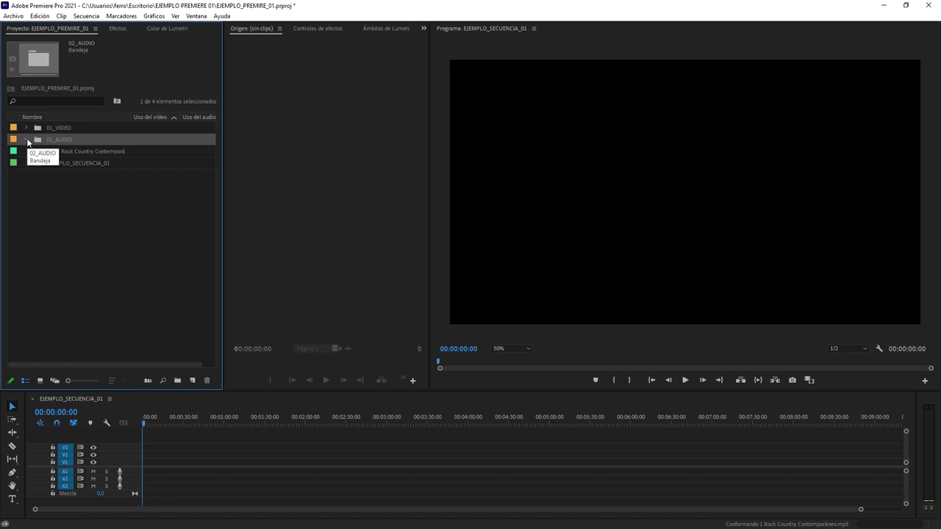
pyautogui.click(25, 140)
# Import the whole 03_GRAFISMO folder from EJEMPLO PREMIERE 01 into the project as a bin
pyautogui.rightClick(82, 214)
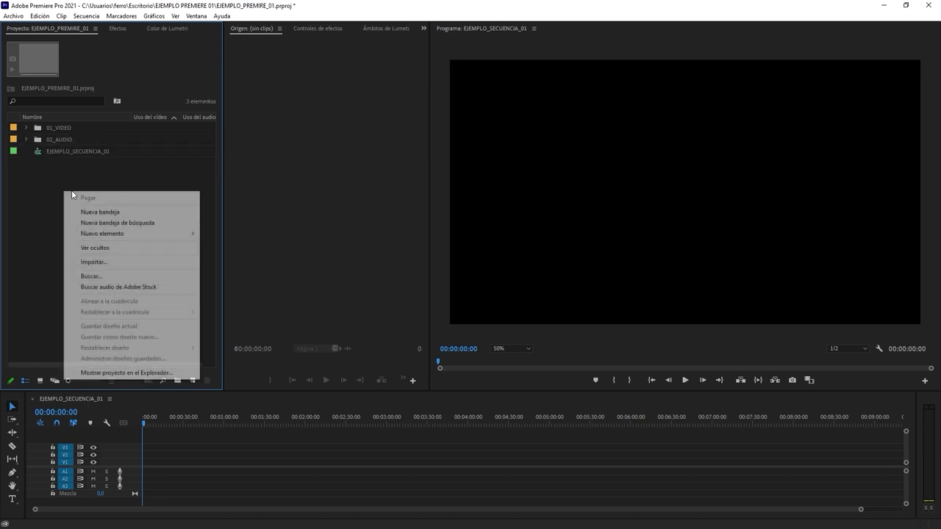
pyautogui.click(162, 263)
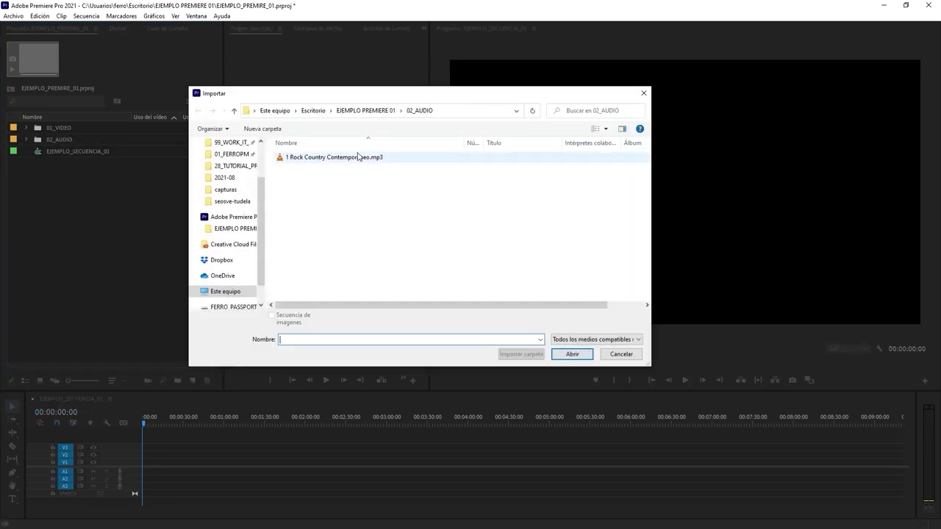
pyautogui.click(365, 111)
pyautogui.click(314, 179)
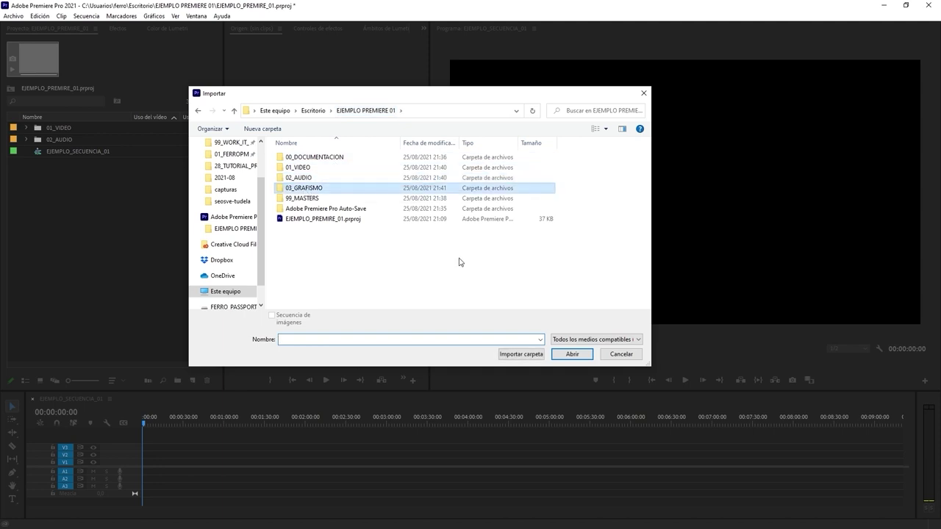
pyautogui.click(524, 355)
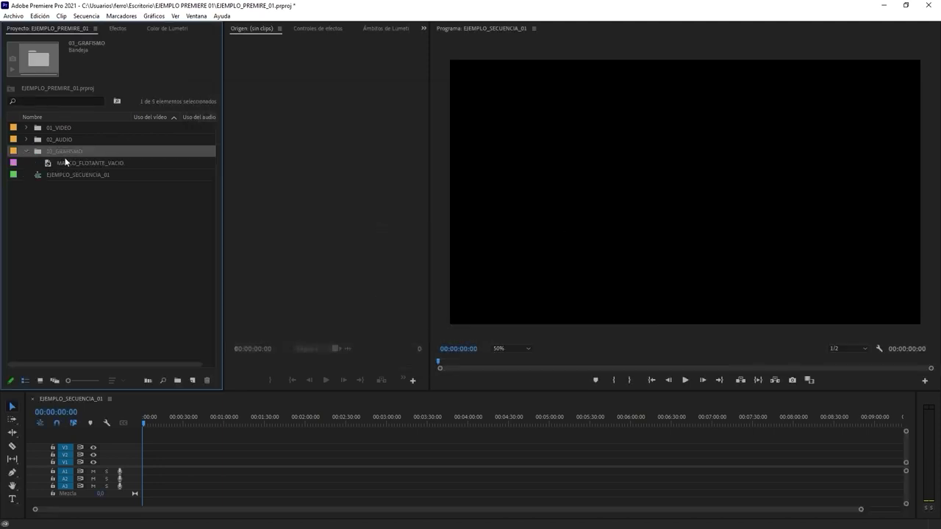
# Examine the preview details of the image, music and video clips inside the three imported bins, leaving nothing selected
pyautogui.click(80, 162)
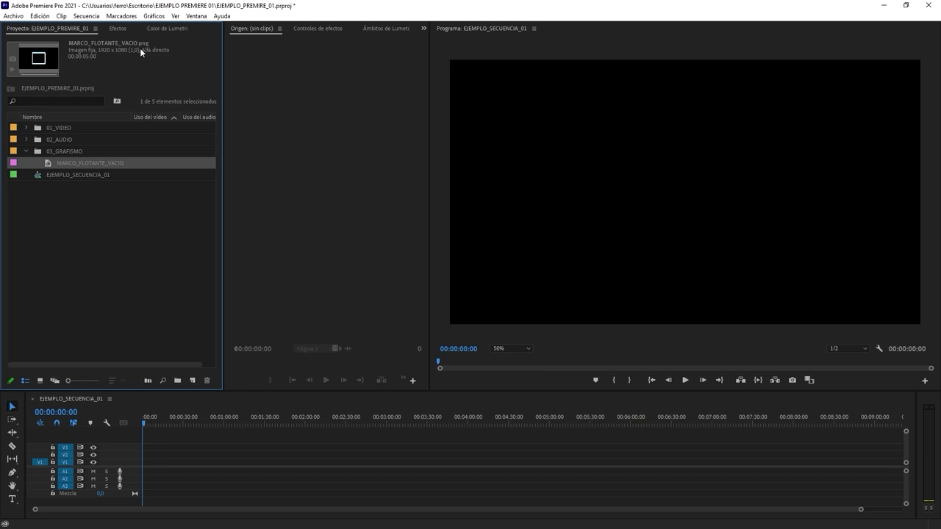
pyautogui.click(26, 139)
pyautogui.click(80, 152)
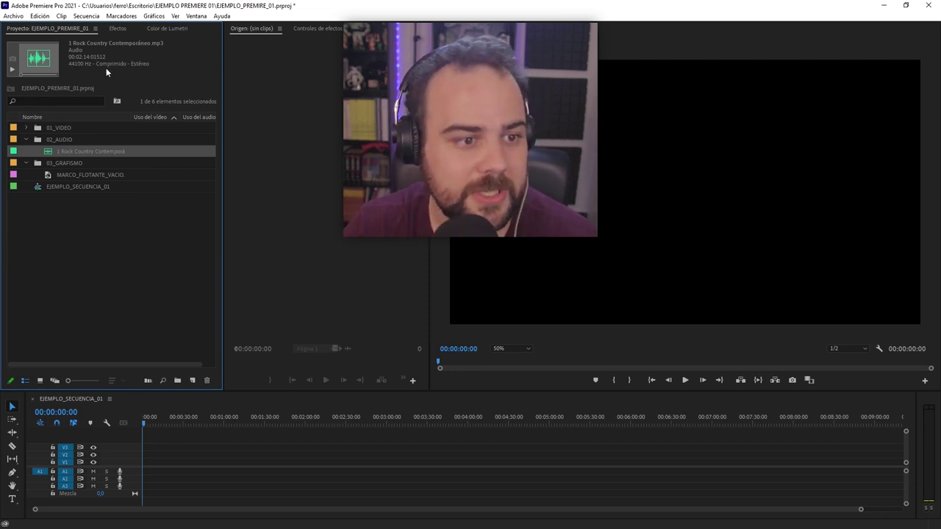
pyautogui.click(27, 128)
pyautogui.click(69, 136)
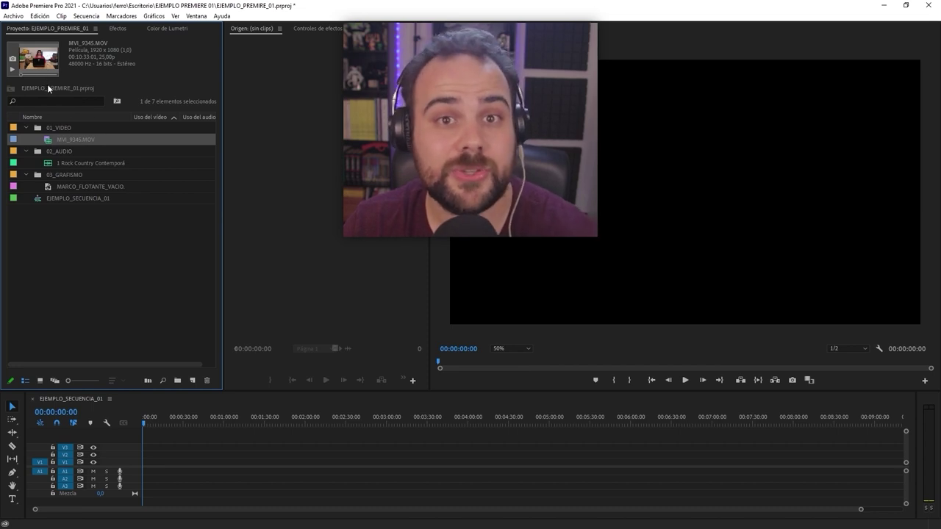
pyautogui.click(70, 163)
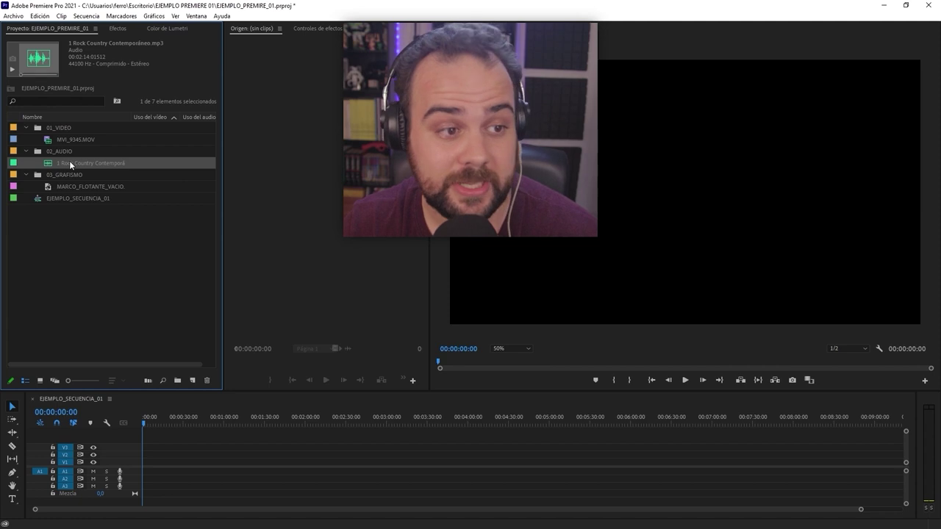
pyautogui.click(69, 188)
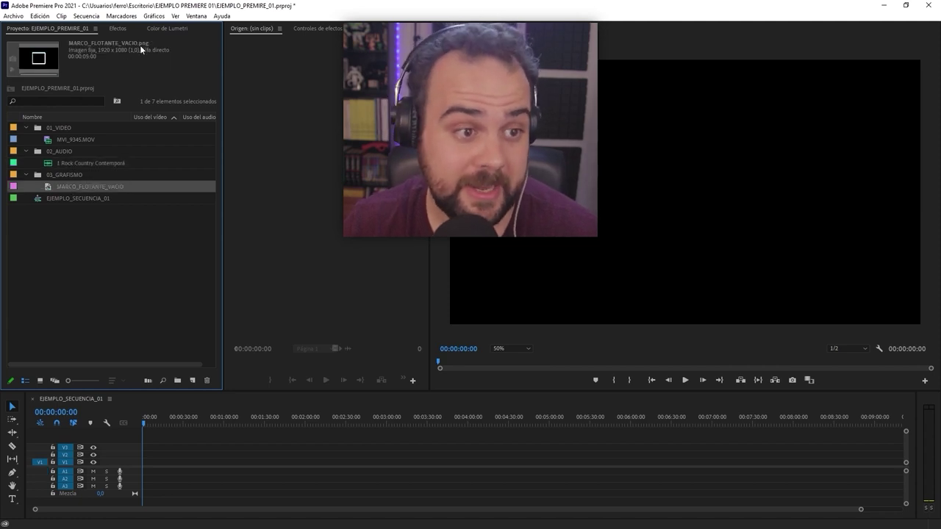
pyautogui.hotkey('ctrl', 'shift', 'a')
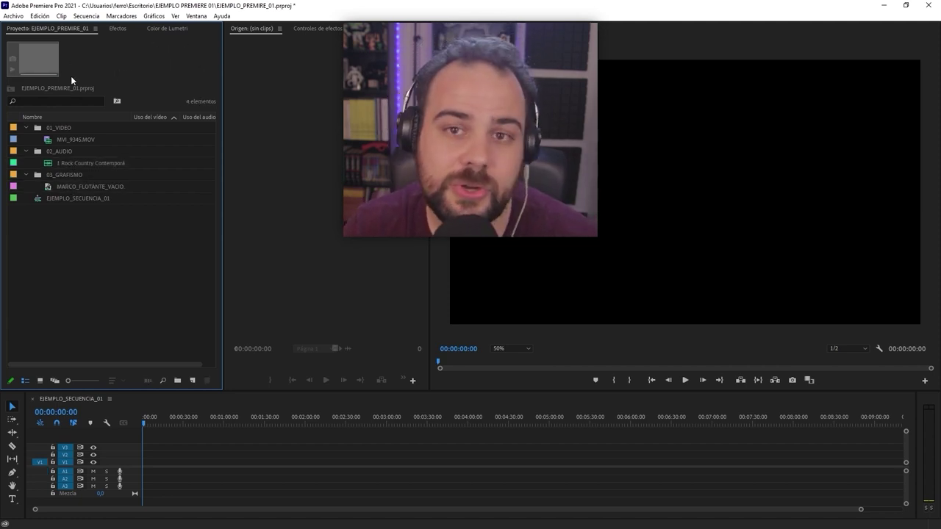
# Hide the project's preview area and show it again
pyautogui.click(96, 28)
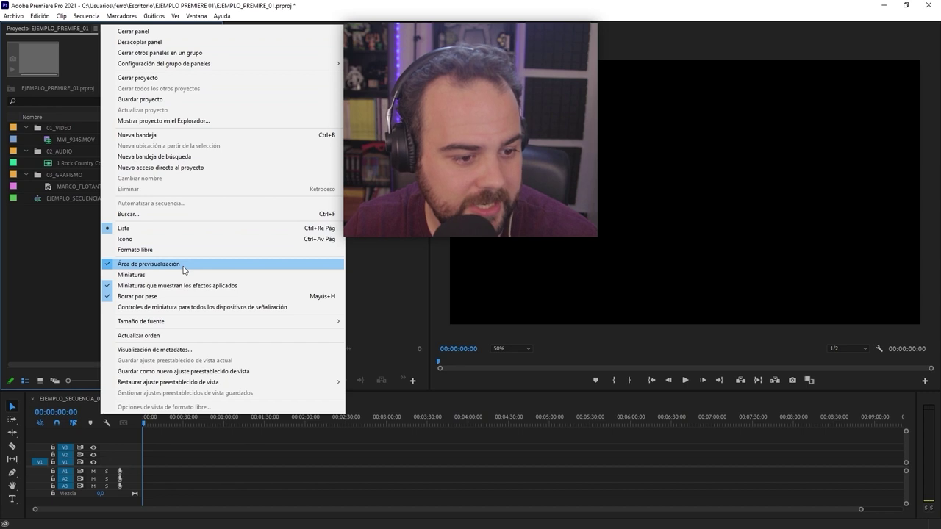
pyautogui.click(183, 267)
pyautogui.click(95, 29)
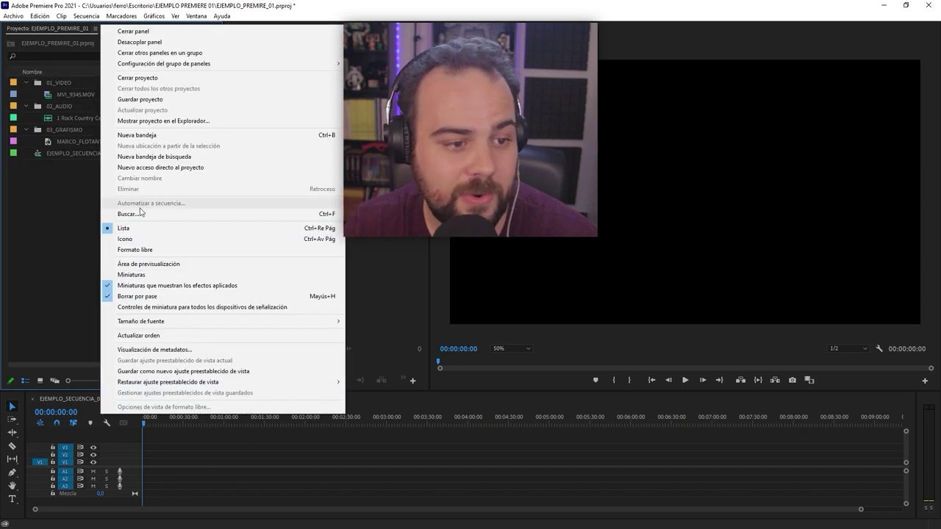
pyautogui.click(148, 264)
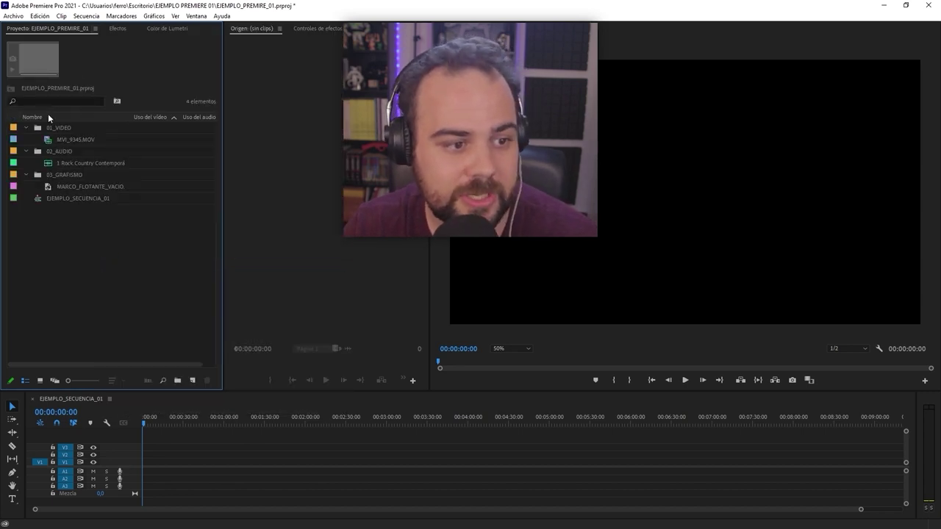
# Open MVI_9345.MOV in the Source monitor and collapse the 01_VIDEO, 02_AUDIO and 03_GRAFISMO bins
pyautogui.click(68, 137)
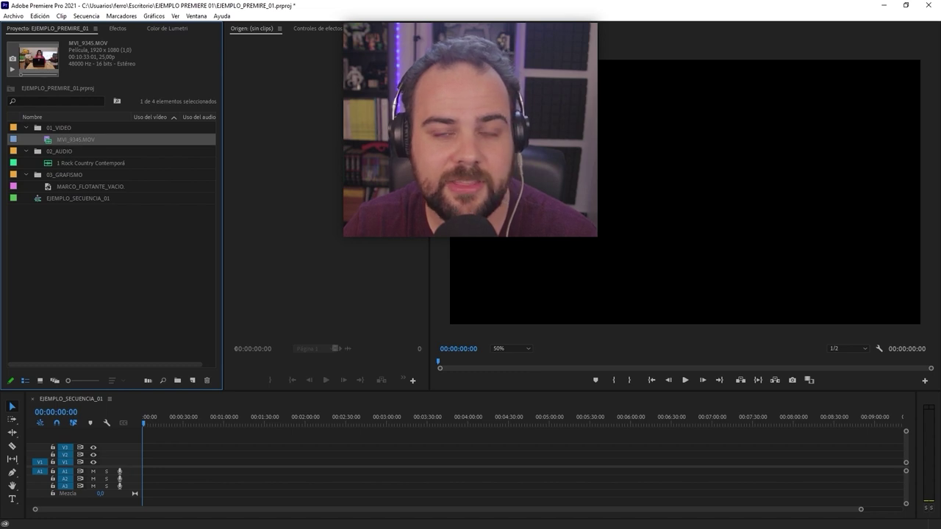
pyautogui.doubleClick(48, 141)
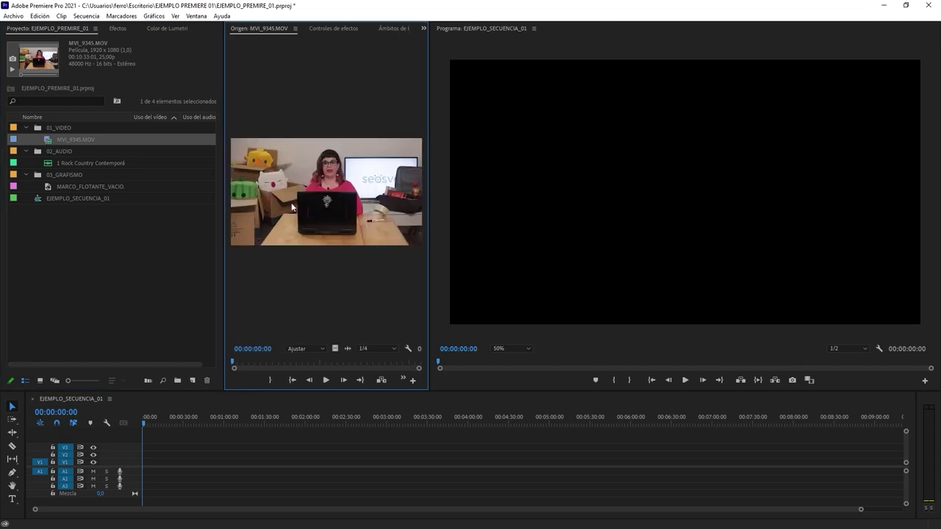
pyautogui.click(26, 128)
pyautogui.click(26, 139)
pyautogui.click(27, 150)
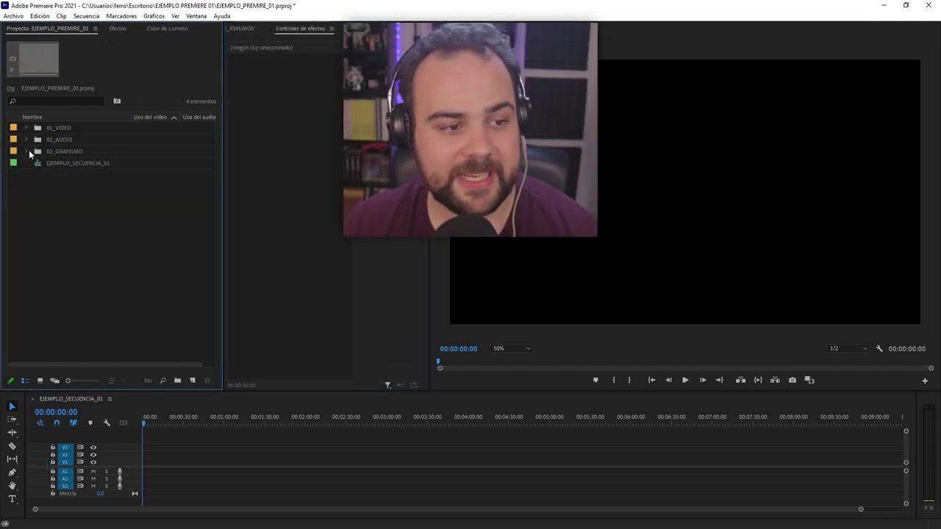
# Review the three bins and EJEMPLO_SECUENCIA_01 one by one, leaving the 01_VIDEO bin expanded
pyautogui.click(68, 126)
pyautogui.click(67, 138)
pyautogui.click(68, 151)
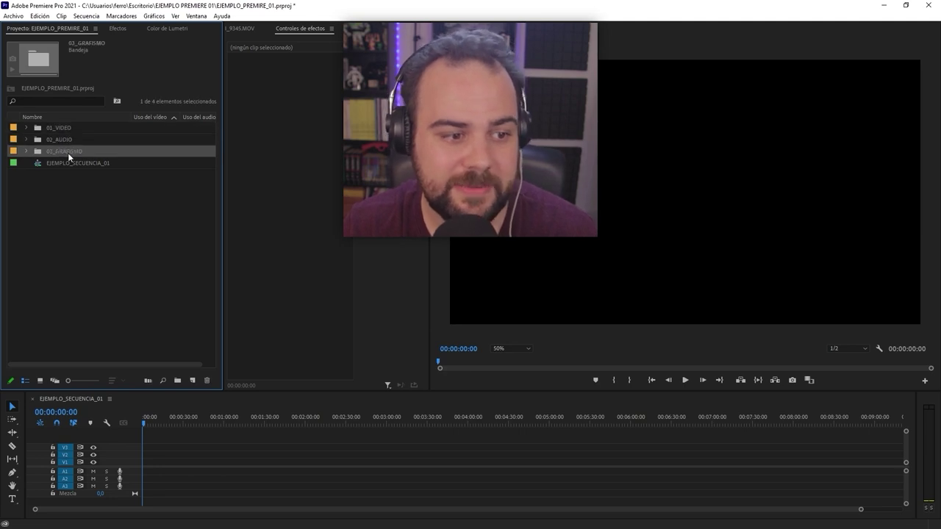
pyautogui.click(64, 161)
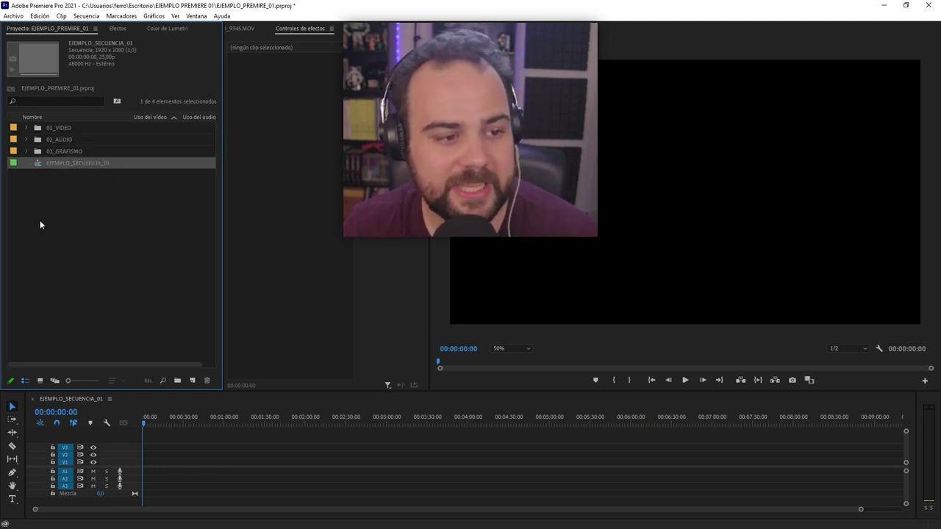
pyautogui.click(95, 192)
pyautogui.click(27, 128)
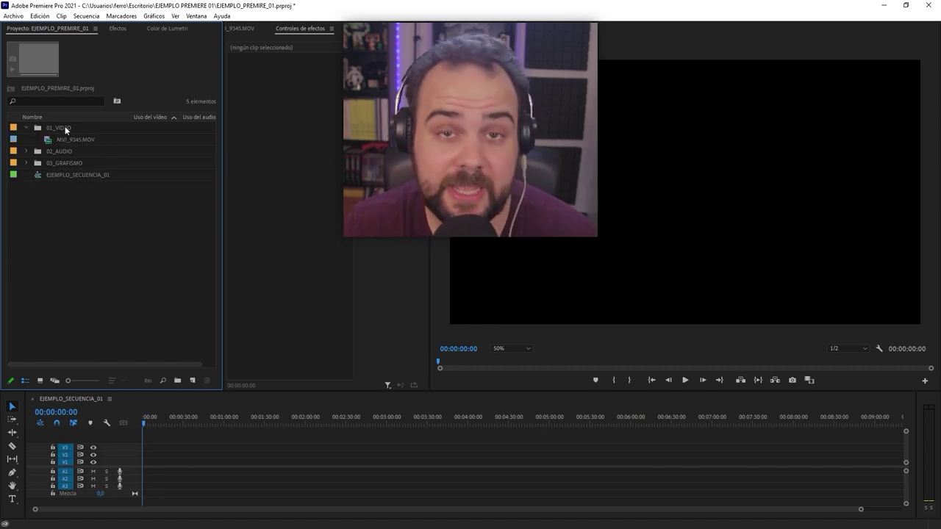
pyautogui.click(177, 381)
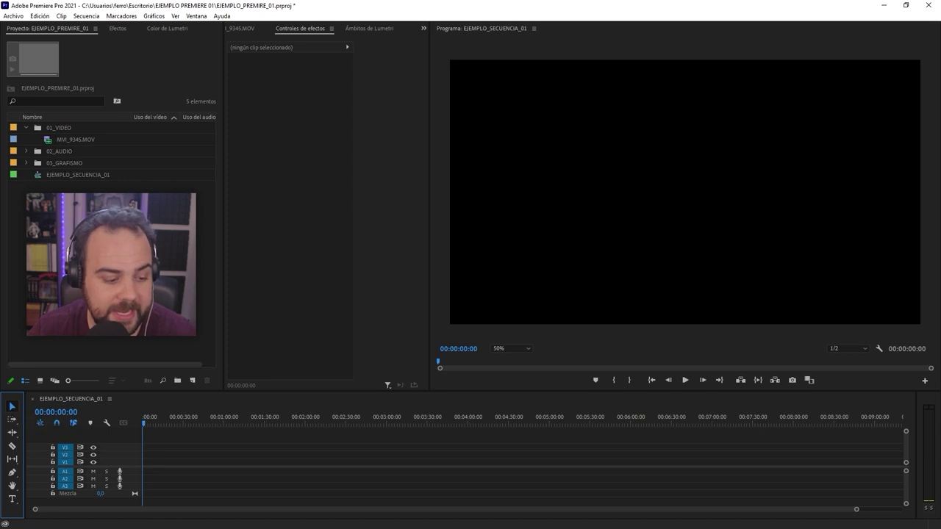
# Place MVI_9345.MOV at the start of EJEMPLO_SECUENCIA_01, divided into five clips staggered across video tracks V1, V2 and V3
pyautogui.moveTo(48, 139); pyautogui.dragTo(147, 468)
pyautogui.click(253, 465)
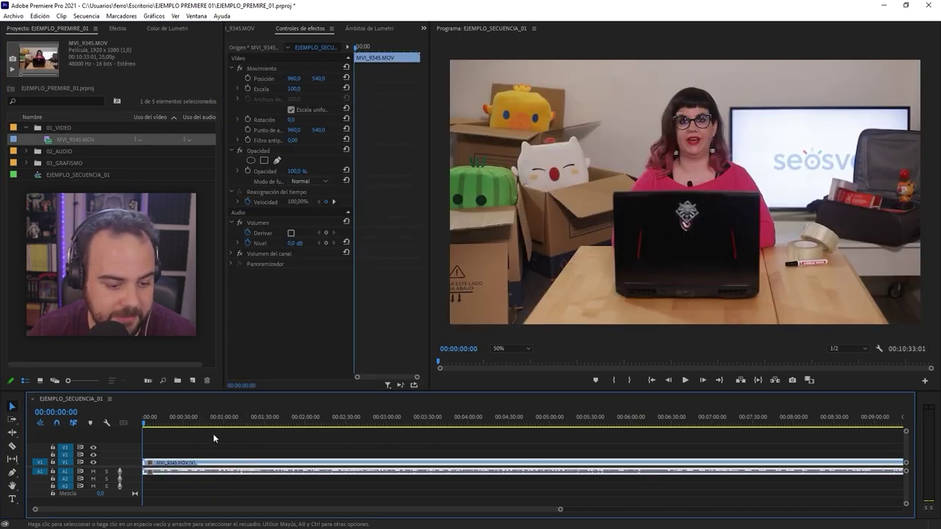
pyautogui.moveTo(323, 463); pyautogui.dragTo(322, 455)
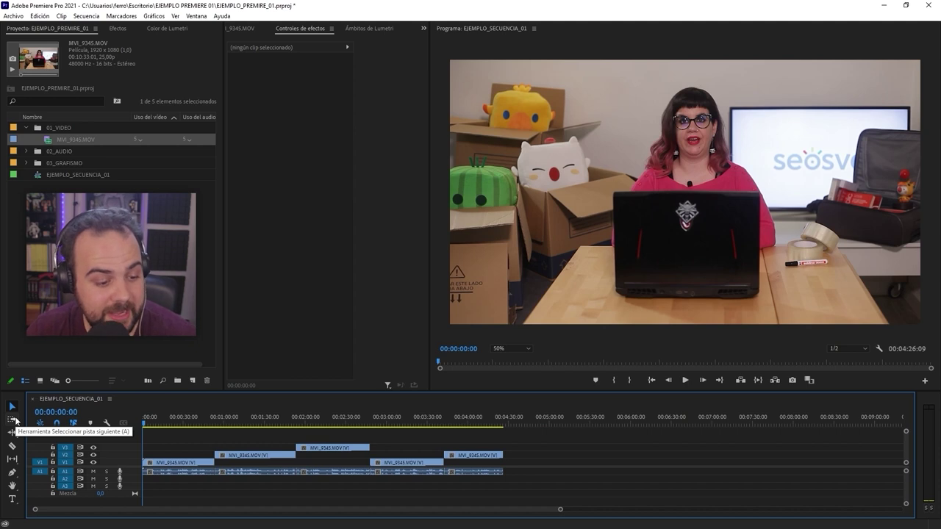
# Use the Track Select Forward tool on the first, second and third timeline clips to select everything from each one onward
pyautogui.click(13, 419)
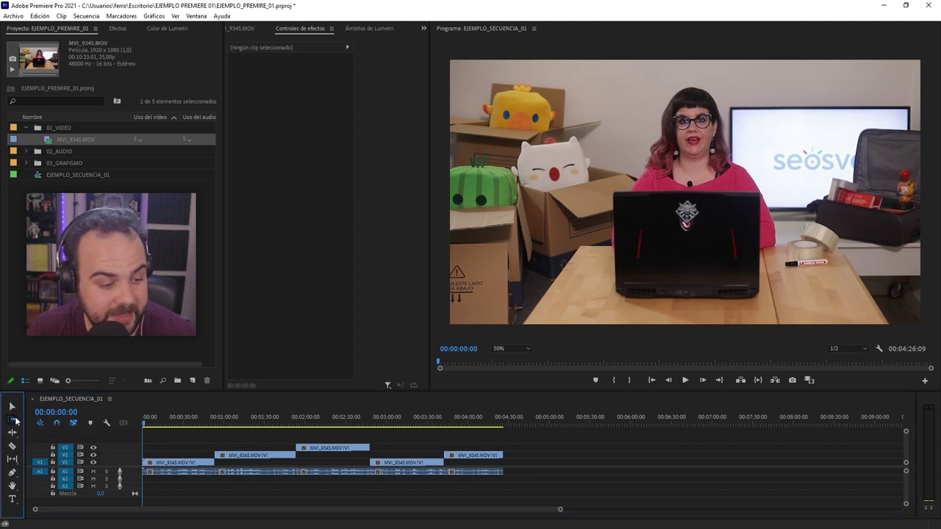
pyautogui.click(163, 463)
pyautogui.click(233, 455)
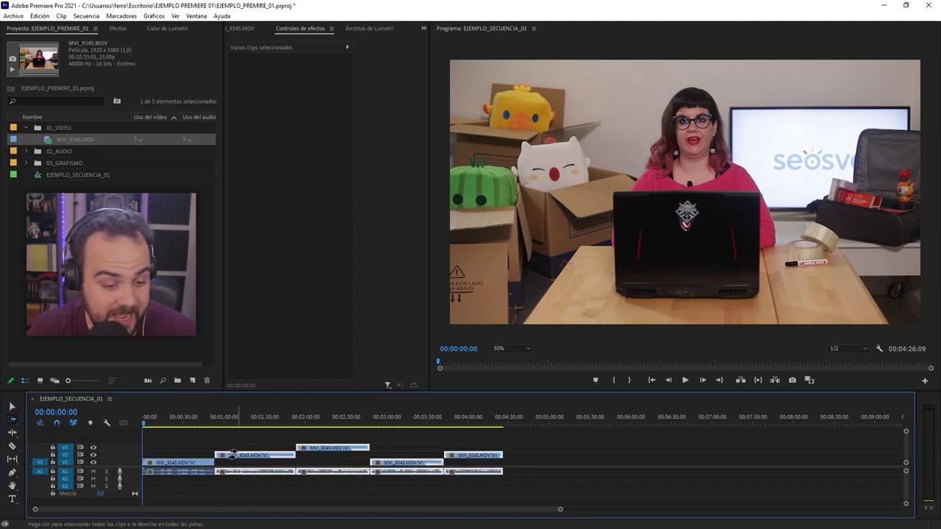
pyautogui.click(321, 447)
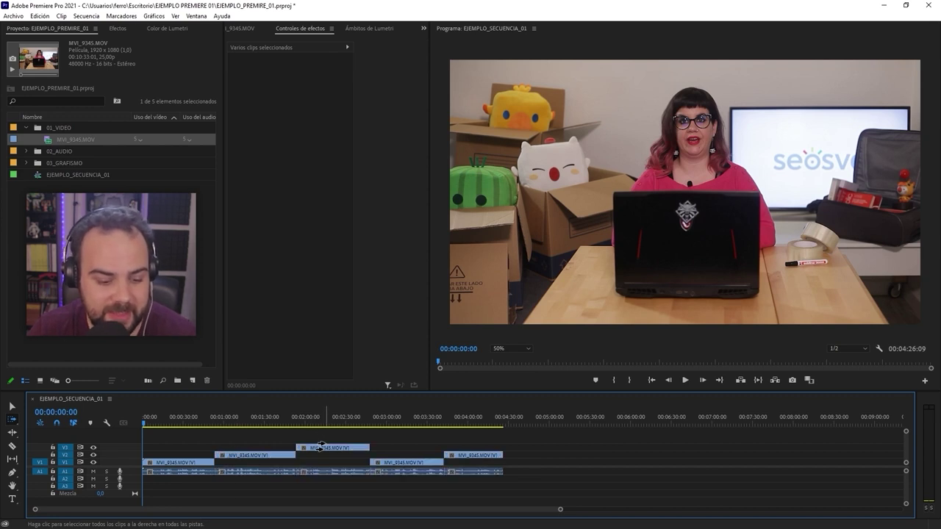
# Use Track Select Forward across all tracks from the third and second clips, then on a single track from the fourth and second clips
pyautogui.click(320, 448)
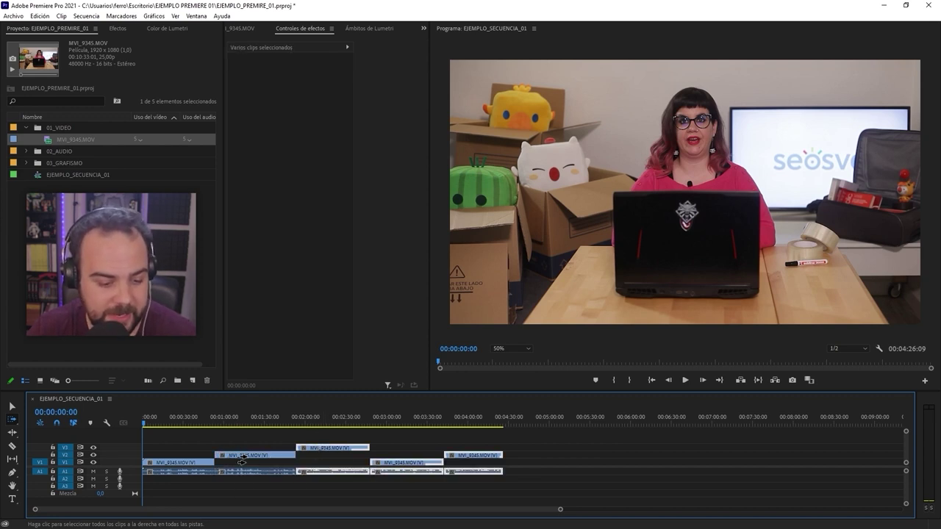
pyautogui.click(242, 456)
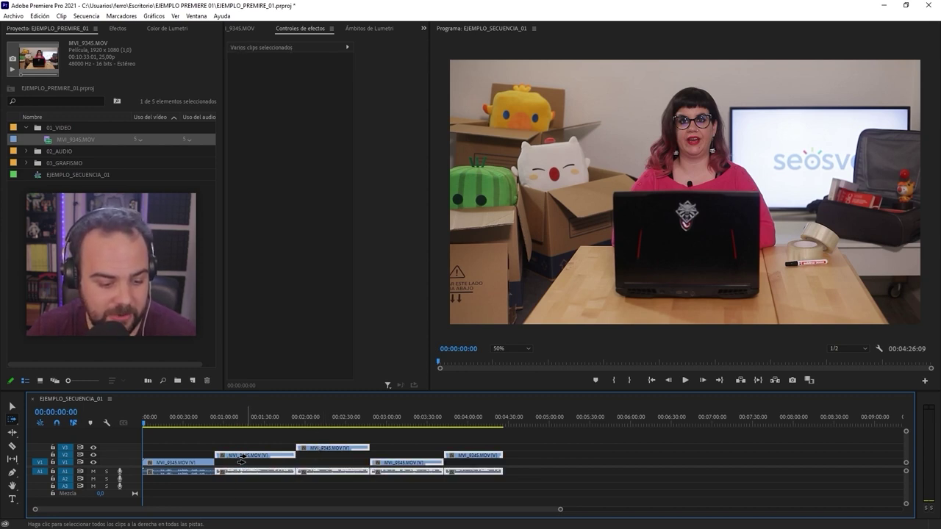
pyautogui.click(400, 464)
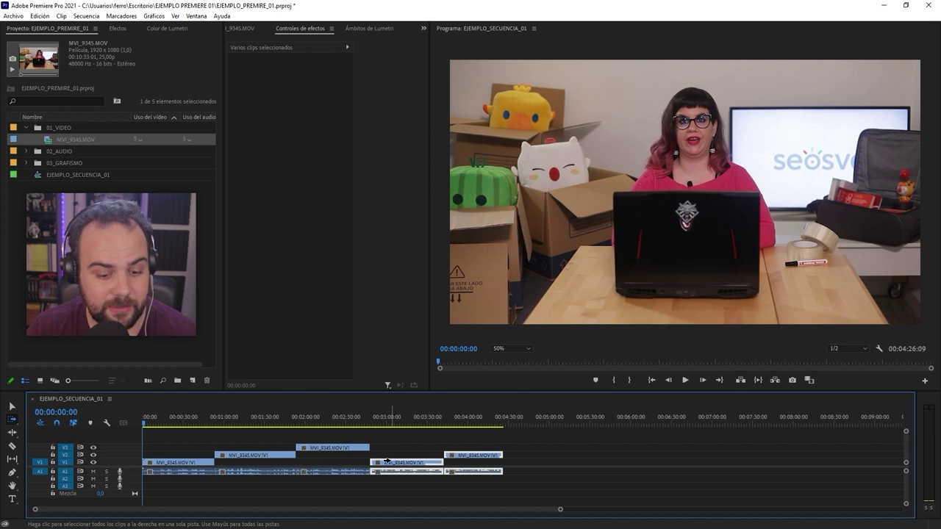
pyautogui.click(265, 455)
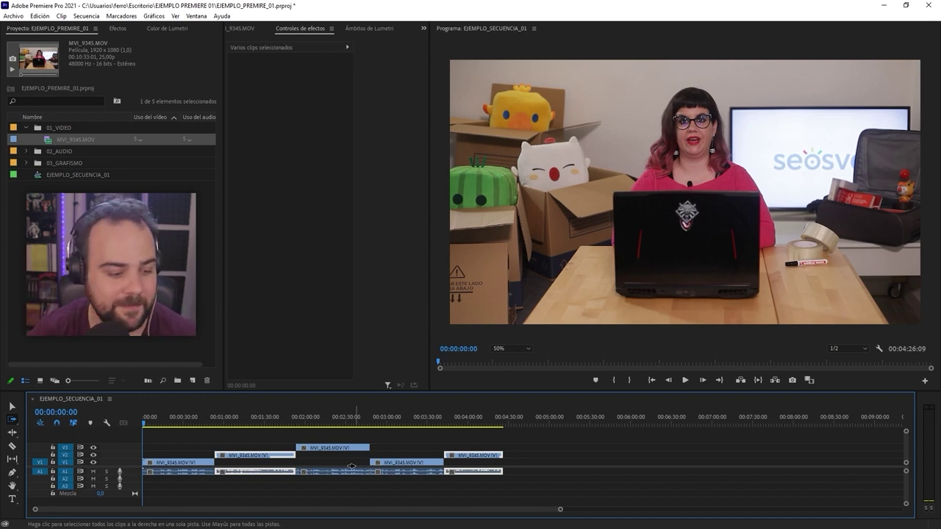
pyautogui.hotkey('ctrl', 'z')
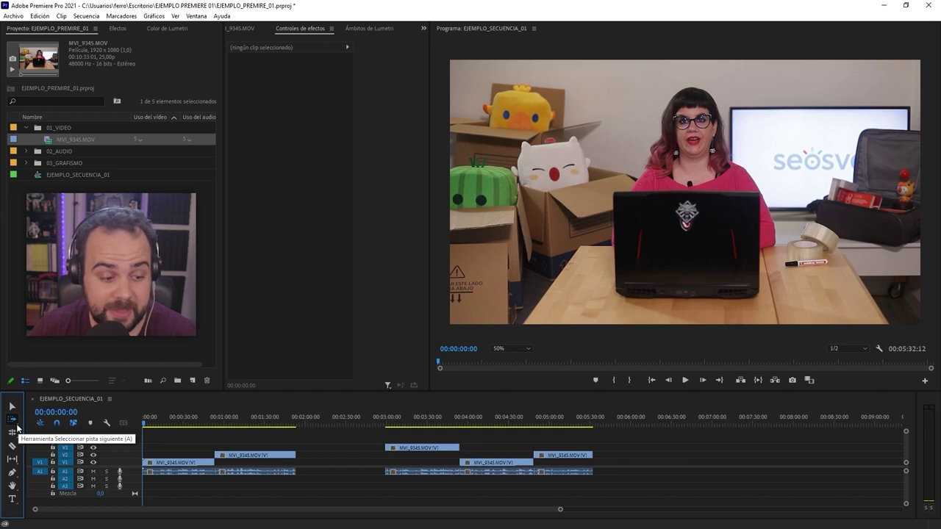
pyautogui.click(16, 424)
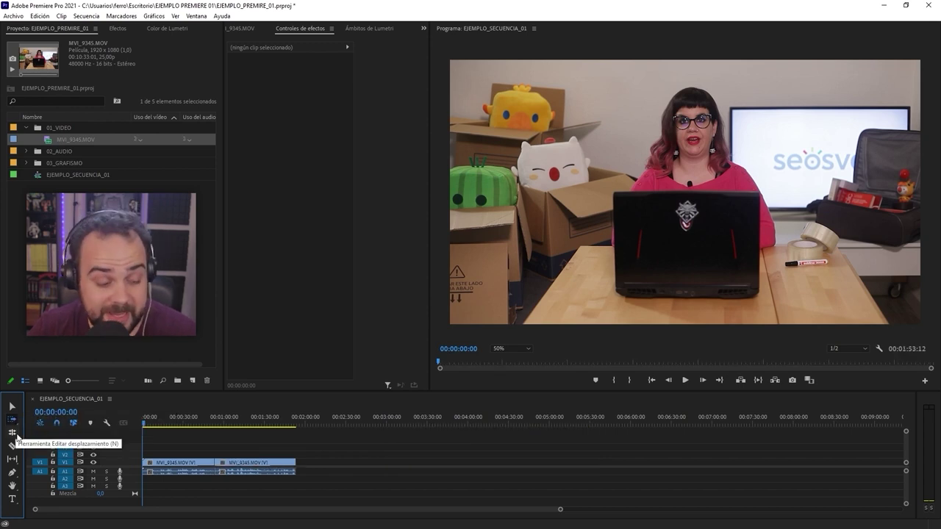
# Roll the edit point between the two V1 clips later, to about 00:01:08, using the Rolling Edit tool
pyautogui.click(13, 433)
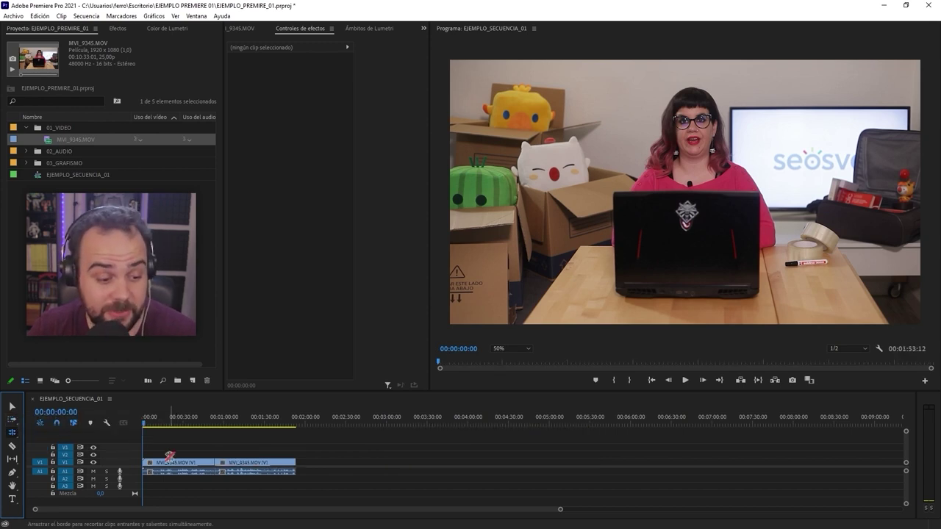
pyautogui.click(213, 461)
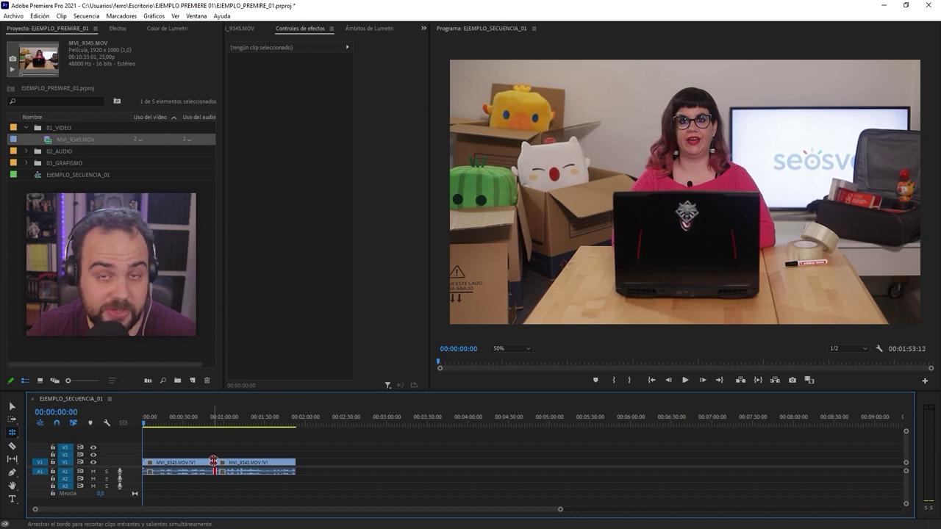
pyautogui.moveTo(213, 461); pyautogui.dragTo(232, 460)
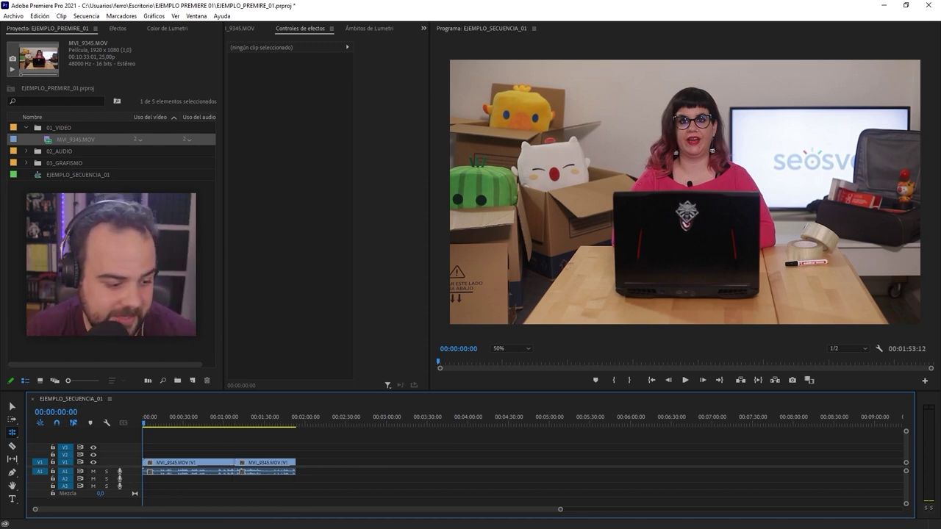
# Go through the Ripple Edit variants and shorten the third clip in the timeline with the Rate Stretch tool by moving its end earlier
pyautogui.click(12, 434)
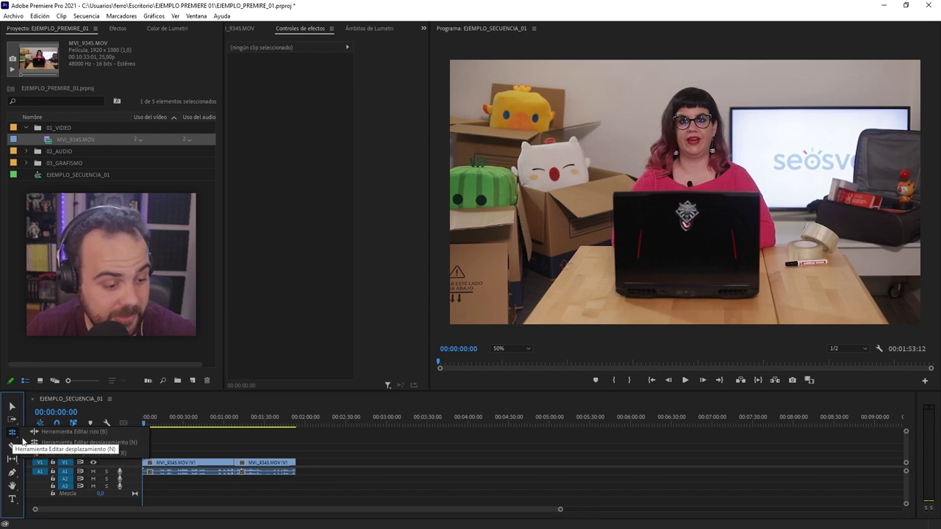
pyautogui.click(100, 433)
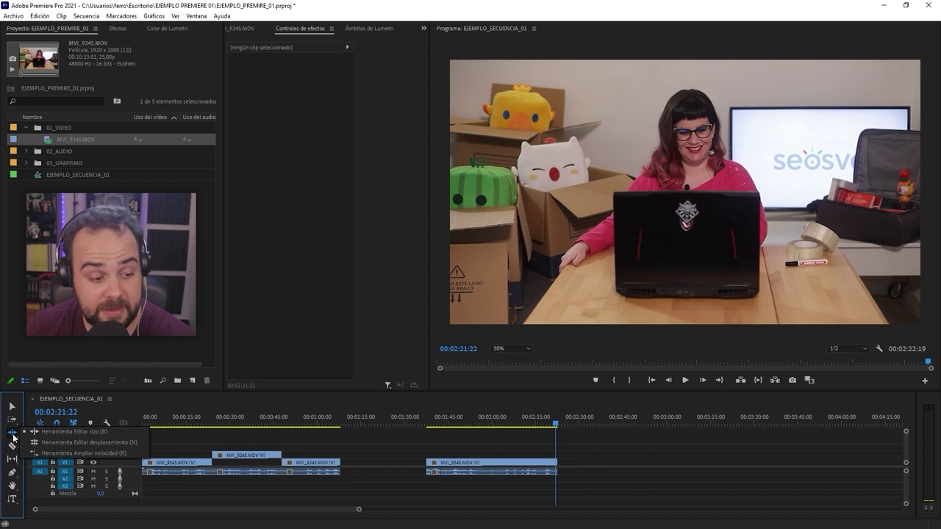
pyautogui.click(73, 455)
pyautogui.click(338, 462)
pyautogui.moveTo(341, 460); pyautogui.dragTo(317, 461)
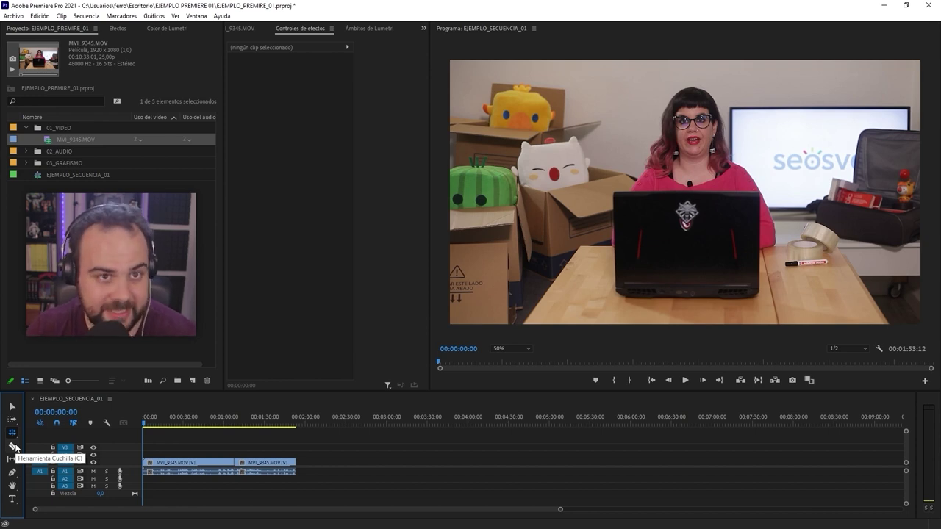
# Split the first V1 clip at 00:00:24:05 and about 00:00:48 with the Razor tool, and move the middle piece up to V2
pyautogui.click(13, 447)
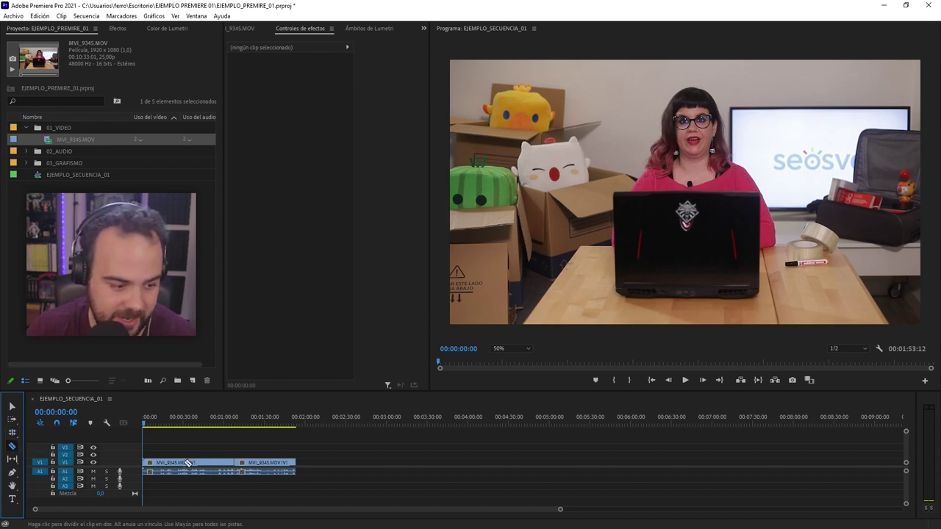
pyautogui.moveTo(188, 423); pyautogui.dragTo(174, 424)
pyautogui.click(177, 463)
pyautogui.click(209, 463)
pyautogui.press('v')
pyautogui.moveTo(197, 465)
pyautogui.mouseDown()
pyautogui.moveTo(358, 449)
pyautogui.moveTo(329, 461)
pyautogui.moveTo(346, 451)
pyautogui.moveTo(192, 456)
pyautogui.mouseUp()
pyautogui.click(11, 446)
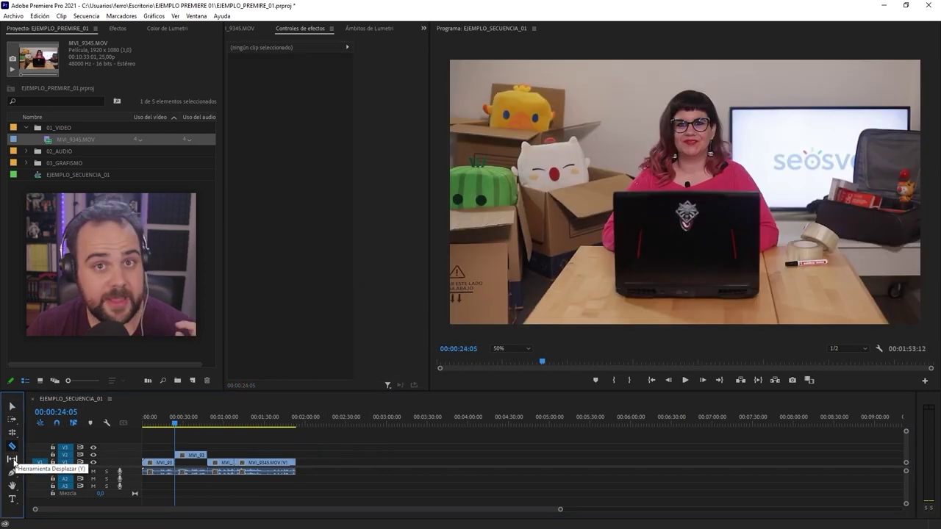
# Move the last V1 clip later to start at about 00:01:37, leaving a gap, and view its first and last frames
pyautogui.click(13, 460)
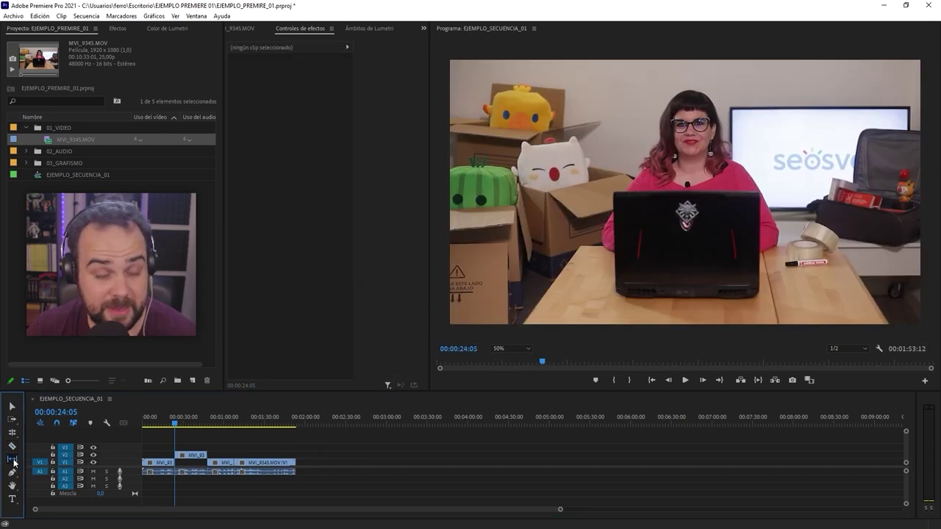
pyautogui.click(264, 462)
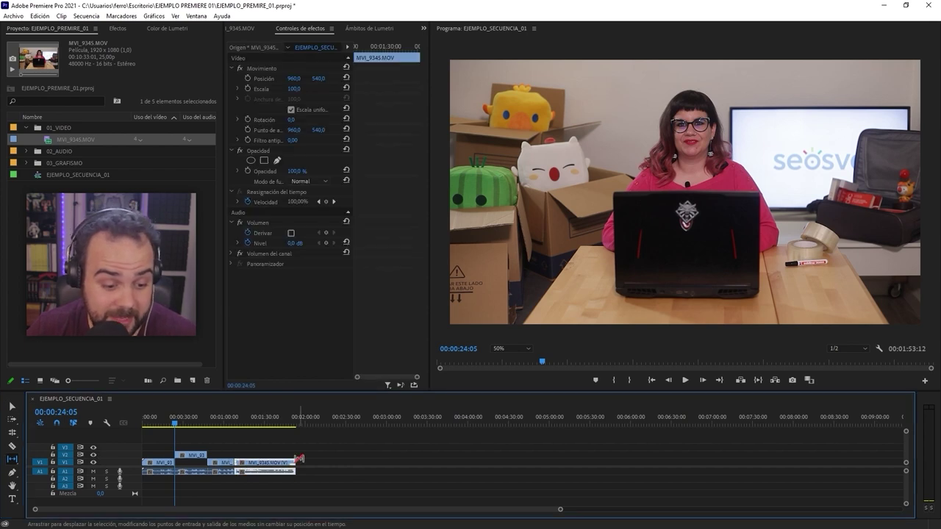
pyautogui.click(268, 461)
pyautogui.press('v')
pyautogui.moveTo(270, 465); pyautogui.dragTo(311, 465)
pyautogui.click(275, 418)
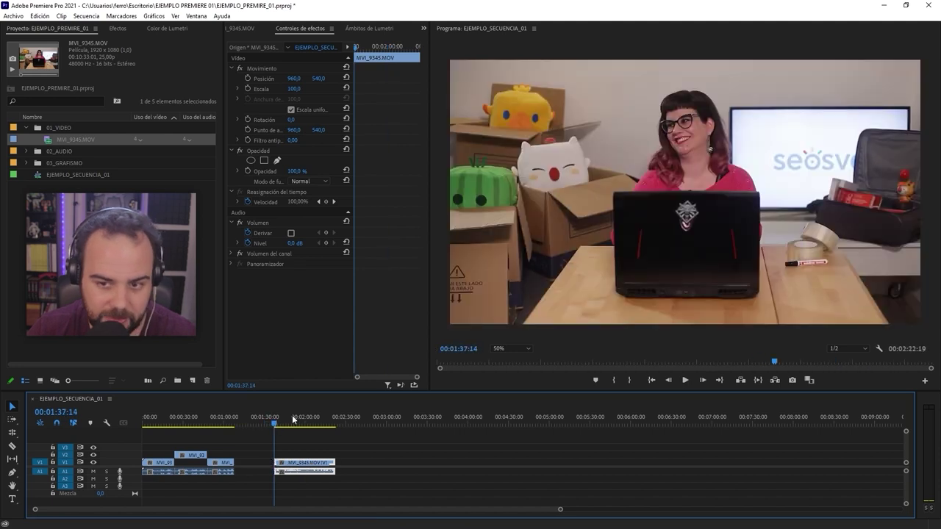
pyautogui.moveTo(327, 420); pyautogui.dragTo(333, 423)
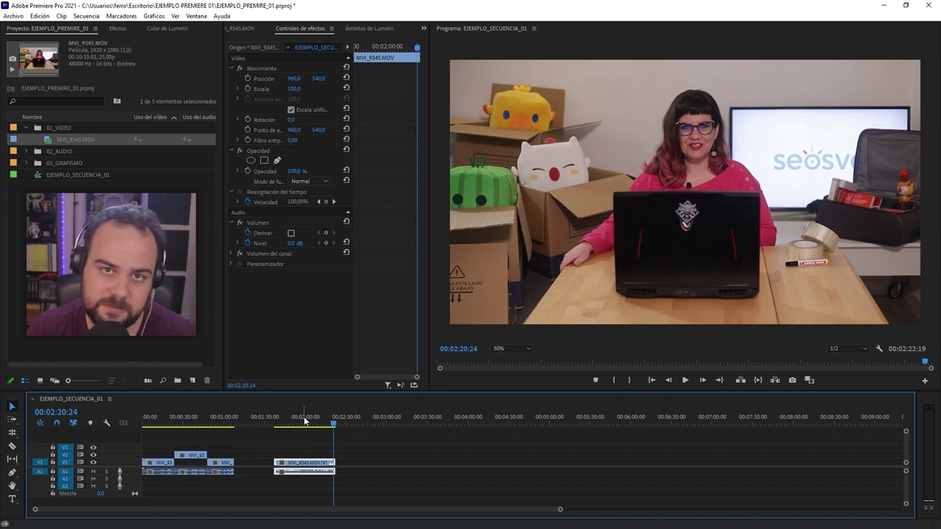
# Slip the footage inside the last V1 clip with the Slip tool, keeping the clip's position and length
pyautogui.click(11, 459)
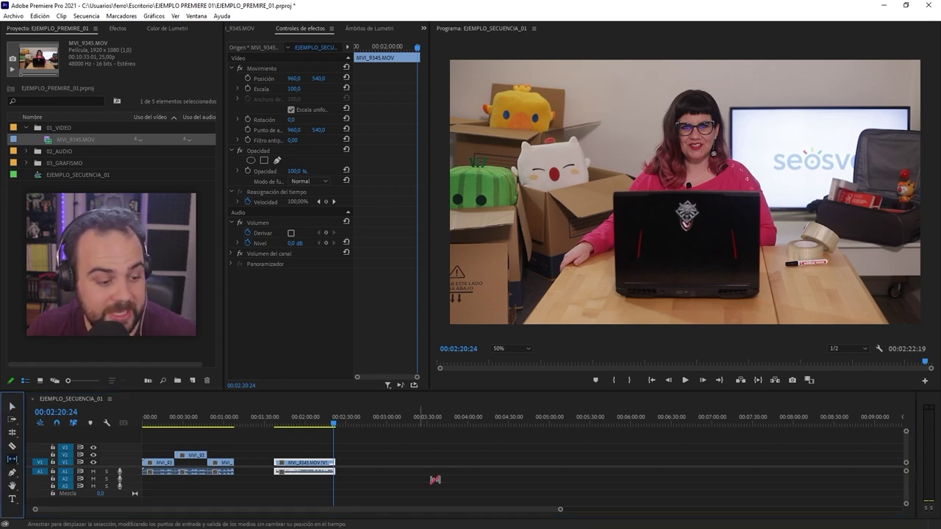
pyautogui.moveTo(307, 463); pyautogui.dragTo(305, 463)
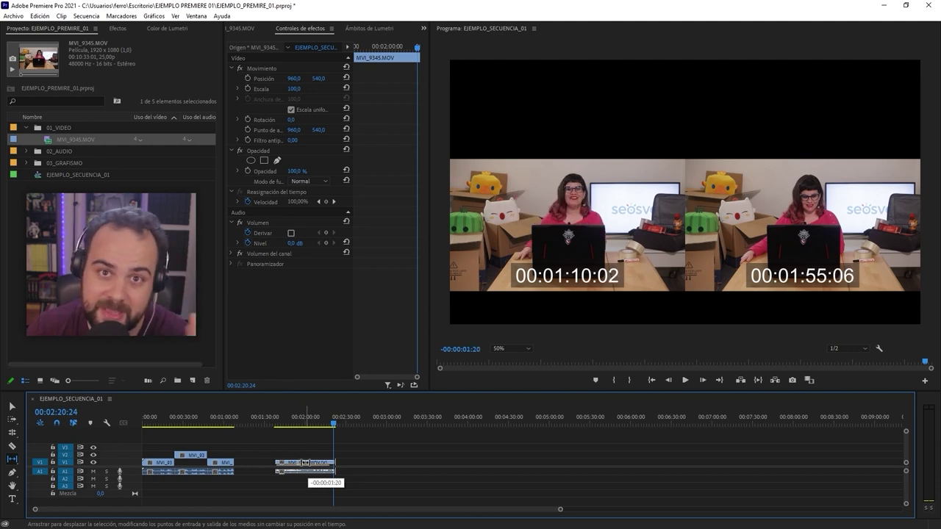
pyautogui.moveTo(304, 463); pyautogui.dragTo(304, 463)
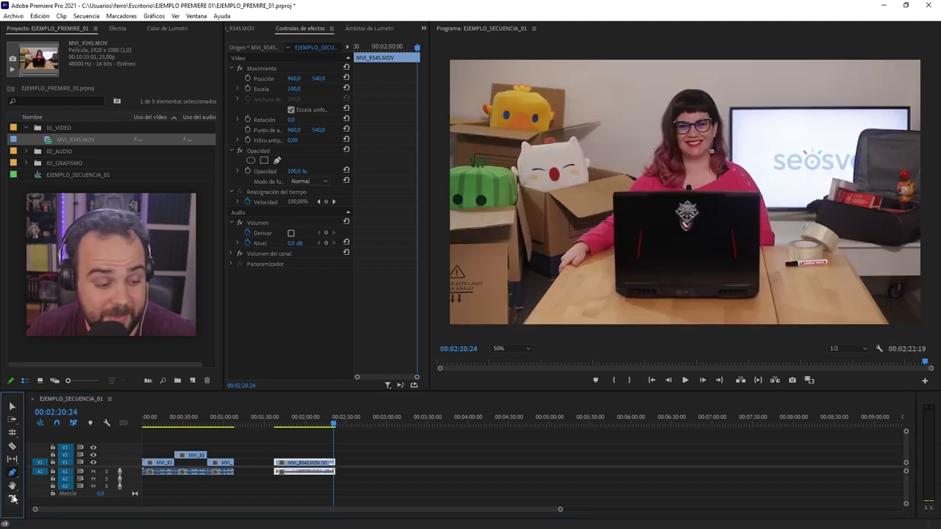
# Draw a closed freeform shape over the woman in the Program monitor with the Pen tool, and delete it
pyautogui.click(613, 164)
pyautogui.click(689, 189)
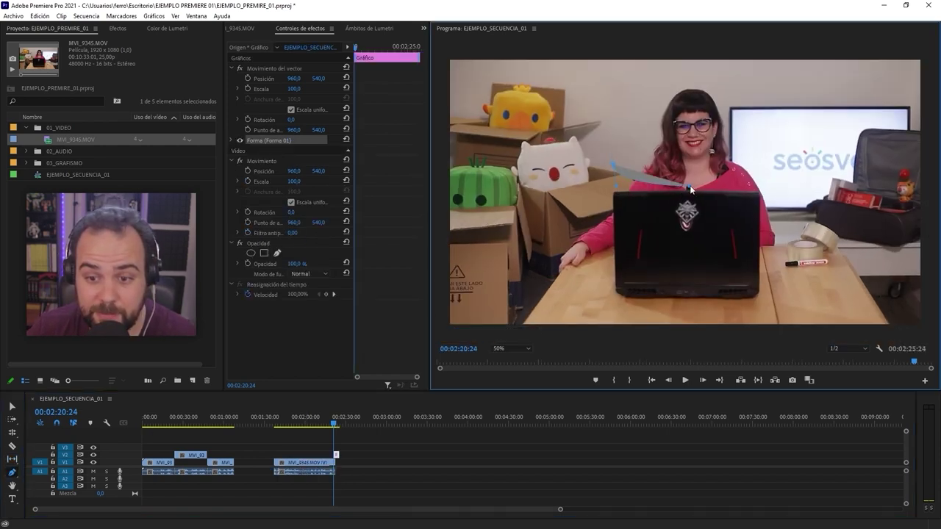
pyautogui.click(735, 147)
pyautogui.click(653, 113)
pyautogui.click(597, 118)
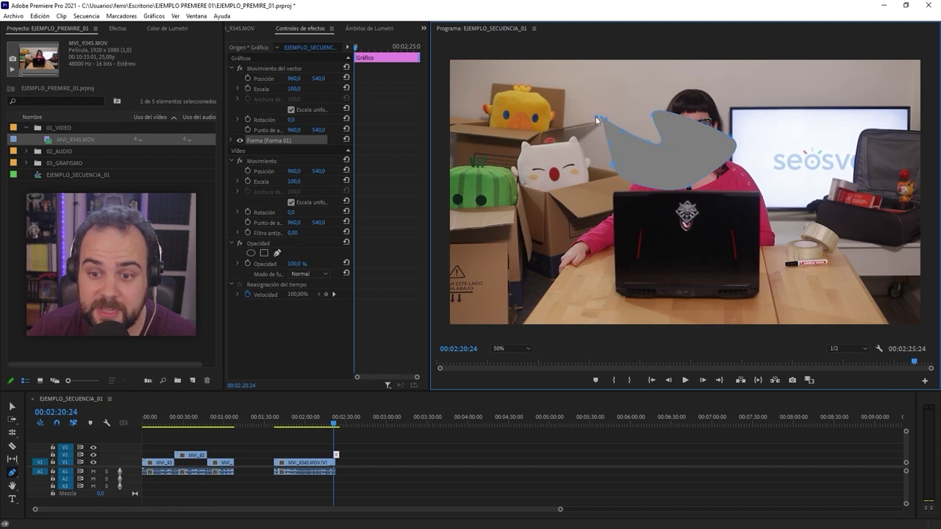
pyautogui.click(613, 164)
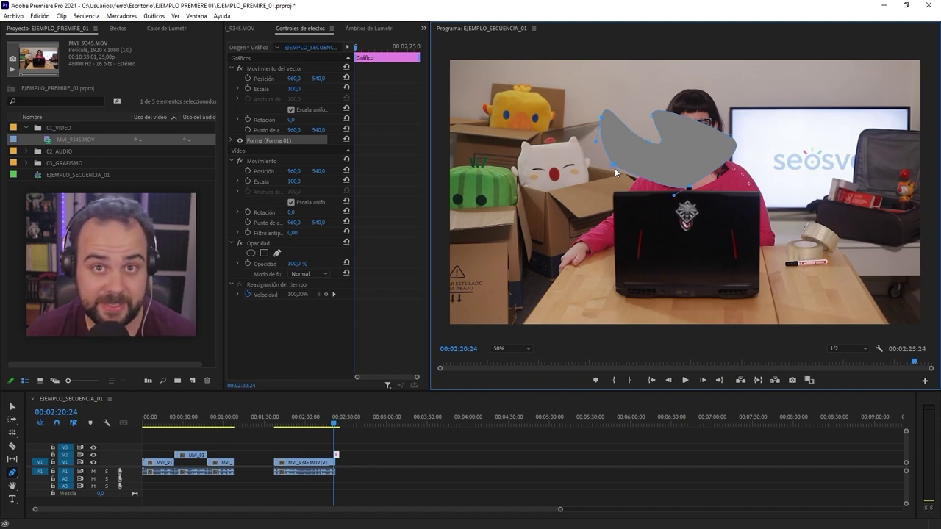
pyautogui.press('Delete')
# Show the Pen tool's Rectángulo and Elipse variants and try the Hand tool on the Program monitor image
pyautogui.click(13, 473)
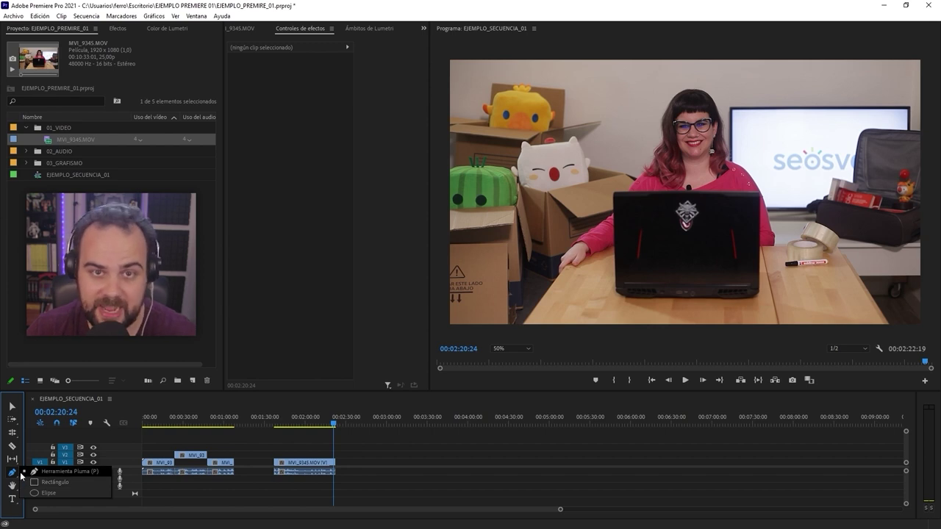
pyautogui.click(14, 486)
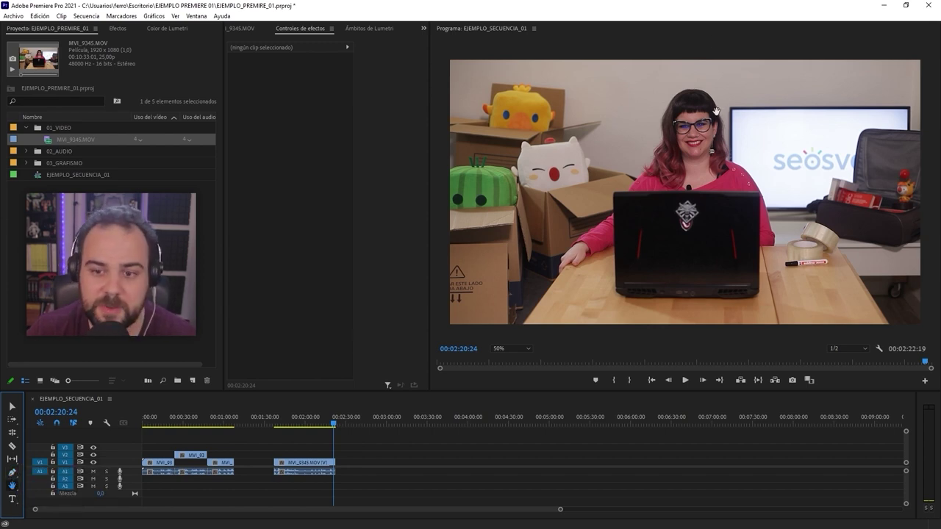
pyautogui.click(570, 188)
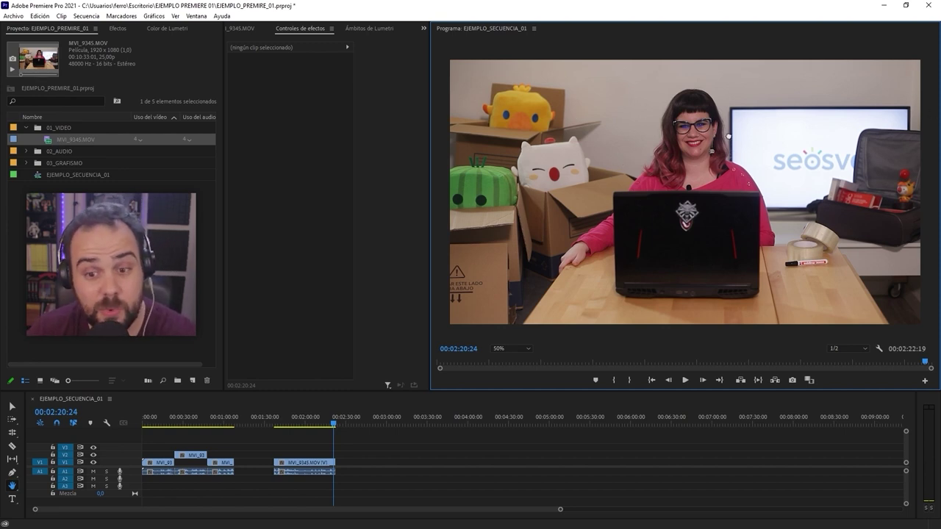
# Use the Zoom tool to inspect the timeline around 00:01:08, restore the wide view, and show the Type tool's variants
pyautogui.press('z')
pyautogui.moveTo(226, 459); pyautogui.dragTo(250, 455)
pyautogui.moveTo(423, 463); pyautogui.dragTo(434, 454)
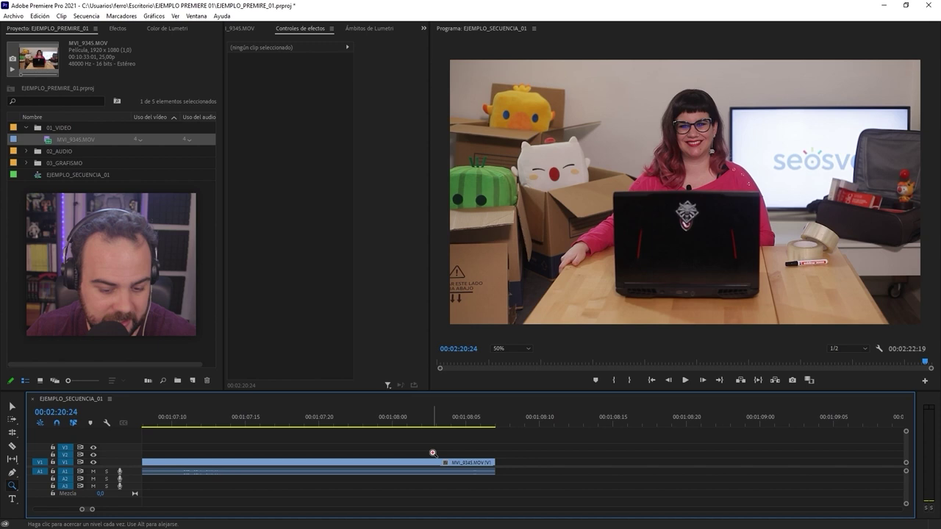
pyautogui.scroll(-3, 472, 473)
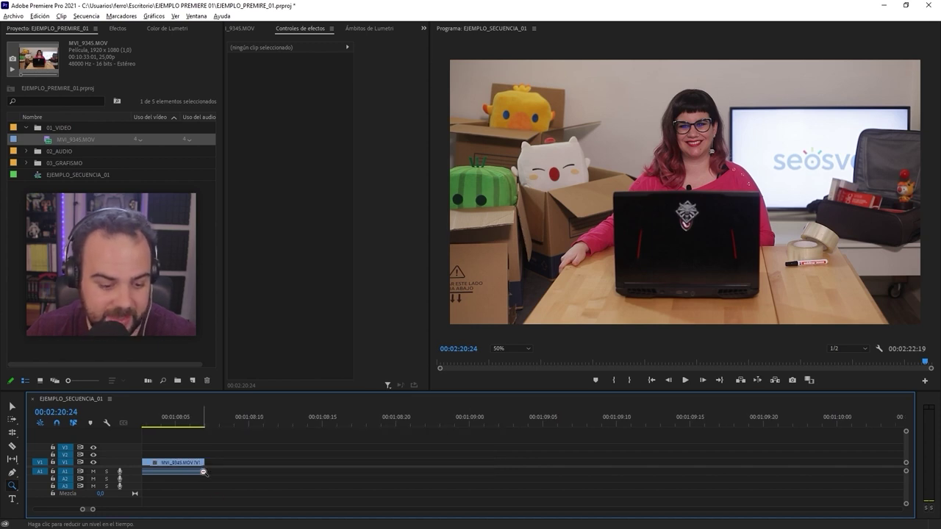
pyautogui.scroll(3, 243, 466)
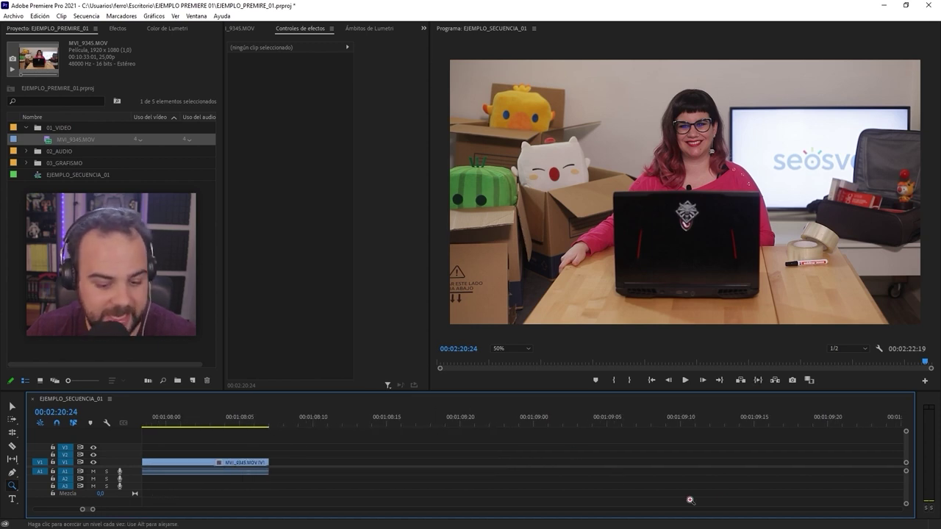
pyautogui.scroll(-1, 155, 502)
pyautogui.moveTo(83, 510); pyautogui.dragTo(151, 504)
pyautogui.moveTo(329, 487); pyautogui.dragTo(363, 509)
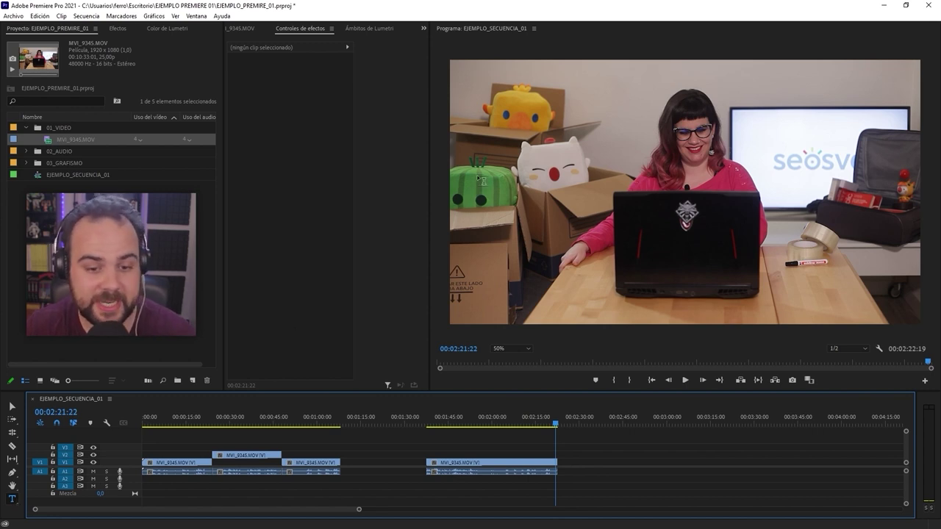
pyautogui.click(13, 500)
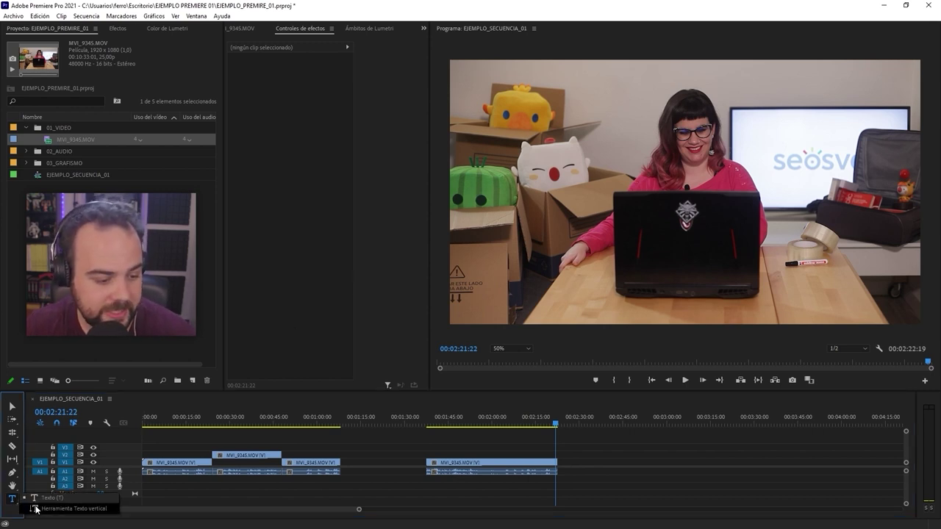
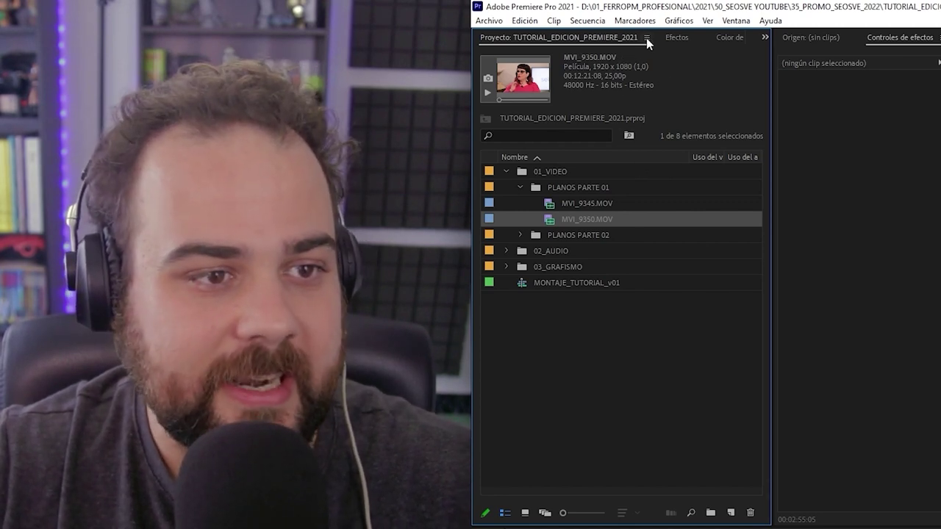
# Hide the preview area of the Project panel in the TUTORIAL_EDICION_PREMIERE_2021 project
pyautogui.click(647, 38)
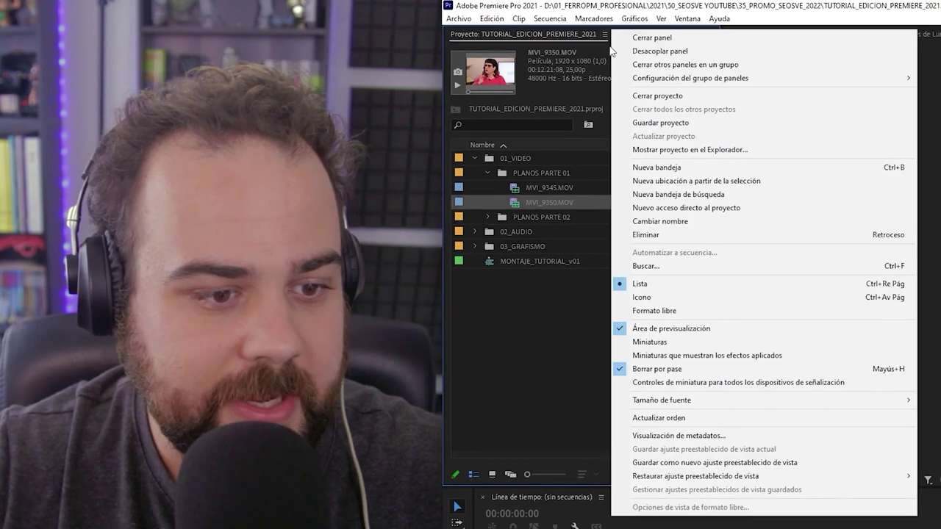
pyautogui.click(682, 332)
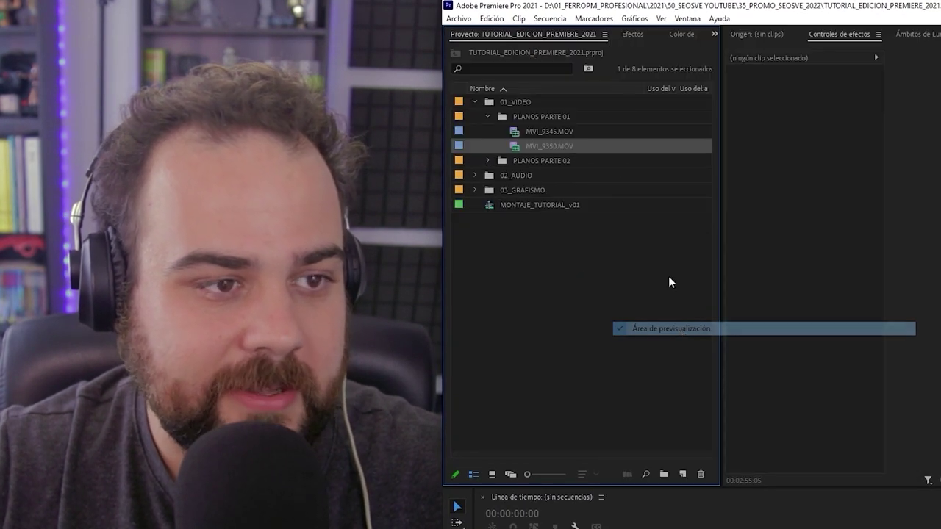
# Restore the Project panel's preview area, and open the 01_VIDEO and PLANOS PARTE 01 bins in icon view
pyautogui.click(604, 35)
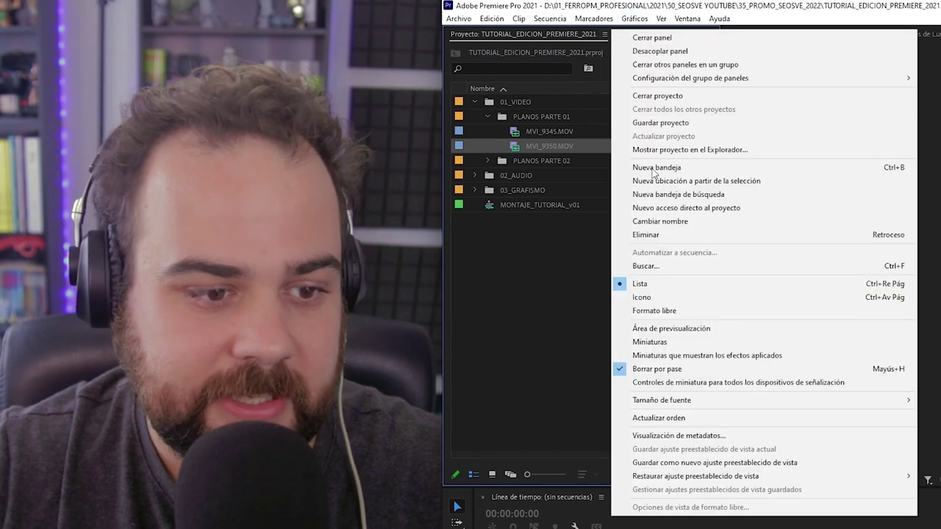
pyautogui.click(675, 332)
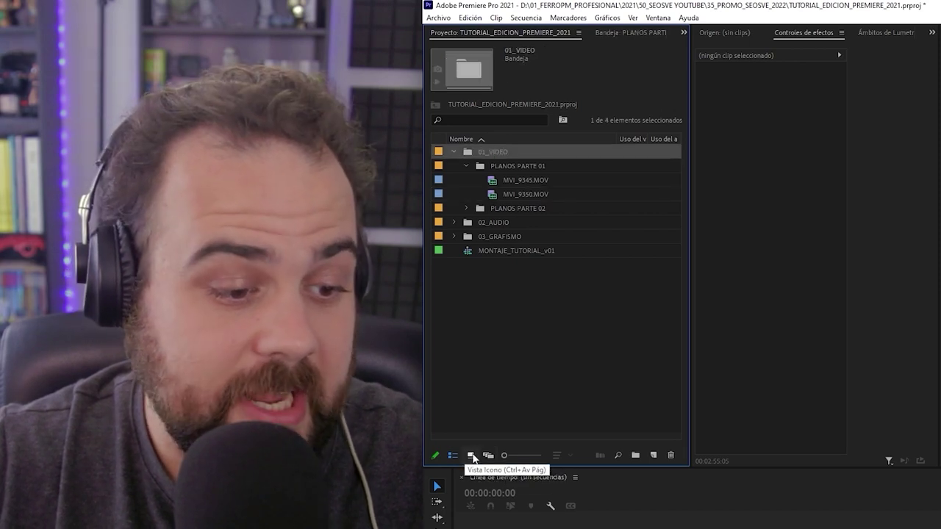
pyautogui.click(470, 456)
pyautogui.doubleClick(484, 151)
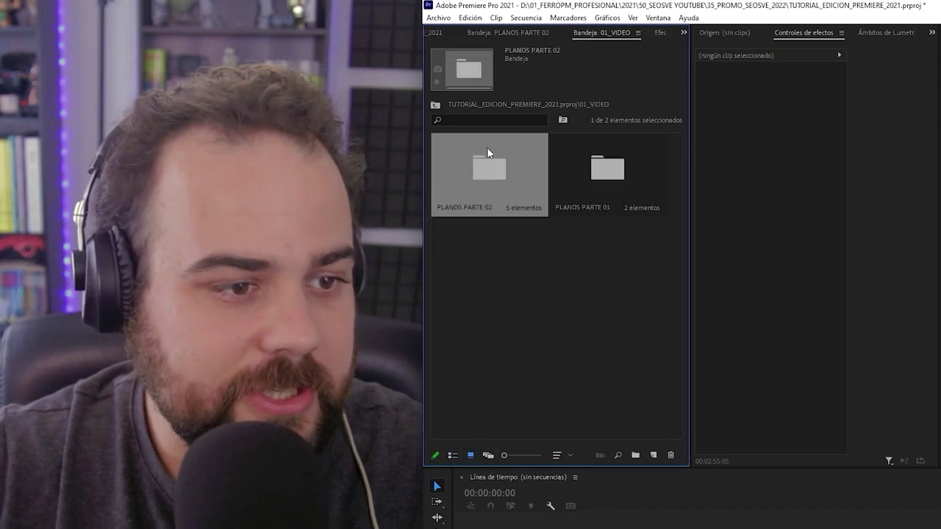
pyautogui.doubleClick(595, 179)
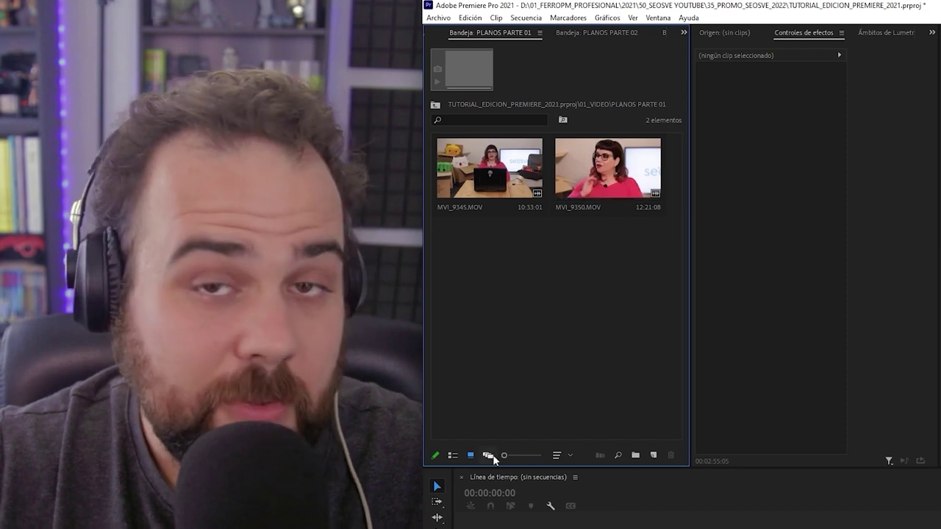
# Switch the PLANOS PARTE 01 bin to freeform view and rearrange its clip thumbnails
pyautogui.click(489, 456)
pyautogui.moveTo(500, 272); pyautogui.dragTo(570, 333)
pyautogui.moveTo(494, 190); pyautogui.dragTo(598, 216)
# Return to the project list, expand 01_VIDEO, and check the previews of MVI_9345.MOV and MVI_9350.MOV
pyautogui.hotkey('shift', '1')
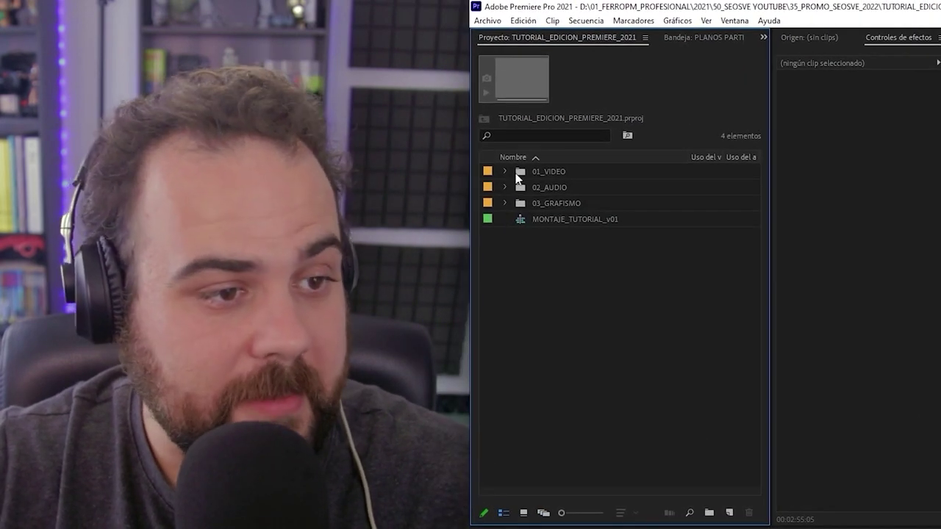
pyautogui.click(505, 171)
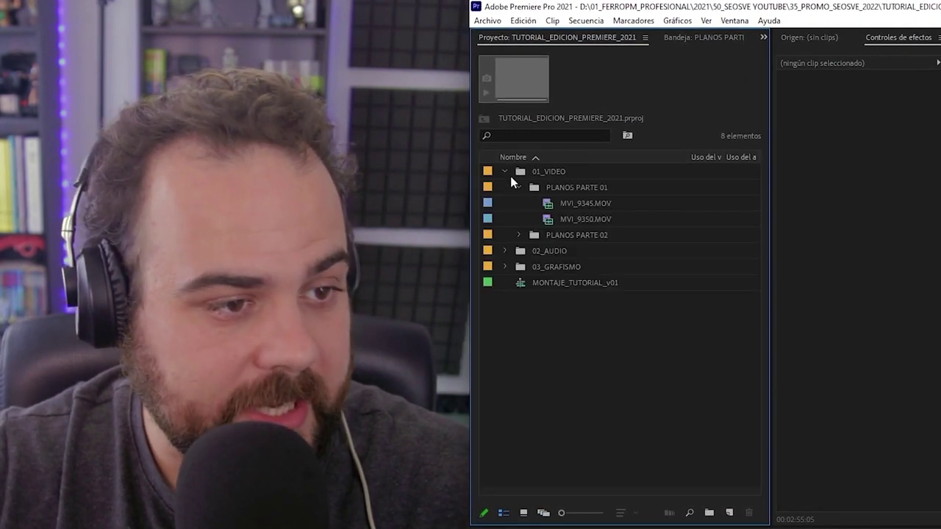
pyautogui.click(589, 204)
pyautogui.click(593, 218)
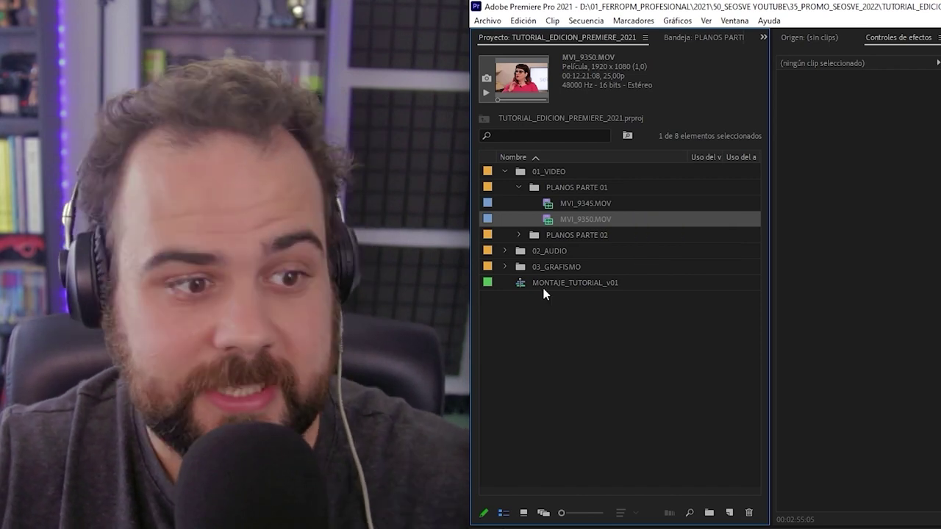
pyautogui.click(550, 204)
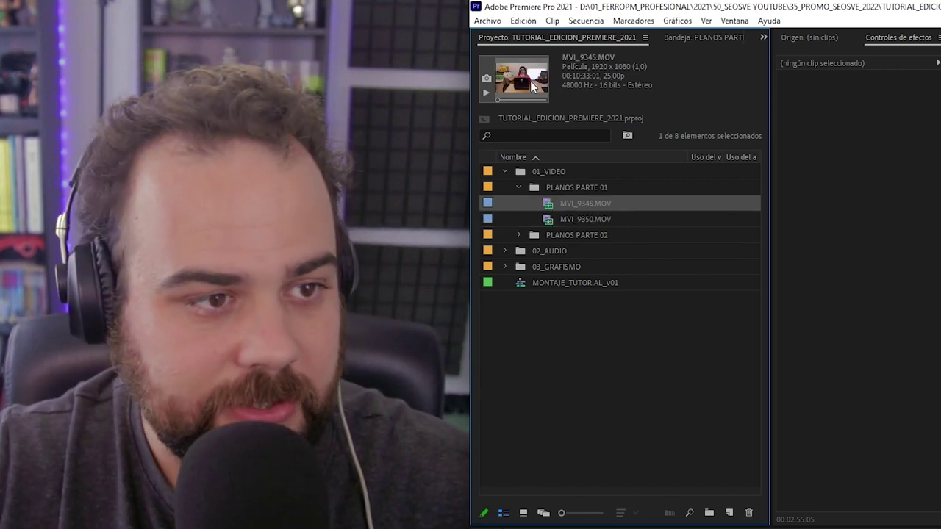
pyautogui.click(547, 220)
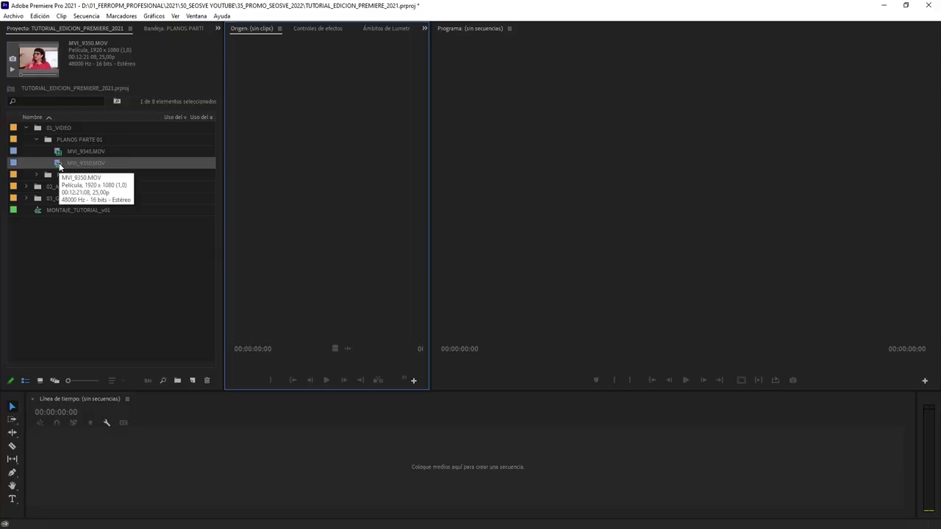
# Load MVI_9350.MOV in the Source monitor, widen the panel, and scrub to about 00:01:19:00 and back to the start
pyautogui.doubleClick(59, 164)
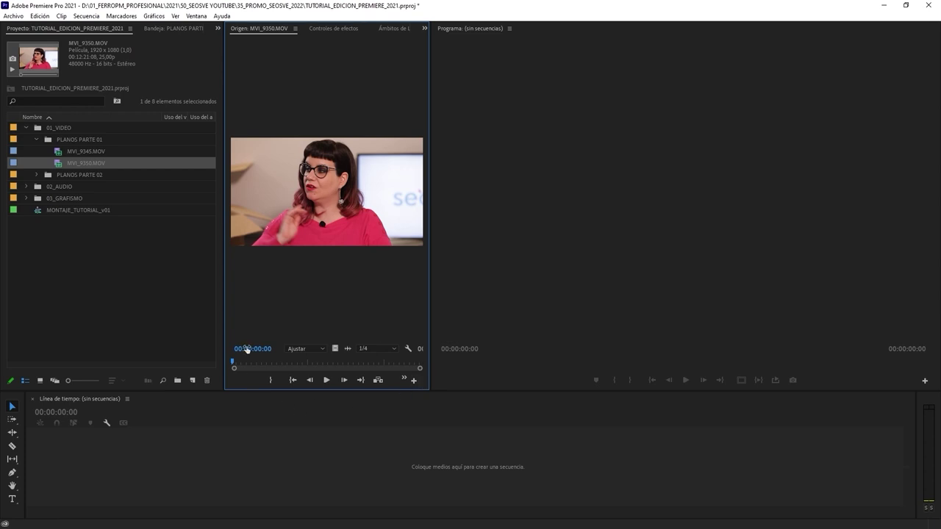
pyautogui.moveTo(431, 275); pyautogui.dragTo(494, 281)
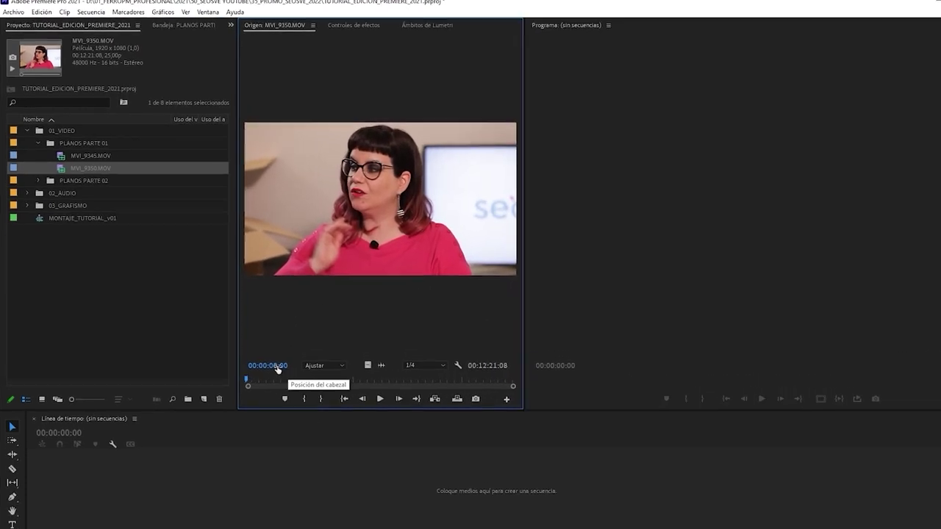
pyautogui.moveTo(239, 362); pyautogui.dragTo(252, 368)
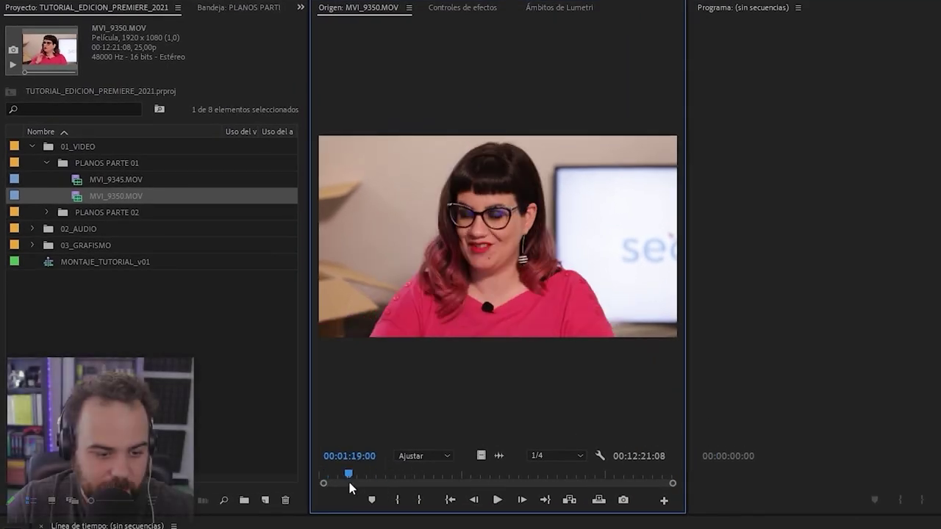
pyautogui.moveTo(349, 483); pyautogui.dragTo(314, 477)
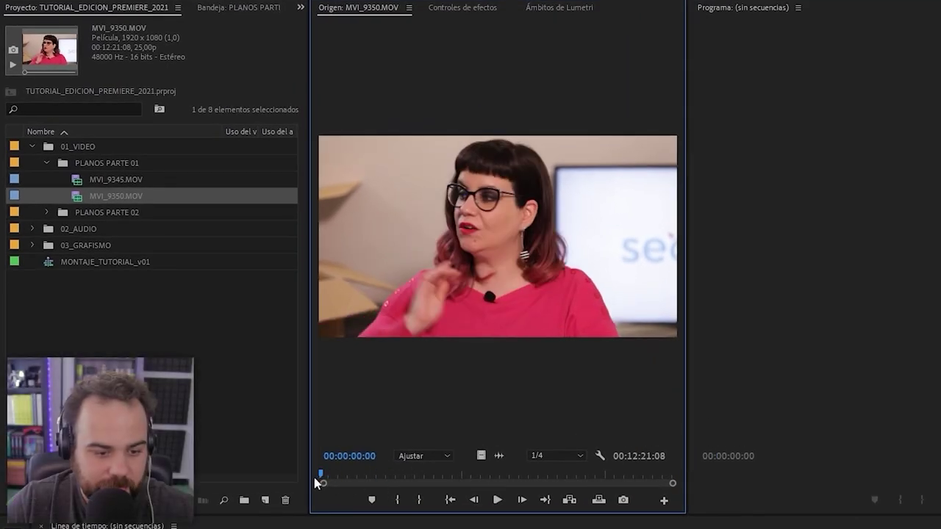
# Try the 100% and 25% zoom levels in the Source monitor, narrow the panel, and set the zoom back to Ajustar
pyautogui.click(448, 457)
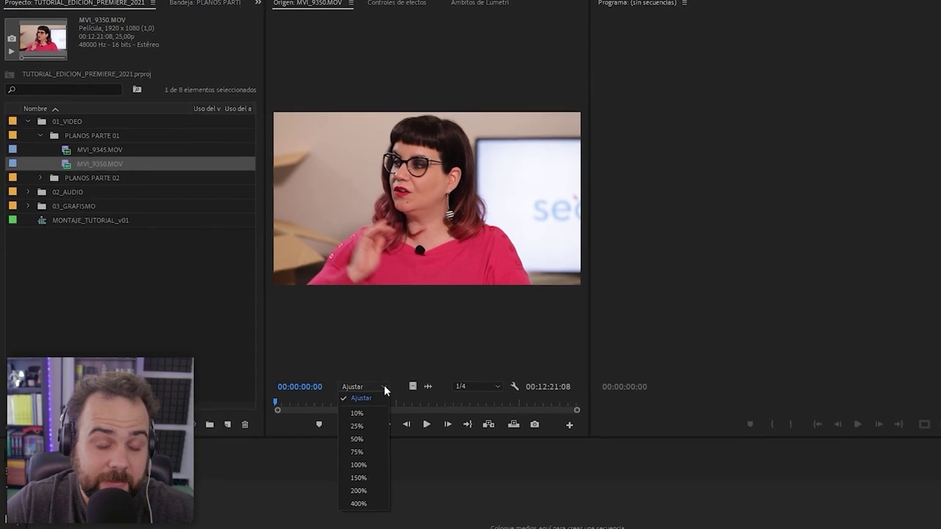
pyautogui.click(366, 465)
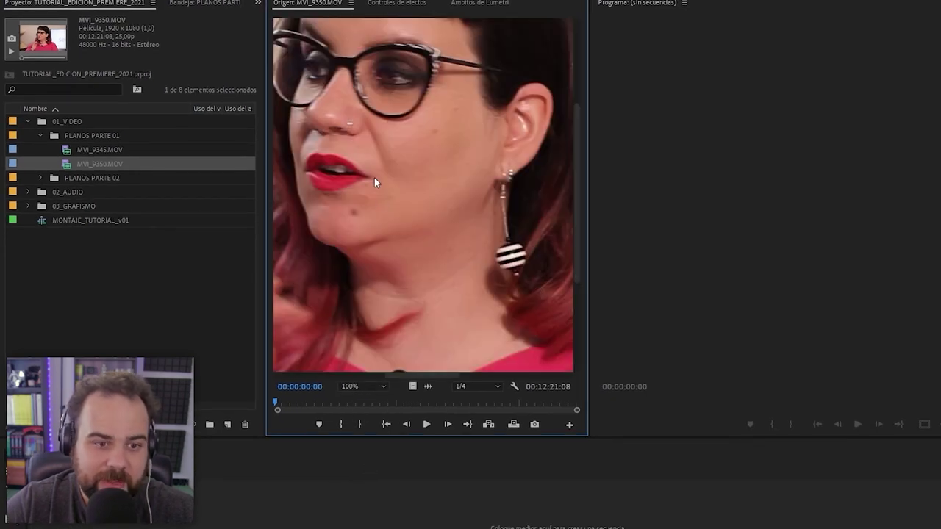
pyautogui.click(380, 388)
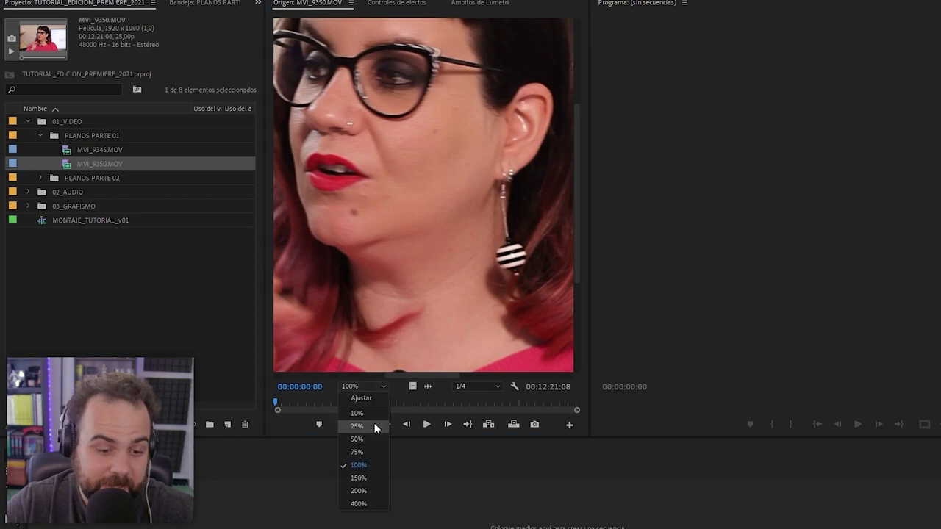
pyautogui.click(375, 429)
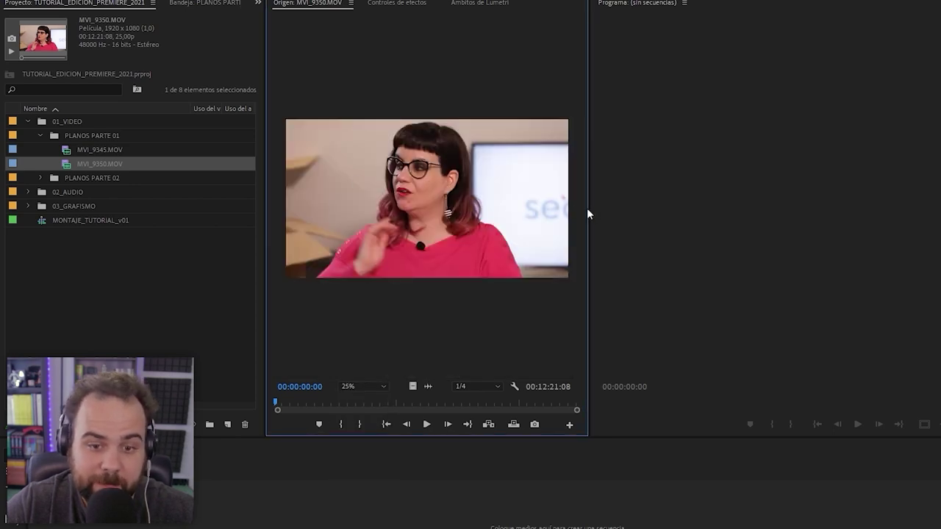
pyautogui.moveTo(587, 208); pyautogui.dragTo(514, 213)
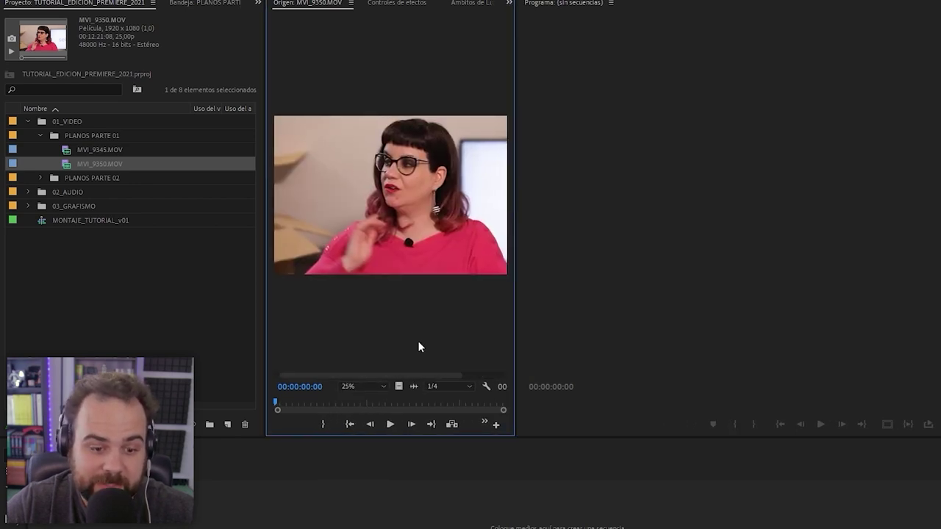
pyautogui.click(382, 387)
pyautogui.click(367, 398)
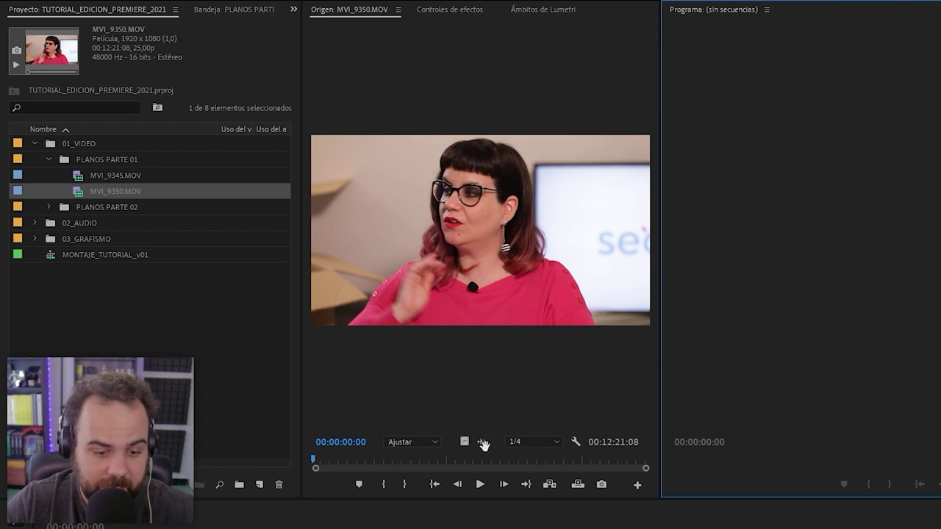
# Examine the Source monitor's video-only control, playback resolution choices, and Ajustes options
pyautogui.click(464, 441)
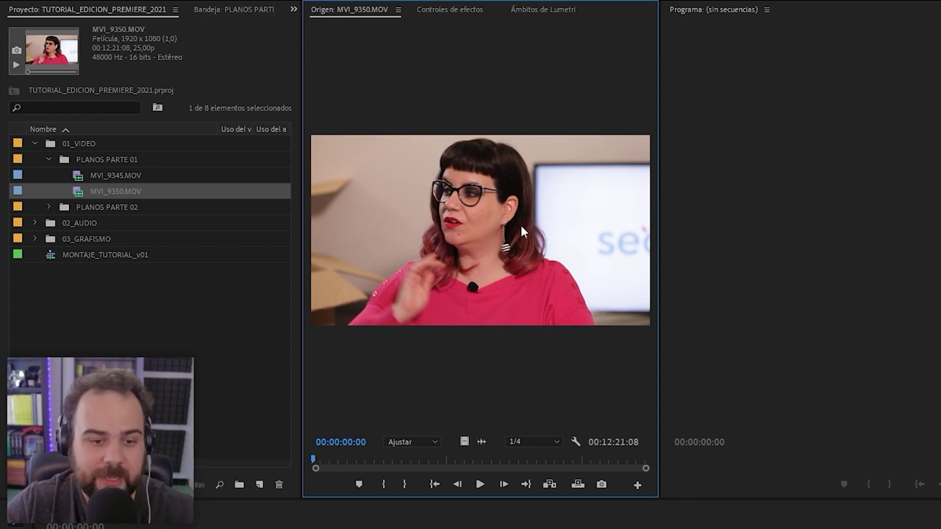
pyautogui.click(557, 442)
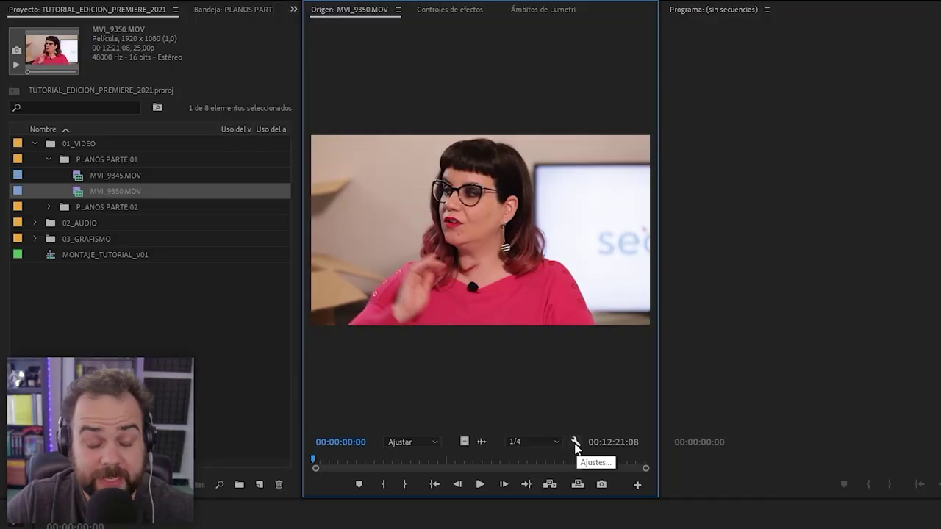
pyautogui.click(574, 442)
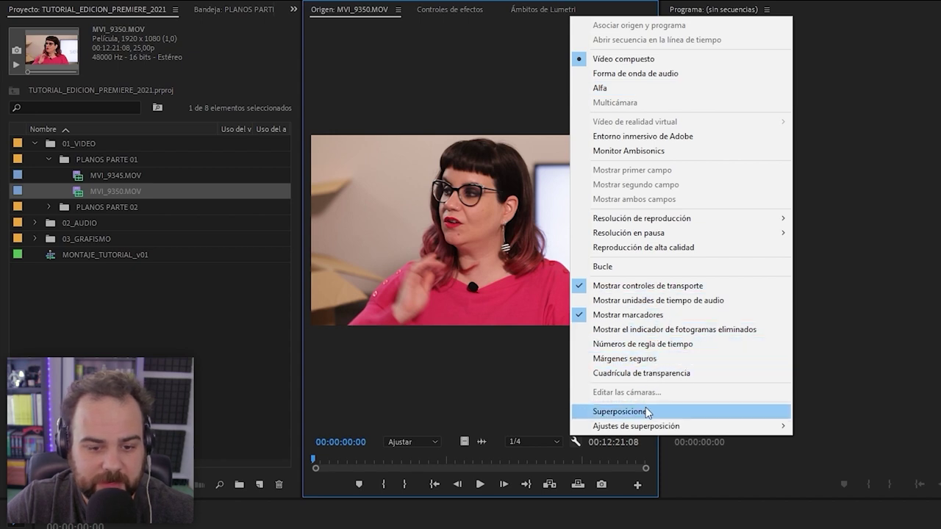
pyautogui.click(491, 381)
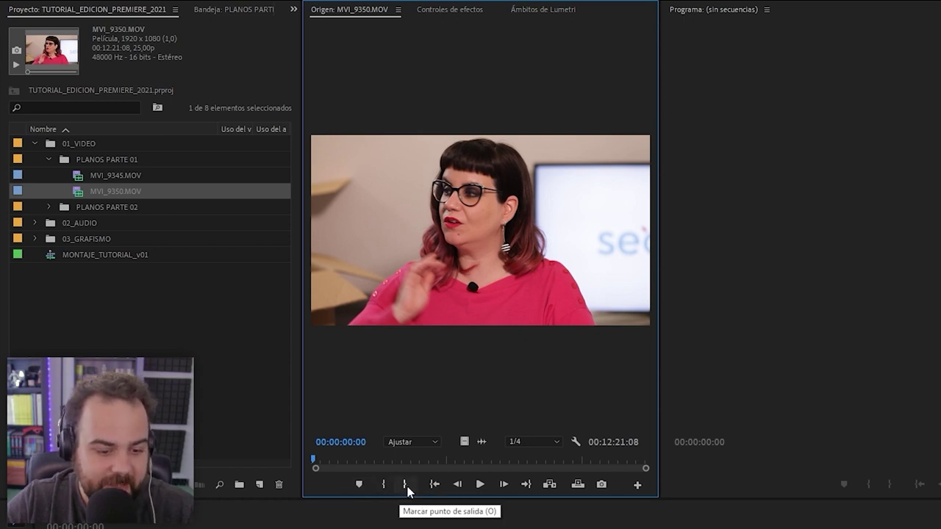
# Mark an in point at 00:02:35:07 and an out point at 00:03:29:13 on MVI_9350.MOV in the Source monitor
pyautogui.click(381, 459)
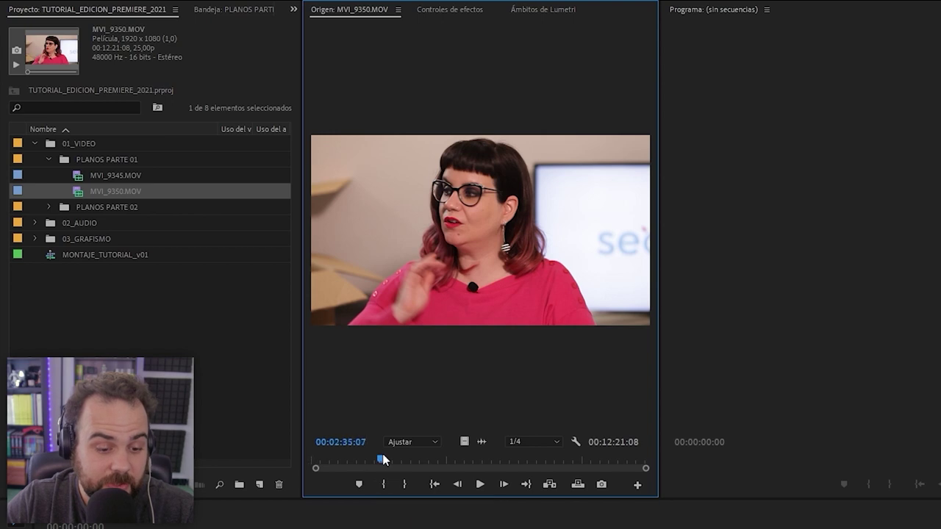
pyautogui.click(390, 486)
pyautogui.click(408, 458)
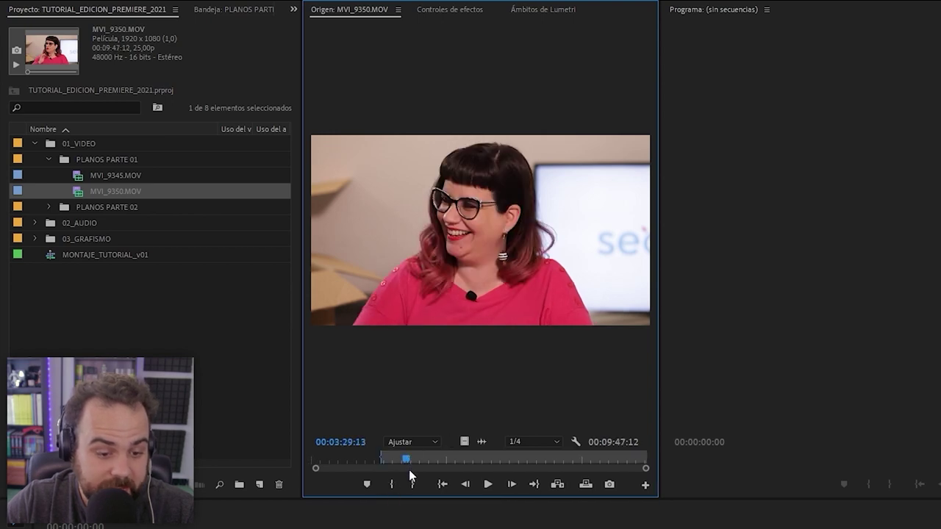
pyautogui.click(413, 485)
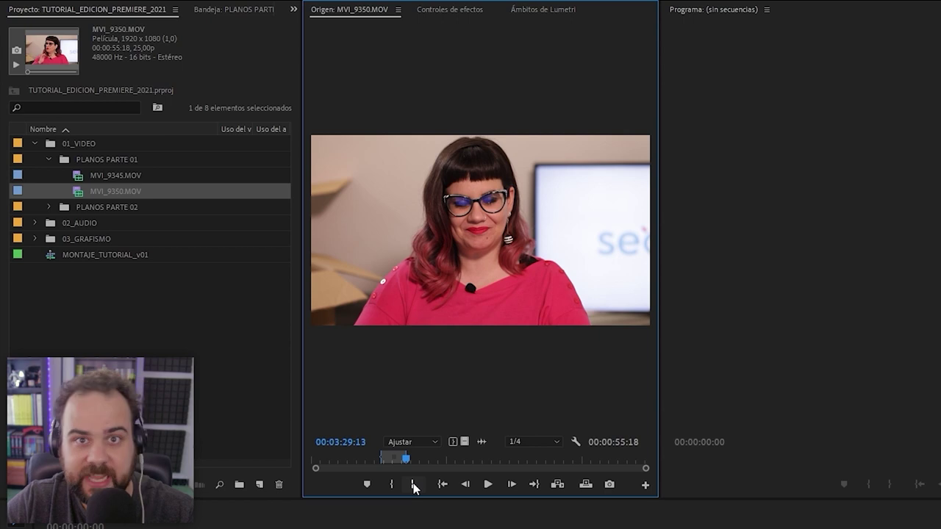
# Scrub back to 00:02:55:20, clear the clip's in and out points, and return the playhead to the start
pyautogui.moveTo(405, 458)
pyautogui.mouseDown()
pyautogui.moveTo(340, 460)
pyautogui.moveTo(511, 459)
pyautogui.moveTo(391, 460)
pyautogui.mouseUp()
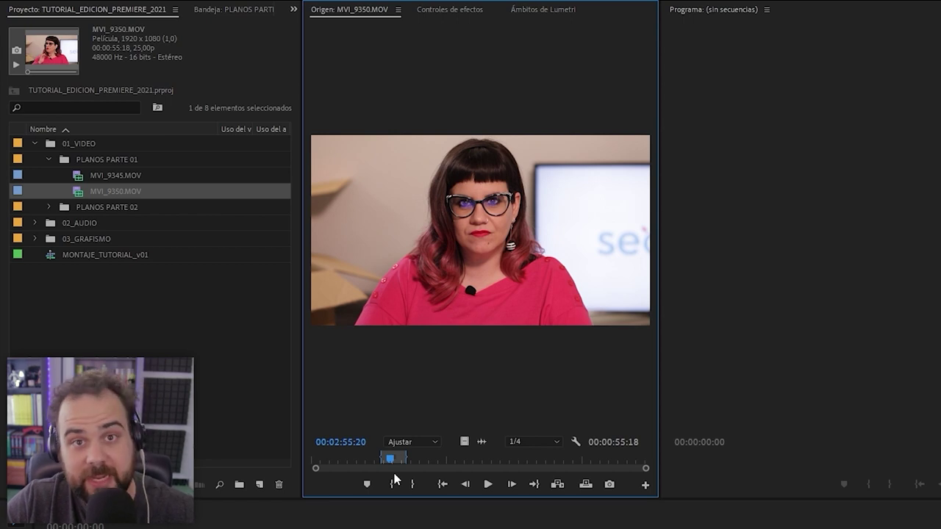
pyautogui.hotkey('ctrl', 'shift', 'x')
pyautogui.click(443, 485)
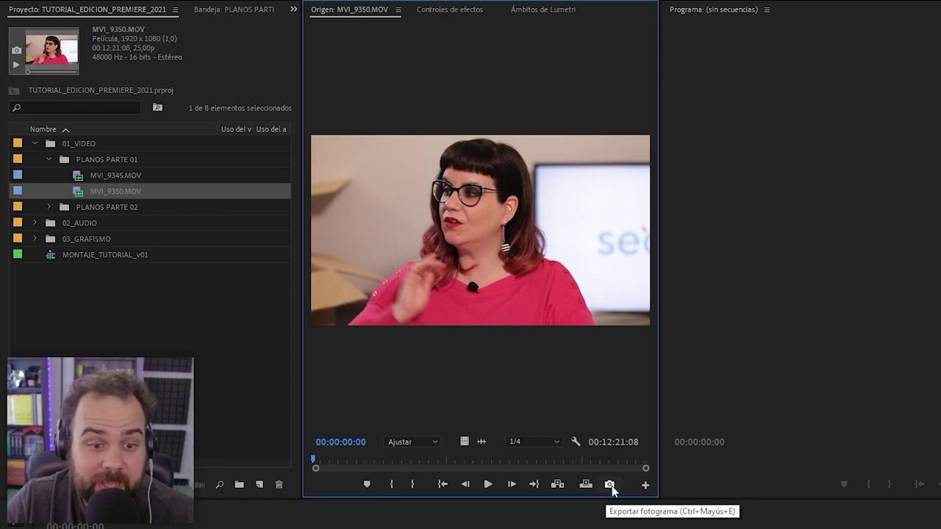
# Examine the image formats offered by Exportar fotograma for the first frame of MVI_9350.MOV, and leave the dialog
pyautogui.click(609, 484)
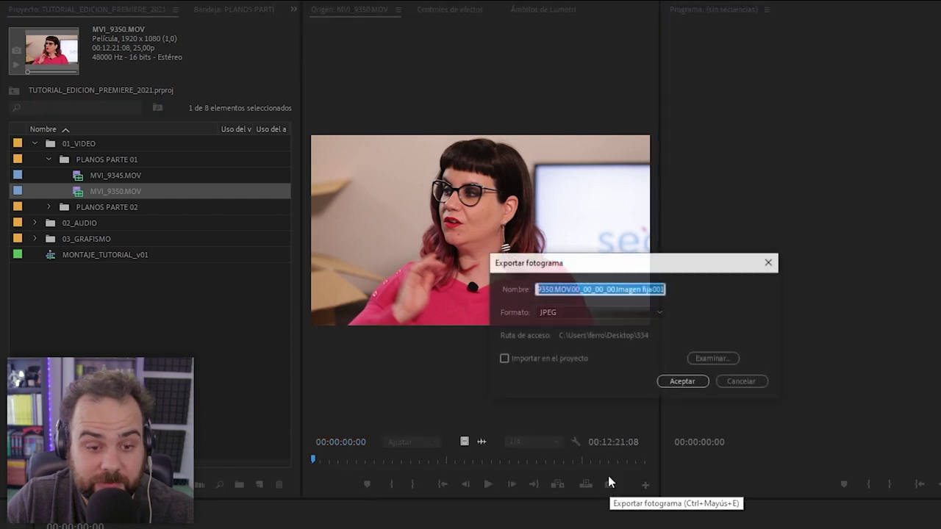
pyautogui.moveTo(641, 263); pyautogui.dragTo(523, 260)
pyautogui.click(542, 308)
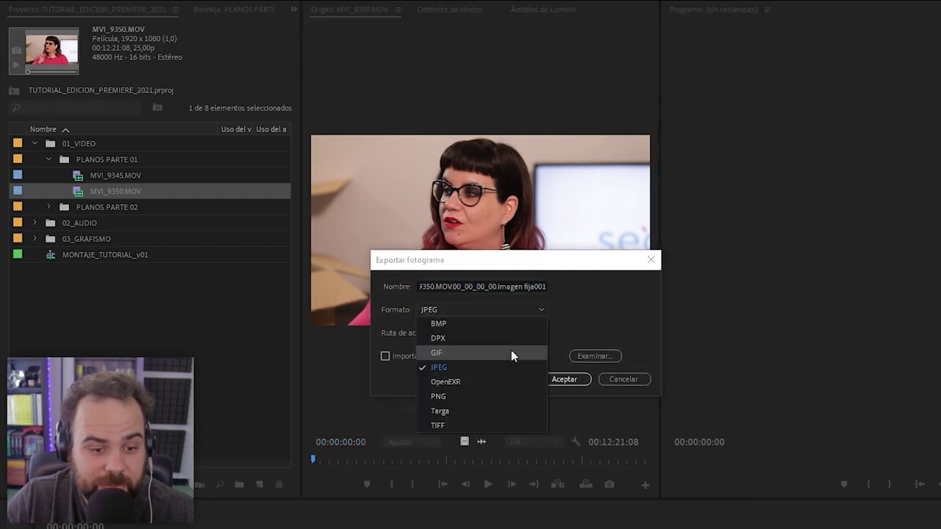
pyautogui.click(595, 303)
pyautogui.click(522, 284)
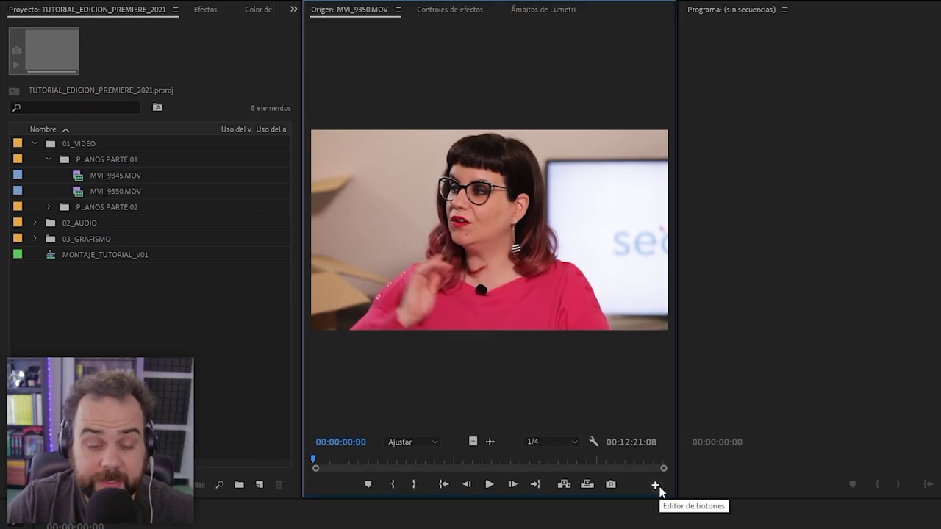
# Review the Source monitor's Editor de botones, accept its current arrangement, and reset the workspace to its saved layout
pyautogui.click(655, 485)
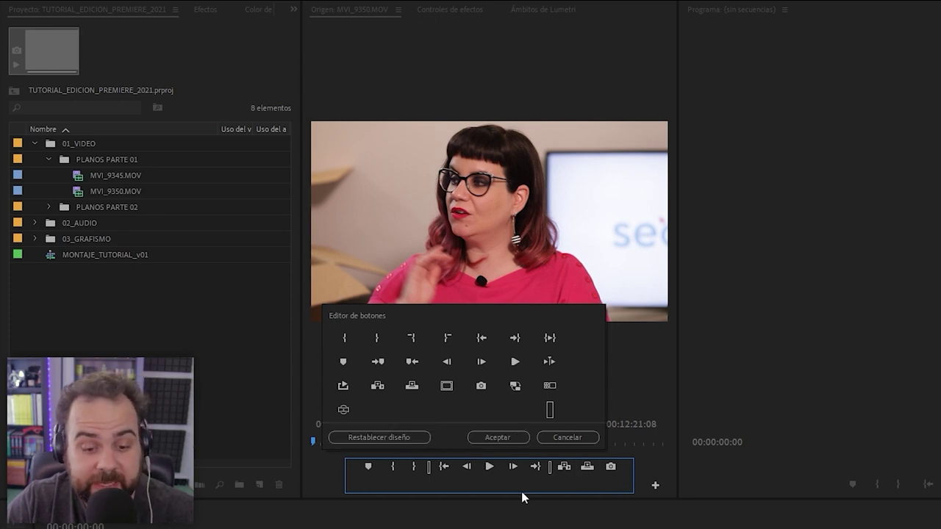
pyautogui.click(507, 436)
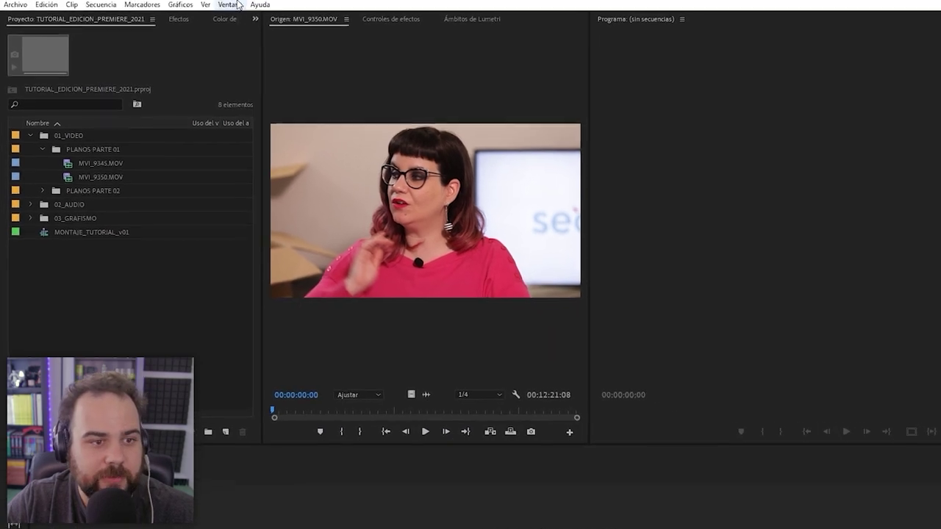
pyautogui.click(232, 5)
pyautogui.moveTo(220, 27)
pyautogui.click(434, 182)
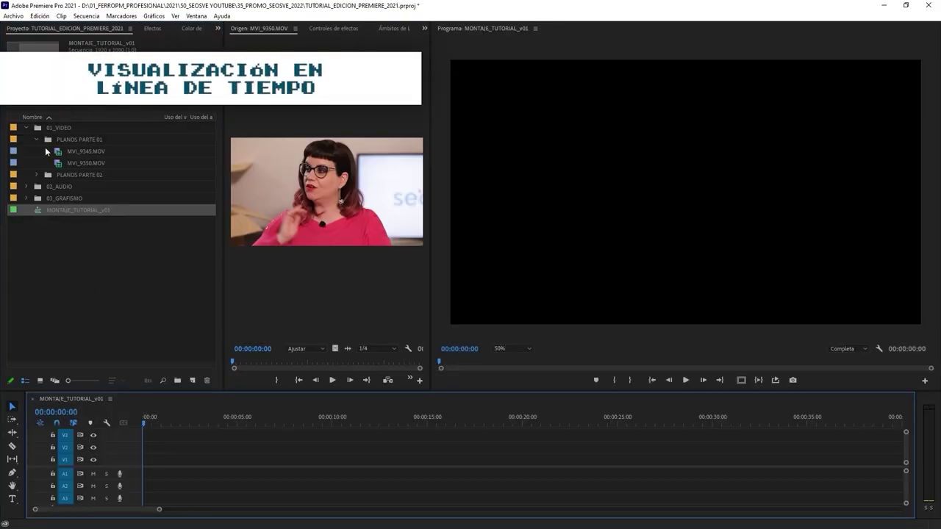
# Place MVI_9350.MOV at the start of tracks V1 and A1 in MONTAJE_TUTORIAL_v01, with the whole clip in view
pyautogui.moveTo(62, 164); pyautogui.dragTo(642, 509)
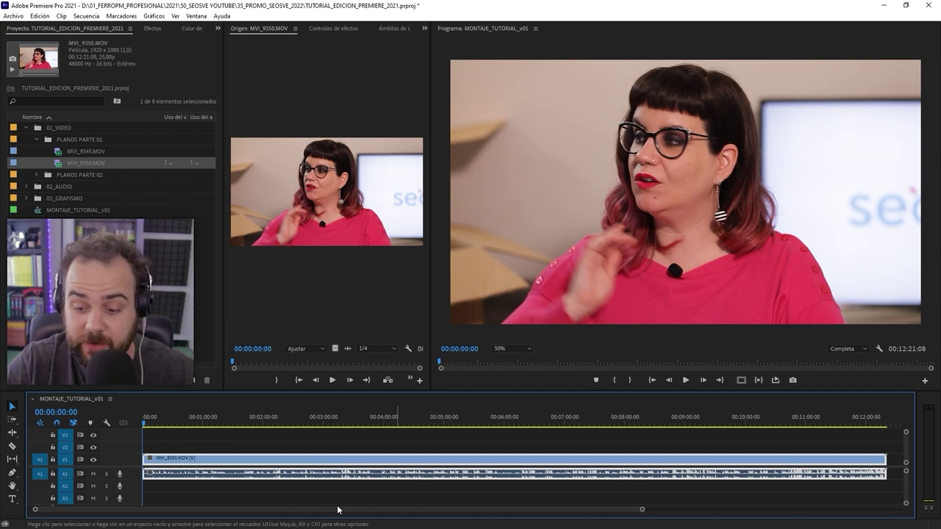
# Scrub MONTAJE_TUTORIAL_v01 to 00:02:13:03, play a few seconds from there, and return the playhead to the start
pyautogui.moveTo(147, 423); pyautogui.dragTo(275, 422)
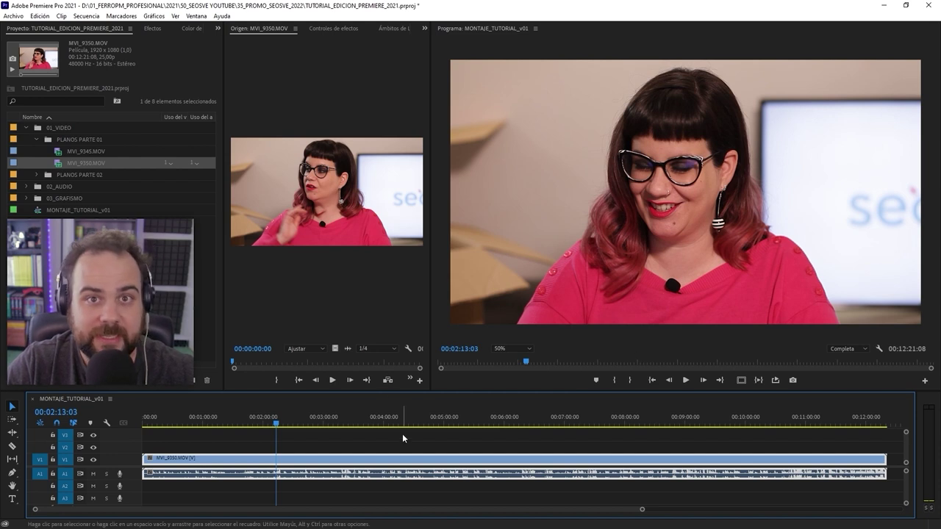
pyautogui.press('space')
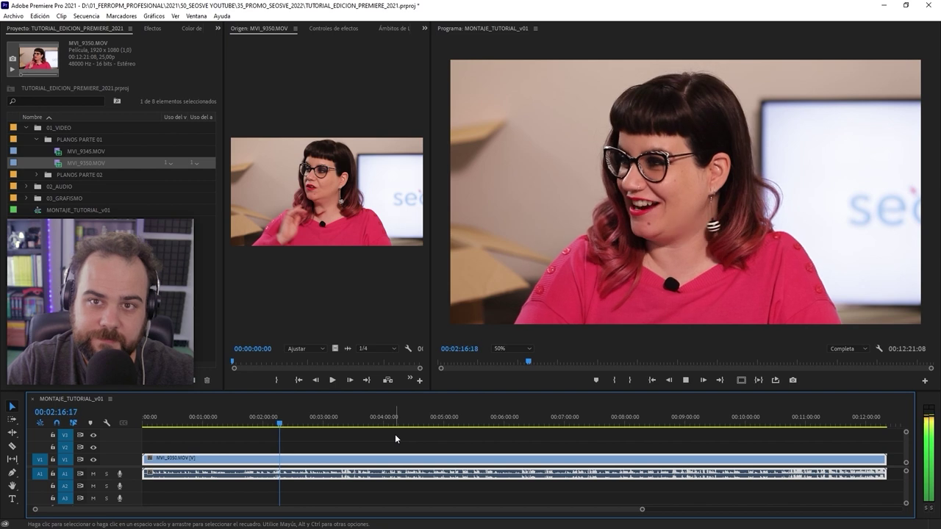
pyautogui.press('space')
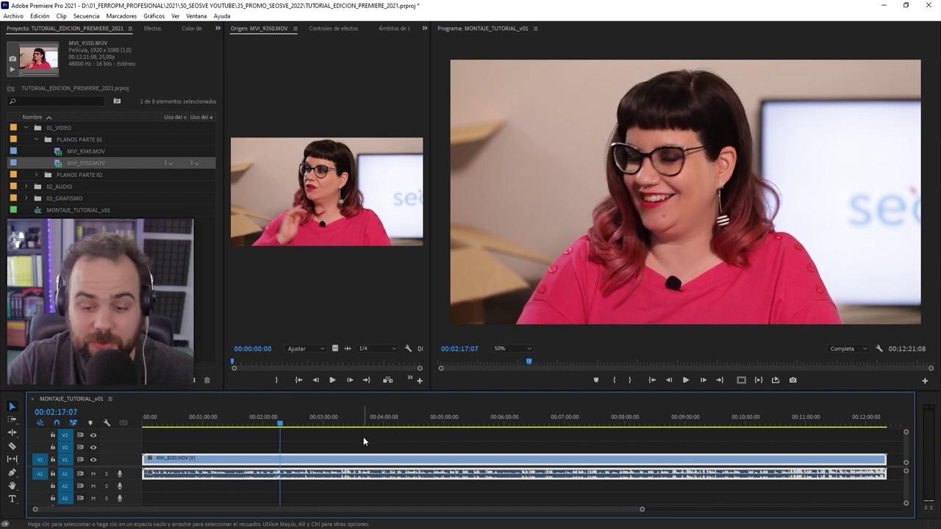
pyautogui.press('Home')
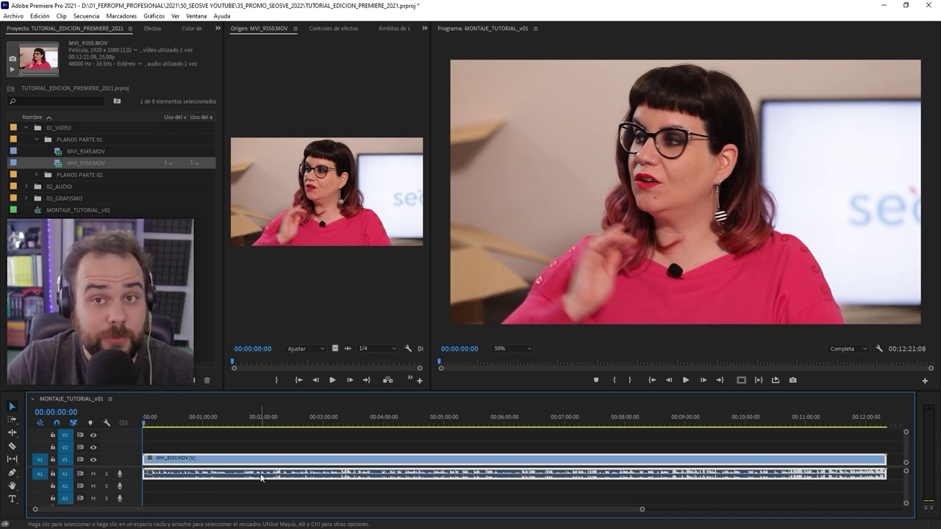
# Review the zoom levels offered by the Program monitor, from Ajustar to fixed percentages, and keep the view at 50%
pyautogui.click(479, 28)
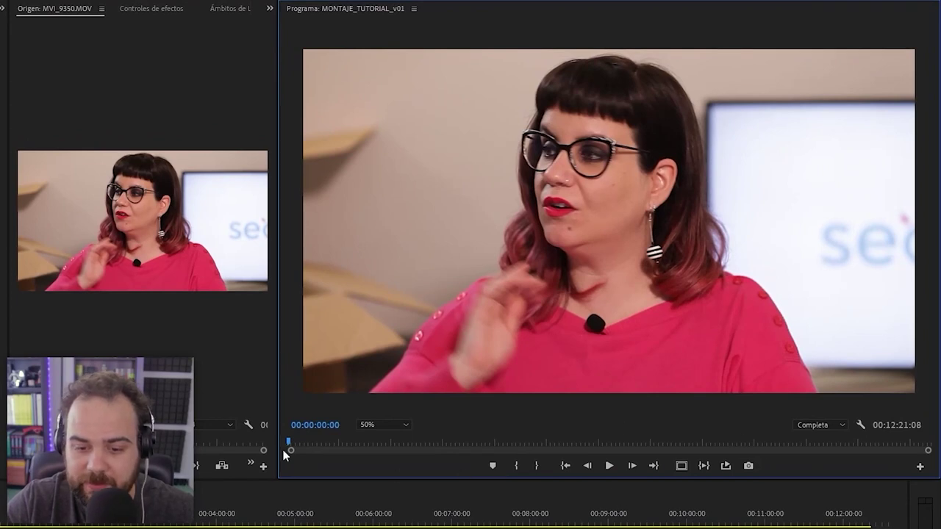
pyautogui.click(408, 425)
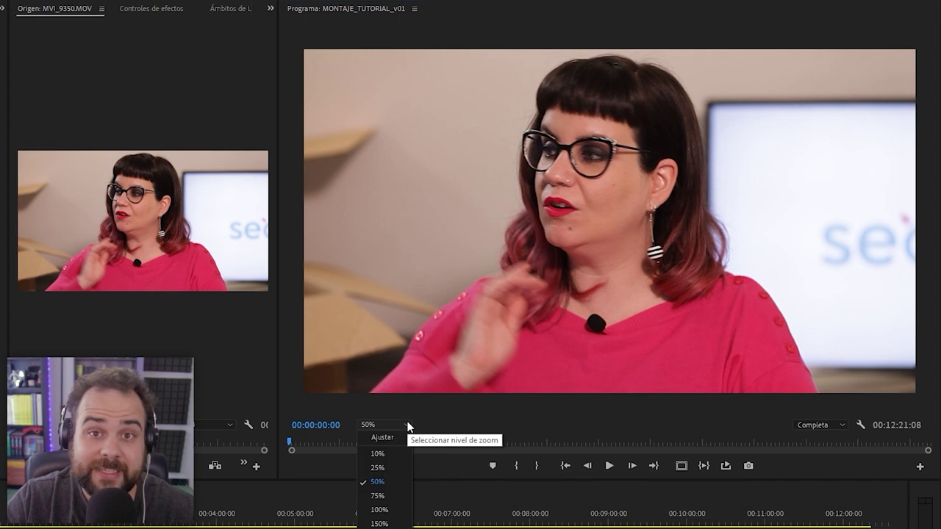
pyautogui.click(403, 483)
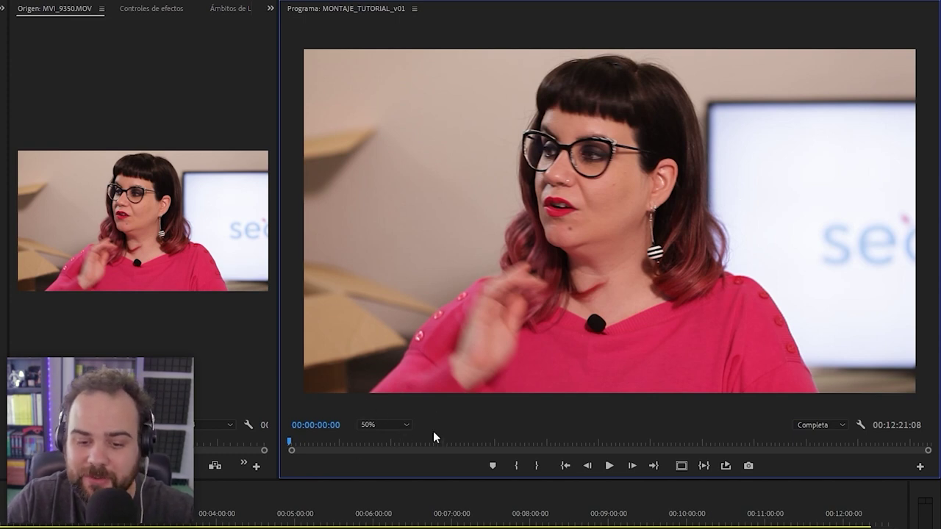
pyautogui.moveTo(280, 292)
pyautogui.mouseDown()
pyautogui.moveTo(302, 296)
pyautogui.moveTo(280, 296)
pyautogui.mouseUp()
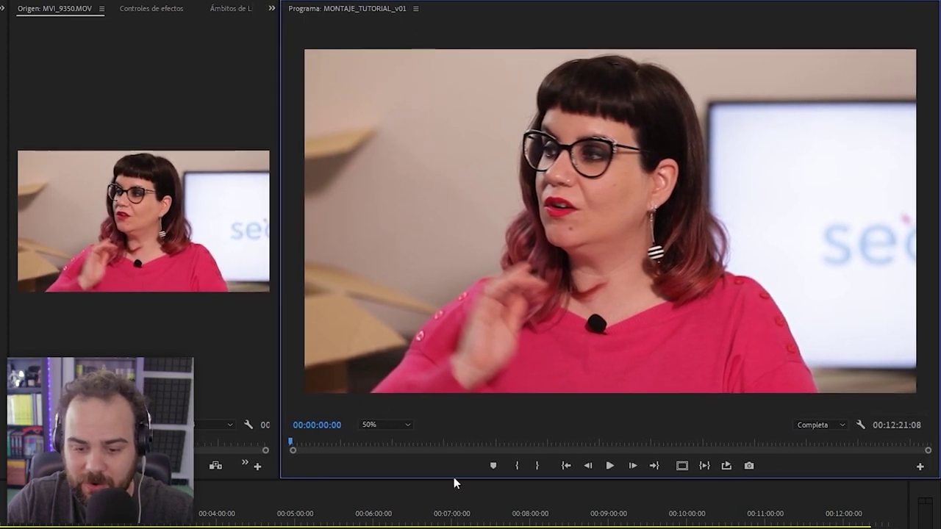
pyautogui.moveTo(452, 477); pyautogui.dragTo(422, 475)
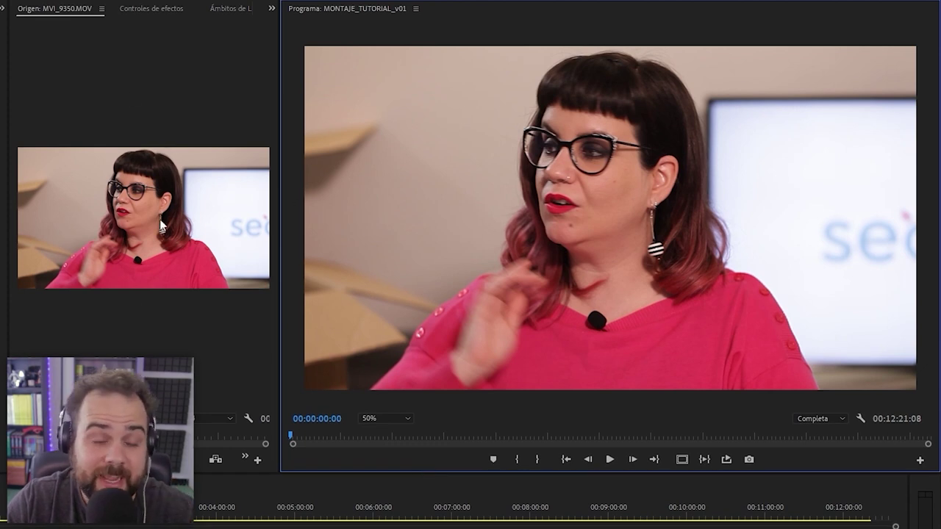
pyautogui.click(405, 419)
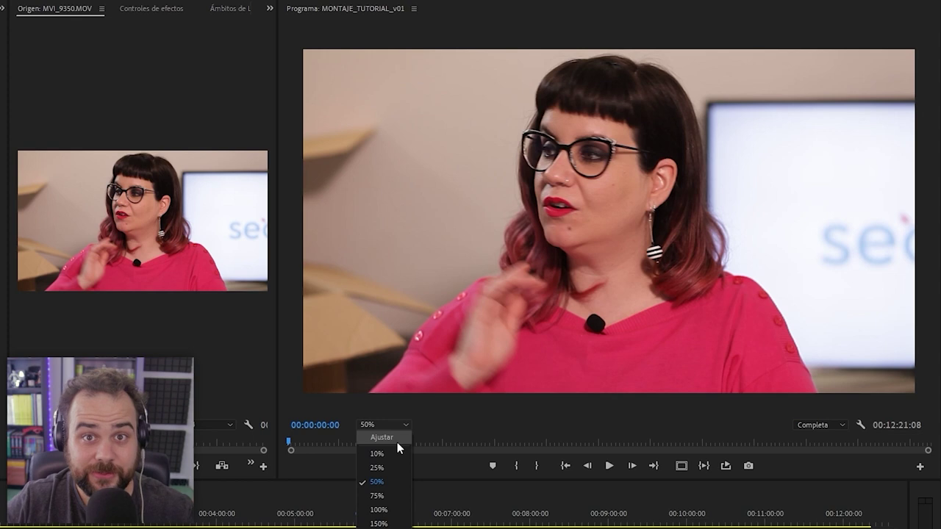
pyautogui.click(843, 423)
# Review the playback resolution options of the Program monitor, keeping it at Completa
pyautogui.click(843, 422)
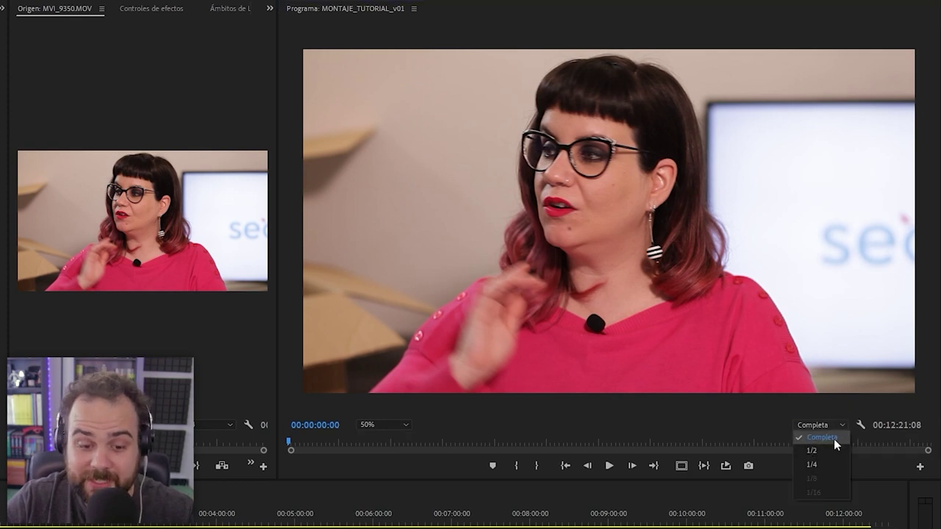
pyautogui.click(834, 439)
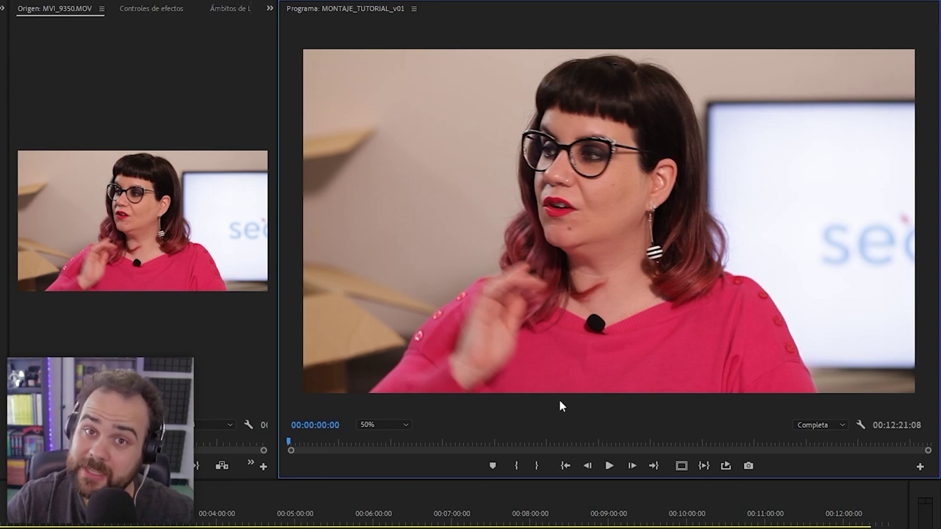
pyautogui.click(841, 425)
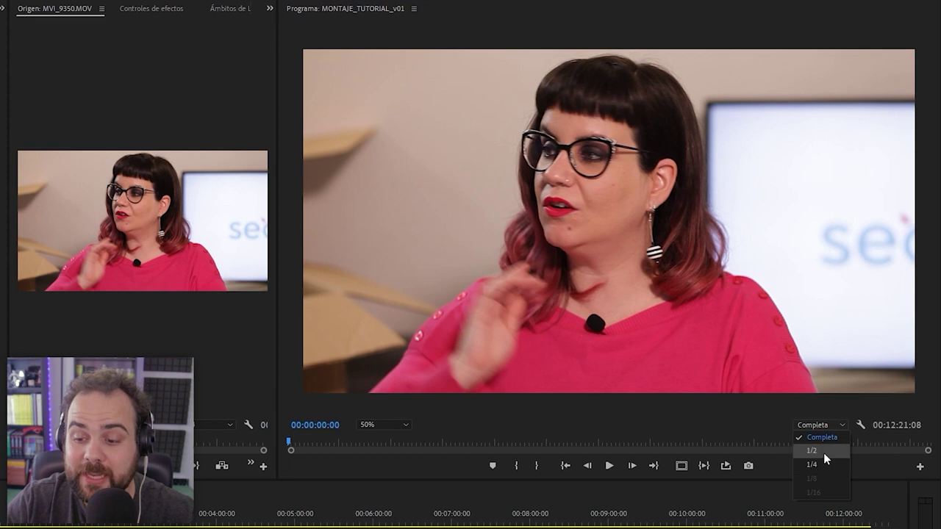
pyautogui.click(812, 465)
# Examine the Program monitor's settings options and its Editor de botones, leaving both without making changes
pyautogui.click(860, 425)
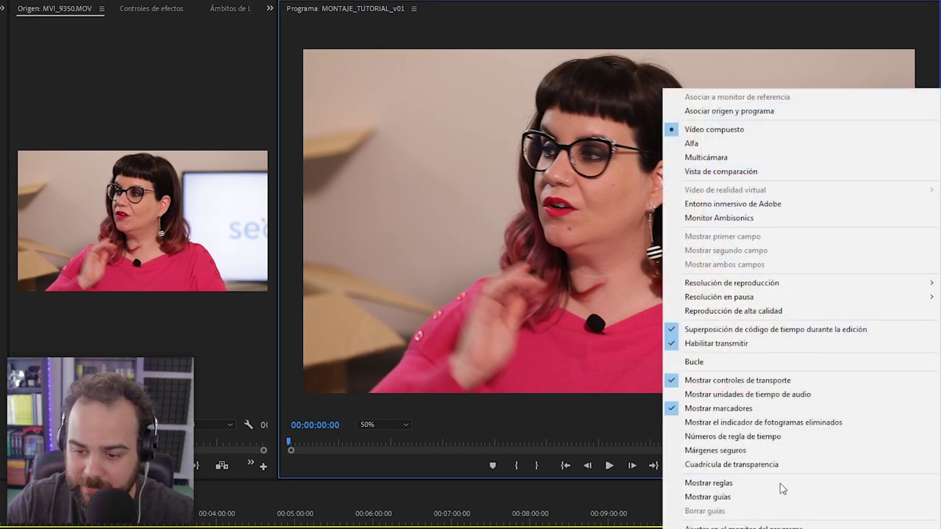
pyautogui.click(584, 396)
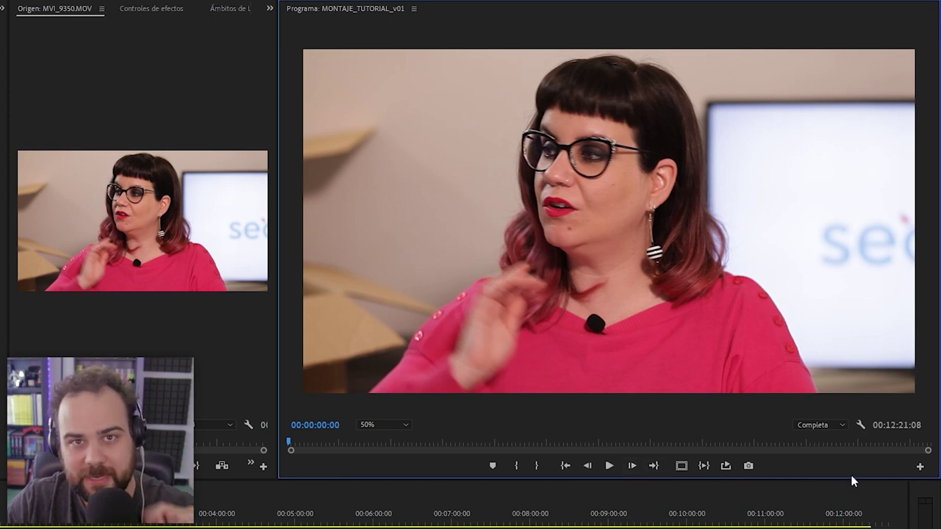
pyautogui.click(920, 468)
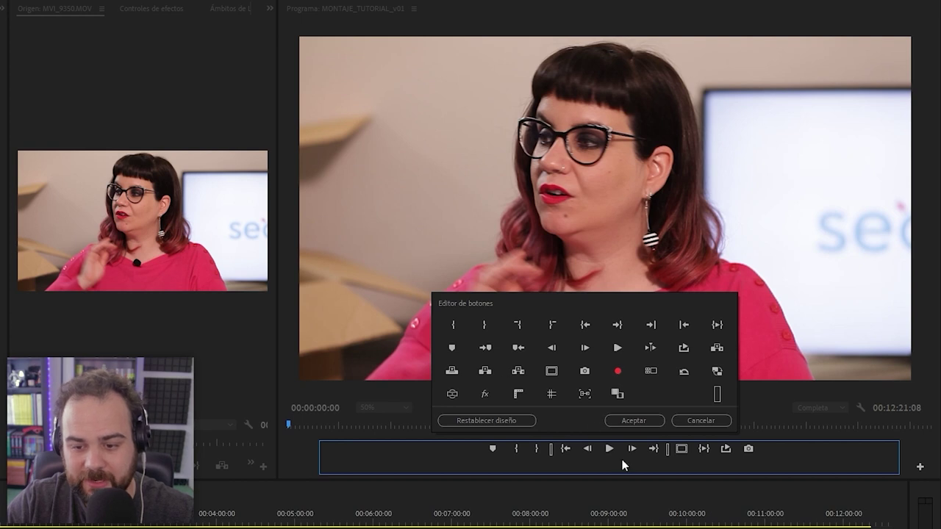
pyautogui.click(696, 417)
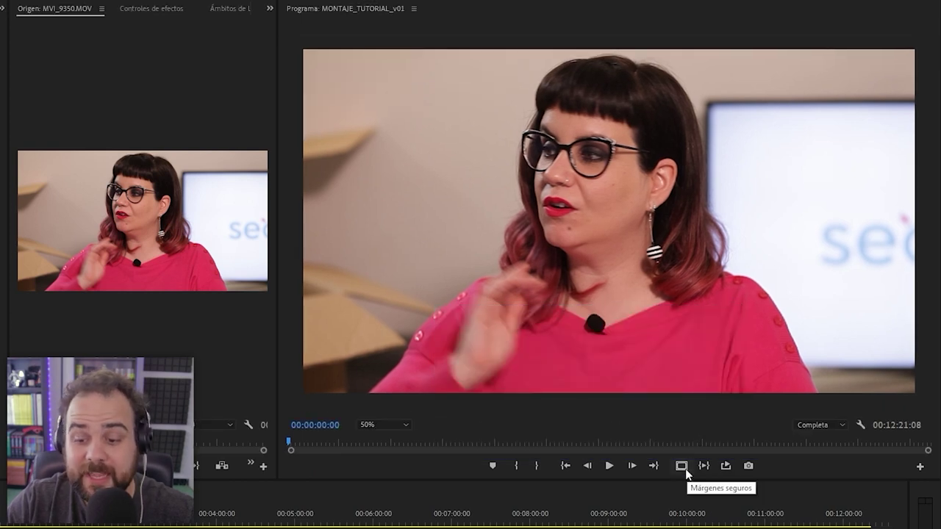
# Overlay the Márgenes seguros on the Program monitor and hide them again, and switch loop playback (Bucle) on and off
pyautogui.click(682, 466)
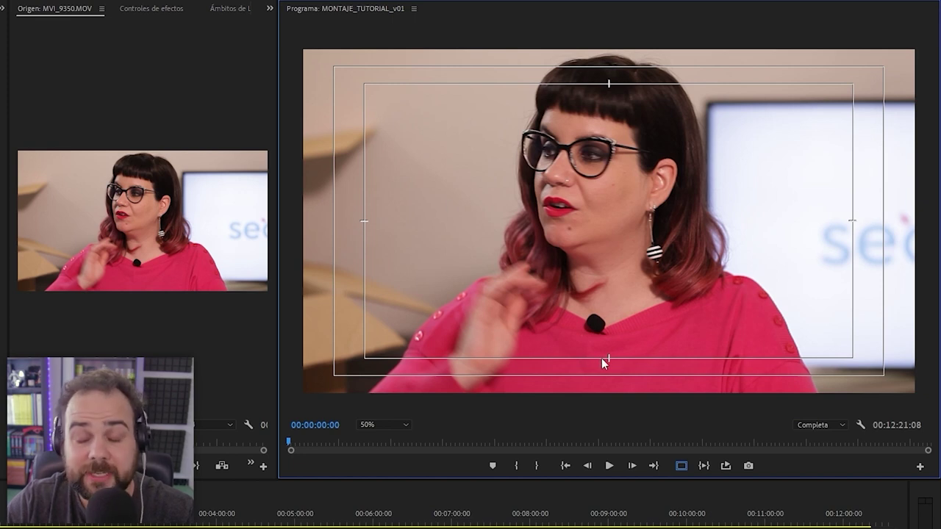
pyautogui.click(685, 468)
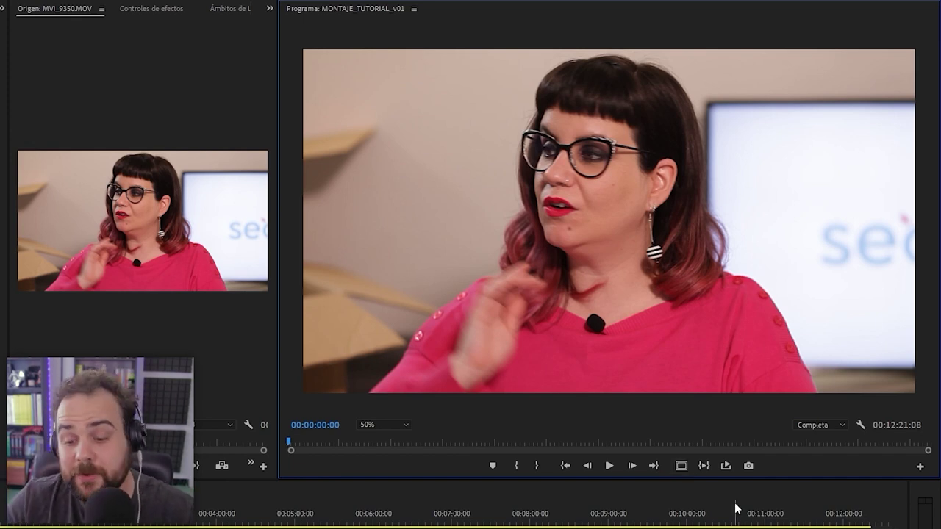
pyautogui.click(682, 469)
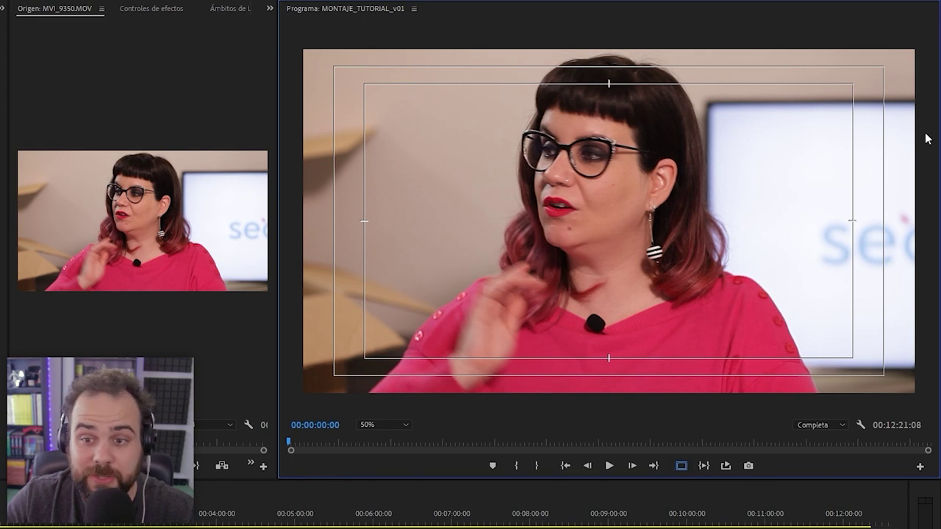
pyautogui.click(682, 465)
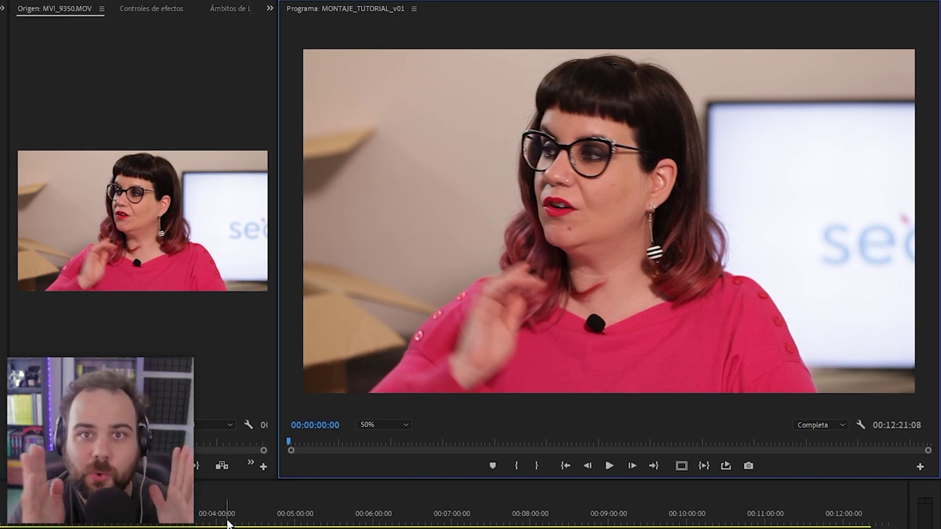
pyautogui.click(726, 467)
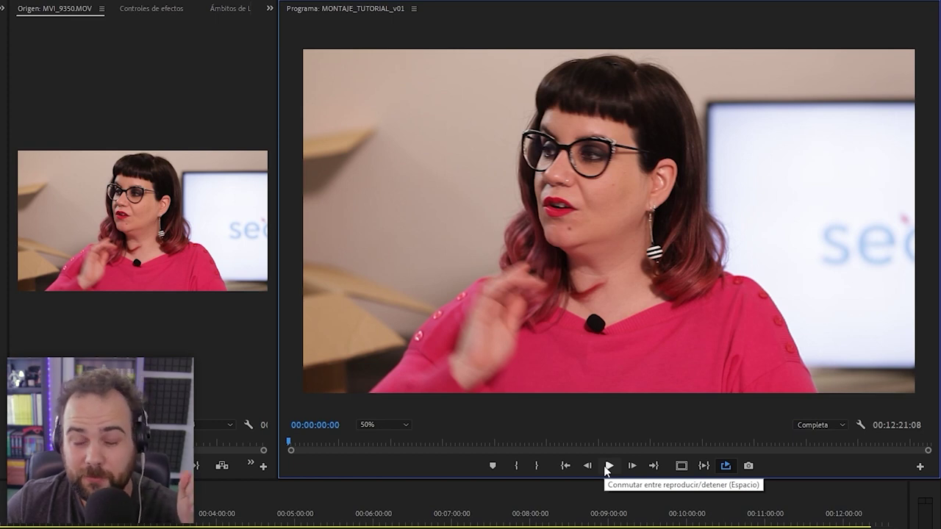
pyautogui.click(726, 466)
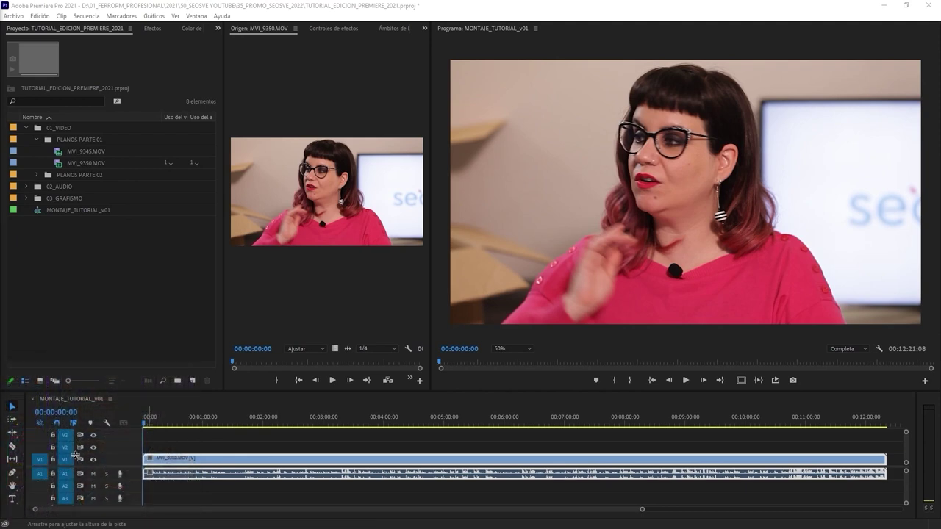
# Enlarge tracks V1 and A1 enough to show the clip's video thumbnail and detailed audio waveform
pyautogui.moveTo(75, 455); pyautogui.dragTo(75, 432)
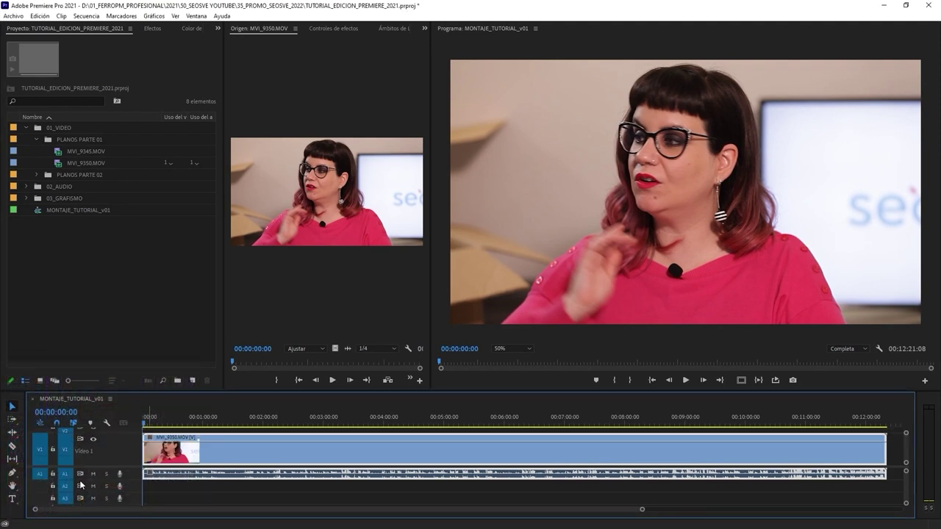
pyautogui.moveTo(73, 481); pyautogui.dragTo(78, 503)
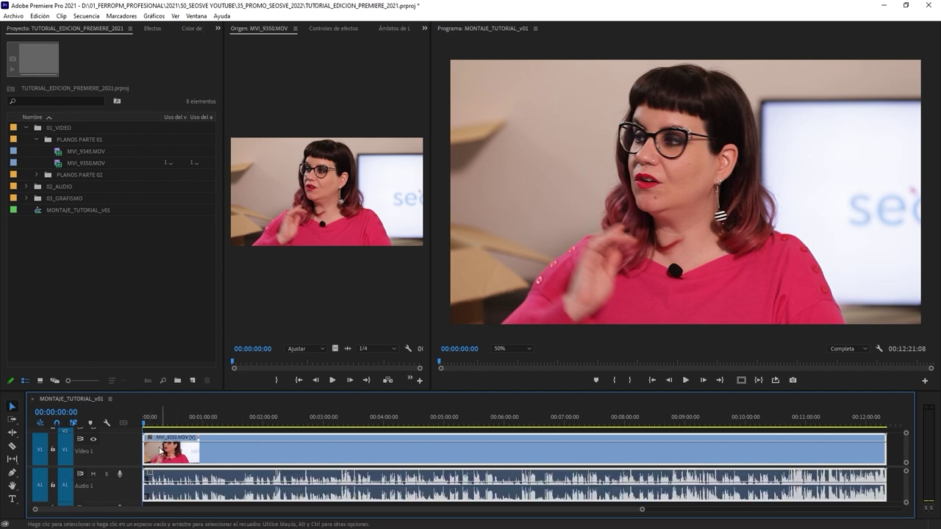
# Try head-and-tail and continuous video thumbnails, go back to Miniaturas de encabezado de vídeo, and shrink V1 and A1 to minimum height
pyautogui.click(111, 399)
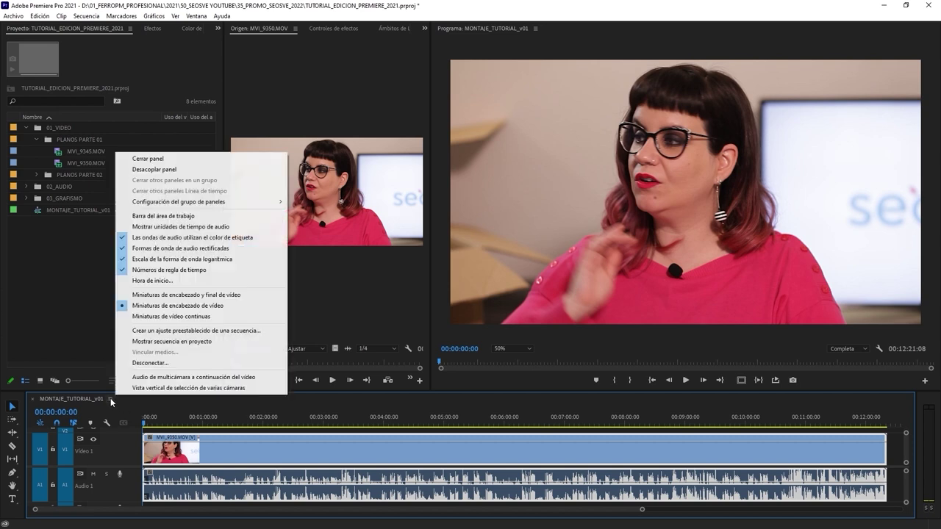
pyautogui.click(178, 295)
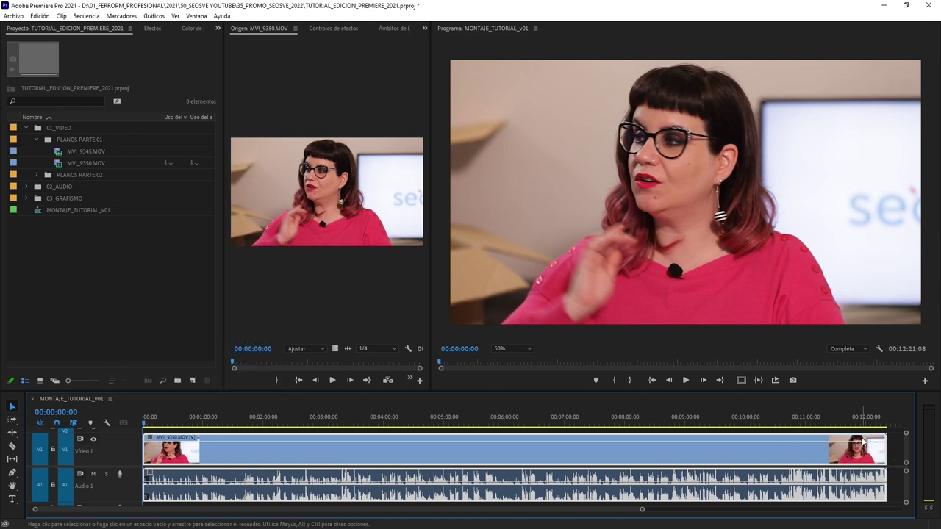
pyautogui.click(109, 399)
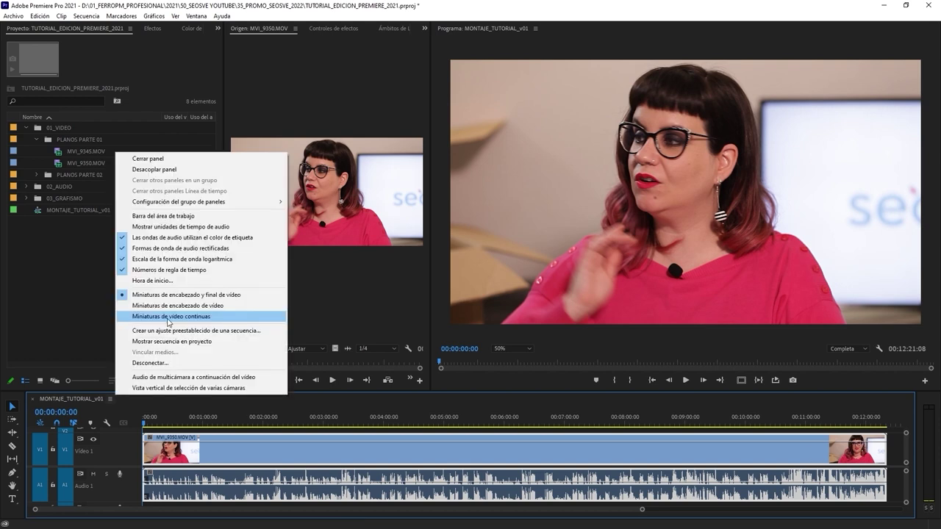
pyautogui.click(169, 317)
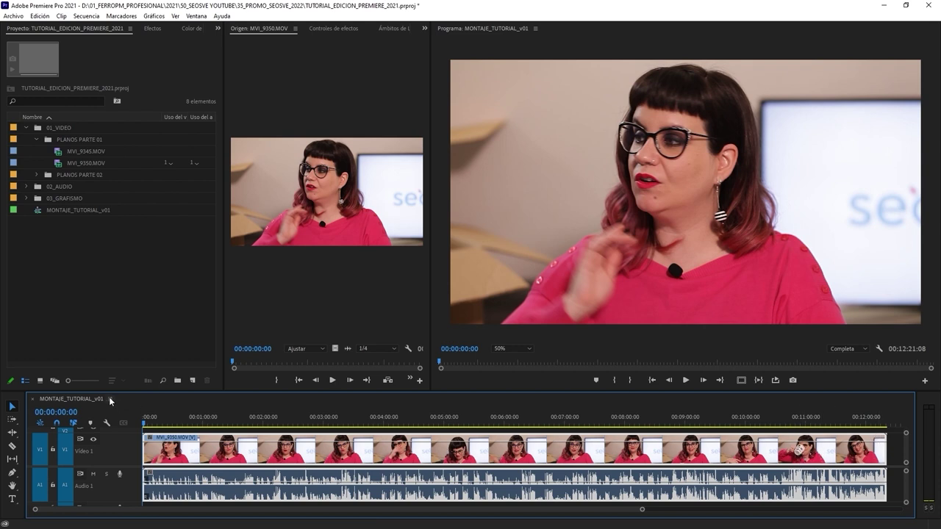
pyautogui.click(111, 399)
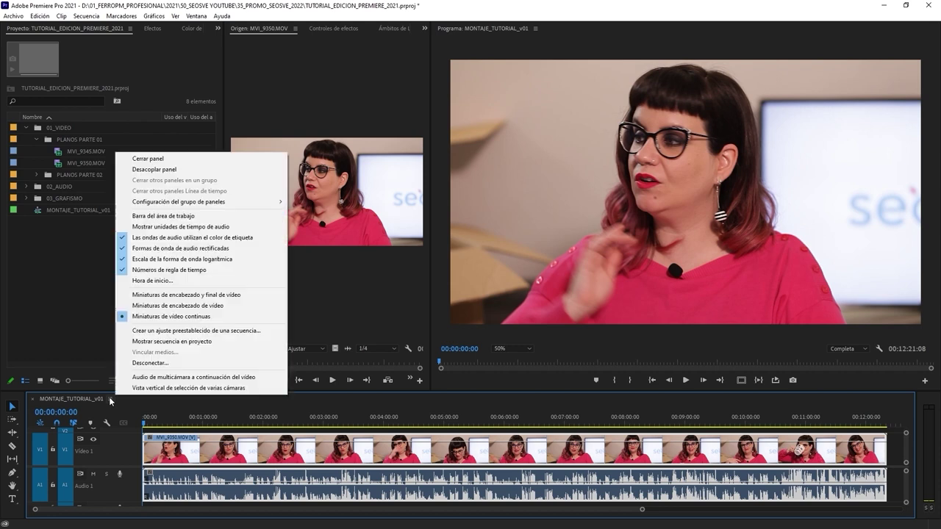
pyautogui.click(197, 305)
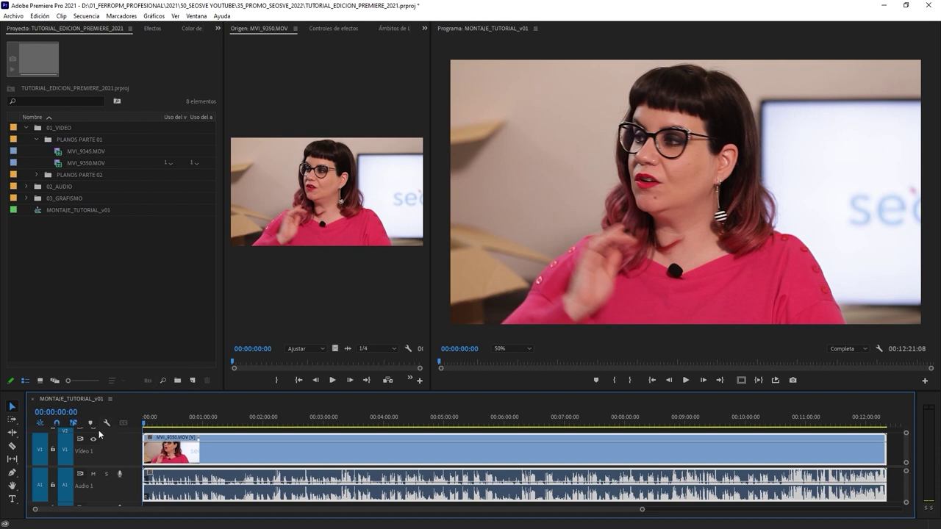
pyautogui.moveTo(76, 459); pyautogui.dragTo(80, 481)
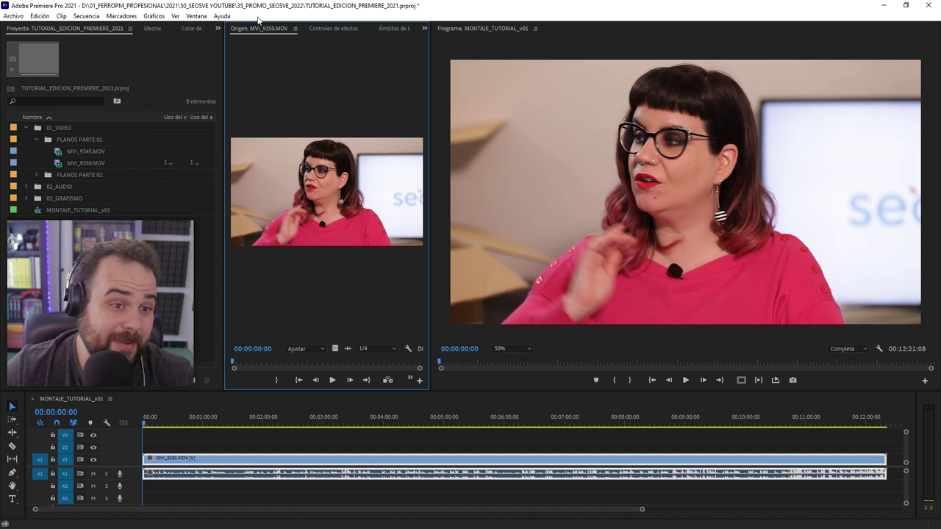
# Mark a short range of MVI_9350.MOV ending at 00:05:05:09 in the Source monitor, and scrub through the sequence back to its start
pyautogui.moveTo(296, 363); pyautogui.dragTo(308, 361)
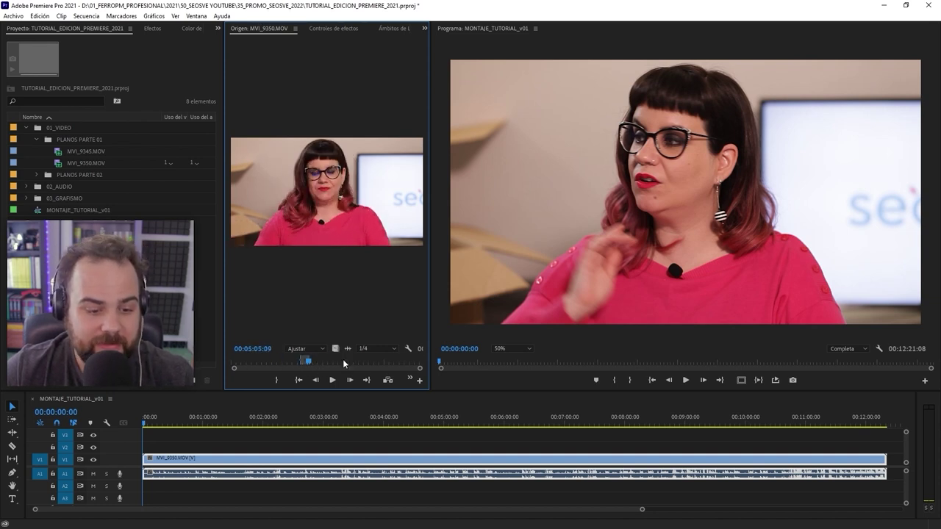
pyautogui.moveTo(333, 213); pyautogui.dragTo(292, 178)
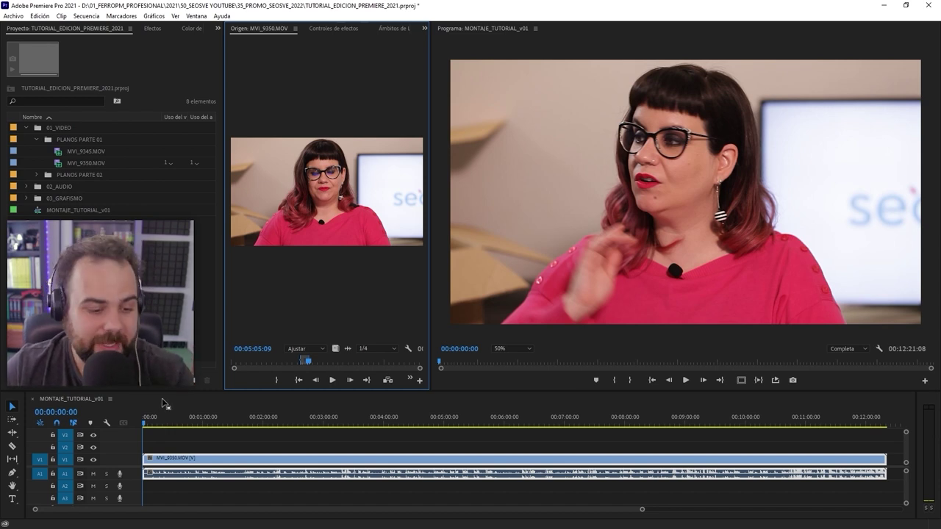
pyautogui.moveTo(144, 423); pyautogui.dragTo(444, 423)
pyautogui.moveTo(515, 428); pyautogui.dragTo(132, 436)
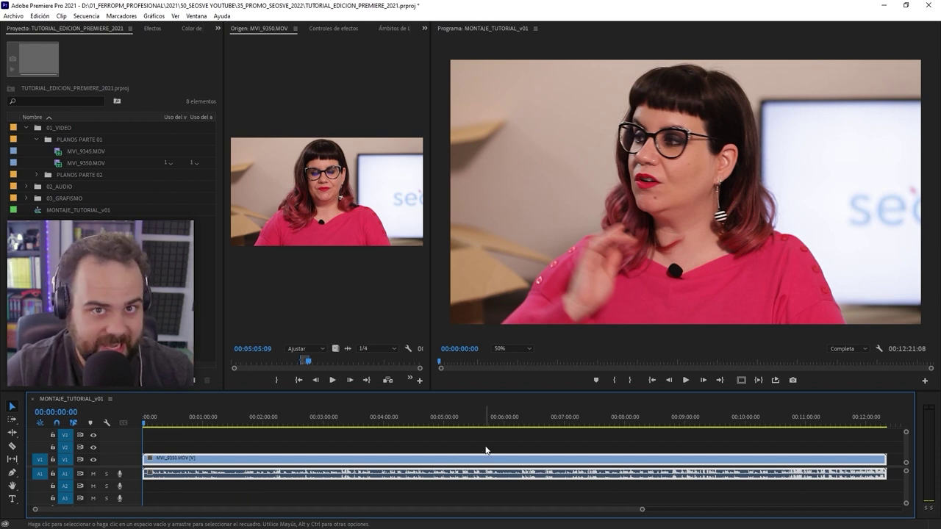
# Unlink the video and audio of MVI_9350.MOV in the sequence and select only its audio clip
pyautogui.rightClick(222, 465)
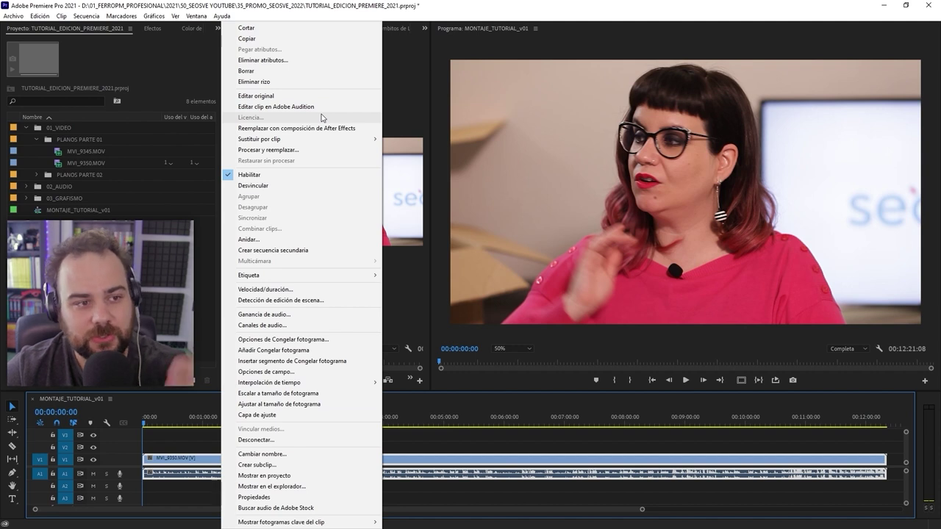
pyautogui.rightClick(214, 462)
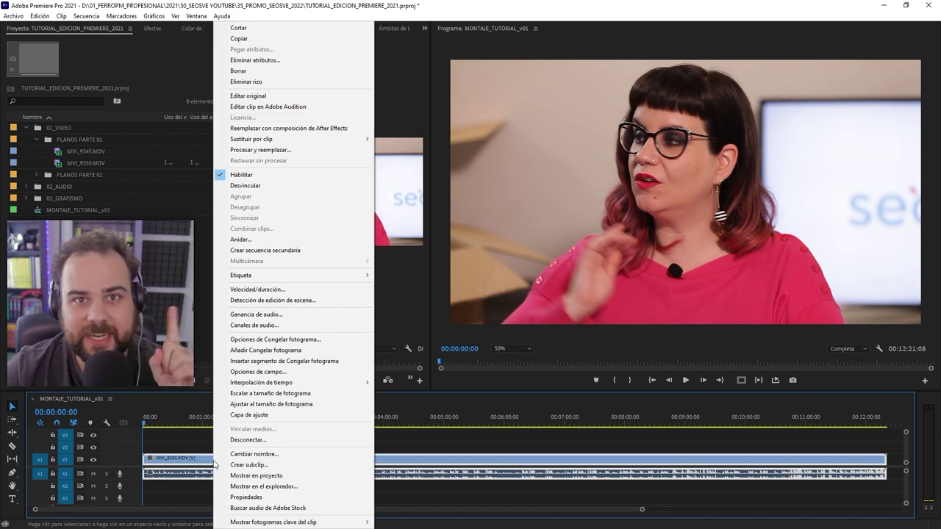
pyautogui.click(286, 186)
pyautogui.click(218, 477)
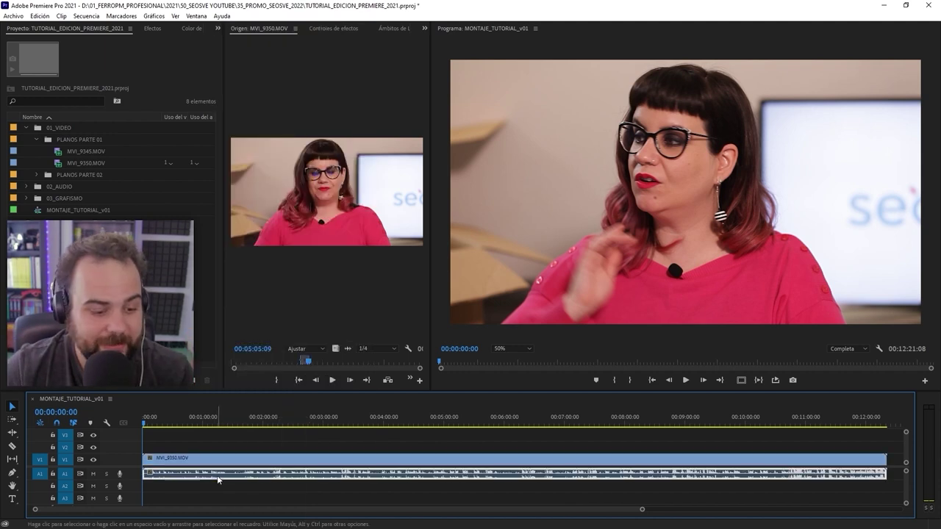
# Try moving the unlinked audio clip onto track A2, starting about 00:01:10 into the sequence, and undo the move
pyautogui.click(219, 475)
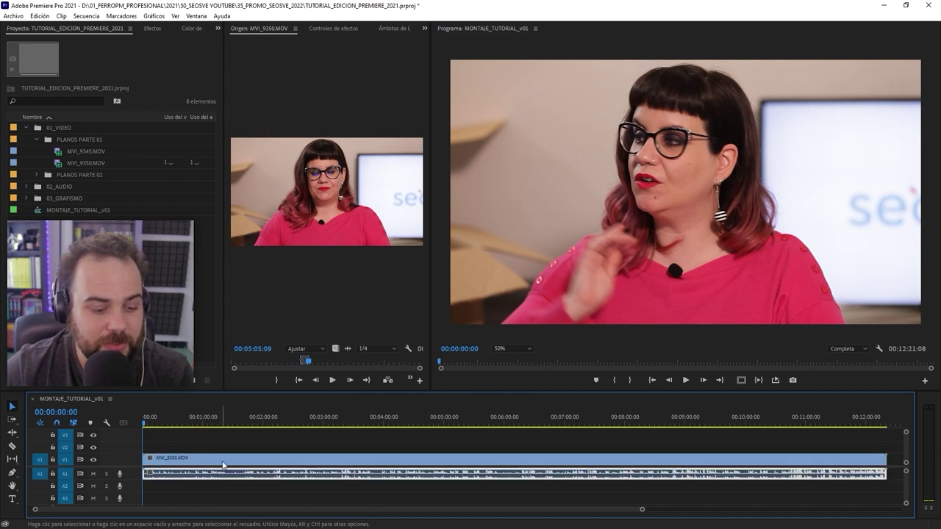
pyautogui.moveTo(220, 475); pyautogui.dragTo(262, 476)
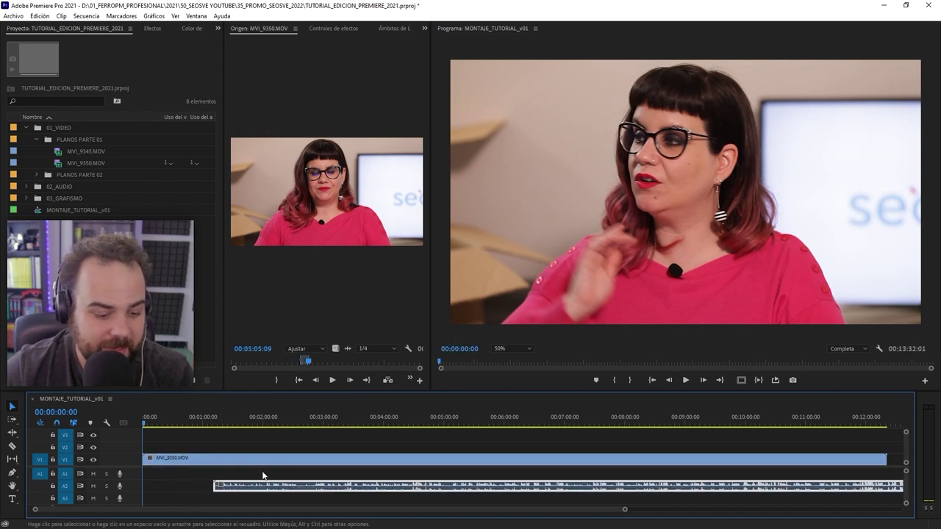
pyautogui.hotkey('ctrl', 'z')
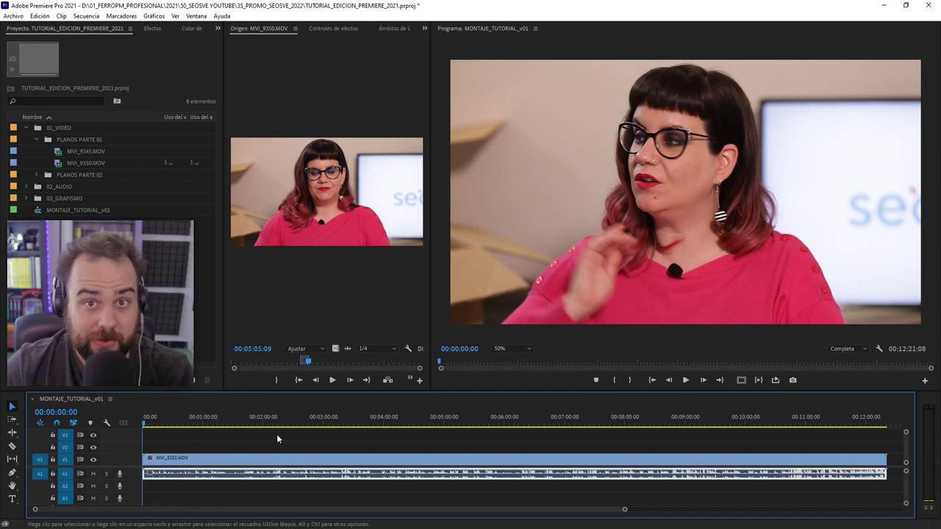
# Add the MVI_9350.MOV video clip on V1 to the selection alongside its unlinked audio
pyautogui.click(280, 456)
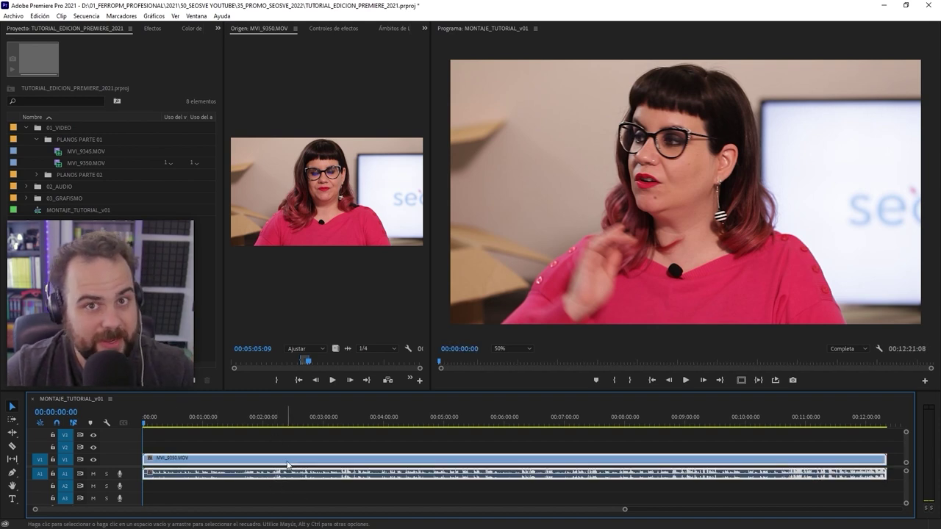
# Link the video and audio of the MVI_9350.MOV clip in the timeline
pyautogui.rightClick(288, 464)
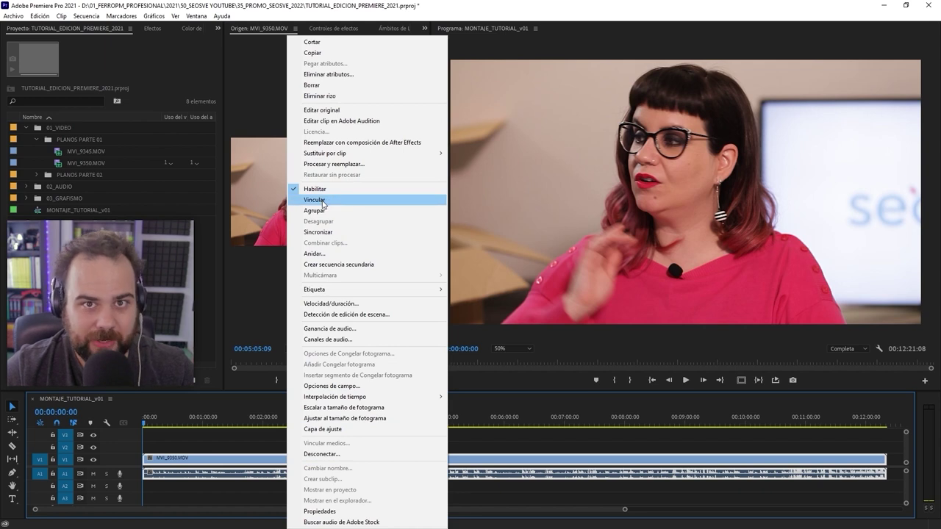
pyautogui.click(322, 203)
pyautogui.rightClick(271, 461)
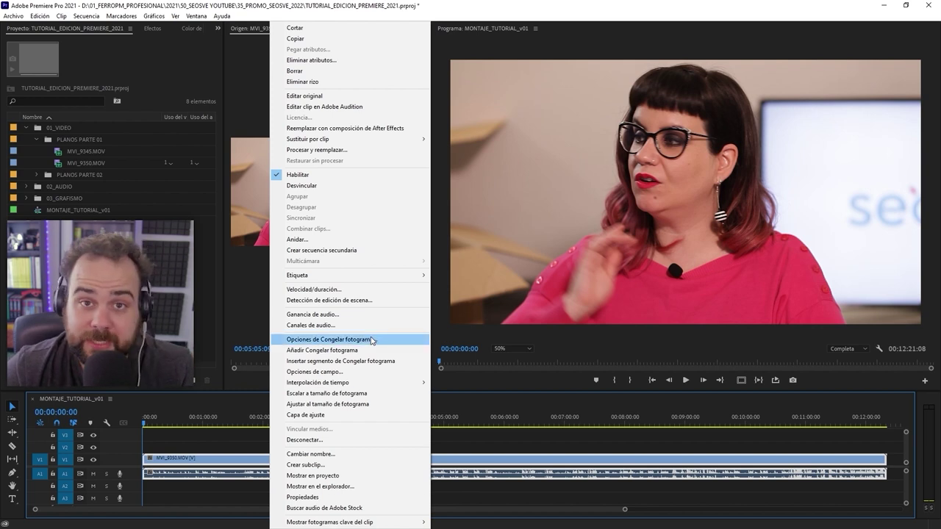
pyautogui.click(191, 358)
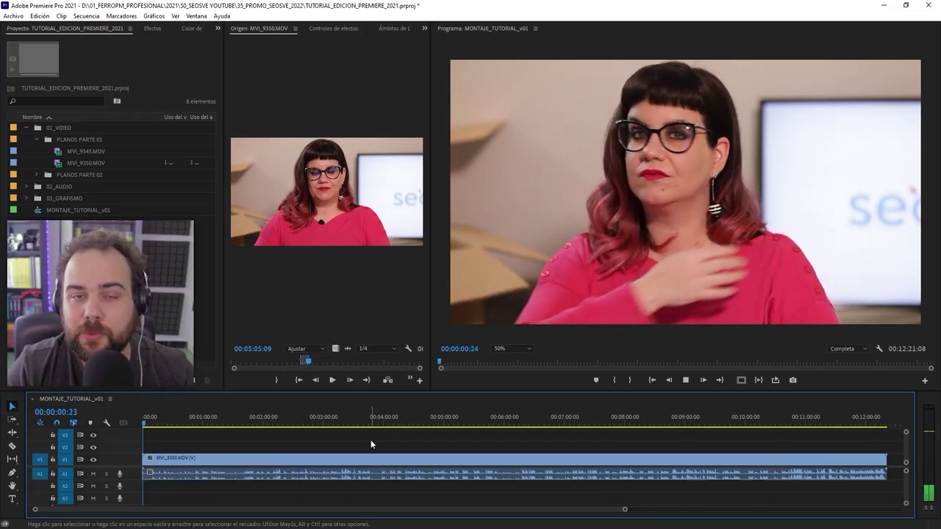
# Stop the sequence playback and play it in reverse
pyautogui.press('k')
pyautogui.press('j')
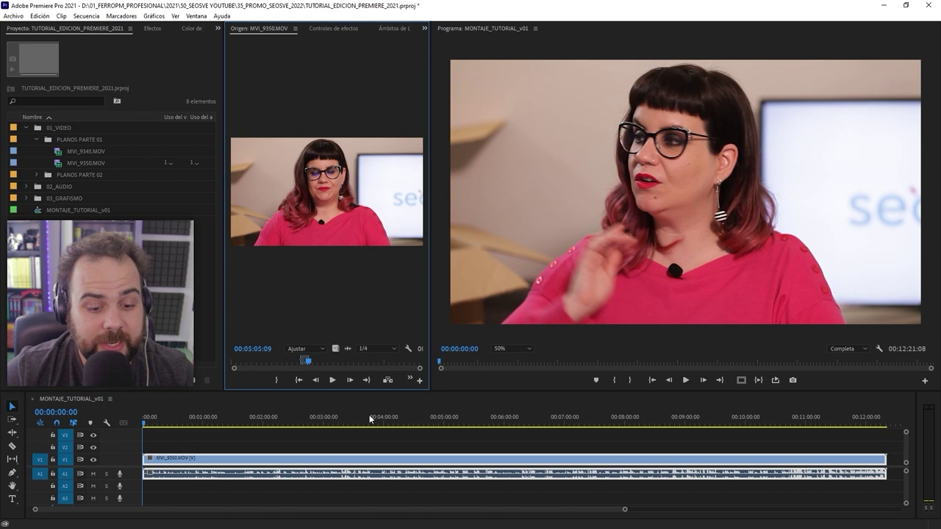
# Mark an in point at 00:06:16:11 and an out point at 00:07:39:00 on the source clip MVI_9350.MOV
pyautogui.click(328, 360)
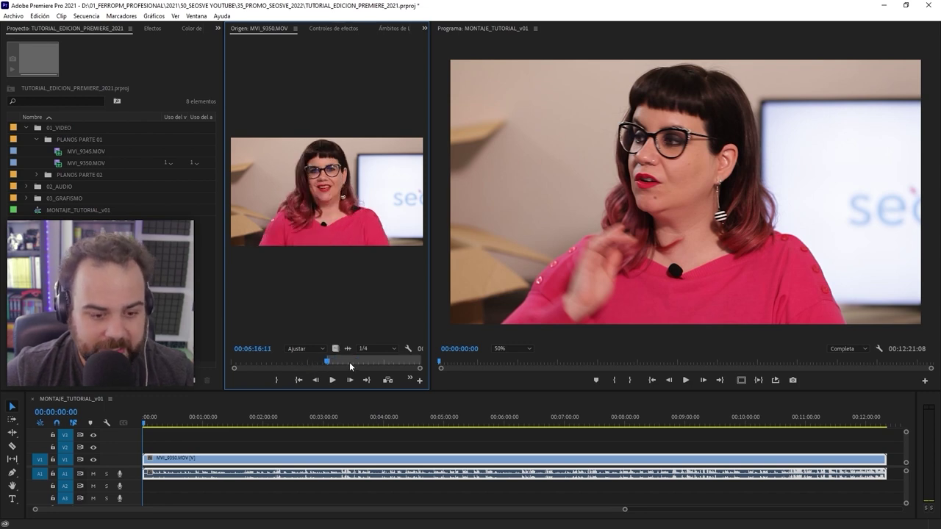
pyautogui.press('i')
pyautogui.click(349, 362)
pyautogui.press('o')
pyautogui.moveTo(378, 311); pyautogui.dragTo(360, 457)
# Mark an in point at 00:03:31:03 and an out point shortly before the nine-minute mark in the sequence
pyautogui.moveTo(345, 418); pyautogui.dragTo(356, 420)
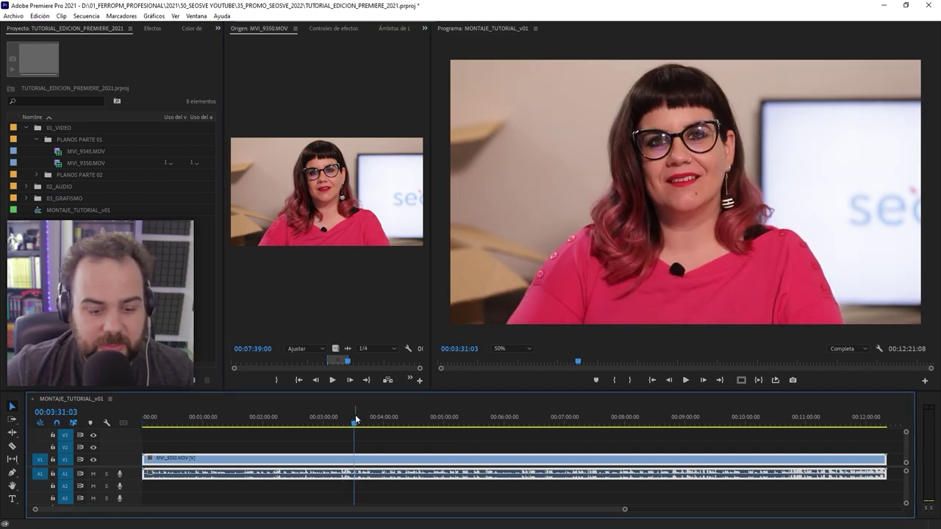
pyautogui.press('i')
pyautogui.click(675, 422)
pyautogui.press('o')
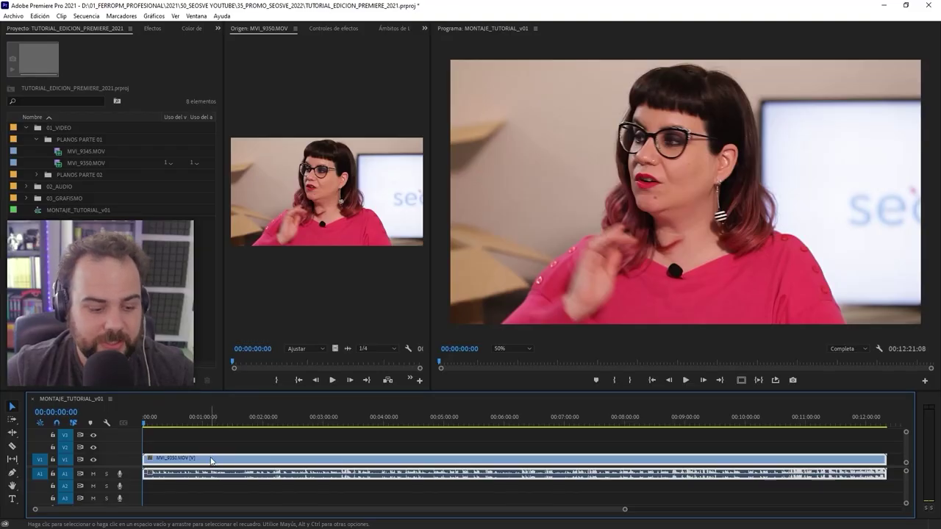
# Split the sequence clip at about 00:01:08:18 with the Razor tool and shift the second part later on the track
pyautogui.press('c')
pyautogui.click(212, 459)
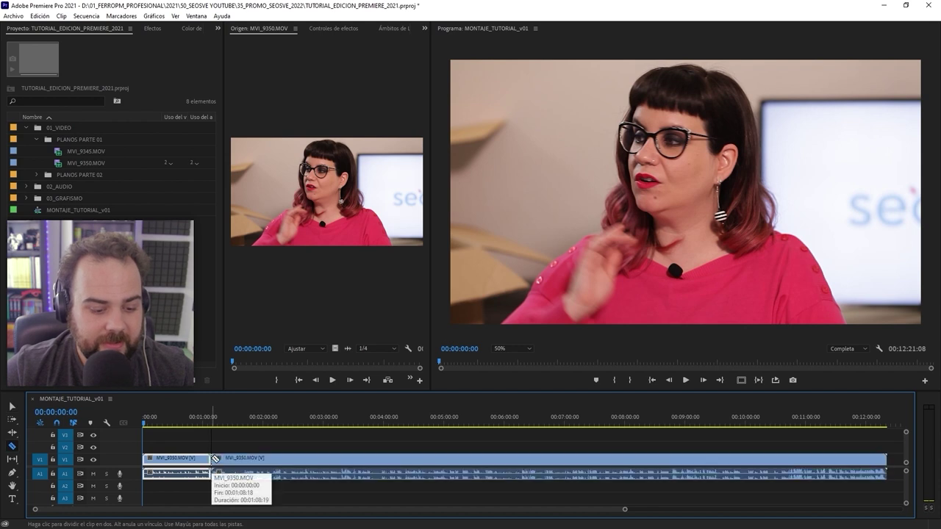
pyautogui.press('v')
pyautogui.moveTo(219, 459); pyautogui.dragTo(278, 462)
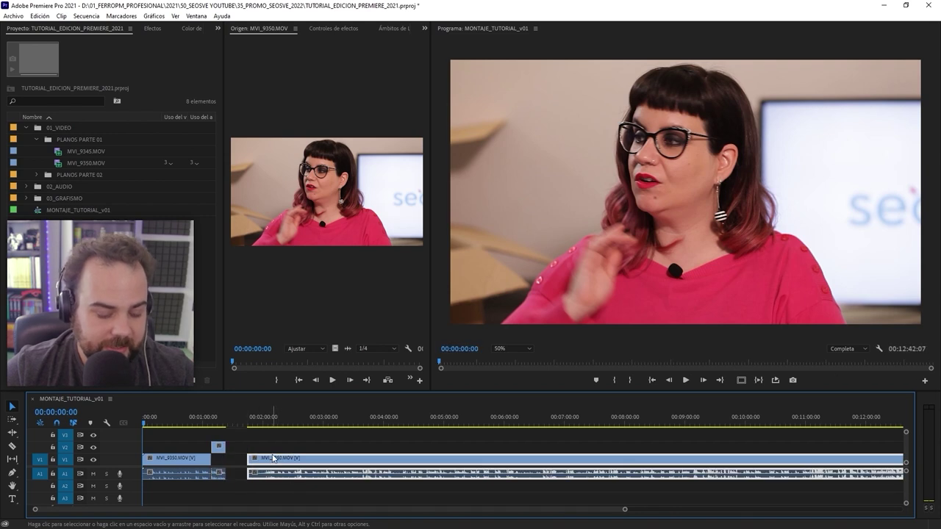
# Razor a short segment out of the shifted clip and move it up to track V2
pyautogui.press('c')
pyautogui.click(267, 458)
pyautogui.click(276, 458)
pyautogui.press('v')
pyautogui.moveTo(269, 458); pyautogui.dragTo(241, 448)
pyautogui.press('c')
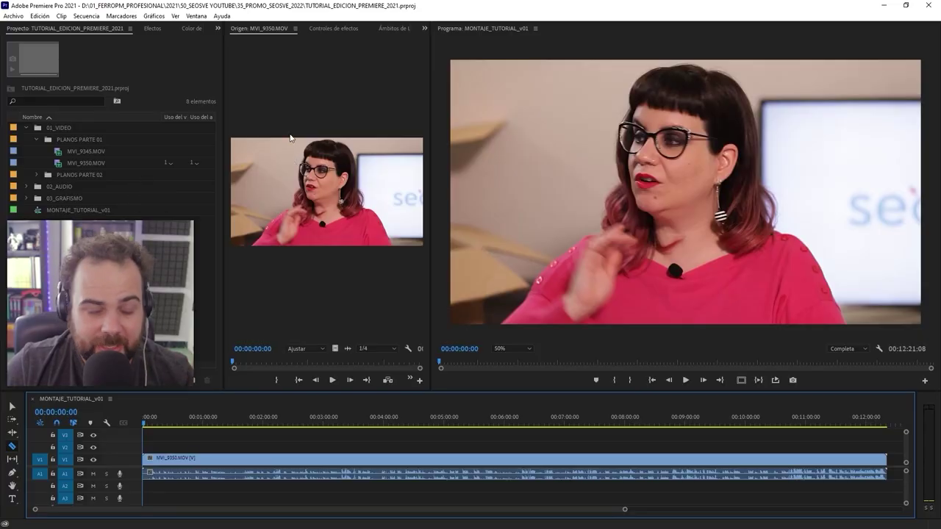
# Open the keyboard shortcut settings and check the available keyboard layout presets
pyautogui.click(33, 16)
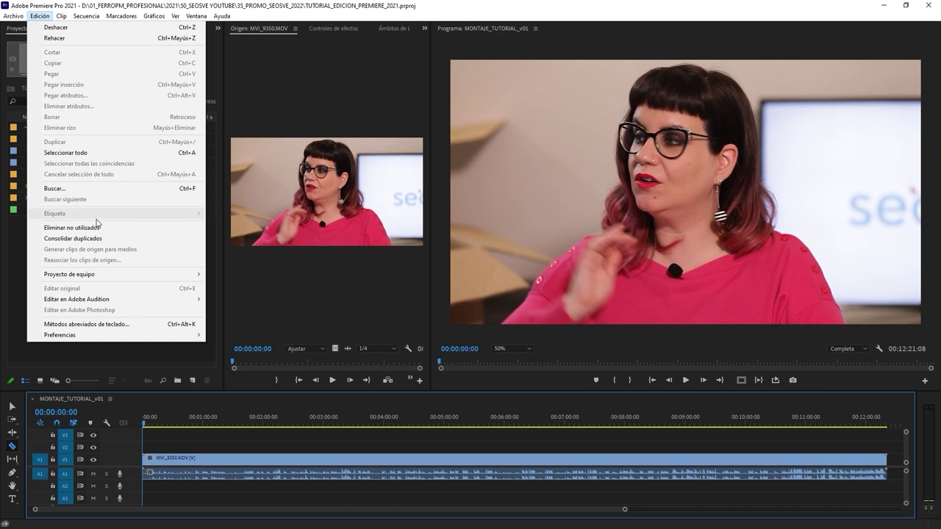
pyautogui.click(129, 328)
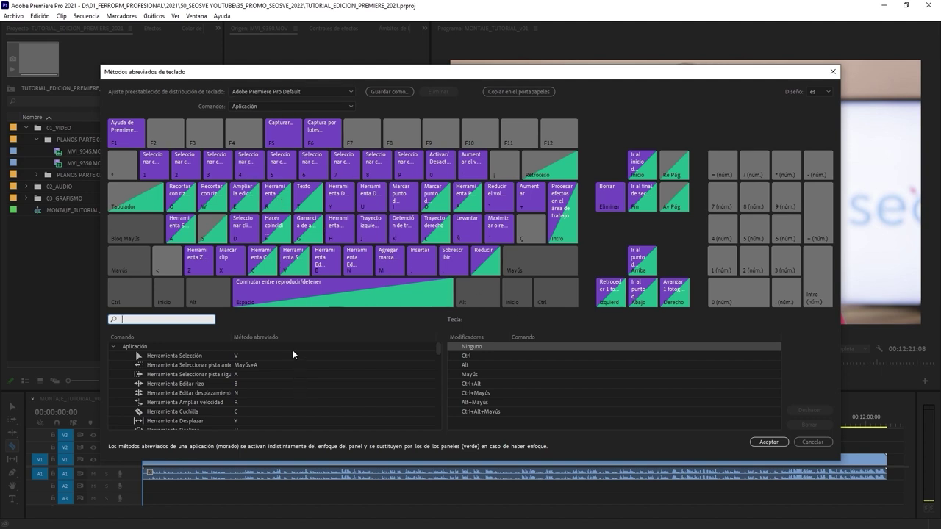
pyautogui.click(351, 90)
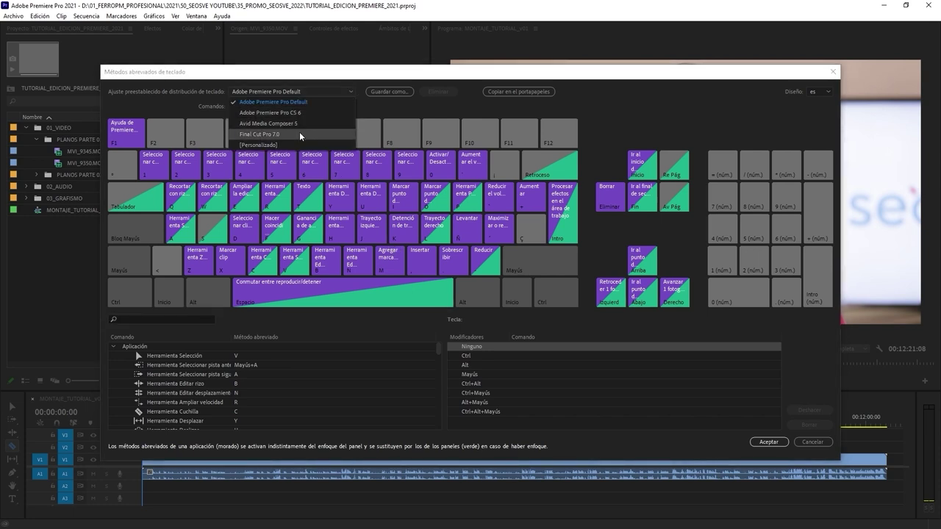
pyautogui.click(365, 100)
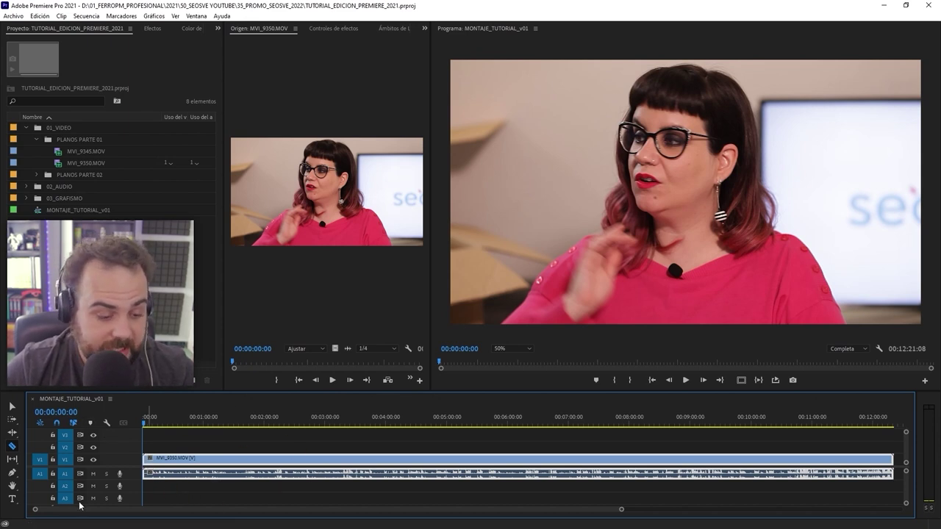
# Play the start of the clip and split it at 00:00:10:08 and just after 00:00:12 with the Razor tool
pyautogui.scroll(6, 118, 496)
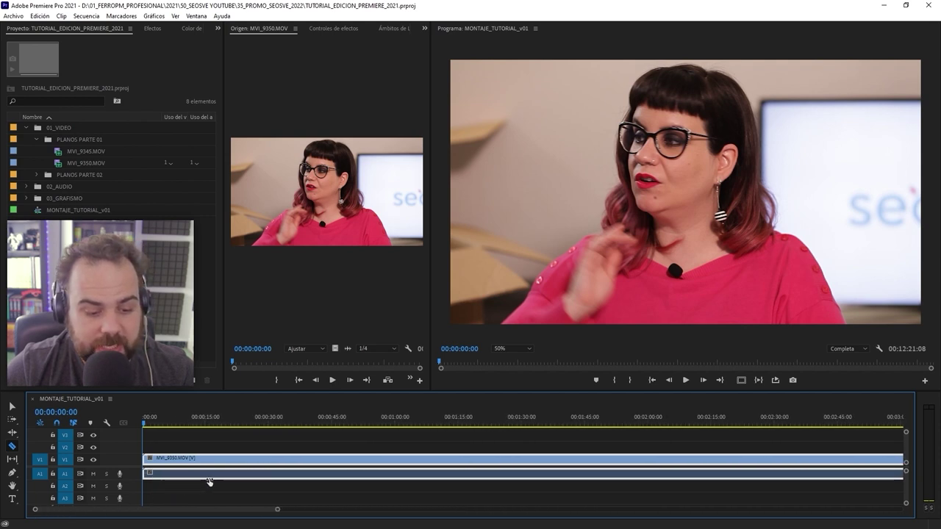
pyautogui.moveTo(216, 425); pyautogui.dragTo(219, 425)
pyautogui.press('space')
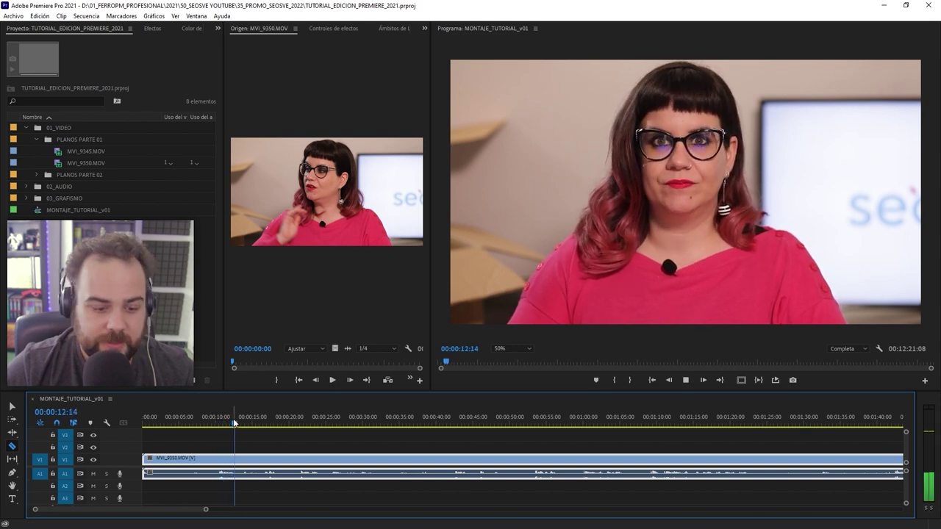
pyautogui.click(219, 424)
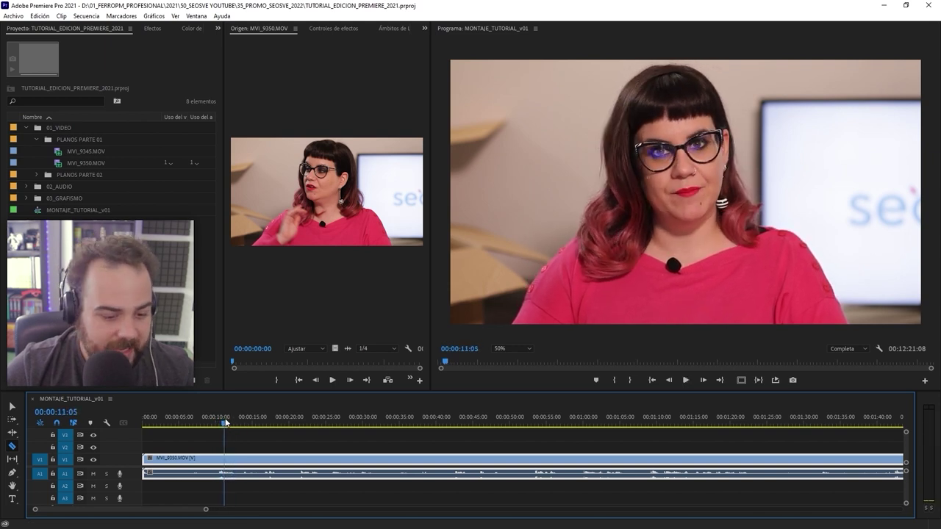
pyautogui.click(218, 461)
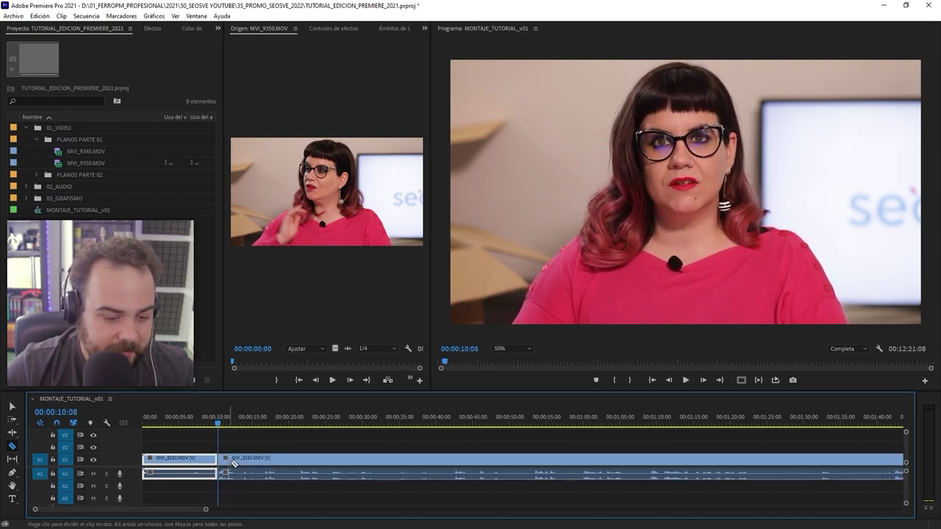
# Split the clip at about 00:00:53 and at 00:00:56:12 to isolate another short segment
pyautogui.click(536, 420)
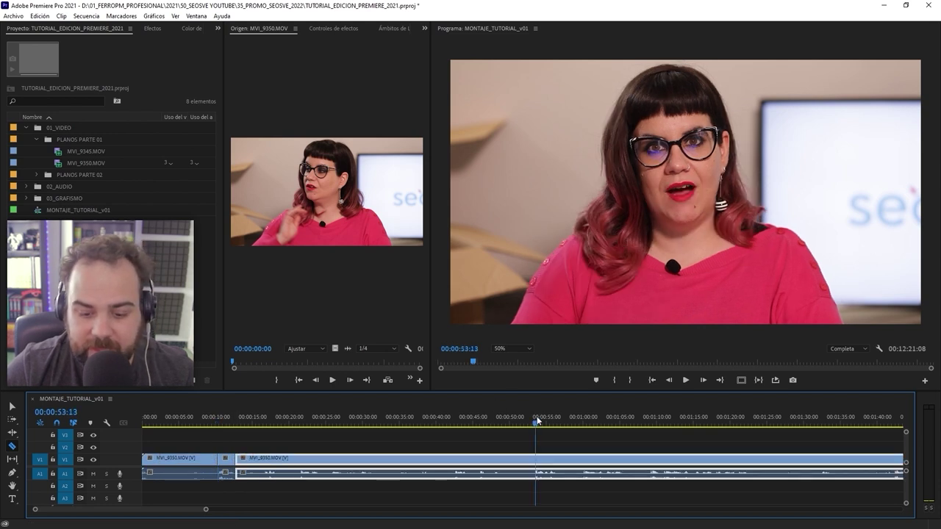
pyautogui.click(538, 462)
pyautogui.press('space')
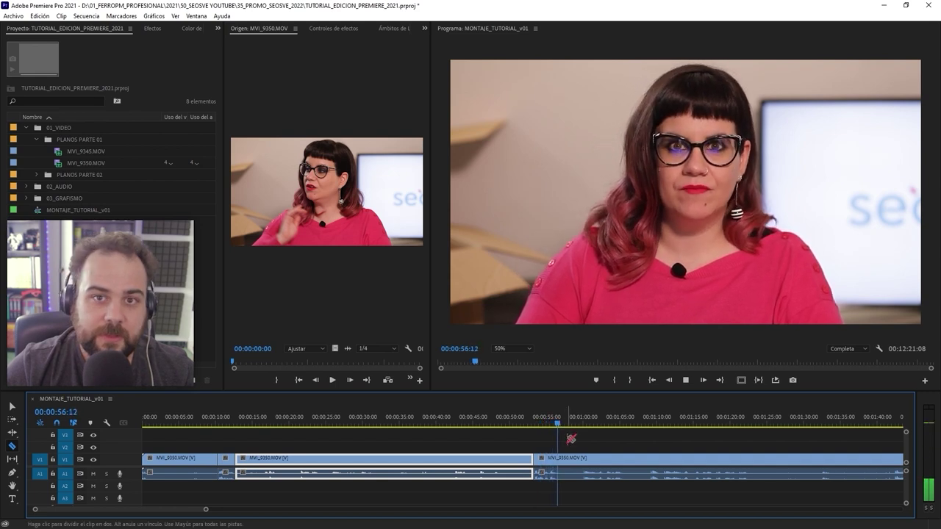
pyautogui.click(566, 457)
pyautogui.click(562, 462)
# Move the two isolated segments, at about 00:00:53 and 00:00:10, up to track V2
pyautogui.press('v')
pyautogui.moveTo(545, 459); pyautogui.dragTo(544, 447)
pyautogui.moveTo(230, 460); pyautogui.dragTo(229, 447)
# Split the middle clip at about 00:00:21:12 and at 00:00:24:06, and move that segment up to track V2
pyautogui.click(305, 463)
pyautogui.click(301, 425)
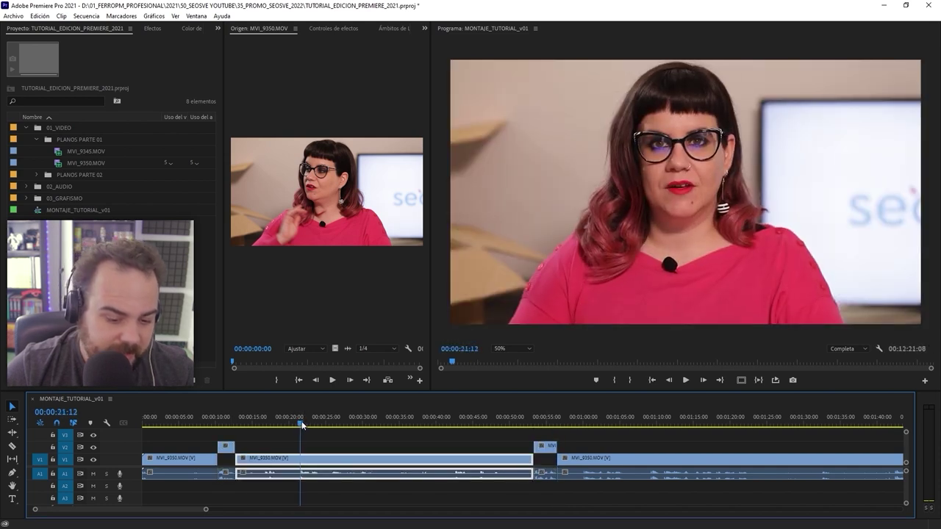
pyautogui.press('space')
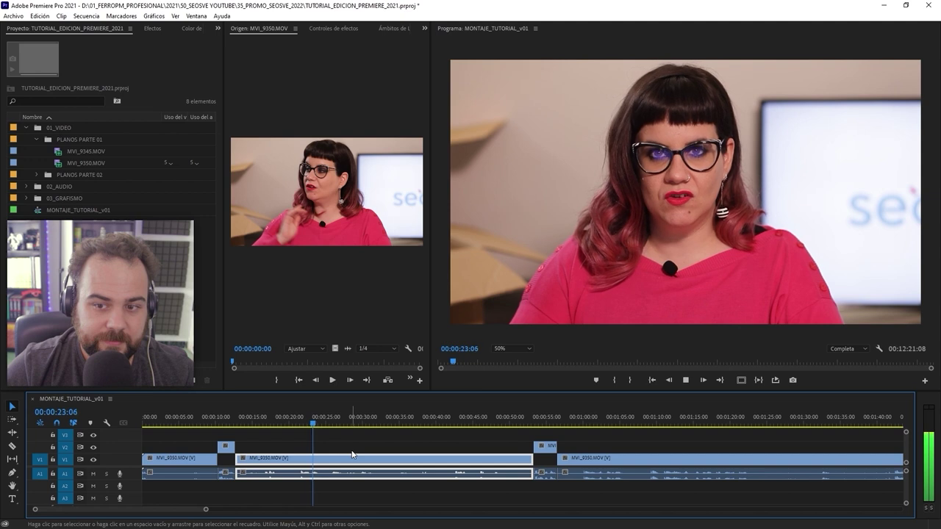
pyautogui.press('space')
pyautogui.press('c')
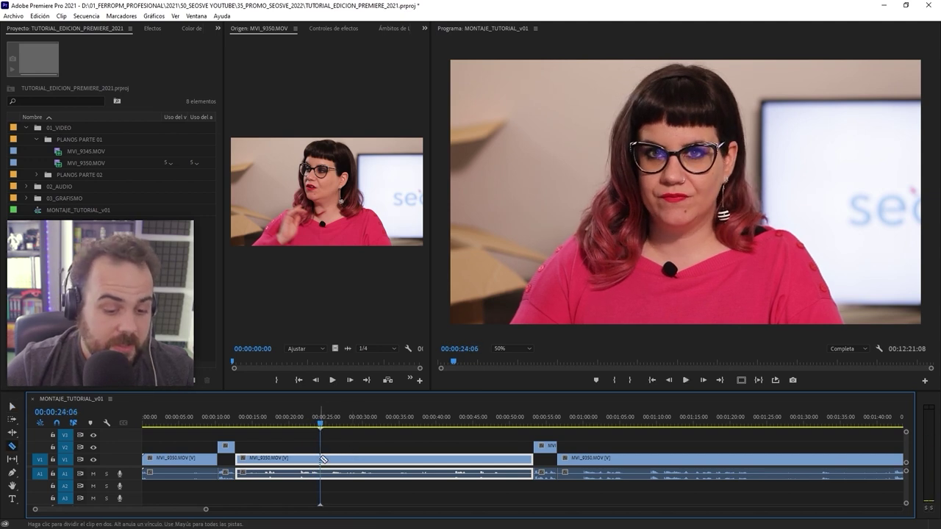
pyautogui.click(320, 460)
pyautogui.click(300, 460)
pyautogui.press('v')
pyautogui.moveTo(307, 459); pyautogui.dragTo(309, 447)
# Delete the three leftover V1 clips that lie before and between the segments raised to V2
pyautogui.click(191, 463)
pyautogui.press('Delete')
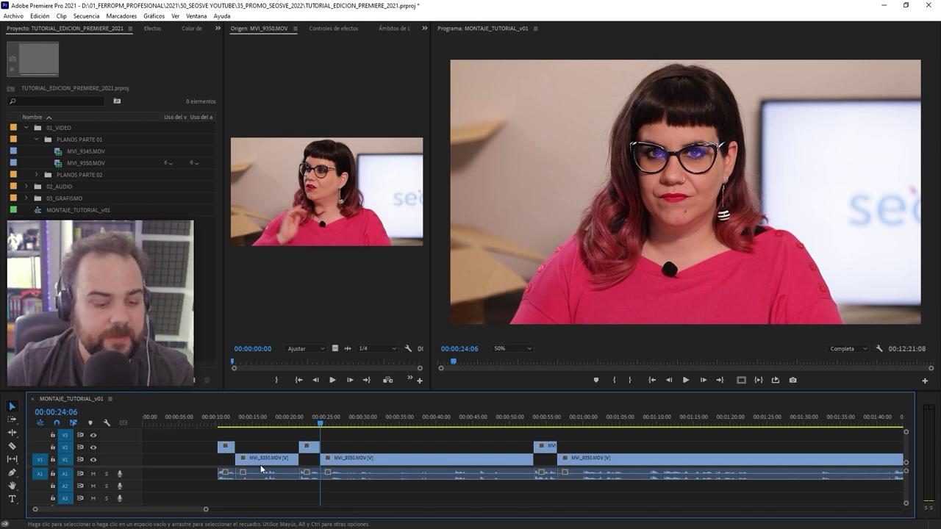
pyautogui.click(261, 463)
pyautogui.press('Delete')
pyautogui.click(424, 460)
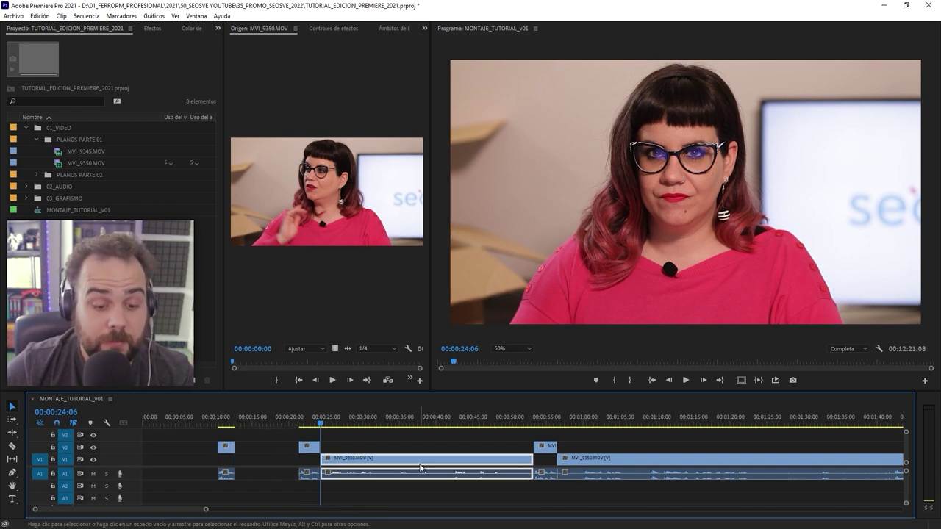
pyautogui.press('Delete')
pyautogui.moveTo(206, 509); pyautogui.dragTo(411, 510)
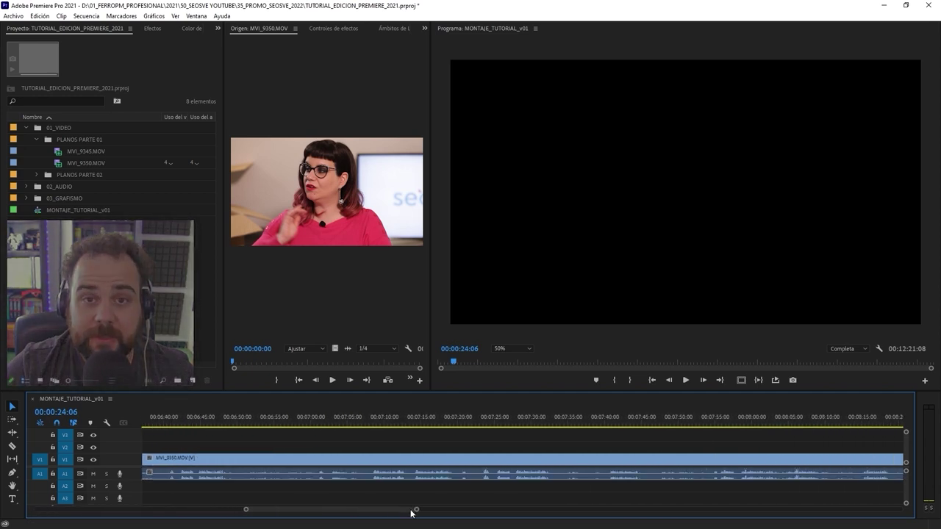
# Scrub through the first cut segments and move the one at 00:00:22:07 up to track V2 as a selected take
pyautogui.click(92, 165)
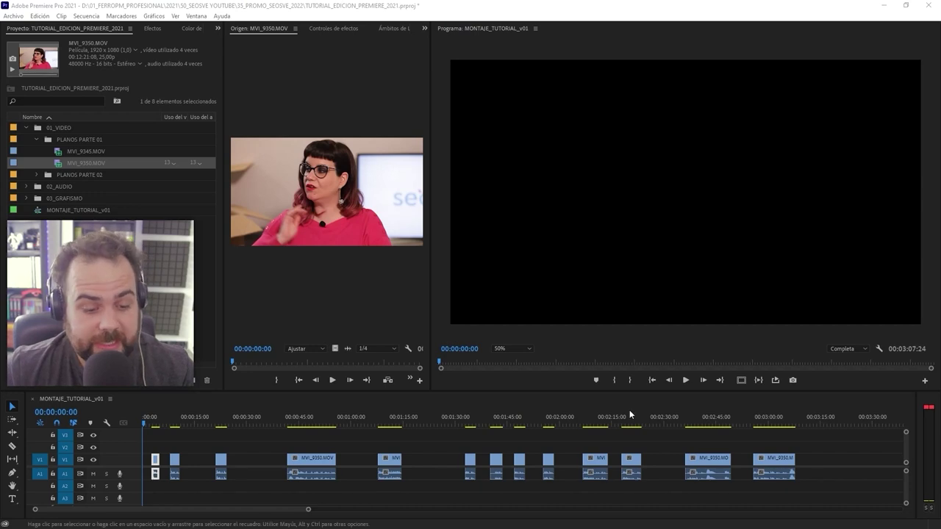
pyautogui.click(156, 420)
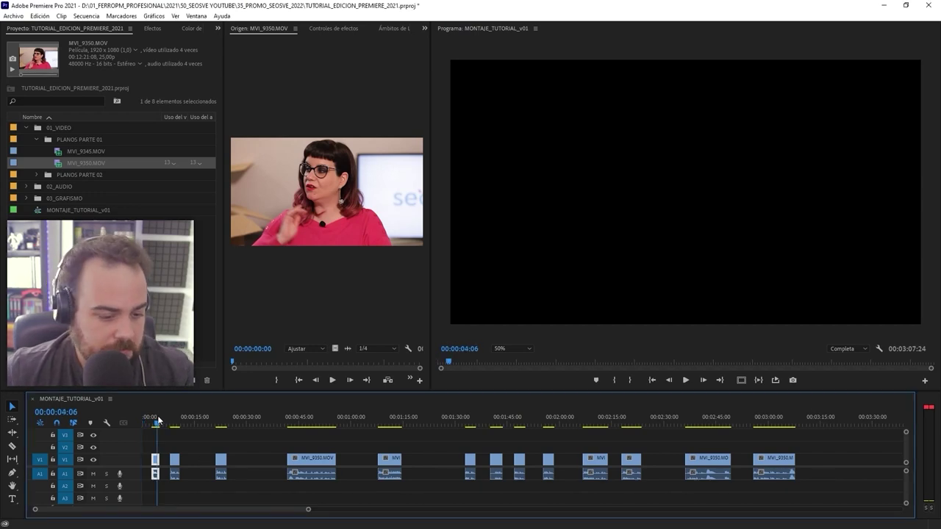
pyautogui.moveTo(178, 419); pyautogui.dragTo(221, 421)
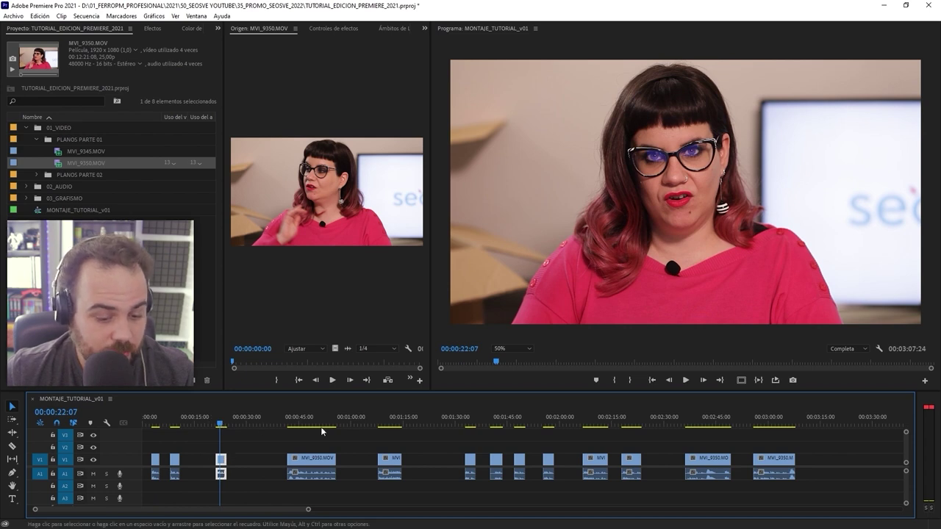
pyautogui.moveTo(222, 457); pyautogui.dragTo(220, 447)
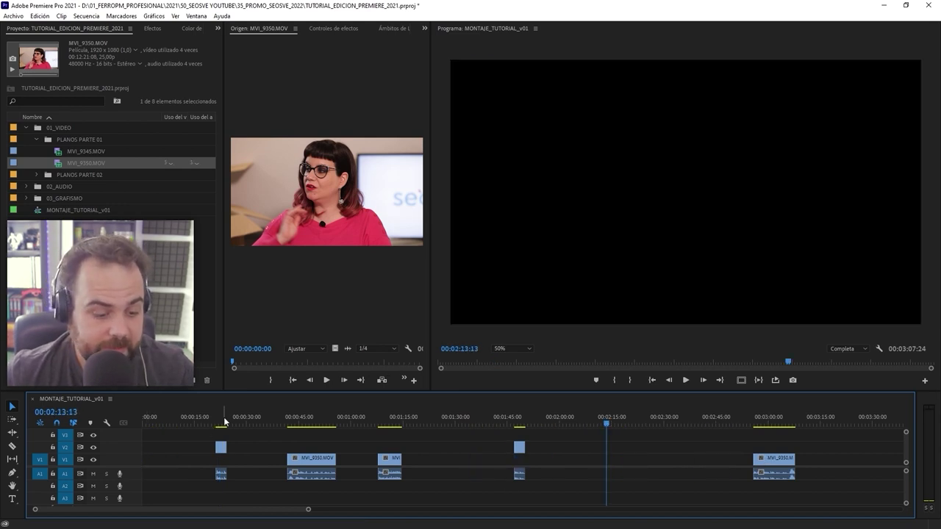
# Return the two V2 clips to V1 and place the first four clips back to back from the sequence start
pyautogui.moveTo(219, 446); pyautogui.dragTo(220, 460)
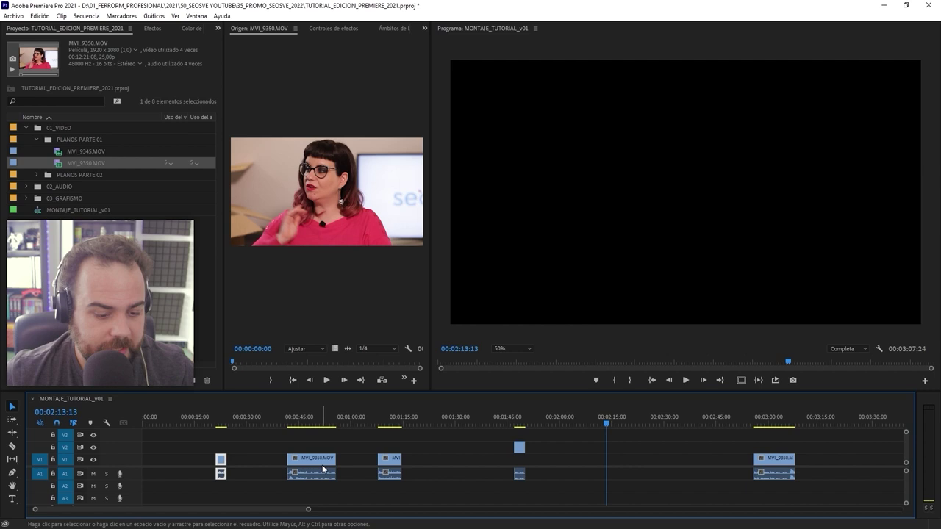
pyautogui.moveTo(521, 447); pyautogui.dragTo(521, 459)
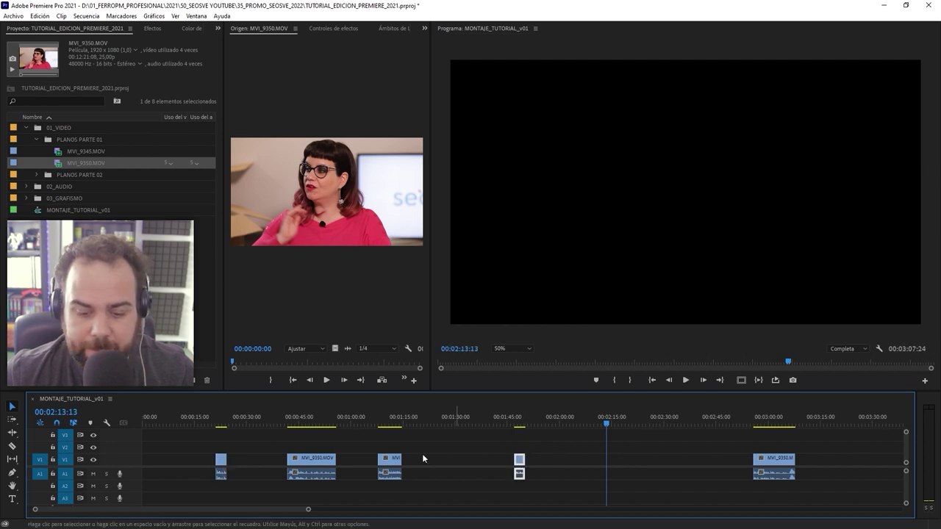
pyautogui.moveTo(221, 463); pyautogui.dragTo(149, 461)
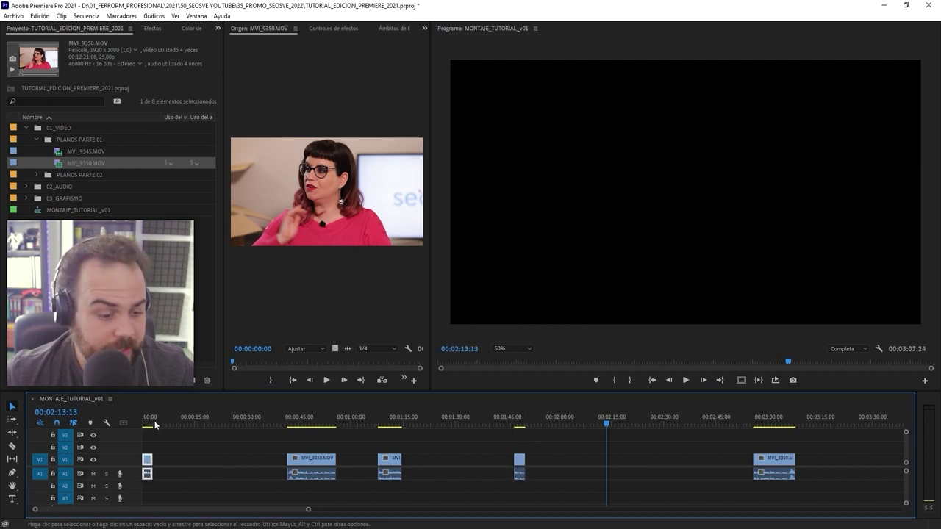
pyautogui.moveTo(309, 465); pyautogui.dragTo(176, 461)
pyautogui.moveTo(384, 459); pyautogui.dragTo(208, 459)
pyautogui.moveTo(520, 462); pyautogui.dragTo(231, 462)
# Ripple delete the gap before the last clip on V1
pyautogui.rightClick(335, 462)
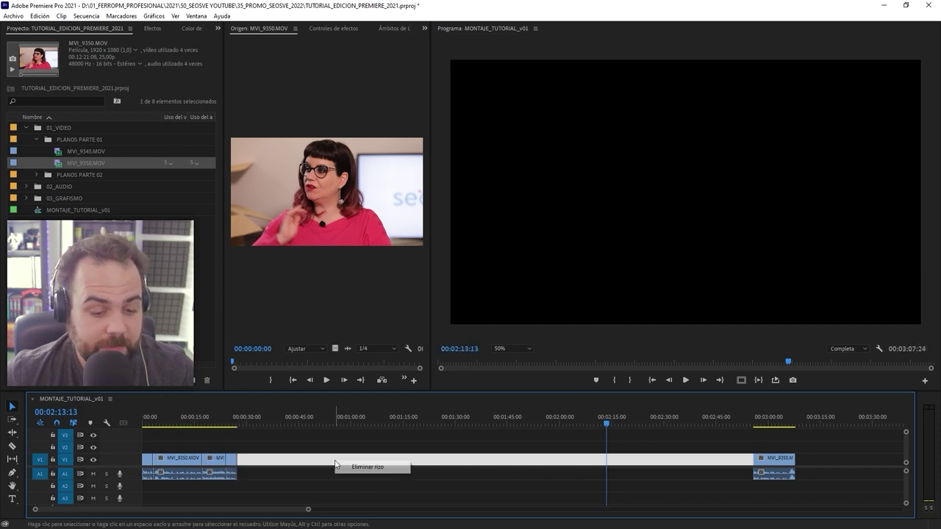
pyautogui.click(375, 467)
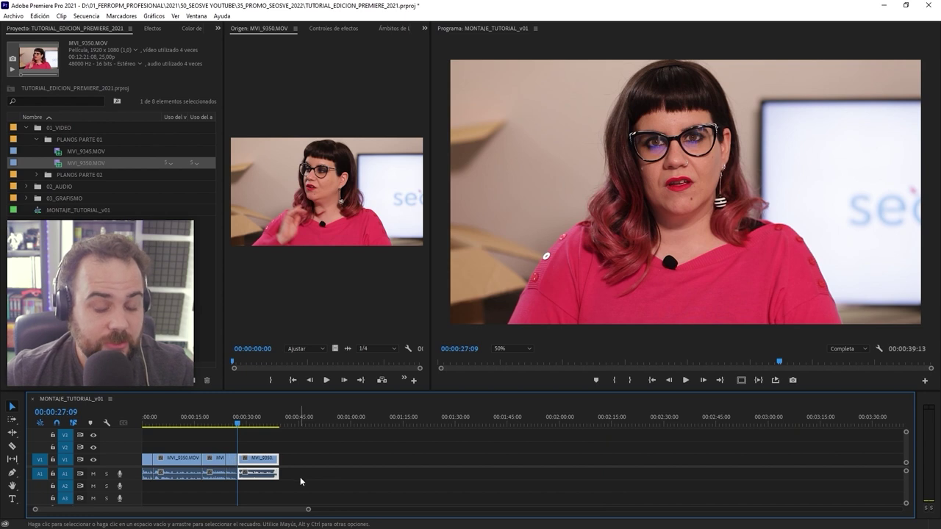
# Trim the start of the second V1 clip to 00:00:03:20 and move the clip back against the end of the first clip
pyautogui.press('Home')
pyautogui.press('\\')
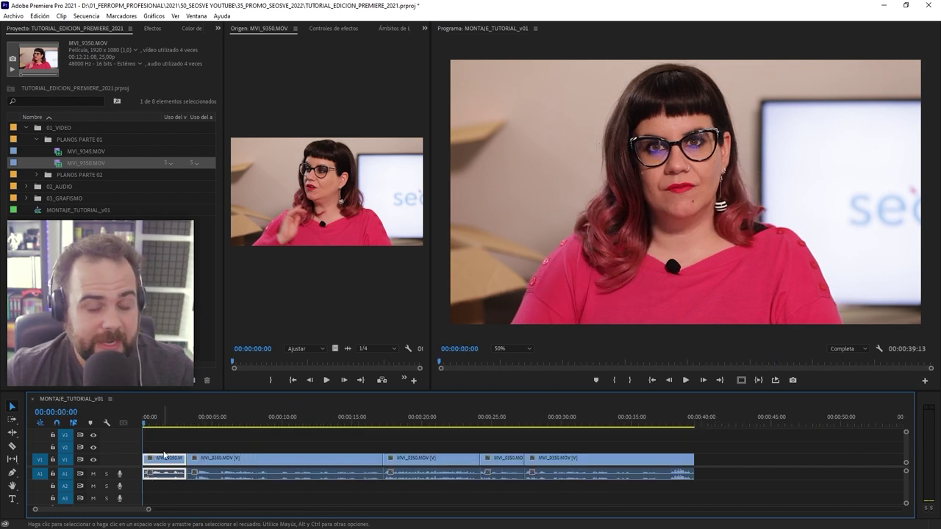
pyautogui.press('space')
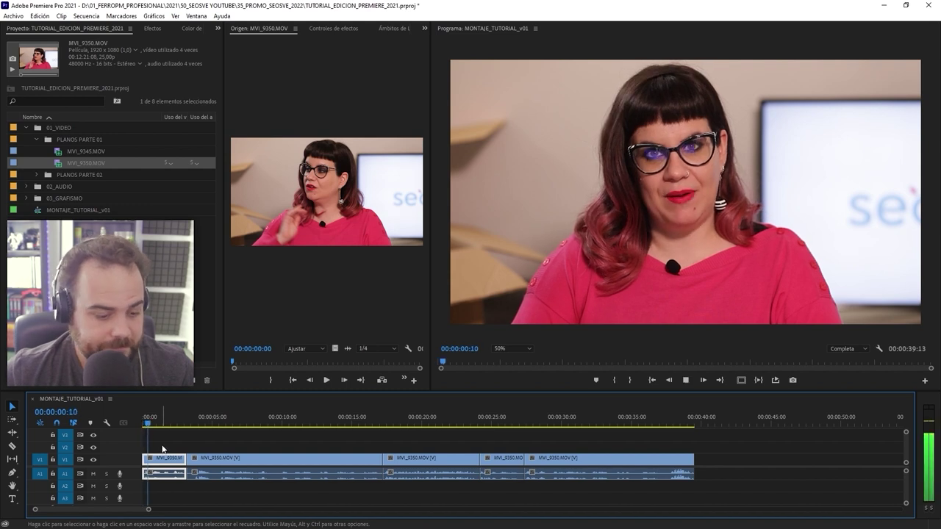
pyautogui.click(200, 453)
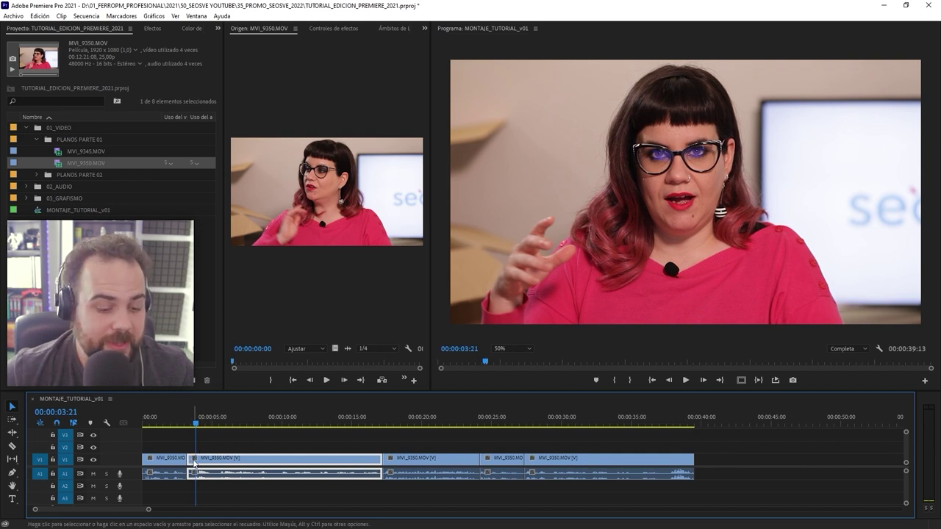
pyautogui.click(192, 422)
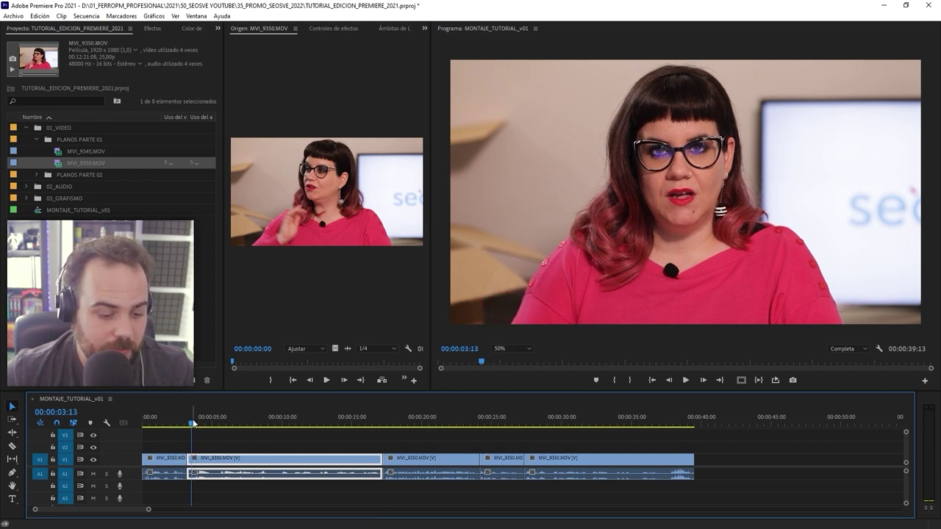
pyautogui.moveTo(193, 422); pyautogui.dragTo(194, 423)
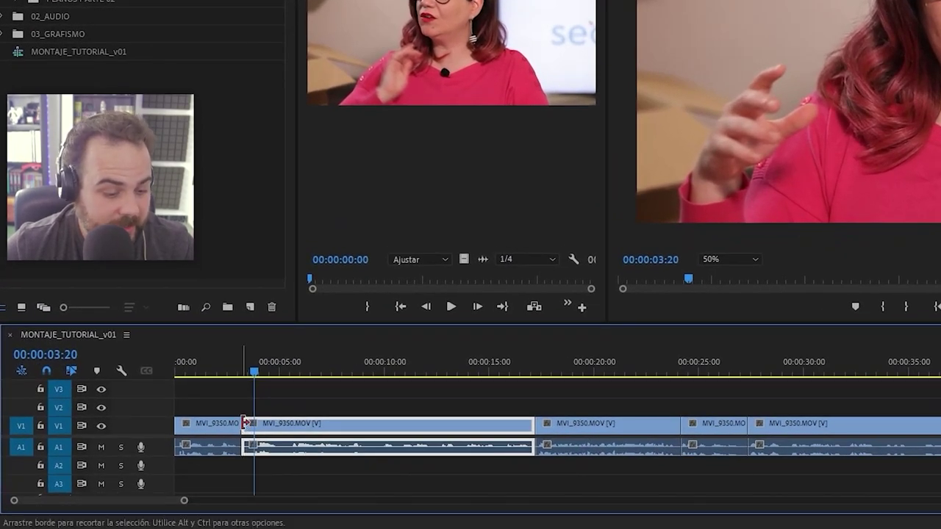
pyautogui.moveTo(250, 423); pyautogui.dragTo(259, 406)
pyautogui.moveTo(532, 422)
pyautogui.mouseDown()
pyautogui.moveTo(485, 417)
pyautogui.moveTo(531, 420)
pyautogui.mouseUp()
pyautogui.moveTo(261, 424); pyautogui.dragTo(263, 424)
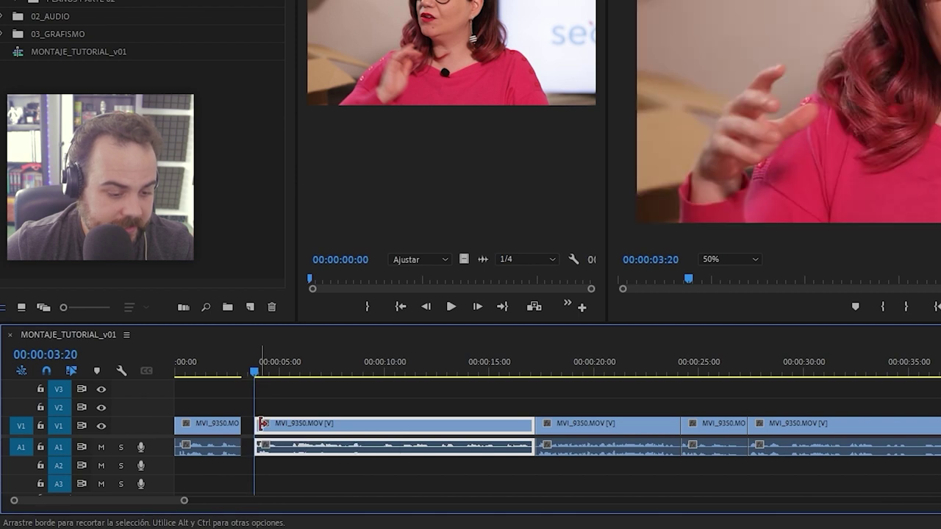
pyautogui.moveTo(316, 433); pyautogui.dragTo(304, 432)
# Play across the cut between the first and second clips, starting from 00:00:01:21
pyautogui.click(257, 370)
pyautogui.moveTo(198, 423); pyautogui.dragTo(168, 423)
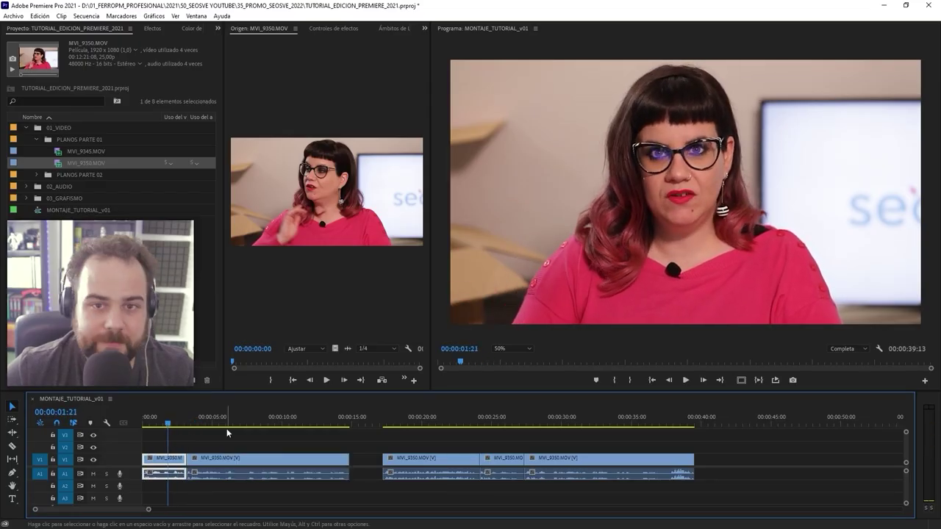
pyautogui.press('space')
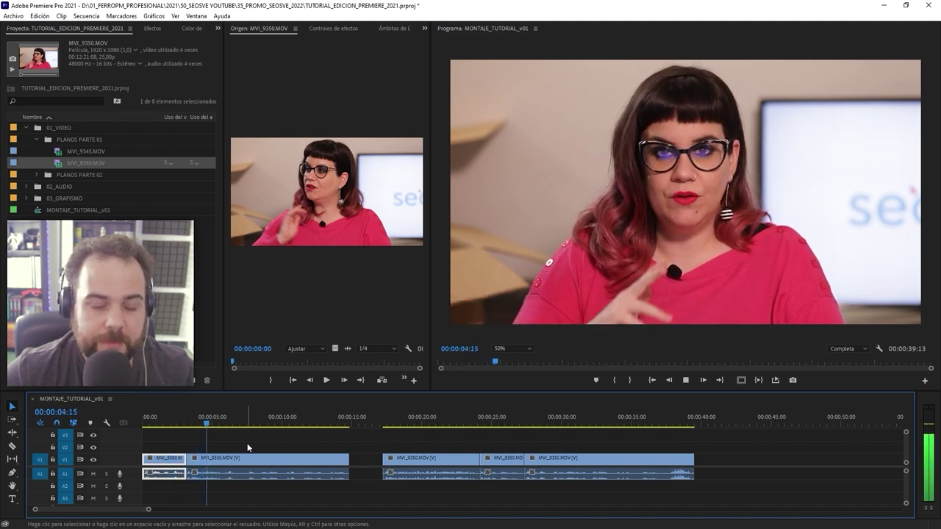
# Move the second clip up against the third one, try moving and trimming at their shared edge, and undo the last change
pyautogui.moveTo(344, 458); pyautogui.dragTo(390, 461)
pyautogui.click(390, 460)
pyautogui.click(384, 462)
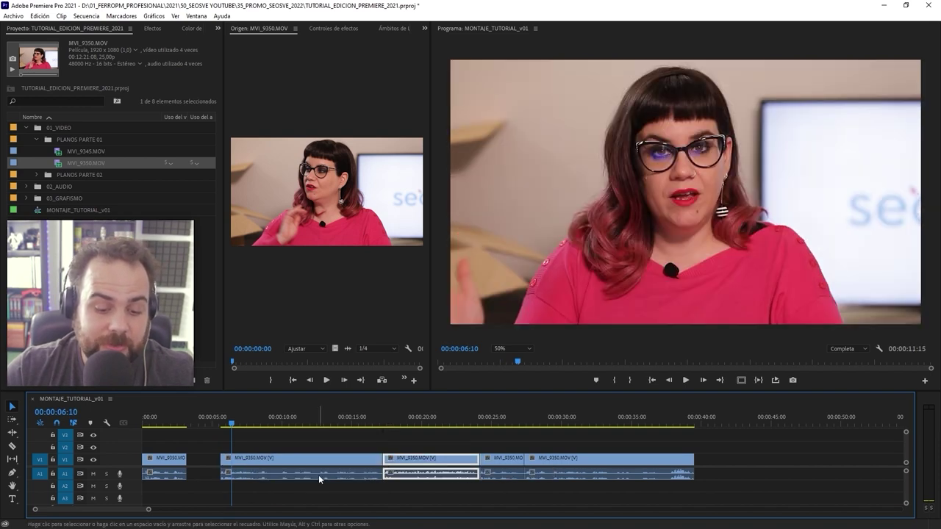
pyautogui.moveTo(426, 445); pyautogui.dragTo(459, 433)
pyautogui.moveTo(384, 462)
pyautogui.mouseDown()
pyautogui.moveTo(392, 461)
pyautogui.moveTo(377, 458)
pyautogui.mouseUp()
pyautogui.hotkey('ctrl', 'z')
# Try to extend the end of the second clip on V2 over the third clip, and return it to V1 beside the first clip
pyautogui.moveTo(381, 447); pyautogui.dragTo(403, 444)
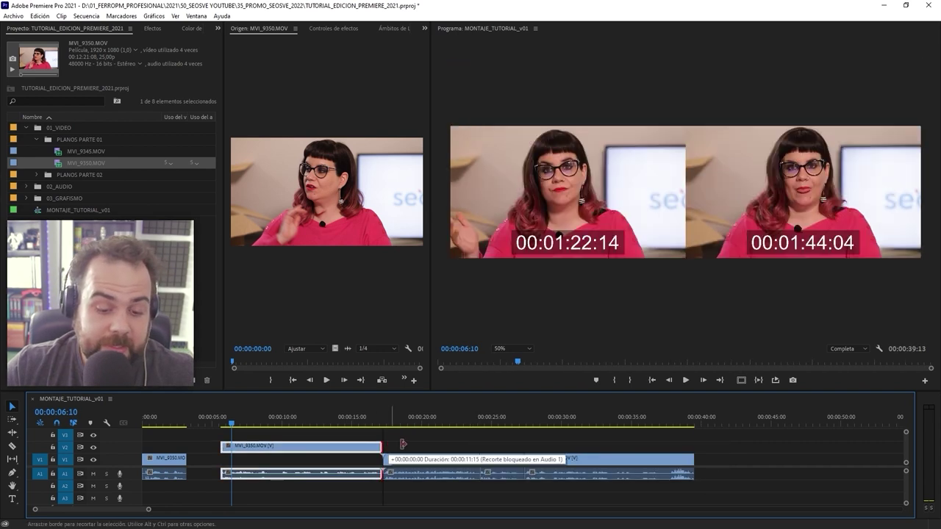
pyautogui.moveTo(467, 445); pyautogui.dragTo(467, 447)
pyautogui.click(375, 480)
pyautogui.click(376, 477)
pyautogui.moveTo(381, 449); pyautogui.dragTo(422, 447)
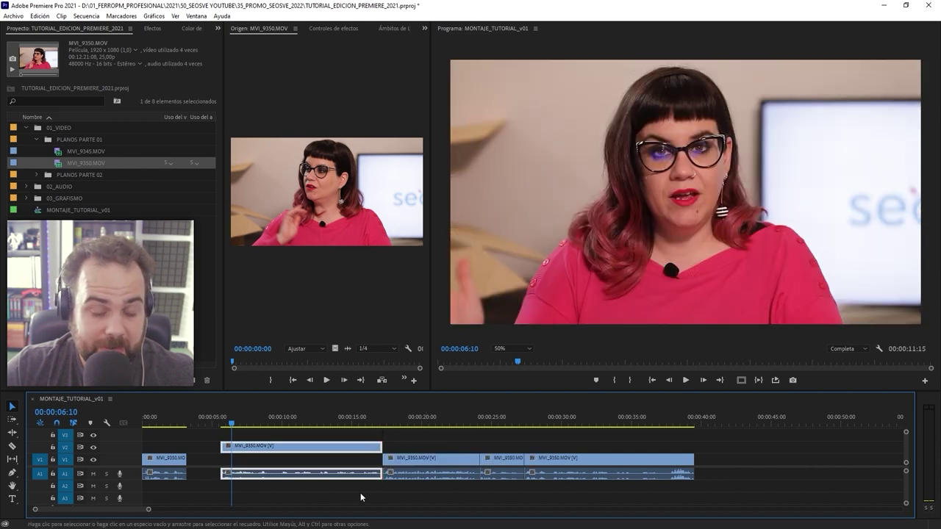
pyautogui.moveTo(371, 483); pyautogui.dragTo(371, 487)
pyautogui.moveTo(381, 447); pyautogui.dragTo(306, 467)
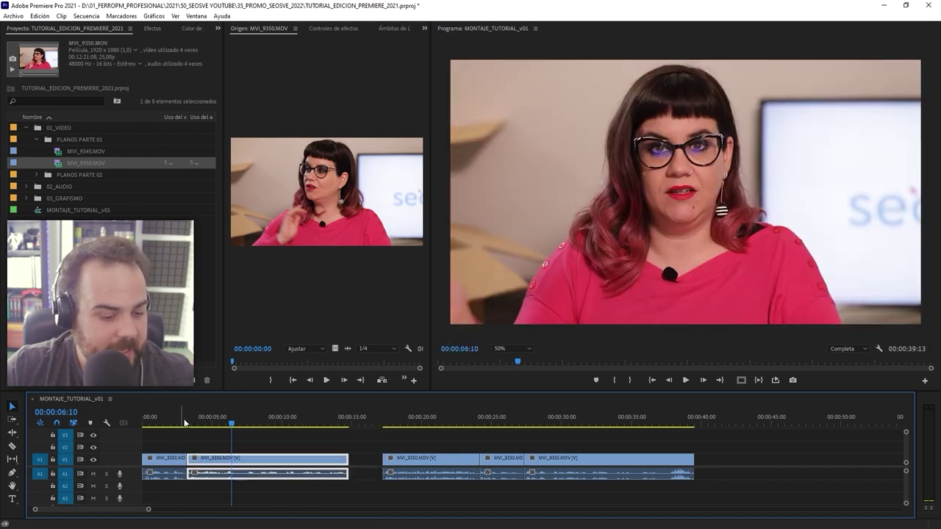
# Move the third clip against the end of the second clip and ripple trim the start of the last clip
pyautogui.click(331, 422)
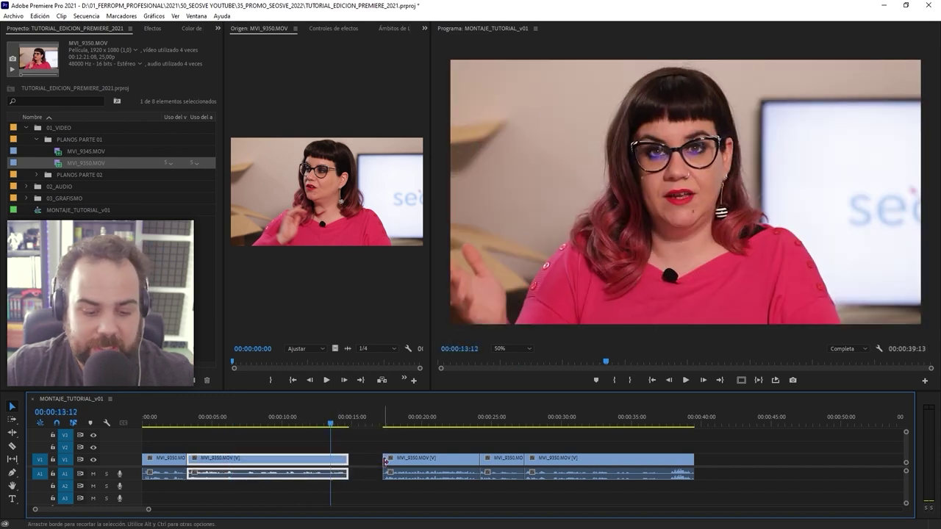
pyautogui.moveTo(413, 466); pyautogui.dragTo(369, 465)
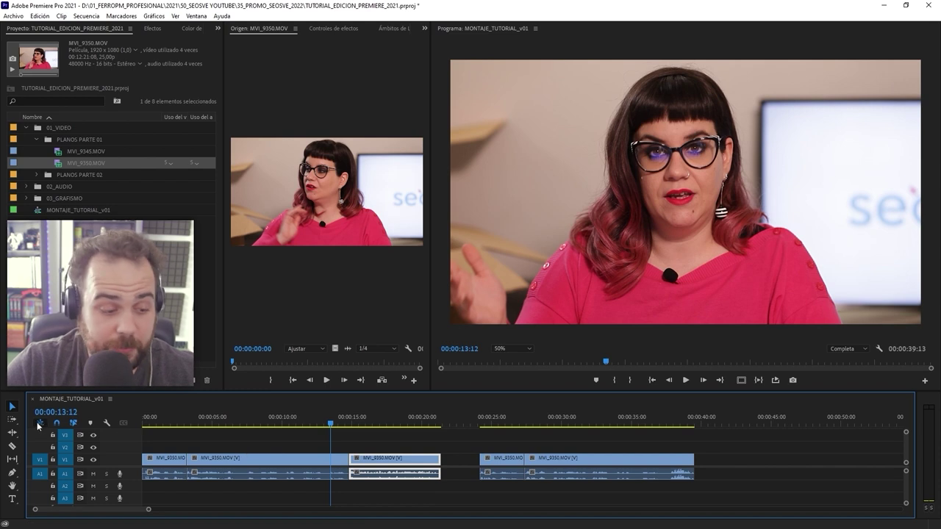
pyautogui.click(13, 433)
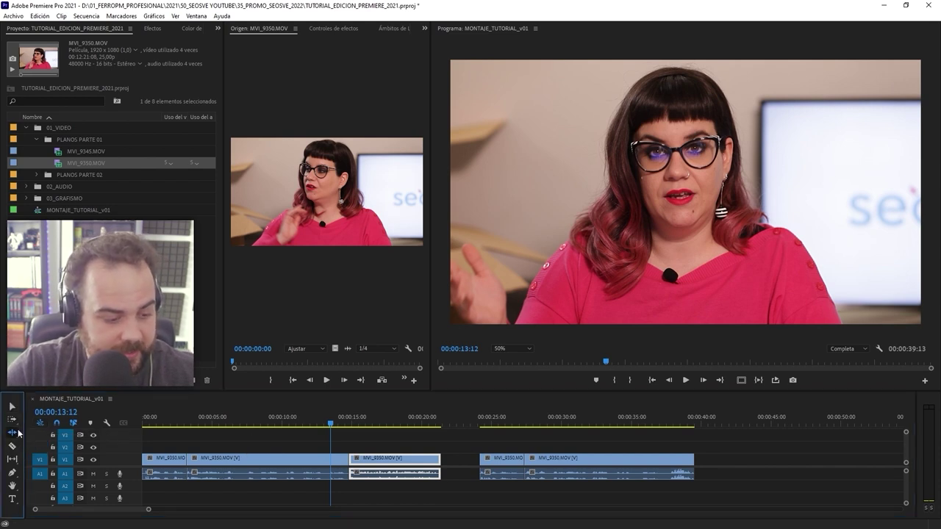
pyautogui.moveTo(526, 458); pyautogui.dragTo(526, 458)
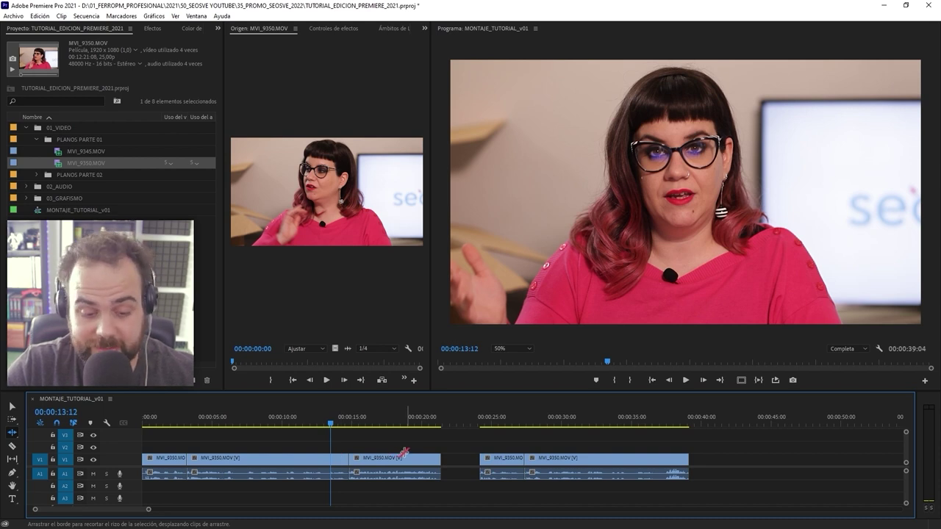
# Close the gap between the third and fourth clips and play the assembled sequence from its start
pyautogui.press('v')
pyautogui.moveTo(502, 472); pyautogui.dragTo(457, 473)
pyautogui.press('space')
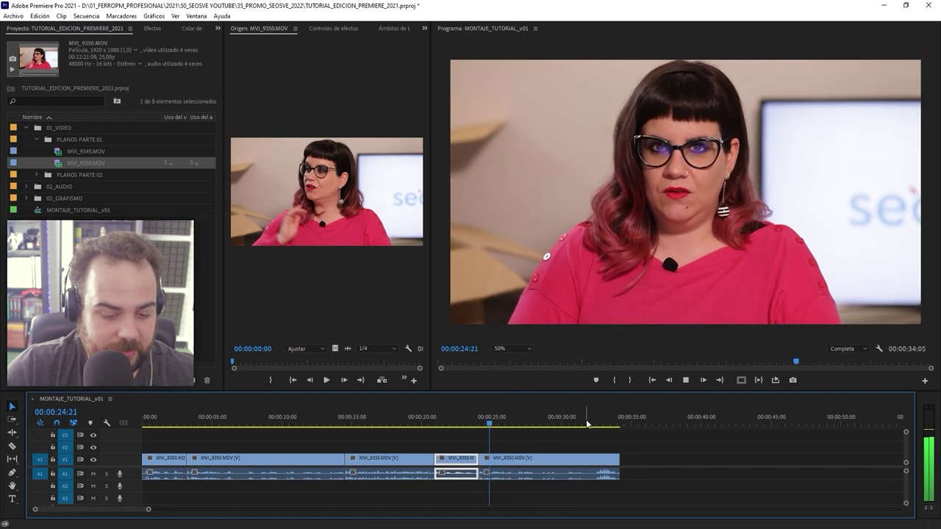
pyautogui.press('space')
pyautogui.press('Home')
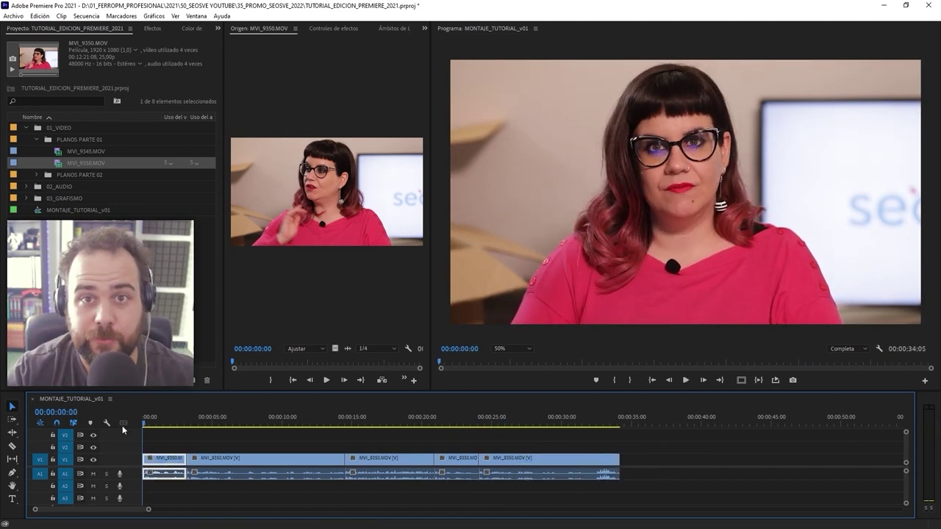
pyautogui.press('space')
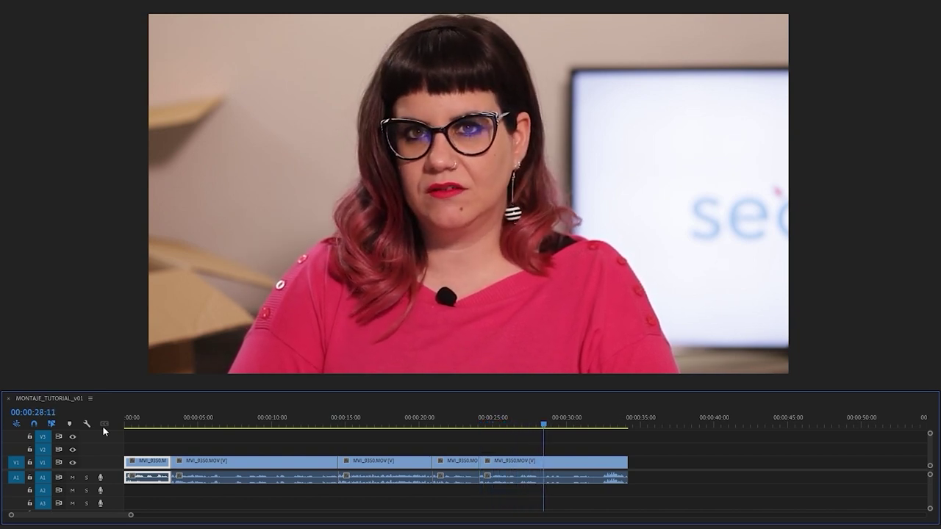
# Select the first V1 clip and show its effect controls
pyautogui.press('d')
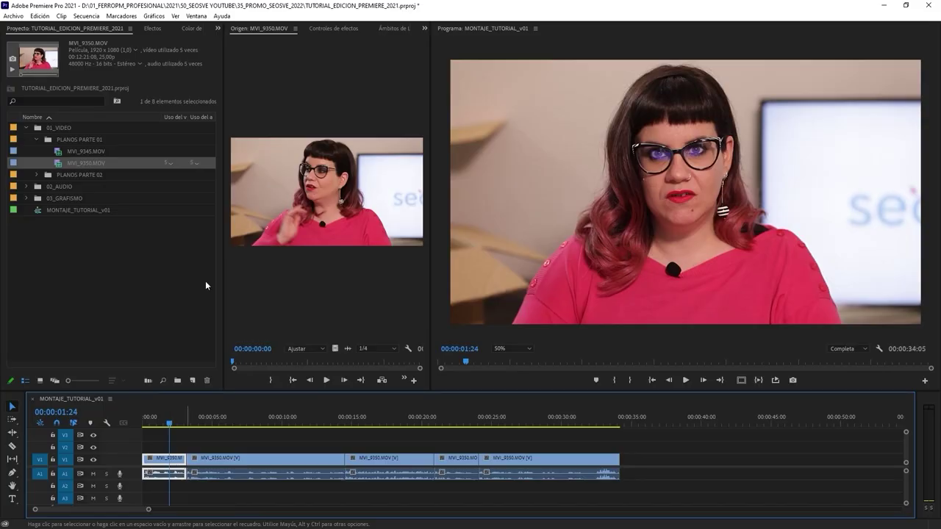
pyautogui.click(327, 28)
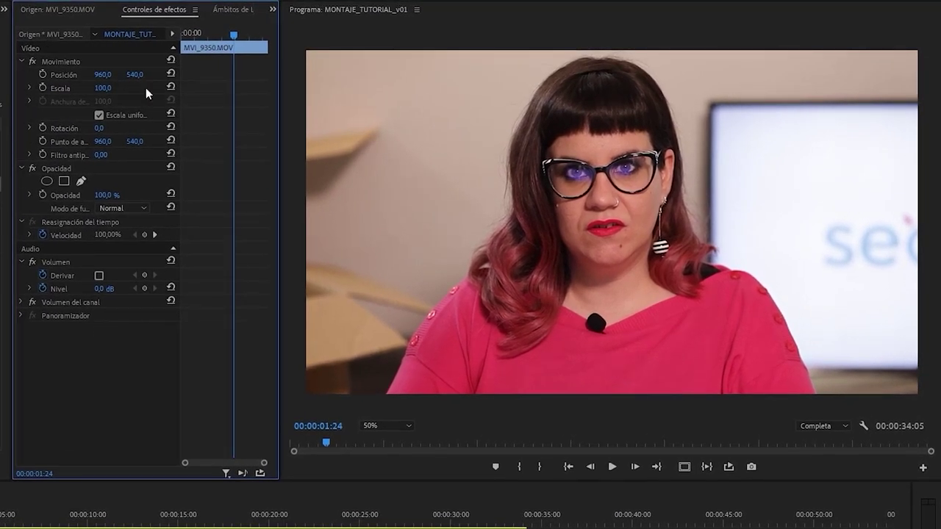
# Set the first clip's motion to position 825, 564, scale 72, rotation -16° and vertical anchor point 537
pyautogui.click(76, 61)
pyautogui.moveTo(106, 74)
pyautogui.mouseDown()
pyautogui.moveTo(158, 76)
pyautogui.moveTo(115, 88)
pyautogui.mouseUp()
pyautogui.moveTo(98, 128)
pyautogui.mouseDown()
pyautogui.moveTo(110, 128)
pyautogui.moveTo(88, 128)
pyautogui.mouseUp()
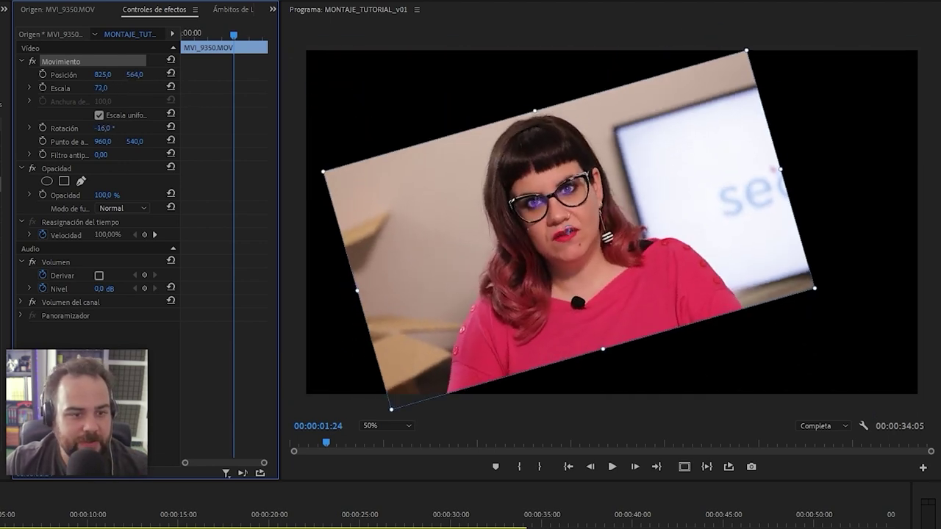
pyautogui.moveTo(140, 142); pyautogui.dragTo(136, 142)
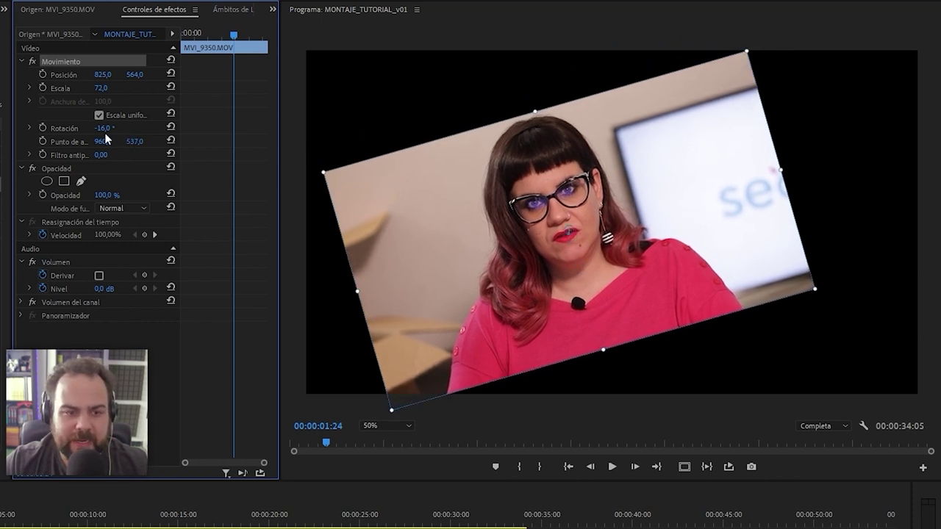
# Undo all the position, scale, rotation and anchor point changes on the first clip
pyautogui.hotkey('ctrl', 'z')
pyautogui.hotkey('ctrl', 'z')
pyautogui.hotkey('ctrl', 'z')
pyautogui.hotkey('ctrl', 'z')
pyautogui.hotkey('ctrl', 'z')
# Try the first clip's opacity and volume controls, lowering the level to -15.7 dB and raising it to 8.3 dB
pyautogui.moveTo(104, 196)
pyautogui.mouseDown()
pyautogui.moveTo(88, 195)
pyautogui.moveTo(110, 196)
pyautogui.mouseUp()
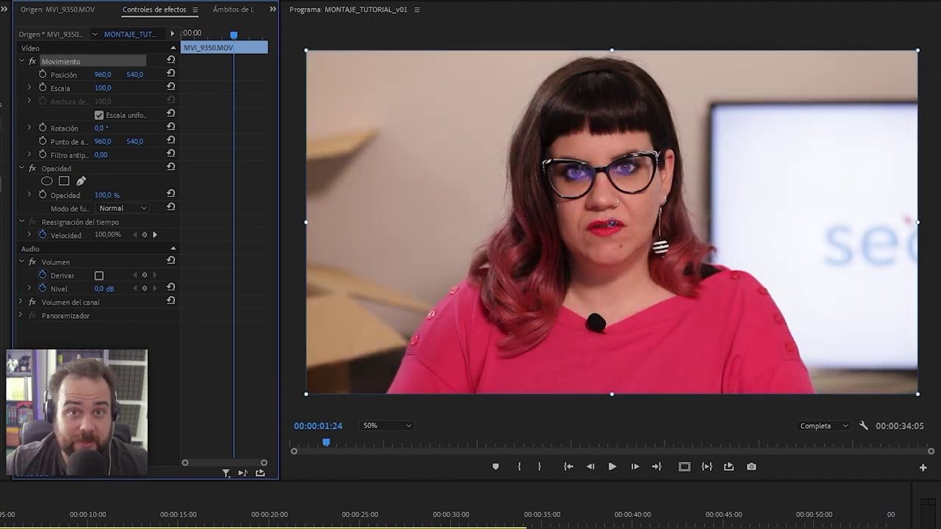
pyautogui.click(114, 222)
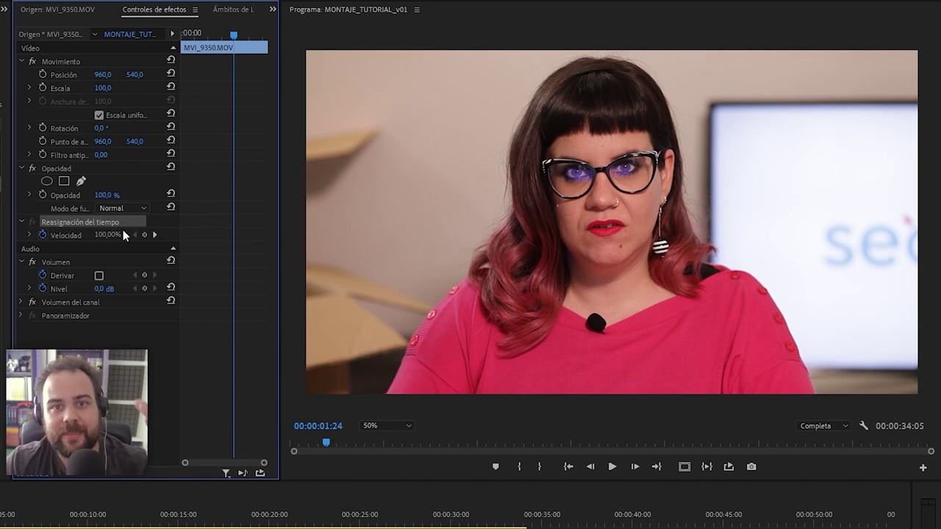
pyautogui.click(72, 276)
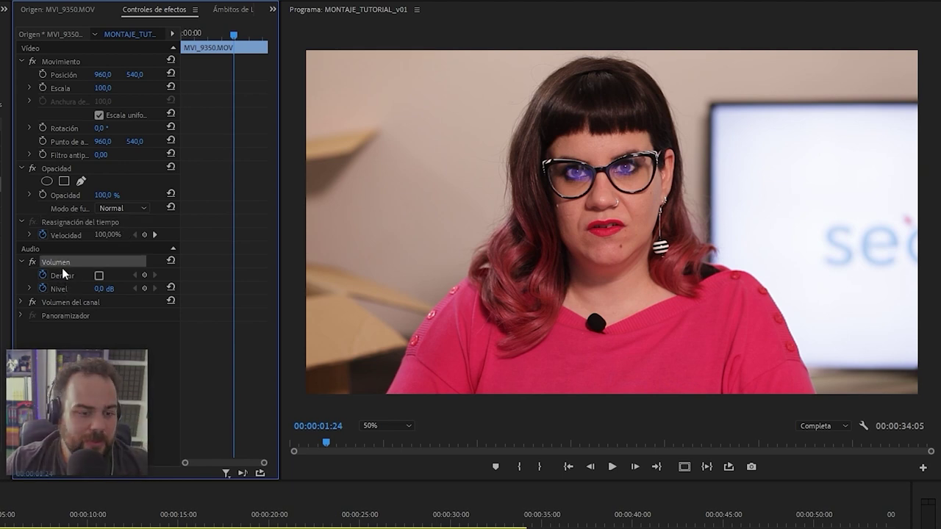
pyautogui.click(57, 286)
pyautogui.moveTo(106, 321); pyautogui.dragTo(78, 319)
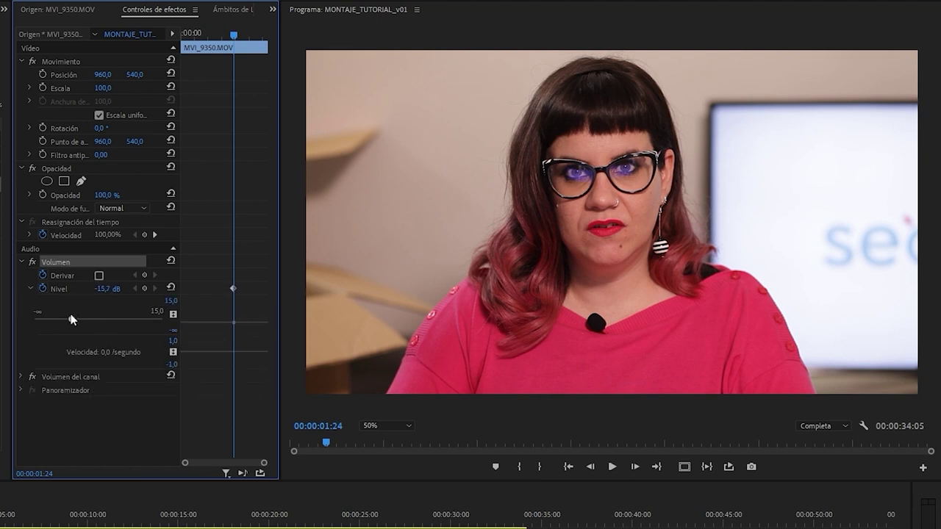
pyautogui.moveTo(138, 329); pyautogui.dragTo(131, 329)
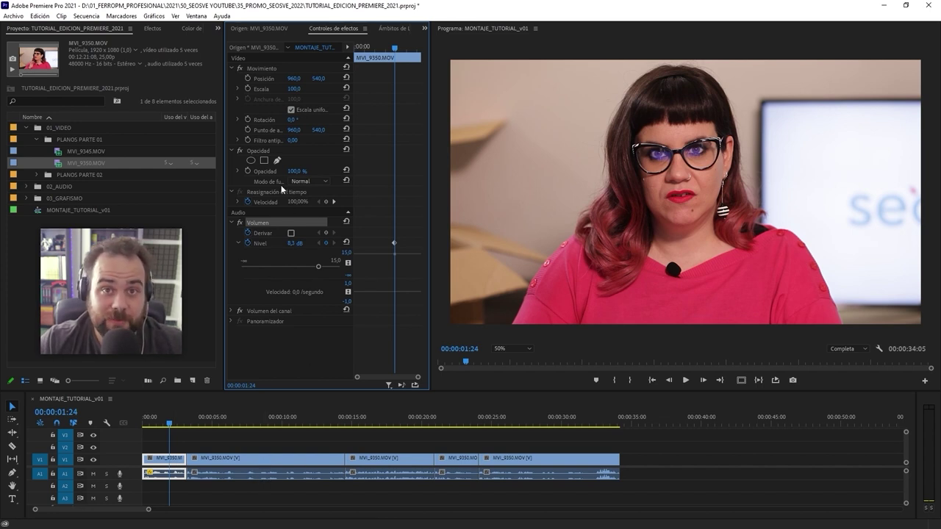
# Examine the channel volume, panner and motion properties of the first clip, collapsing the groups already reviewed
pyautogui.click(231, 222)
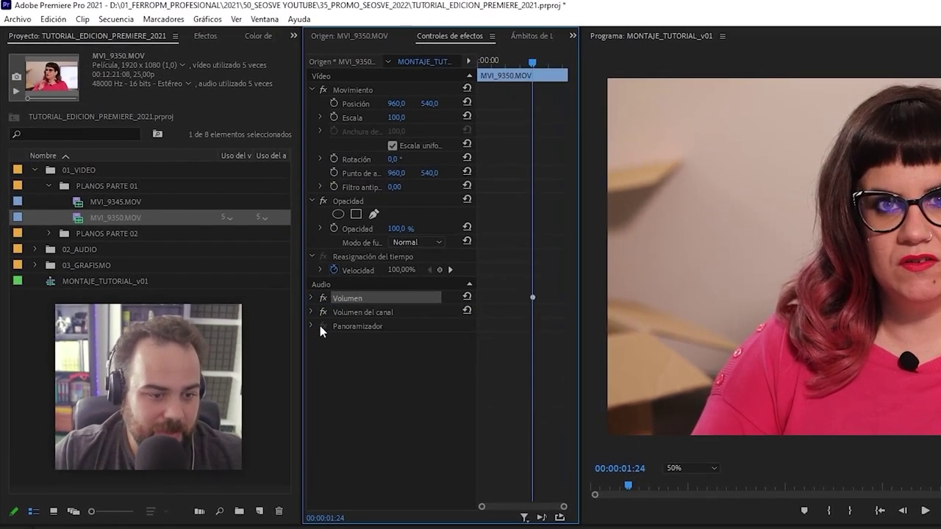
pyautogui.click(311, 311)
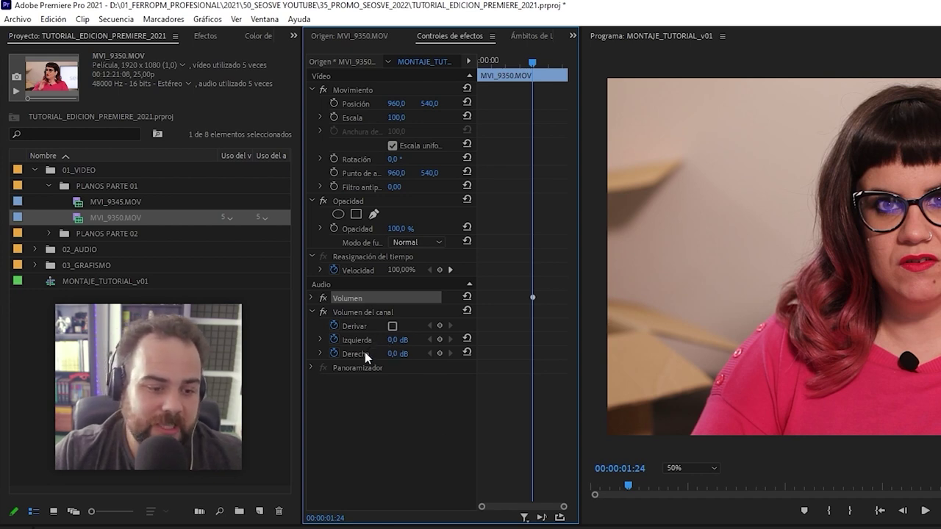
pyautogui.click(312, 311)
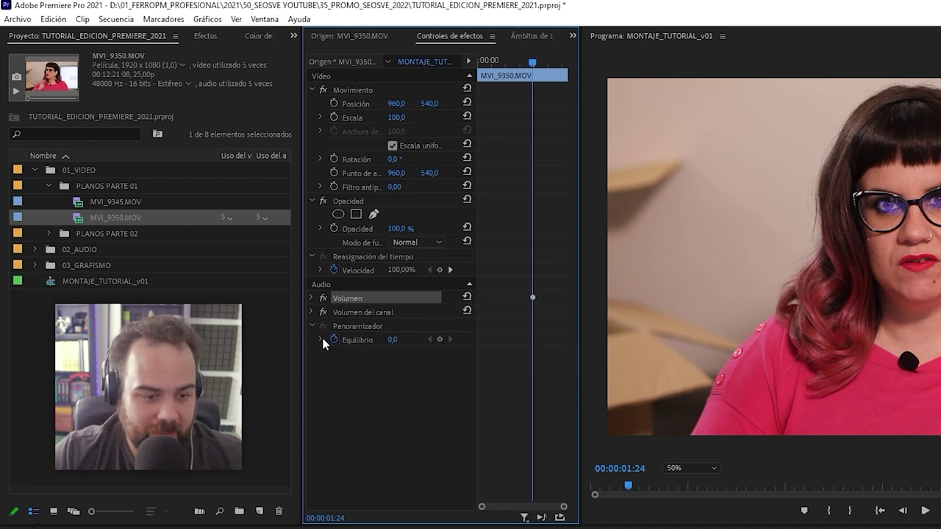
pyautogui.click(322, 340)
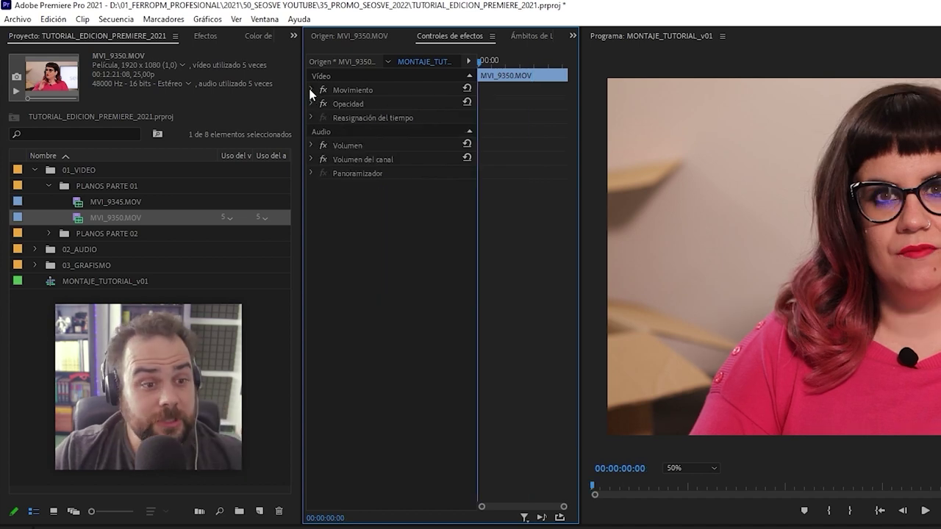
pyautogui.click(311, 90)
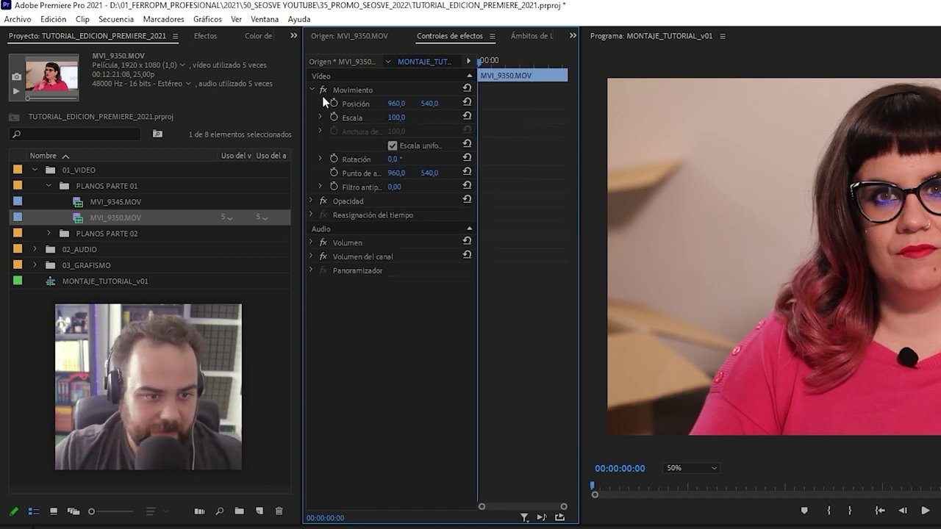
pyautogui.click(312, 90)
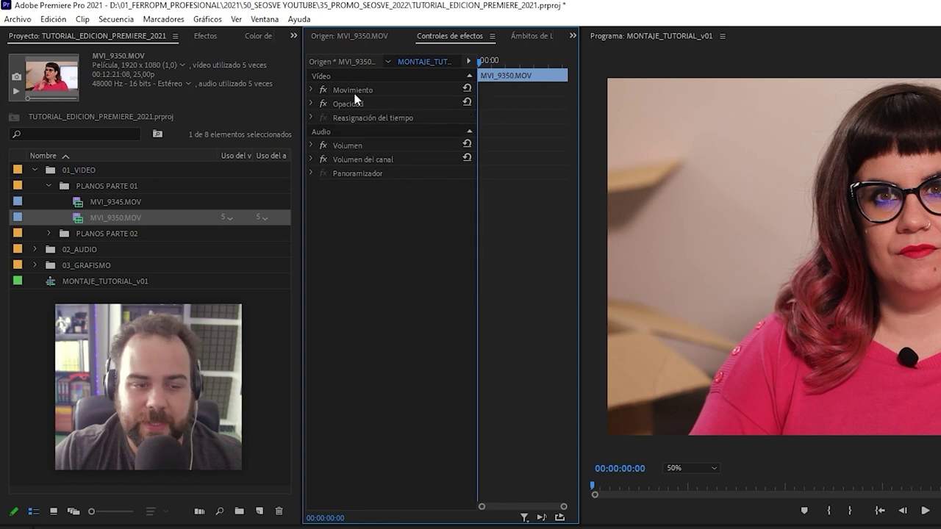
pyautogui.click(311, 90)
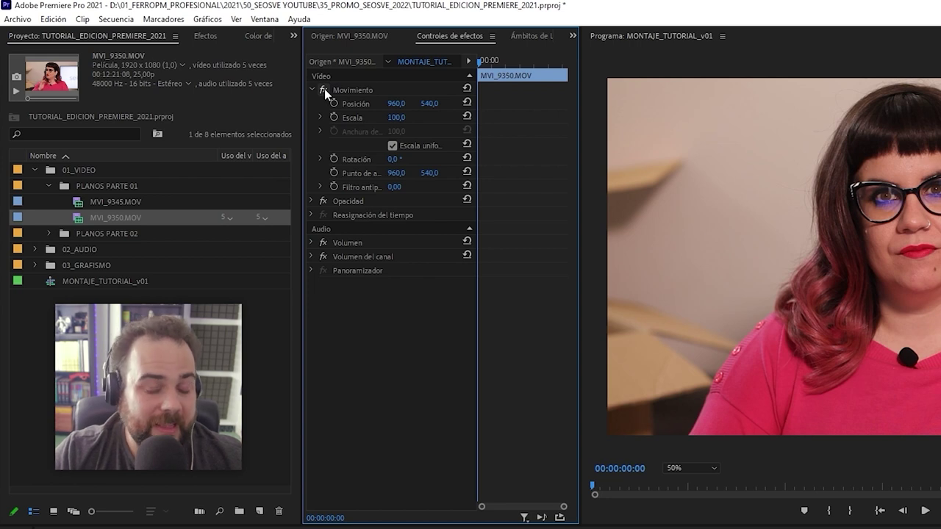
# Toggle the first clip's Motion effect off and on, try position 1029, 498 with scale 57, and reset the whole effect
pyautogui.click(325, 89)
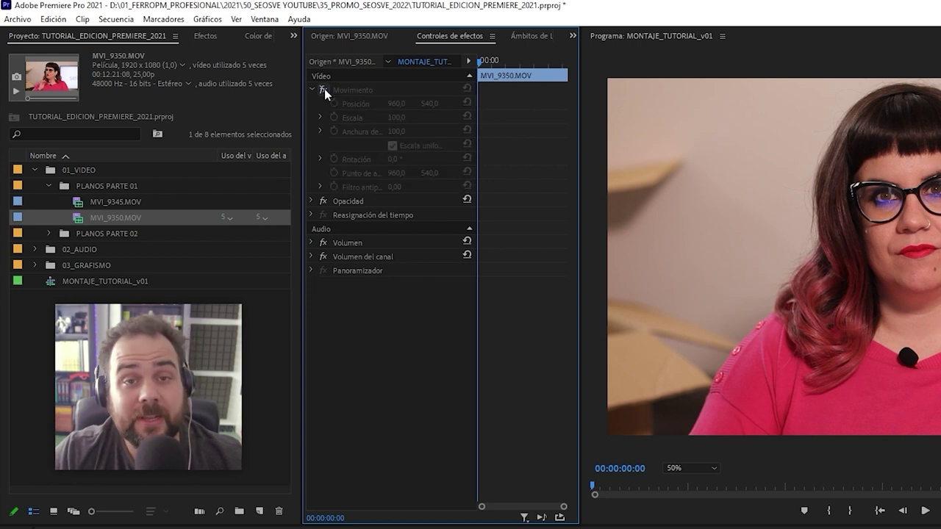
pyautogui.click(325, 89)
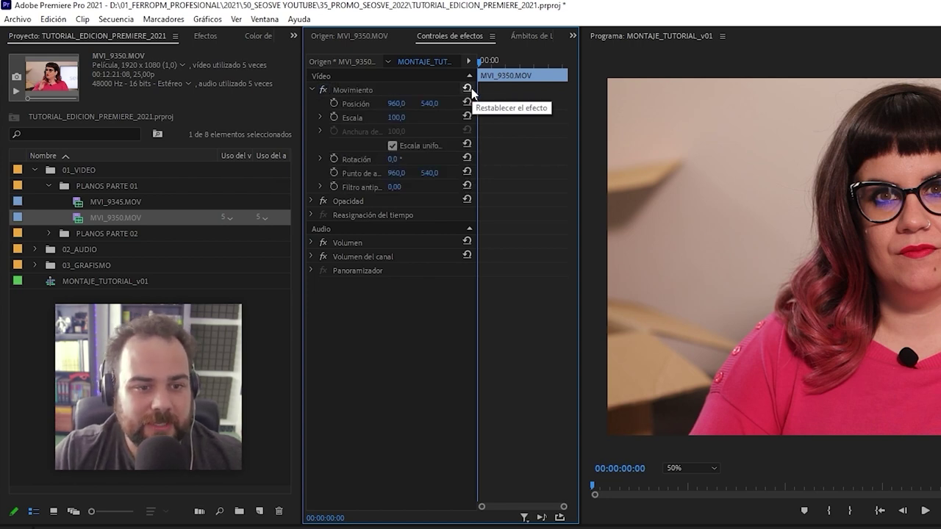
pyautogui.moveTo(397, 104); pyautogui.dragTo(377, 118)
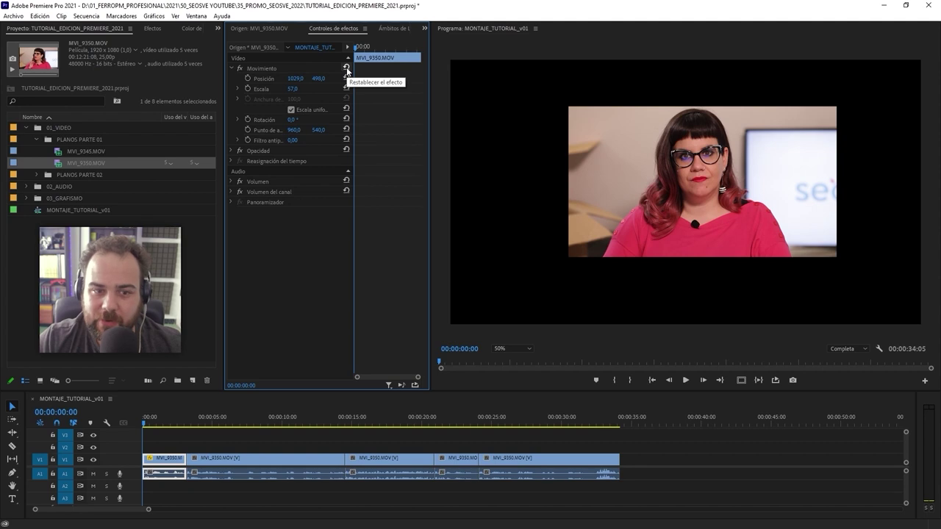
pyautogui.click(346, 67)
# Try position 913, 622 and scale 61 on the first clip, resetting each of the two properties individually
pyautogui.moveTo(298, 80); pyautogui.dragTo(272, 88)
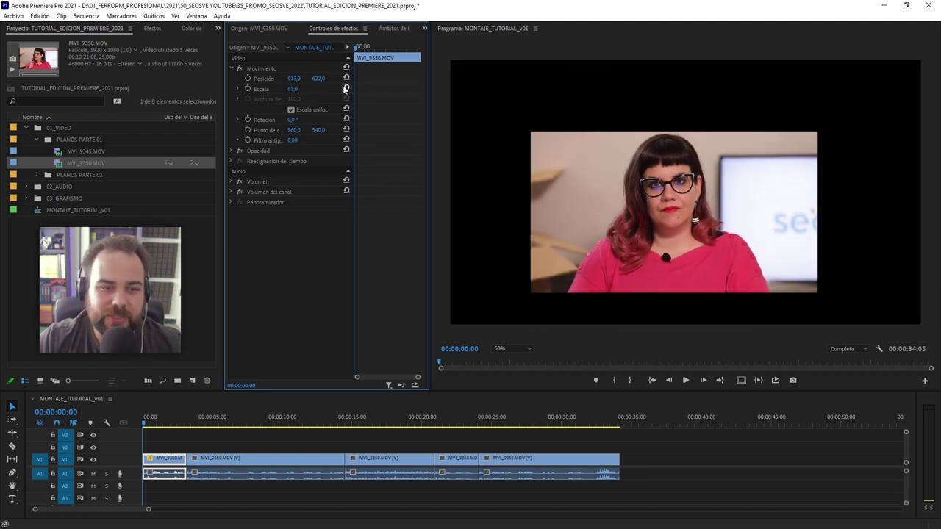
pyautogui.click(345, 88)
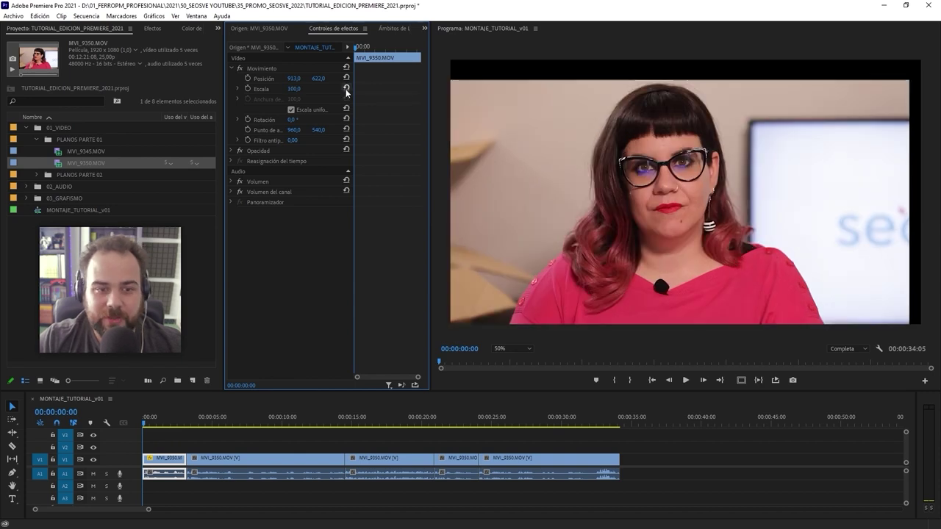
pyautogui.click(346, 77)
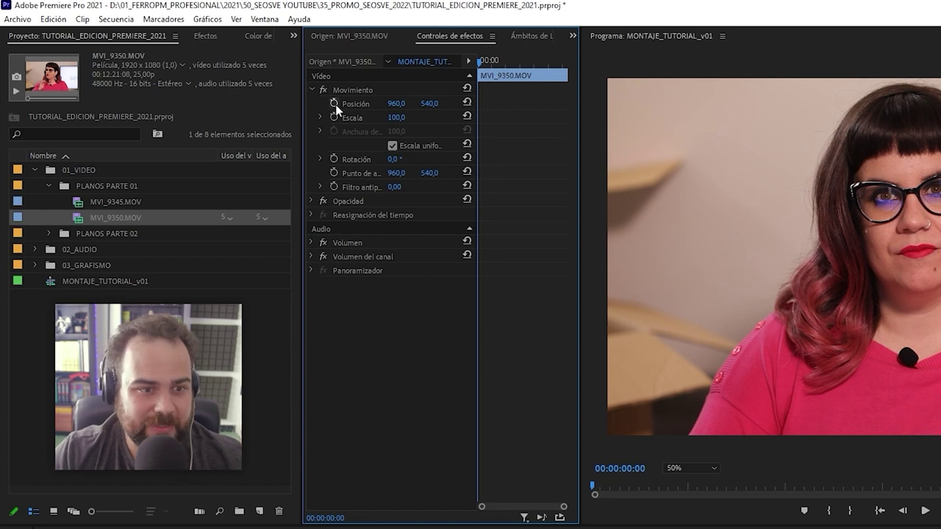
# Enable keyframing for the first clip's position and scale, with a keyframe for each at 00:00:01:09
pyautogui.click(334, 103)
pyautogui.moveTo(479, 103); pyautogui.dragTo(515, 103)
pyautogui.press('space')
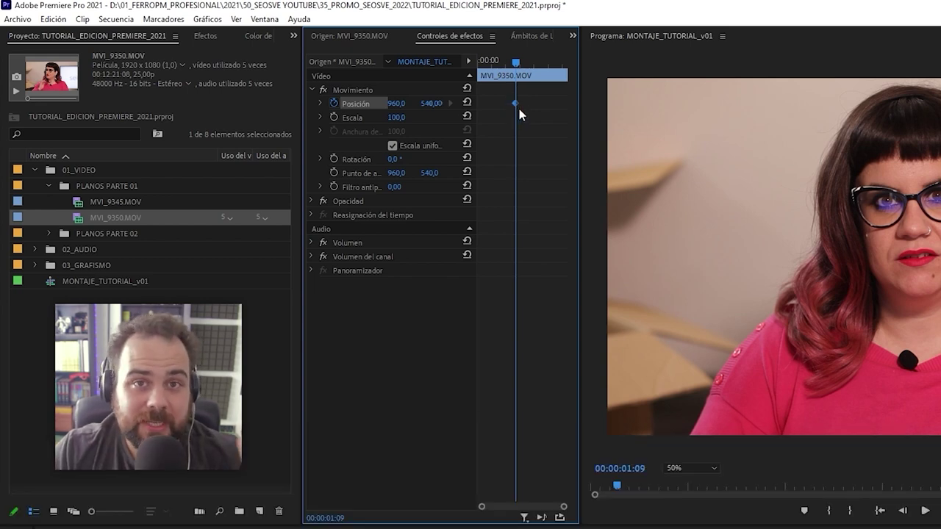
pyautogui.click(335, 118)
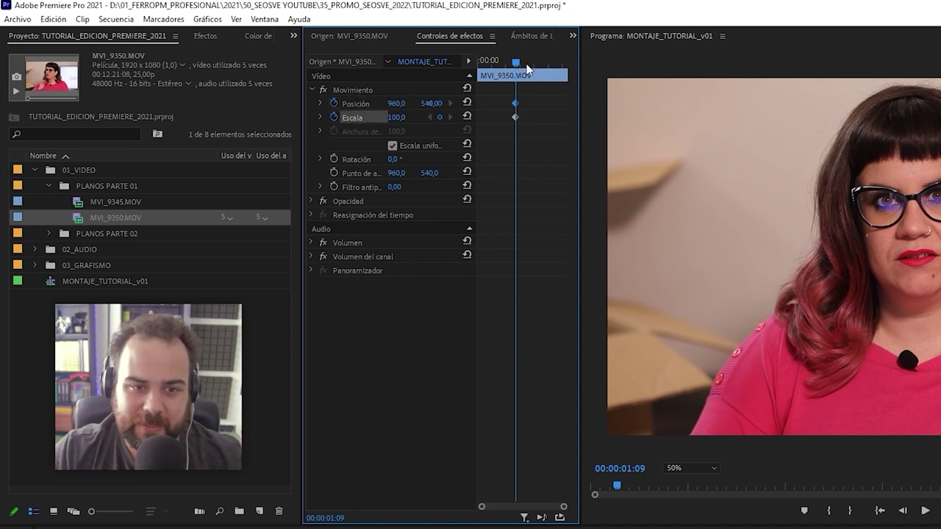
# Add a scale keyframe of 150 at 00:00:02:03 and play the zoom from the keyframe at 00:00:01:09
pyautogui.moveTo(527, 68); pyautogui.dragTo(540, 69)
pyautogui.click(401, 118)
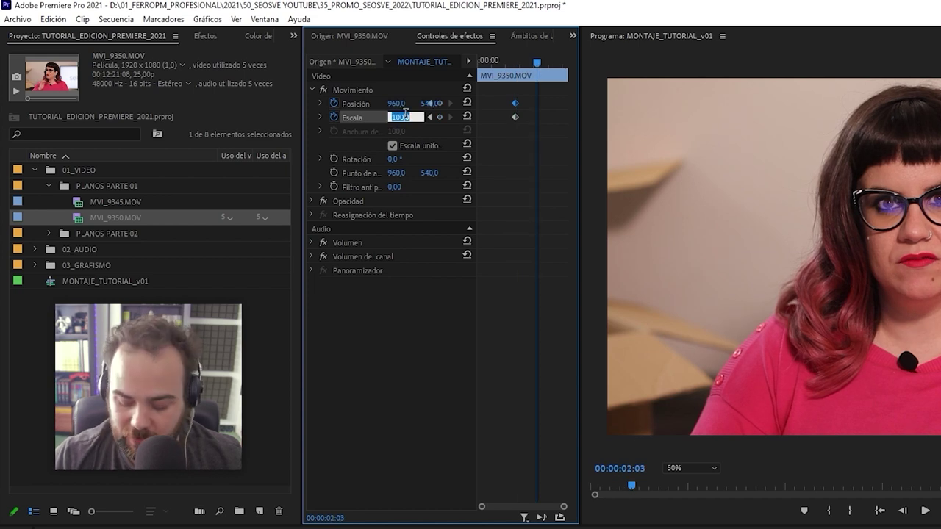
pyautogui.write('150')
pyautogui.press('Return')
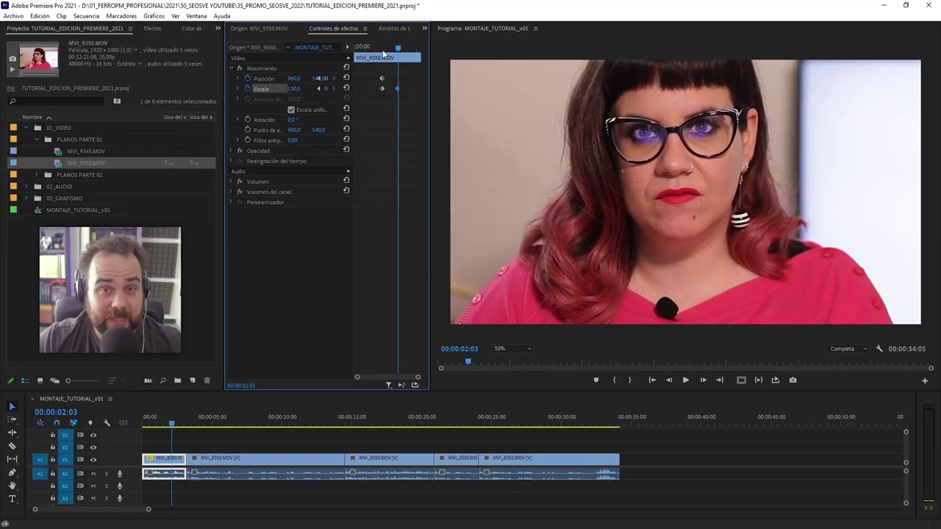
pyautogui.click(381, 49)
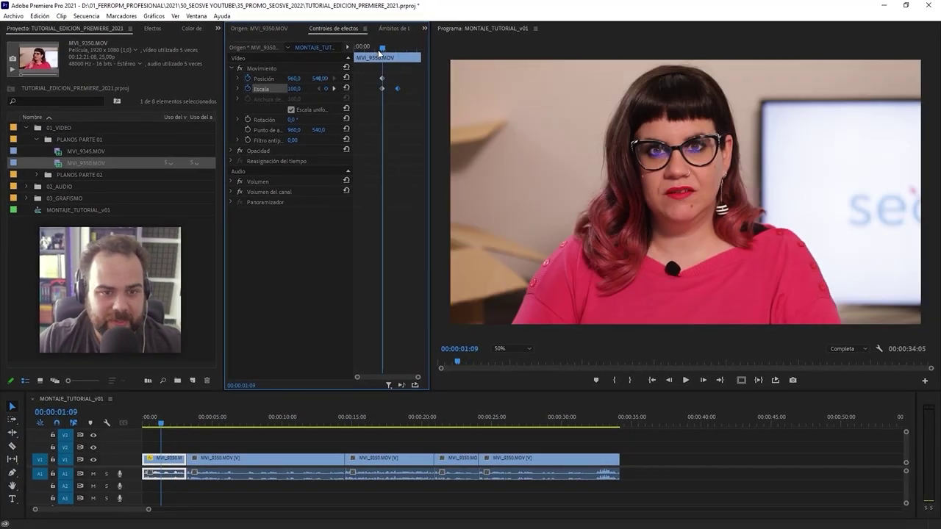
pyautogui.press('space')
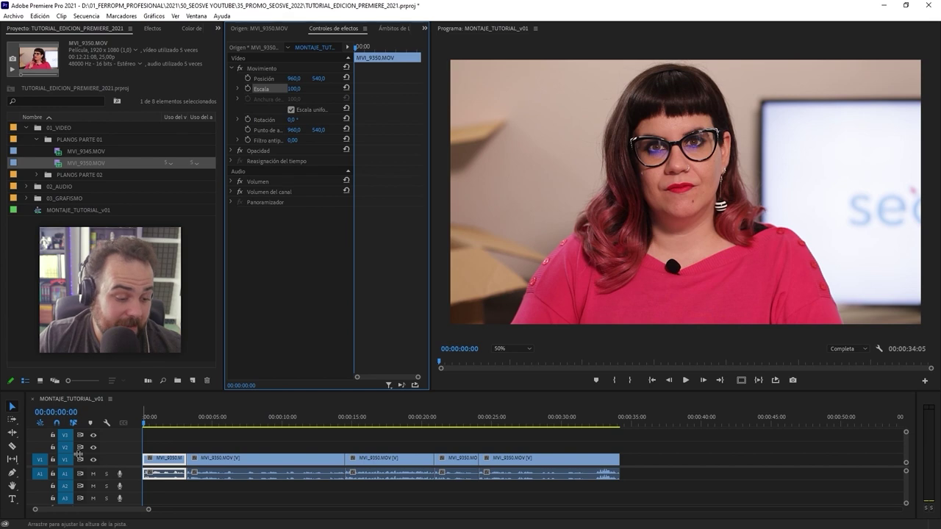
# Enlarge video track V1 in the timeline and show the first clip's Scale keyframe line on it
pyautogui.click(68, 455)
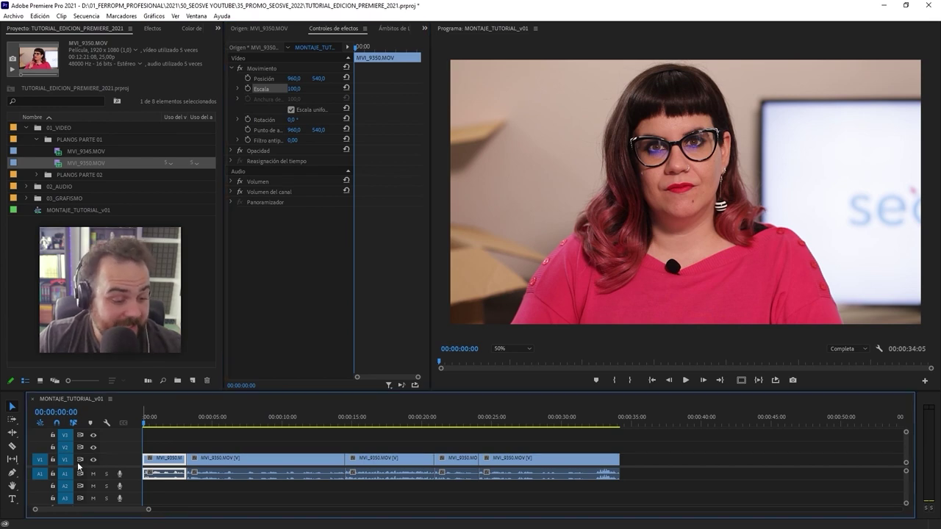
pyautogui.moveTo(68, 453); pyautogui.dragTo(68, 436)
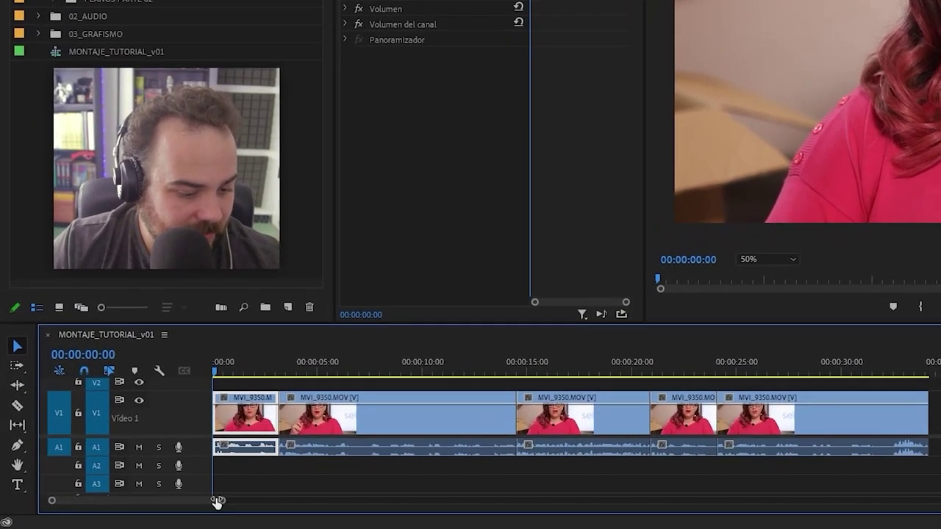
pyautogui.press('=')
pyautogui.press('=')
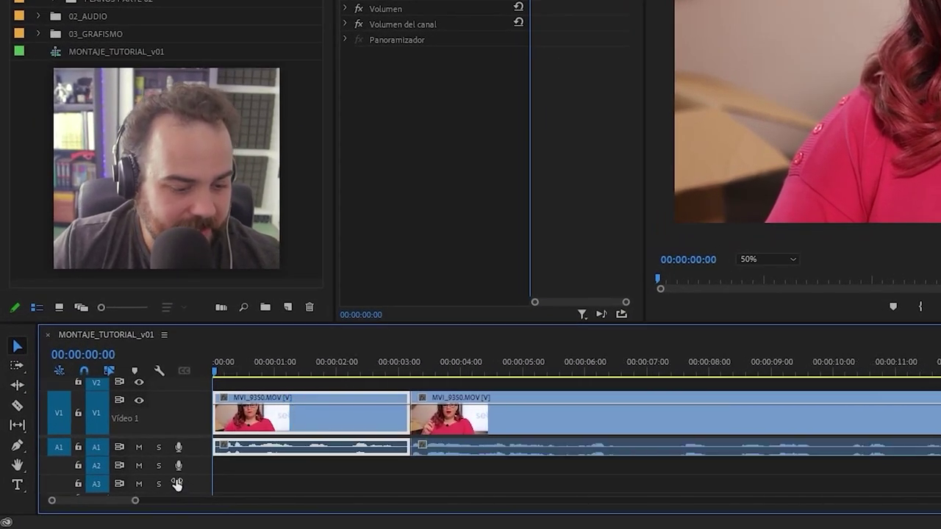
pyautogui.click(224, 401)
pyautogui.moveTo(245, 415)
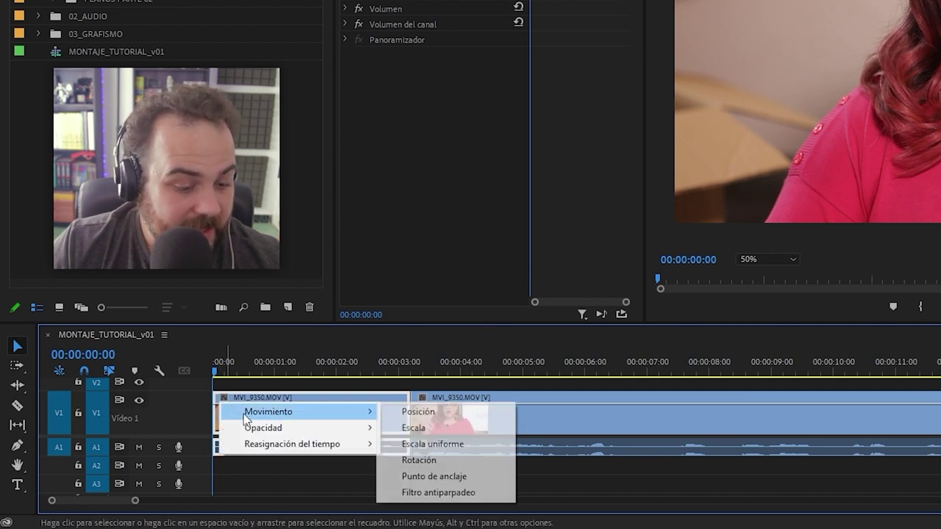
pyautogui.click(449, 434)
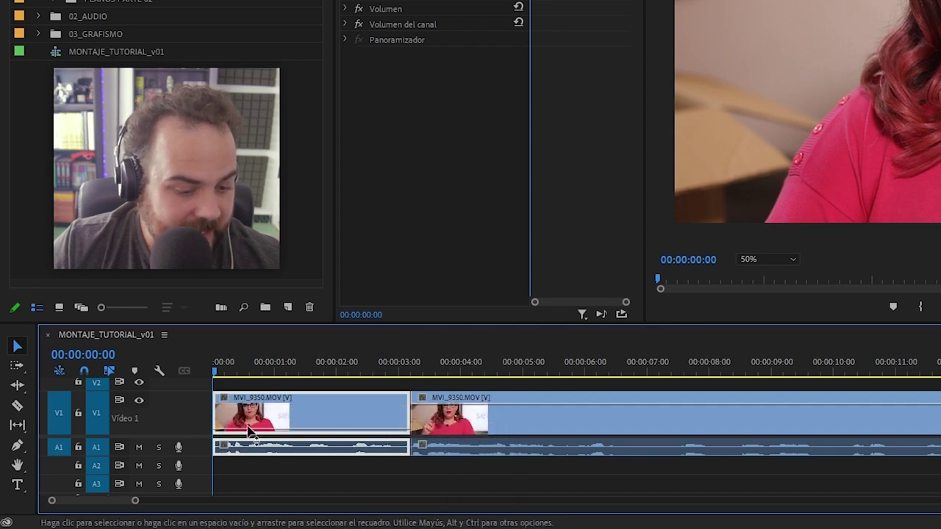
# Show the Opacity line on the first clip, try lowering it to 67.64 and raise it back to full
pyautogui.click(224, 399)
pyautogui.moveTo(305, 429)
pyautogui.click(422, 428)
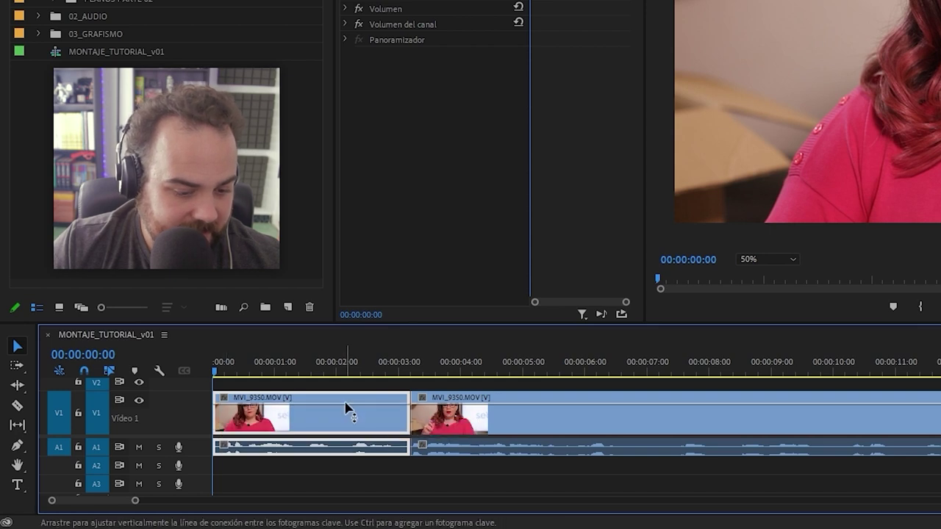
pyautogui.moveTo(269, 413); pyautogui.dragTo(275, 439)
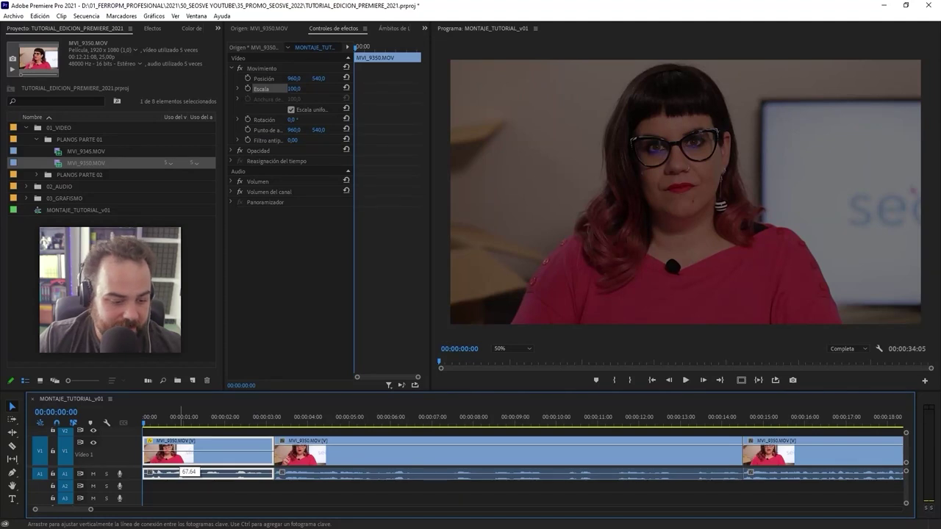
pyautogui.moveTo(182, 450); pyautogui.dragTo(182, 439)
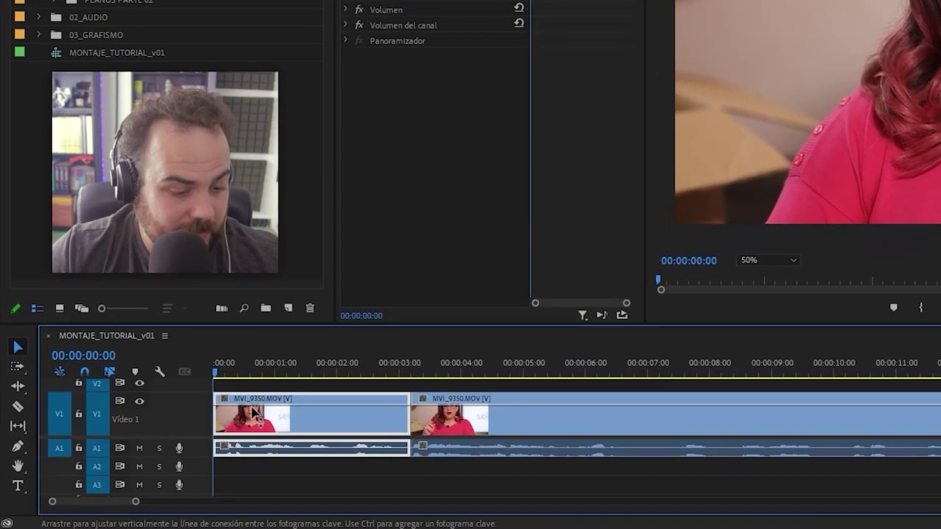
# Try a fade-in from black on the first clip using two opacity keyframes, play it, and return to the start with the tracks collapsed
pyautogui.click(292, 415)
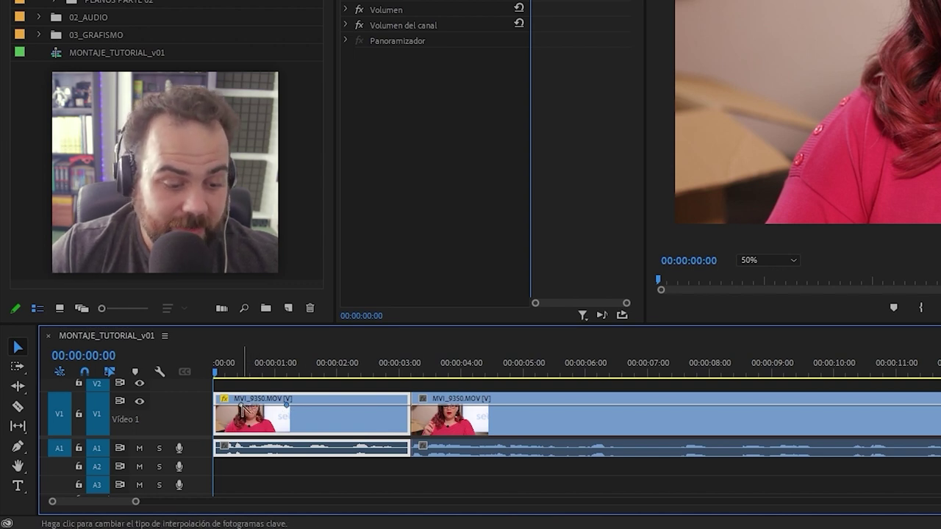
pyautogui.moveTo(243, 409)
pyautogui.moveTo(243, 409); pyautogui.dragTo(241, 435)
pyautogui.moveTo(287, 405); pyautogui.dragTo(244, 404)
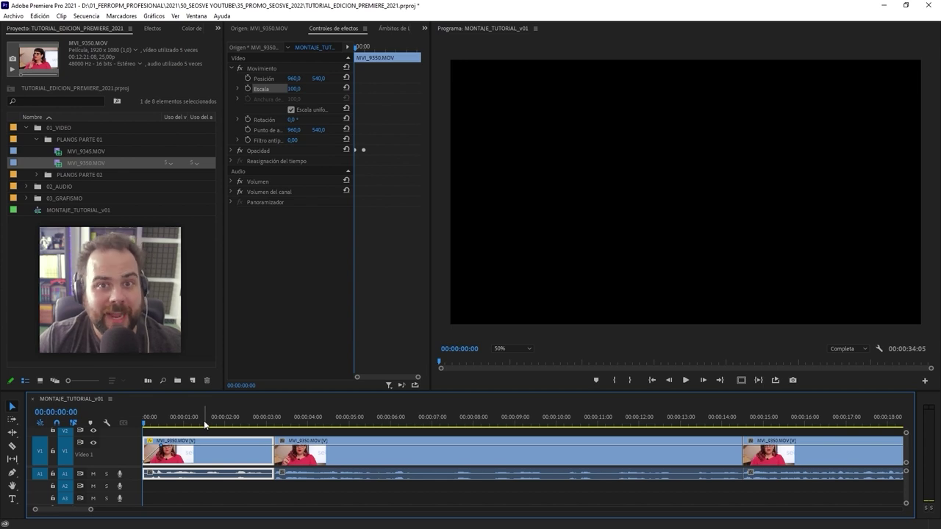
pyautogui.press('space')
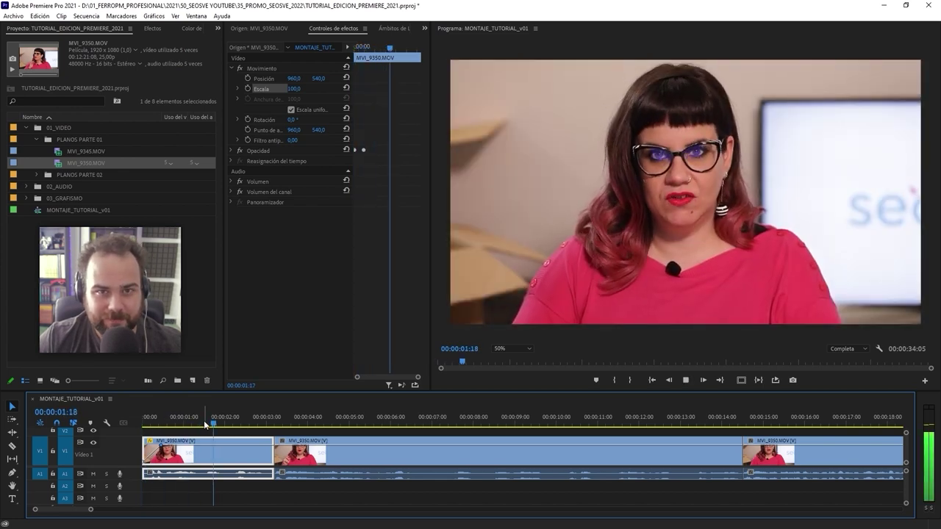
pyautogui.press('space')
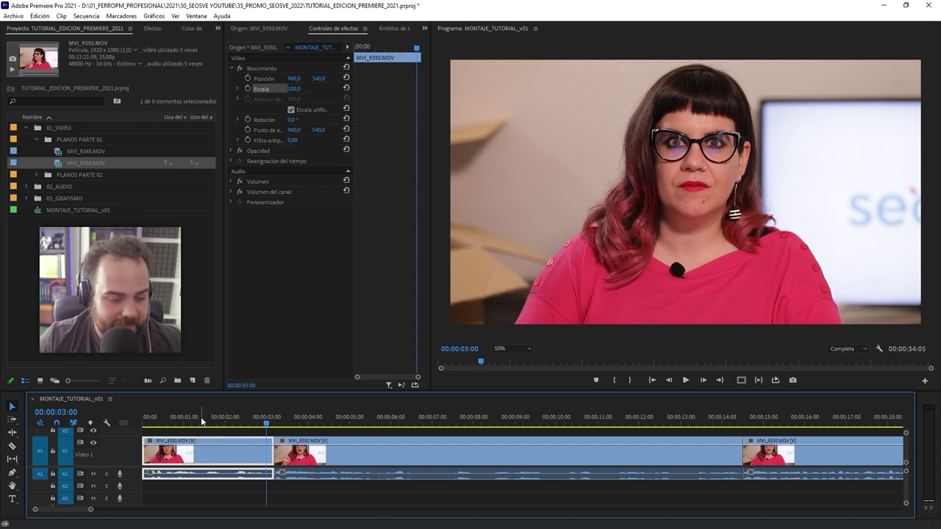
pyautogui.press('Home')
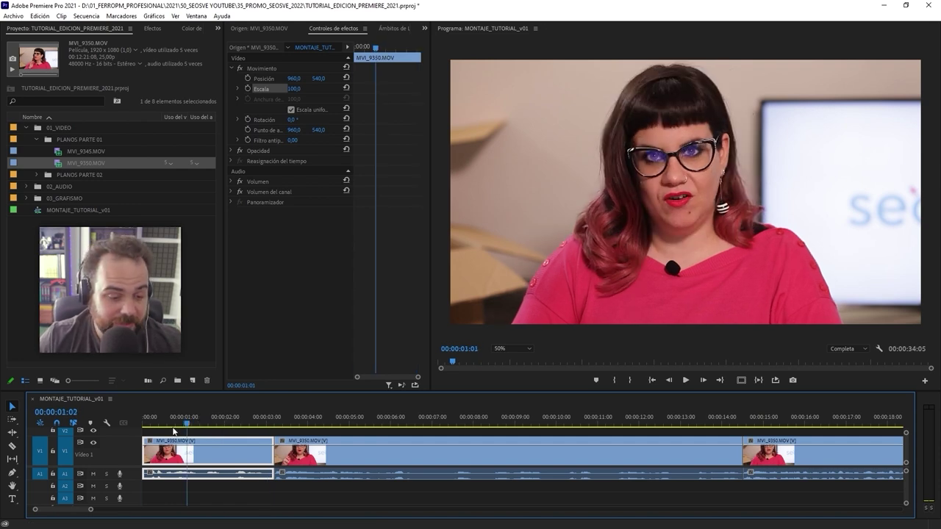
pyautogui.hotkey('ctrl', '-')
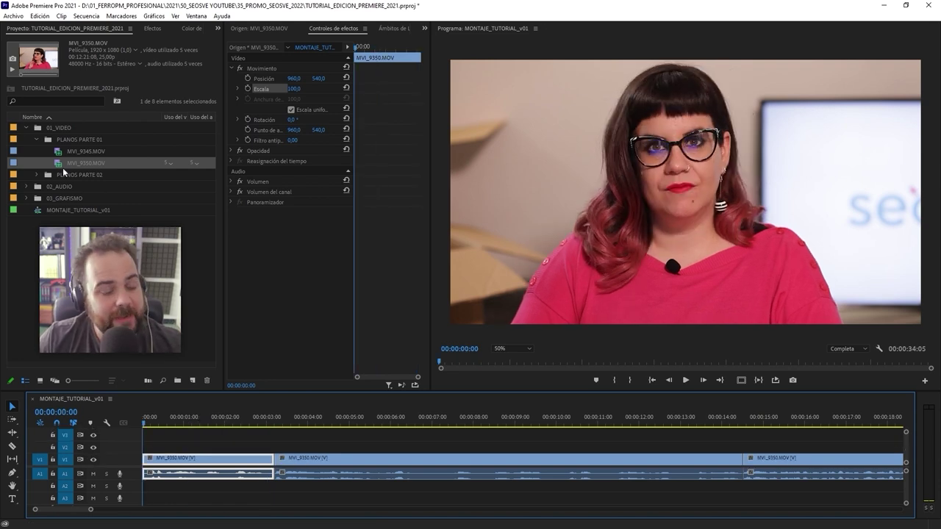
# Place spaceship-1.wav from the MUSICA folder on audio track A2 at the start of the sequence
pyautogui.click(27, 188)
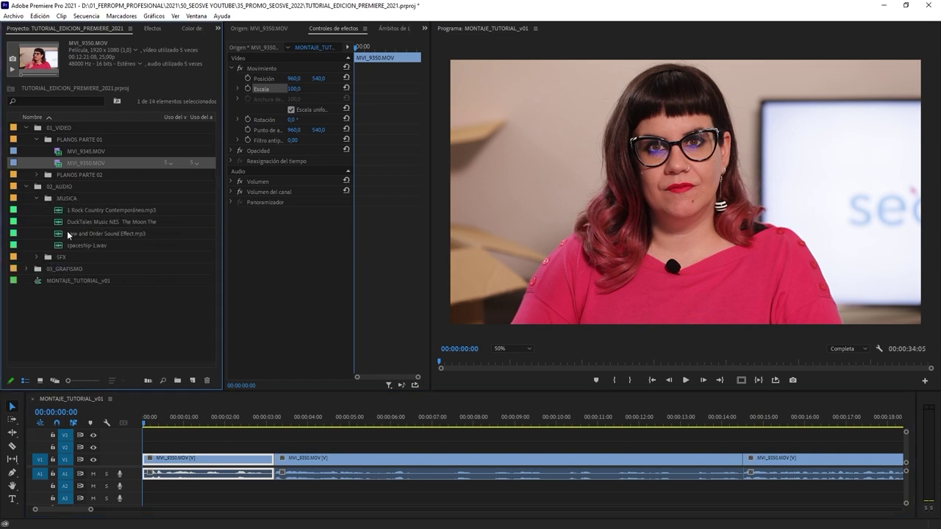
pyautogui.click(61, 247)
pyautogui.moveTo(168, 378); pyautogui.dragTo(147, 491)
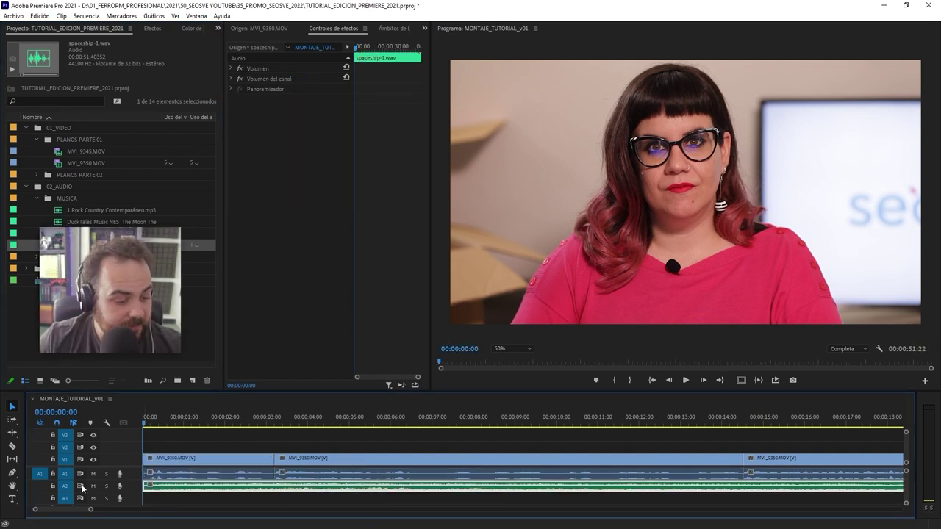
# Enlarge audio track A2, show the music clip's volume Level line, and lower its level
pyautogui.moveTo(64, 489); pyautogui.dragTo(64, 508)
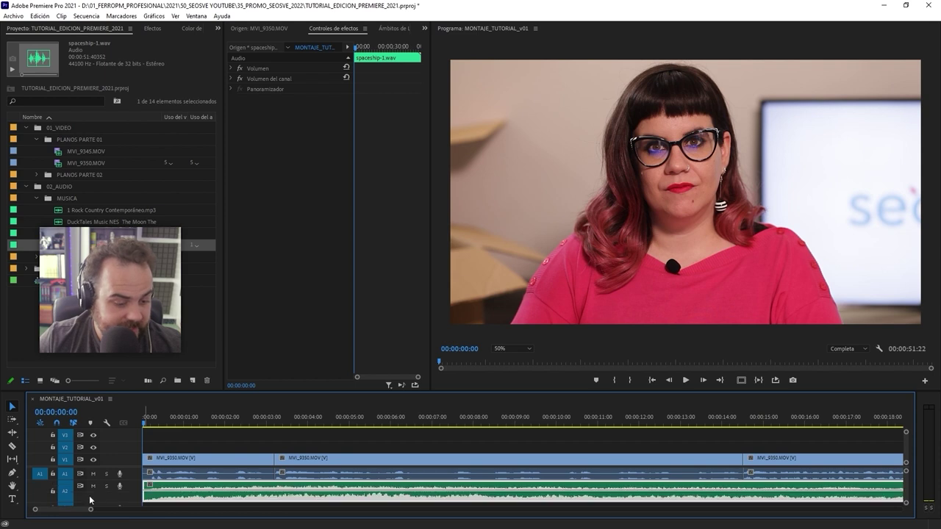
pyautogui.click(151, 486)
pyautogui.moveTo(197, 464)
pyautogui.click(265, 469)
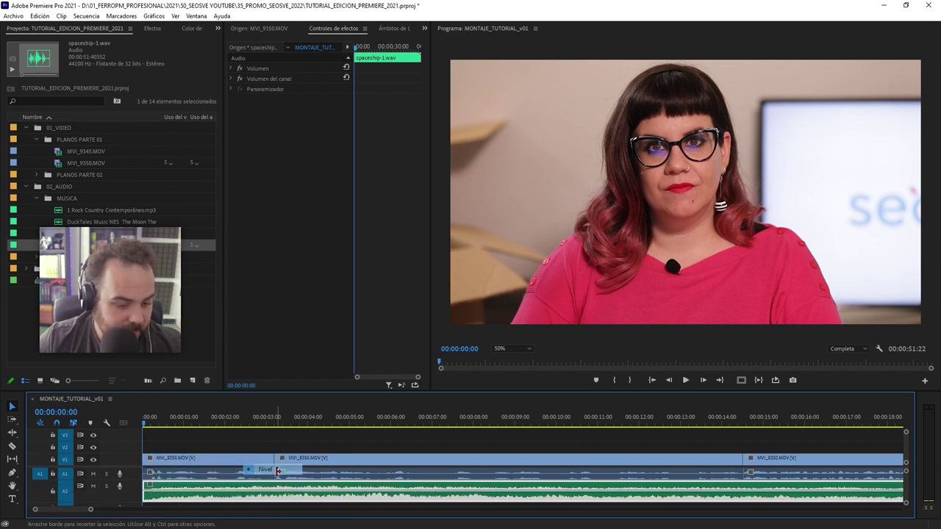
pyautogui.moveTo(263, 495); pyautogui.dragTo(264, 497)
# Split the music clip where the last video take ends and delete the excess part
pyautogui.press('-')
pyautogui.press('-')
pyautogui.press('c')
pyautogui.click(478, 491)
pyautogui.press('v')
pyautogui.click(500, 491)
pyautogui.press('Delete')
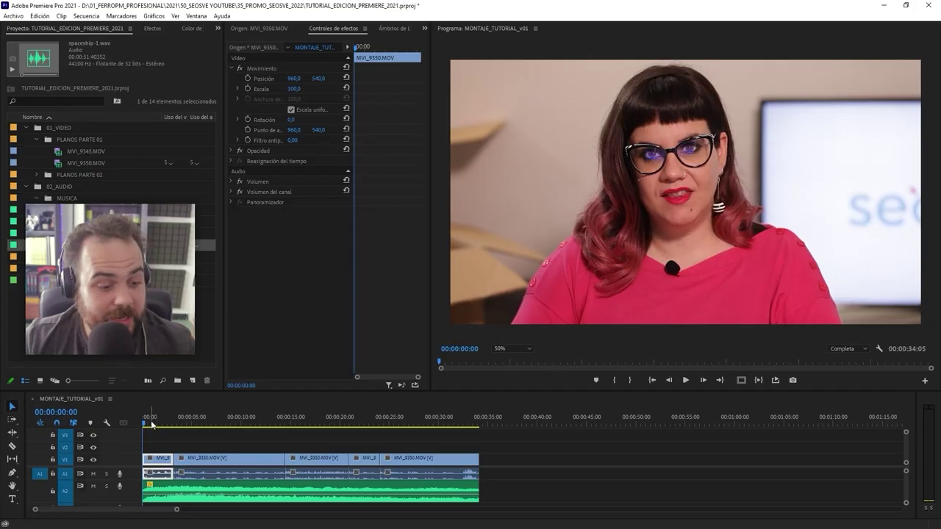
# Review the edit by scrubbing to 00:00:14:14, returning to the start and checking the frames before the first cut
pyautogui.moveTo(156, 423); pyautogui.dragTo(286, 422)
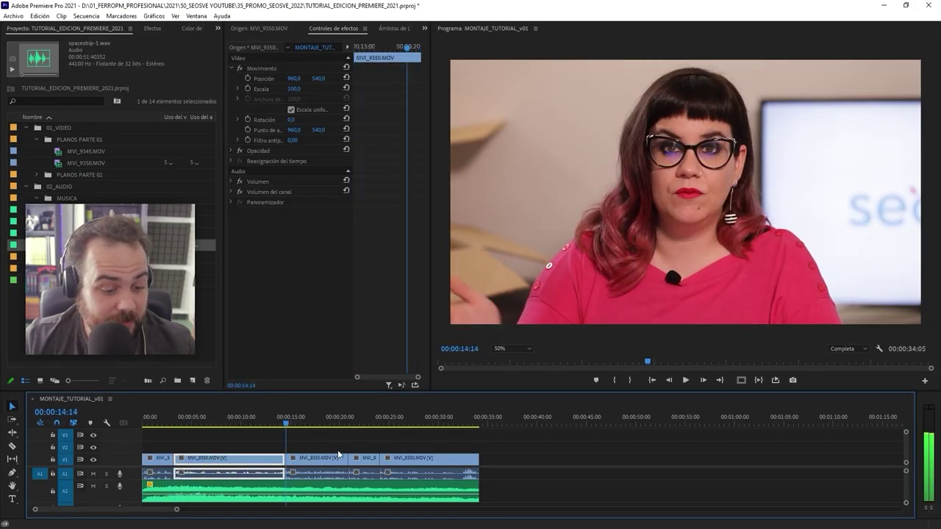
pyautogui.press('Up')
pyautogui.press('Up')
pyautogui.press('Up')
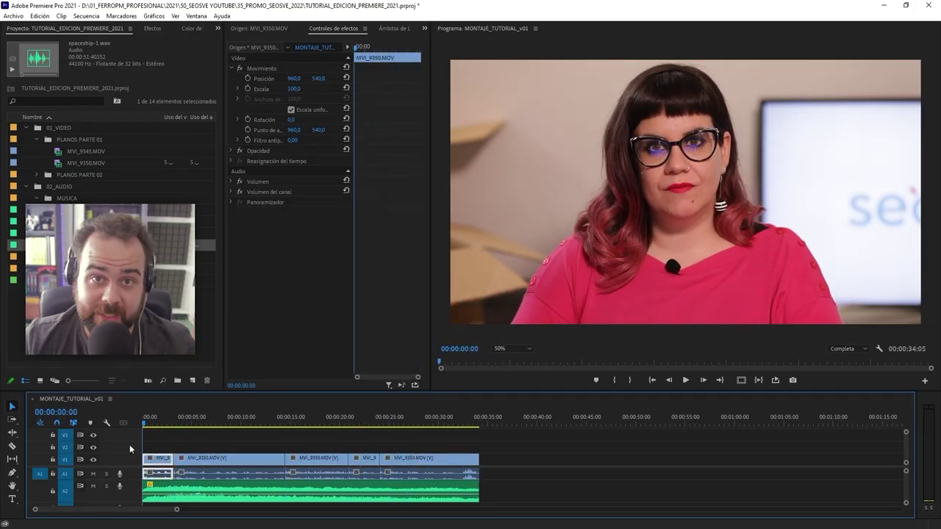
pyautogui.press('space')
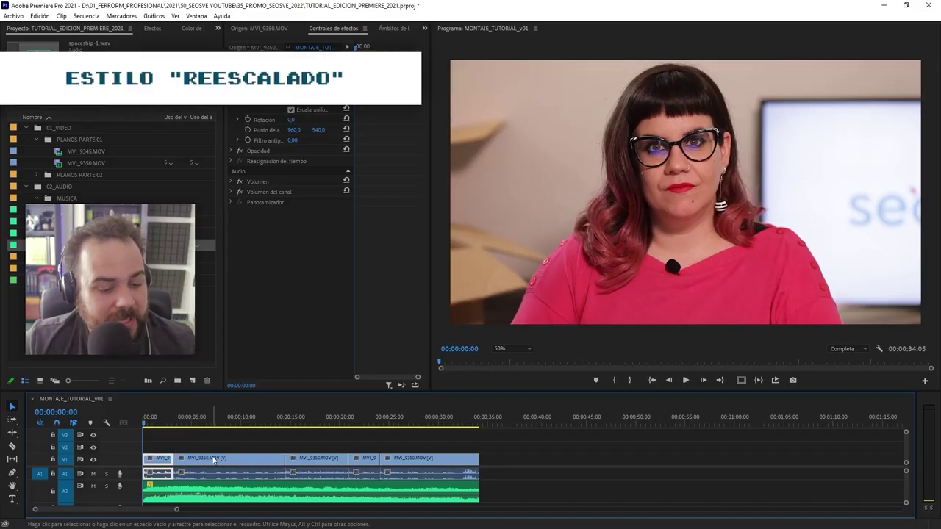
pyautogui.click(171, 422)
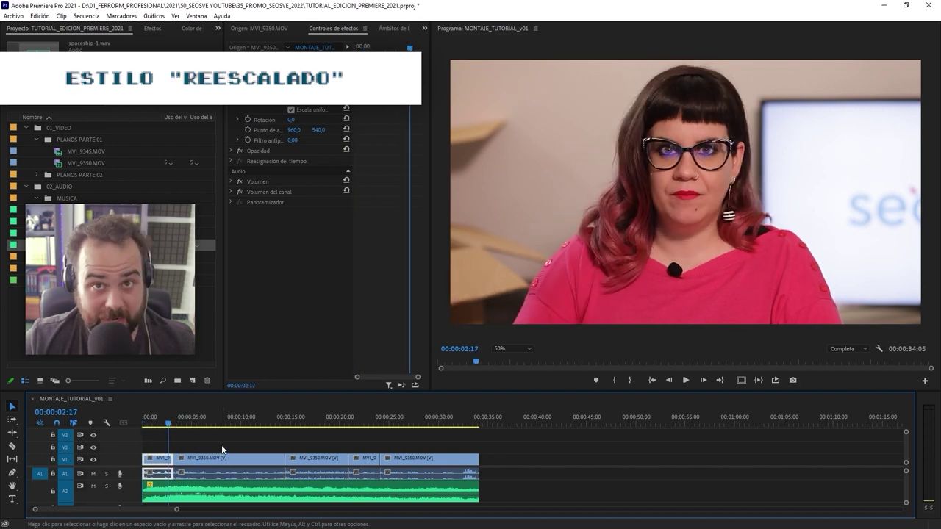
# Set the second take's scale to 125 and its vertical position to 657
pyautogui.click(203, 460)
pyautogui.click(181, 421)
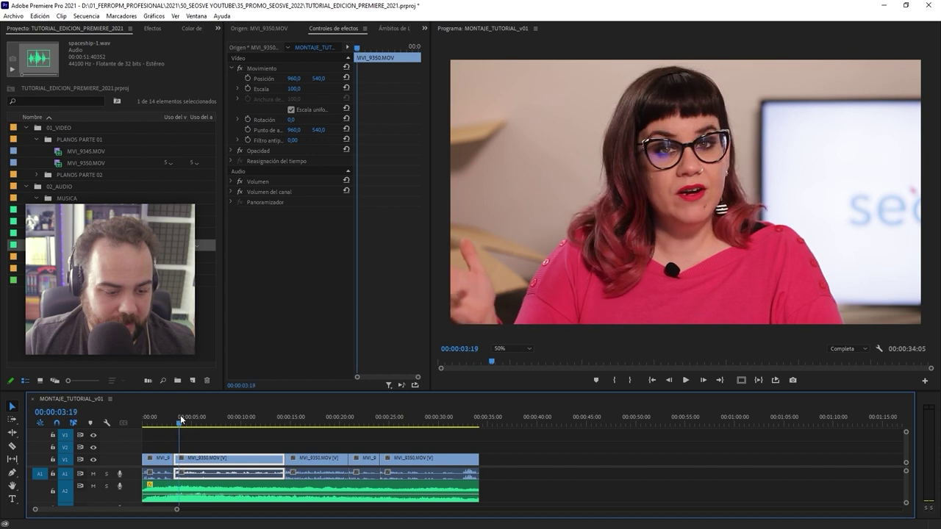
pyautogui.click(299, 89)
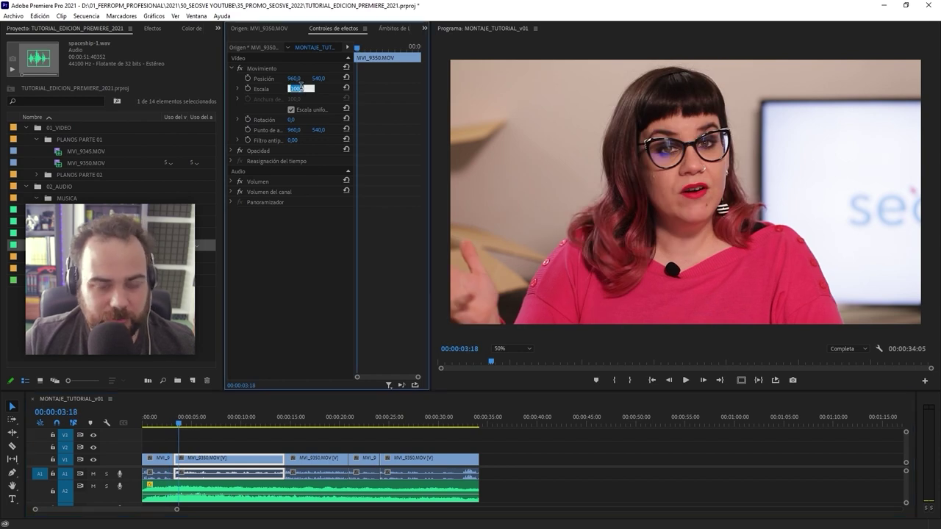
pyautogui.write('125')
pyautogui.press('Return')
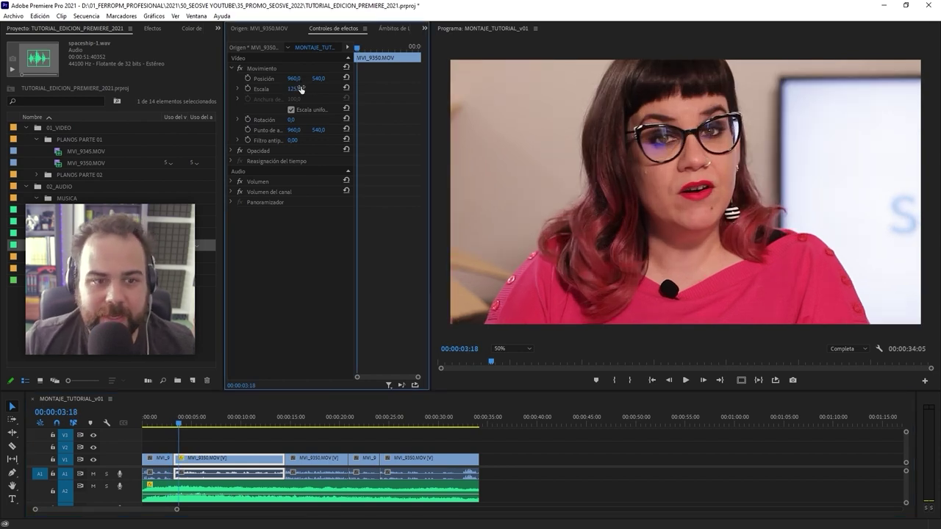
pyautogui.moveTo(319, 79); pyautogui.dragTo(404, 79)
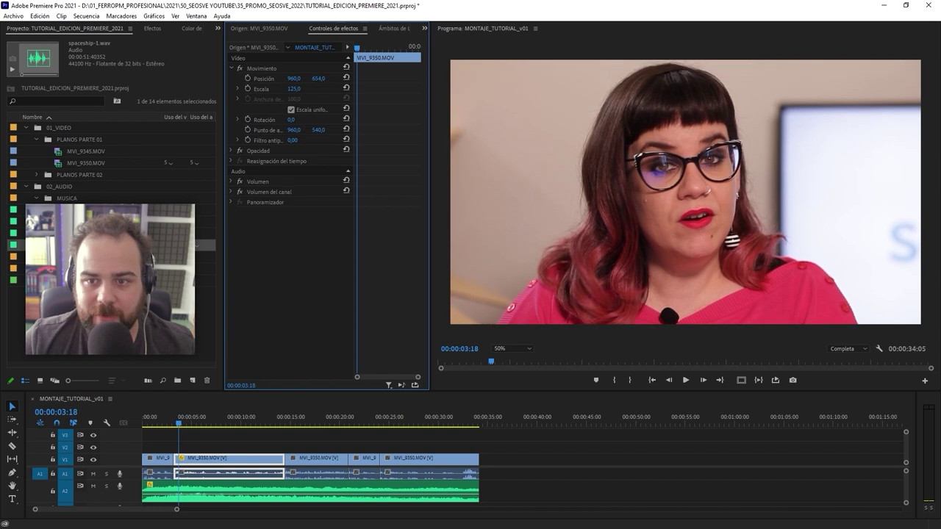
# Play the sequence across the first cut to check the change of framing
pyautogui.click(166, 422)
pyautogui.press('space')
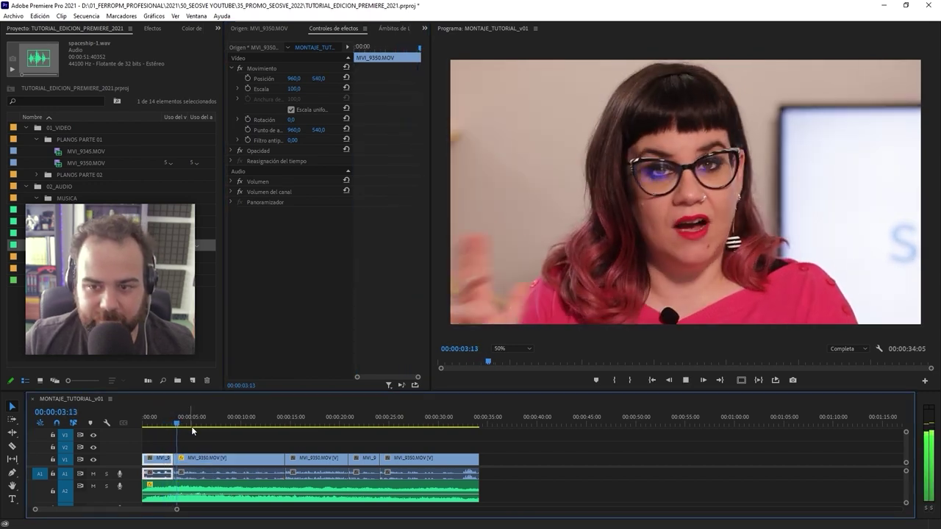
pyautogui.press('space')
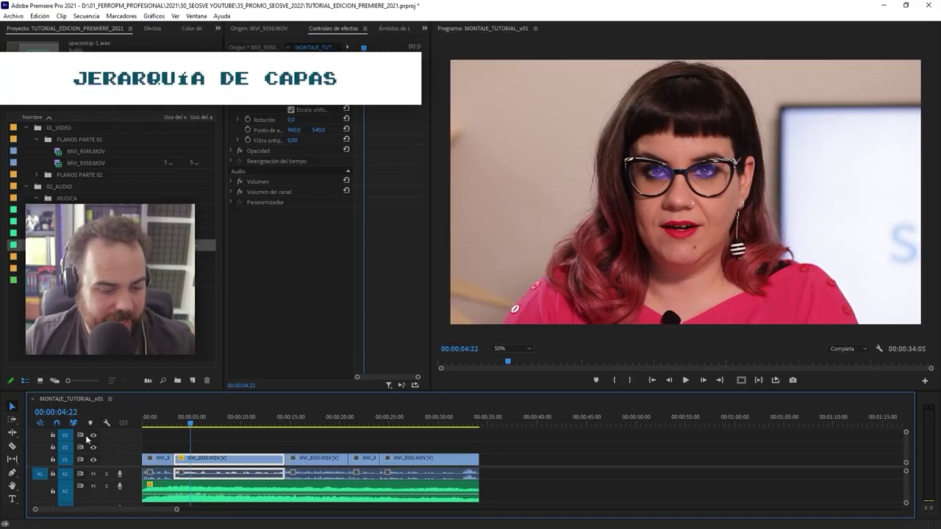
# Move the second and fourth video takes from track V1 up to V2, keeping their timing
pyautogui.click(158, 461)
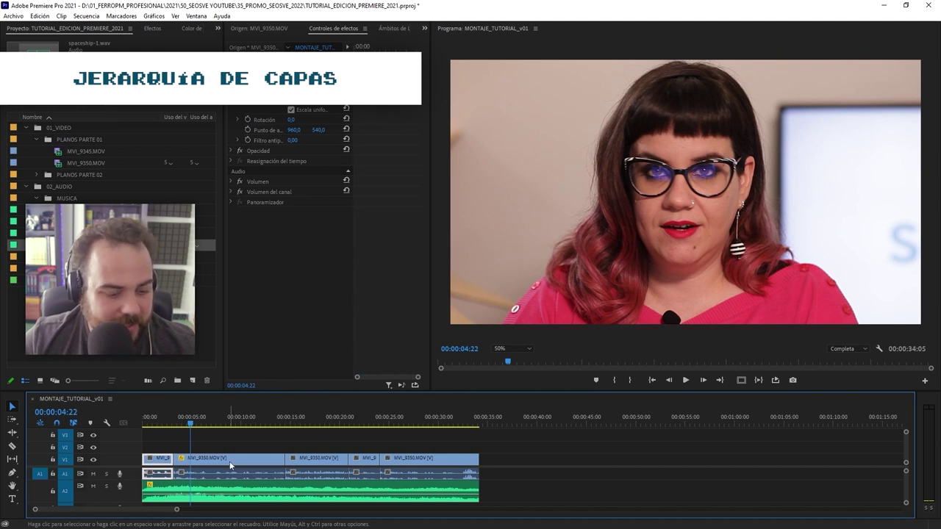
pyautogui.click(230, 463)
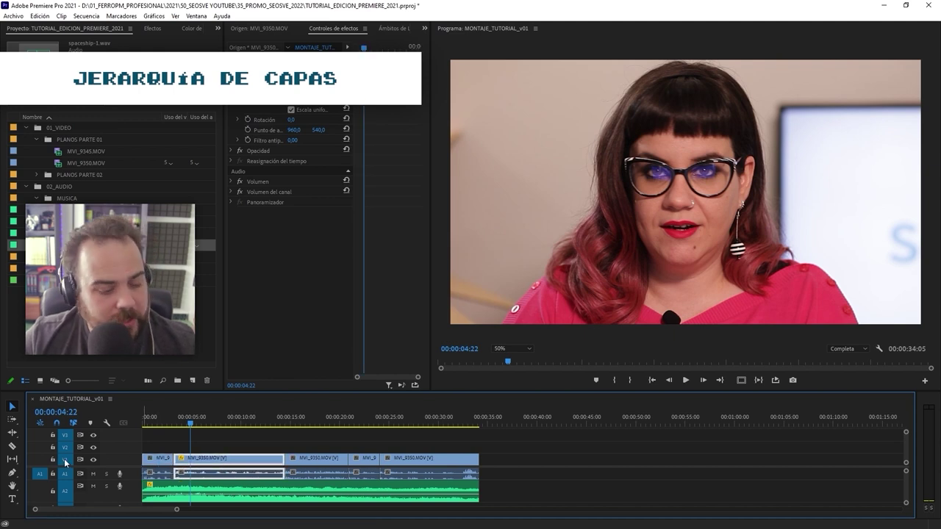
pyautogui.moveTo(205, 462); pyautogui.dragTo(188, 437)
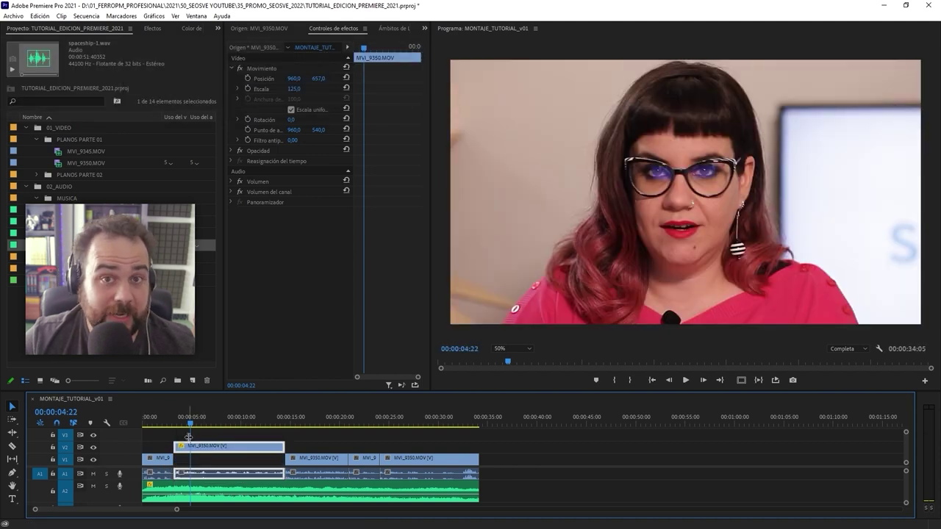
pyautogui.moveTo(364, 458)
pyautogui.mouseDown()
pyautogui.moveTo(365, 449)
pyautogui.moveTo(366, 457)
pyautogui.mouseUp()
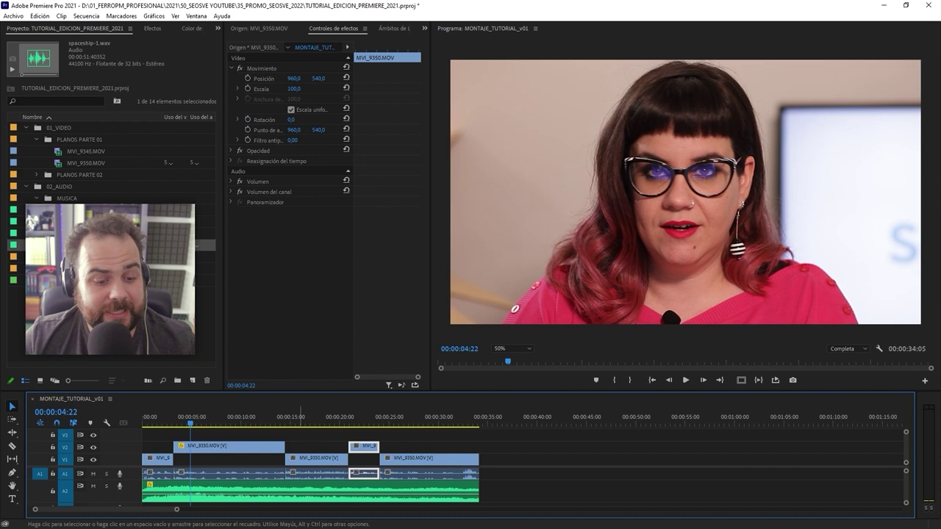
# Place seosve_background.jpg on track V3 right after the first take and shift the remaining takes to start where the image ends
pyautogui.click(27, 268)
pyautogui.click(67, 338)
pyautogui.moveTo(62, 338); pyautogui.dragTo(179, 436)
pyautogui.moveTo(237, 436); pyautogui.dragTo(467, 482)
pyautogui.moveTo(469, 475); pyautogui.dragTo(518, 476)
# Review the sequence from the start through the background image and into the second take
pyautogui.press('Home')
pyautogui.press('space')
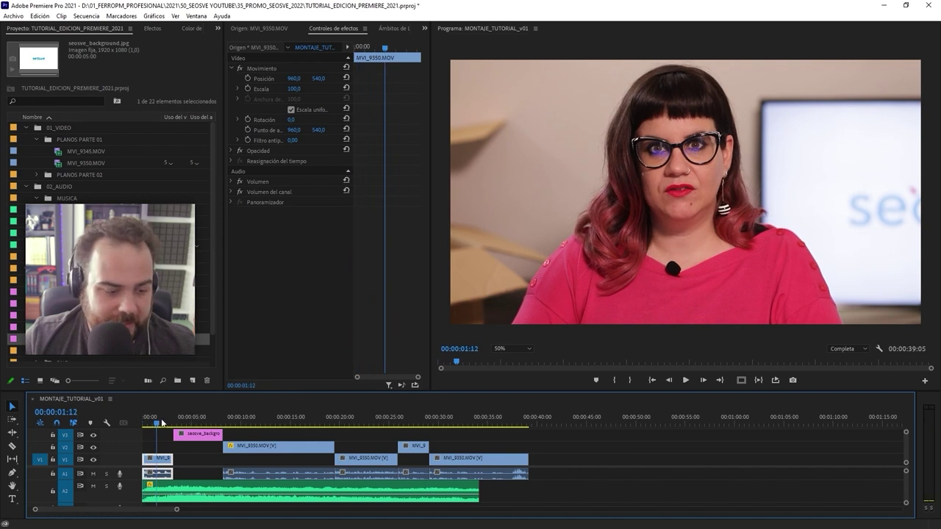
pyautogui.click(204, 423)
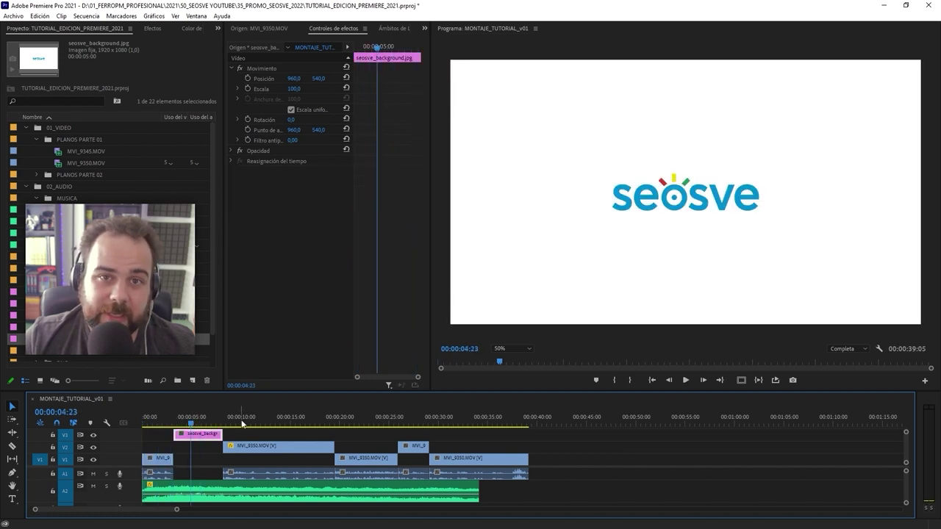
pyautogui.click(243, 422)
pyautogui.click(252, 425)
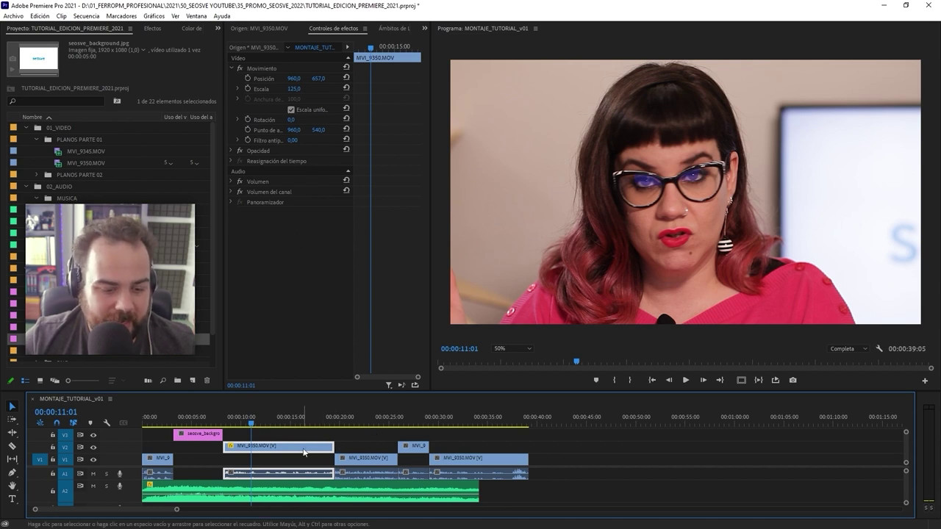
# Copy the second take's Movimiento settings and paste them onto the short fourth take on V2
pyautogui.click(273, 71)
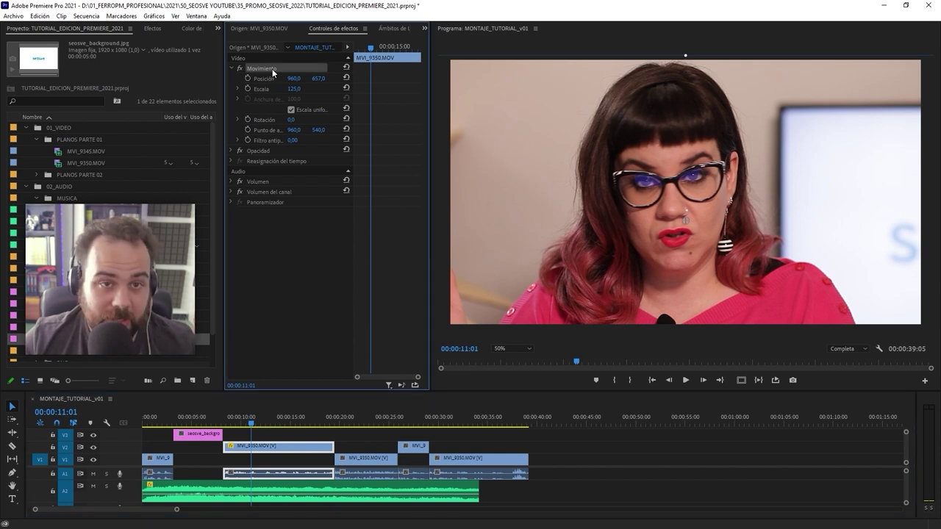
pyautogui.rightClick(273, 71)
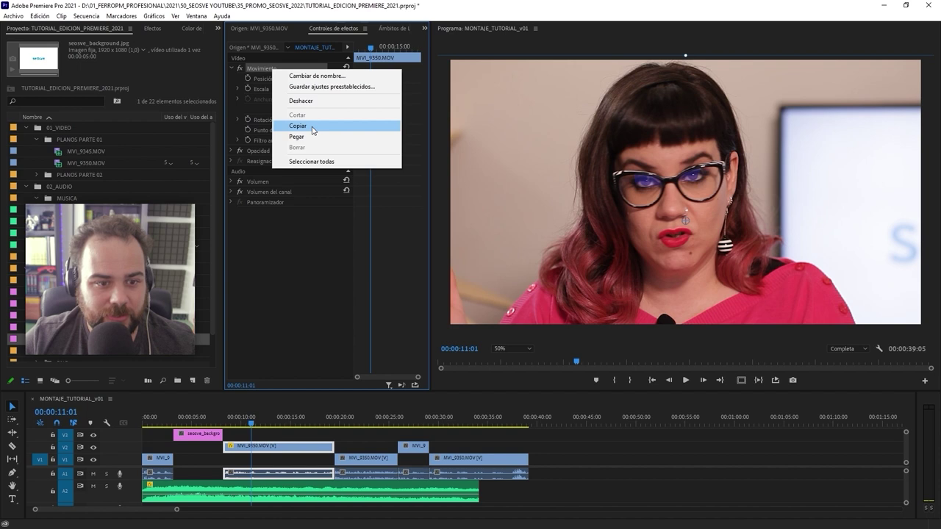
pyautogui.click(338, 125)
pyautogui.click(420, 446)
pyautogui.hotkey('ctrl', 'v')
pyautogui.click(410, 419)
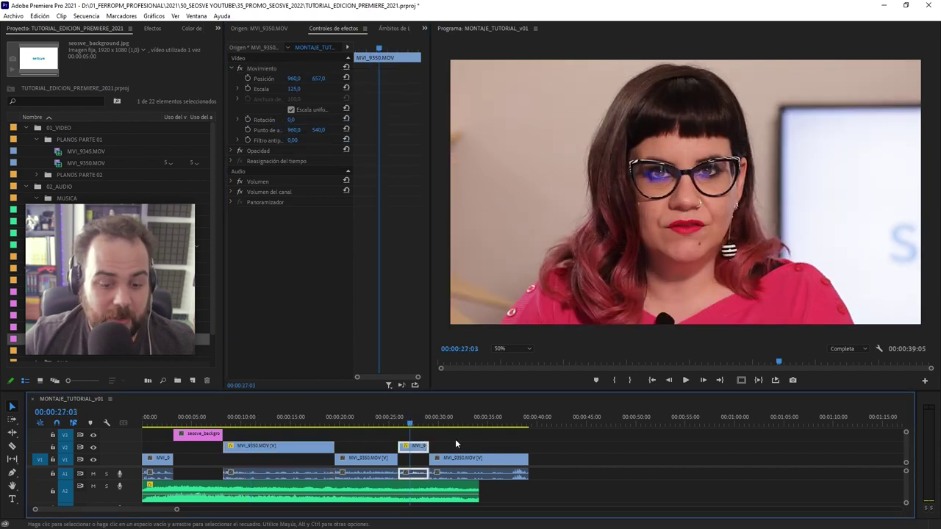
# Select all V2 clips from the second take onward with the Track Select Forward tool
pyautogui.click(13, 421)
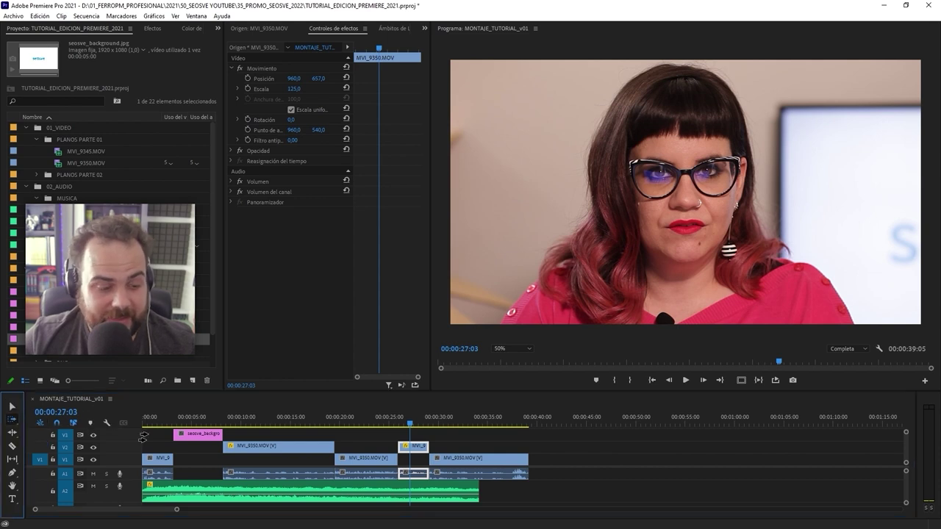
pyautogui.click(246, 445)
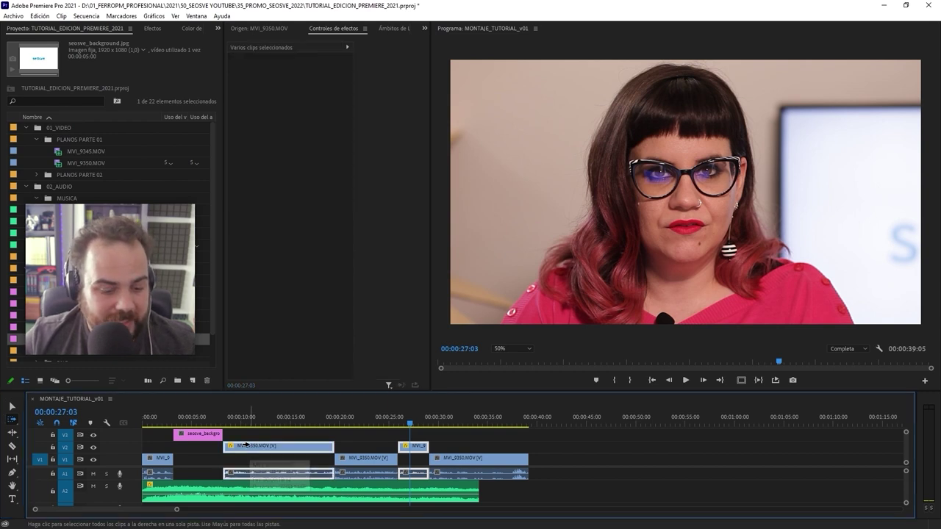
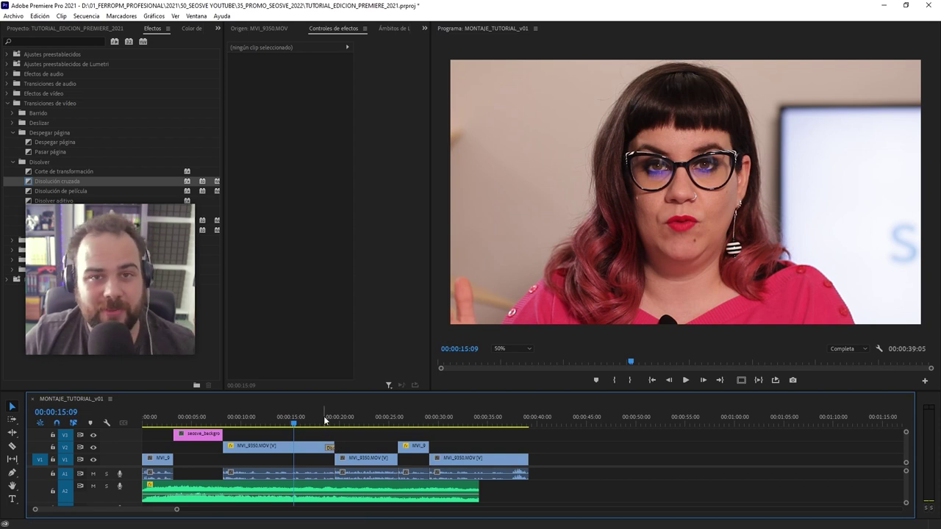
# Play the dissolve at the end of the second take on V2, starting from 00:00:18:07
pyautogui.click(322, 419)
pyautogui.click(324, 447)
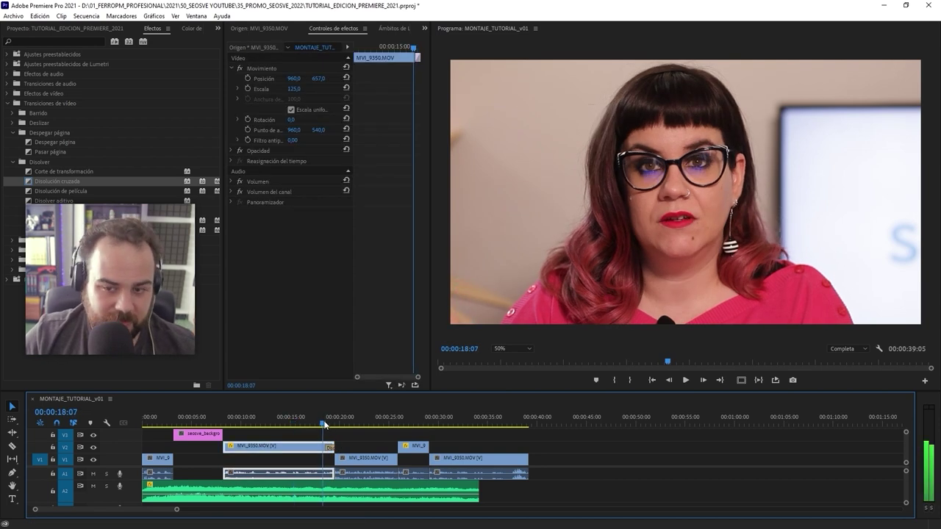
pyautogui.click(360, 448)
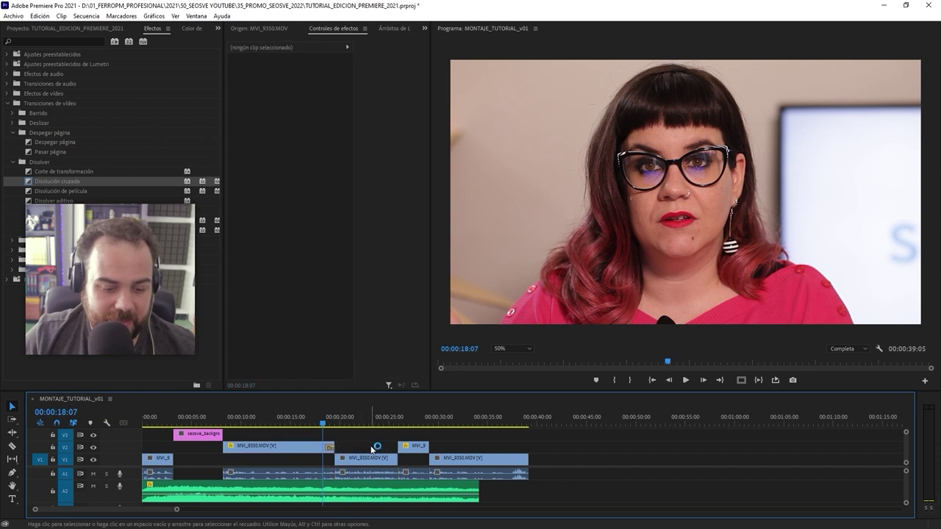
pyautogui.press('space')
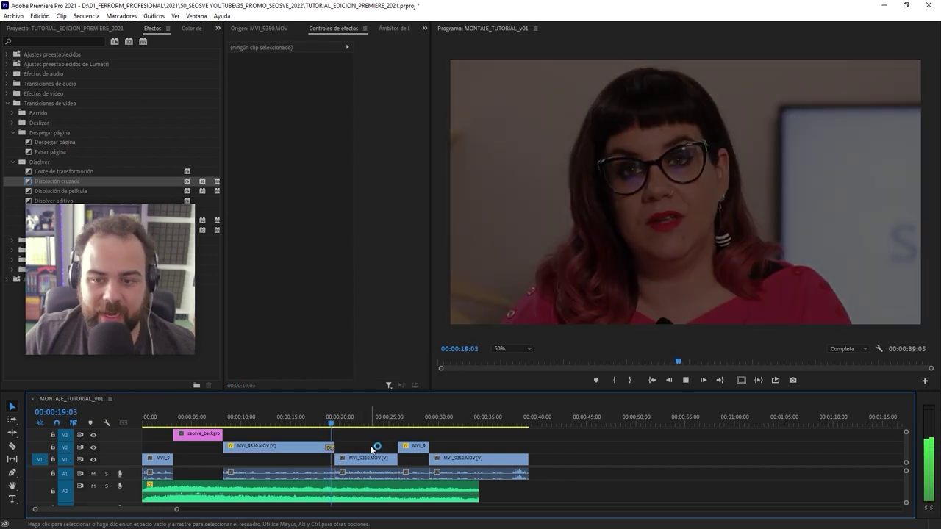
pyautogui.press('space')
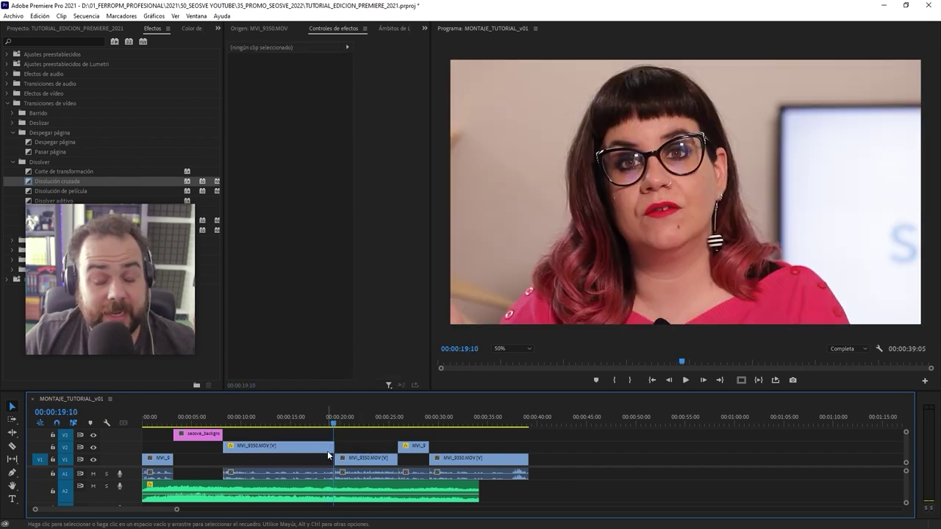
# Move the second take back down to V1 and apply the default cross dissolve at its cut with the third take
pyautogui.moveTo(326, 444); pyautogui.dragTo(338, 460)
pyautogui.click(368, 448)
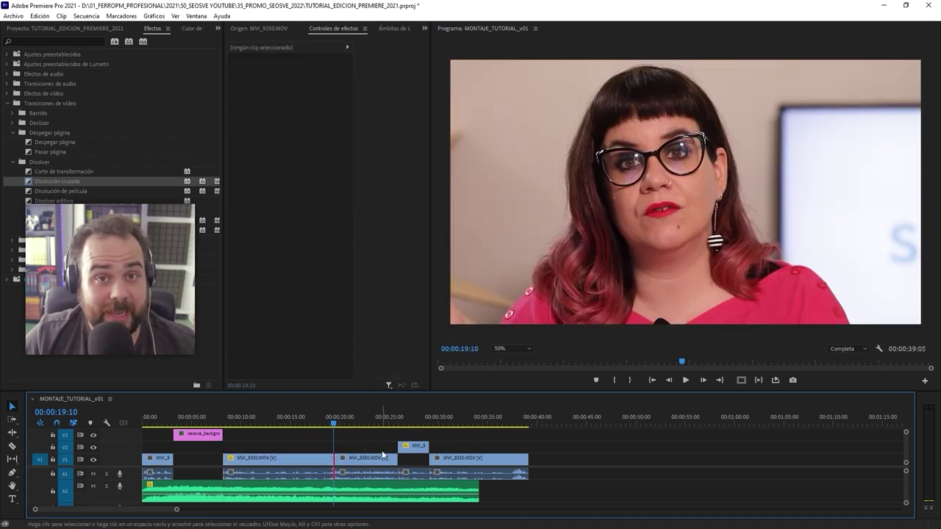
pyautogui.hotkey('ctrl', 'd')
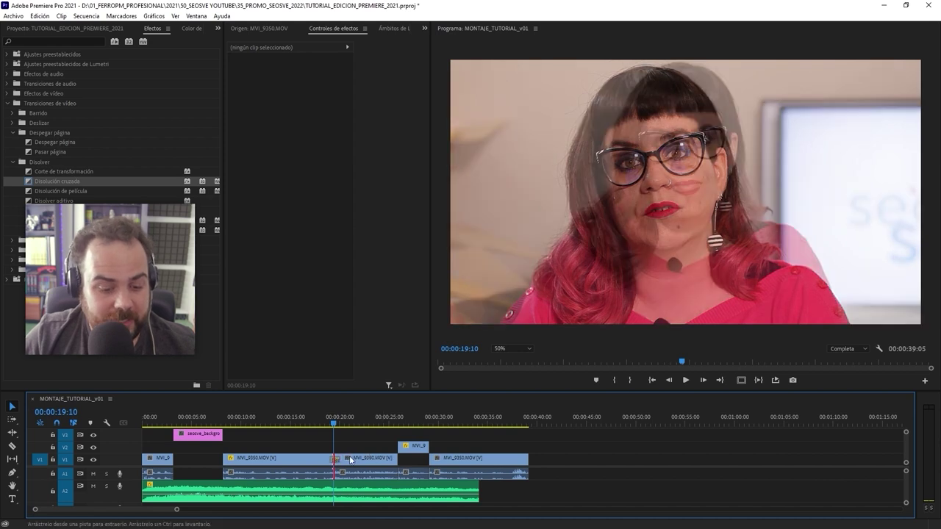
# Play through the cross dissolve between the second and third takes
pyautogui.click(336, 425)
pyautogui.click(323, 458)
pyautogui.press('space')
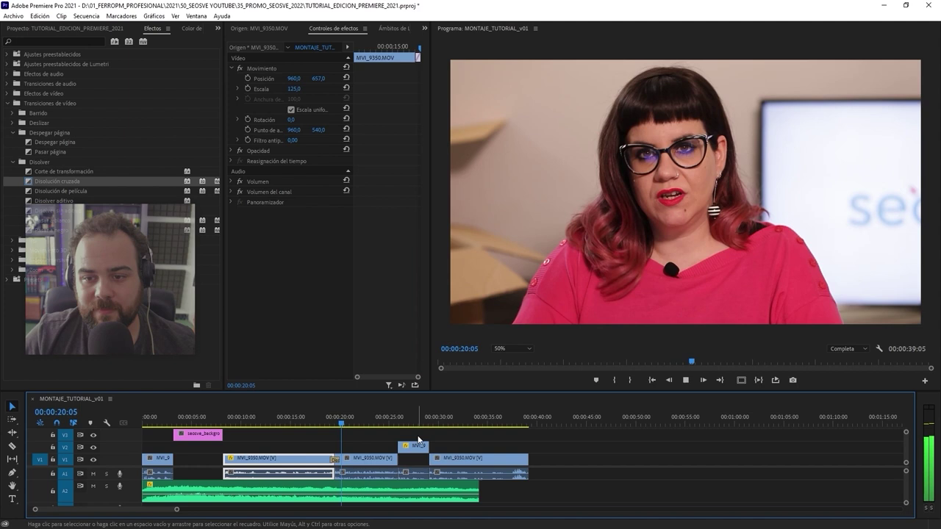
# Apply the Disolución cruzada transition from the effects list to the cut between the second and third takes
pyautogui.click(297, 315)
pyautogui.click(32, 184)
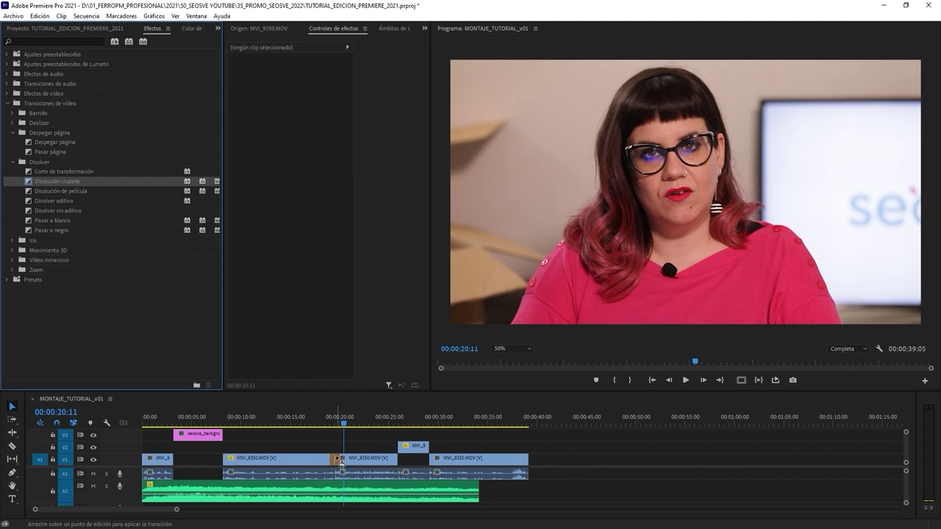
pyautogui.moveTo(344, 451); pyautogui.dragTo(335, 458)
# Examine the cross dissolve around the cut at close range and delete it
pyautogui.moveTo(177, 508); pyautogui.dragTo(94, 508)
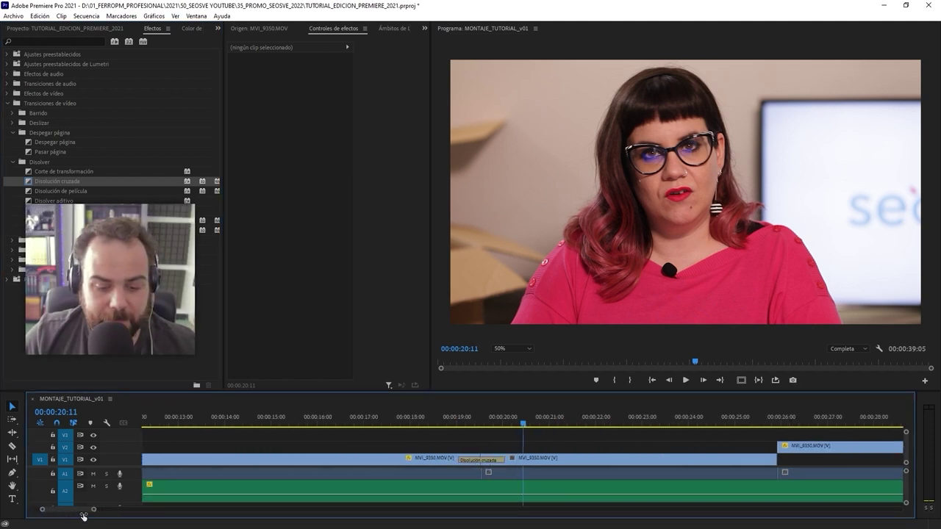
pyautogui.moveTo(441, 427); pyautogui.dragTo(470, 467)
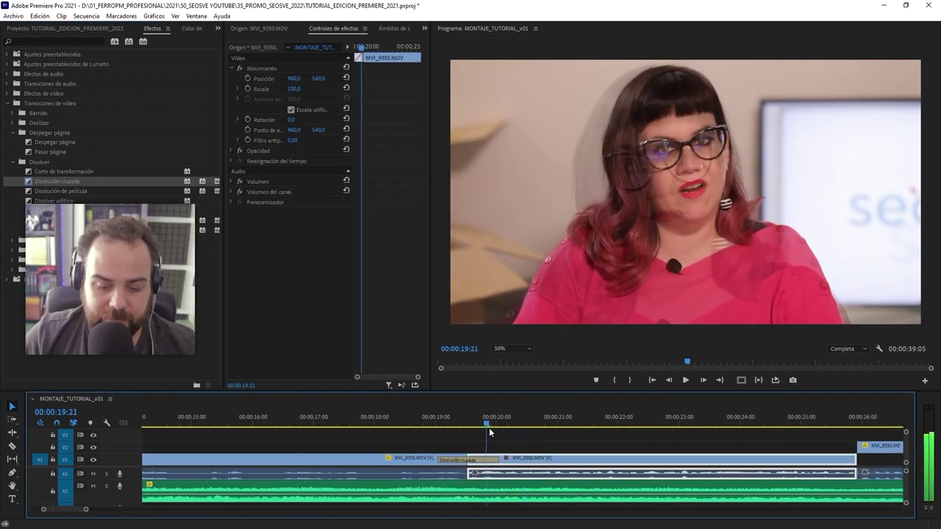
pyautogui.click(467, 458)
pyautogui.click(444, 462)
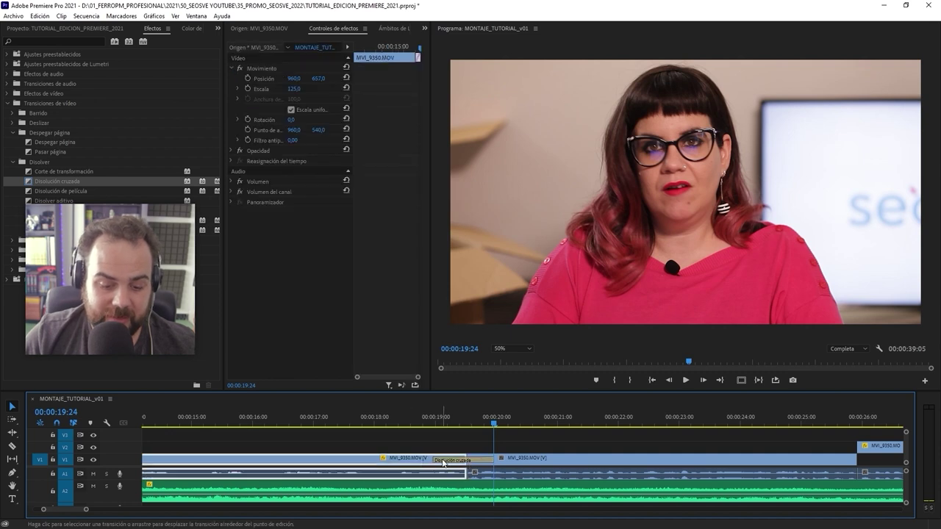
pyautogui.click(442, 461)
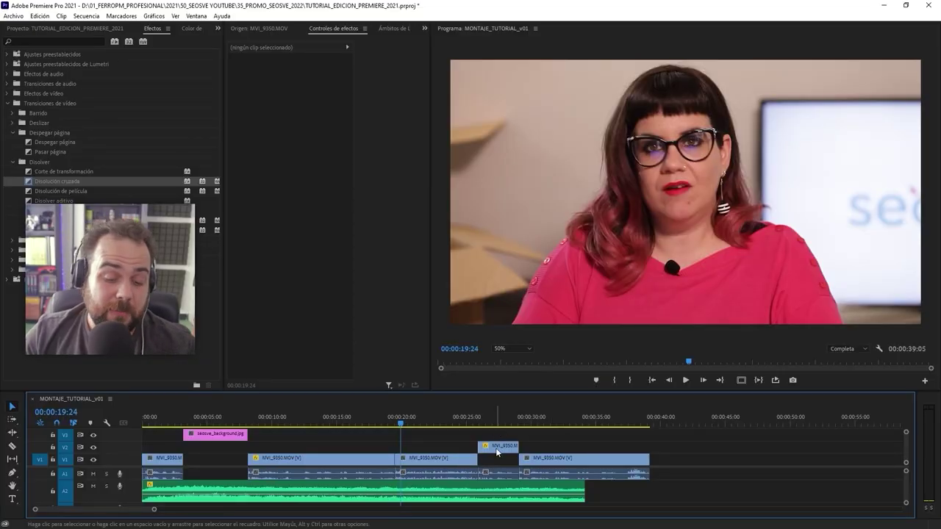
# Move the third take up to V2 and place the playhead at 00:00:19:04, near the end of the selected second take
pyautogui.moveTo(429, 465); pyautogui.dragTo(431, 453)
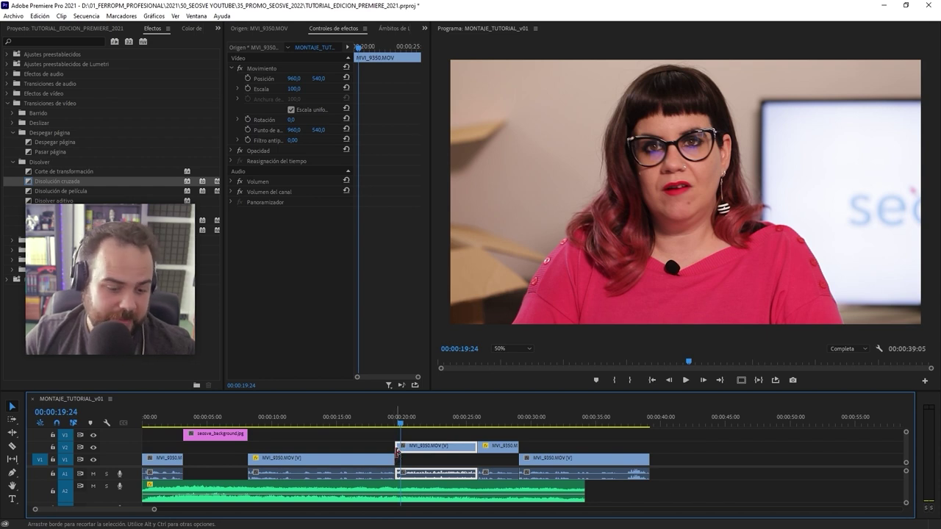
pyautogui.moveTo(427, 453)
pyautogui.mouseDown()
pyautogui.moveTo(441, 456)
pyautogui.moveTo(431, 456)
pyautogui.mouseUp()
pyautogui.click(395, 419)
pyautogui.moveTo(395, 419); pyautogui.dragTo(392, 421)
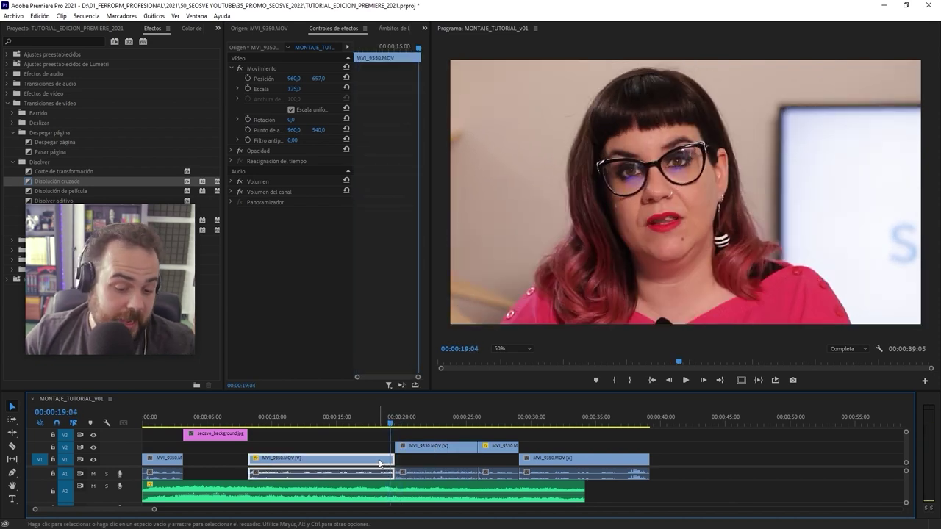
pyautogui.click(421, 453)
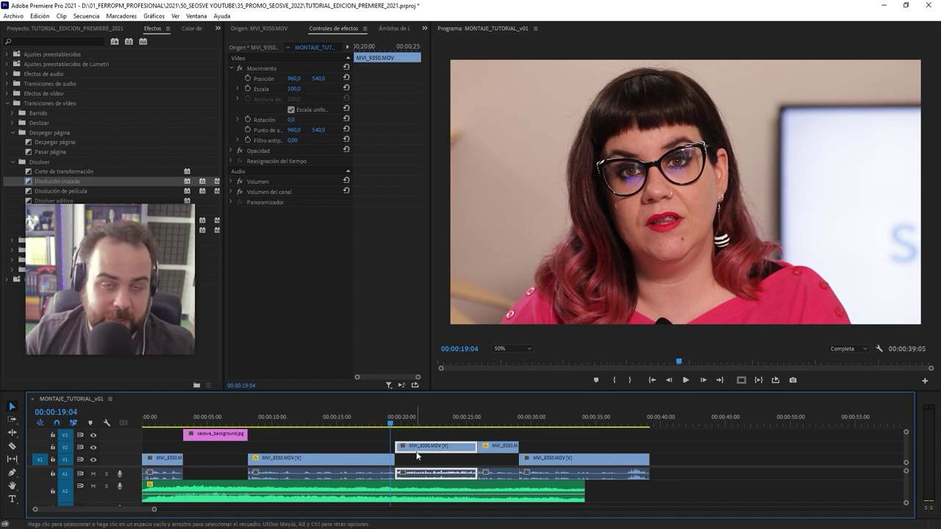
pyautogui.click(390, 458)
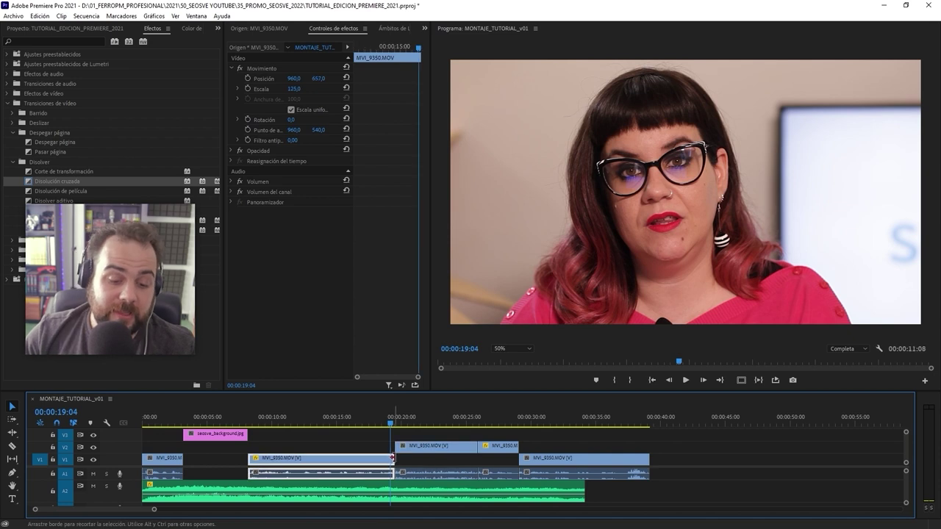
# Unlink the second take's audio from its video and extend the video's end about 3 seconds beneath the third take
pyautogui.moveTo(401, 459); pyautogui.dragTo(417, 468)
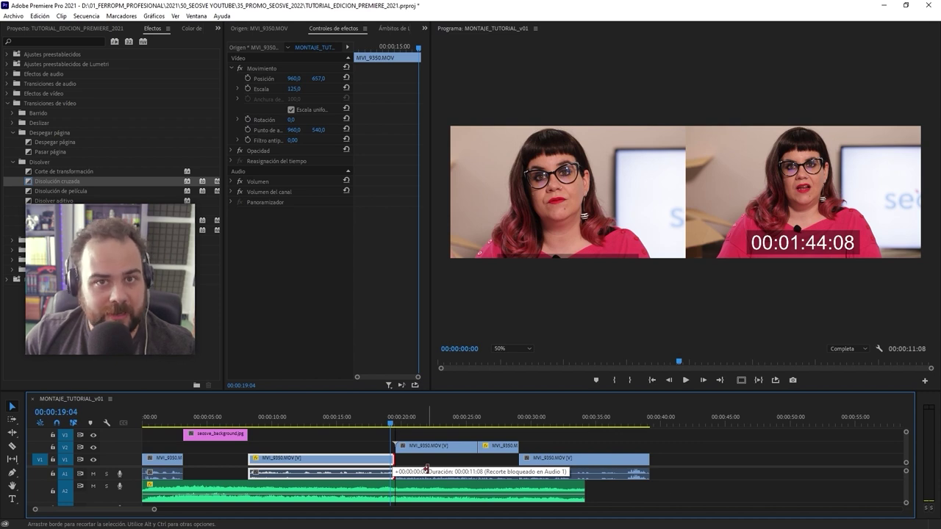
pyautogui.moveTo(427, 469); pyautogui.dragTo(426, 469)
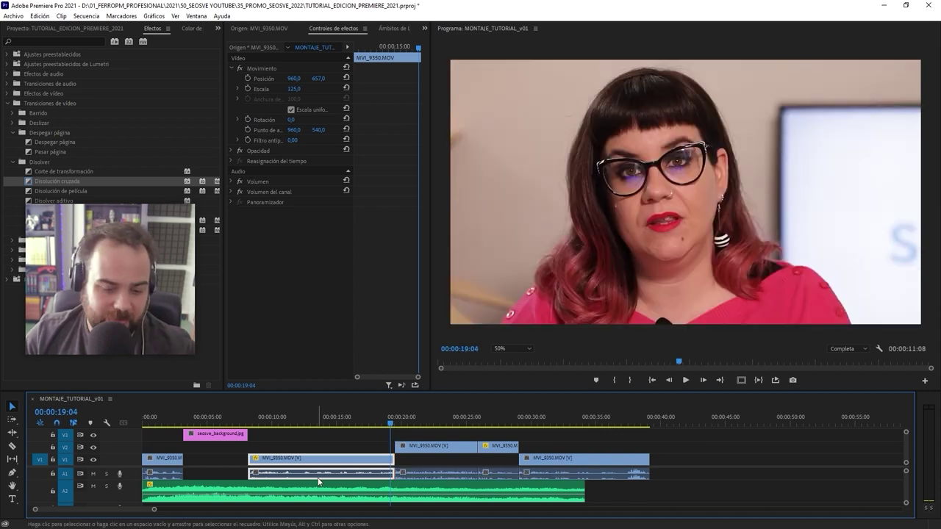
pyautogui.rightClick(371, 459)
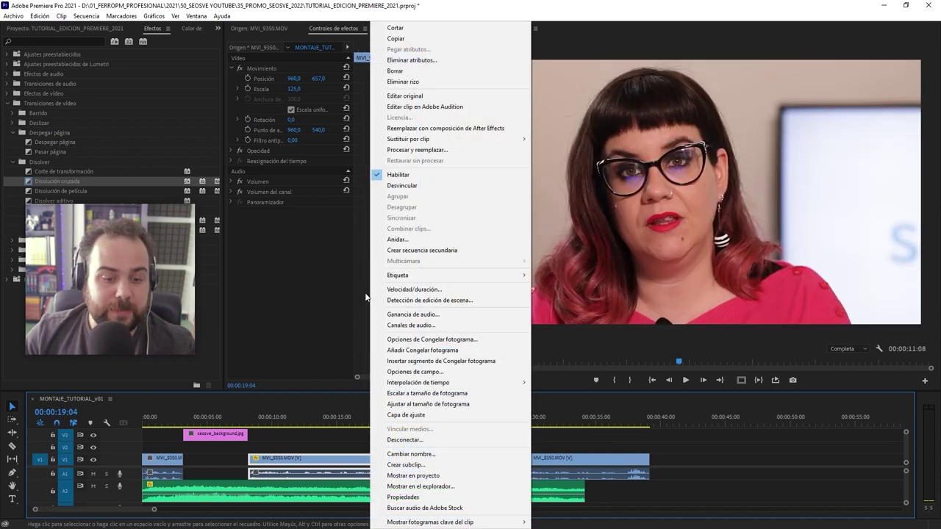
pyautogui.click(414, 187)
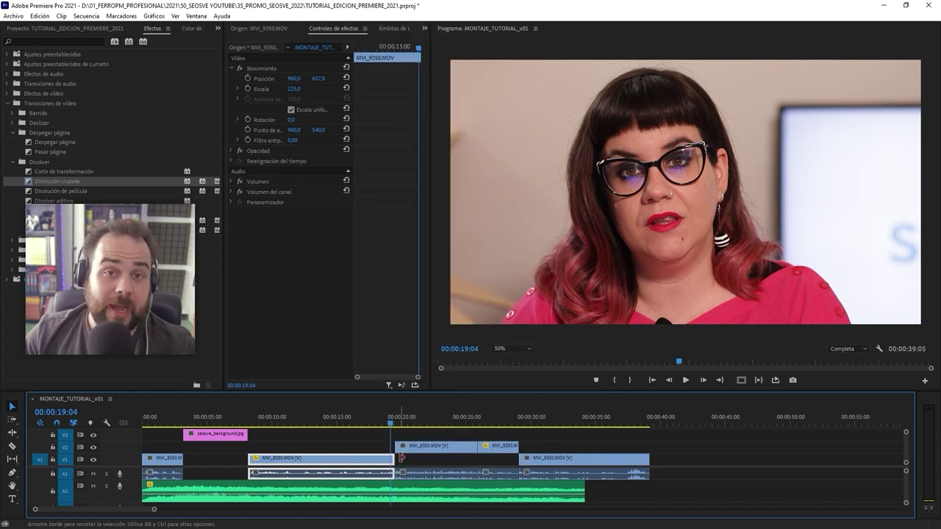
pyautogui.moveTo(401, 458); pyautogui.dragTo(441, 460)
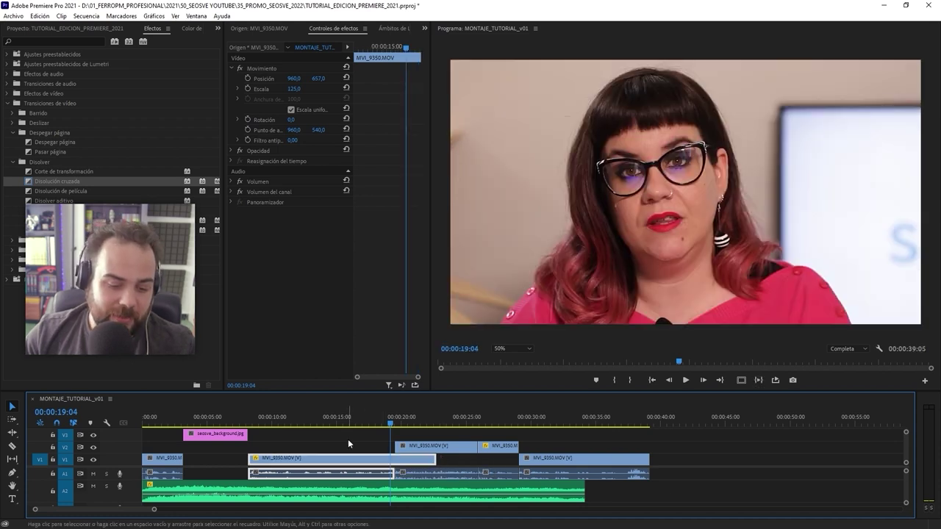
# Play across the overlap between the second and third takes and select the third take on V2
pyautogui.moveTo(350, 462); pyautogui.dragTo(360, 463)
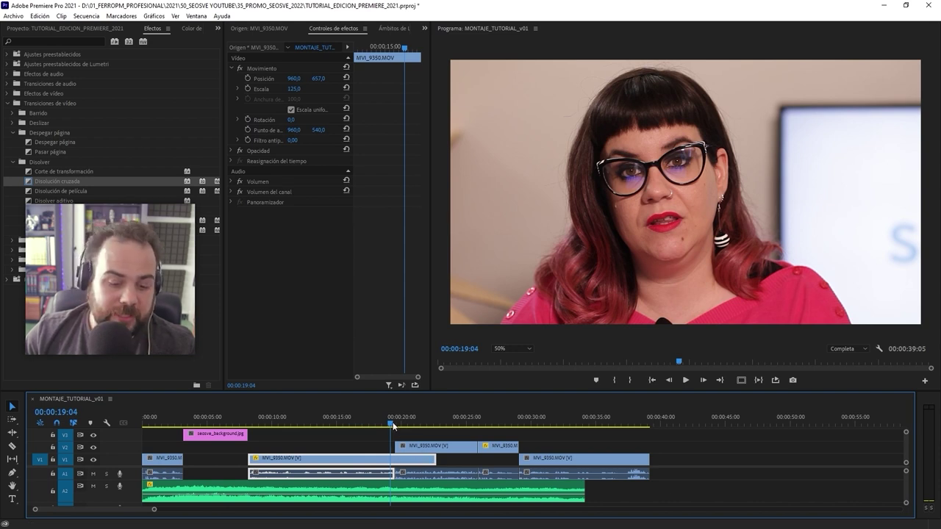
pyautogui.moveTo(392, 424); pyautogui.dragTo(394, 423)
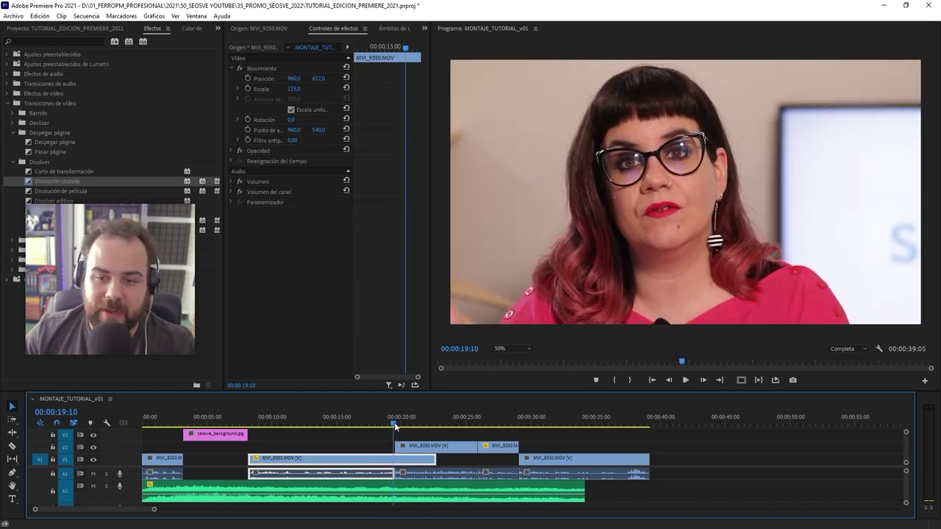
pyautogui.click(412, 452)
pyautogui.press('space')
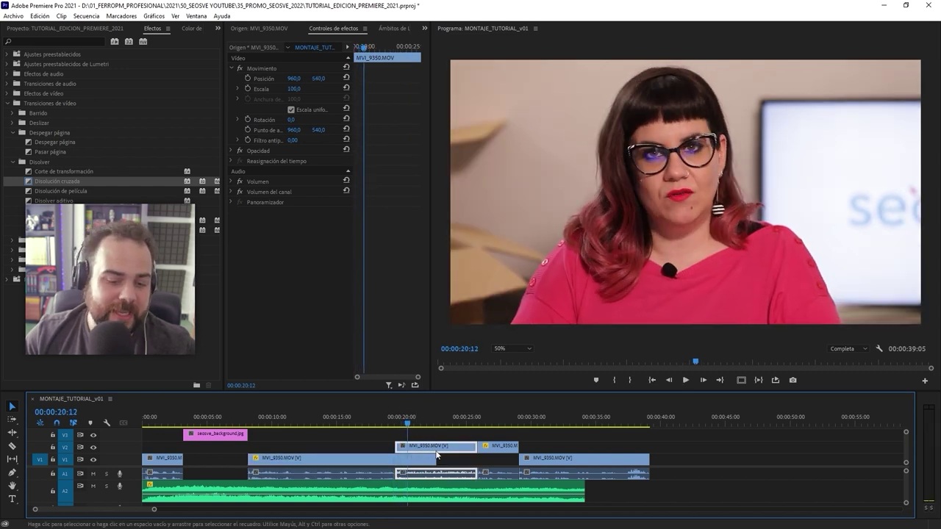
pyautogui.click(427, 441)
pyautogui.click(423, 447)
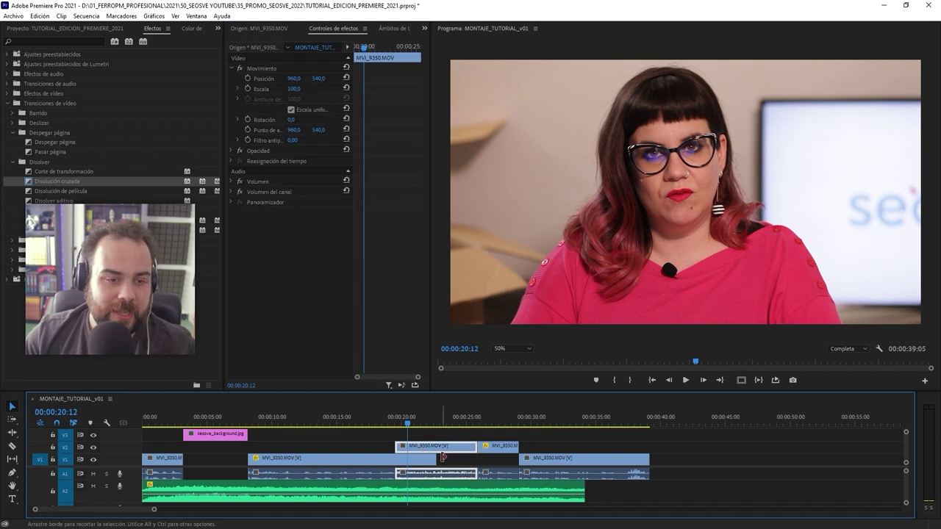
# Keyframe the third take's opacity from 0% at 00:00:19:13 to 100% at 00:00:20:11
pyautogui.click(253, 150)
pyautogui.click(232, 151)
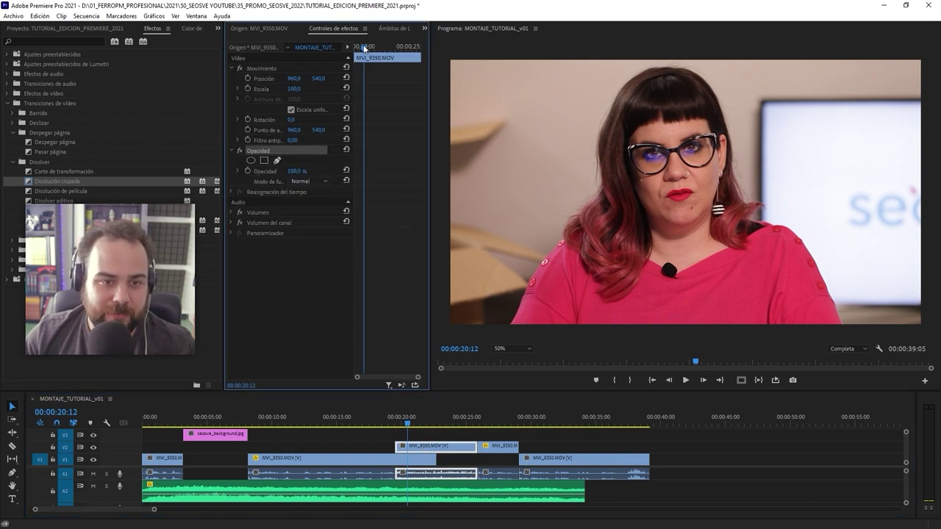
pyautogui.moveTo(364, 48); pyautogui.dragTo(371, 51)
pyautogui.click(405, 416)
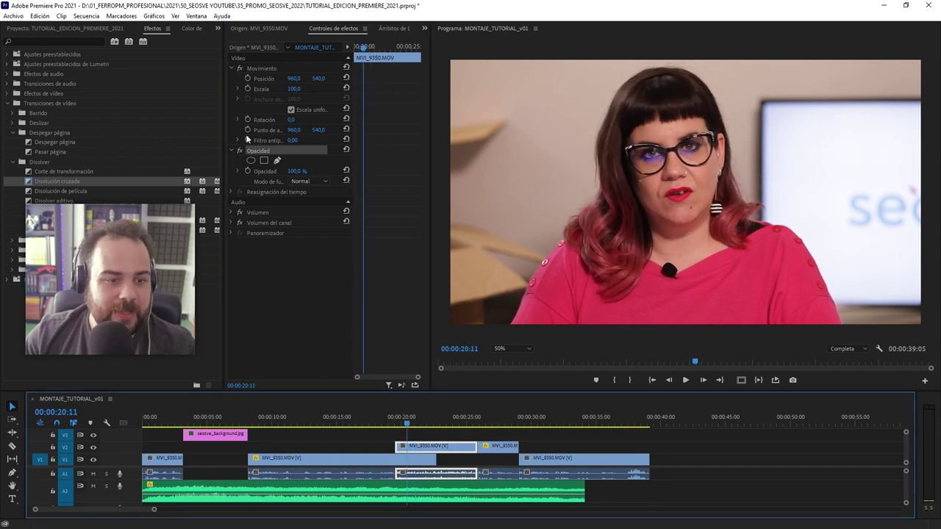
pyautogui.click(247, 170)
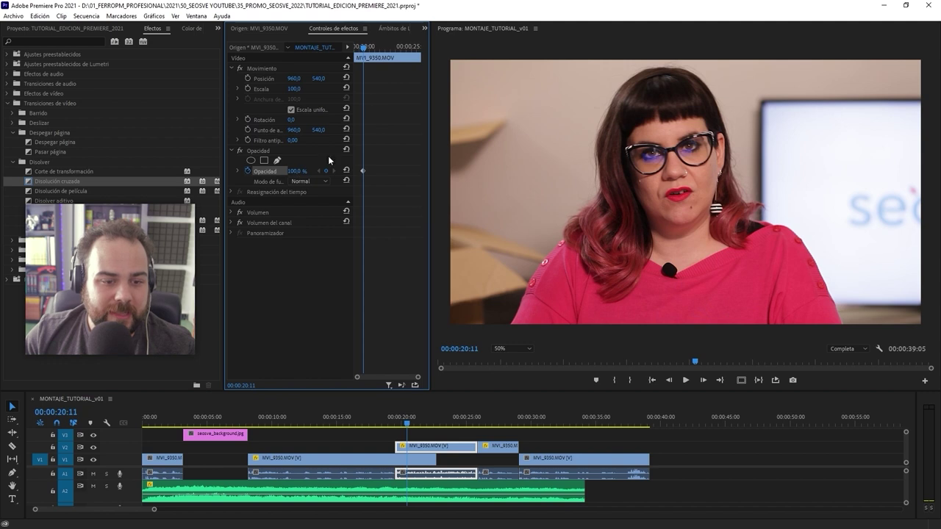
pyautogui.click(396, 423)
pyautogui.click(296, 170)
pyautogui.write('0')
pyautogui.press('Return')
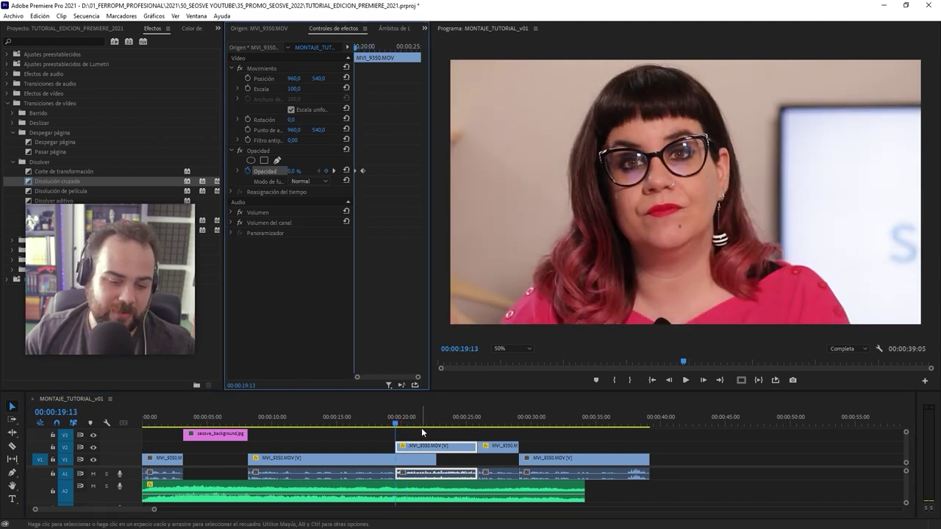
# Enlarge the V2 track and scrub through the third take's opacity fade to 00:00:20:13
pyautogui.moveTo(70, 442); pyautogui.dragTo(70, 425)
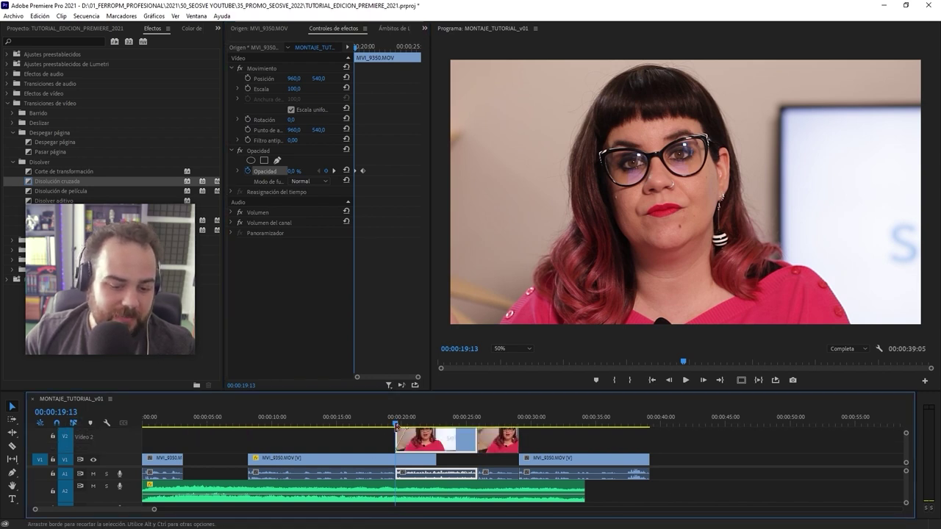
pyautogui.scroll(1, 804, 453)
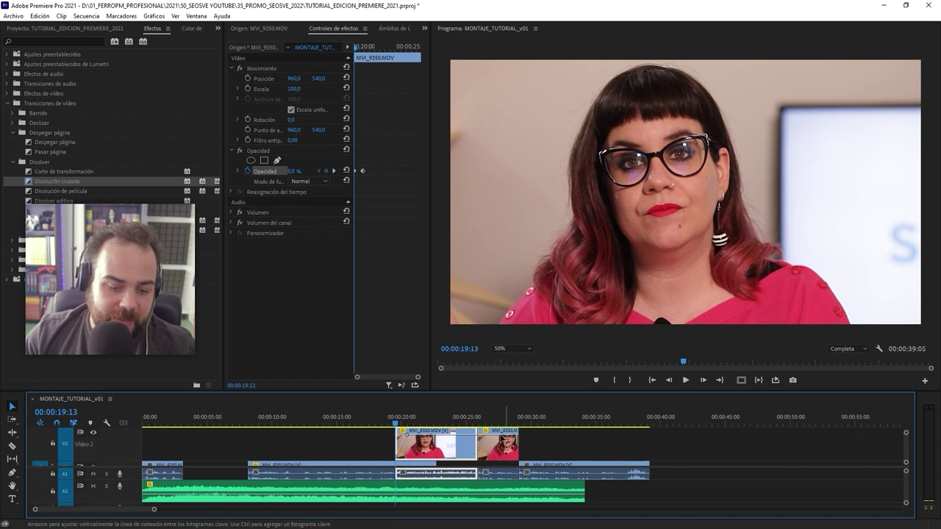
pyautogui.moveTo(394, 424); pyautogui.dragTo(408, 426)
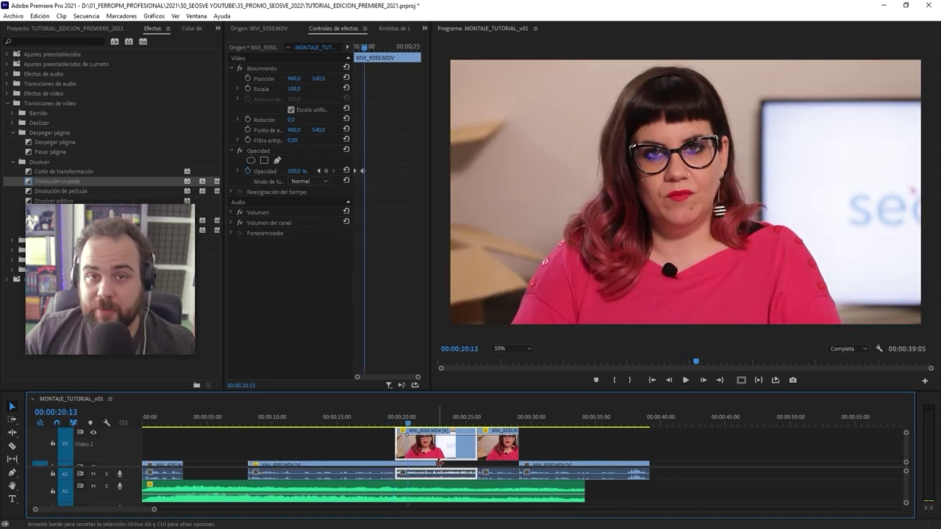
pyautogui.moveTo(434, 461)
pyautogui.mouseDown()
pyautogui.moveTo(407, 462)
pyautogui.moveTo(434, 462)
pyautogui.mouseUp()
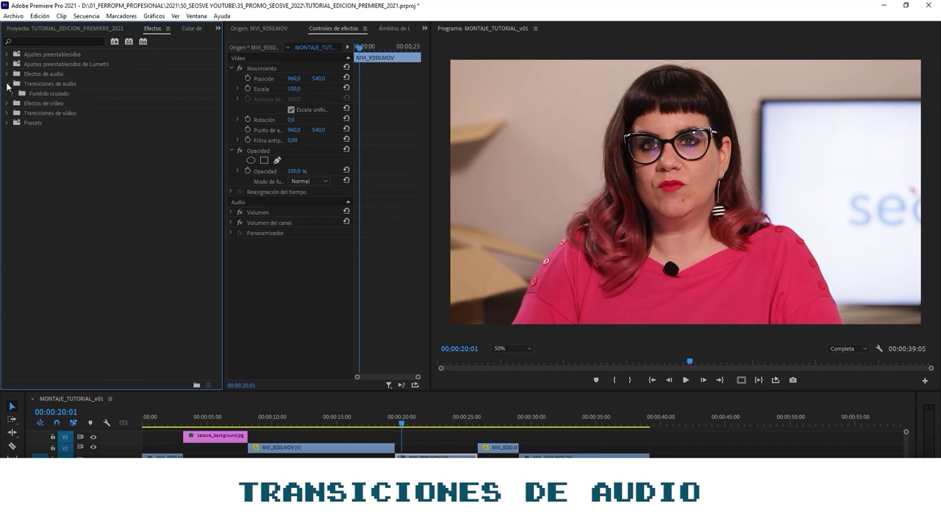
# Apply the Potencia constante audio transition to the A1 cut between the second and third takes
pyautogui.click(13, 93)
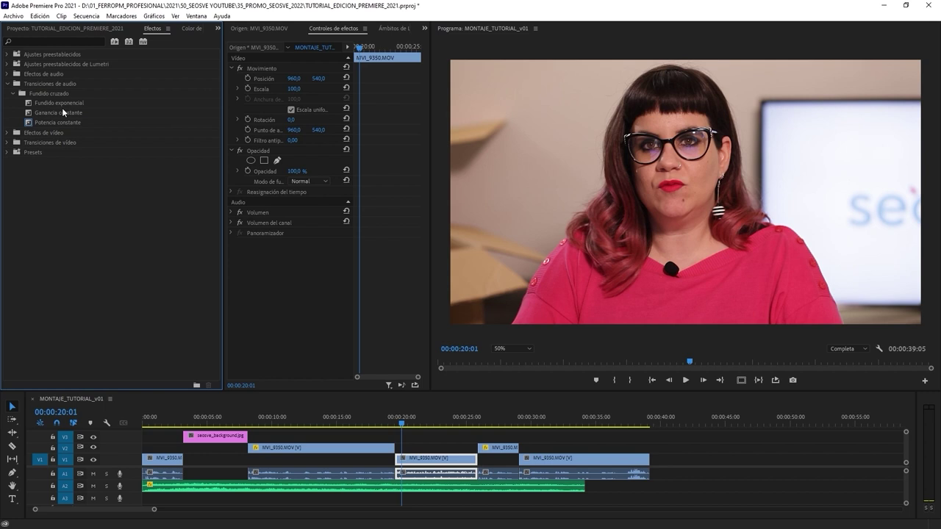
pyautogui.moveTo(56, 122); pyautogui.dragTo(245, 277)
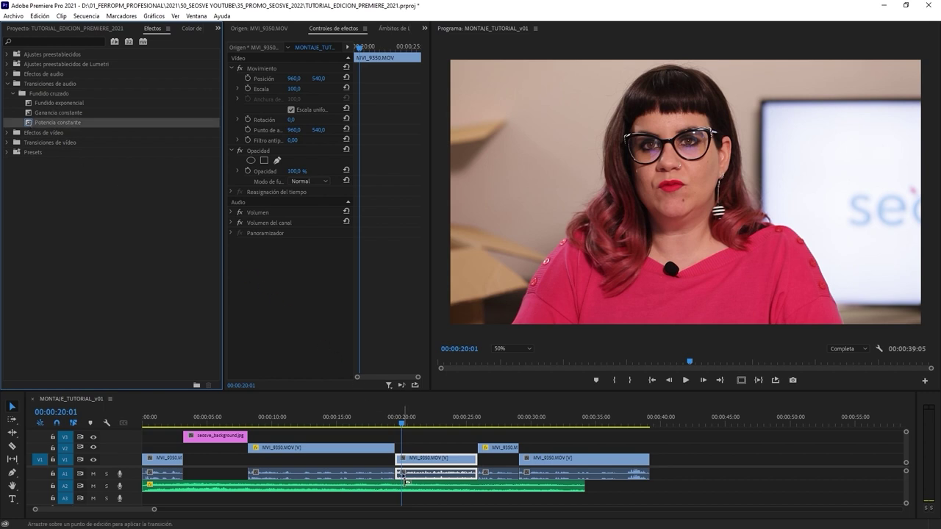
pyautogui.moveTo(402, 482); pyautogui.dragTo(402, 482)
pyautogui.press('=')
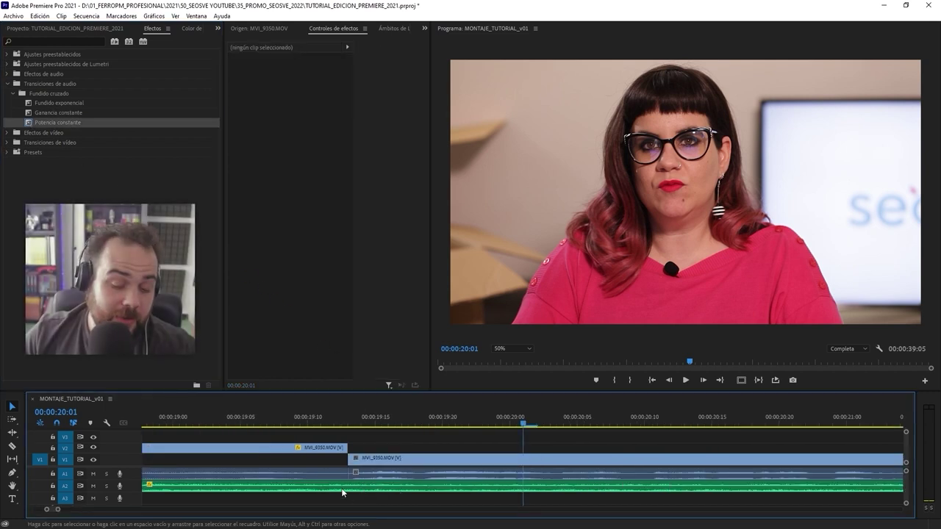
pyautogui.hotkey('ctrl', 'shift', 'a')
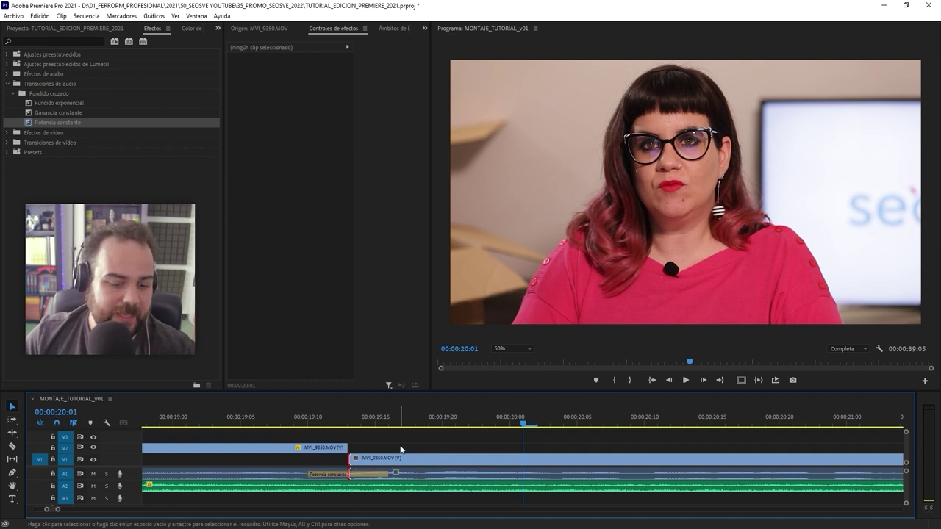
pyautogui.click(324, 443)
pyautogui.moveTo(364, 473)
pyautogui.mouseDown()
pyautogui.moveTo(383, 481)
pyautogui.moveTo(536, 474)
pyautogui.moveTo(379, 479)
pyautogui.mouseUp()
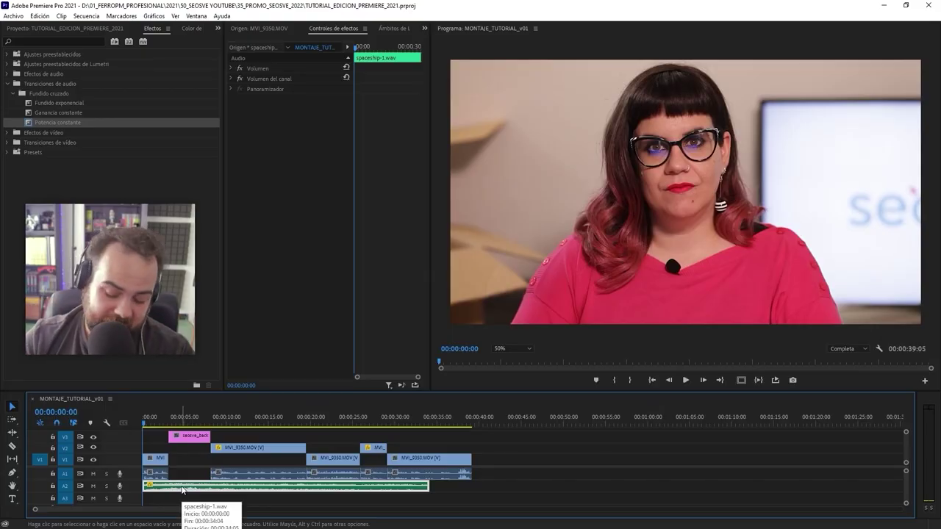
# Delete the spaceship-1.wav music from A2, play through the selected first take and return to the sequence start
pyautogui.press('Delete')
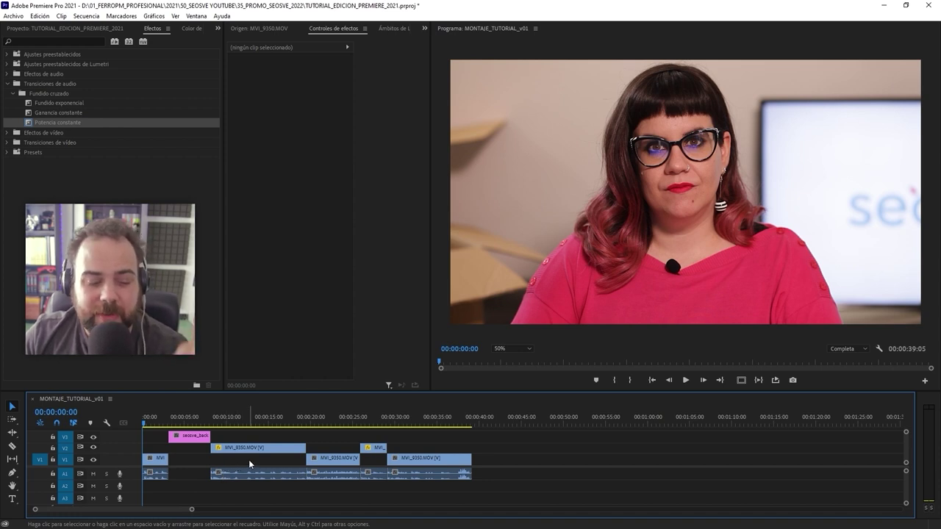
pyautogui.click(154, 460)
pyautogui.press('space')
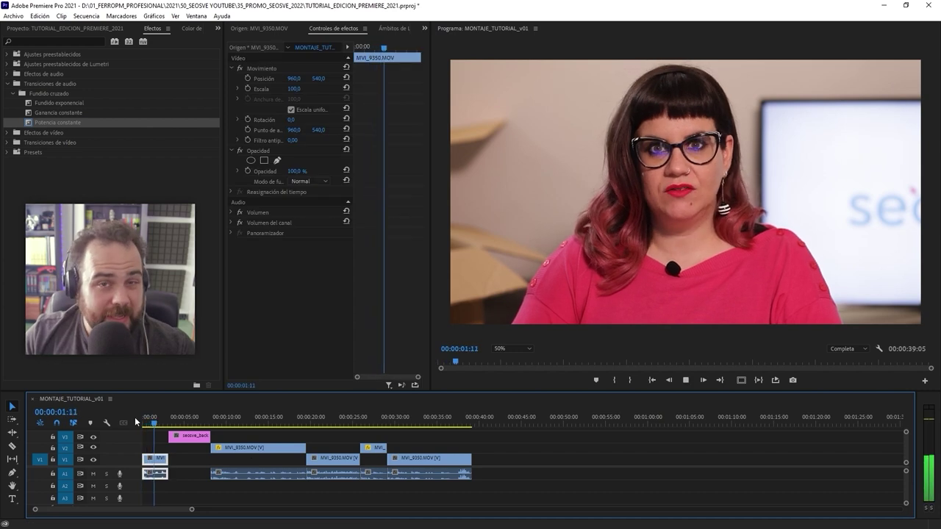
pyautogui.press('space')
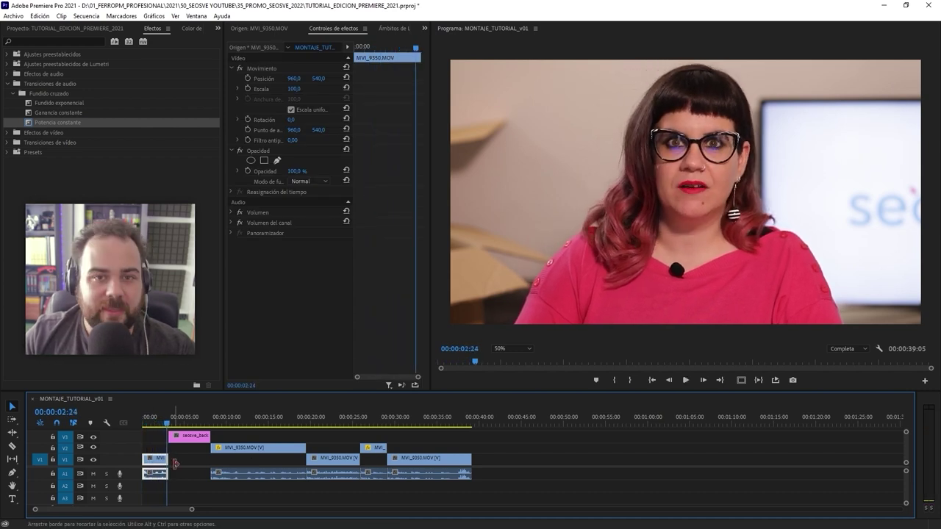
pyautogui.press('Home')
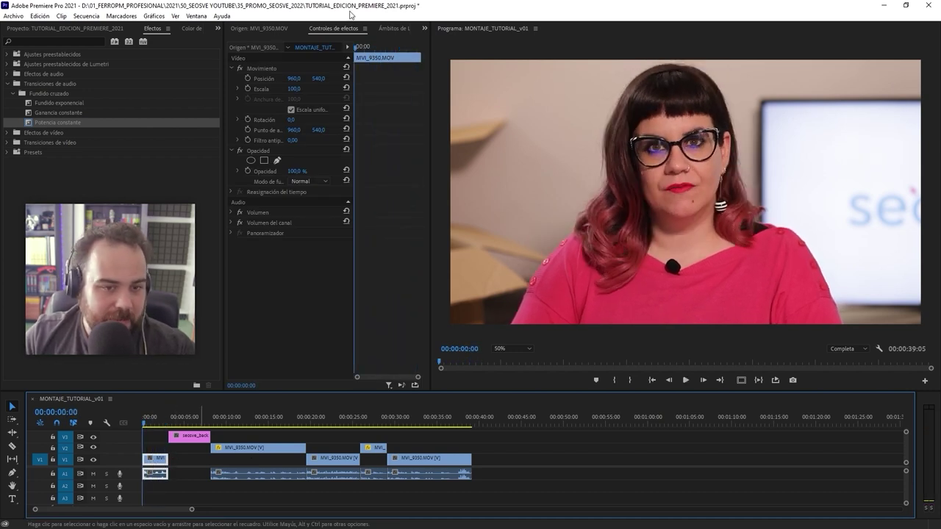
# Keyframe the first take's scale and position at its start and at 00:00:03:04, with an end scale of 125
pyautogui.click(249, 89)
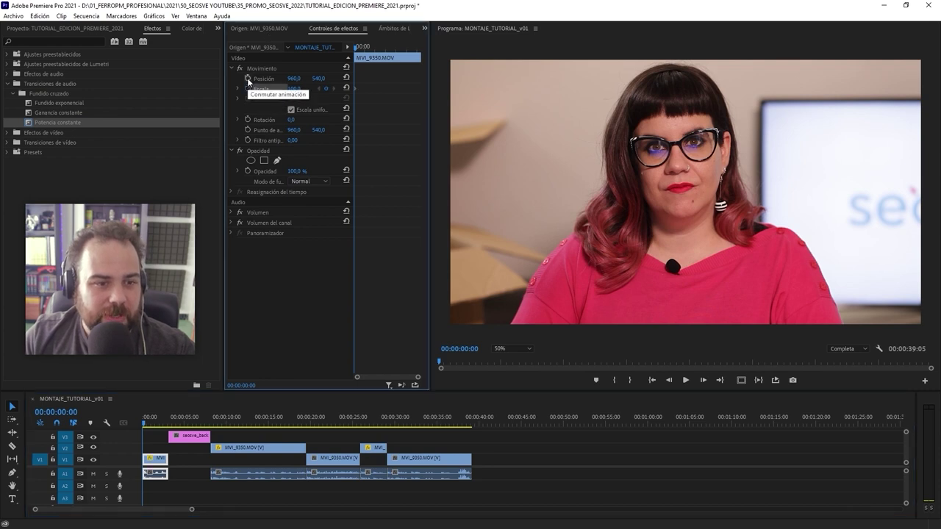
pyautogui.click(168, 420)
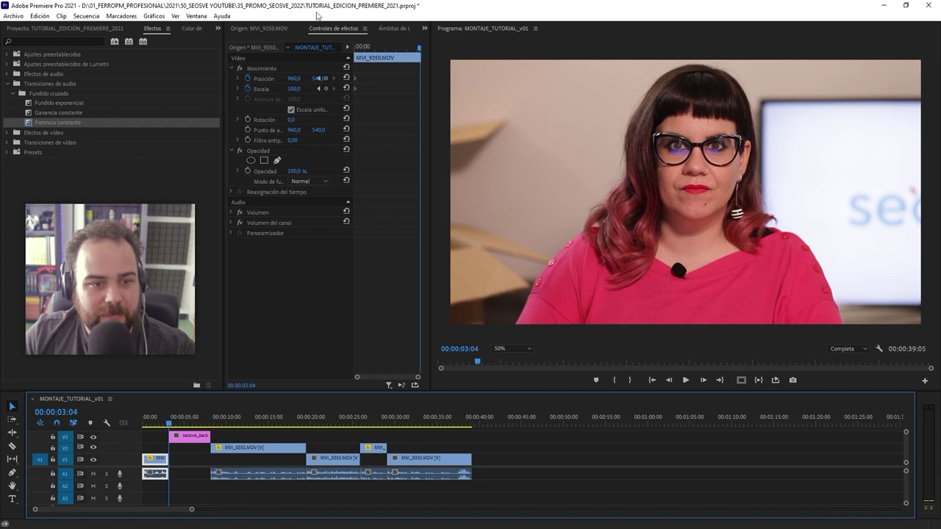
pyautogui.moveTo(354, 87); pyautogui.dragTo(367, 87)
pyautogui.click(311, 89)
pyautogui.write('12')
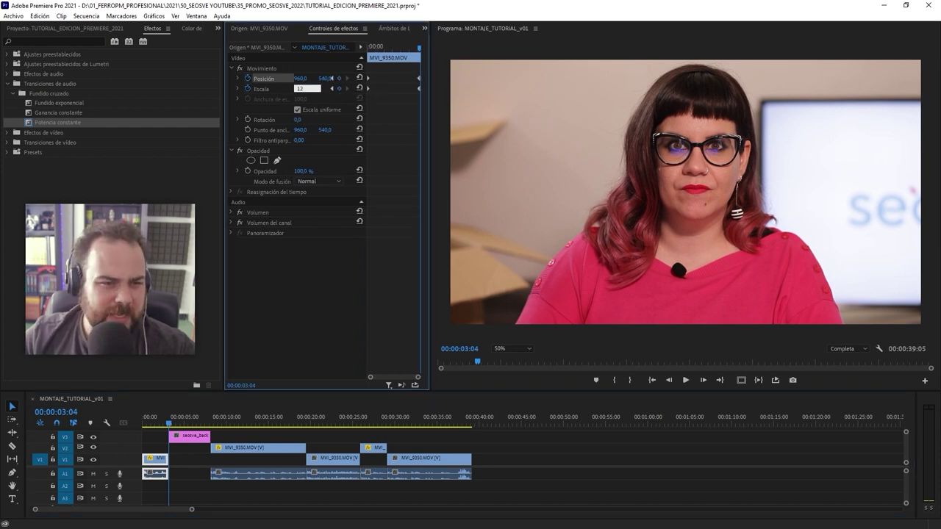
pyautogui.write('5')
pyautogui.press('Return')
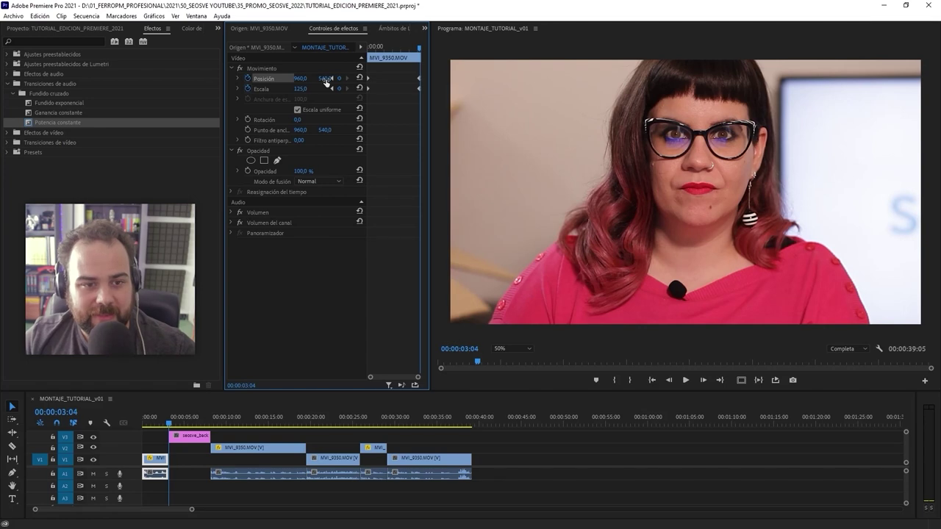
# Set the first take's ending position to 927, 655 and shift the ending keyframes slightly to the clip's very end
pyautogui.moveTo(332, 78); pyautogui.dragTo(296, 78)
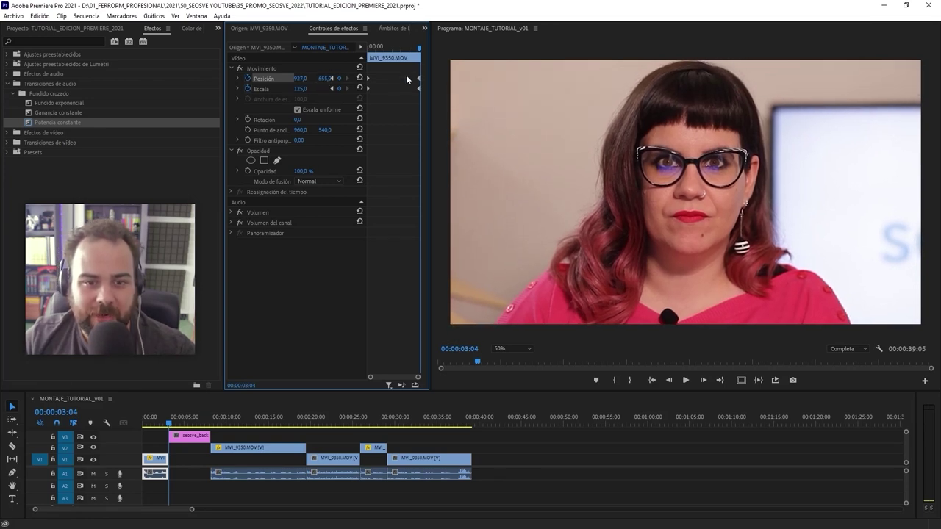
pyautogui.moveTo(419, 89); pyautogui.dragTo(425, 95)
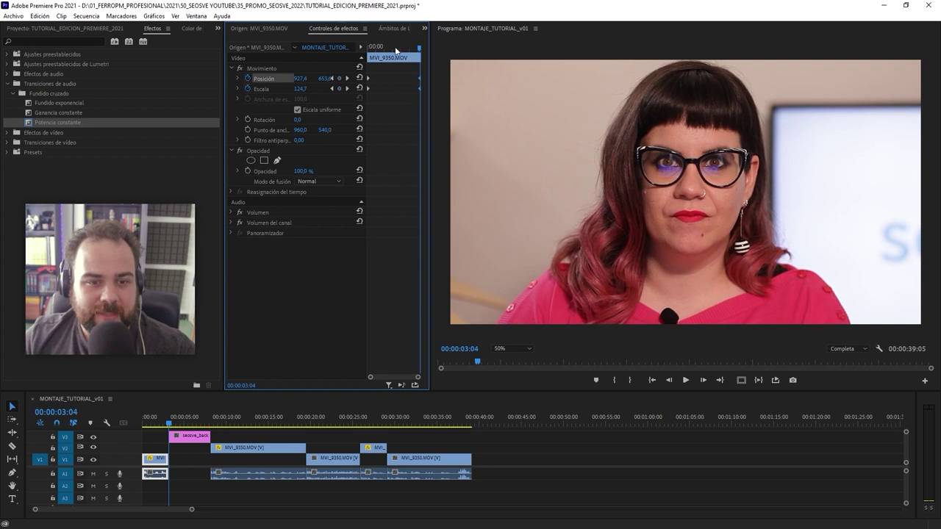
# Play the first take's animated zoom from the sequence start and select the seosve_background.jpg clip on V3
pyautogui.press('Home')
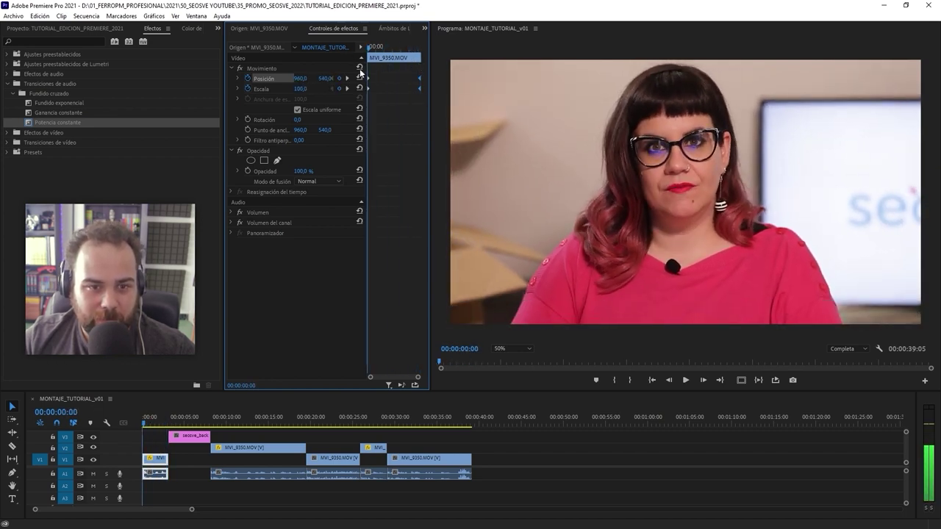
pyautogui.press('space')
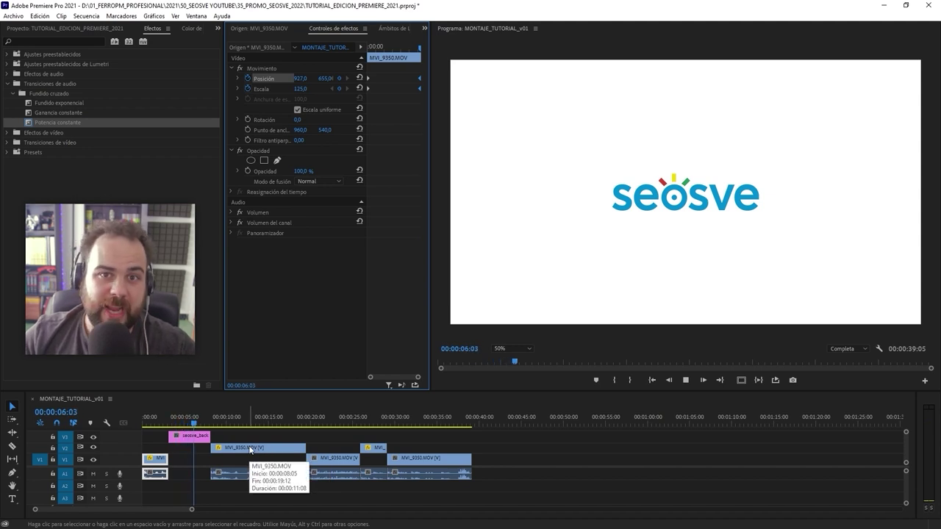
pyautogui.click(193, 435)
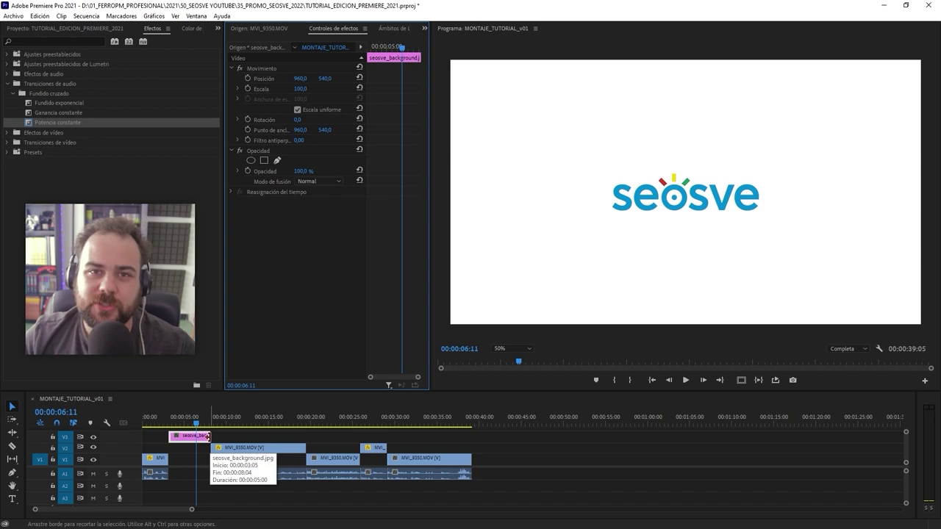
# Trim the background image clip to end at 00:00:06:11 and place Law and Order Sound Effect.mp3 beneath its start on A2
pyautogui.moveTo(208, 436); pyautogui.dragTo(196, 436)
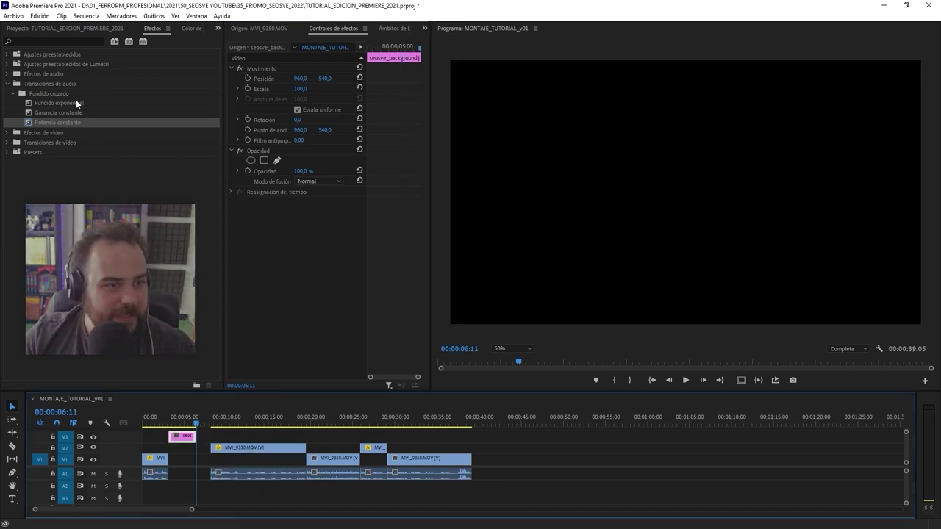
pyautogui.click(74, 28)
pyautogui.click(27, 138)
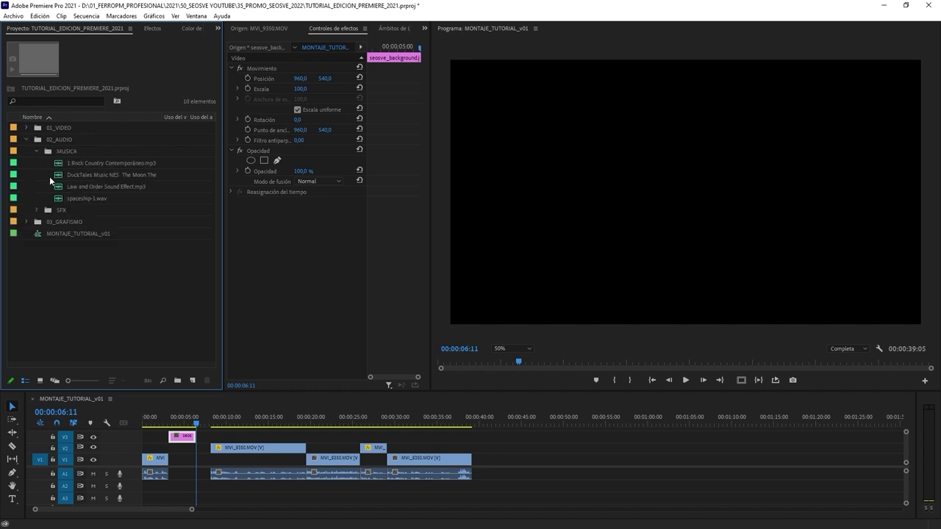
pyautogui.click(62, 189)
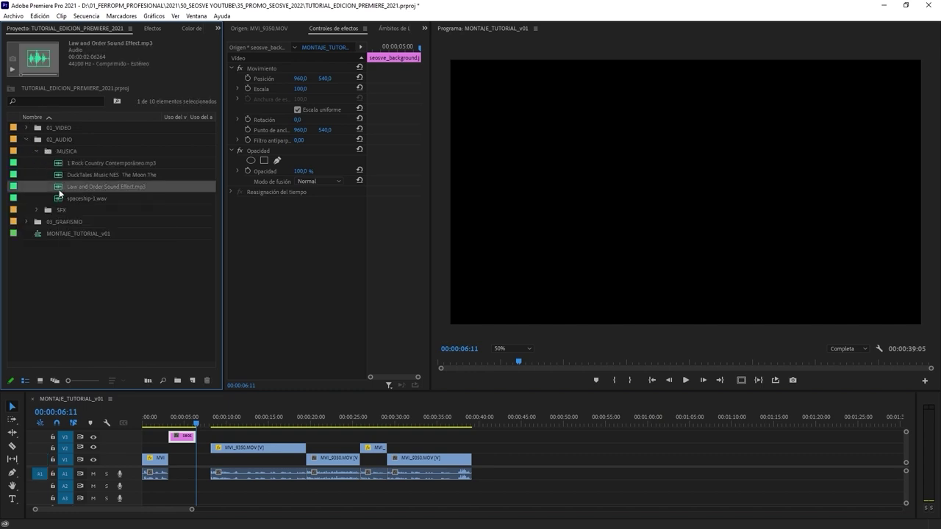
pyautogui.moveTo(59, 185); pyautogui.dragTo(119, 264)
pyautogui.moveTo(199, 477); pyautogui.dragTo(171, 487)
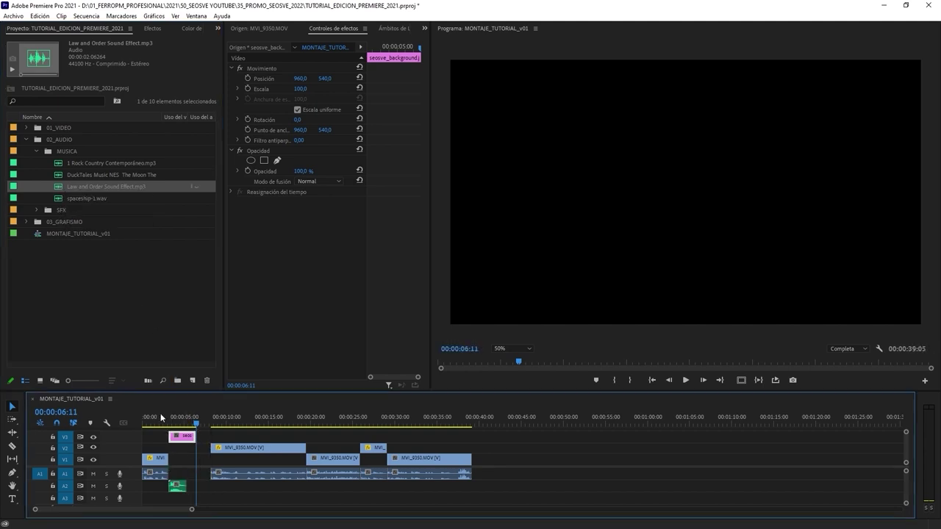
# Shift the sound effect slightly earlier, end the background clip with it, and close the gap before the second take
pyautogui.click(165, 418)
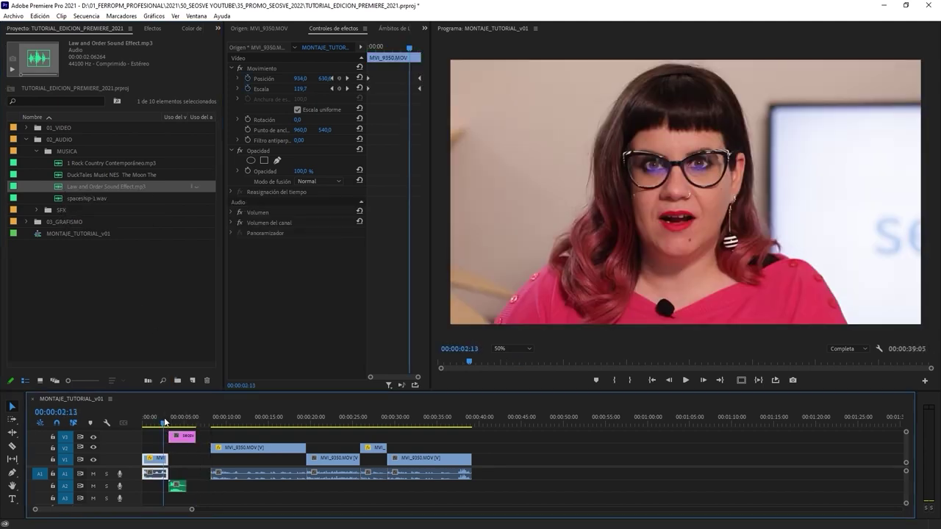
pyautogui.click(178, 487)
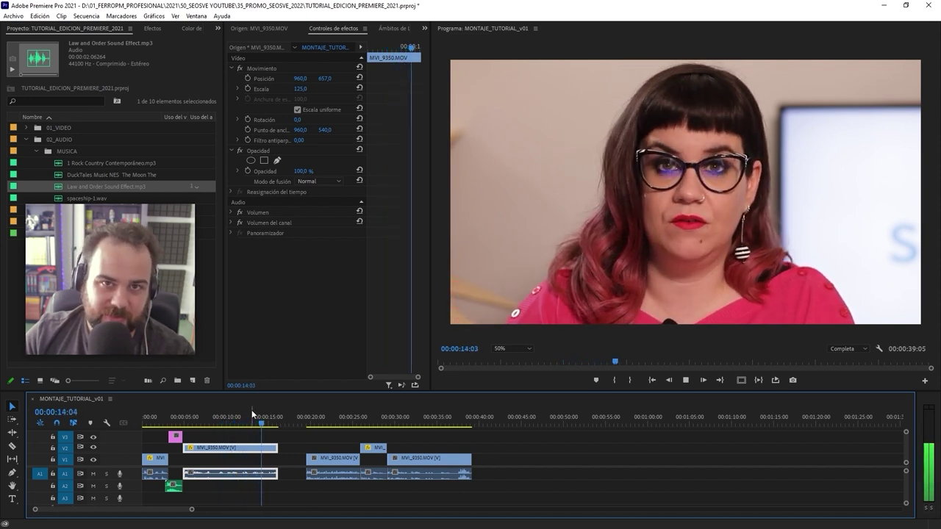
pyautogui.press('space')
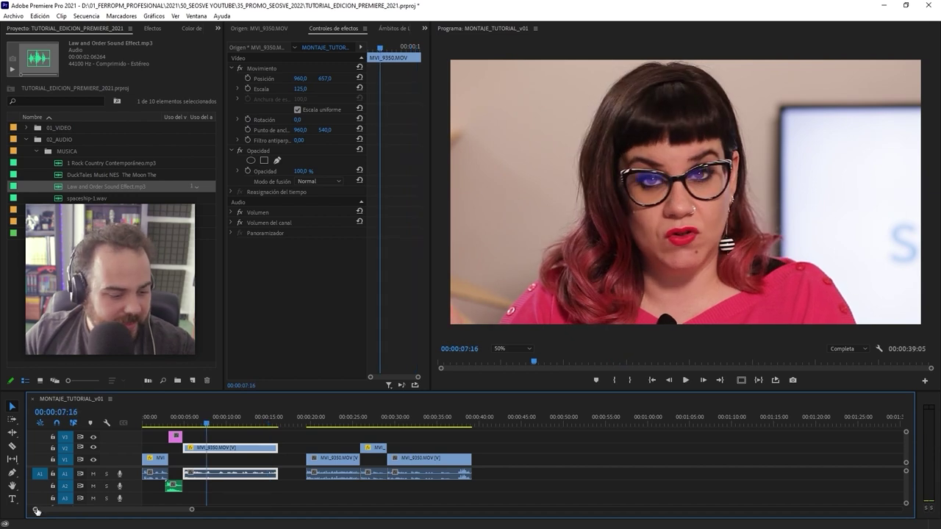
# Split the second take into a longer opening piece on V1 and five successive short pieces on V2
pyautogui.press('=')
pyautogui.press('=')
pyautogui.press('=')
pyautogui.moveTo(389, 425); pyautogui.dragTo(392, 421)
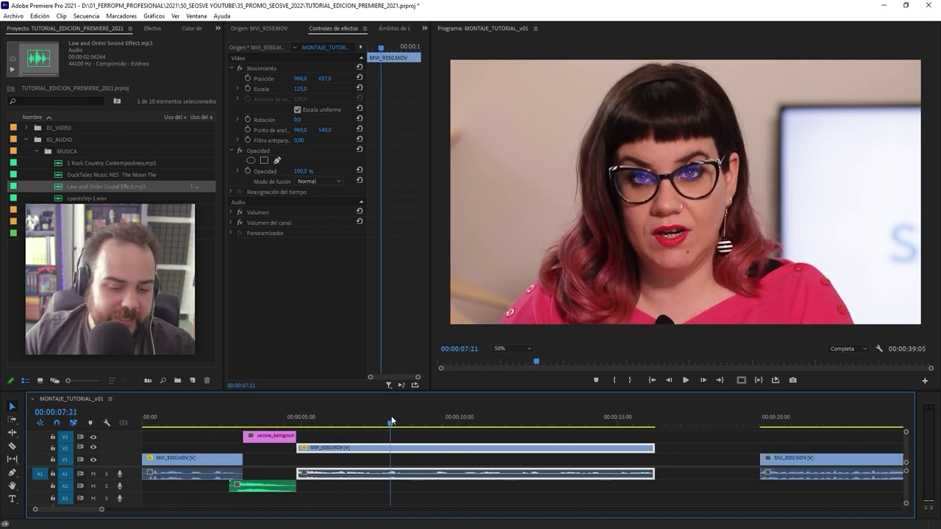
pyautogui.click(434, 423)
pyautogui.hotkey('ctrl', 'k')
pyautogui.moveTo(461, 448); pyautogui.dragTo(411, 456)
pyautogui.press('c')
pyautogui.click(422, 449)
pyautogui.press('v')
# Play through the split second take and reset the Motion settings of its opening piece on V1
pyautogui.click(297, 417)
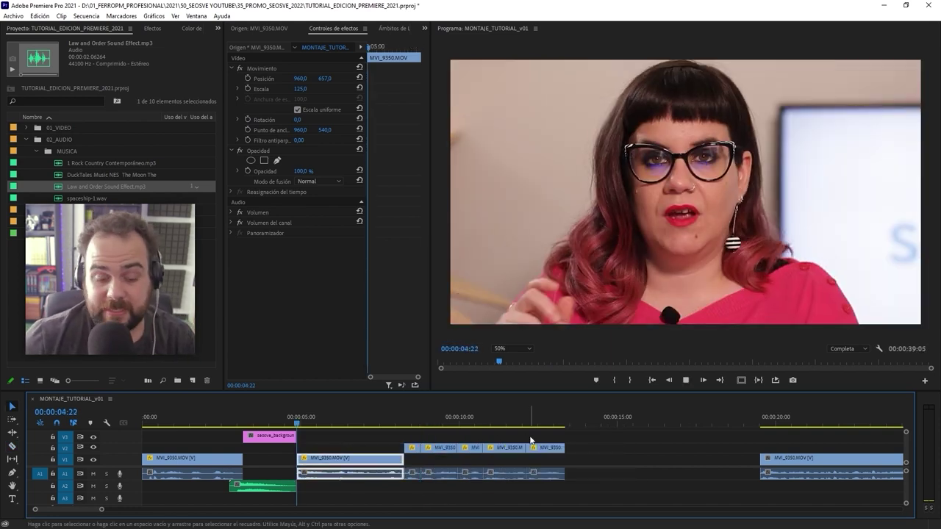
pyautogui.click(555, 447)
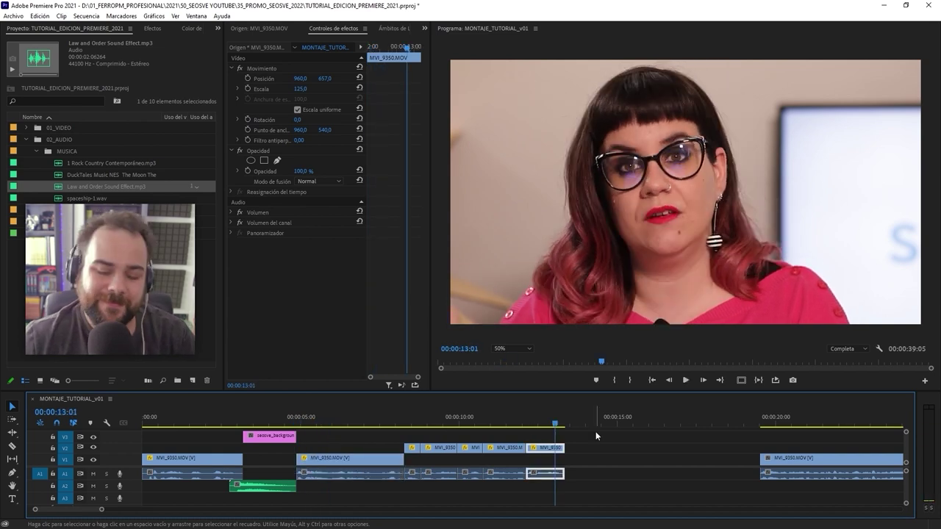
pyautogui.click(403, 424)
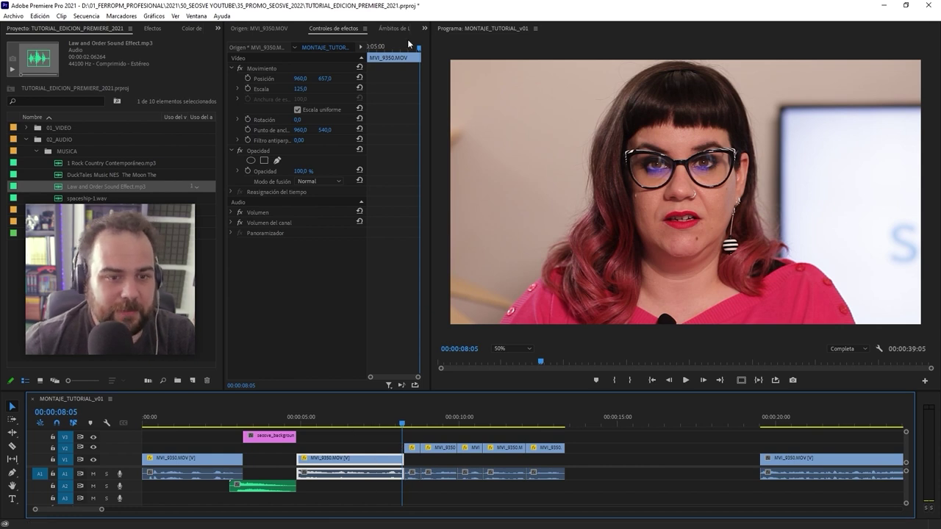
pyautogui.click(359, 65)
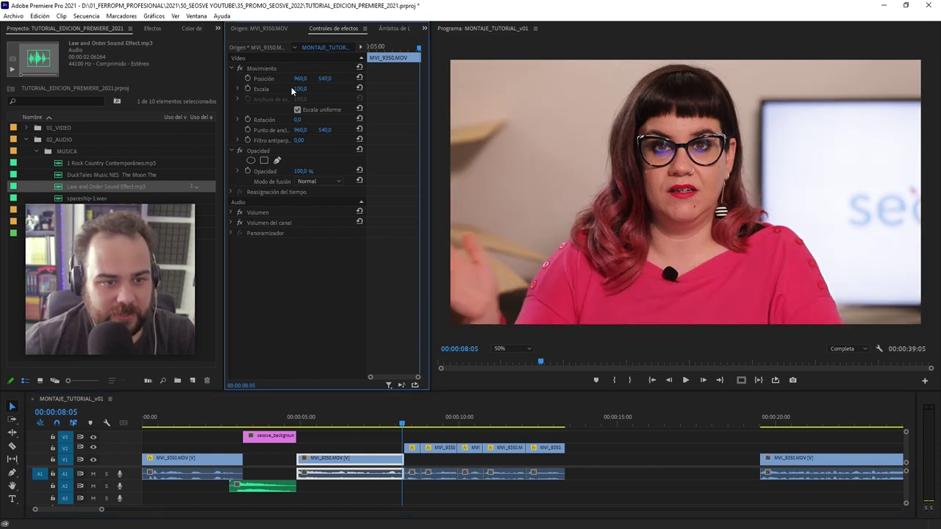
# Reset the motion of the short pieces on V2 and set the first short piece's scale to 105
pyautogui.moveTo(412, 447); pyautogui.dragTo(545, 448)
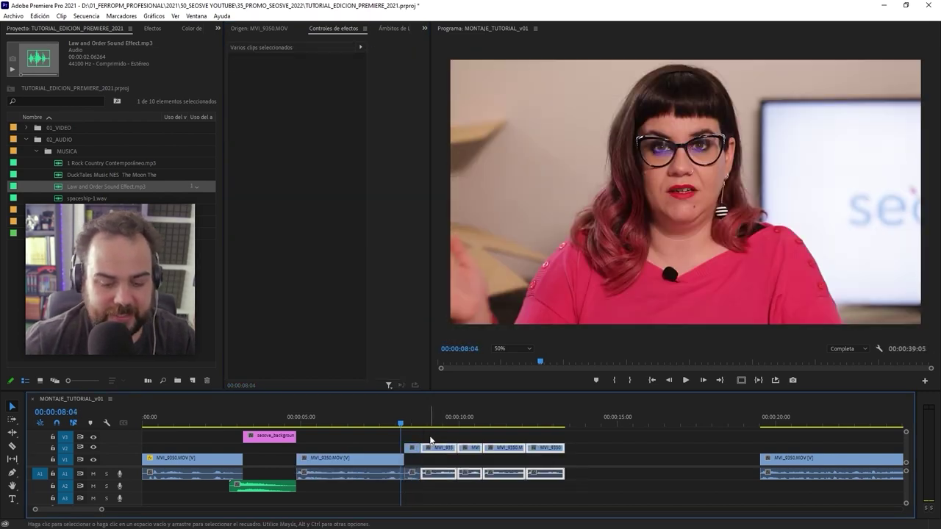
pyautogui.click(413, 448)
pyautogui.press('Right')
pyautogui.press('Right')
pyautogui.press('Right')
pyautogui.press('Right')
pyautogui.press('Right')
pyautogui.click(305, 87)
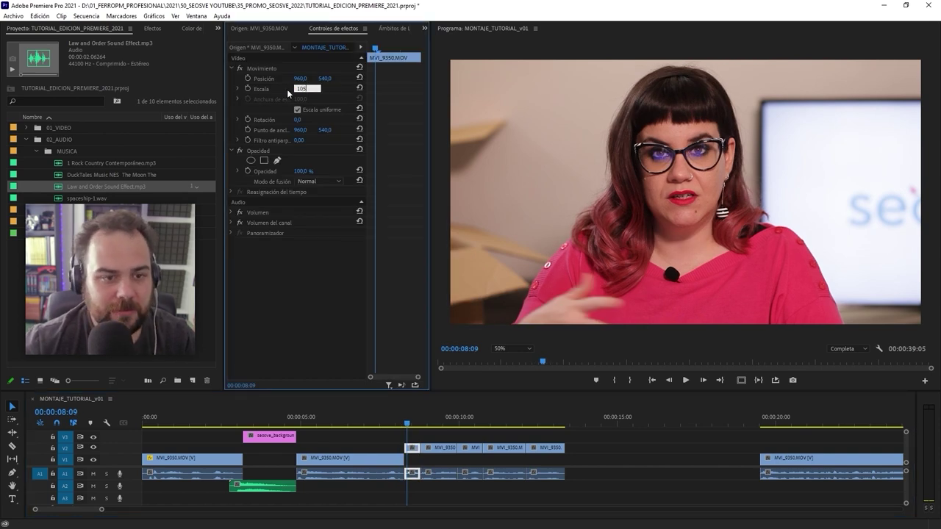
pyautogui.press('Return')
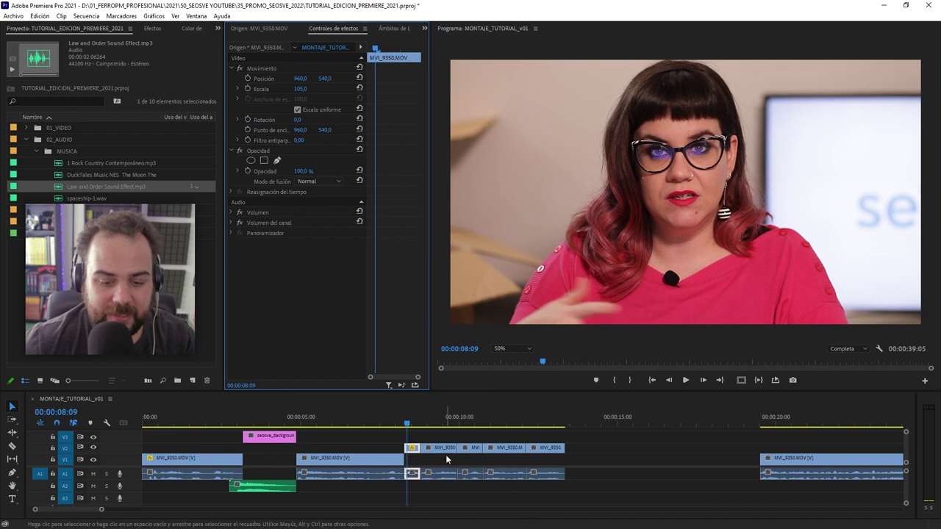
# Enlarge the remaining short pieces progressively, with the fourth at scale 120, and lower the framing of the closer pieces
pyautogui.click(444, 448)
pyautogui.click(304, 88)
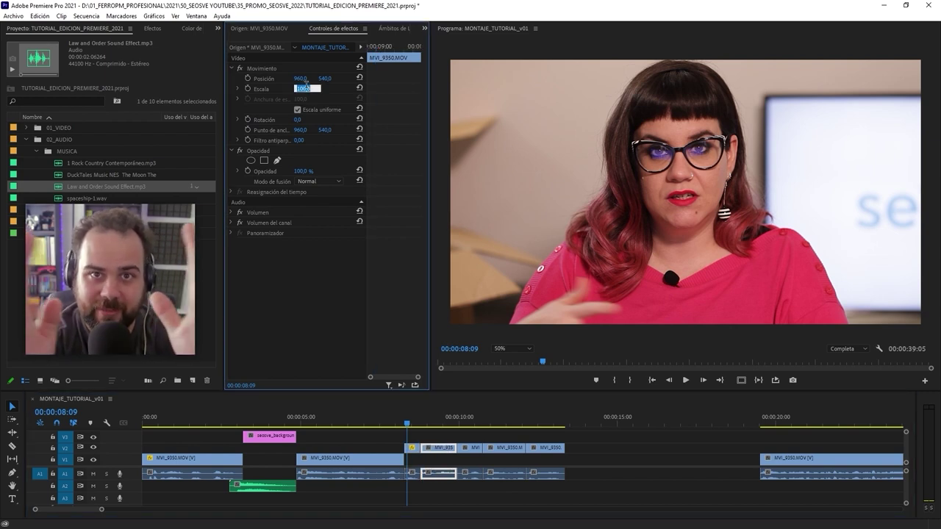
pyautogui.click(534, 423)
pyautogui.click(580, 461)
pyautogui.click(548, 450)
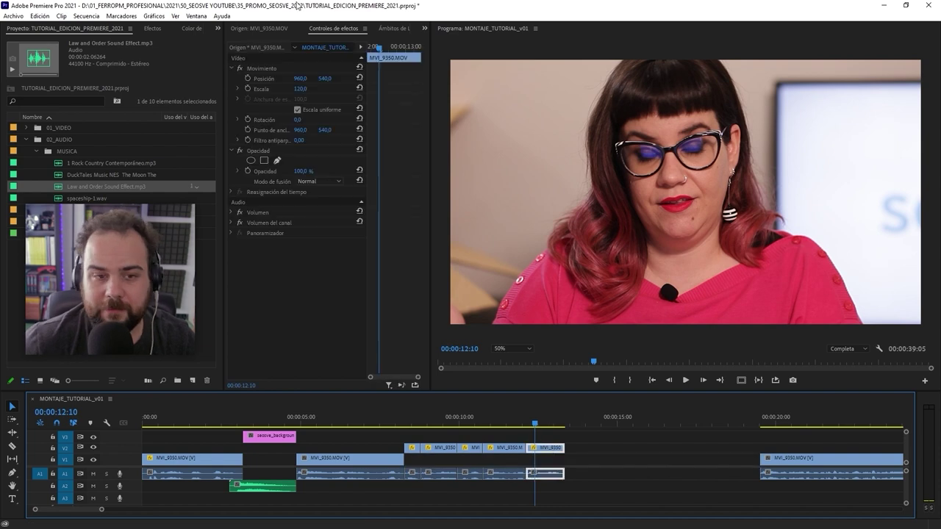
pyautogui.moveTo(326, 83); pyautogui.dragTo(387, 83)
pyautogui.click(515, 422)
pyautogui.click(507, 448)
pyautogui.press('space')
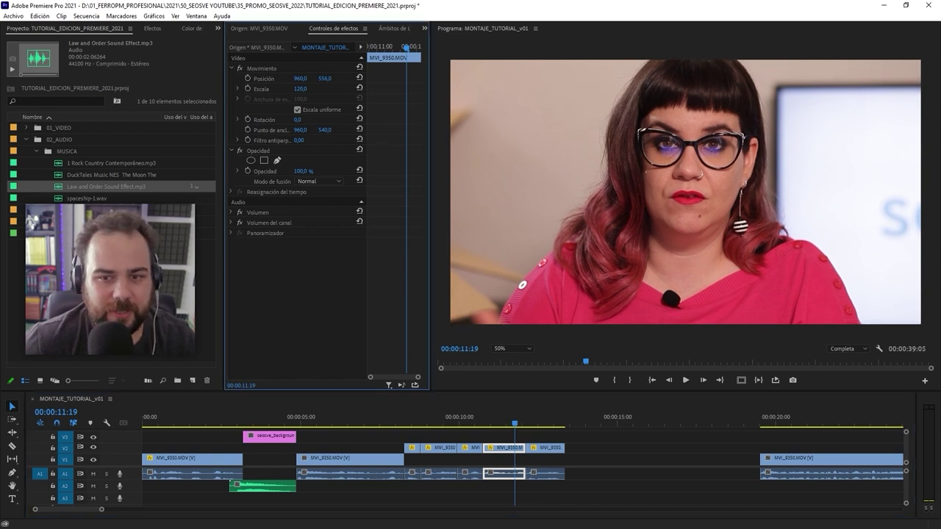
# Move the next V1 take and the last take earlier to close the gaps before them, playing across the joins
pyautogui.moveTo(838, 458); pyautogui.dragTo(643, 458)
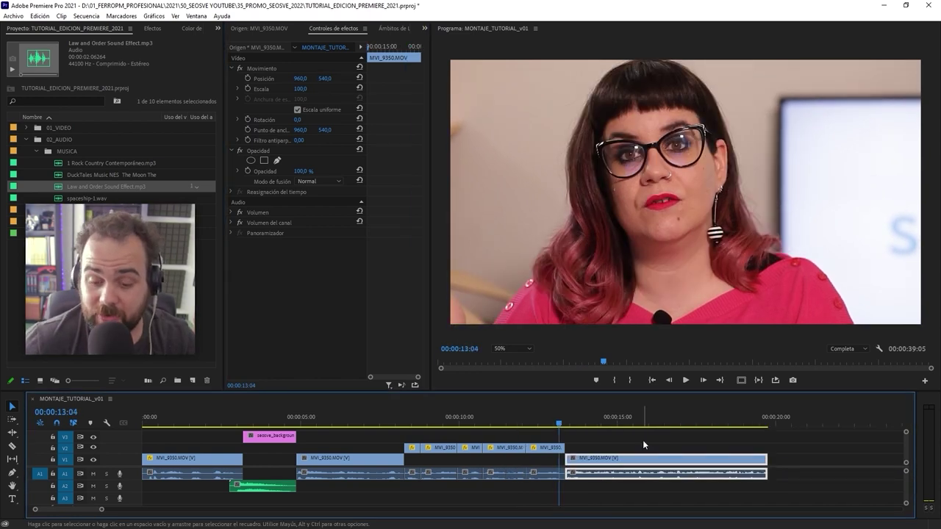
pyautogui.press('space')
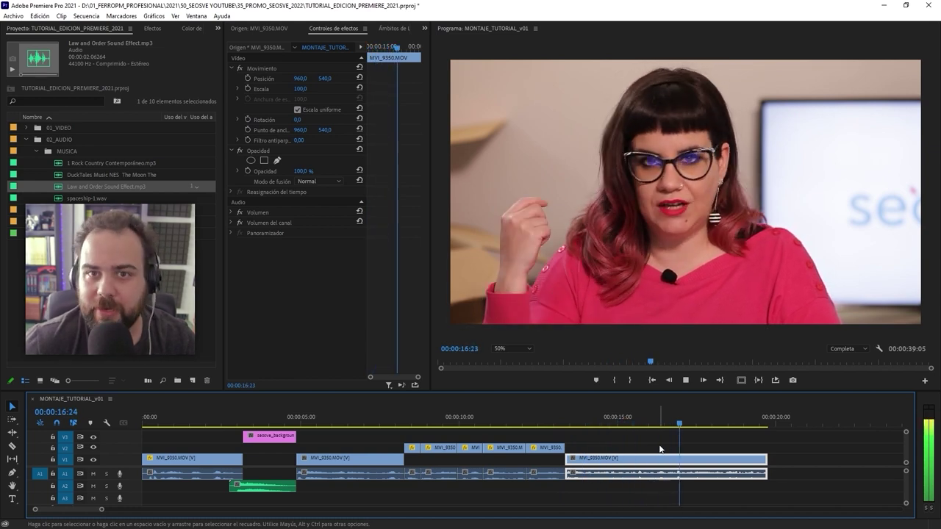
pyautogui.scroll(-5, 659, 448)
pyautogui.click(297, 424)
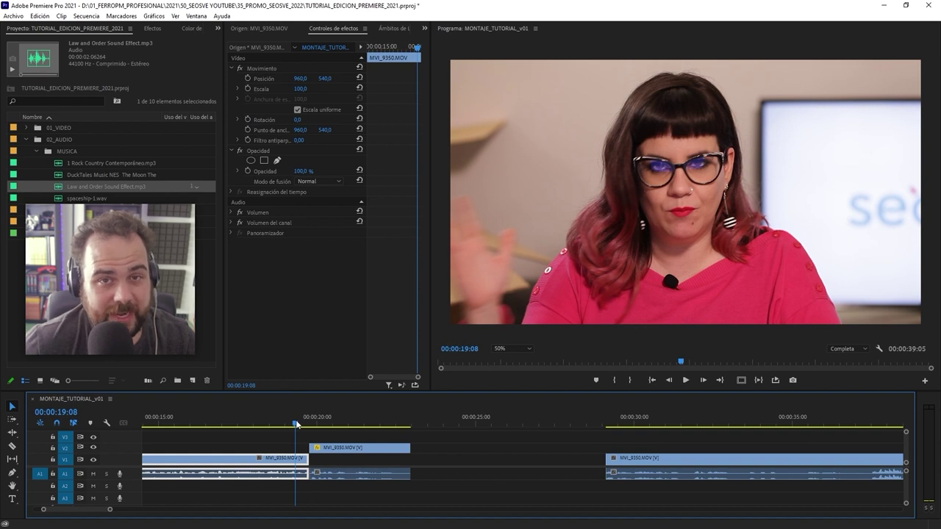
pyautogui.press('space')
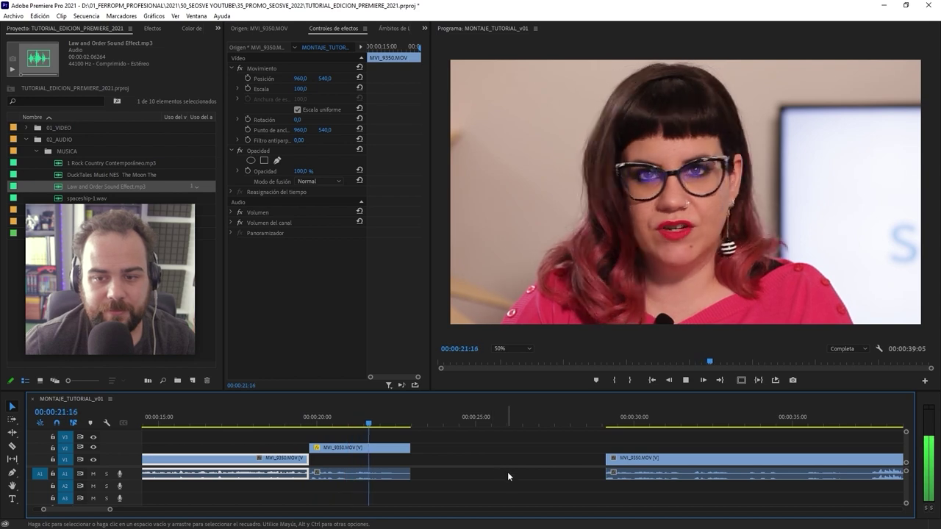
pyautogui.click(510, 475)
pyautogui.moveTo(637, 458); pyautogui.dragTo(450, 468)
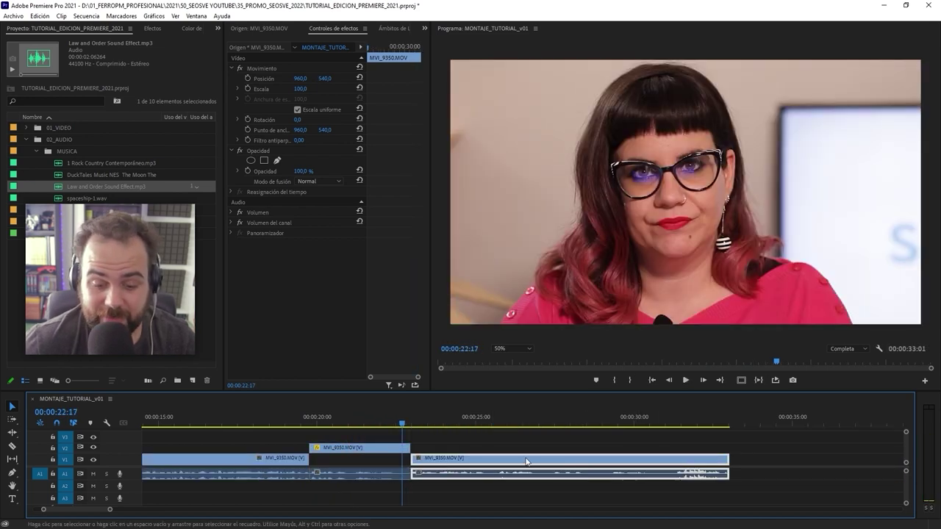
# Keyframe the last take's scale and position between 00:00:22:24 and 00:00:29:01, ending at scale 125 and position 960, 686
pyautogui.moveTo(412, 425); pyautogui.dragTo(411, 426)
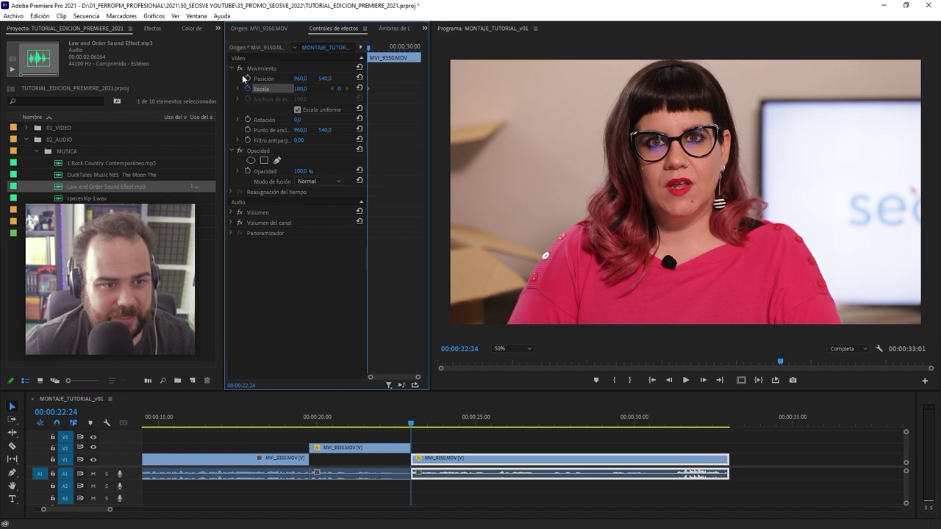
pyautogui.moveTo(596, 429); pyautogui.dragTo(606, 427)
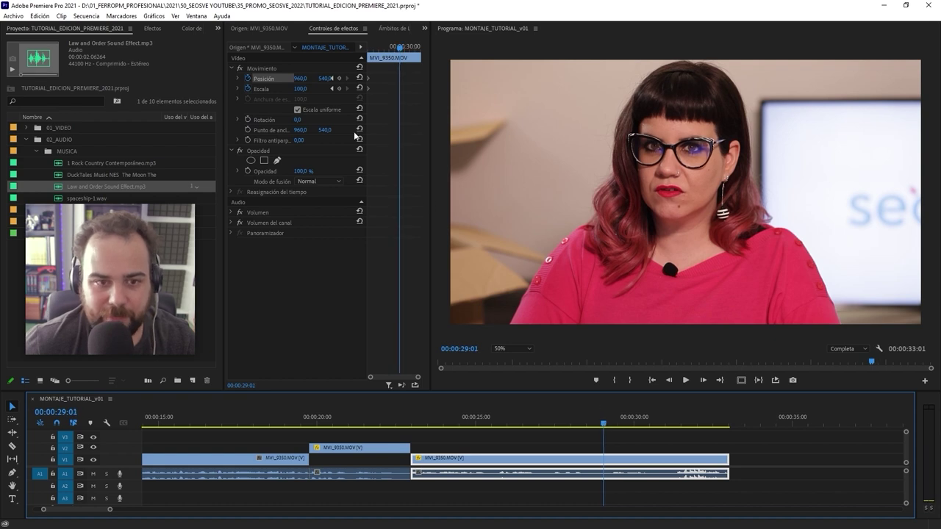
pyautogui.click(339, 88)
pyautogui.click(339, 78)
pyautogui.click(302, 88)
pyautogui.write('125')
pyautogui.press('Return')
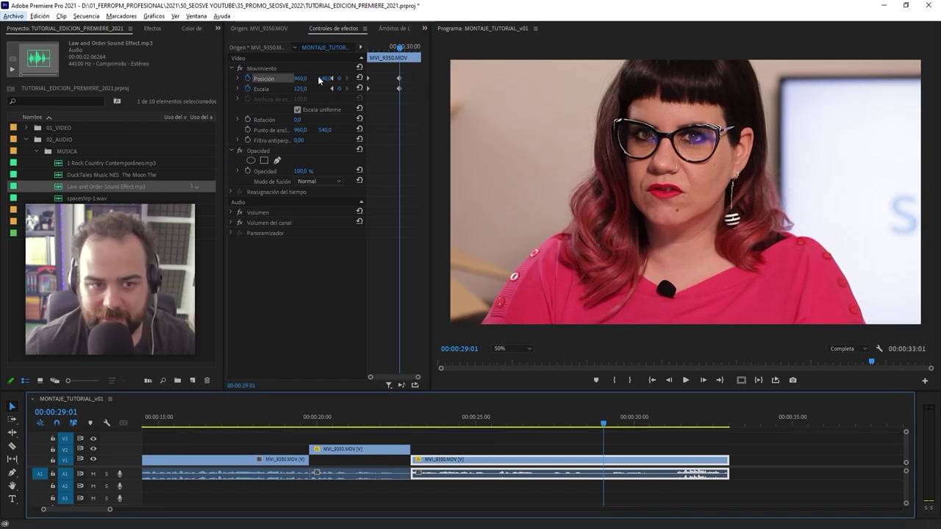
pyautogui.press('Return')
pyautogui.moveTo(323, 78); pyautogui.dragTo(368, 78)
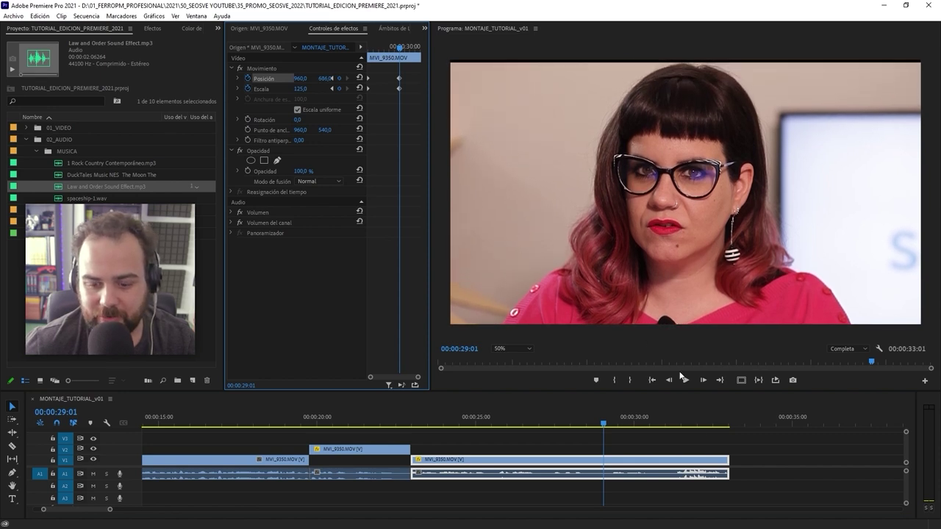
# Split the last take at 00:00:30:24 and reset the Motion settings of its ending piece
pyautogui.moveTo(651, 425); pyautogui.dragTo(663, 425)
pyautogui.press('c')
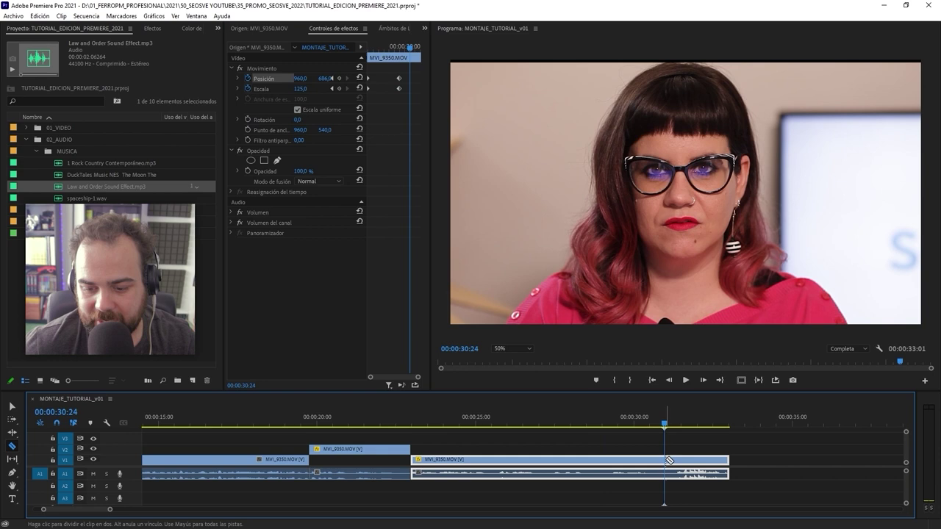
pyautogui.click(666, 460)
pyautogui.click(695, 464)
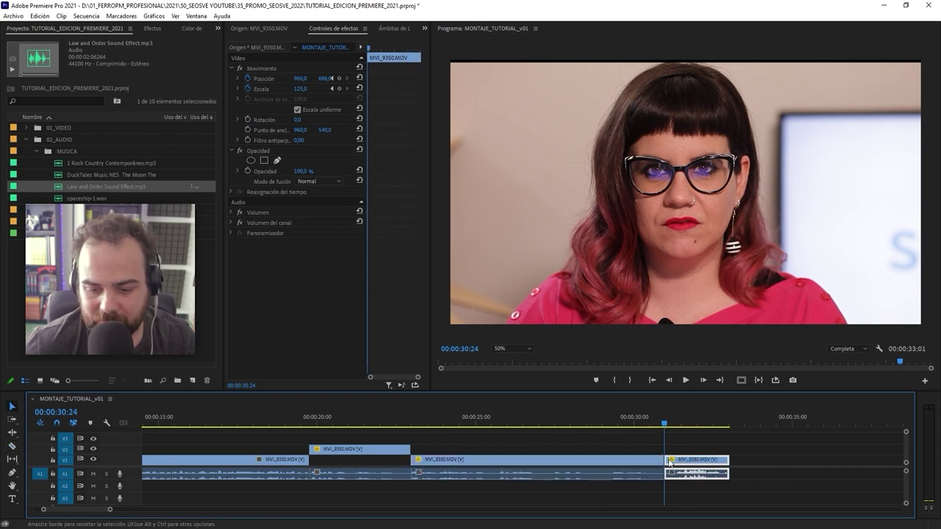
pyautogui.click(359, 68)
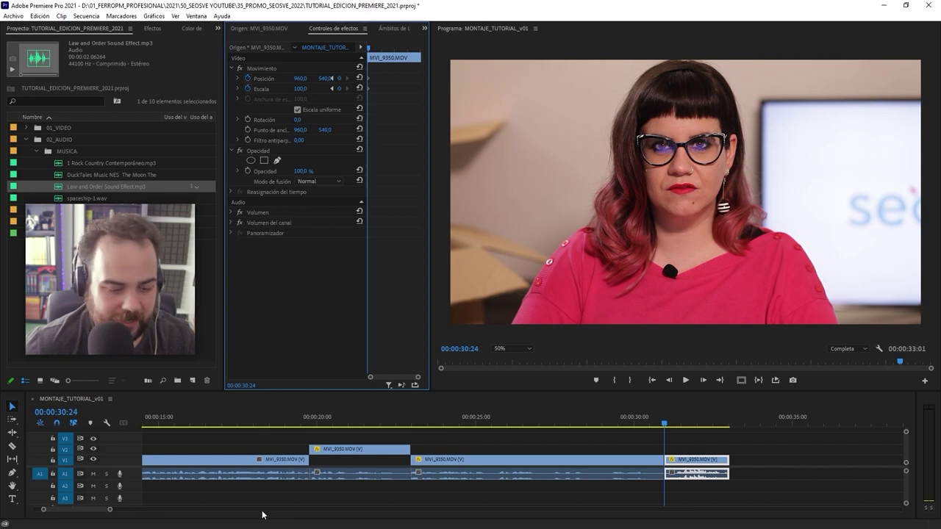
# Play the edited montage through to its laughing final shot
pyautogui.press('j')
pyautogui.press('j')
pyautogui.press('j')
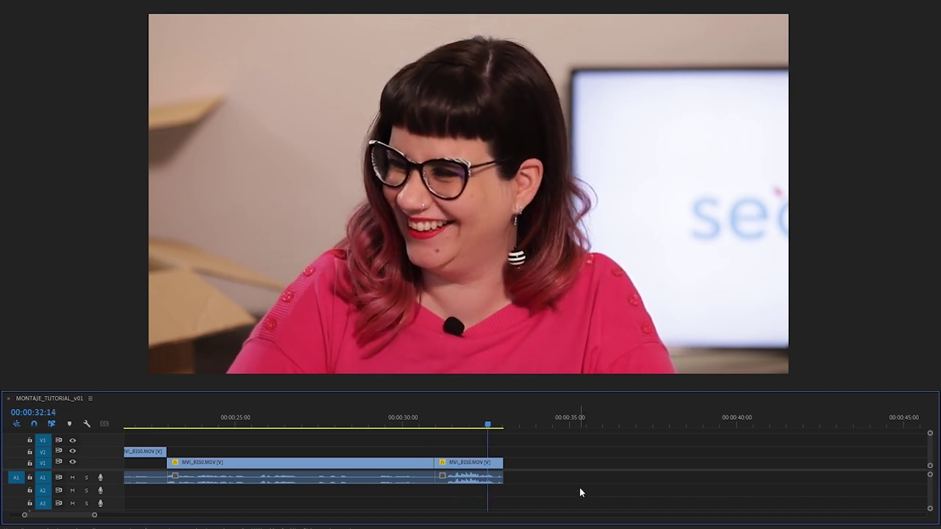
pyautogui.press('space')
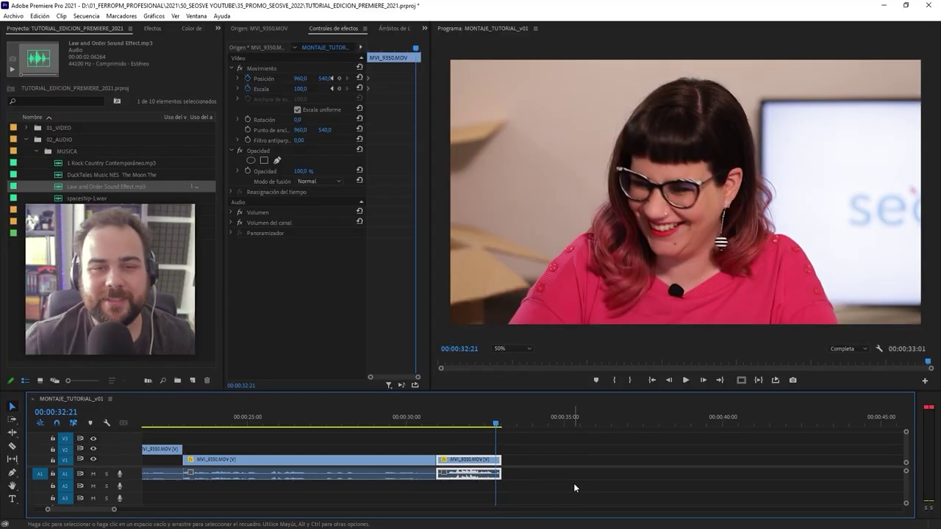
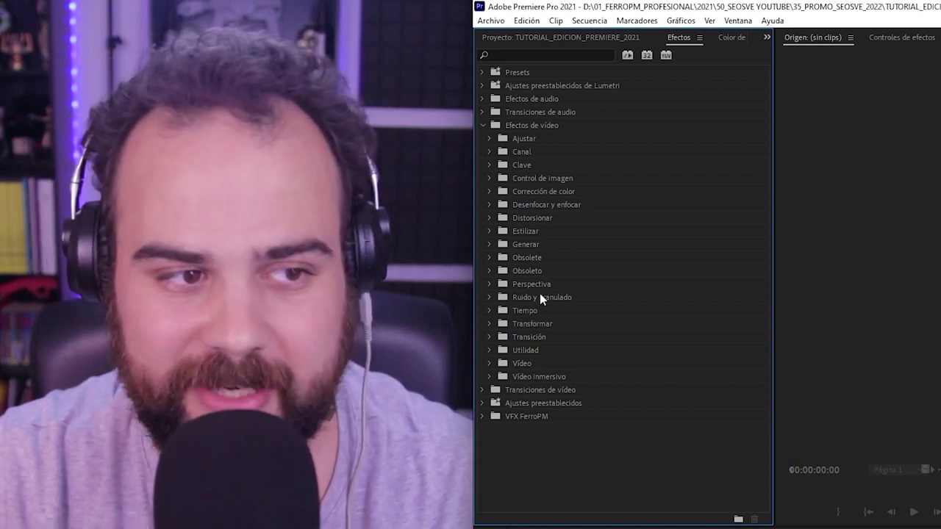
# Expand the Ajustar group of video effects and examine its entries, selecting ProcAmp
pyautogui.click(490, 138)
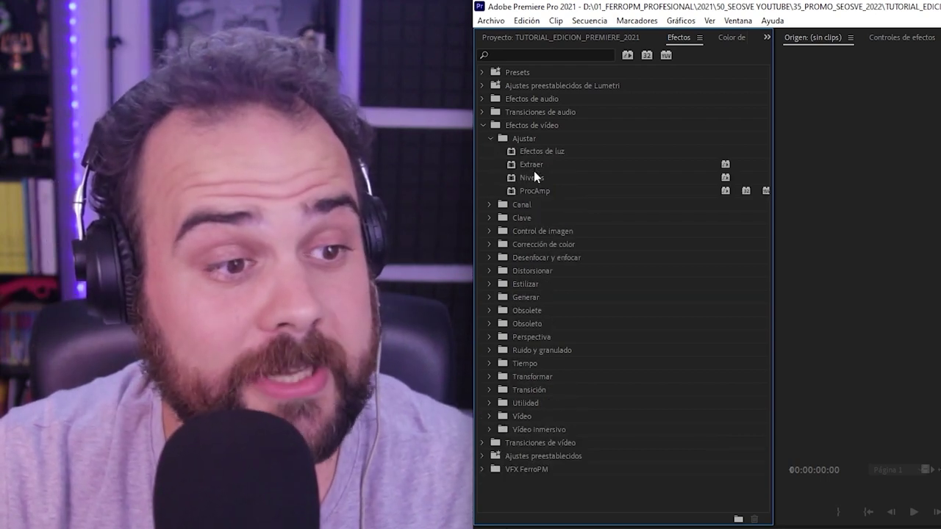
pyautogui.click(532, 175)
pyautogui.click(544, 191)
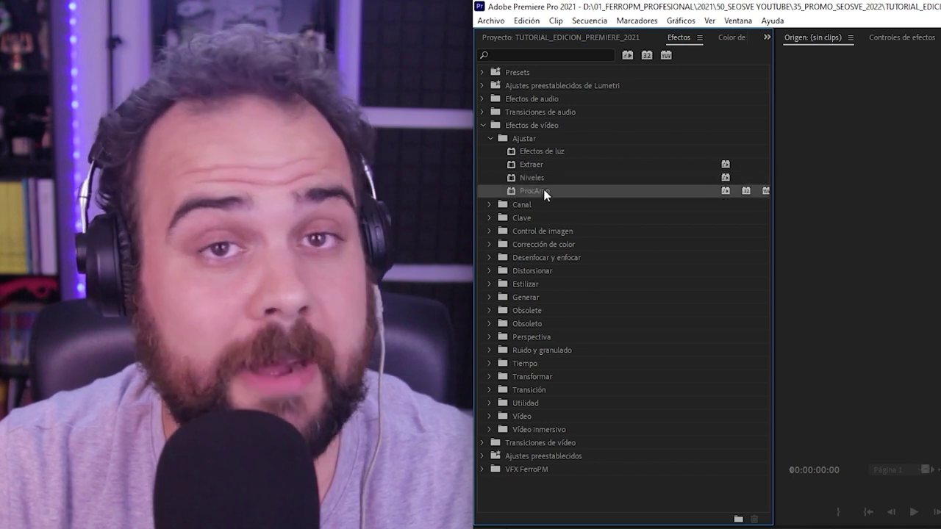
# Select Niveles in the Ajustar group, then examine the keying effects in the Clave group, including Incrustación ultra
pyautogui.click(544, 181)
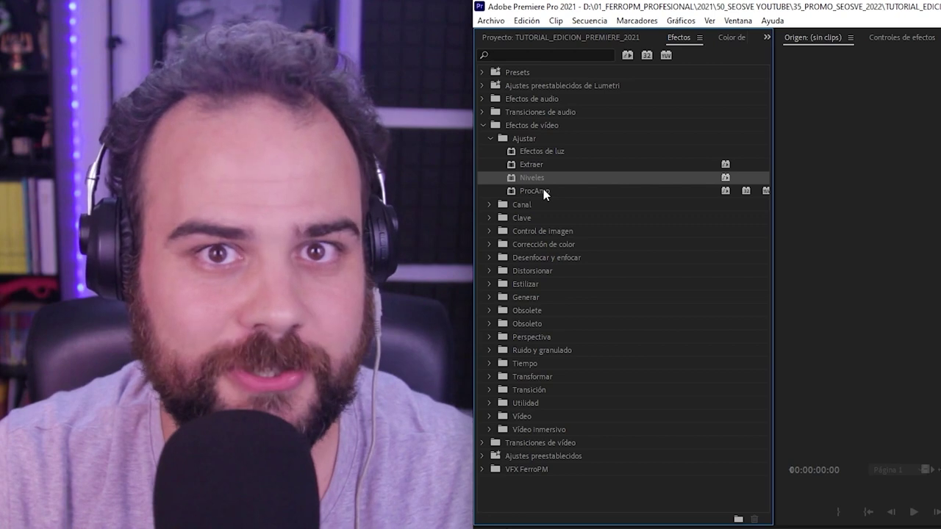
pyautogui.click(489, 139)
pyautogui.click(500, 165)
pyautogui.click(489, 165)
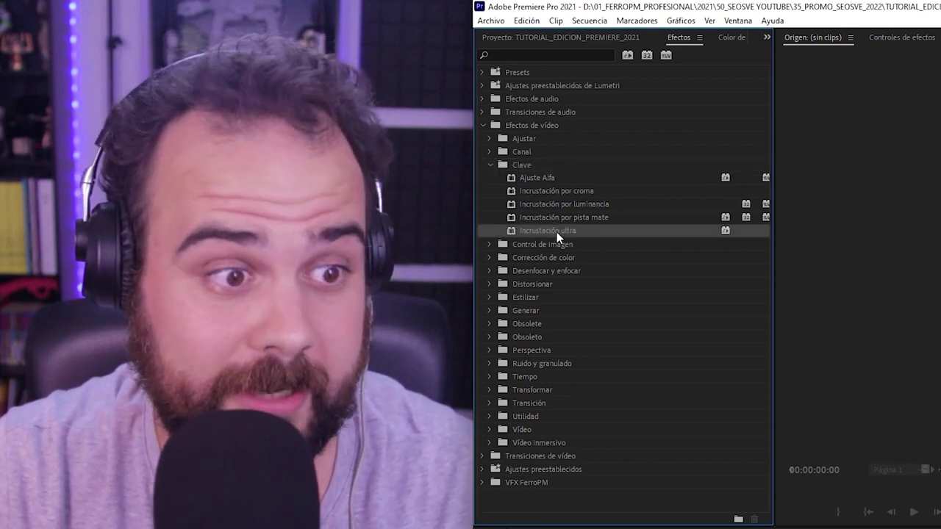
pyautogui.press('Left')
# Examine the Corrección de color group, selecting Brightness & Contrast, Equilibrio de color and Color de Lumetri
pyautogui.click(519, 189)
pyautogui.click(489, 191)
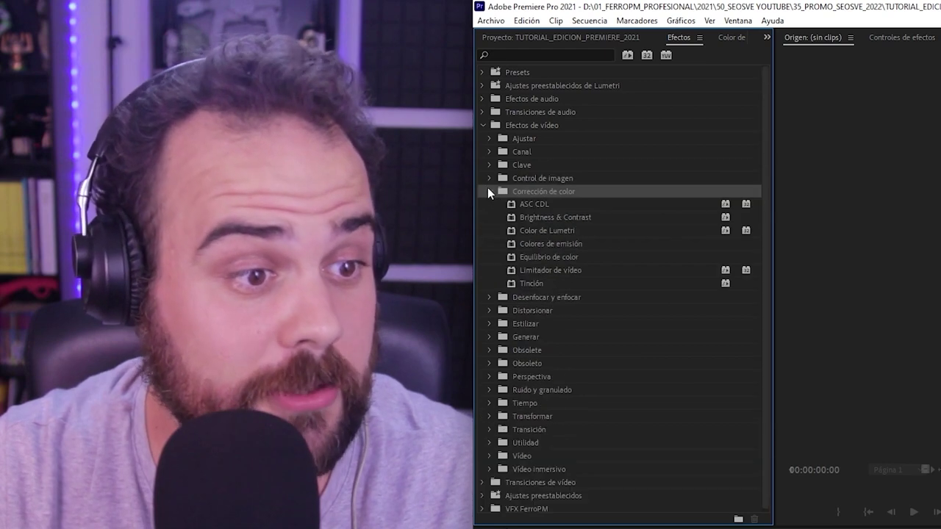
pyautogui.click(548, 218)
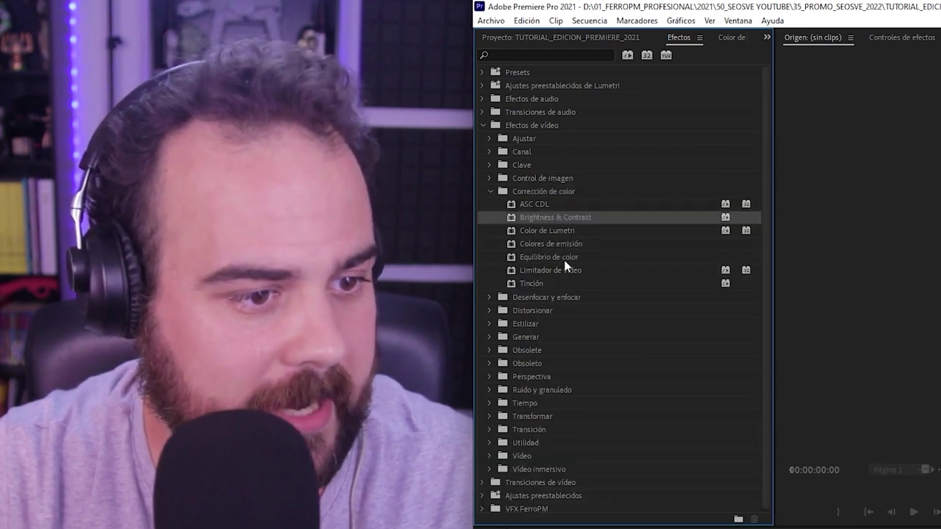
pyautogui.click(559, 258)
pyautogui.click(561, 231)
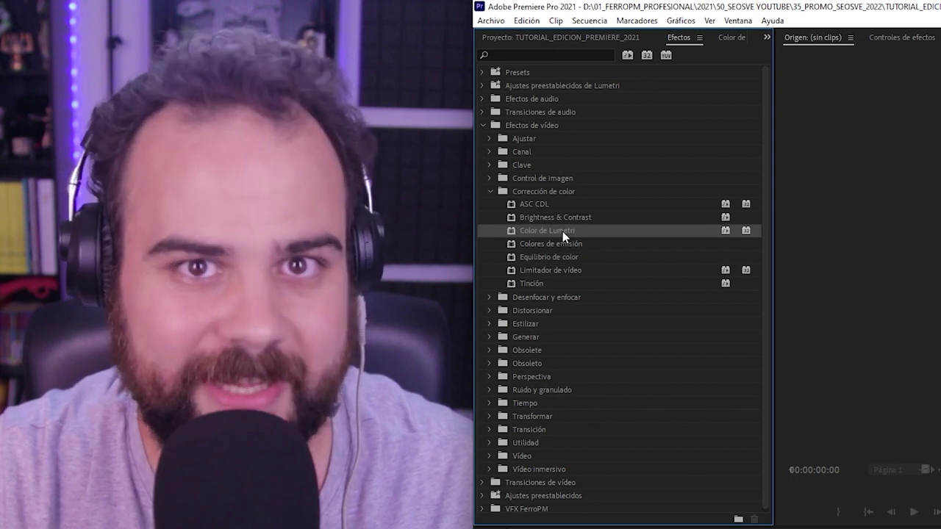
pyautogui.click(489, 192)
# Examine the Desenfocar y enfocar group, going through the camera, directional and Gaussian blurs and Máscara de enfoque
pyautogui.click(490, 205)
pyautogui.click(490, 205)
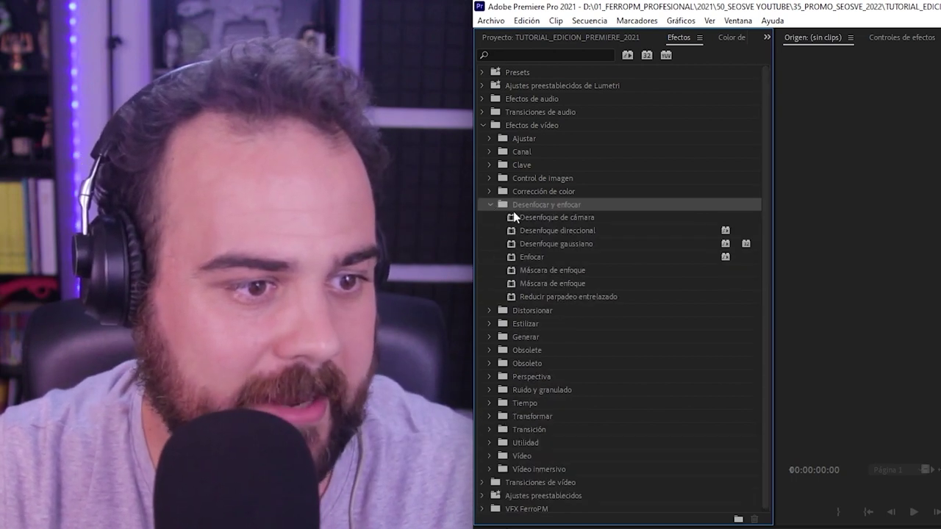
pyautogui.click(551, 217)
pyautogui.click(570, 231)
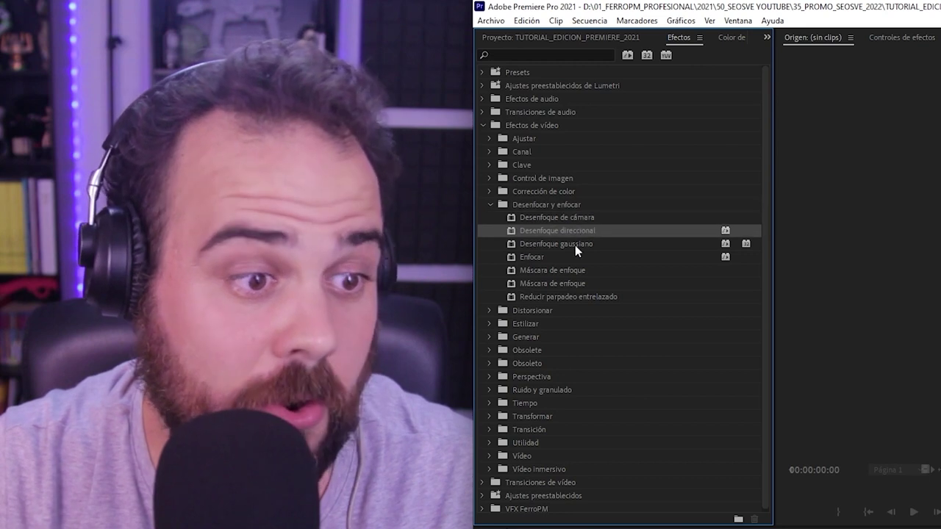
pyautogui.click(575, 245)
pyautogui.click(565, 272)
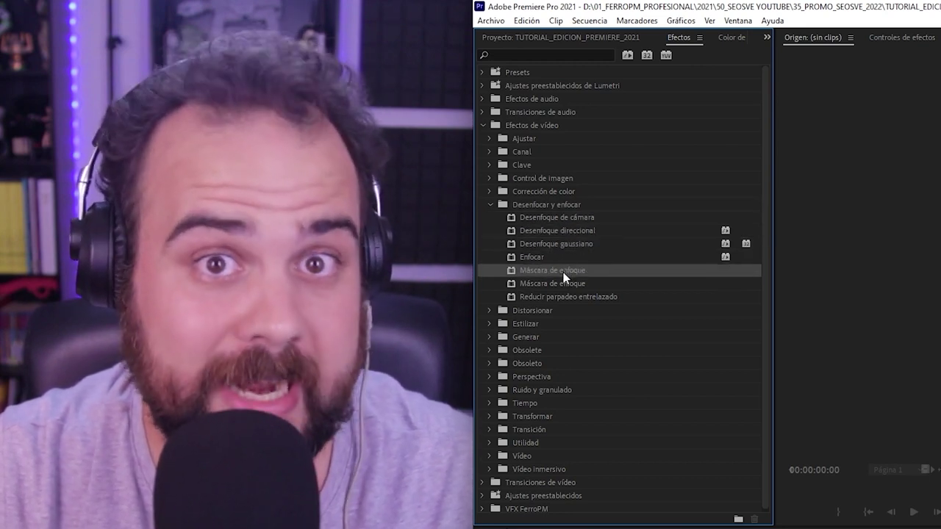
pyautogui.click(491, 204)
# Examine the Distorsionar group of video effects and select Transformar
pyautogui.click(527, 217)
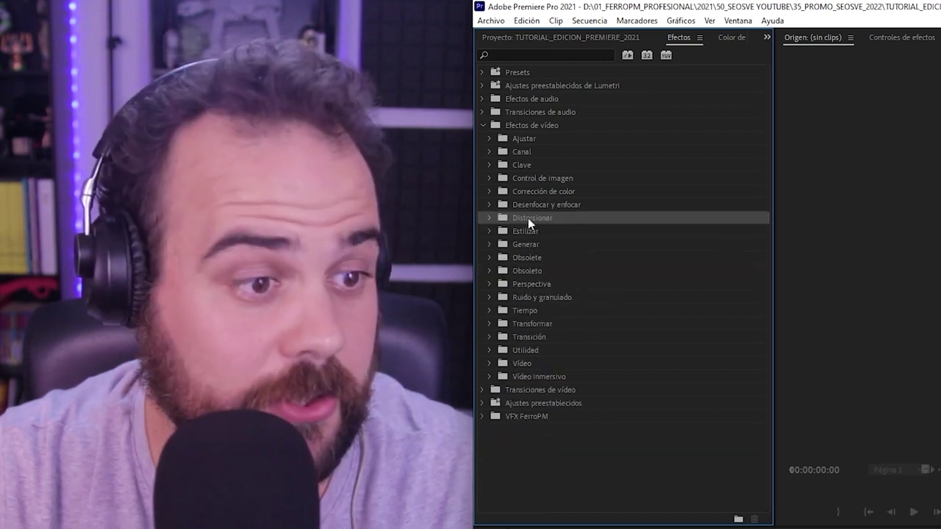
pyautogui.click(489, 218)
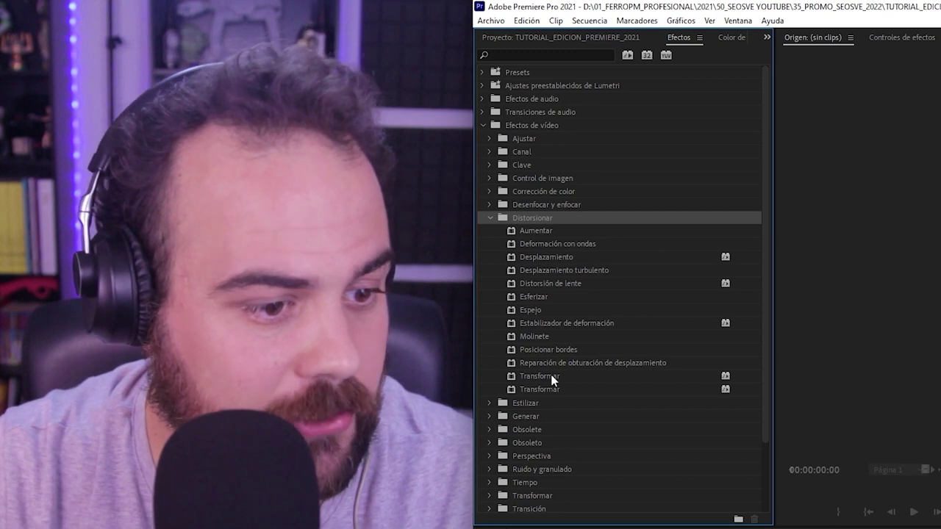
pyautogui.click(550, 376)
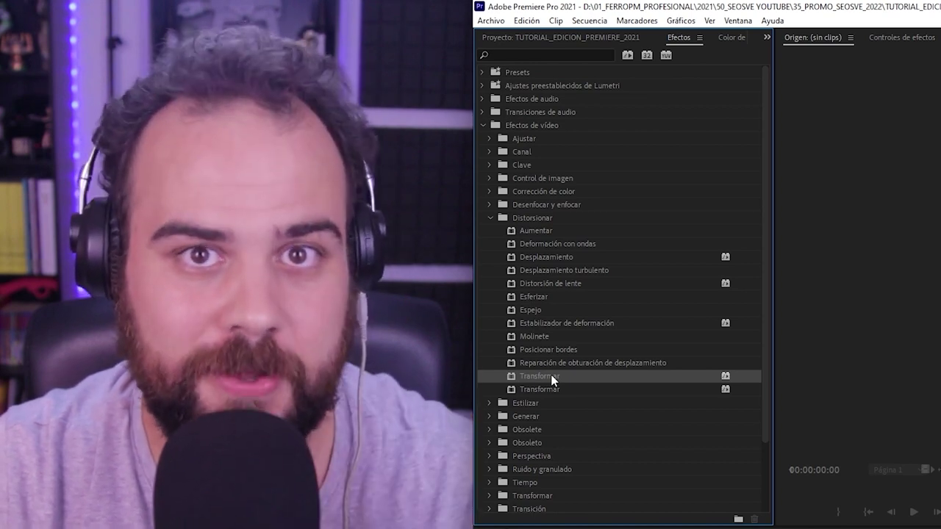
pyautogui.press('Left')
# Examine 3D básico and Sombra paralela in the Perspectiva group, then collapse the video effects folder
pyautogui.click(529, 284)
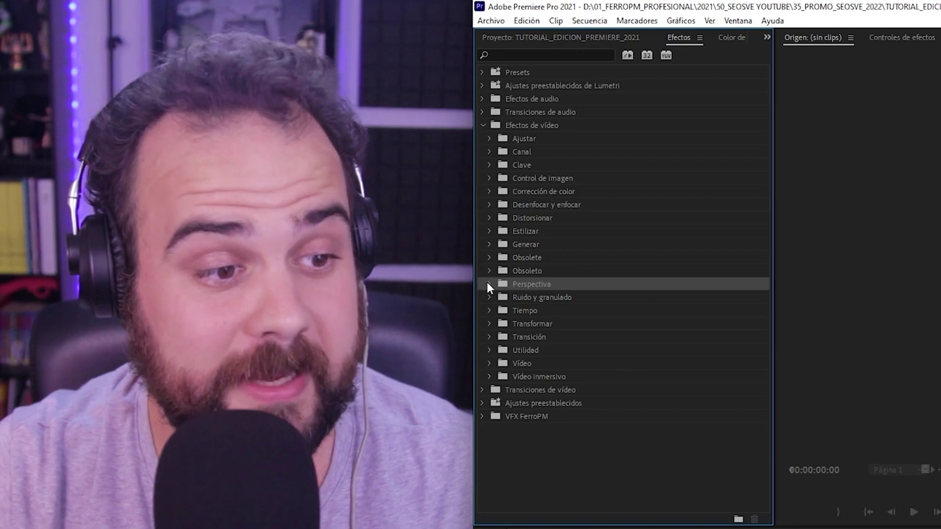
pyautogui.click(488, 284)
pyautogui.click(538, 298)
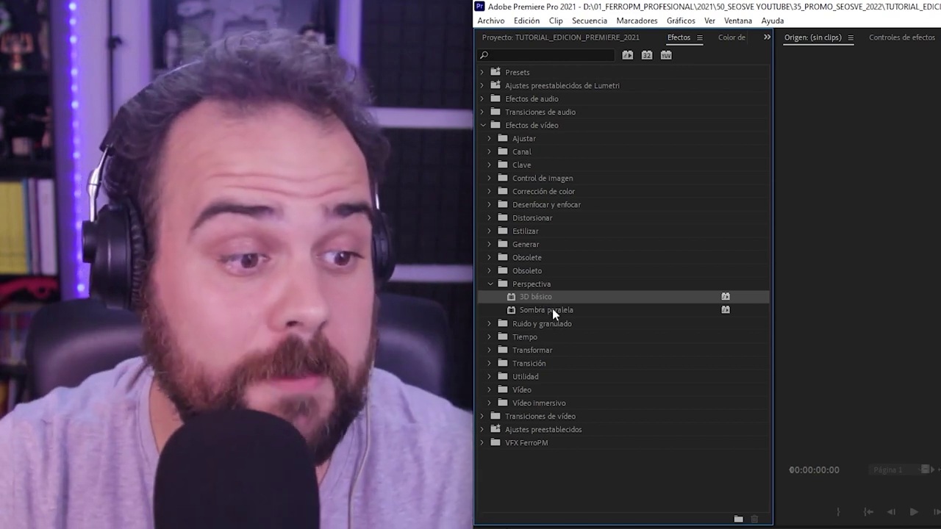
pyautogui.click(552, 312)
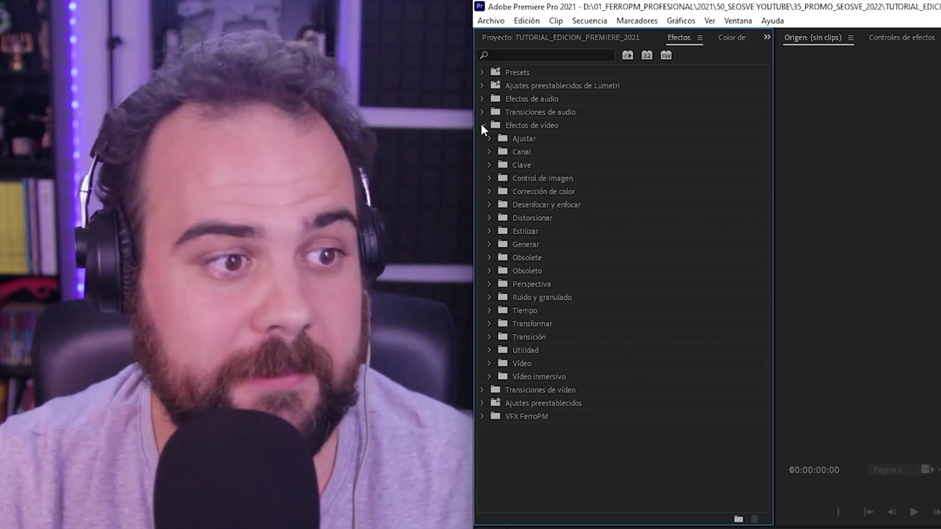
pyautogui.click(482, 125)
# Search the effects for "enfoque" and clear the search
pyautogui.click(495, 53)
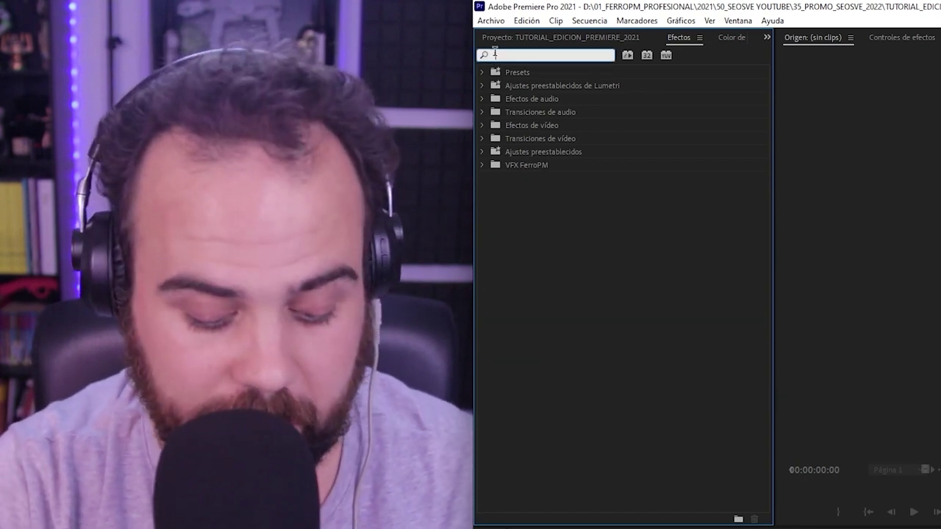
pyautogui.write('enfoque')
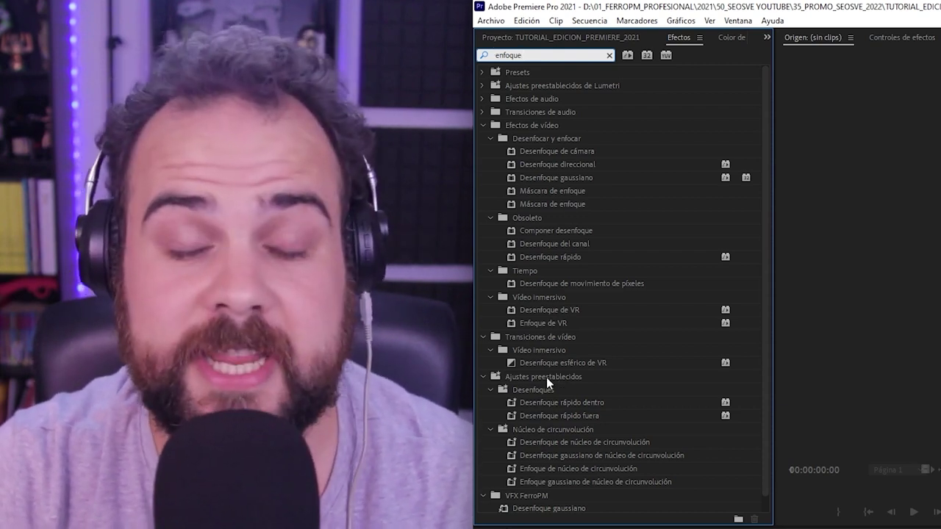
pyautogui.click(609, 56)
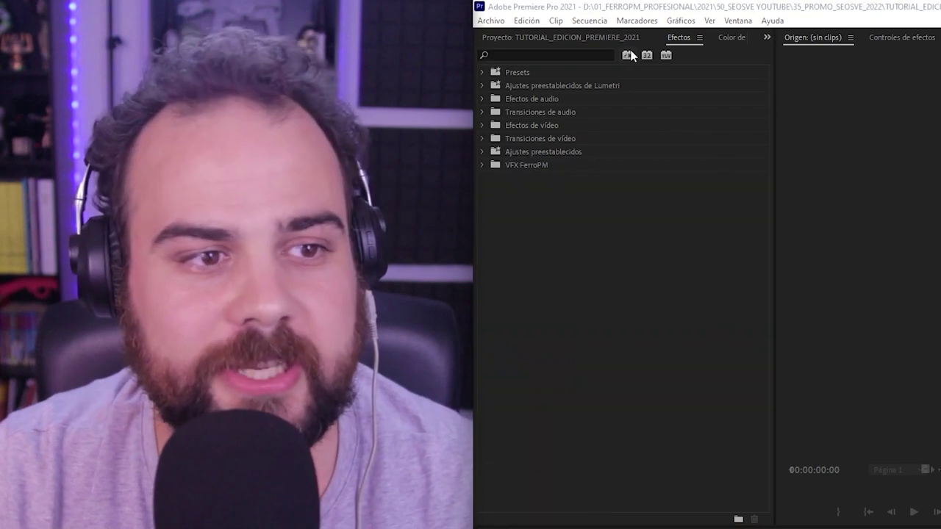
# Expand the Clave group and widen the effects list to inspect the badges beside its effects
pyautogui.click(483, 125)
pyautogui.click(489, 164)
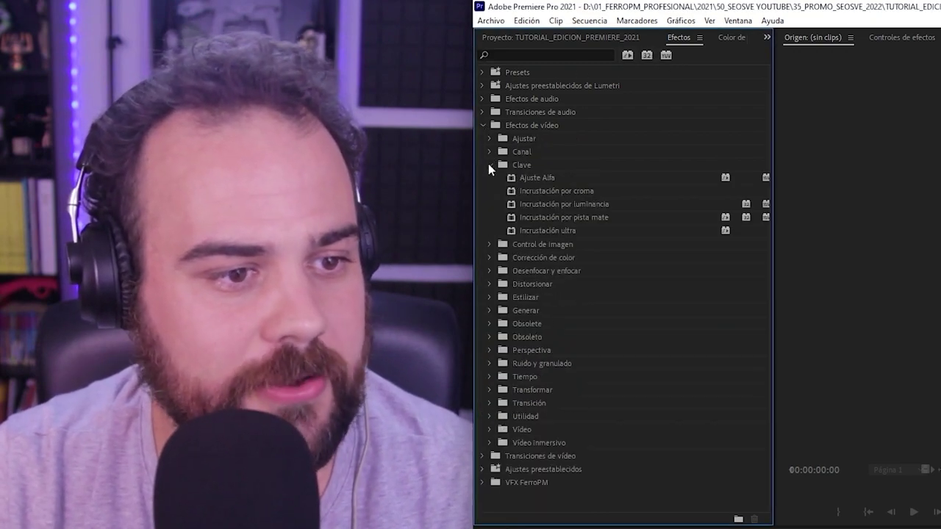
pyautogui.moveTo(772, 216); pyautogui.dragTo(813, 221)
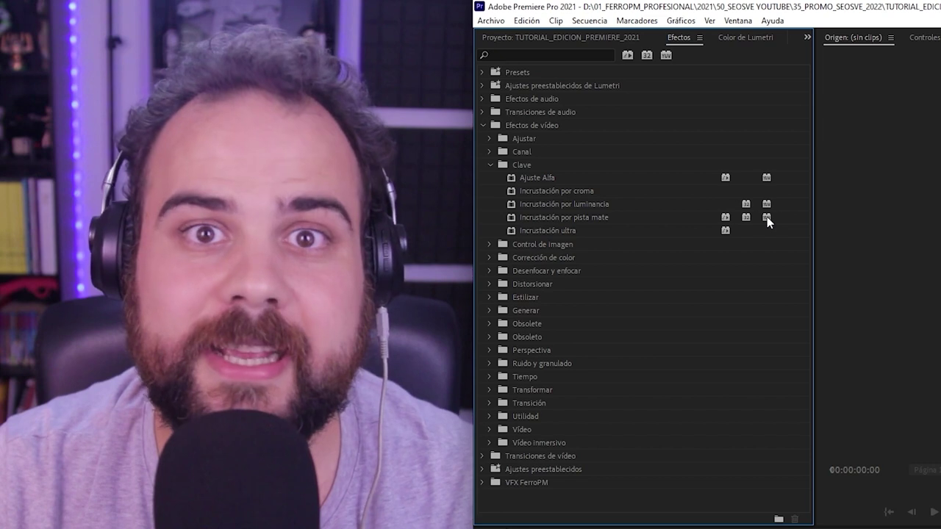
pyautogui.click(483, 125)
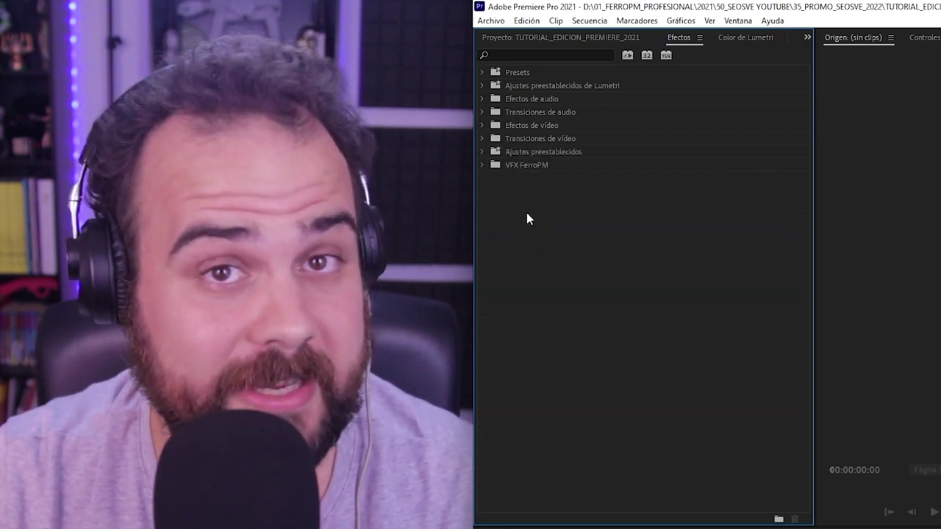
# Create a custom effects bin named SEOSVE
pyautogui.click(485, 165)
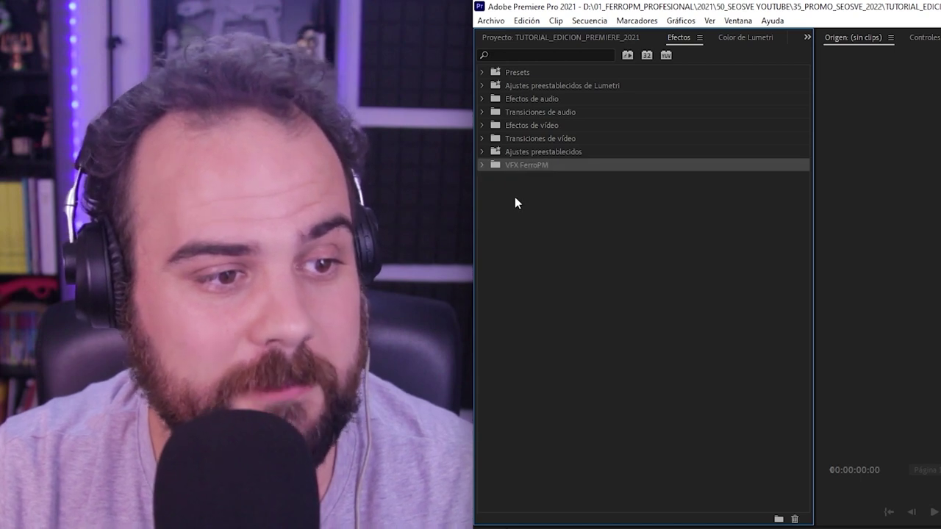
pyautogui.rightClick(515, 197)
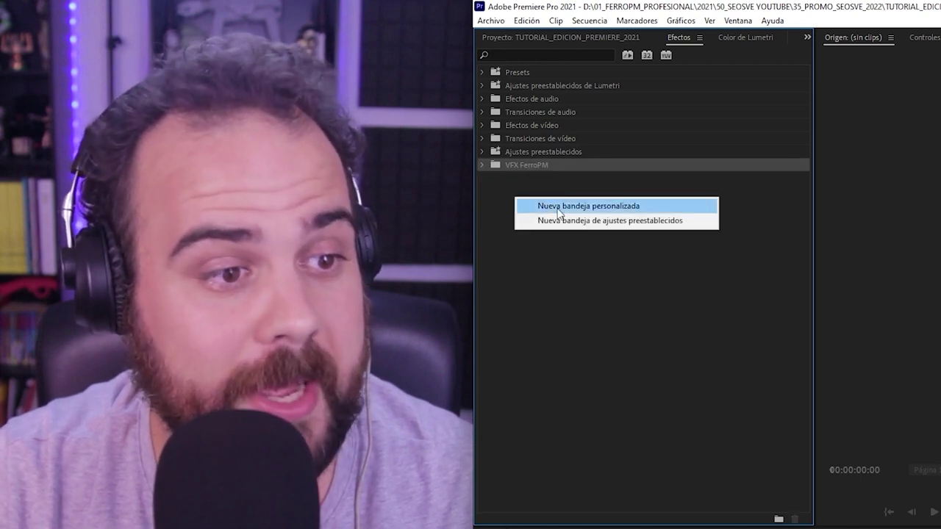
pyautogui.click(559, 208)
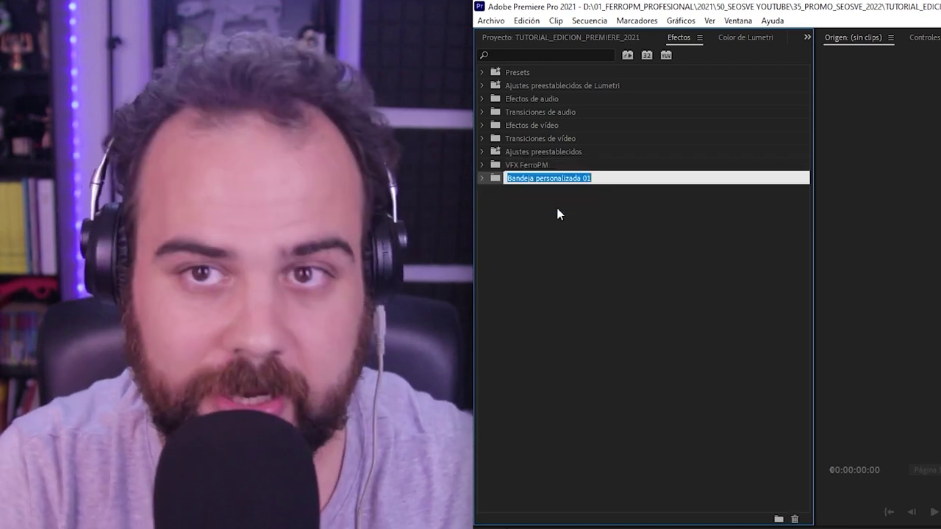
pyautogui.write('SEO')
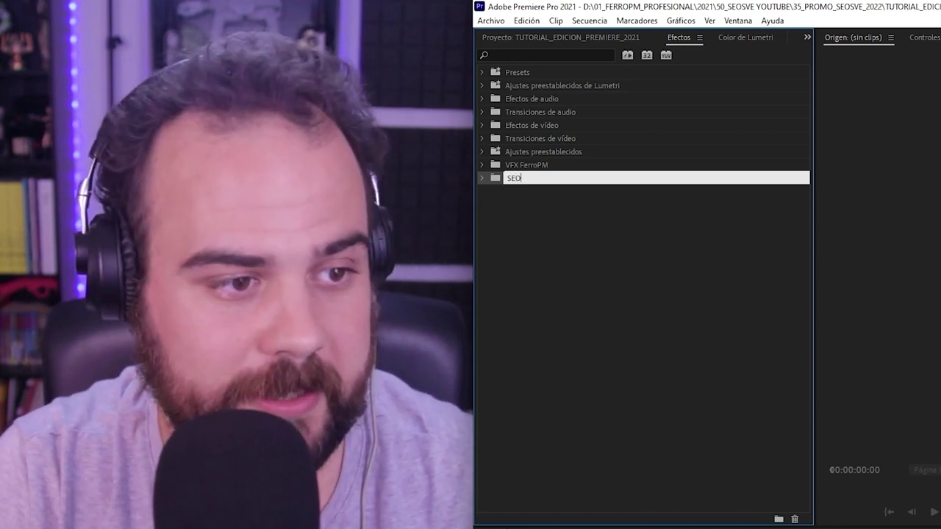
pyautogui.write('SVE')
pyautogui.press('Return')
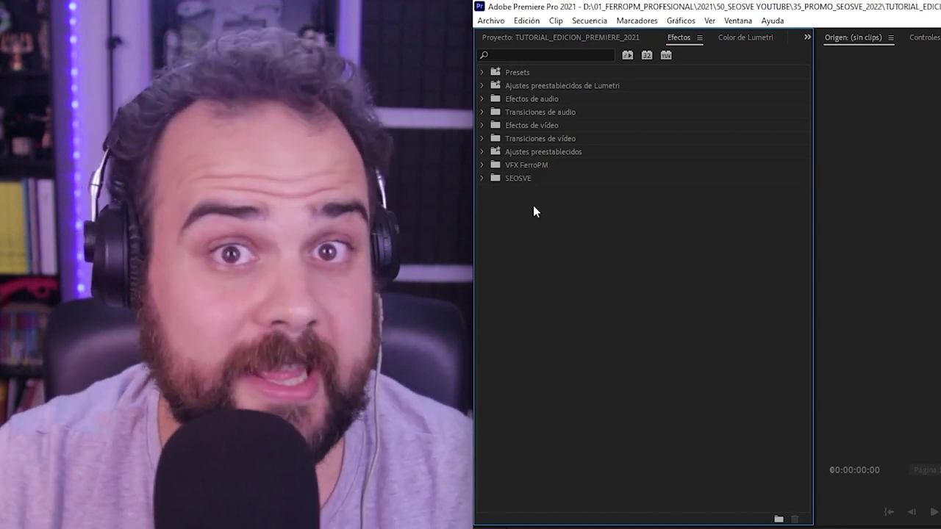
# Add the Niveles effect from the Ajustar group to the SEOSVE bin and expand the bin
pyautogui.click(483, 126)
pyautogui.click(489, 138)
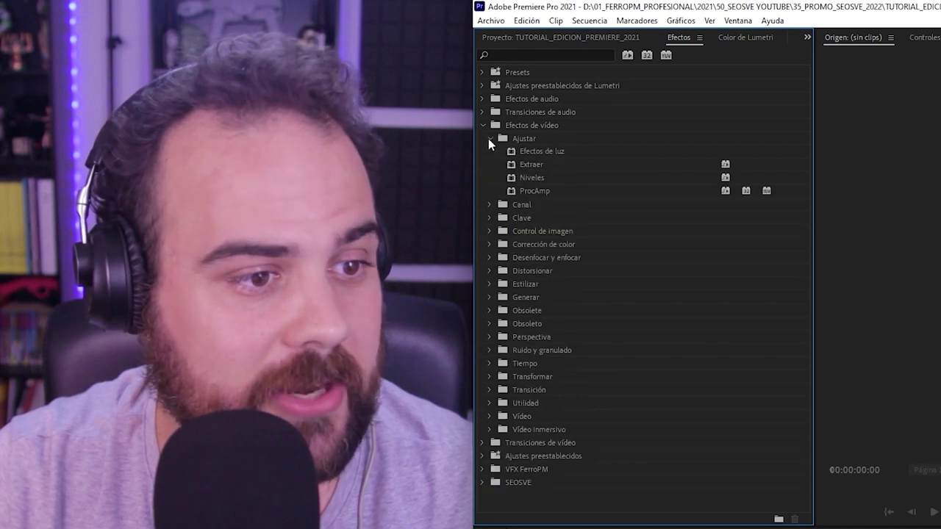
pyautogui.click(532, 183)
pyautogui.click(518, 483)
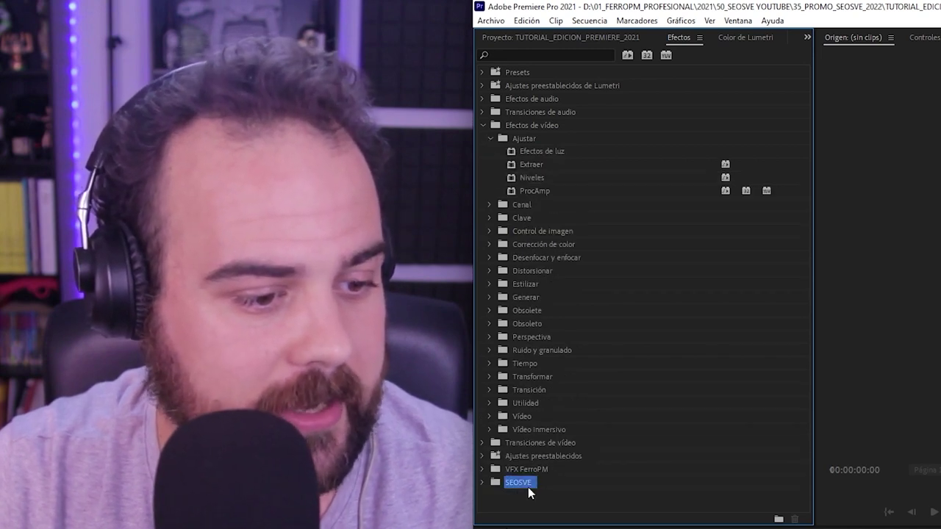
pyautogui.click(483, 125)
pyautogui.click(482, 178)
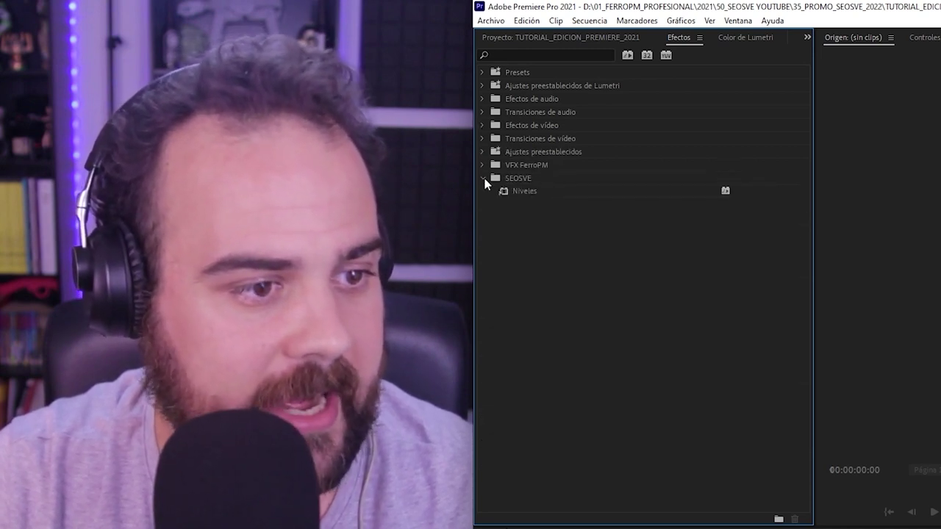
# Delete the SEOSVE custom bin with its Niveles shortcut
pyautogui.press('Delete')
pyautogui.rightClick(559, 201)
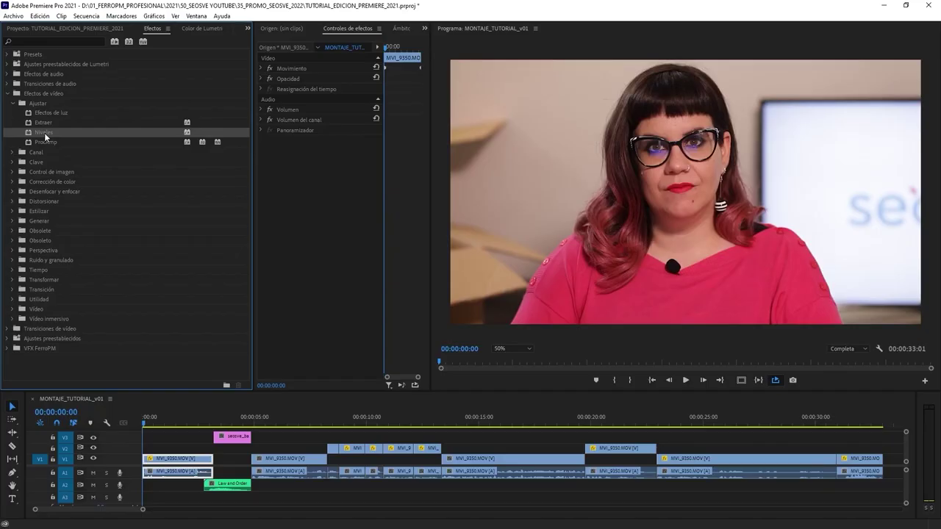
# Apply the Niveles effect to the first take in the timeline, then undo it
pyautogui.moveTo(44, 132); pyautogui.dragTo(181, 459)
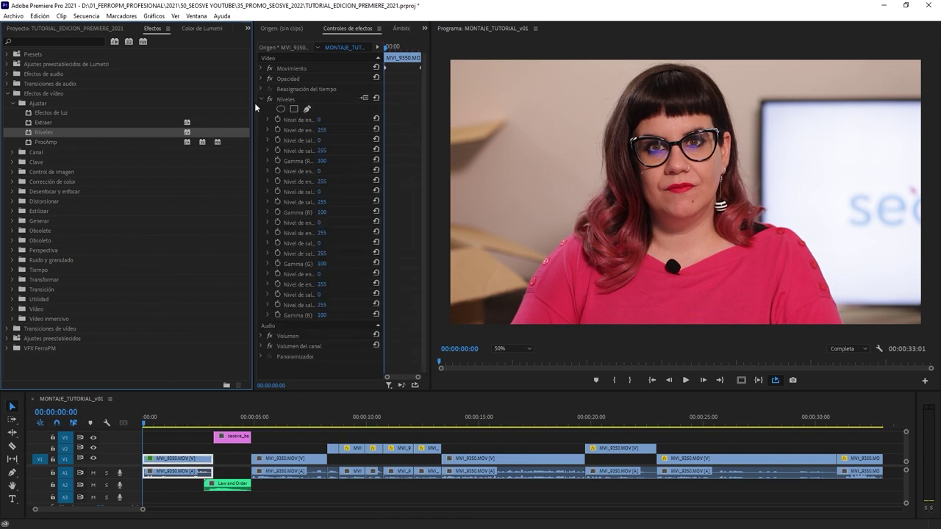
pyautogui.hotkey('ctrl', 'z')
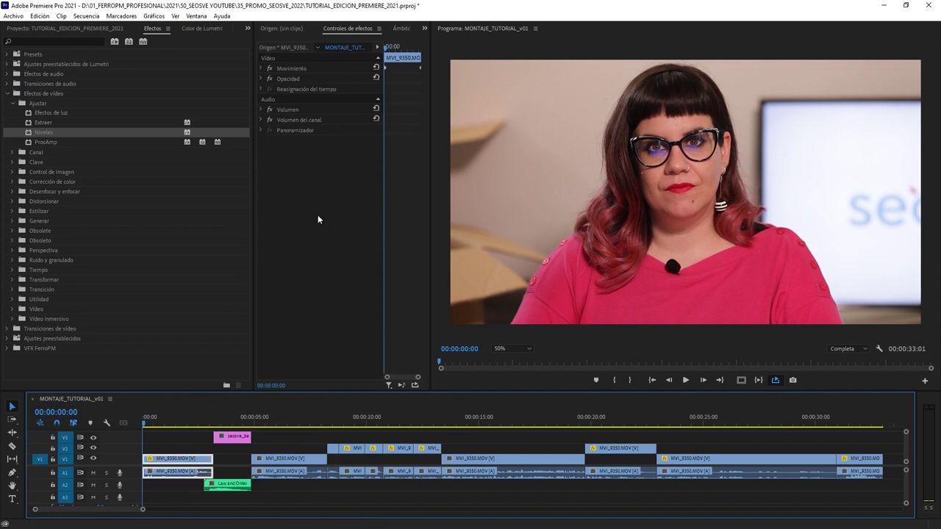
# Add the Niveles effect and the Equilibrio de color (RGB) effect from the Obsolete group to the first take's effect controls
pyautogui.moveTo(47, 135); pyautogui.dragTo(290, 87)
pyautogui.click(12, 231)
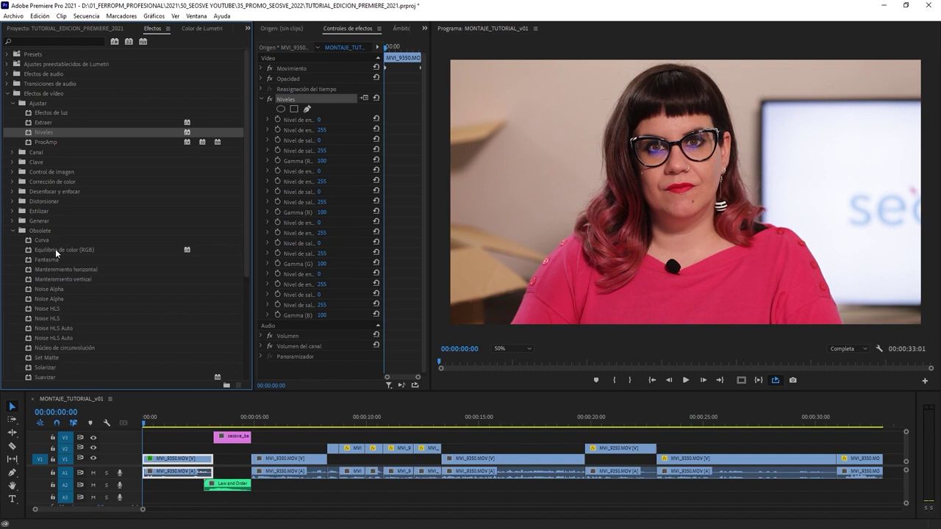
pyautogui.moveTo(55, 249); pyautogui.dragTo(326, 287)
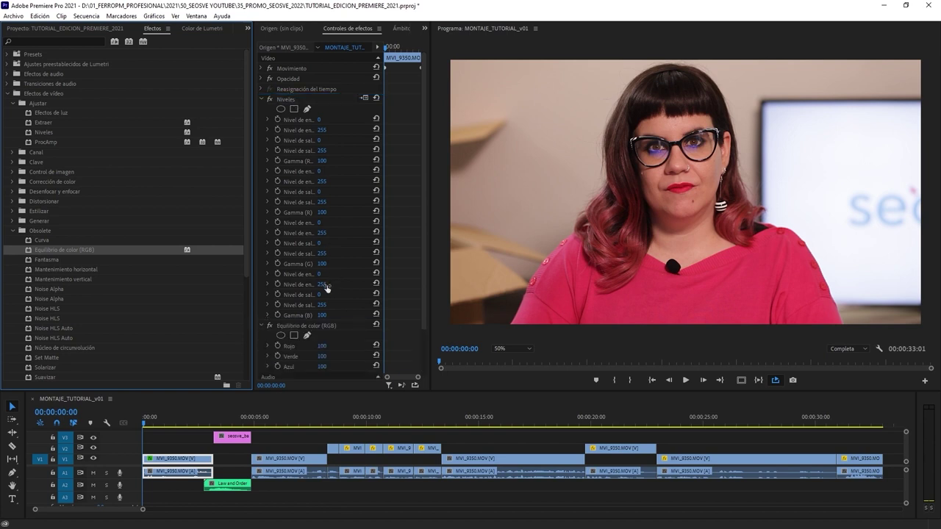
# Collapse the Niveles and Equilibrio de color (RGB) settings on the first take and disable both effects
pyautogui.click(263, 98)
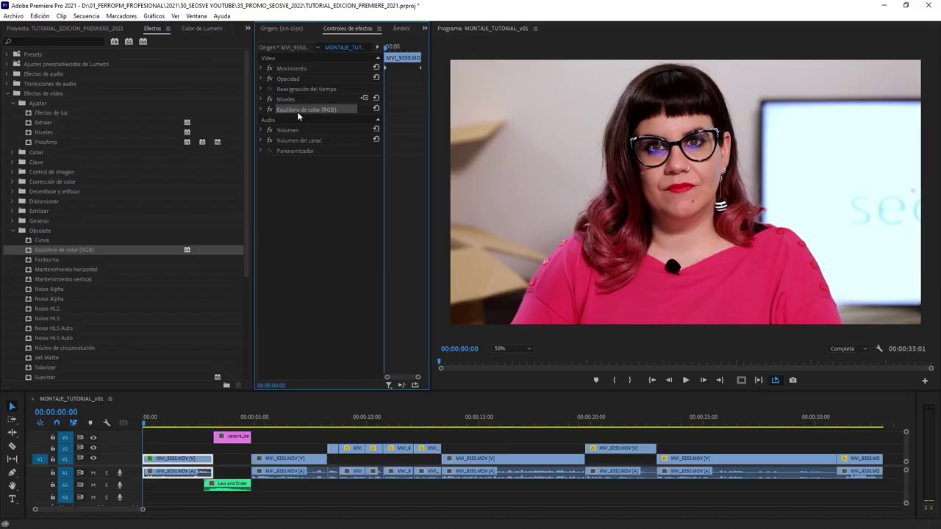
pyautogui.click(269, 98)
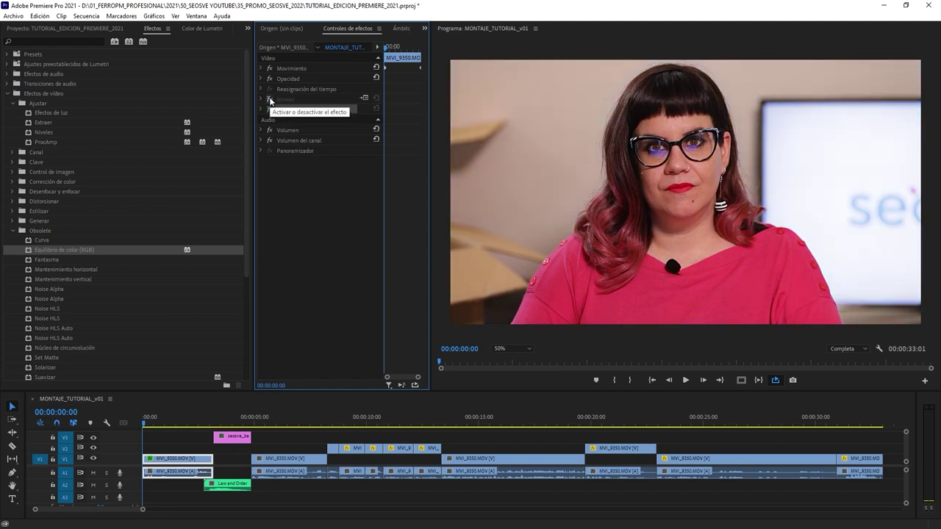
# Re-enable Niveles and Equilibrio de color (RGB) on the first take, and move Equilibrio de color (RGB) above Niveles and back below it
pyautogui.click(269, 98)
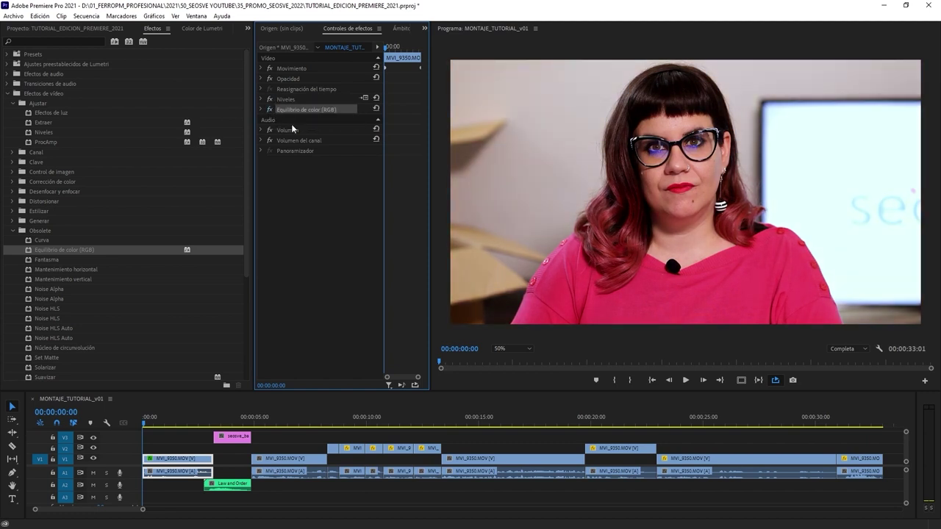
pyautogui.moveTo(301, 110); pyautogui.dragTo(300, 102)
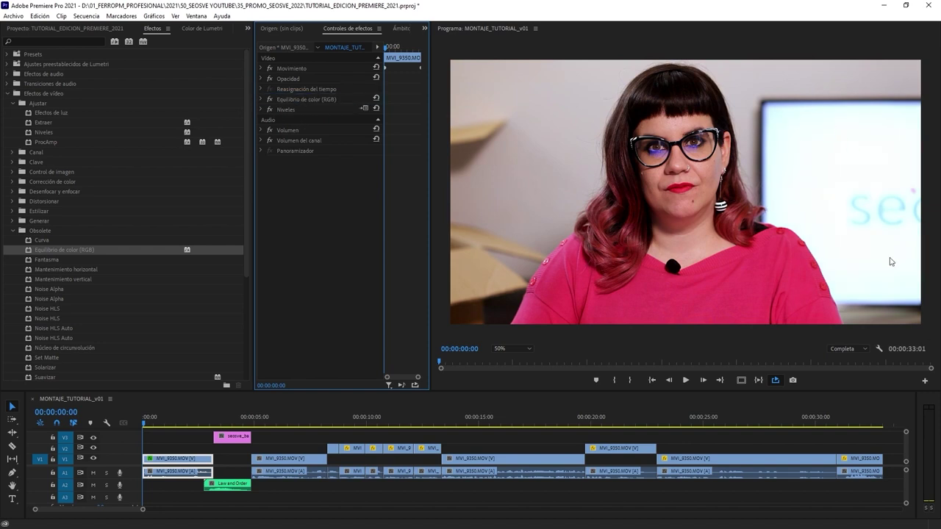
pyautogui.moveTo(327, 100)
pyautogui.mouseDown()
pyautogui.moveTo(330, 111)
pyautogui.moveTo(309, 110)
pyautogui.moveTo(309, 101)
pyautogui.mouseUp()
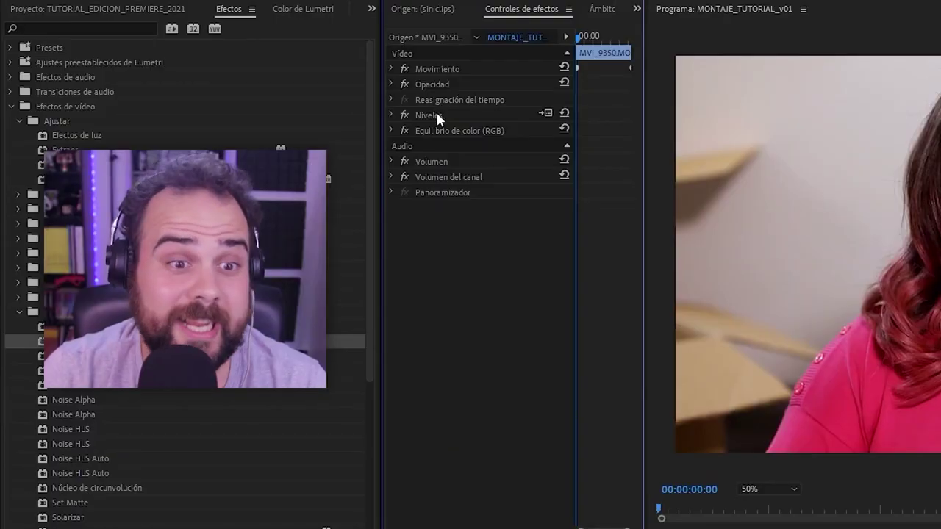
# Copy only the Niveles effect from the first take's effect controls and deselect it
pyautogui.click(438, 115)
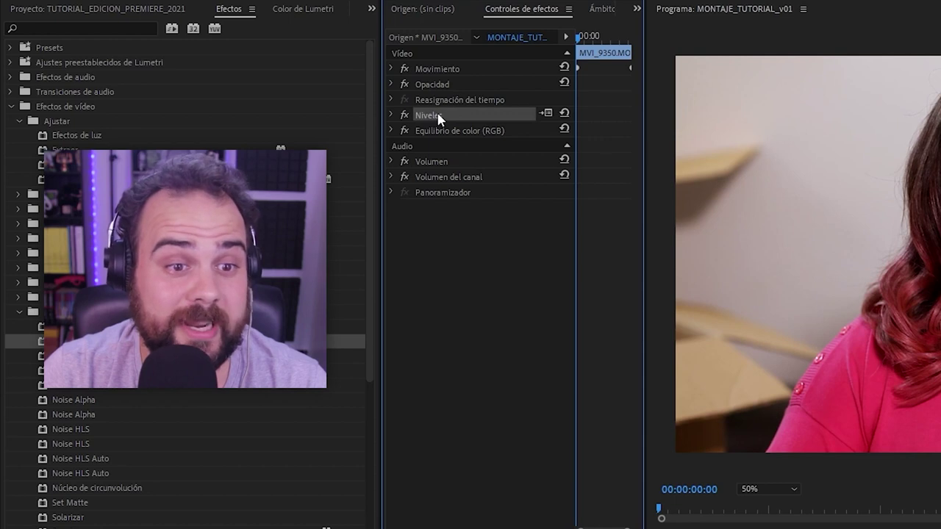
pyautogui.rightClick(457, 116)
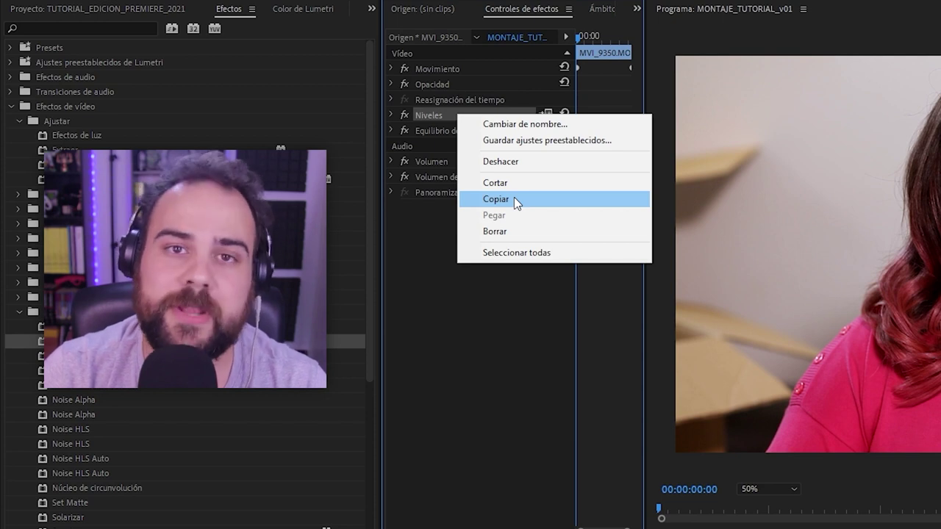
pyautogui.click(423, 122)
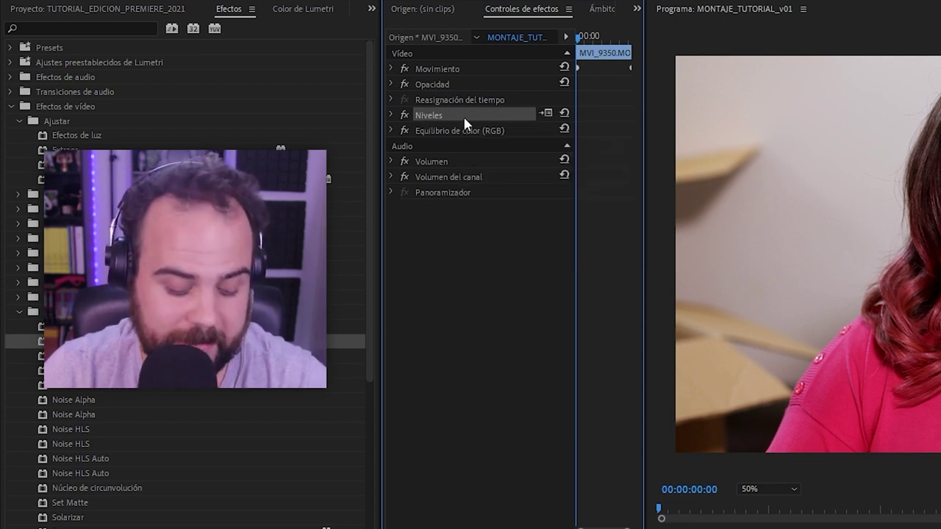
pyautogui.click(505, 239)
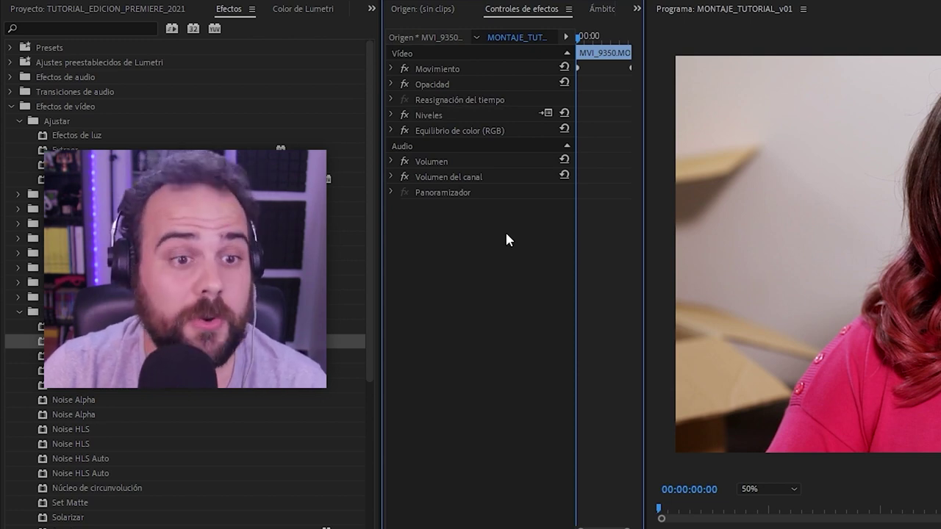
# Select Niveles and Equilibrio de color (RGB) together on the first take, leaving Movimiento and Opacidad out, and copy both effects
pyautogui.click(478, 116)
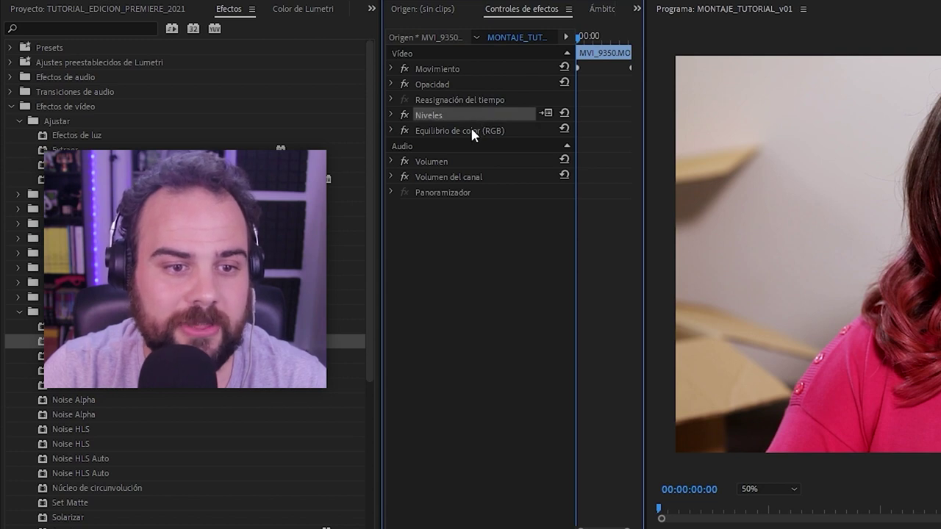
pyautogui.keyDown('ctrl'); pyautogui.click(471, 129); pyautogui.keyUp('ctrl')
pyautogui.keyDown('ctrl'); pyautogui.click(459, 84); pyautogui.keyUp('ctrl')
pyautogui.keyDown('ctrl'); pyautogui.click(454, 68); pyautogui.keyUp('ctrl')
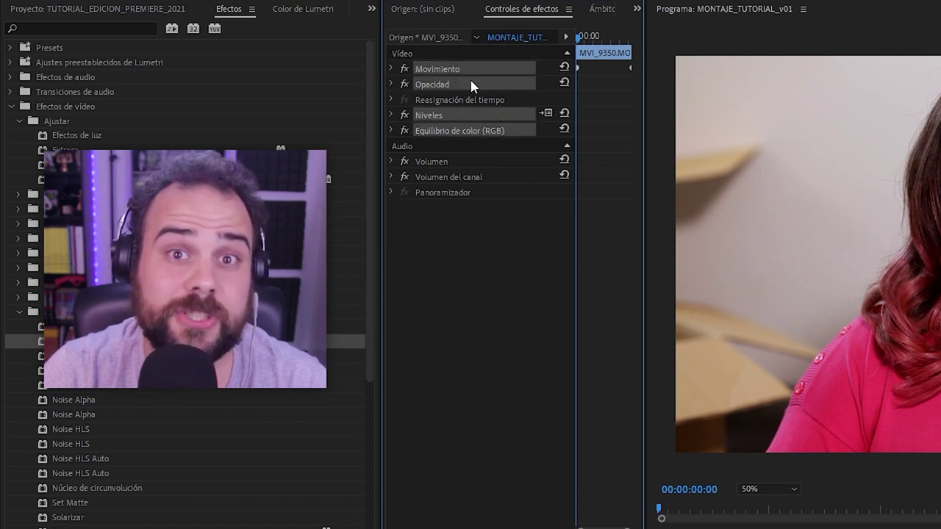
pyautogui.keyDown('ctrl'); pyautogui.click(470, 81); pyautogui.keyUp('ctrl')
pyautogui.keyDown('ctrl'); pyautogui.click(485, 67); pyautogui.keyUp('ctrl')
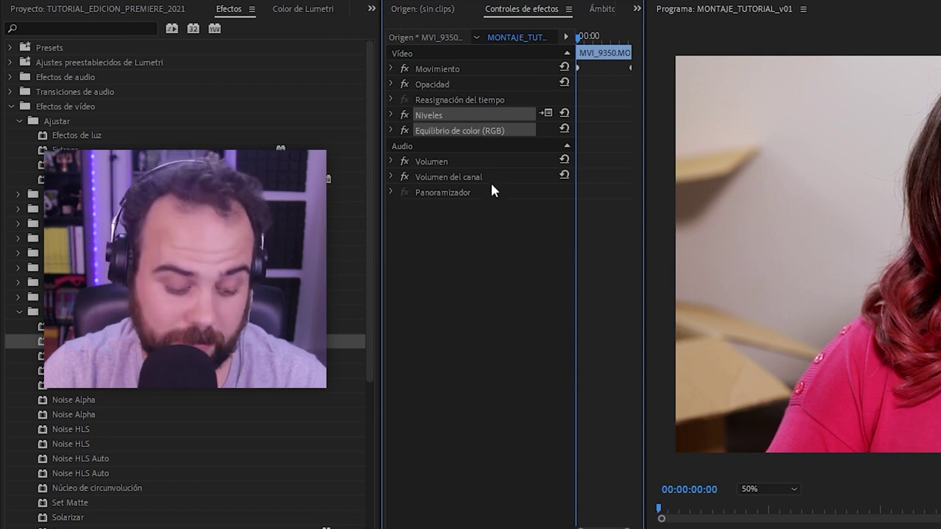
pyautogui.rightClick(507, 130)
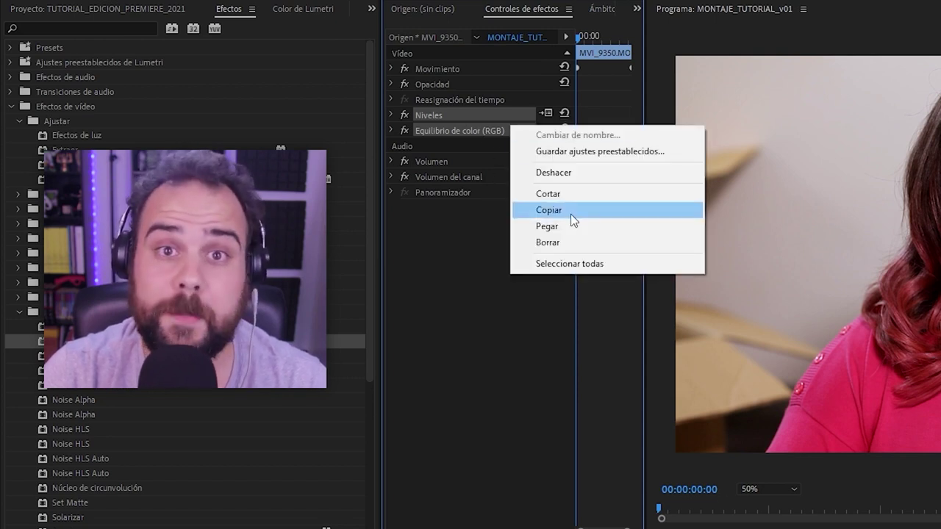
pyautogui.click(570, 214)
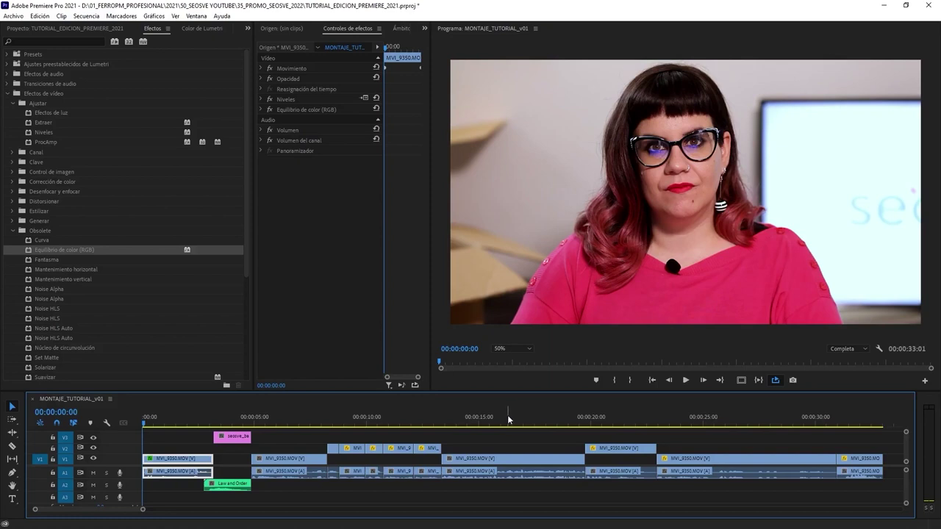
# Paste the copied effects onto the take at 00:00:15:12 and select the pasted Niveles and Equilibrio de color (RGB) together
pyautogui.click(489, 419)
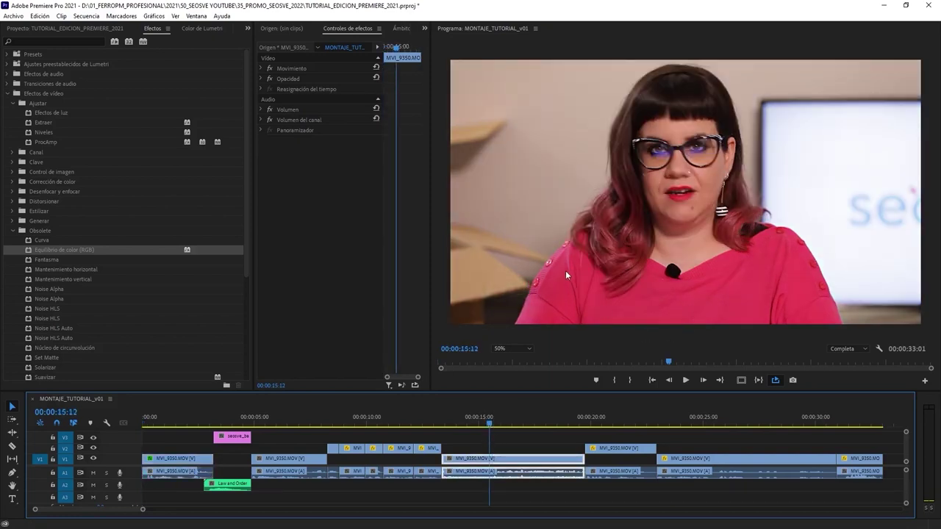
pyautogui.rightClick(322, 157)
pyautogui.click(368, 225)
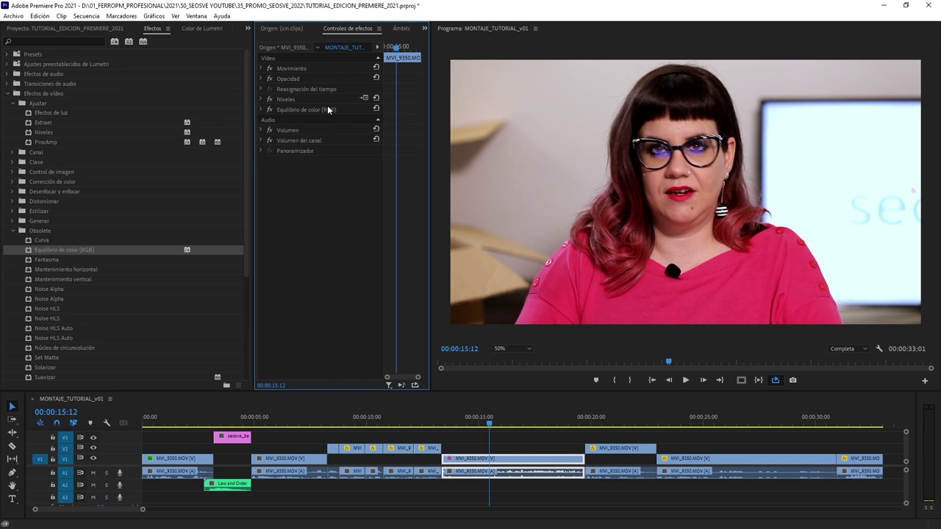
pyautogui.click(312, 96)
pyautogui.keyDown('shift'); pyautogui.click(334, 109); pyautogui.keyUp('shift')
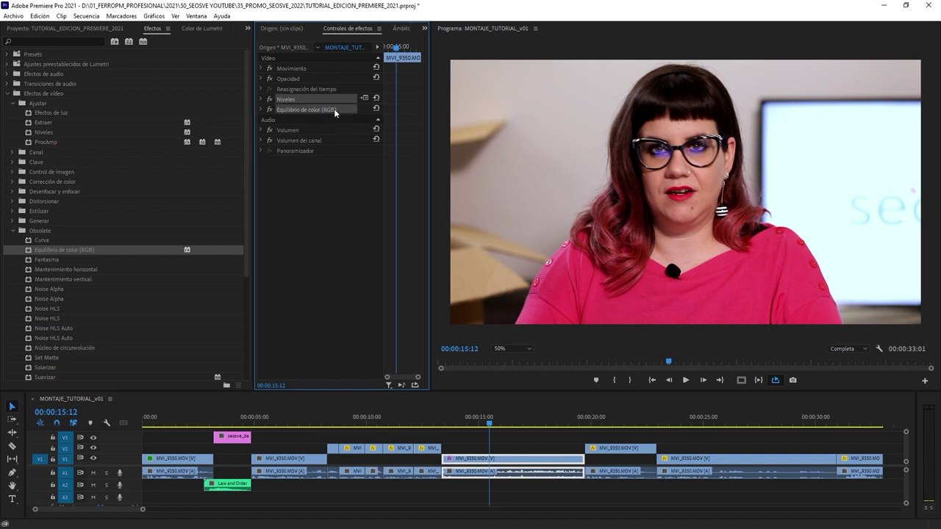
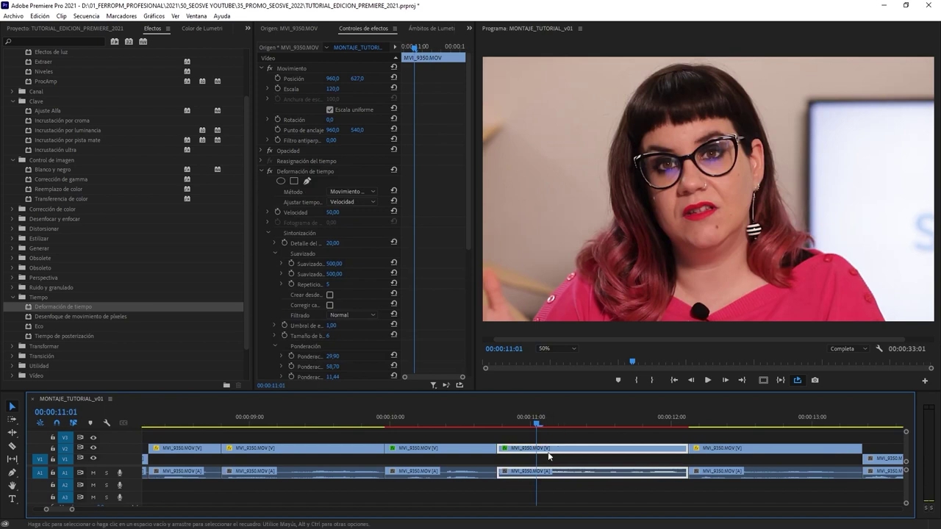
# Collapse Deformación de tiempo, mark an in-out range from 00:00:10:19 to 00:00:12:03 around its take, and render that range
pyautogui.click(262, 171)
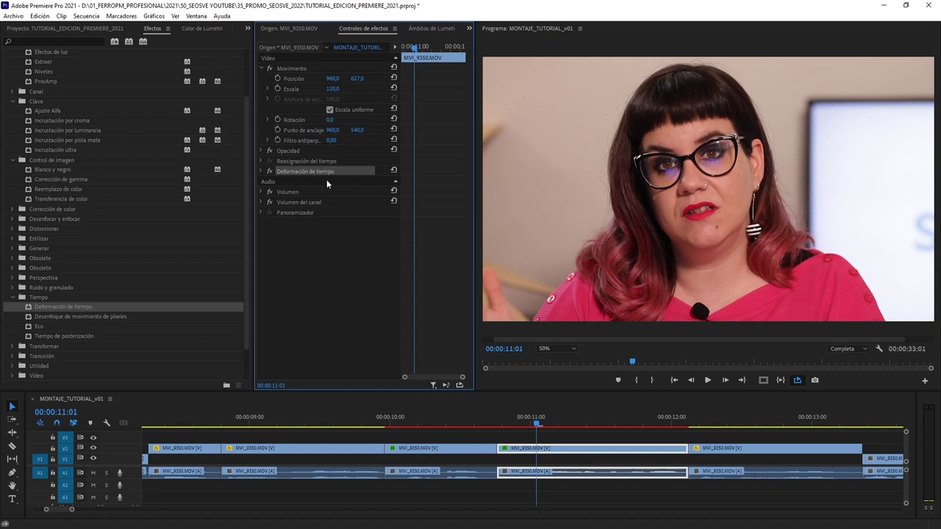
pyautogui.click(503, 413)
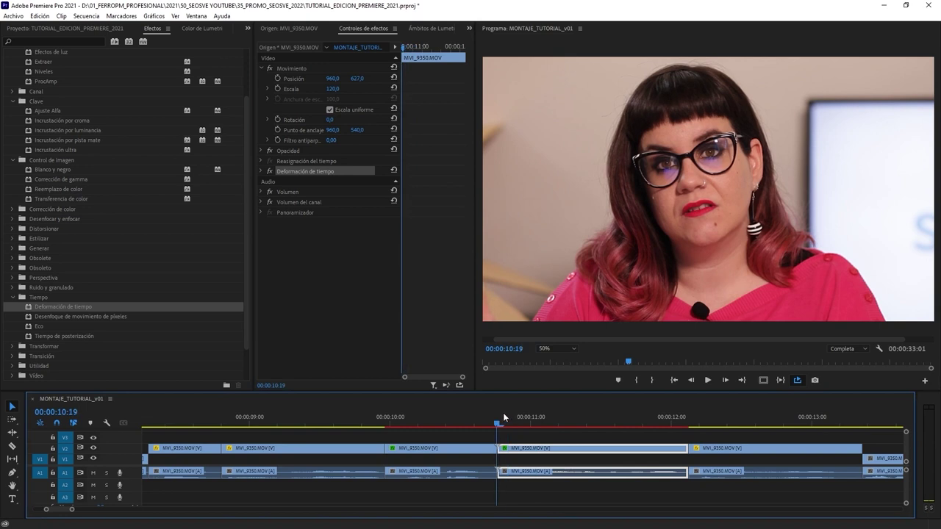
pyautogui.click(689, 427)
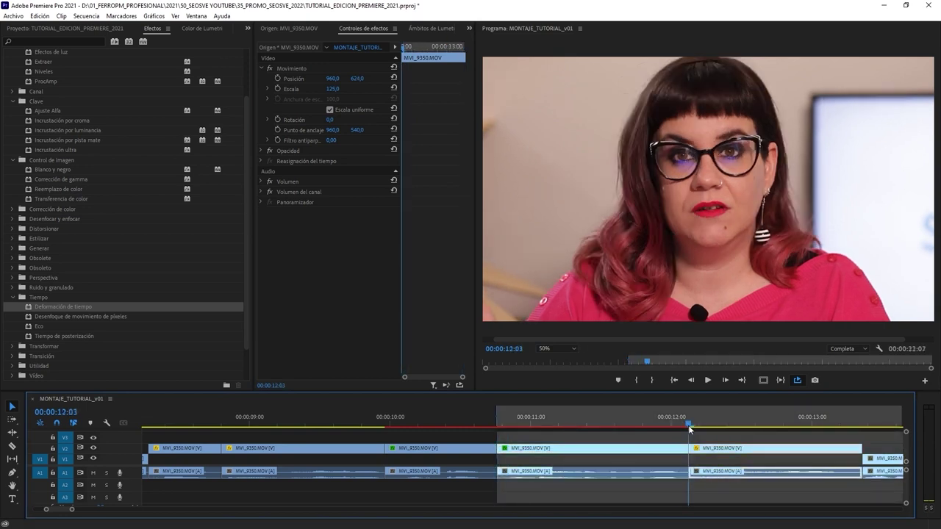
pyautogui.click(573, 416)
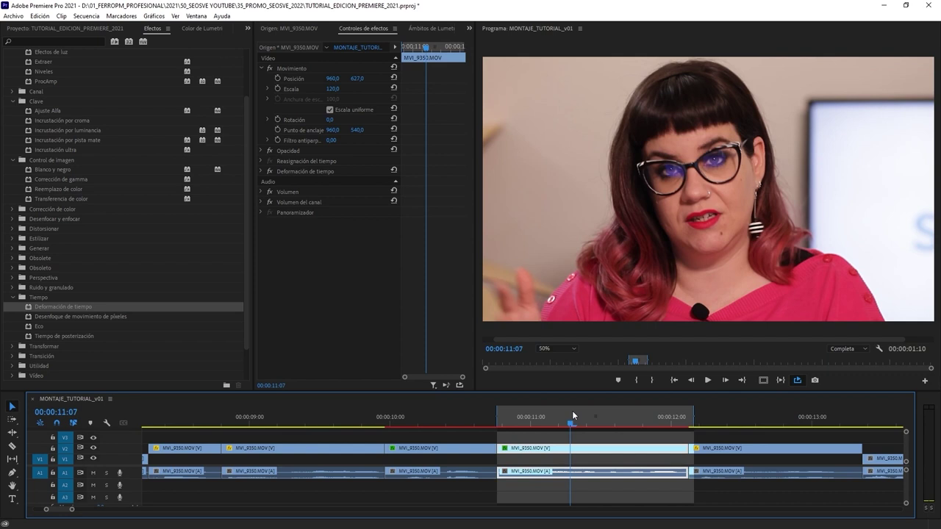
pyautogui.press('Return')
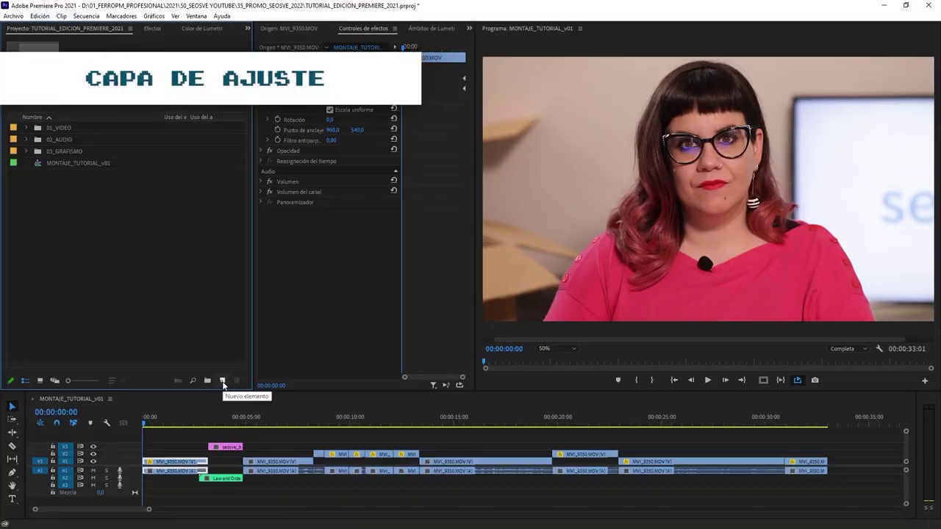
# Create a 1920 x 1080, 25 fps adjustment layer with square pixels and lay it on track V4 over the whole sequence
pyautogui.click(223, 382)
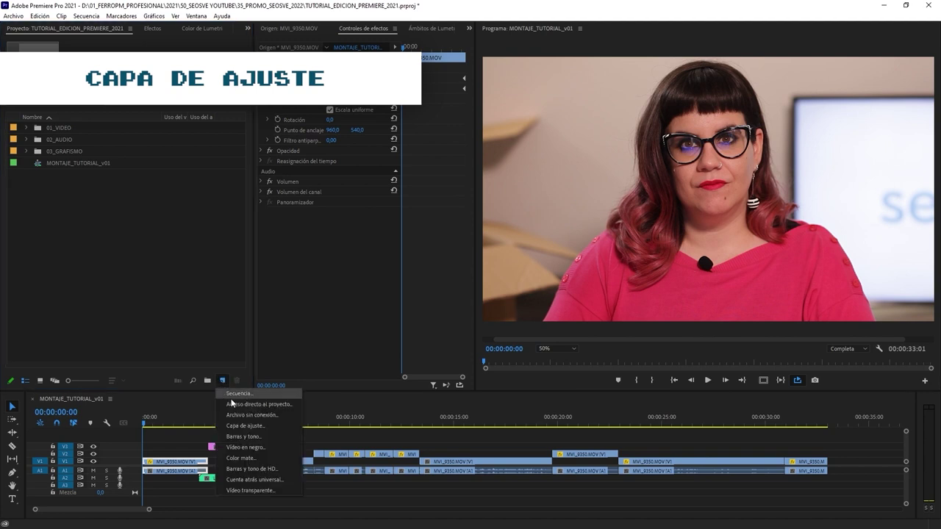
pyautogui.click(244, 427)
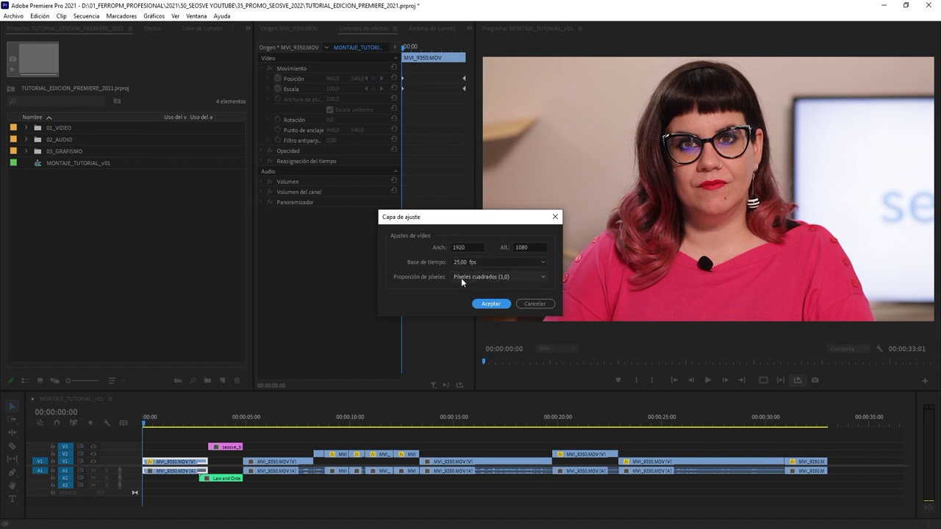
pyautogui.click(490, 304)
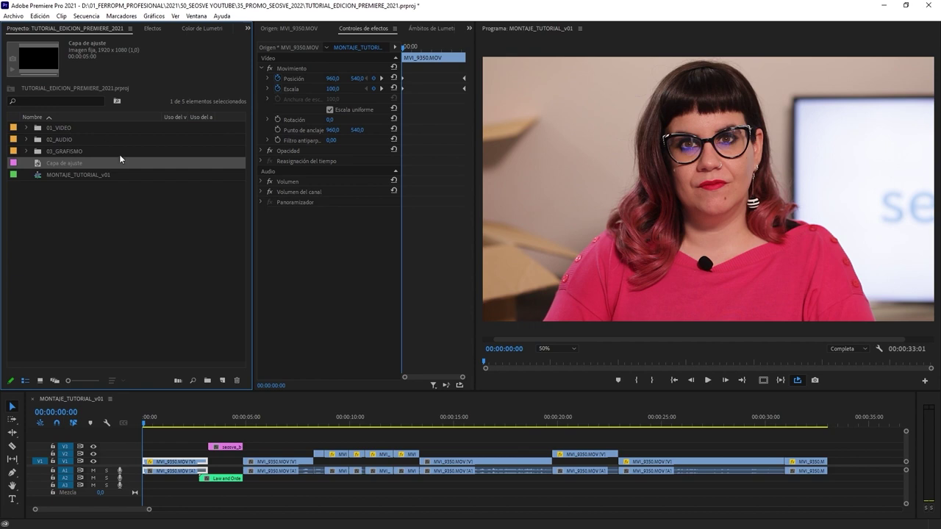
pyautogui.moveTo(56, 165); pyautogui.dragTo(167, 301)
pyautogui.moveTo(150, 377); pyautogui.dragTo(827, 449)
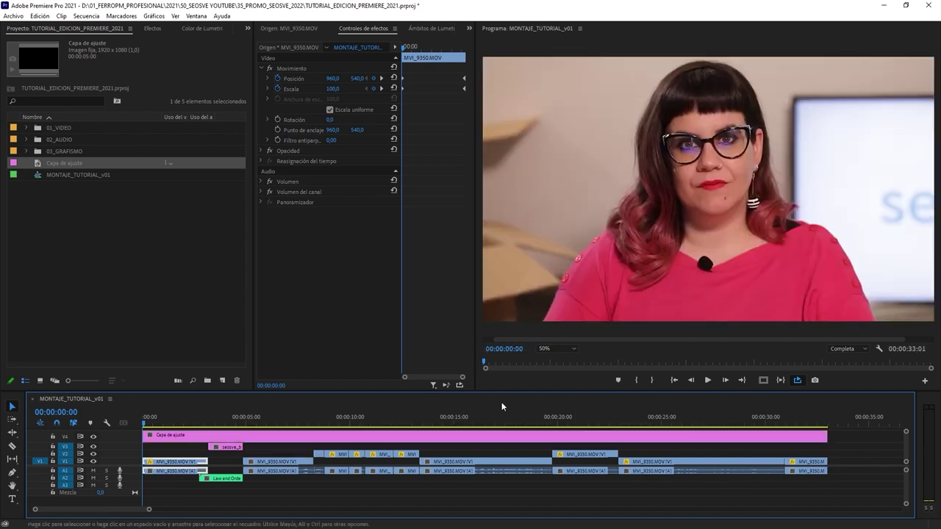
# Apply the Blanco y negro effect from Control de imagen to the adjustment layer and check the picture at several points of the sequence
pyautogui.click(195, 438)
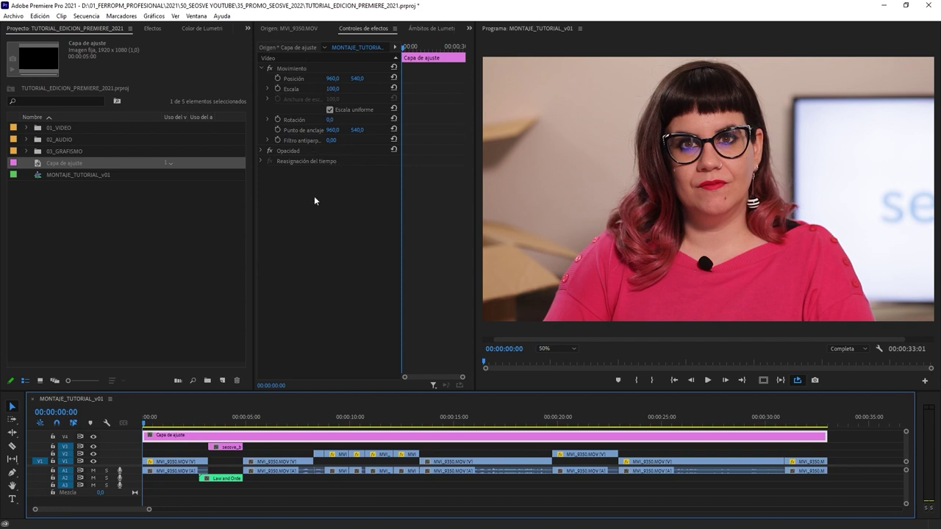
pyautogui.hotkey('shift', '7')
pyautogui.moveTo(49, 142); pyautogui.dragTo(375, 438)
pyautogui.click(235, 423)
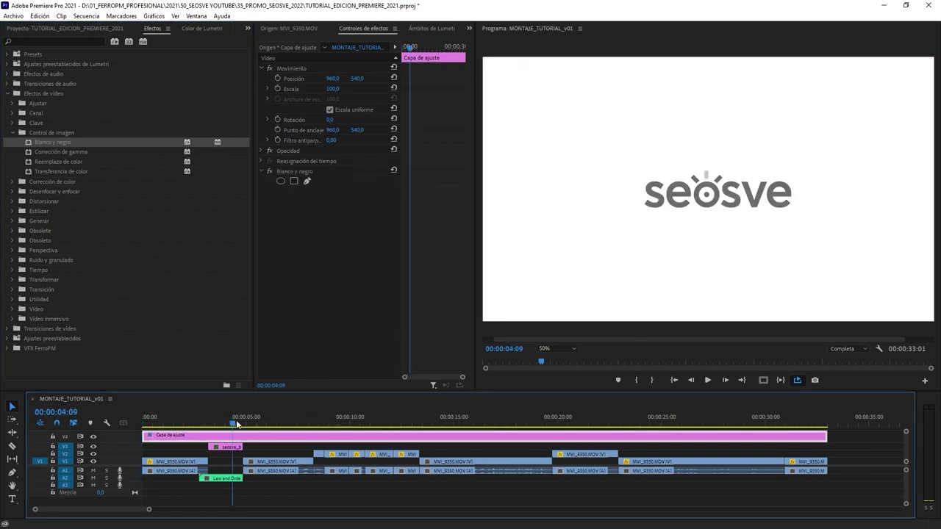
pyautogui.moveTo(345, 419); pyautogui.dragTo(445, 421)
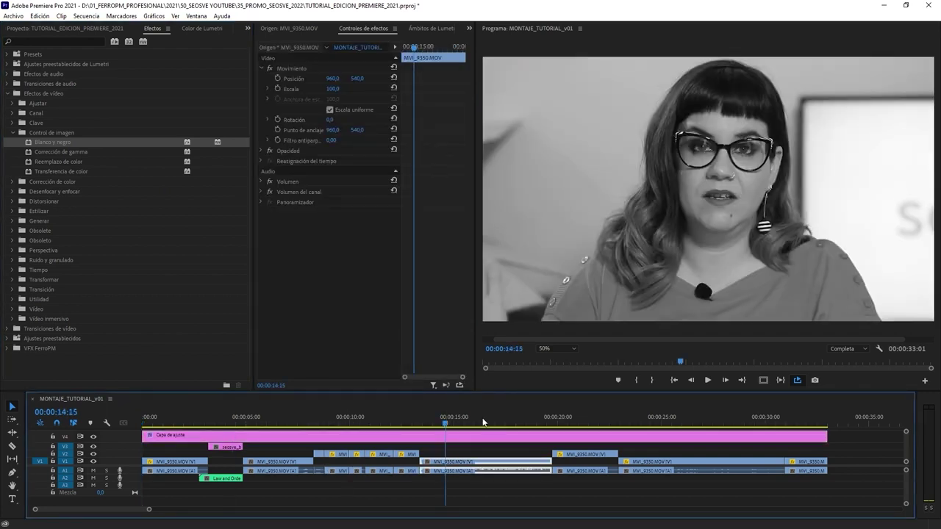
pyautogui.click(596, 421)
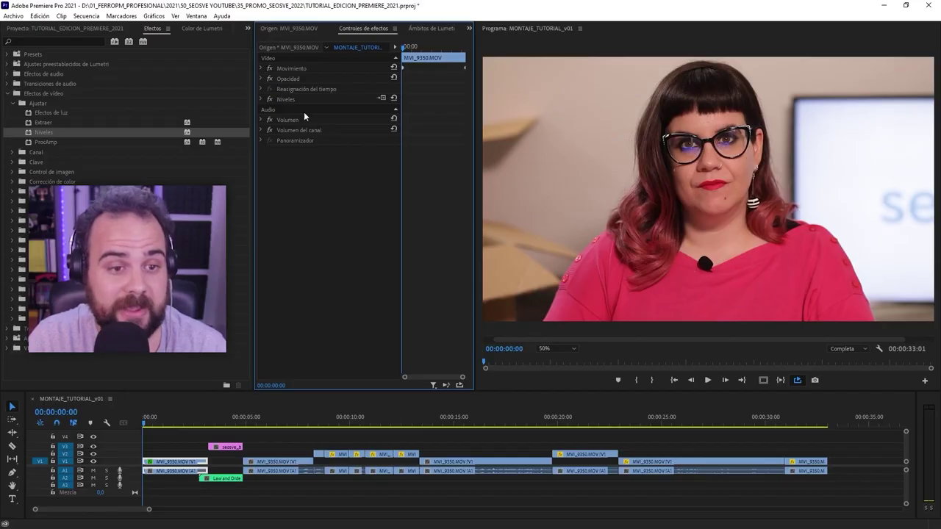
# Expand the settings of the Niveles effect on the first take
pyautogui.click(289, 98)
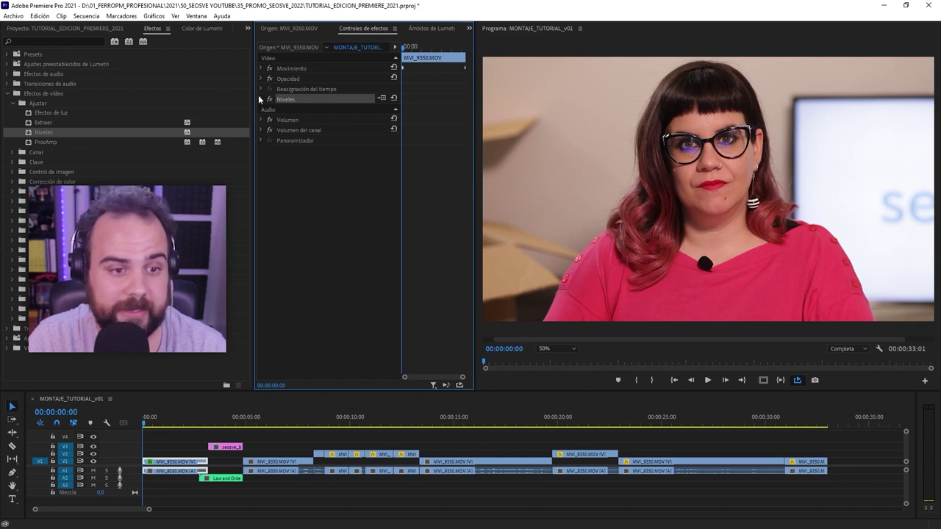
pyautogui.click(261, 99)
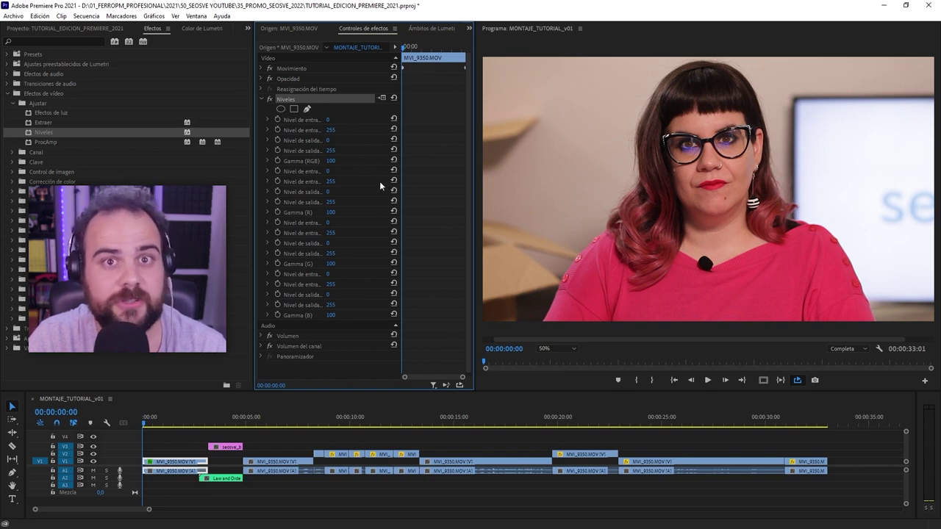
pyautogui.moveTo(401, 114); pyautogui.dragTo(432, 114)
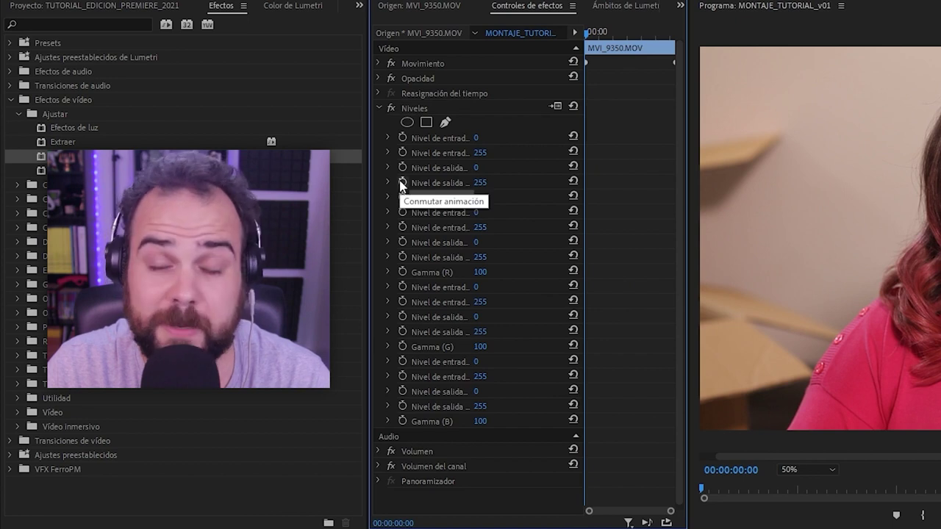
# Try enabling keyframe animation for the upper RGB and R output levels of Niveles and adjusting the R level
pyautogui.click(402, 257)
pyautogui.click(624, 33)
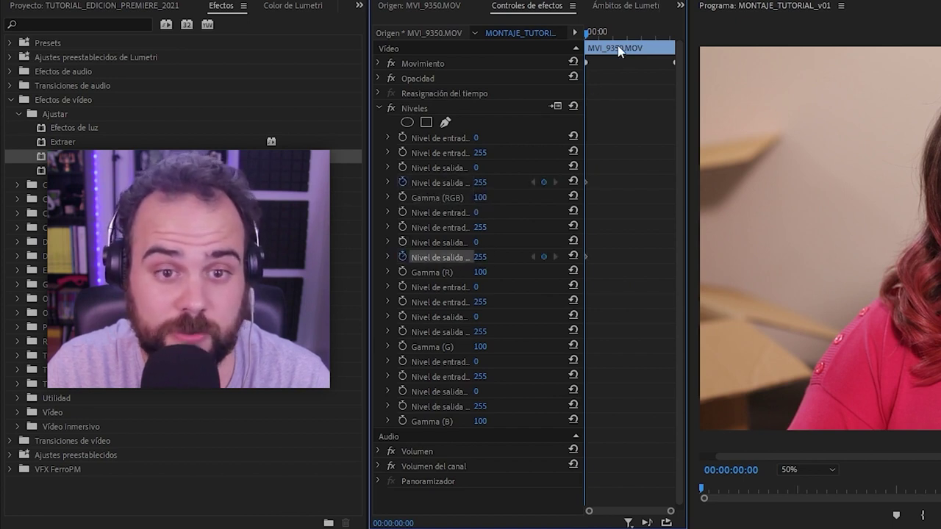
pyautogui.moveTo(479, 257); pyautogui.dragTo(456, 257)
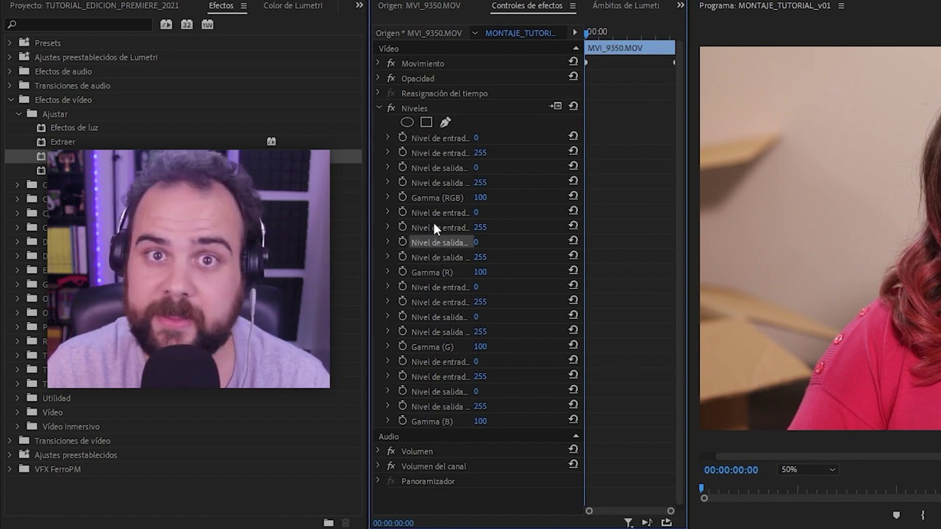
# Try correcting the first take in the Ajustes de niveles dialog, with RGB gamma 1,72 and white input level 244
pyautogui.click(556, 108)
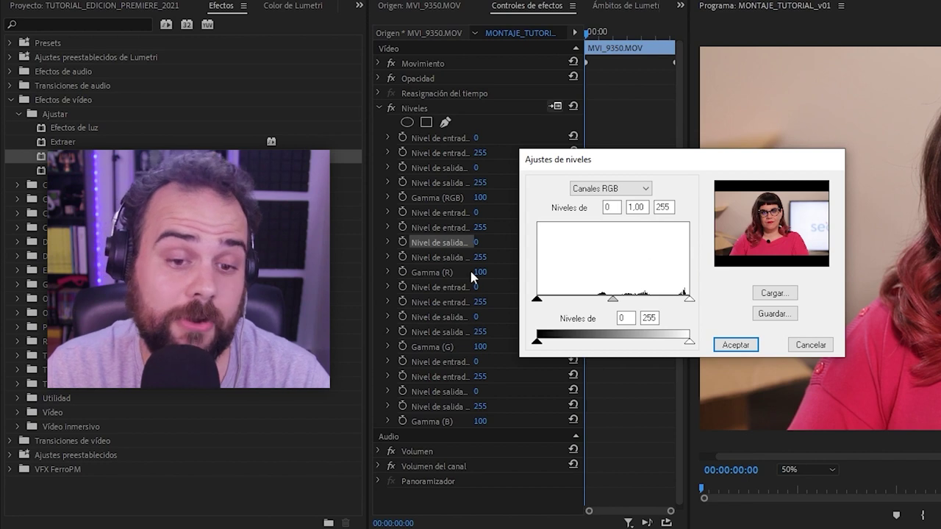
pyautogui.moveTo(537, 299); pyautogui.dragTo(547, 299)
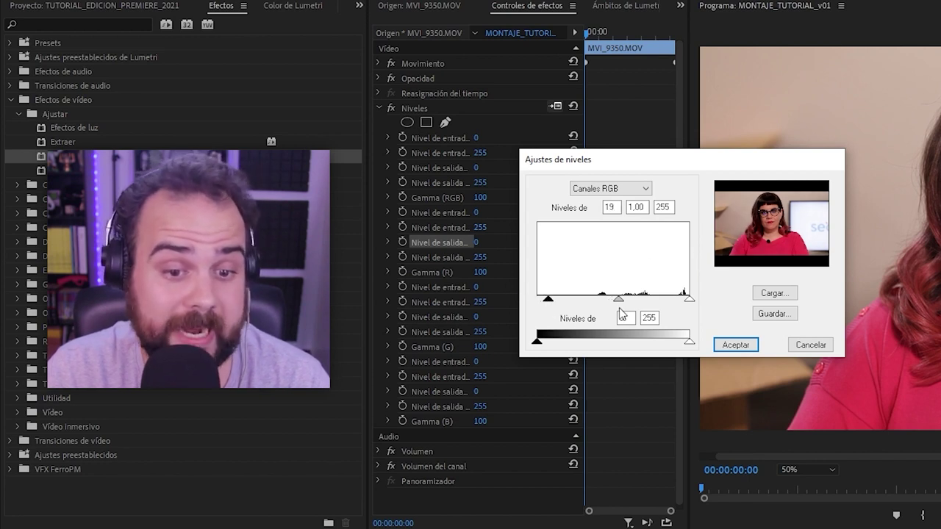
pyautogui.moveTo(621, 300); pyautogui.dragTo(604, 298)
pyautogui.moveTo(689, 300); pyautogui.dragTo(680, 302)
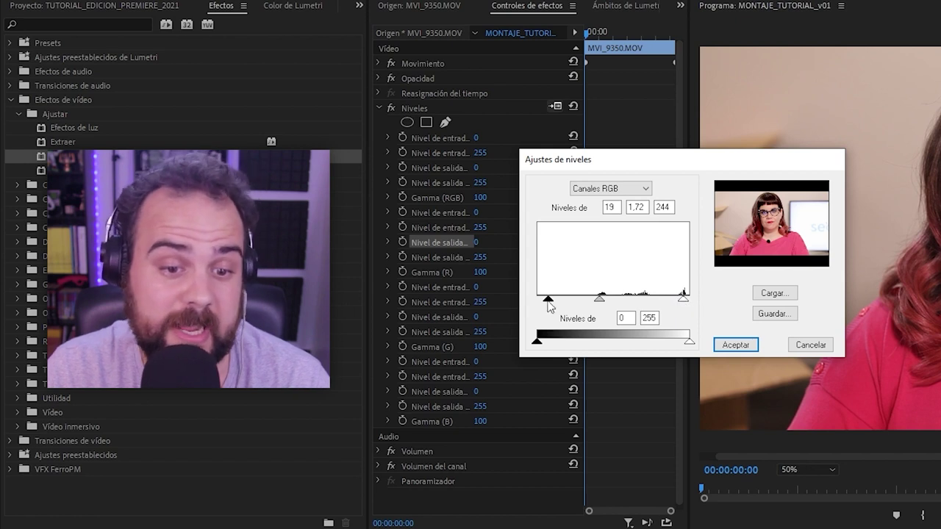
pyautogui.moveTo(549, 300); pyautogui.dragTo(541, 300)
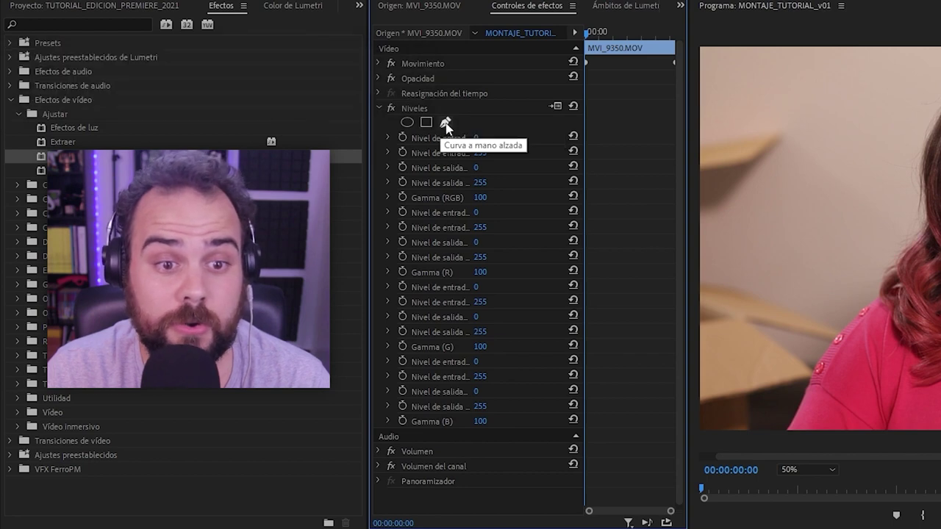
# Draw a closed freehand mask around the woman's face on the Niveles effect of the first take
pyautogui.click(445, 124)
pyautogui.click(940, 76)
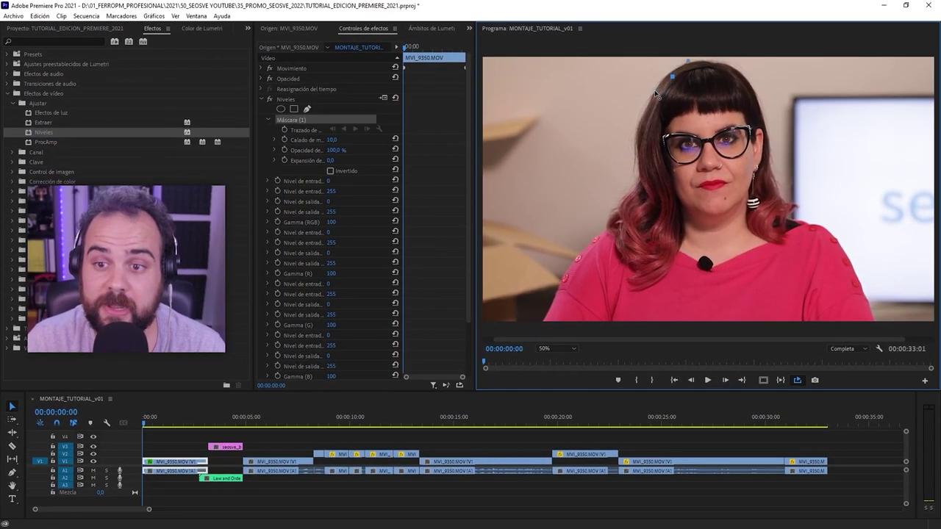
pyautogui.click(649, 138)
pyautogui.moveTo(685, 210); pyautogui.dragTo(704, 227)
pyautogui.click(739, 202)
pyautogui.click(760, 134)
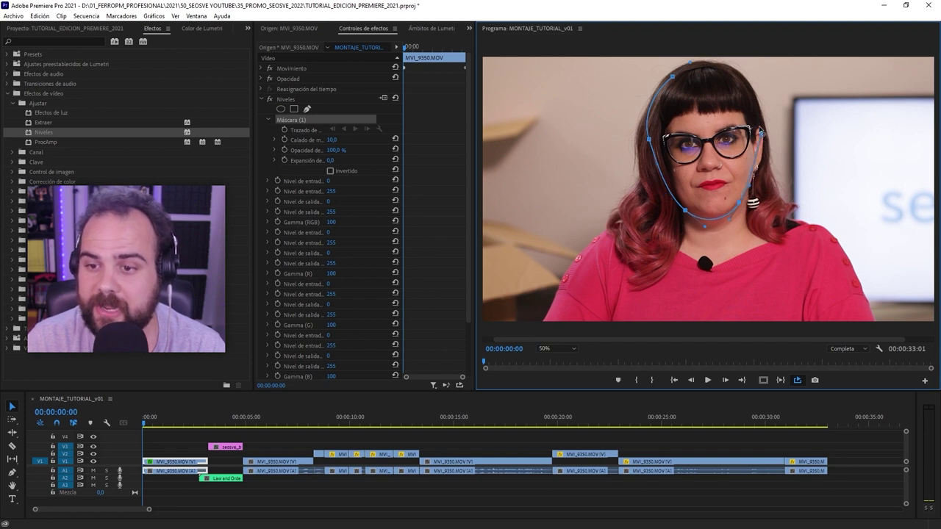
pyautogui.click(736, 75)
pyautogui.click(673, 76)
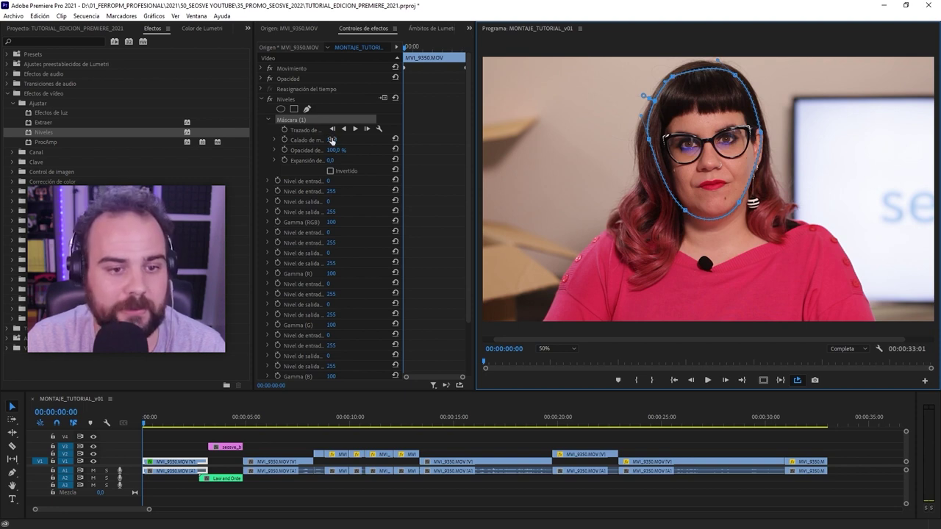
# Set the masked Niveles effect's RGB black input level to 41 and white input level to 149
pyautogui.moveTo(329, 182); pyautogui.dragTo(294, 191)
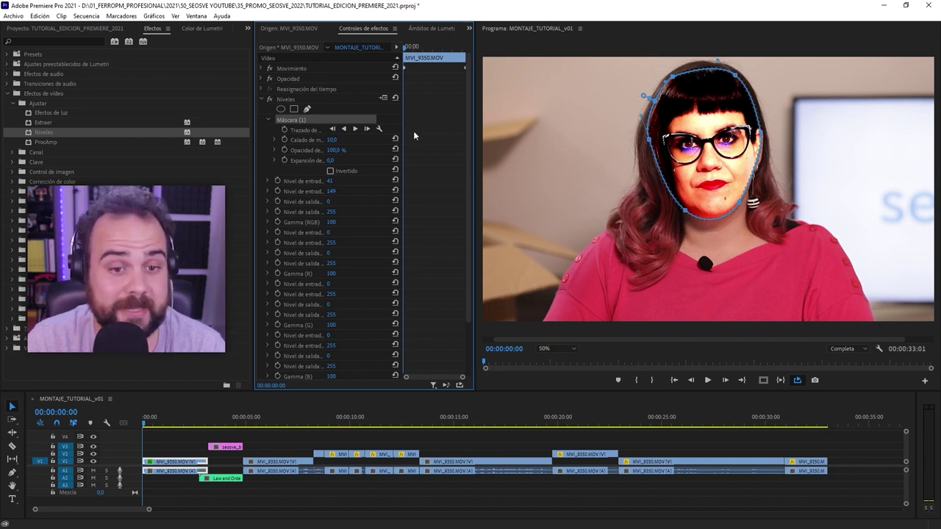
pyautogui.moveTo(403, 120); pyautogui.dragTo(432, 122)
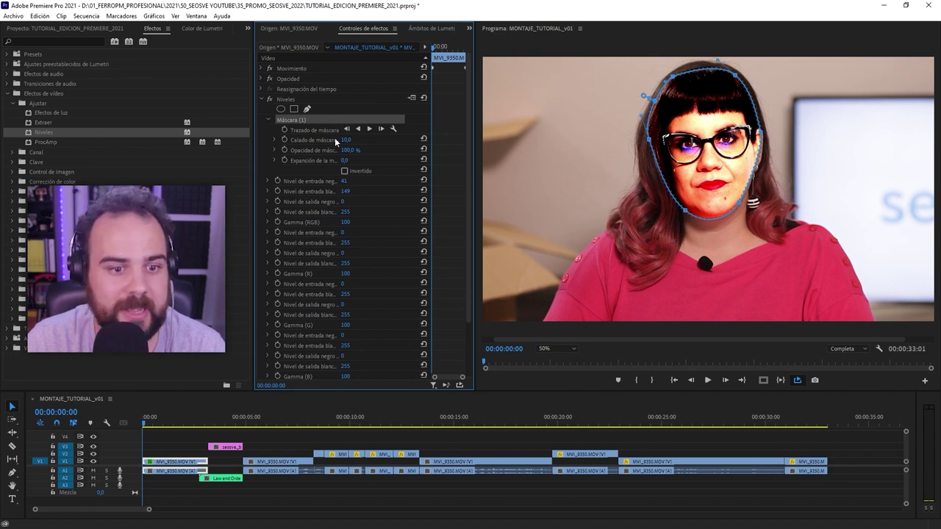
# Try a face mask feather of 109,4, opacity of 34 % and expansion of 70, undo these changes and set the feather to 66
pyautogui.moveTo(644, 96)
pyautogui.mouseDown()
pyautogui.moveTo(621, 85)
pyautogui.moveTo(630, 90)
pyautogui.mouseUp()
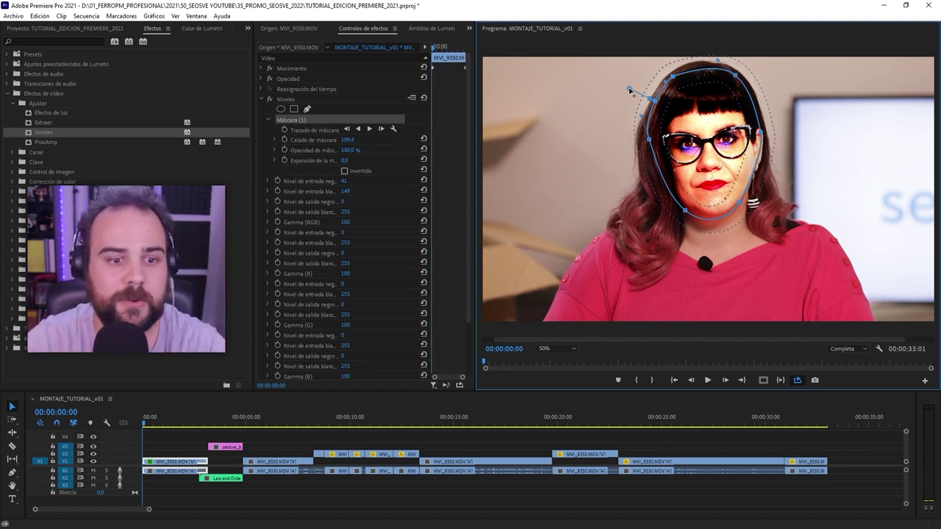
pyautogui.moveTo(353, 150); pyautogui.dragTo(440, 160)
pyautogui.hotkey('ctrl', 'z')
pyautogui.hotkey('ctrl', 'z')
pyautogui.hotkey('ctrl', 'z')
pyautogui.hotkey('ctrl', 'z')
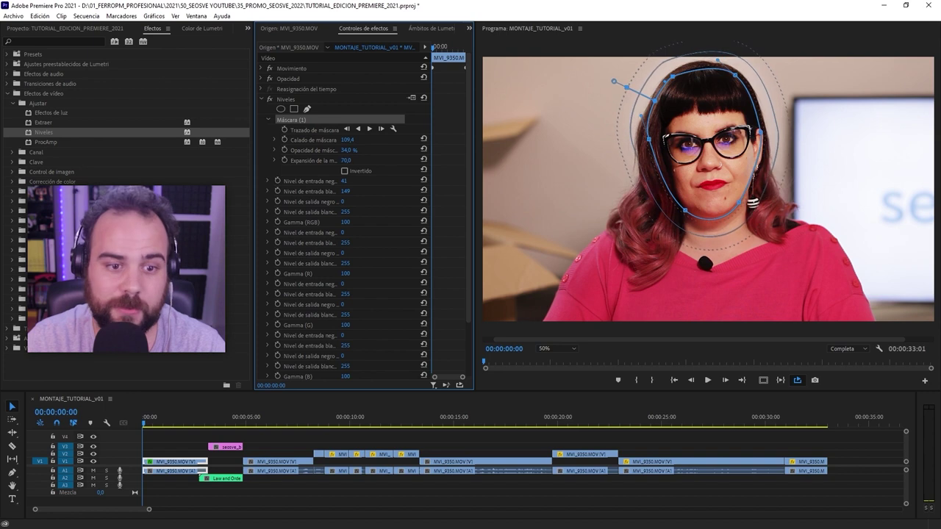
pyautogui.moveTo(345, 139); pyautogui.dragTo(364, 139)
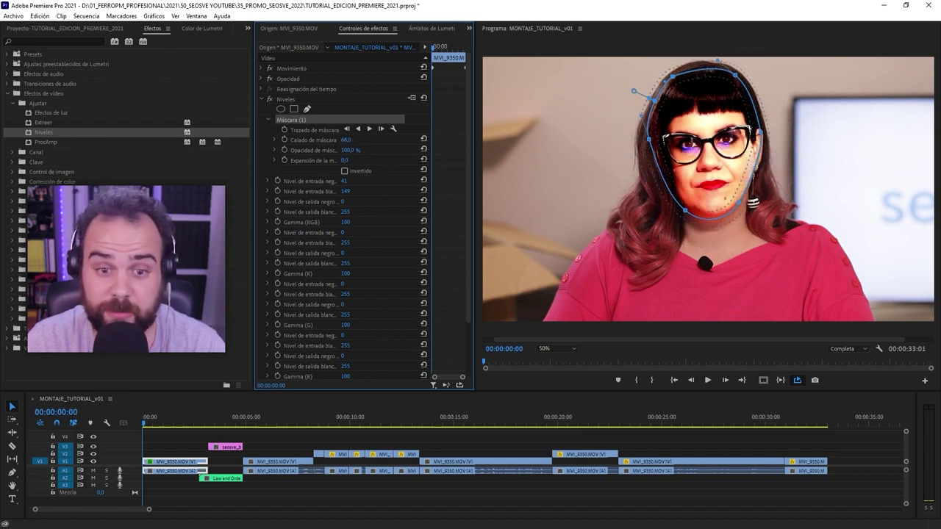
# Try enabling keyframe animation for the path and feather of Máscara (1), and reselect the mask
pyautogui.click(285, 140)
pyautogui.click(284, 130)
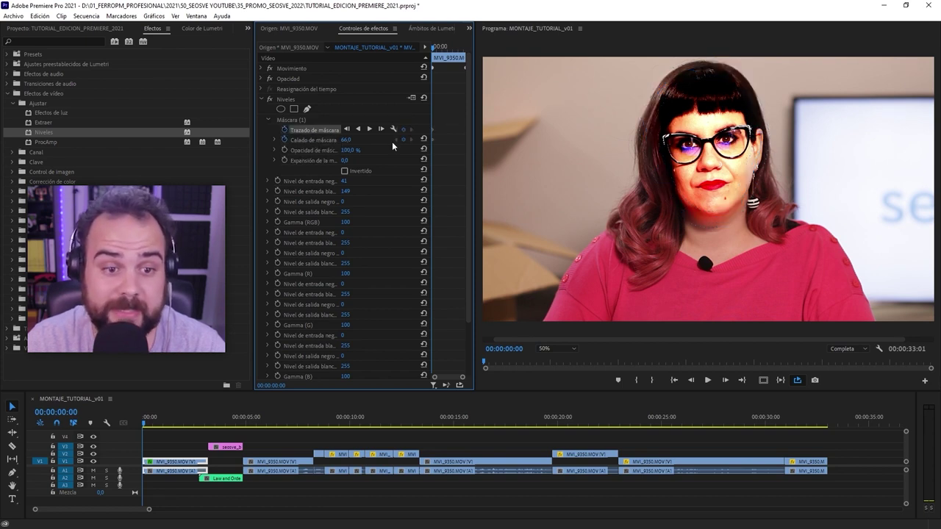
pyautogui.click(303, 121)
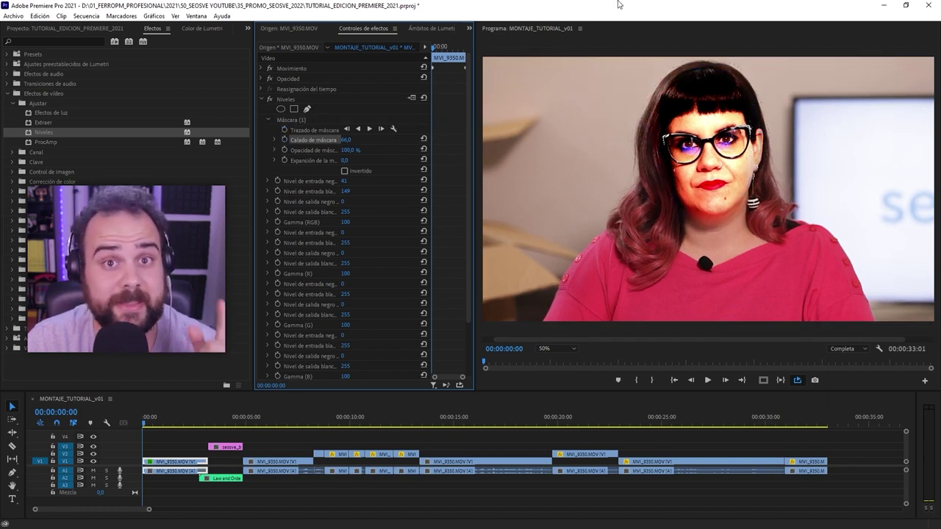
pyautogui.click(310, 122)
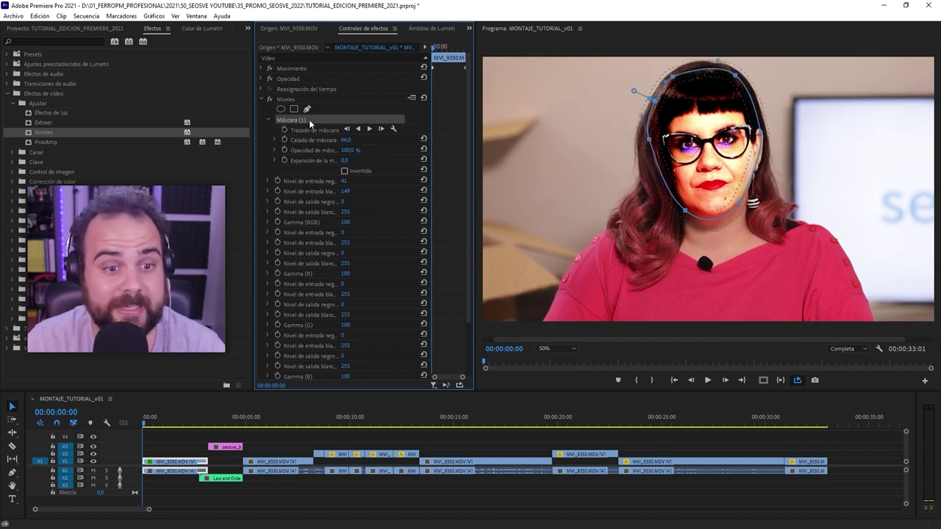
# Track Máscara (1) forward through the first take and play the take from the start to check the tracking
pyautogui.click(370, 129)
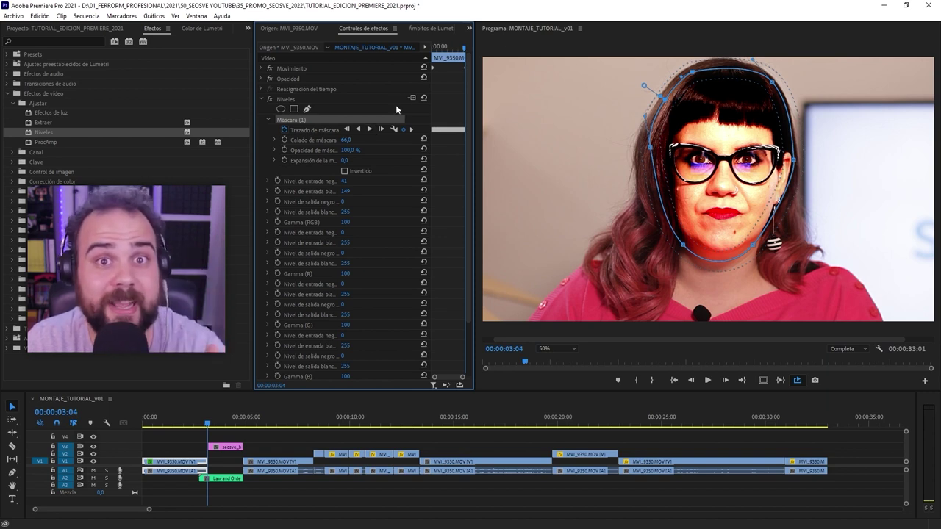
pyautogui.moveTo(207, 422); pyautogui.dragTo(134, 410)
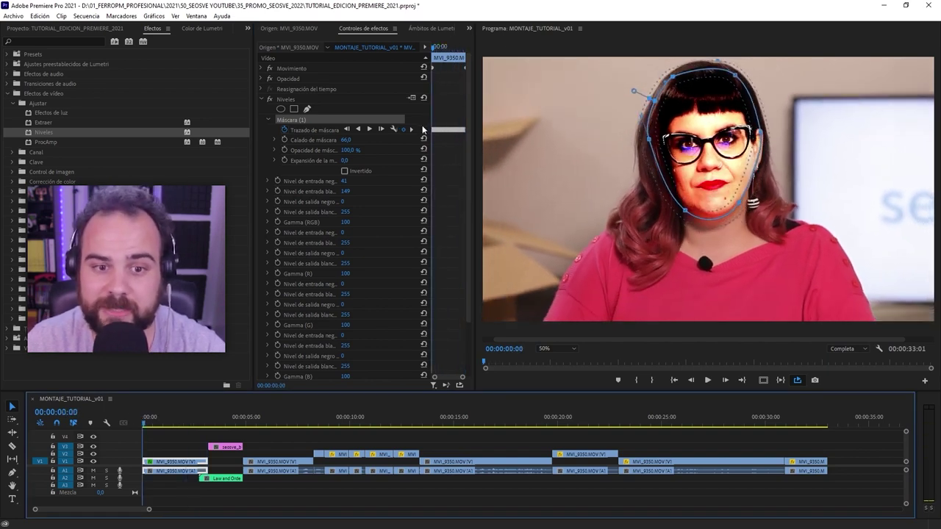
pyautogui.moveTo(430, 120); pyautogui.dragTo(383, 120)
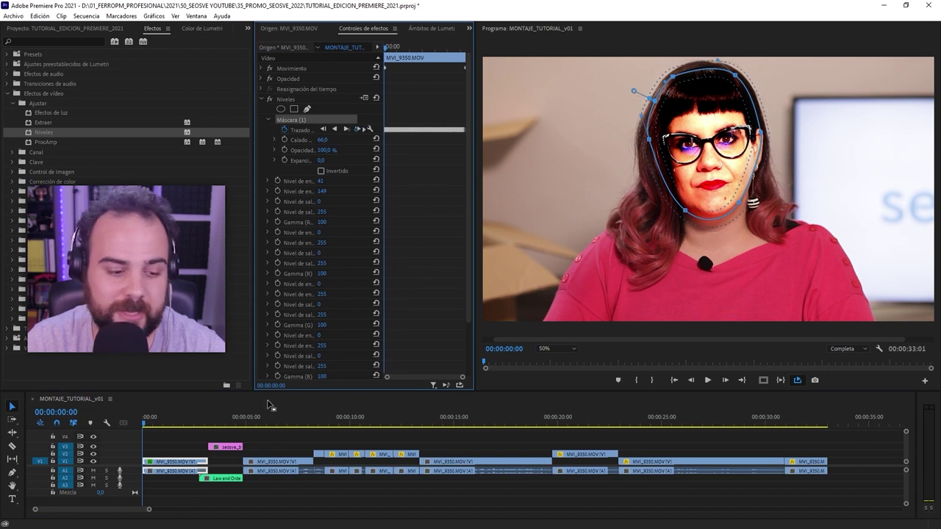
pyautogui.press('space')
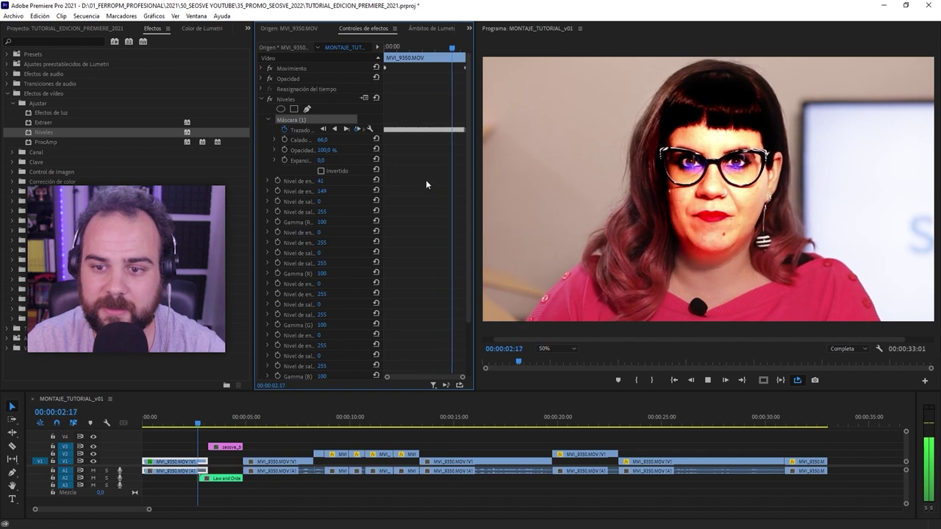
# Draw a second freehand Niveles mask on the wall beside the woman's head and try moving it lower
pyautogui.click(281, 109)
pyautogui.click(540, 166)
pyautogui.click(546, 217)
pyautogui.click(564, 225)
pyautogui.moveTo(594, 212); pyautogui.dragTo(606, 218)
pyautogui.click(591, 144)
pyautogui.click(540, 166)
pyautogui.click(293, 120)
pyautogui.click(319, 131)
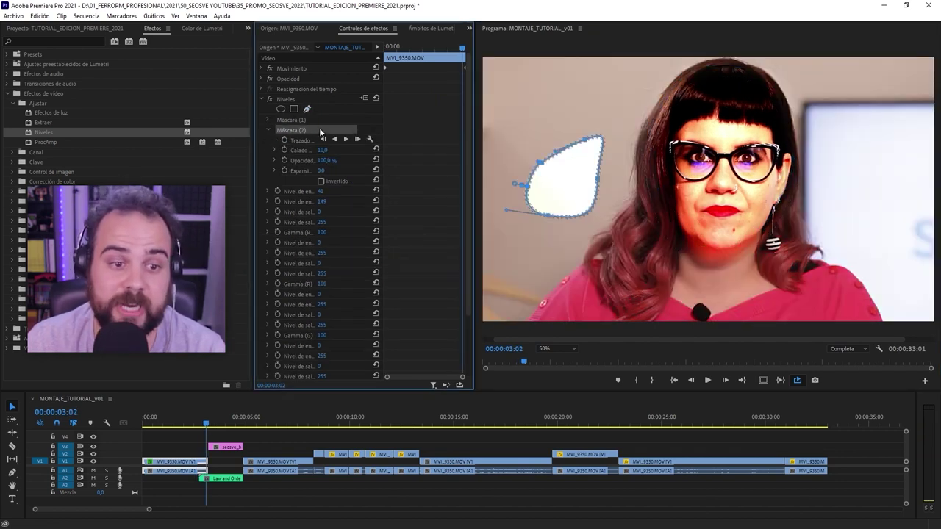
pyautogui.click(592, 202)
pyautogui.moveTo(592, 202); pyautogui.dragTo(591, 281)
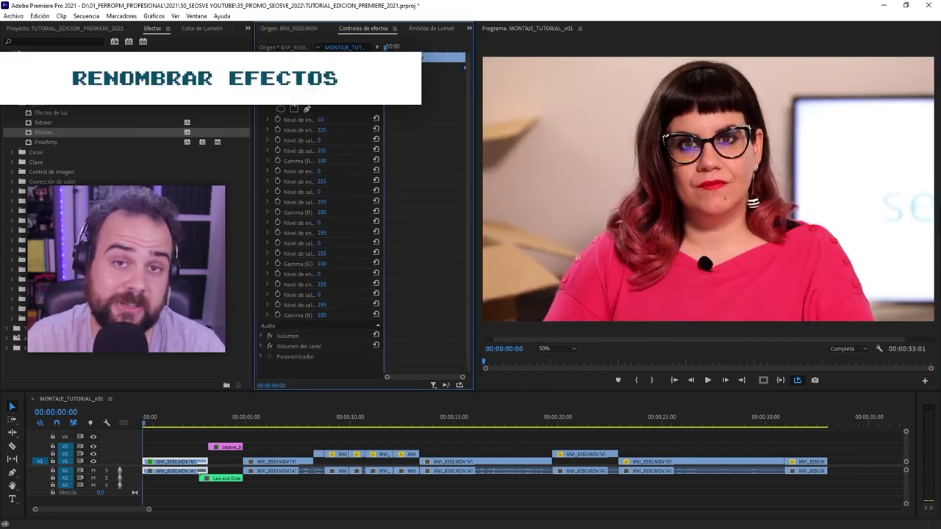
# Rename the Niveles effect on the first take with the label igualado
pyautogui.rightClick(294, 98)
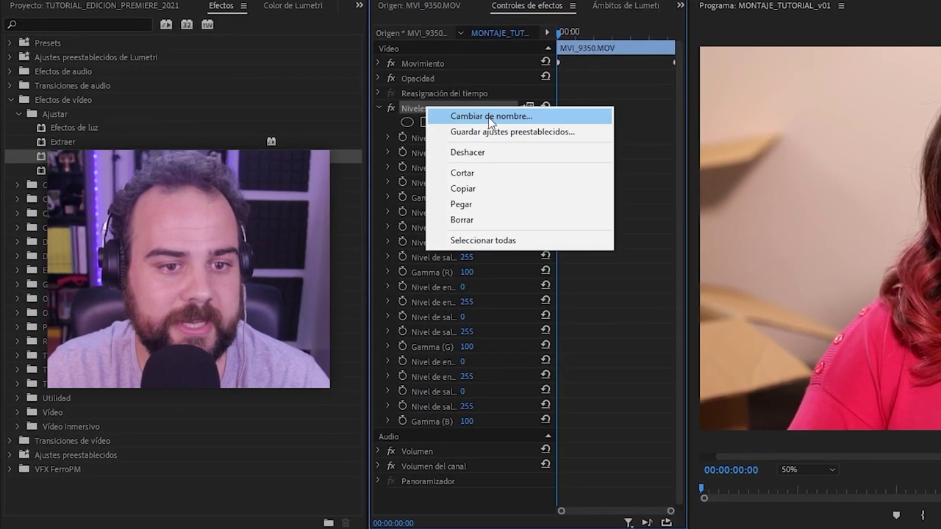
pyautogui.click(337, 105)
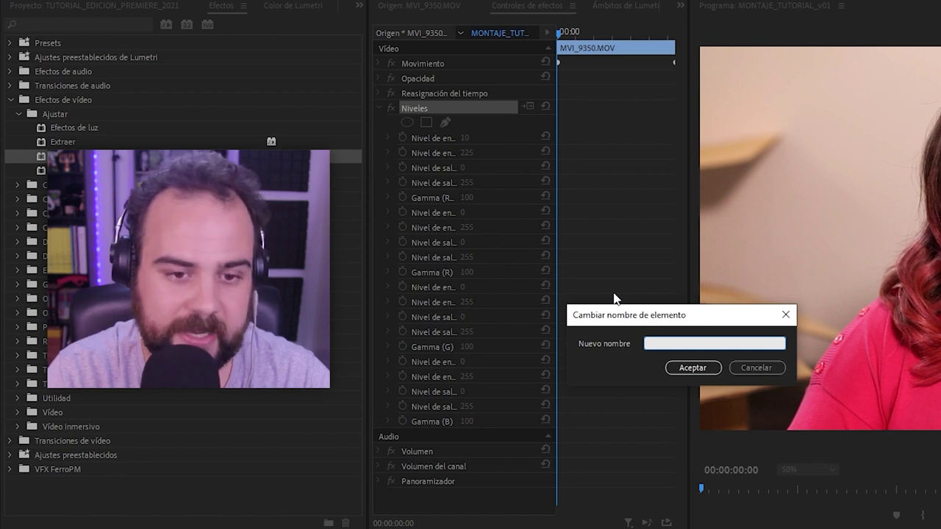
pyautogui.write('igualado')
pyautogui.press('Return')
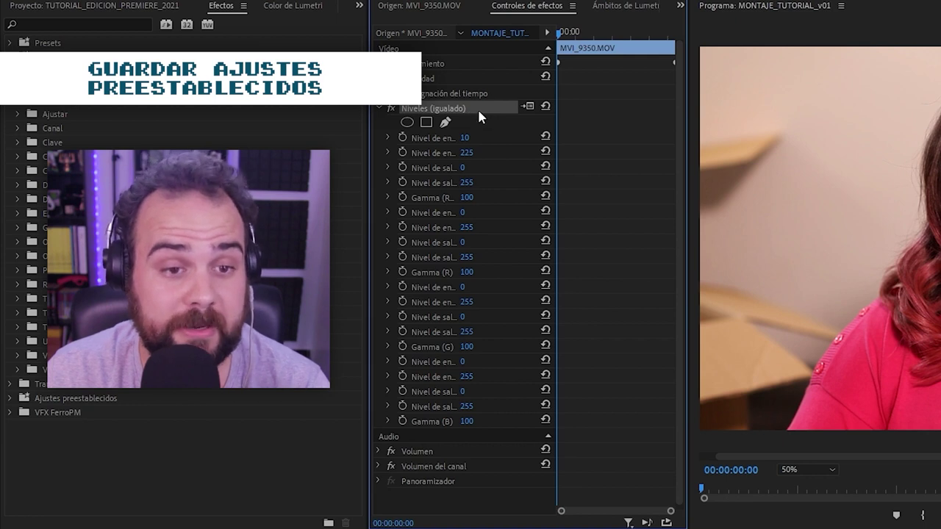
# Save the renamed Niveles effect as a preset called Niveles igualados, with type Escala and an empty description
pyautogui.rightClick(477, 108)
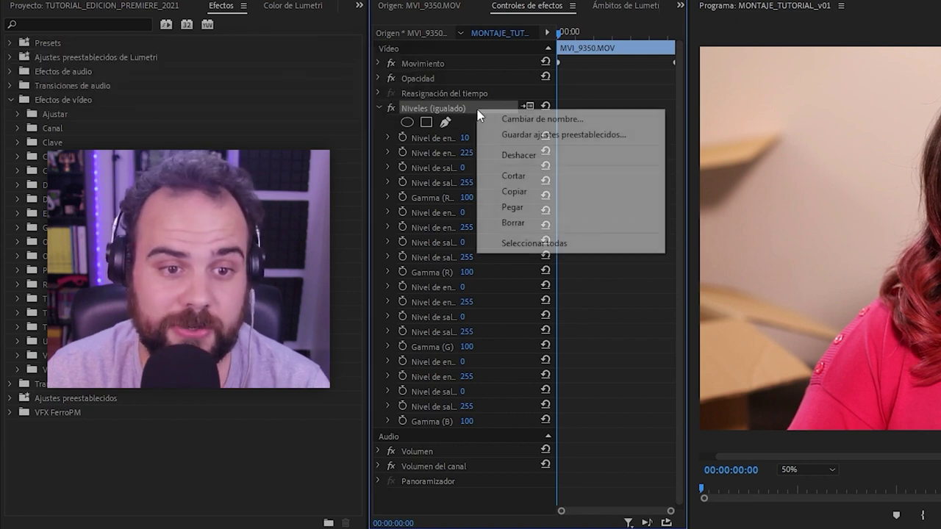
pyautogui.click(544, 138)
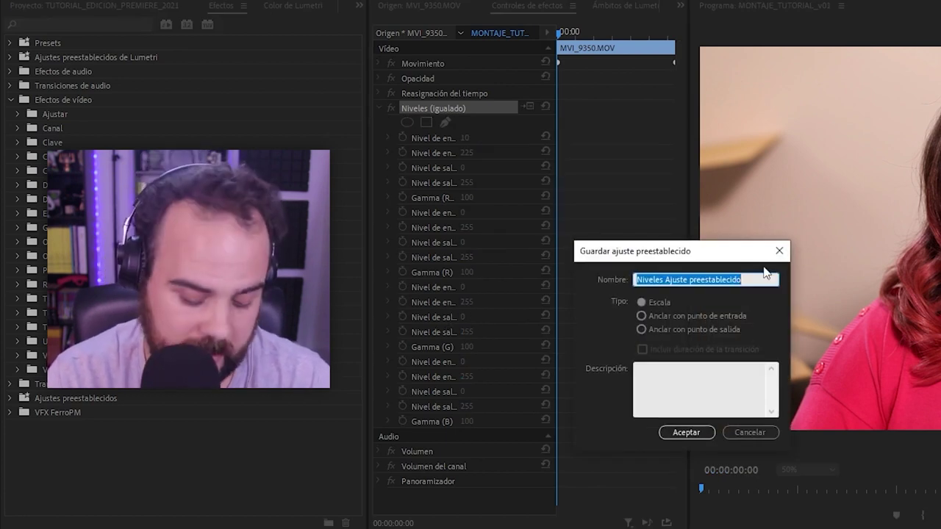
pyautogui.write('Niveles igualado')
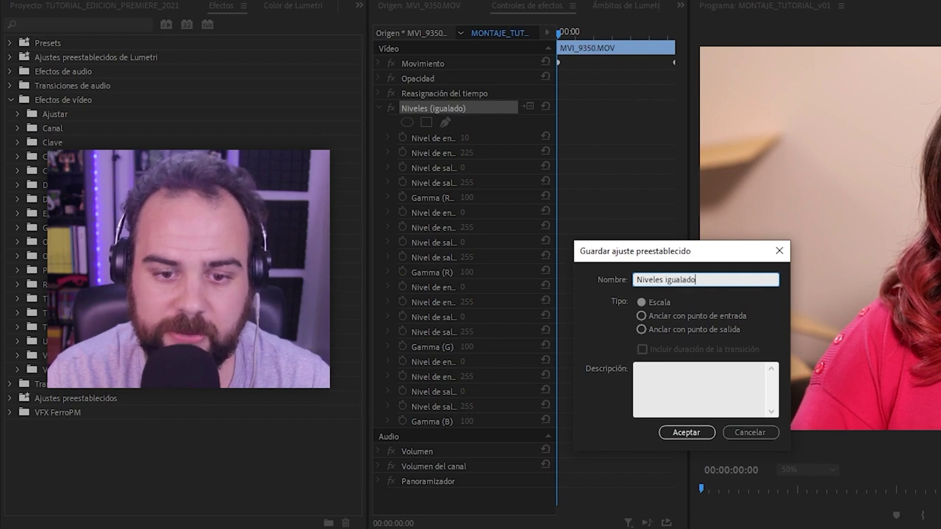
pyautogui.write('s')
pyautogui.press('Tab')
pyautogui.click(688, 386)
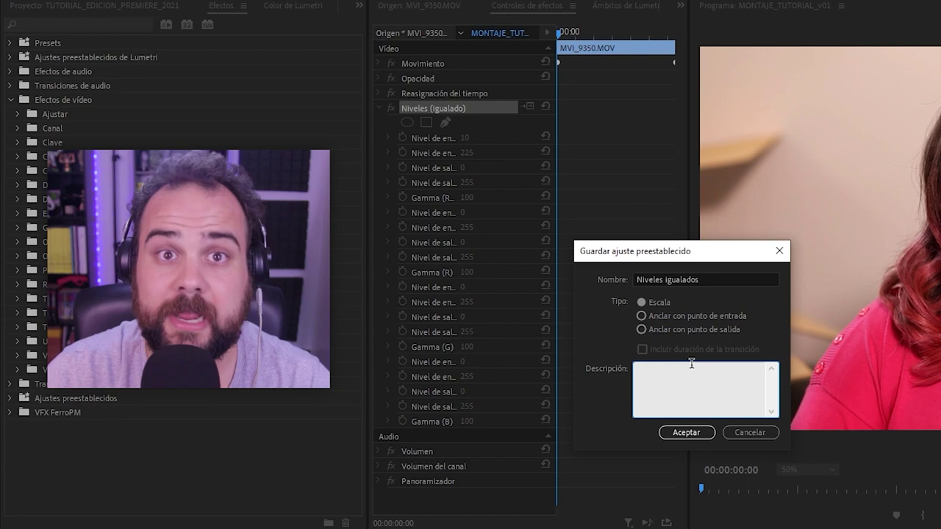
pyautogui.click(684, 433)
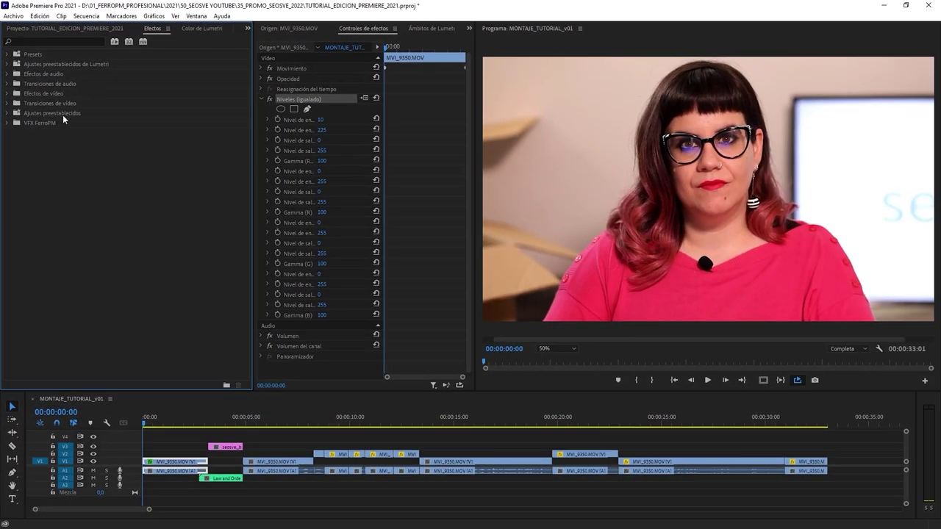
# Locate the Niveles igualados preset in the Presets folder and compare it with the Niveles effect on the first take
pyautogui.click(8, 114)
pyautogui.click(8, 54)
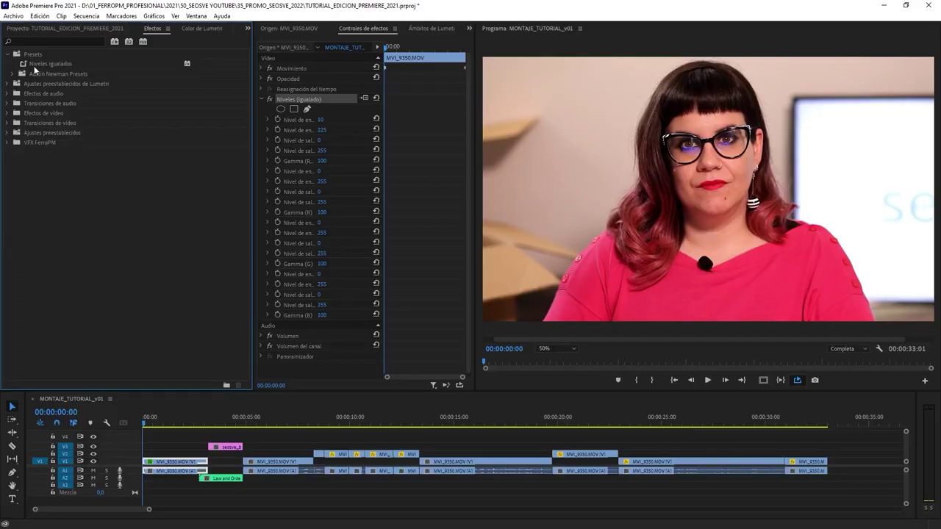
pyautogui.click(34, 55)
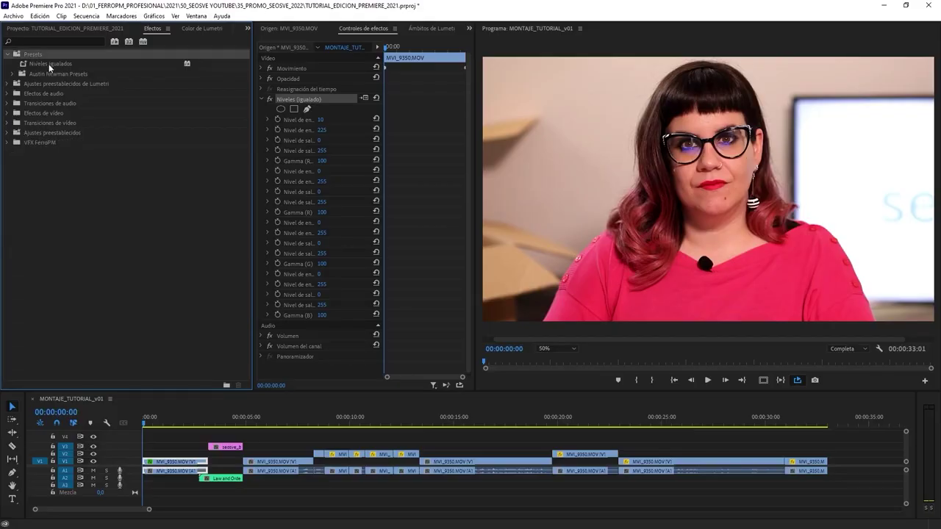
pyautogui.click(48, 64)
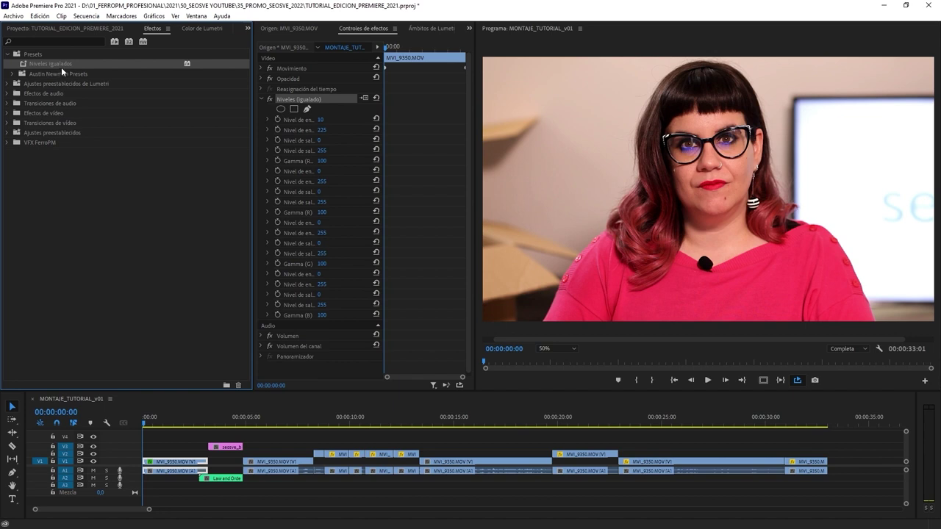
pyautogui.click(308, 103)
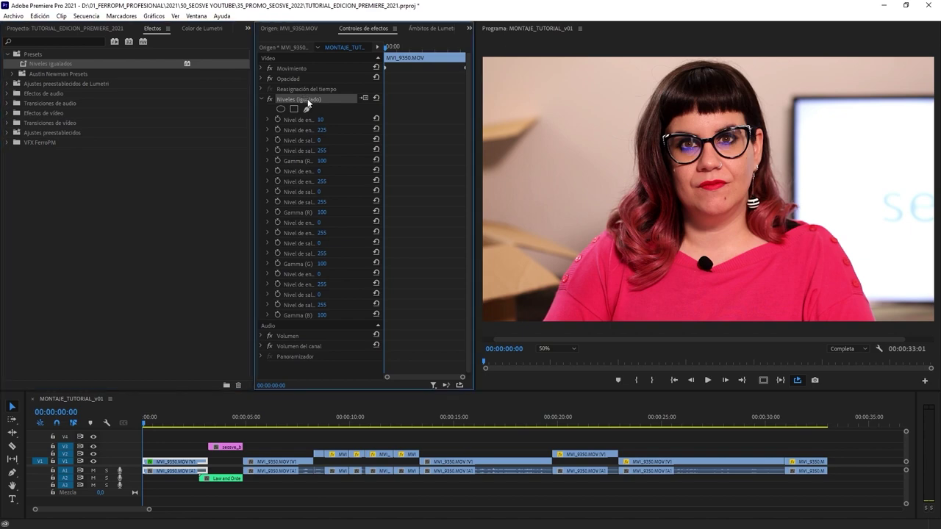
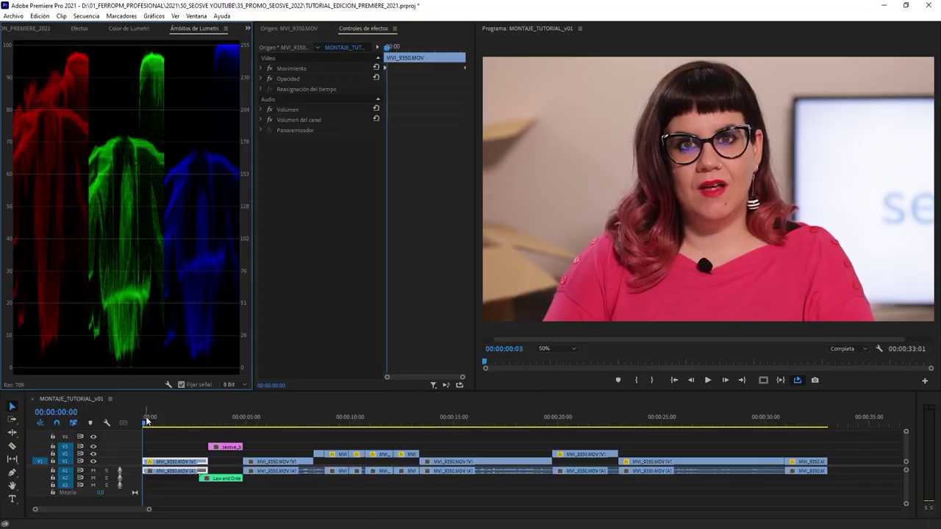
# Scrub through the first take to 00:00:01:12 and examine its RGB parade in Ámbitos de Lumetri
pyautogui.moveTo(147, 419); pyautogui.dragTo(173, 401)
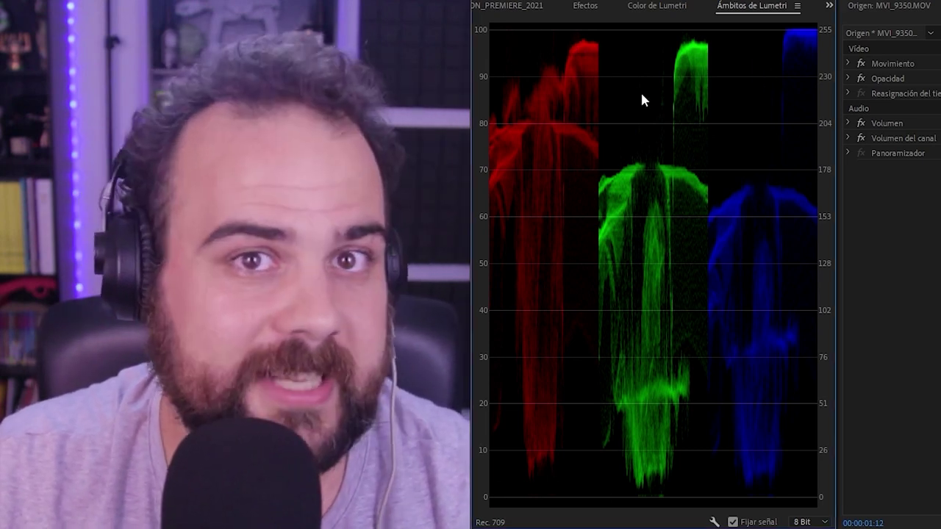
# Try showing the Vectorescopio HLS beside the RGB parade and return the scopes to the parade alone
pyautogui.rightClick(640, 91)
pyautogui.click(678, 101)
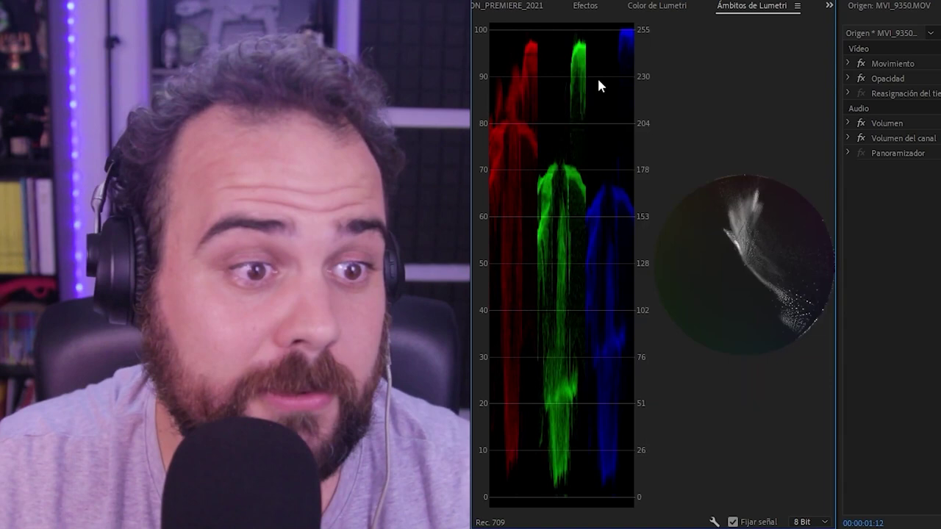
pyautogui.rightClick(587, 78)
pyautogui.click(633, 101)
pyautogui.rightClick(689, 206)
pyautogui.click(751, 285)
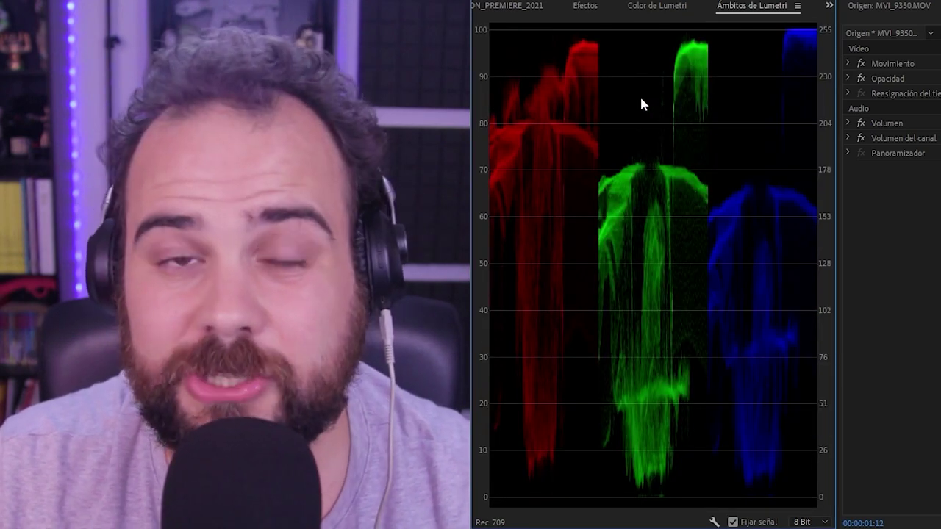
pyautogui.rightClick(640, 97)
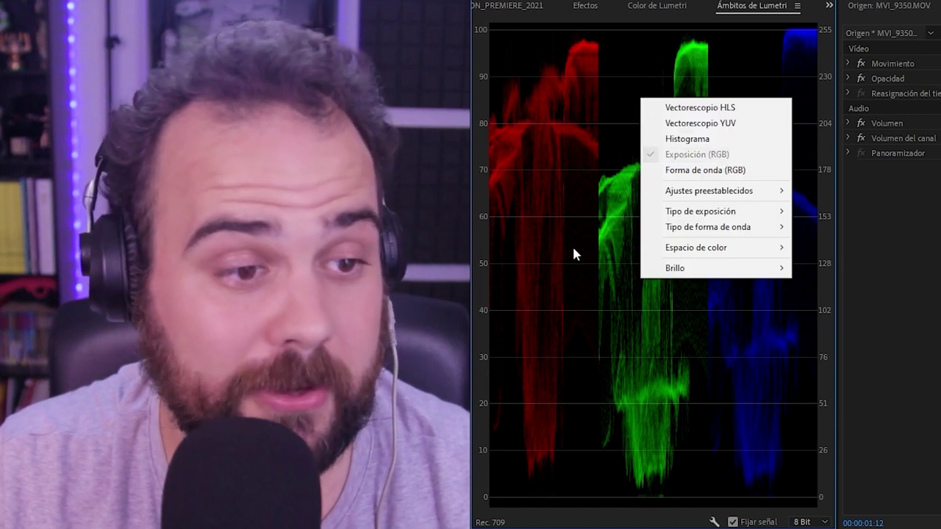
pyautogui.click(573, 248)
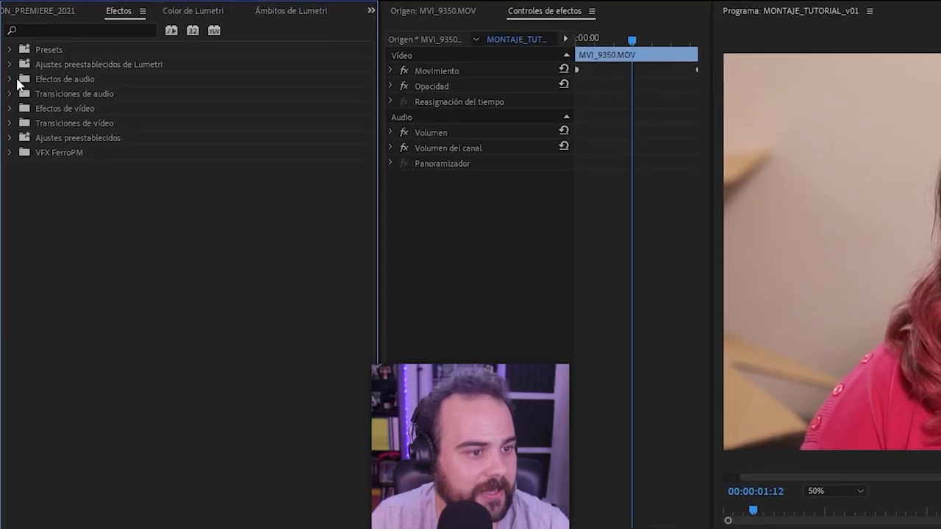
# Apply the Niveles effect from the Ajustar video effects to the first take and expand its parameters
pyautogui.click(11, 109)
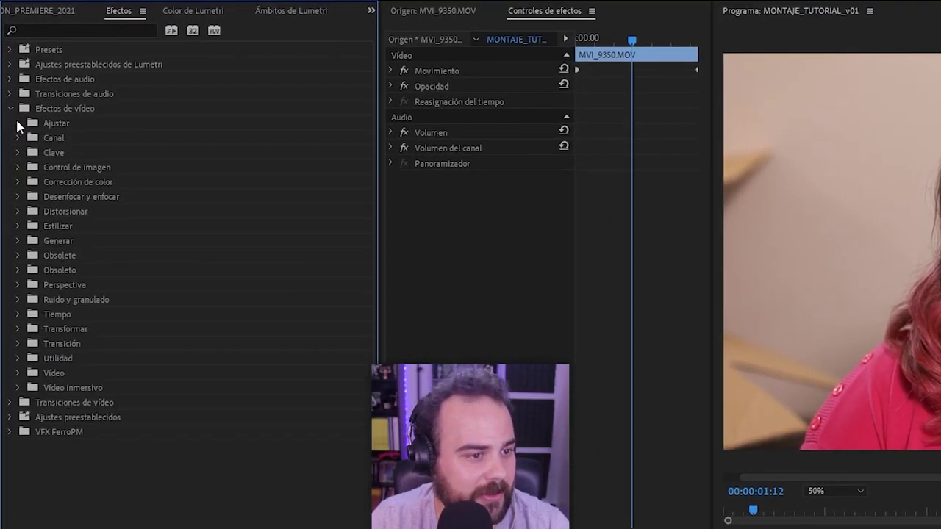
pyautogui.click(18, 124)
pyautogui.moveTo(69, 168); pyautogui.dragTo(471, 103)
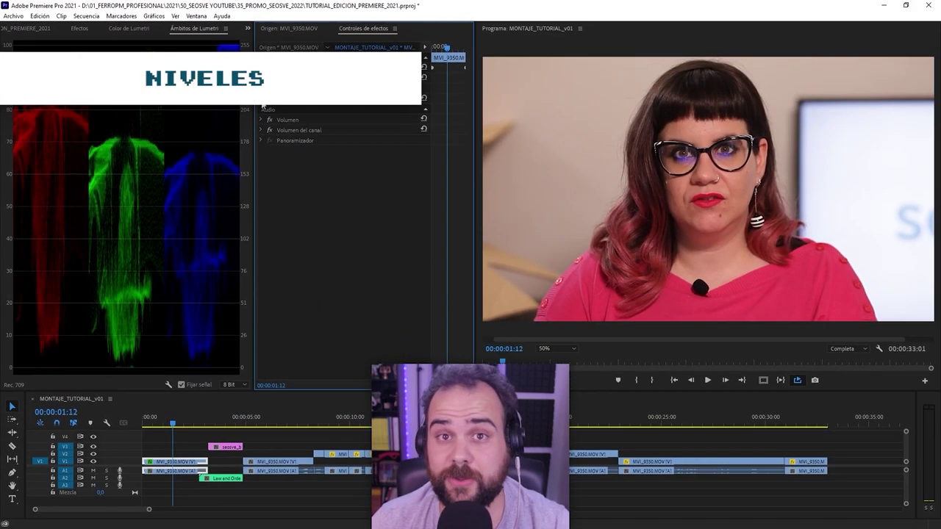
pyautogui.click(261, 100)
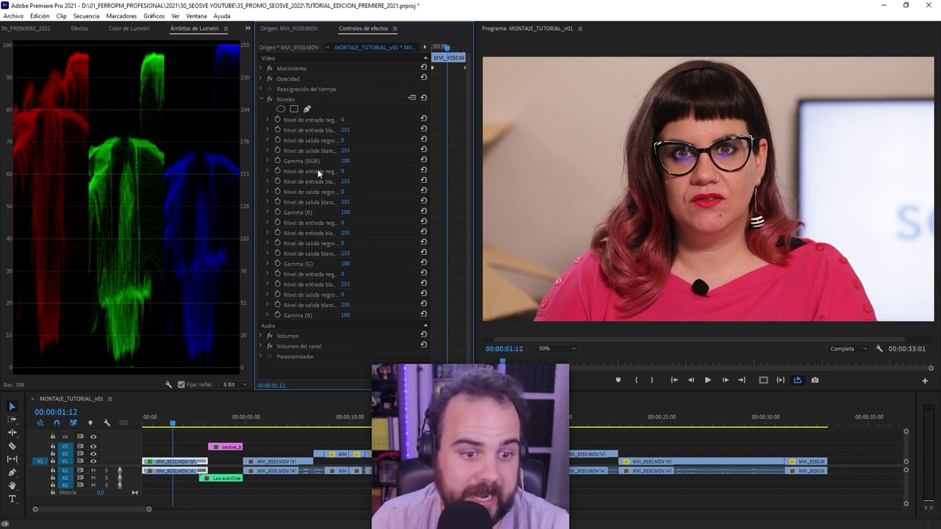
# Try an extreme contrast in Niveles with RGB input black 65, gamma 1.16 and input white 178
pyautogui.click(411, 97)
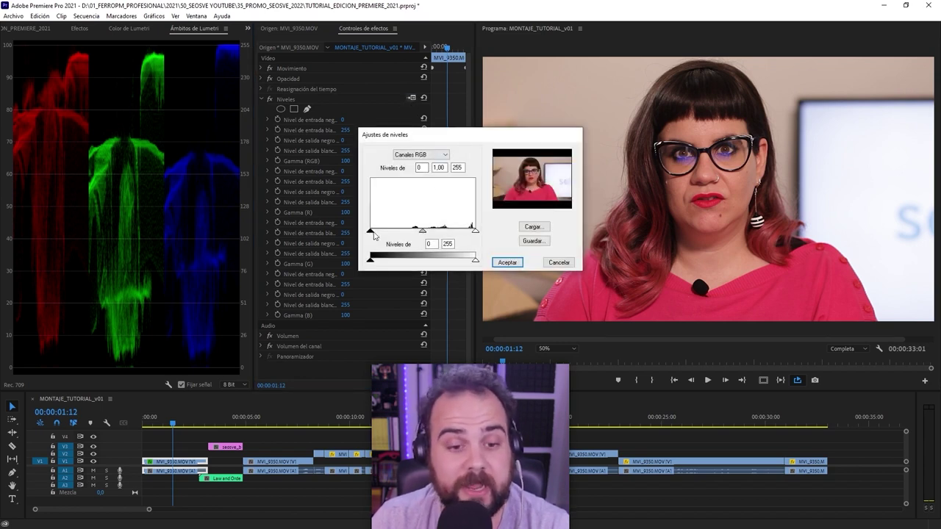
pyautogui.moveTo(370, 232); pyautogui.dragTo(467, 232)
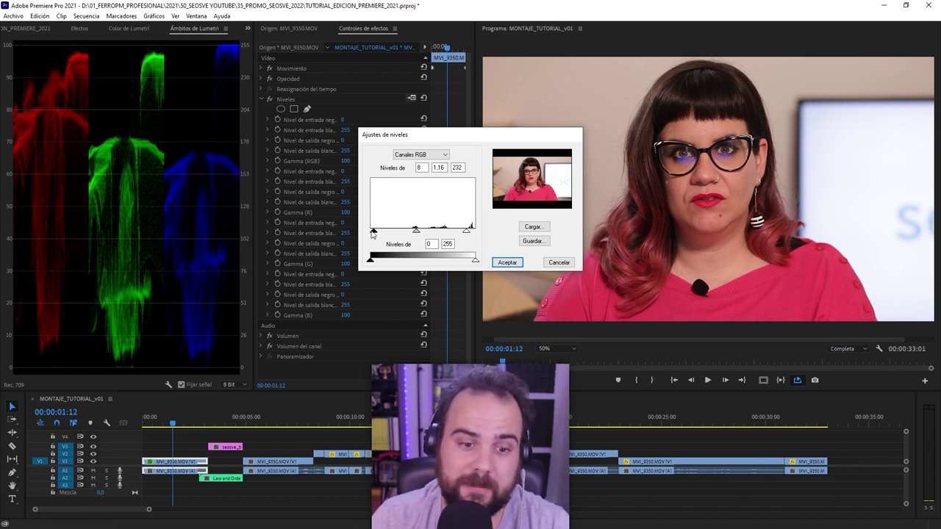
pyautogui.moveTo(373, 232); pyautogui.dragTo(397, 240)
pyautogui.click(506, 263)
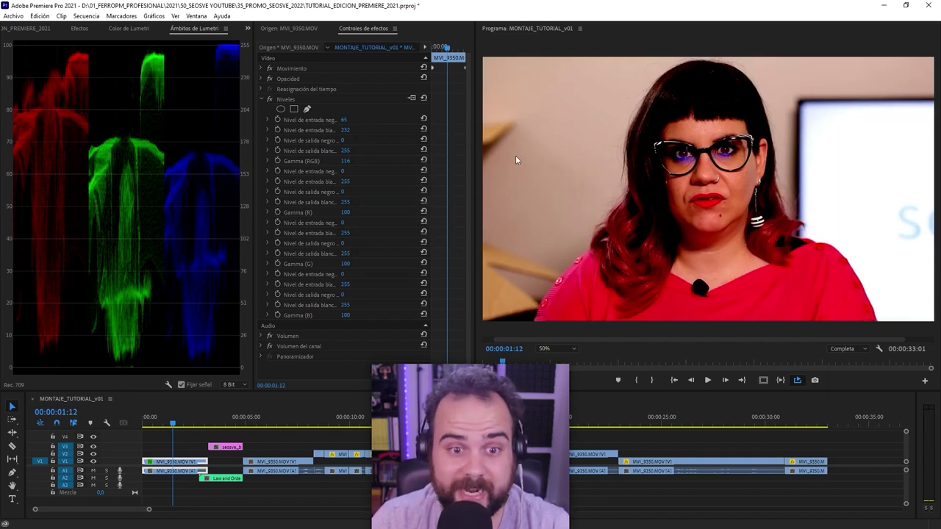
pyautogui.click(413, 98)
pyautogui.moveTo(463, 230); pyautogui.dragTo(440, 230)
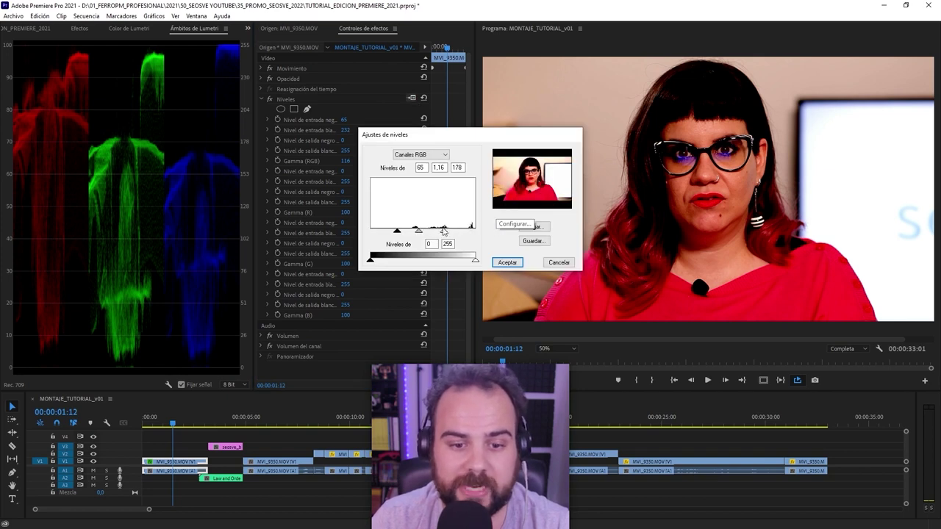
pyautogui.click(508, 263)
# Set the Niveles RGB channels to input black 15, gamma about 1.15 and input white 225
pyautogui.click(412, 98)
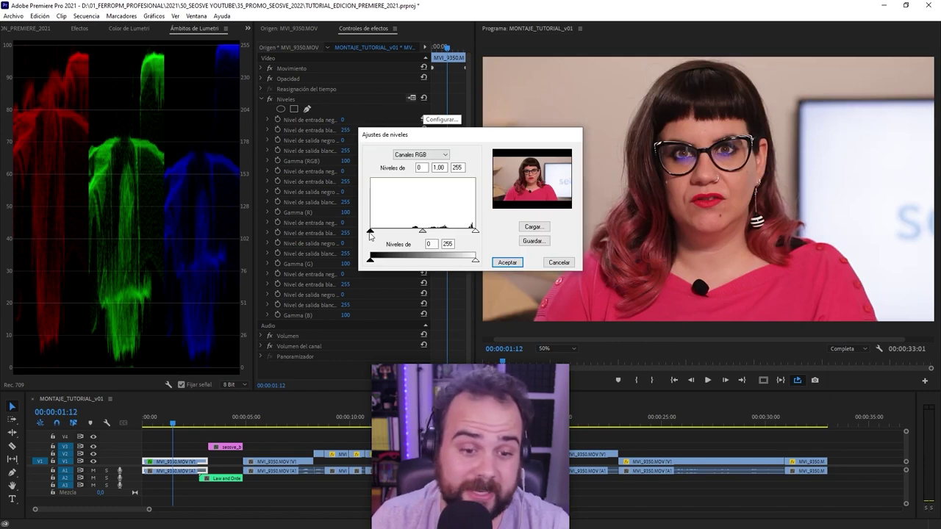
pyautogui.moveTo(370, 232); pyautogui.dragTo(376, 233)
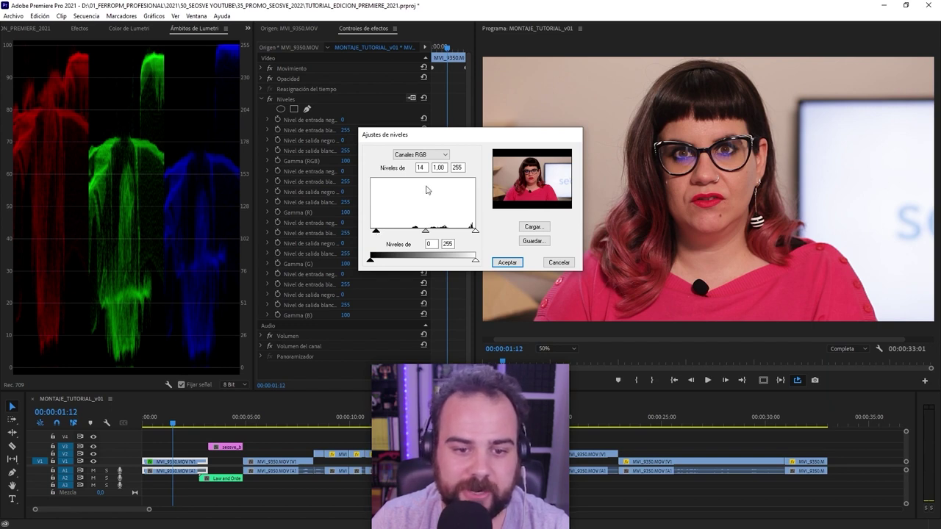
pyautogui.moveTo(423, 168); pyautogui.dragTo(410, 168)
pyautogui.write('15')
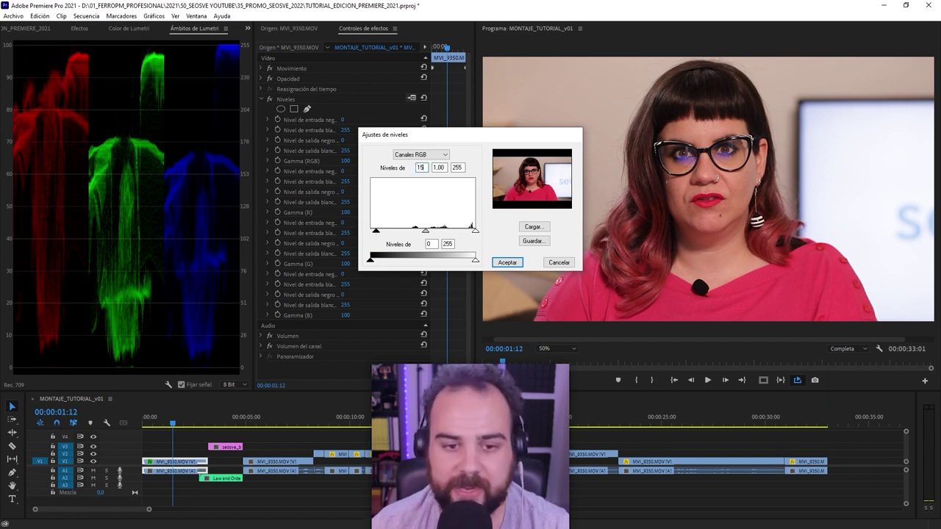
pyautogui.moveTo(475, 230); pyautogui.dragTo(465, 231)
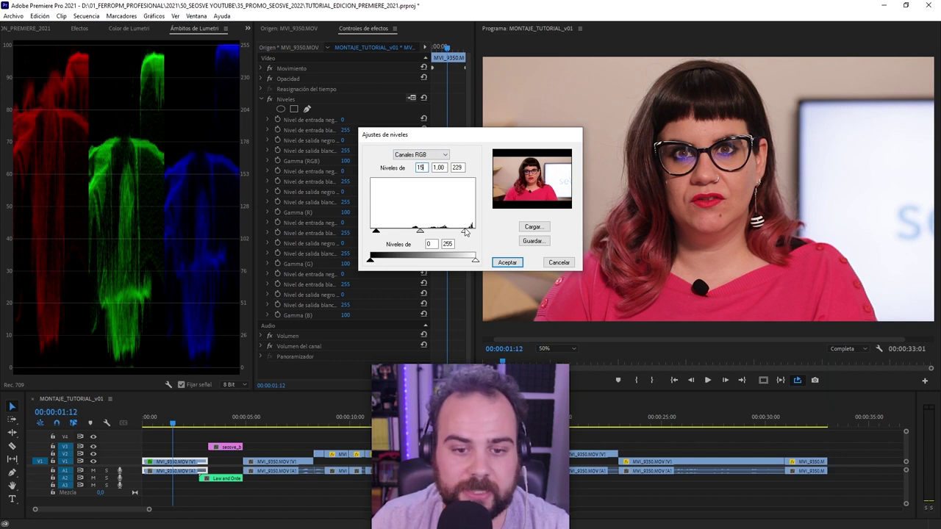
pyautogui.doubleClick(457, 168)
pyautogui.write('2')
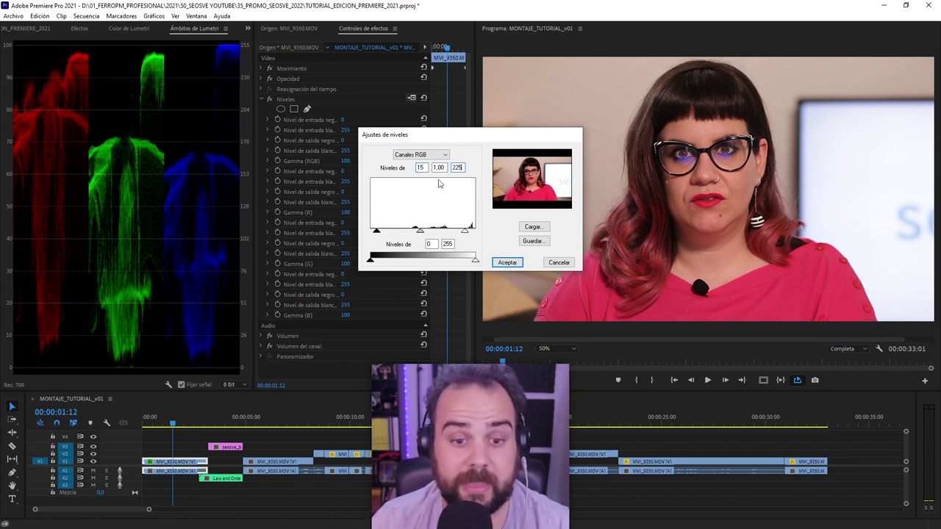
pyautogui.moveTo(421, 232); pyautogui.dragTo(417, 231)
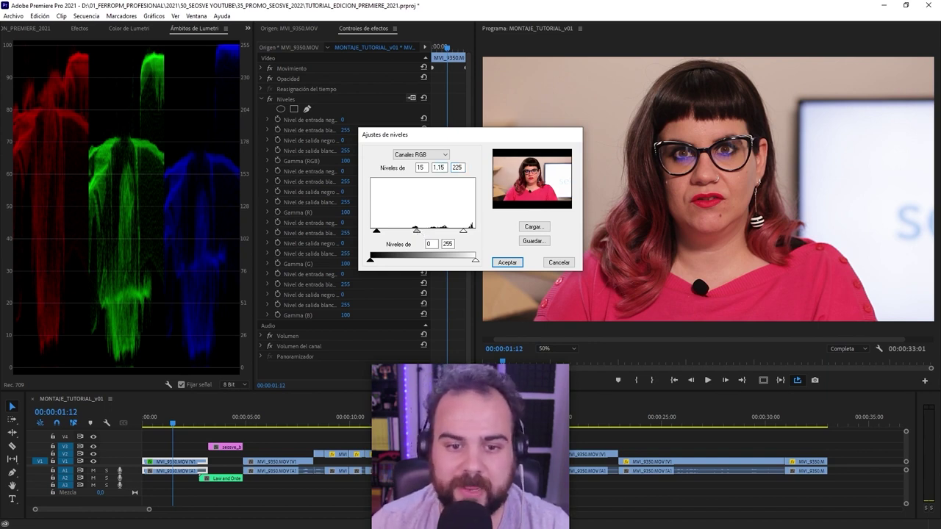
pyautogui.click(515, 263)
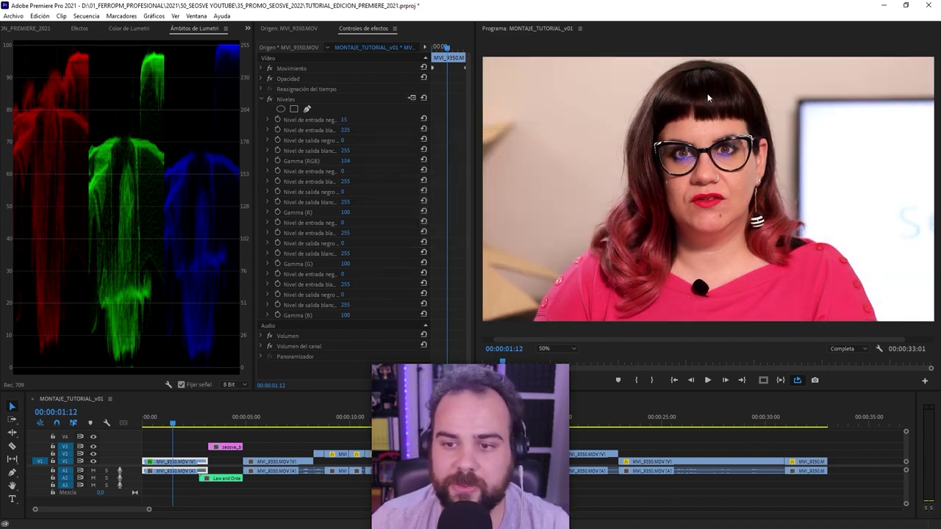
# Toggle the Niveles effect off and on to compare the take before and after the correction
pyautogui.click(270, 98)
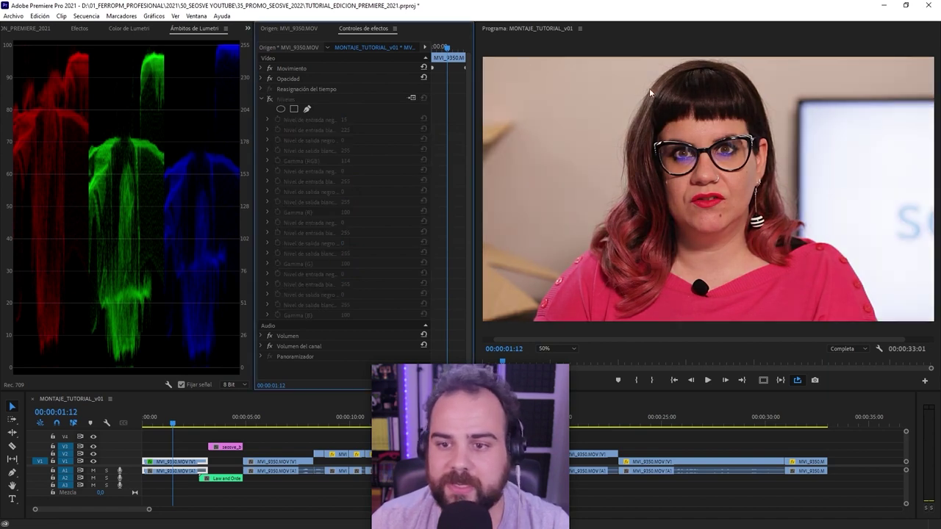
pyautogui.click(269, 98)
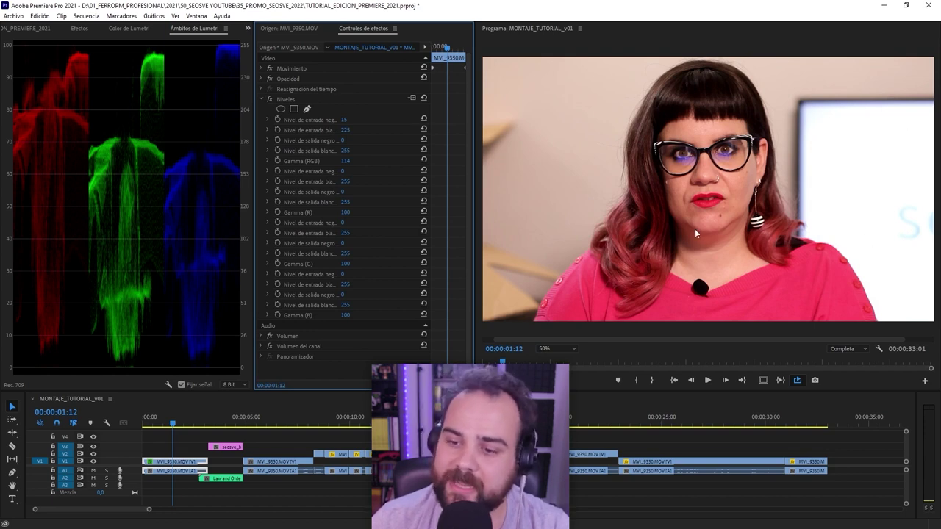
pyautogui.click(270, 99)
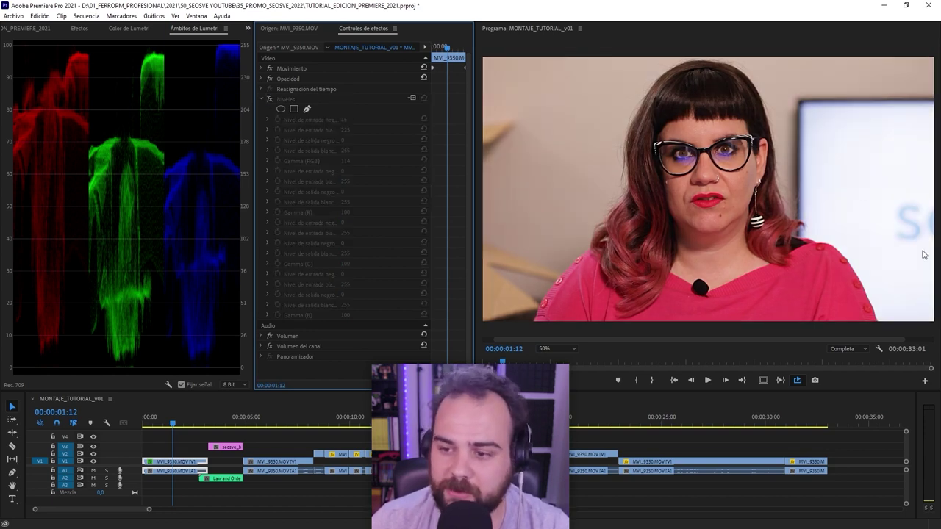
pyautogui.click(269, 98)
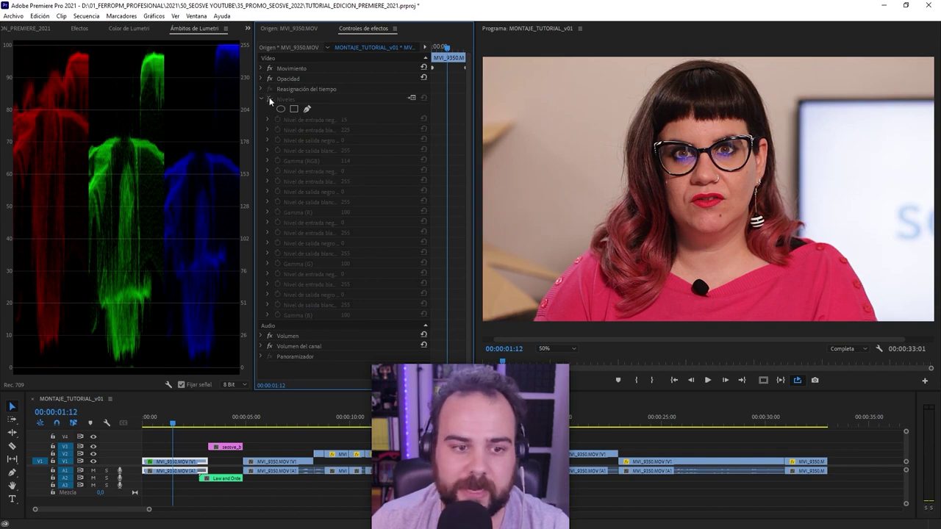
# Set the RGB input white level of Niveles to 240
pyautogui.click(352, 129)
pyautogui.write('240')
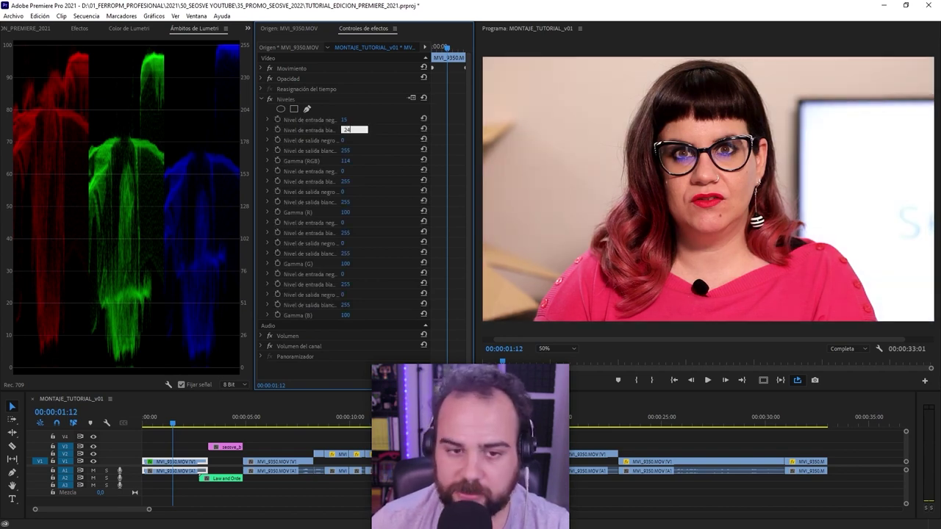
pyautogui.press('Return')
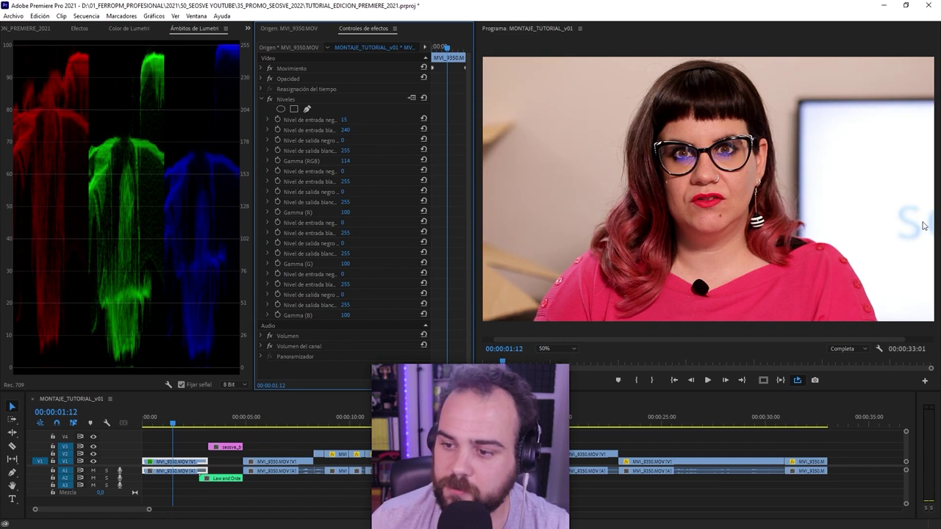
# Compare the take with and without the softened Niveles correction, and collapse the effect's parameters
pyautogui.click(269, 98)
pyautogui.click(269, 99)
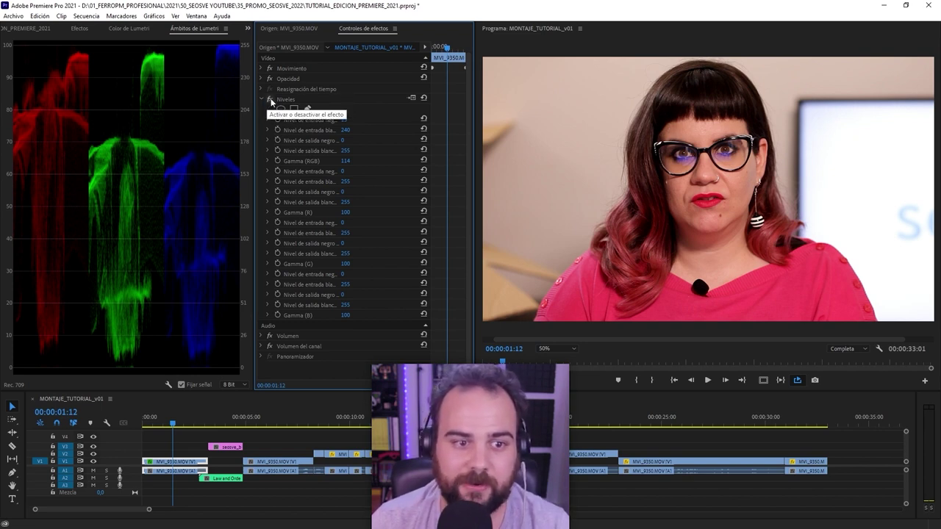
pyautogui.click(269, 98)
pyautogui.click(269, 99)
pyautogui.click(261, 99)
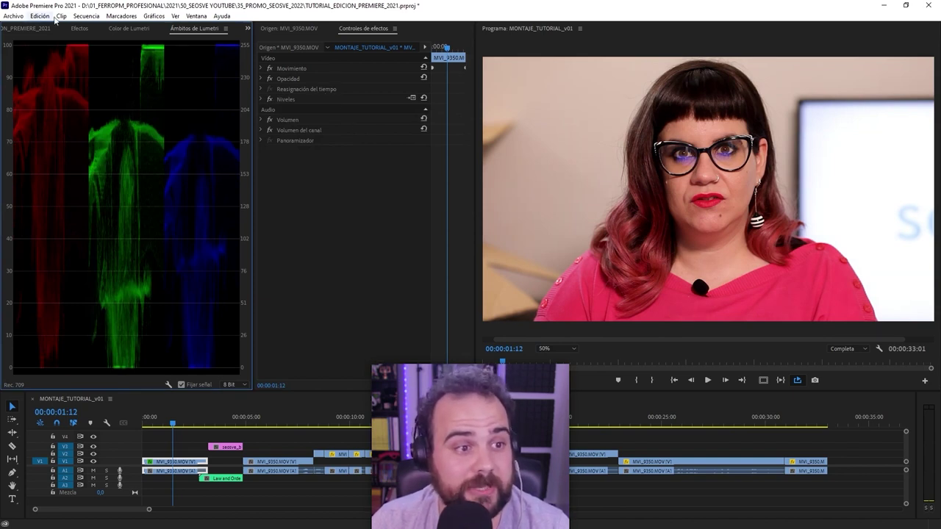
# Apply Equilibrio de color (RGB) from the Obsolete video effects to the first take, below Niveles
pyautogui.click(79, 28)
pyautogui.click(7, 93)
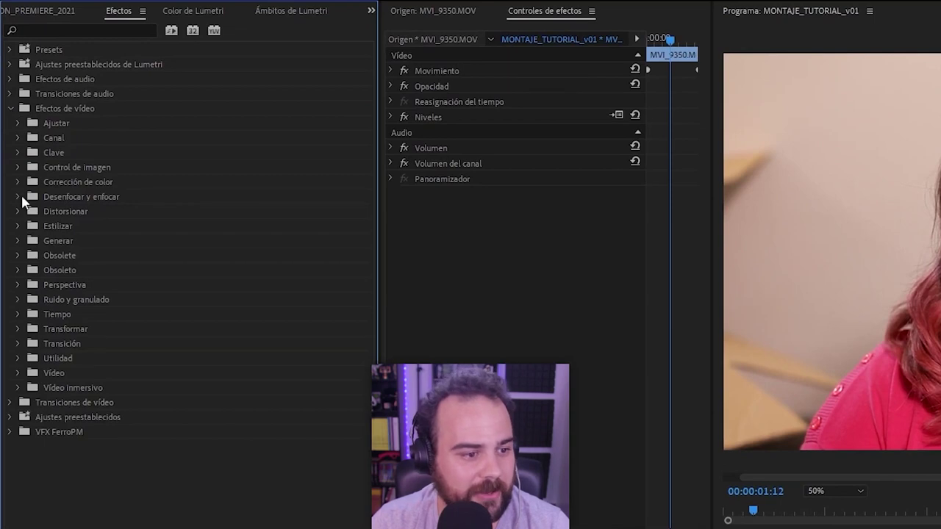
pyautogui.click(19, 270)
pyautogui.click(18, 255)
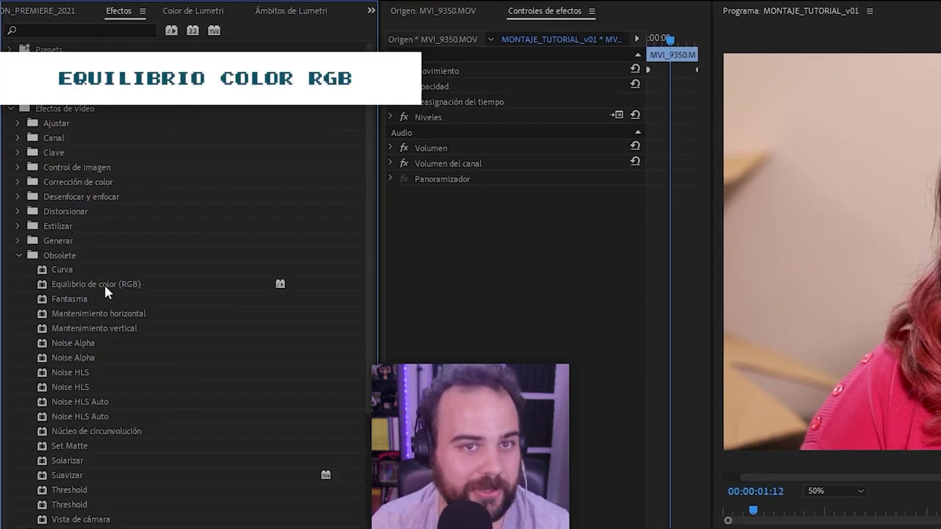
pyautogui.moveTo(104, 283); pyautogui.dragTo(452, 132)
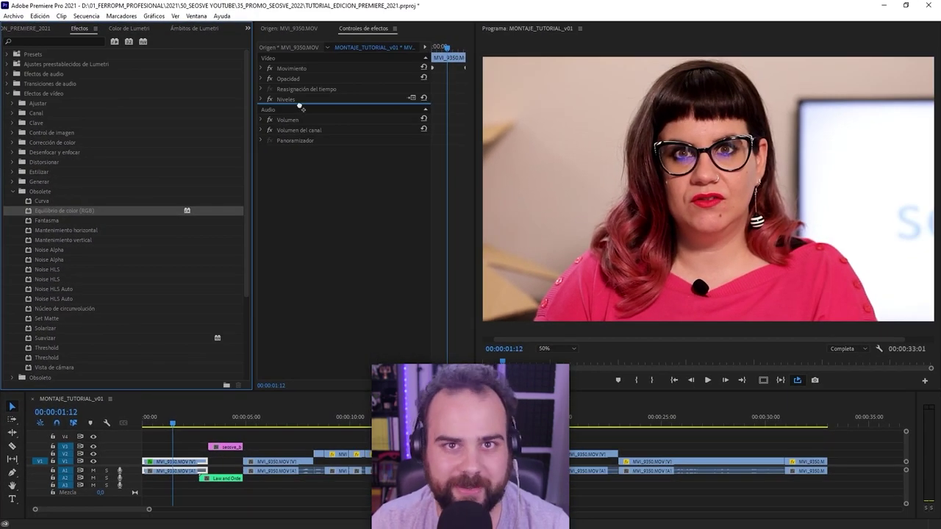
pyautogui.moveTo(302, 109); pyautogui.dragTo(299, 103)
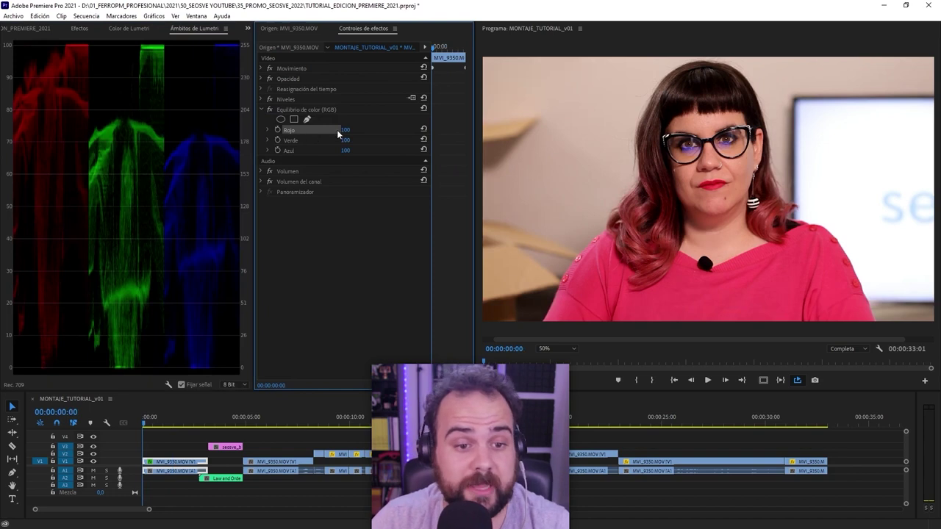
# Test the Rojo value of Equilibrio de color (RGB) against the parade and set it to 96
pyautogui.moveTo(349, 131); pyautogui.dragTo(379, 131)
pyautogui.click(423, 128)
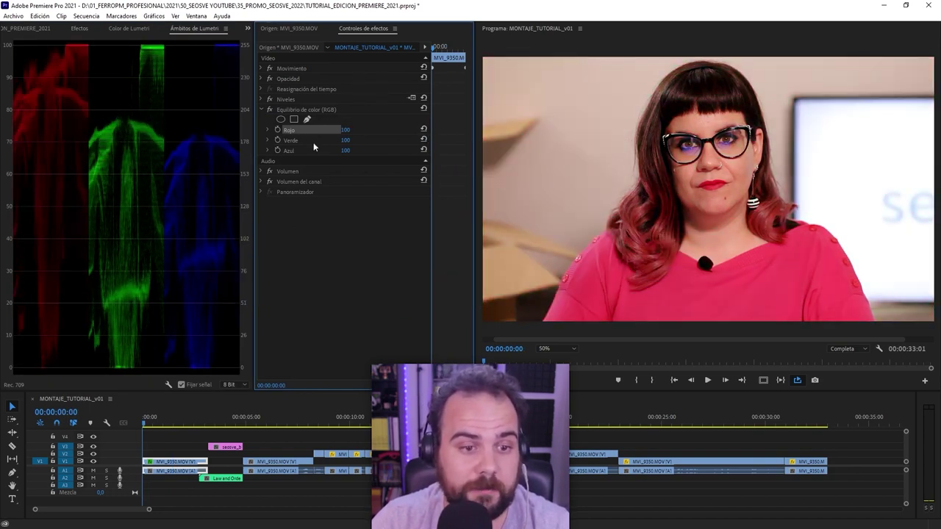
pyautogui.moveTo(345, 130); pyautogui.dragTo(325, 131)
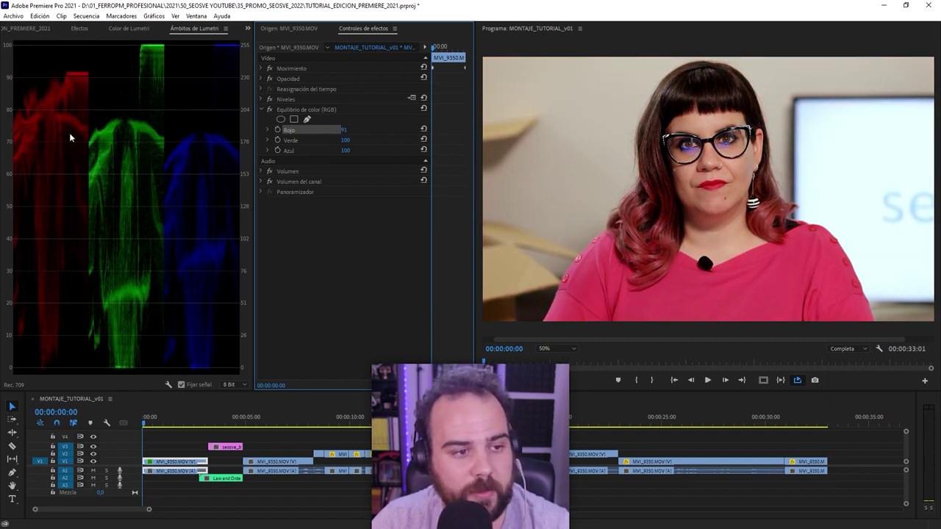
pyautogui.click(345, 131)
pyautogui.write('96')
pyautogui.press('Return')
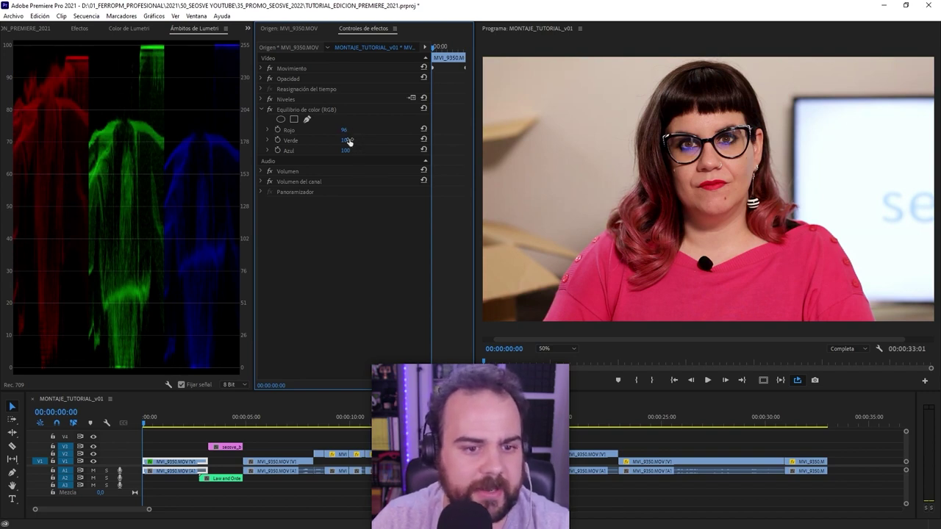
# Lower Verde to 96 and raise Azul to 110 in the first take's Equilibrio de color (RGB)
pyautogui.moveTo(345, 140); pyautogui.dragTo(342, 139)
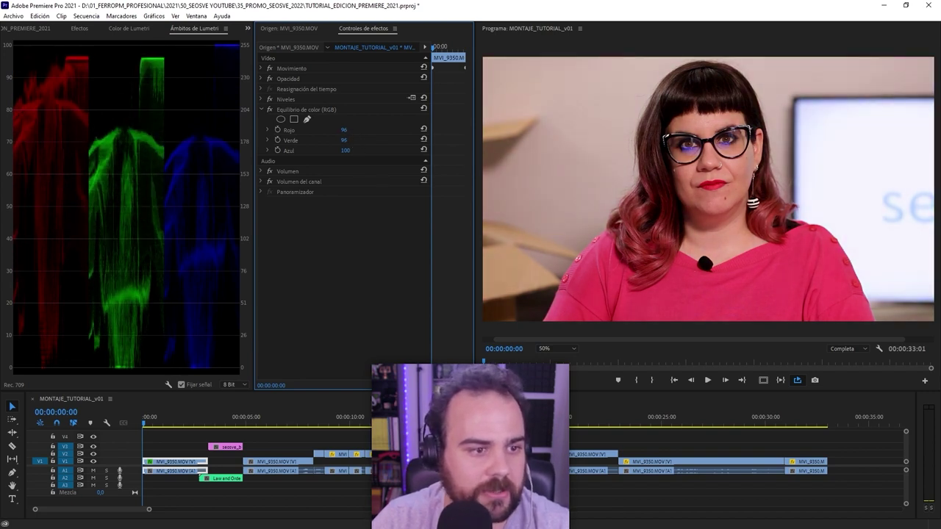
pyautogui.moveTo(345, 150); pyautogui.dragTo(343, 150)
pyautogui.click(343, 150)
pyautogui.write('1')
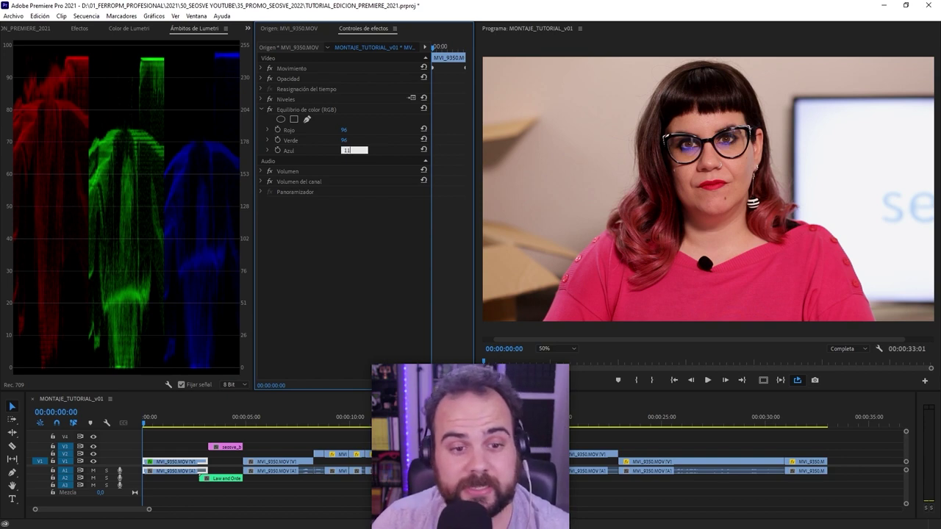
pyautogui.write('0')
pyautogui.press('Return')
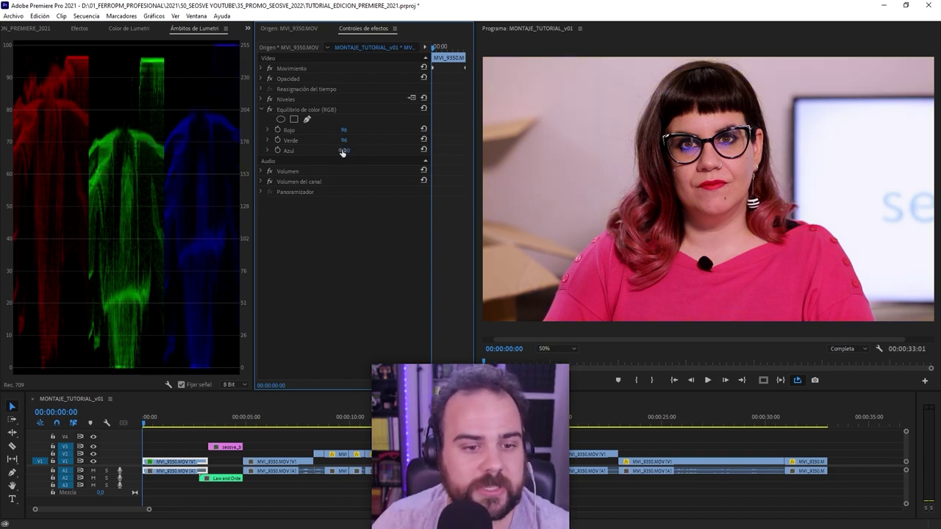
# Set both Verde and Rojo of Equilibrio de color (RGB) to 95, and collapse the effect's parameters
pyautogui.click(343, 140)
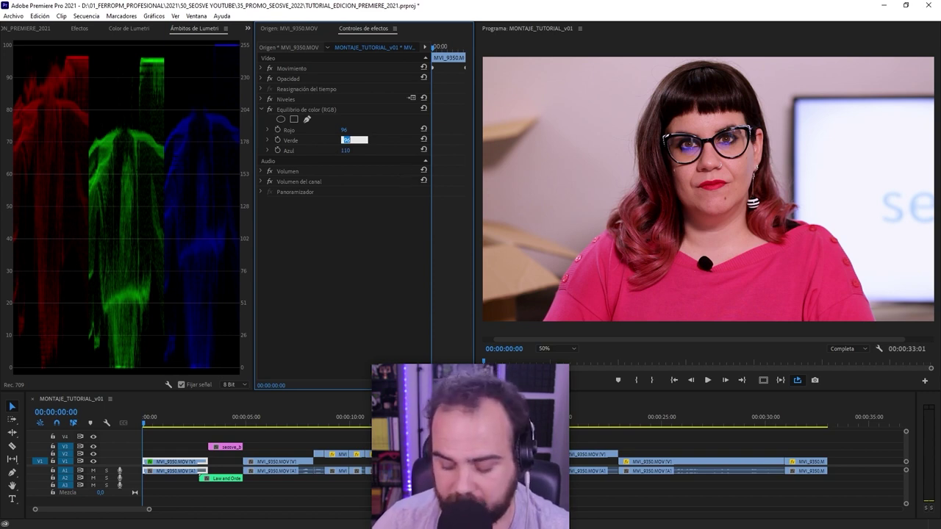
pyautogui.write('95')
pyautogui.press('Return')
pyautogui.click(345, 130)
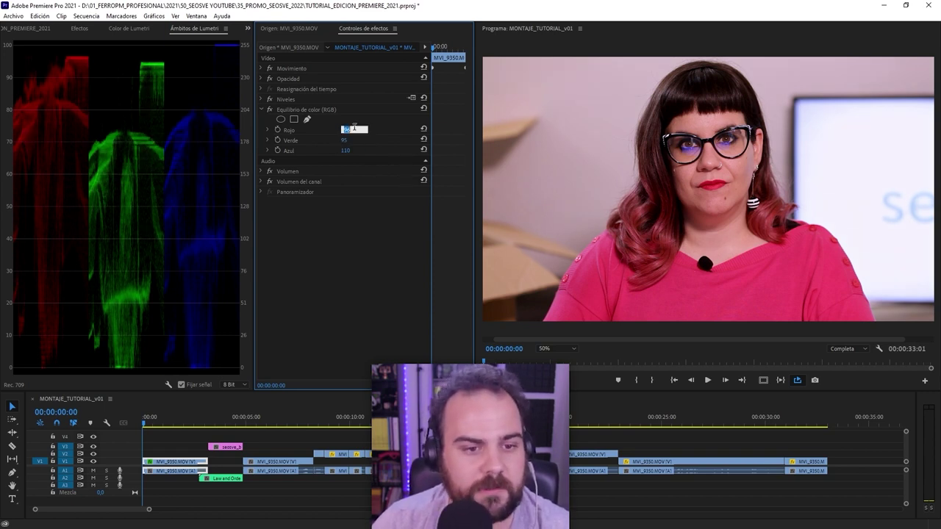
pyautogui.write('90')
pyautogui.press('Return')
pyautogui.click(344, 130)
pyautogui.write('95')
pyautogui.press('Return')
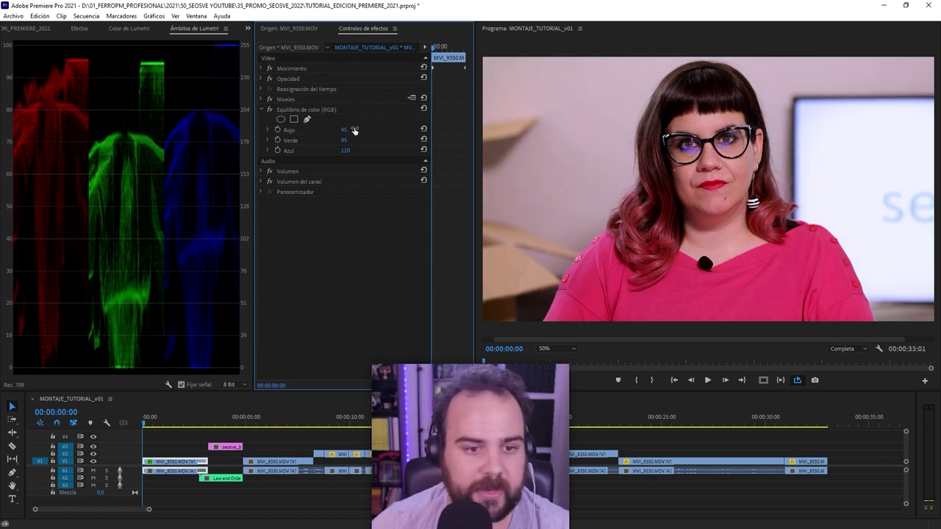
pyautogui.click(271, 109)
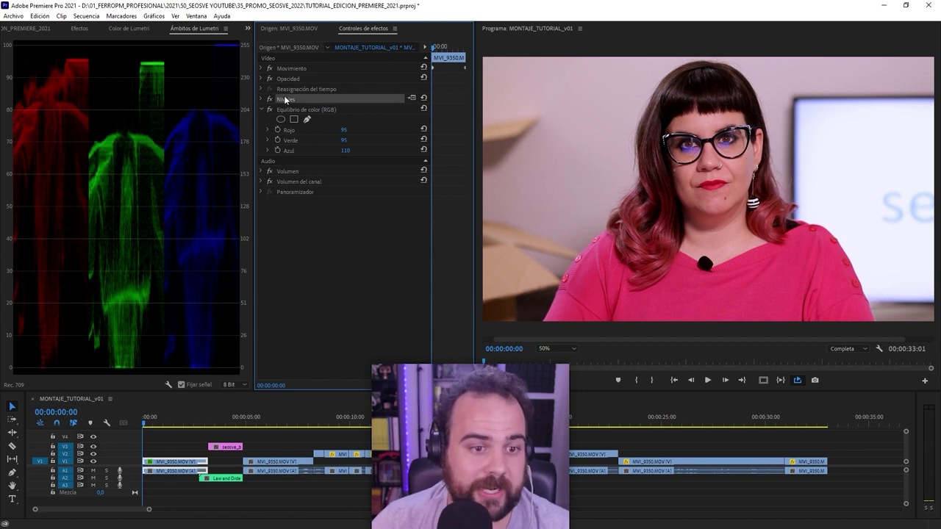
pyautogui.click(261, 109)
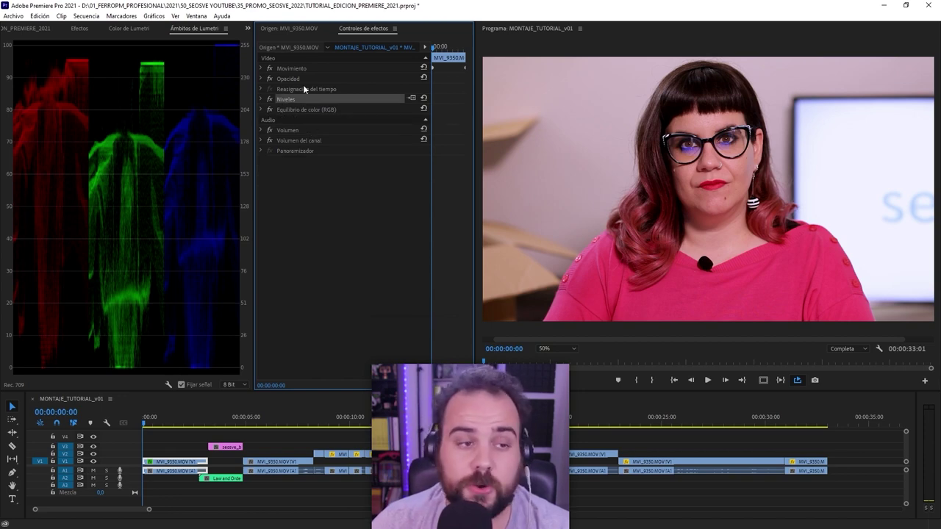
# Apply Equilibrio de color (HLS) from the Obsoleto video effects to the first take, below Equilibrio de color (RGB)
pyautogui.click(82, 29)
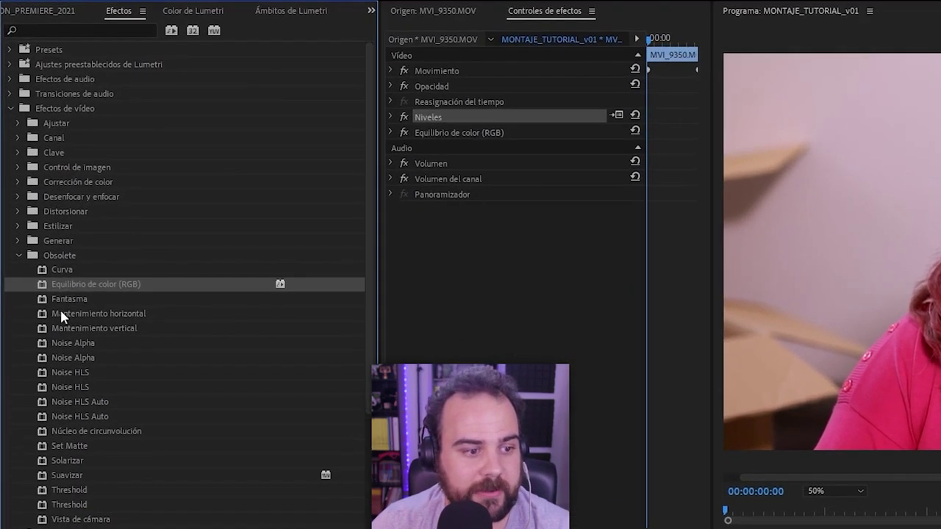
pyautogui.click(19, 255)
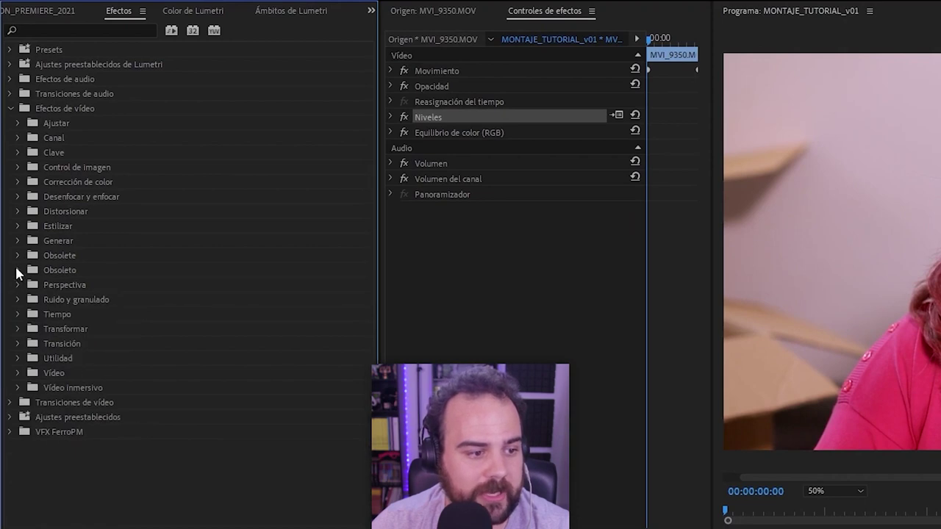
pyautogui.click(19, 270)
pyautogui.scroll(-10, 63, 278)
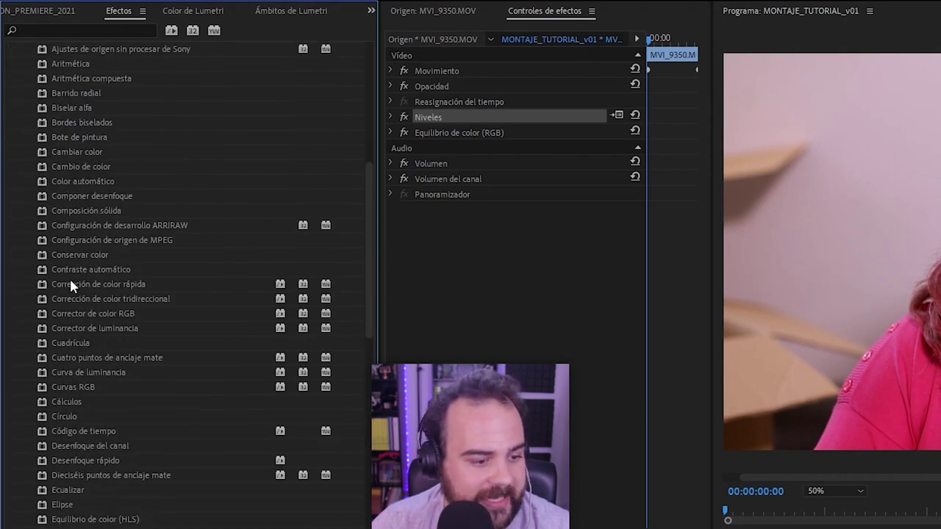
pyautogui.moveTo(161, 506); pyautogui.dragTo(480, 206)
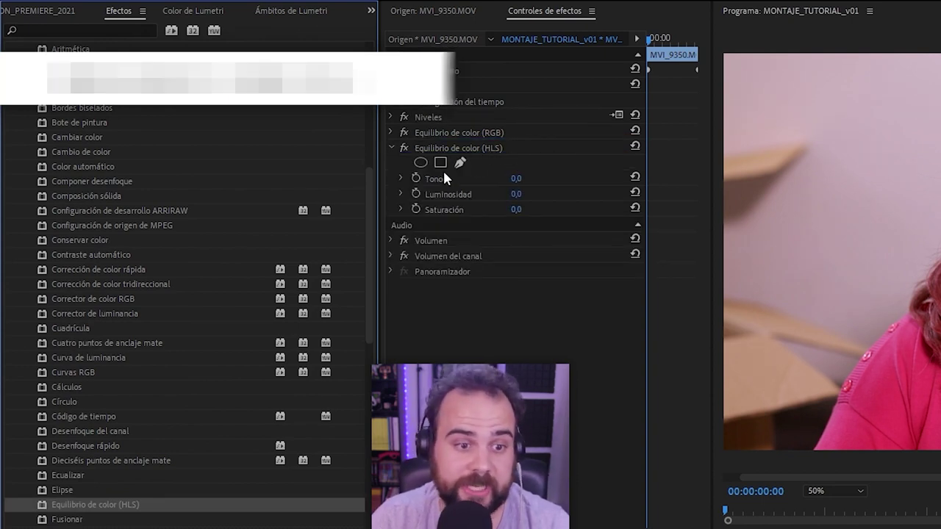
# Try a Tono of 65° and a shifted Luminosidad in Equilibrio de color (HLS), and reset both parameters
pyautogui.moveTo(516, 178); pyautogui.dragTo(487, 178)
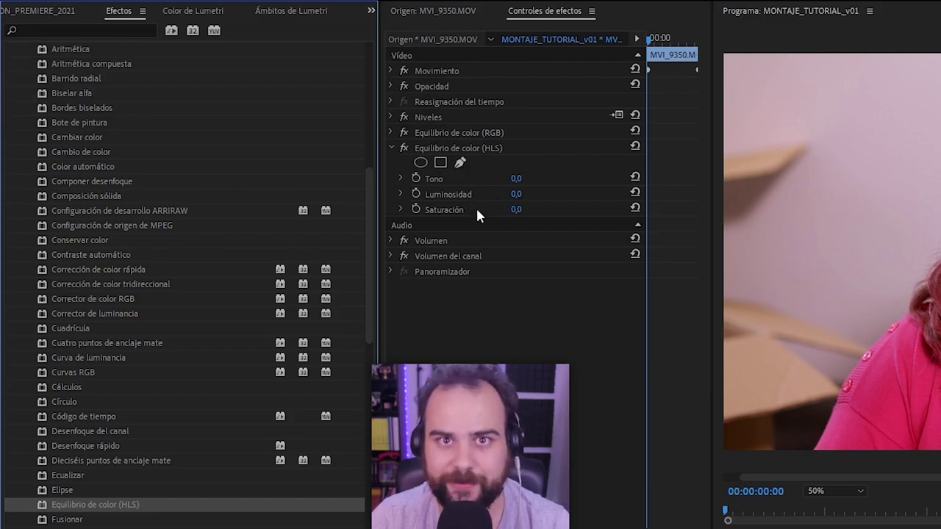
pyautogui.moveTo(347, 140); pyautogui.dragTo(399, 139)
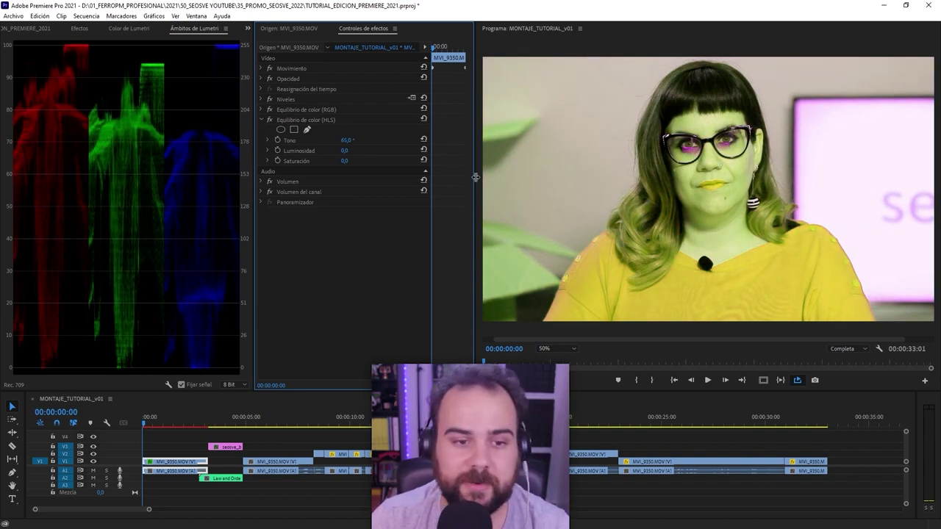
pyautogui.click(424, 139)
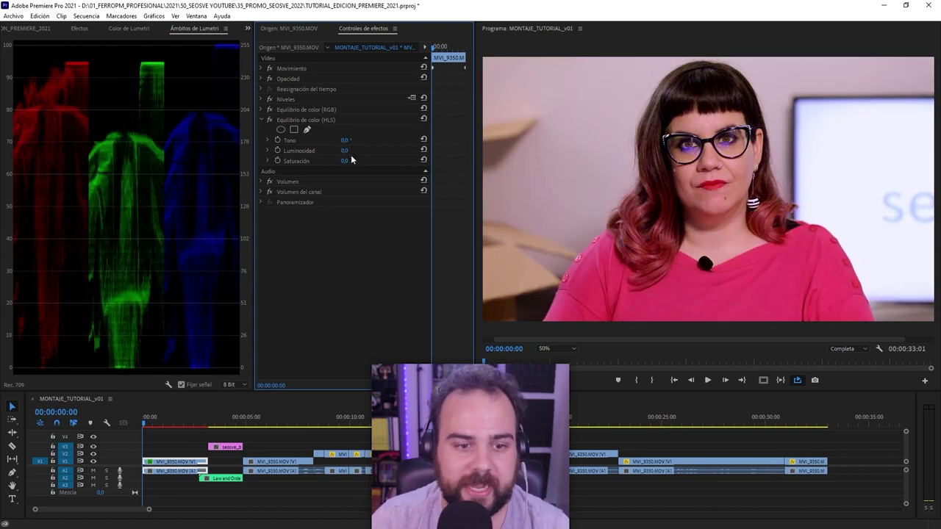
pyautogui.moveTo(345, 150)
pyautogui.mouseDown()
pyautogui.moveTo(368, 150)
pyautogui.moveTo(344, 150)
pyautogui.mouseUp()
pyautogui.click(423, 149)
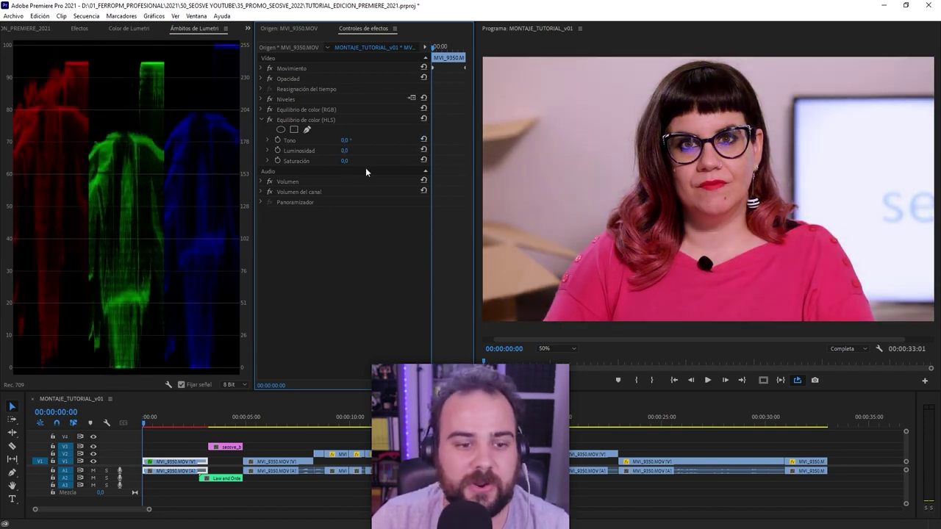
# Test higher Saturación values in Equilibrio de color (HLS) and set it to 15
pyautogui.moveTo(345, 160); pyautogui.dragTo(353, 160)
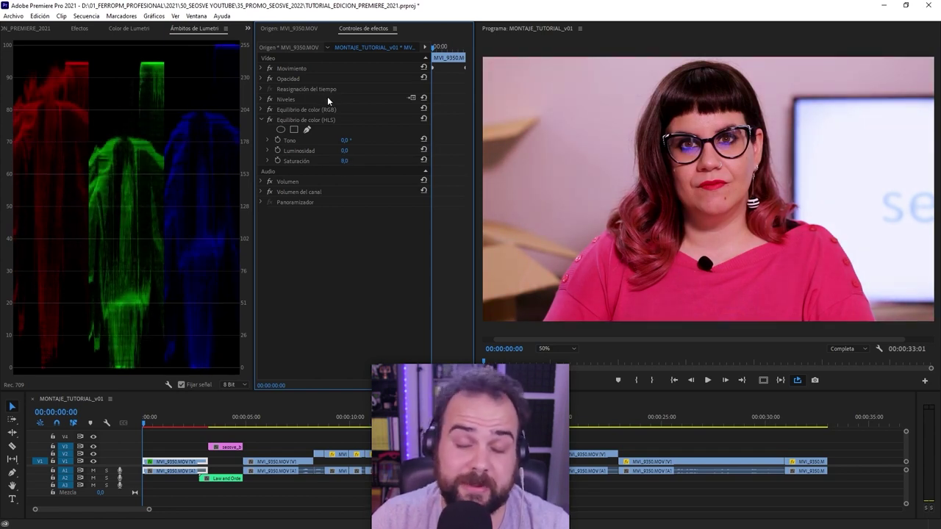
pyautogui.moveTo(345, 161); pyautogui.dragTo(357, 162)
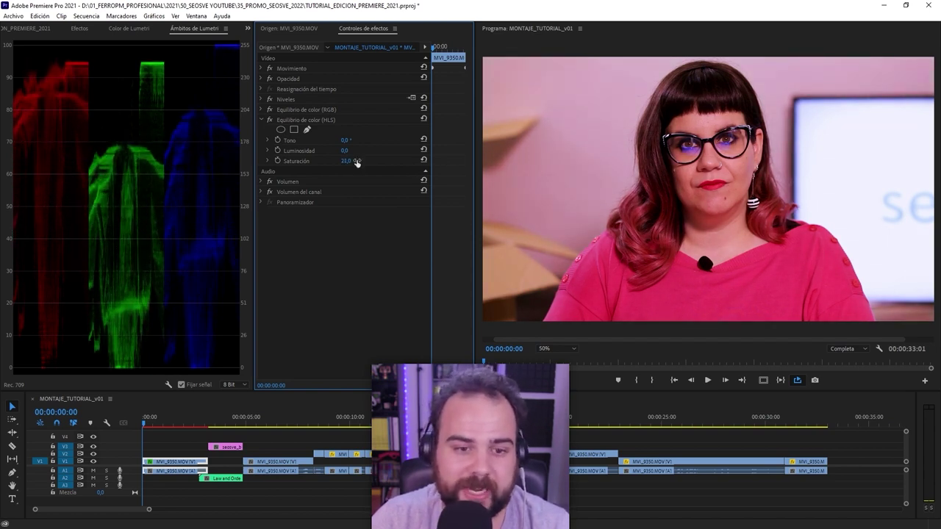
pyautogui.click(348, 160)
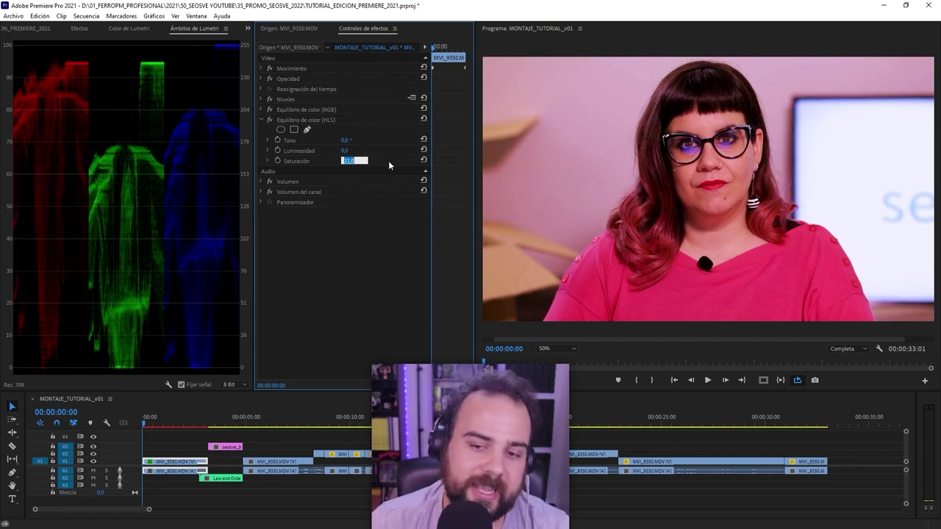
pyautogui.write('15')
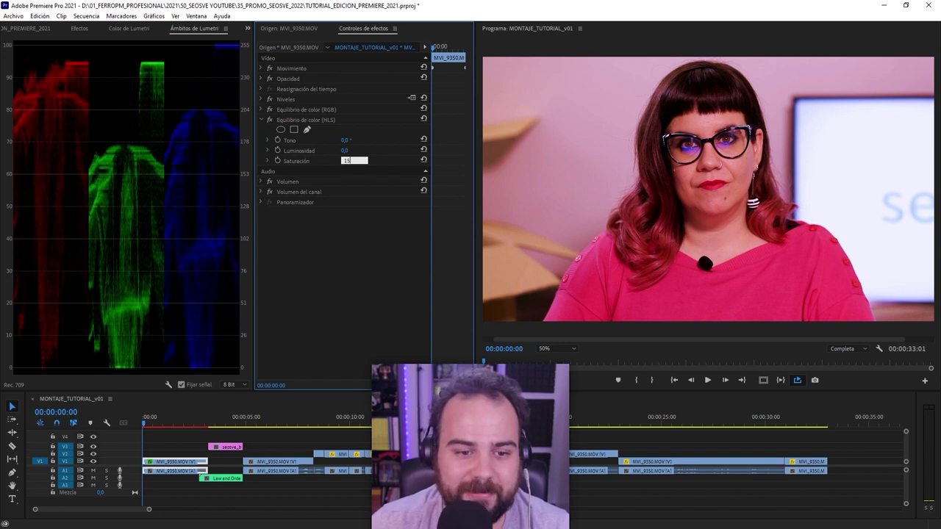
pyautogui.press('Return')
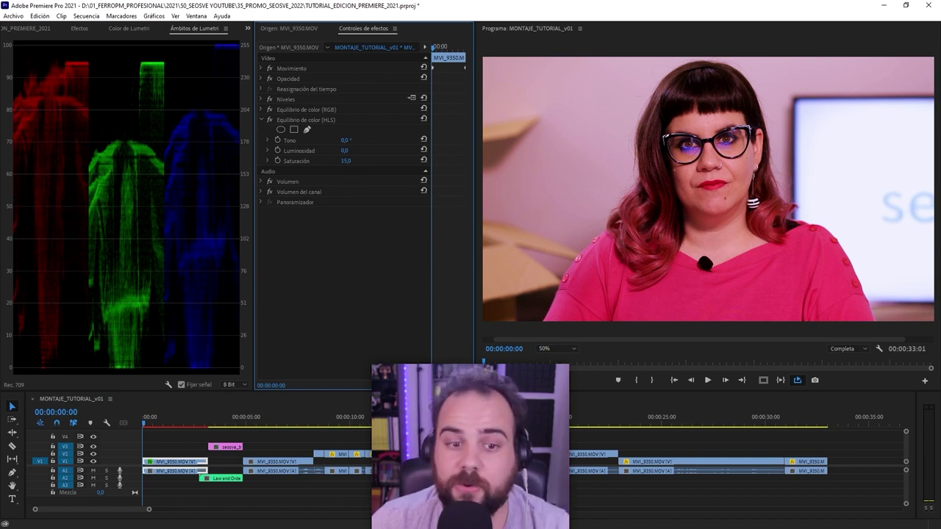
# Try a Saturación of 100 in Equilibrio de color (HLS), undo it, and collapse the effect's parameters
pyautogui.moveTo(345, 160); pyautogui.dragTo(397, 160)
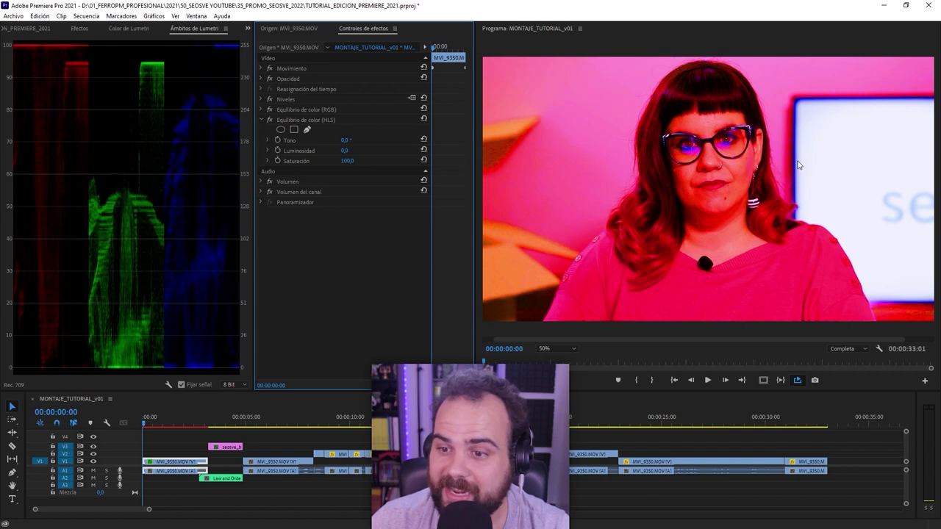
pyautogui.hotkey('ctrl', 'z')
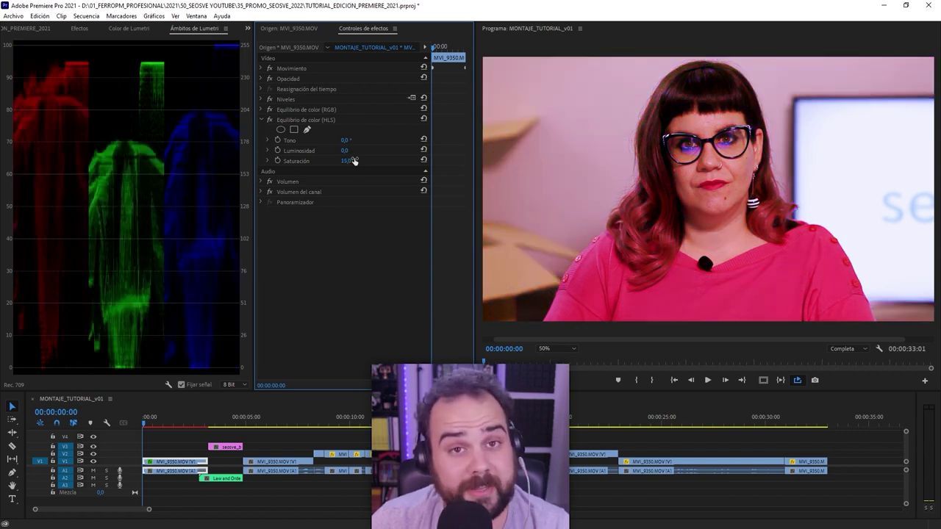
pyautogui.click(261, 119)
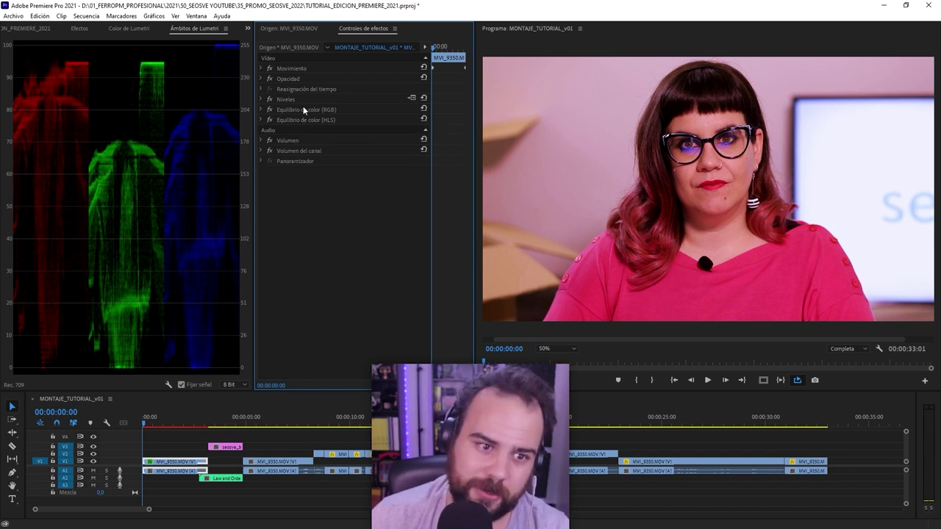
# Reorder the effects to Equilibrio de color (HLS), Equilibrio de color (RGB) and Niveles, and compare the image with HLS off and on
pyautogui.moveTo(303, 109); pyautogui.dragTo(305, 96)
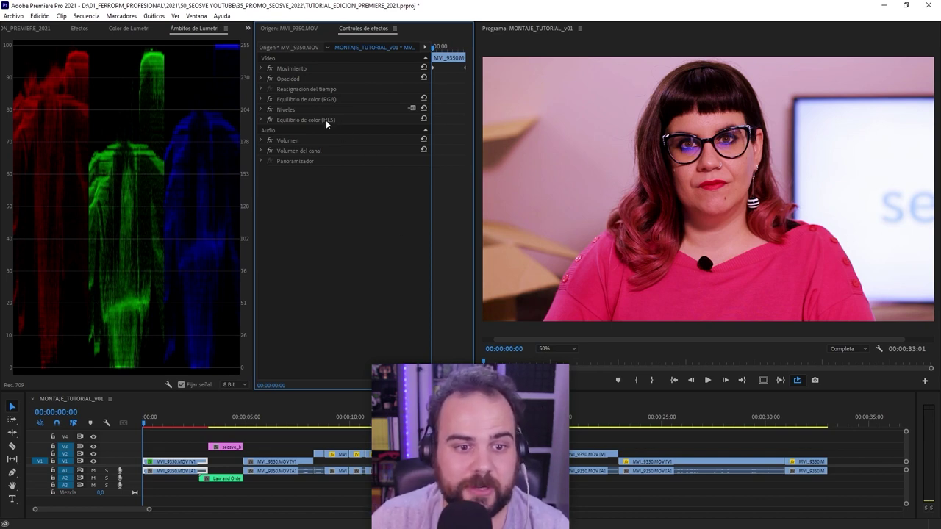
pyautogui.moveTo(328, 121); pyautogui.dragTo(333, 99)
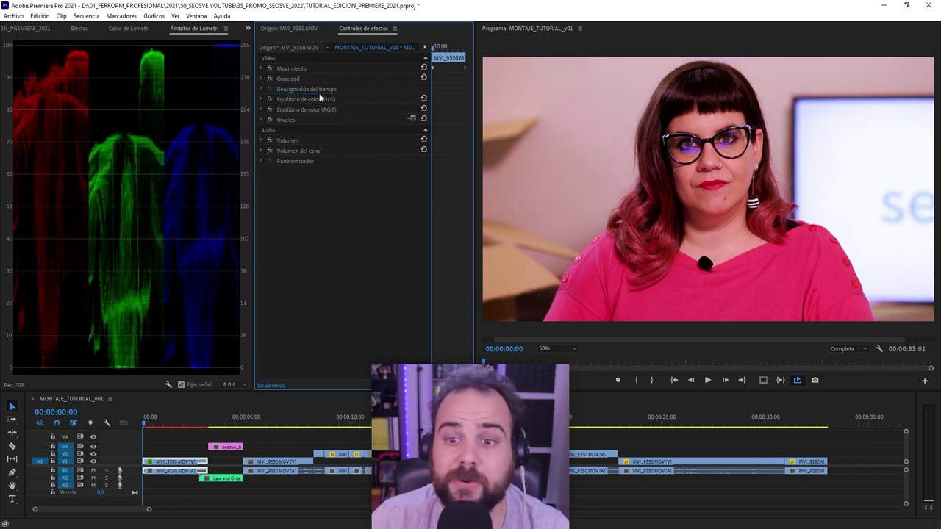
pyautogui.click(269, 99)
pyautogui.click(269, 99)
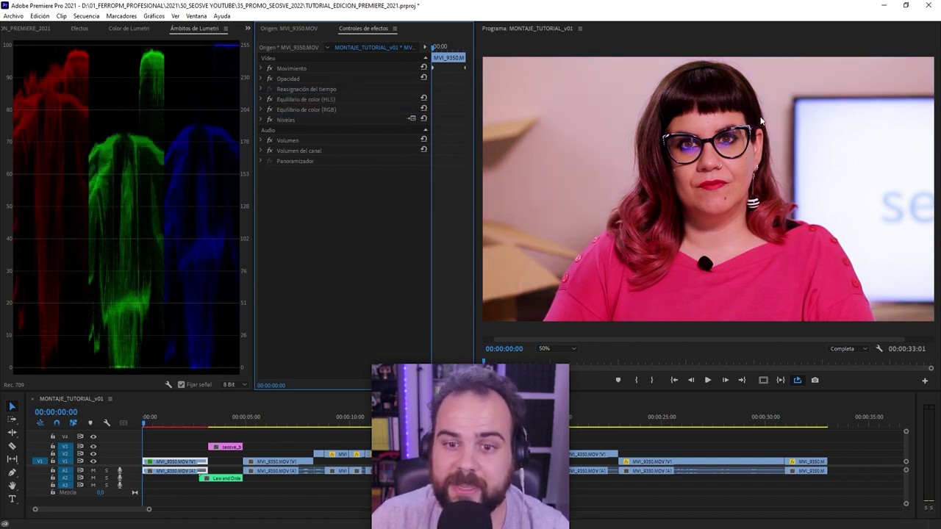
# Set the Saturación of the reordered Equilibrio de color (HLS) to 25, and collapse the effect's parameters
pyautogui.click(261, 99)
pyautogui.moveTo(347, 141); pyautogui.dragTo(291, 140)
pyautogui.click(350, 139)
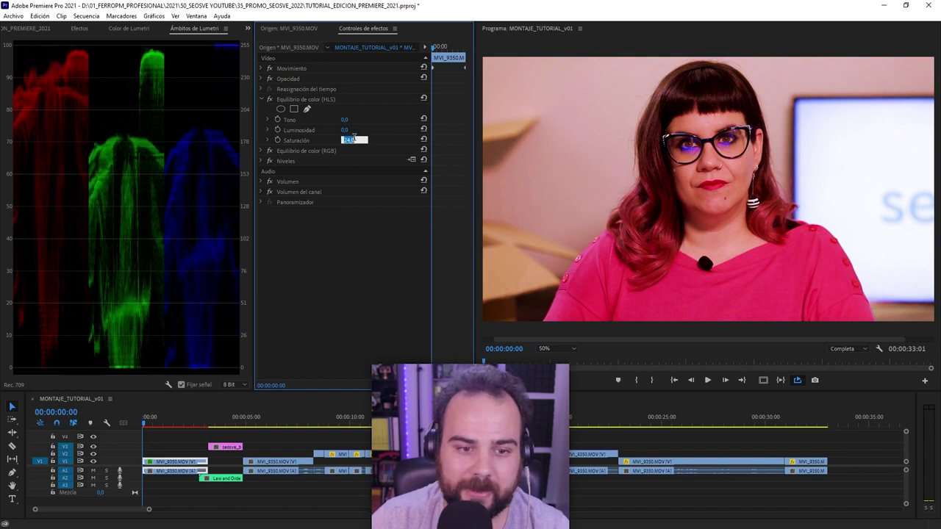
pyautogui.write('25')
pyautogui.press('Return')
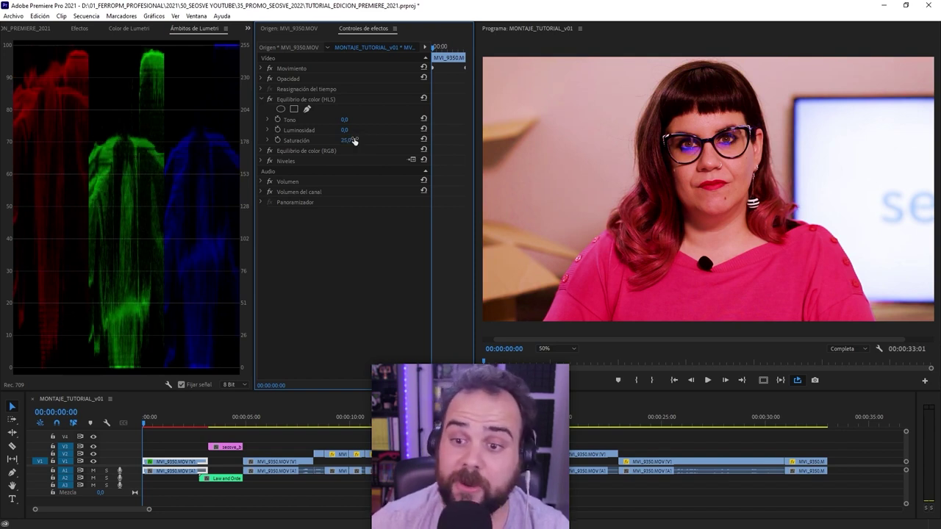
pyautogui.click(262, 99)
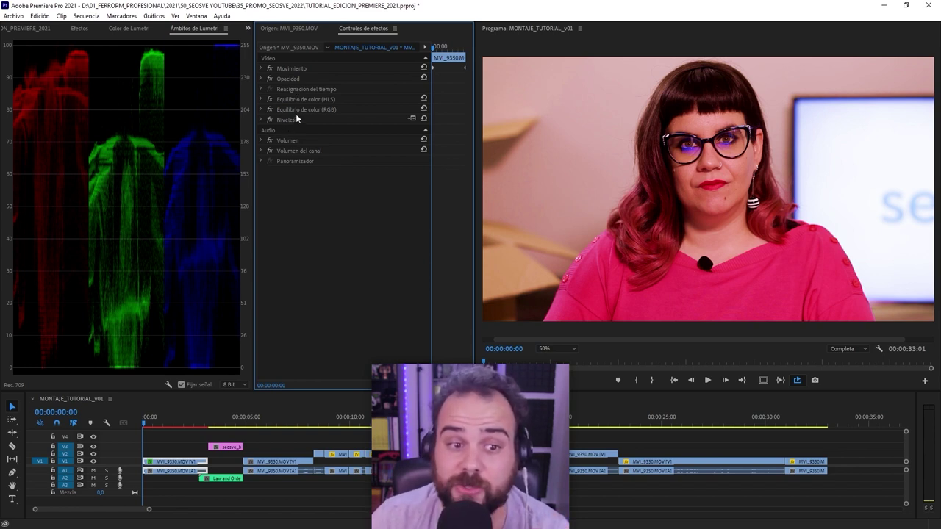
# Compare the first take with and without Niveles, and with all of its effects disabled
pyautogui.click(291, 120)
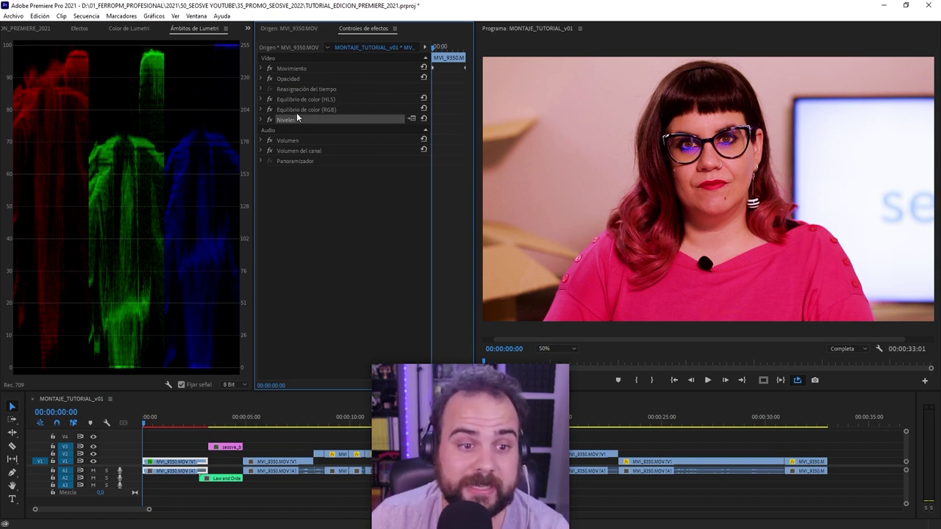
pyautogui.press('alt')
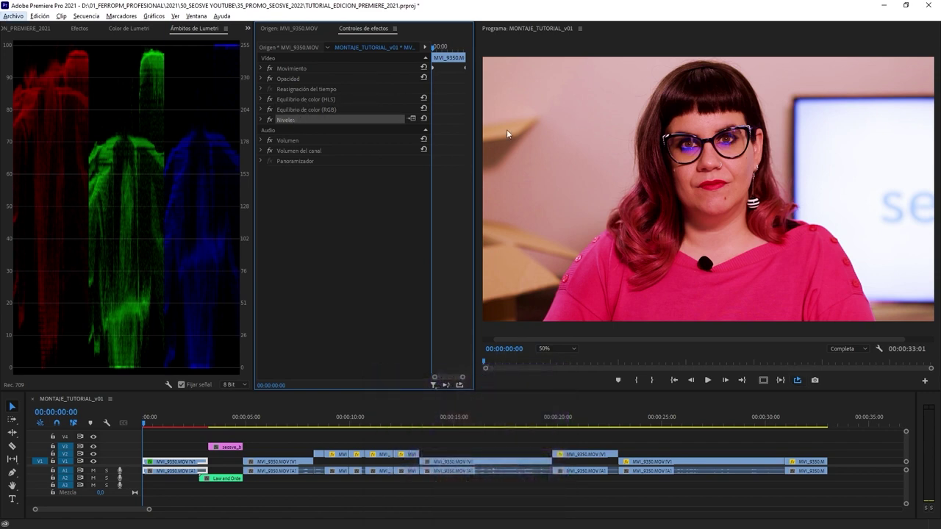
pyautogui.click(269, 117)
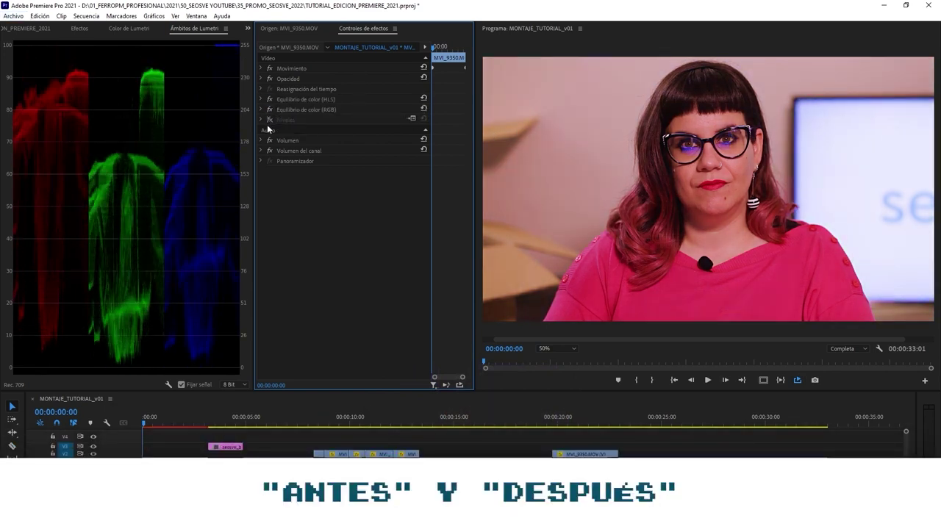
pyautogui.click(269, 118)
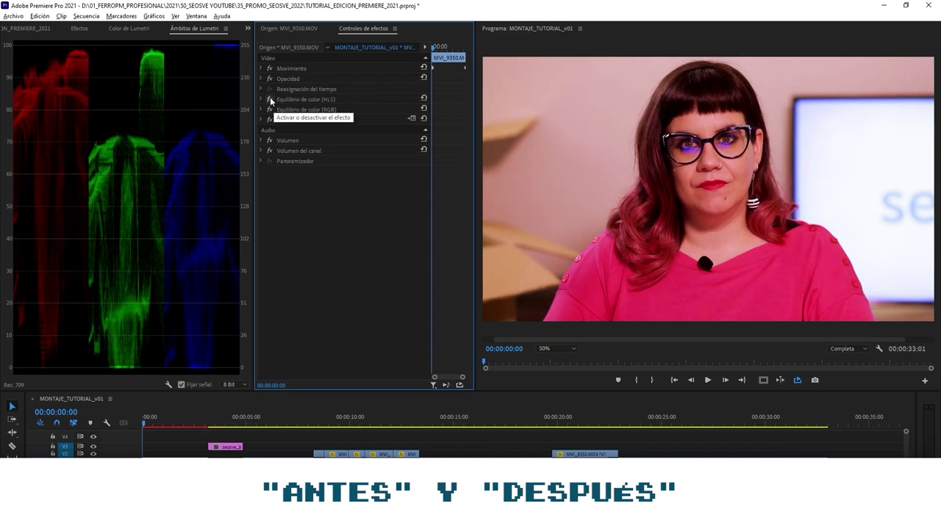
pyautogui.click(271, 100)
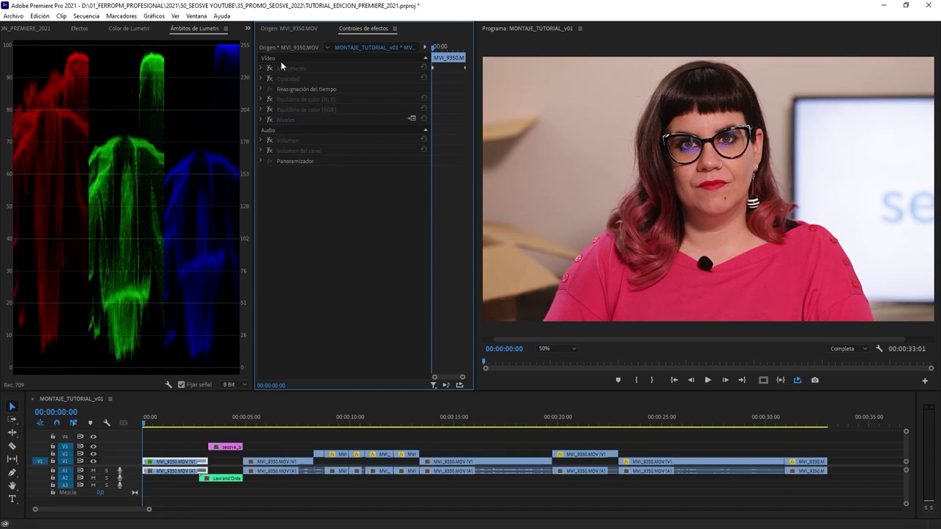
# Compare the first take at 00:00:02:00 with all its effects switched off and on
pyautogui.click(183, 425)
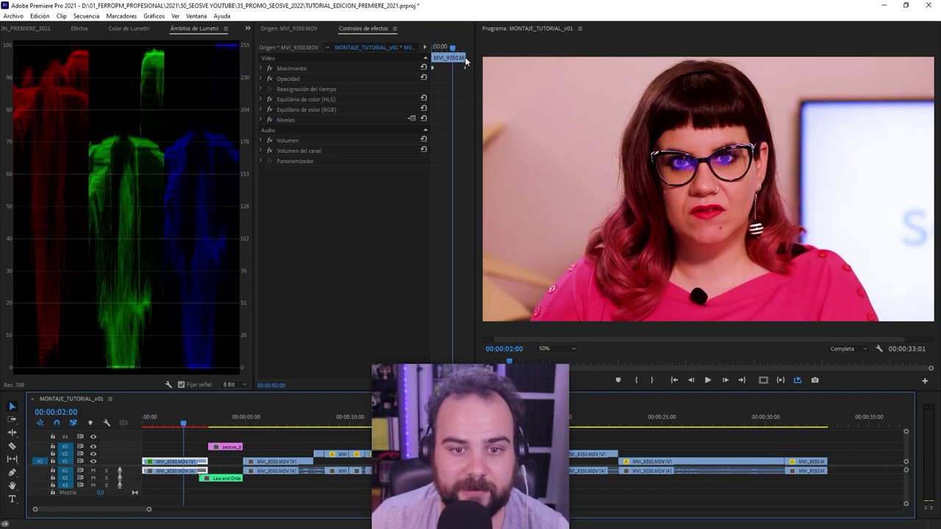
pyautogui.click(270, 68)
pyautogui.click(270, 68)
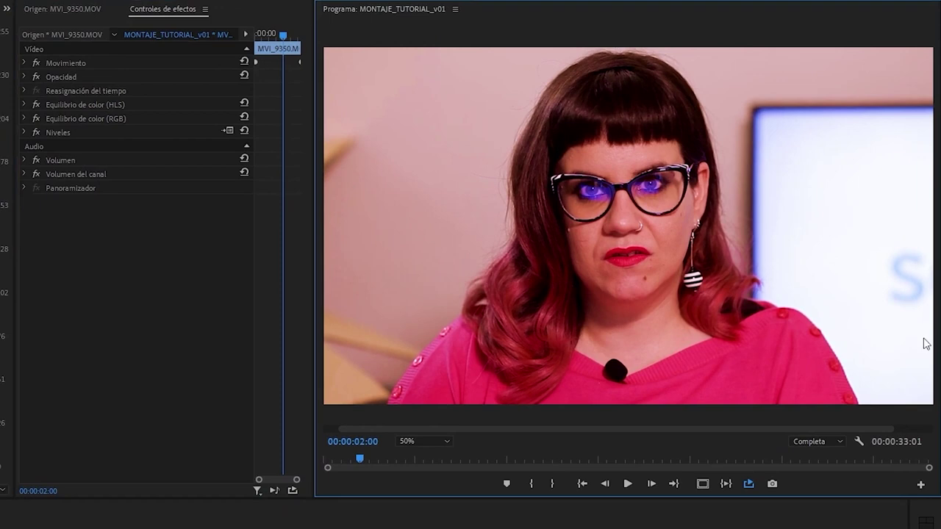
# Open the button editor of the Program monitor
pyautogui.click(920, 484)
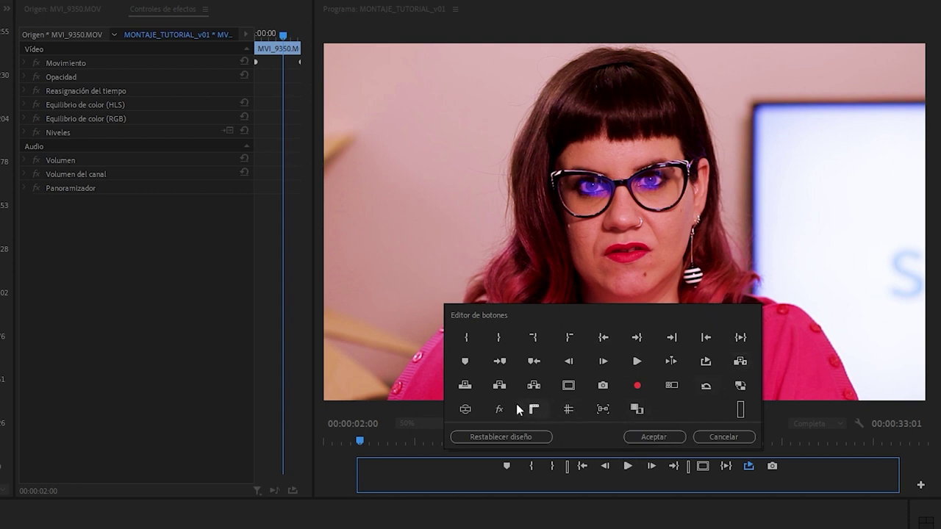
# Add the global FX mute control to the program monitor's buttons and compare the image with and without effects
pyautogui.moveTo(502, 416); pyautogui.dragTo(770, 468)
pyautogui.click(687, 434)
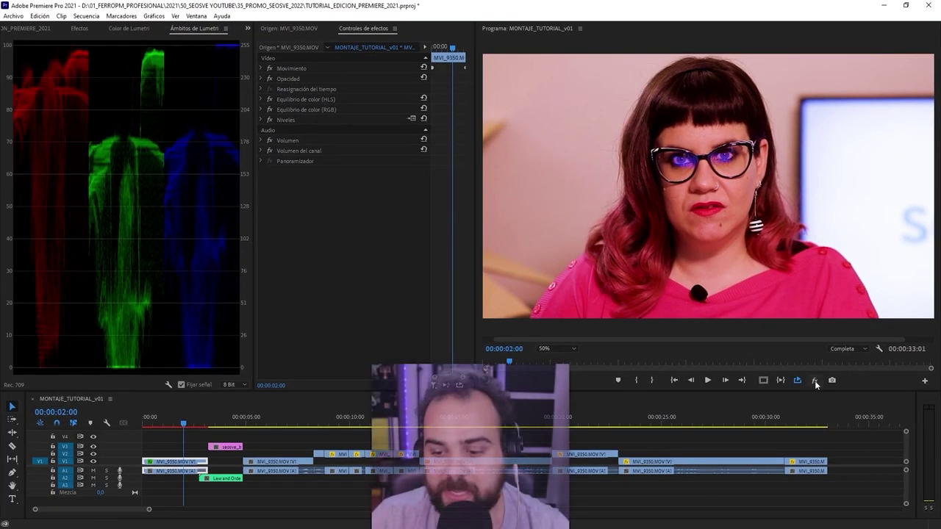
pyautogui.click(814, 381)
pyautogui.click(812, 381)
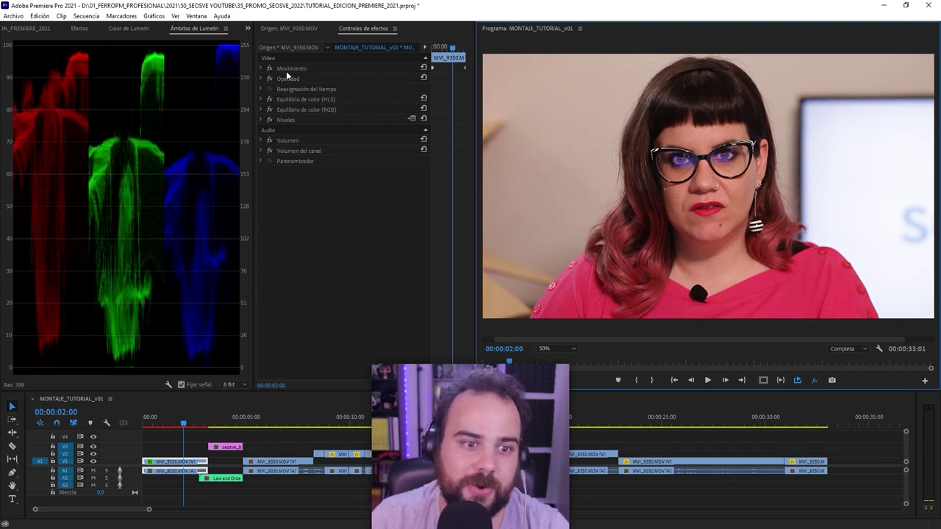
pyautogui.click(814, 380)
pyautogui.click(814, 380)
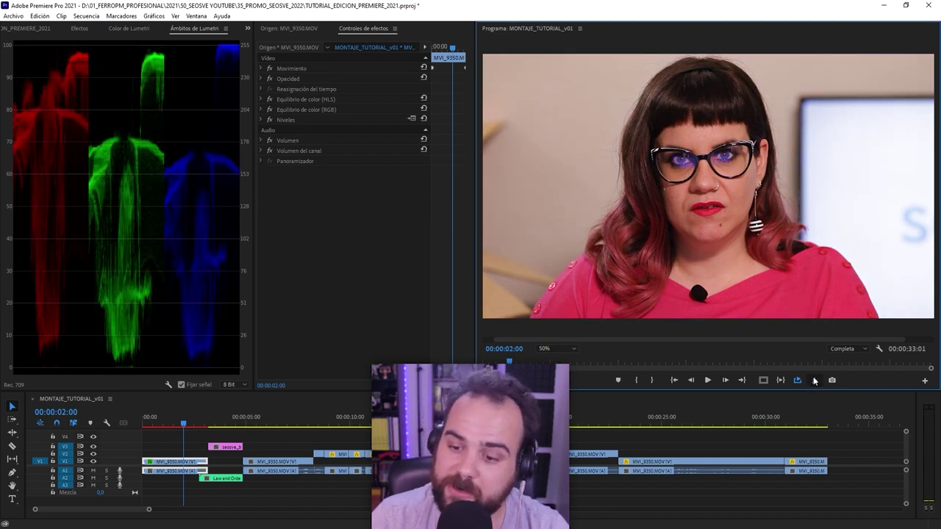
pyautogui.click(814, 380)
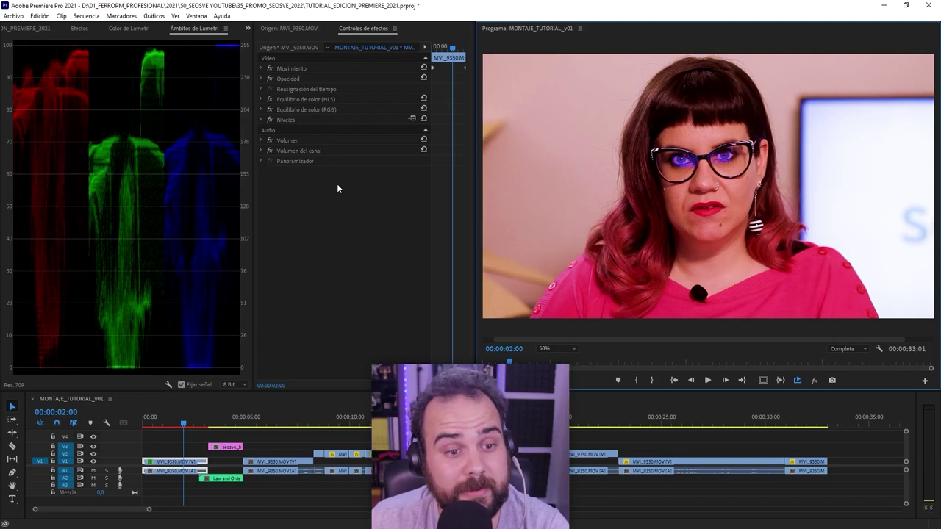
# Delete the Equilibrio de color (RGB) and Equilibrio de color (HLS) effects from the first MVI_9350.MOV clip
pyautogui.click(318, 110)
pyautogui.press('Delete')
pyautogui.click(308, 109)
pyautogui.press('Delete')
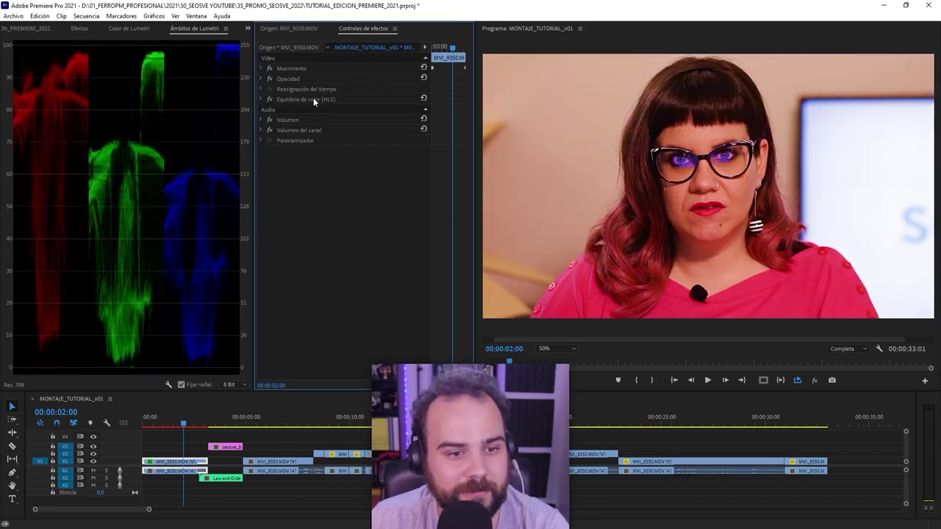
pyautogui.click(313, 99)
pyautogui.press('Delete')
# Dock the Lumetri scopes together with Controles de efectos so they display beside the Lumetri color settings
pyautogui.moveTo(190, 29); pyautogui.dragTo(350, 122)
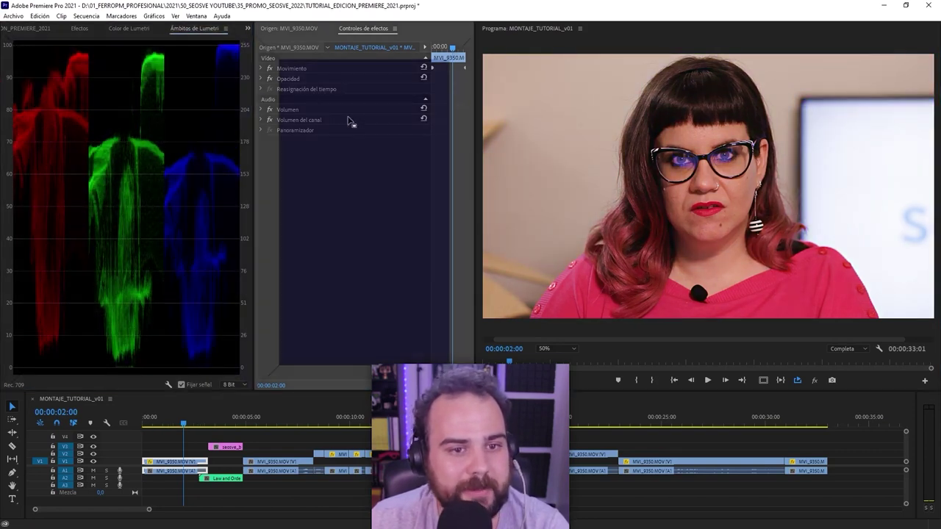
pyautogui.moveTo(431, 146); pyautogui.dragTo(431, 146)
pyautogui.click(402, 28)
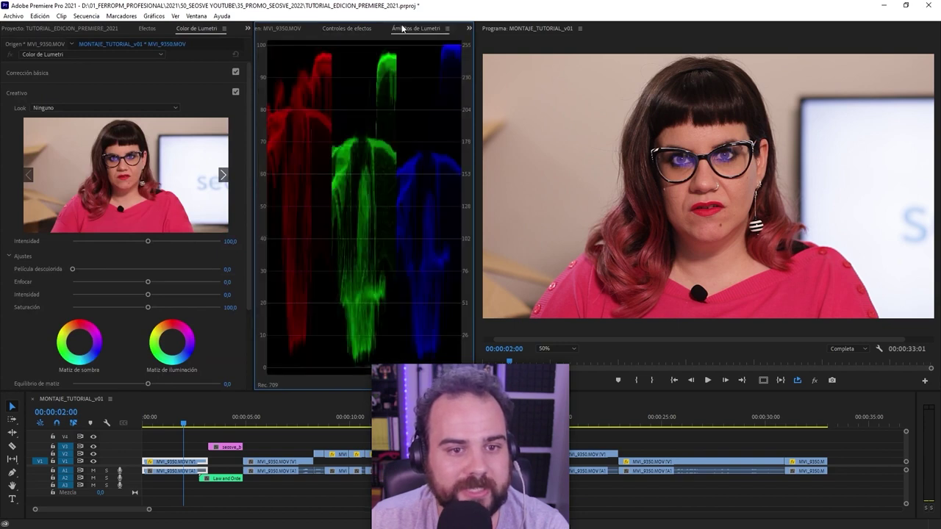
pyautogui.click(347, 31)
pyautogui.click(398, 30)
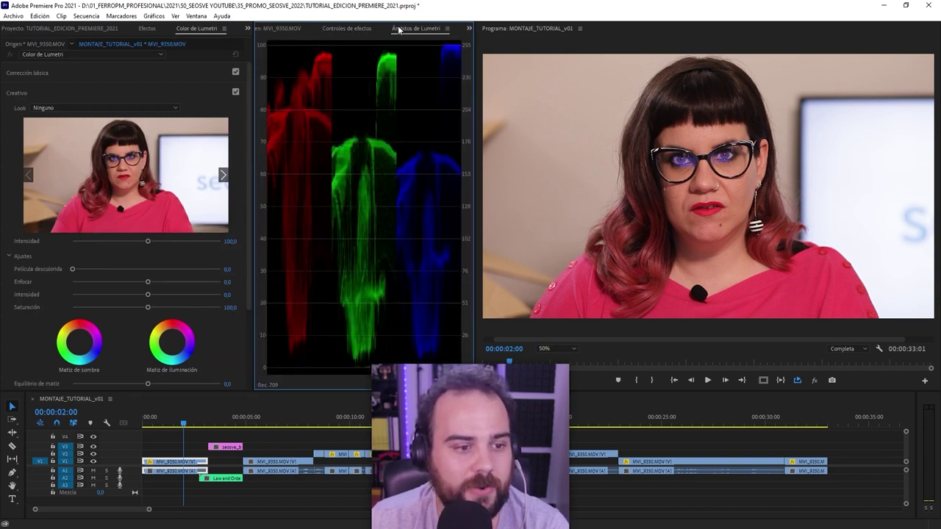
pyautogui.click(243, 133)
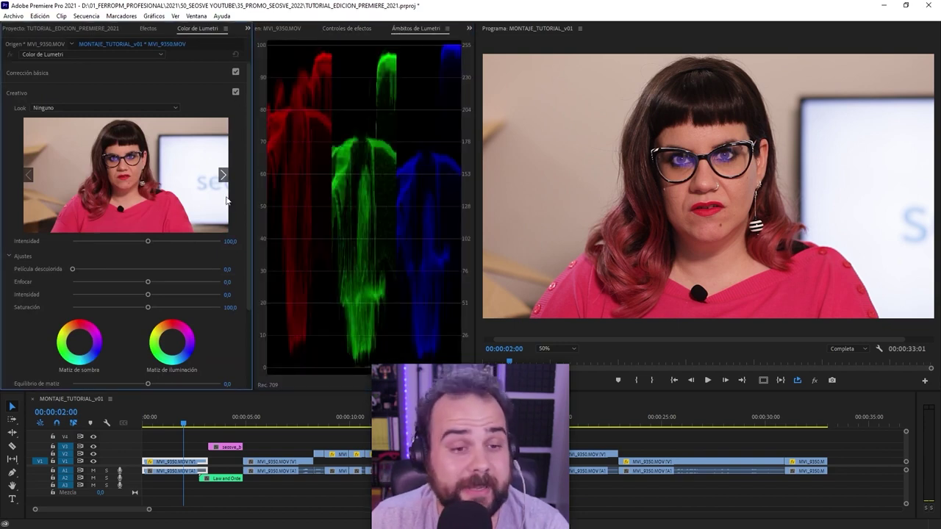
# Look through the Lumetri color sections, from Corrección básica and Creativo to Curvas, Coincidencia y ruedas de color and HSL secundario
pyautogui.click(54, 29)
pyautogui.click(153, 29)
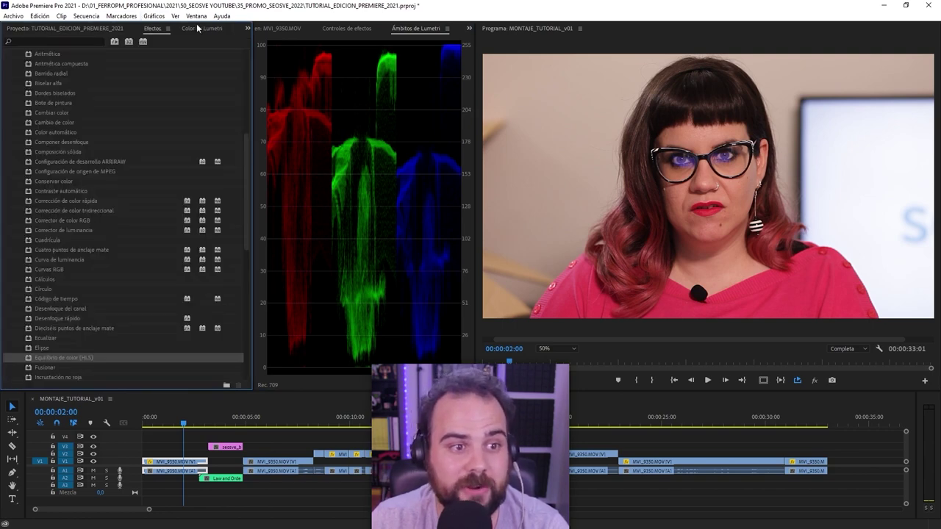
pyautogui.click(197, 28)
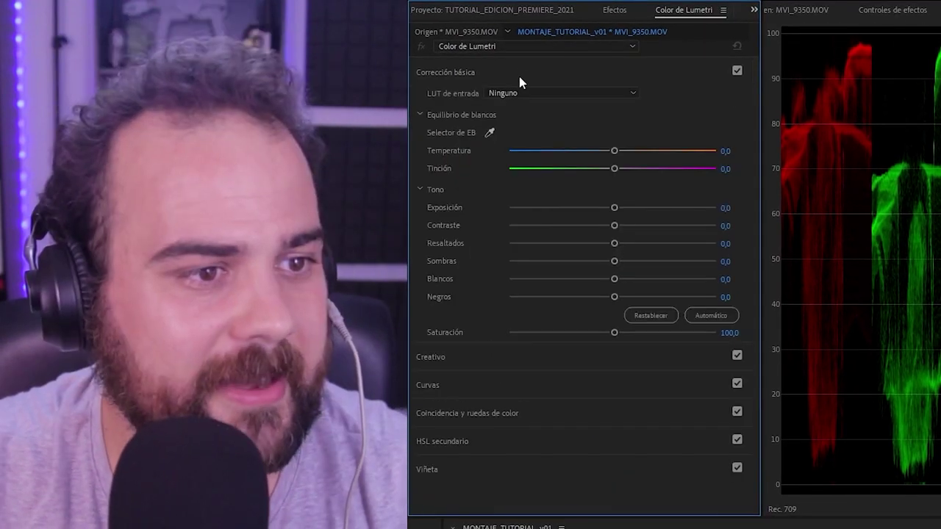
pyautogui.click(519, 74)
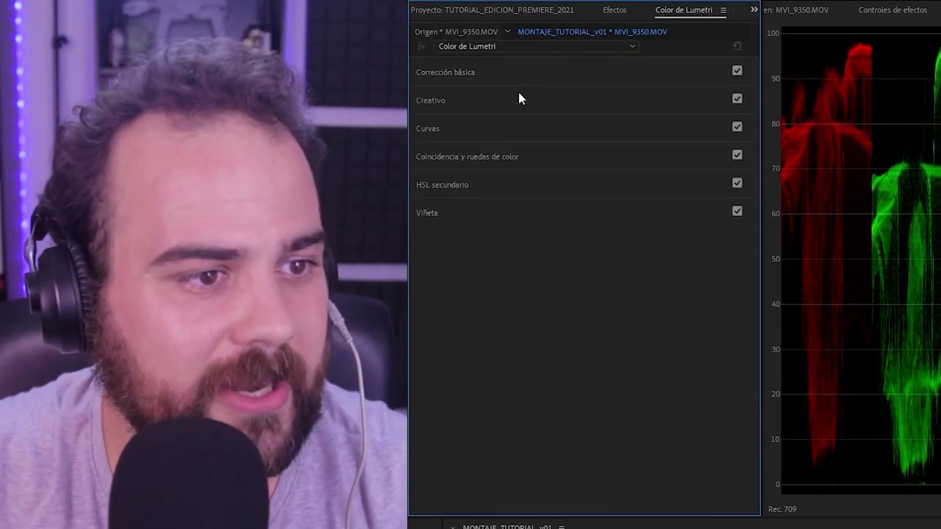
pyautogui.click(518, 99)
pyautogui.click(530, 100)
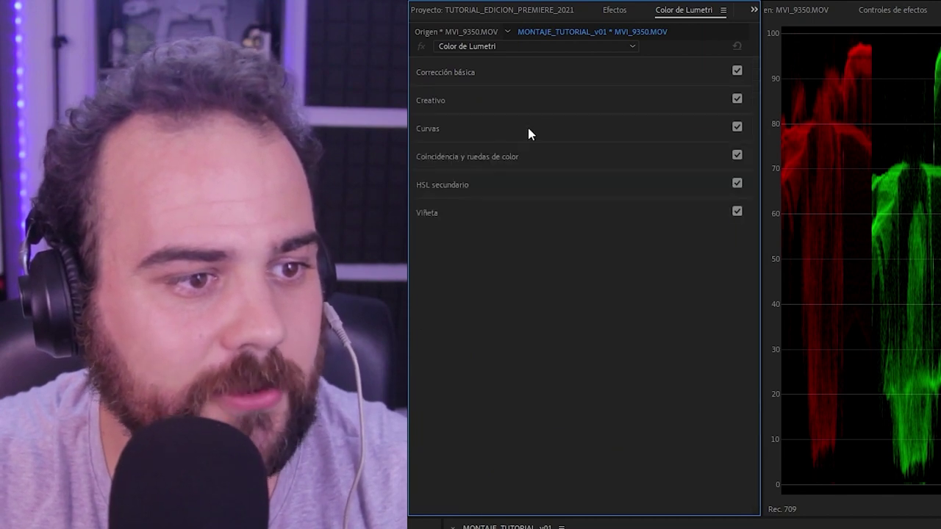
pyautogui.click(526, 129)
pyautogui.click(524, 131)
pyautogui.click(527, 156)
pyautogui.click(531, 157)
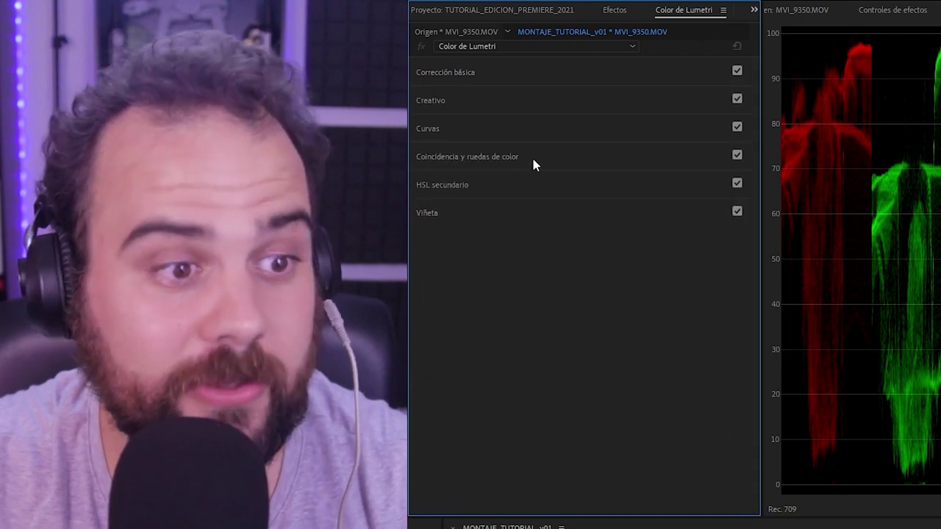
pyautogui.click(536, 184)
pyautogui.click(535, 185)
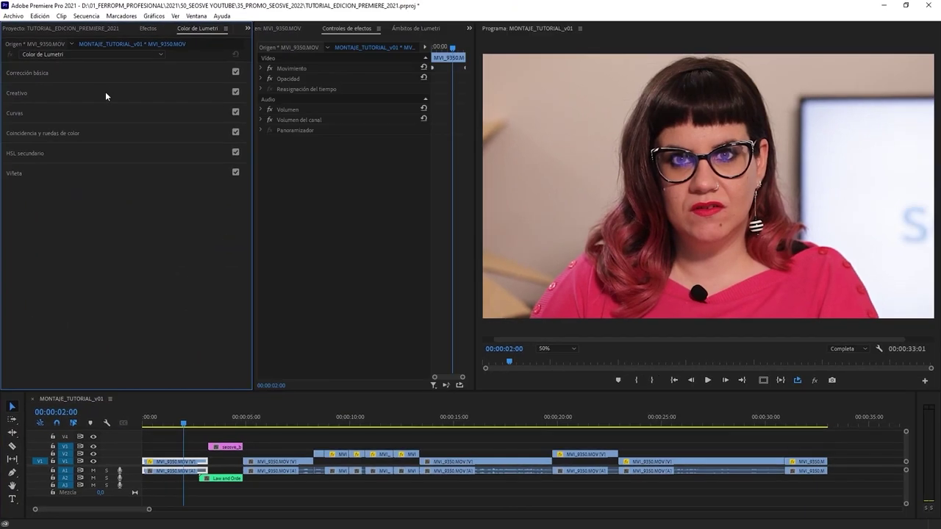
pyautogui.click(556, 99)
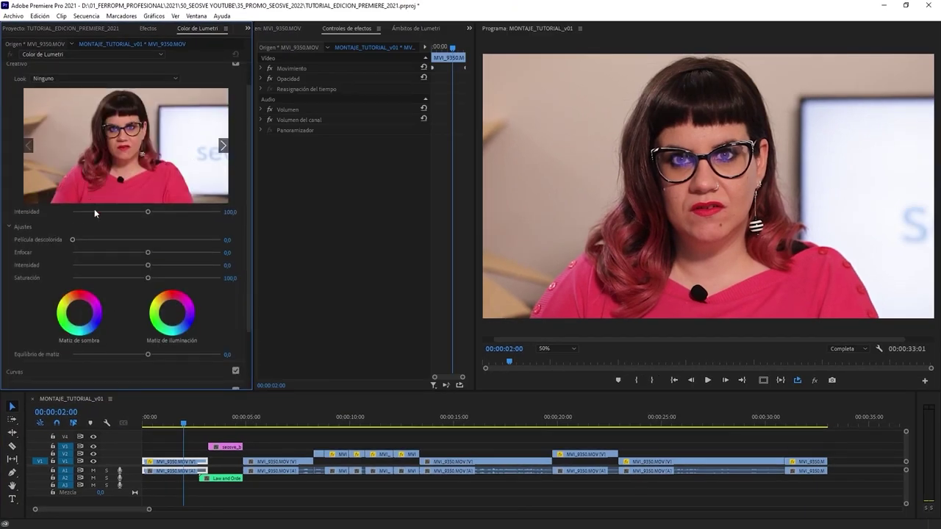
pyautogui.click(107, 93)
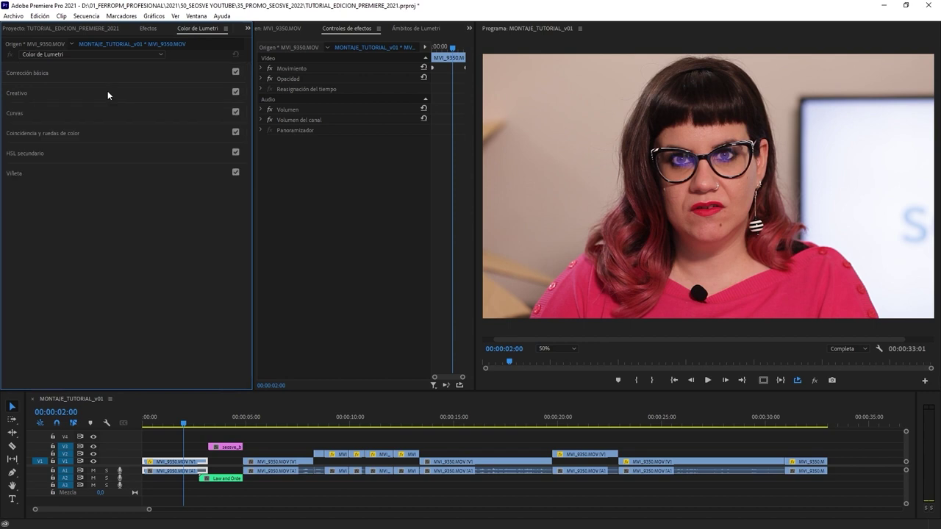
# Show the Lumetri scopes, expand Corrección básica and return the playhead to the start of the sequence
pyautogui.click(414, 30)
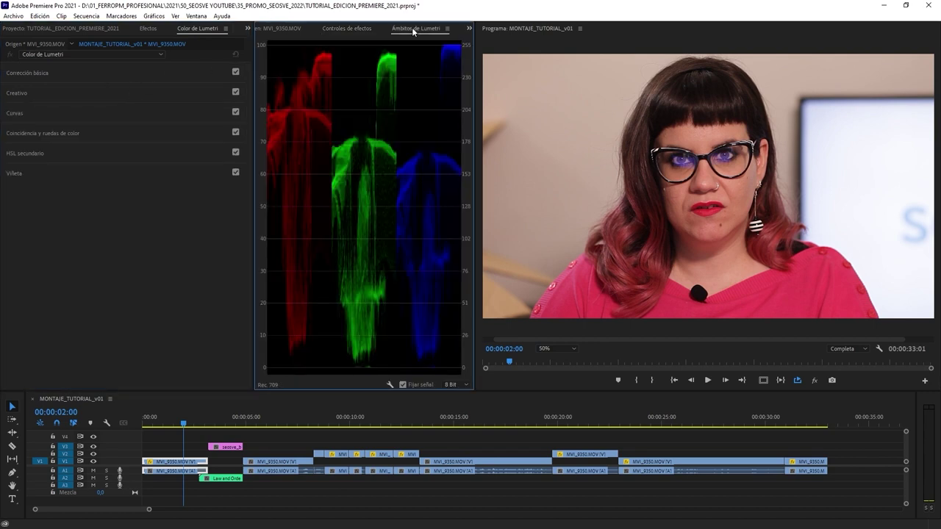
pyautogui.click(108, 74)
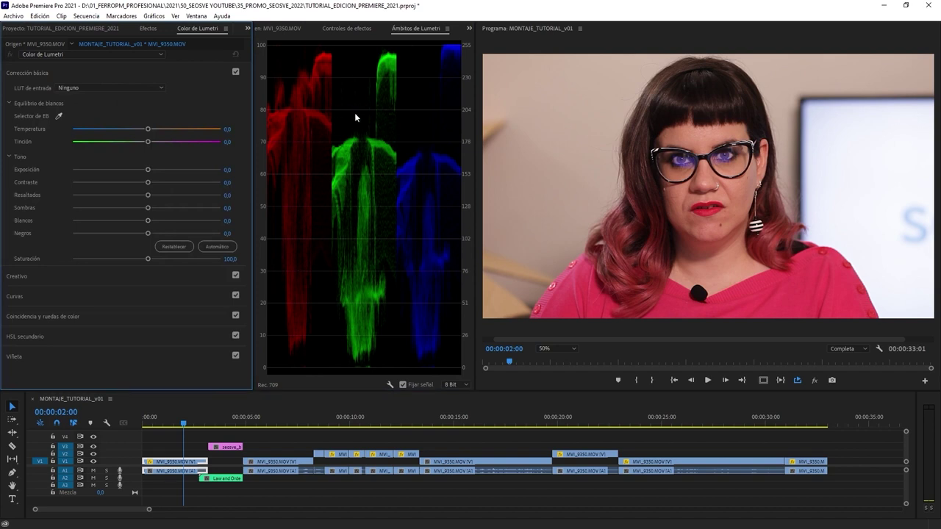
pyautogui.press('Home')
# Try an exposure of 0,6 and a contrast of -14,2 on the clip and inspect its Color de Lumetri effect
pyautogui.moveTo(148, 171); pyautogui.dragTo(133, 184)
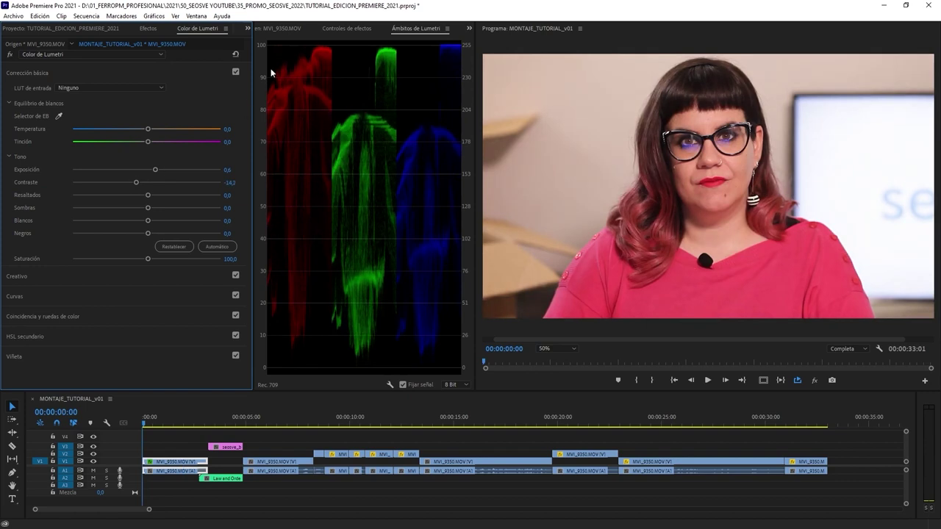
pyautogui.click(336, 29)
pyautogui.click(308, 99)
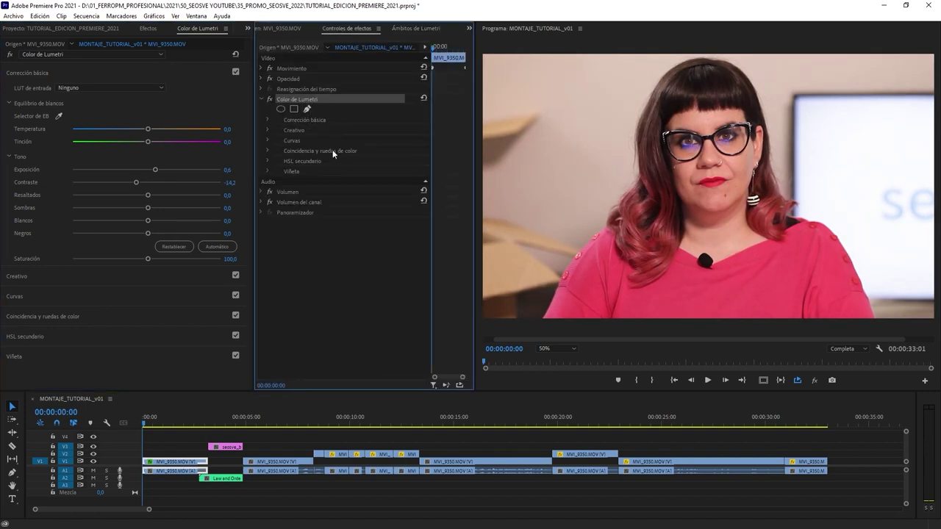
pyautogui.click(266, 119)
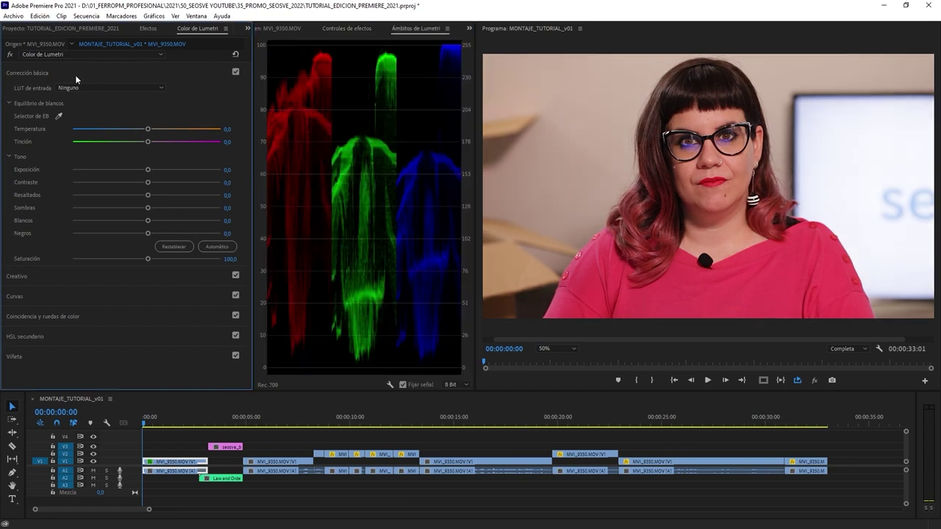
# Examine the Creativo and Curvas settings of the clip's Lumetri color, then return to Corrección básica
pyautogui.click(80, 71)
pyautogui.click(68, 94)
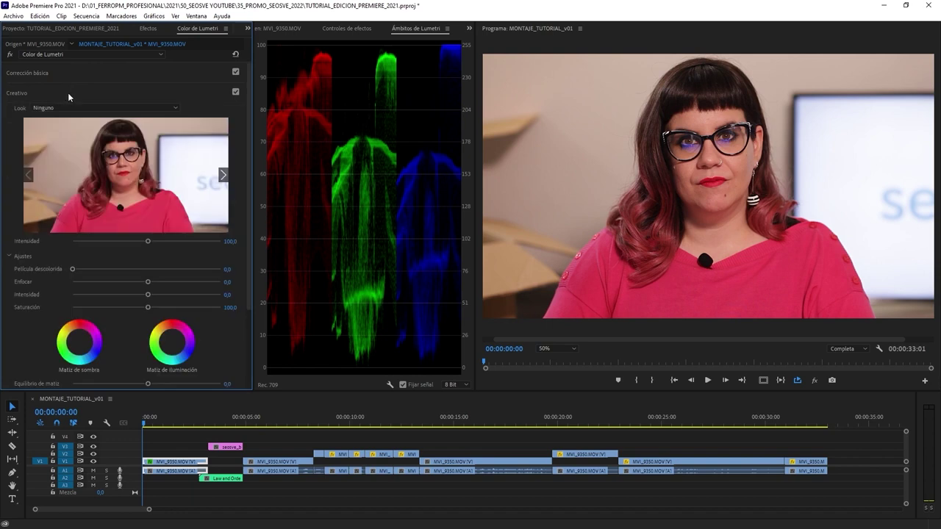
pyautogui.click(68, 92)
pyautogui.click(65, 113)
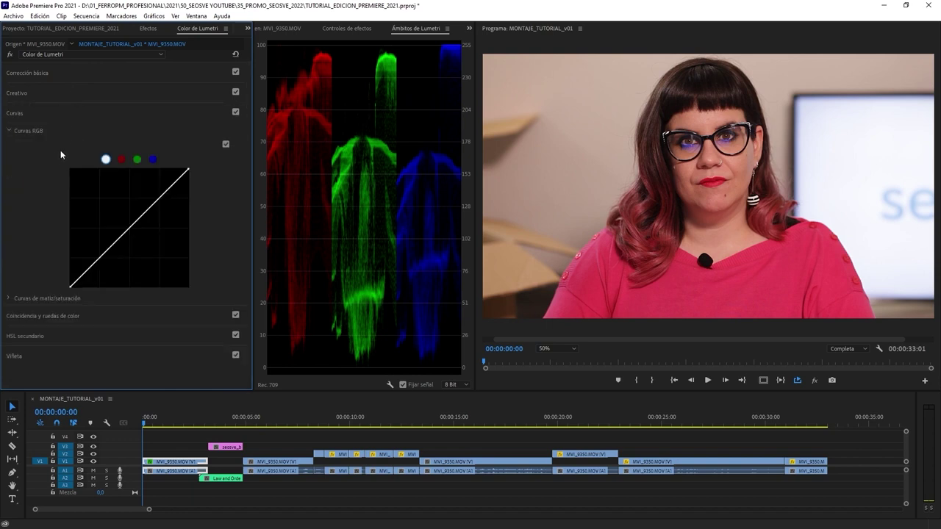
pyautogui.click(67, 114)
pyautogui.click(88, 72)
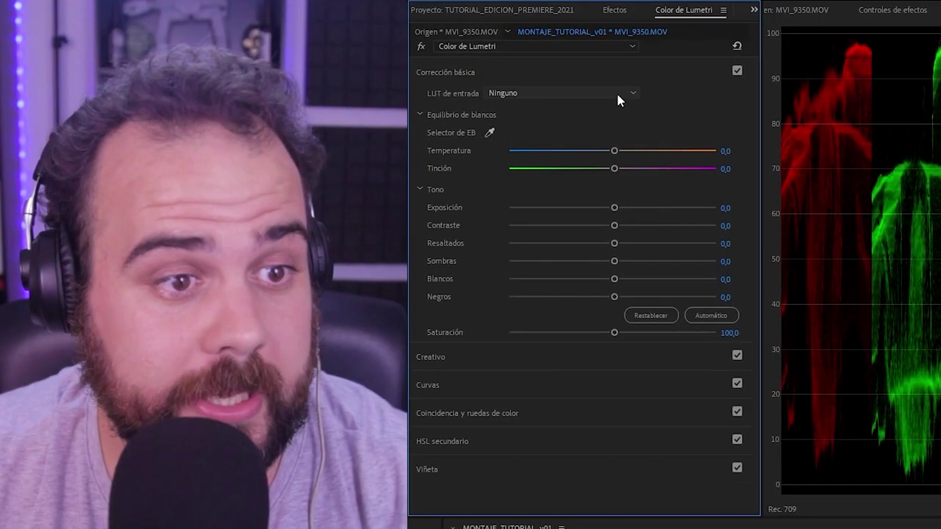
# Try the input LUTs AlexaV3_K1S1_LogC2Video_DCIP3_EE and ARRI_Universal_DCI on the clip, then restore Ninguno
pyautogui.click(322, 90)
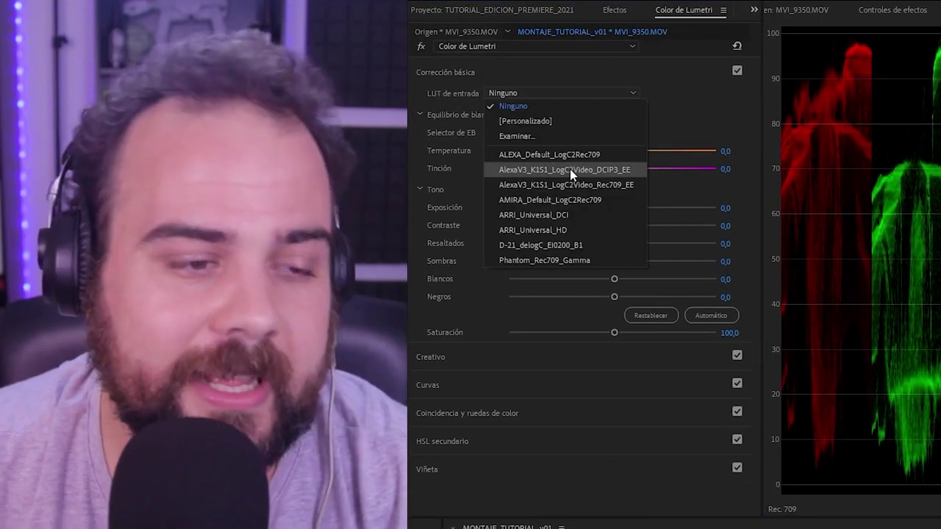
pyautogui.click(570, 169)
pyautogui.click(632, 93)
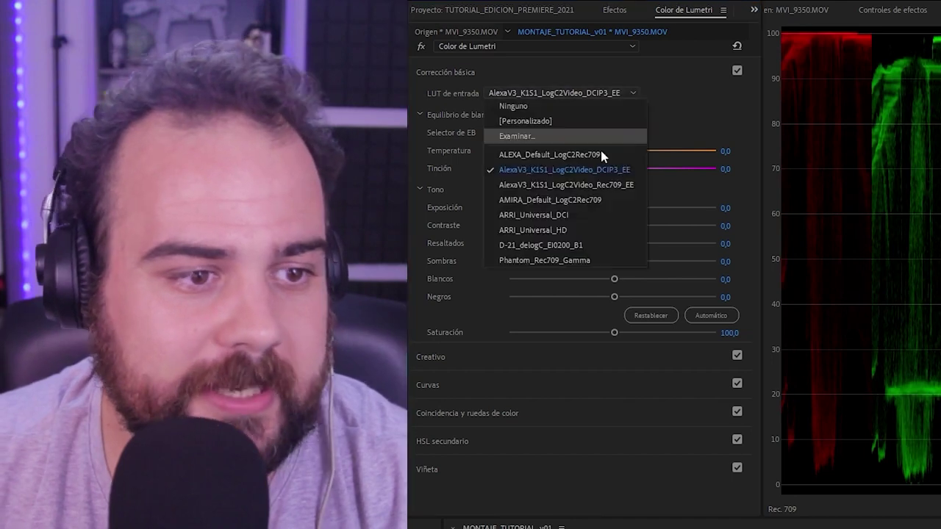
pyautogui.click(568, 214)
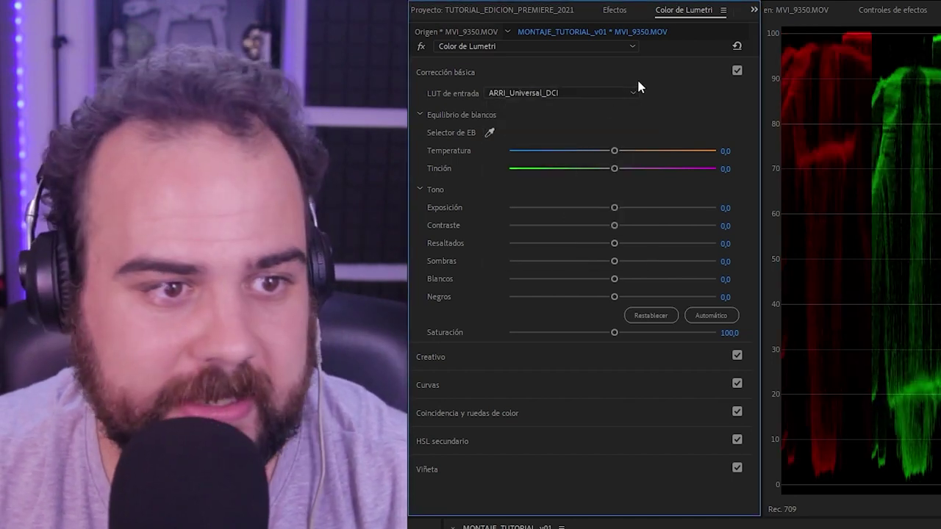
pyautogui.click(633, 92)
pyautogui.click(598, 107)
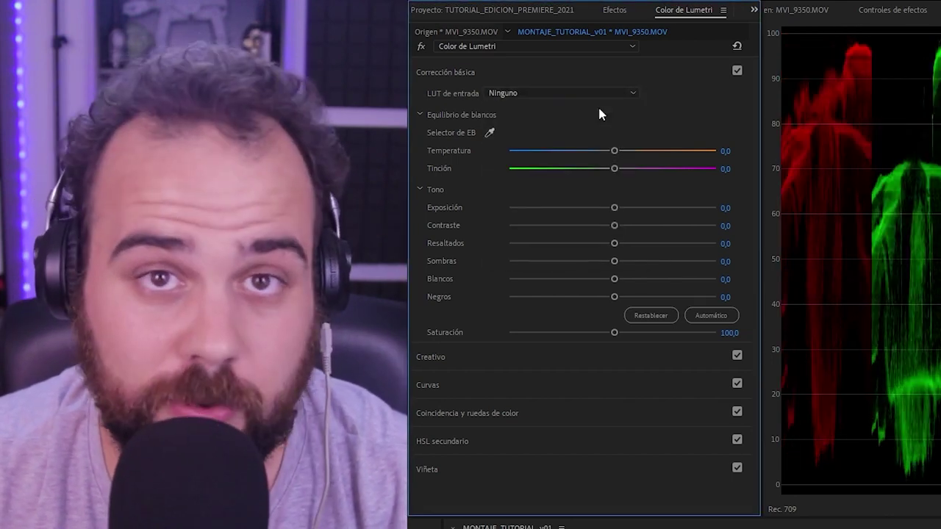
pyautogui.click(634, 93)
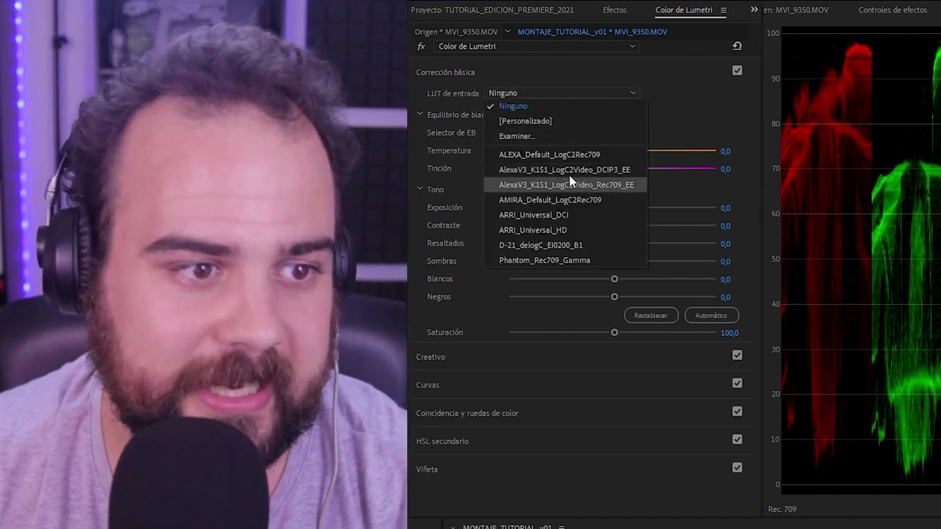
# Sample the white balance from the image, set the temperature to -10,0 and reset the tint to 0,0
pyautogui.click(489, 131)
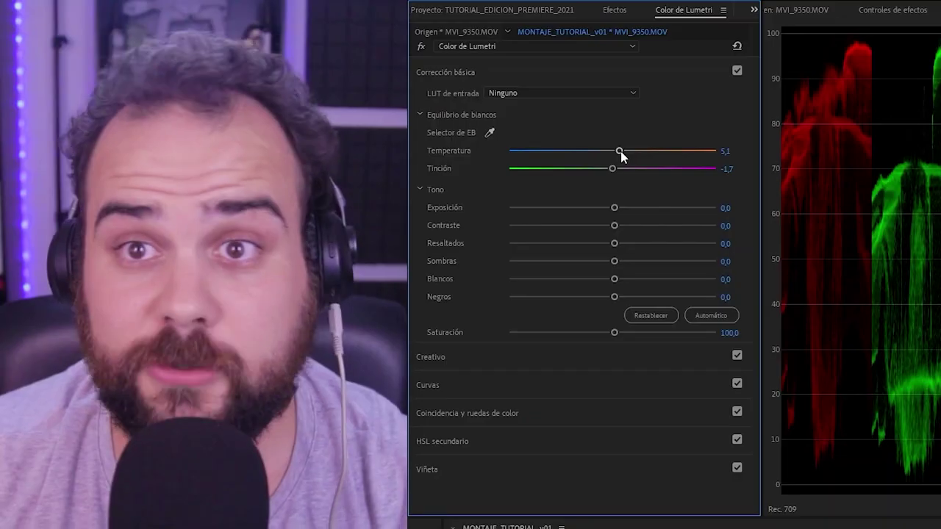
pyautogui.moveTo(152, 128); pyautogui.dragTo(132, 130)
pyautogui.moveTo(612, 168); pyautogui.dragTo(604, 152)
pyautogui.doubleClick(599, 169)
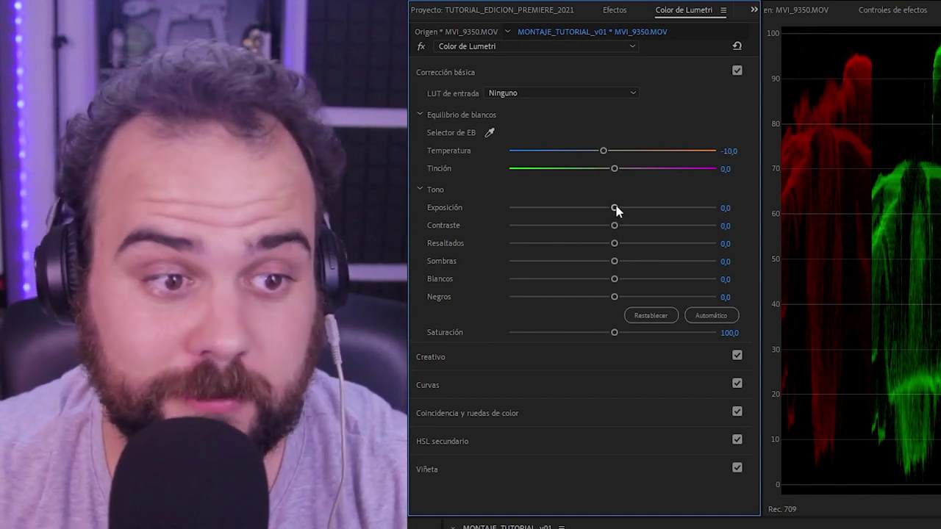
# Set the clip's exposure to 0,5 and its contrast to 25,0 in Corrección básica
pyautogui.click(730, 207)
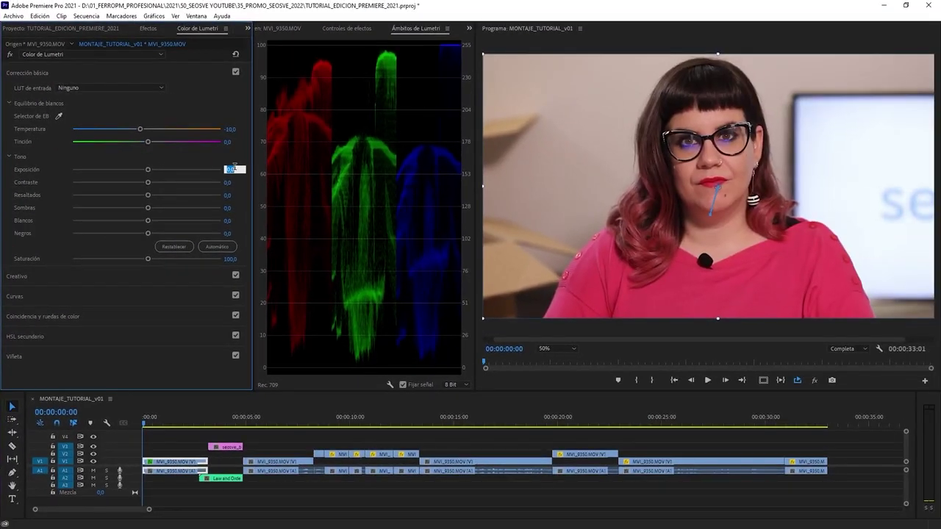
pyautogui.moveTo(148, 171)
pyautogui.mouseDown()
pyautogui.moveTo(206, 169)
pyautogui.moveTo(156, 181)
pyautogui.mouseUp()
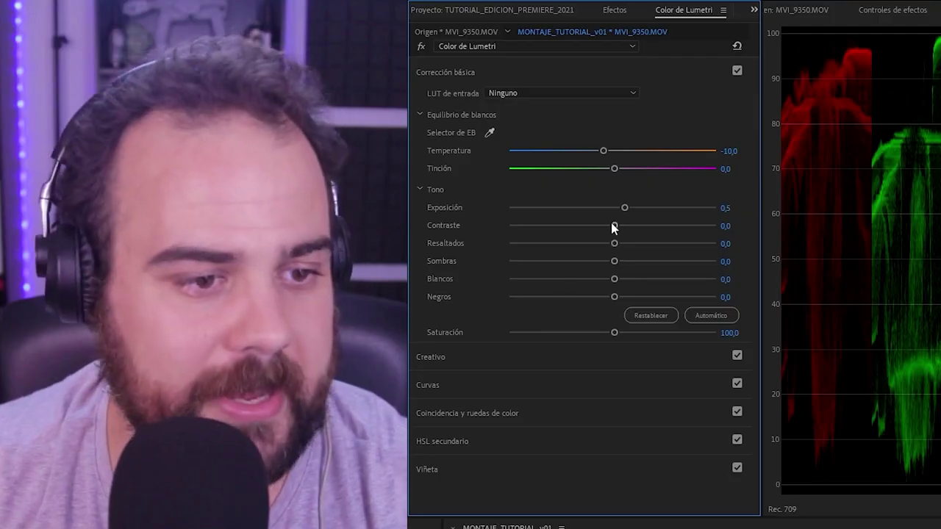
pyautogui.moveTo(148, 182); pyautogui.dragTo(164, 186)
pyautogui.moveTo(636, 227); pyautogui.dragTo(509, 225)
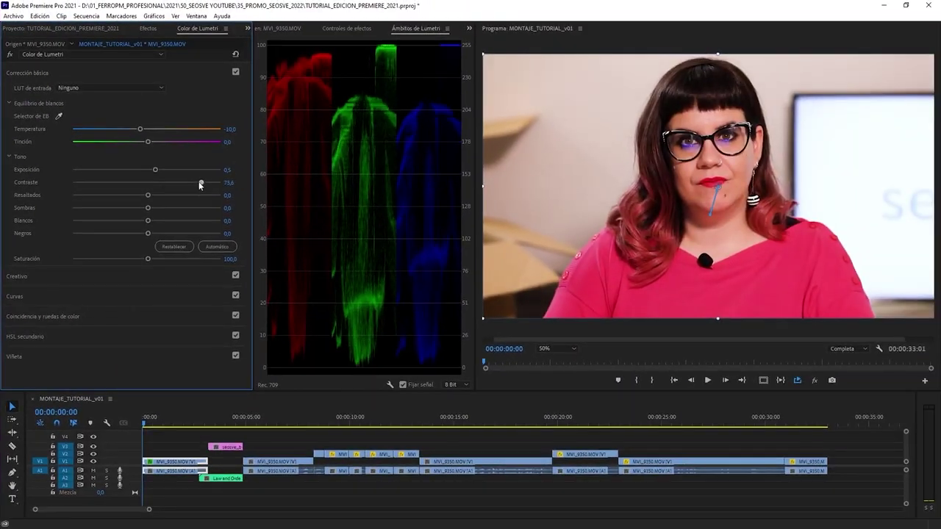
pyautogui.moveTo(72, 182); pyautogui.dragTo(228, 184)
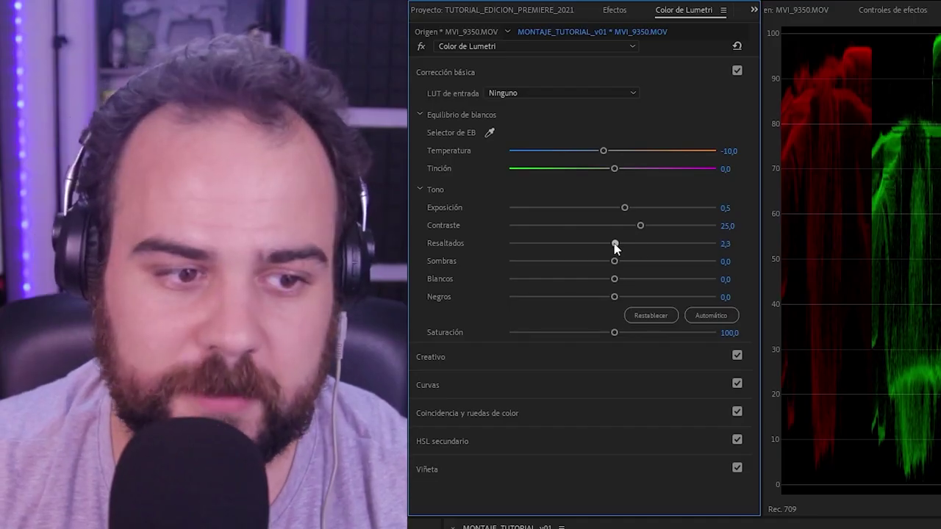
# Try extreme highlight and shadow levels, then set Resaltados to -25,0 and Sombras to 25,0
pyautogui.moveTo(148, 194); pyautogui.dragTo(221, 195)
pyautogui.moveTo(466, 218); pyautogui.dragTo(386, 225)
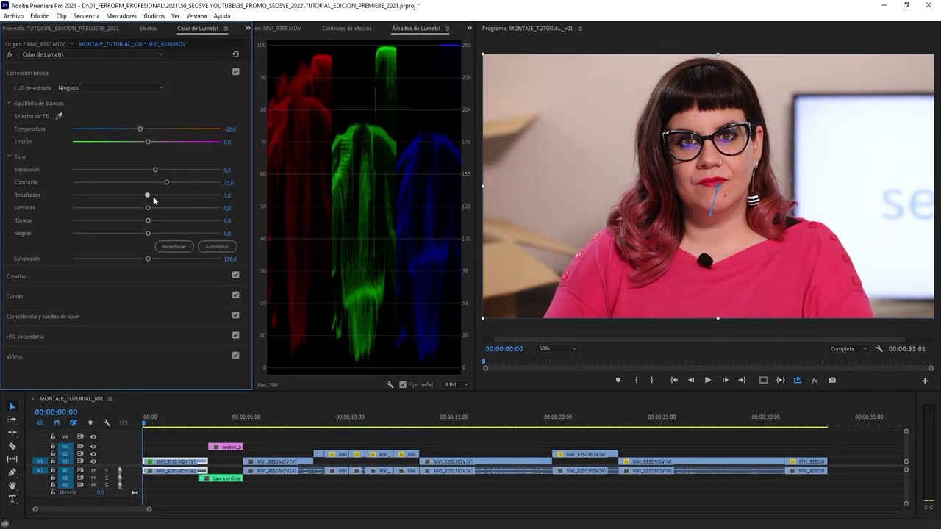
pyautogui.moveTo(141, 199); pyautogui.dragTo(31, 214)
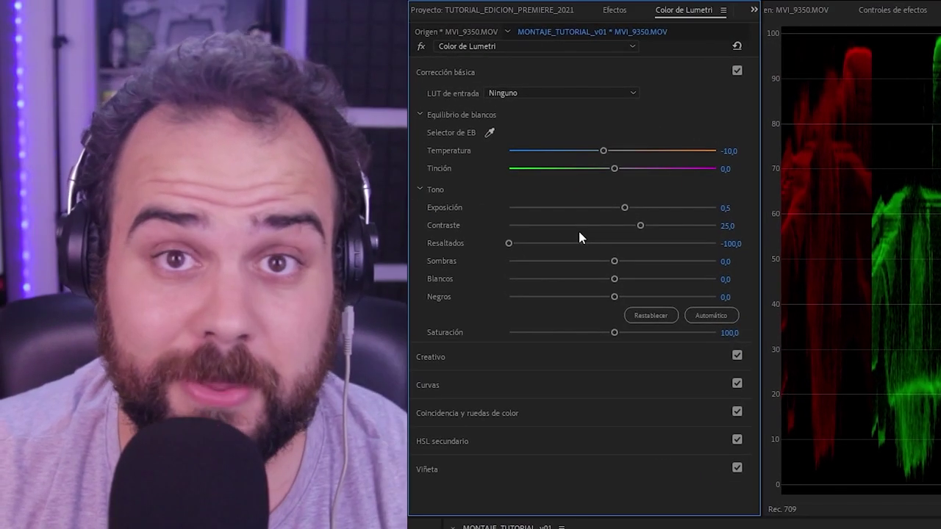
pyautogui.moveTo(510, 243); pyautogui.dragTo(549, 250)
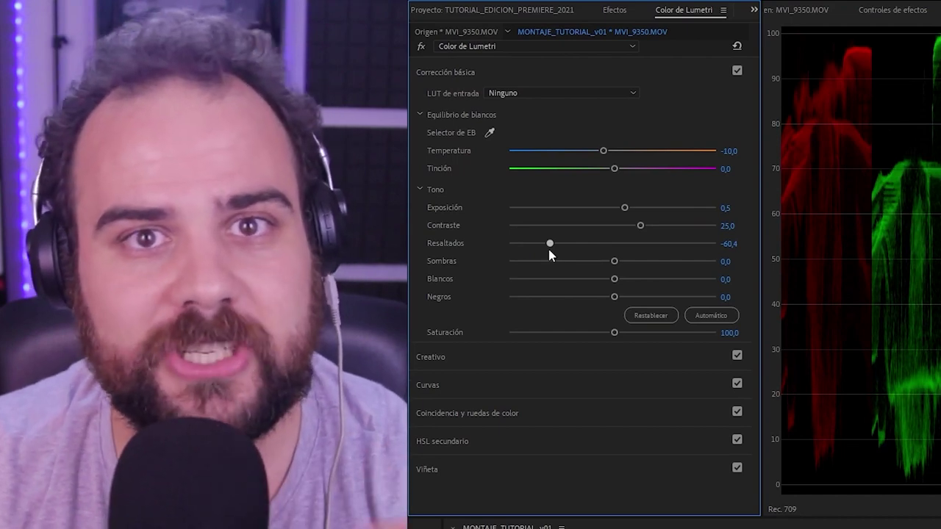
pyautogui.moveTo(550, 243); pyautogui.dragTo(510, 263)
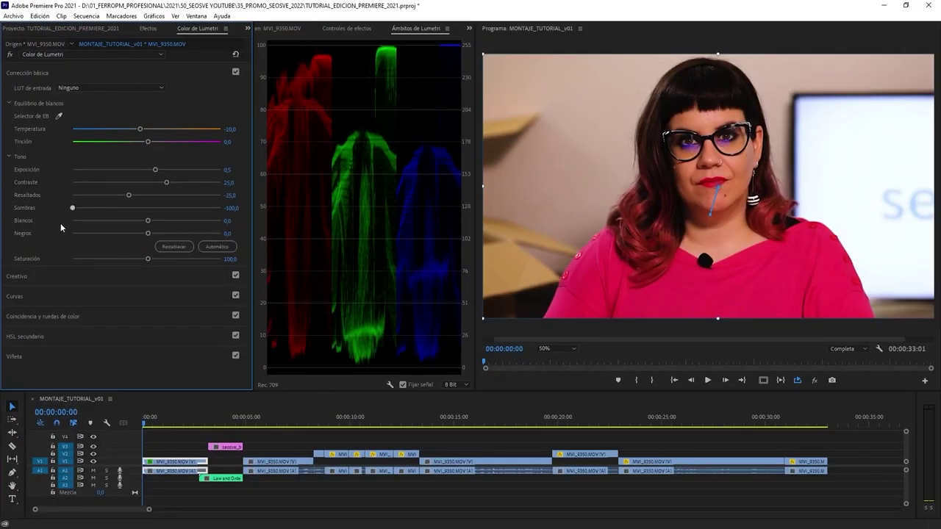
pyautogui.moveTo(72, 208); pyautogui.dragTo(175, 217)
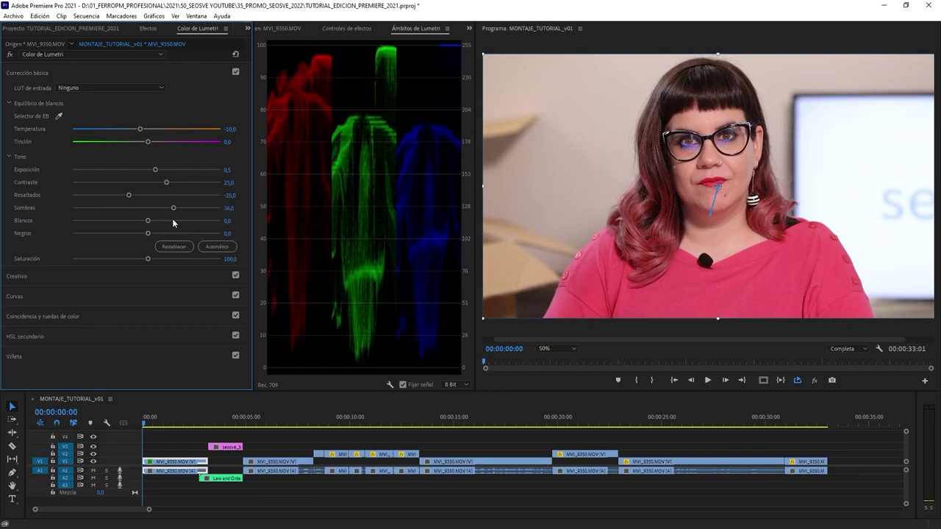
pyautogui.moveTo(174, 223); pyautogui.dragTo(166, 223)
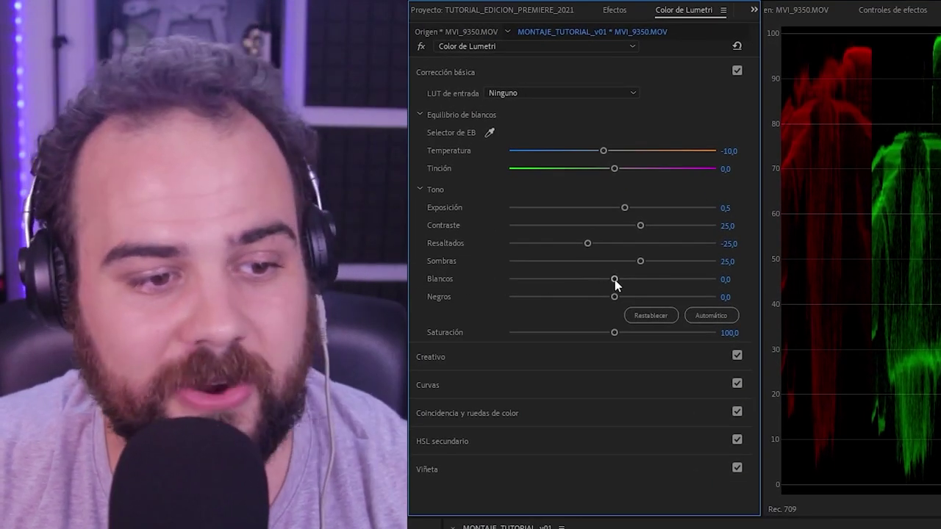
# Try a Blancos level of 12,2 and a saturation of 31,0, then reset both to their defaults
pyautogui.moveTo(615, 279)
pyautogui.mouseDown()
pyautogui.moveTo(496, 285)
pyautogui.moveTo(685, 290)
pyautogui.moveTo(624, 284)
pyautogui.mouseUp()
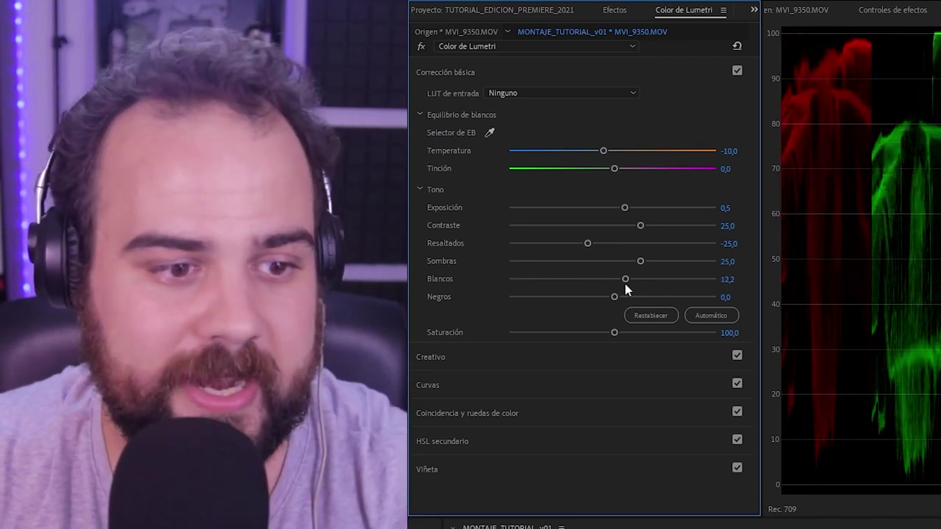
pyautogui.doubleClick(625, 280)
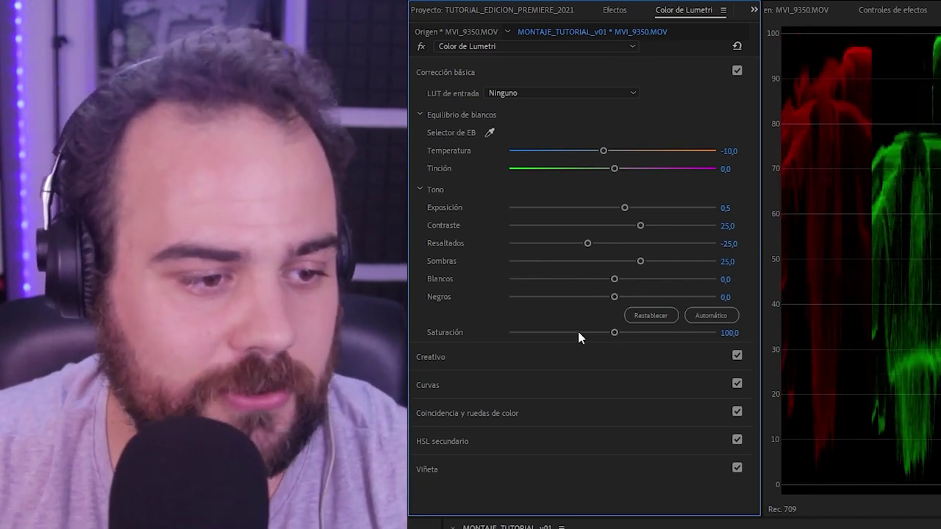
pyautogui.moveTo(615, 332); pyautogui.dragTo(528, 332)
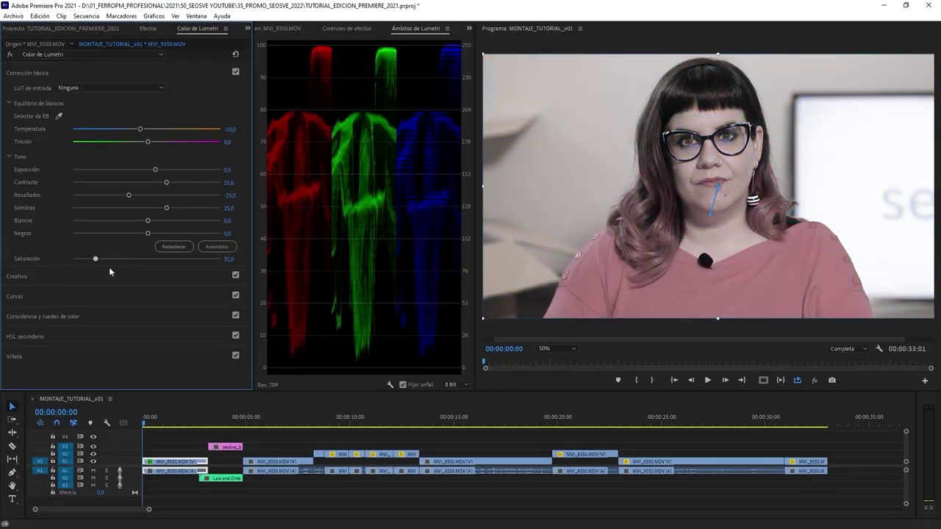
pyautogui.moveTo(109, 271); pyautogui.dragTo(168, 270)
pyautogui.doubleClick(159, 258)
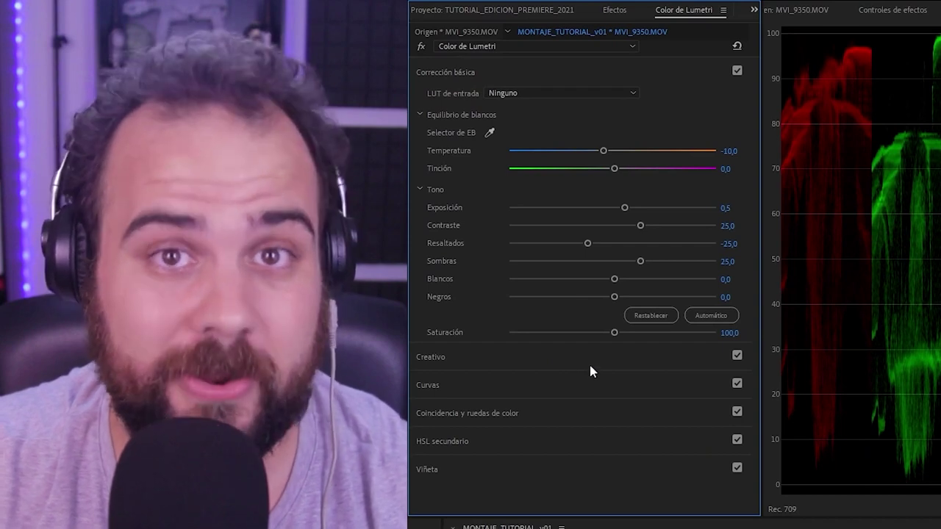
# Try the creative look SL BLUE DAY4NITE on the clip, then restore Ninguno as the look
pyautogui.click(588, 363)
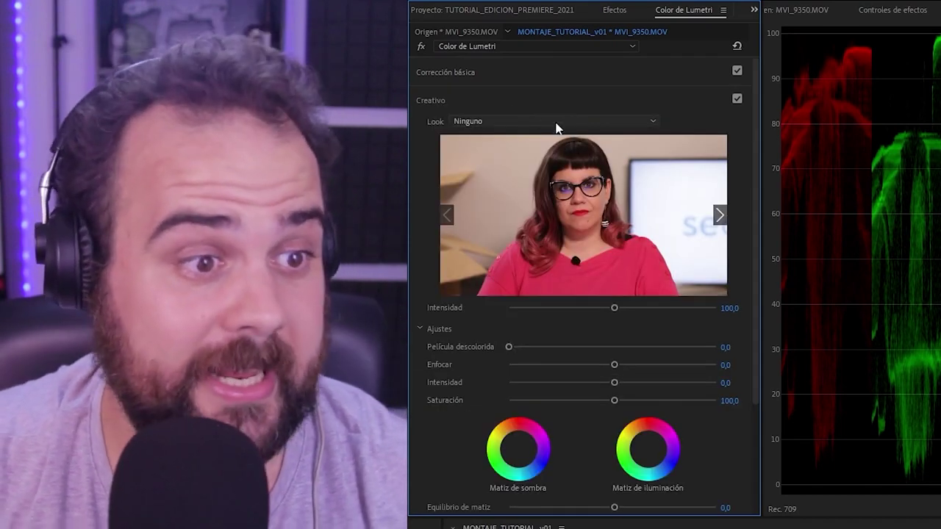
pyautogui.click(648, 119)
pyautogui.scroll(-8, 537, 327)
pyautogui.scroll(6, 547, 382)
pyautogui.scroll(3, 552, 390)
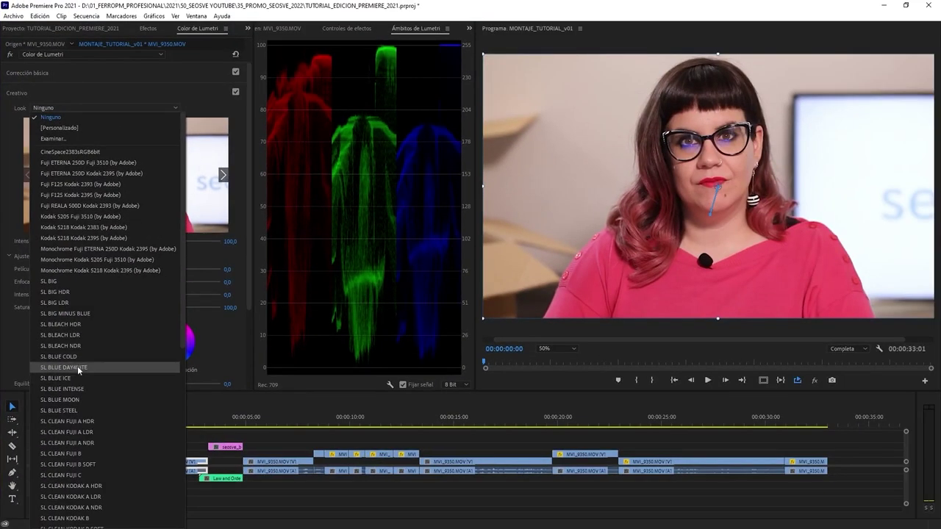
pyautogui.click(73, 368)
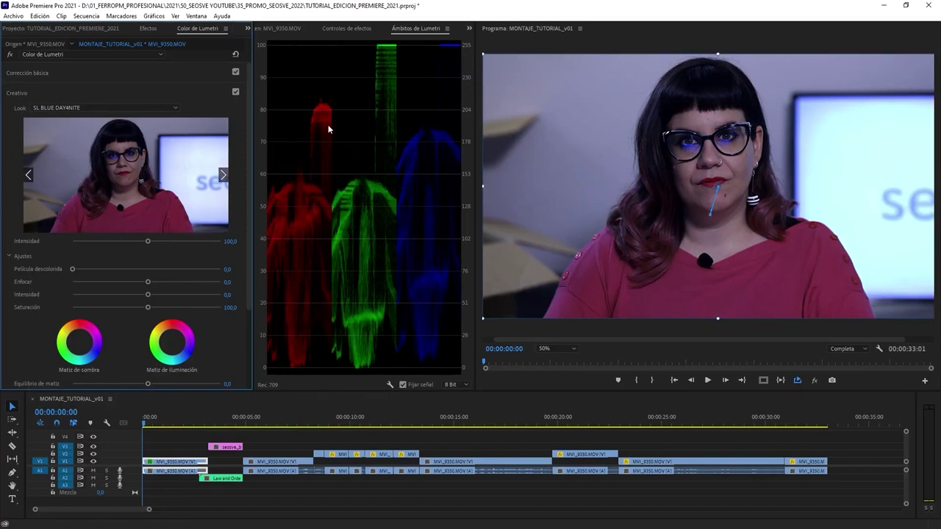
pyautogui.click(104, 107)
pyautogui.click(63, 397)
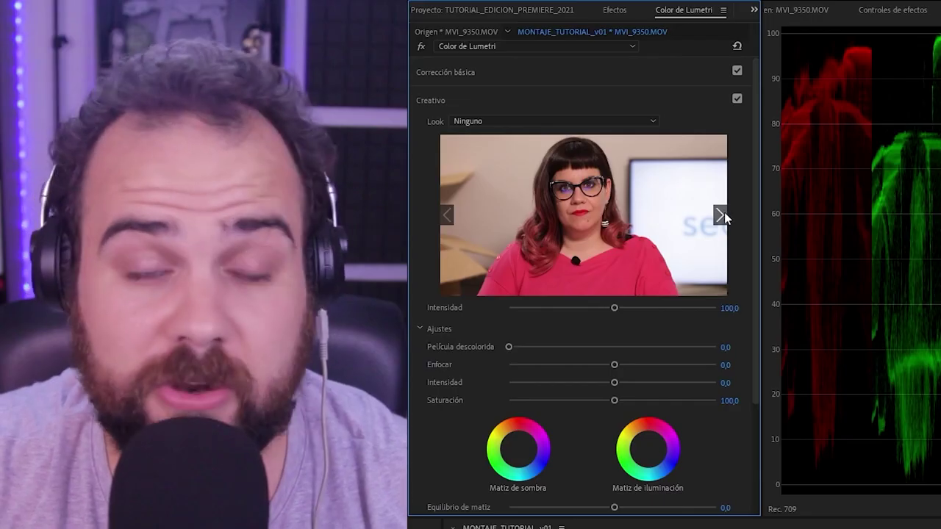
pyautogui.click(640, 122)
pyautogui.click(637, 118)
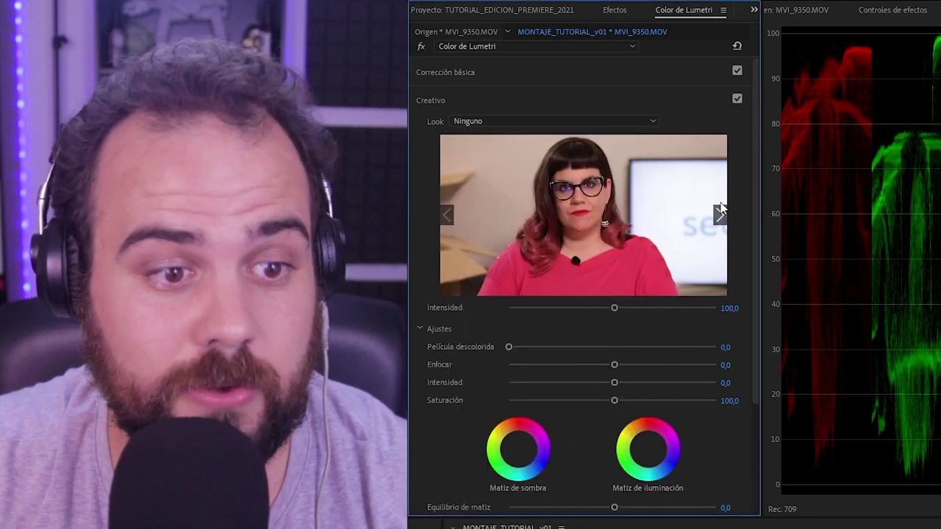
# Preview the available creative looks one after another, from CineSpace2383sRGB6bit past Kodak 5218 Kodak 2395, without applying any
pyautogui.click(719, 215)
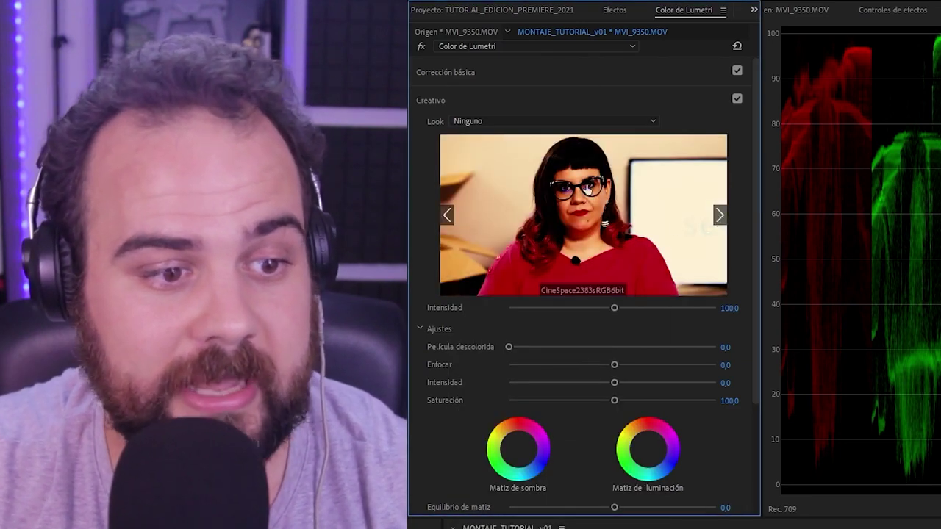
pyautogui.click(719, 215)
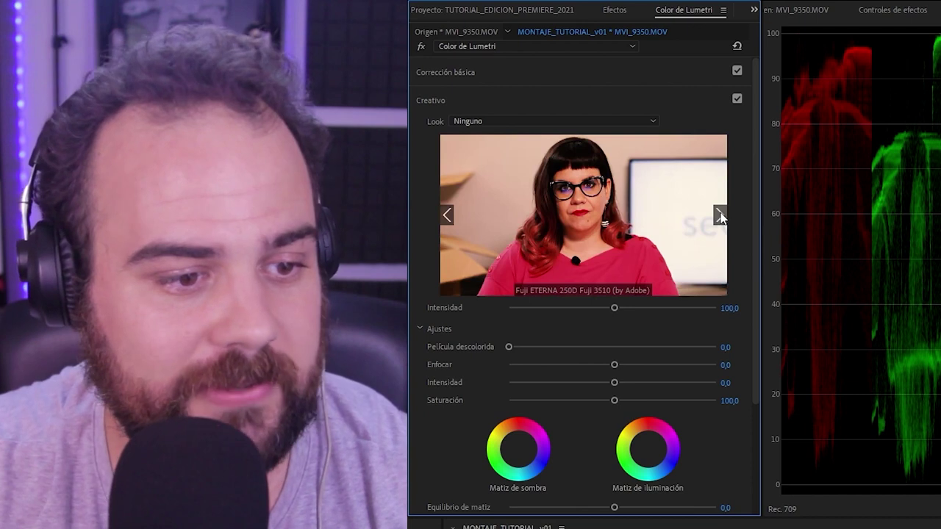
pyautogui.click(719, 214)
pyautogui.click(719, 214)
pyautogui.click(719, 215)
pyautogui.click(719, 215)
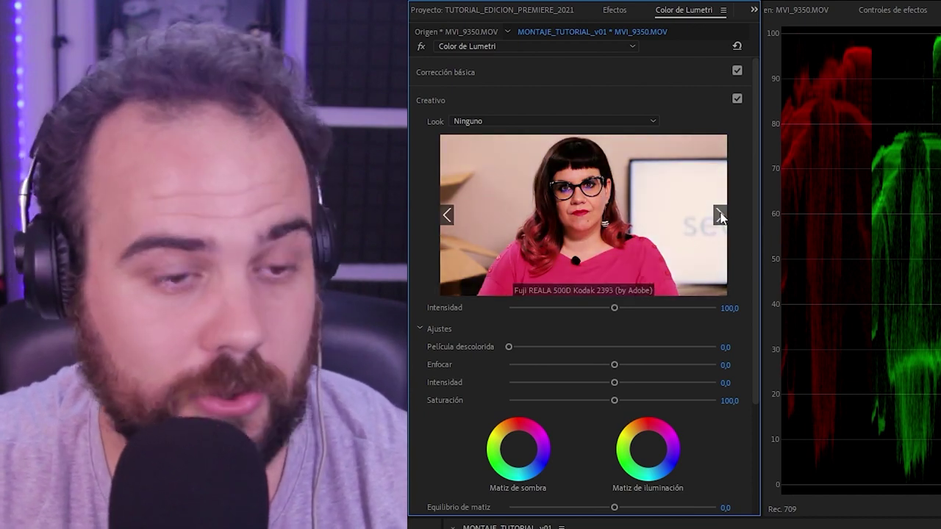
pyautogui.click(719, 215)
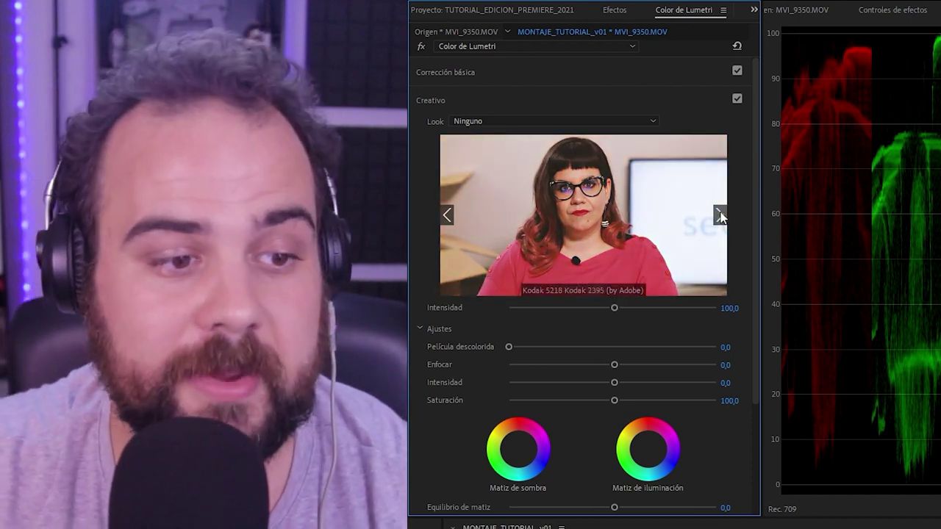
pyautogui.click(719, 214)
pyautogui.click(719, 214)
# Try different look intensities and a Película descolorida amount of 70,6, then reset both to their defaults
pyautogui.moveTo(603, 314); pyautogui.dragTo(655, 331)
pyautogui.doubleClick(654, 308)
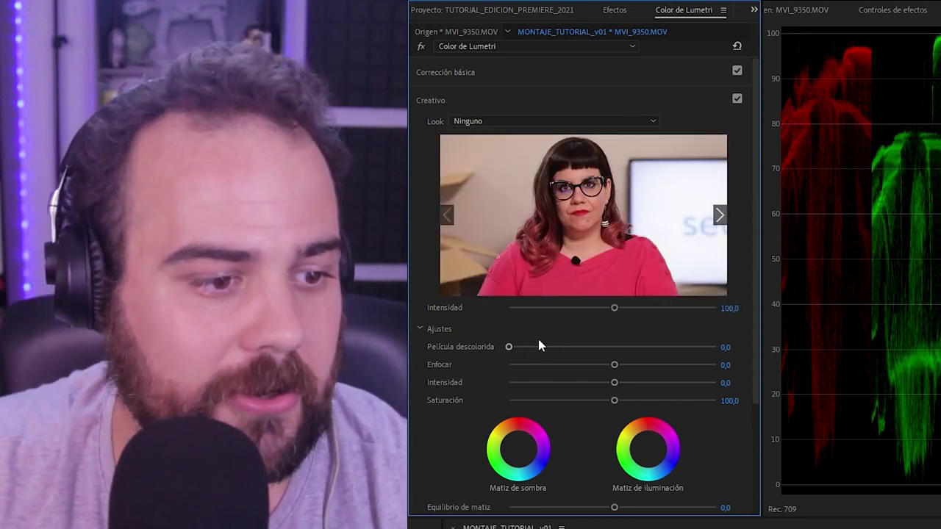
pyautogui.scroll(-1, 542, 419)
pyautogui.scroll(-1, 542, 419)
pyautogui.scroll(-1, 532, 276)
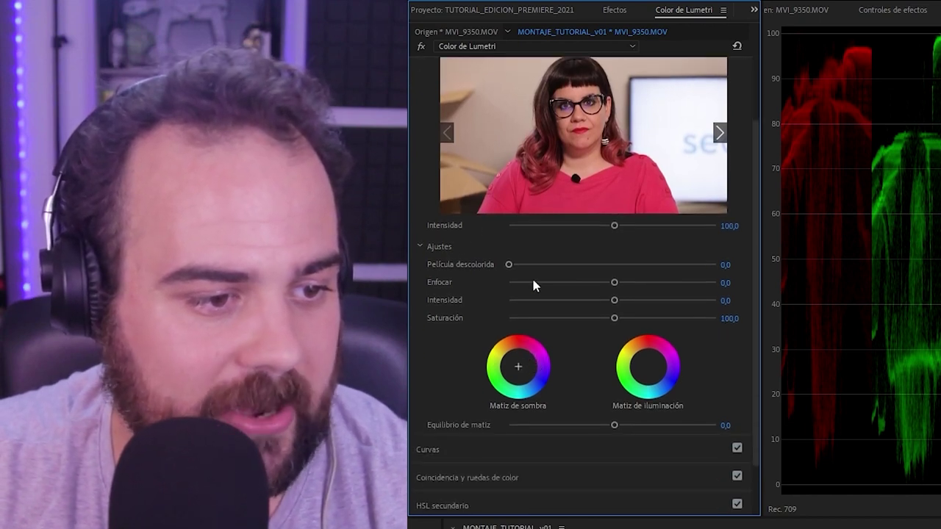
pyautogui.moveTo(508, 265); pyautogui.dragTo(654, 263)
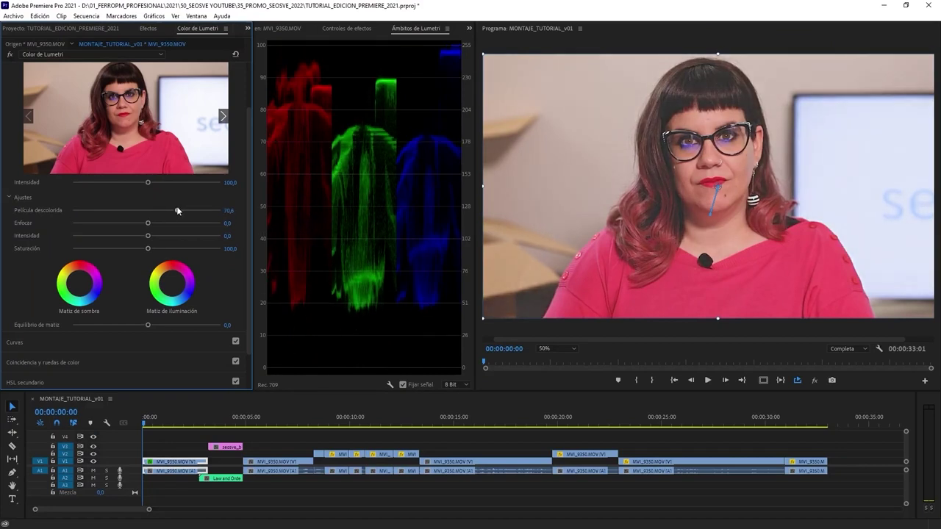
pyautogui.moveTo(192, 211); pyautogui.dragTo(156, 219)
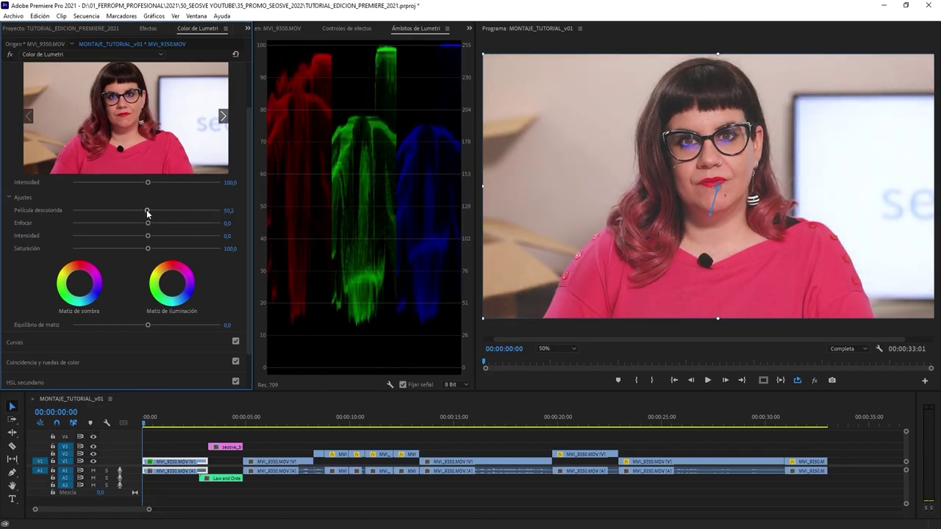
pyautogui.doubleClick(146, 209)
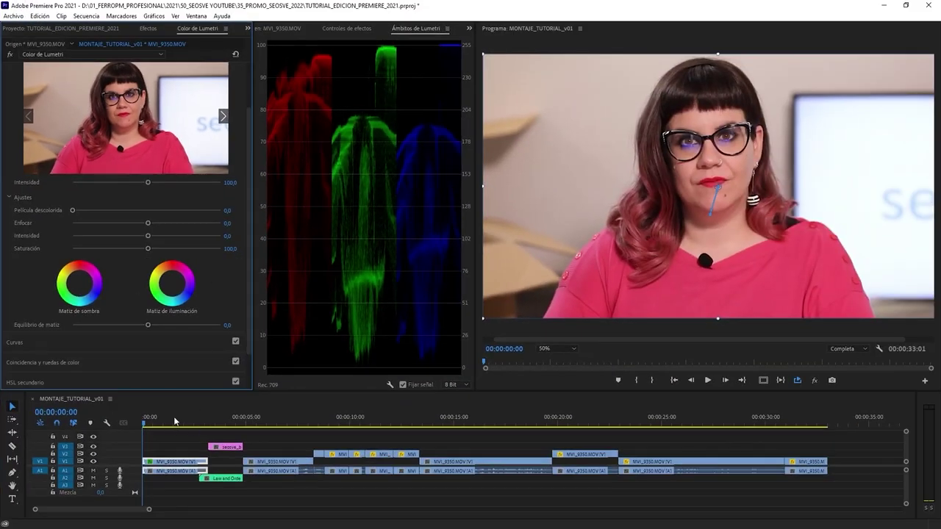
# Move the playhead to 00:00:03:01 and set the creative adjustments to Enfocar 33,0, Intensidad 50,0 and Saturación 110,0
pyautogui.moveTo(175, 421); pyautogui.dragTo(205, 419)
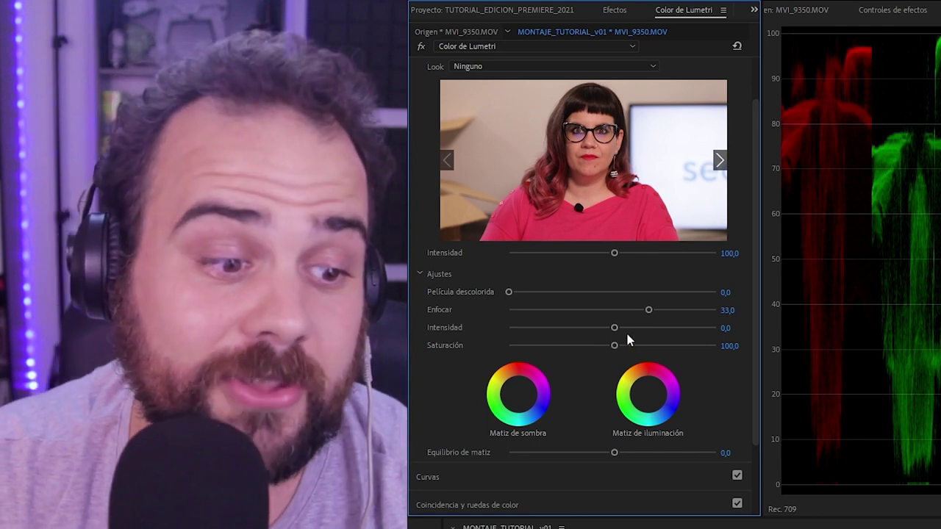
pyautogui.moveTo(615, 329); pyautogui.dragTo(695, 337)
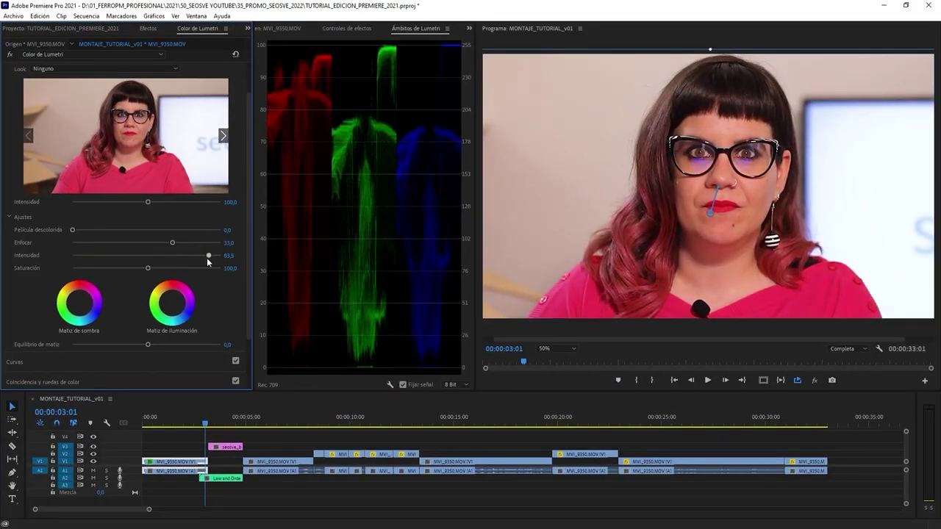
pyautogui.moveTo(206, 258); pyautogui.dragTo(165, 278)
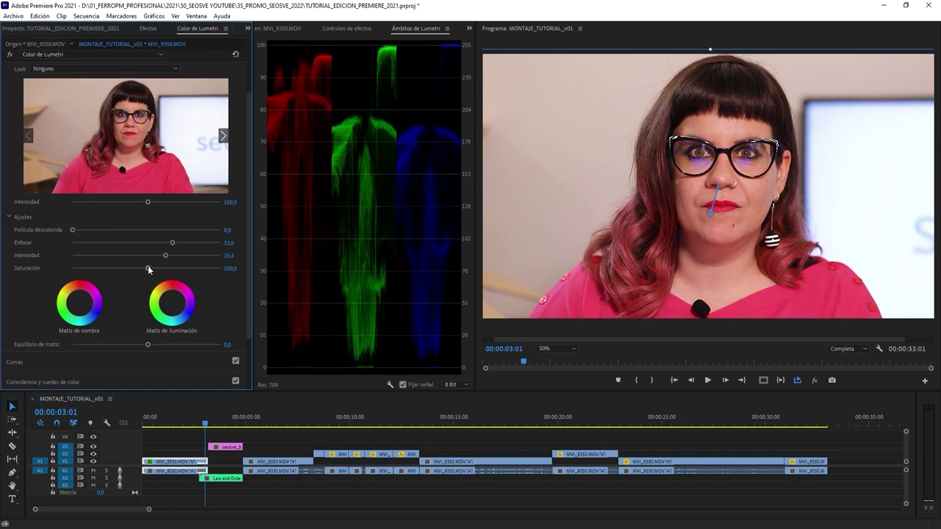
pyautogui.moveTo(230, 265); pyautogui.dragTo(141, 274)
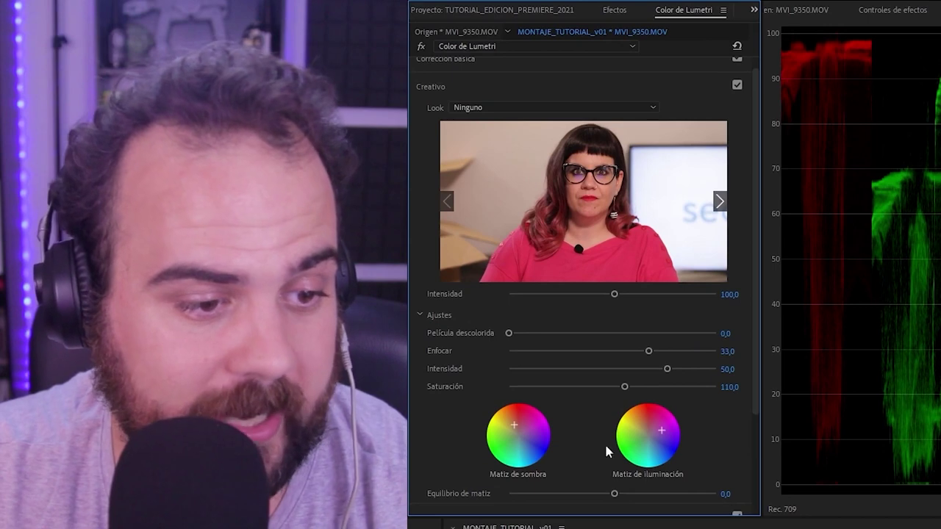
# Reset the Matiz de iluminación and Matiz de sombra color wheels to neutral
pyautogui.doubleClick(648, 428)
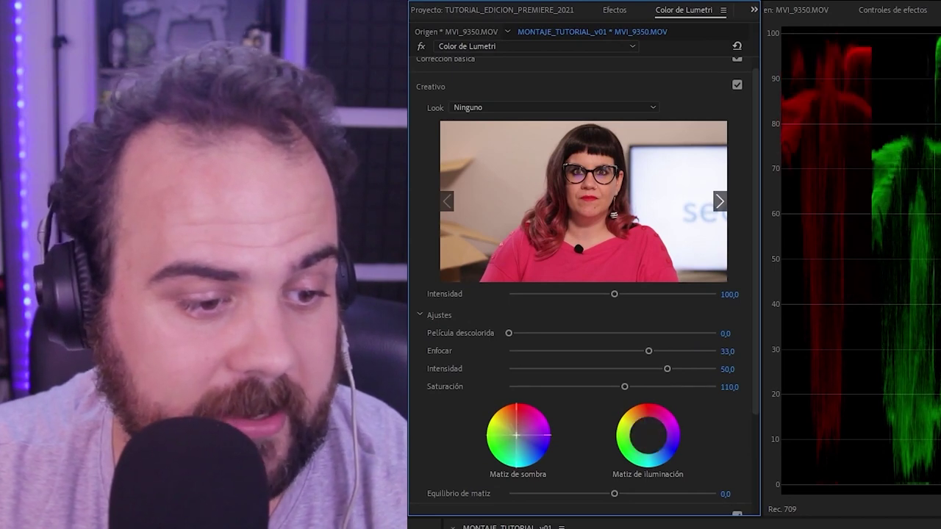
pyautogui.doubleClick(518, 437)
# Open the RGB curves and try moving the end points of the white and red curves
pyautogui.click(517, 126)
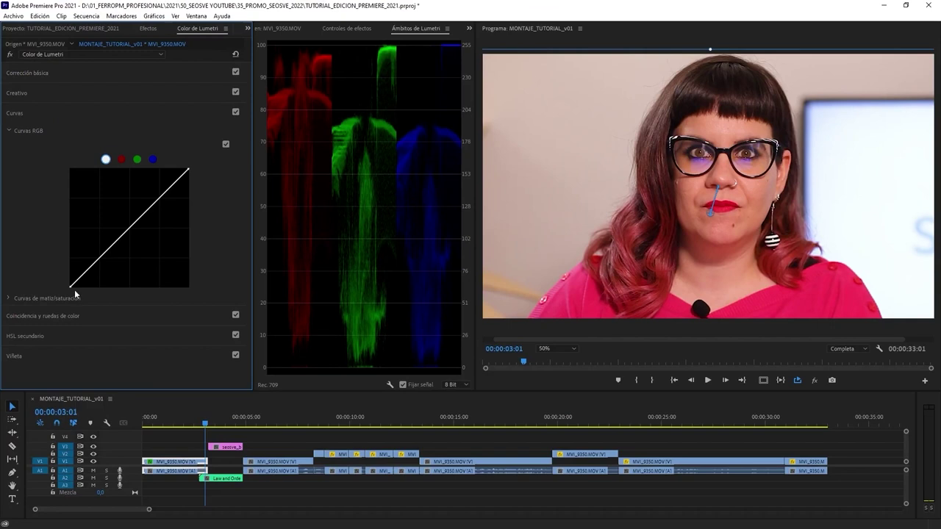
pyautogui.moveTo(65, 274); pyautogui.dragTo(61, 360)
pyautogui.moveTo(189, 171)
pyautogui.mouseDown()
pyautogui.moveTo(199, 225)
pyautogui.moveTo(207, 155)
pyautogui.moveTo(148, 137)
pyautogui.moveTo(188, 170)
pyautogui.mouseUp()
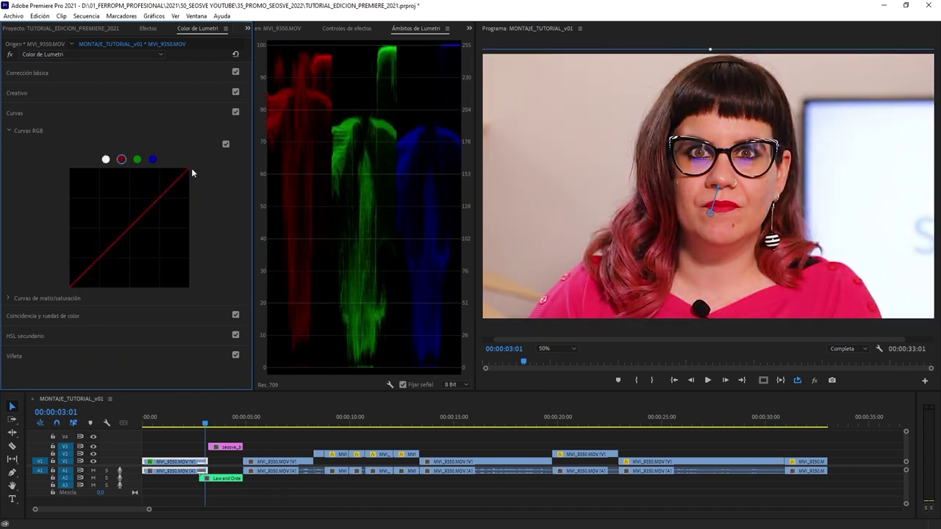
pyautogui.moveTo(156, 166); pyautogui.dragTo(262, 115)
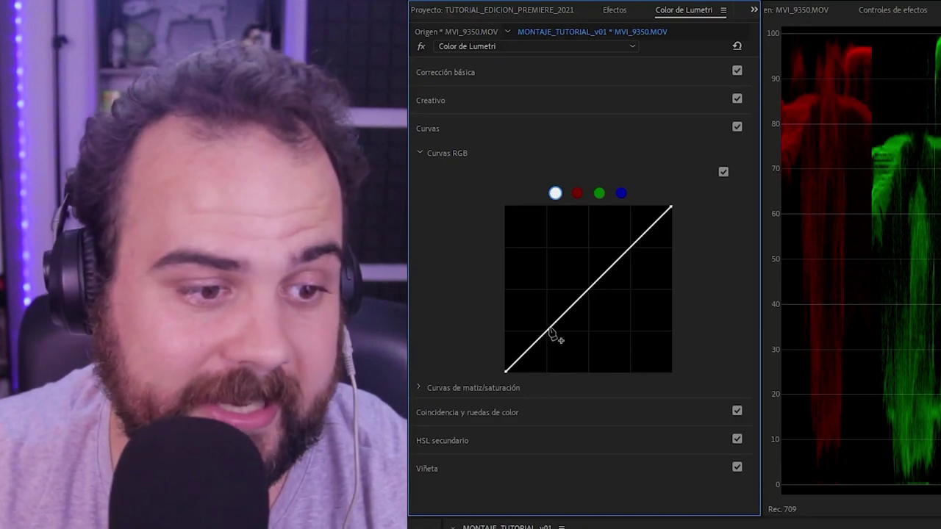
# Try bending the white RGB curve with several control points in the shadows, midtones and highlights, then reset it to a straight line
pyautogui.moveTo(550, 326); pyautogui.dragTo(547, 321)
pyautogui.click(603, 276)
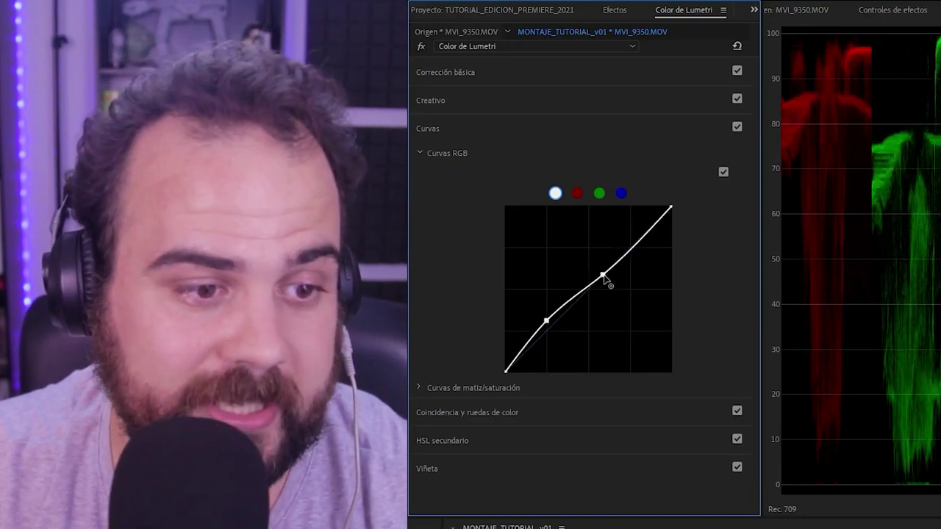
pyautogui.moveTo(603, 276); pyautogui.dragTo(607, 278)
pyautogui.moveTo(671, 208)
pyautogui.mouseDown()
pyautogui.moveTo(658, 204)
pyautogui.moveTo(671, 207)
pyautogui.mouseUp()
pyautogui.moveTo(611, 278); pyautogui.dragTo(626, 266)
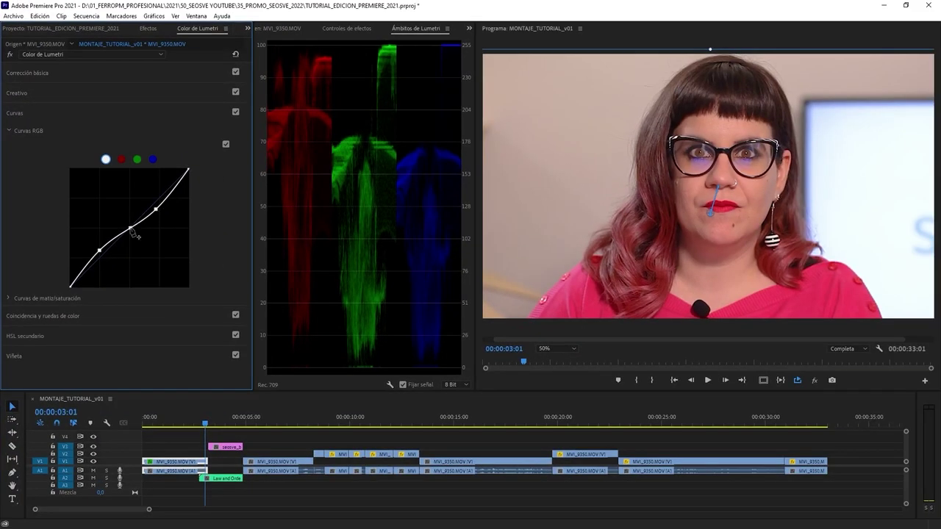
pyautogui.moveTo(128, 227); pyautogui.dragTo(137, 237)
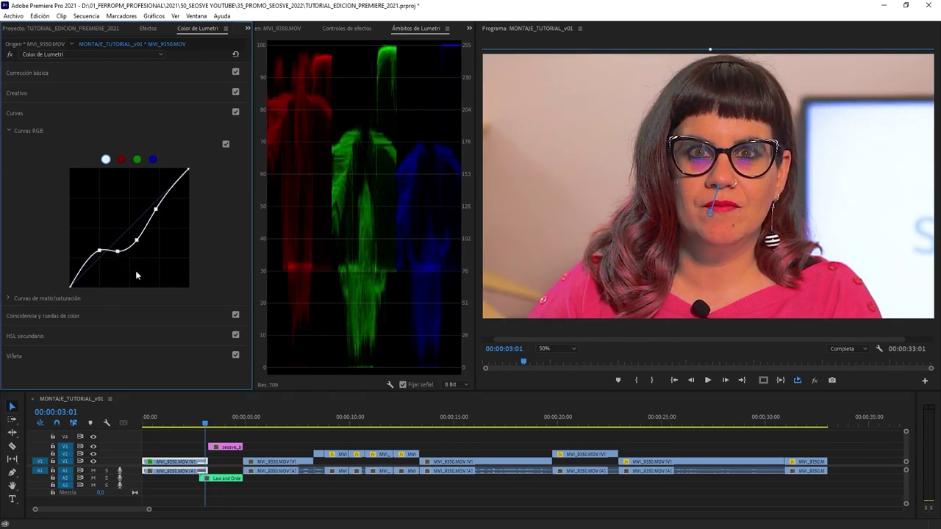
pyautogui.doubleClick(136, 275)
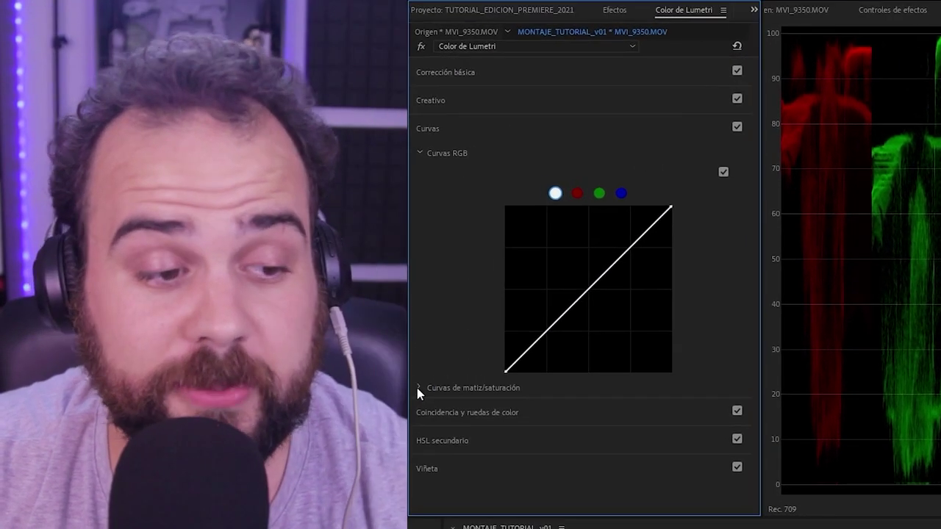
# Examine the hue/saturation curves, from Tono y saturación through Saturación y saturación
pyautogui.click(8, 299)
pyautogui.scroll(-2, 519, 368)
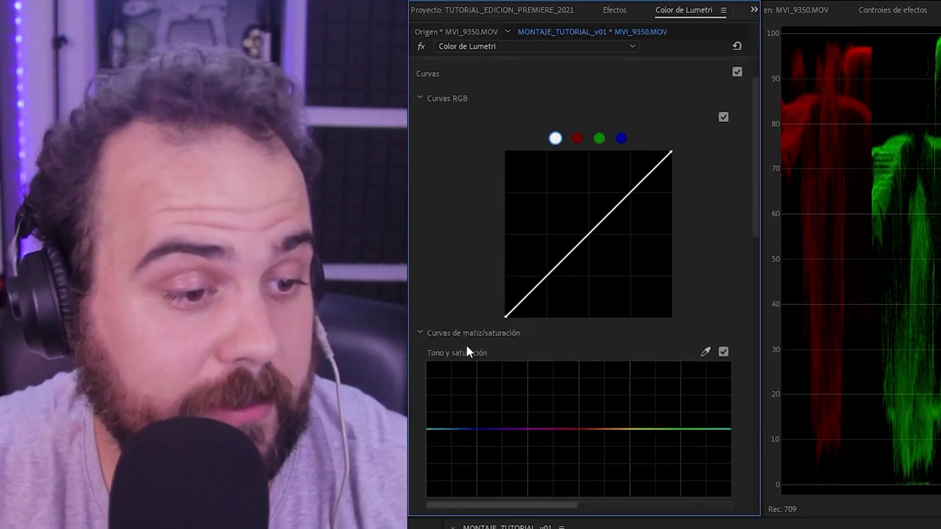
pyautogui.click(477, 429)
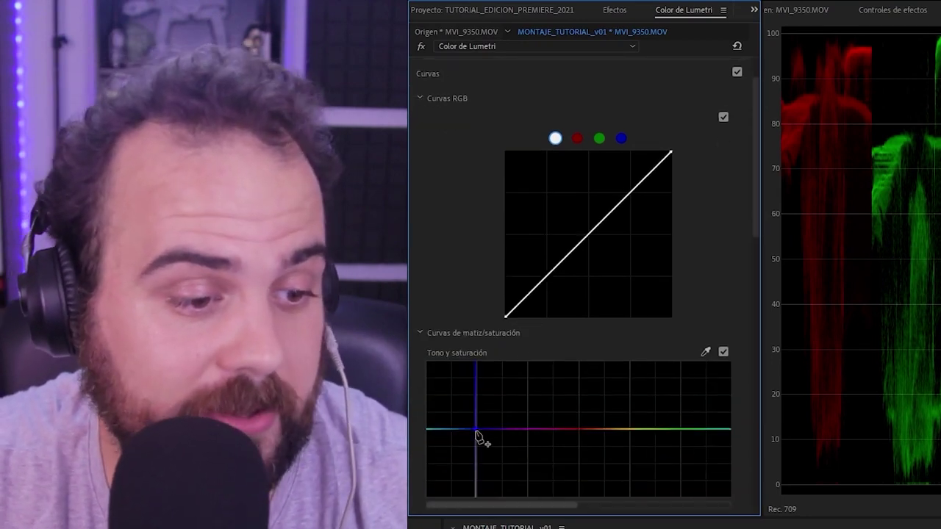
pyautogui.click(547, 429)
pyautogui.scroll(-5, 542, 447)
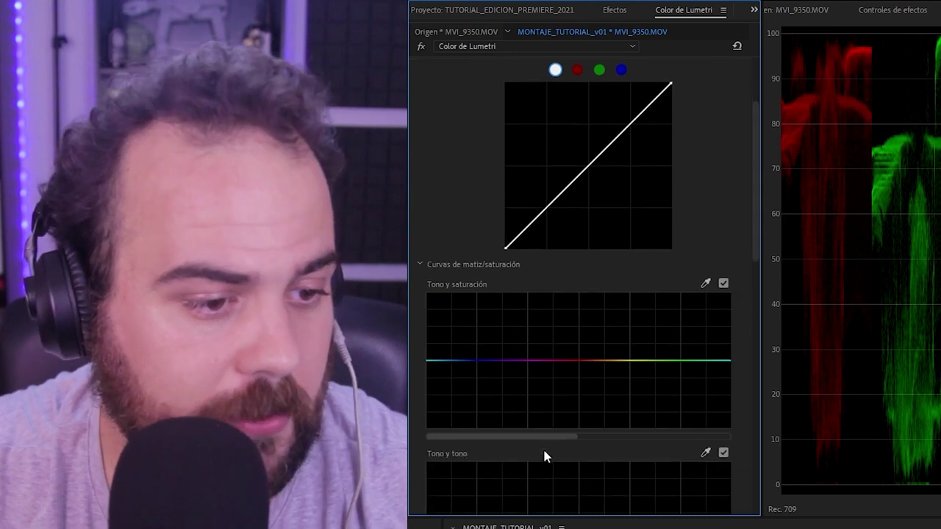
pyautogui.scroll(-6, 519, 411)
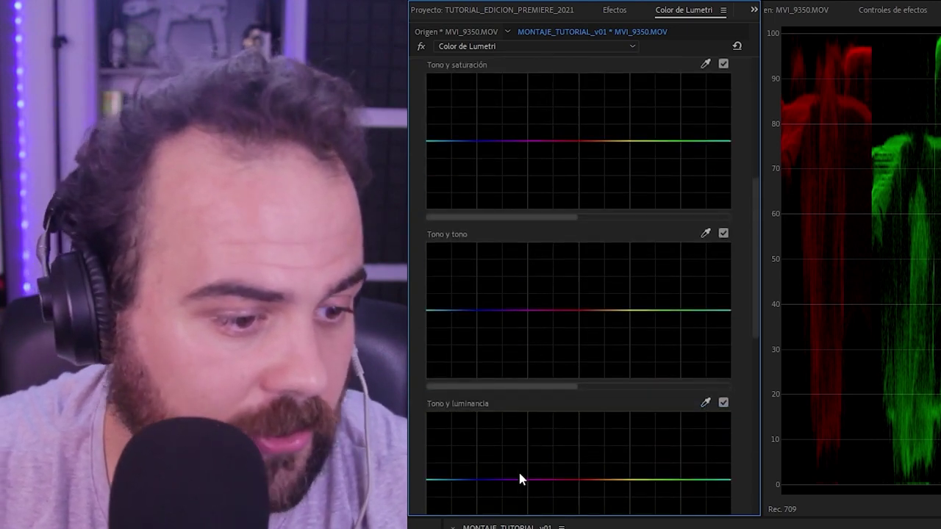
pyautogui.scroll(-6, 541, 437)
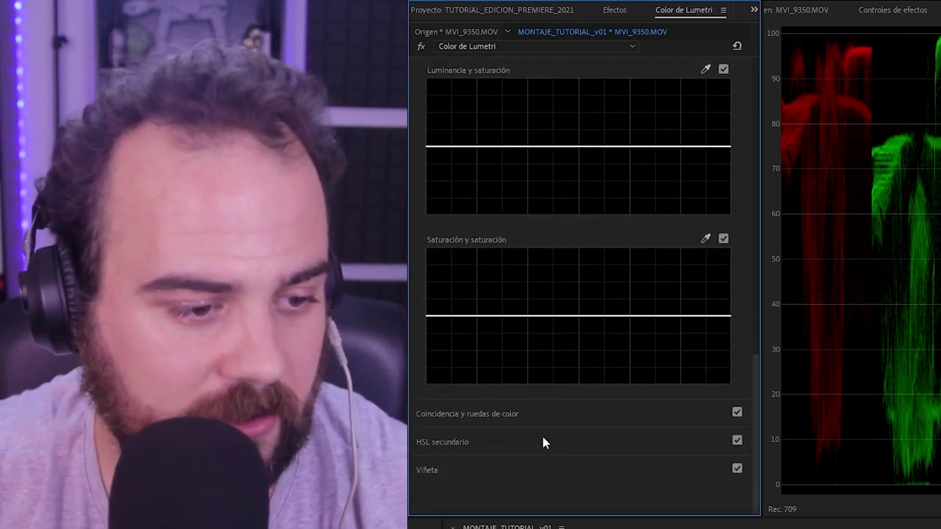
# Show the Vista de comparación and try tinting the Resaltados color wheel toward magenta and blue
pyautogui.click(518, 412)
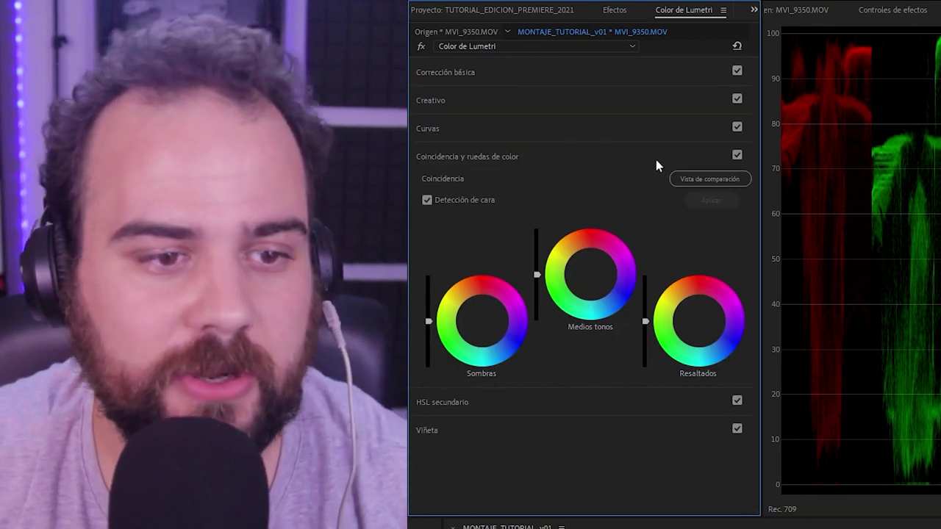
pyautogui.click(707, 180)
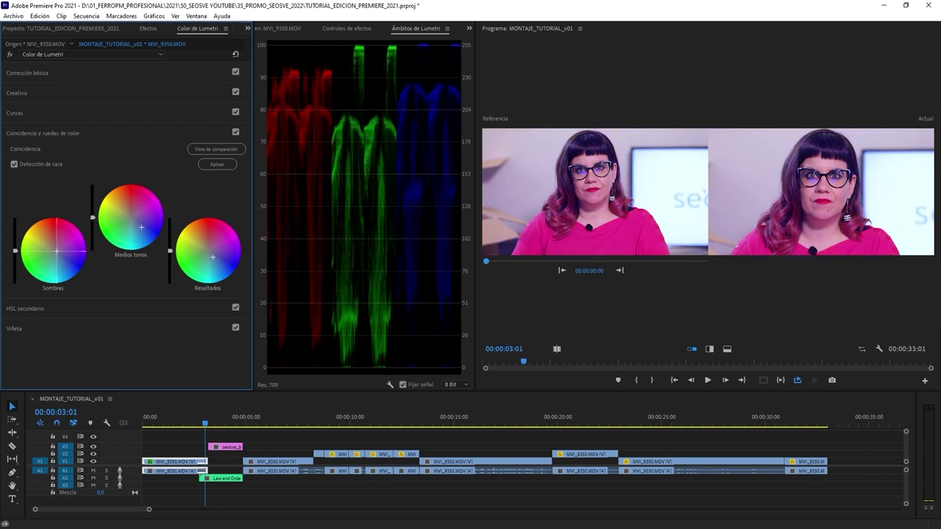
pyautogui.moveTo(220, 249); pyautogui.dragTo(170, 254)
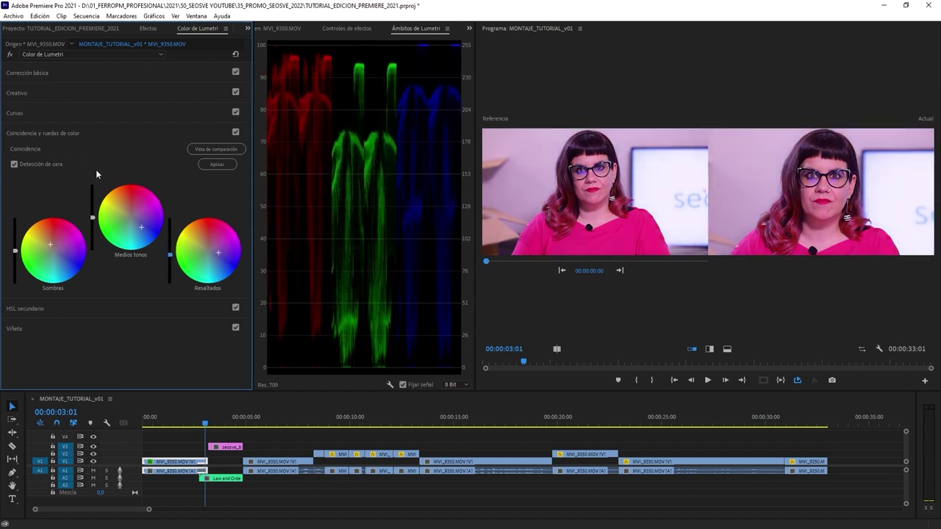
pyautogui.moveTo(212, 256); pyautogui.dragTo(210, 255)
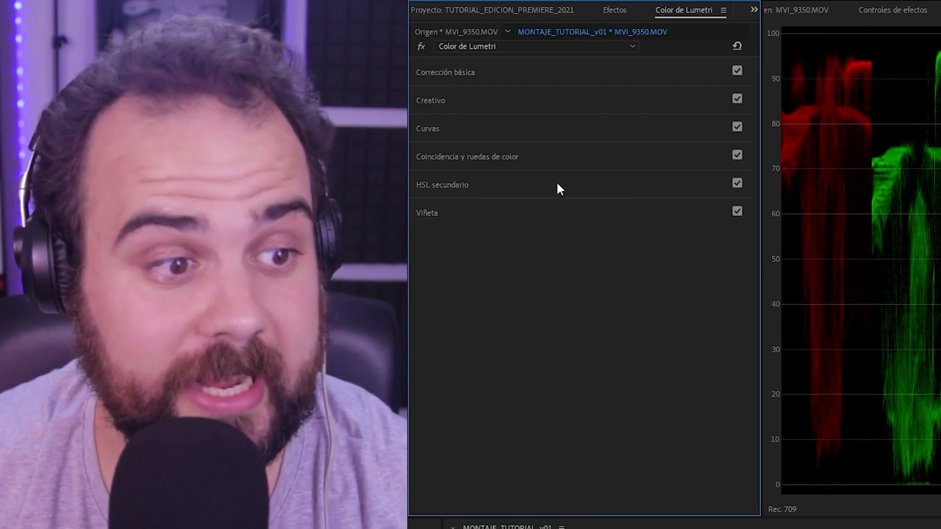
# Try an HSL secundario key by widening its hue range and previewing the selection as a Color/gris mask
pyautogui.click(553, 184)
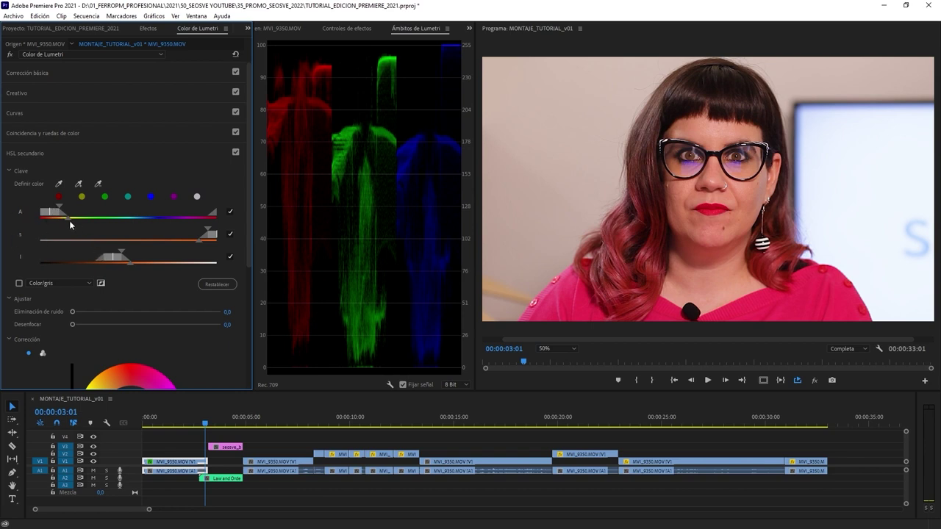
pyautogui.moveTo(62, 210); pyautogui.dragTo(100, 217)
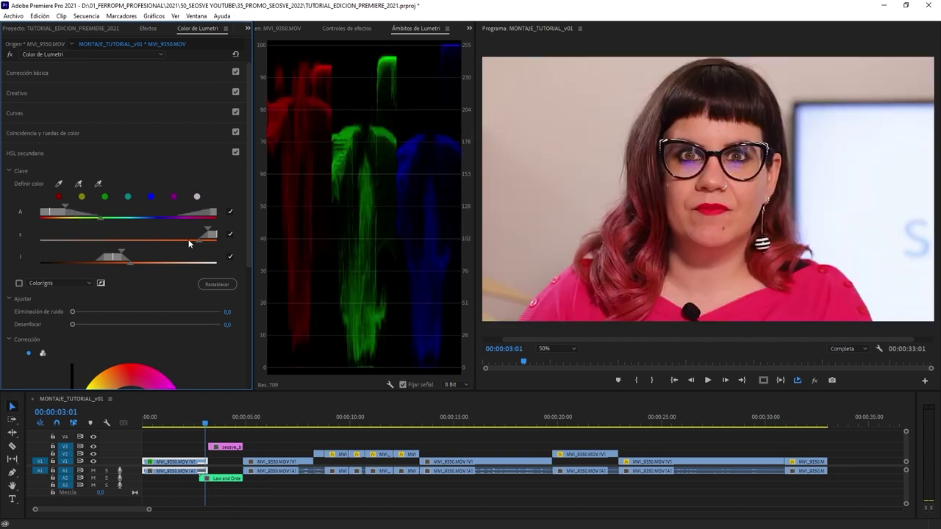
pyautogui.click(19, 284)
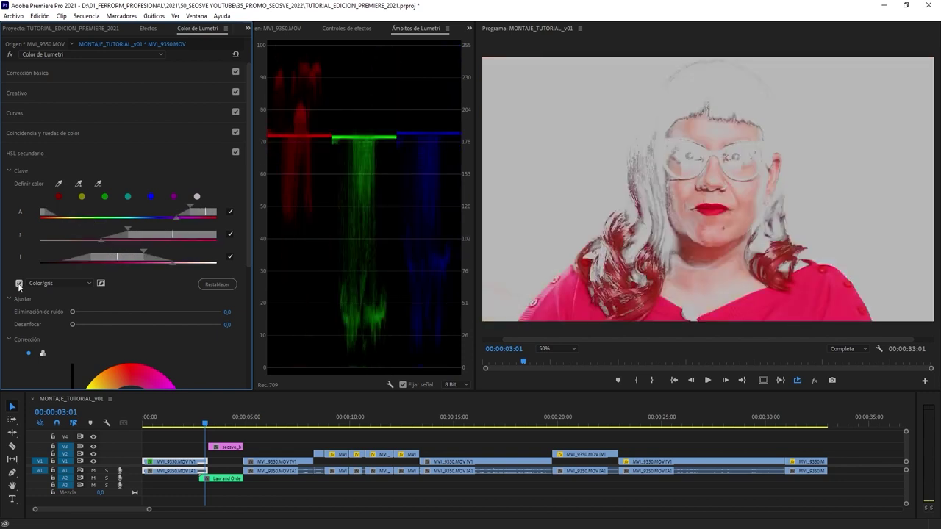
pyautogui.click(19, 284)
pyautogui.moveTo(210, 215); pyautogui.dragTo(207, 216)
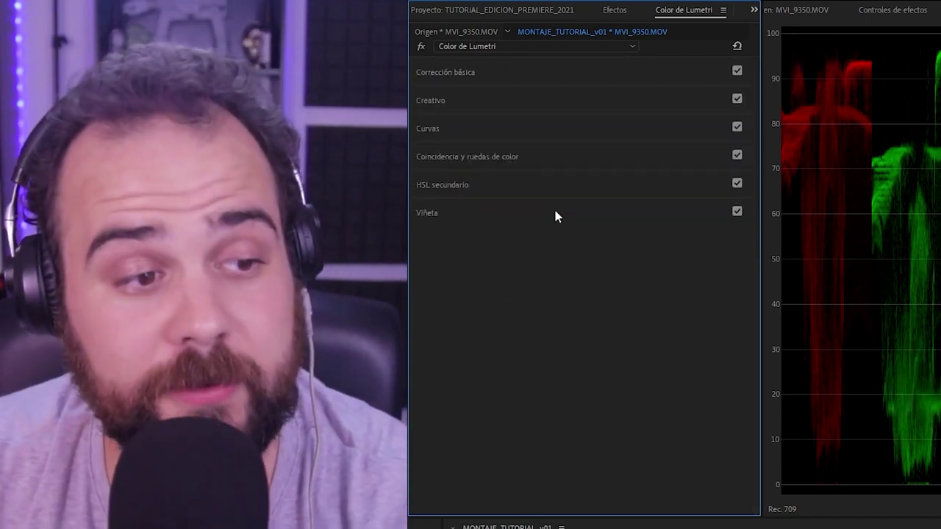
# Try a strong dark vignette by lowering Cantidad to its minimum and raising Punto medio
pyautogui.click(554, 208)
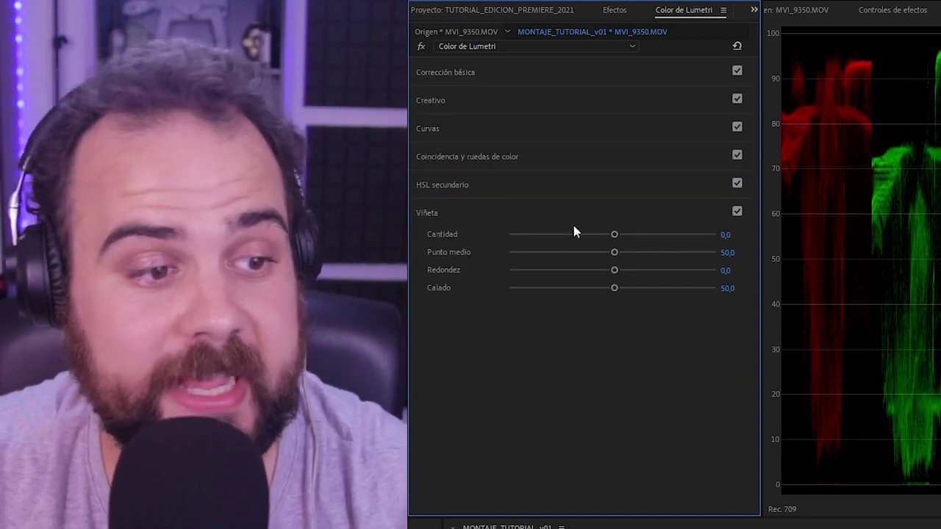
pyautogui.moveTo(614, 234); pyautogui.dragTo(595, 234)
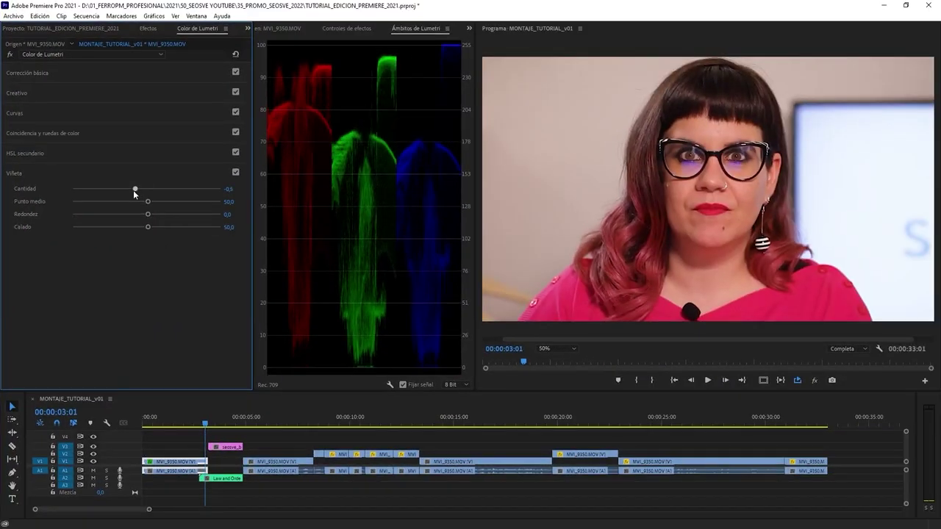
pyautogui.moveTo(133, 190); pyautogui.dragTo(72, 206)
pyautogui.moveTo(182, 201); pyautogui.dragTo(217, 207)
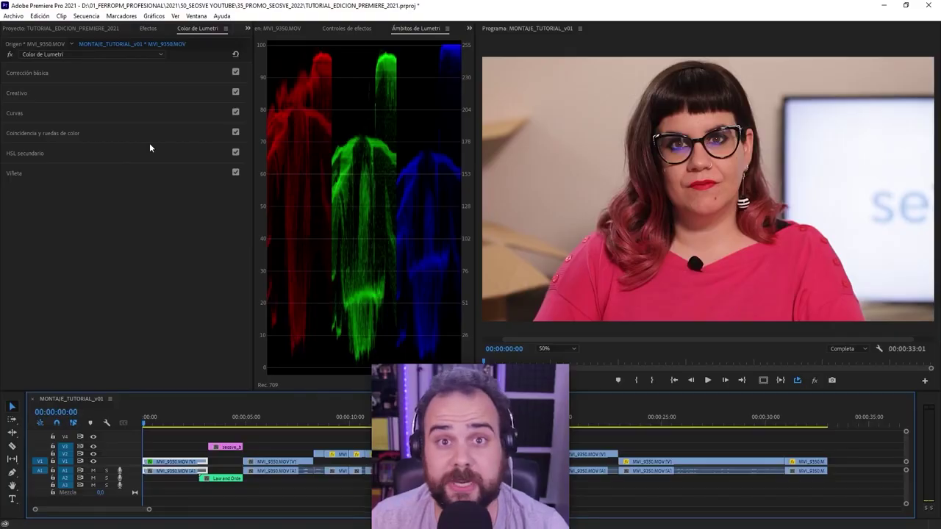
# Reopen the RGB curves and try lowering the white curve's highlight end, then restore it
pyautogui.click(57, 110)
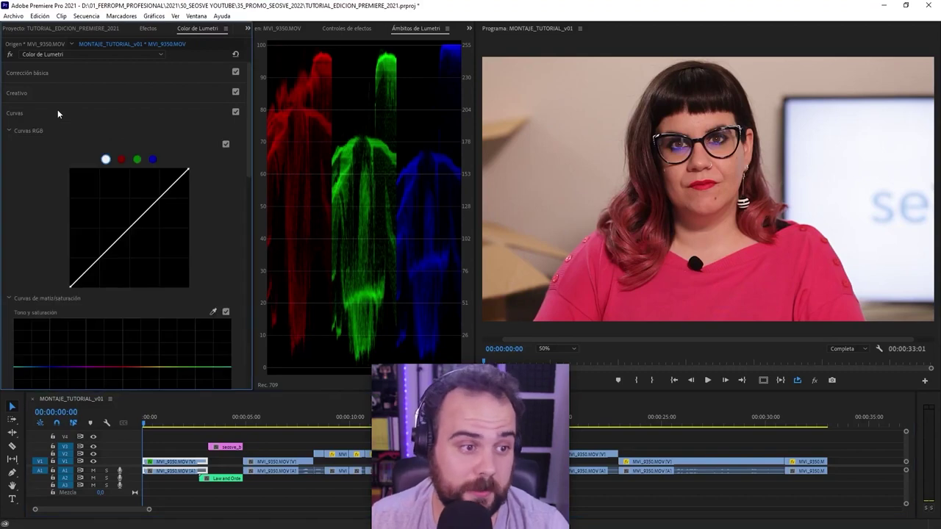
pyautogui.moveTo(187, 172); pyautogui.dragTo(191, 174)
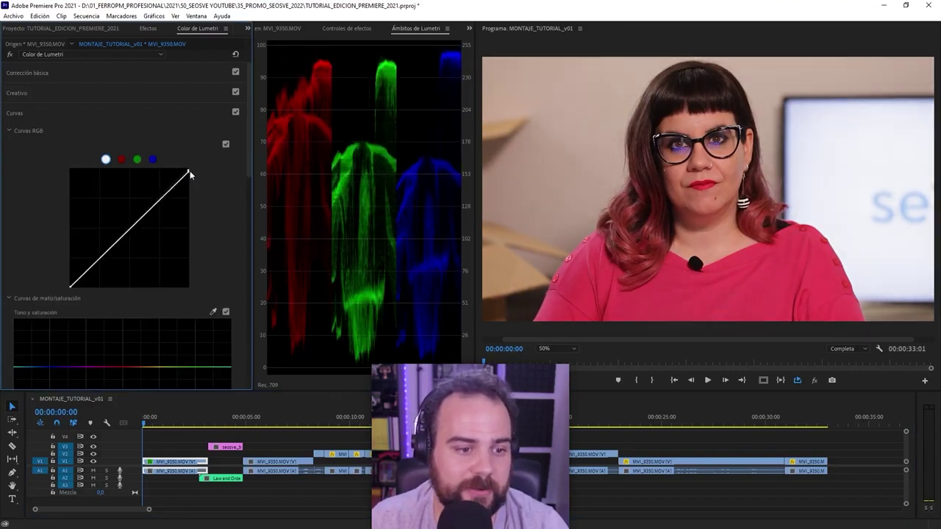
pyautogui.moveTo(191, 169); pyautogui.dragTo(192, 161)
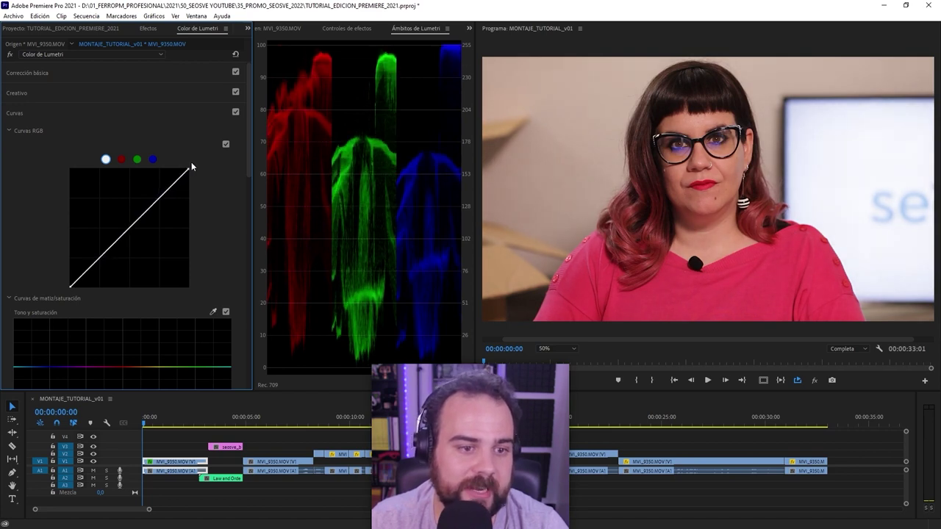
# Adjust the blue, green and red RGB curves, lowering the red midtones slightly, to even out the three channels in the scopes
pyautogui.click(153, 159)
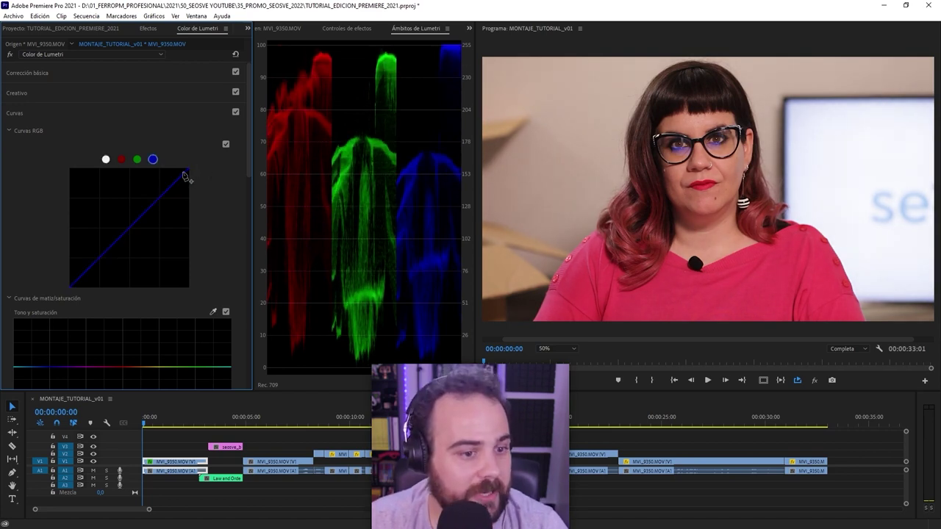
pyautogui.moveTo(186, 174); pyautogui.dragTo(192, 175)
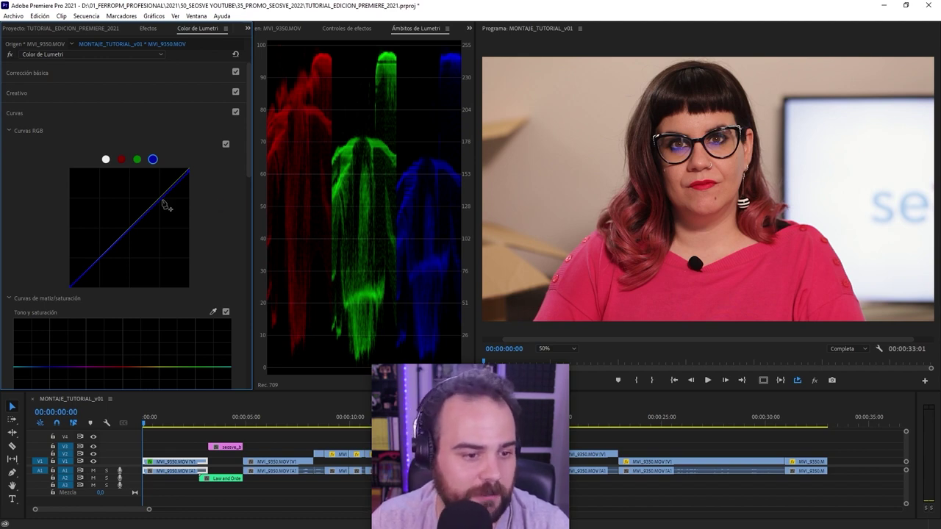
pyautogui.click(137, 159)
pyautogui.moveTo(160, 197); pyautogui.dragTo(157, 193)
pyautogui.click(121, 159)
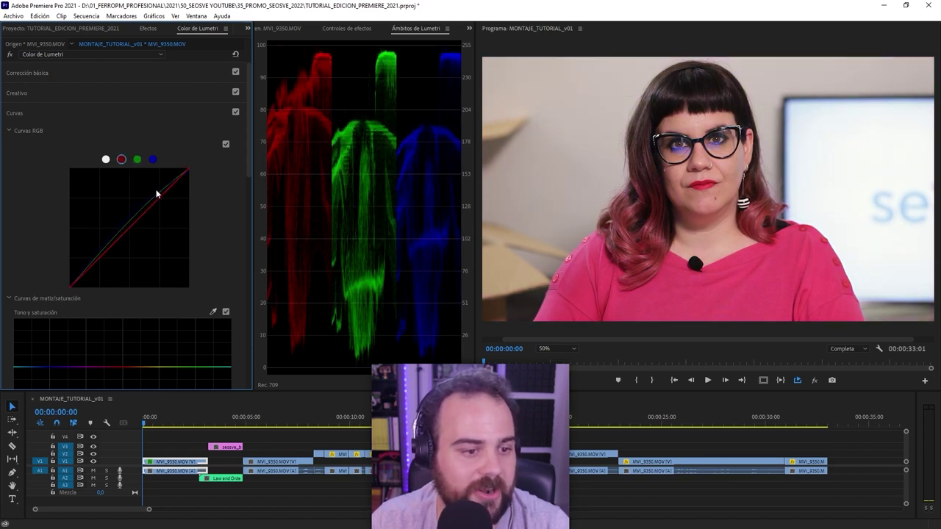
pyautogui.moveTo(162, 200); pyautogui.dragTo(163, 201)
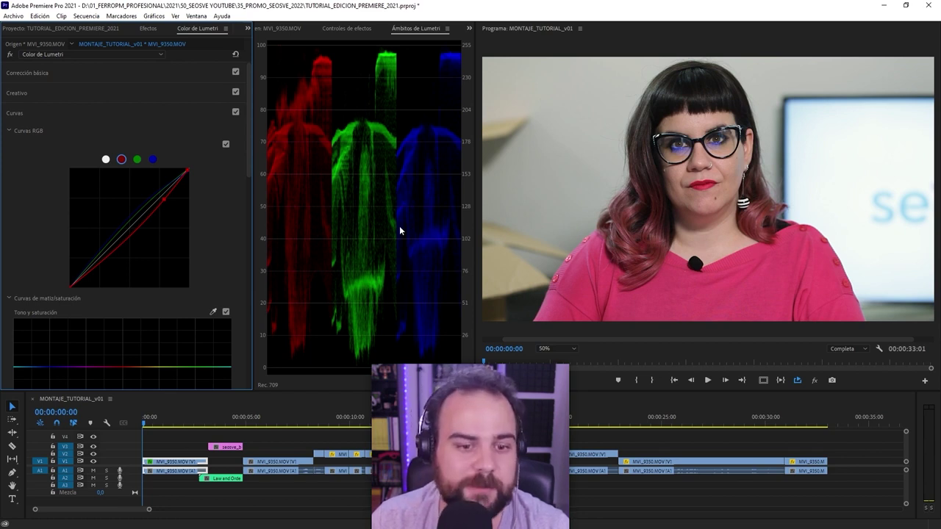
pyautogui.moveTo(122, 248); pyautogui.dragTo(115, 244)
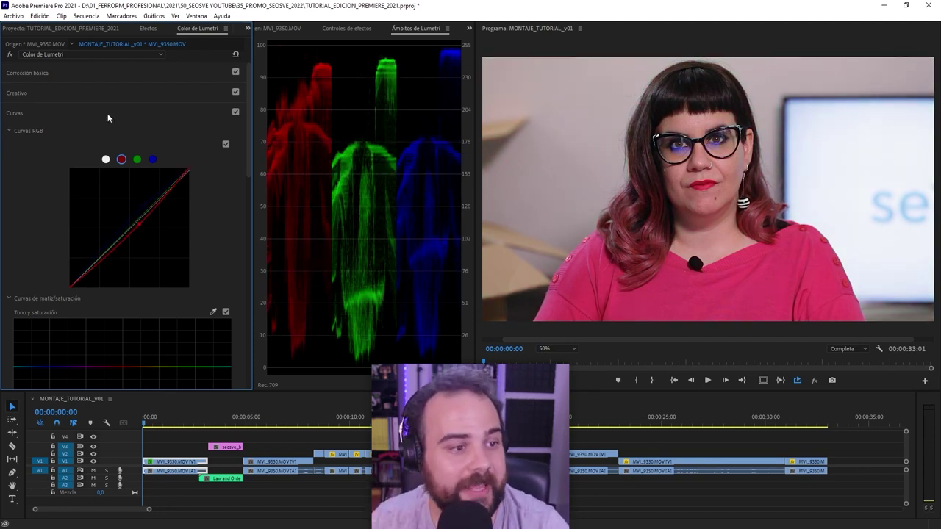
# Set Temperatura to 7,6 and Exposición to 0,5 in the basic correction
pyautogui.click(108, 113)
pyautogui.click(106, 74)
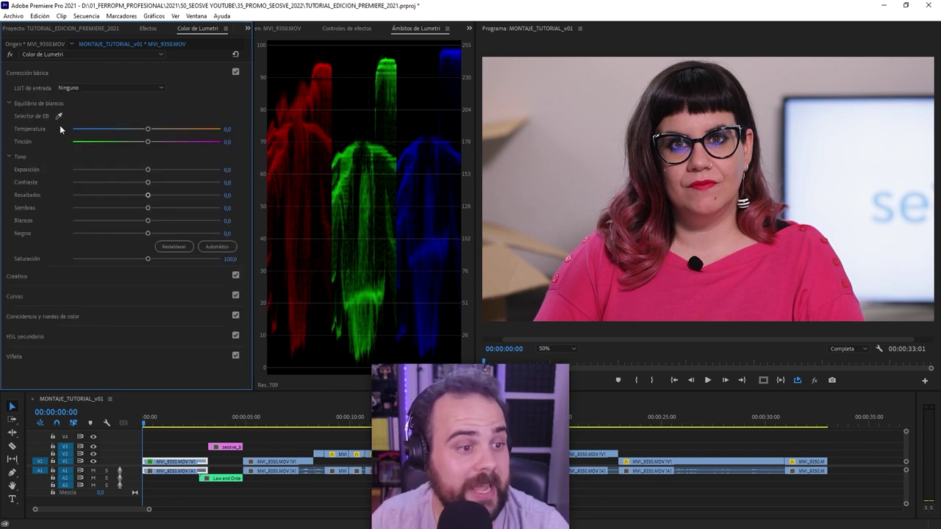
pyautogui.moveTo(147, 129)
pyautogui.mouseDown()
pyautogui.moveTo(139, 126)
pyautogui.moveTo(152, 129)
pyautogui.mouseUp()
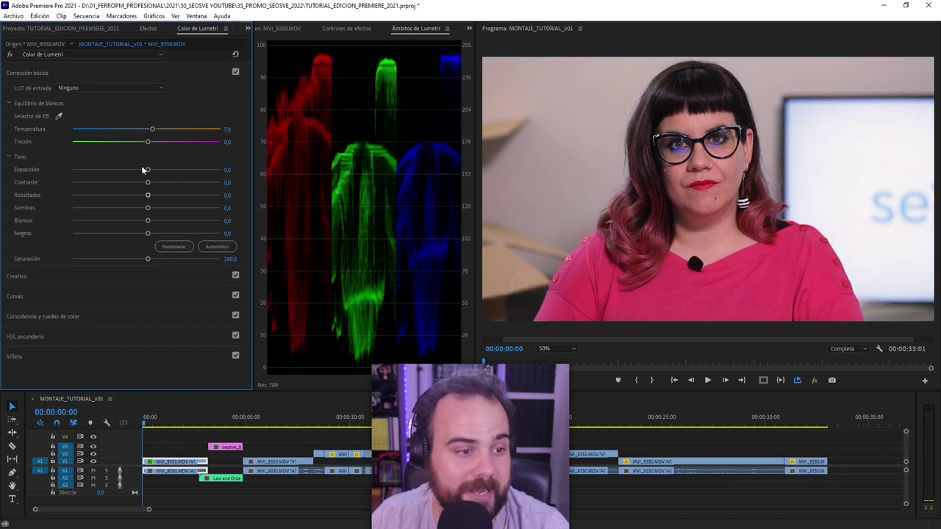
pyautogui.click(227, 170)
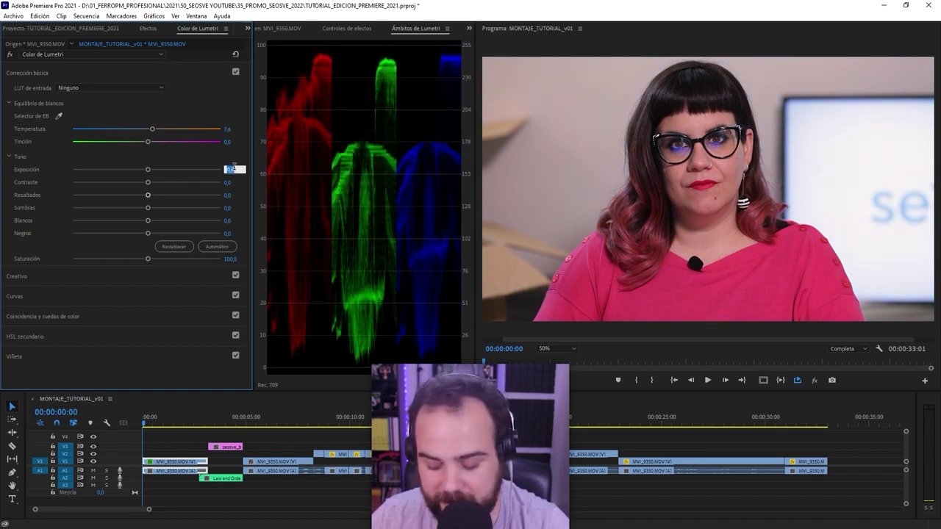
pyautogui.write('0,5')
pyautogui.press('Return')
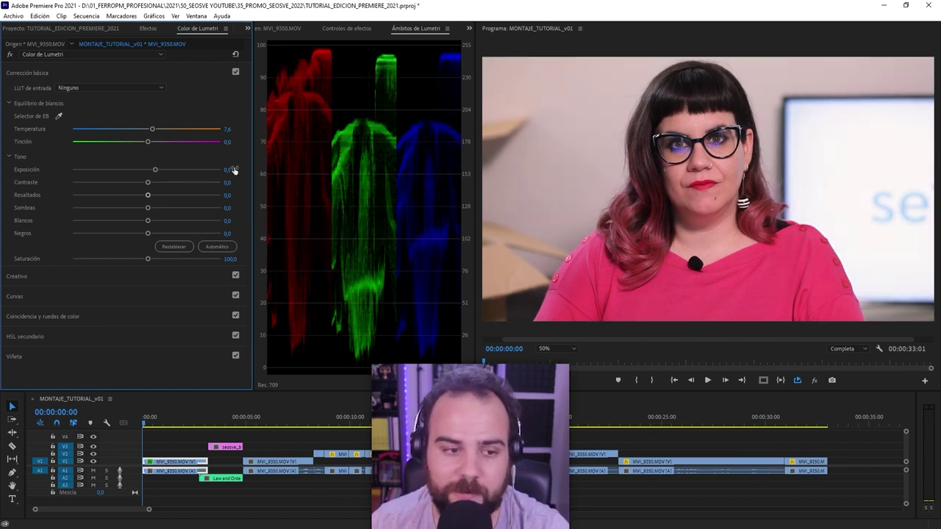
# Set Contraste to 50 and Resaltados to -30 in the basic correction
pyautogui.moveTo(148, 183); pyautogui.dragTo(124, 196)
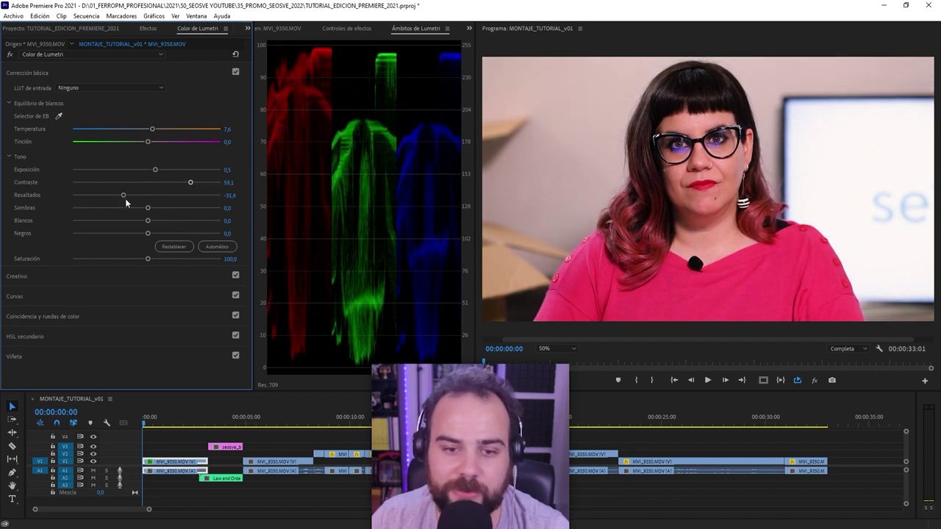
pyautogui.click(230, 194)
pyautogui.press('BackSpace')
pyautogui.write('-30')
pyautogui.press('Return')
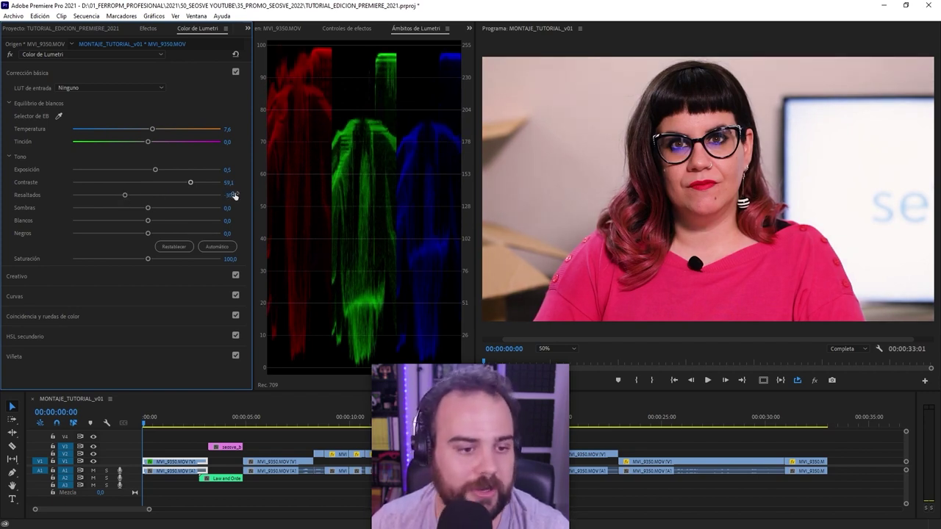
pyautogui.moveTo(231, 184); pyautogui.dragTo(175, 203)
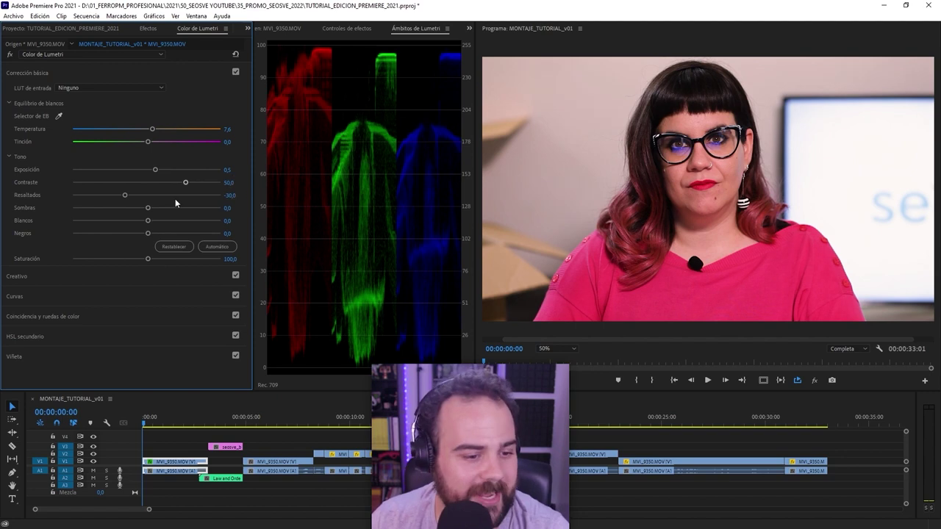
# In the Creativo adjustments, set Intensidad to 50 and Saturación to 110
pyautogui.click(103, 275)
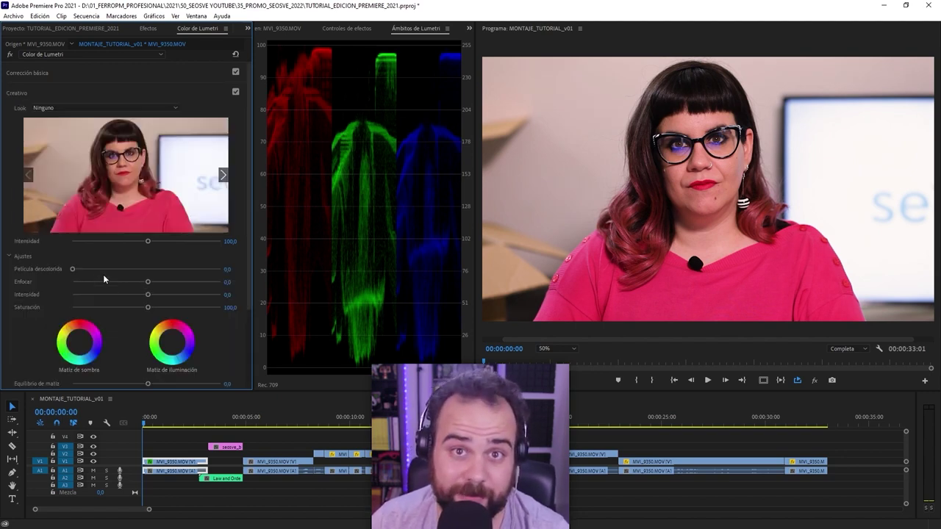
pyautogui.moveTo(148, 294); pyautogui.dragTo(219, 296)
pyautogui.click(228, 295)
pyautogui.write('50')
pyautogui.press('Return')
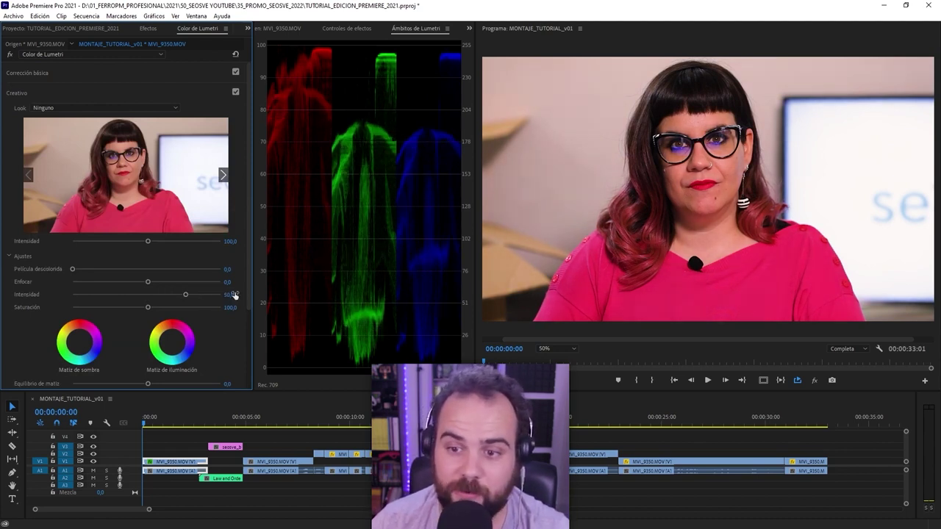
pyautogui.click(232, 307)
pyautogui.write('110')
pyautogui.press('Return')
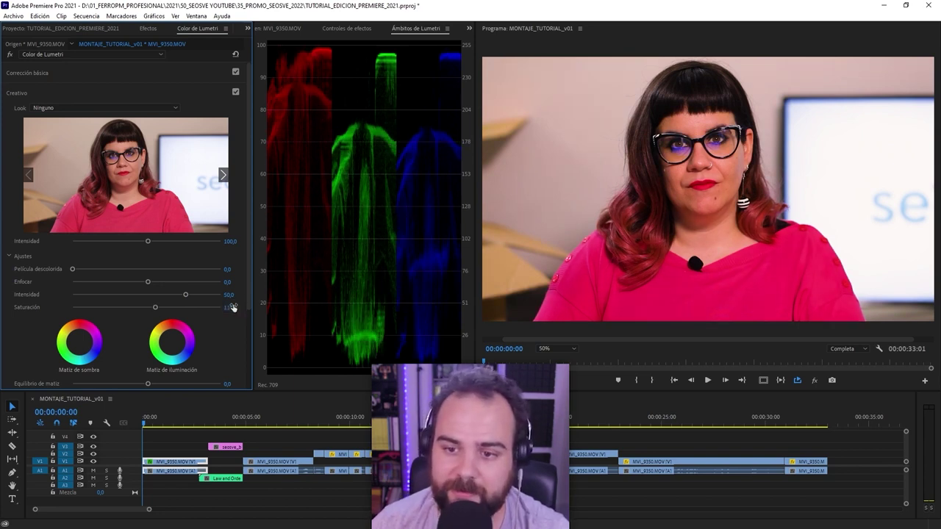
# Switch the program monitor's effects off and on repeatedly to compare the original and corrected image
pyautogui.click(819, 383)
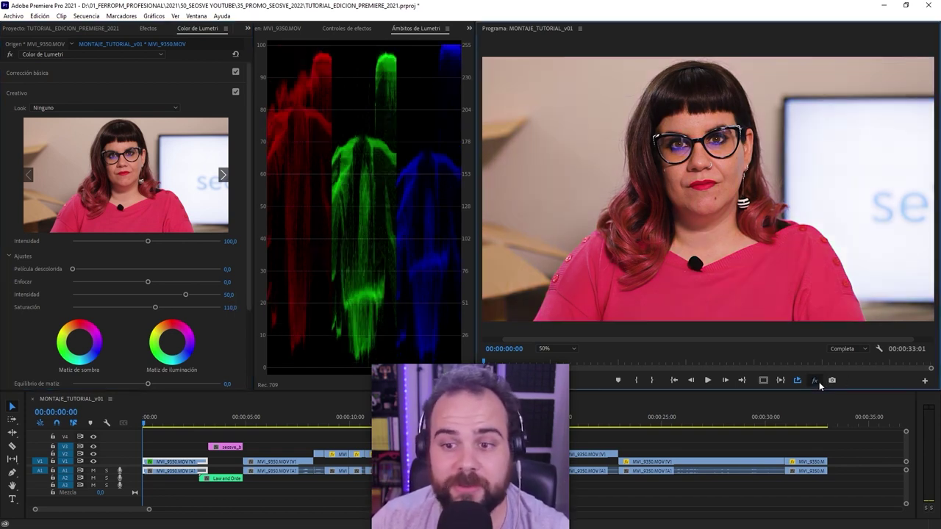
pyautogui.click(819, 382)
pyautogui.click(819, 382)
pyautogui.click(819, 382)
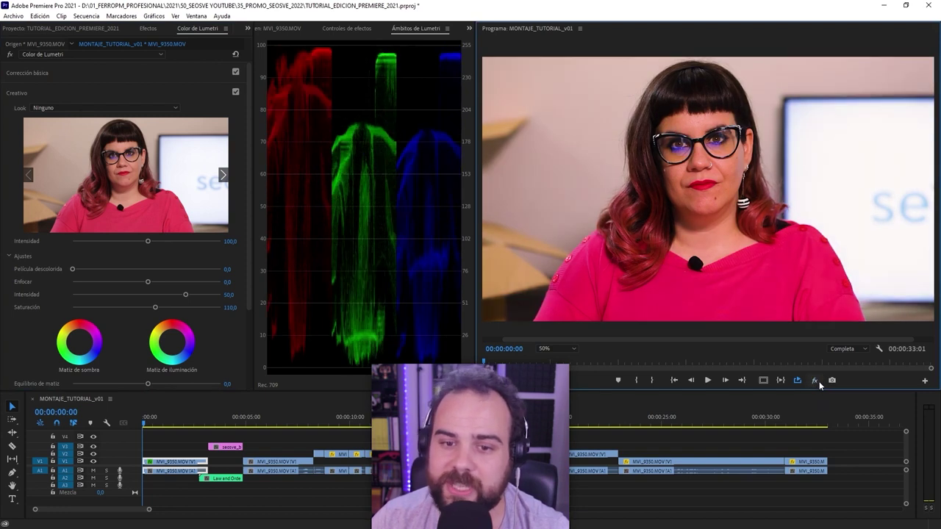
pyautogui.click(819, 382)
pyautogui.click(819, 382)
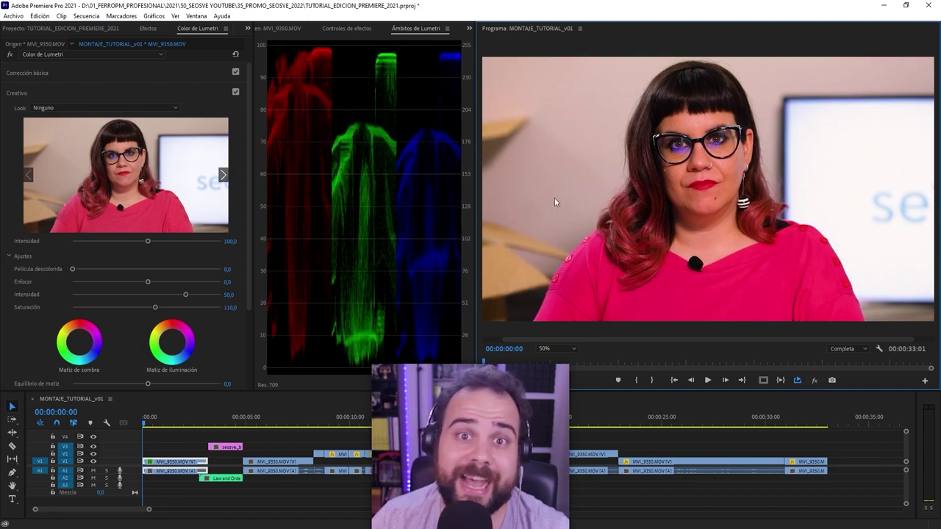
# Add the woman's forehead skin tone to the HSL secundario key and show the Color/gris mask
pyautogui.click(89, 93)
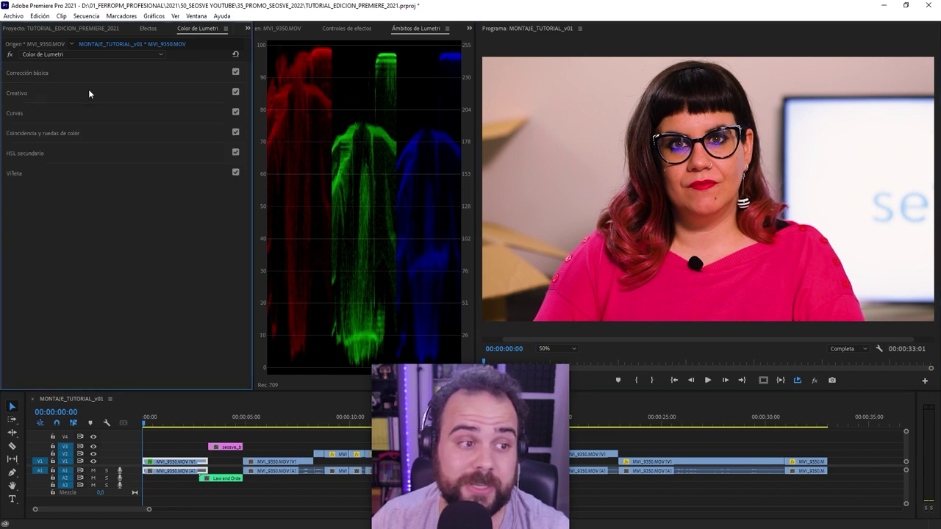
pyautogui.click(58, 152)
pyautogui.click(82, 183)
pyautogui.click(685, 118)
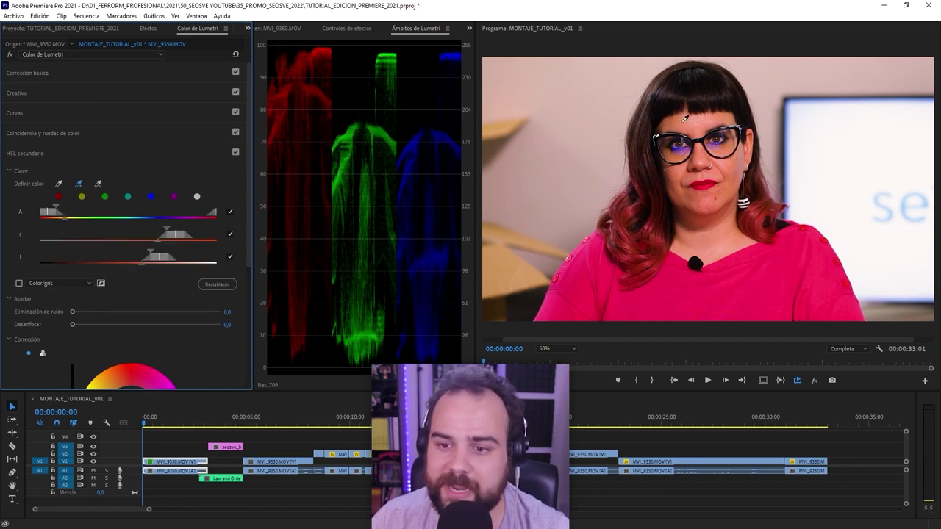
pyautogui.click(19, 283)
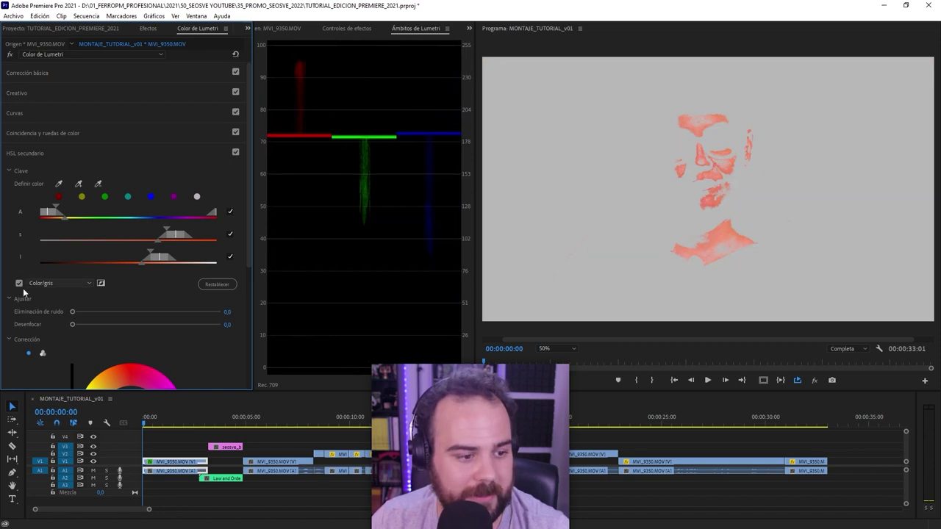
# Widen the key's hue, saturation and luminance ranges to cover more skin, and set Desenfocar to 17
pyautogui.moveTo(74, 217); pyautogui.dragTo(79, 218)
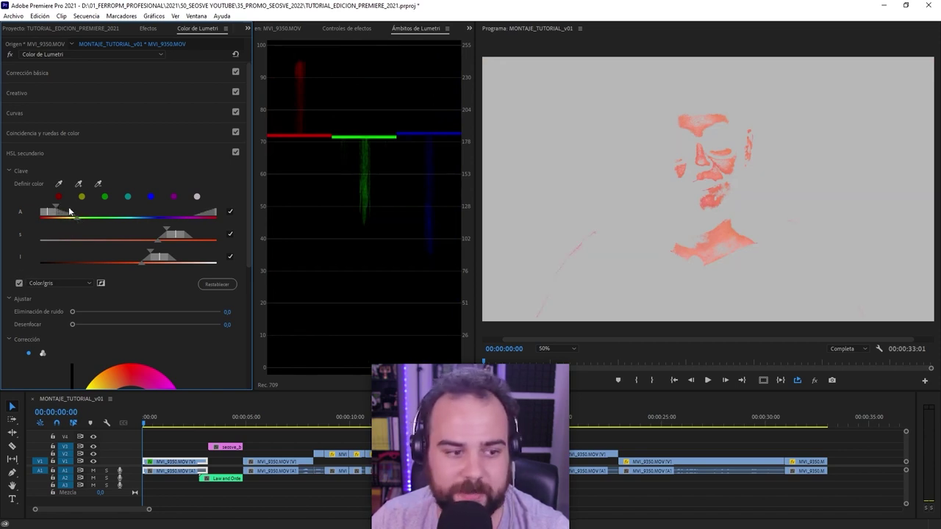
pyautogui.moveTo(54, 210); pyautogui.dragTo(72, 212)
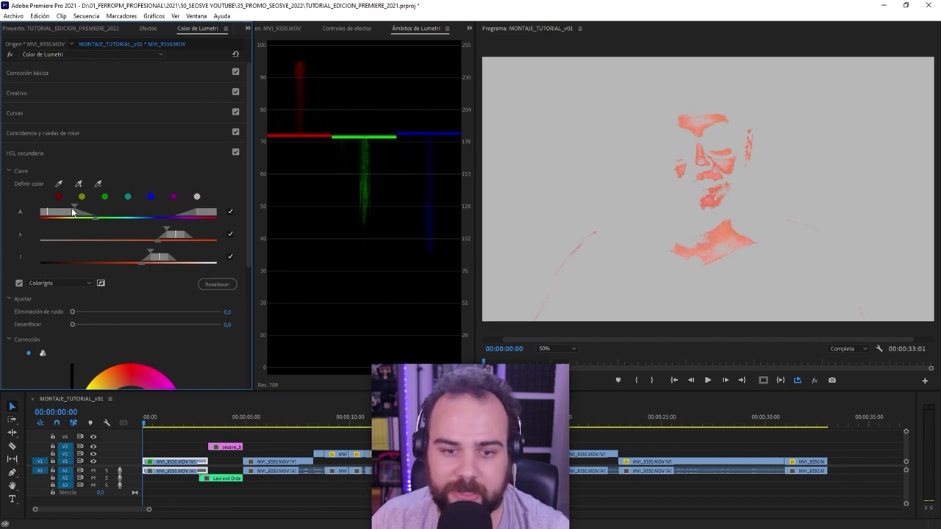
pyautogui.moveTo(158, 246)
pyautogui.mouseDown()
pyautogui.moveTo(138, 242)
pyautogui.moveTo(151, 231)
pyautogui.moveTo(132, 264)
pyautogui.moveTo(147, 255)
pyautogui.mouseUp()
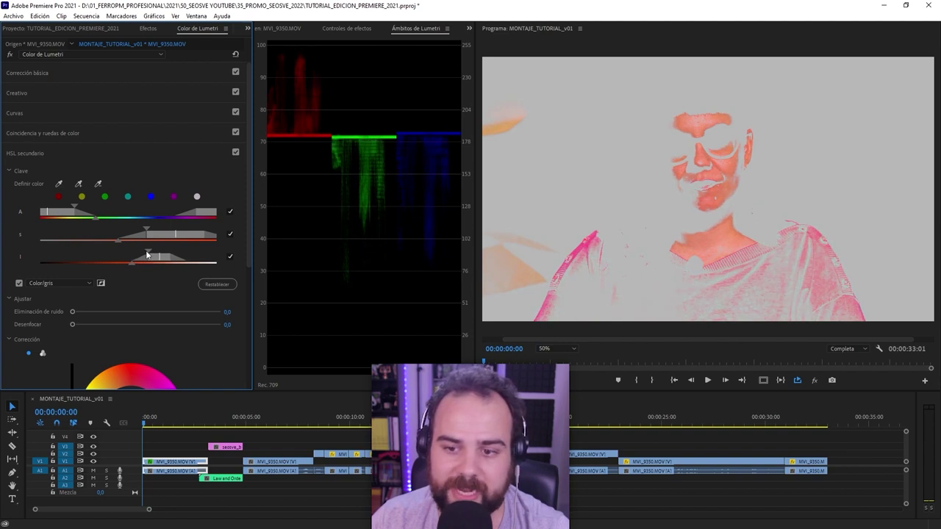
pyautogui.moveTo(74, 325); pyautogui.dragTo(157, 324)
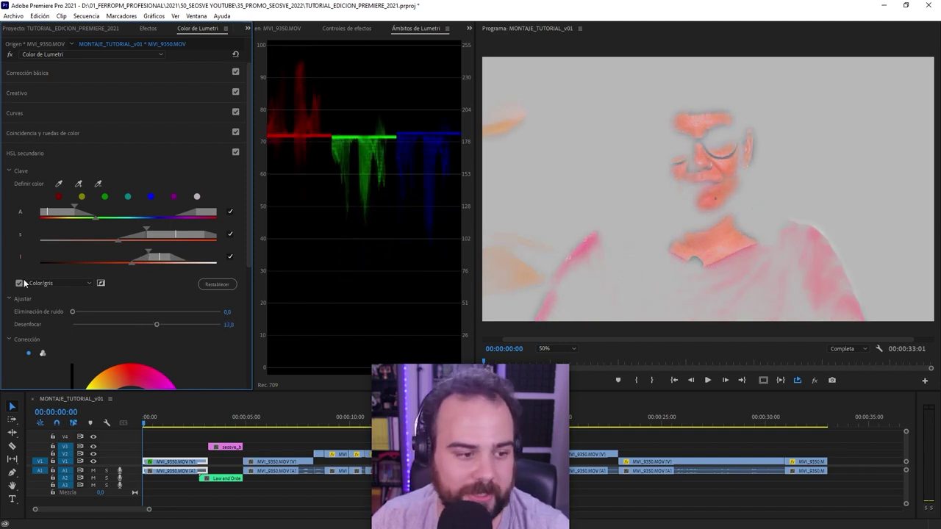
# Try lowering the keyed skin tones' Saturación to 85 in the HSL secundario correction
pyautogui.scroll(-5, 153, 267)
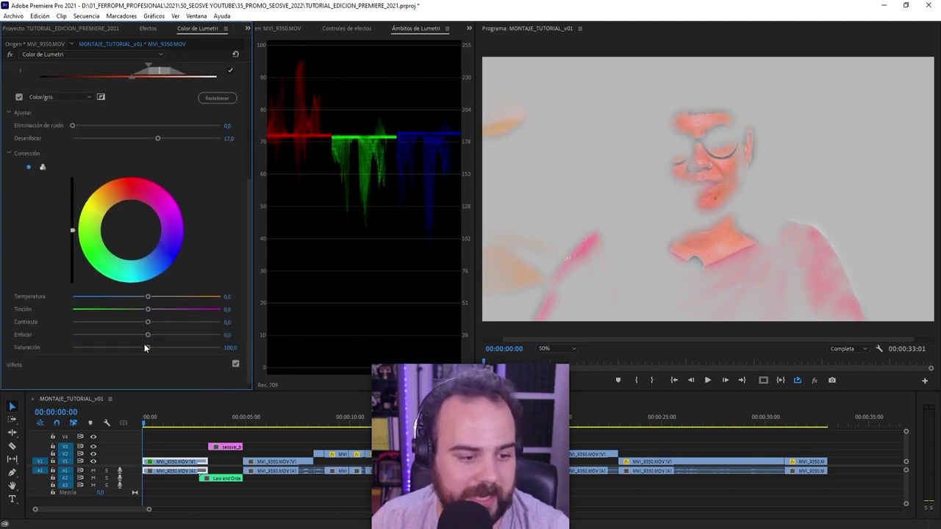
pyautogui.click(233, 346)
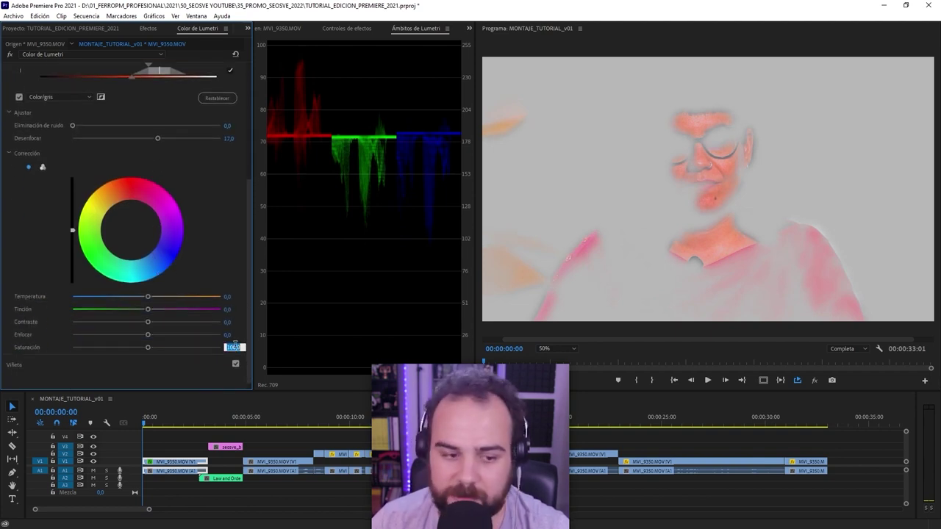
pyautogui.write('90')
pyautogui.press('Return')
pyautogui.click(234, 347)
pyautogui.write('100')
pyautogui.press('Return')
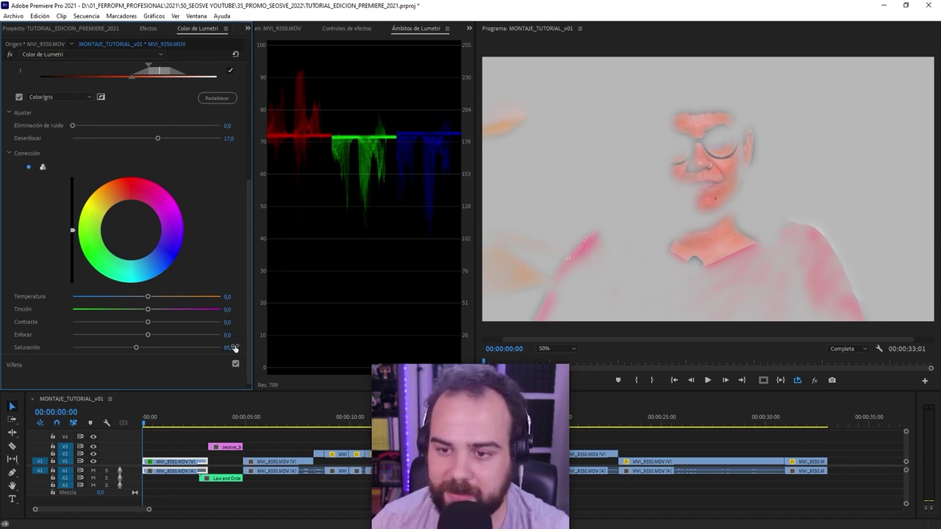
# Hide the Color/gris mask, try the keyed skin tones' Saturación at its maximum, and settle it at 85
pyautogui.moveTo(148, 349); pyautogui.dragTo(299, 339)
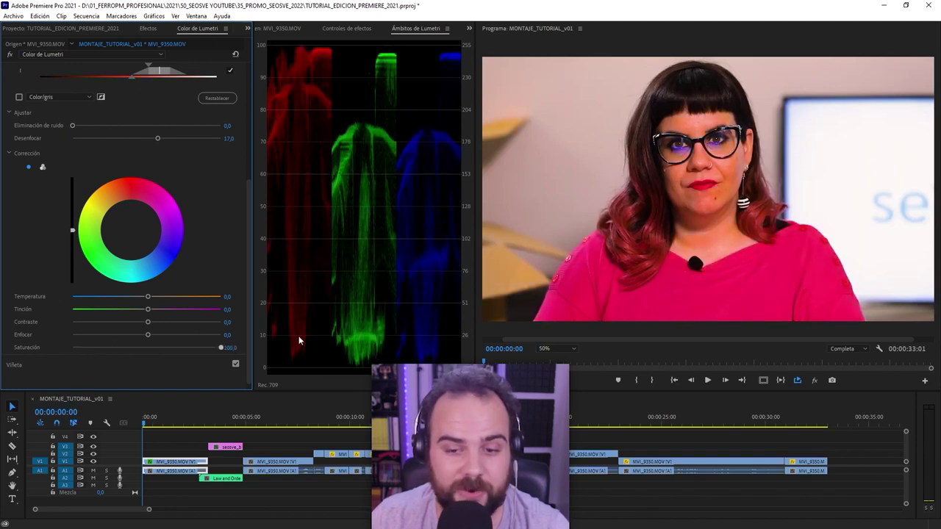
pyautogui.doubleClick(221, 348)
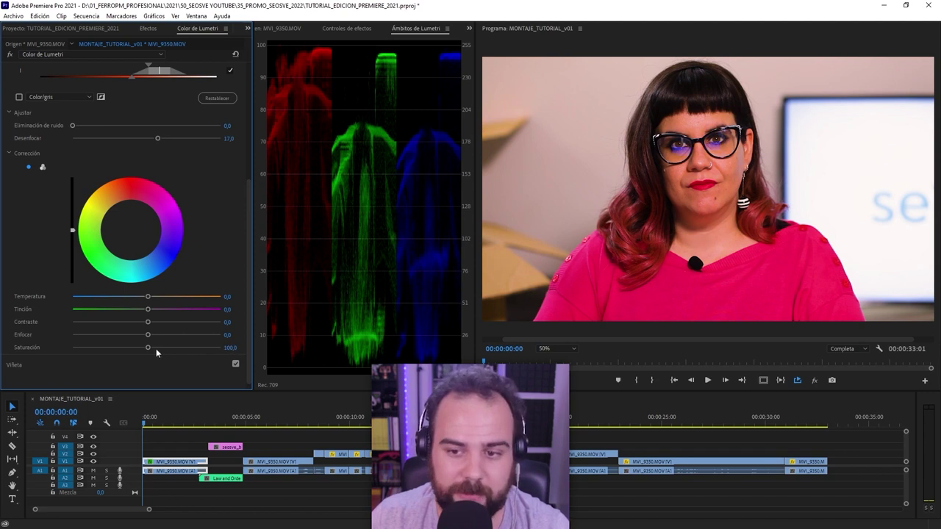
pyautogui.moveTo(147, 348); pyautogui.dragTo(137, 348)
pyautogui.click(227, 347)
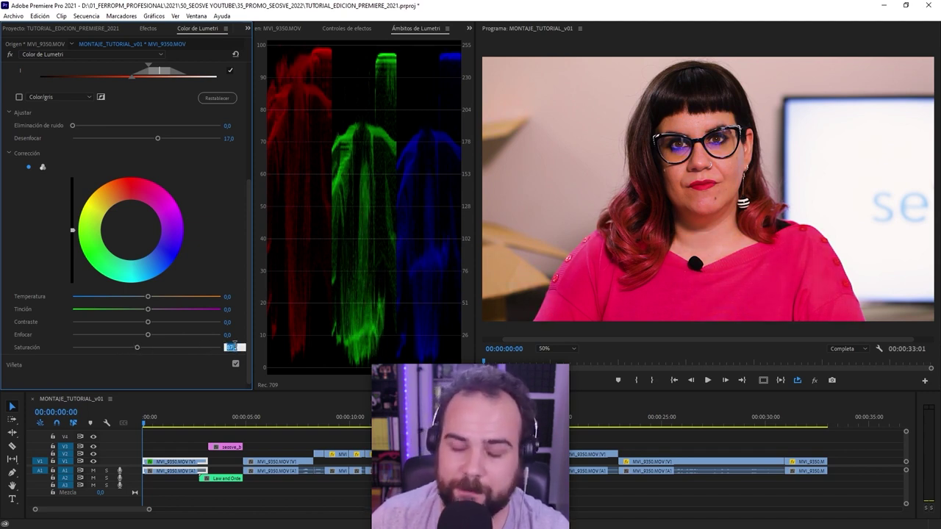
pyautogui.write('85')
pyautogui.press('Return')
# Disable and re-enable the HSL secundario section several times to compare its effect on the skin, leaving it enabled
pyautogui.scroll(4, 213, 147)
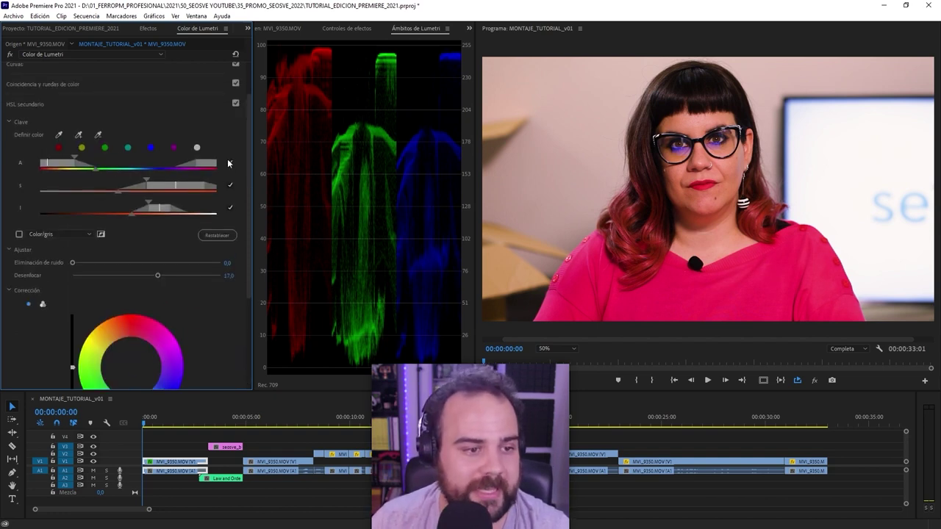
pyautogui.click(236, 106)
pyautogui.click(236, 105)
pyautogui.click(236, 105)
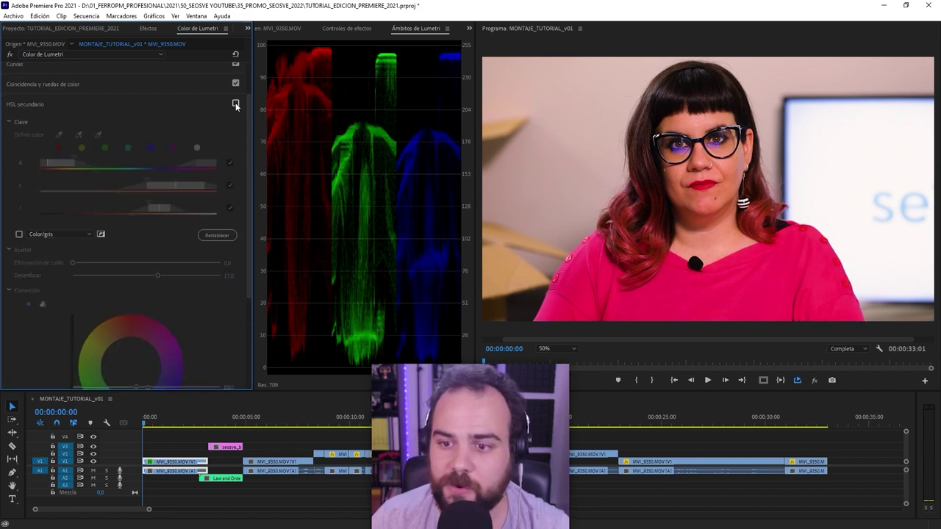
pyautogui.click(236, 105)
pyautogui.click(236, 105)
pyautogui.click(236, 105)
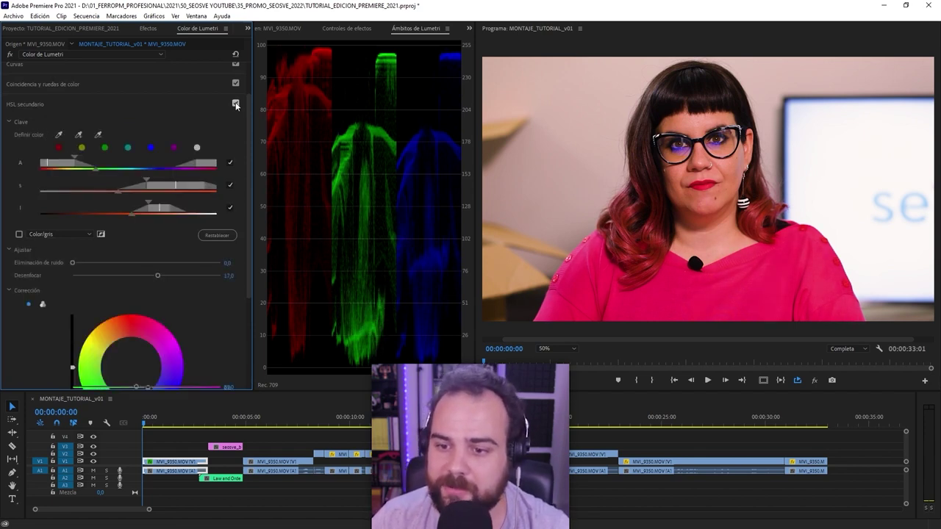
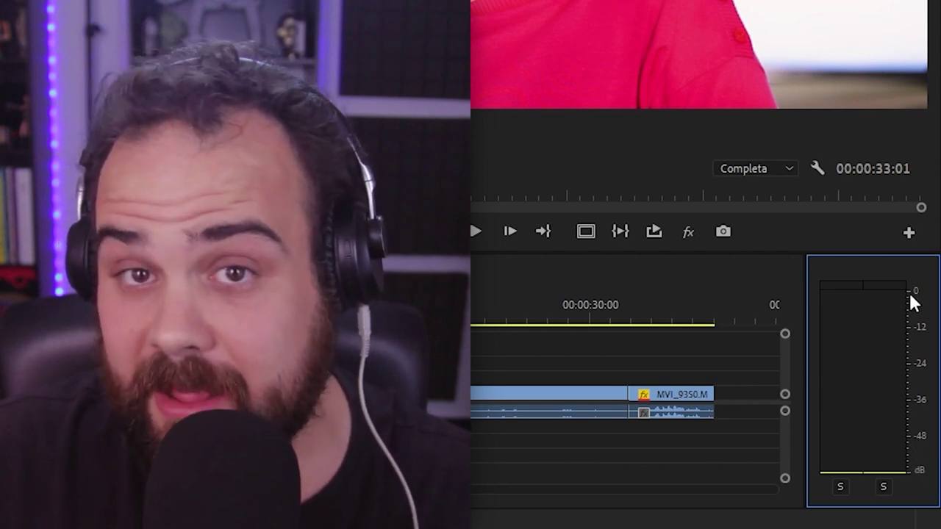
# Play the sequence and check its sound levels on the audio meters
pyautogui.press('space')
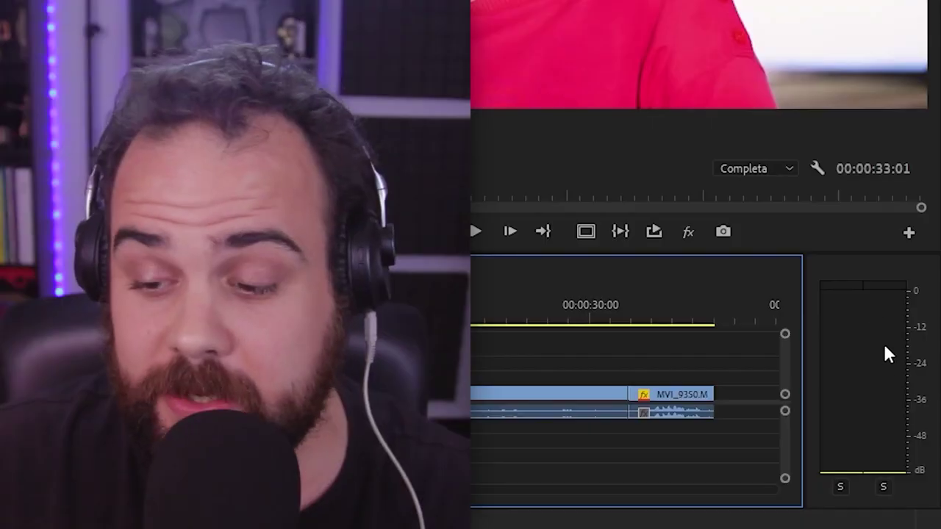
pyautogui.press('space')
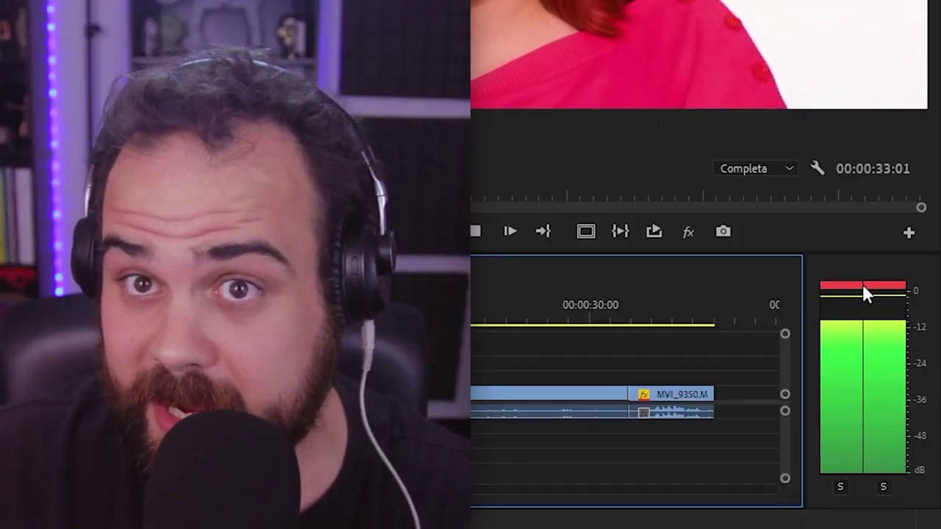
pyautogui.press('space')
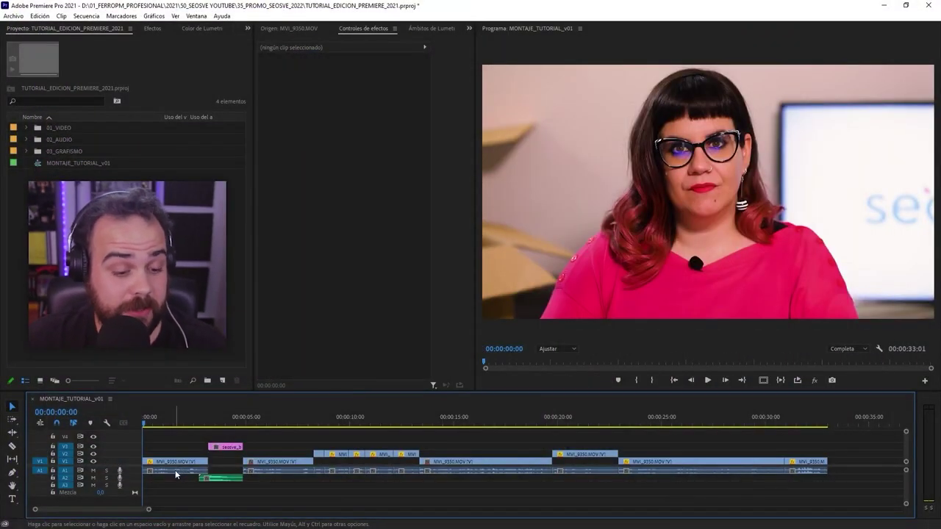
# Select the first interview clip's audio and turn off keyframe animation for Volumen's Nivel and Derivar
pyautogui.click(175, 471)
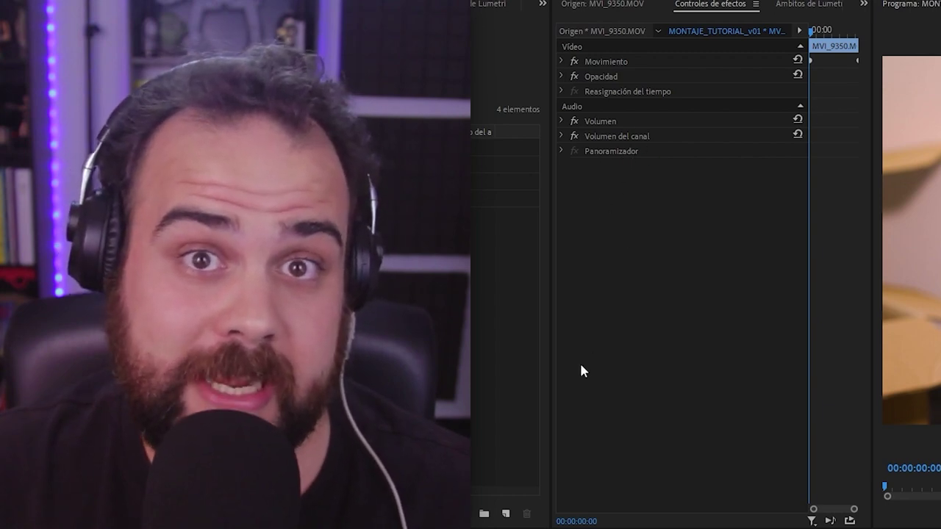
pyautogui.click(563, 121)
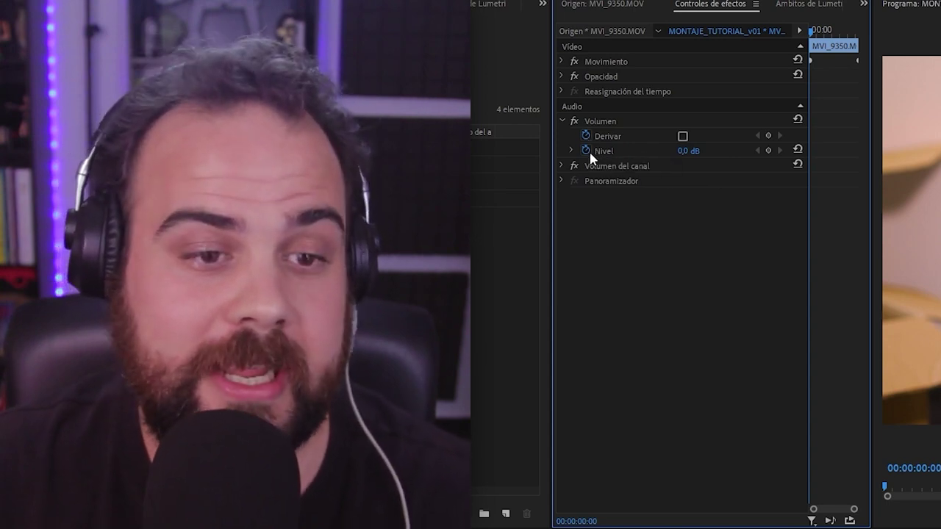
pyautogui.click(586, 150)
pyautogui.click(586, 136)
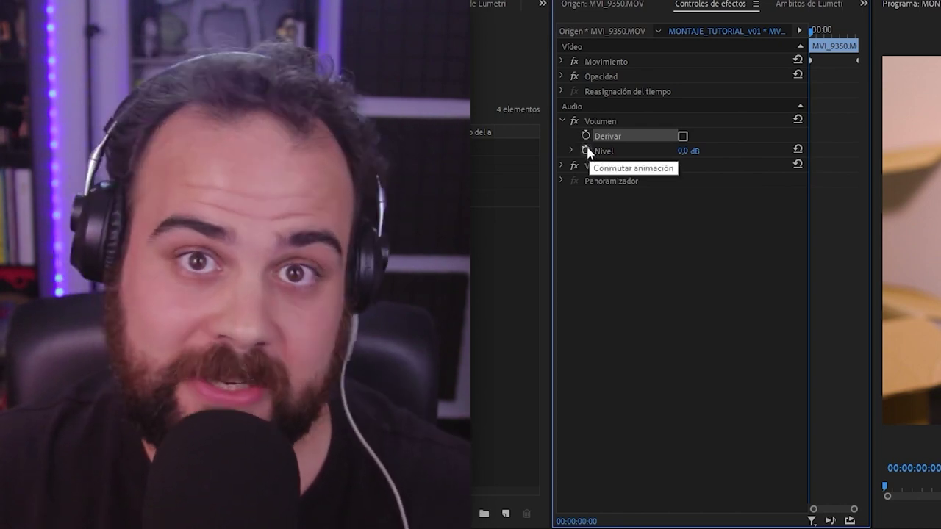
# Try turning on keyframe animation for the clip's Nivel
pyautogui.click(587, 152)
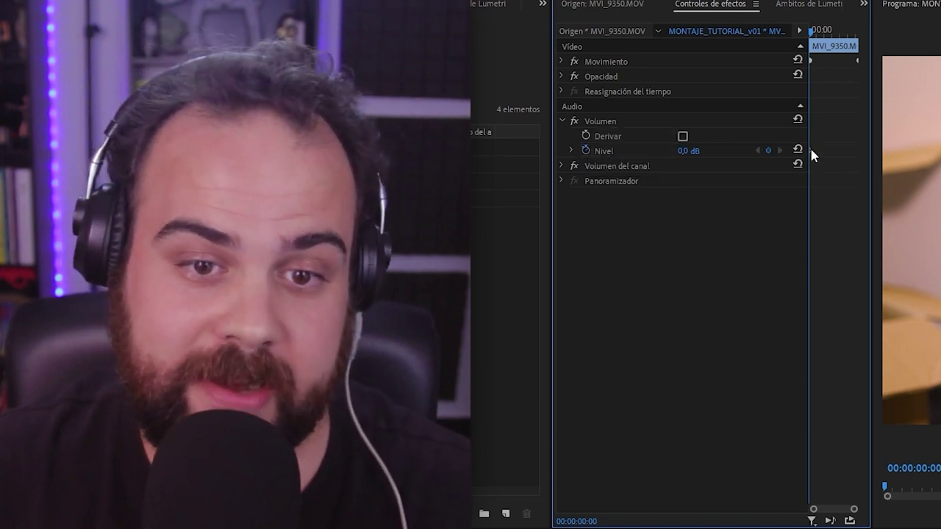
pyautogui.click(824, 33)
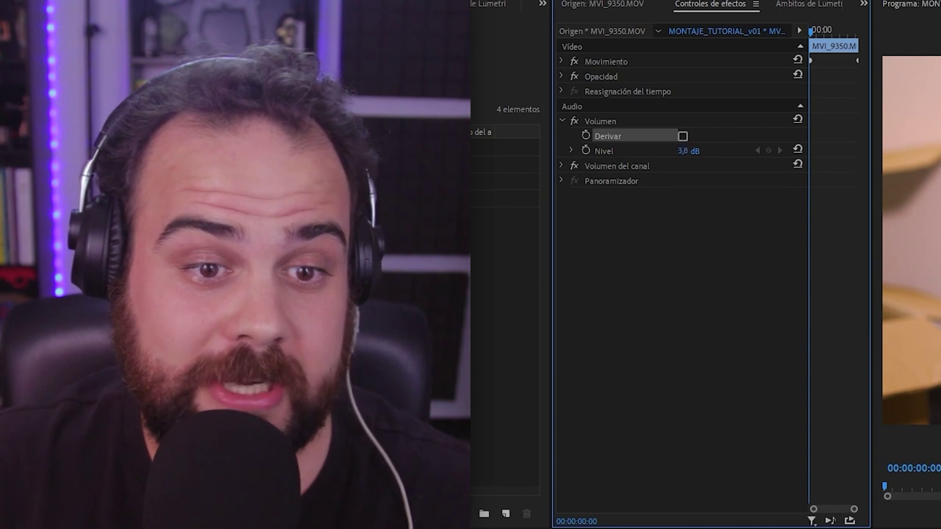
# Set the first interview clip's Nivel to 0 dB with its keyframe animation off
pyautogui.click(689, 151)
pyautogui.write('0')
pyautogui.press('Return')
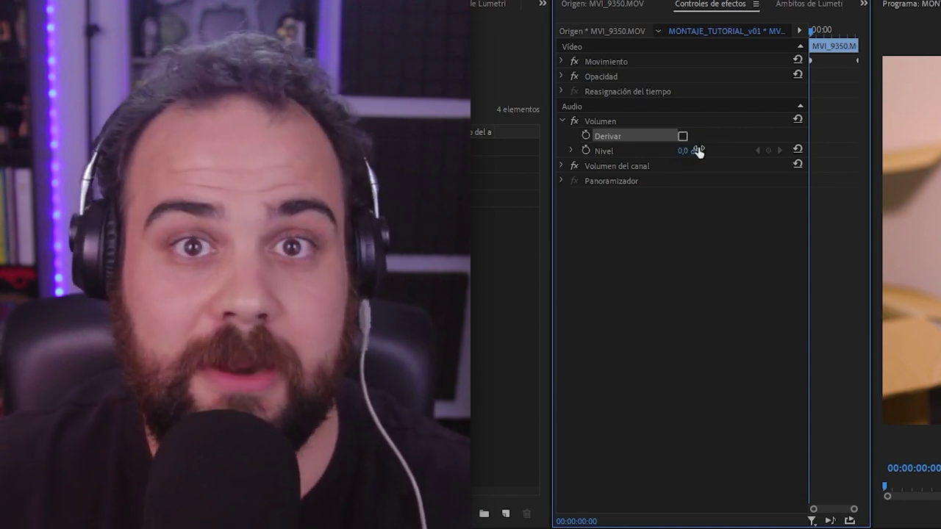
# Keyframe the first interview clip's Nivel from 3 dB at its start to a different level further along the clip
pyautogui.click(572, 151)
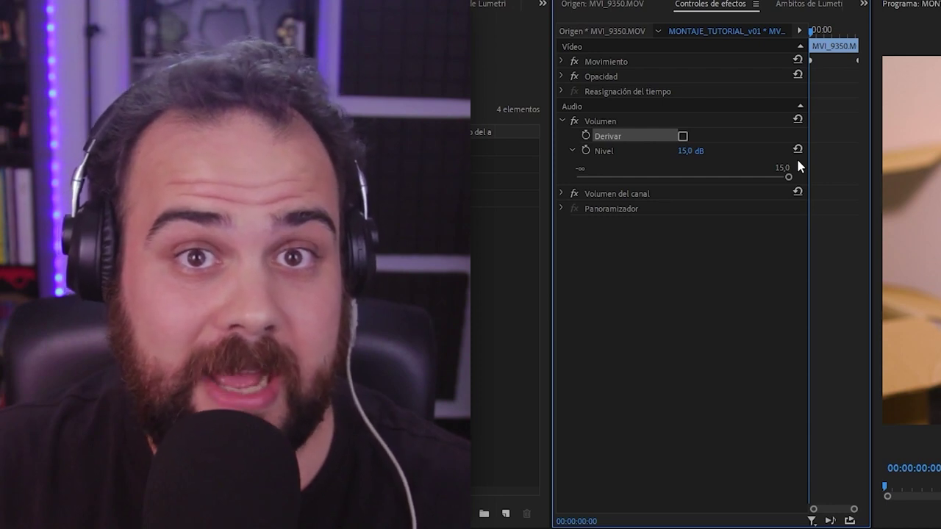
pyautogui.moveTo(789, 177); pyautogui.dragTo(778, 178)
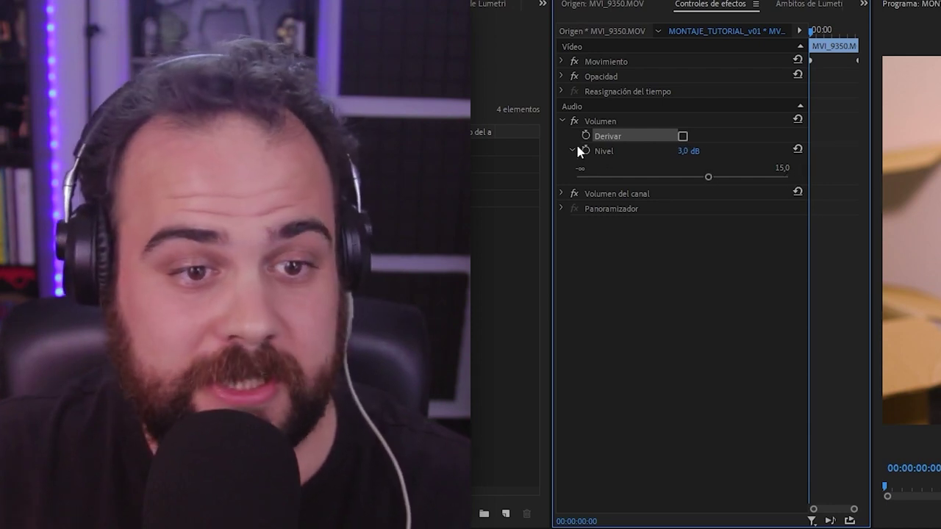
pyautogui.click(586, 152)
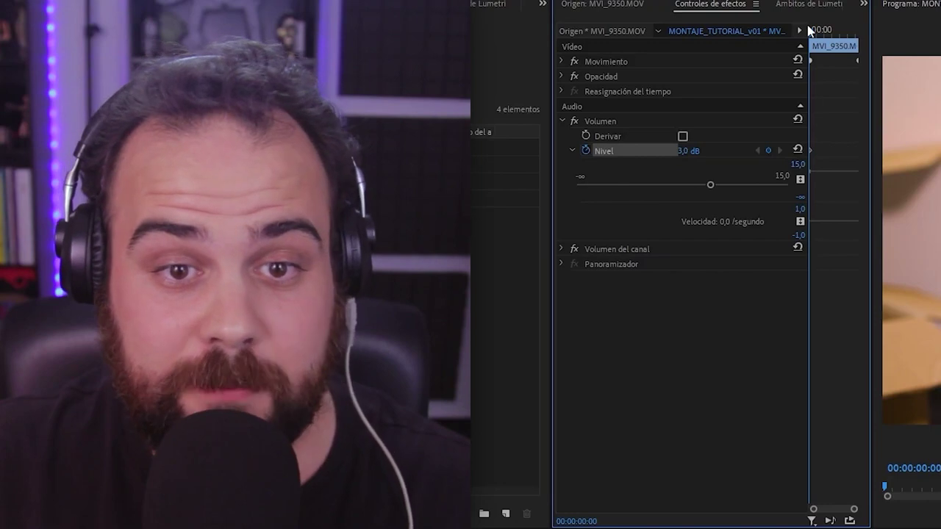
pyautogui.moveTo(811, 29); pyautogui.dragTo(831, 30)
pyautogui.moveTo(719, 182); pyautogui.dragTo(750, 206)
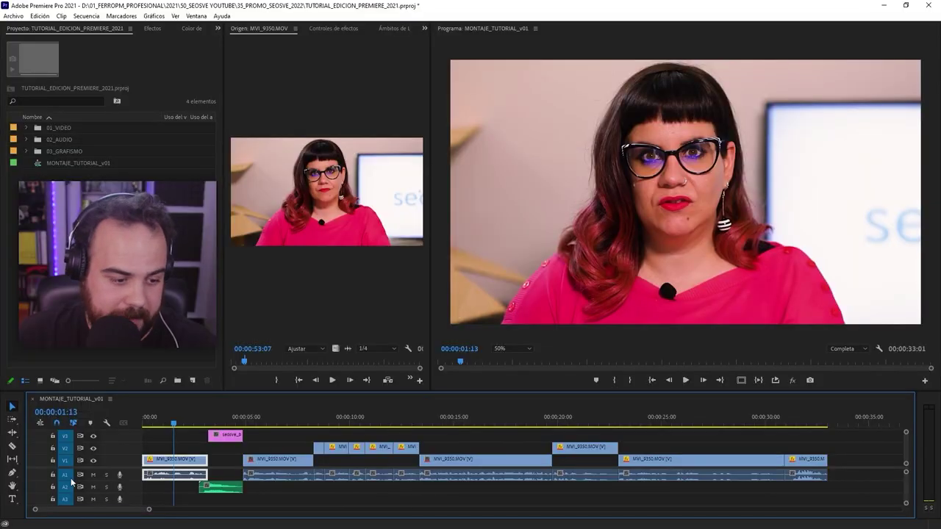
# Enlarge track A1, display Volumen's Nivel on the first interview clip's audio and lower its level line
pyautogui.moveTo(72, 482); pyautogui.dragTo(185, 500)
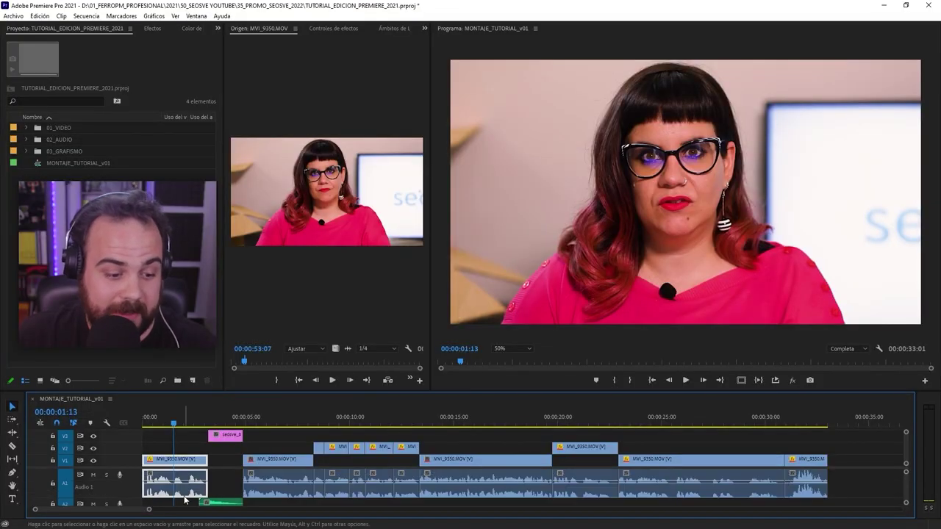
pyautogui.rightClick(150, 478)
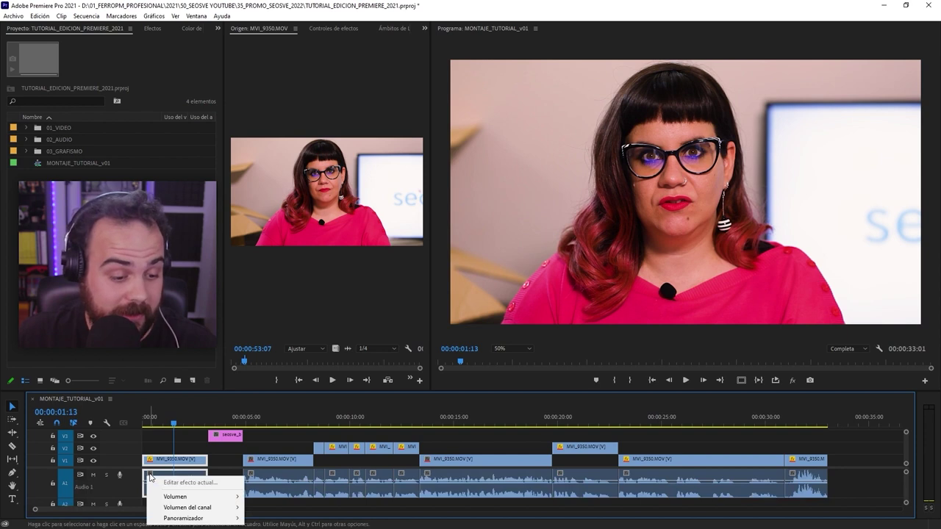
pyautogui.moveTo(188, 502)
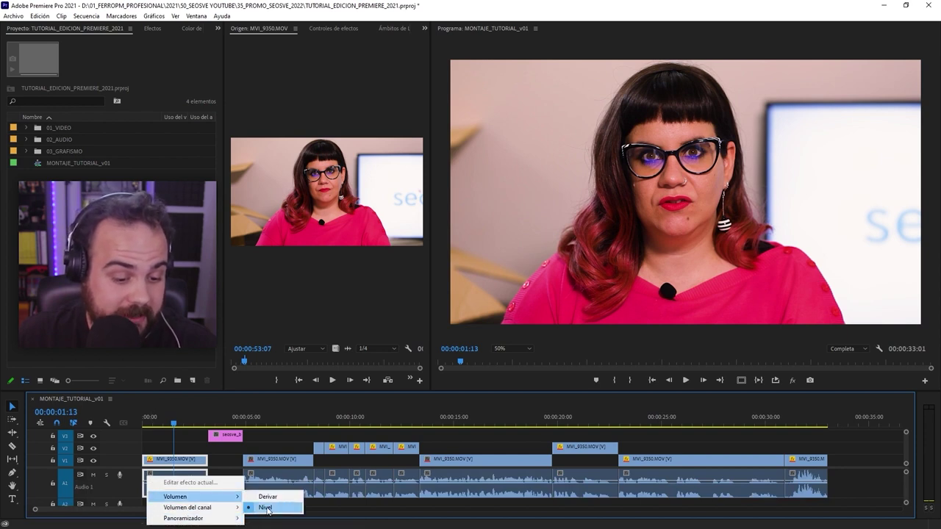
pyautogui.click(266, 508)
pyautogui.moveTo(163, 482)
pyautogui.mouseDown()
pyautogui.moveTo(176, 480)
pyautogui.moveTo(175, 496)
pyautogui.mouseUp()
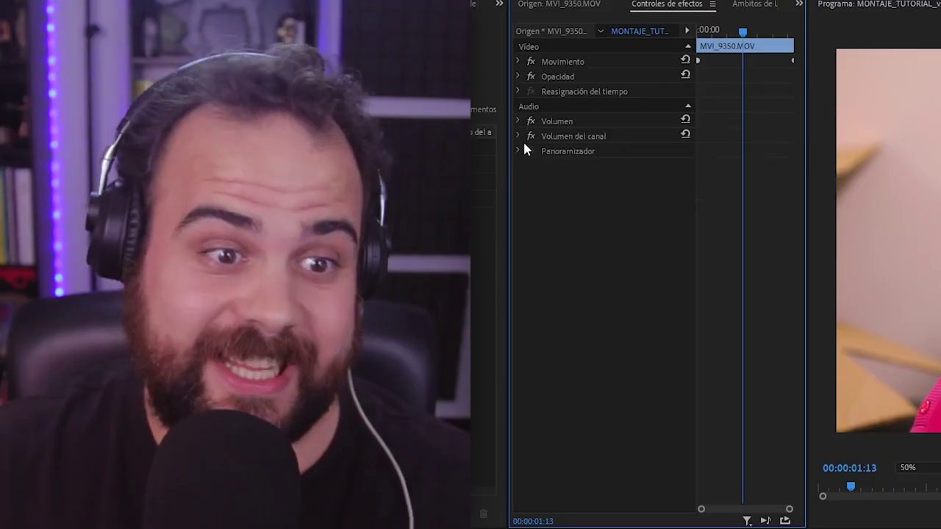
# Inspect the clip's Volumen del canal settings and the Equilibrio control of Panoramizador
pyautogui.click(518, 137)
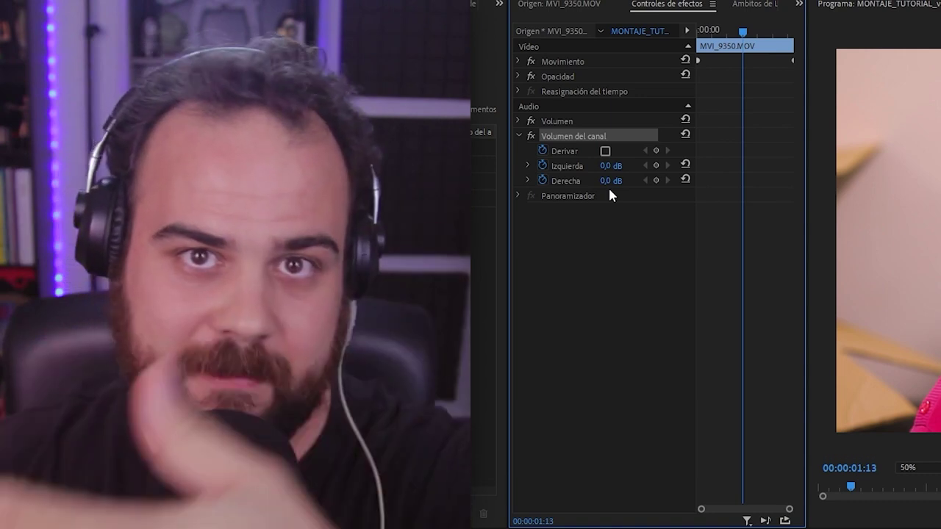
pyautogui.click(519, 136)
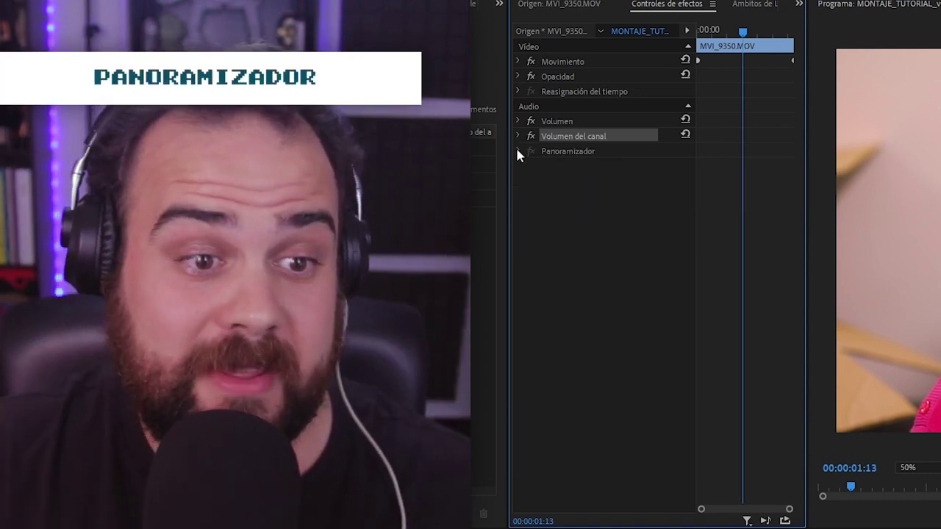
pyautogui.click(518, 150)
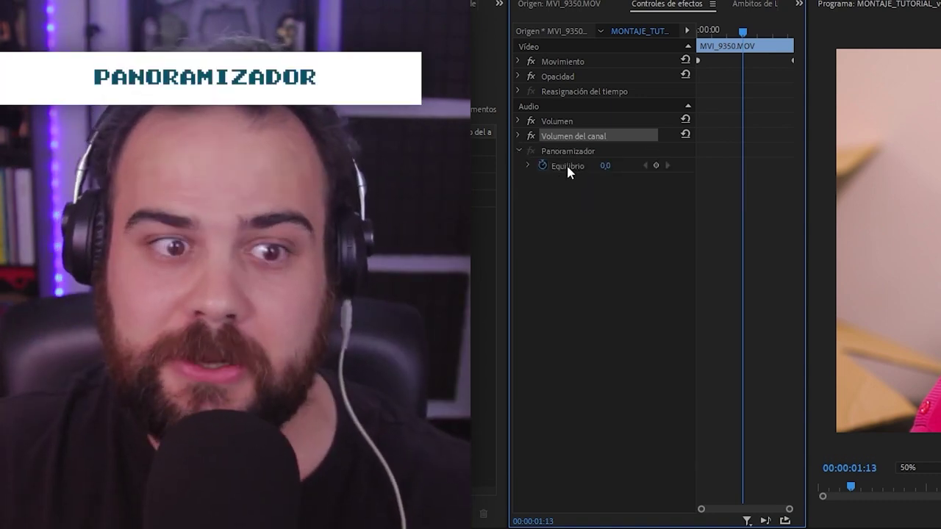
pyautogui.click(529, 164)
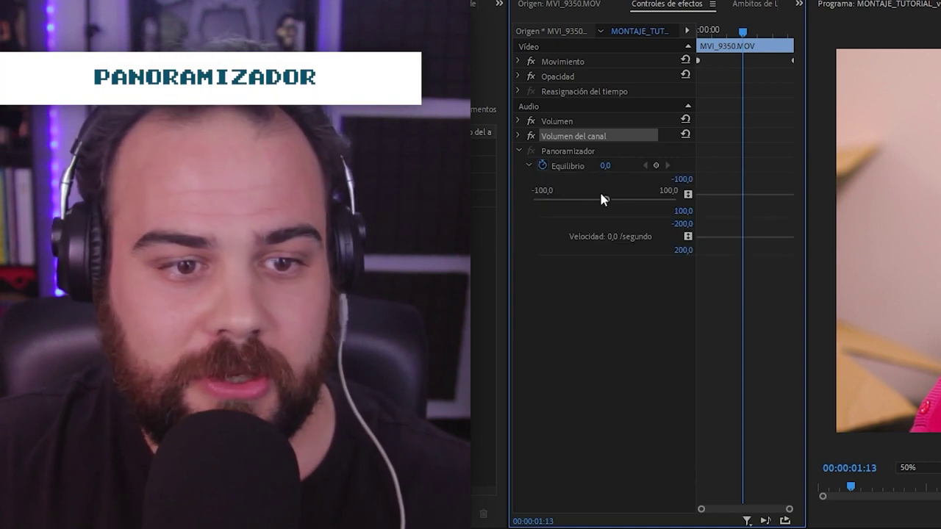
pyautogui.moveTo(606, 201)
pyautogui.mouseDown()
pyautogui.moveTo(531, 195)
pyautogui.moveTo(695, 208)
pyautogui.moveTo(606, 200)
pyautogui.mouseUp()
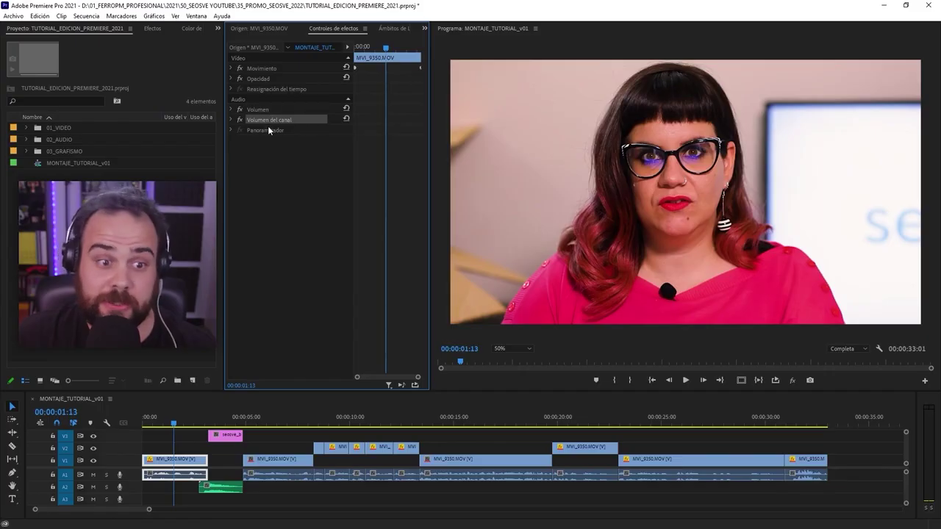
# Enlarge track A1 again, show the first interview clip's Volumen Nivel line and raise it slightly
pyautogui.moveTo(67, 480); pyautogui.dragTo(87, 495)
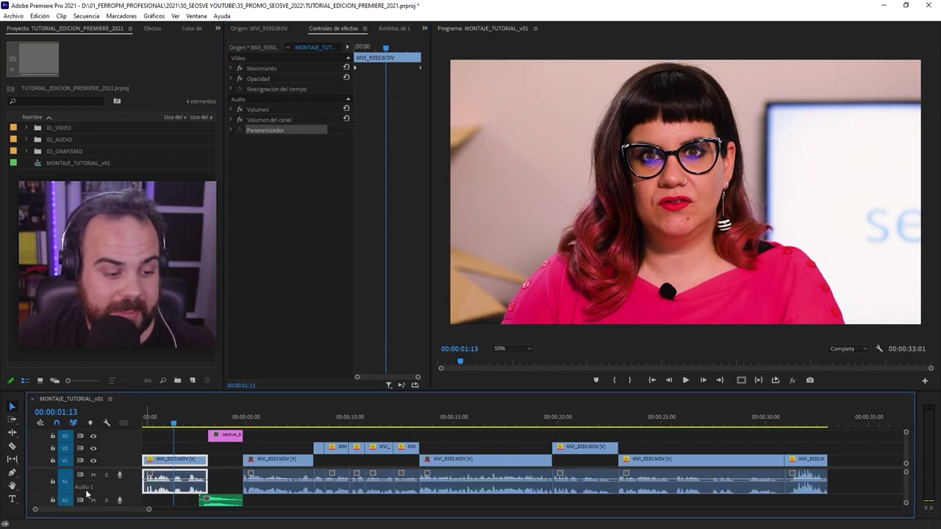
pyautogui.click(149, 478)
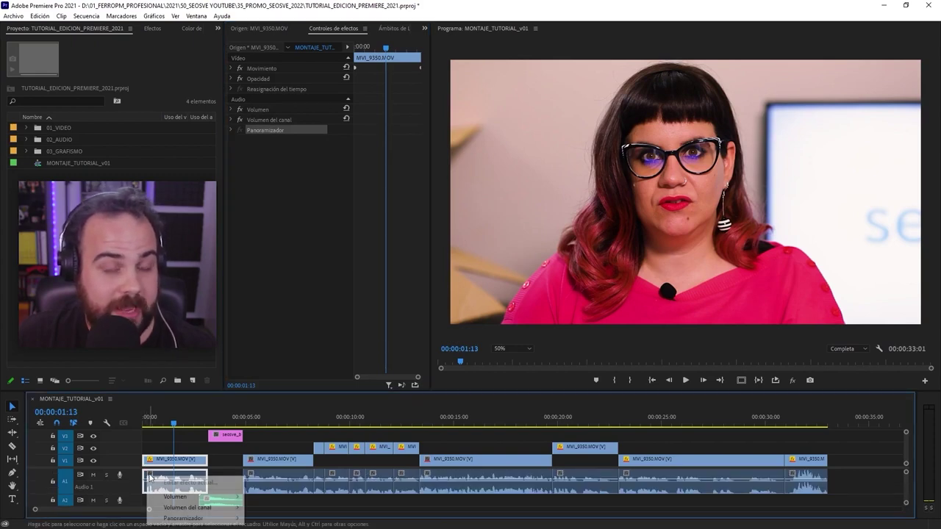
pyautogui.moveTo(220, 497)
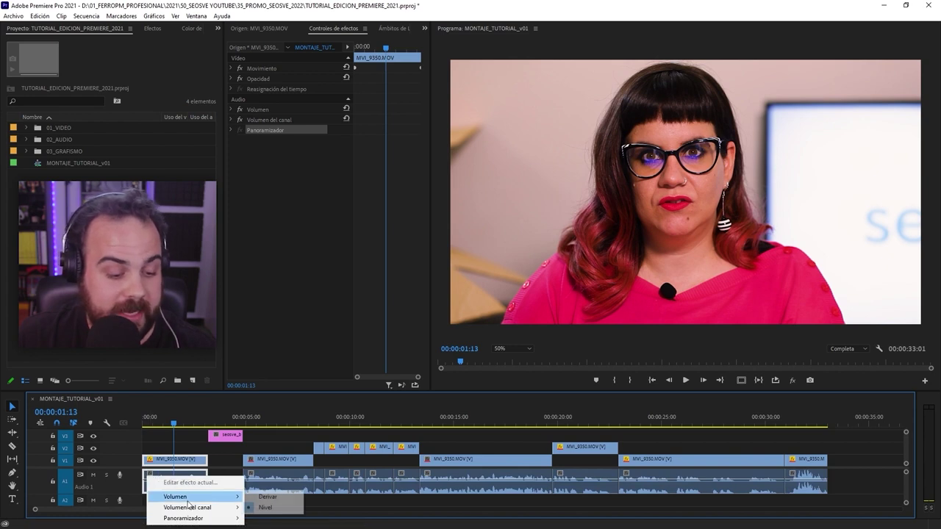
pyautogui.click(266, 508)
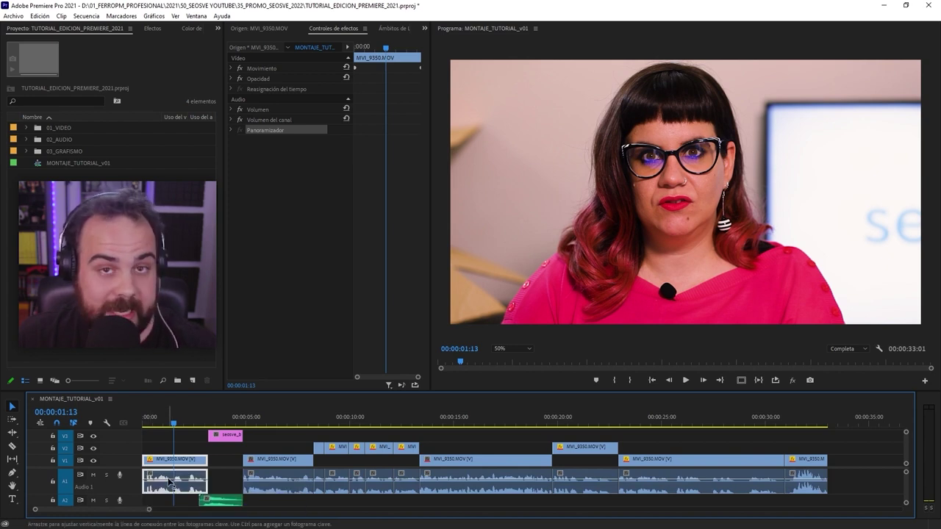
pyautogui.moveTo(168, 489); pyautogui.dragTo(167, 485)
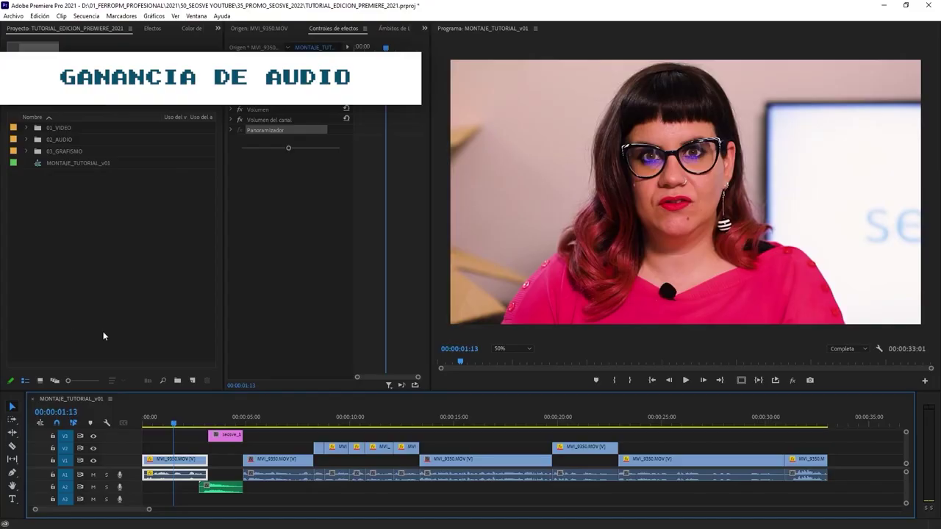
# Try audio gain options on the first interview clip: a defined gain of 12 dB and a maximum peak normalized to 3 dB
pyautogui.rightClick(189, 481)
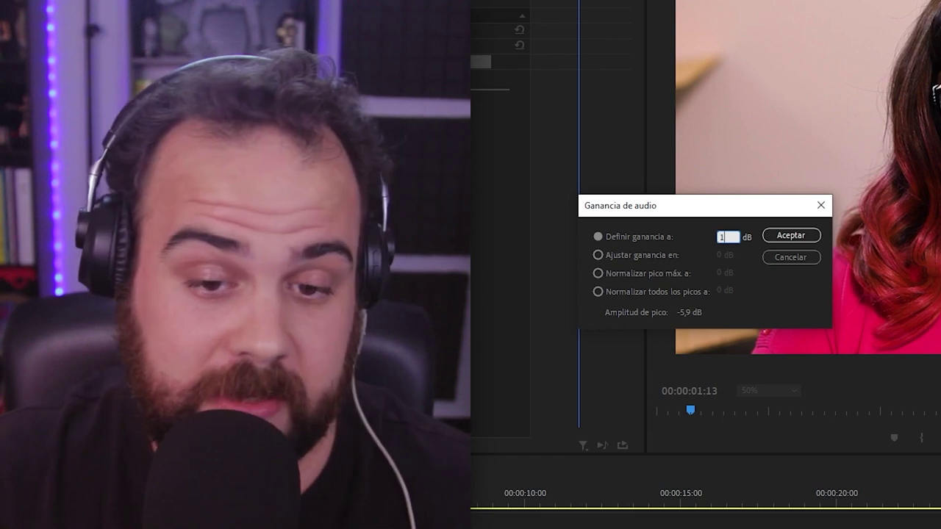
pyautogui.write('12')
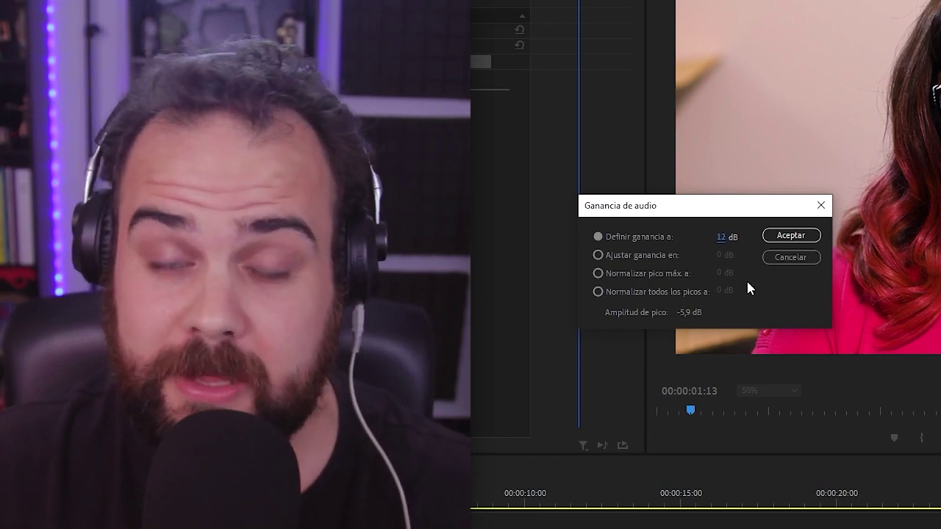
pyautogui.click(720, 238)
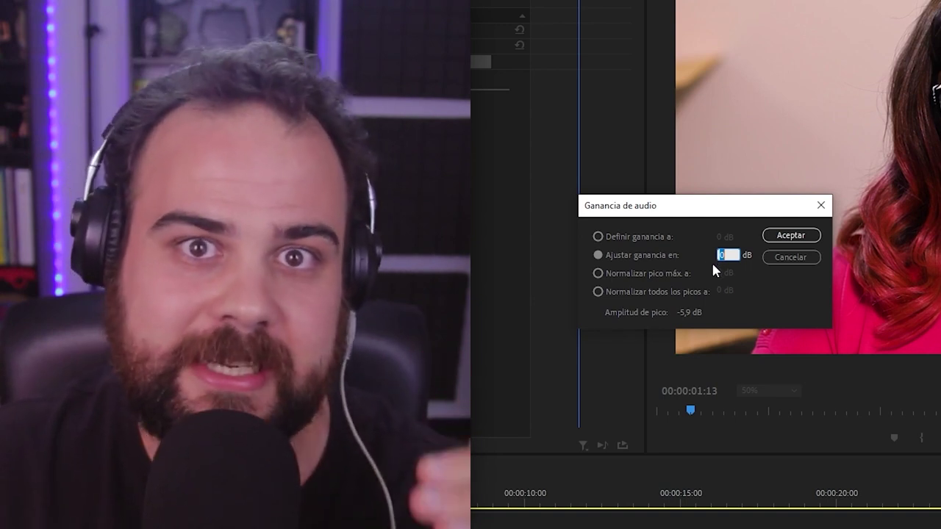
pyautogui.click(666, 274)
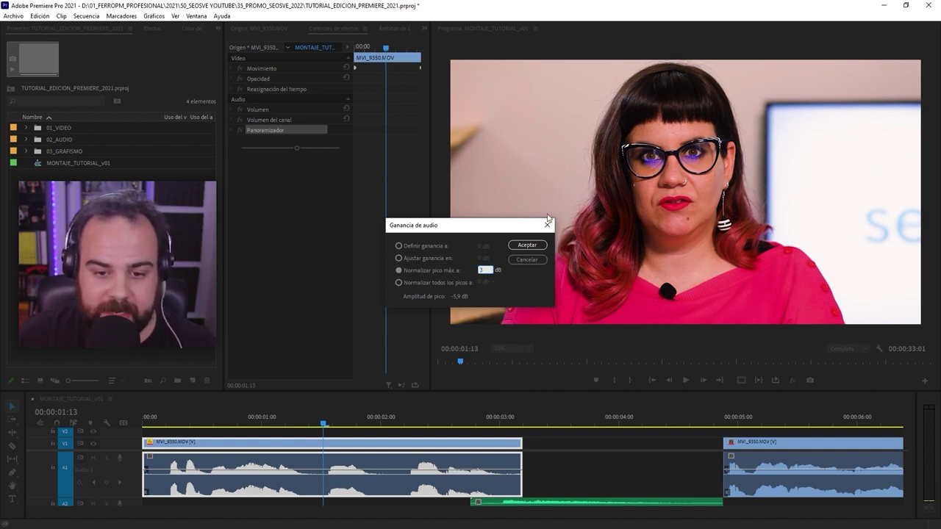
pyautogui.click(541, 245)
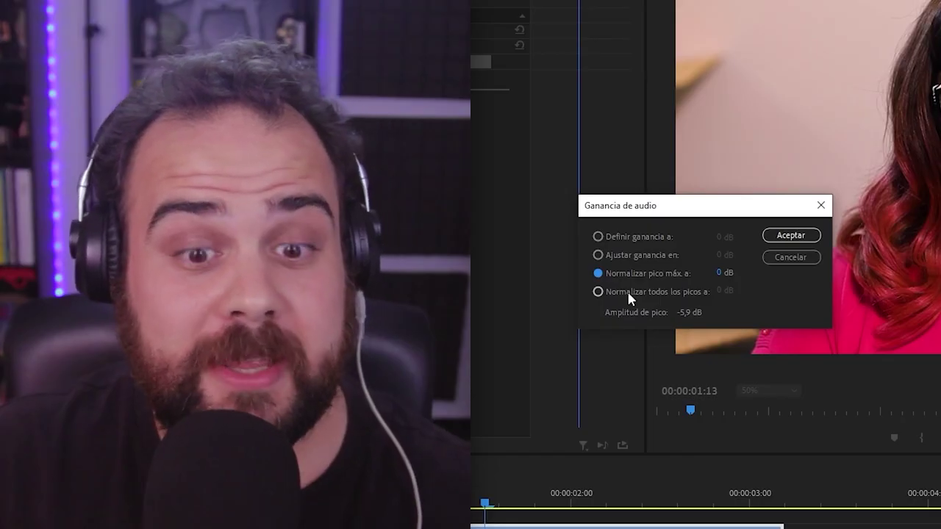
# Normalize all peaks of the first interview clip's audio to -3 dB
pyautogui.click(629, 292)
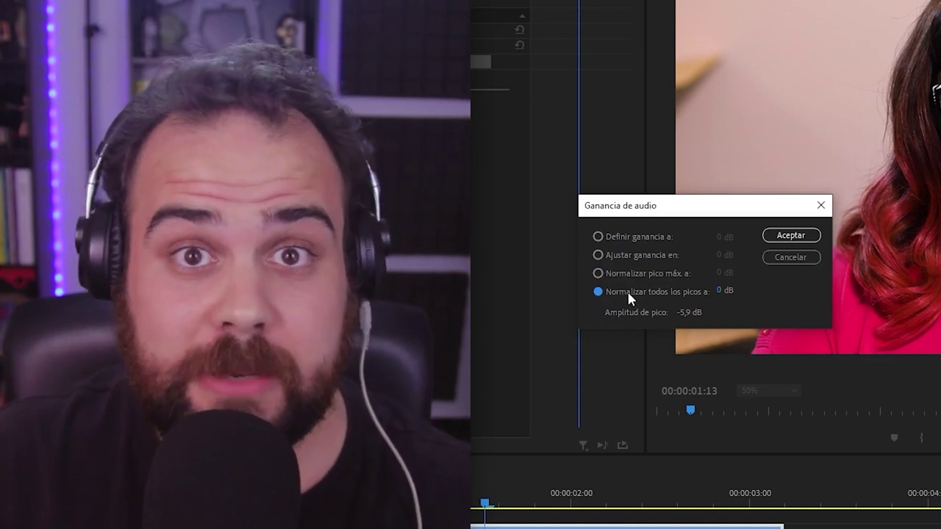
pyautogui.press('Tab')
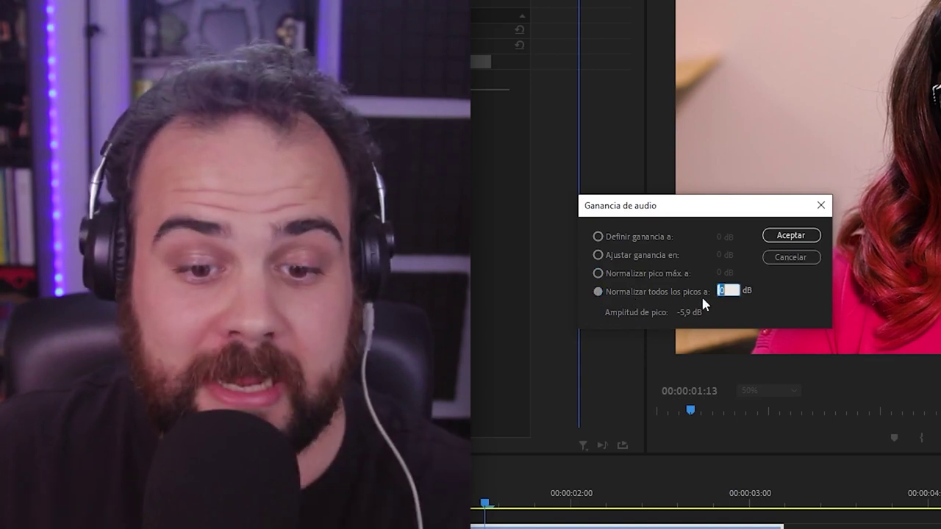
pyautogui.press('Tab')
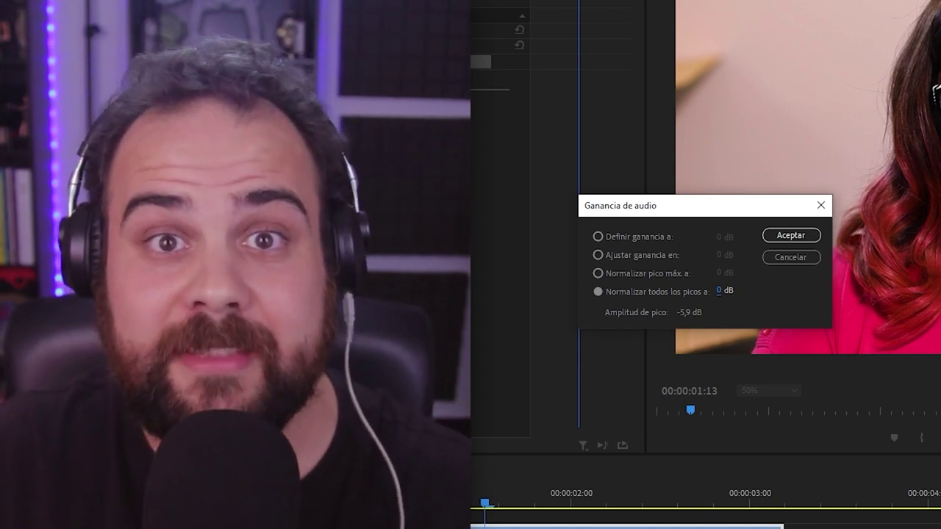
pyautogui.click(720, 290)
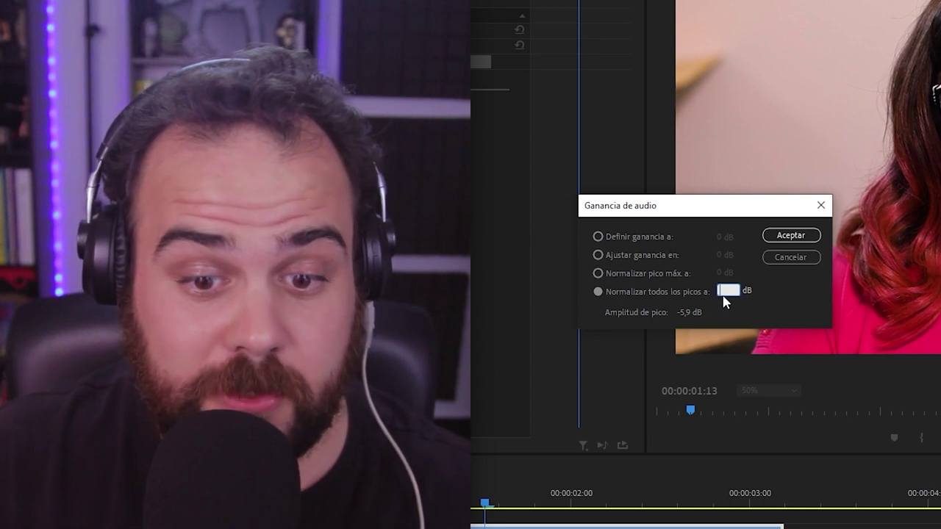
pyautogui.write('-')
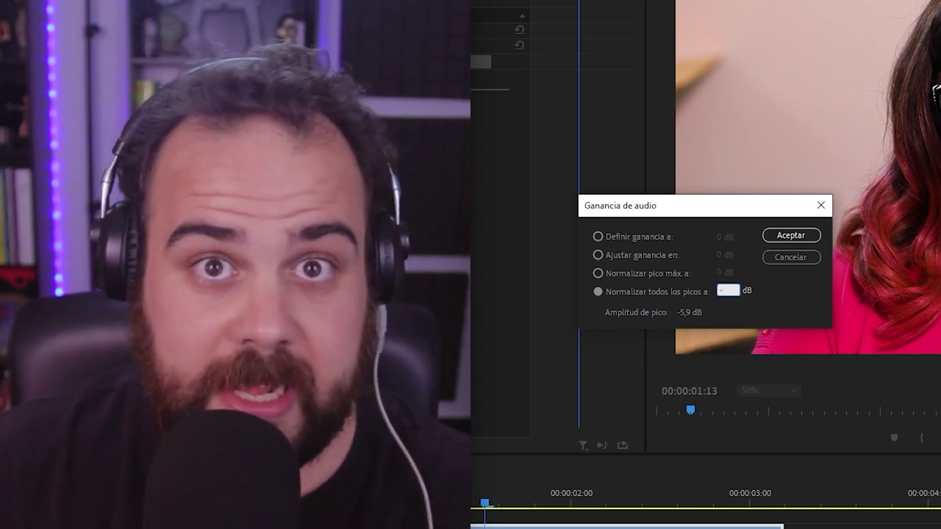
pyautogui.write('3')
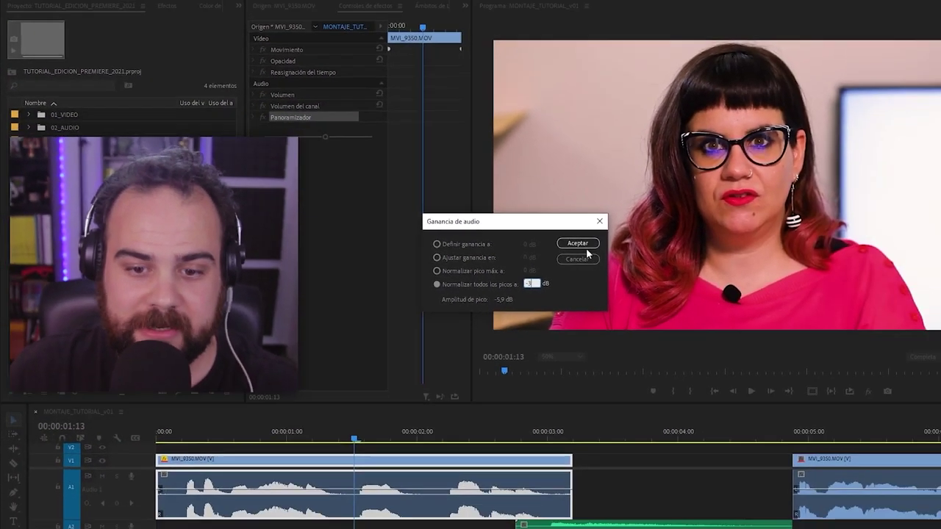
pyautogui.click(791, 235)
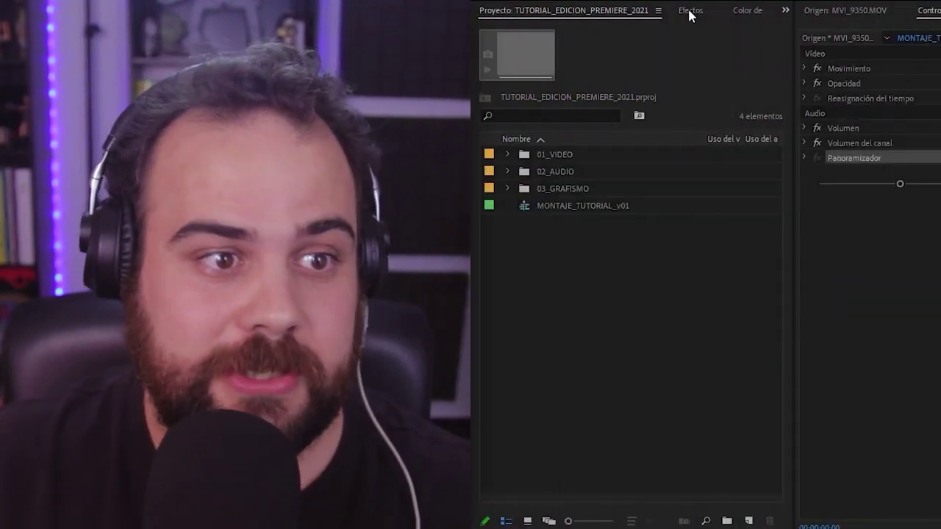
# Browse the Amplitud y compresión audio effects, including Compresor multibanda and DeEsser
pyautogui.click(691, 12)
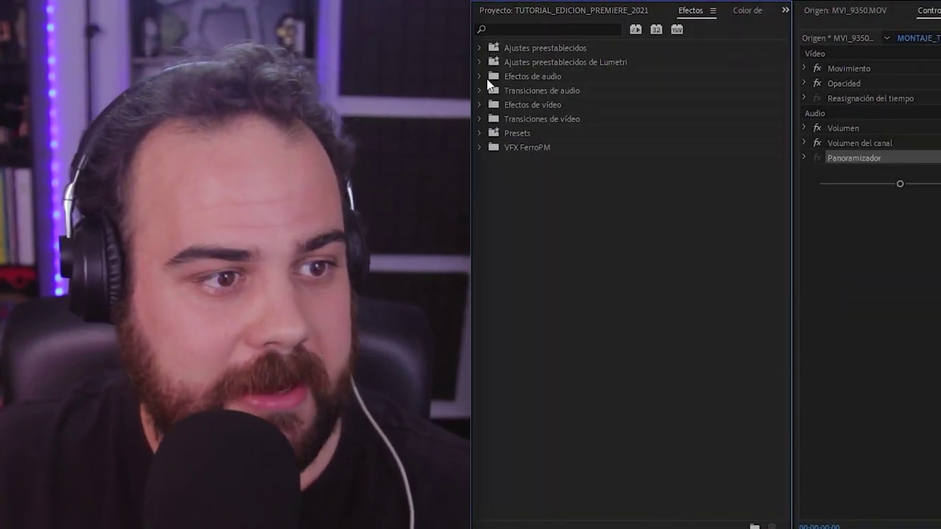
pyautogui.click(479, 76)
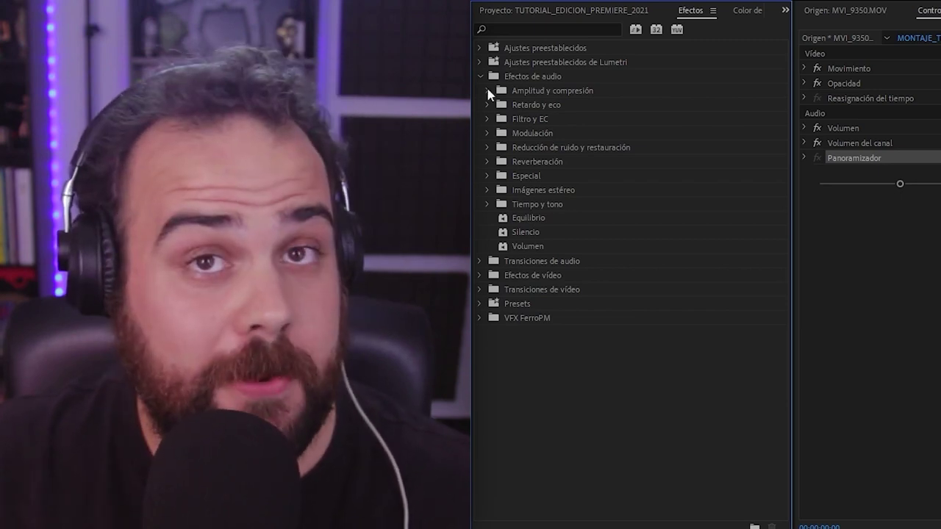
pyautogui.click(488, 90)
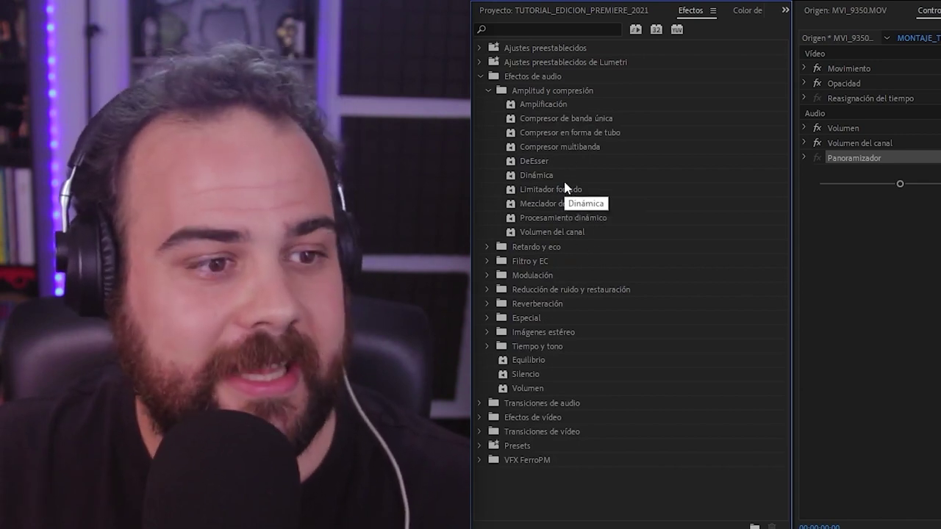
pyautogui.click(572, 150)
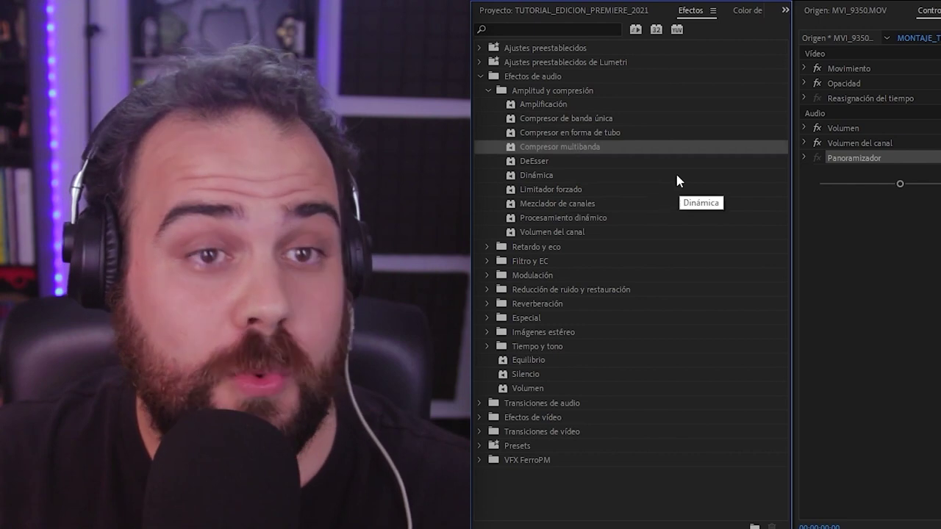
pyautogui.click(567, 163)
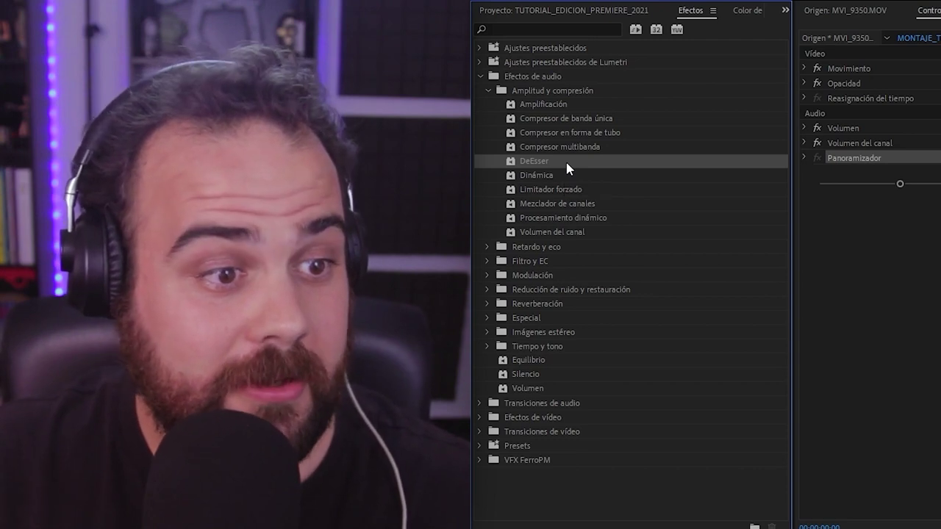
# Examine the Limitador forzado effect and the Filtro y EC audio effects, including Ecualizador paramétrico
pyautogui.click(572, 191)
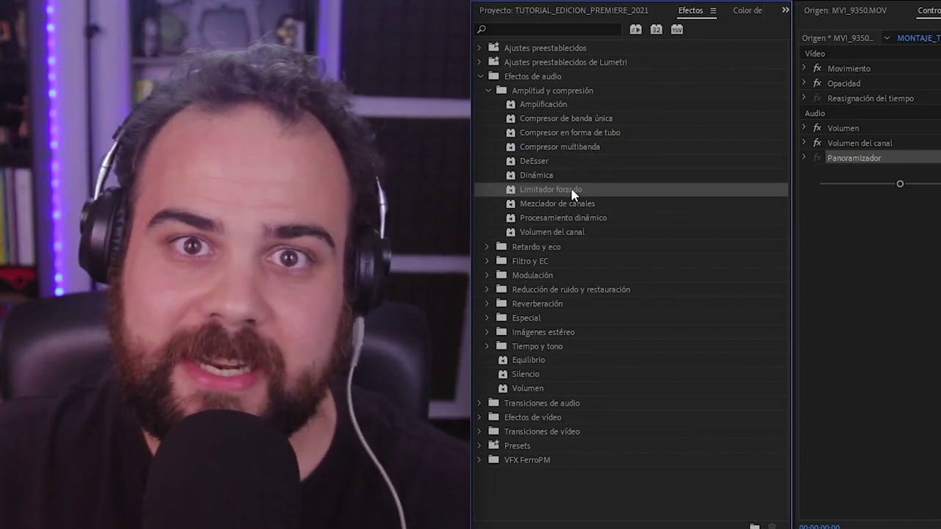
pyautogui.click(488, 90)
pyautogui.click(488, 118)
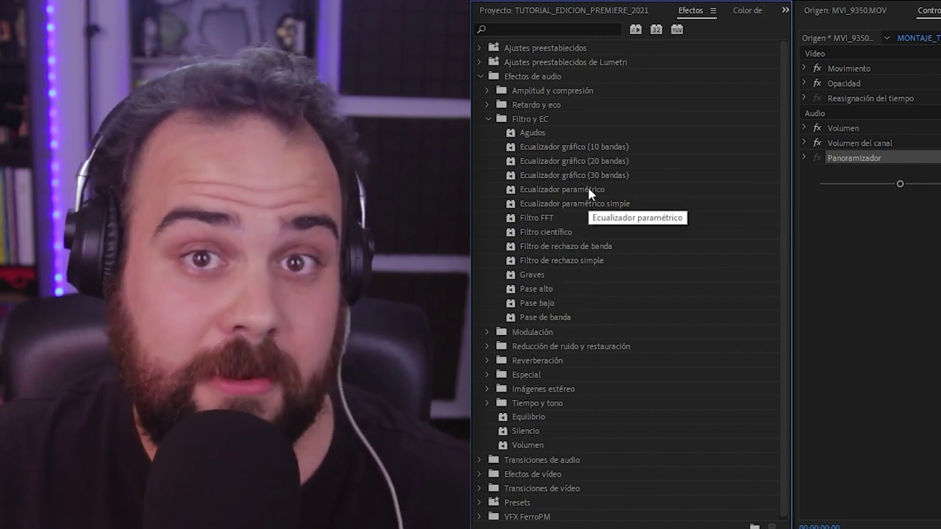
pyautogui.click(582, 193)
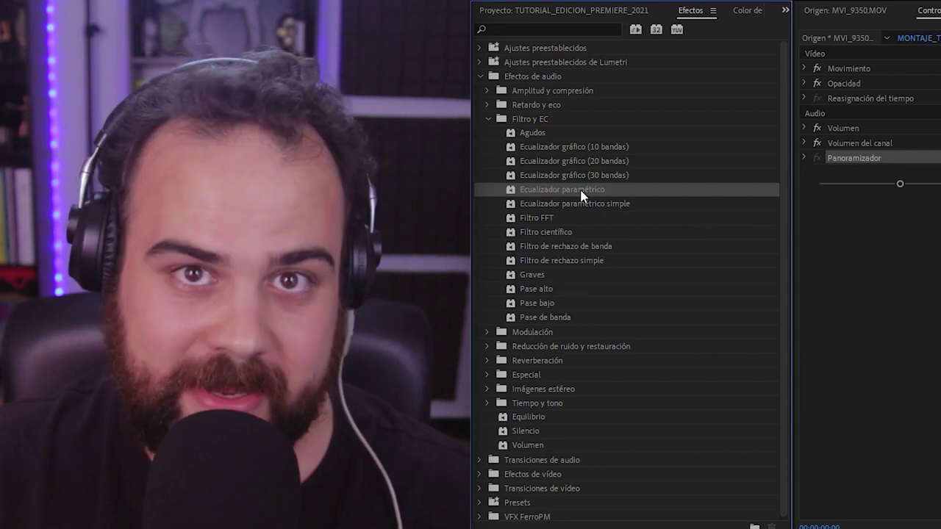
pyautogui.click(488, 119)
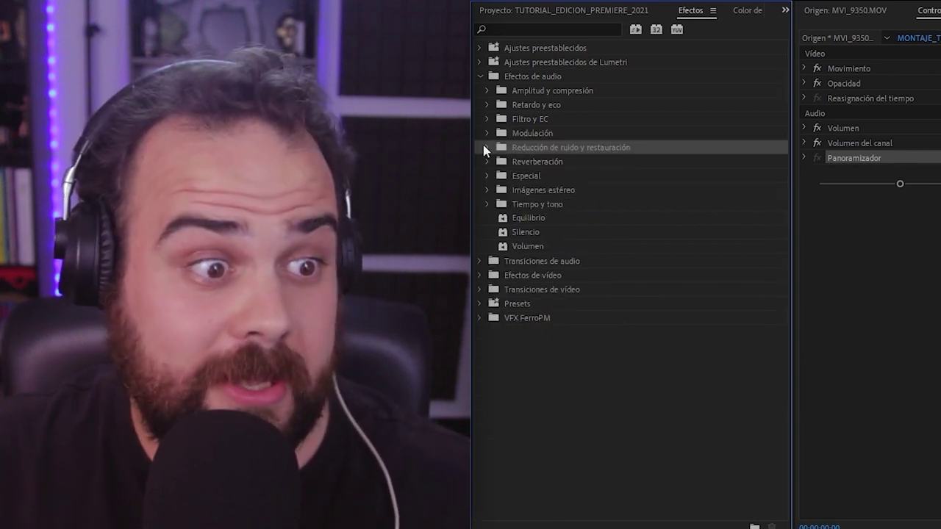
# Examine the Reducción de ruido y restauración and Reverberación audio effects, including Cancelar reverberación and Eliminar ruido
pyautogui.click(485, 148)
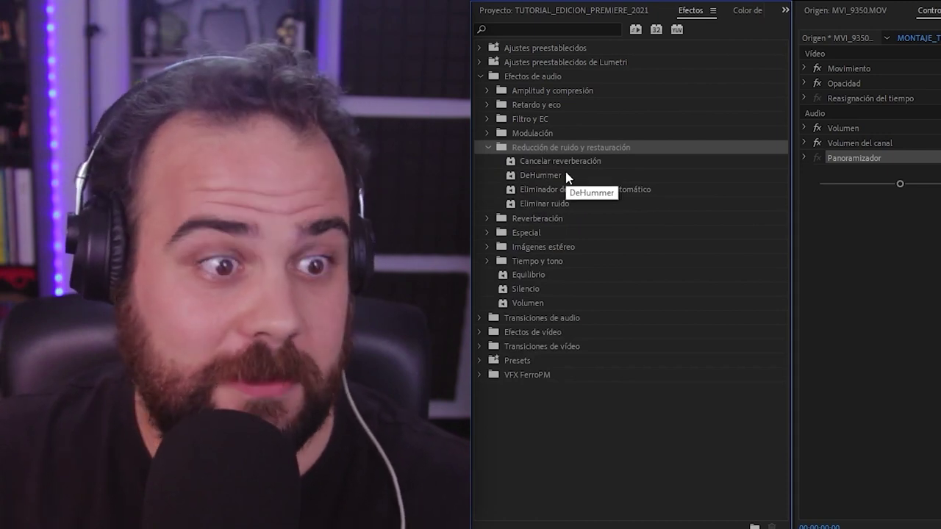
pyautogui.click(578, 162)
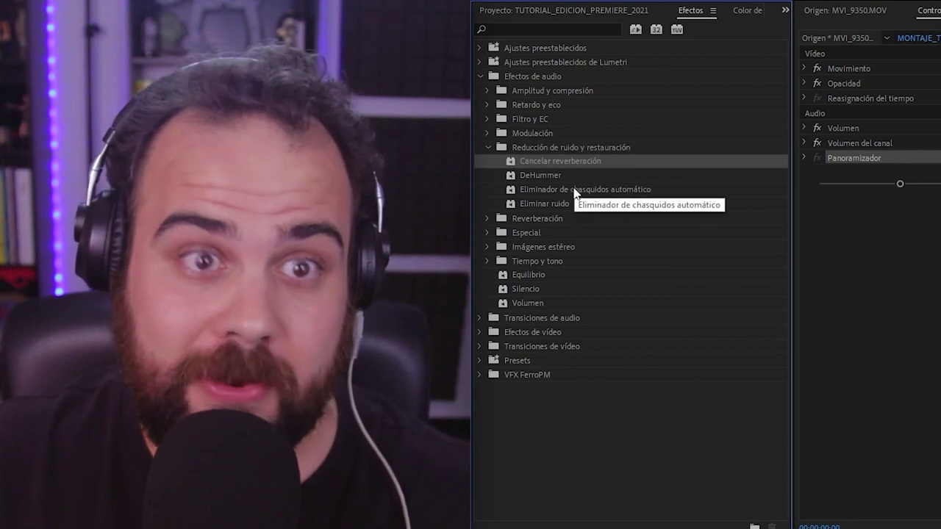
pyautogui.click(564, 205)
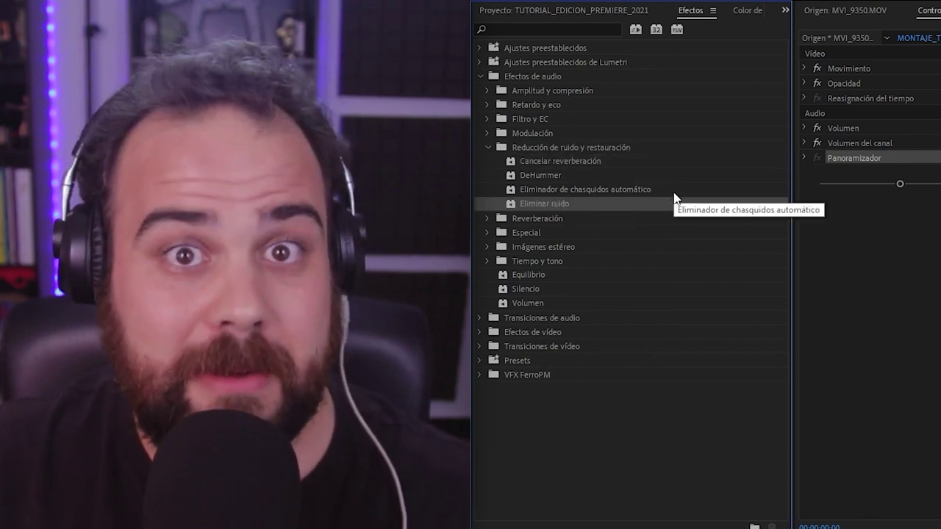
pyautogui.click(488, 147)
pyautogui.click(523, 162)
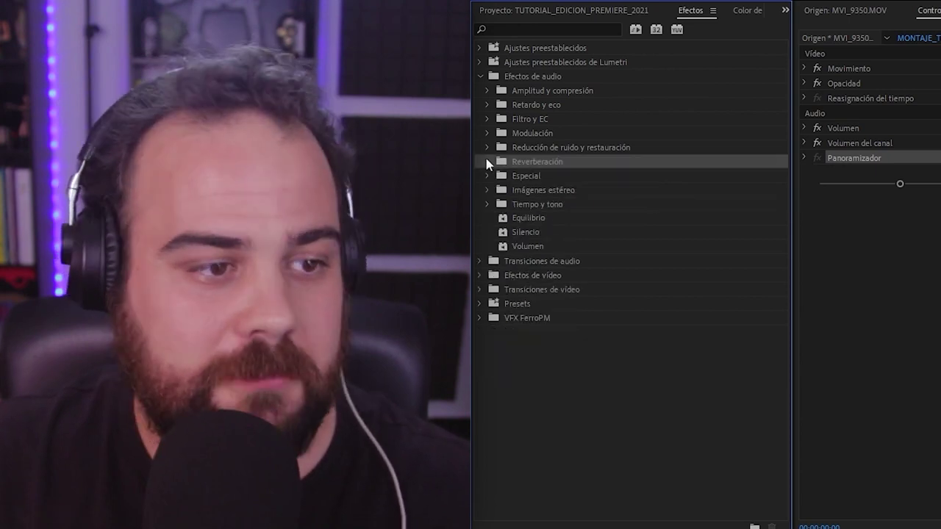
pyautogui.click(488, 161)
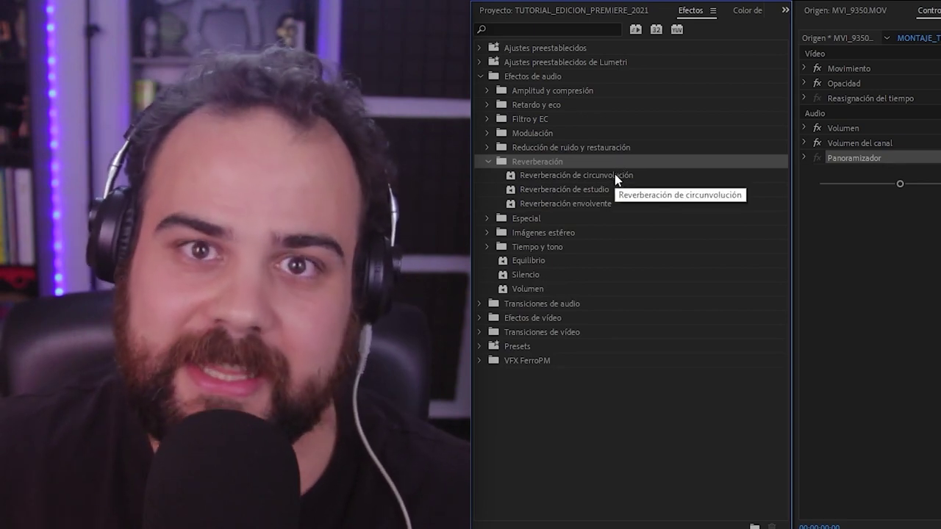
pyautogui.click(488, 162)
# Examine the Especial audio effects, including Mastering and Suite de guitarra, and the Retardo y eco effects
pyautogui.click(486, 175)
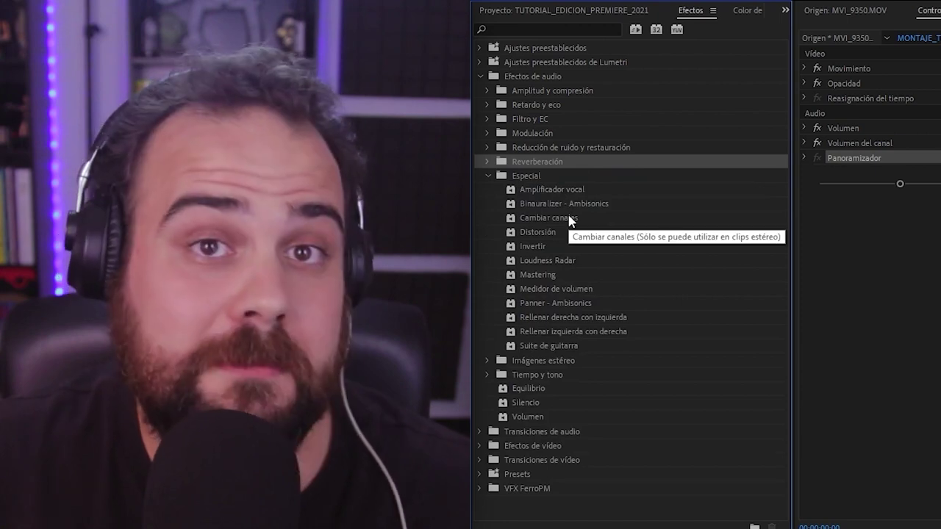
pyautogui.click(568, 218)
pyautogui.click(546, 274)
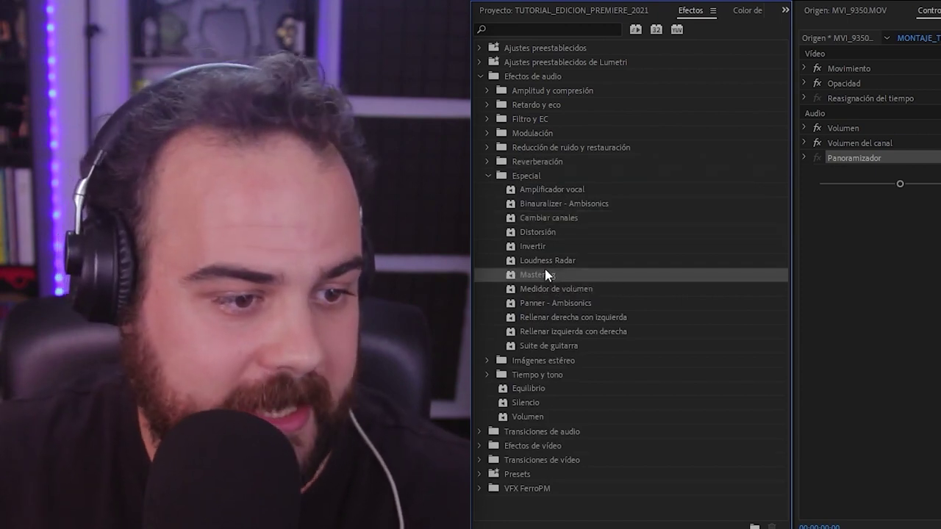
pyautogui.click(561, 348)
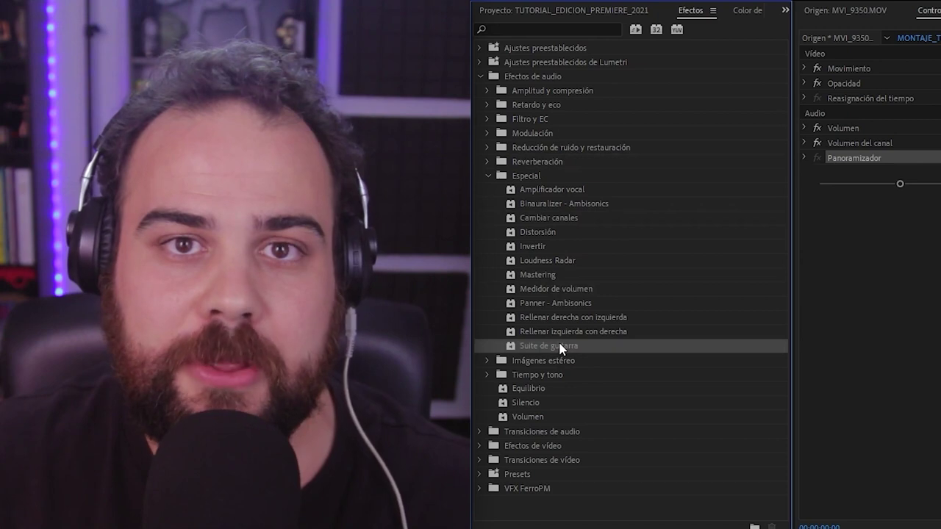
pyautogui.click(488, 176)
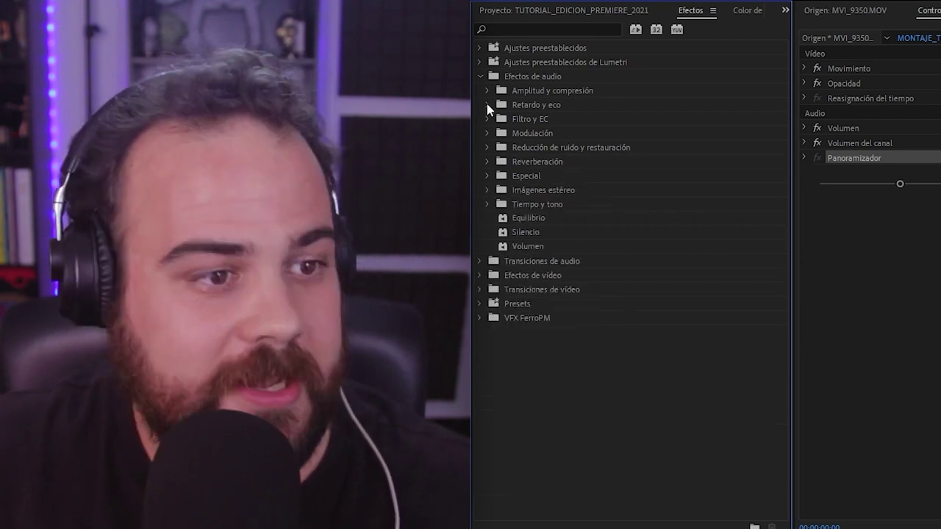
pyautogui.click(486, 104)
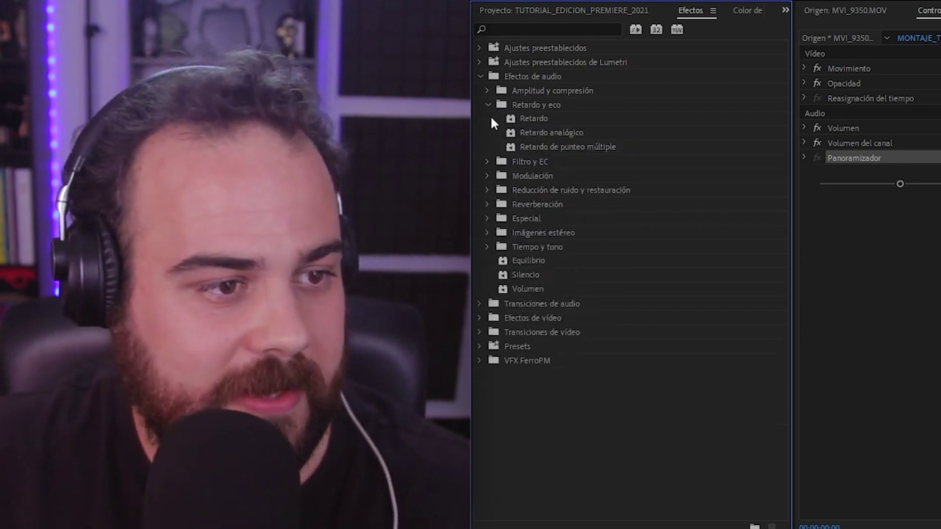
pyautogui.click(486, 104)
pyautogui.click(487, 147)
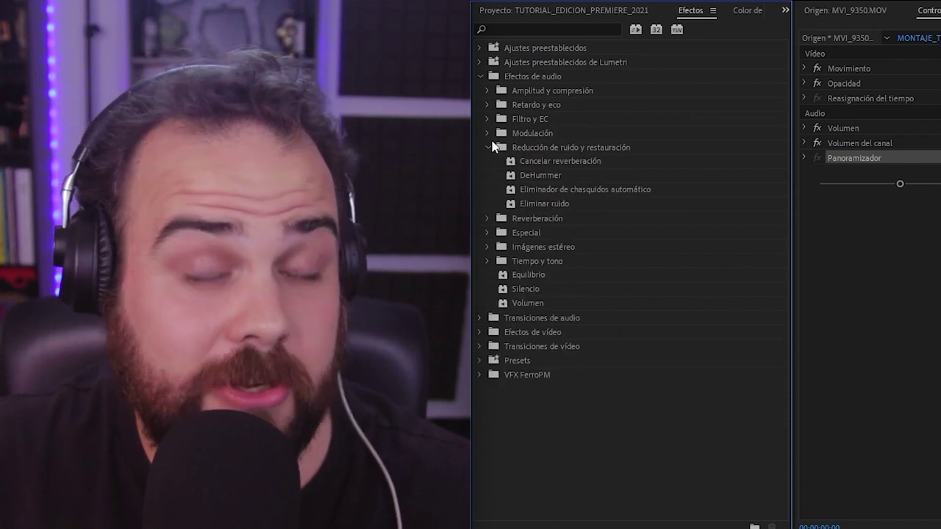
pyautogui.click(488, 147)
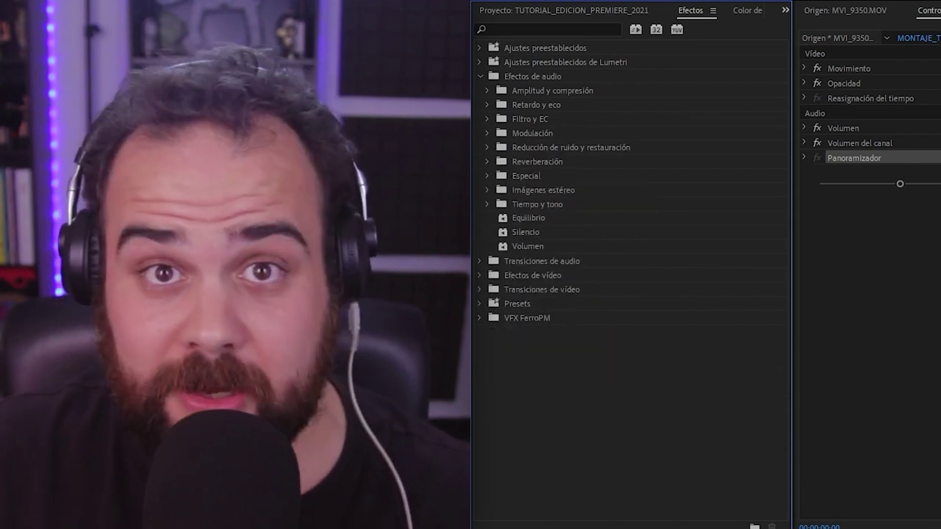
# Search the effects for "eco" and select Retardo analógico
pyautogui.click(561, 27)
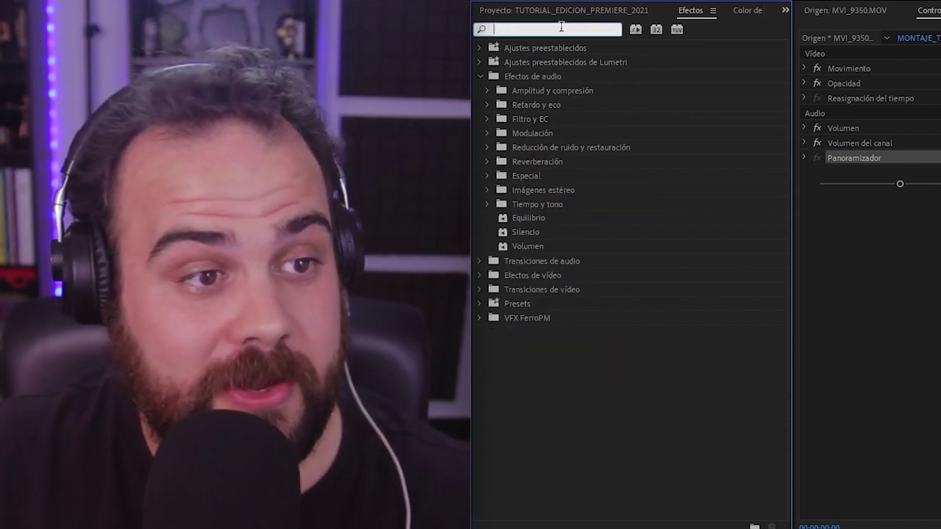
pyautogui.write('eco')
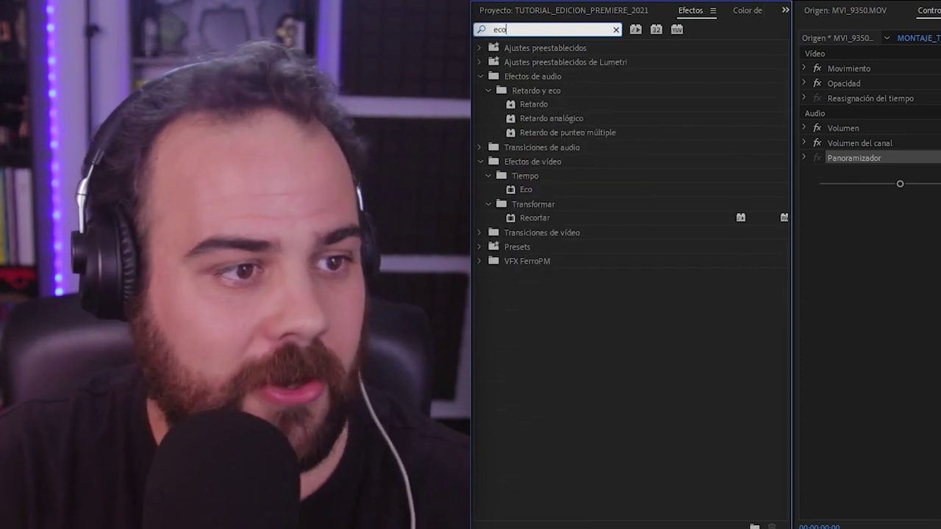
pyautogui.click(538, 108)
pyautogui.click(546, 119)
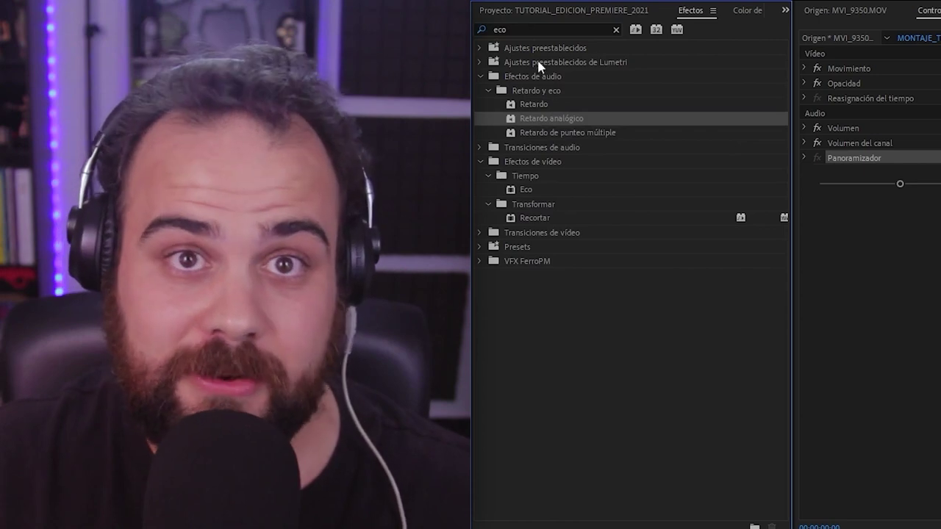
# Search the effects for "mastering" and select the Mastering audio effect
pyautogui.click(517, 29)
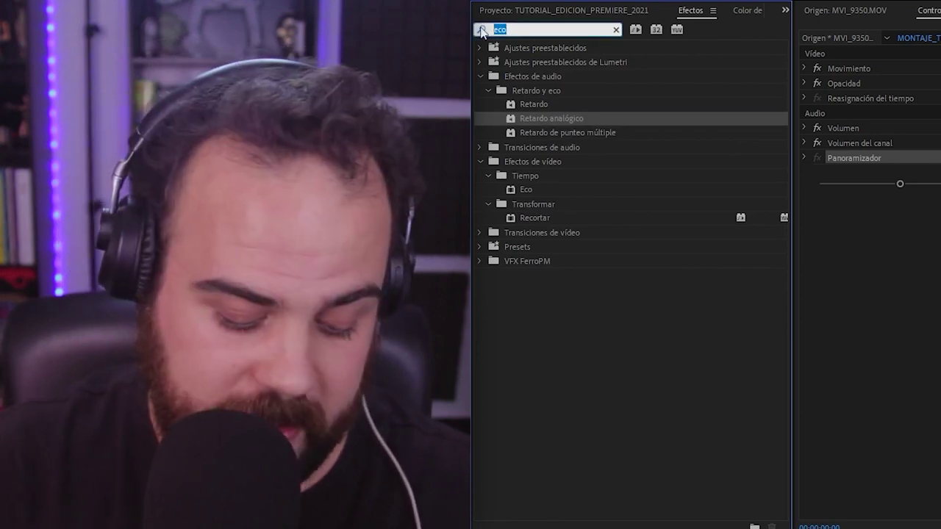
pyautogui.write('mastering')
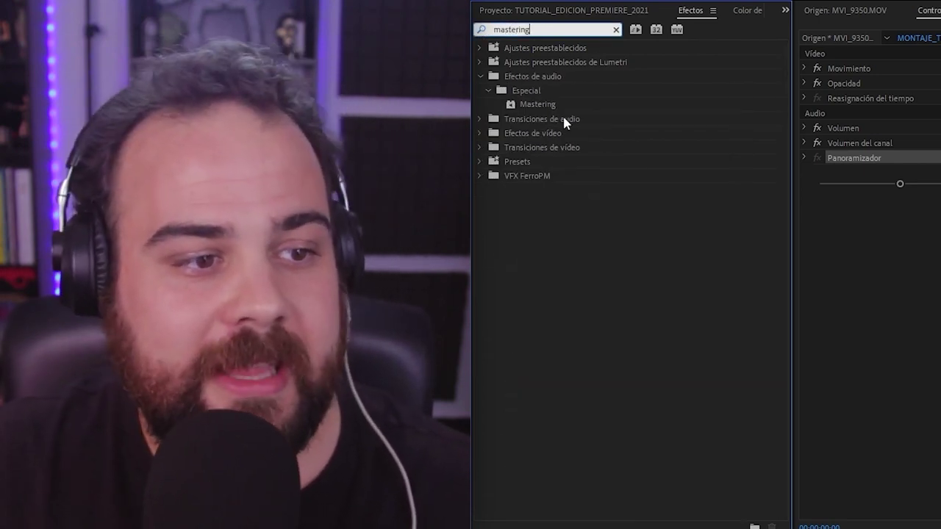
pyautogui.click(529, 104)
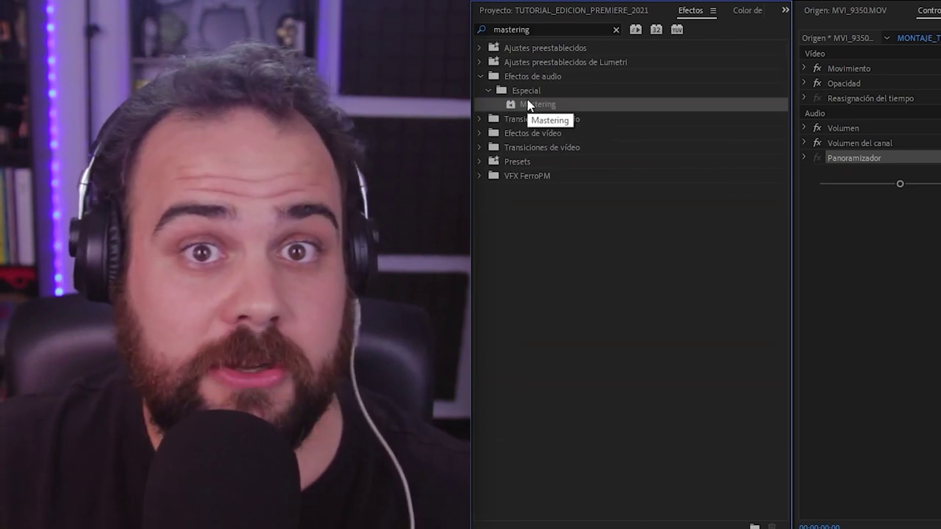
pyautogui.moveTo(541, 109); pyautogui.dragTo(547, 179)
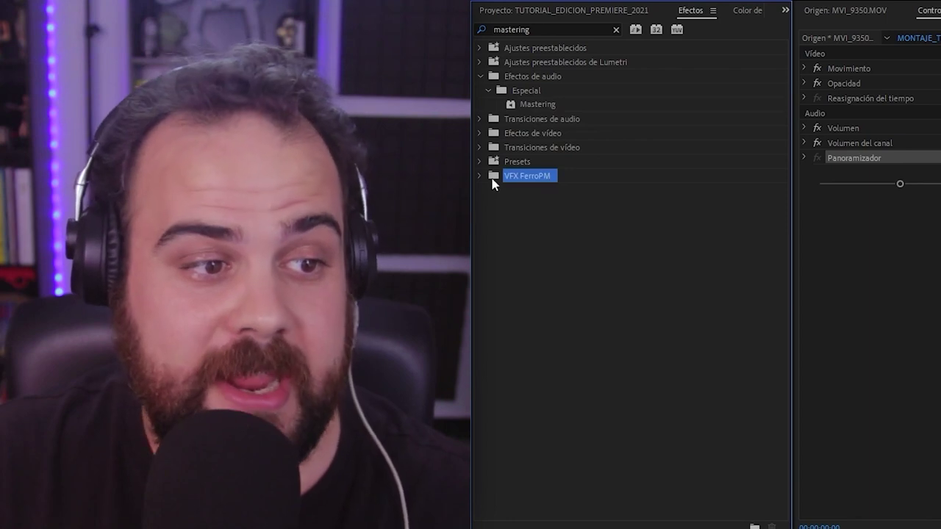
pyautogui.click(480, 176)
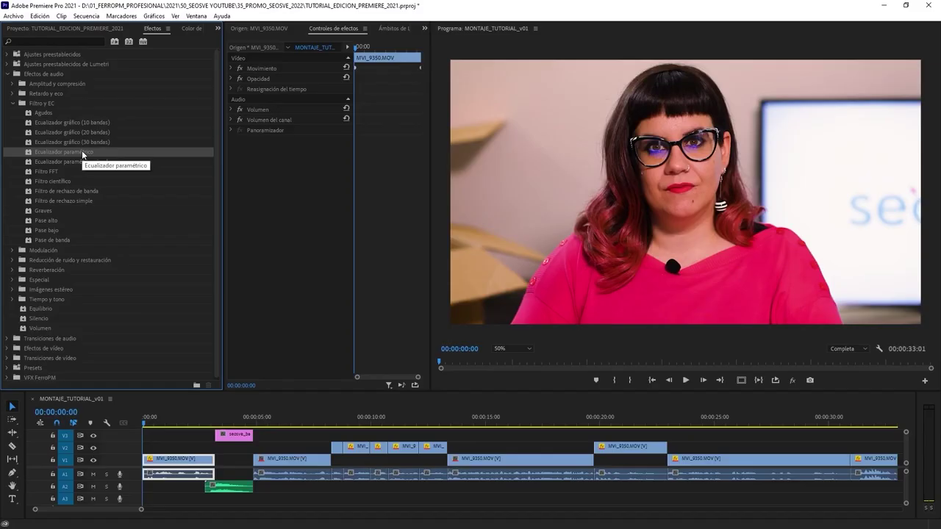
# Apply the Ecualizador paramétrico effect to the first interview clip's audio and move the playhead to 00:00:00:13
pyautogui.moveTo(84, 155); pyautogui.dragTo(184, 475)
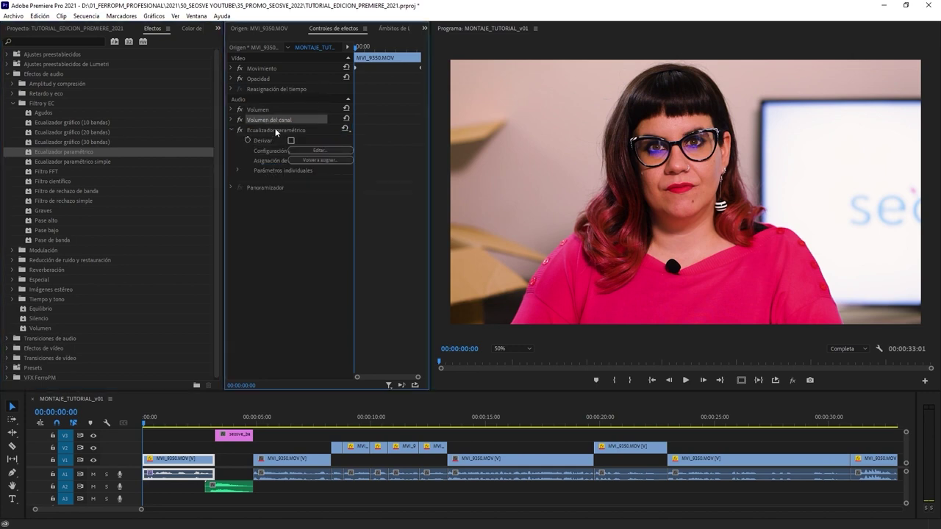
pyautogui.click(276, 131)
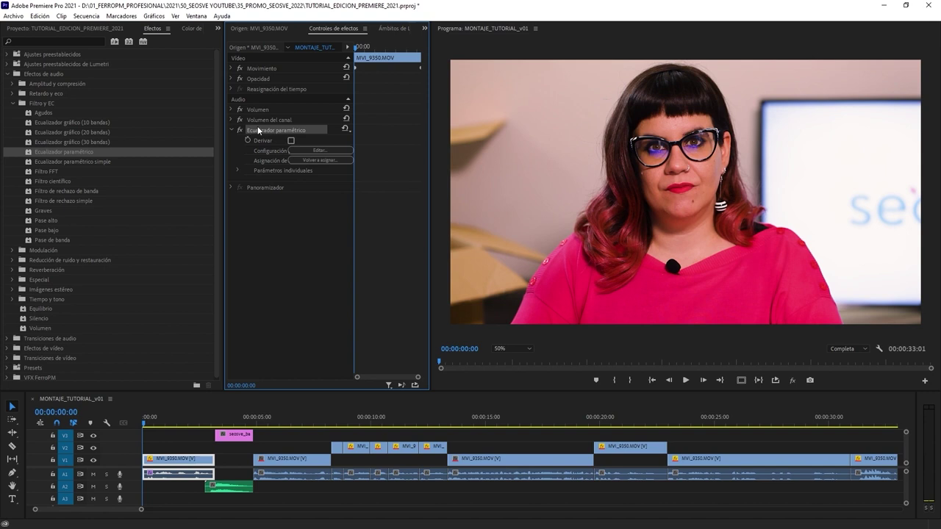
pyautogui.click(343, 354)
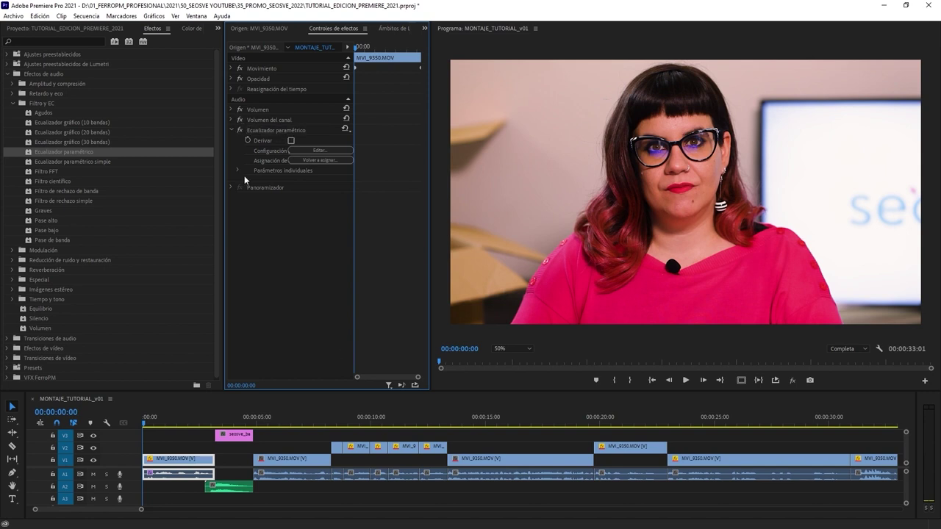
pyautogui.click(239, 171)
pyautogui.click(254, 185)
pyautogui.click(382, 48)
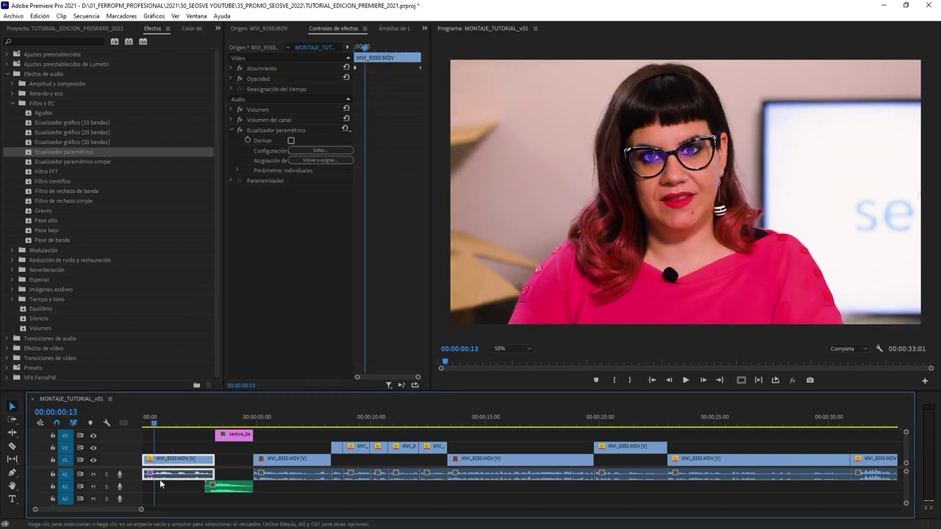
# Show the equalizer's Activación de banda de EC 3 line on the first interview clip and inspect the effect's individual parameters
pyautogui.rightClick(152, 477)
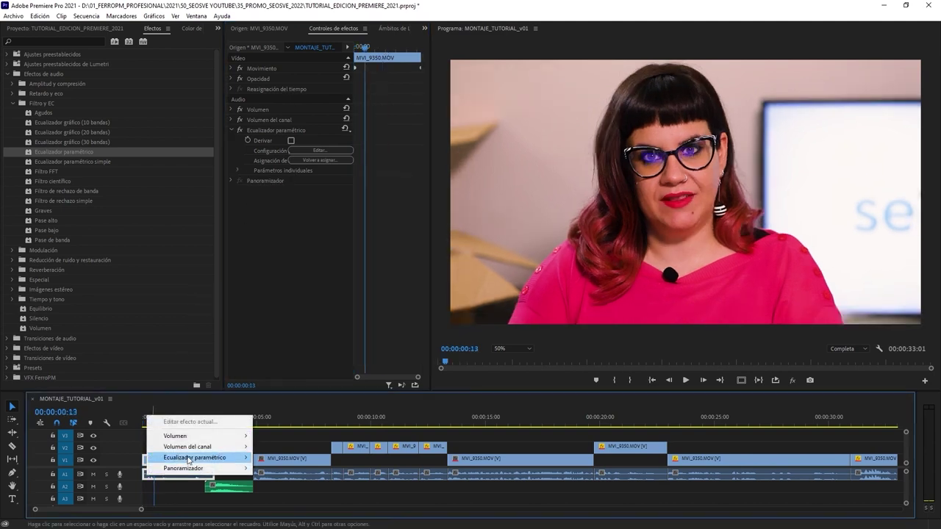
pyautogui.moveTo(193, 457)
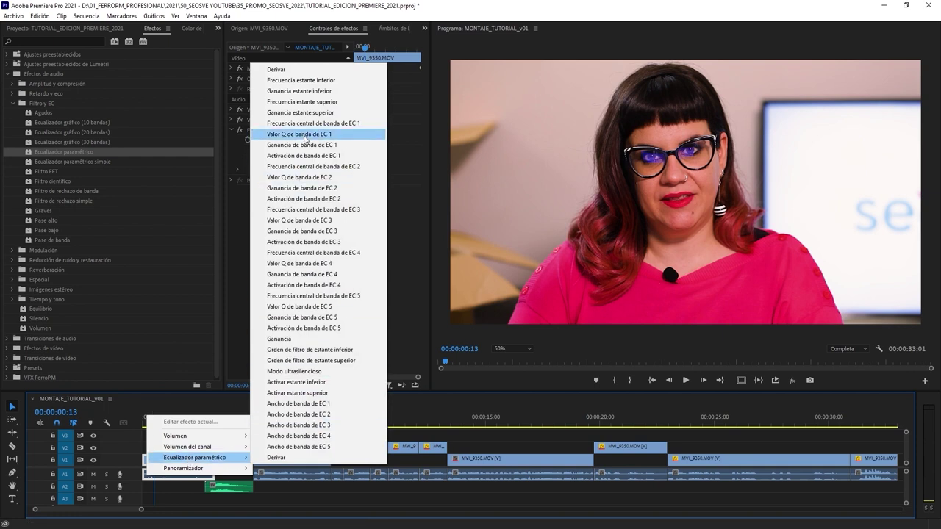
pyautogui.click(326, 242)
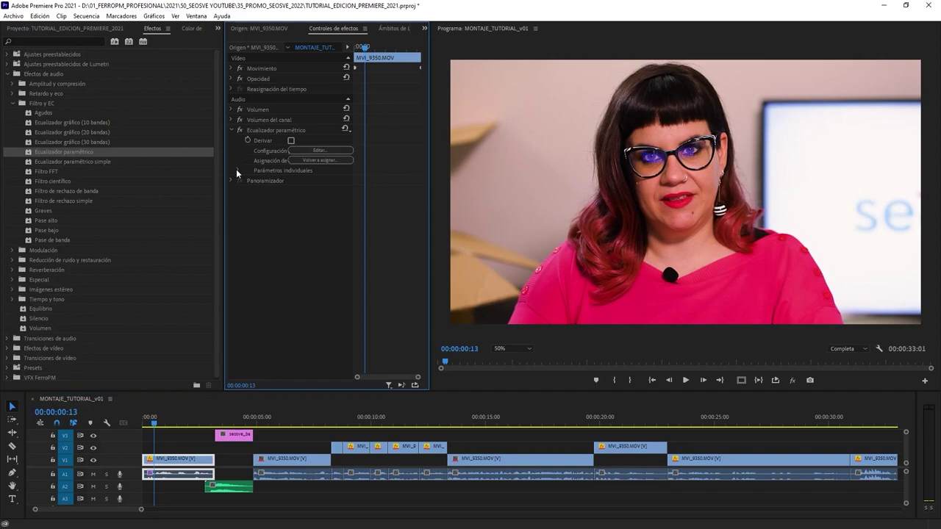
pyautogui.click(236, 170)
pyautogui.scroll(-5, 315, 242)
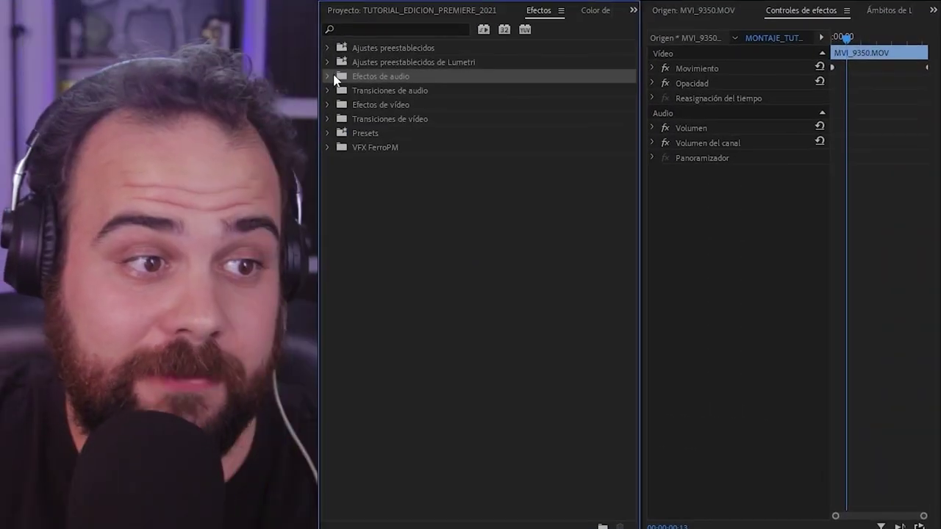
# Apply the Eliminar ruido effect from Reducción de ruido y restauración to the first interview clip's audio
pyautogui.click(8, 74)
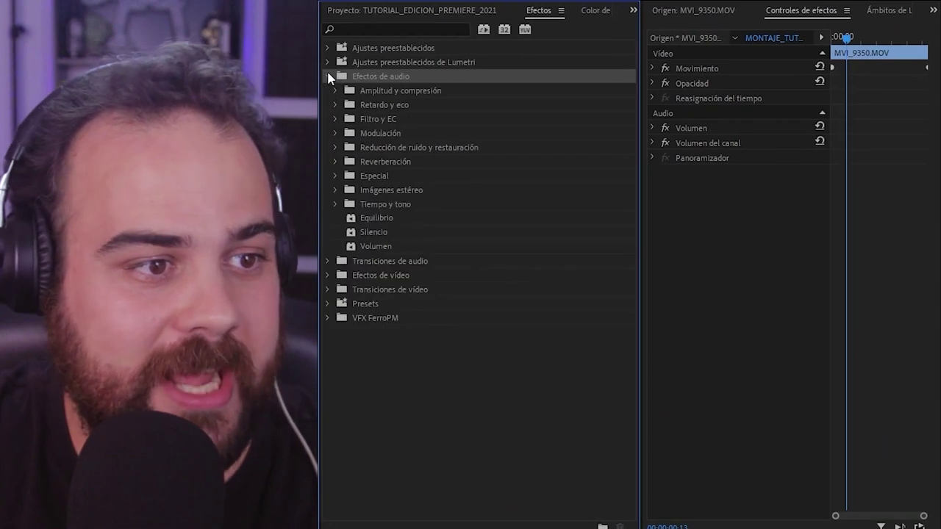
pyautogui.click(418, 147)
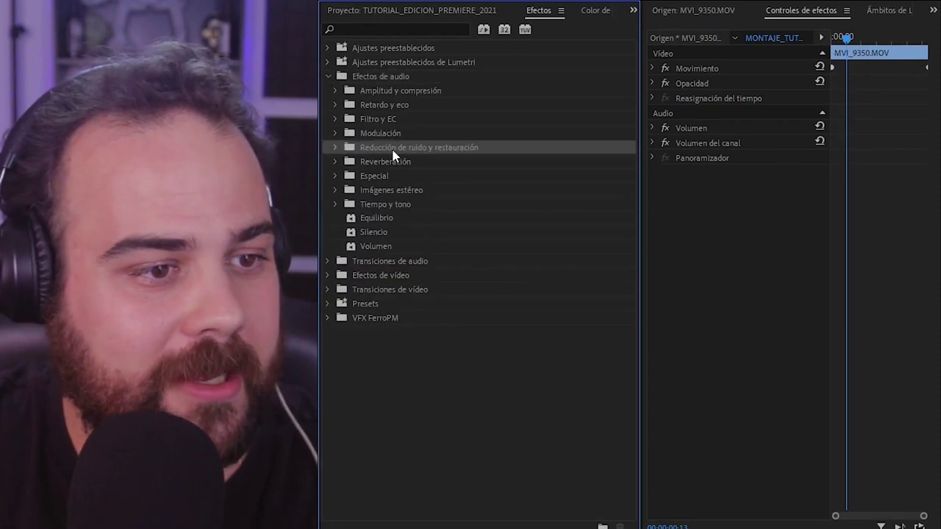
pyautogui.click(334, 148)
pyautogui.click(402, 202)
pyautogui.moveTo(406, 200); pyautogui.dragTo(739, 147)
pyautogui.click(662, 214)
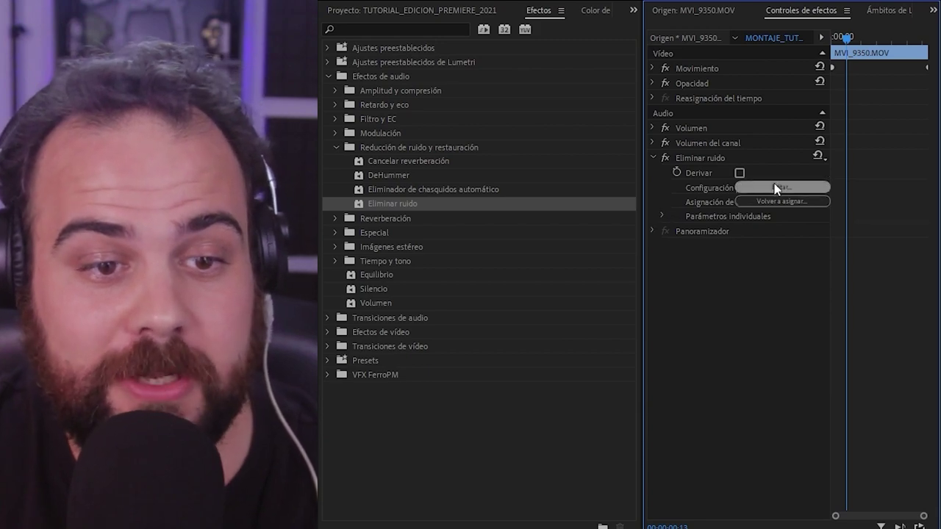
# Open the Eliminar ruido settings, view its presets, focus processing on higher frequencies and set Cantidad to 60 %
pyautogui.click(778, 187)
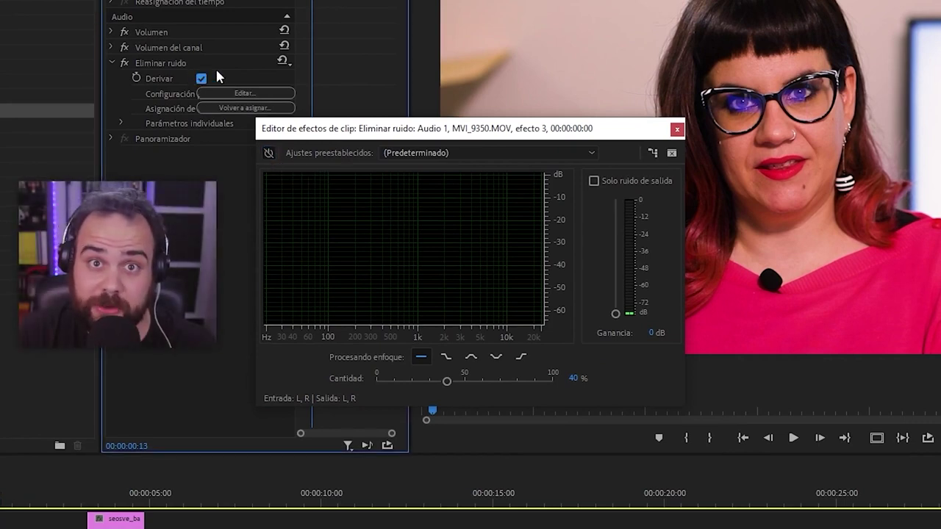
pyautogui.click(447, 156)
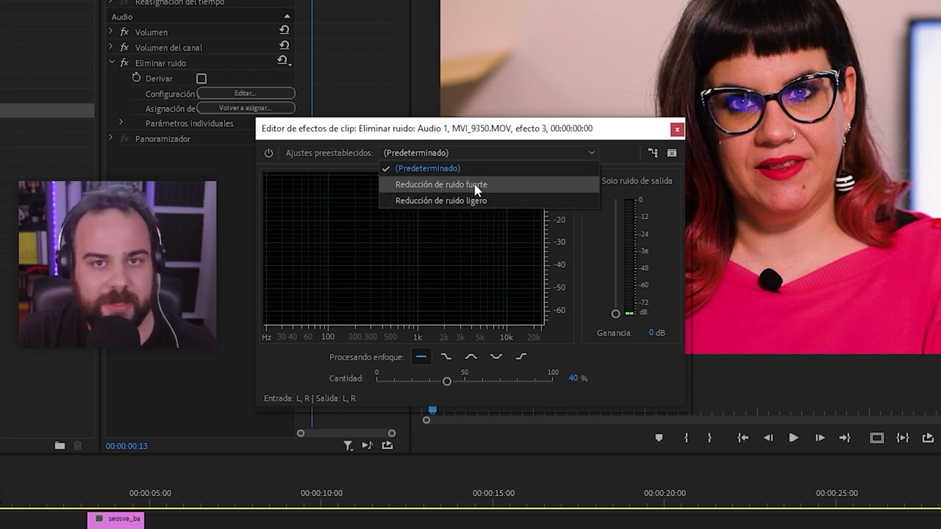
pyautogui.click(527, 216)
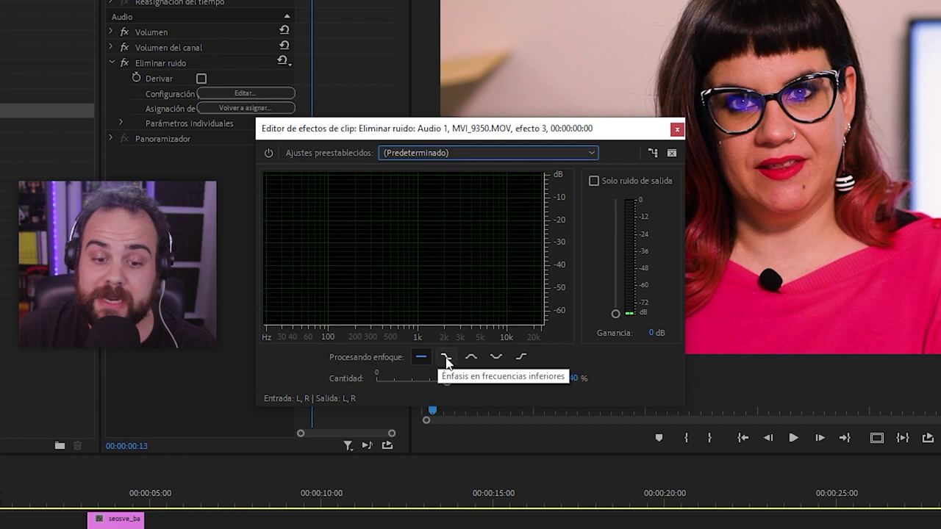
pyautogui.click(521, 357)
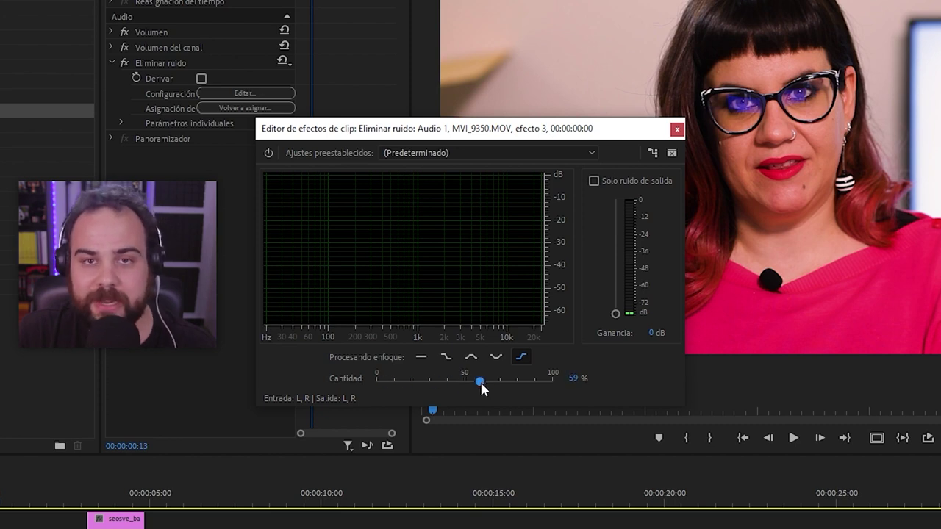
pyautogui.moveTo(387, 380)
pyautogui.mouseDown()
pyautogui.moveTo(367, 380)
pyautogui.moveTo(383, 390)
pyautogui.mouseUp()
pyautogui.moveTo(571, 427); pyautogui.dragTo(482, 395)
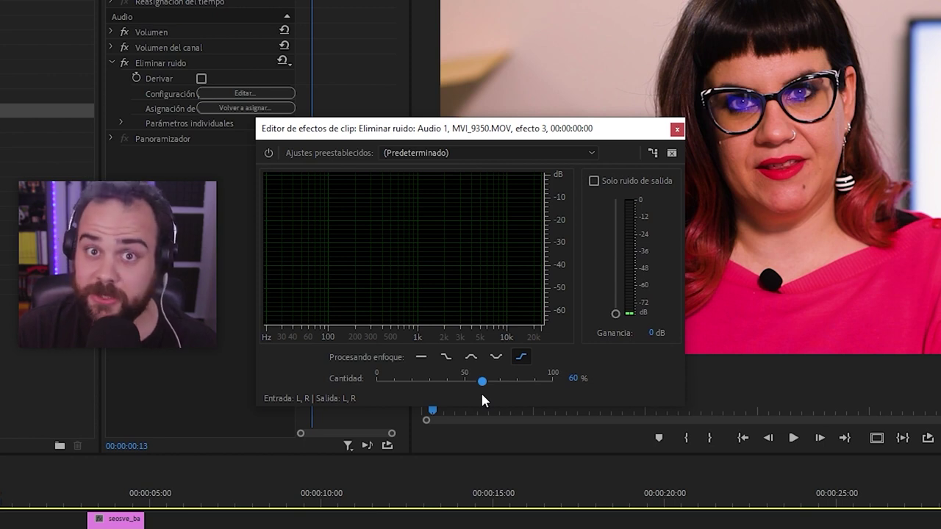
# Mark the first interview clip as the in/out range and solo audio track A1
pyautogui.press('space')
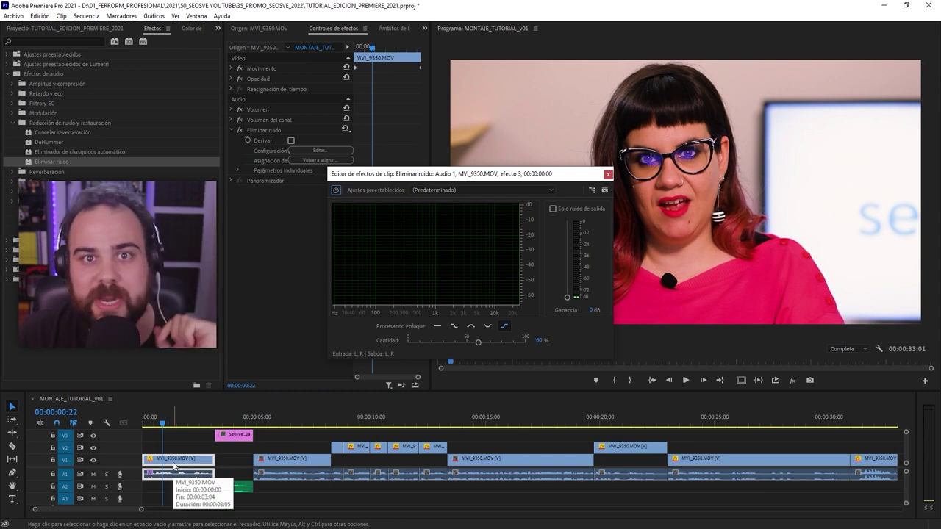
pyautogui.click(180, 465)
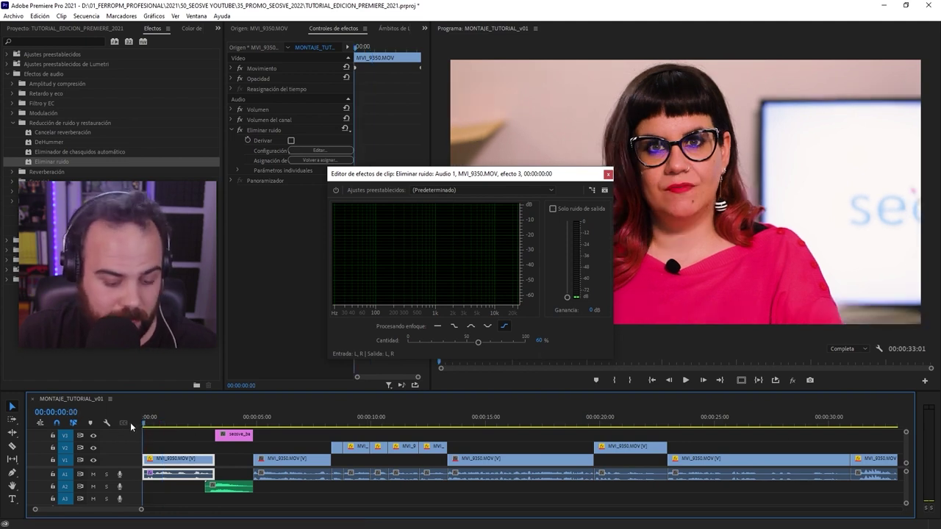
pyautogui.press('x')
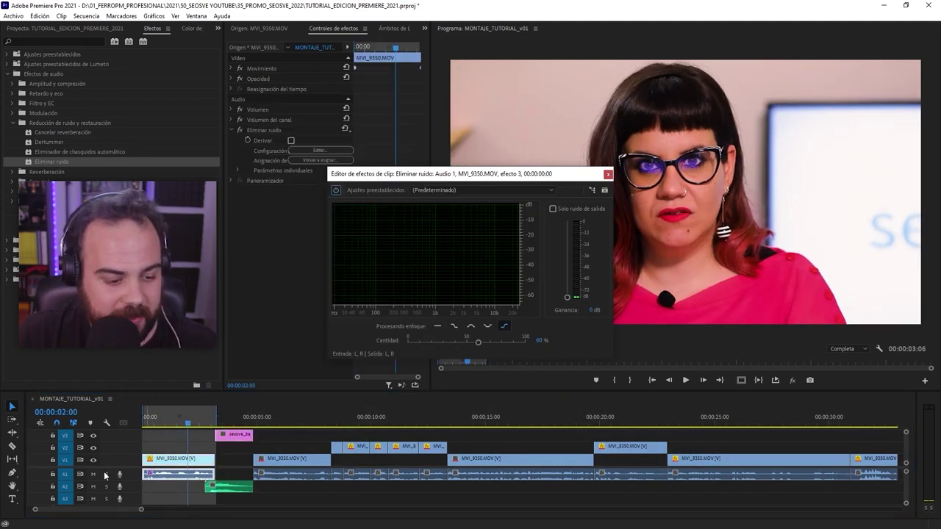
pyautogui.click(106, 474)
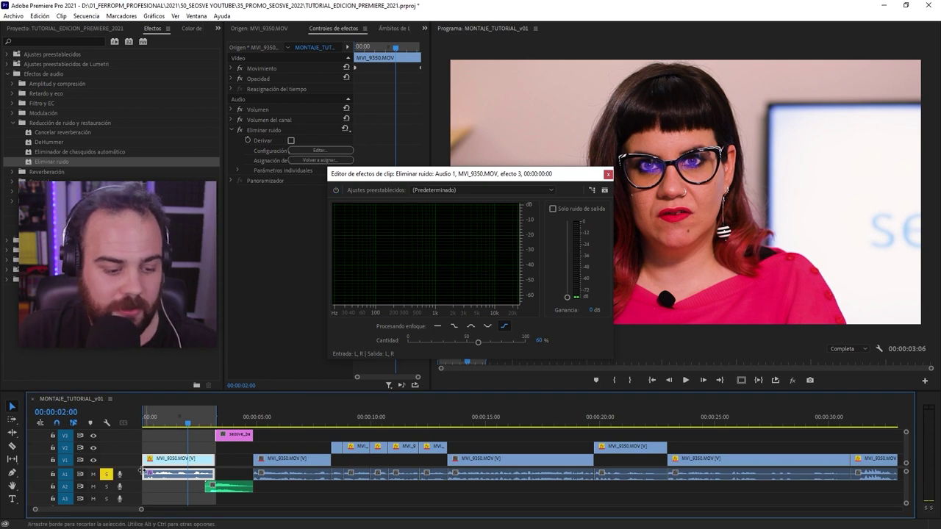
# Return the playhead to 00:00:00:00 and play the marked range with looping enabled
pyautogui.moveTo(169, 423); pyautogui.dragTo(137, 435)
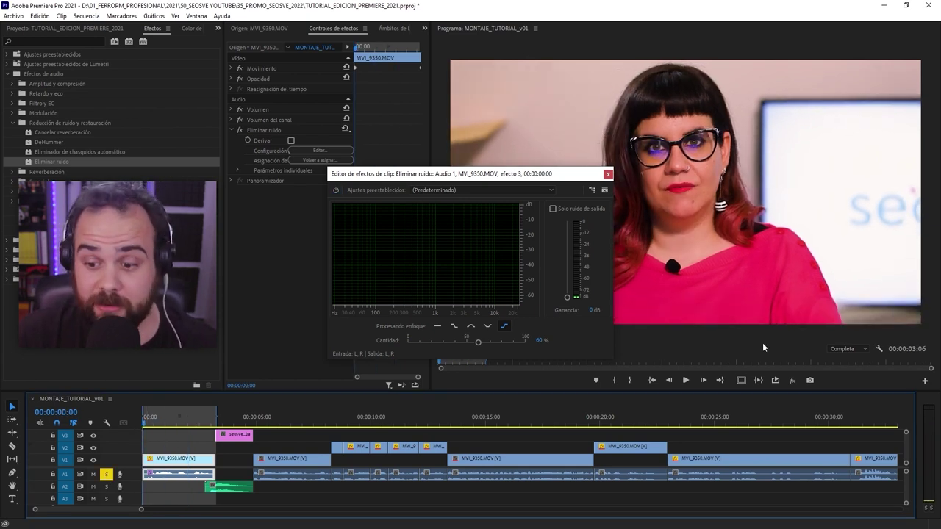
pyautogui.click(777, 382)
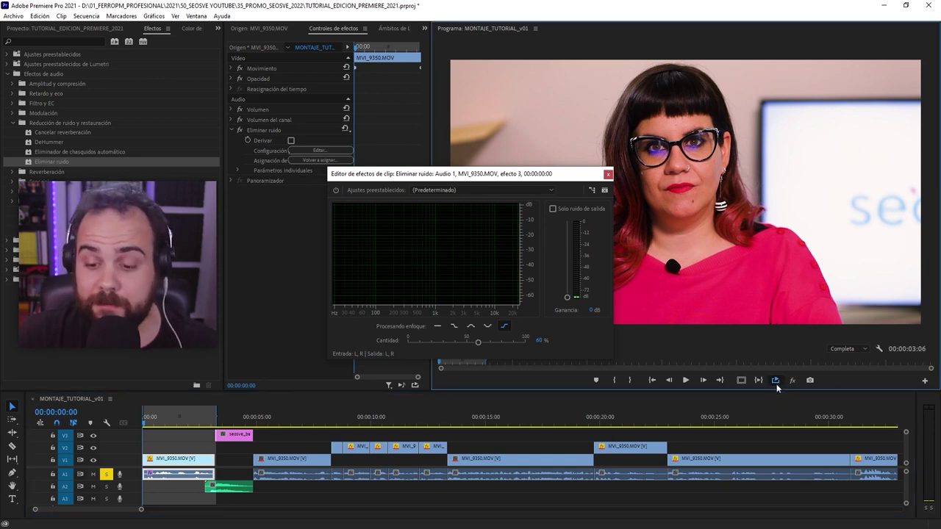
pyautogui.click(686, 380)
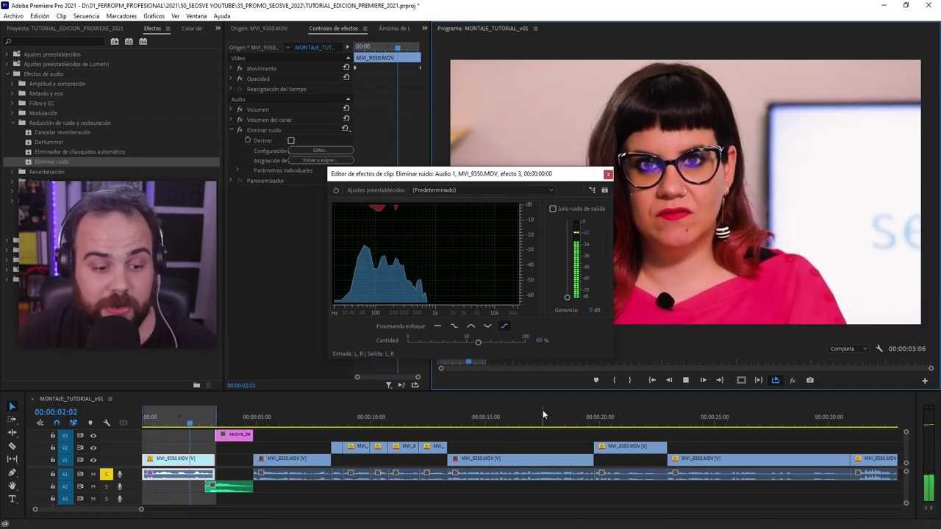
# Switch Eliminar ruido to the Reducción de ruido ligero preset and raise Cantidad to 75 % during playback
pyautogui.click(463, 189)
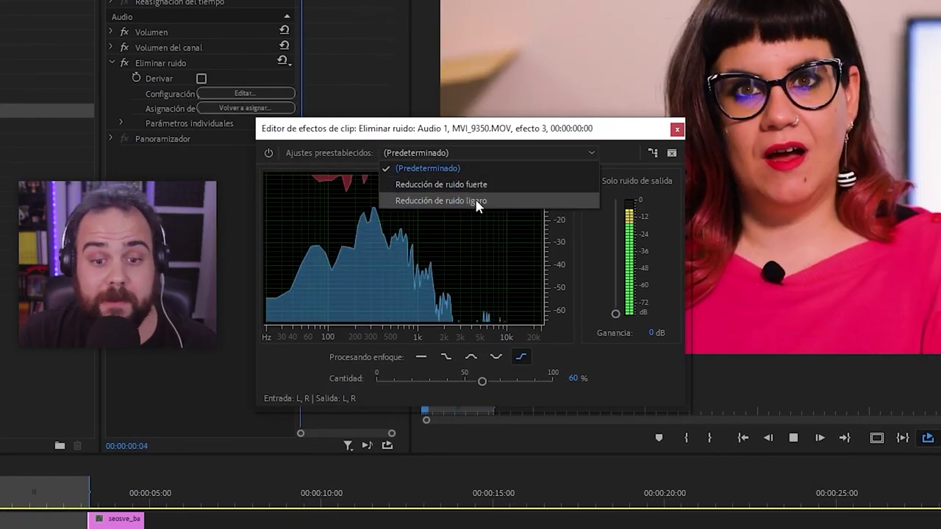
pyautogui.click(478, 200)
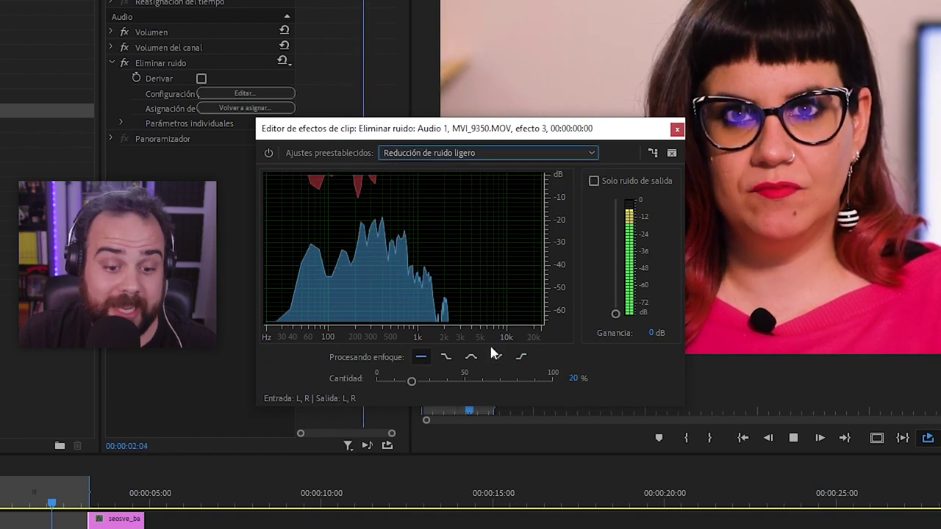
pyautogui.moveTo(455, 377); pyautogui.dragTo(511, 385)
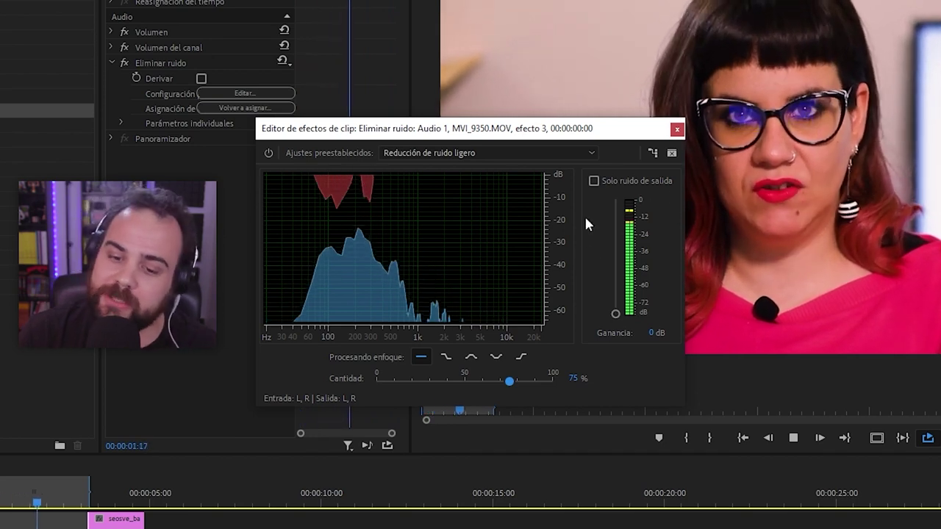
pyautogui.moveTo(615, 314)
pyautogui.mouseDown()
pyautogui.moveTo(618, 250)
pyautogui.moveTo(620, 315)
pyautogui.mouseUp()
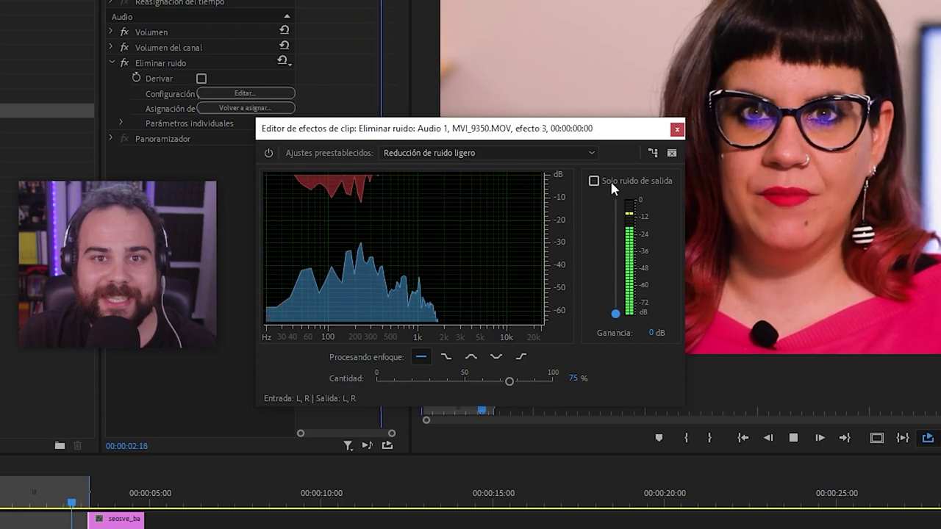
pyautogui.click(648, 181)
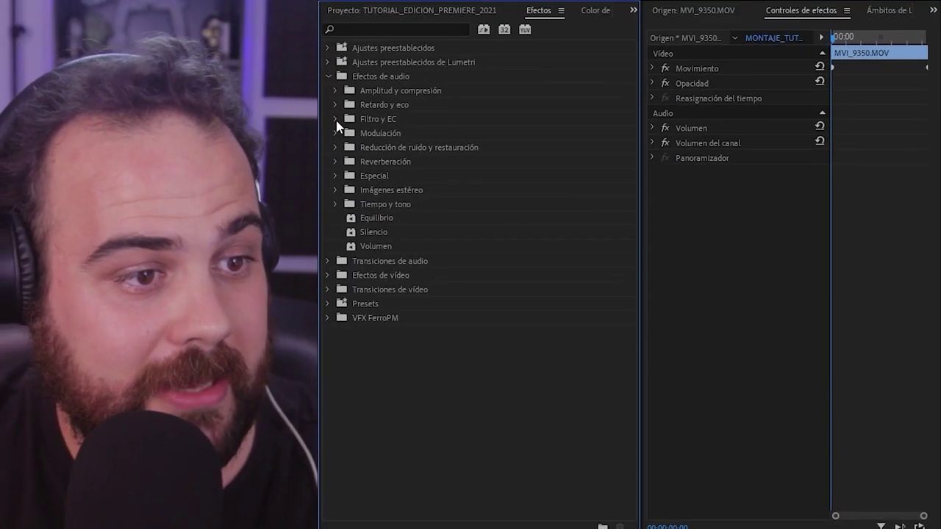
# Apply the 10-, 20- and 30-band Ecualizador gráfico effects from Filtro y EC to the first interview clip
pyautogui.click(12, 103)
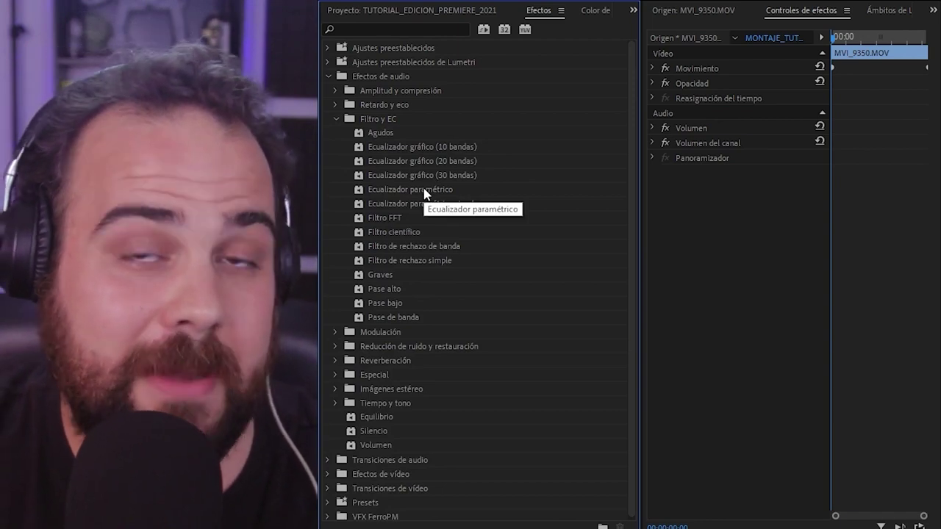
pyautogui.moveTo(420, 149); pyautogui.dragTo(690, 170)
pyautogui.moveTo(480, 160); pyautogui.dragTo(725, 239)
pyautogui.moveTo(485, 175); pyautogui.dragTo(804, 365)
# Examine the settings editors of the 10-, 20- and 30-band graphic equalizers one after another, closing each
pyautogui.click(796, 189)
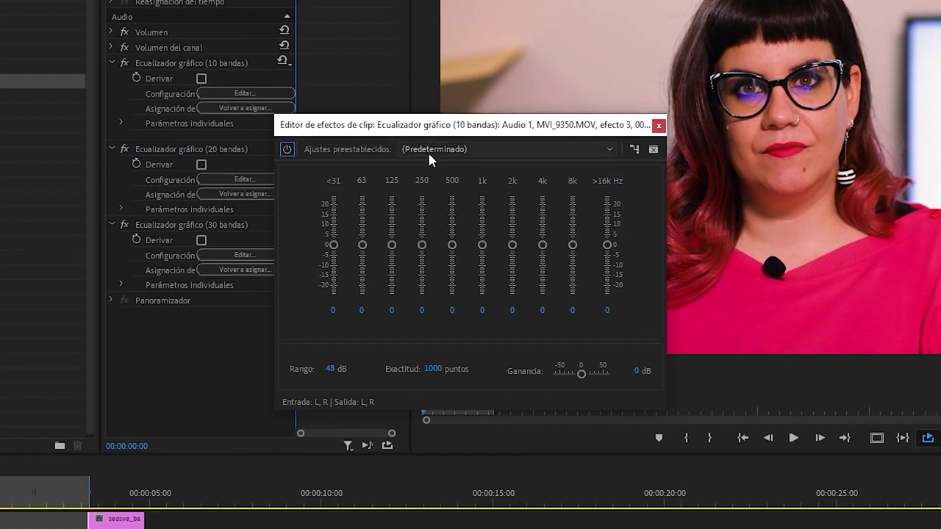
pyautogui.click(659, 125)
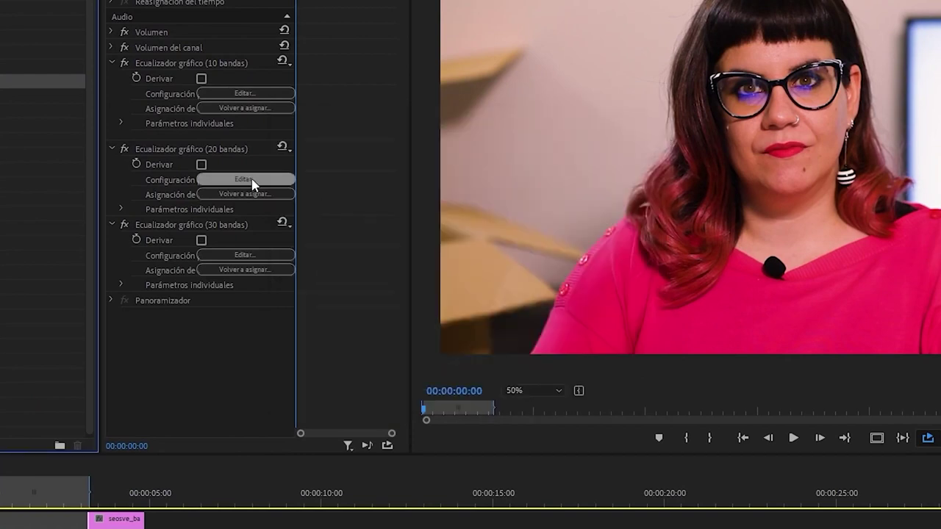
pyautogui.click(252, 180)
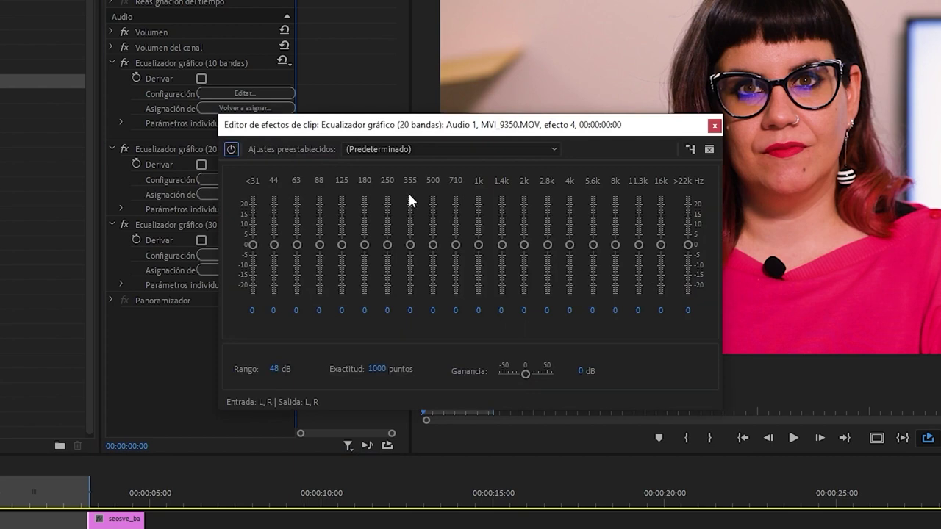
pyautogui.click(713, 125)
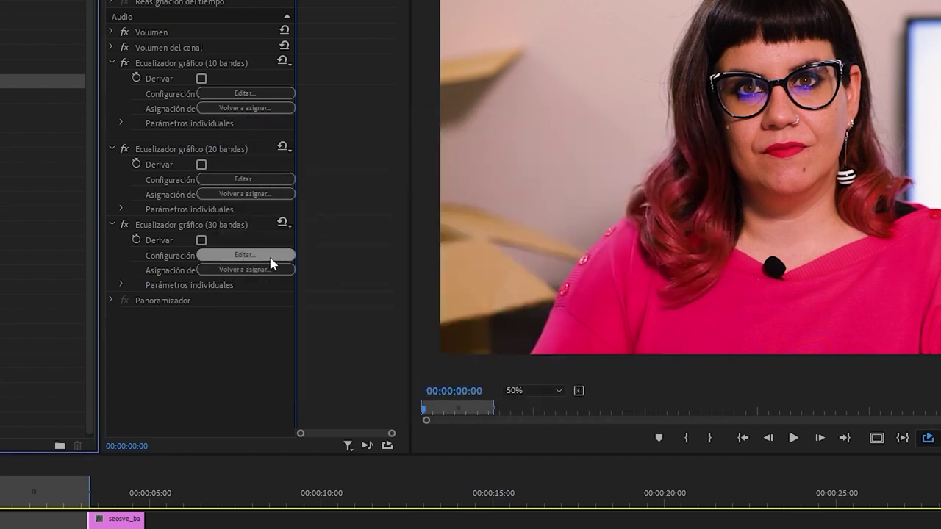
pyautogui.click(270, 257)
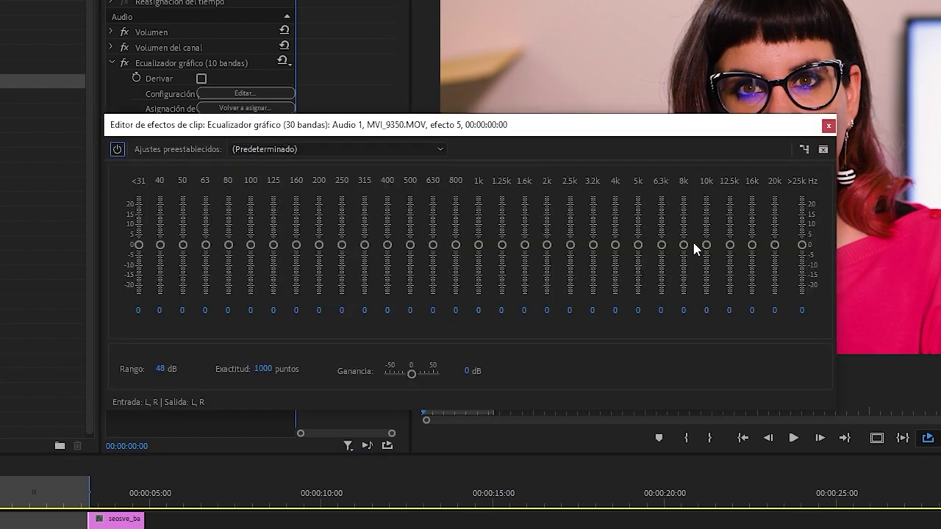
pyautogui.click(828, 126)
# Delete the three Ecualizador gráfico effects from the first interview clip
pyautogui.click(171, 145)
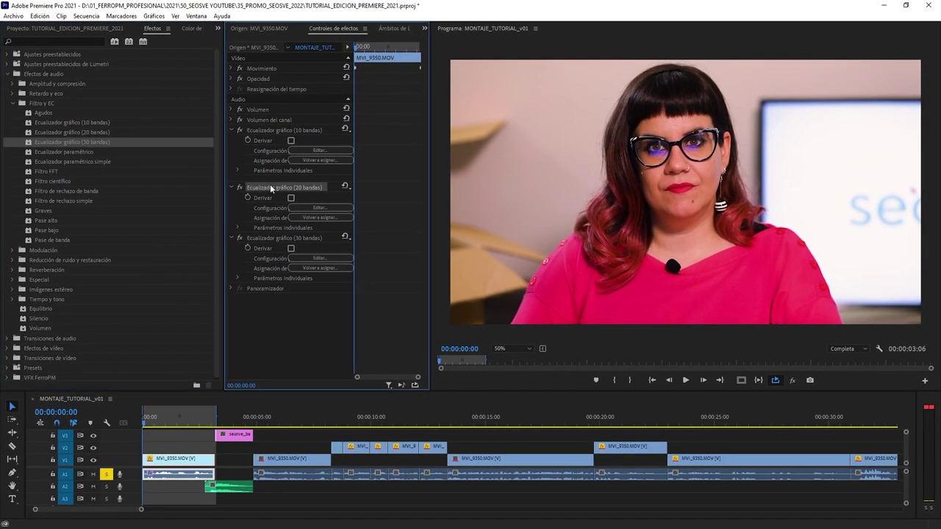
pyautogui.press('Delete')
pyautogui.click(272, 181)
pyautogui.press('Delete')
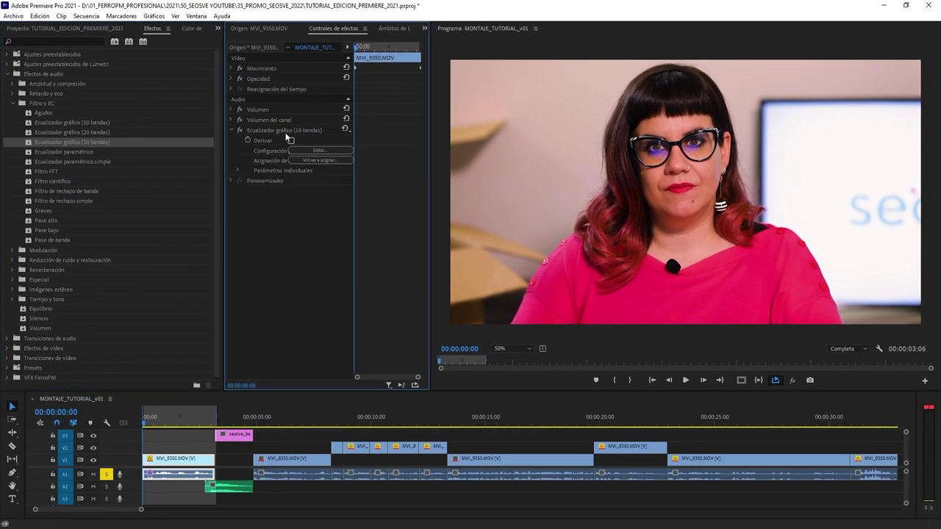
pyautogui.click(286, 130)
pyautogui.press('Delete')
# Apply Ecualizador paramétrico to the first interview clip and open its settings editor
pyautogui.click(86, 152)
pyautogui.moveTo(87, 154); pyautogui.dragTo(281, 130)
pyautogui.click(315, 150)
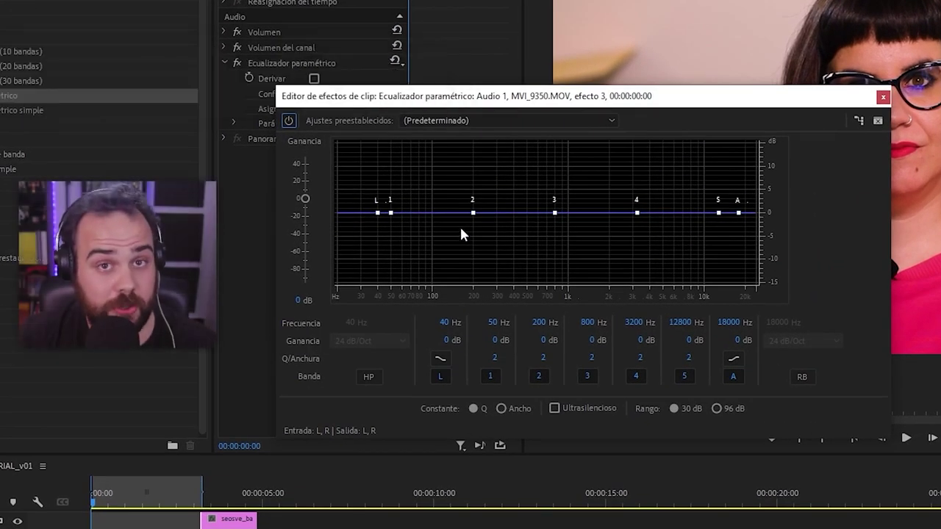
# Play the clip to view its frequency spectrum and look through the parametric equalizer's presets, keeping (Predeterminado)
pyautogui.press('space')
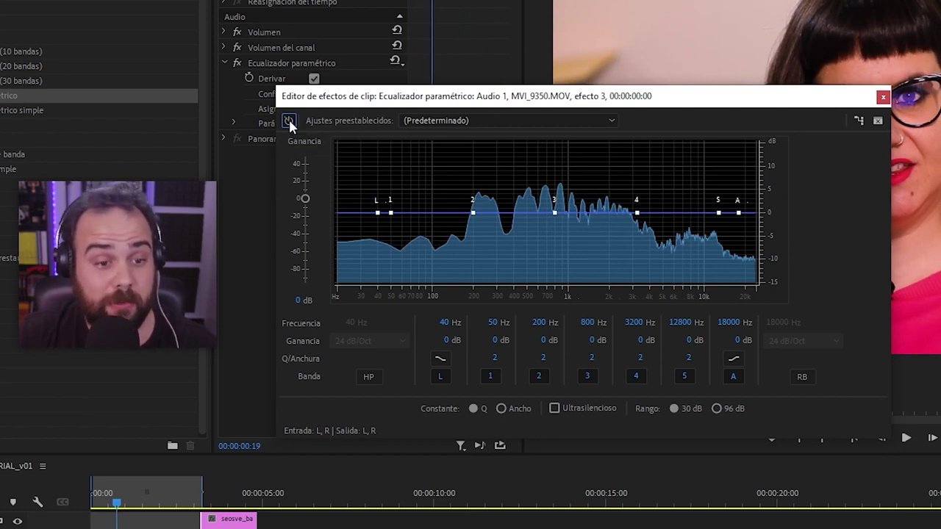
pyautogui.click(458, 121)
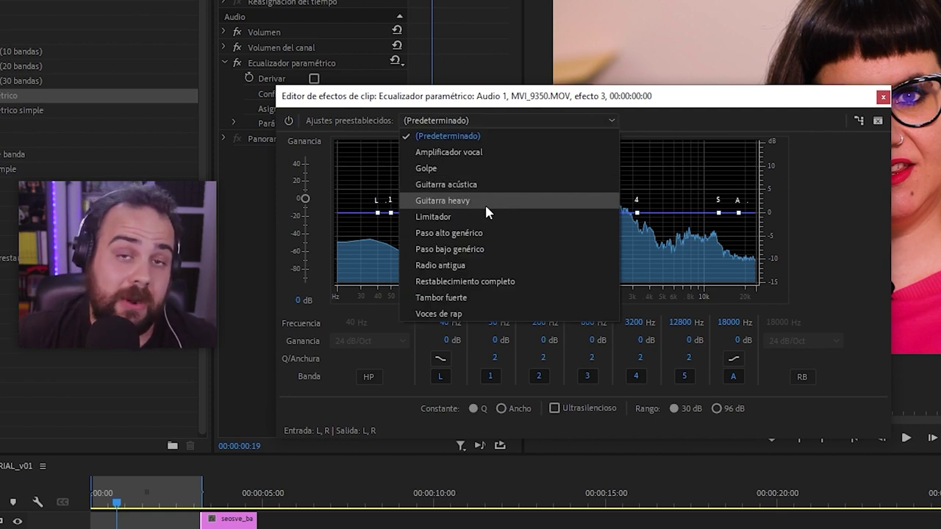
pyautogui.click(565, 117)
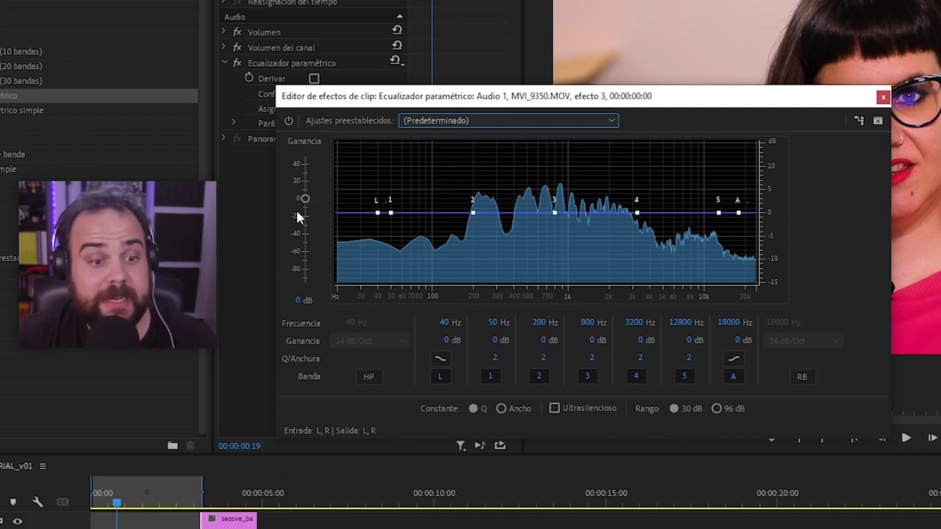
# Try lowering the parametric equalizer's overall Ganancia to about -4,2 dB and reset it to 0 dB
pyautogui.moveTo(306, 203); pyautogui.dragTo(314, 208)
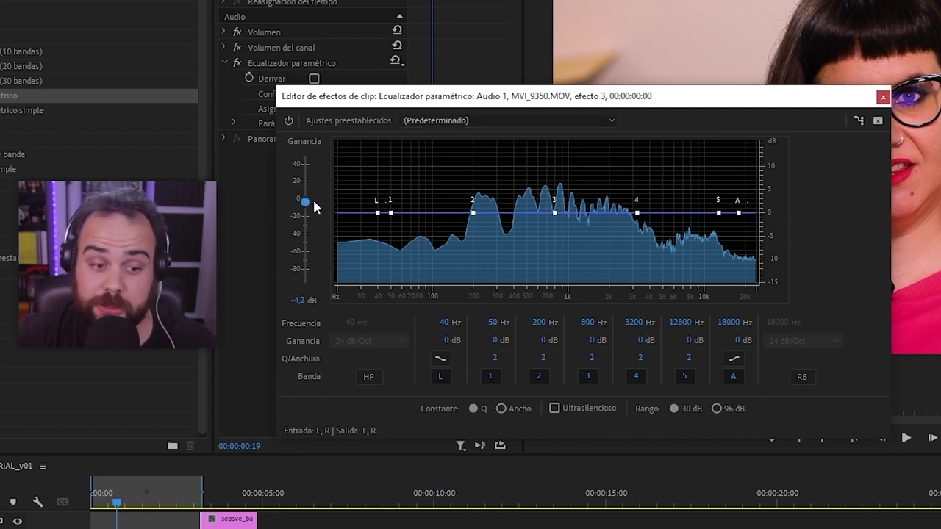
pyautogui.click(302, 300)
pyautogui.write('0')
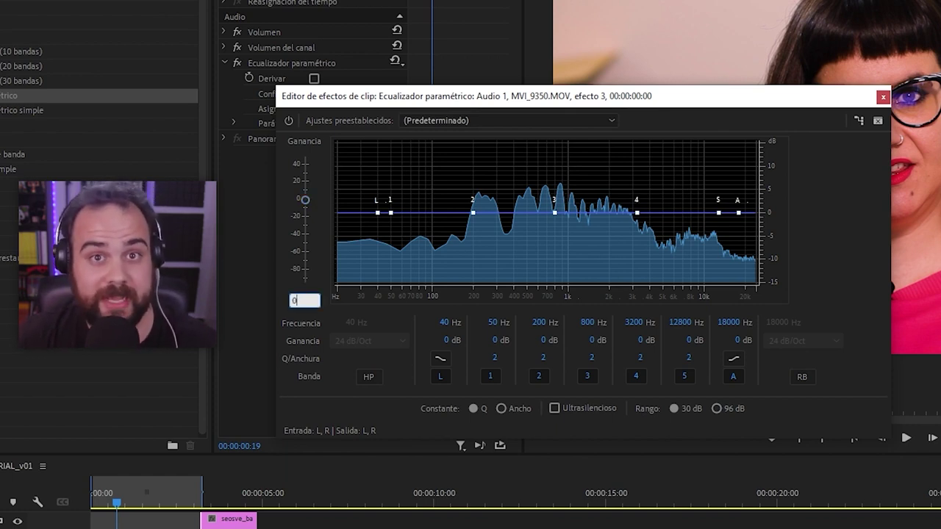
pyautogui.press('Return')
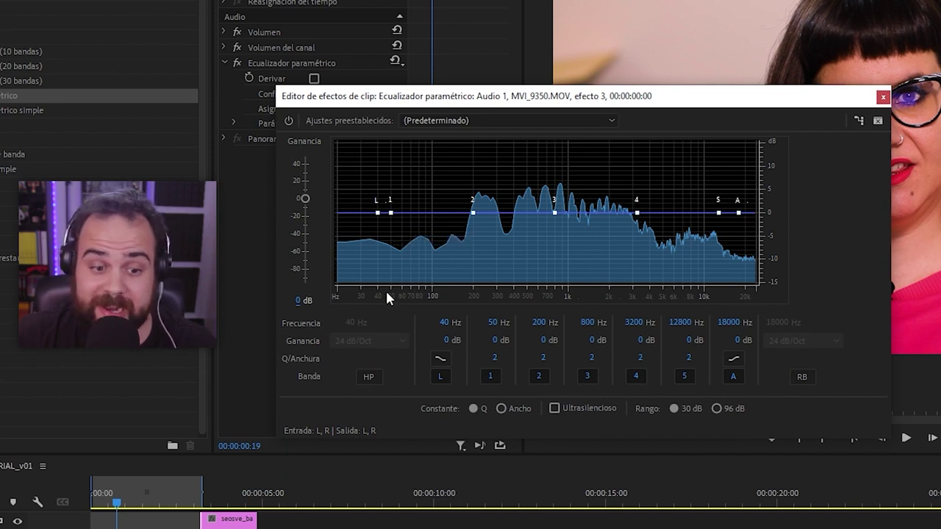
# Set the parametric equalizer's frequencies to 29 Hz for band L, 106 Hz for 1, 281 Hz for 2 and 940 Hz for 3
pyautogui.moveTo(391, 213); pyautogui.dragTo(410, 213)
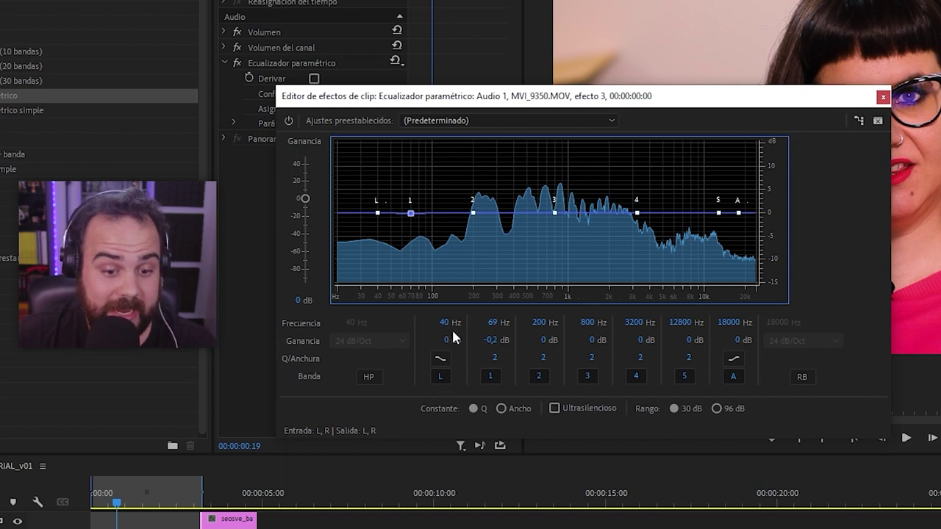
pyautogui.moveTo(444, 324); pyautogui.dragTo(430, 326)
pyautogui.moveTo(490, 322); pyautogui.dragTo(597, 322)
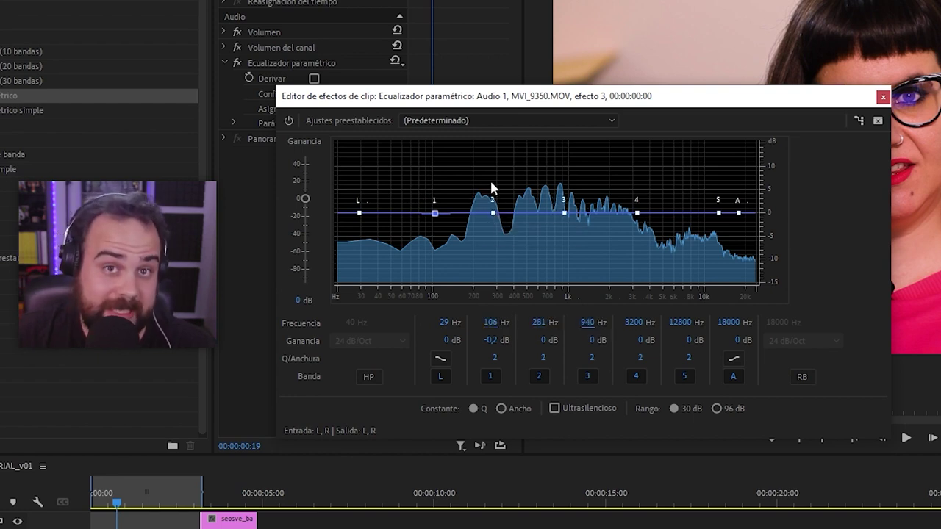
# Set the gain of the parametric equalizer's band L to -10 dB
pyautogui.moveTo(447, 340); pyautogui.dragTo(377, 338)
pyautogui.click(446, 339)
pyautogui.write('-10')
pyautogui.press('Return')
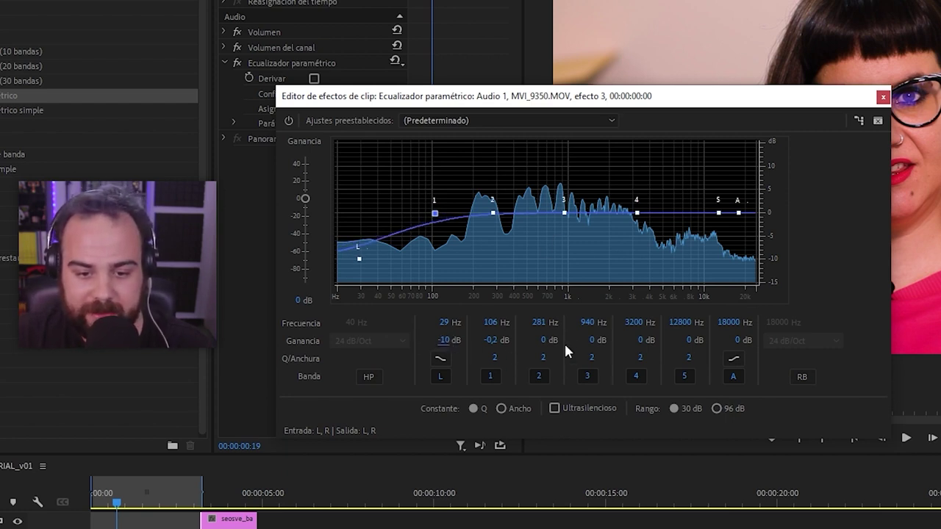
# Set the parametric equalizer's band 2 to a gain of 6,2 dB and Q of 5,4, and band A to a gain of -9 dB
pyautogui.moveTo(547, 337); pyautogui.dragTo(673, 336)
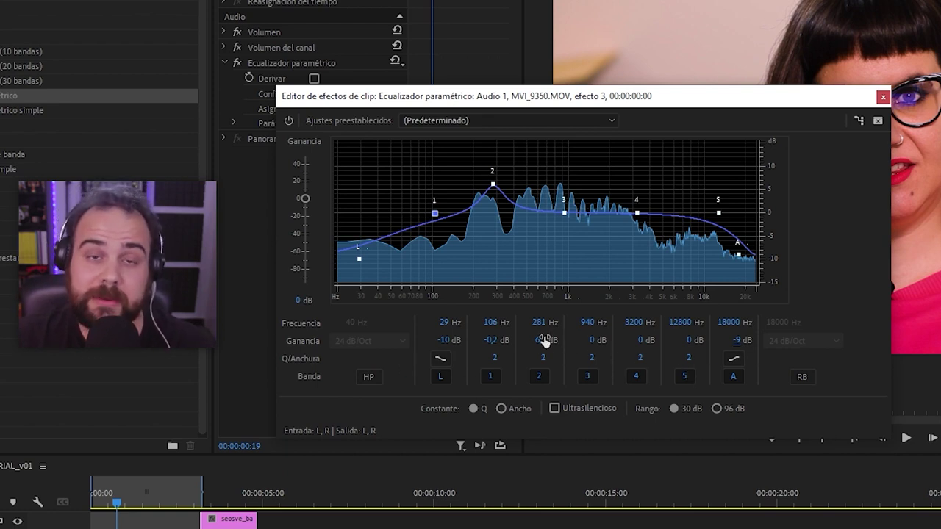
pyautogui.moveTo(542, 357); pyautogui.dragTo(377, 359)
pyautogui.moveTo(541, 355); pyautogui.dragTo(622, 354)
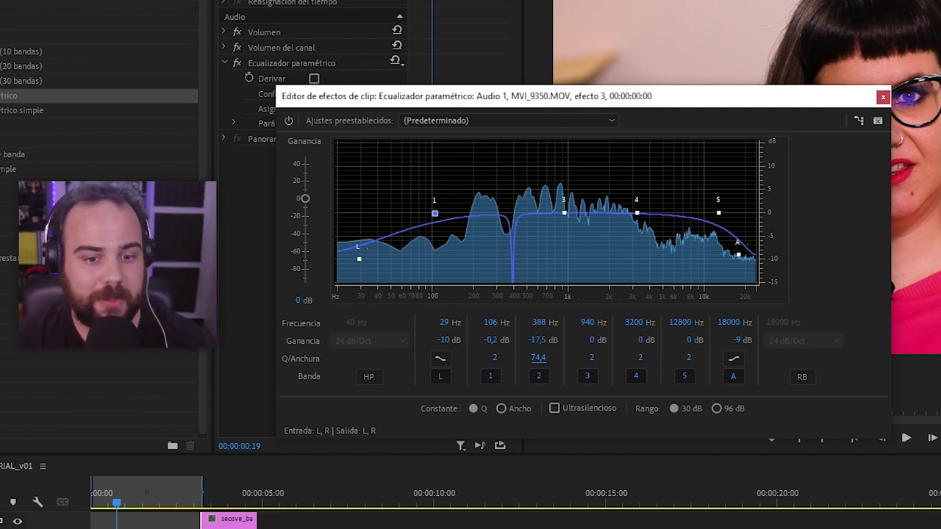
pyautogui.hotkey('ctrl', 'z')
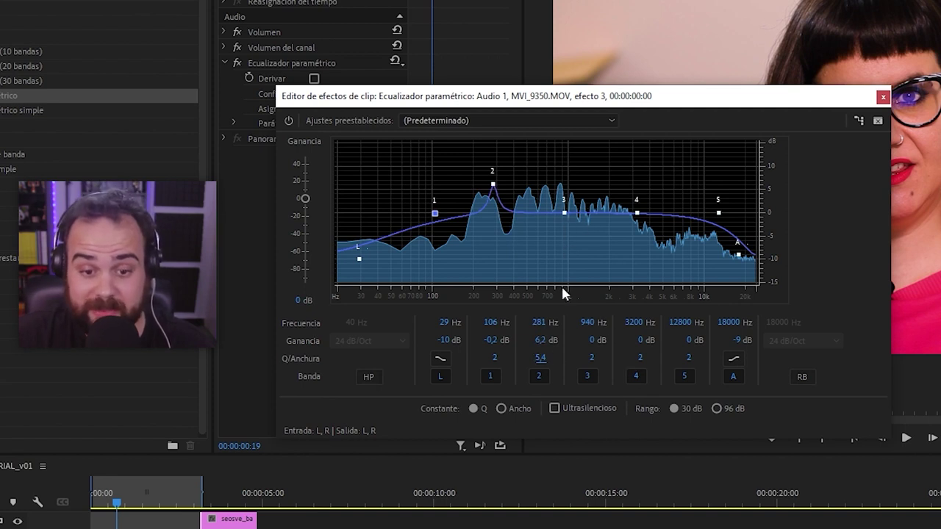
pyautogui.click(587, 376)
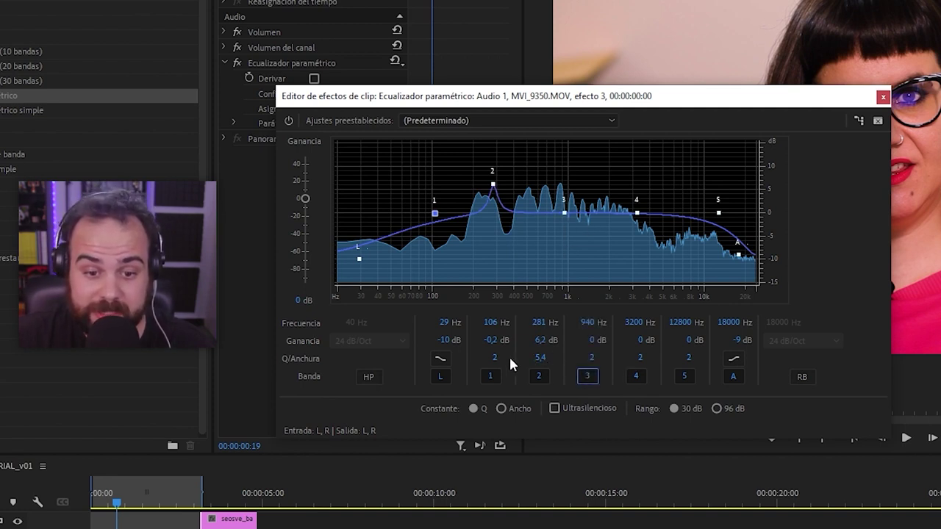
pyautogui.hotkey('shift', 'Tab')
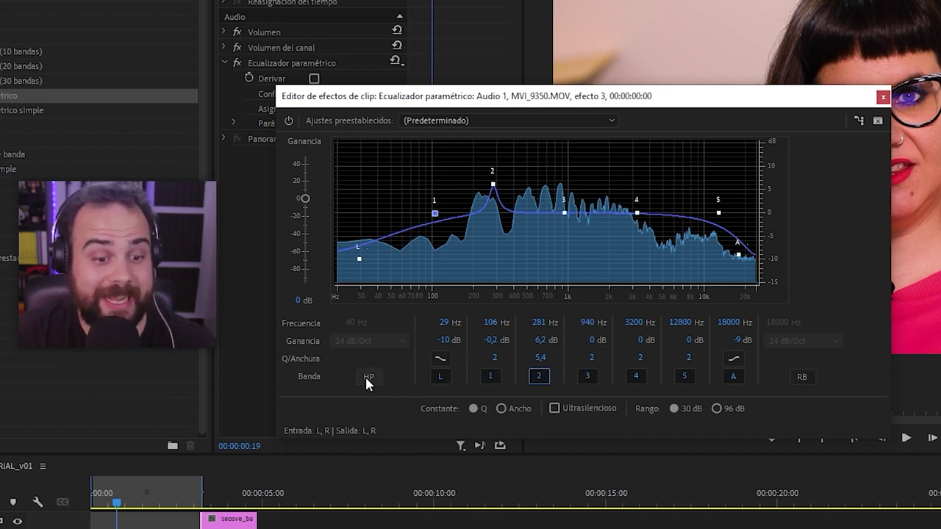
# Try the HP filter at 28 Hz with 30 dB/Oct together with the RB filter, and disable both filters again
pyautogui.click(365, 376)
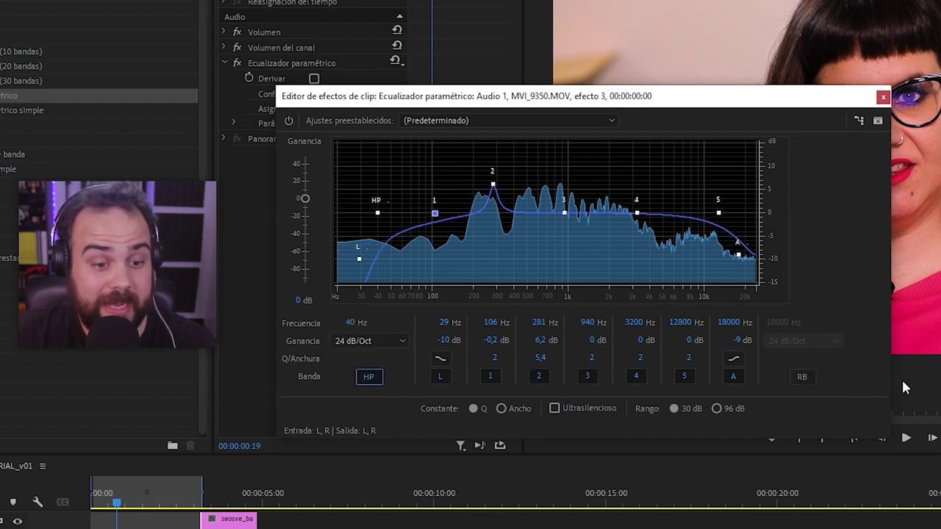
pyautogui.click(797, 378)
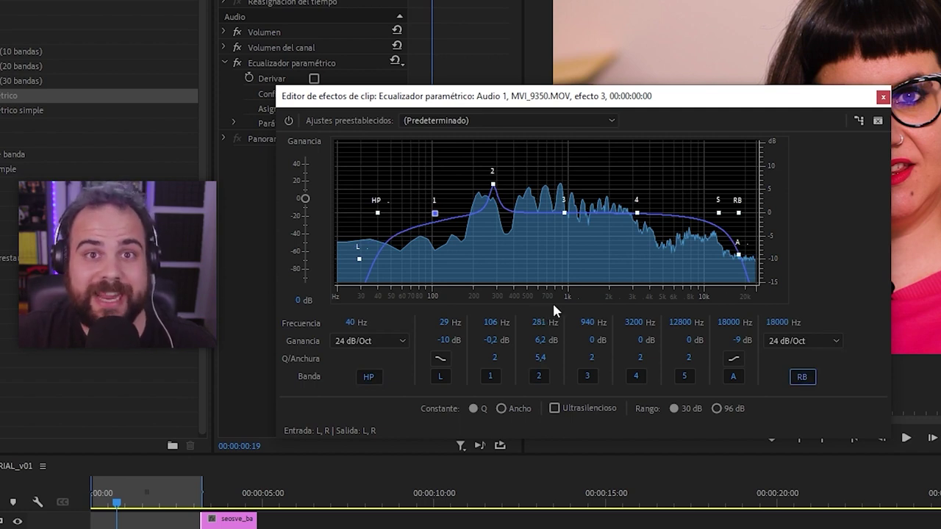
pyautogui.moveTo(352, 325); pyautogui.dragTo(340, 321)
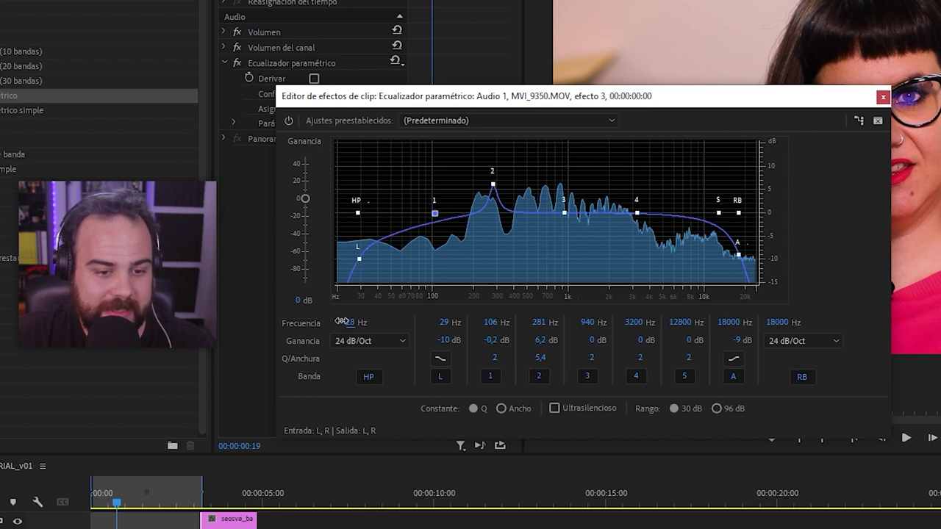
pyautogui.click(367, 341)
pyautogui.click(368, 423)
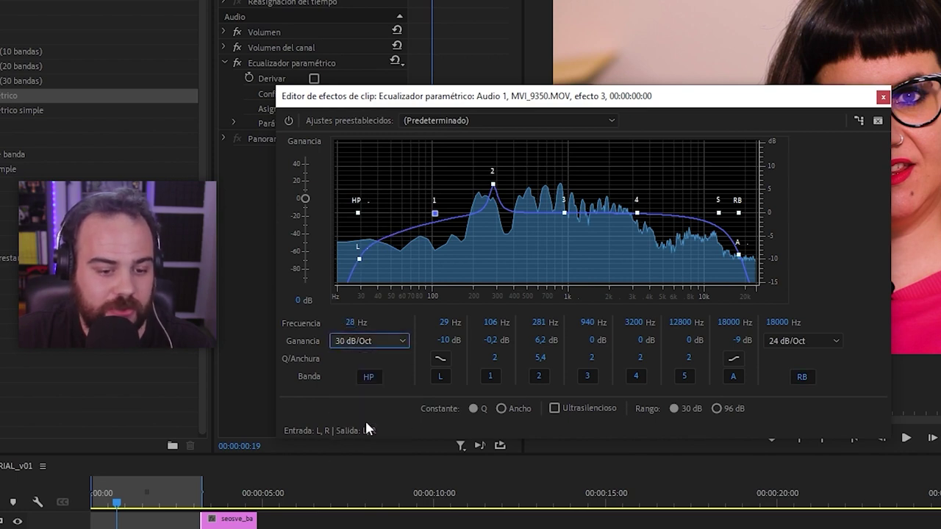
pyautogui.click(368, 376)
pyautogui.click(802, 377)
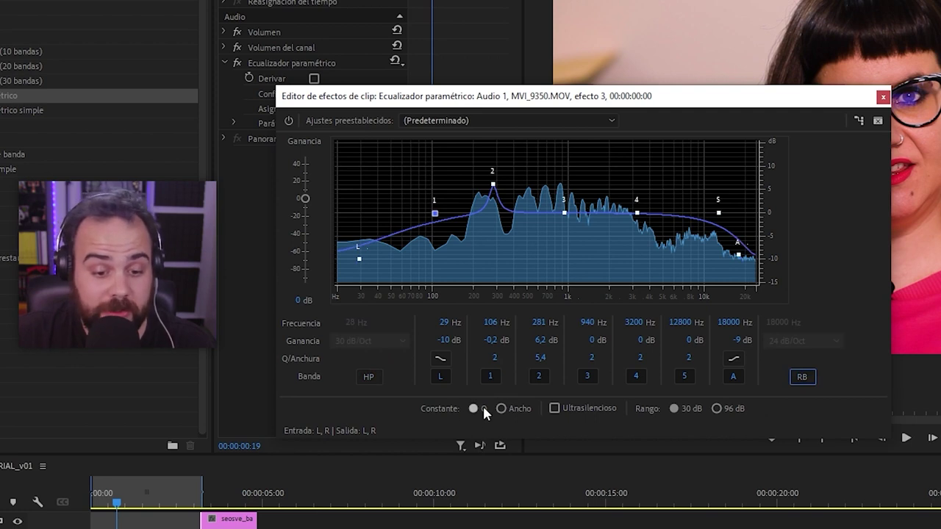
# Compare the equalizer's Constante options Ancho and Q, returning to Q, and enable Ultrasilencioso
pyautogui.click(502, 409)
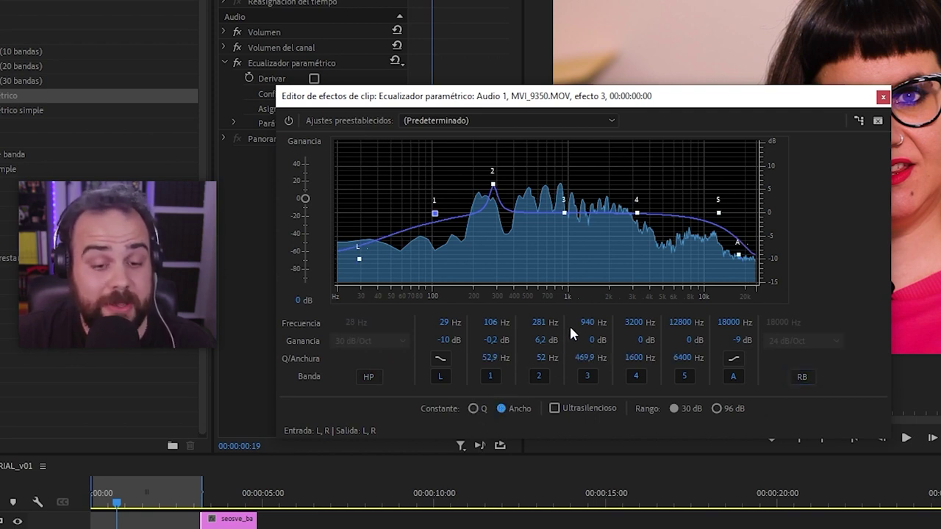
pyautogui.click(473, 409)
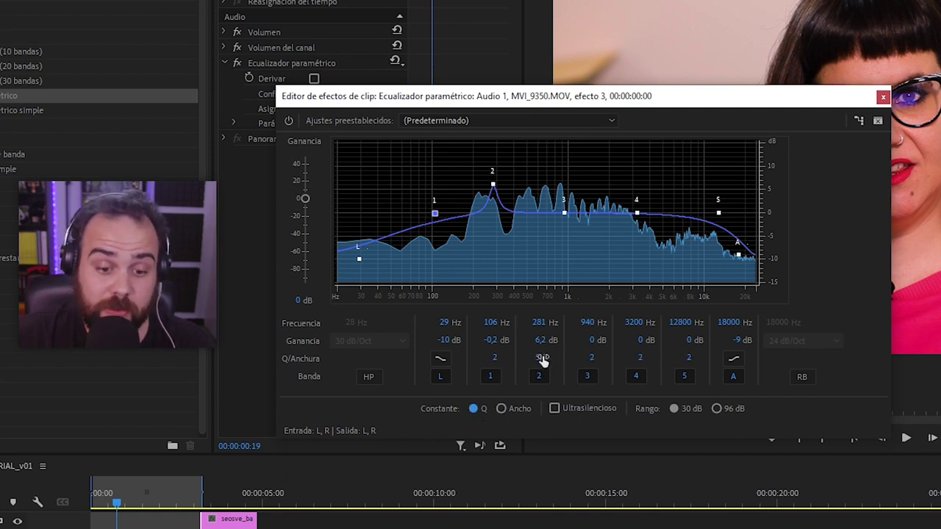
pyautogui.click(500, 409)
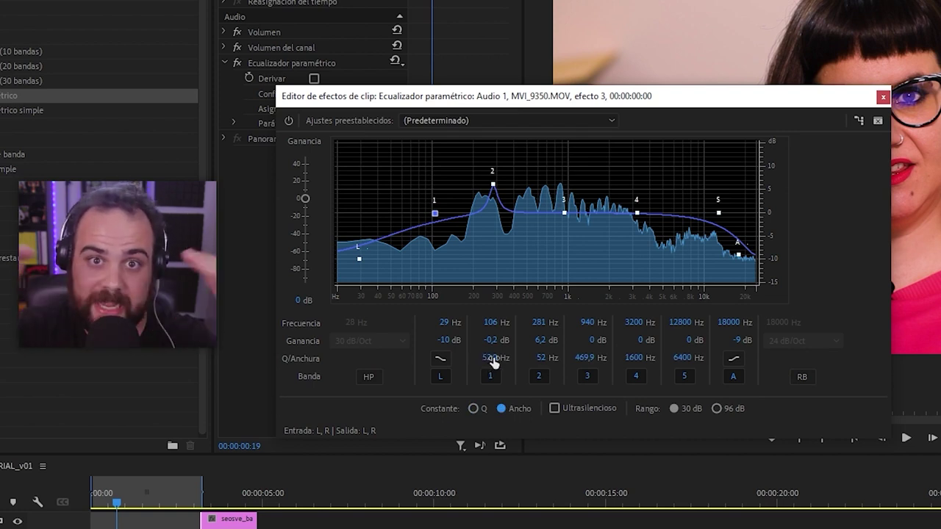
pyautogui.click(474, 408)
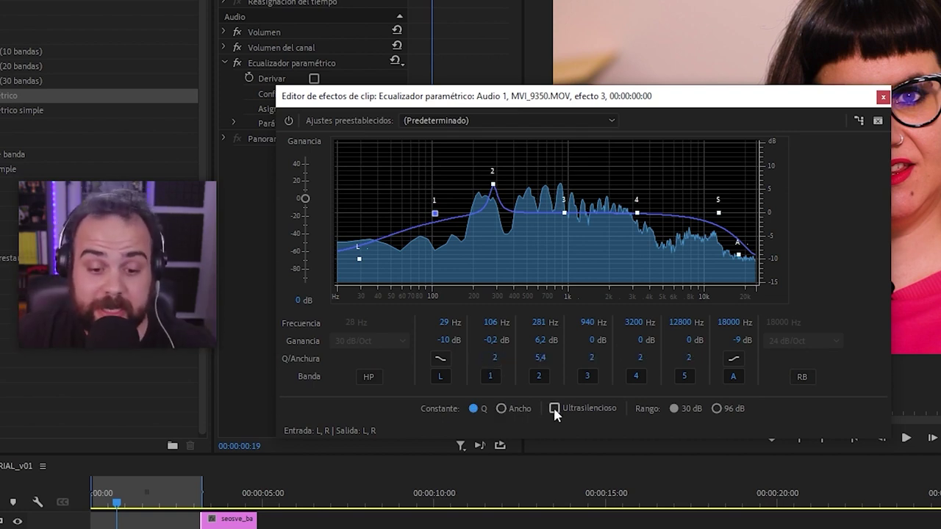
pyautogui.click(555, 409)
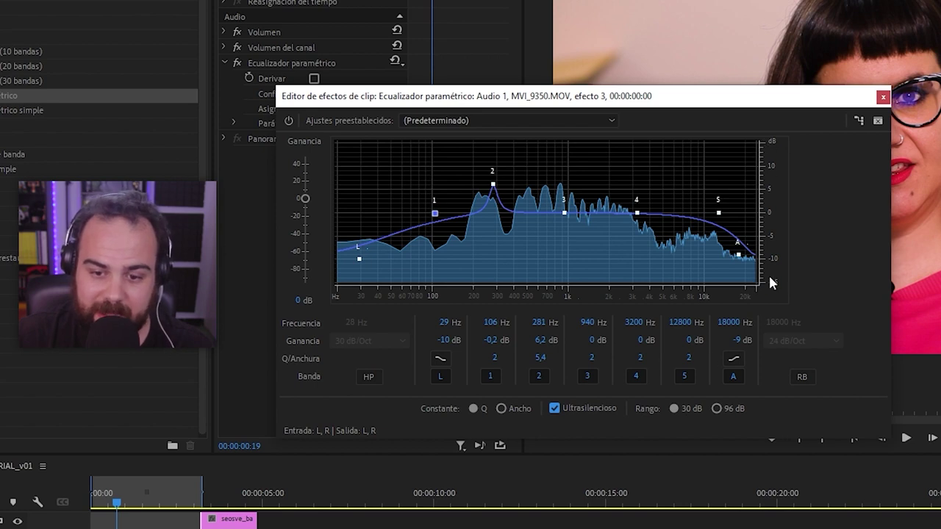
# Try the 96 dB Rango with band 4 lowered to about 3121 Hz and -48 dB, and return the Rango to 30 dB
pyautogui.click(717, 409)
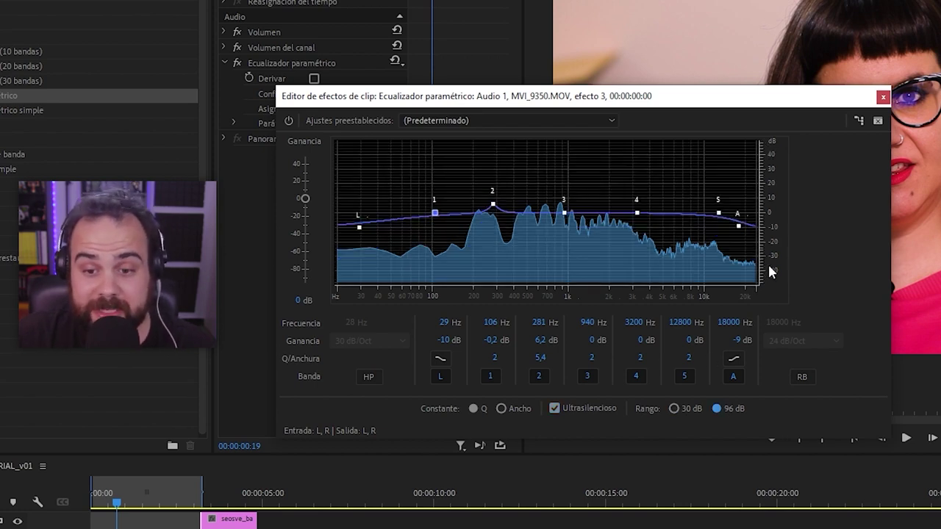
pyautogui.moveTo(637, 212); pyautogui.dragTo(650, 293)
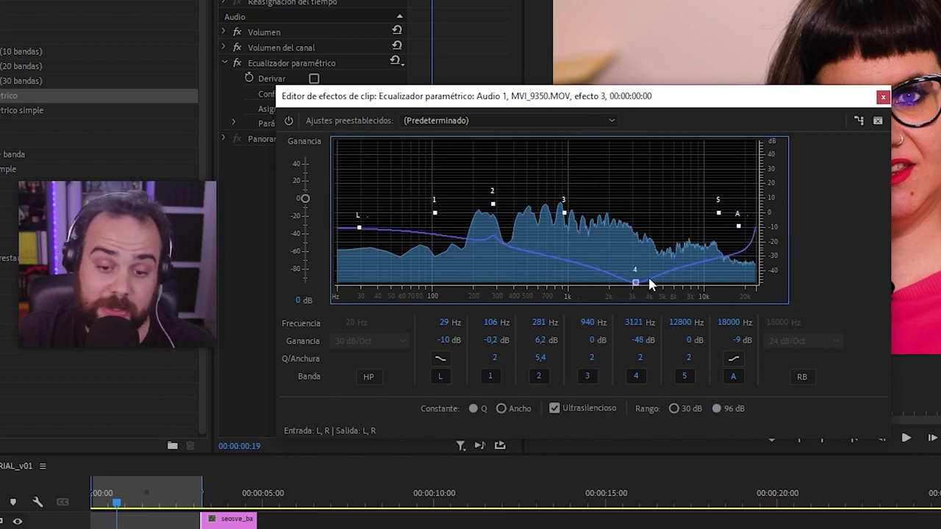
pyautogui.click(675, 407)
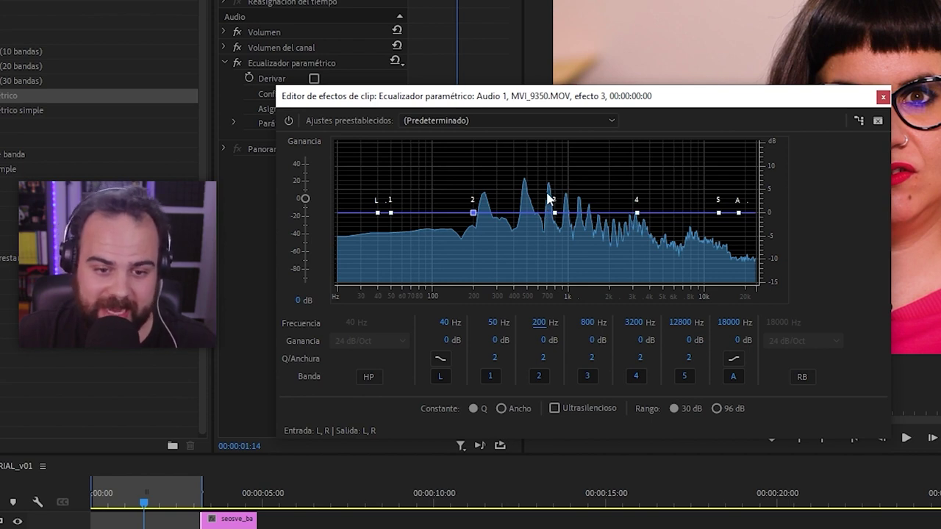
# Shape the equalizer curve with band 1 at about 111 Hz/-0,8 dB, 3 at 448 Hz/-1,6 dB, 4 at 994 Hz/-3,6 dB and 5 at 6748 Hz/-7,1 dB
pyautogui.moveTo(390, 211); pyautogui.dragTo(417, 212)
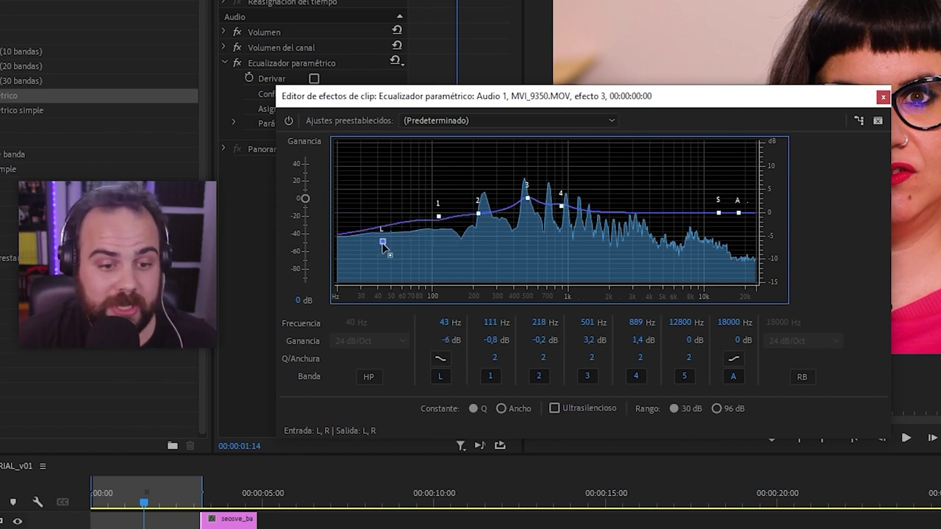
pyautogui.moveTo(720, 214); pyautogui.dragTo(689, 234)
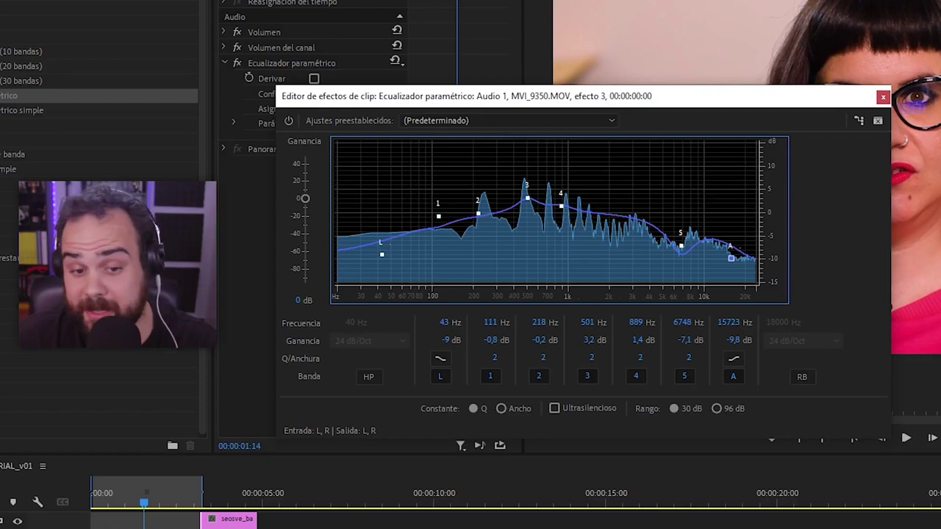
pyautogui.moveTo(561, 206); pyautogui.dragTo(568, 230)
pyautogui.moveTo(526, 200); pyautogui.dragTo(523, 224)
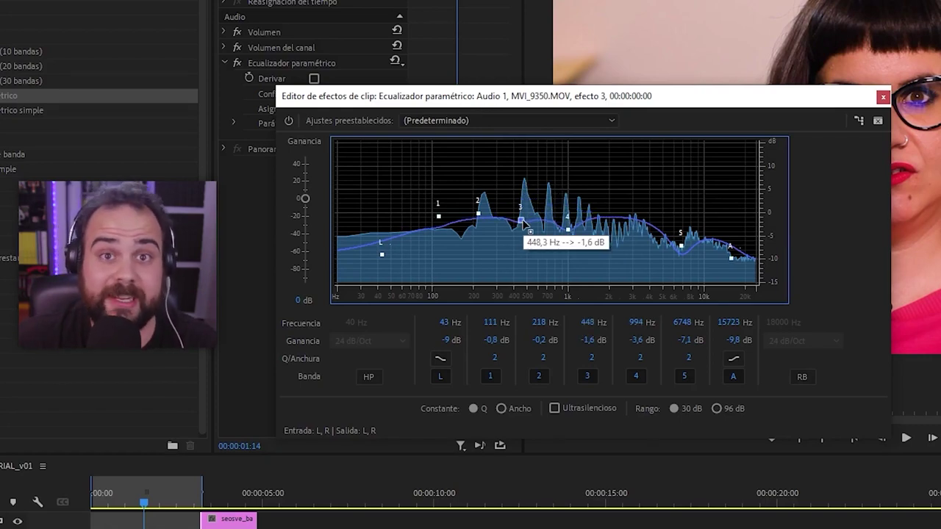
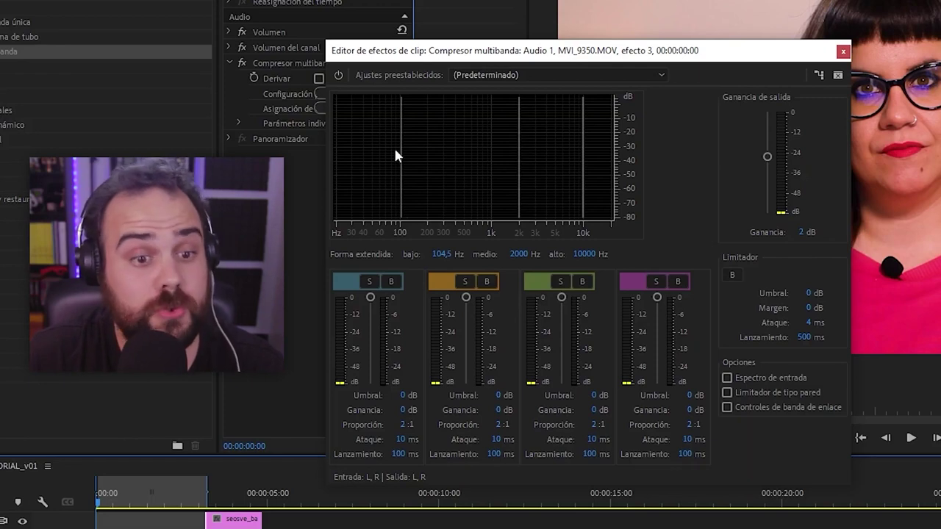
# Play the clip through the multiband compressor and set its crossover frequencies to 100 Hz for bajo and 1000 Hz for medio
pyautogui.press('space')
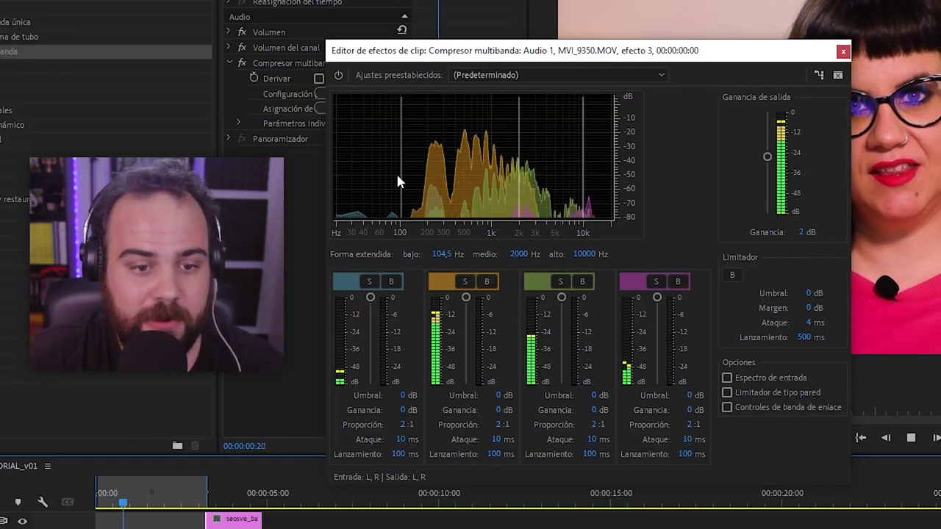
pyautogui.moveTo(402, 136)
pyautogui.mouseDown()
pyautogui.moveTo(387, 137)
pyautogui.moveTo(405, 139)
pyautogui.mouseUp()
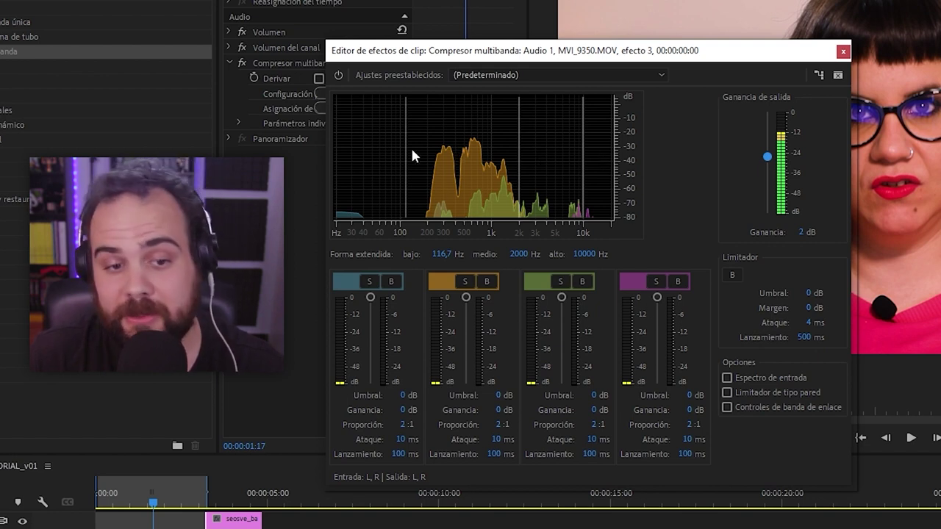
pyautogui.moveTo(387, 143)
pyautogui.mouseDown()
pyautogui.moveTo(403, 142)
pyautogui.moveTo(392, 139)
pyautogui.mouseUp()
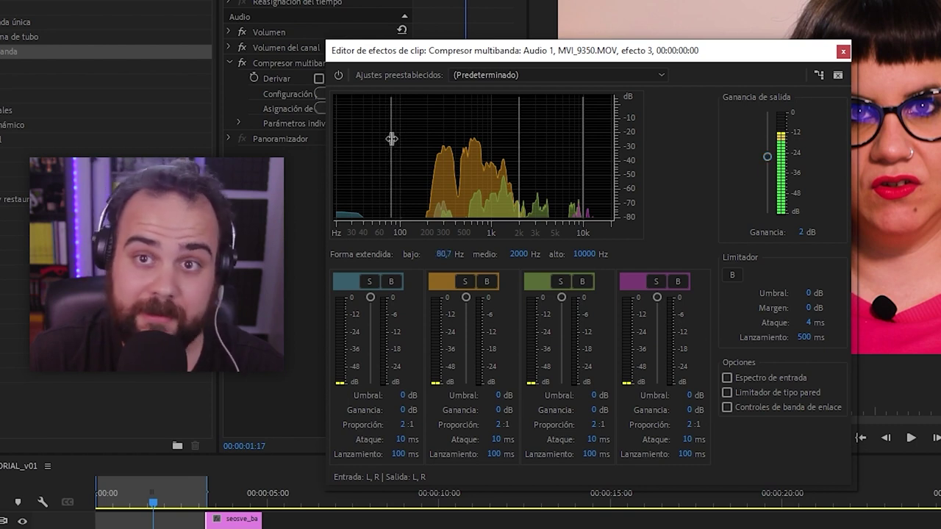
pyautogui.moveTo(449, 253); pyautogui.dragTo(376, 149)
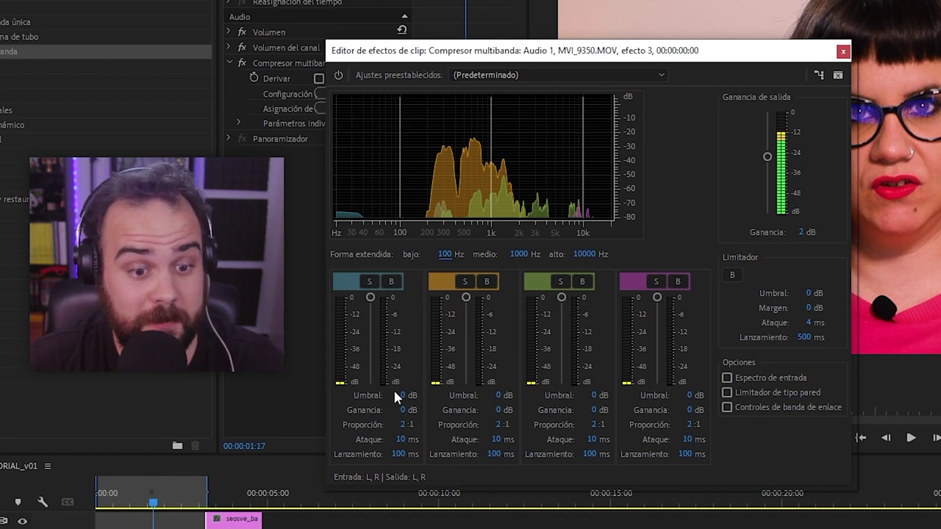
# Listen to the clip with the compressor's low band soloed, try bypassing that band, and restore it to normal
pyautogui.click(371, 280)
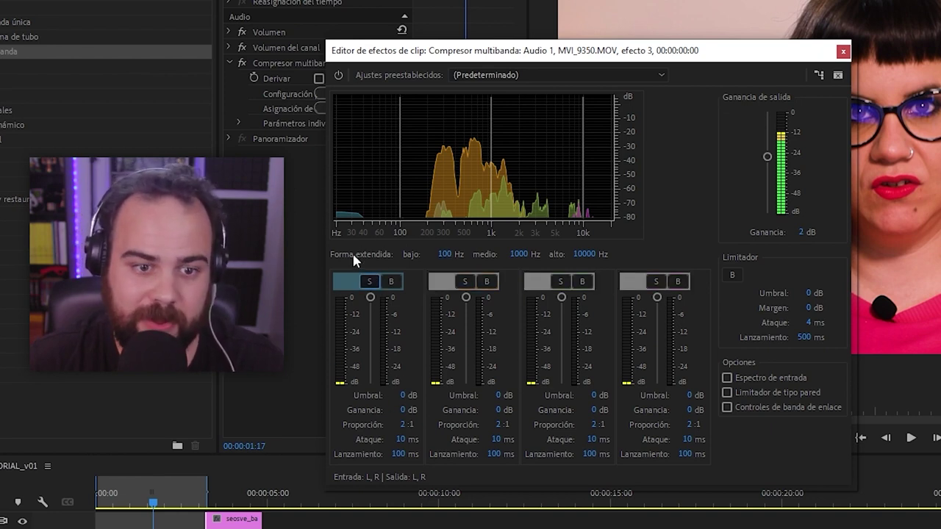
pyautogui.press('space')
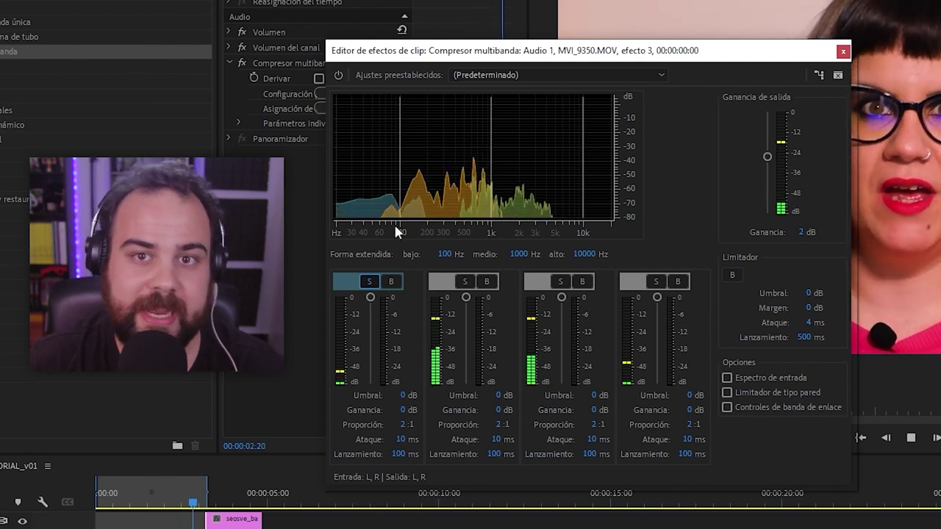
pyautogui.click(370, 282)
pyautogui.click(392, 282)
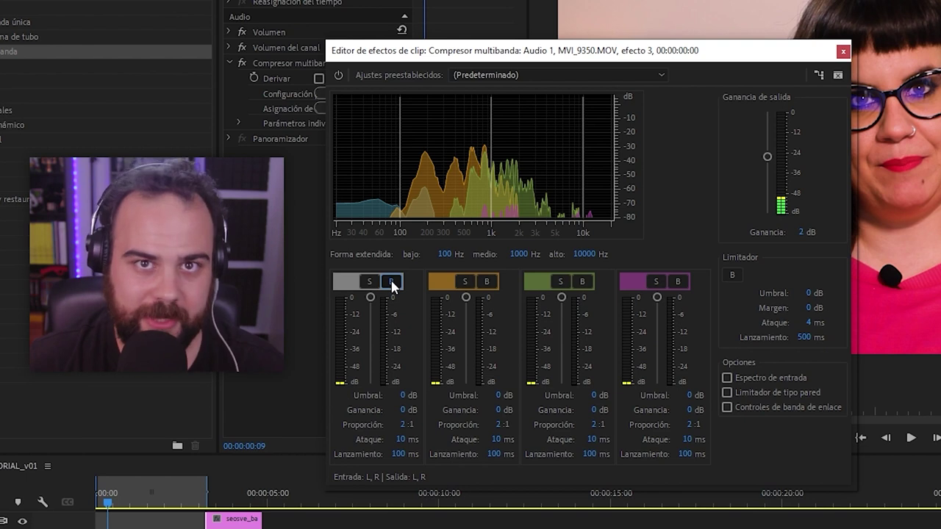
pyautogui.click(391, 282)
# Try lowering the compressor's low-band Umbral to about -27,3 dB and adjusting that band's Ganancia
pyautogui.moveTo(370, 298); pyautogui.dragTo(371, 345)
pyautogui.moveTo(397, 395); pyautogui.dragTo(417, 384)
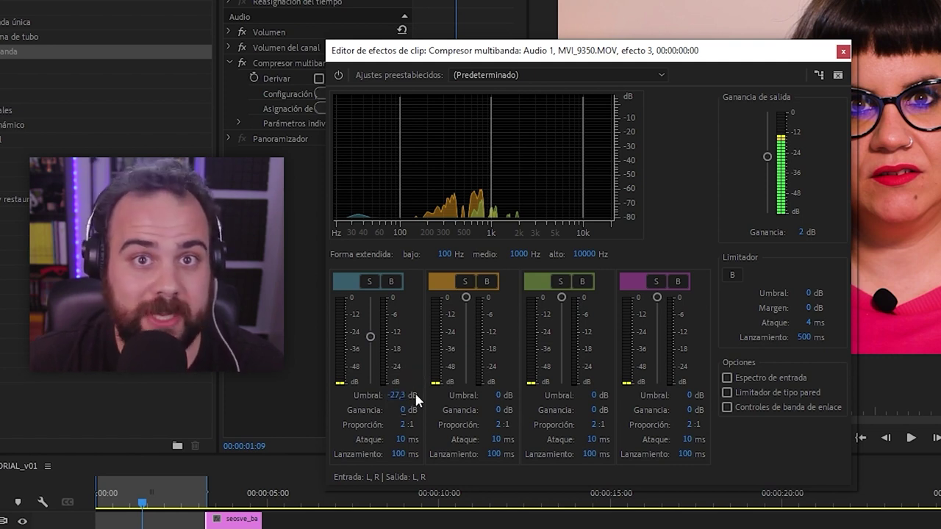
pyautogui.moveTo(402, 410)
pyautogui.mouseDown()
pyautogui.moveTo(390, 403)
pyautogui.moveTo(401, 397)
pyautogui.mouseUp()
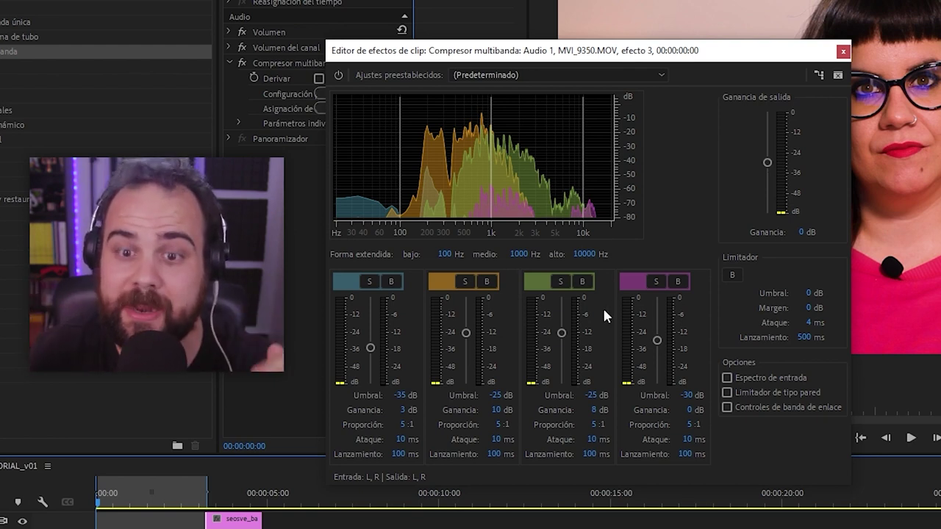
# Set the limiter's Umbral to -3 dB and Margen to -1 dB, disable Espectro de entrada and enable Limitador de tipo pared
pyautogui.click(808, 291)
pyautogui.write('-3')
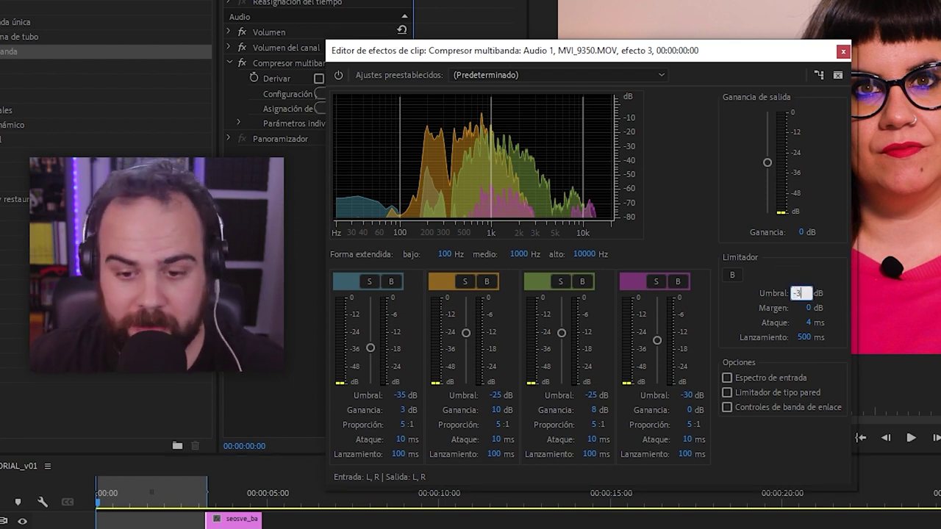
pyautogui.press('Tab')
pyautogui.write('-')
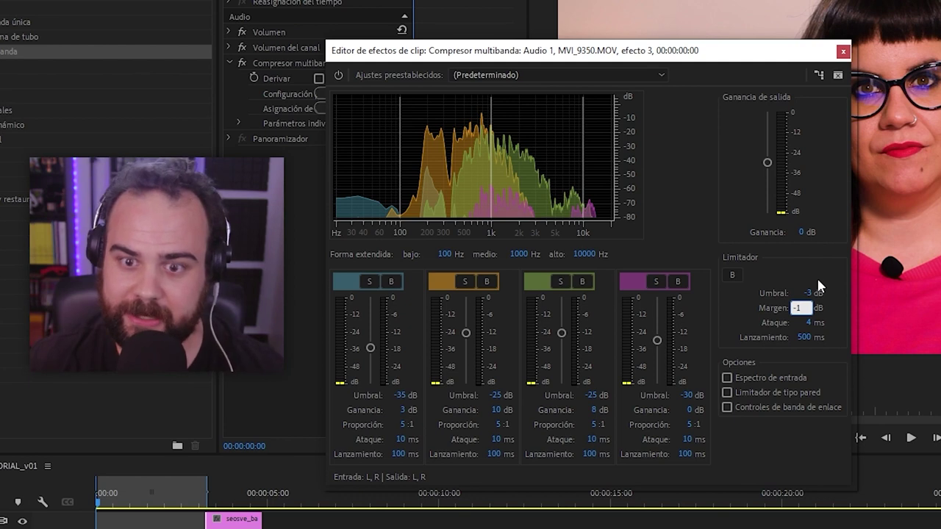
pyautogui.press('Return')
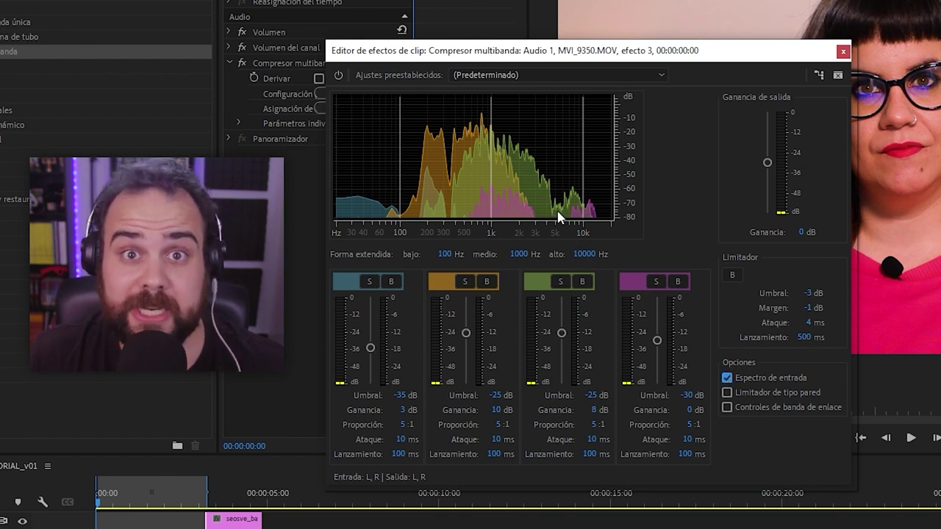
pyautogui.click(728, 378)
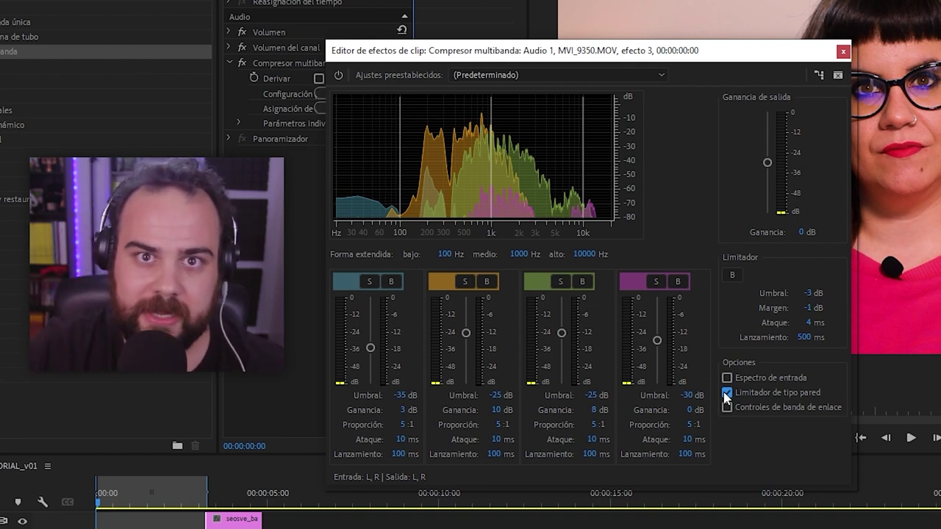
# Toggle Espectro de entrada, disable the wall limiter, enable Controles de banda de enlace, and try lowering the third band's Umbral
pyautogui.click(727, 379)
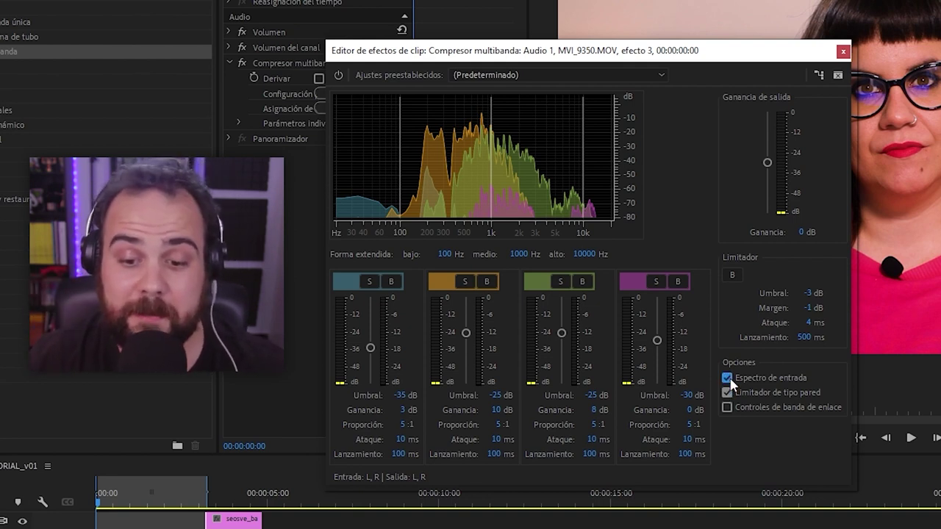
pyautogui.click(728, 378)
pyautogui.click(727, 392)
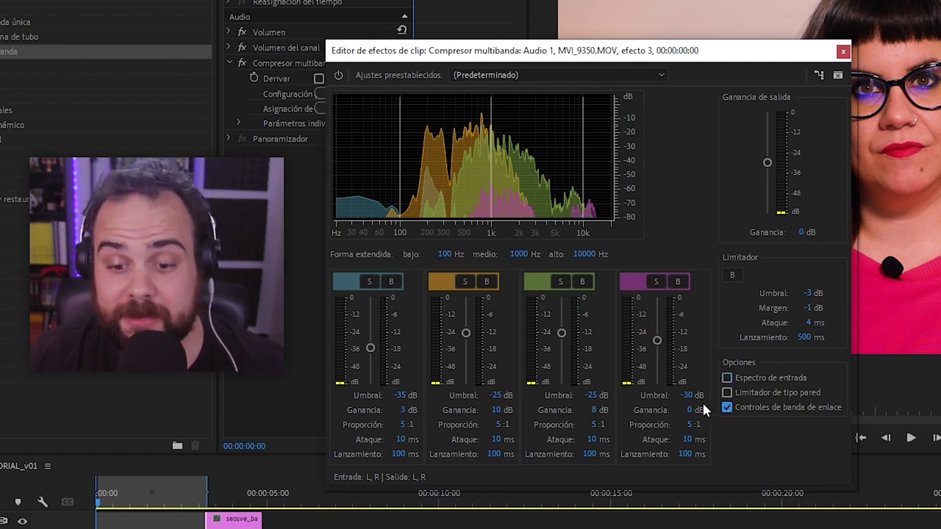
pyautogui.moveTo(569, 335); pyautogui.dragTo(599, 424)
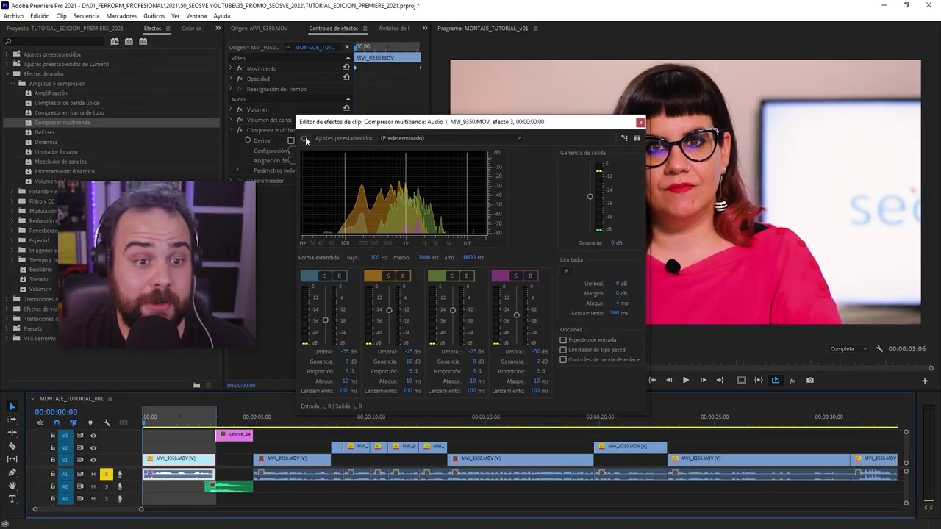
# Play the clip with the multiband compressor bypassed and with it enabled to compare the sound
pyautogui.click(304, 139)
pyautogui.press('space')
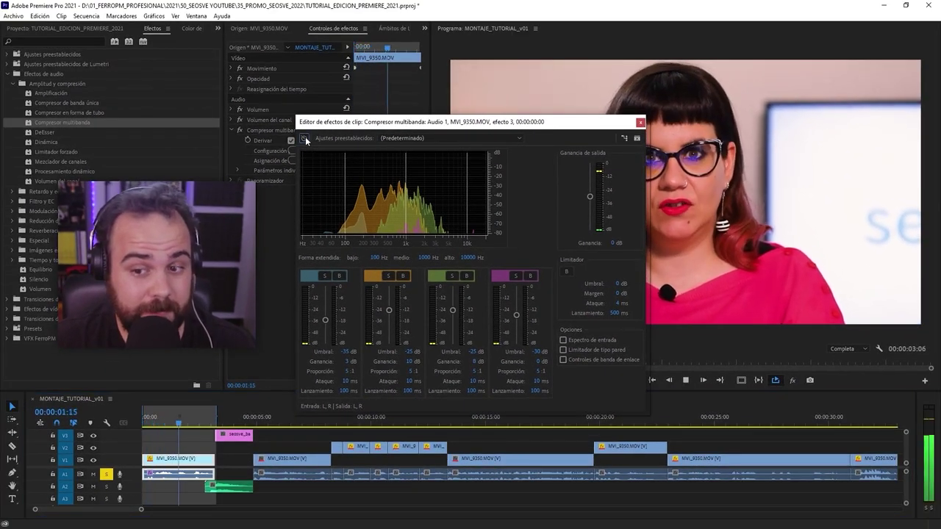
pyautogui.click(304, 139)
pyautogui.press('space')
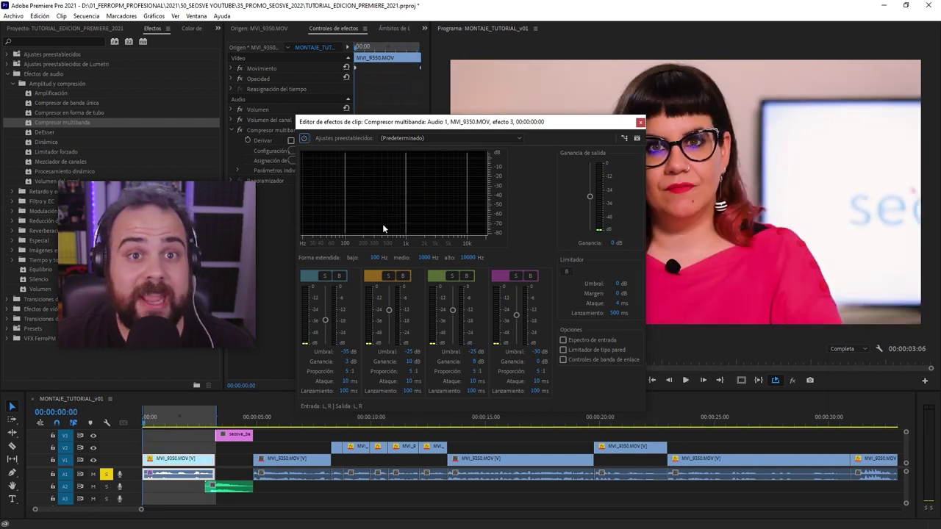
pyautogui.press('space')
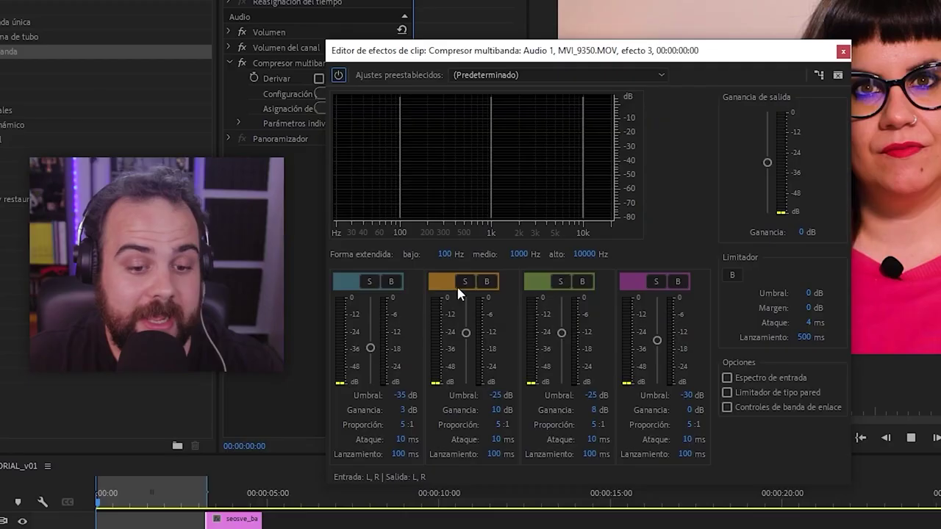
pyautogui.press('space')
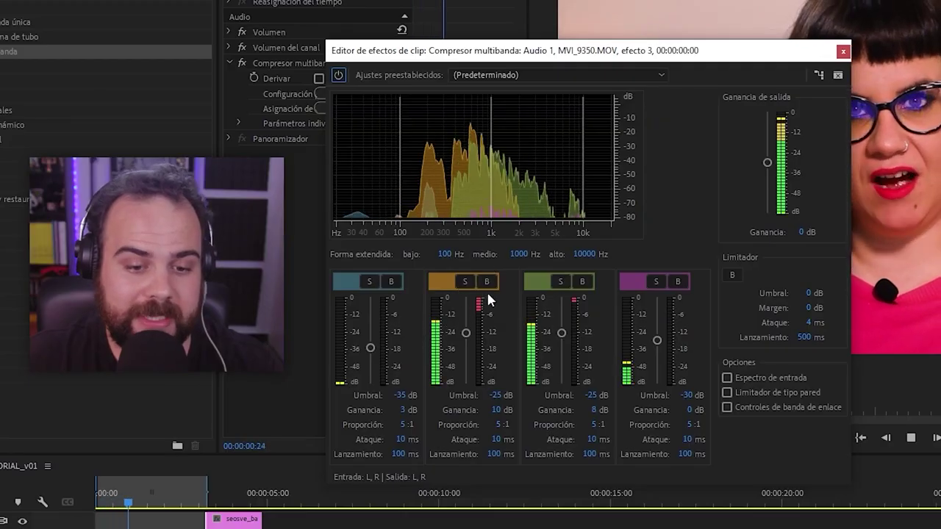
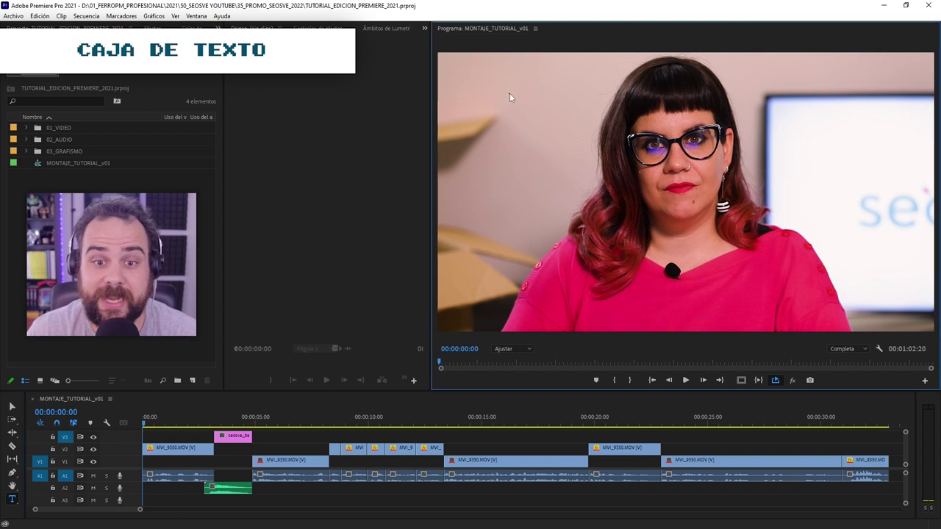
# Add a text box reading "Hacer texto en caja hace que los saltos de línea sean automáticos y nuestro texto se adapte al espacio que le hemos determinado"
pyautogui.moveTo(654, 228); pyautogui.dragTo(877, 285)
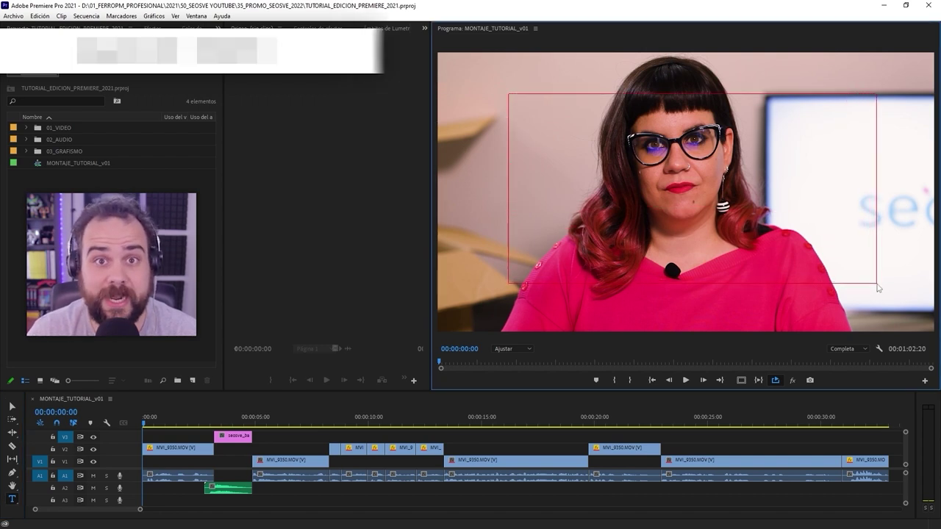
pyautogui.write('Hacer texto')
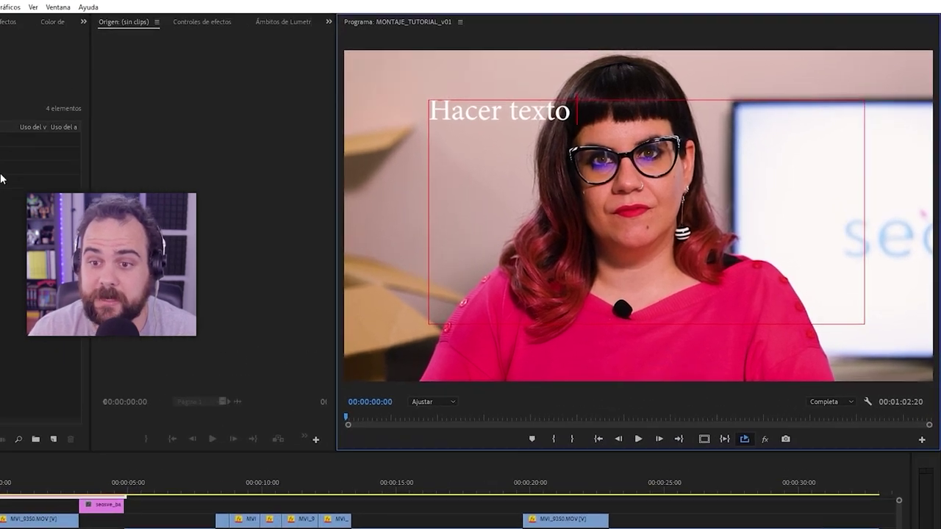
pyautogui.write(' en caja hace que los ')
pyautogui.write('saltos de línea sean automáticos y nuestro')
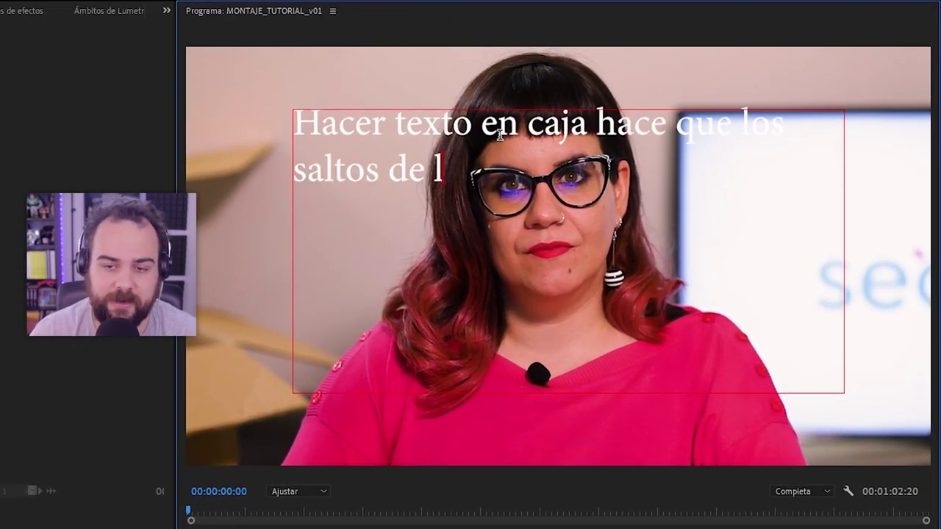
pyautogui.write(' texto se adapte al espacio que le hemos determinado')
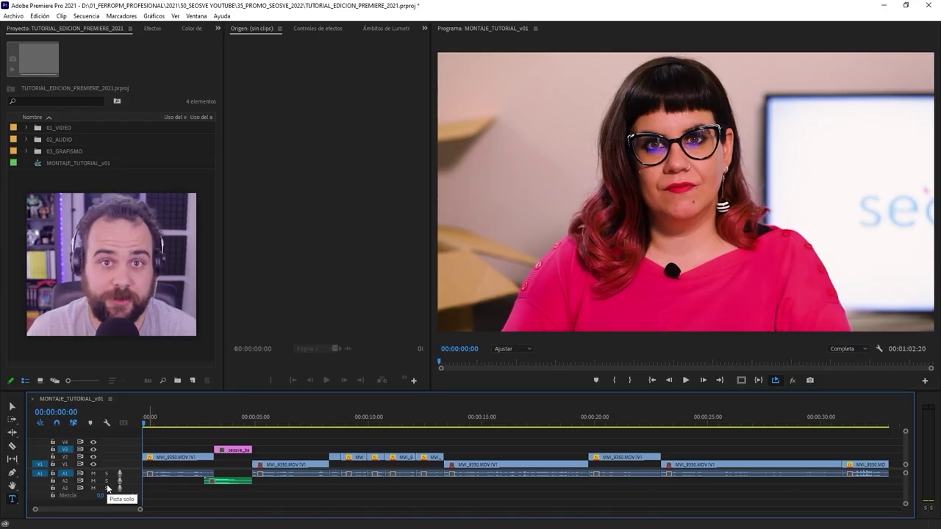
# Add the title "Hola" beside the presenter's face and shorten its clip to end with the first interview clip
pyautogui.click(563, 172)
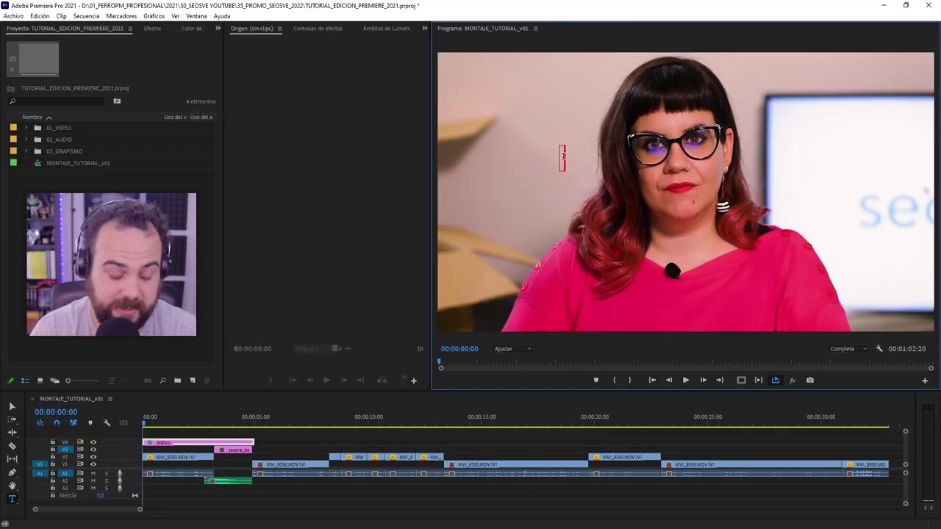
pyautogui.write('Hola')
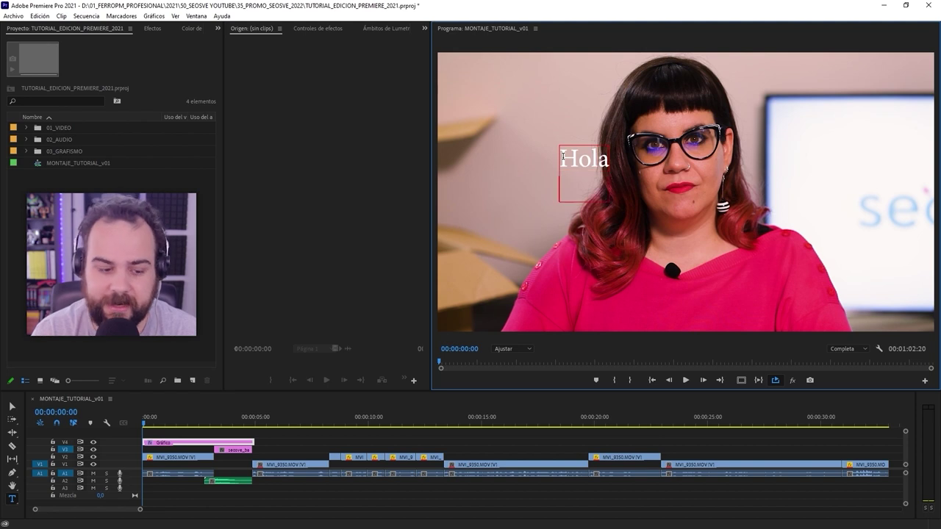
pyautogui.press('Escape')
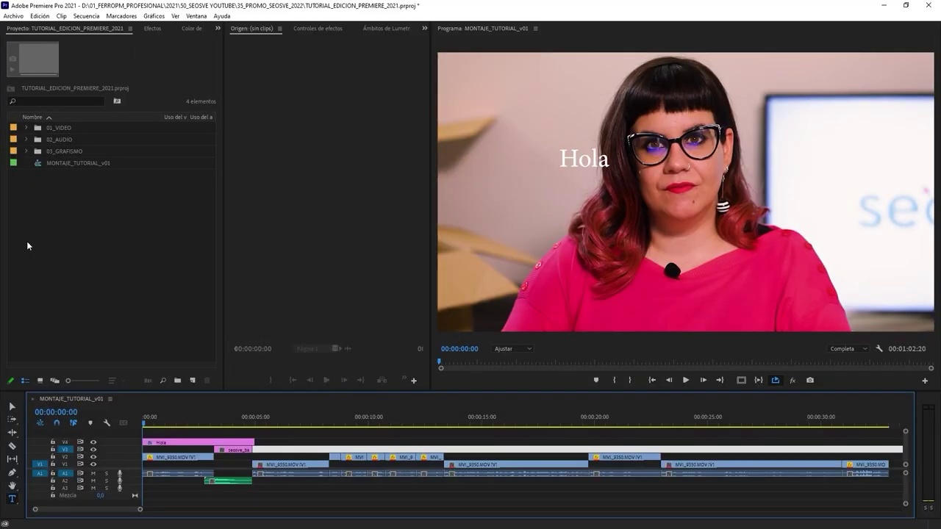
pyautogui.click(181, 442)
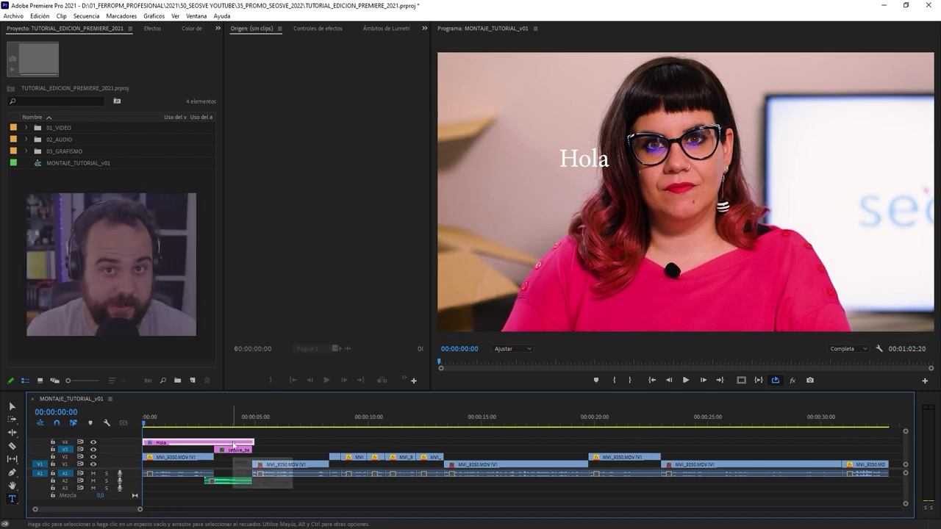
pyautogui.moveTo(254, 442); pyautogui.dragTo(209, 443)
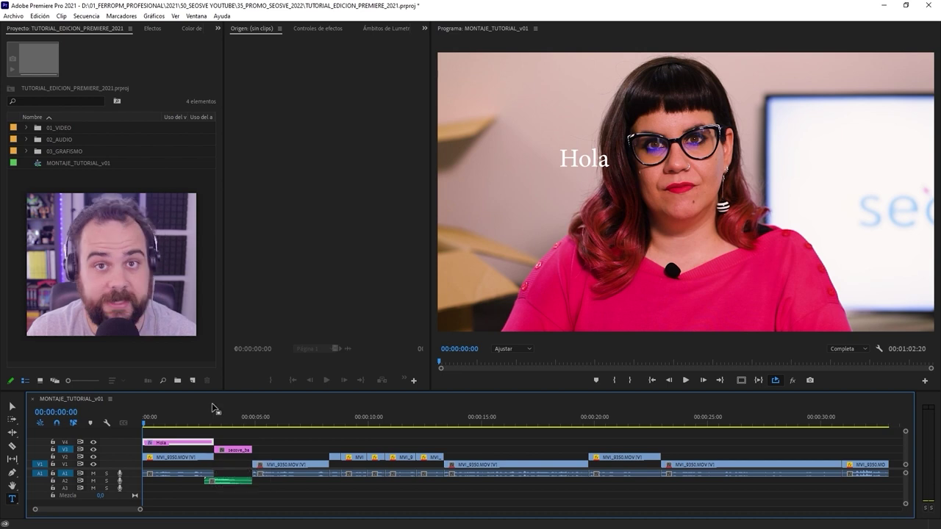
# Copy the Hola title clip and paste it twice on V4, at about 6 and 11 seconds
pyautogui.click(184, 457)
pyautogui.rightClick(172, 443)
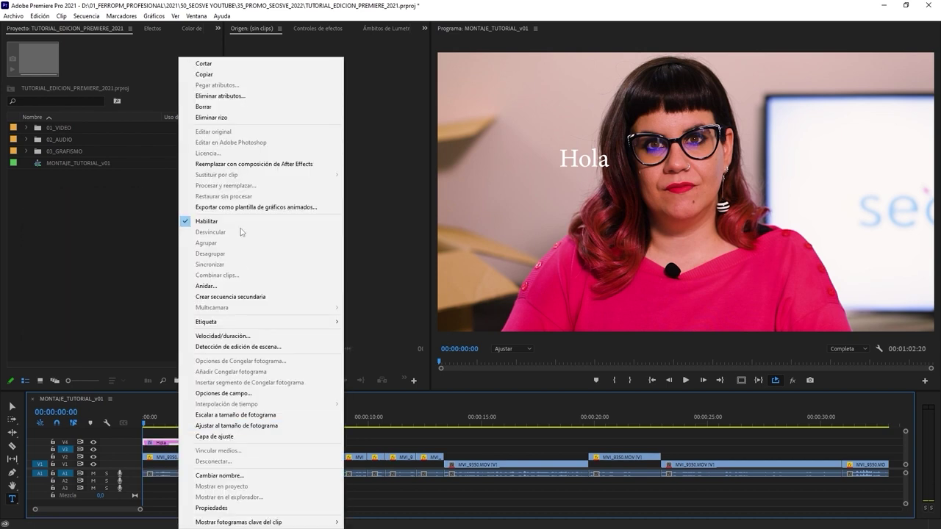
pyautogui.click(258, 74)
pyautogui.click(275, 417)
pyautogui.hotkey('ctrl', 'v')
pyautogui.click(388, 417)
pyautogui.hotkey('ctrl', 'v')
pyautogui.press('d')
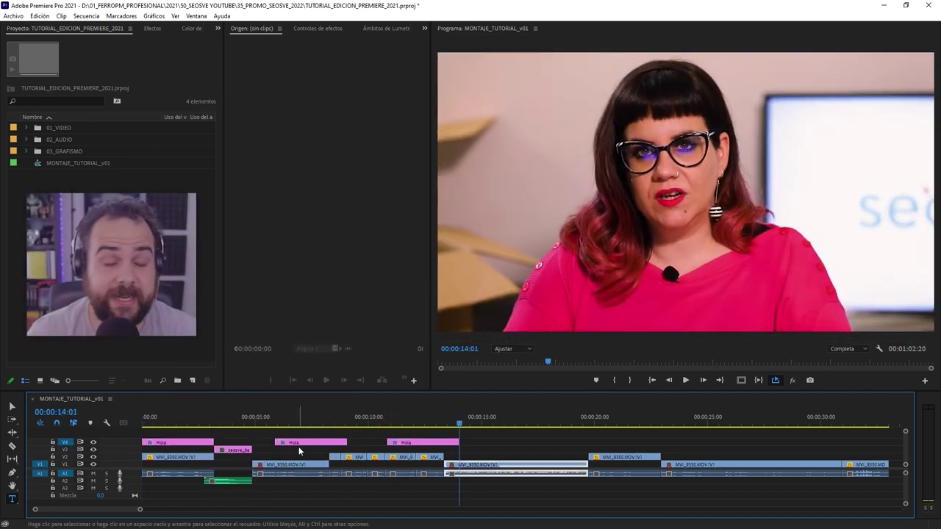
# Change the text of the first title on V4 to "Adiós"
pyautogui.click(197, 444)
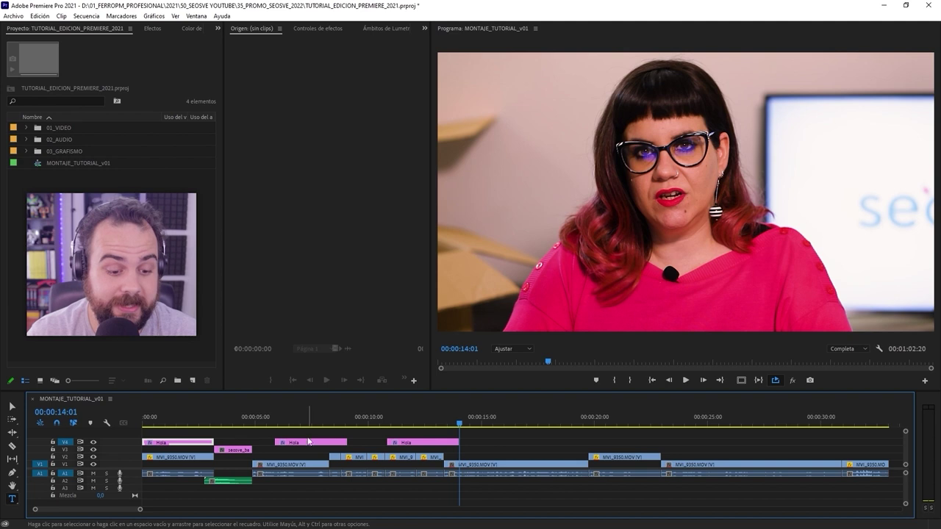
pyautogui.click(308, 442)
pyautogui.click(405, 442)
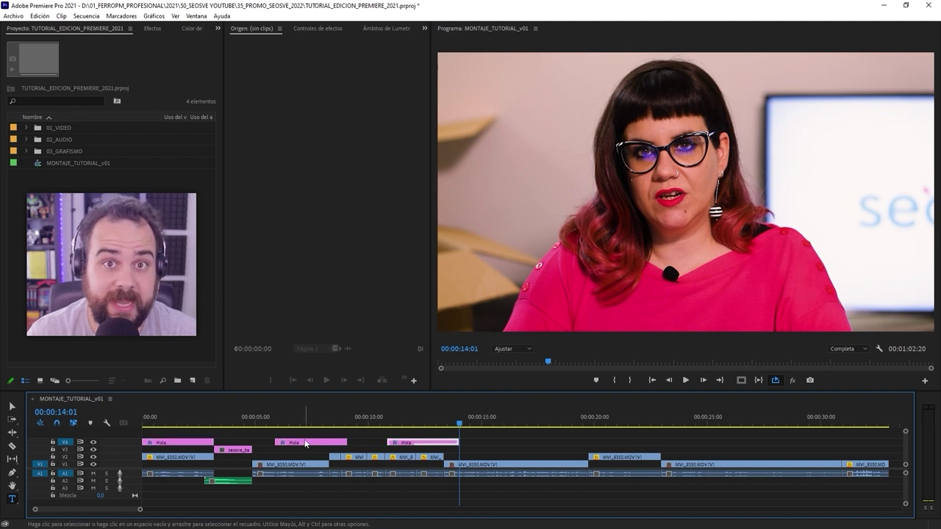
pyautogui.moveTo(198, 425); pyautogui.dragTo(187, 425)
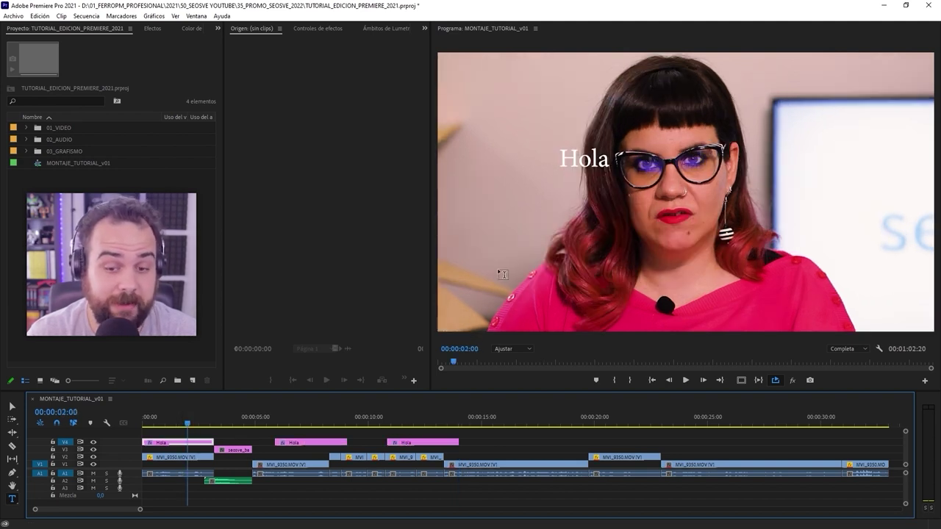
pyautogui.doubleClick(574, 163)
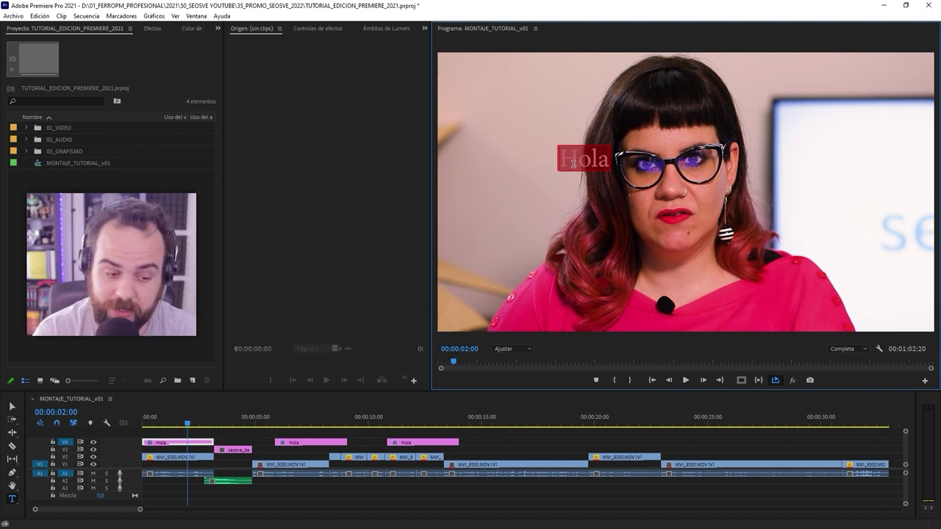
pyautogui.write('Adiós')
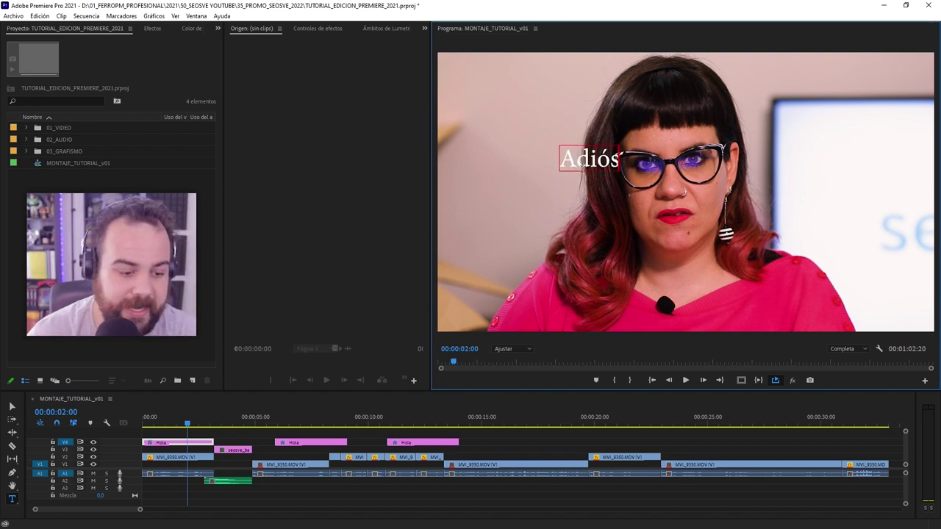
# View the two pasted title copies and compare their text with the first title
pyautogui.click(301, 441)
pyautogui.click(303, 417)
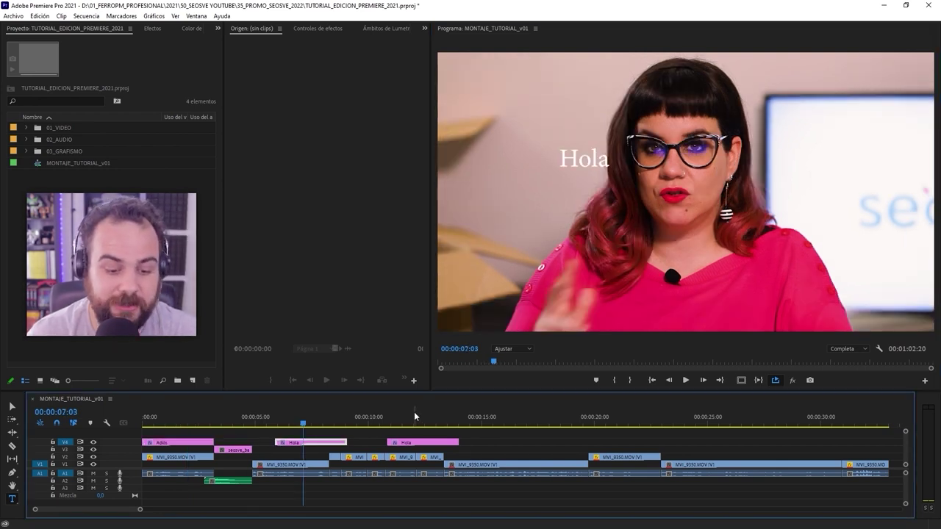
pyautogui.click(412, 419)
pyautogui.click(311, 413)
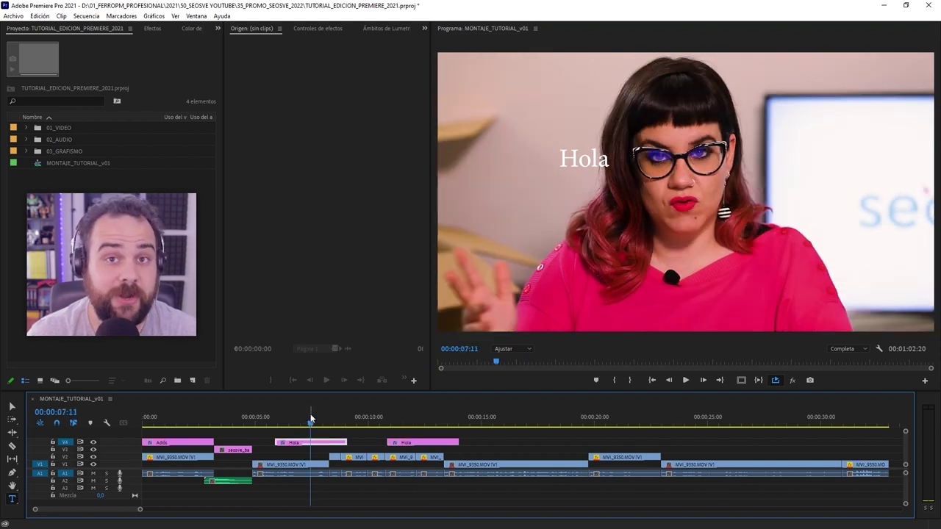
pyautogui.click(188, 417)
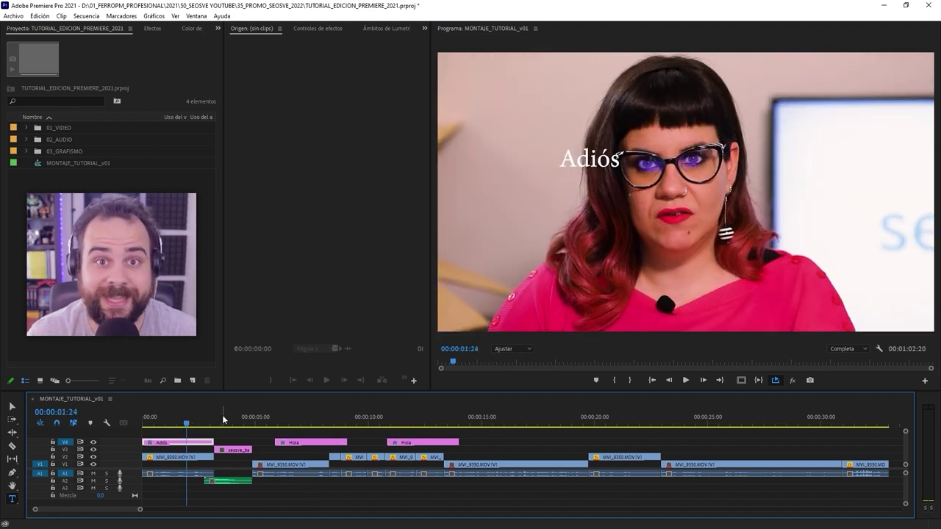
pyautogui.hotkey('ctrl', 'shift', 'a')
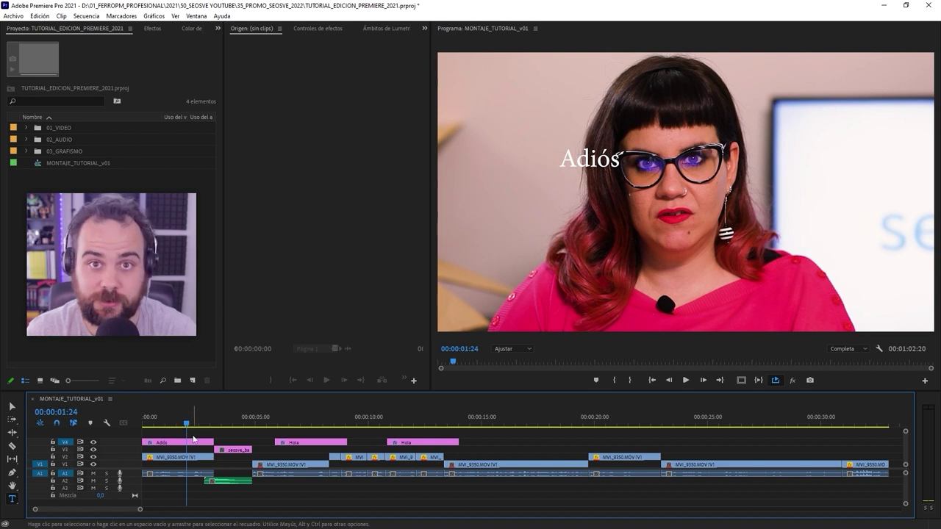
# Convert the Adiós title into a source graphic (gráfico de origen)
pyautogui.click(198, 444)
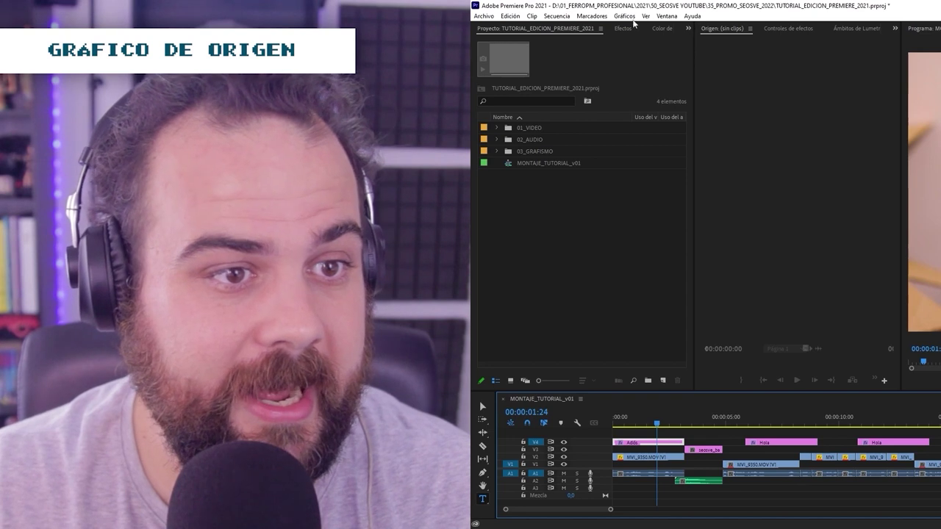
pyautogui.click(629, 16)
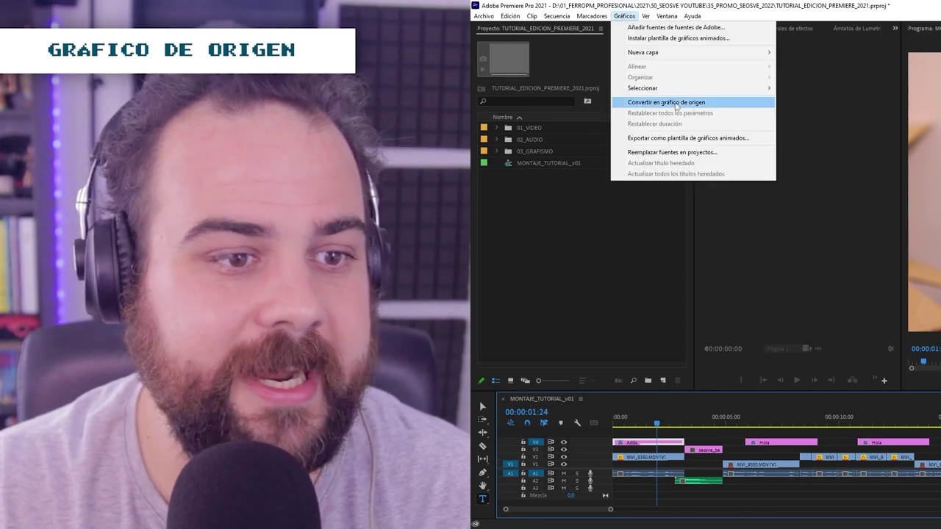
pyautogui.click(675, 103)
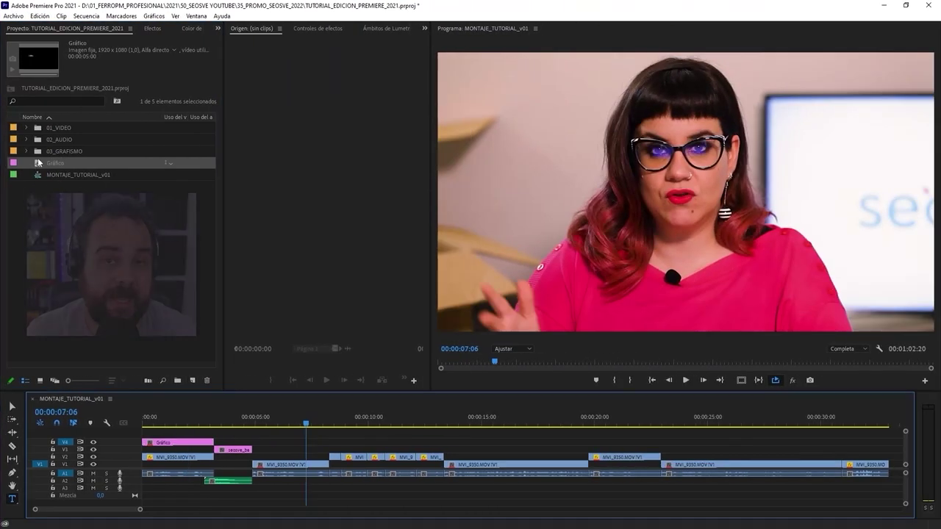
# Place a second instance of the Gráfico source item on V4, starting at about 5.5 seconds
pyautogui.moveTo(38, 161); pyautogui.dragTo(265, 442)
pyautogui.click(282, 424)
pyautogui.click(290, 442)
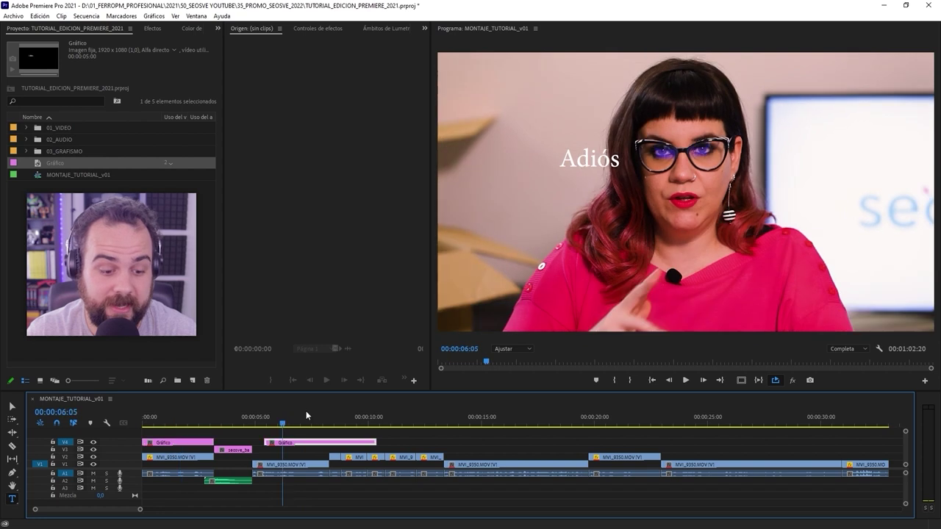
# Change the second Gráfico instance's text to "Hola" and check the text of the first instance
pyautogui.doubleClick(589, 158)
pyautogui.write('Hola')
pyautogui.click(327, 424)
pyautogui.click(193, 423)
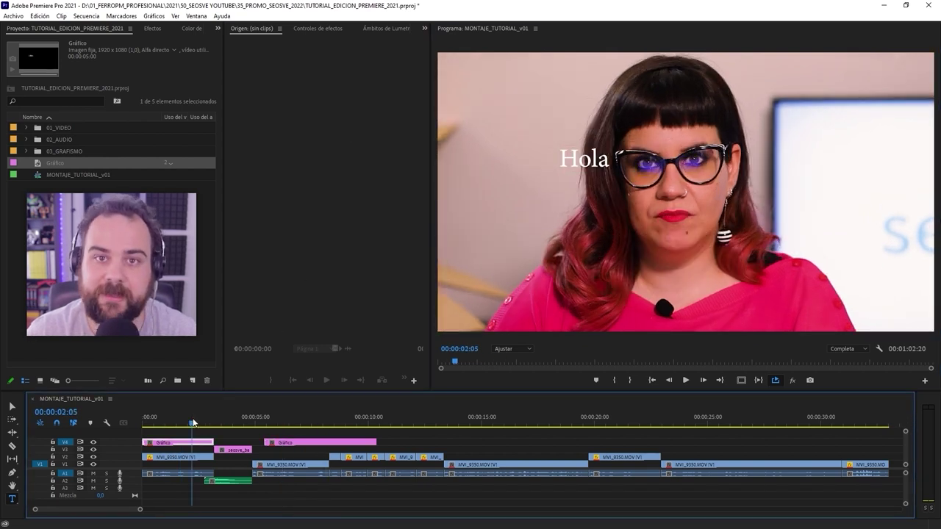
# Create an empty text graphic on V4 at 00:00:04:16, beyond the Hola title, and delete it
pyautogui.click(168, 423)
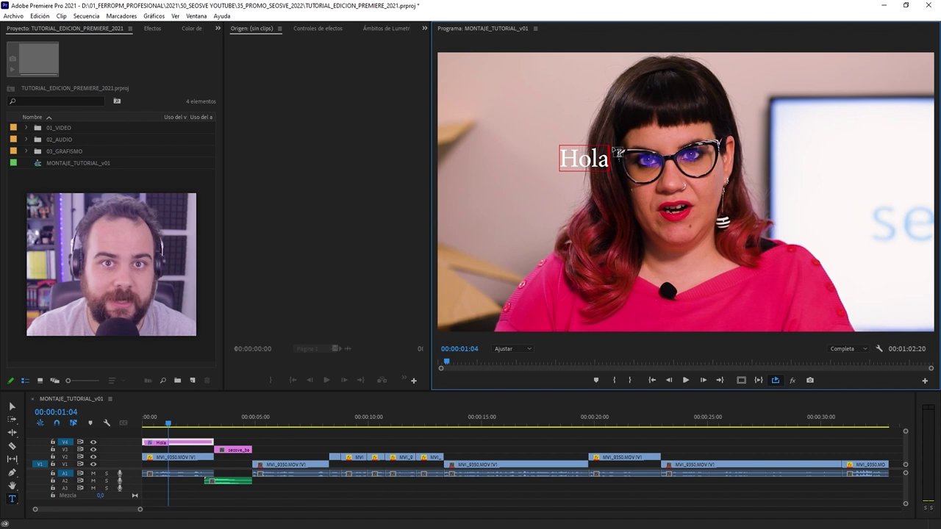
pyautogui.click(13, 503)
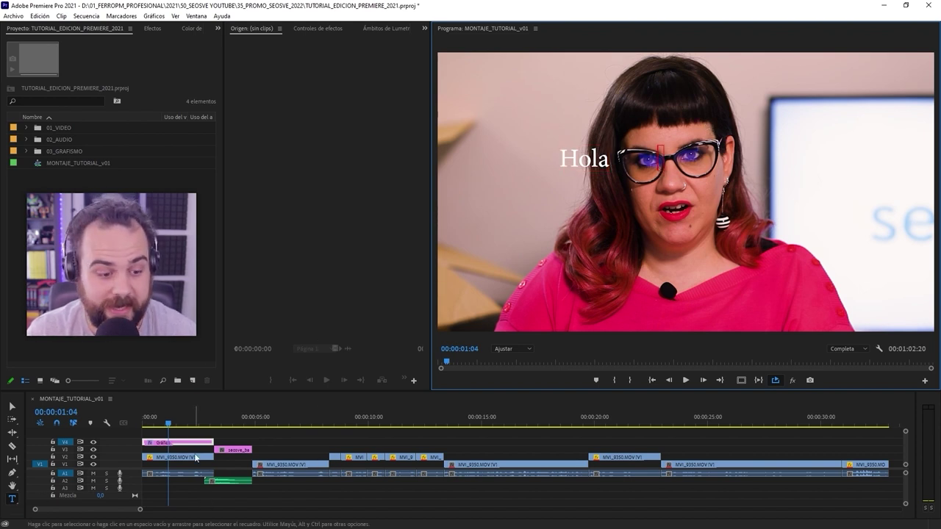
pyautogui.click(248, 418)
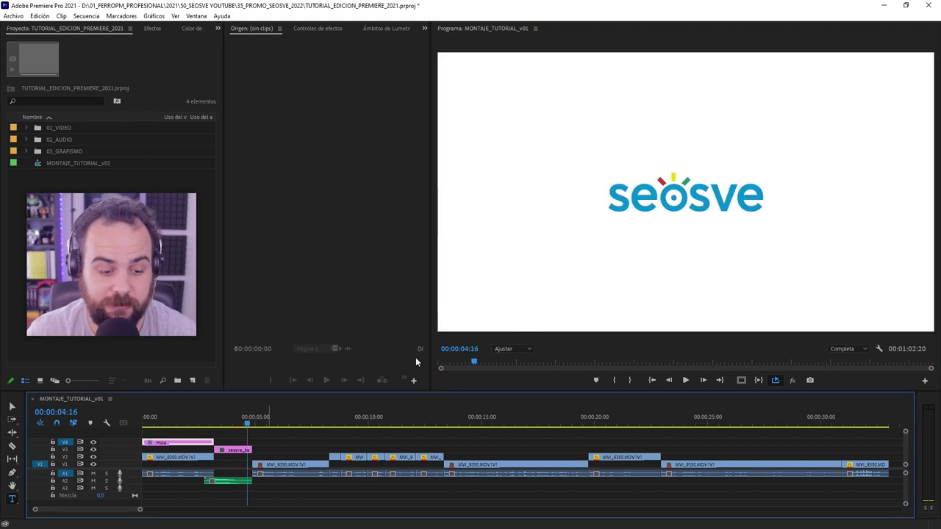
pyautogui.click(667, 181)
pyautogui.click(276, 445)
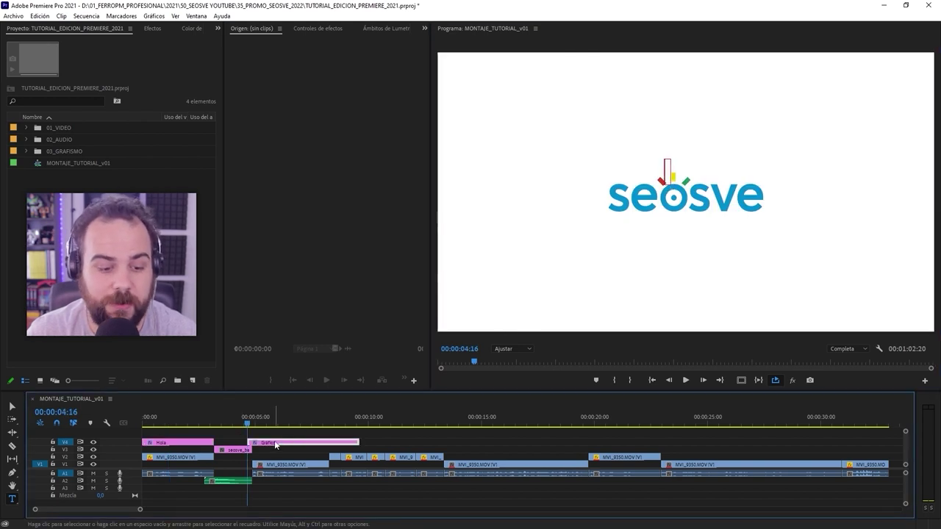
pyautogui.press('Delete')
# Extend the Hola title's text at the start of the sequence to read "Hola, adiós."
pyautogui.press('Home')
pyautogui.click(607, 160)
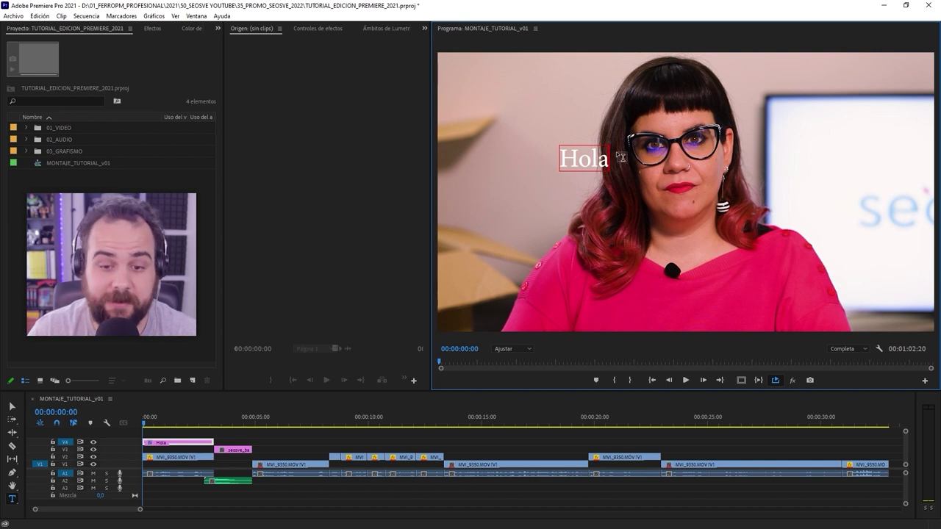
pyautogui.write(', adios')
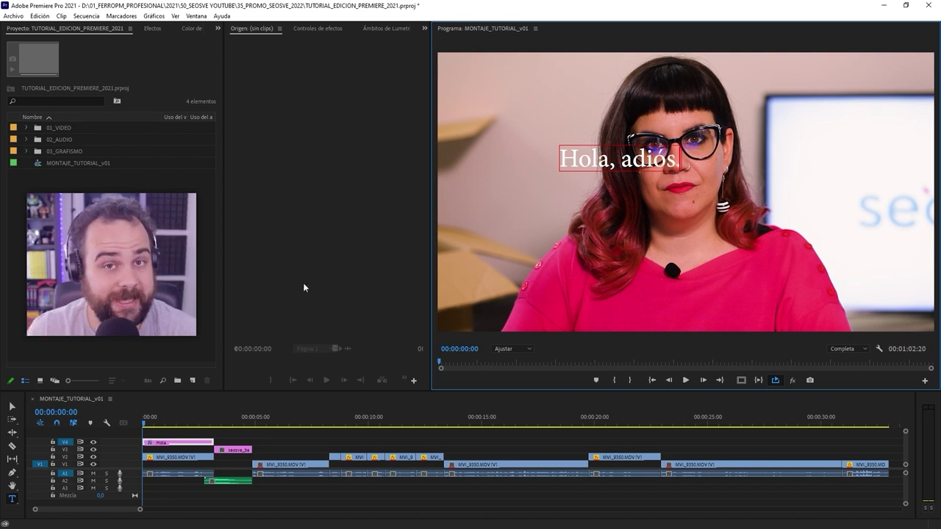
# Alternate between the Text and Selection tools on the "Hola, adiós." title, and reposition it over the woman's face
pyautogui.click(13, 408)
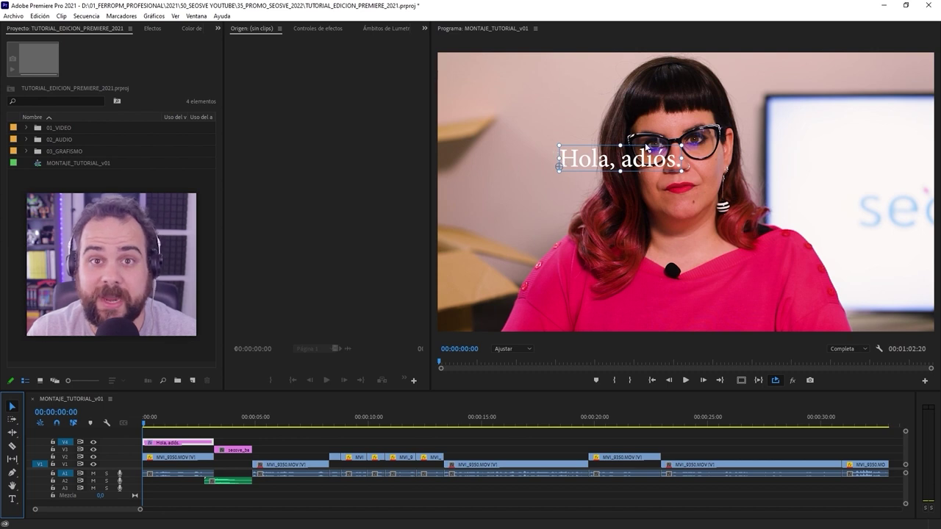
pyautogui.click(12, 502)
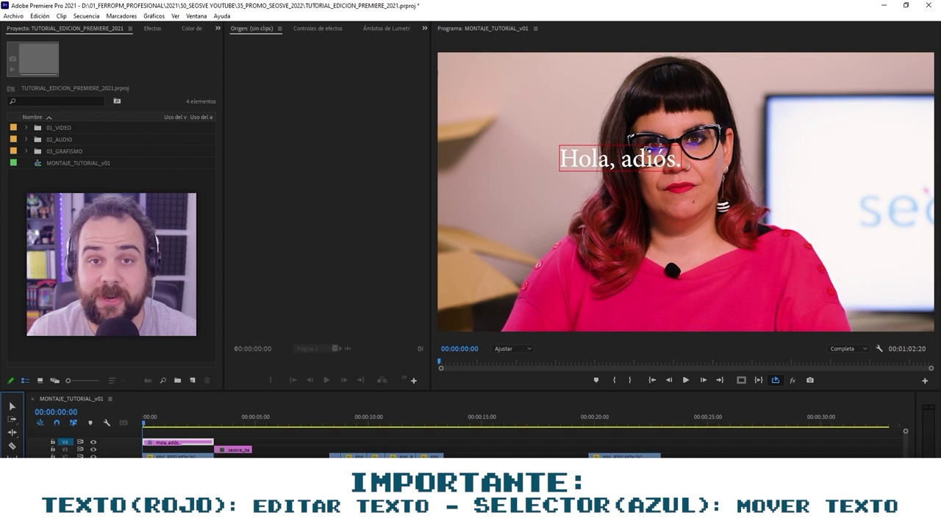
pyautogui.click(598, 158)
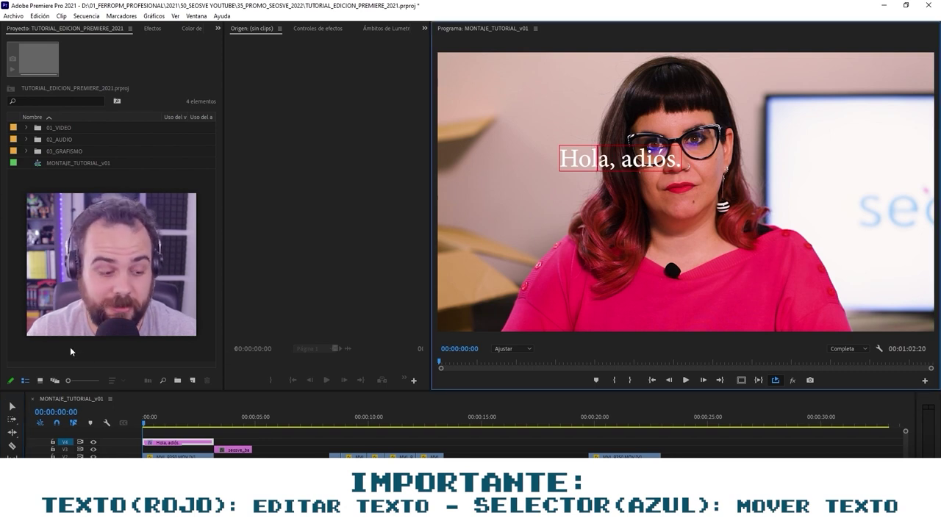
pyautogui.click(12, 407)
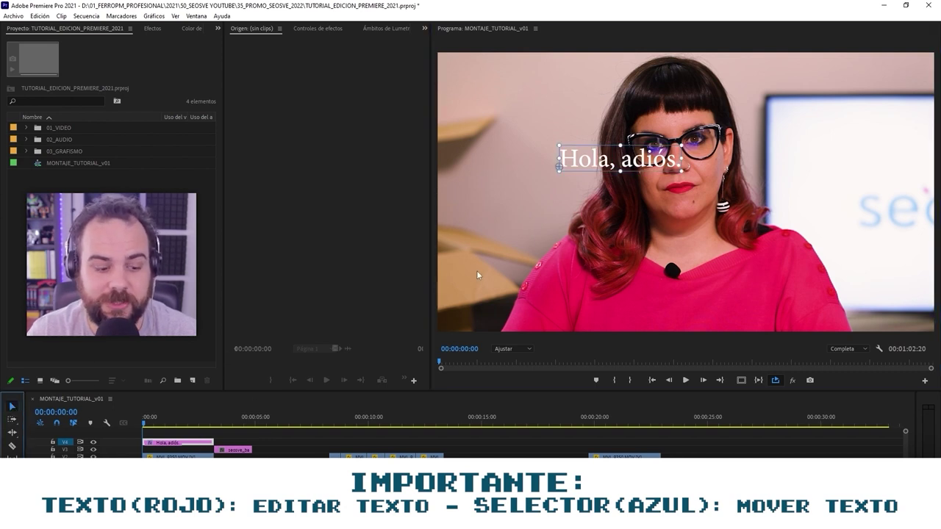
pyautogui.moveTo(642, 163); pyautogui.dragTo(624, 180)
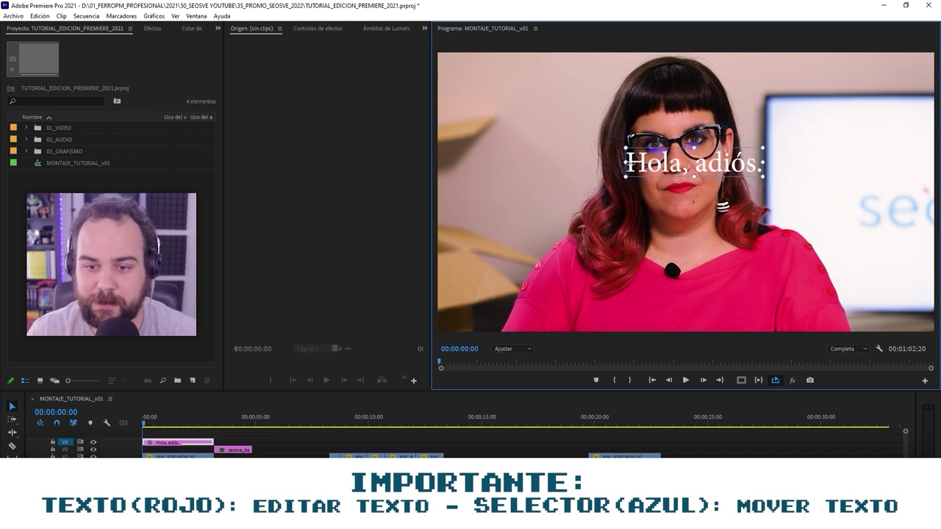
pyautogui.moveTo(698, 165); pyautogui.dragTo(691, 168)
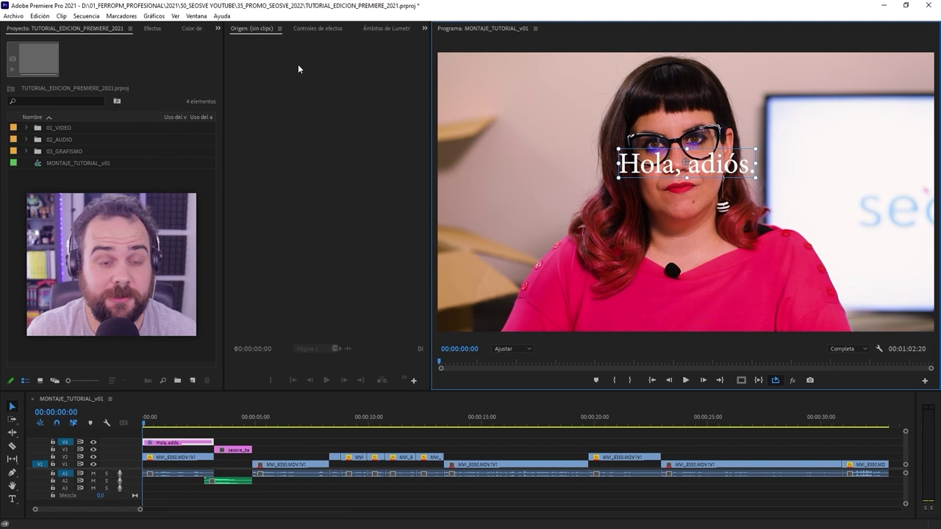
# Check the title's text layer properties in Controles de efectos and move the title down over the woman's mouth
pyautogui.click(331, 28)
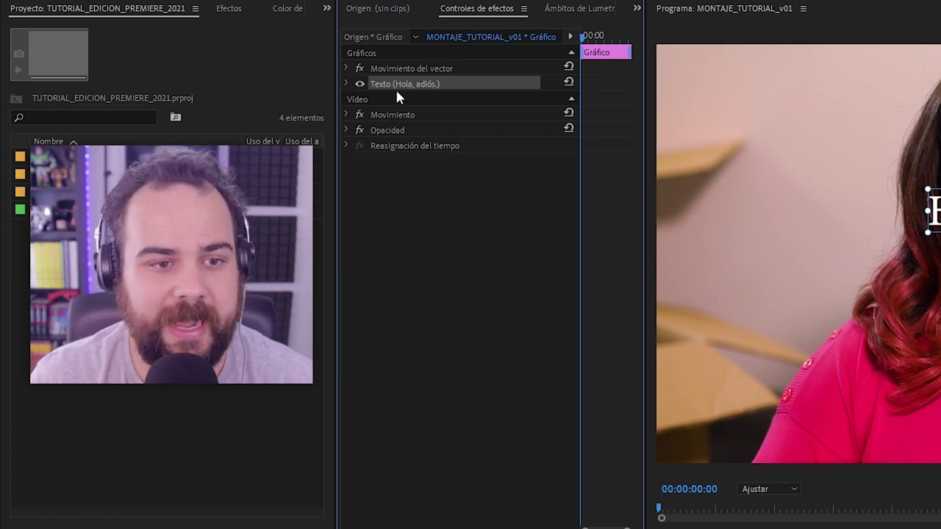
pyautogui.click(346, 80)
pyautogui.click(346, 80)
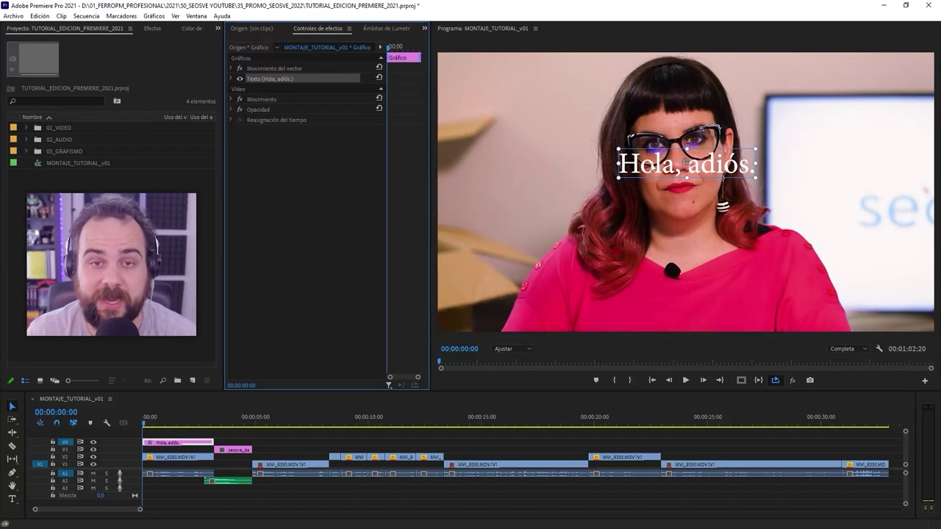
pyautogui.moveTo(652, 168); pyautogui.dragTo(644, 189)
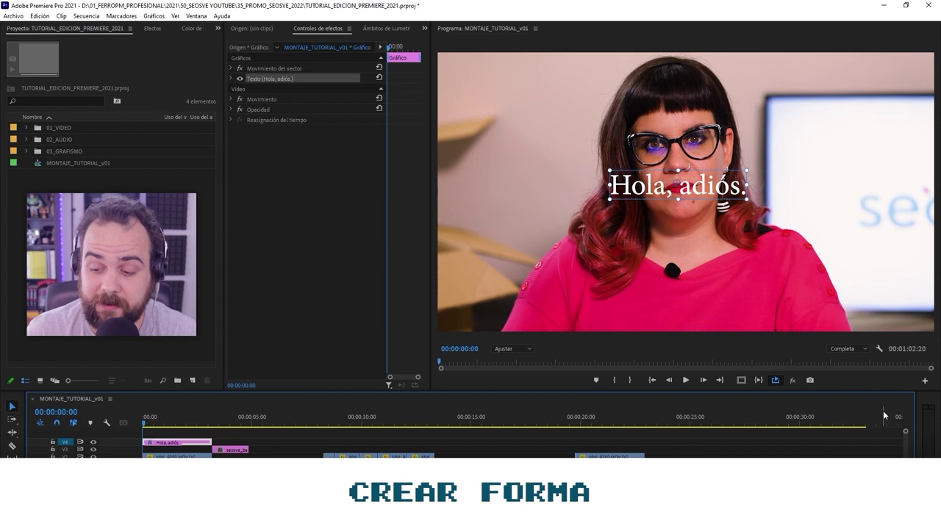
# Draw a closed, curved freeform shape with the Pen tool in the empty area at 00:00:33:17
pyautogui.click(881, 413)
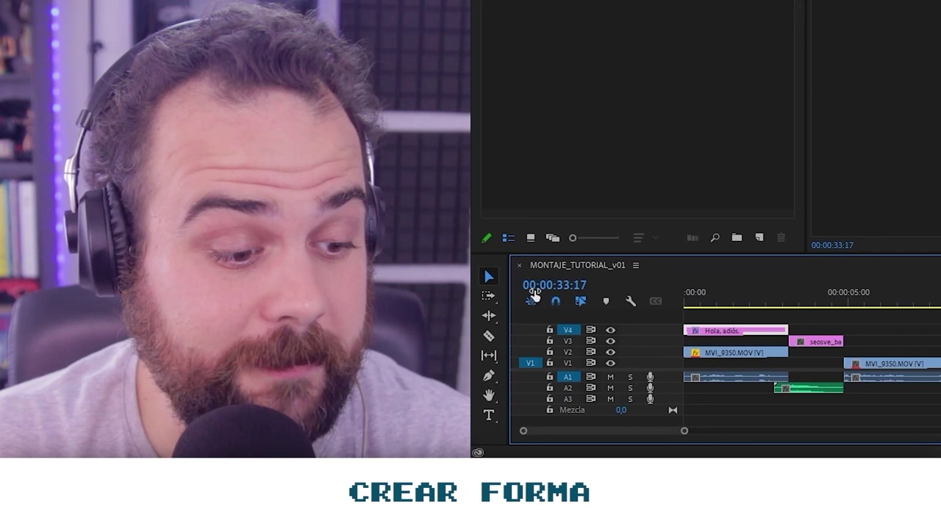
pyautogui.click(489, 377)
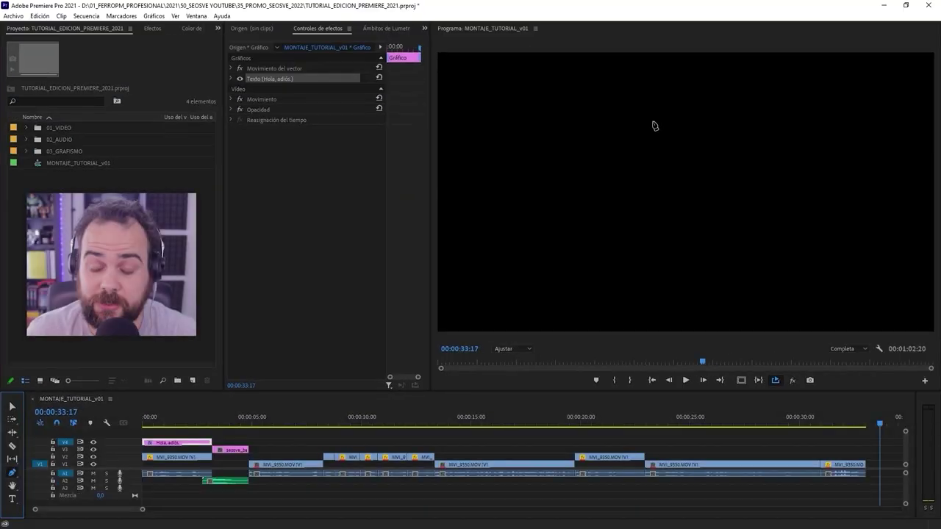
pyautogui.moveTo(683, 104); pyautogui.dragTo(663, 118)
pyautogui.moveTo(612, 155); pyautogui.dragTo(604, 183)
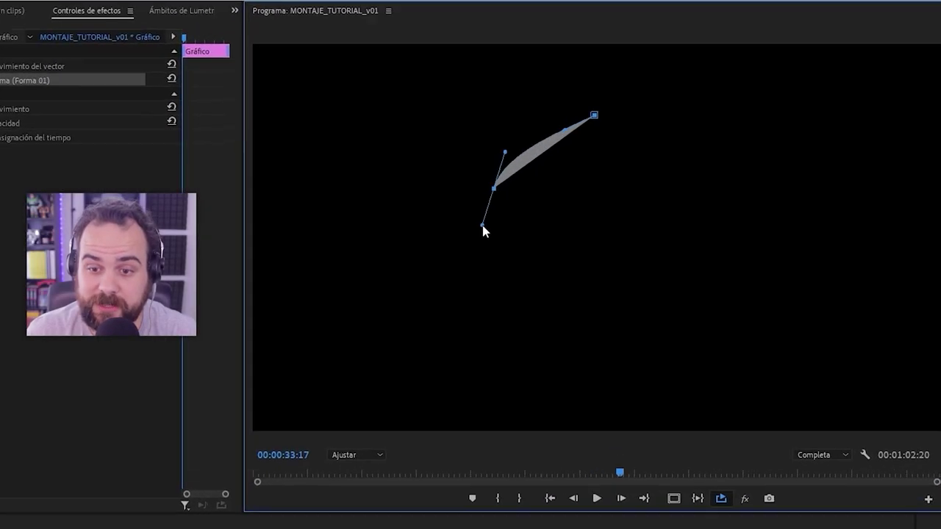
pyautogui.moveTo(629, 219); pyautogui.dragTo(644, 244)
pyautogui.click(676, 204)
pyautogui.click(689, 151)
pyautogui.moveTo(685, 100); pyautogui.dragTo(658, 90)
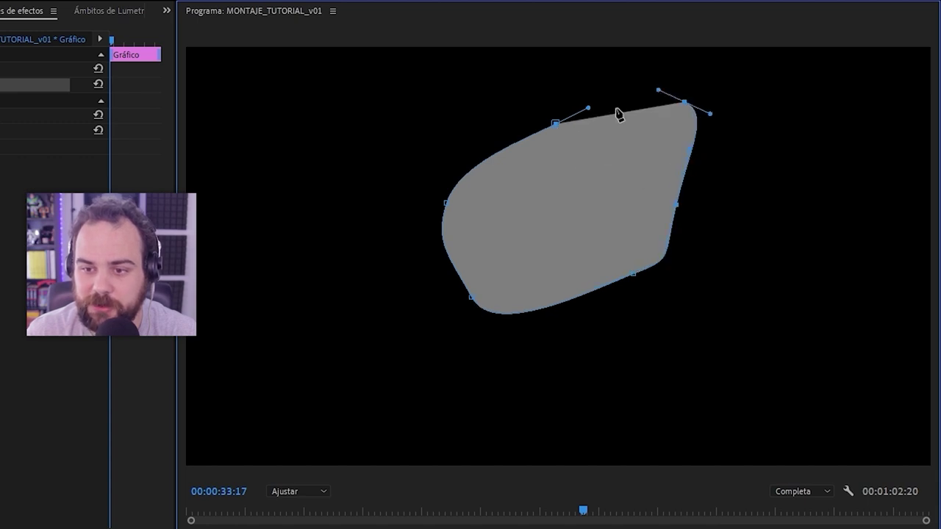
pyautogui.click(557, 121)
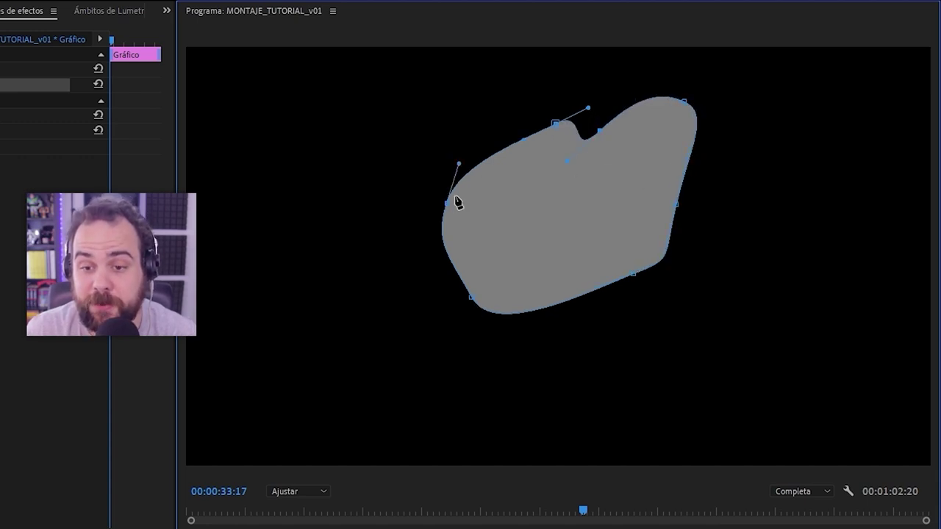
# Pull the shape's left edge point inward, and enlarge the shape to fill most of the frame's height
pyautogui.moveTo(447, 203); pyautogui.dragTo(480, 213)
pyautogui.press('v')
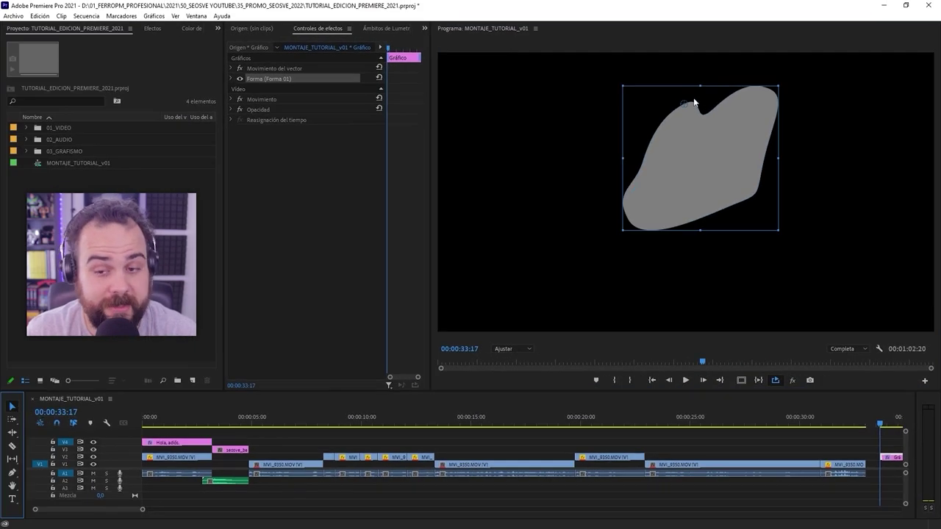
pyautogui.hotkey('ctrl', 'z')
pyautogui.moveTo(725, 130)
pyautogui.mouseDown()
pyautogui.moveTo(856, 56)
pyautogui.moveTo(718, 146)
pyautogui.mouseUp()
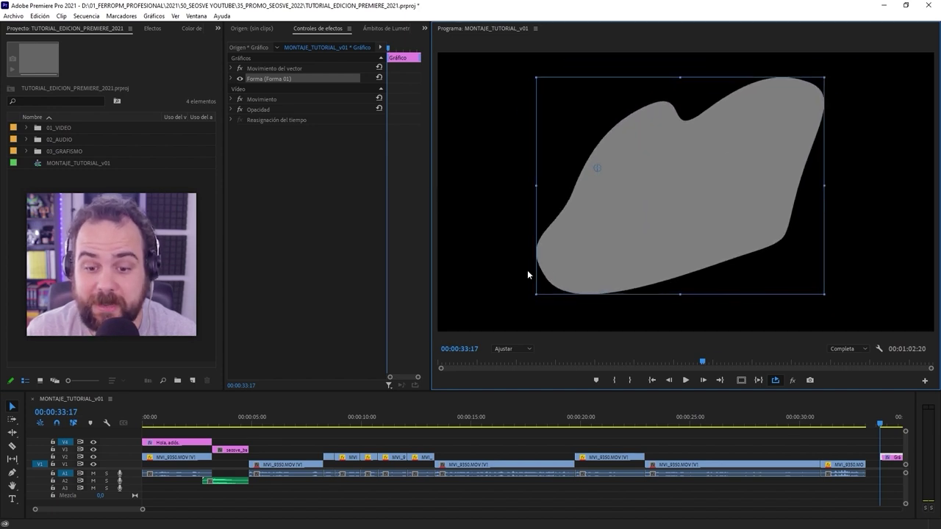
pyautogui.moveTo(533, 295); pyautogui.dragTo(556, 311)
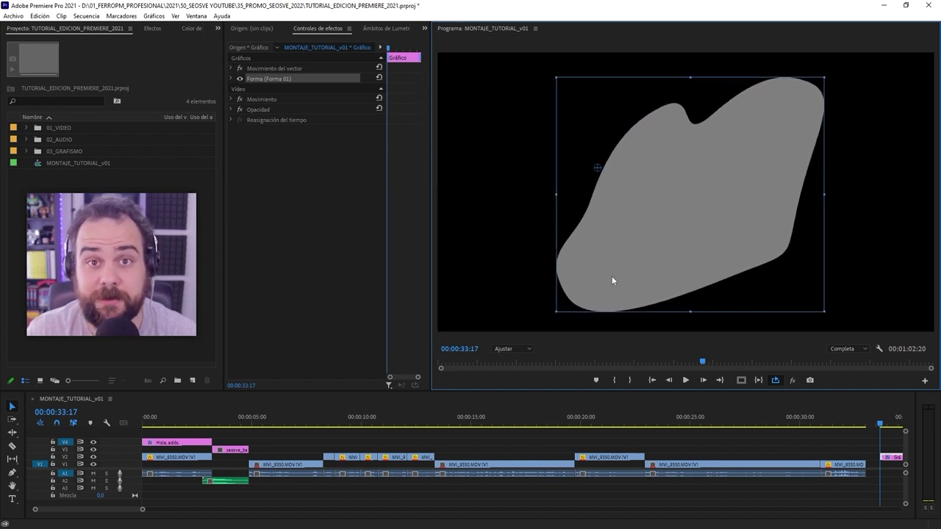
# Move the shape graphic to V4 over the last interview clips, starting at about 28.7 seconds
pyautogui.click(897, 438)
pyautogui.moveTo(887, 462); pyautogui.dragTo(845, 444)
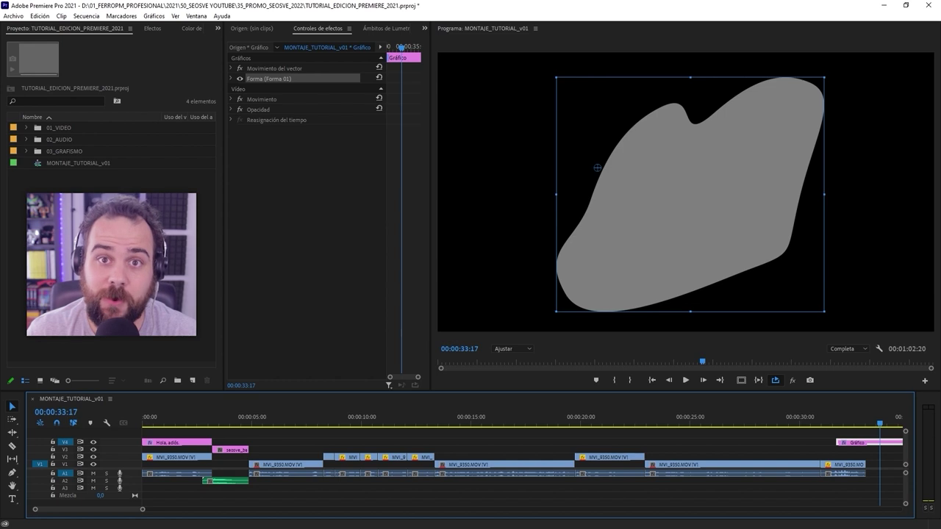
pyautogui.click(154, 16)
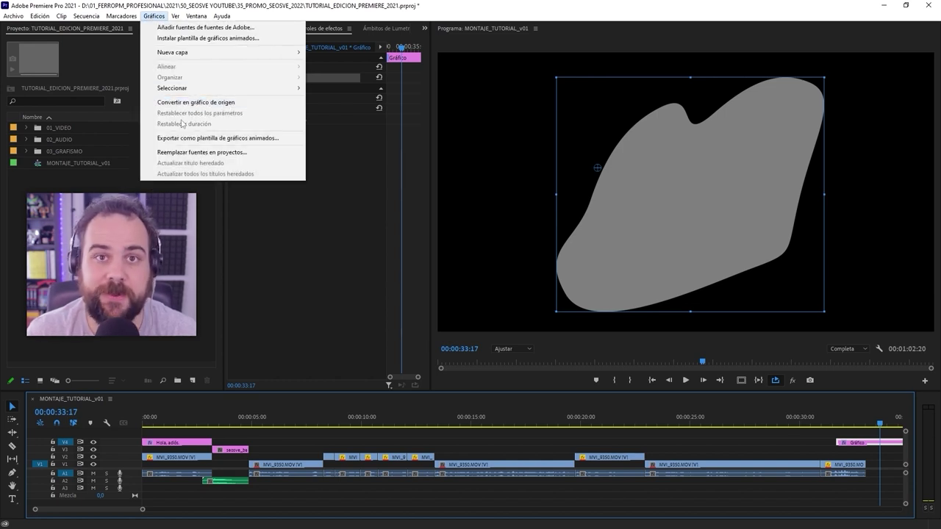
pyautogui.press('Escape')
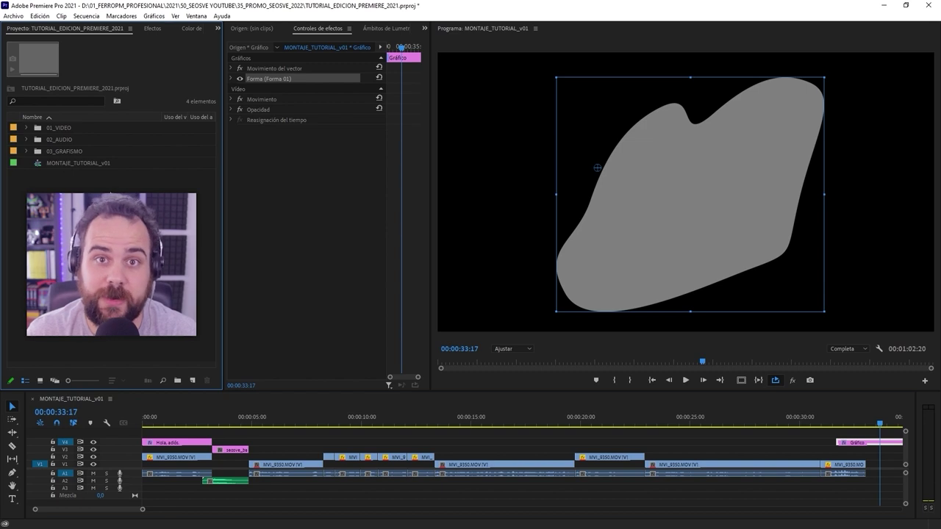
pyautogui.click(885, 444)
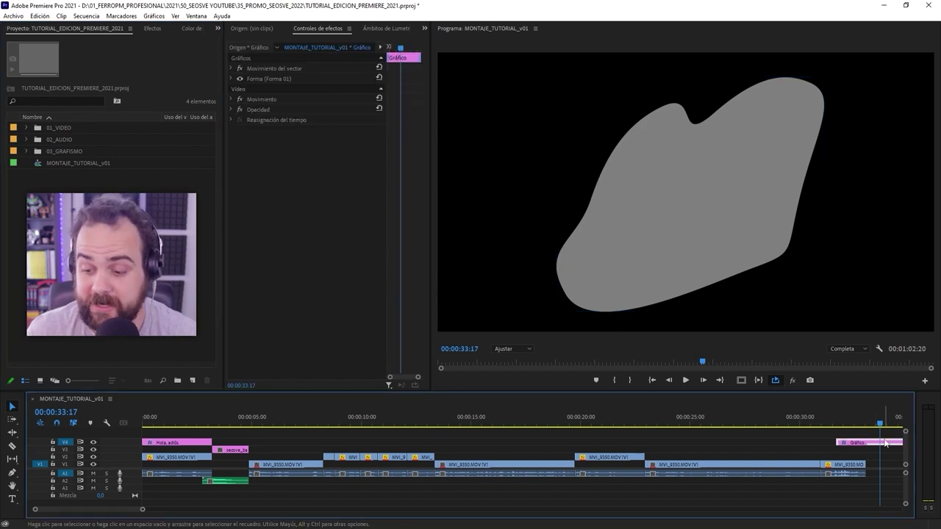
pyautogui.moveTo(881, 445)
pyautogui.mouseDown()
pyautogui.moveTo(893, 445)
pyautogui.moveTo(860, 448)
pyautogui.moveTo(880, 444)
pyautogui.moveTo(873, 444)
pyautogui.mouseUp()
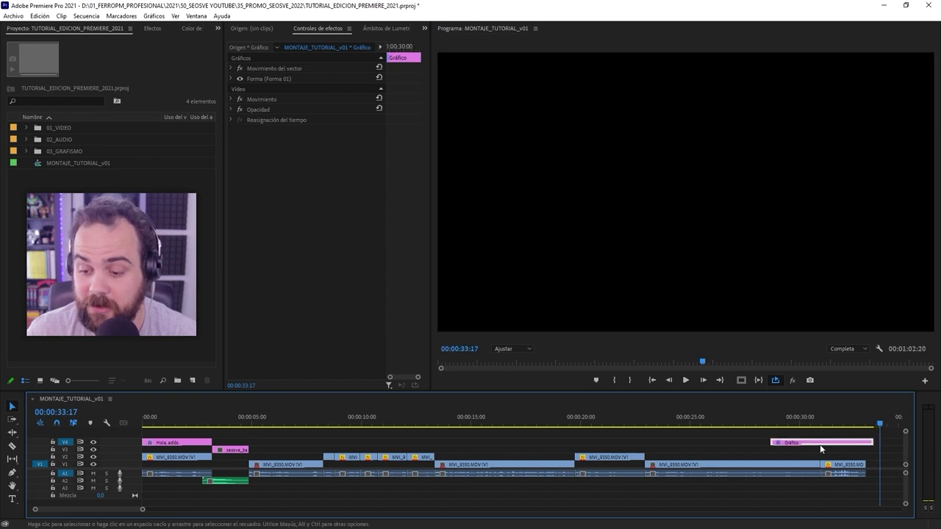
# Examine the properties of the Forma 01 layer in Controles de efectos
pyautogui.click(362, 193)
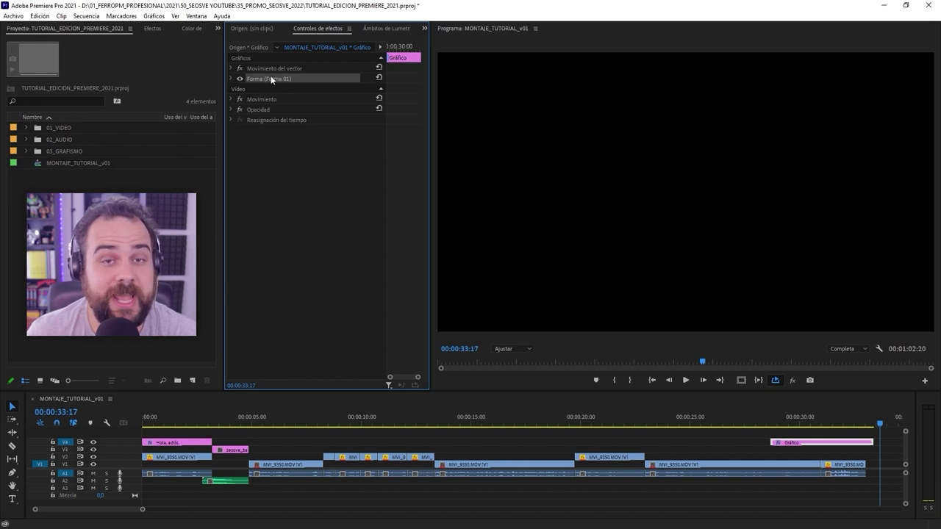
pyautogui.click(231, 78)
pyautogui.click(232, 79)
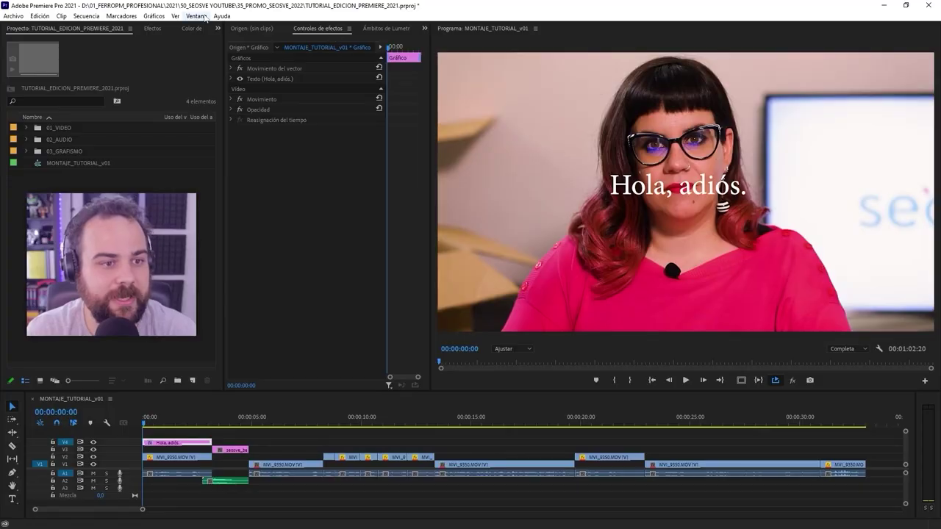
# Switch to the Gráficos workspace and view the Gráficos esenciales templates
pyautogui.click(196, 15)
pyautogui.moveTo(294, 27)
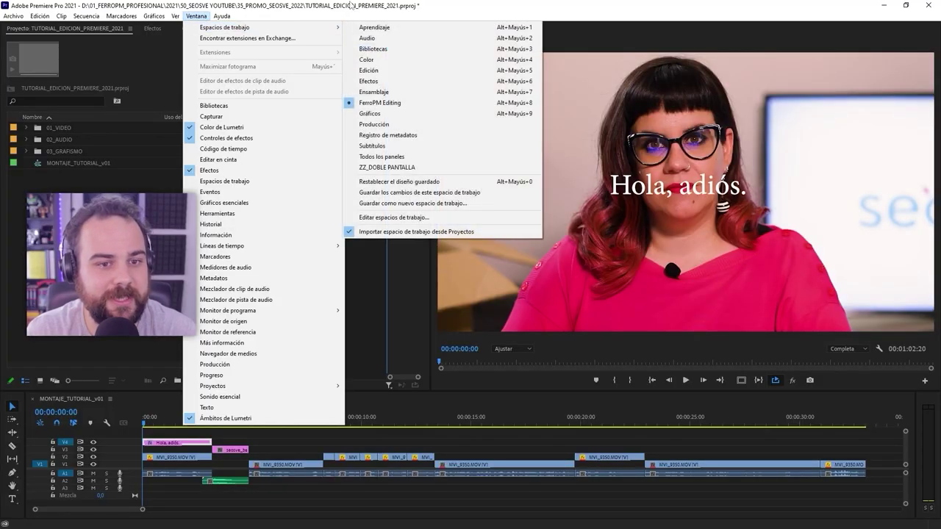
pyautogui.click(409, 115)
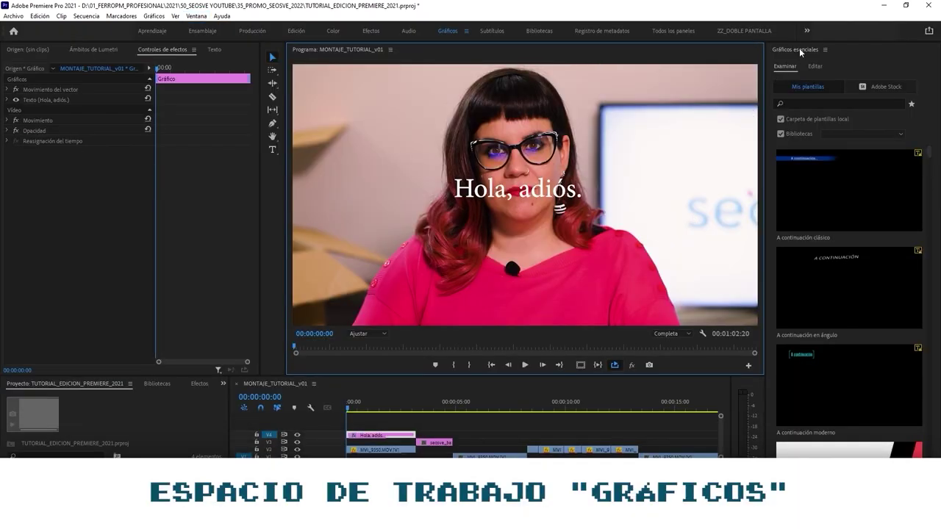
pyautogui.click(801, 51)
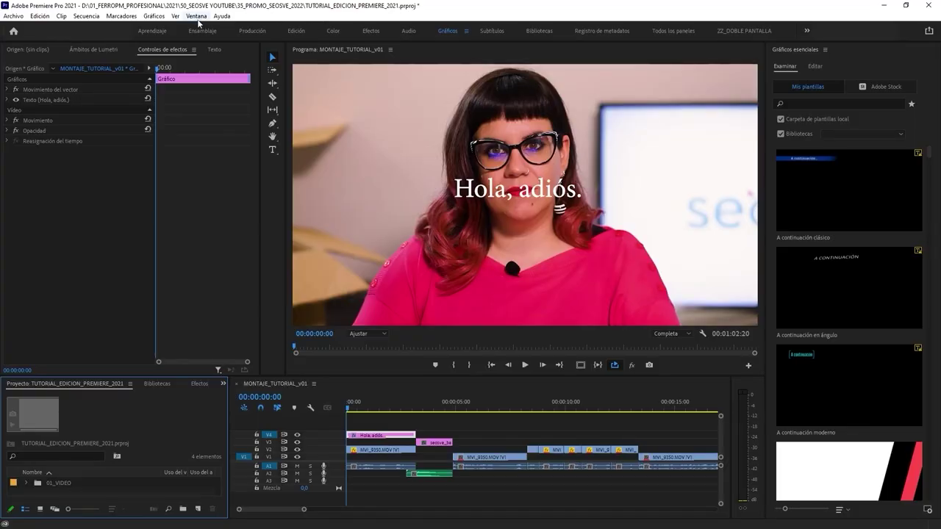
# Return to the FerroPM Editing workspace
pyautogui.click(197, 16)
pyautogui.moveTo(220, 27)
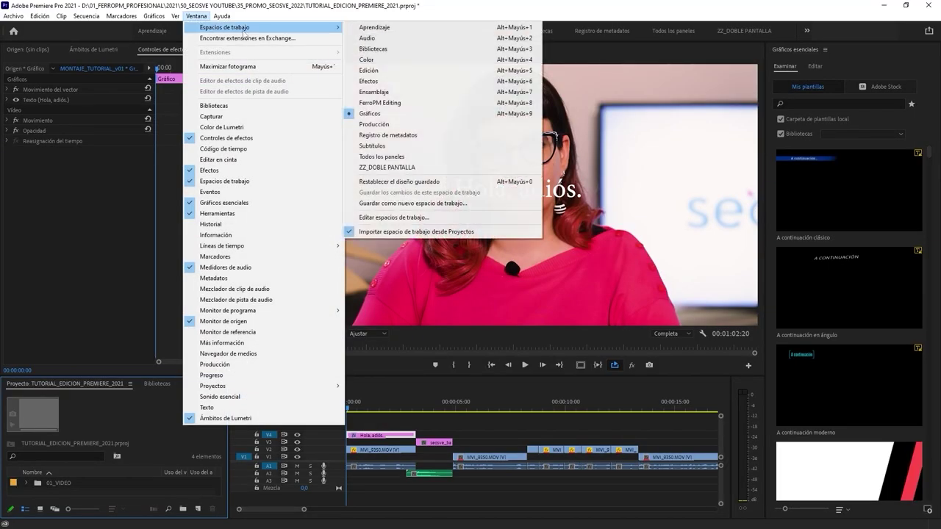
pyautogui.click(430, 156)
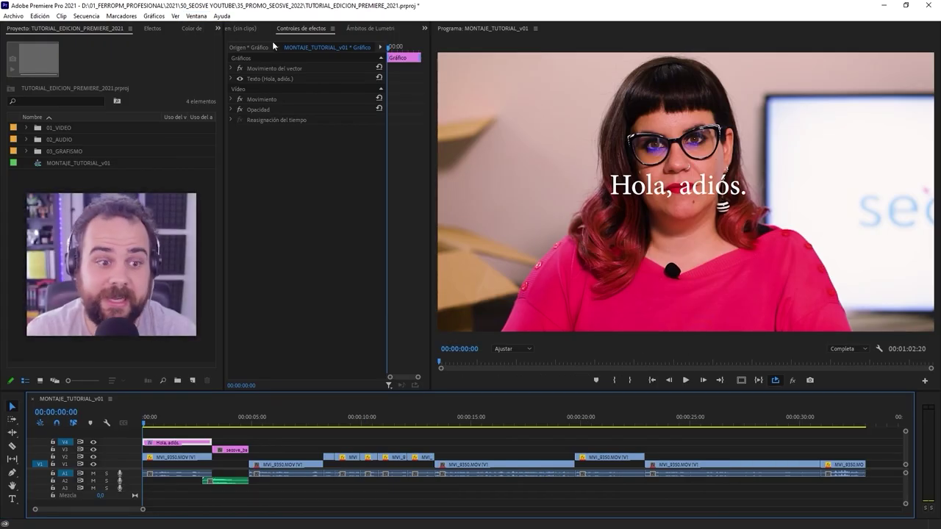
# Open the Gráficos esenciales panel and dock it in the group with Proyecto, Efectos and Color de Lumetri
pyautogui.click(196, 16)
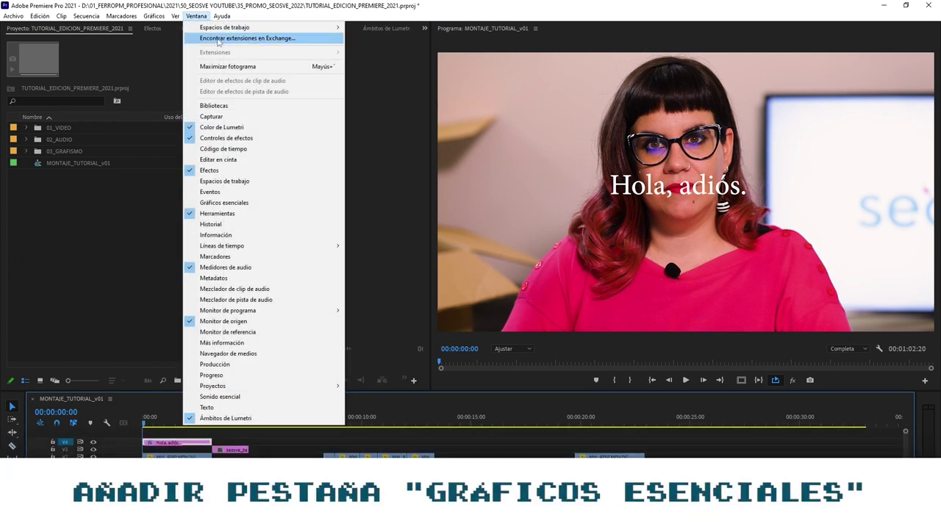
pyautogui.click(260, 203)
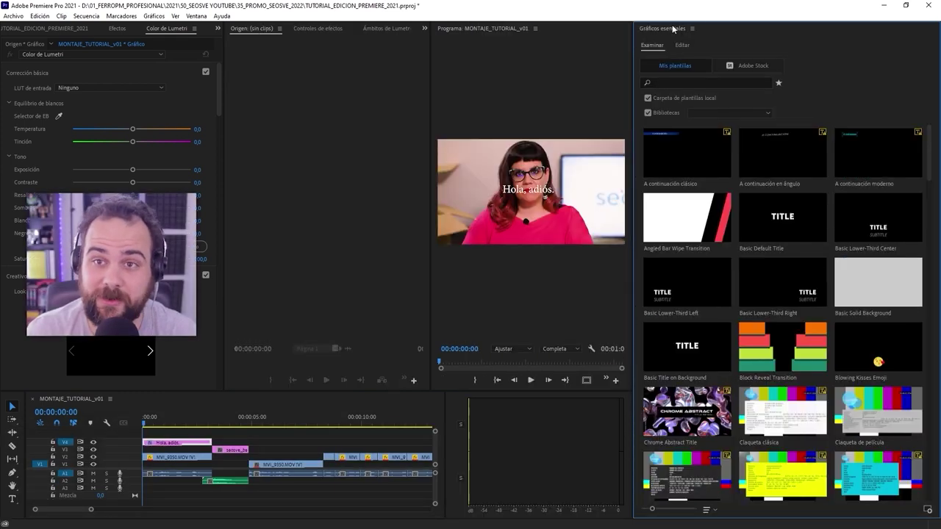
pyautogui.moveTo(671, 28); pyautogui.dragTo(141, 178)
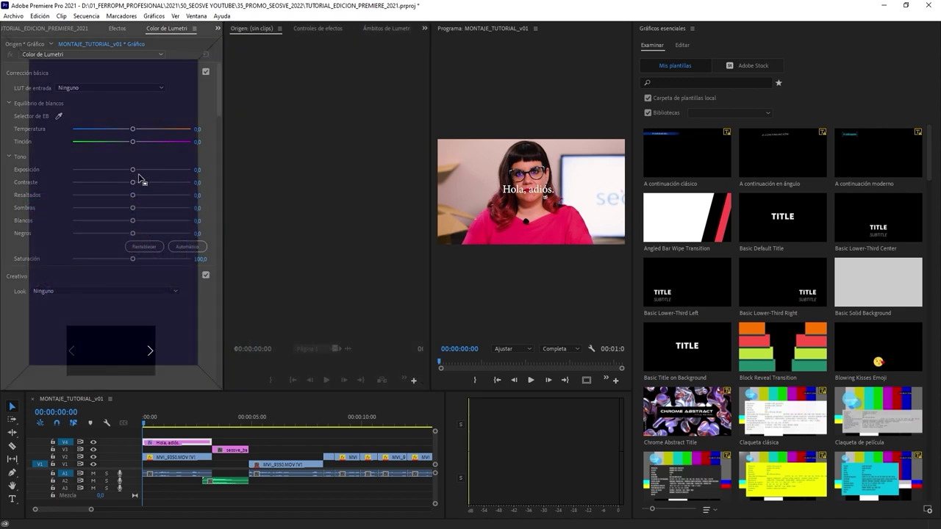
pyautogui.moveTo(142, 178); pyautogui.dragTo(142, 178)
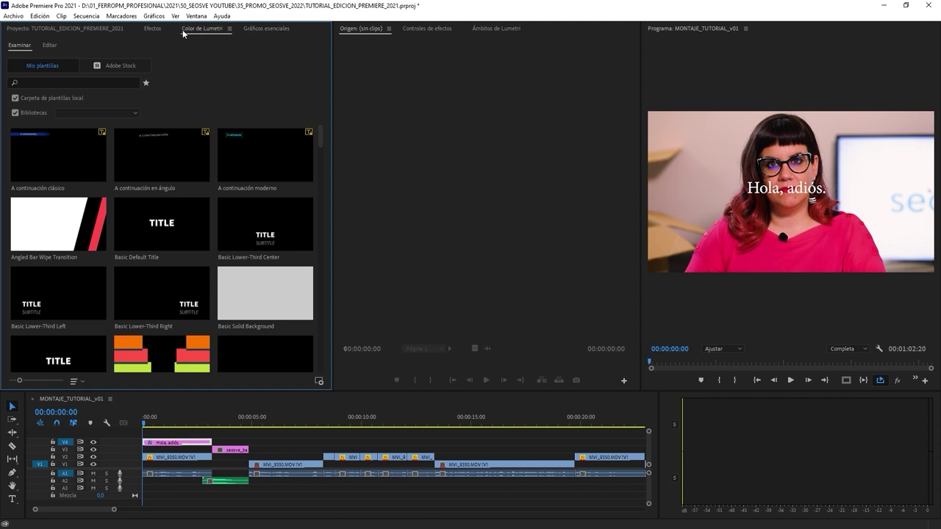
# Bring Gráficos esenciales to the front of its group and narrow the project and source panels to enlarge the program monitor
pyautogui.click(183, 29)
pyautogui.click(150, 29)
pyautogui.click(110, 29)
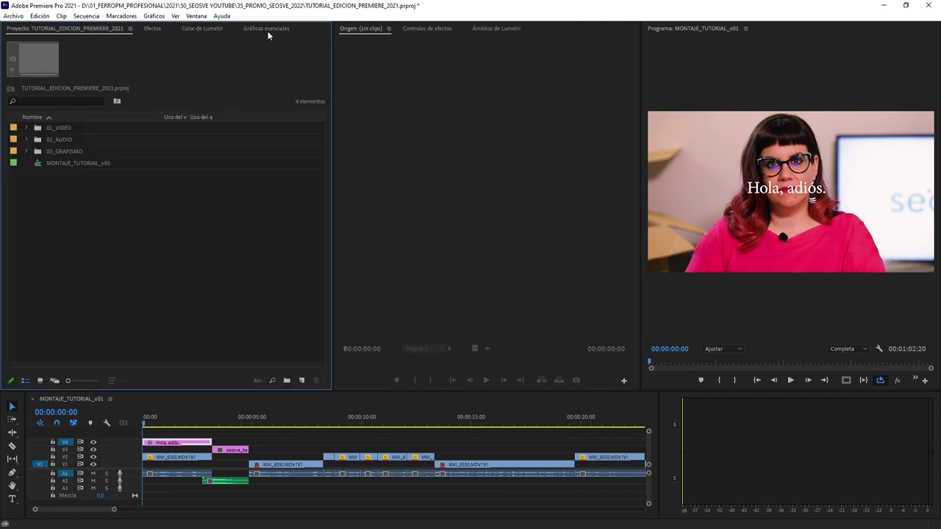
pyautogui.click(267, 29)
pyautogui.moveTo(332, 162); pyautogui.dragTo(229, 162)
pyautogui.moveTo(642, 170); pyautogui.dragTo(449, 204)
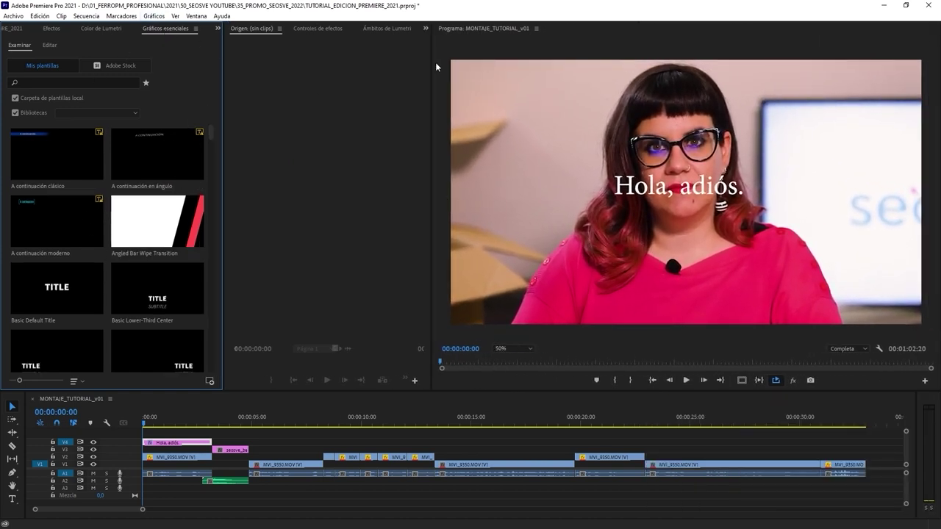
# Save the changes to the FerroPM Editing workspace and show Controles de efectos
pyautogui.click(196, 15)
pyautogui.moveTo(310, 27)
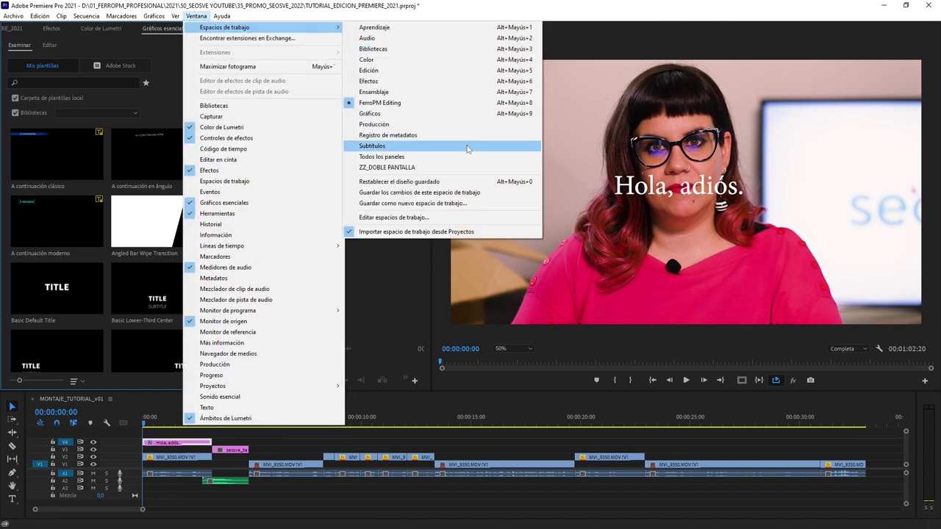
pyautogui.click(455, 193)
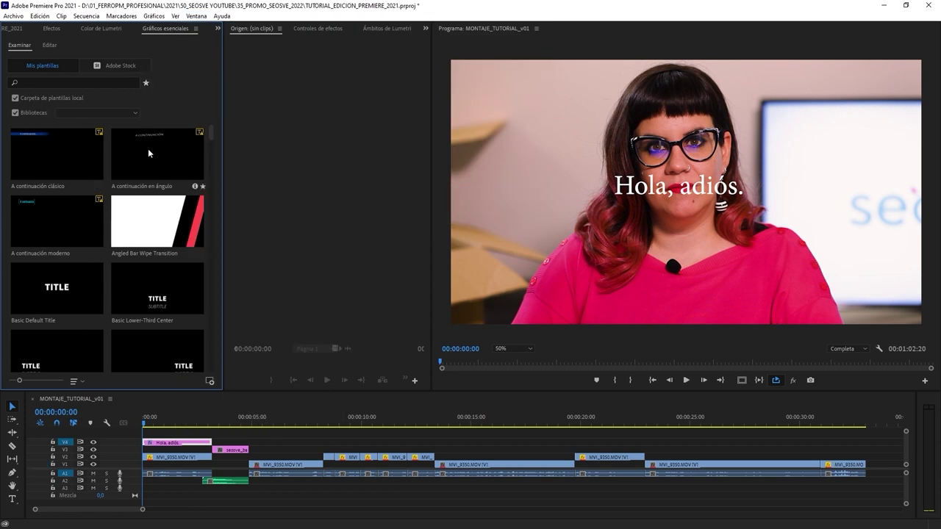
pyautogui.click(327, 28)
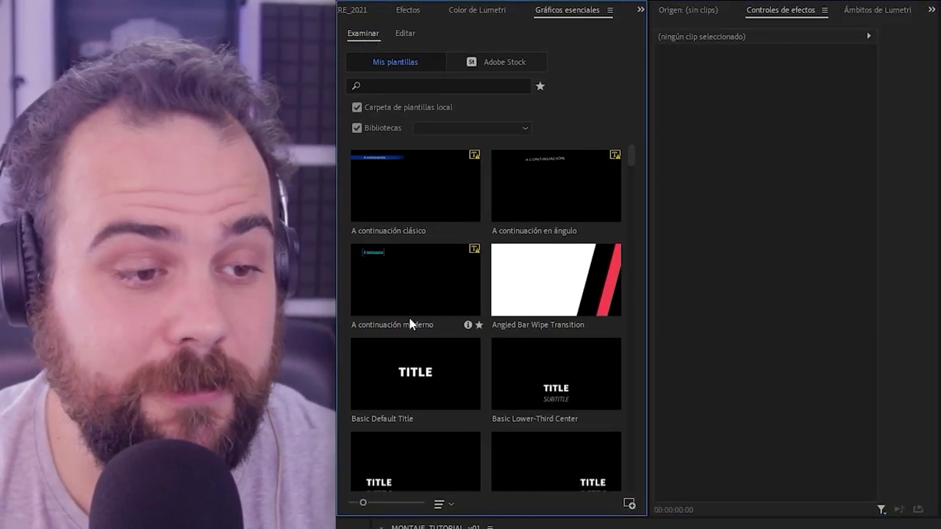
# Browse the local template collection in Gráficos esenciales, examining the available titles, transitions, overlays and backgrounds
pyautogui.scroll(-15, 410, 326)
pyautogui.scroll(15, 424, 300)
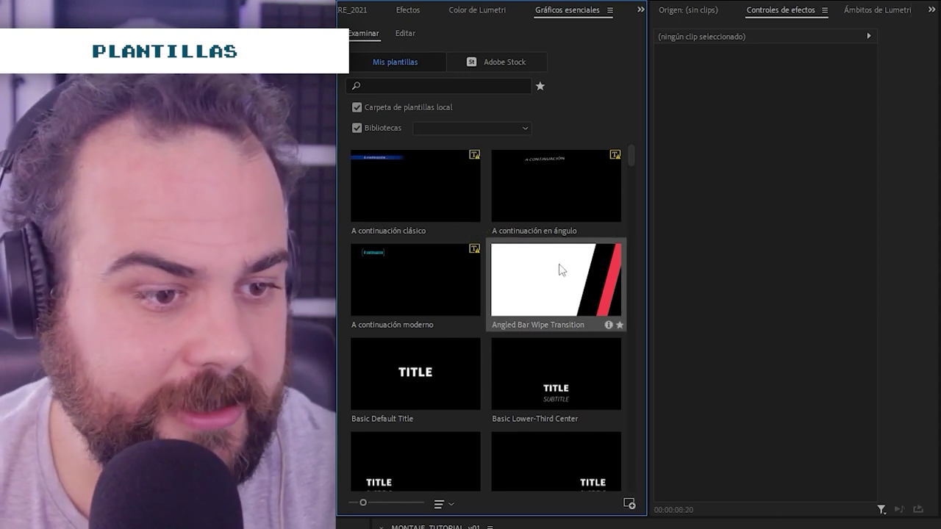
pyautogui.scroll(-5, 529, 258)
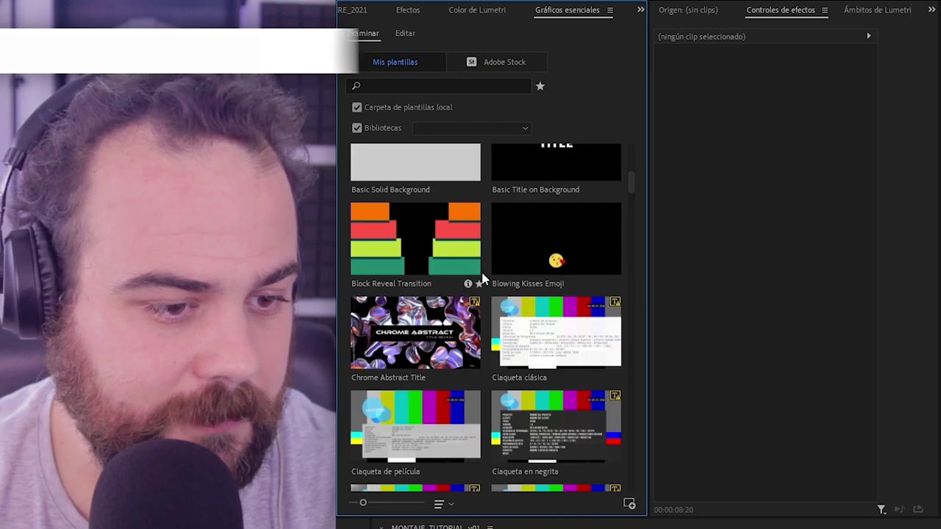
pyautogui.scroll(-2, 461, 264)
pyautogui.scroll(3, 566, 191)
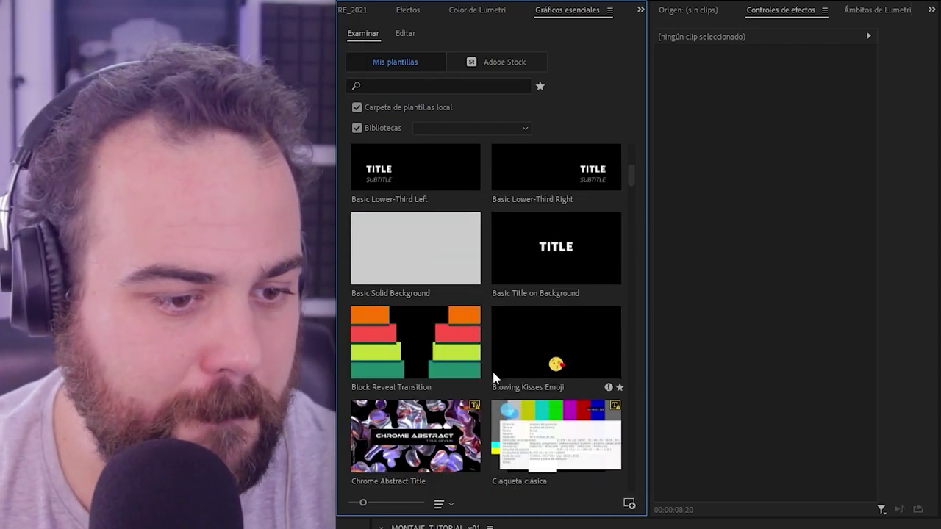
pyautogui.scroll(-4, 562, 376)
pyautogui.scroll(-8, 552, 368)
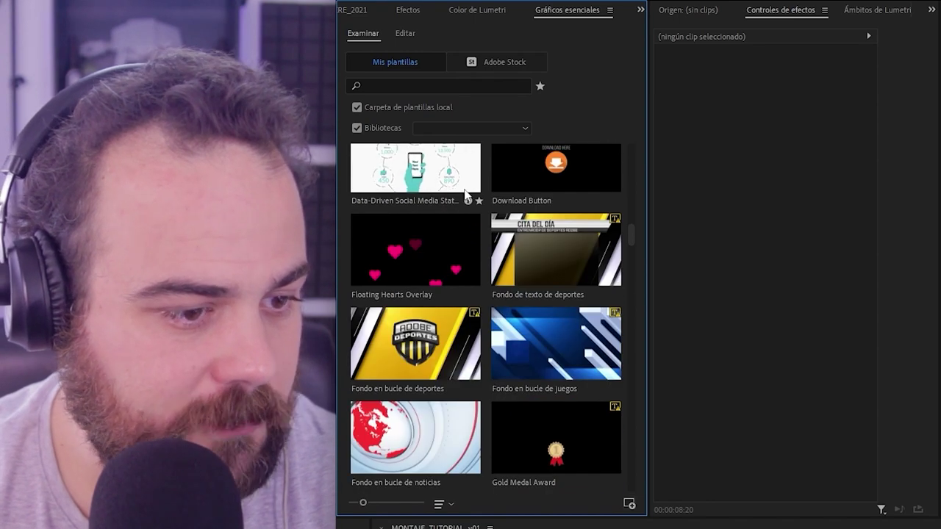
pyautogui.scroll(-4, 512, 286)
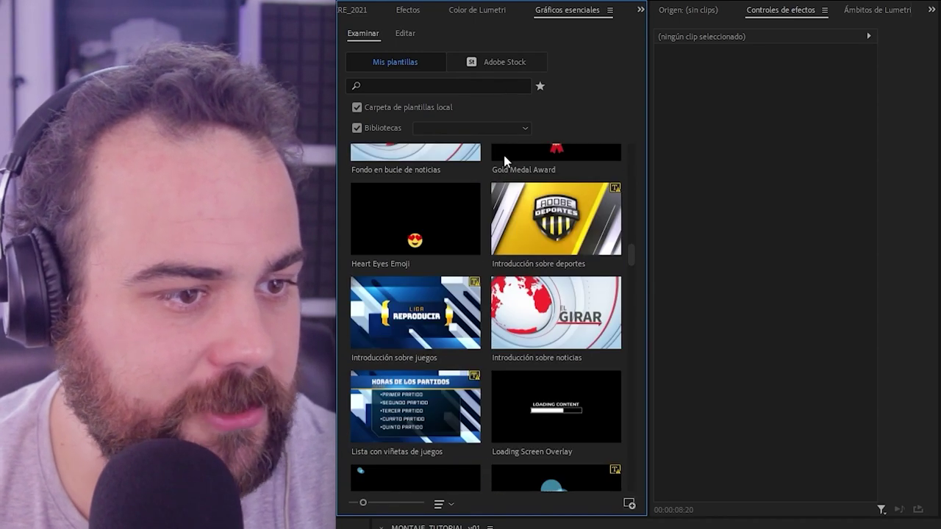
# View the Adobe Stock templates and return to Mis plantillas
pyautogui.click(519, 61)
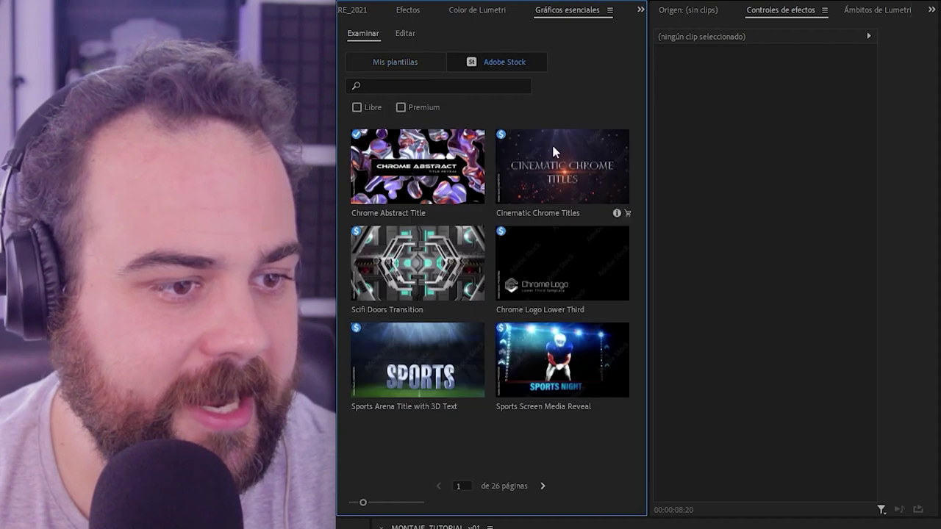
pyautogui.moveTo(585, 209)
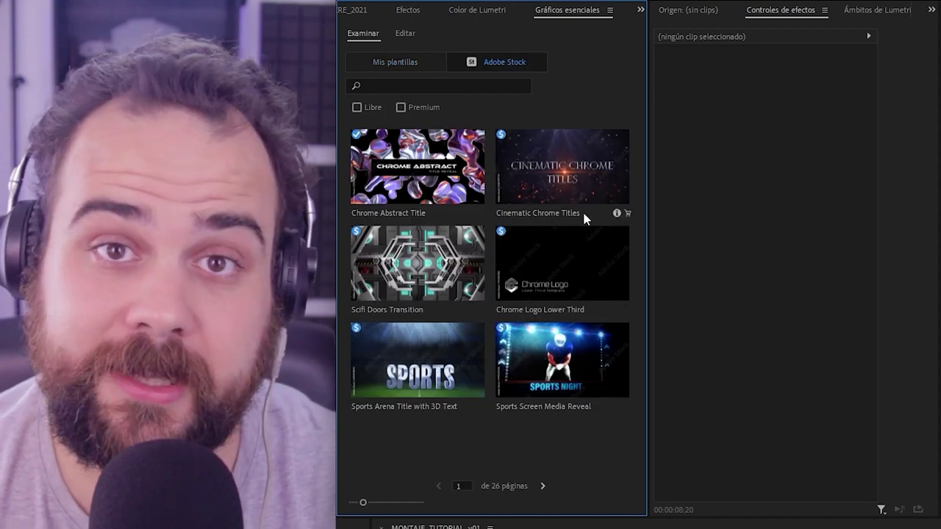
pyautogui.click(394, 62)
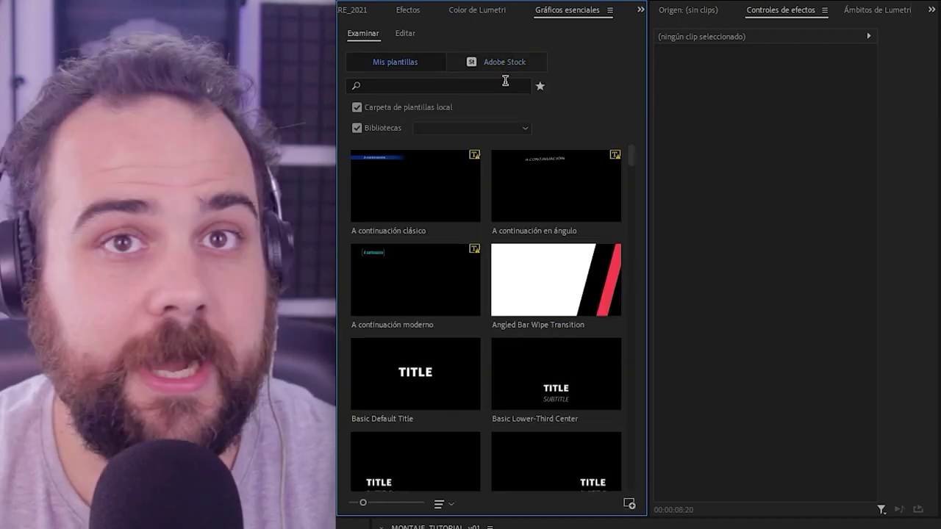
# Search Mis plantillas for "title" and look through the matching templates
pyautogui.click(463, 86)
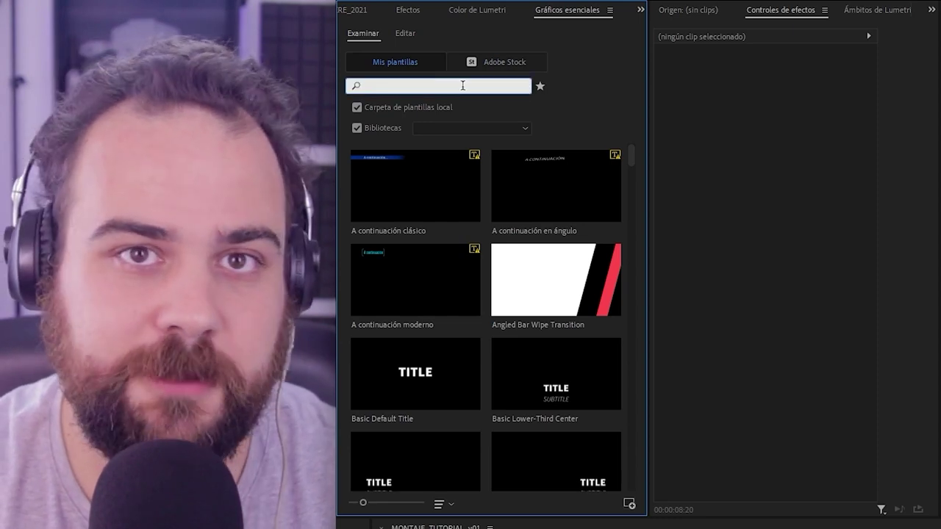
pyautogui.write('title')
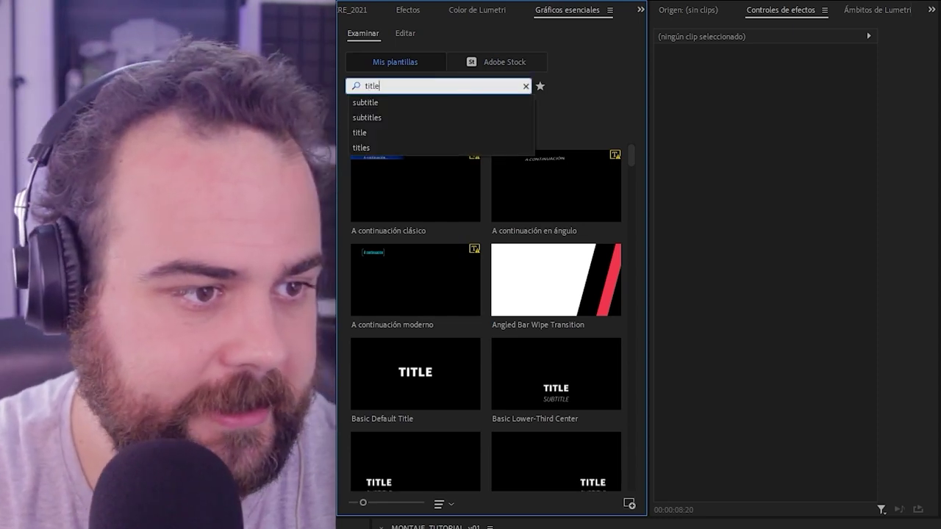
pyautogui.press('Return')
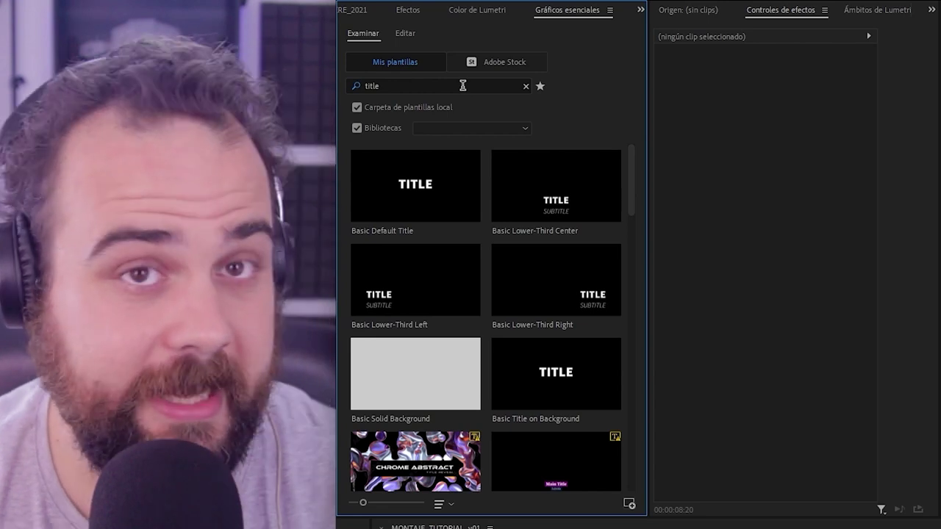
pyautogui.scroll(-3, 478, 301)
pyautogui.scroll(-2, 478, 302)
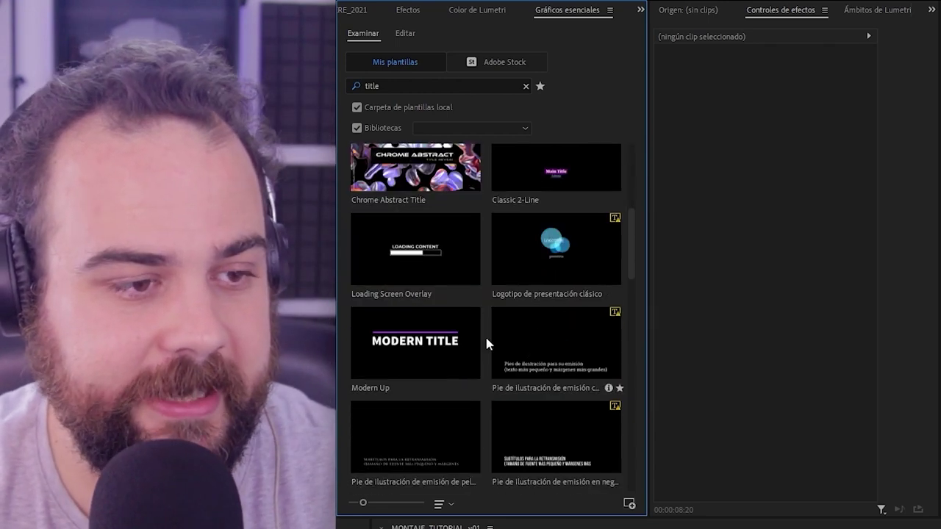
pyautogui.scroll(5, 422, 200)
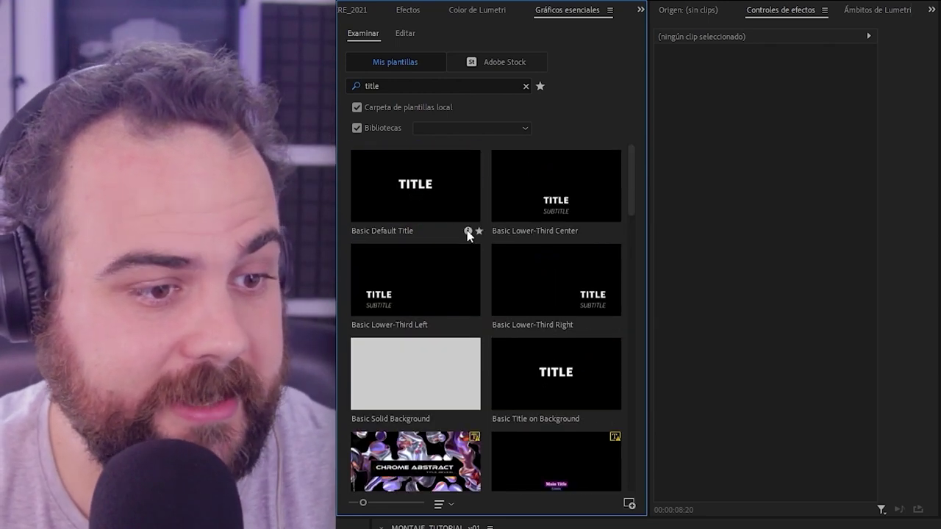
# View the information of the Basic Default Title template, return to the template list and clear the search
pyautogui.click(468, 231)
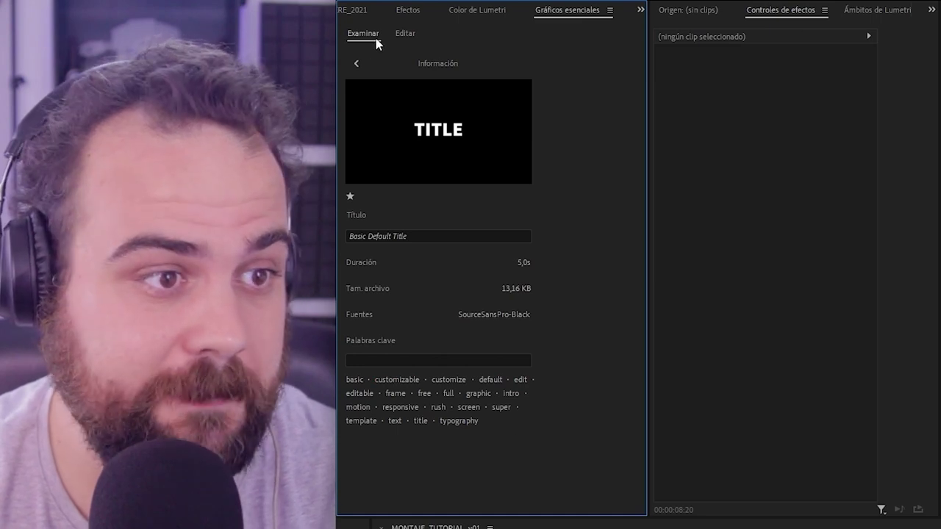
pyautogui.click(356, 65)
pyautogui.click(358, 87)
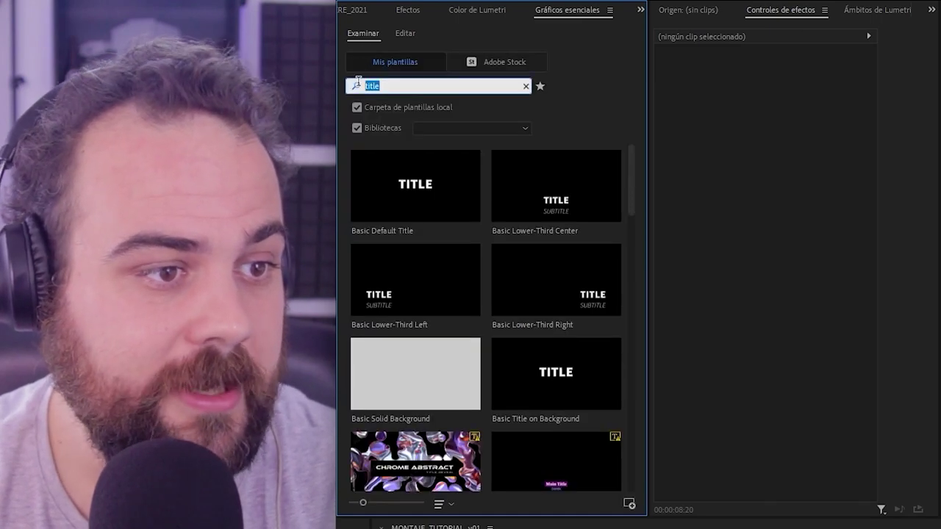
pyautogui.press('BackSpace')
# Turn the Bibliotecas template source off and on again, and check the options available for A continuación clásico
pyautogui.click(357, 128)
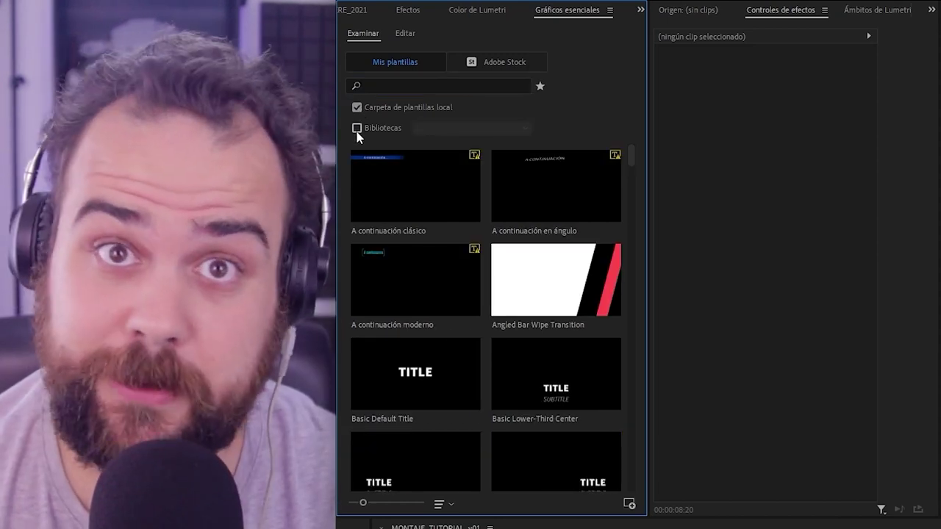
pyautogui.click(357, 129)
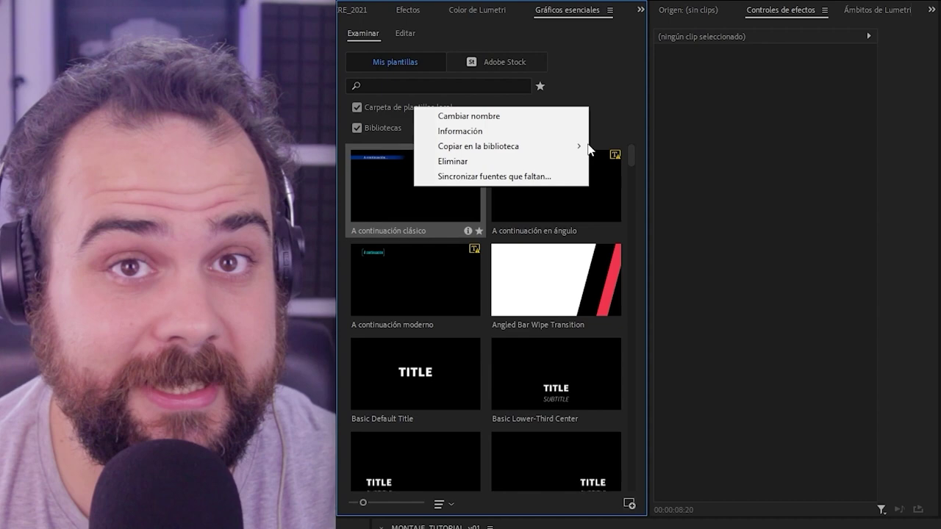
pyautogui.click(622, 87)
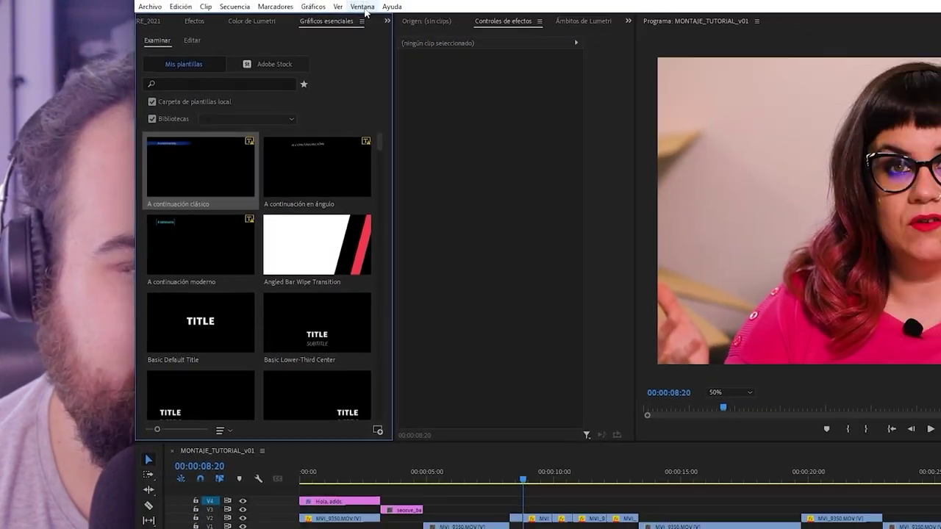
# Open the Bibliotecas panel to look at it and dismiss it
pyautogui.click(196, 15)
pyautogui.click(227, 106)
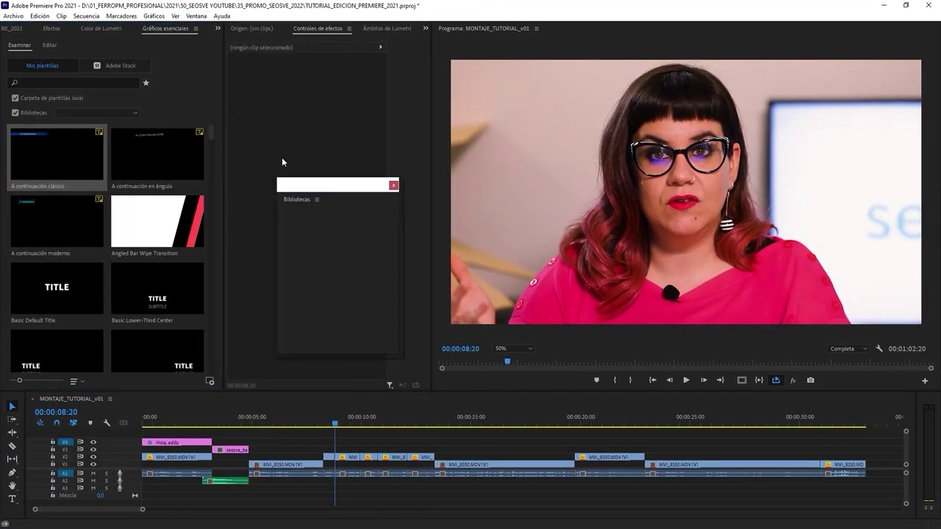
pyautogui.click(309, 230)
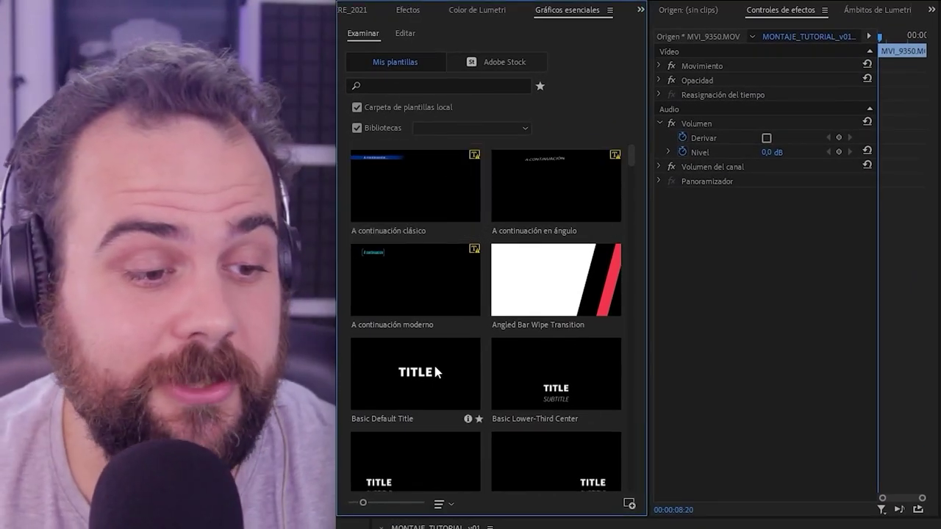
# Check the options for Basic Default Title and A continuación moderno, and try syncing the missing fonts of A continuación clásico
pyautogui.rightClick(433, 365)
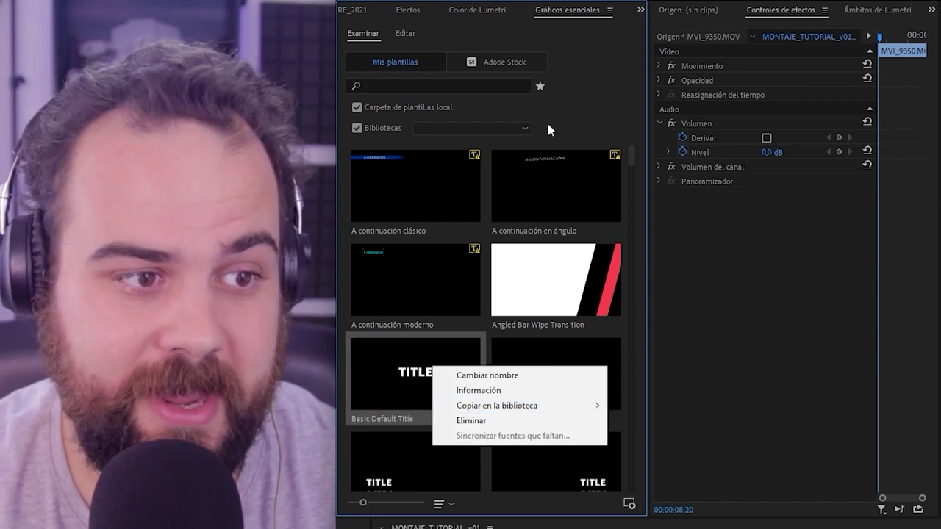
pyautogui.click(549, 122)
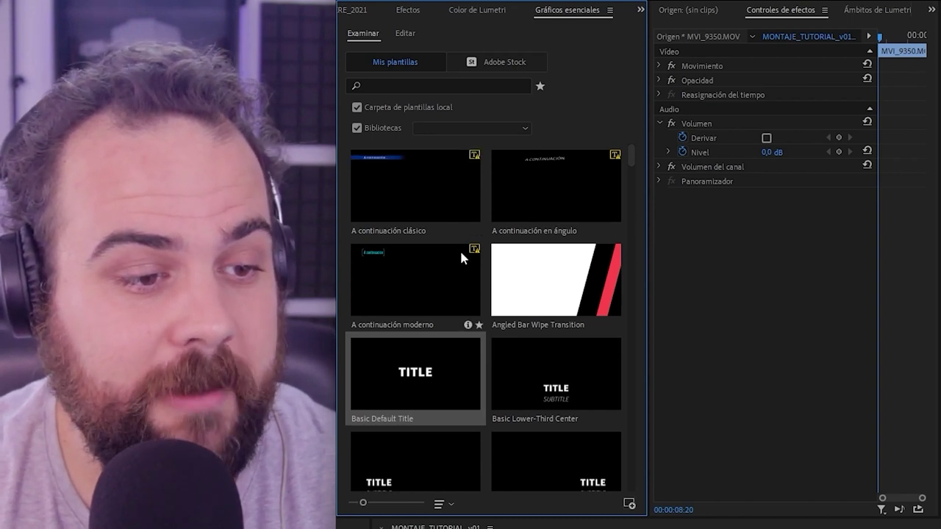
pyautogui.click(468, 324)
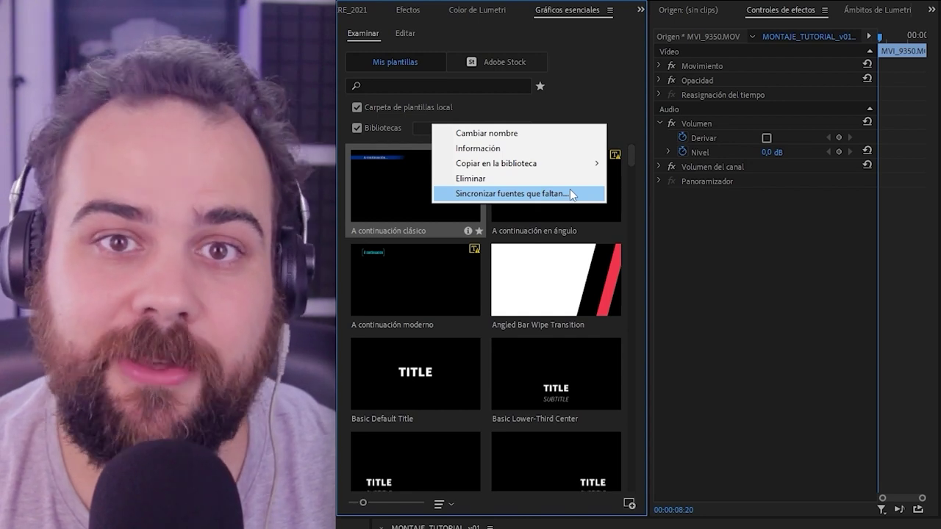
pyautogui.click(569, 193)
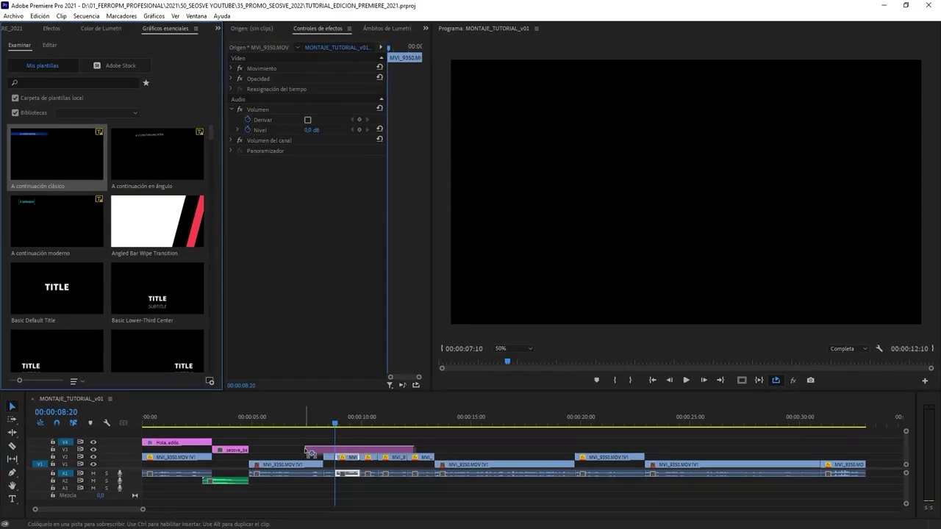
# Place the A continuación clásico template on V3 at 00:00:07:10, move the playhead to 00:00:08:01 and select the new graphic for editing
pyautogui.moveTo(429, 191); pyautogui.dragTo(784, 528)
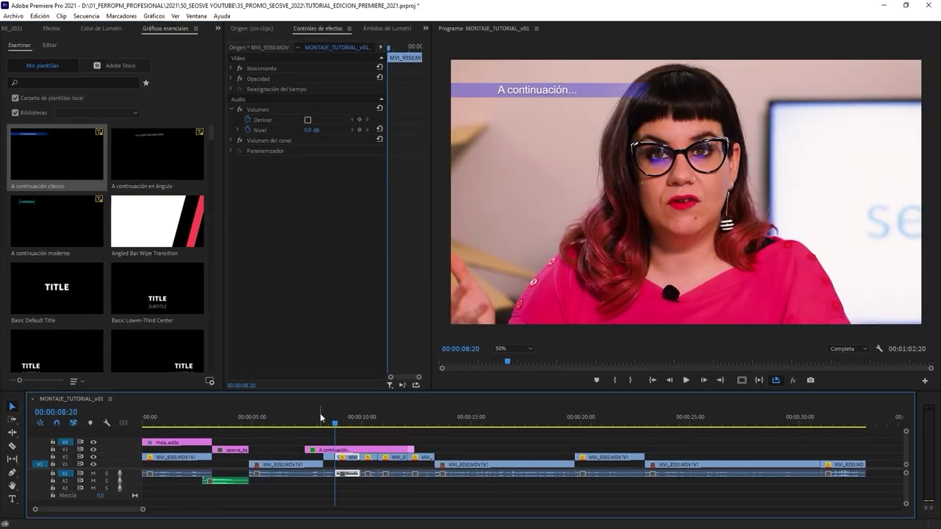
pyautogui.click(319, 413)
pyautogui.click(328, 450)
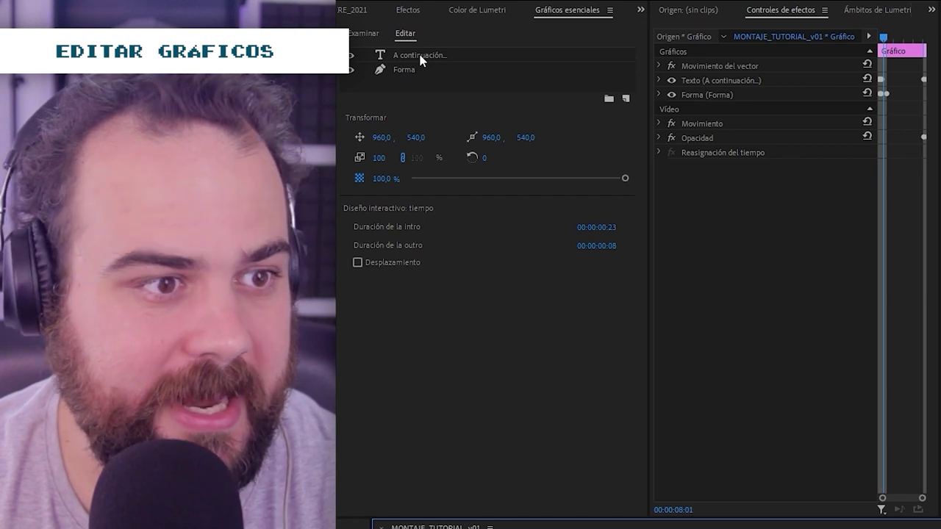
# Examine the graphic's Forma layer and compare the layer list with the Texto (A continuación...) properties in the effect controls
pyautogui.click(420, 57)
pyautogui.click(403, 69)
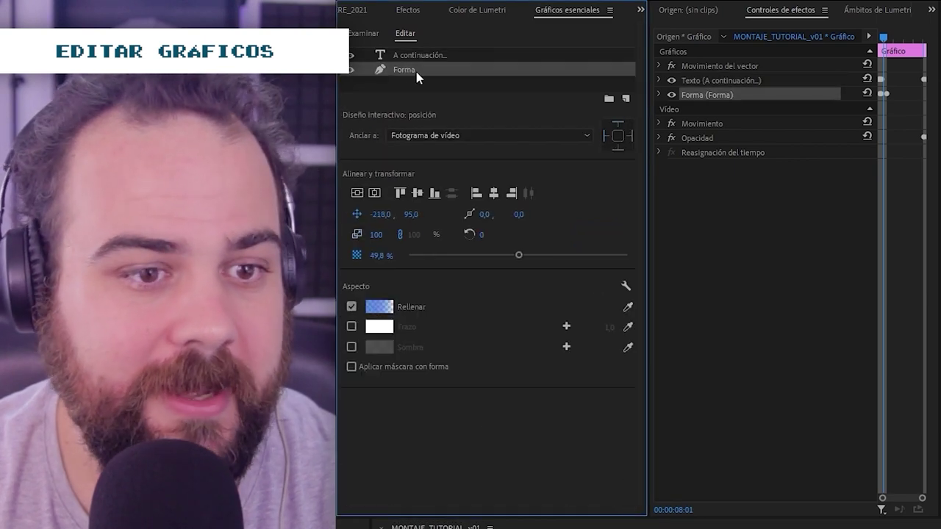
pyautogui.click(727, 80)
pyautogui.click(699, 96)
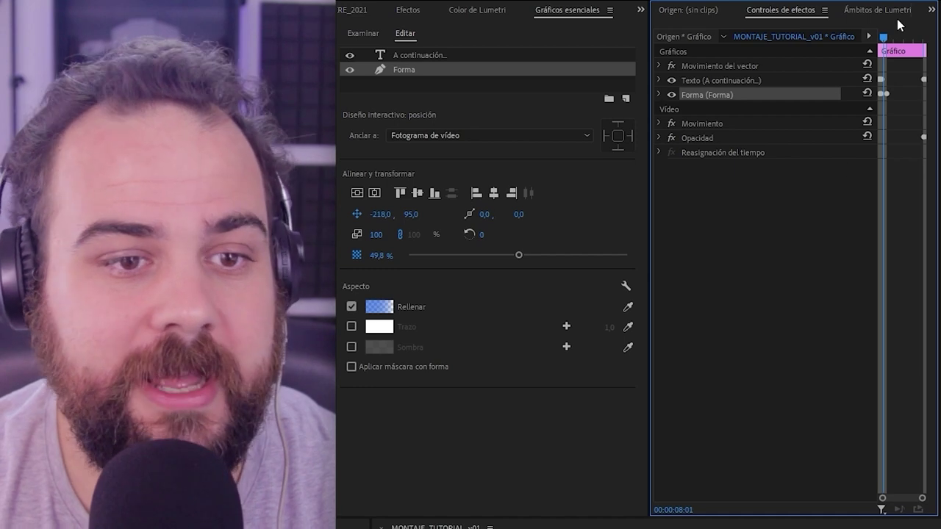
pyautogui.click(658, 80)
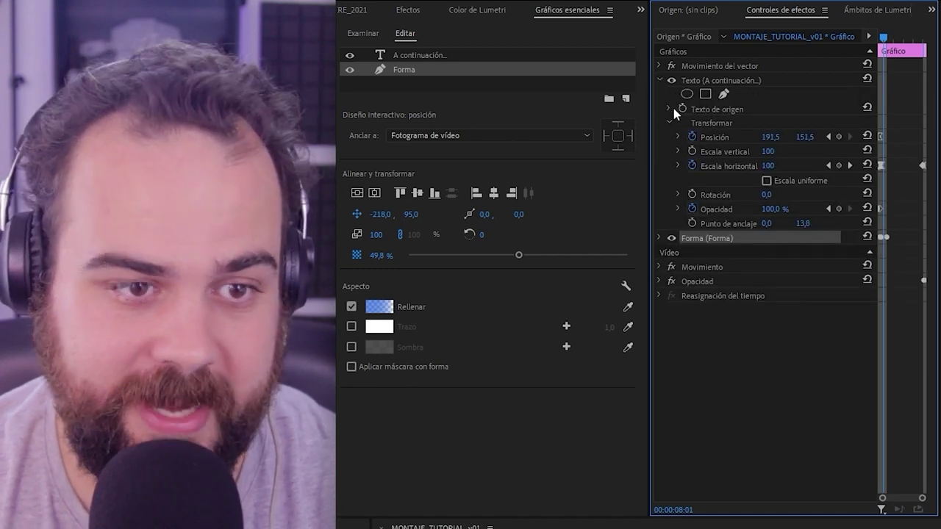
pyautogui.click(437, 43)
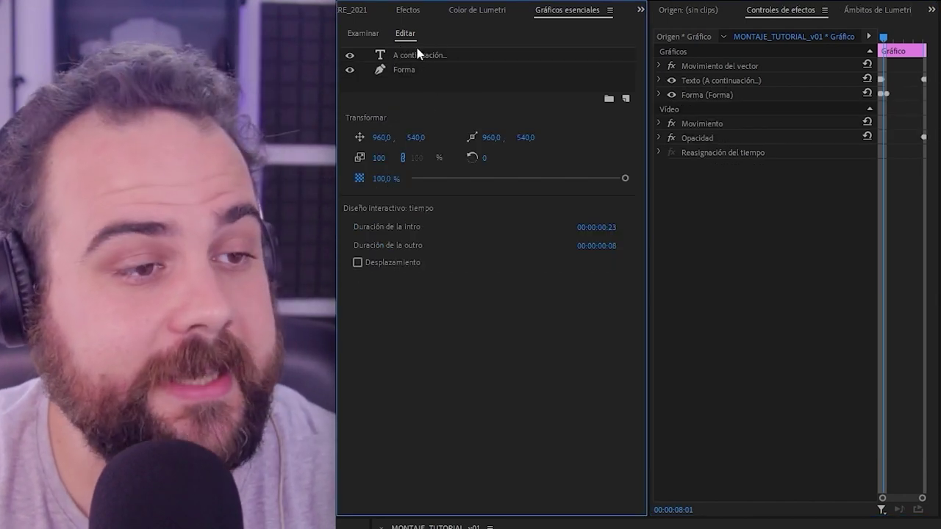
# Select the A continuación... text layer of the graphic and turn its visibility off and on again
pyautogui.click(425, 55)
pyautogui.moveTo(425, 55)
pyautogui.mouseDown()
pyautogui.moveTo(416, 70)
pyautogui.moveTo(428, 49)
pyautogui.mouseUp()
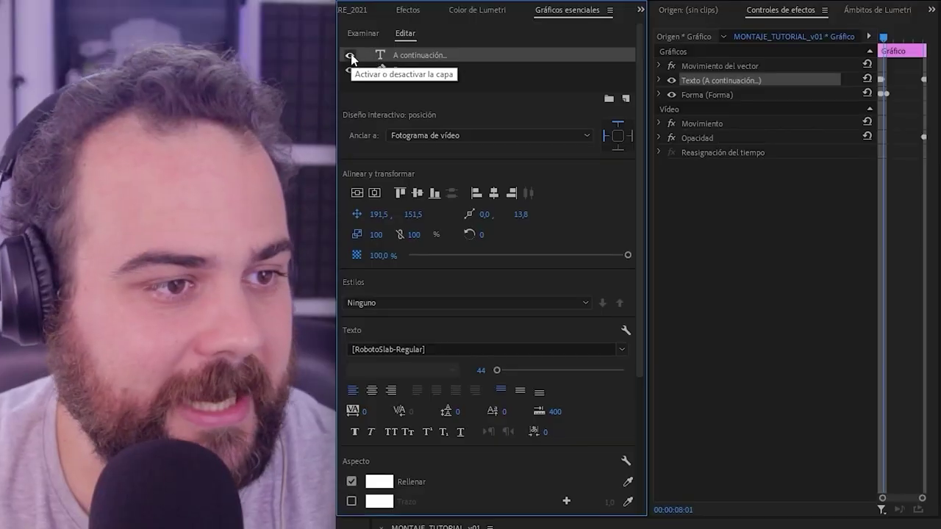
pyautogui.click(350, 56)
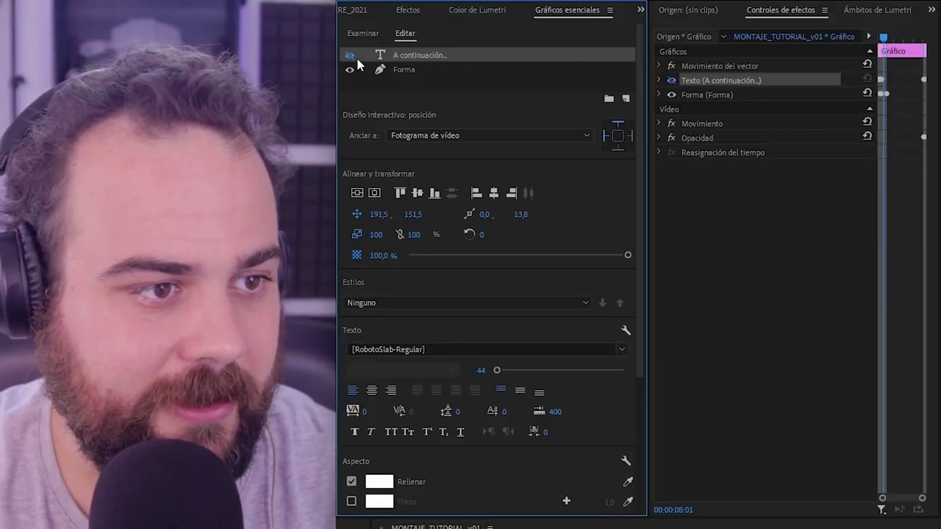
pyautogui.click(351, 56)
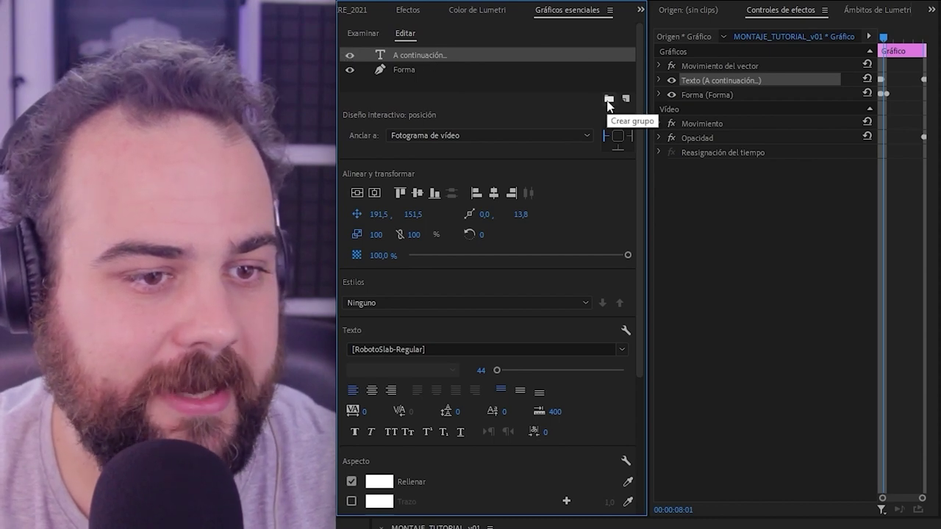
# Create a group containing the A continuación... text layer and open the options for the new group
pyautogui.click(609, 101)
pyautogui.rightClick(414, 56)
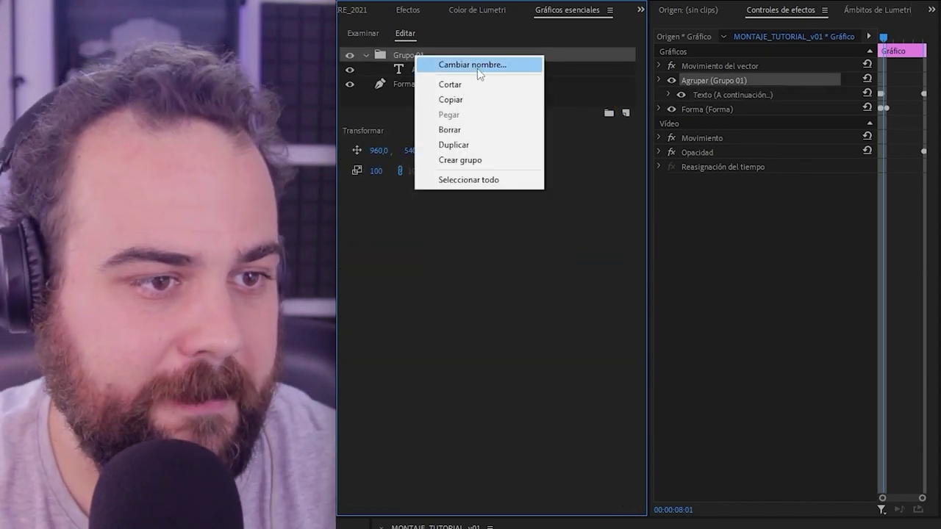
# Rename the Grupo 01 group as ELEMENTS
pyautogui.click(473, 65)
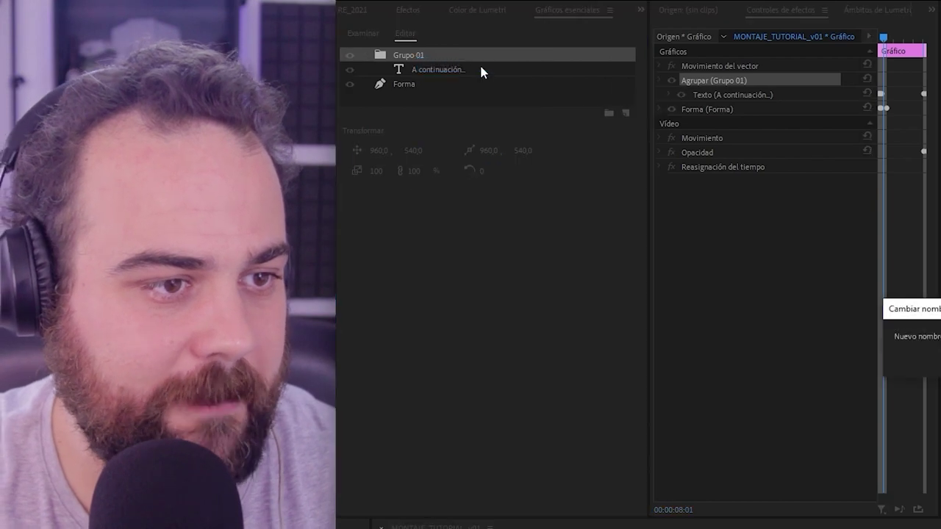
pyautogui.write('ELEMENTS')
pyautogui.press('Return')
# Rearrange the layers so that the text and Forma sit outside the ELEMENTS group, and delete the group
pyautogui.click(410, 83)
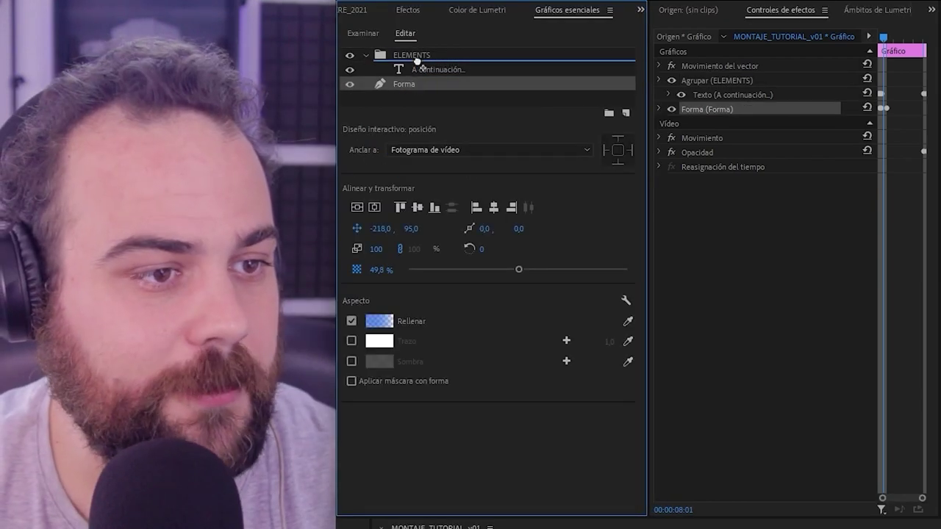
pyautogui.moveTo(423, 103); pyautogui.dragTo(430, 87)
pyautogui.click(414, 56)
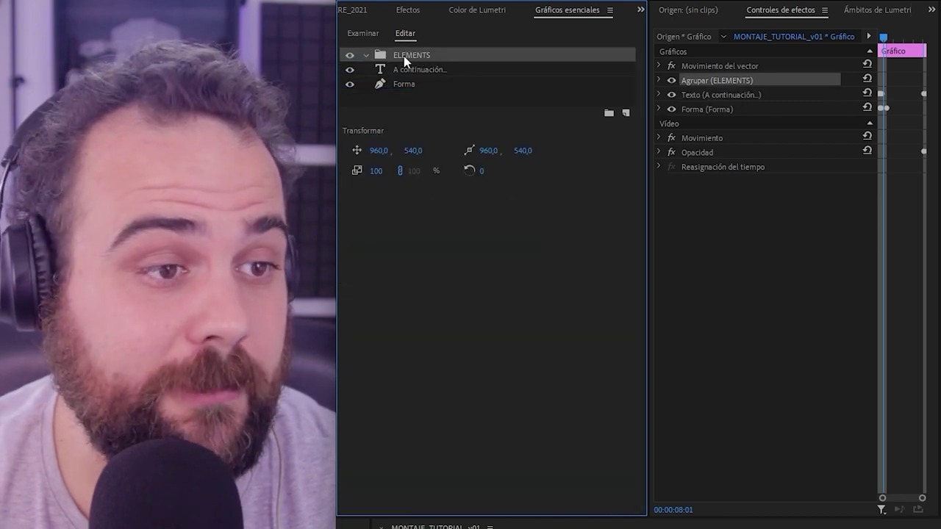
pyautogui.rightClick(406, 55)
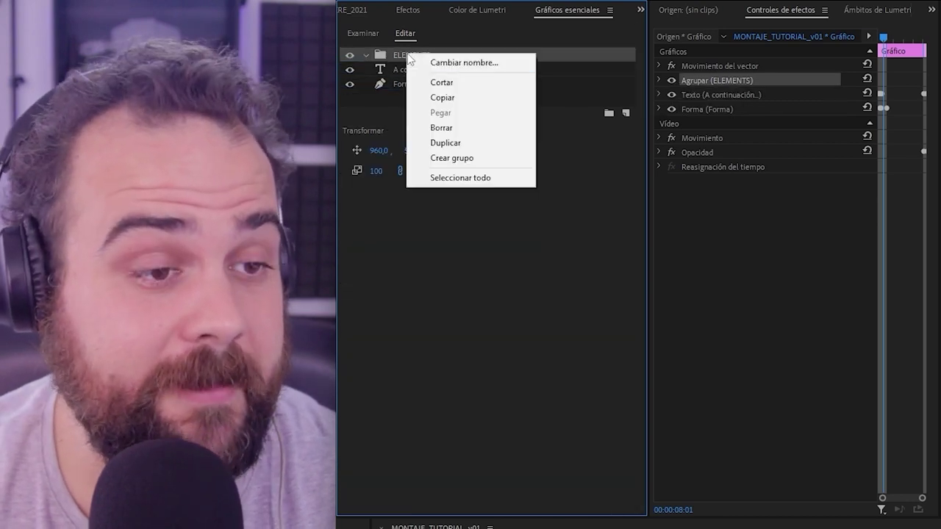
pyautogui.click(441, 128)
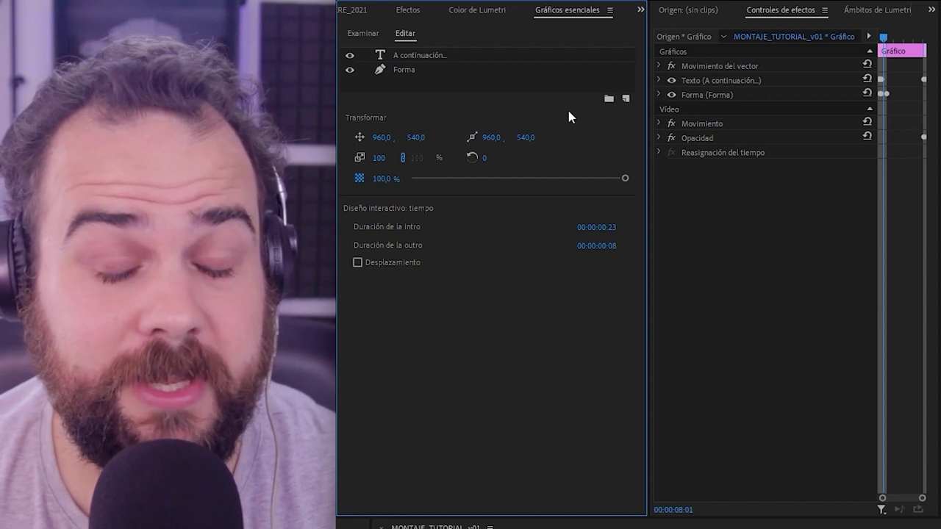
# Examine the available new-layer types and the clip-wide transform properties, including Movimiento del vector
pyautogui.click(626, 98)
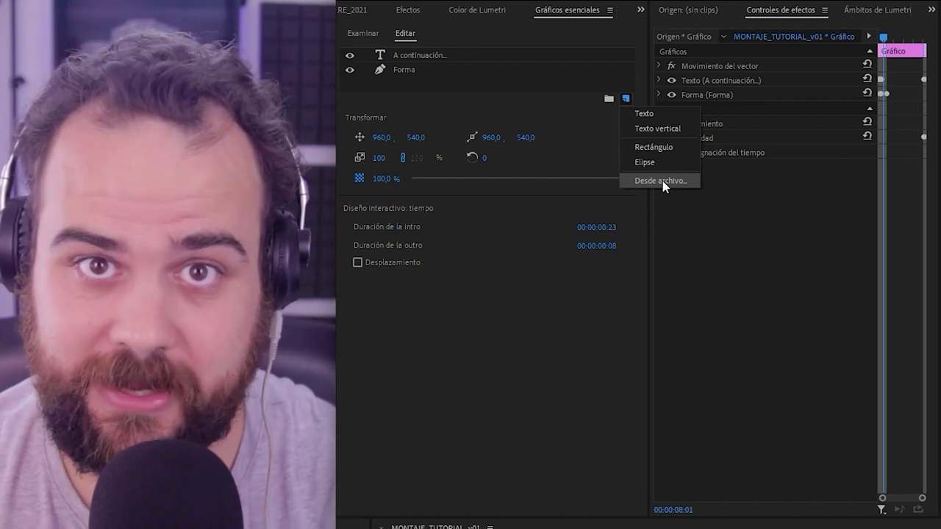
pyautogui.click(488, 58)
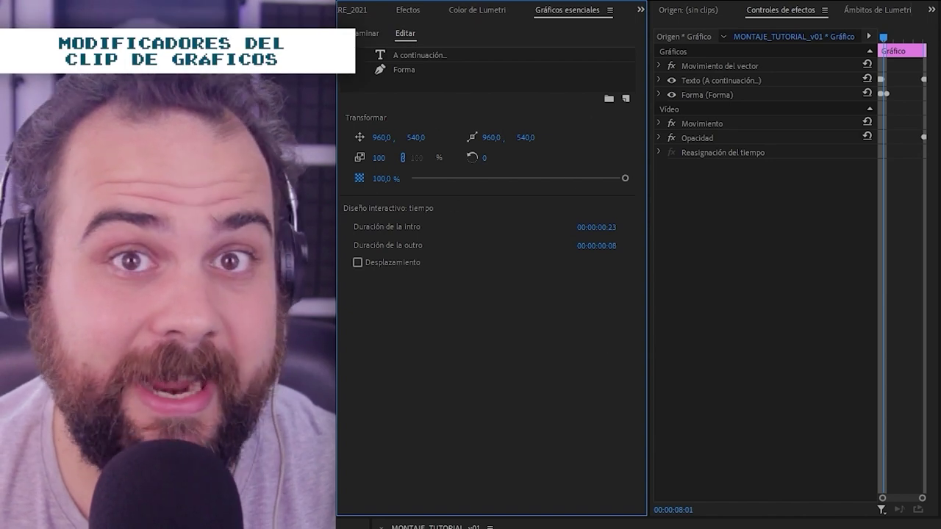
pyautogui.click(698, 67)
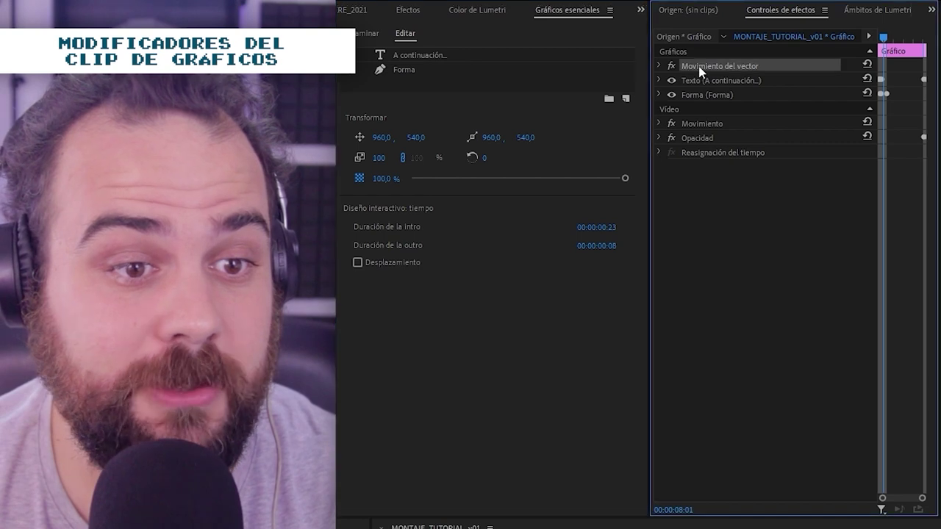
pyautogui.click(660, 65)
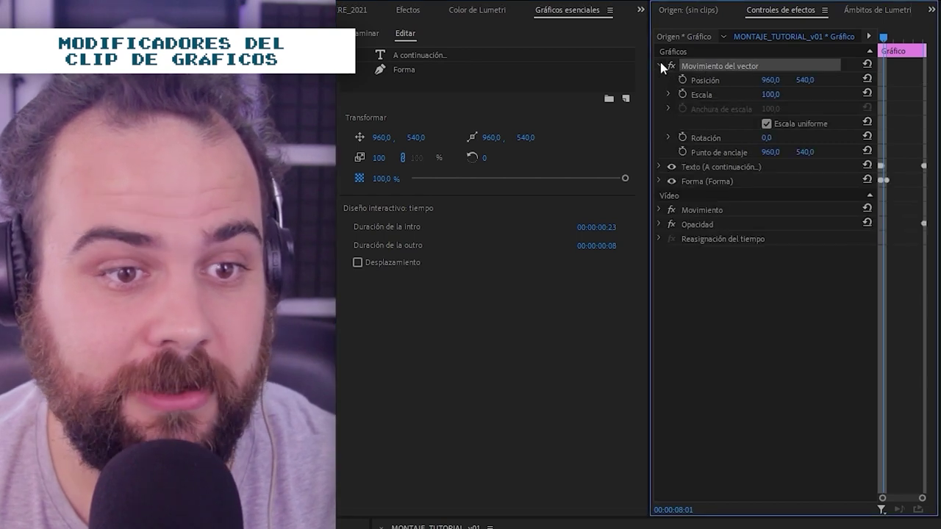
pyautogui.click(660, 65)
pyautogui.click(392, 120)
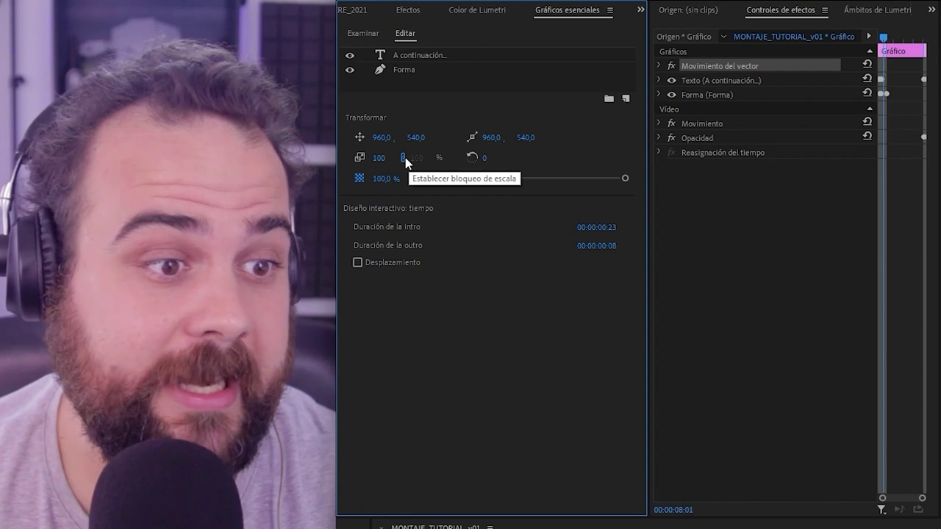
pyautogui.click(405, 158)
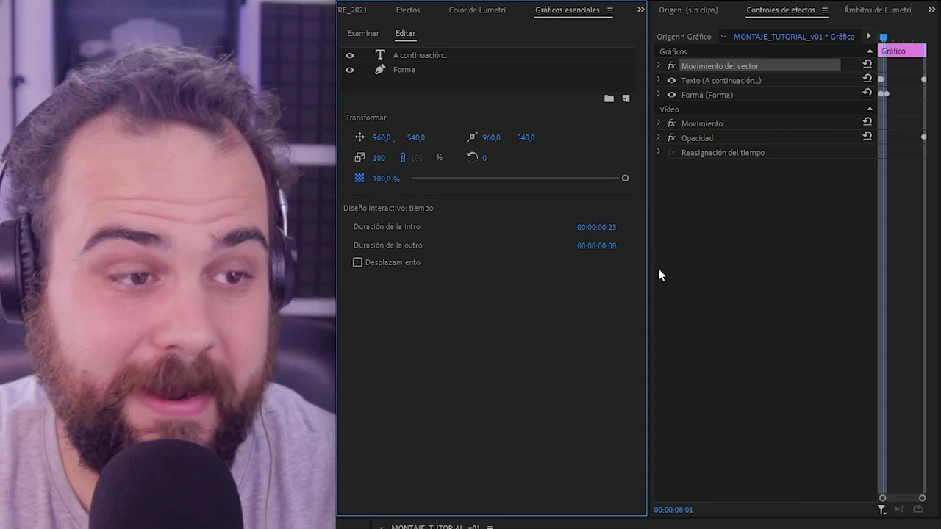
# Inspect the layer-specific properties of the "A continuación..." text layer and the Forma layer
pyautogui.click(426, 55)
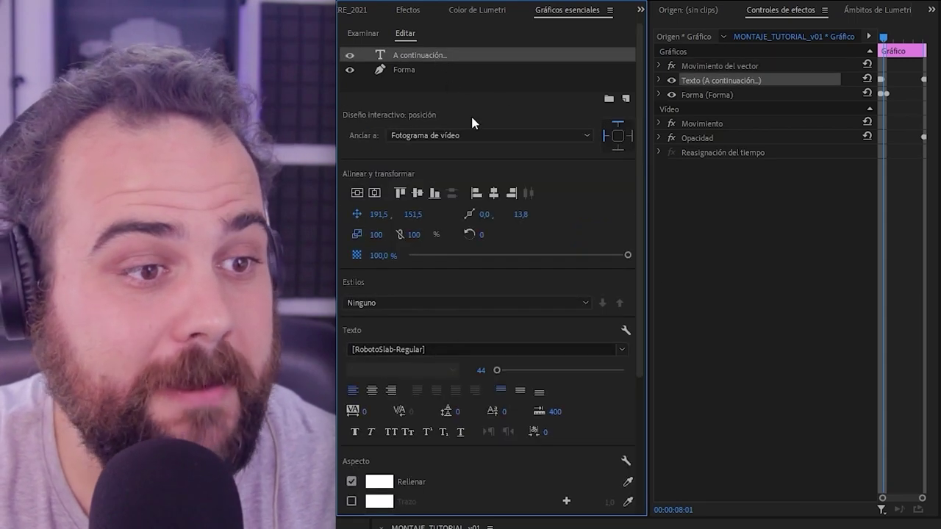
pyautogui.scroll(-1, 519, 209)
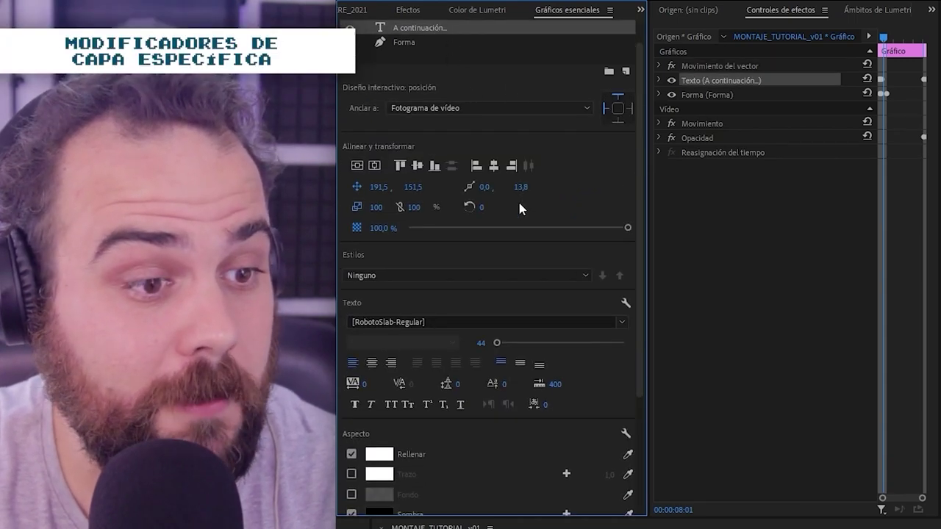
pyautogui.scroll(1, 491, 263)
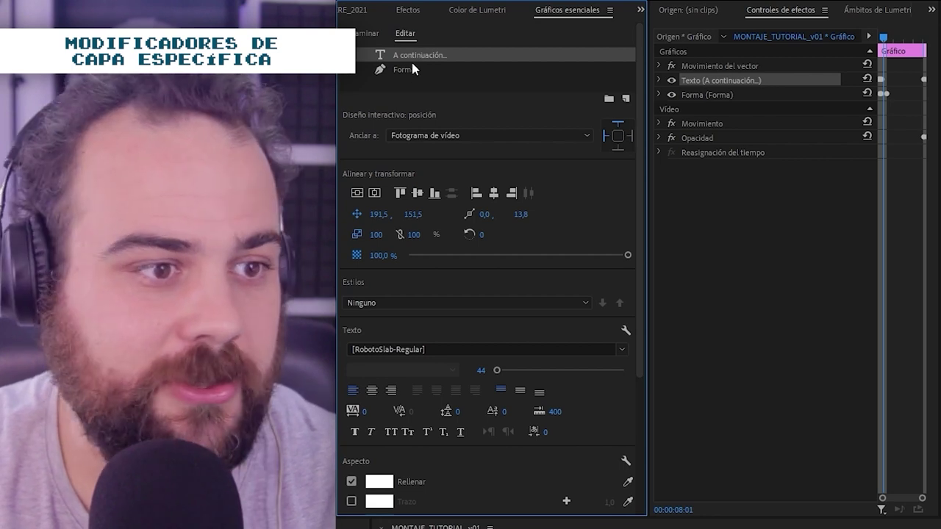
pyautogui.click(412, 66)
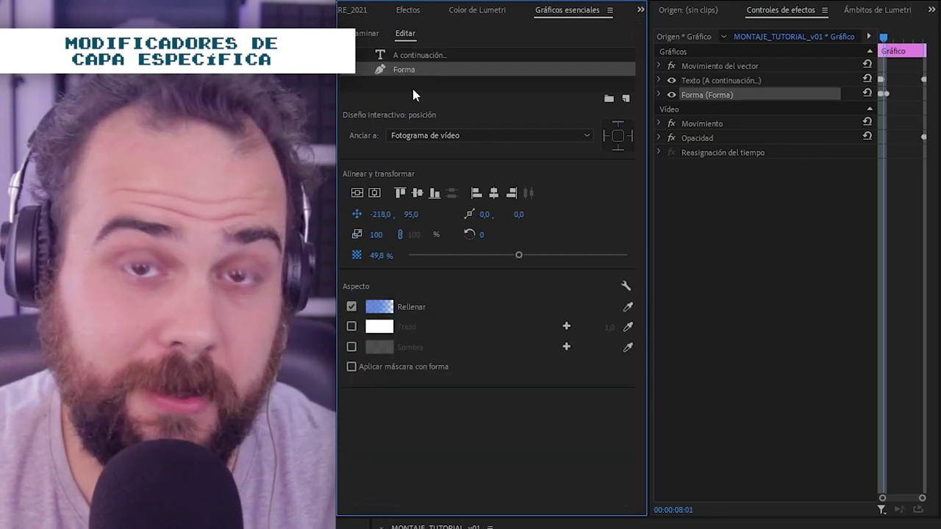
# Center the "A continuación..." text layer vertically and horizontally in the video frame
pyautogui.click(449, 57)
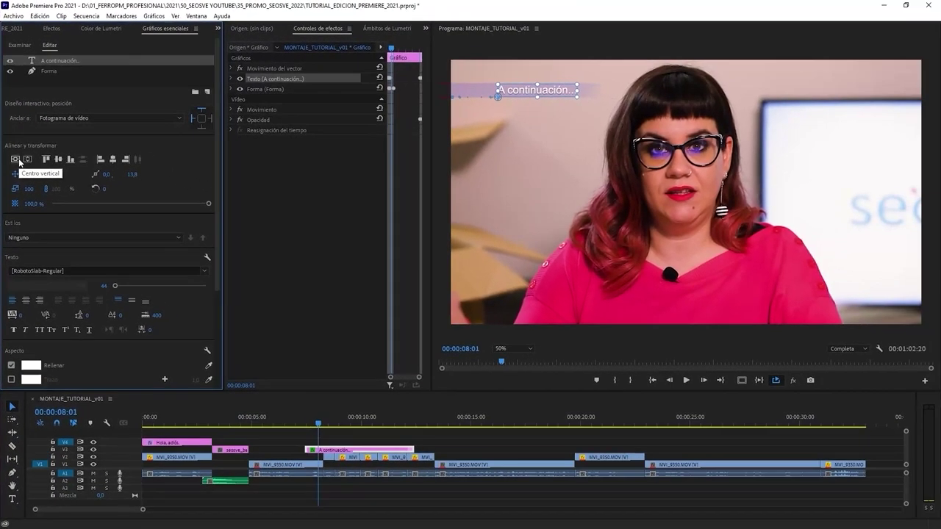
pyautogui.click(222, 180)
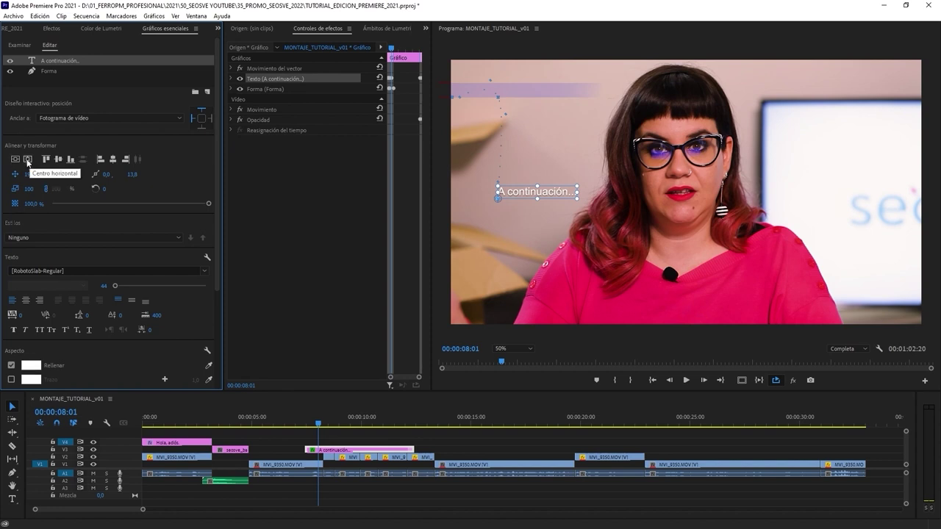
pyautogui.click(28, 159)
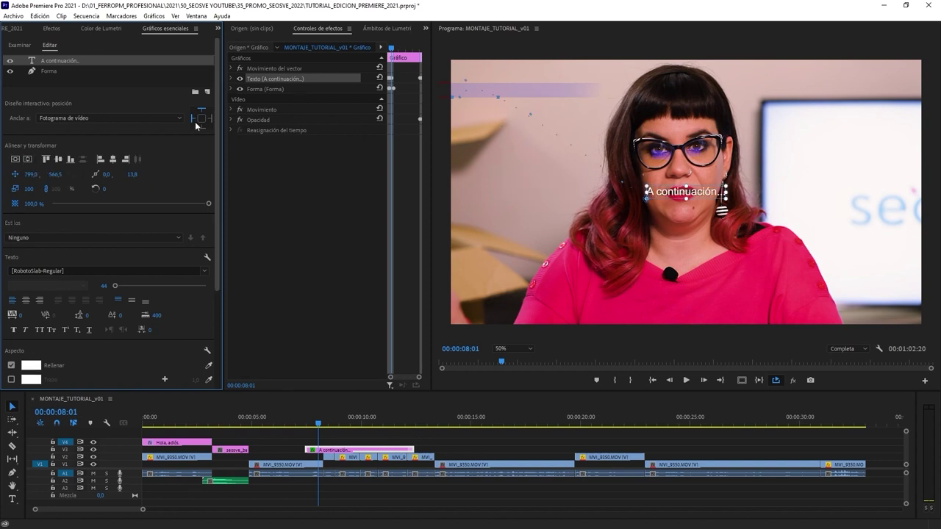
# Try the edge and center alignment options on the text layer, finishing with bottom and right alignment to the frame
pyautogui.click(47, 159)
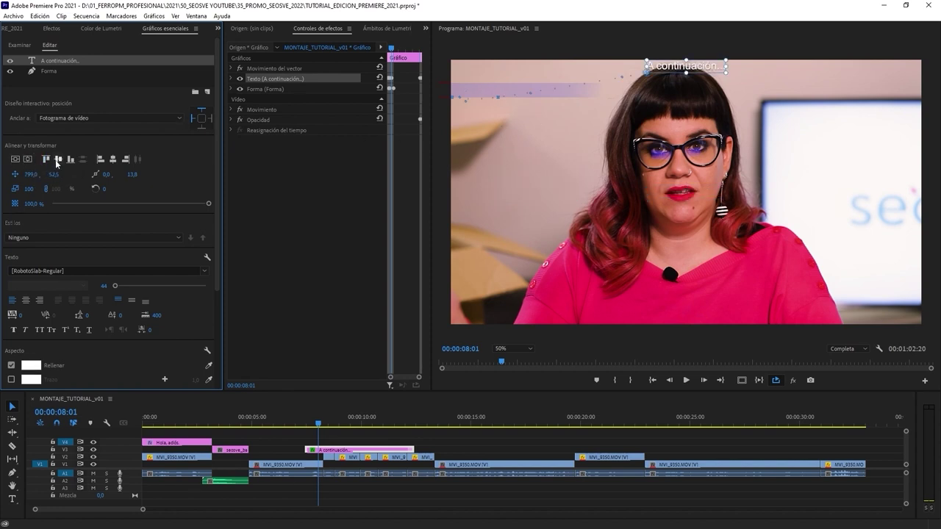
pyautogui.click(72, 159)
pyautogui.click(71, 160)
pyautogui.click(100, 159)
pyautogui.click(113, 158)
pyautogui.click(126, 159)
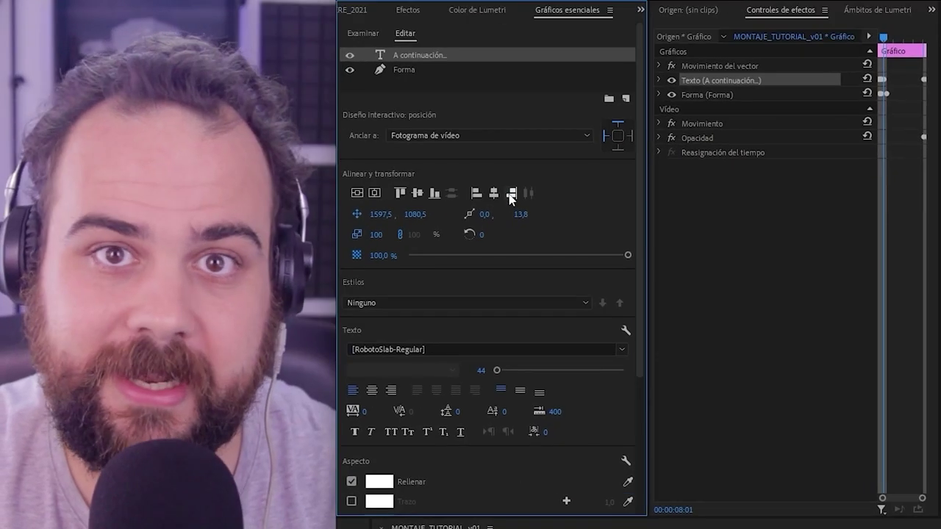
# Examine the text layer's animated transform properties and the available style options
pyautogui.click(356, 214)
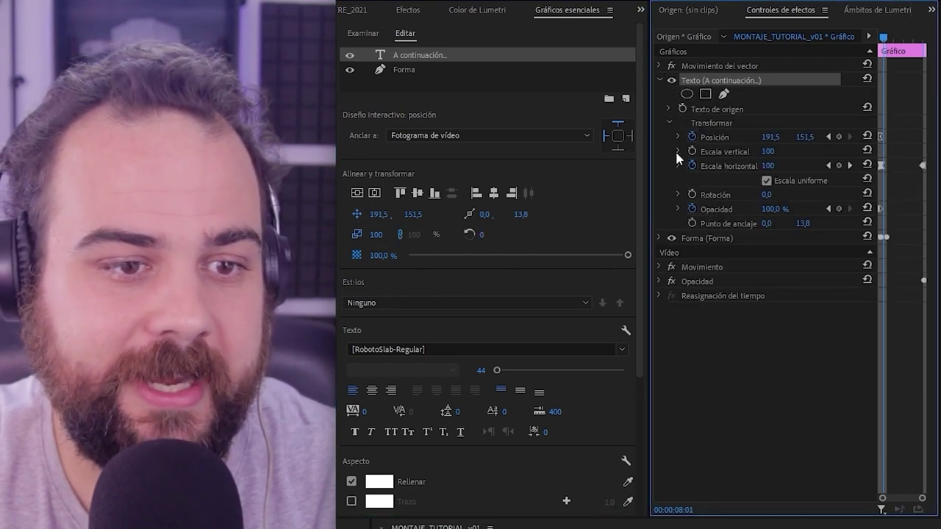
pyautogui.click(662, 79)
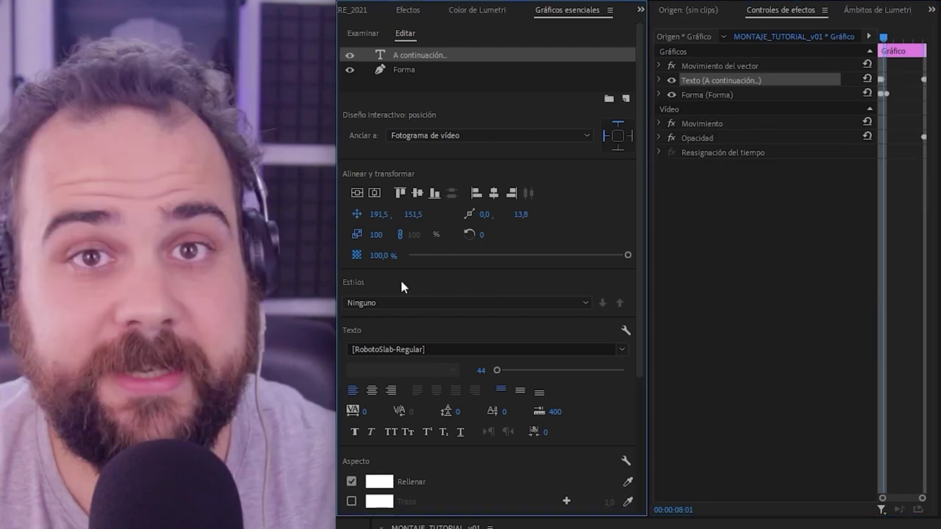
pyautogui.click(419, 303)
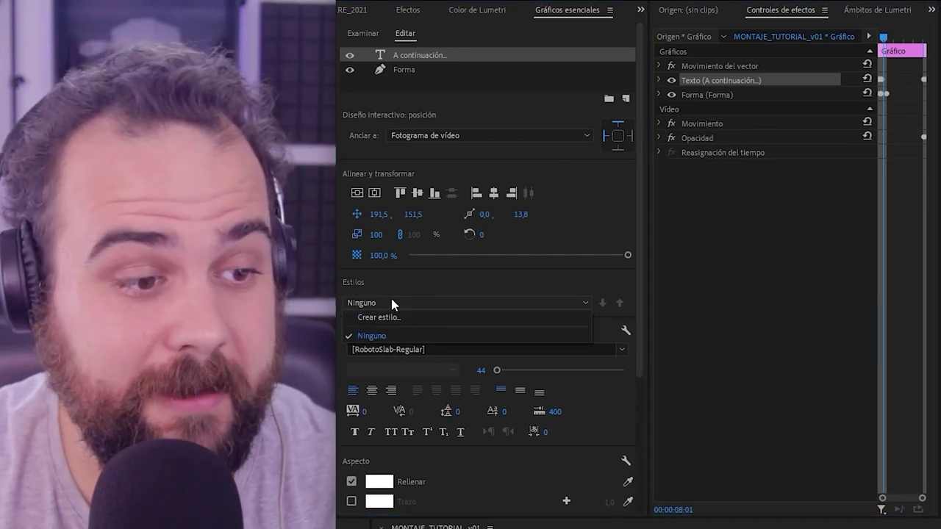
pyautogui.click(413, 277)
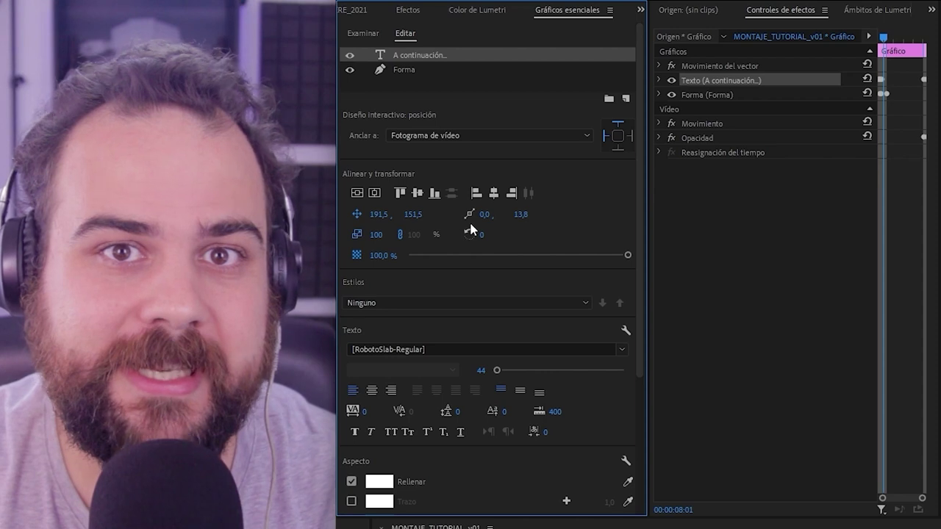
# Try different font, size and alignment settings on the text, including Steppes TT Regular at size 336
pyautogui.scroll(-3, 495, 323)
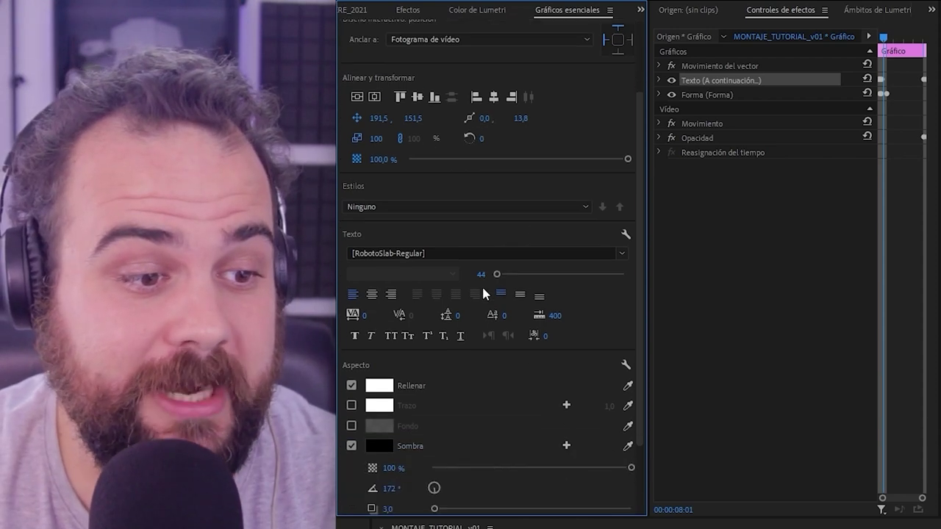
pyautogui.scroll(-1, 604, 294)
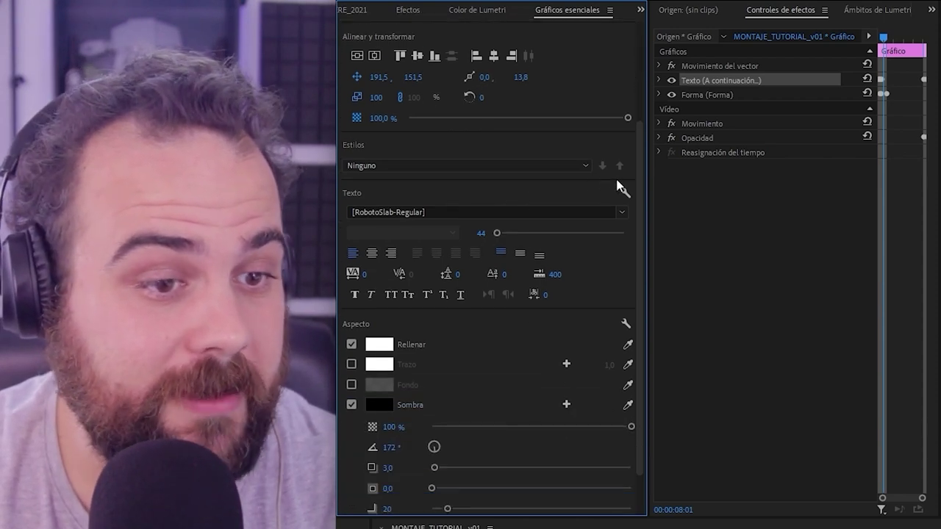
pyautogui.click(451, 233)
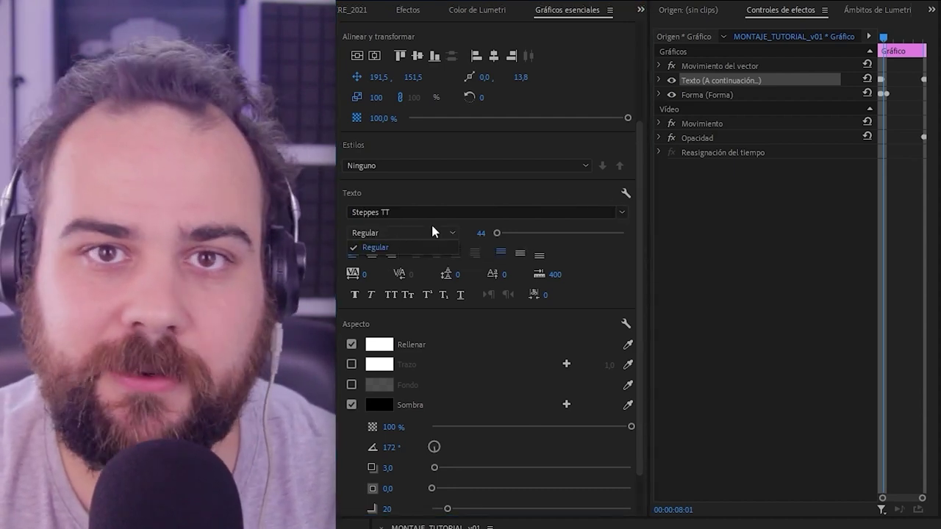
pyautogui.click(449, 233)
pyautogui.moveTo(480, 233); pyautogui.dragTo(506, 230)
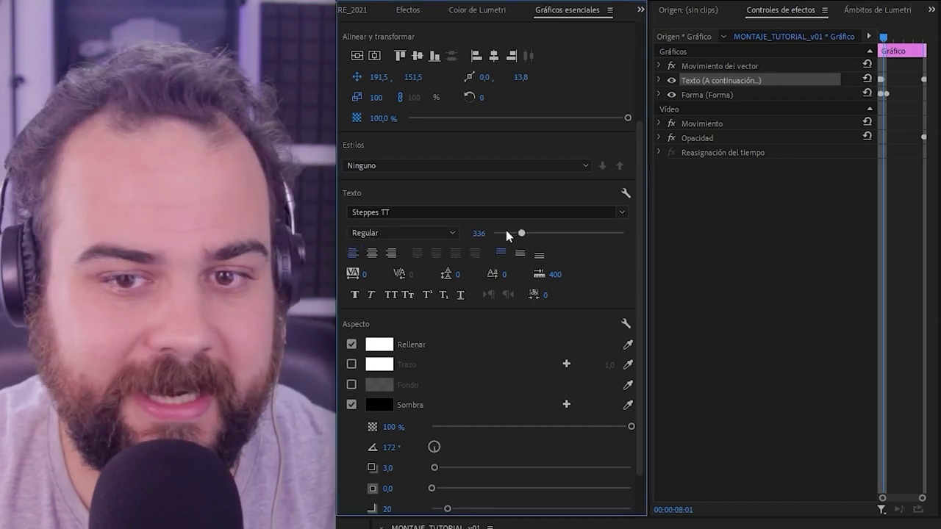
pyautogui.click(373, 253)
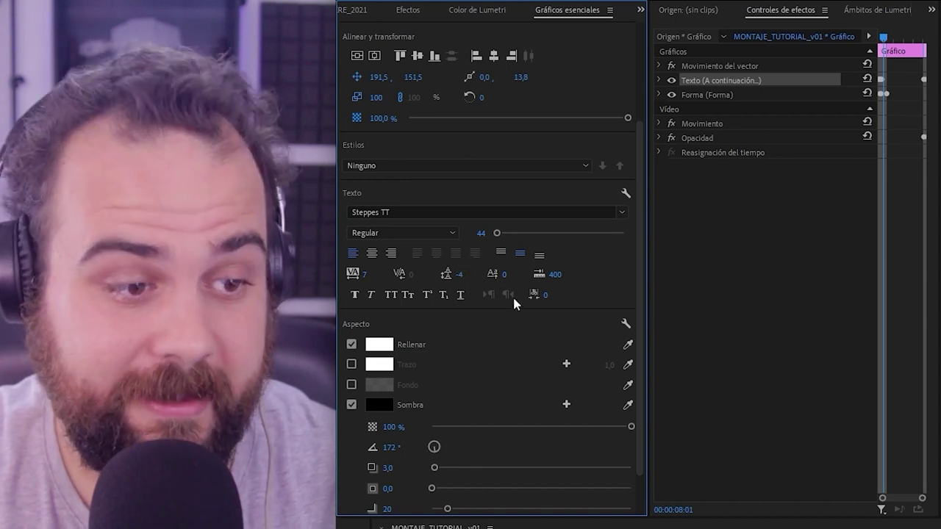
# Try a red FF0000 fill color on the text and cancel the color selection
pyautogui.scroll(-2, 512, 294)
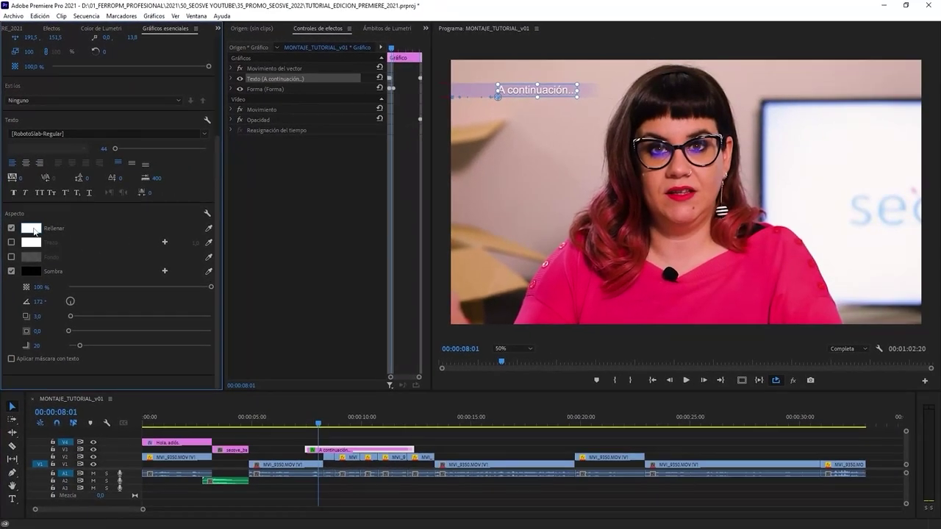
pyautogui.click(33, 230)
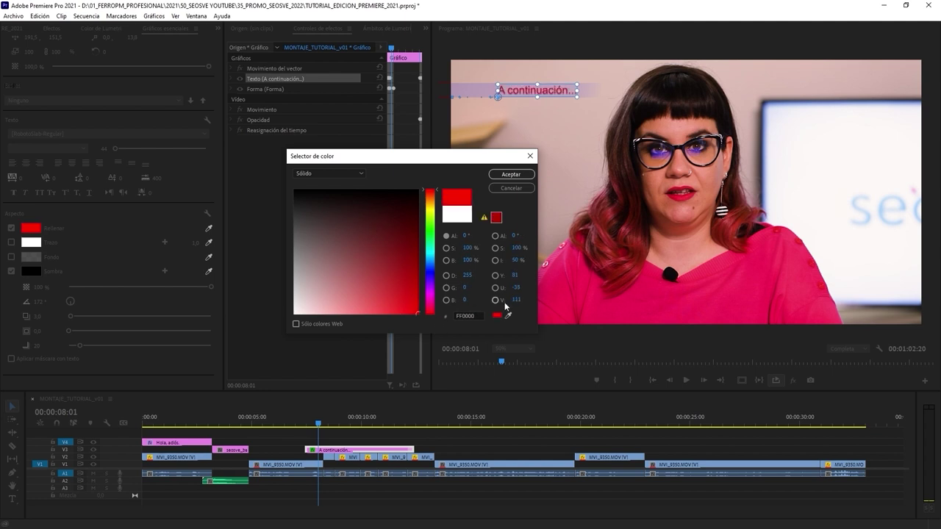
pyautogui.press('Escape')
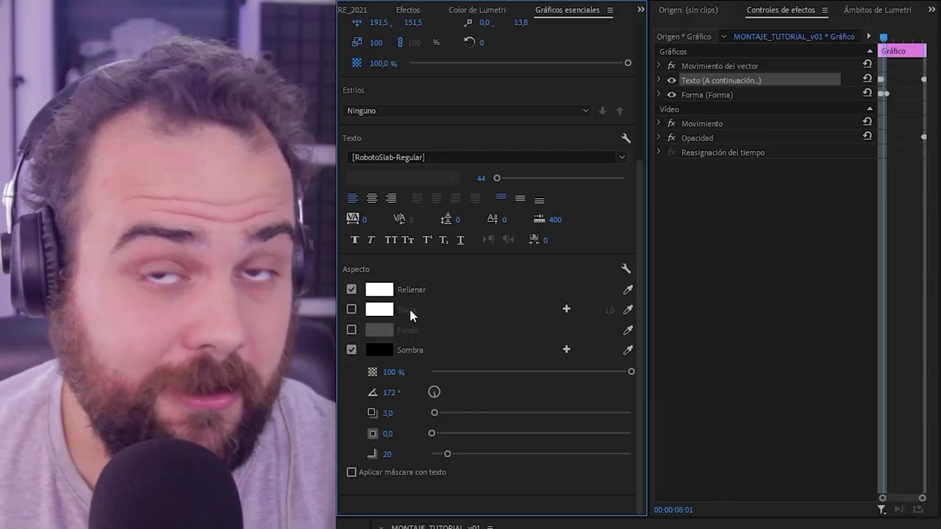
# Try a black stroke with a width of 4.0 on the "A continuación..." text
pyautogui.click(358, 310)
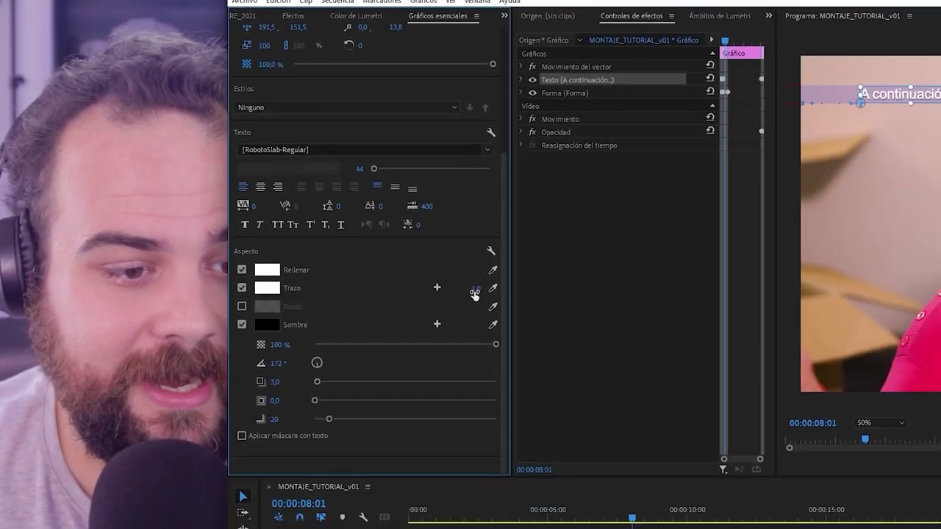
pyautogui.moveTo(609, 310); pyautogui.dragTo(661, 309)
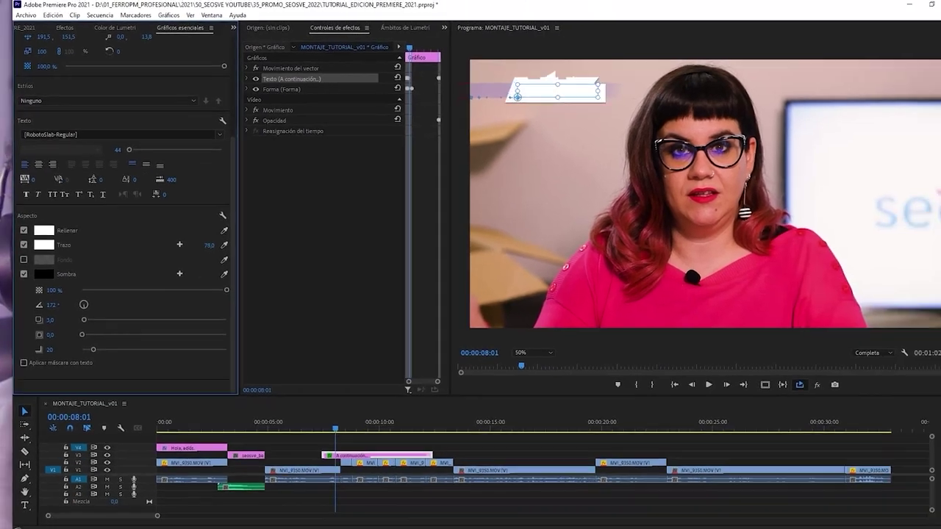
pyautogui.click(33, 243)
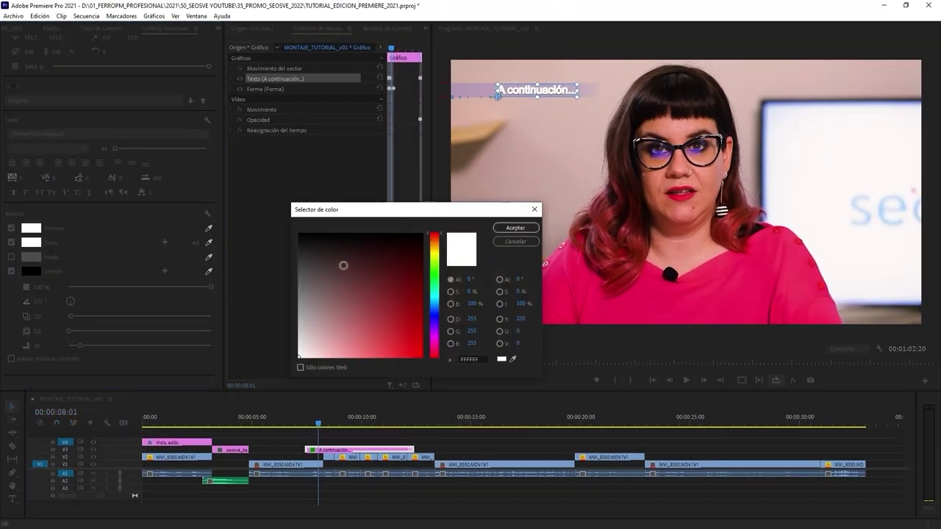
pyautogui.click(516, 227)
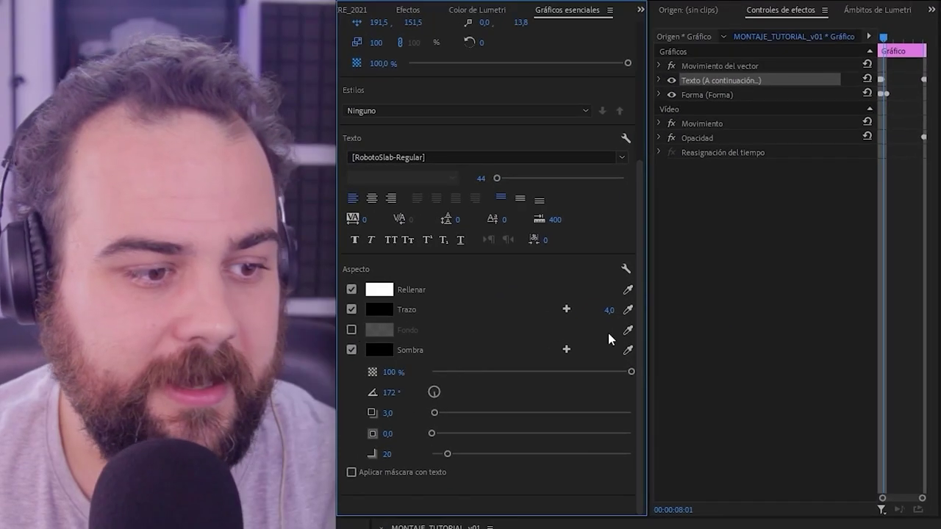
# Try the text's background option, turn it back off and disable the stroke
pyautogui.click(11, 256)
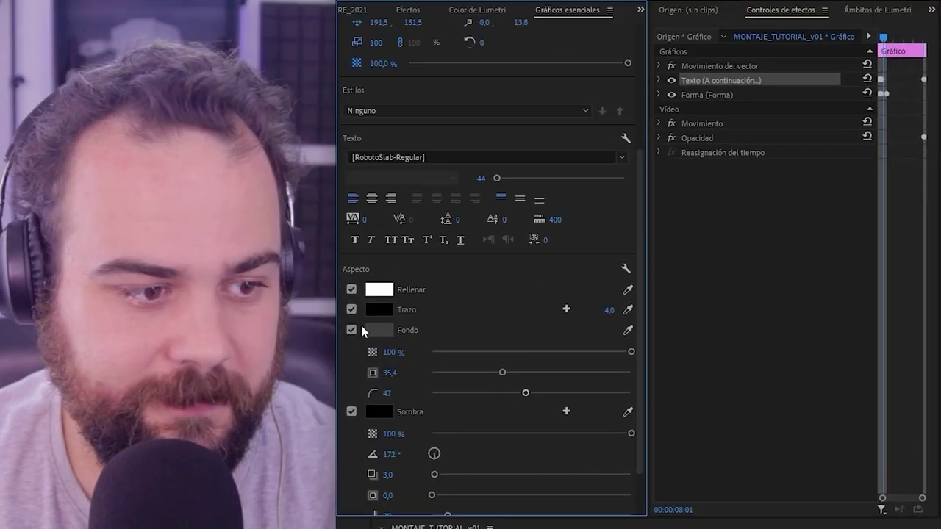
pyautogui.click(11, 256)
pyautogui.click(11, 242)
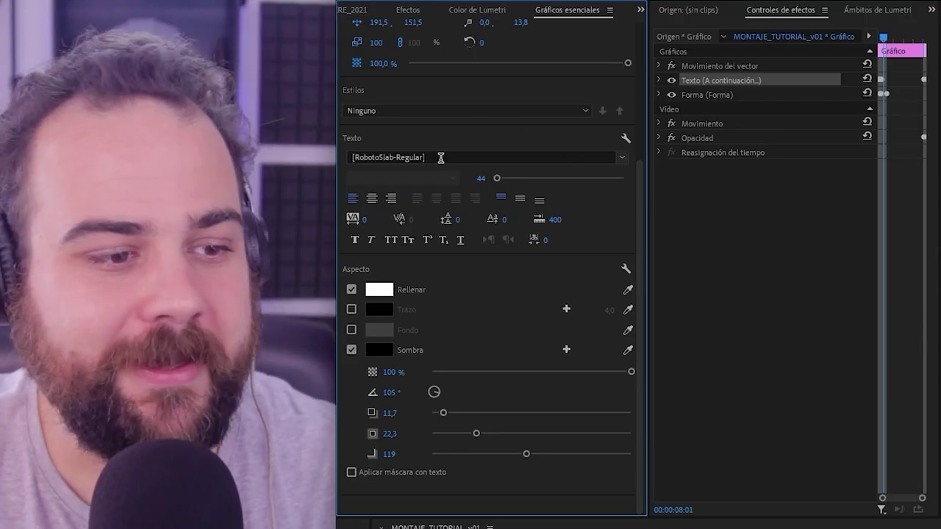
# Select the shape layer (Forma) of the title graphic to view its editing options
pyautogui.scroll(2, 444, 50)
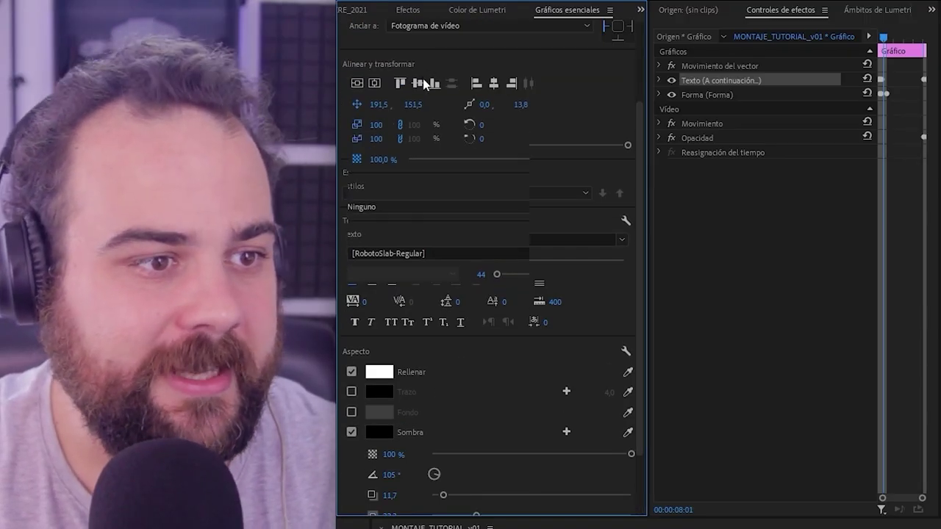
pyautogui.scroll(3, 424, 83)
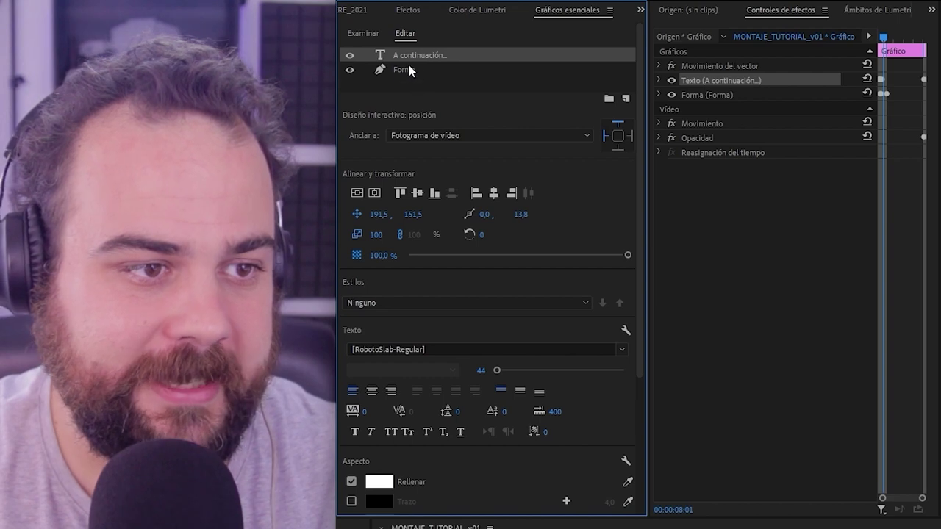
pyautogui.click(406, 70)
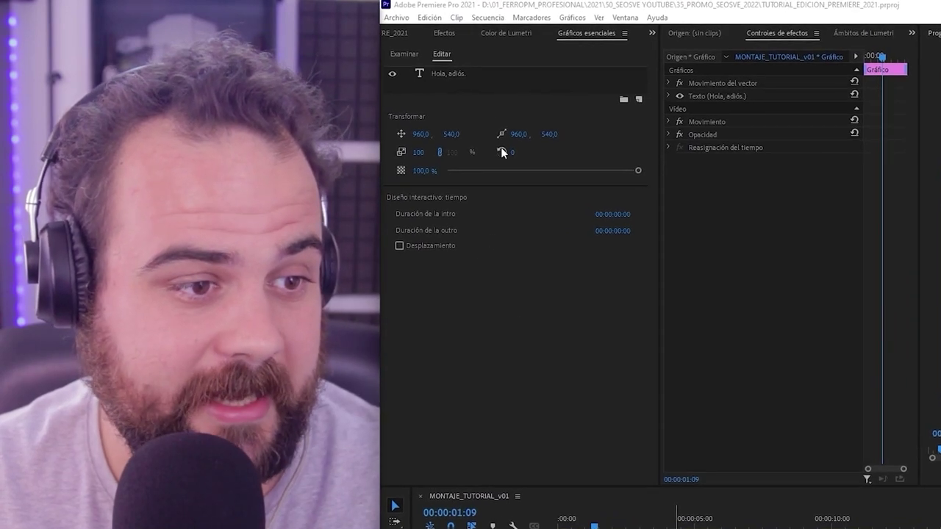
# Expand the "Hola, adiós." text layer's effect properties and try toggling keyframe animation for its source text
pyautogui.click(545, 73)
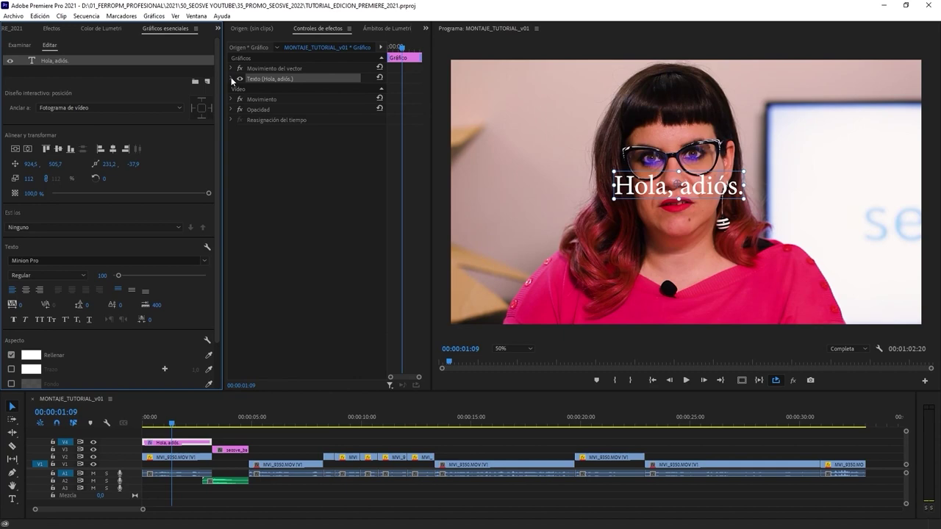
pyautogui.click(231, 78)
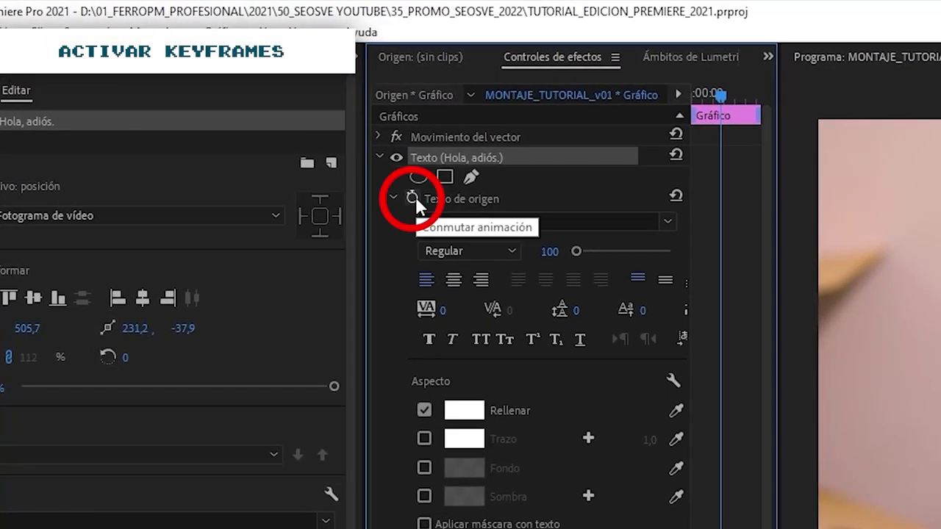
pyautogui.click(413, 197)
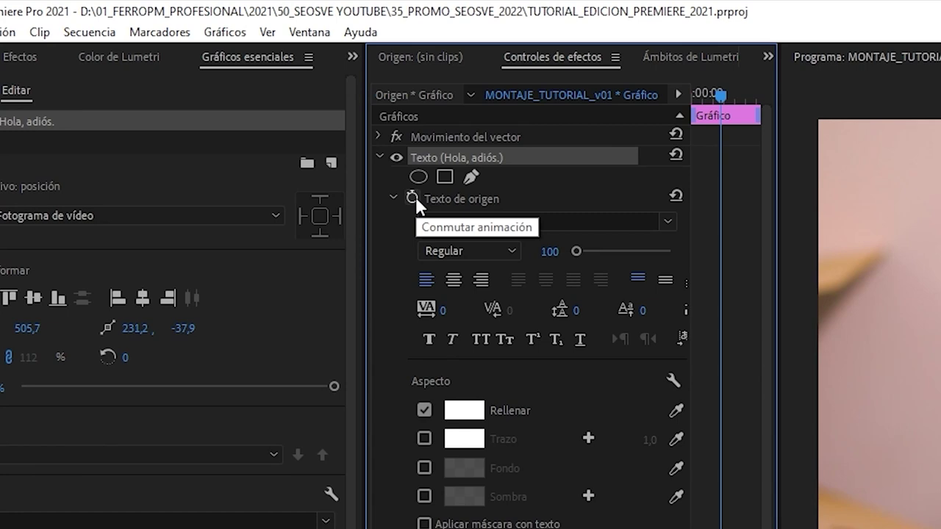
pyautogui.click(414, 199)
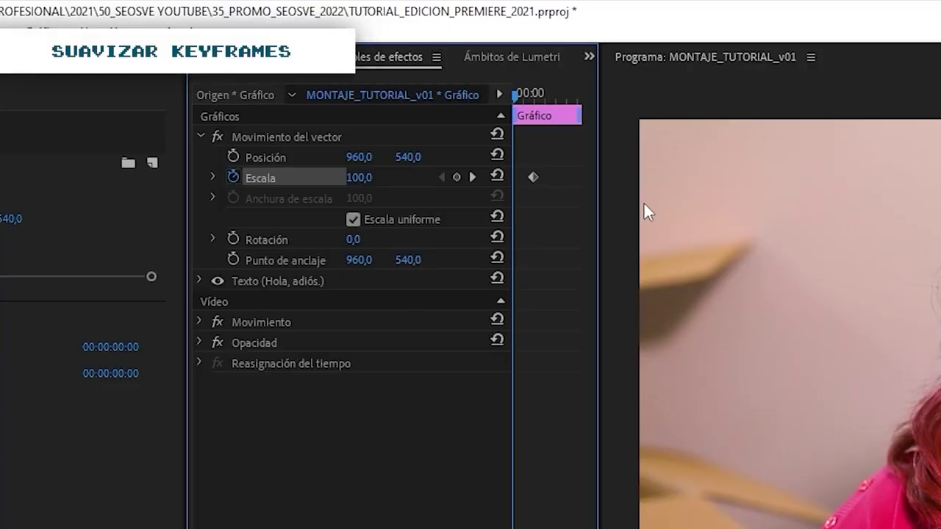
# Examine the easing options of the vector motion's Scale keyframe and the temporal and spatial interpolation options of its Position keyframe
pyautogui.rightClick(533, 178)
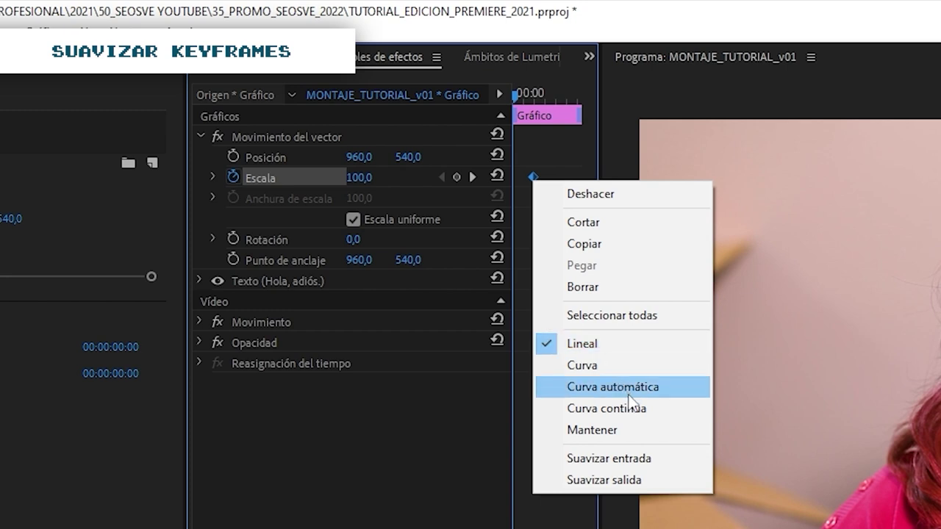
pyautogui.click(674, 475)
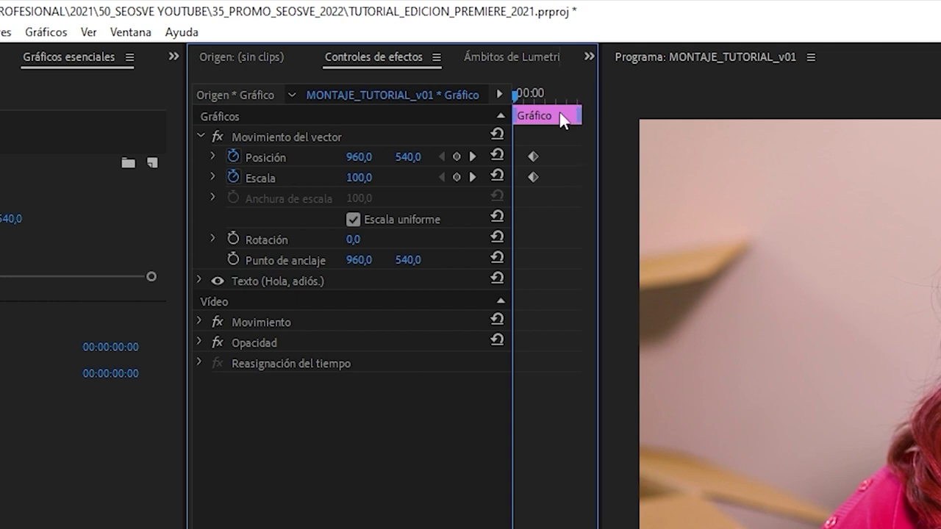
pyautogui.rightClick(534, 156)
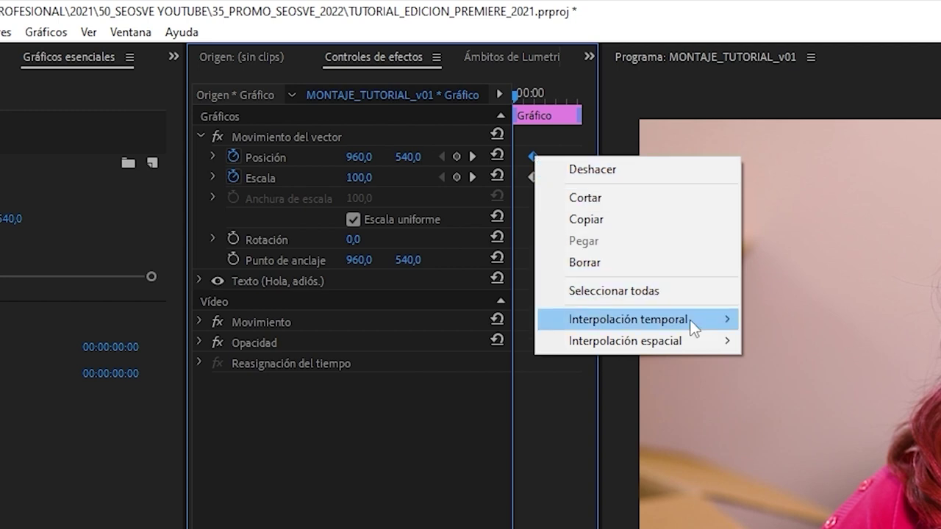
pyautogui.moveTo(689, 337)
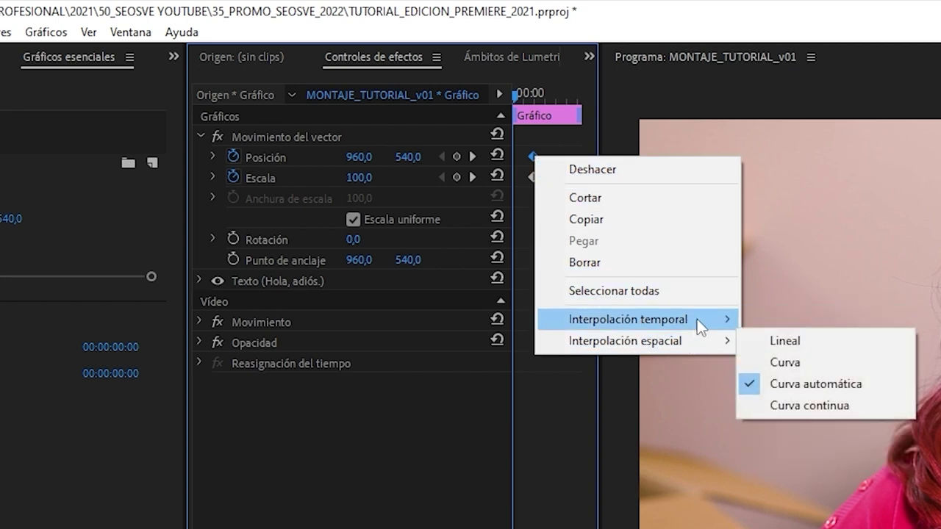
pyautogui.moveTo(697, 319)
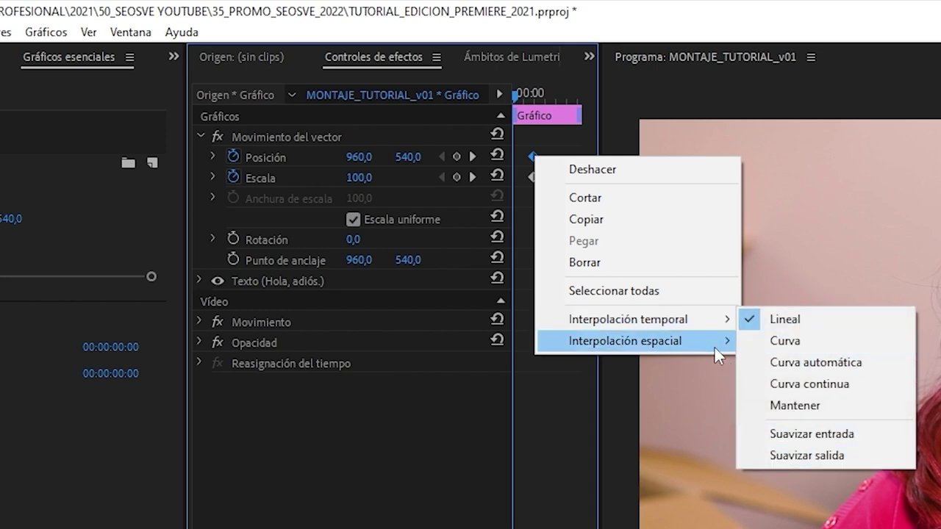
pyautogui.click(841, 345)
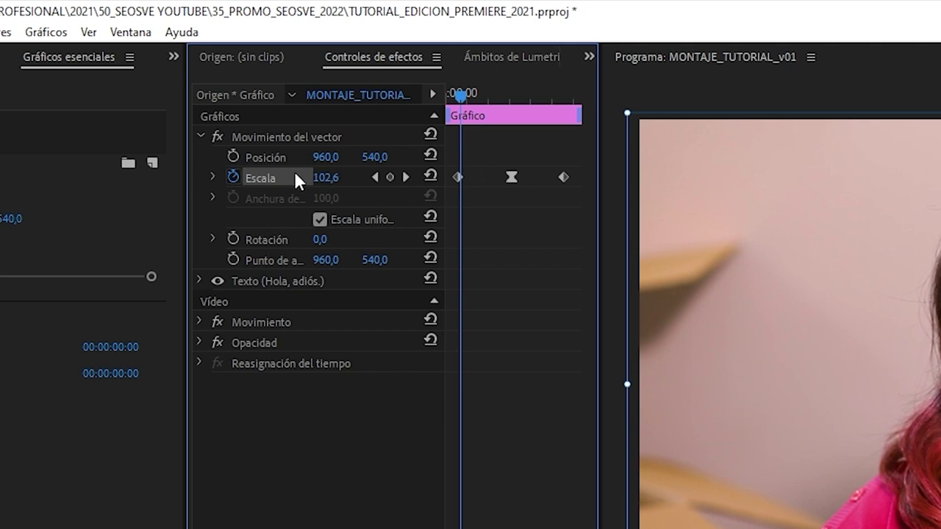
# Expand the Scale graphs in the vector motion and reshape the velocity curve with the keyframes' handles
pyautogui.click(211, 178)
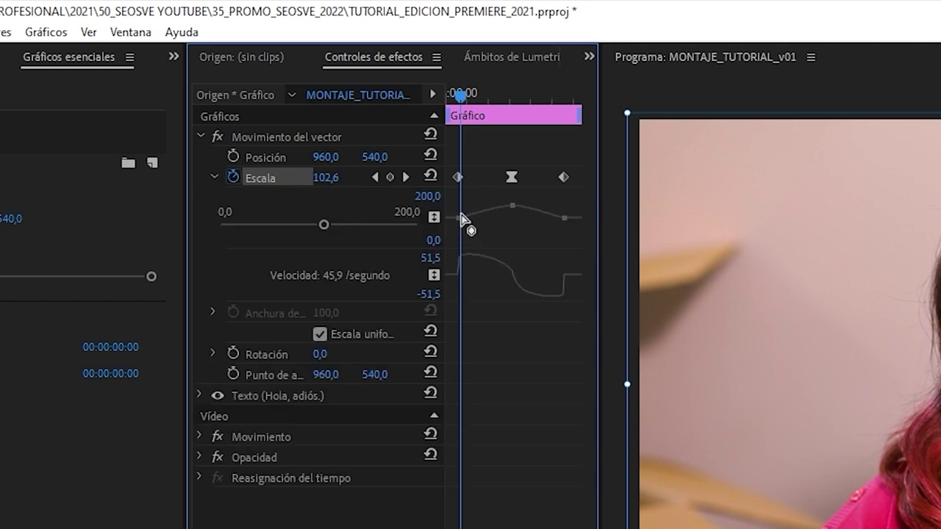
pyautogui.click(458, 178)
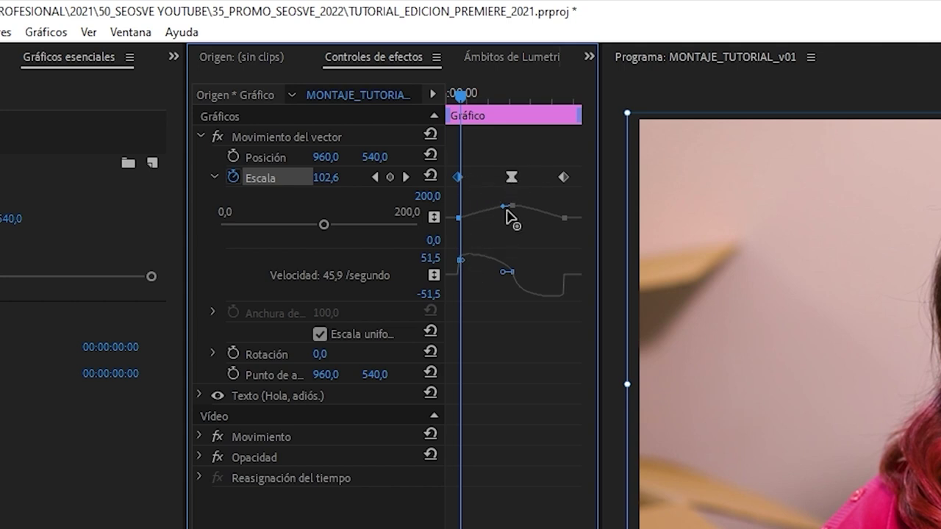
pyautogui.moveTo(503, 273); pyautogui.dragTo(576, 291)
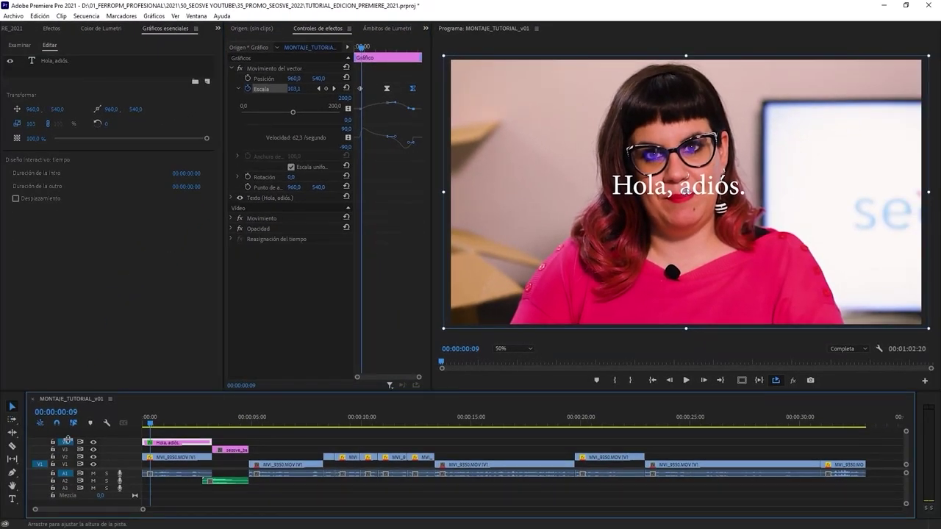
# Increase the height of video track V4 and zoom out the timeline slightly
pyautogui.moveTo(67, 440); pyautogui.dragTo(70, 428)
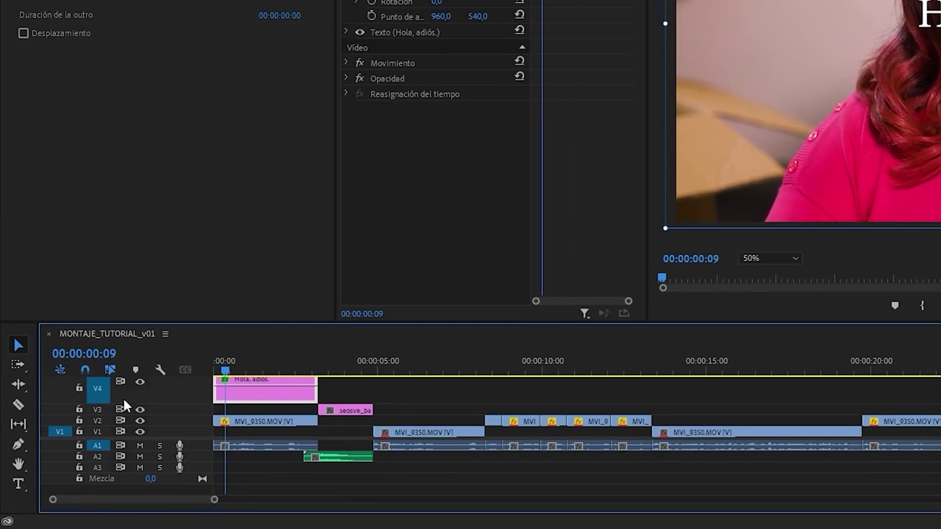
pyautogui.doubleClick(122, 404)
pyautogui.press('-')
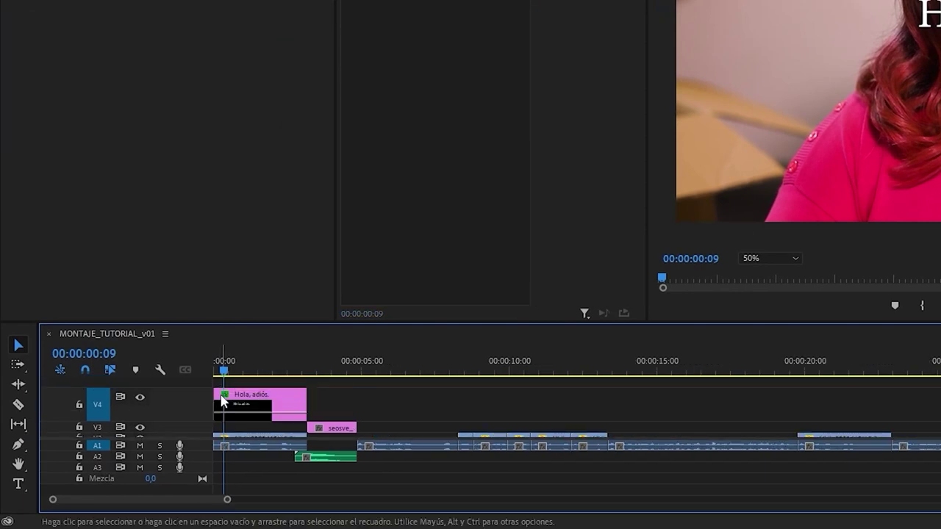
# Show the vector motion's Scale keyframes on the "Hola, adiós." timeline clip and try moving the middle keyframe
pyautogui.click(225, 395)
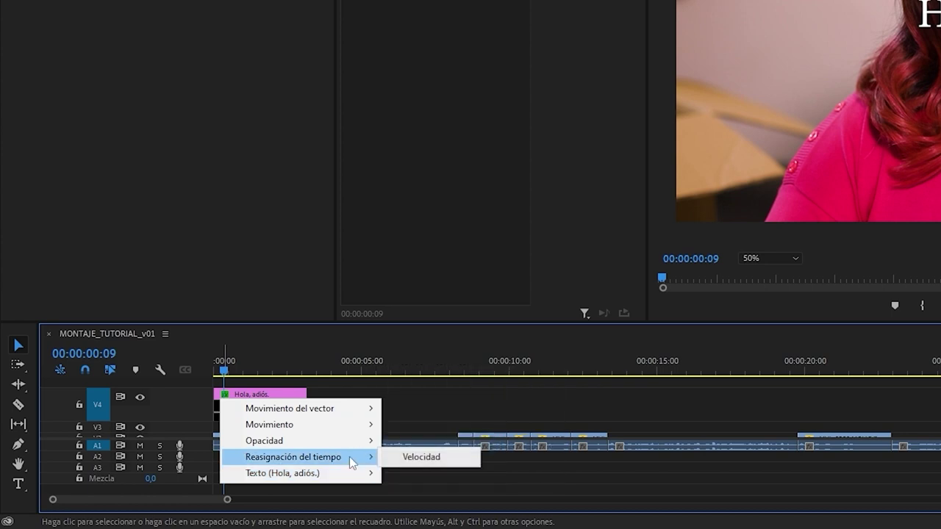
pyautogui.moveTo(362, 408)
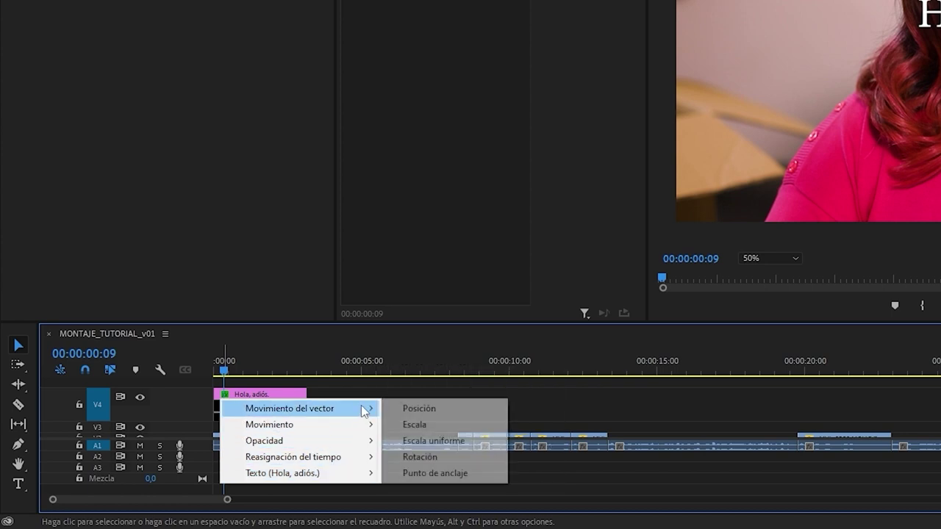
pyautogui.click(424, 425)
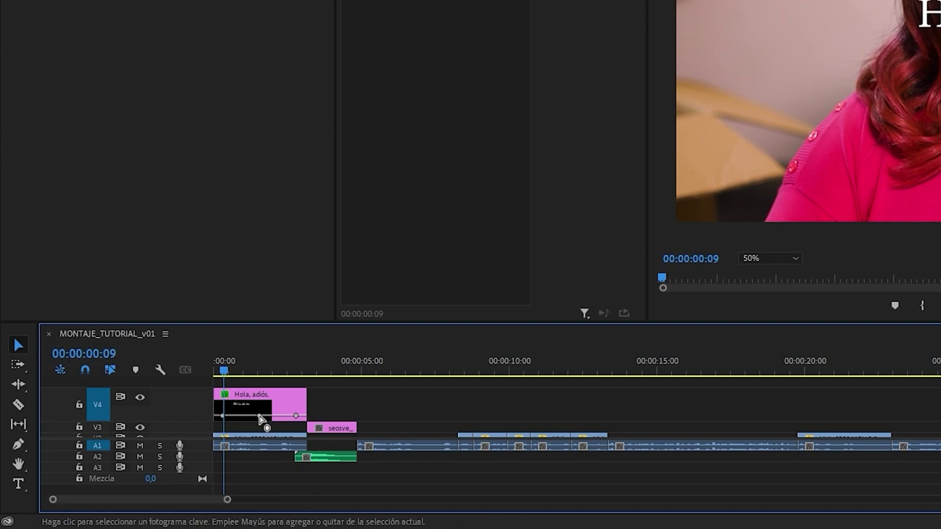
pyautogui.moveTo(263, 418); pyautogui.dragTo(284, 405)
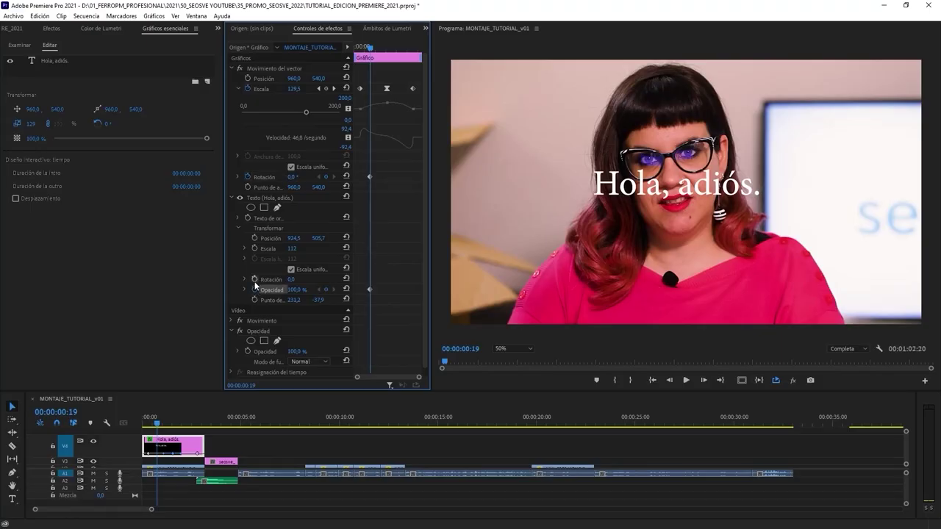
# Enable Rotation keyframes on the text layer, and filter the effect controls to keyframed properties before showing all properties again
pyautogui.click(254, 280)
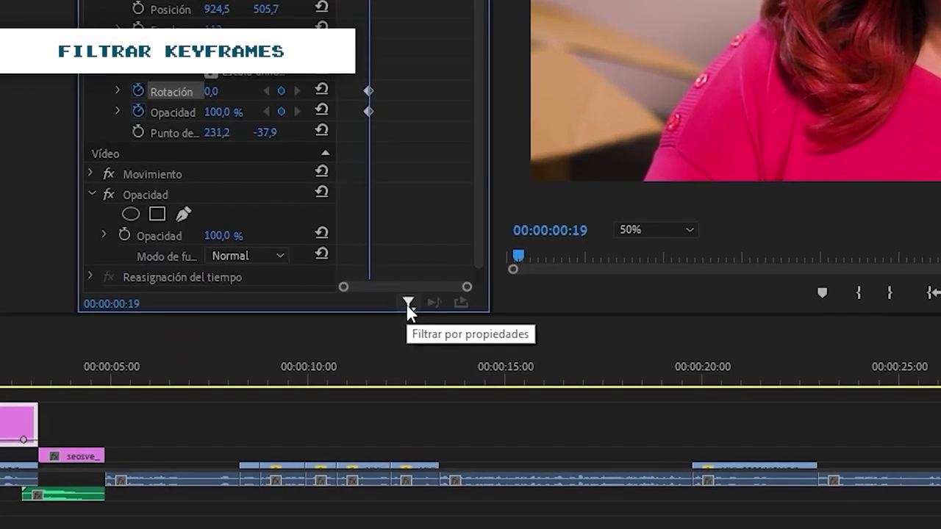
pyautogui.click(390, 385)
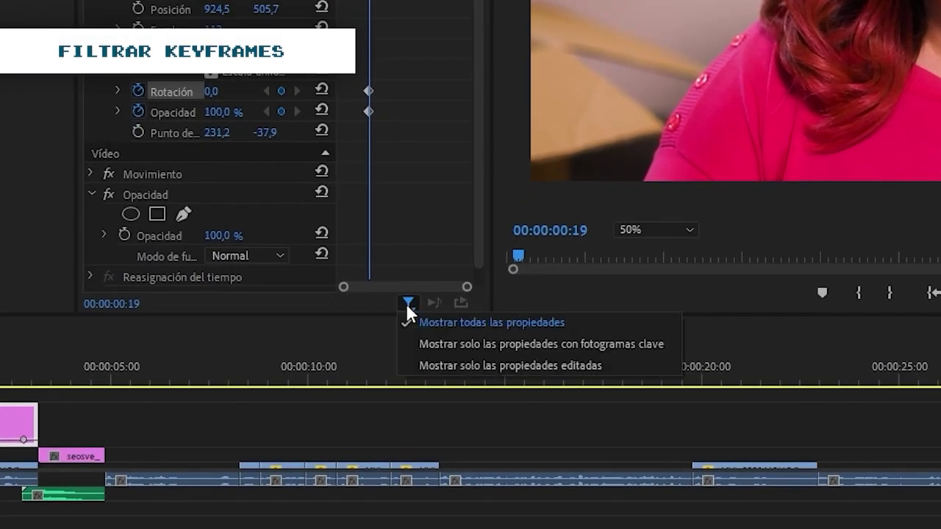
pyautogui.click(447, 343)
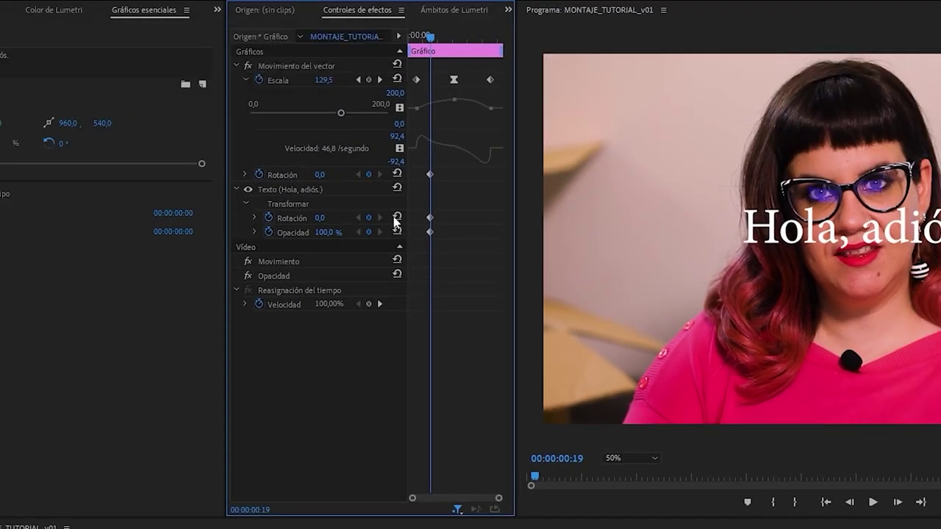
pyautogui.click(457, 509)
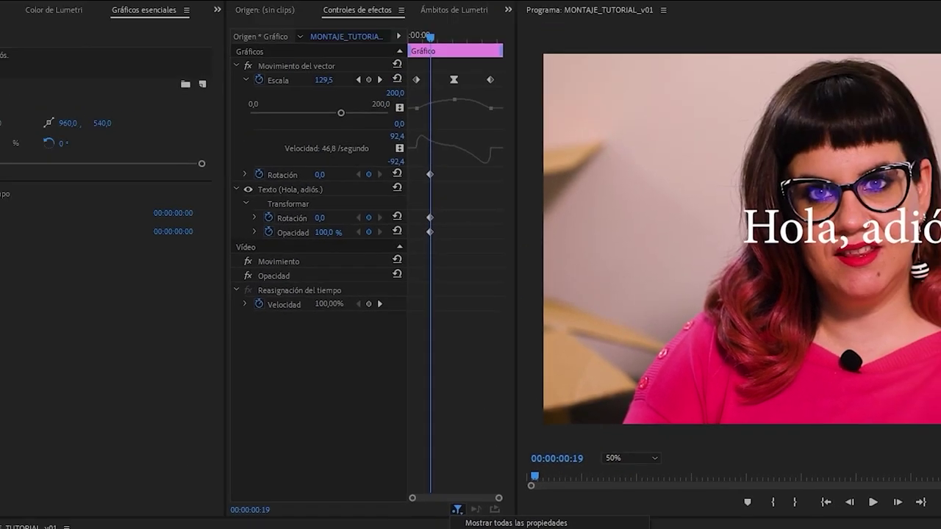
pyautogui.click(516, 523)
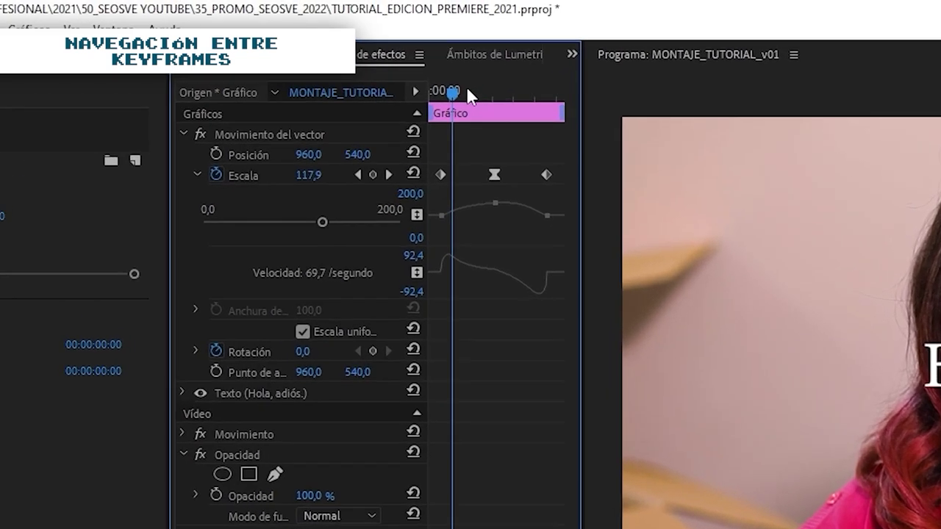
# Navigate between the vector motion's Scale keyframes and remove the middle one
pyautogui.moveTo(435, 33); pyautogui.dragTo(460, 39)
pyautogui.moveTo(504, 99); pyautogui.dragTo(497, 97)
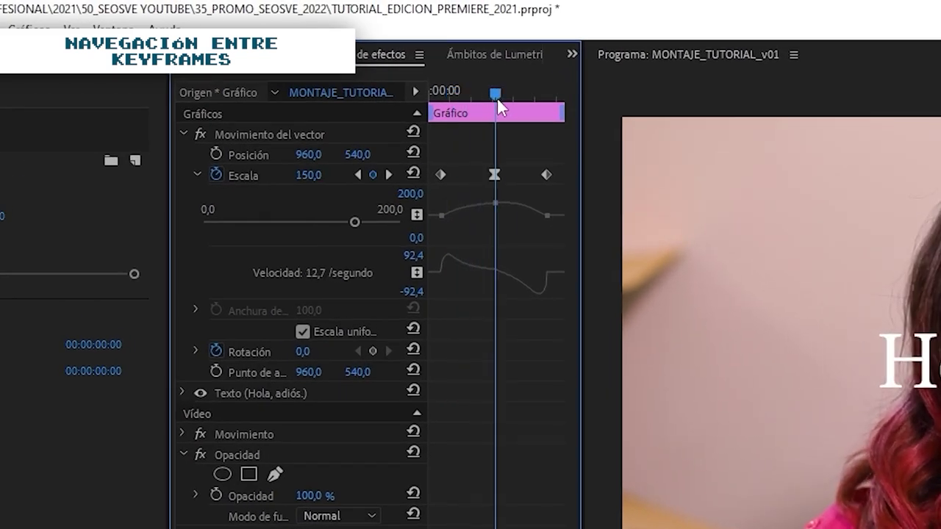
pyautogui.click(358, 177)
pyautogui.click(389, 175)
pyautogui.click(373, 174)
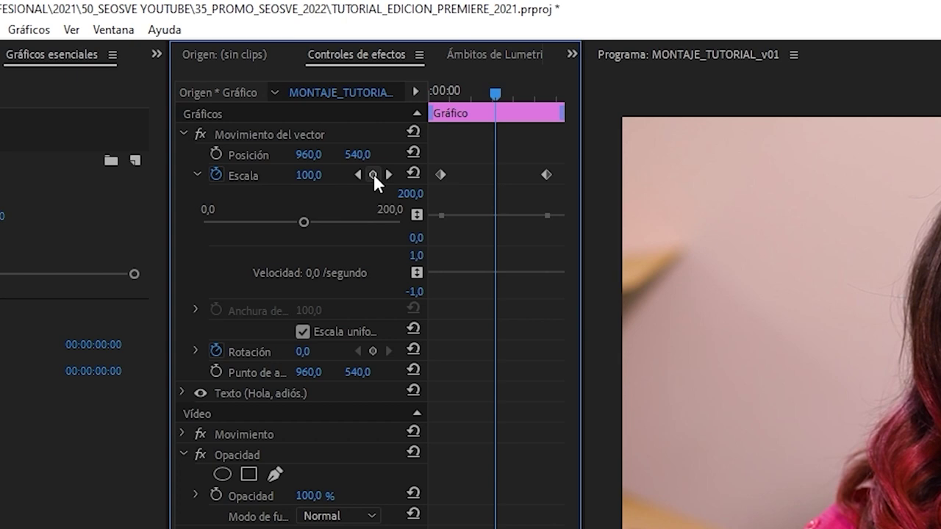
# Add a Scale keyframe at 00:00:01:14 between the two existing ones and magnify the start of the keyframe time range
pyautogui.click(373, 173)
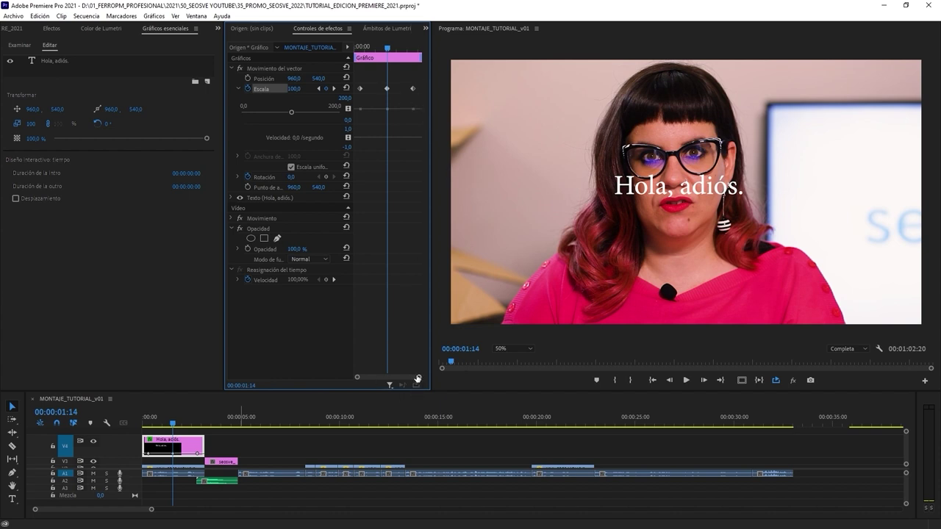
pyautogui.click(365, 48)
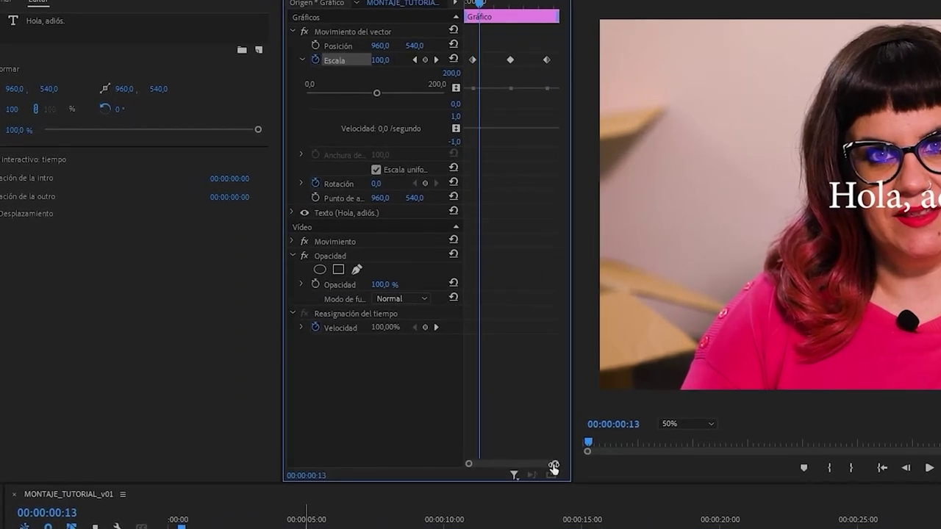
pyautogui.moveTo(553, 468); pyautogui.dragTo(525, 462)
pyautogui.moveTo(466, 460)
pyautogui.mouseDown()
pyautogui.moveTo(544, 464)
pyautogui.moveTo(475, 463)
pyautogui.mouseUp()
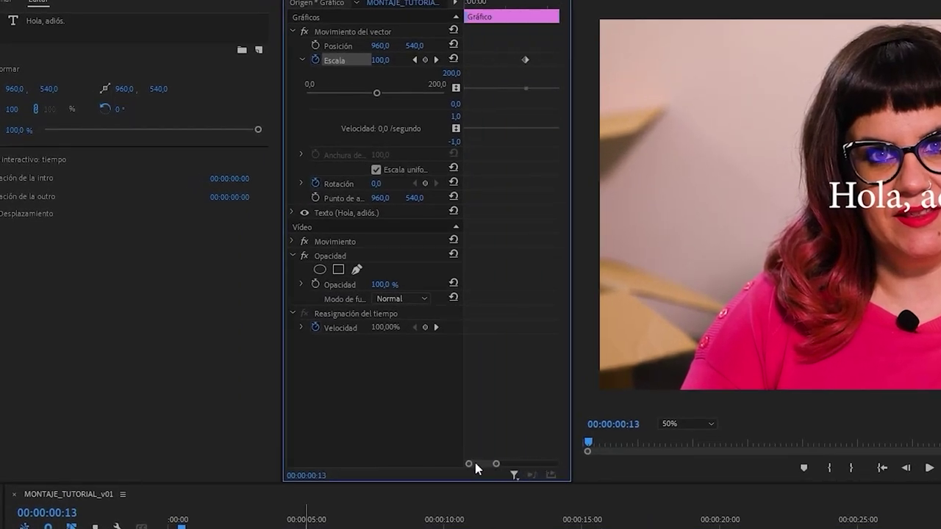
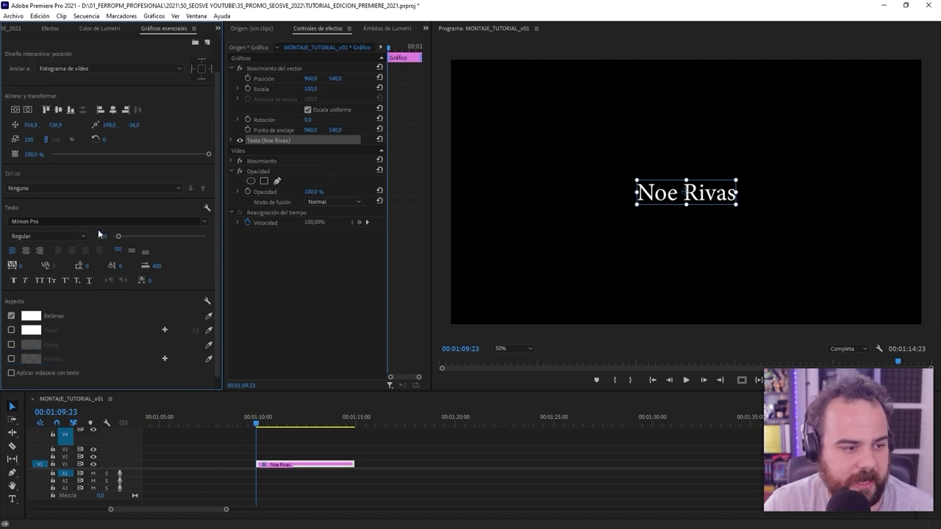
# Set the title text's font to Super Mario Bros. 2 at size 45 and centre the title vertically in the frame
pyautogui.click(188, 221)
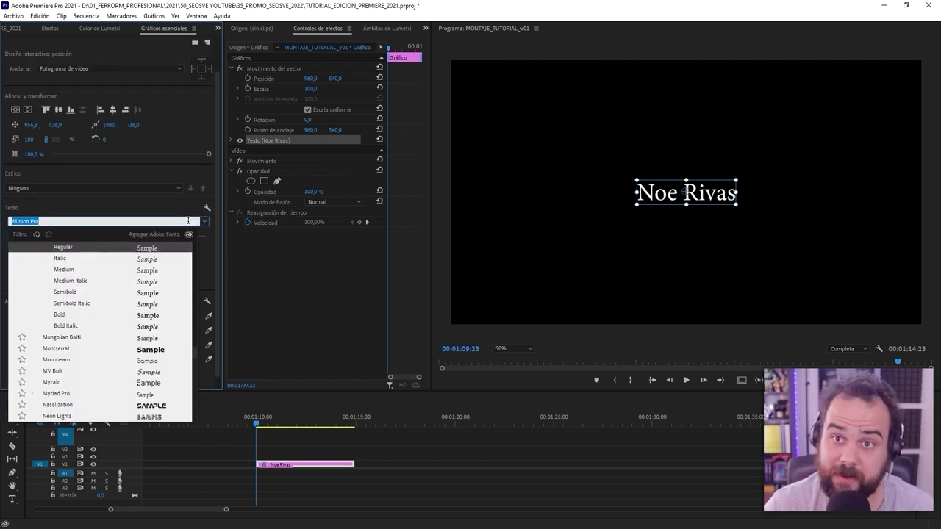
pyautogui.write('Super Mario Bros. 2')
pyautogui.press('Return')
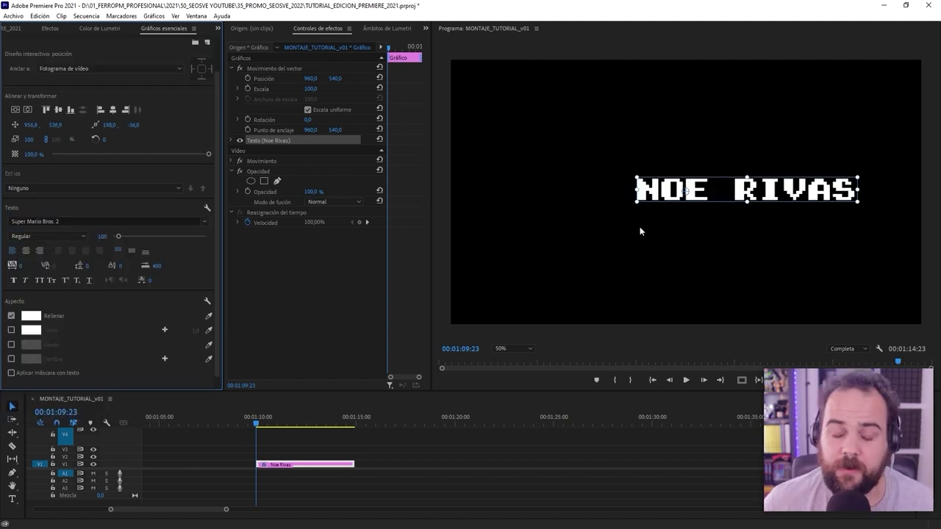
pyautogui.click(105, 237)
pyautogui.write('45')
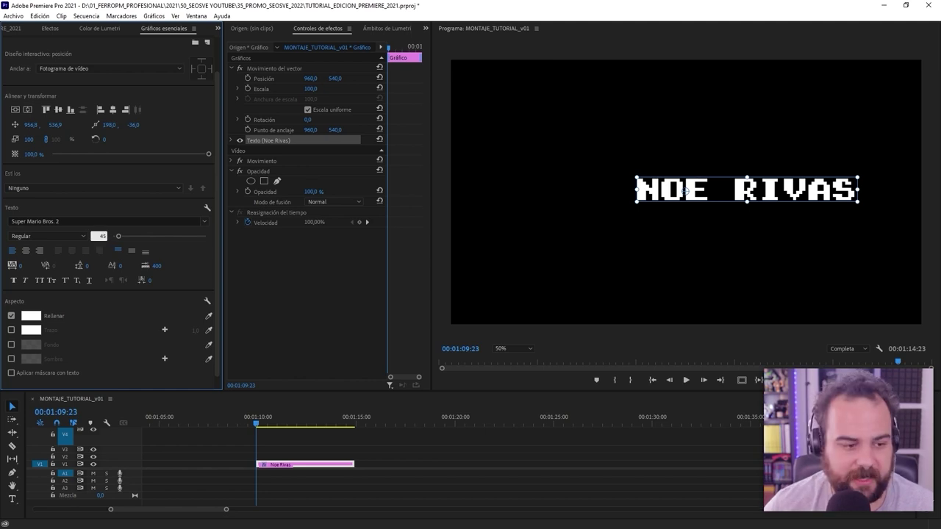
pyautogui.press('Return')
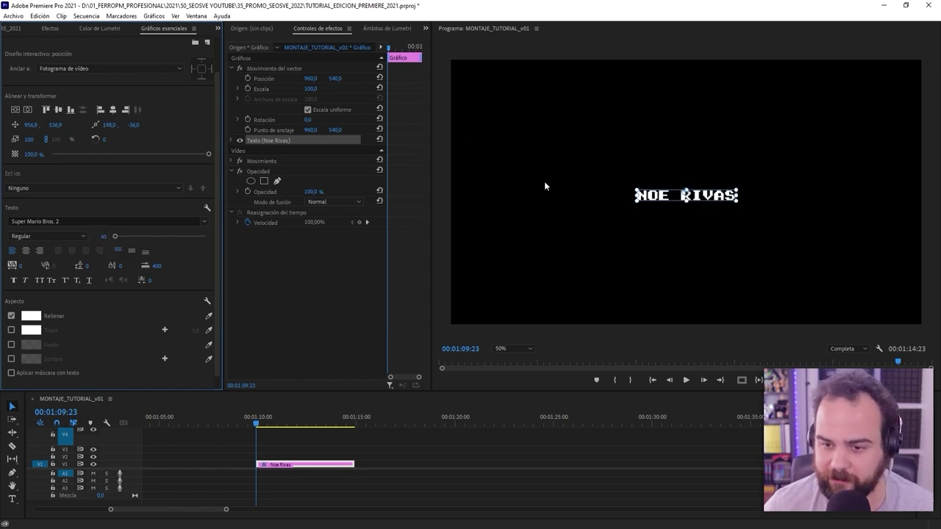
pyautogui.moveTo(689, 197); pyautogui.dragTo(689, 204)
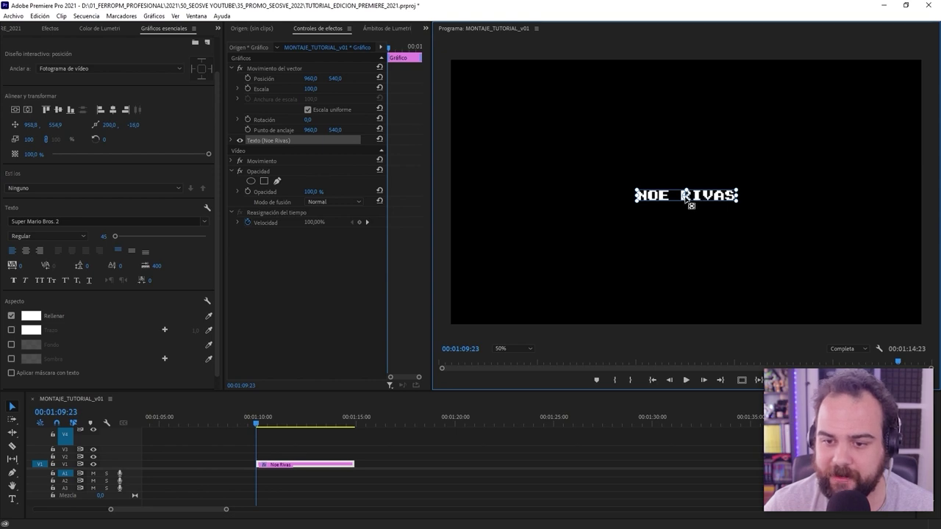
pyautogui.click(15, 110)
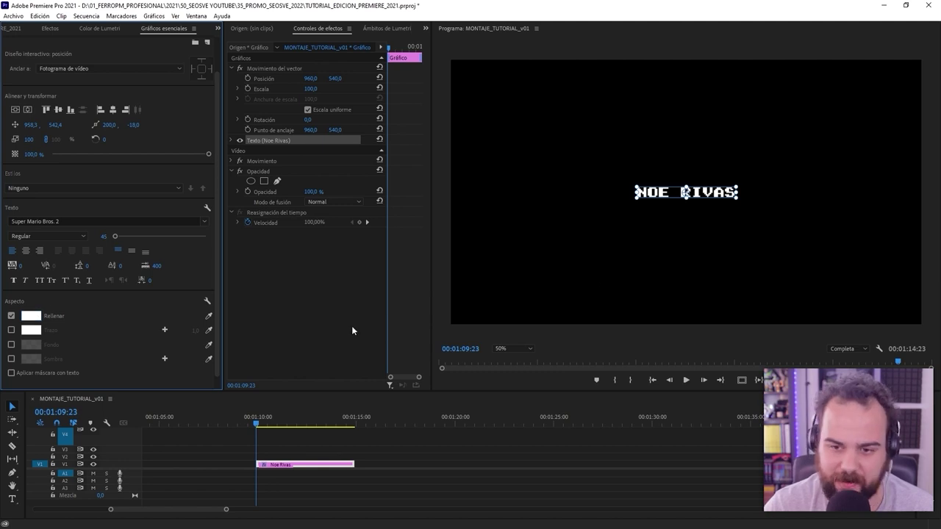
# Enable the title text's shadow and set its opacity to 100%
pyautogui.click(12, 360)
pyautogui.scroll(-1, 68, 339)
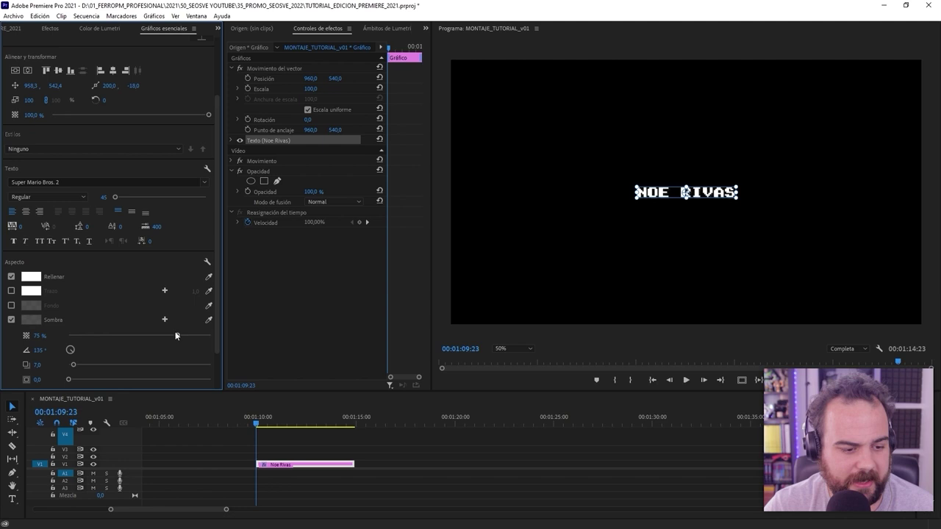
pyautogui.moveTo(177, 338); pyautogui.dragTo(263, 338)
pyautogui.scroll(-1, 118, 322)
# Set the title shadow's angle to 180°, its distance to 10 and its blur to 0
pyautogui.moveTo(70, 310); pyautogui.dragTo(70, 320)
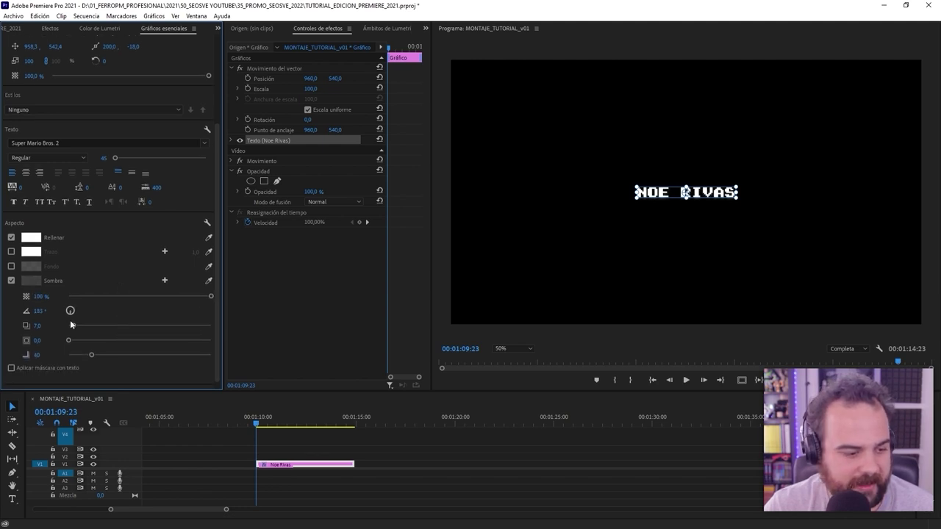
pyautogui.click(39, 311)
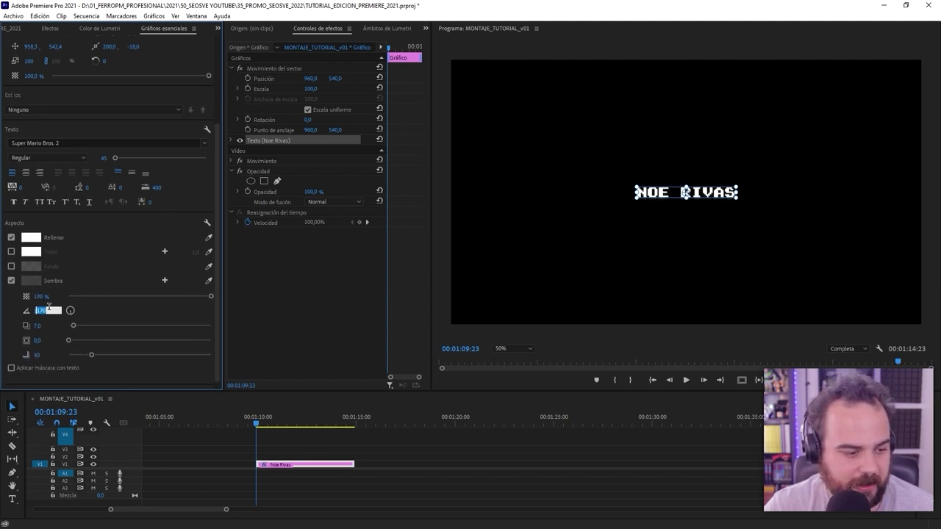
pyautogui.write('180')
pyautogui.press('Tab')
pyautogui.write('100')
pyautogui.press('Tab')
pyautogui.press('Tab')
pyautogui.write('0')
pyautogui.press('Return')
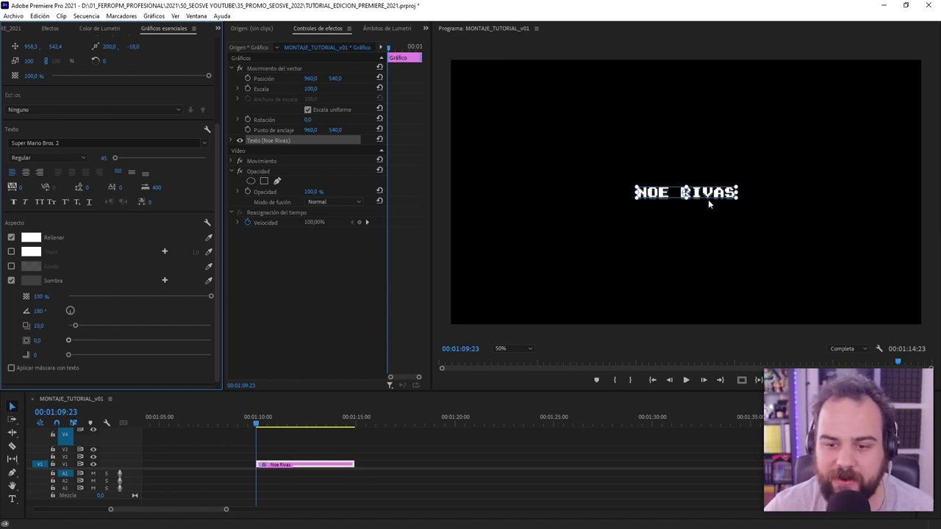
# Increase the title shadow's size to 10 and inspect the pixel lettering's shadow without the selection frame
pyautogui.click(515, 348)
pyautogui.click(507, 414)
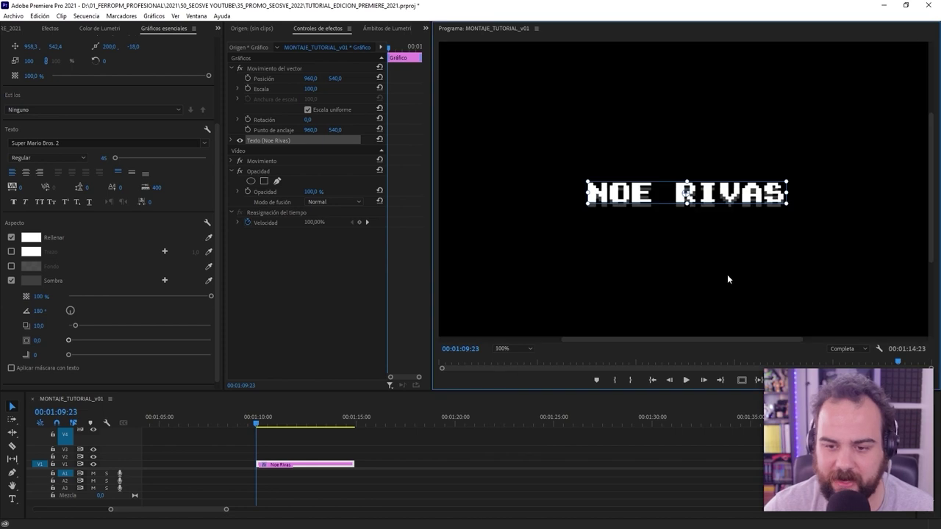
pyautogui.click(650, 208)
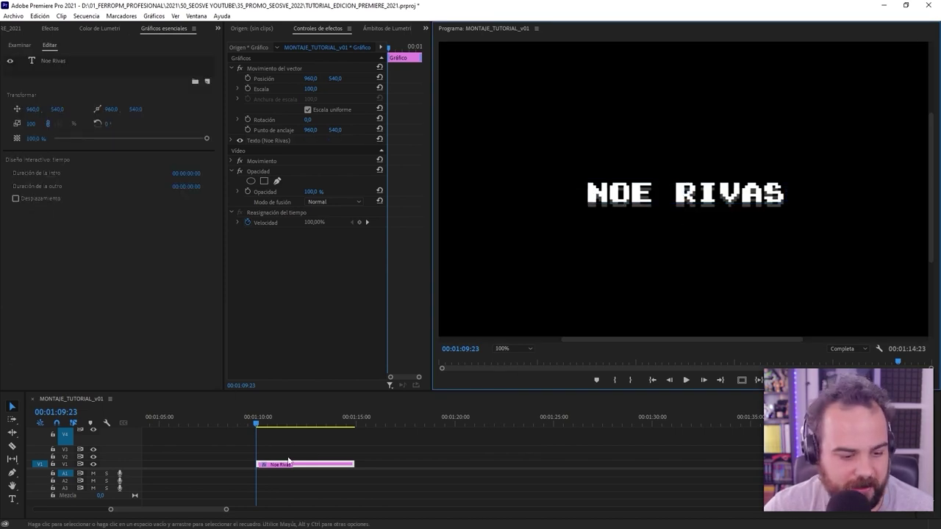
pyautogui.click(612, 199)
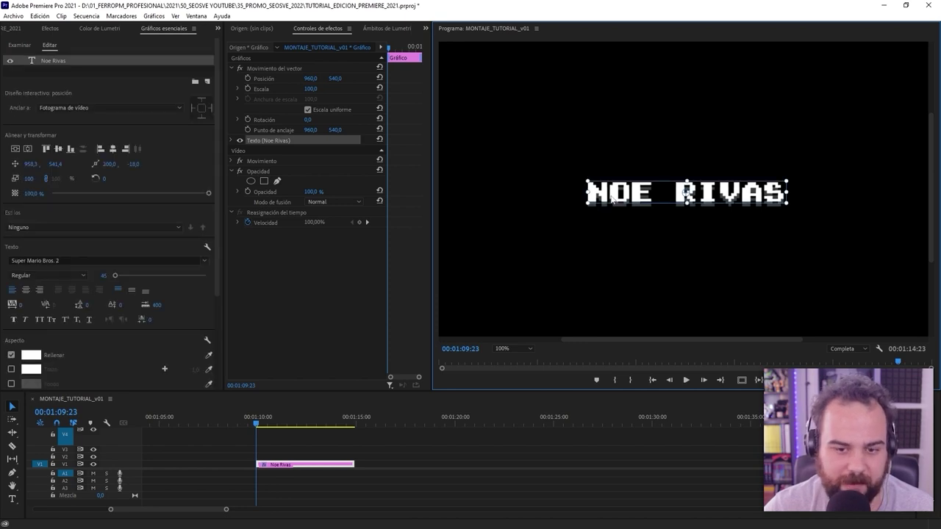
pyautogui.scroll(-5, 86, 357)
pyautogui.click(47, 349)
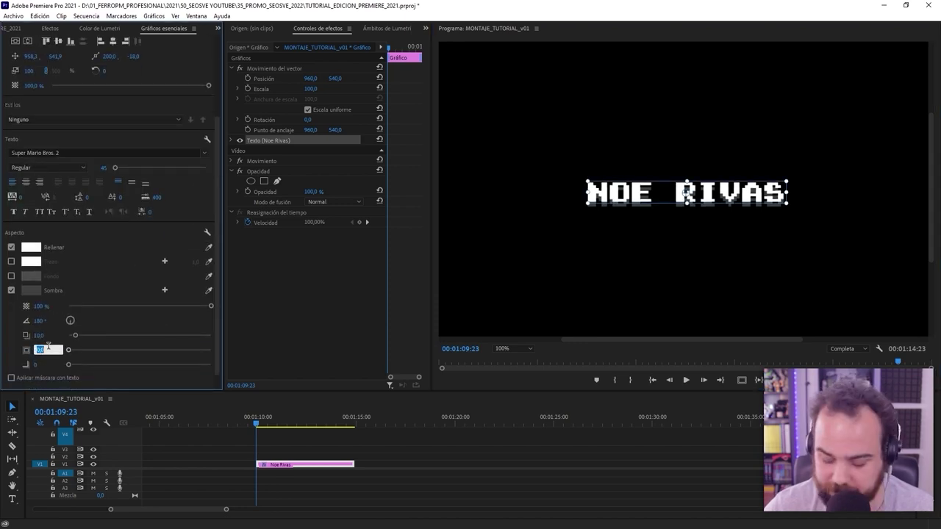
pyautogui.write('10')
pyautogui.press('Return')
pyautogui.click(702, 203)
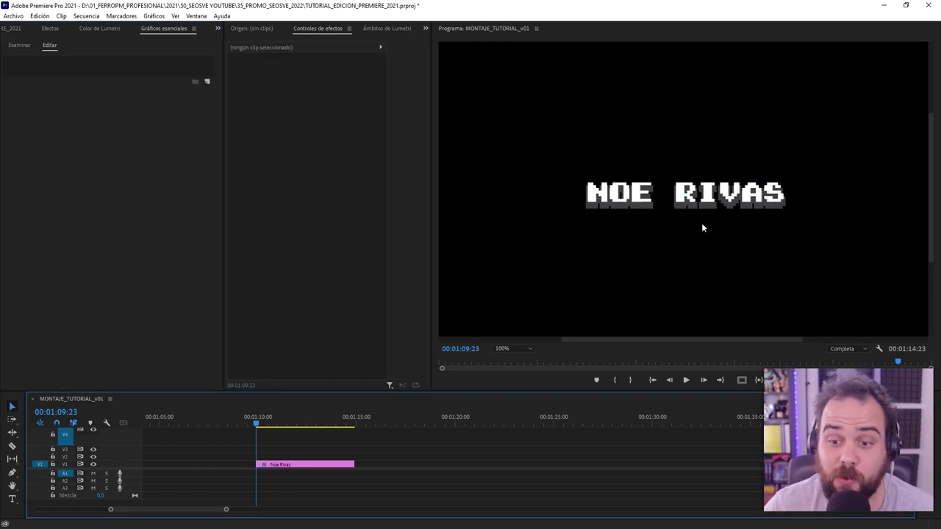
pyautogui.click(627, 204)
pyautogui.click(729, 214)
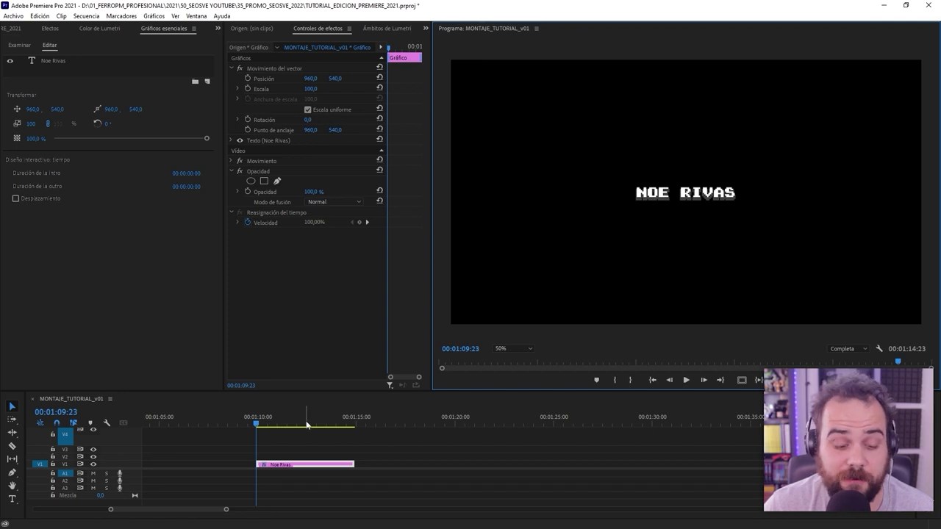
# Try drawing a square about 86 px wide over the title with the Rectangle tool, inside the same graphic clip
pyautogui.click(331, 458)
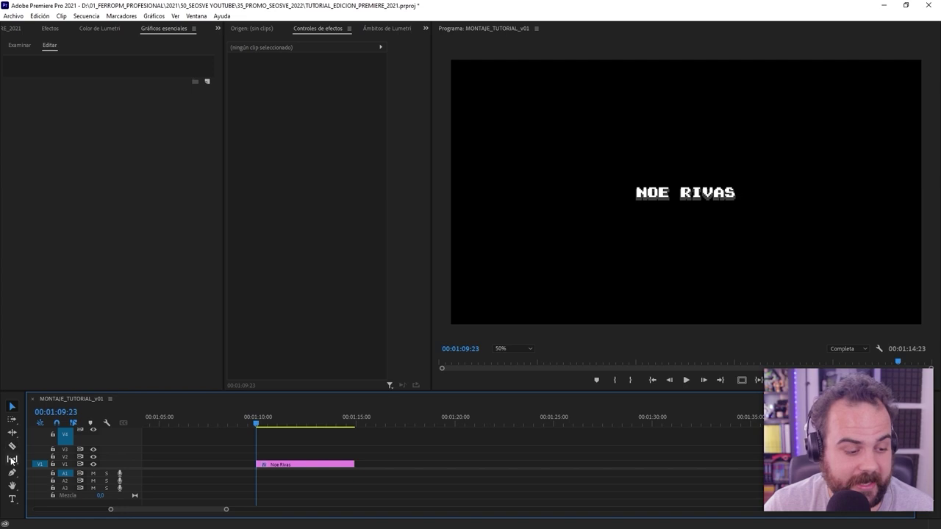
pyautogui.click(323, 465)
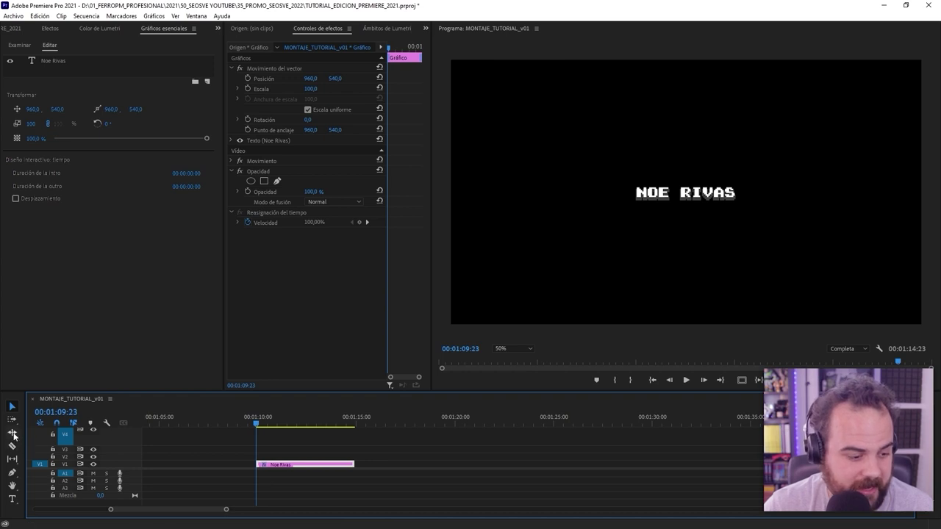
pyautogui.click(12, 473)
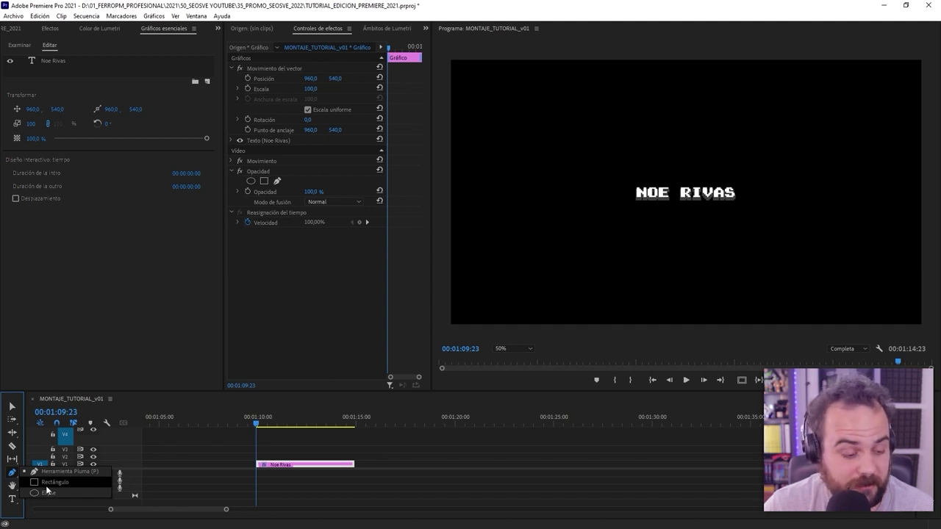
pyautogui.click(47, 483)
pyautogui.moveTo(668, 185); pyautogui.dragTo(685, 203)
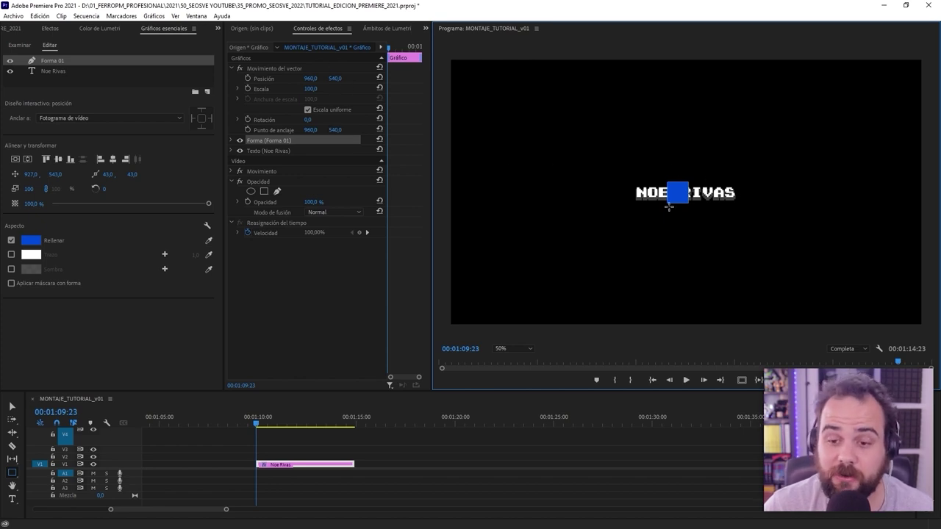
# Draw a blue square about 104 px wide over the middle of the title with the Rectangle tool
pyautogui.click(13, 479)
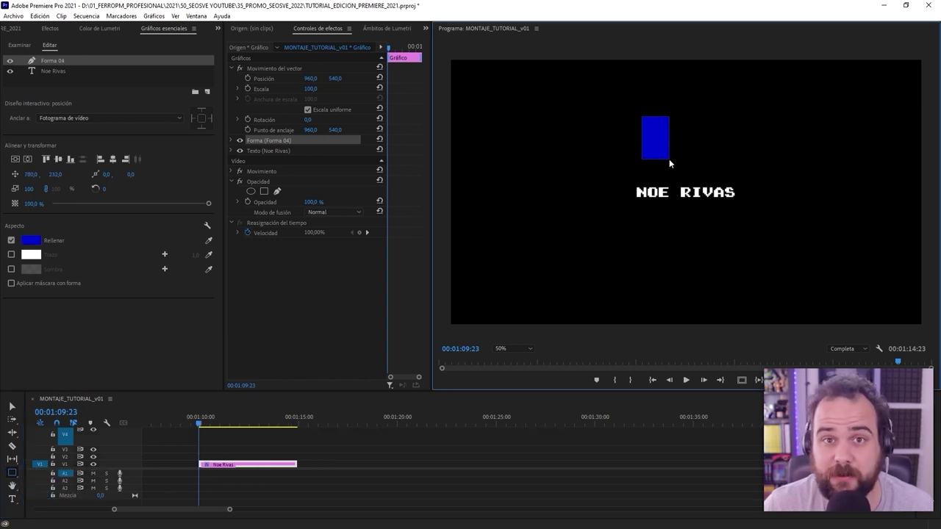
pyautogui.moveTo(669, 158)
pyautogui.mouseDown()
pyautogui.moveTo(727, 171)
pyautogui.moveTo(720, 155)
pyautogui.moveTo(684, 138)
pyautogui.moveTo(713, 170)
pyautogui.moveTo(686, 136)
pyautogui.mouseUp()
pyautogui.moveTo(662, 181); pyautogui.dragTo(688, 201)
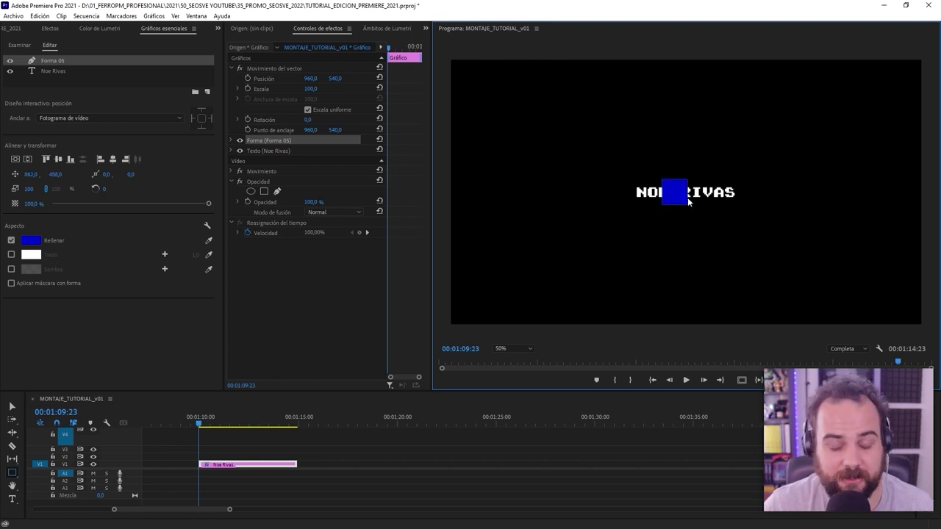
pyautogui.moveTo(688, 201); pyautogui.dragTo(687, 199)
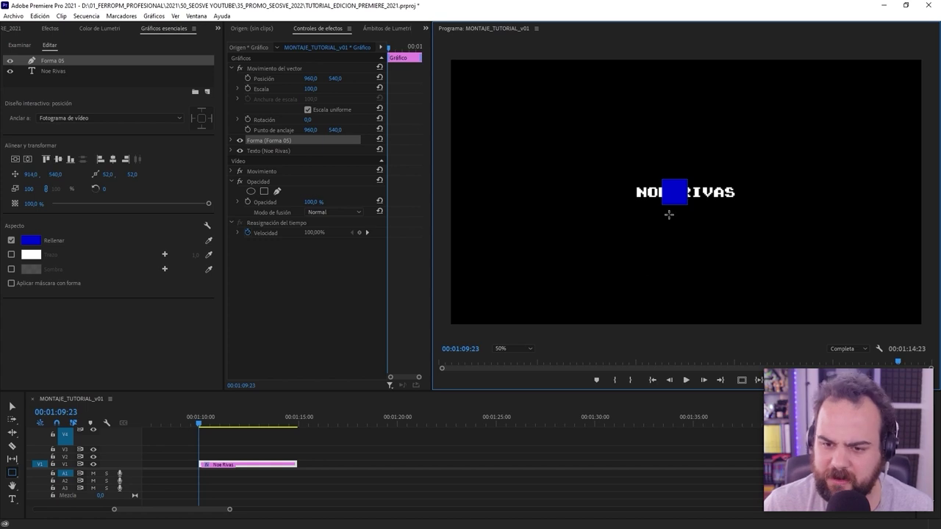
# Change the square's fill to light blue using the copied hex colour code
pyautogui.click(31, 240)
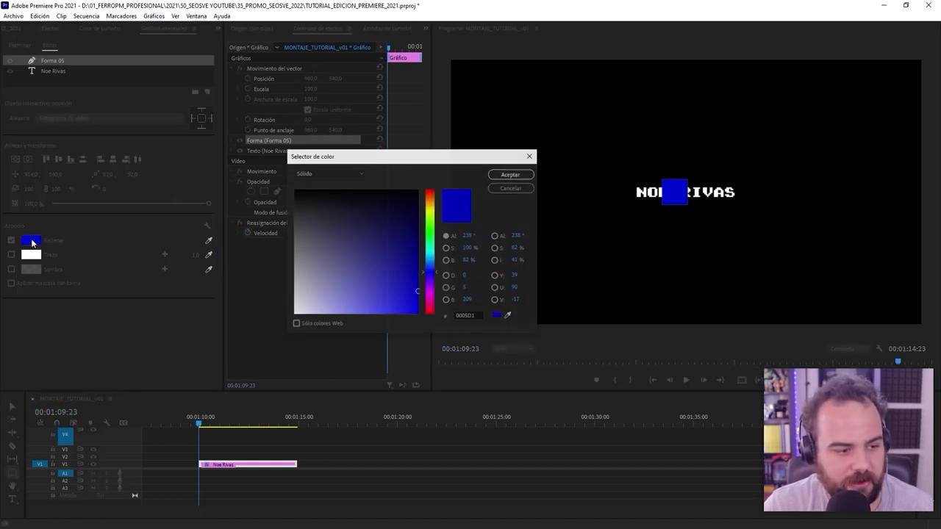
pyautogui.click(405, 295)
pyautogui.doubleClick(468, 316)
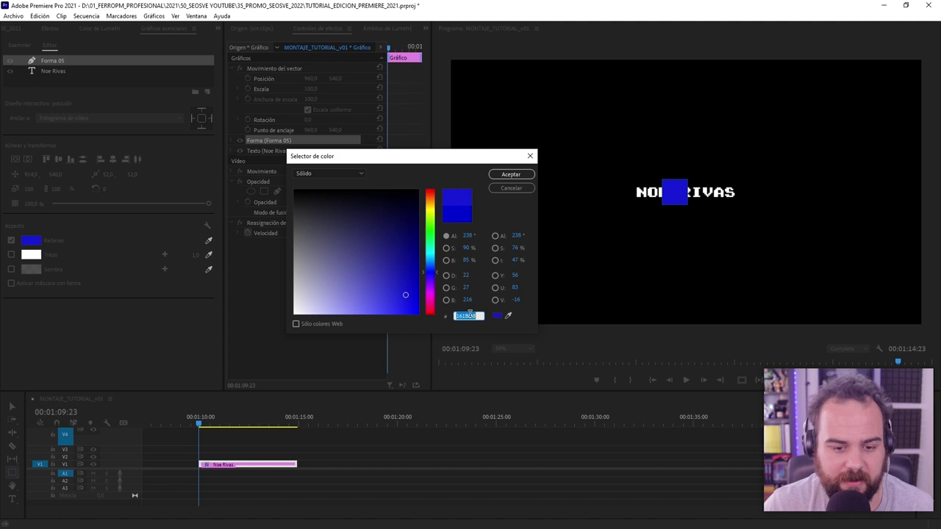
pyautogui.hotkey('ctrl', 'v')
pyautogui.press('Return')
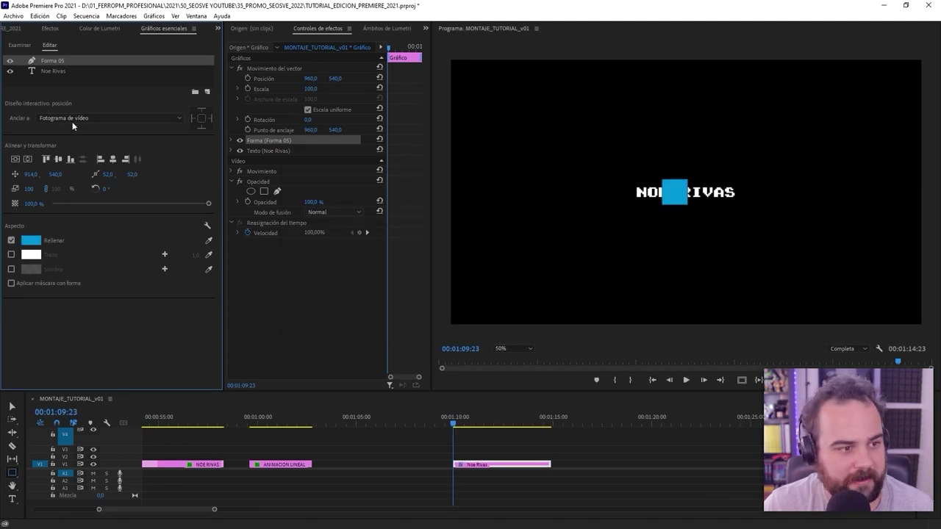
# Centre the square horizontally in the frame and rotate it 45° into a diamond
pyautogui.click(27, 159)
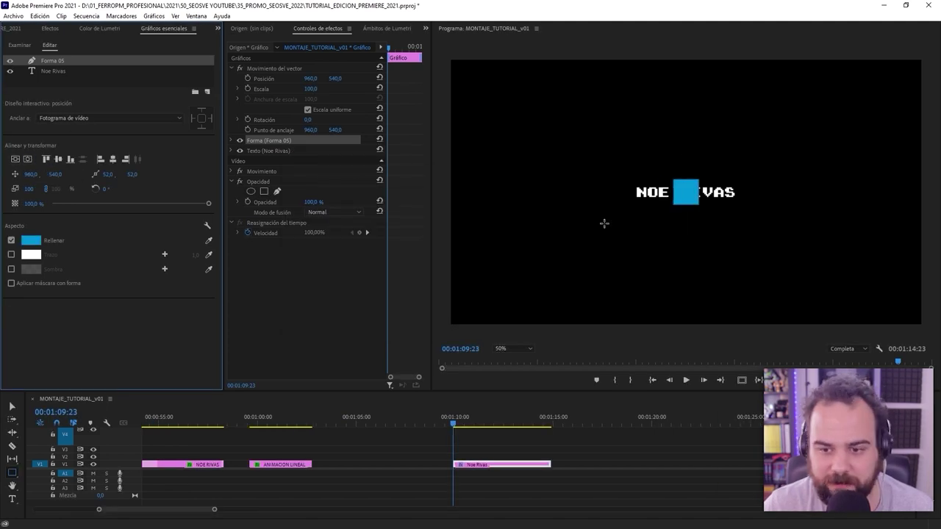
pyautogui.moveTo(104, 189); pyautogui.dragTo(116, 186)
pyautogui.click(115, 186)
pyautogui.press('Return')
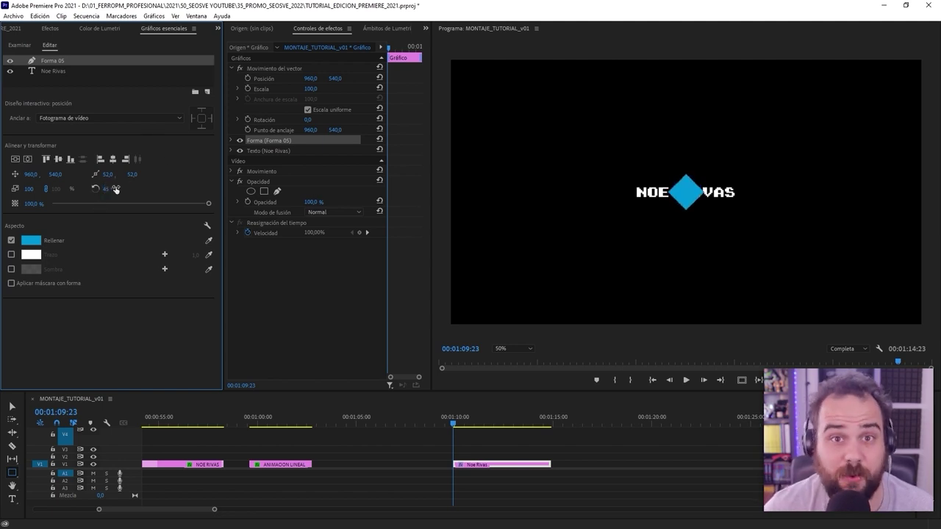
# Enable the diamond's shadow and colour it dark blue 003F5A, a darker shade of the sampled fill blue
pyautogui.click(11, 269)
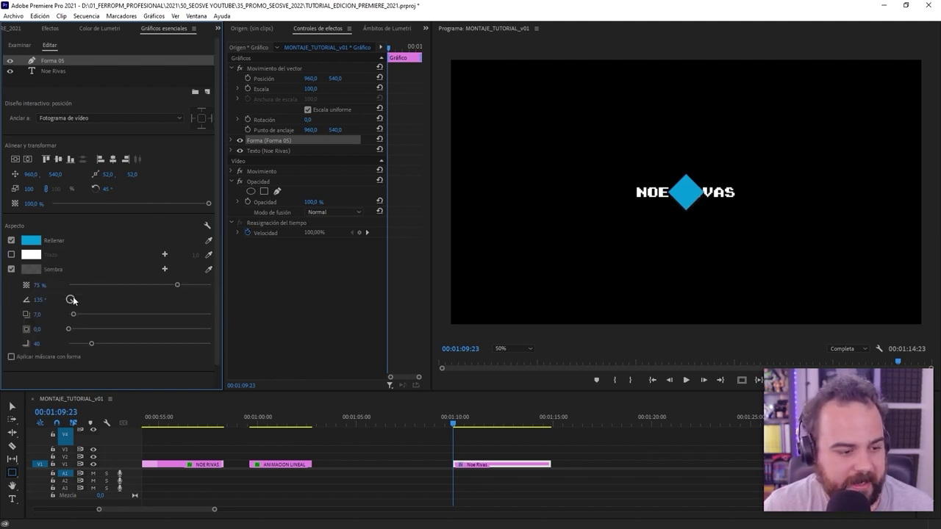
pyautogui.click(31, 269)
pyautogui.click(512, 359)
pyautogui.click(696, 191)
pyautogui.moveTo(413, 315); pyautogui.dragTo(434, 279)
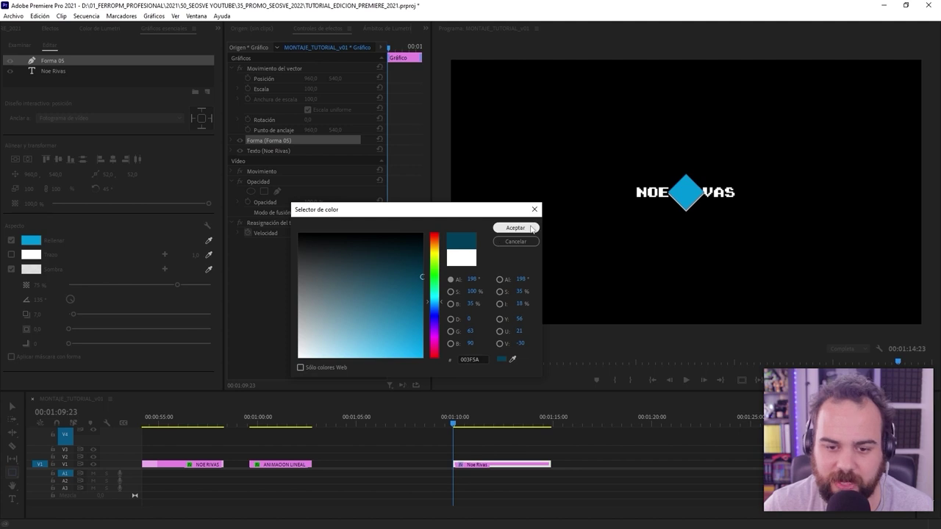
pyautogui.click(522, 228)
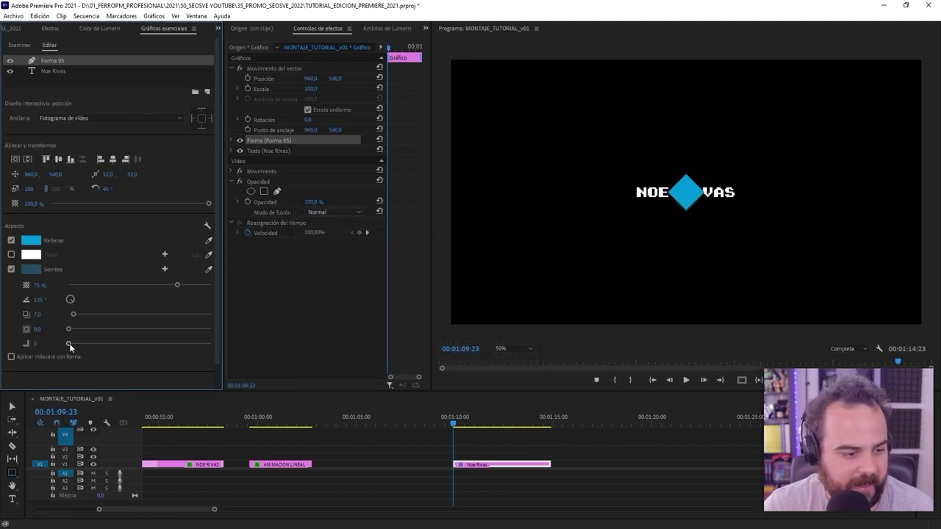
# Set the diamond's shadow to 100% opacity, distance 11 and size 15.8
pyautogui.moveTo(73, 312)
pyautogui.mouseDown()
pyautogui.moveTo(88, 310)
pyautogui.moveTo(78, 313)
pyautogui.mouseUp()
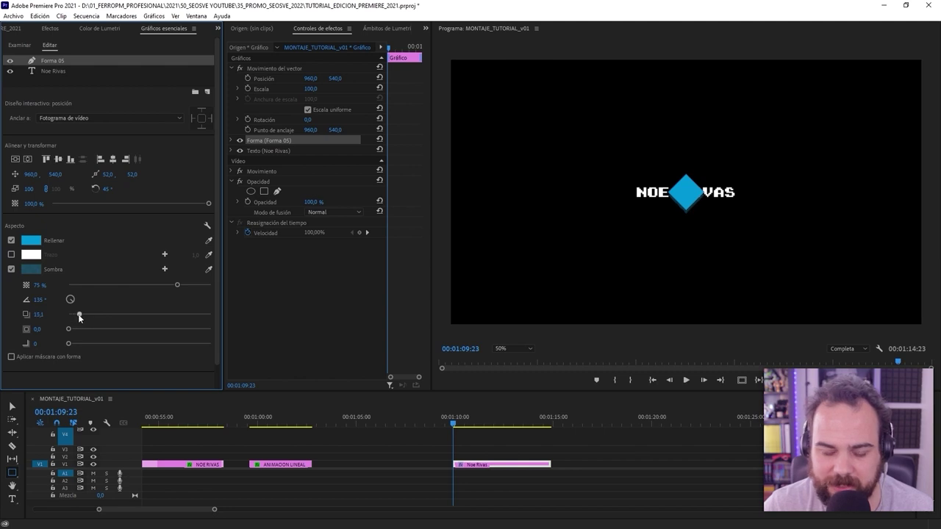
pyautogui.click(38, 314)
pyautogui.write('15')
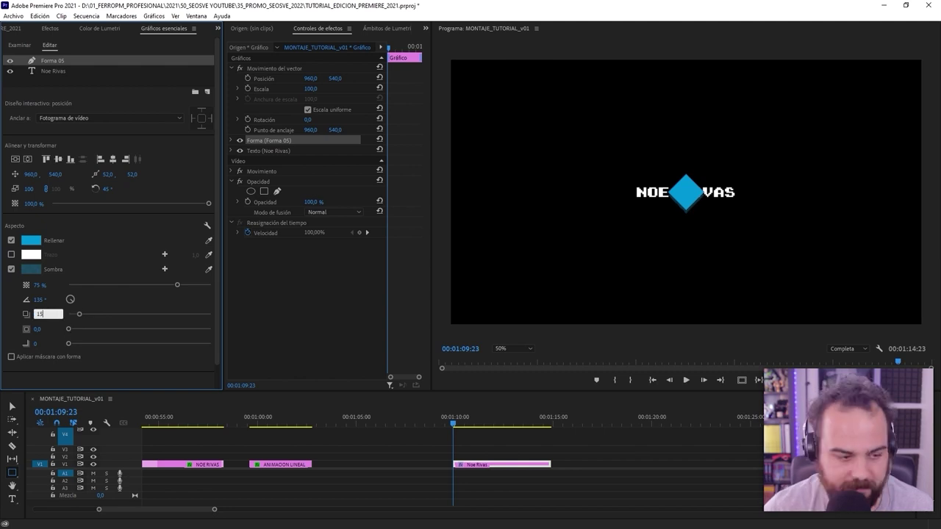
pyautogui.press('Tab')
pyautogui.write('10')
pyautogui.press('Return')
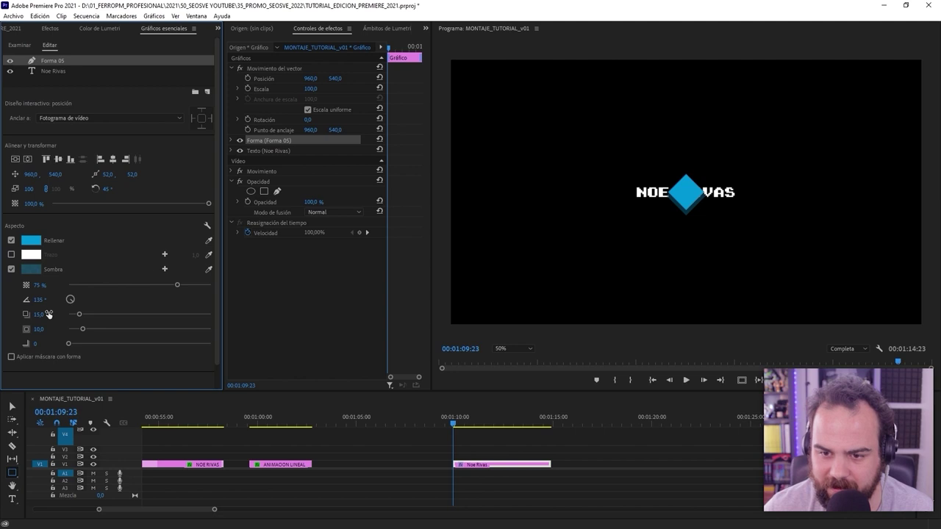
pyautogui.moveTo(177, 286); pyautogui.dragTo(215, 286)
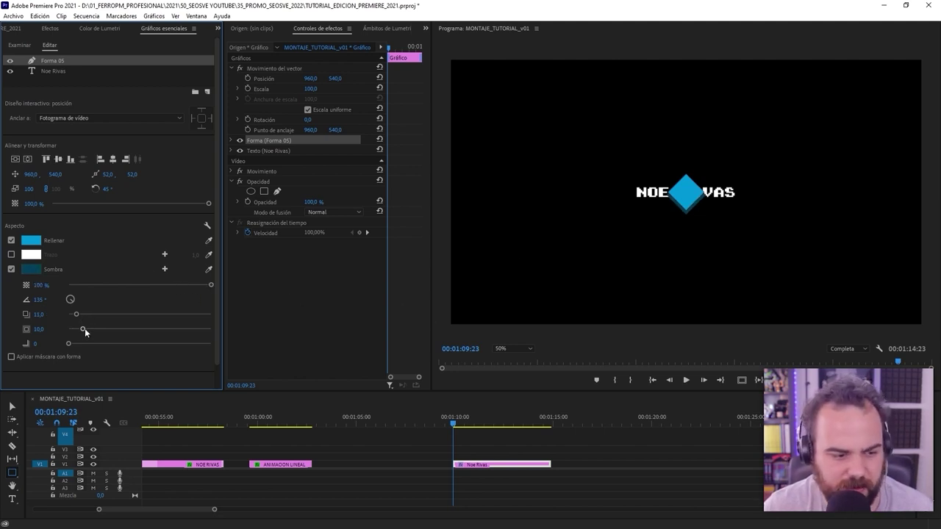
pyautogui.moveTo(83, 329); pyautogui.dragTo(91, 330)
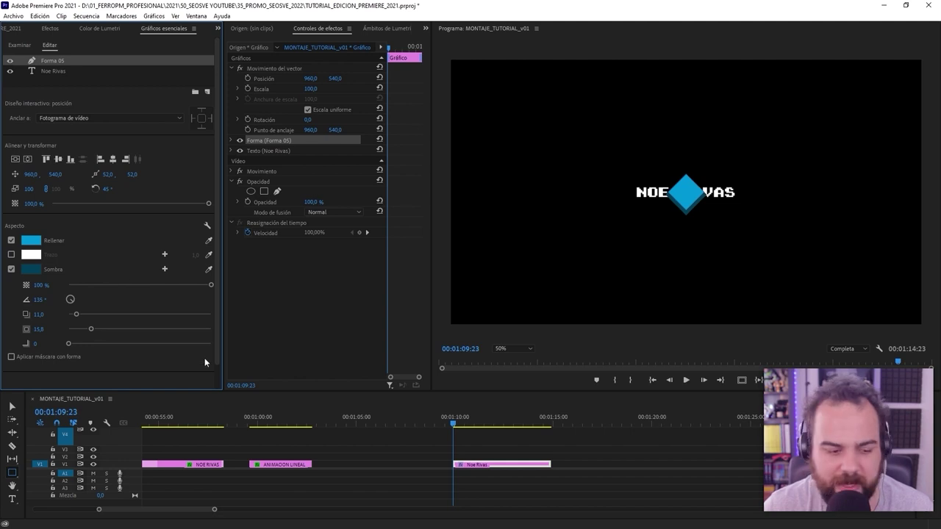
# Hide the title text layer so the diamond stands alone in the frame
pyautogui.click(101, 86)
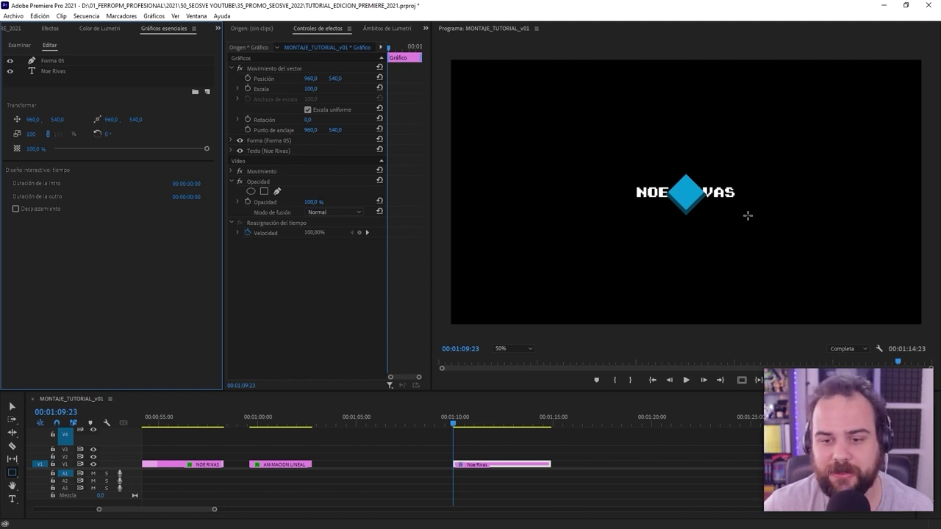
pyautogui.click(58, 61)
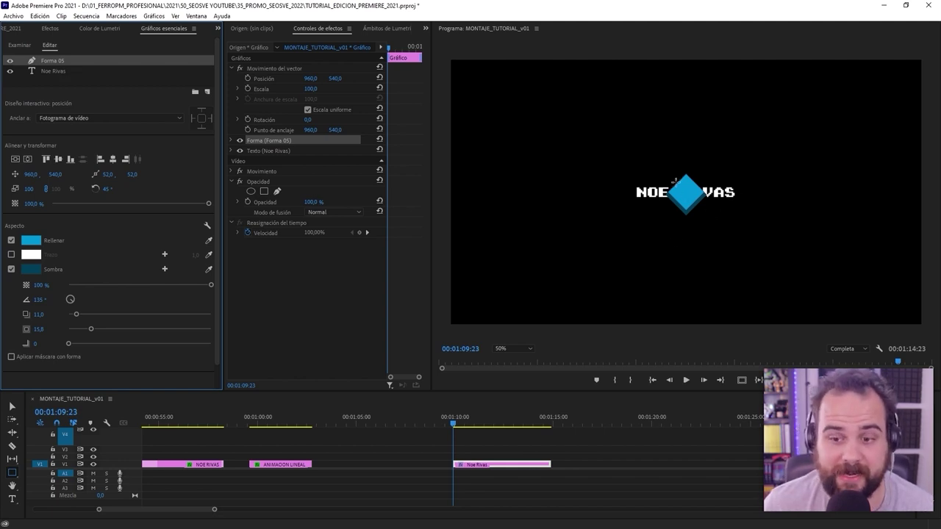
pyautogui.click(10, 71)
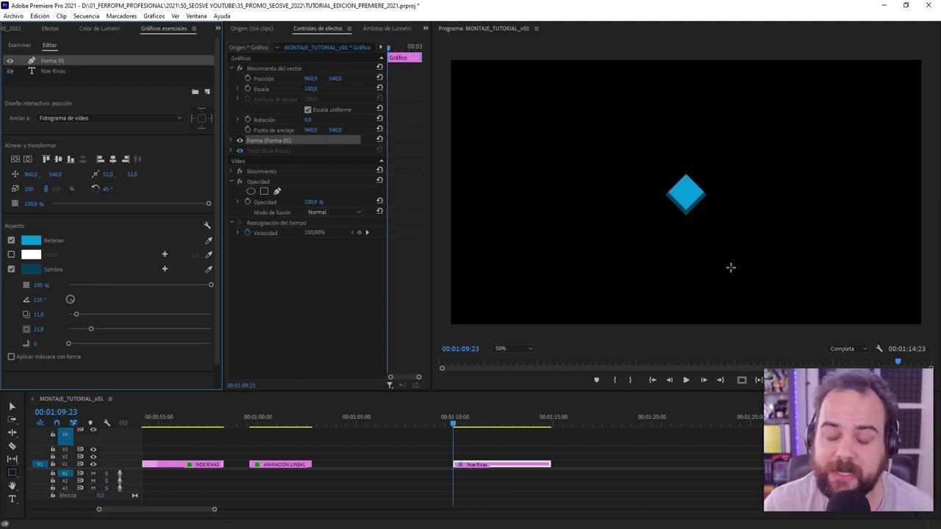
# Enable scale animation on the diamond shape with a keyframe at 00:01:10:10, ten frames into the clip
pyautogui.press('Down')
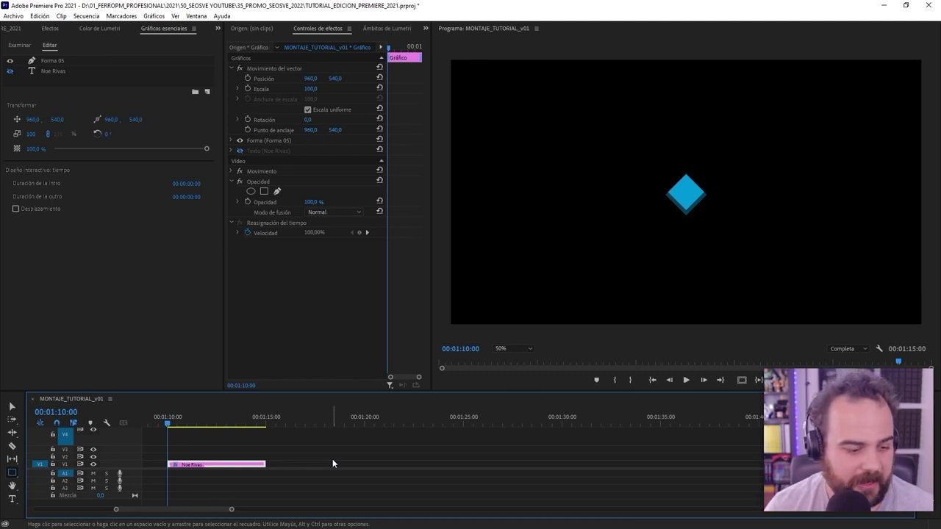
pyautogui.press('Right')
pyautogui.press('Right')
pyautogui.press('Right')
pyautogui.press('Right')
pyautogui.press('Right')
pyautogui.press('Right')
pyautogui.press('Right')
pyautogui.press('Right')
pyautogui.press('Right')
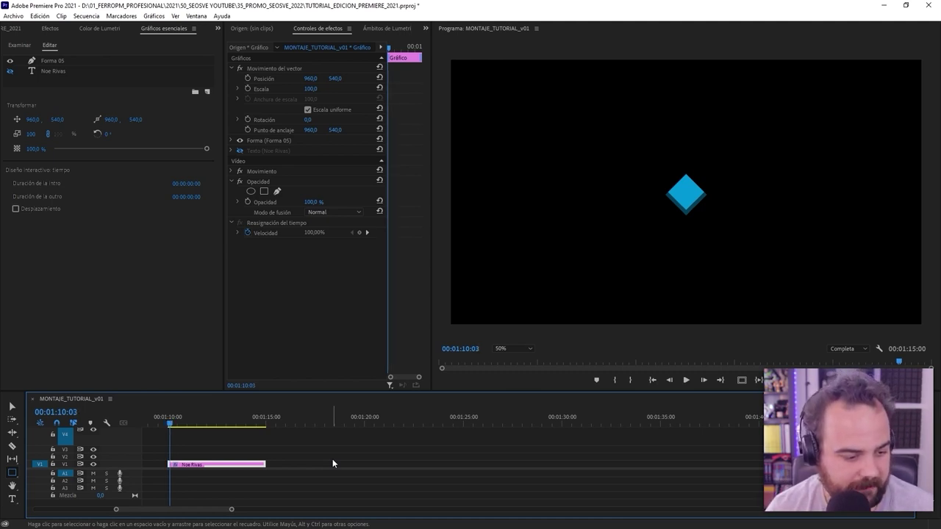
pyautogui.press('Right')
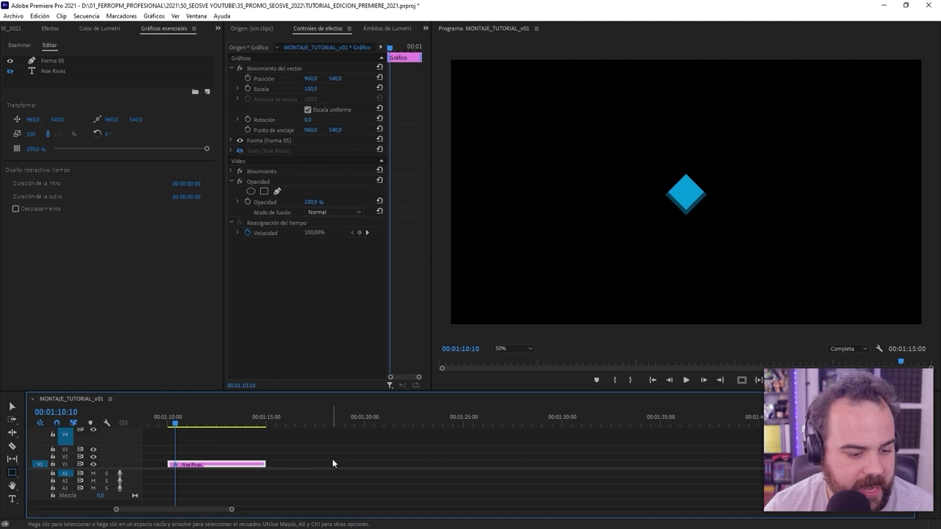
pyautogui.click(88, 59)
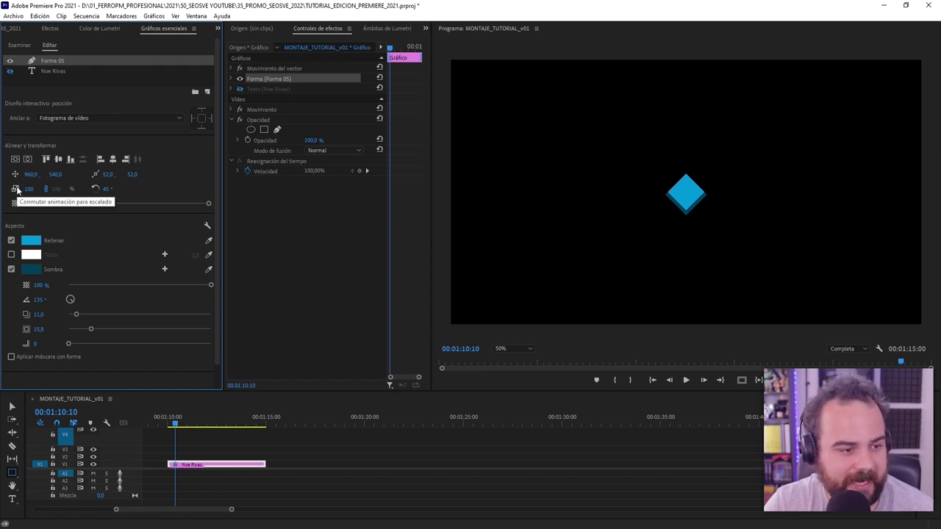
# Expand the diamond's shape properties and delete the extra horizontal scale keyframe at 00:01:10:10
pyautogui.click(231, 78)
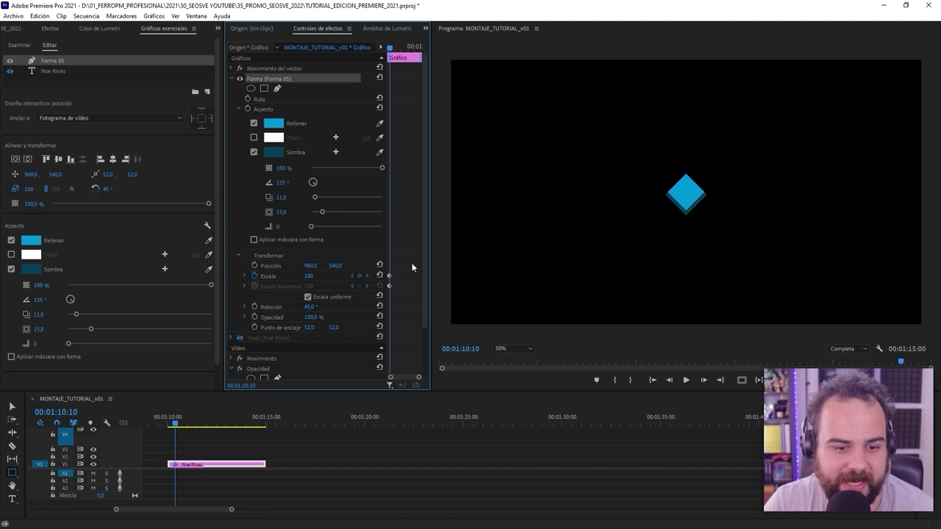
pyautogui.moveTo(388, 279); pyautogui.dragTo(358, 282)
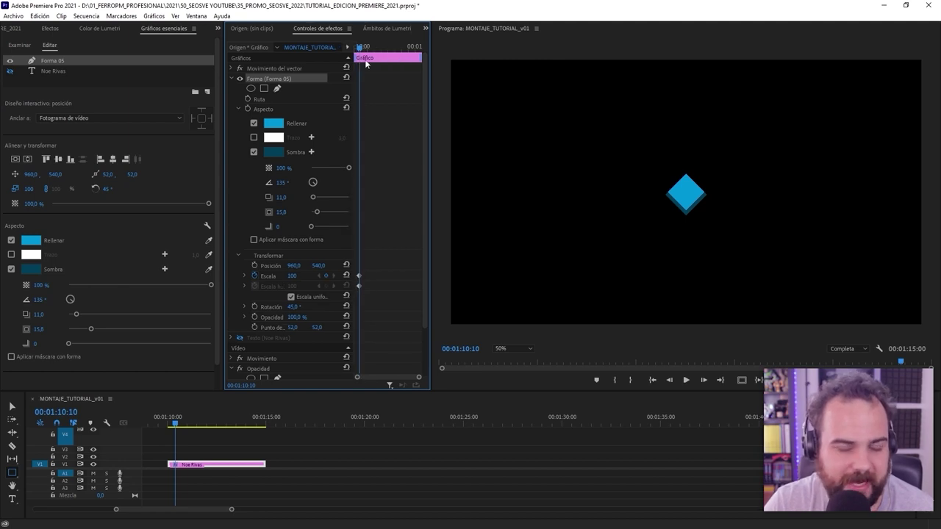
pyautogui.click(319, 286)
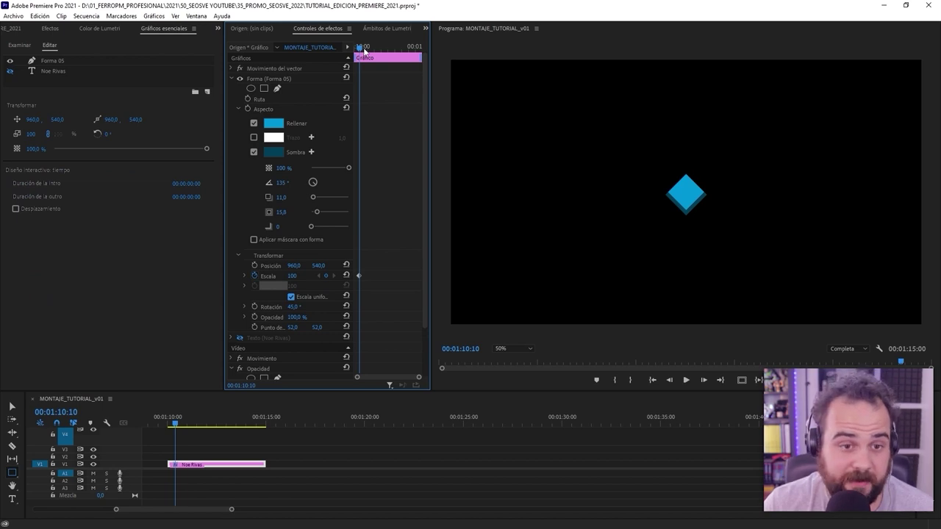
# Keyframe the diamond's scale at 0 at the start of the clip and play back the growth
pyautogui.moveTo(364, 48); pyautogui.dragTo(317, 55)
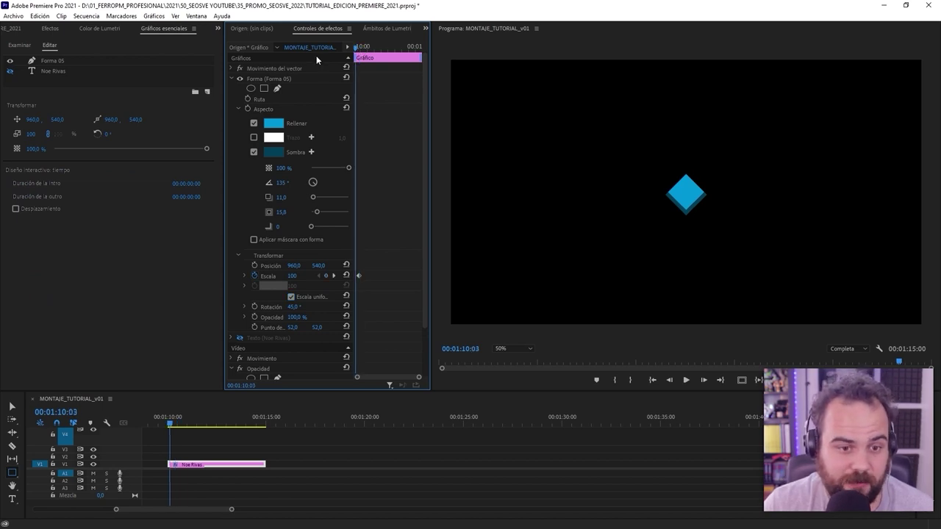
pyautogui.click(300, 275)
pyautogui.write('0')
pyautogui.press('Return')
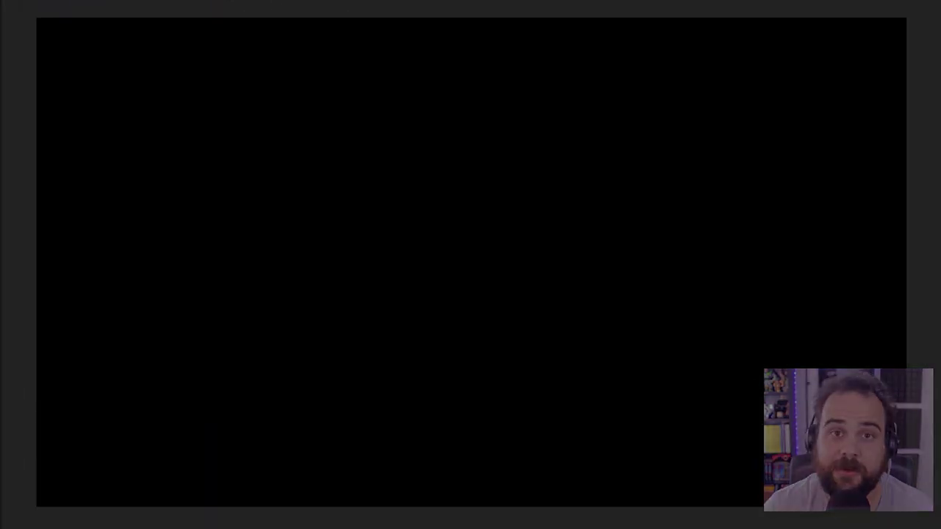
pyautogui.press('space')
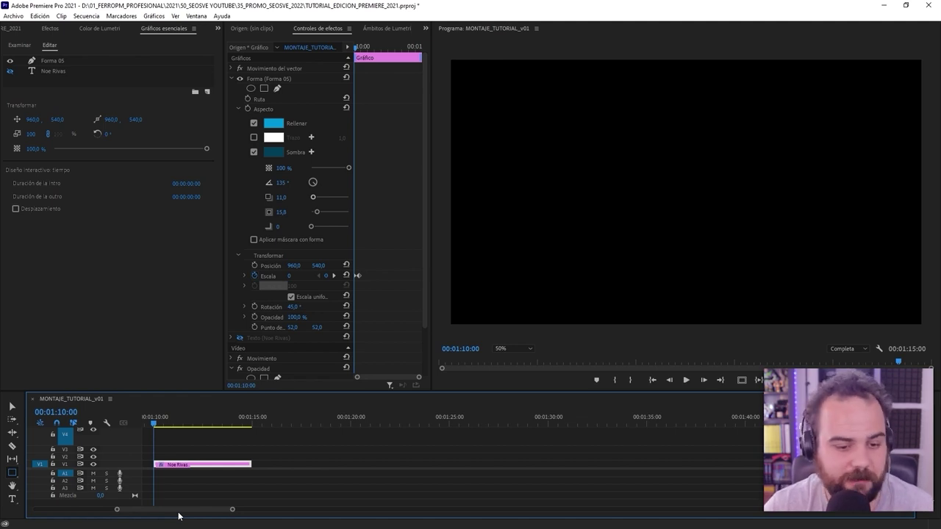
# Add a scale keyframe of 120 for the diamond at 00:01:10:05, between the two existing keyframes
pyautogui.press('Right')
pyautogui.press('Right')
pyautogui.press('Right')
pyautogui.press('Right')
pyautogui.press('Right')
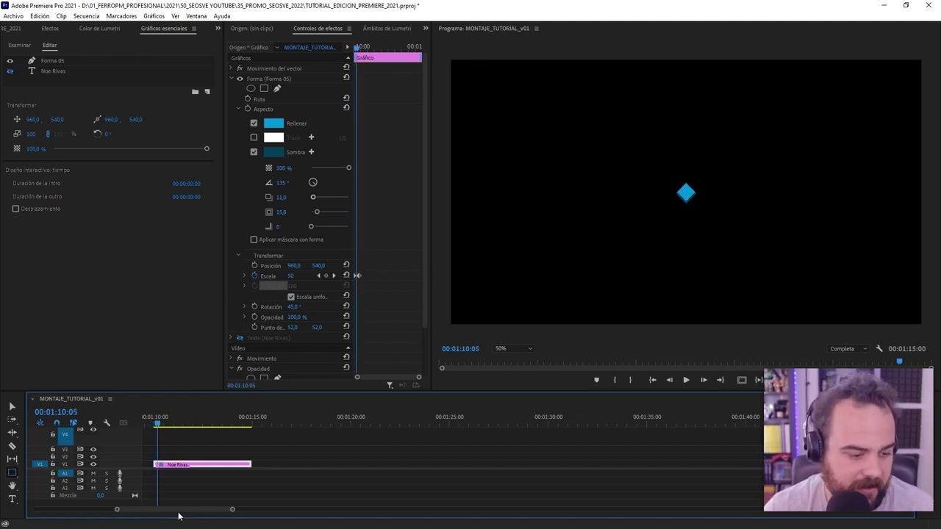
pyautogui.moveTo(419, 378); pyautogui.dragTo(399, 375)
pyautogui.click(293, 276)
pyautogui.write('12')
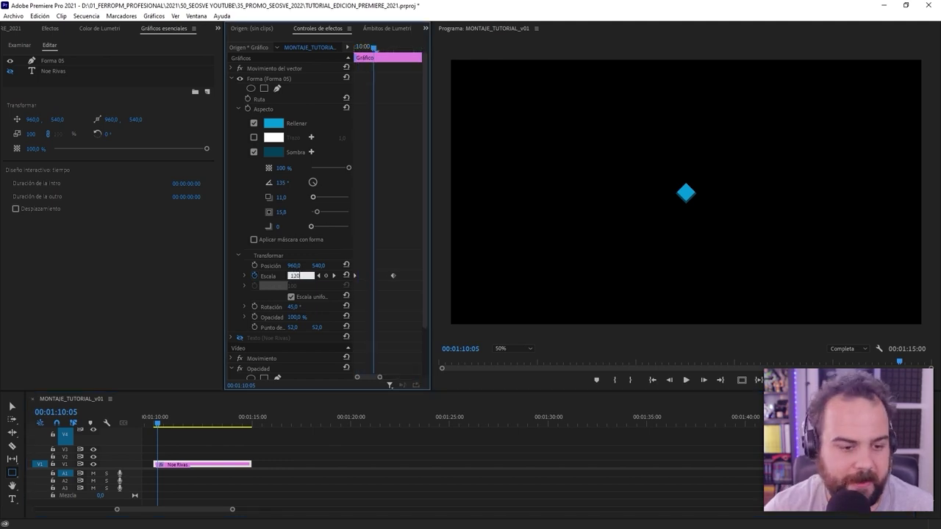
pyautogui.write('0')
pyautogui.press('Return')
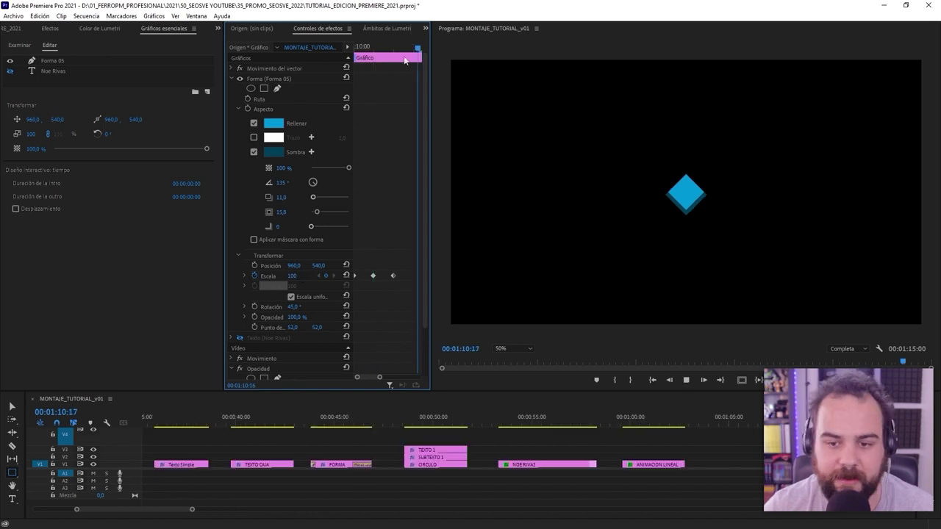
# Change the middle scale keyframe's interpolation to Curva continua and expand the scale's value and velocity graphs
pyautogui.click(382, 48)
pyautogui.moveTo(383, 54); pyautogui.dragTo(376, 57)
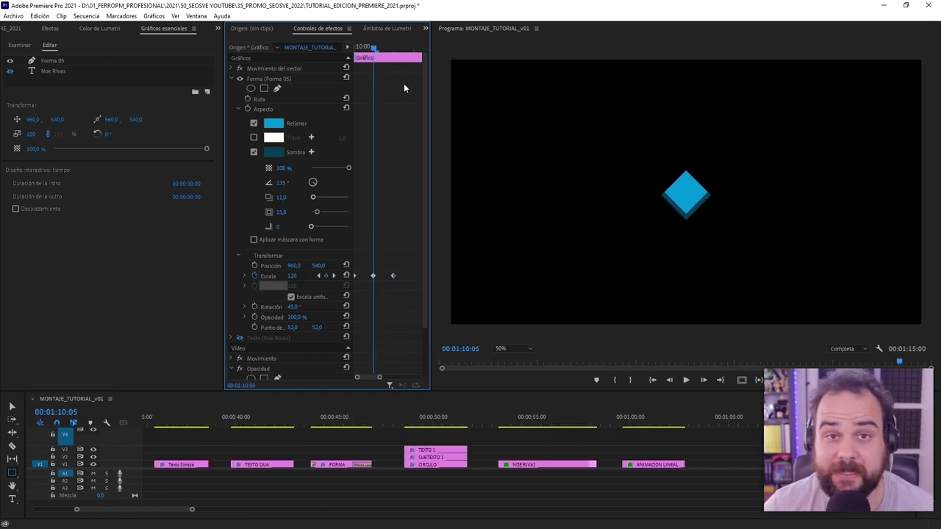
pyautogui.rightClick(374, 276)
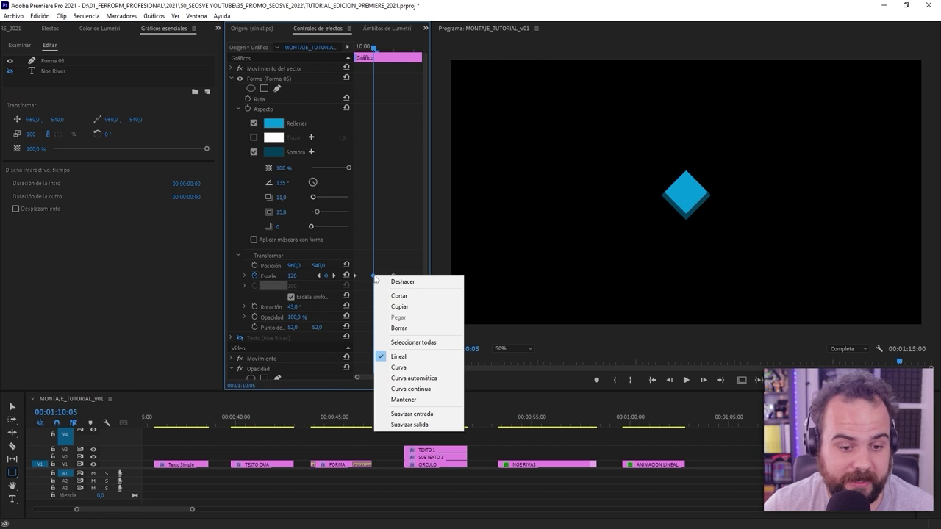
pyautogui.click(436, 391)
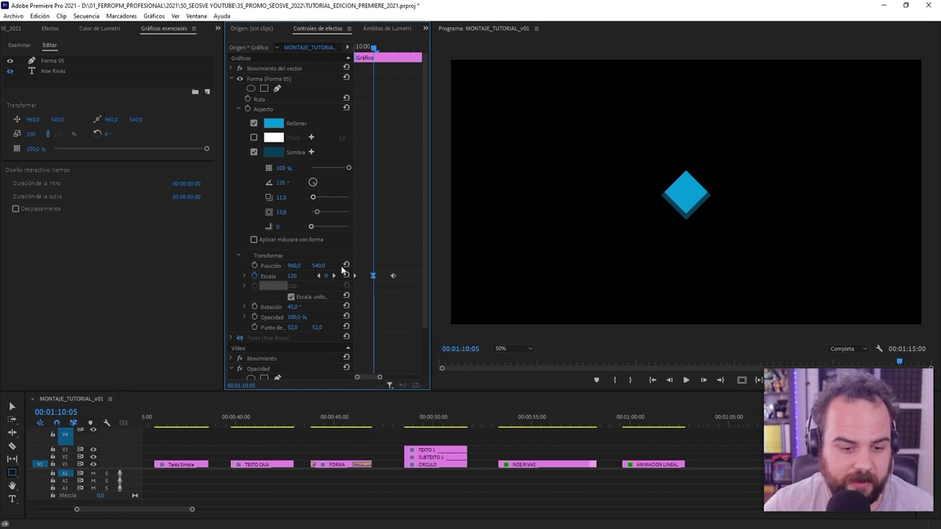
pyautogui.click(245, 276)
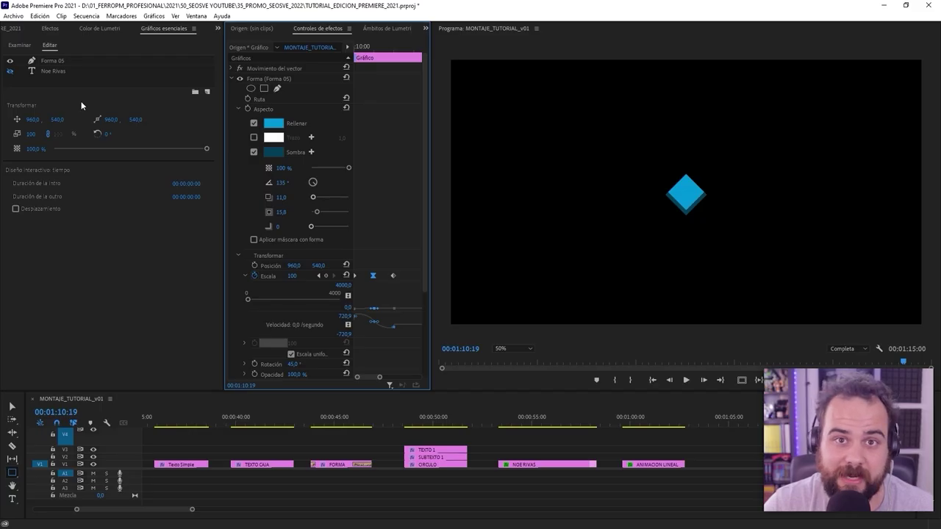
# Show the title text layer again and select the diamond shape
pyautogui.click(10, 72)
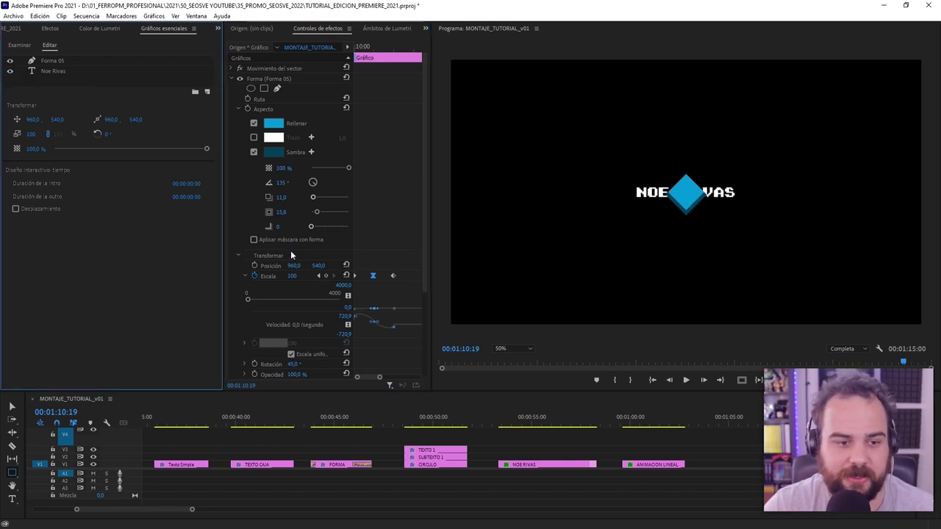
pyautogui.click(376, 328)
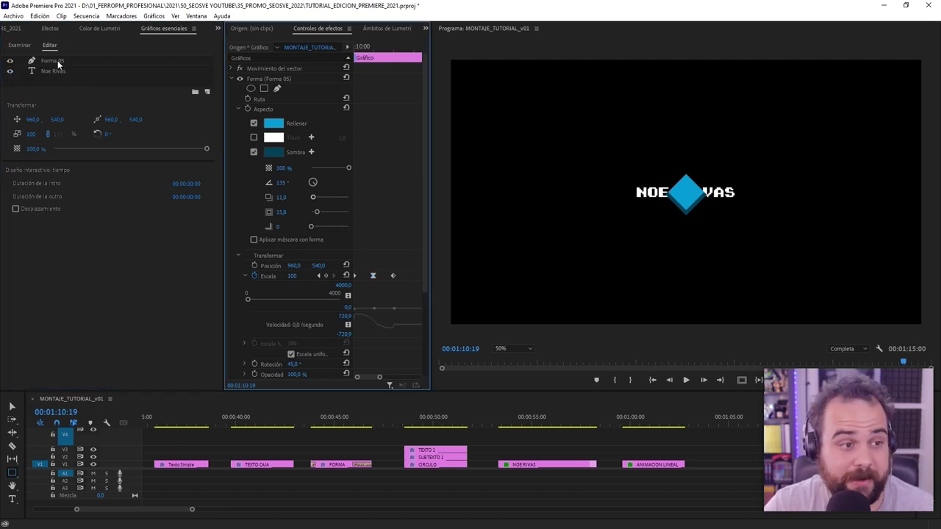
pyautogui.click(59, 62)
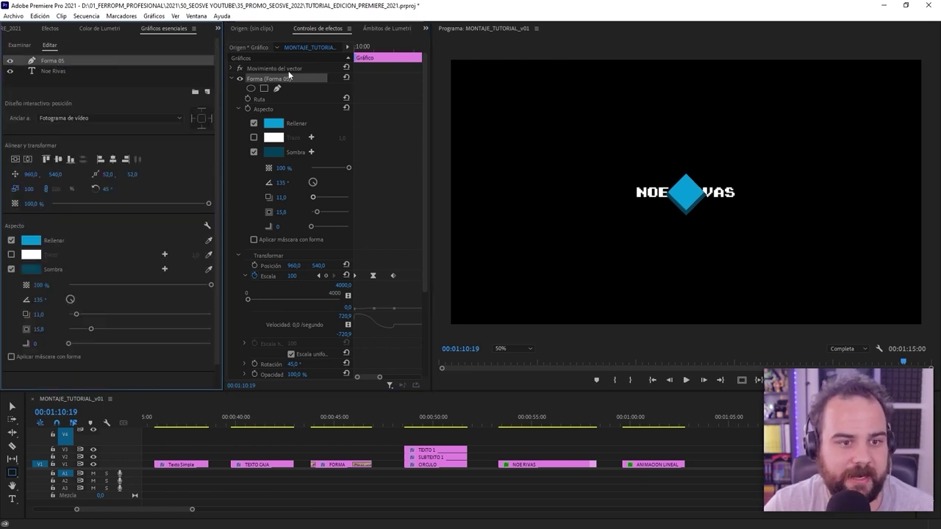
pyautogui.click(274, 77)
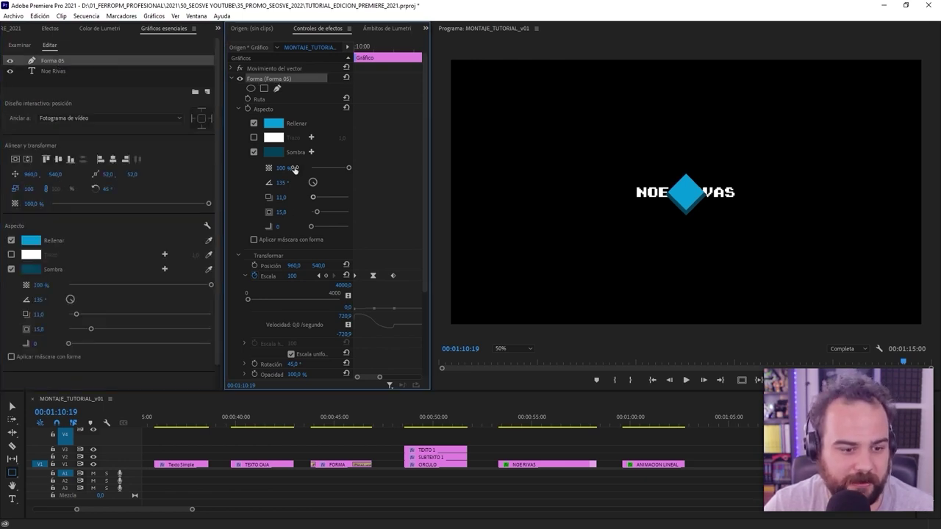
# Collapse the scale graphs and add a position keyframe of 960, 540 for the diamond at 00:01:10:15
pyautogui.click(244, 276)
pyautogui.moveTo(370, 56); pyautogui.dragTo(394, 58)
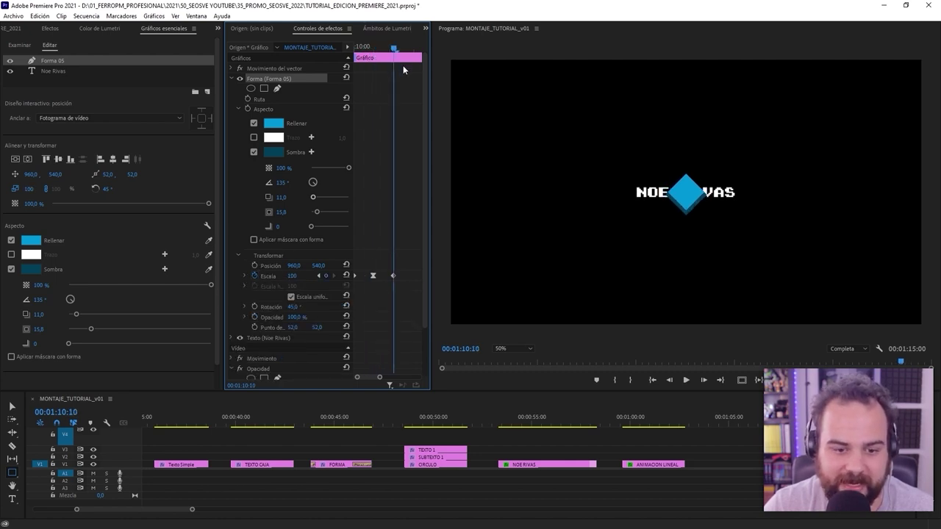
pyautogui.click(363, 47)
pyautogui.moveTo(364, 49); pyautogui.dragTo(400, 69)
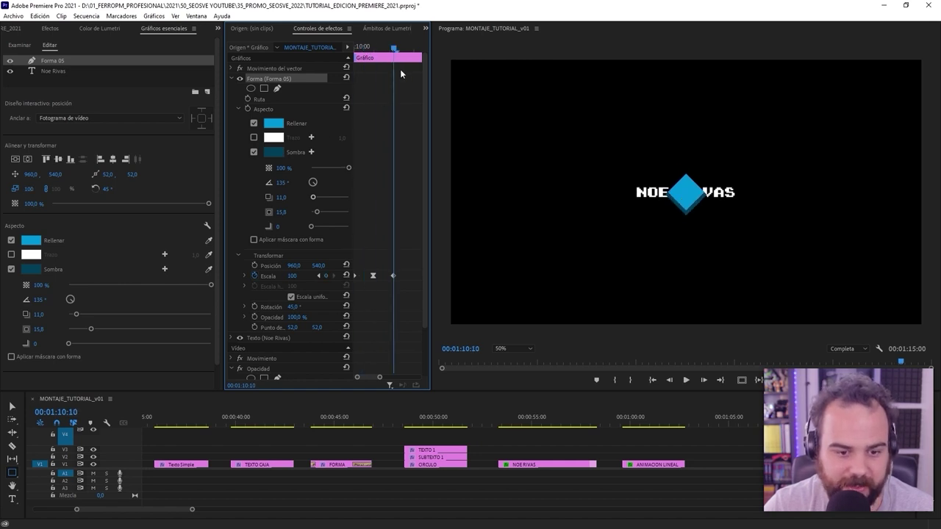
pyautogui.click(254, 266)
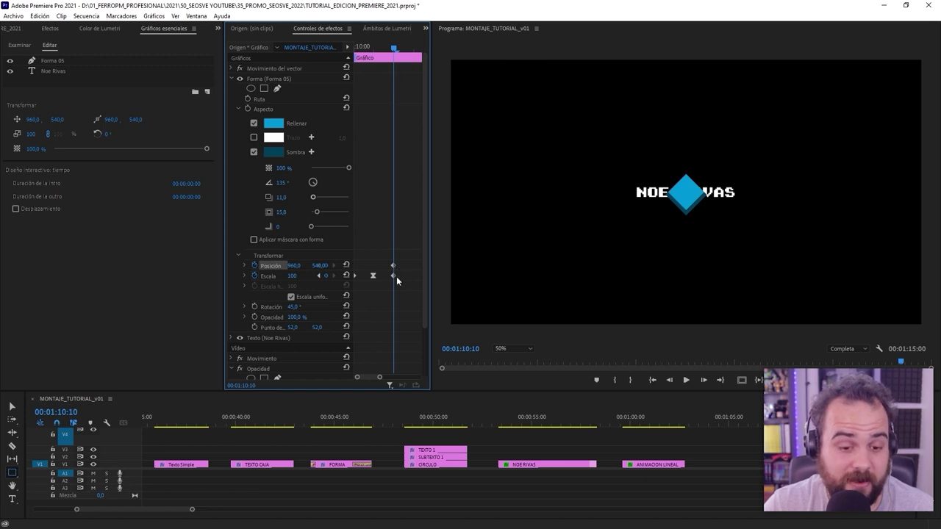
pyautogui.moveTo(392, 108); pyautogui.dragTo(414, 275)
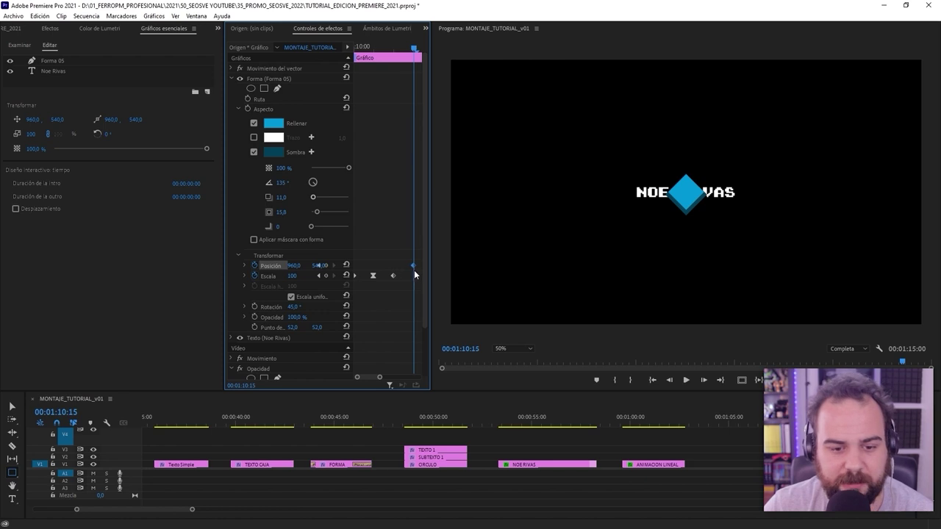
# Add a second position keyframe for the diamond at 00:01:11:00, moving it beside the start of the title to 660, 540
pyautogui.moveTo(370, 376); pyautogui.dragTo(372, 384)
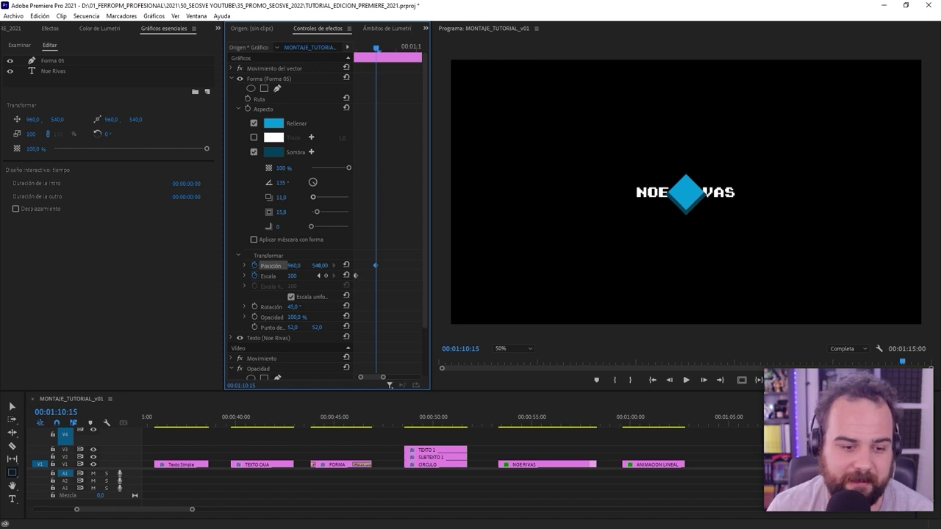
pyautogui.press('Right')
pyautogui.press('Right')
pyautogui.press('Right')
pyautogui.press('Right')
pyautogui.press('Right')
pyautogui.press('Right')
pyautogui.press('Right')
pyautogui.press('Right')
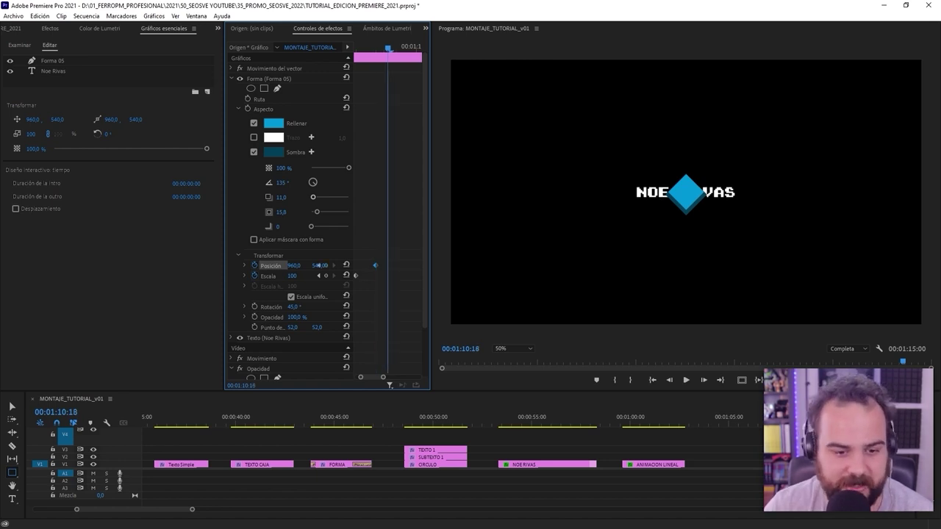
pyautogui.press('Right')
pyautogui.click(293, 266)
pyautogui.write('901')
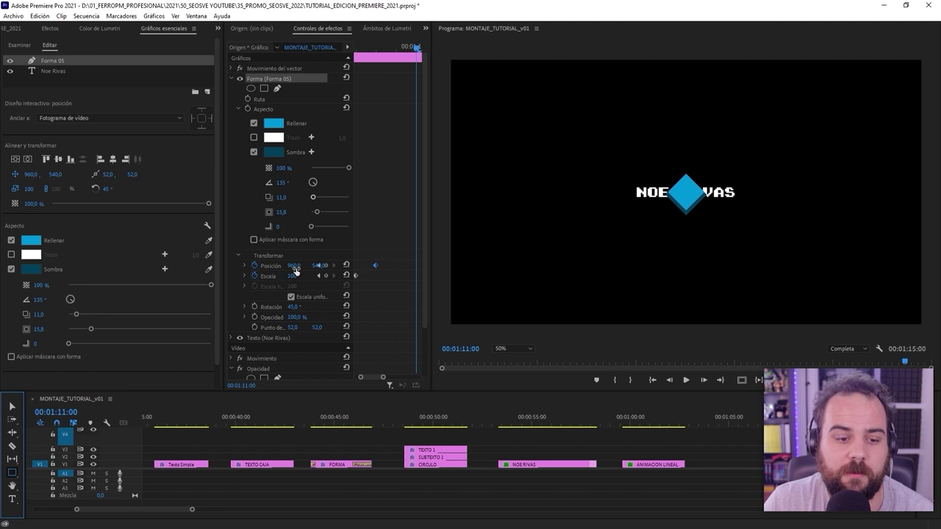
pyautogui.press('Return')
pyautogui.moveTo(293, 266); pyautogui.dragTo(289, 265)
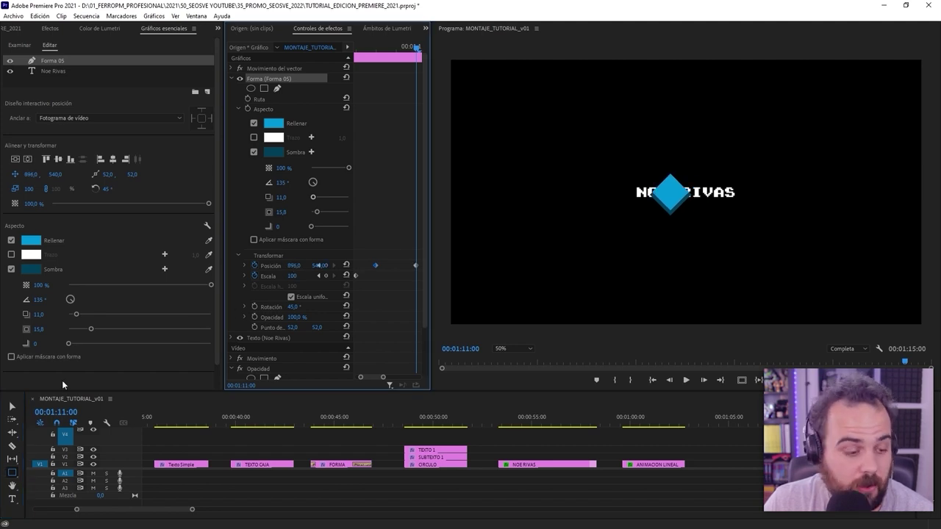
pyautogui.press('v')
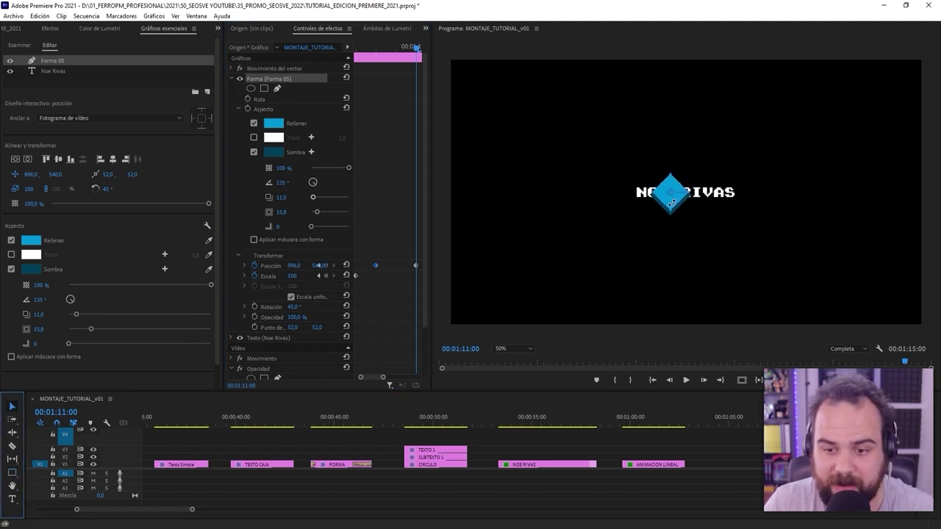
pyautogui.moveTo(668, 199); pyautogui.dragTo(606, 195)
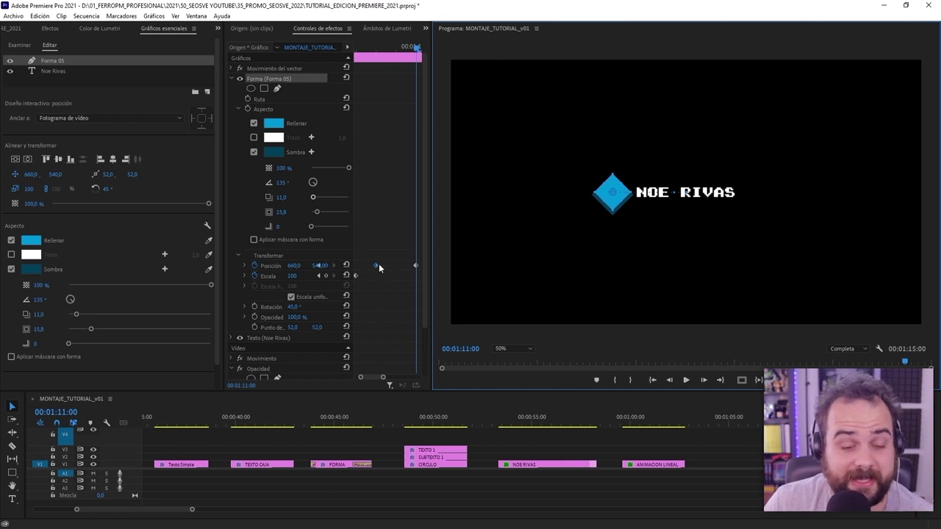
# Apply Suavizar salida temporal interpolation to the diamond's first position keyframe at 00:01:10:15
pyautogui.moveTo(382, 56)
pyautogui.mouseDown()
pyautogui.moveTo(394, 57)
pyautogui.moveTo(371, 61)
pyautogui.moveTo(380, 58)
pyautogui.mouseUp()
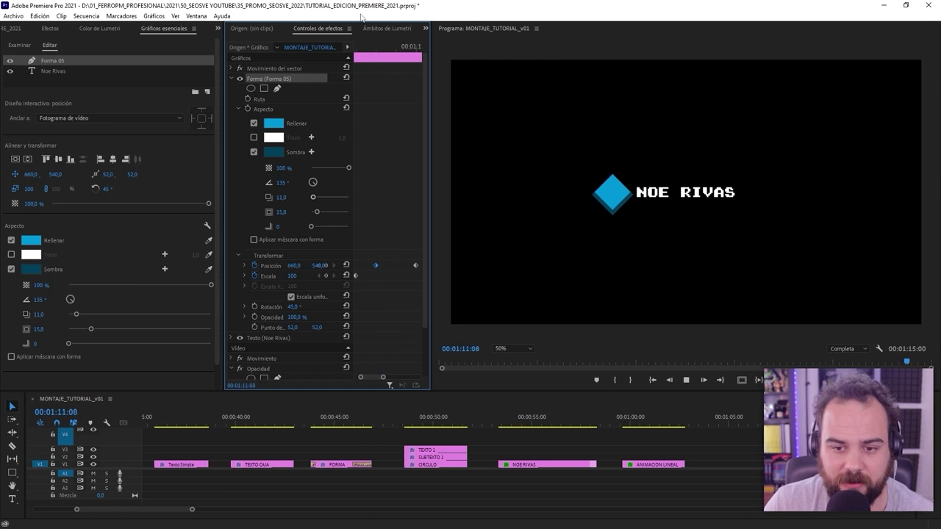
pyautogui.click(375, 47)
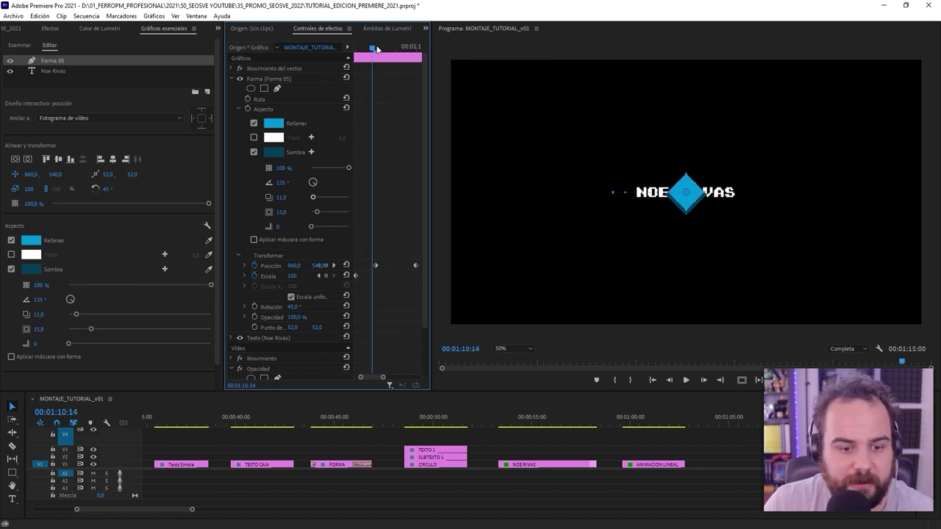
pyautogui.rightClick(378, 266)
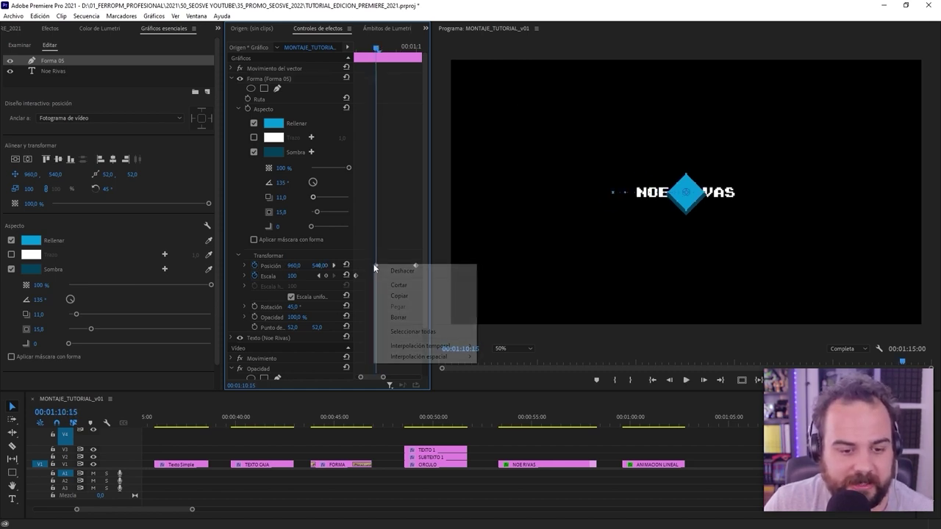
pyautogui.moveTo(459, 347)
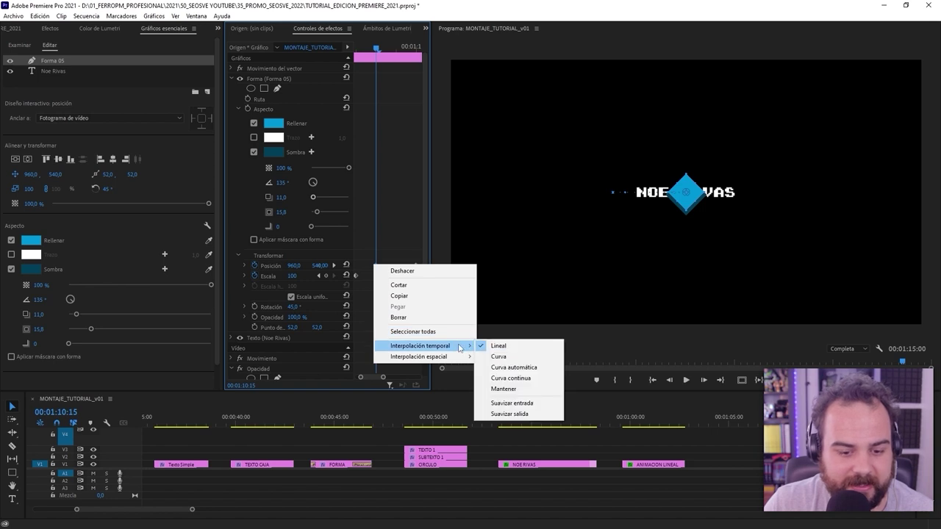
pyautogui.click(539, 414)
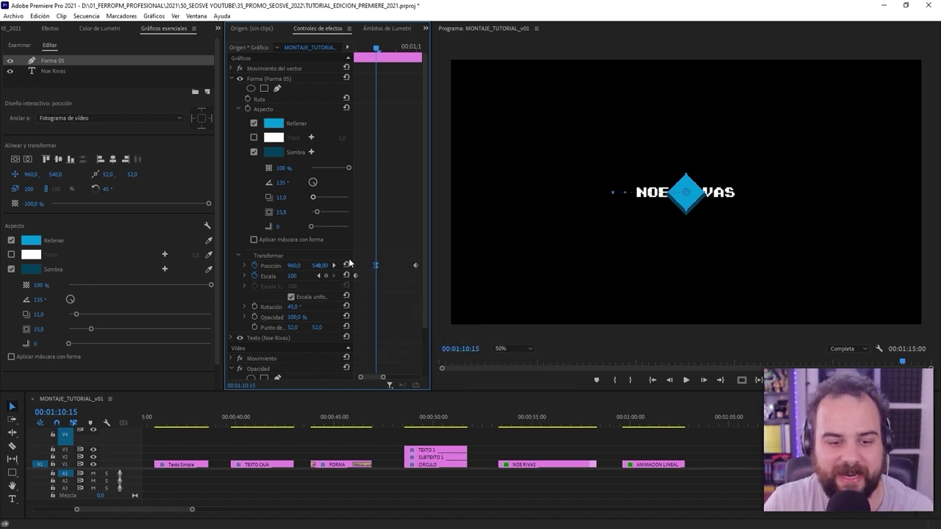
# Apply Suavizar entrada temporal interpolation to the diamond's second position keyframe and play the animation back
pyautogui.rightClick(416, 266)
pyautogui.moveTo(479, 348)
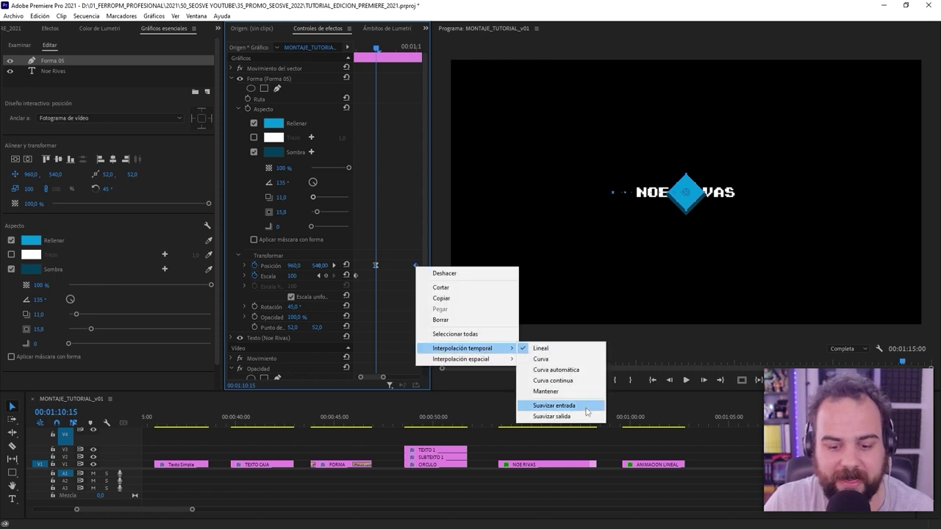
pyautogui.click(585, 407)
pyautogui.press('space')
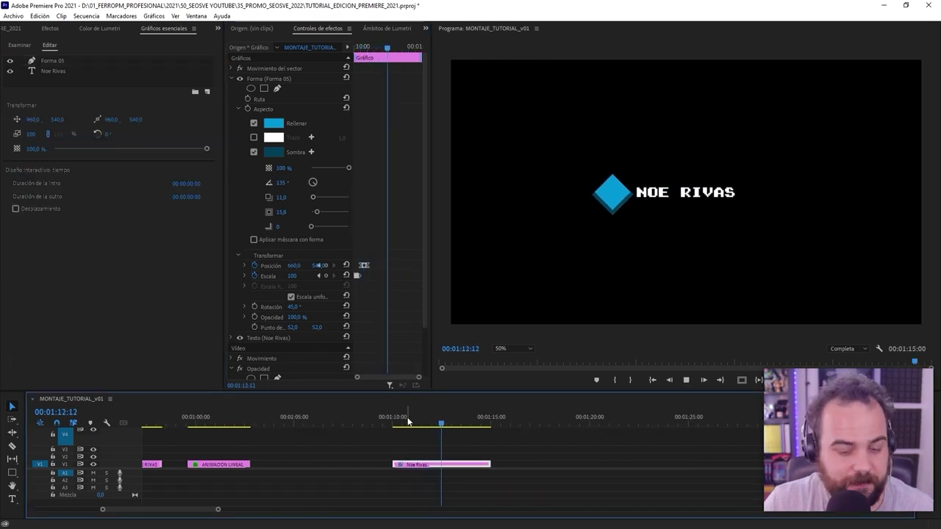
pyautogui.click(395, 419)
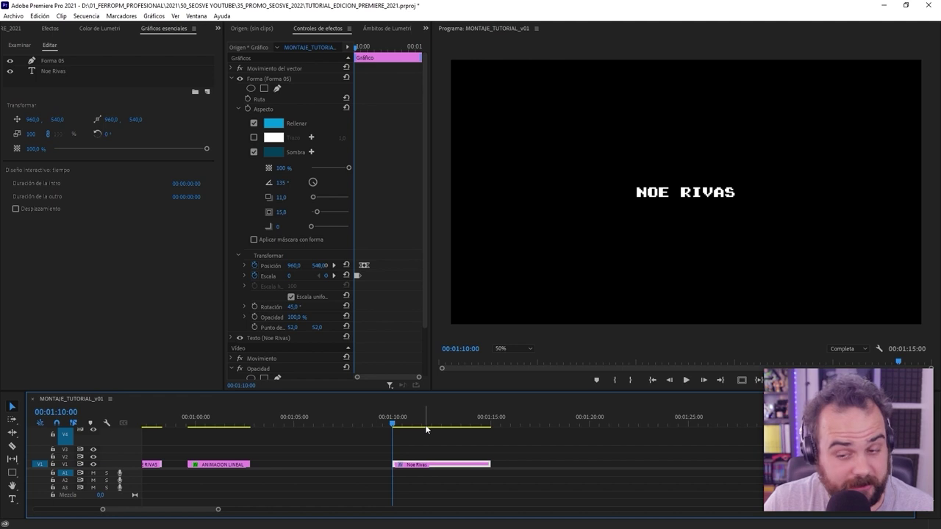
# Collapse the diamond's properties and add a position keyframe for the title text at 00:01:10:15 with X at 781,3
pyautogui.click(395, 49)
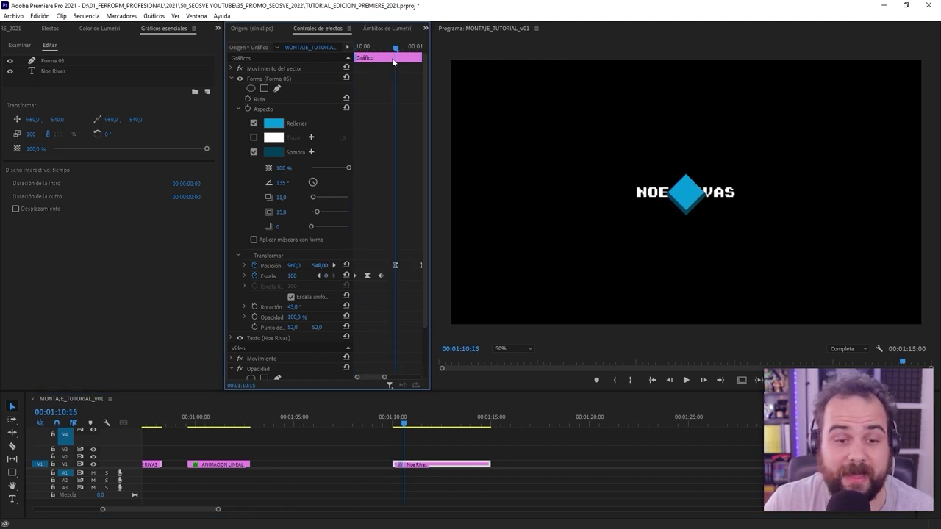
pyautogui.moveTo(397, 49)
pyautogui.mouseDown()
pyautogui.moveTo(409, 49)
pyautogui.moveTo(395, 48)
pyautogui.moveTo(399, 57)
pyautogui.mouseUp()
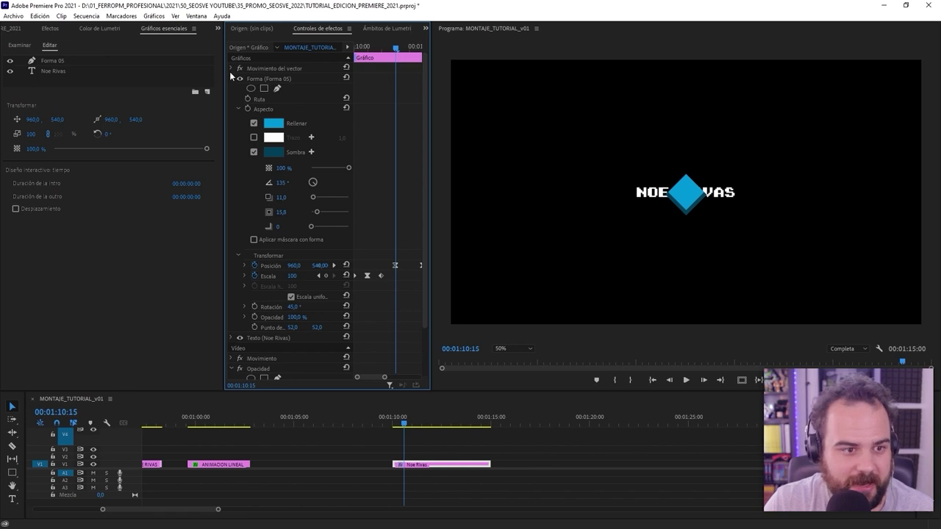
pyautogui.click(232, 78)
pyautogui.click(247, 88)
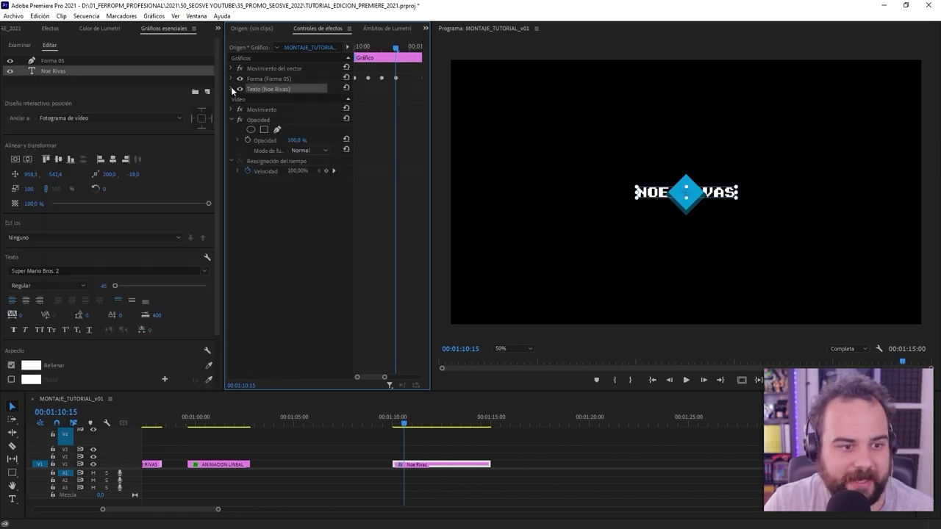
pyautogui.click(232, 88)
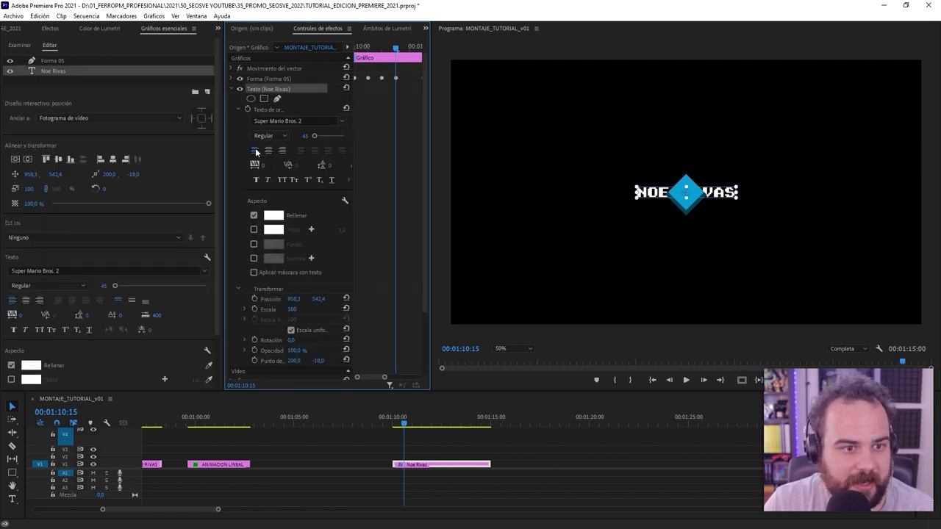
pyautogui.click(255, 298)
pyautogui.moveTo(297, 303); pyautogui.dragTo(169, 302)
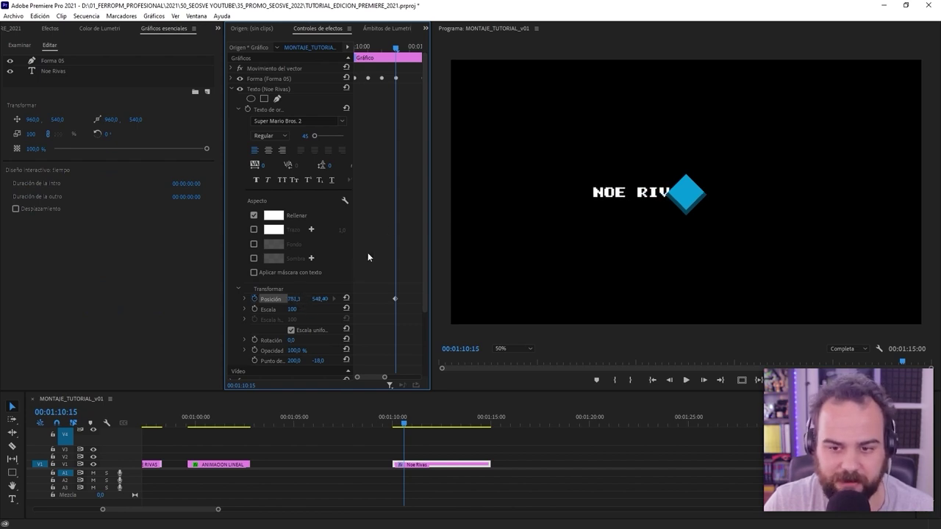
# Toggle the diamond's visibility to check the text behind it and scrub through the movement
pyautogui.click(240, 79)
pyautogui.click(240, 79)
pyautogui.click(240, 78)
pyautogui.click(240, 78)
pyautogui.moveTo(412, 425); pyautogui.dragTo(417, 430)
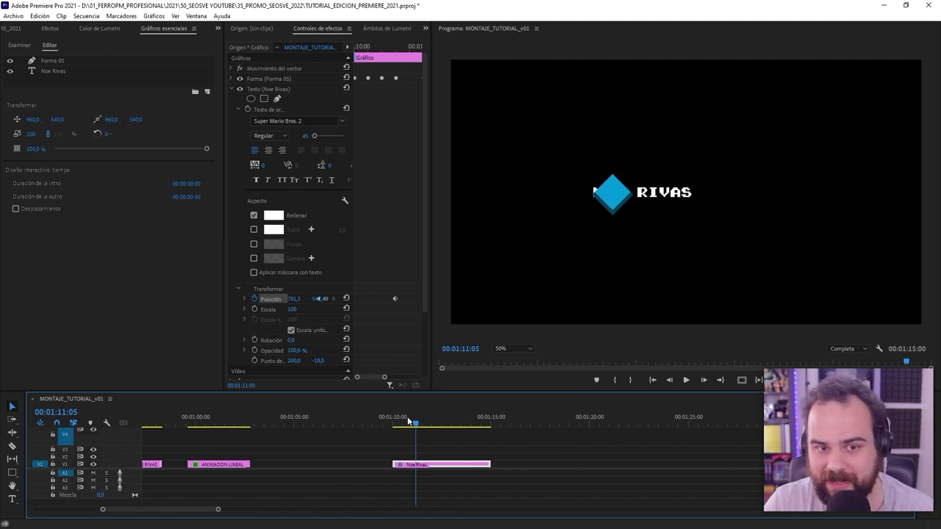
# Filter the effect controls to show only the properties with keyframes
pyautogui.click(381, 162)
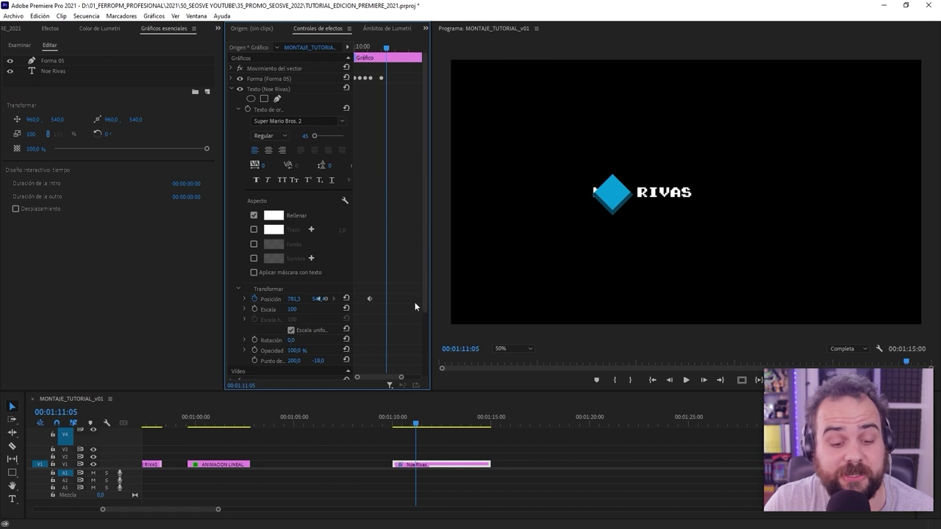
pyautogui.click(391, 385)
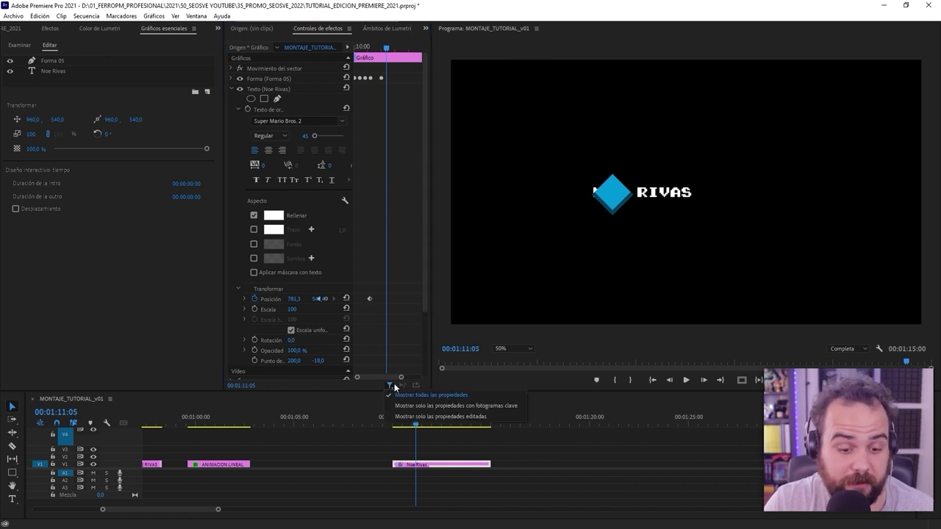
pyautogui.click(444, 405)
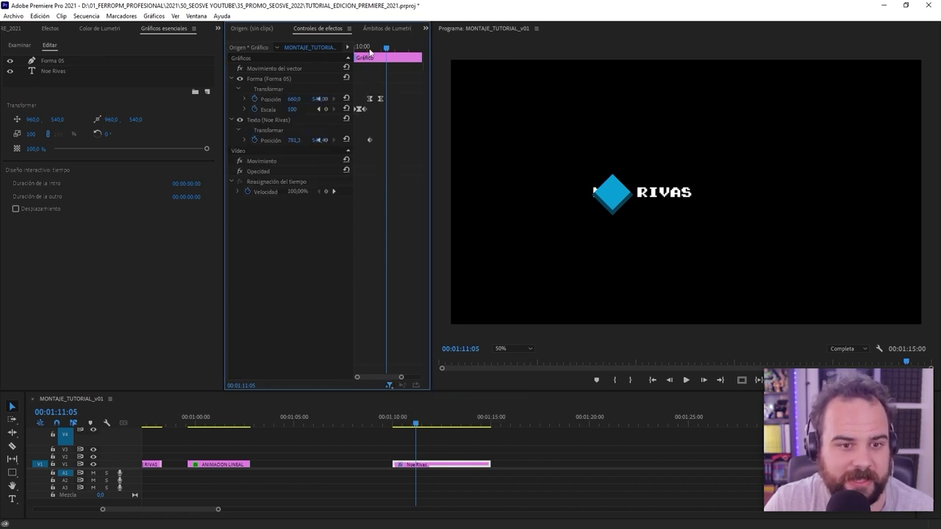
# Add a position keyframe of 960, 540 for the title text at 00:01:11:00
pyautogui.click(372, 50)
pyautogui.click(381, 50)
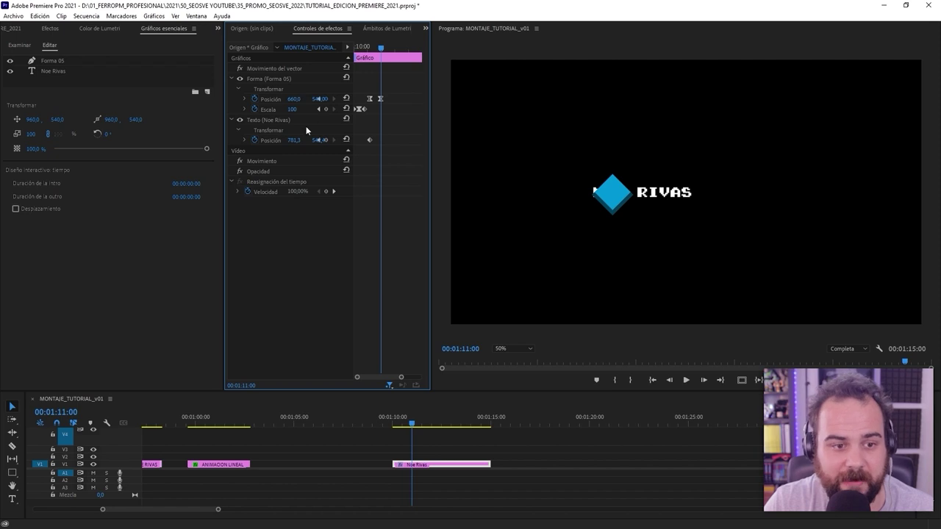
pyautogui.click(285, 119)
pyautogui.click(280, 138)
pyautogui.click(294, 140)
pyautogui.click(286, 138)
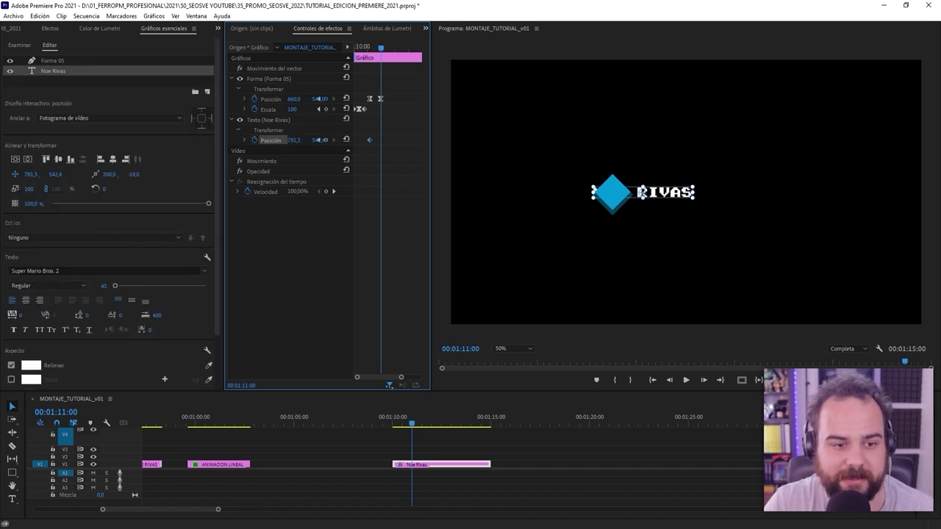
pyautogui.write('960')
pyautogui.press('Return')
# Apply Suavizar salida to the title text's first position keyframe and Suavizar entrada to its second
pyautogui.rightClick(370, 140)
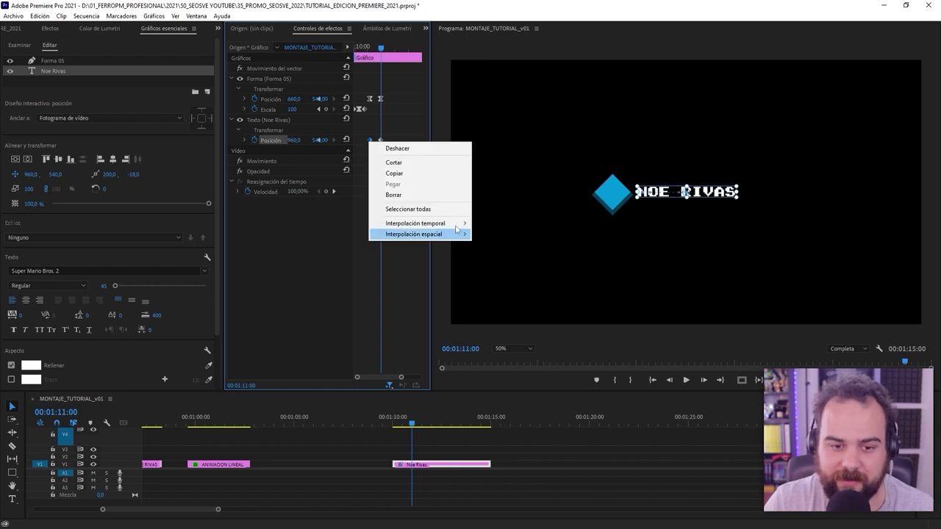
pyautogui.moveTo(444, 222)
pyautogui.click(515, 290)
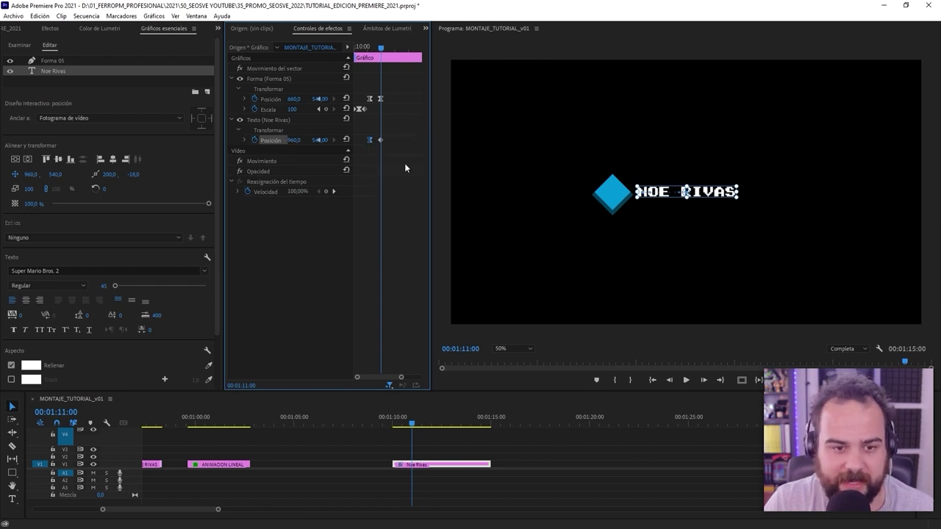
pyautogui.rightClick(379, 140)
pyautogui.moveTo(459, 222)
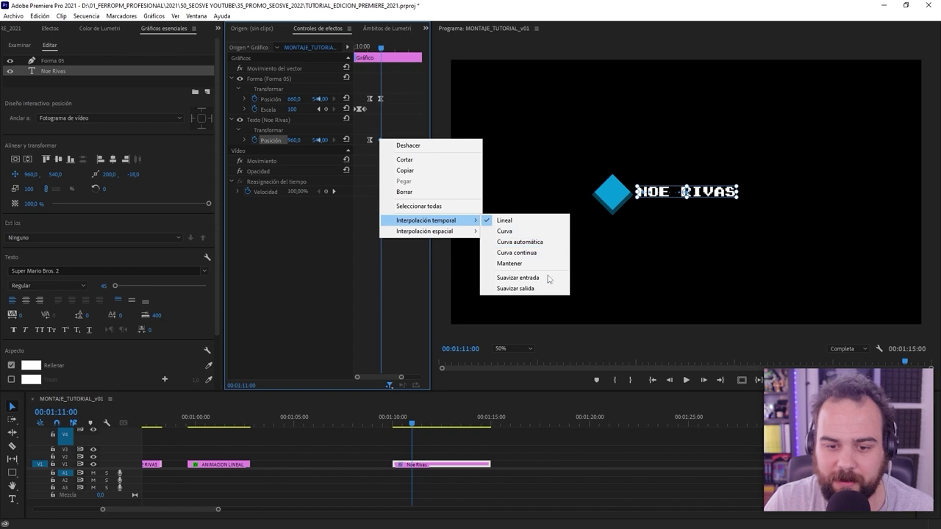
pyautogui.click(545, 279)
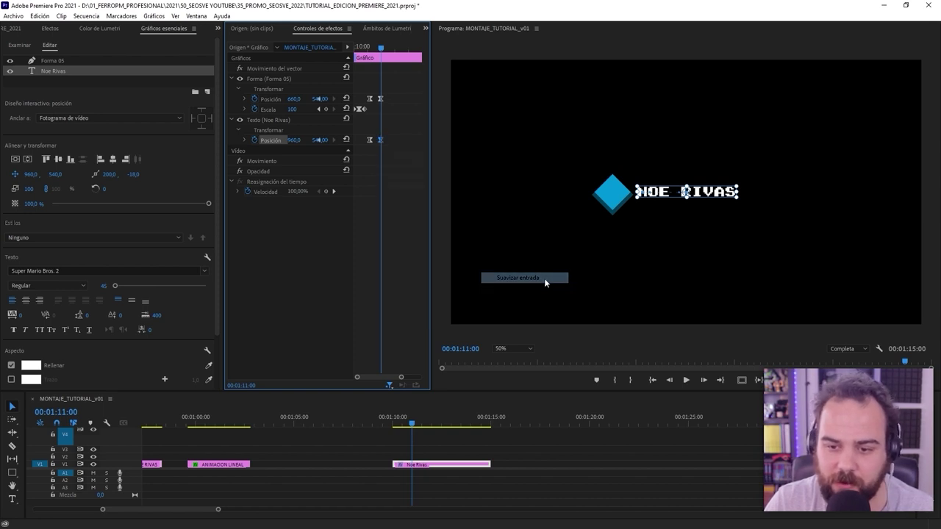
# Play back the combined diamond and title animation from the start of the clip
pyautogui.press('space')
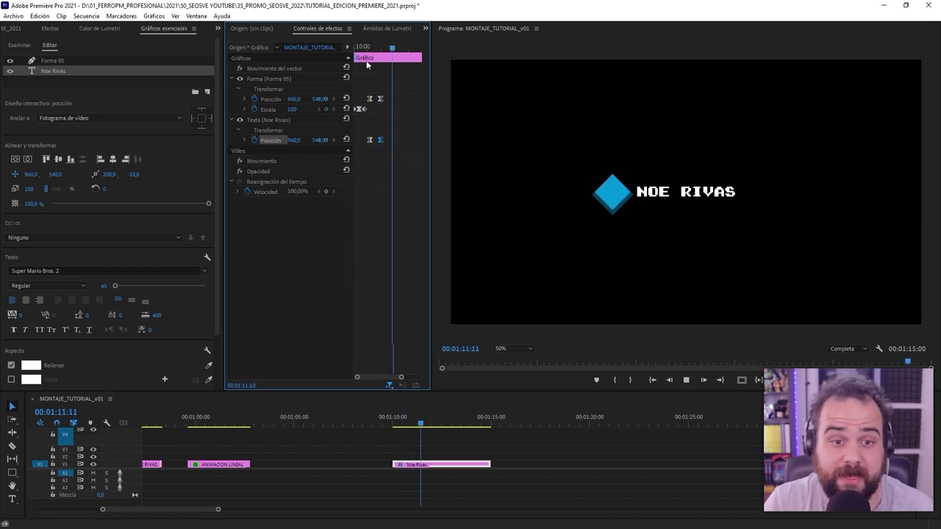
pyautogui.press('space')
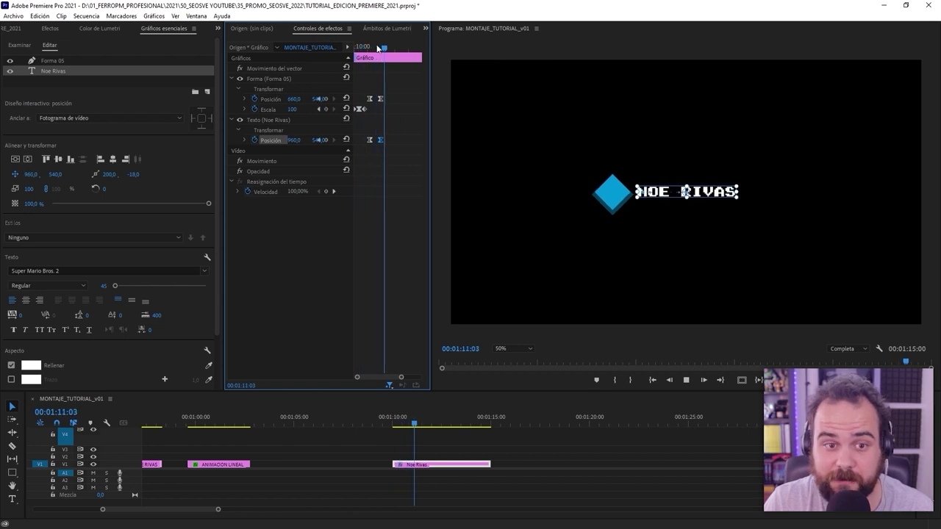
pyautogui.press('space')
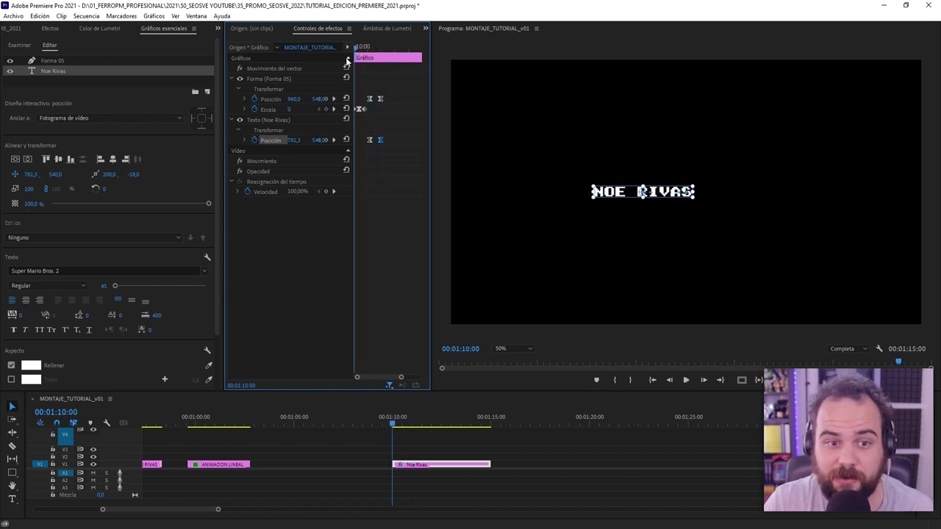
pyautogui.press('space')
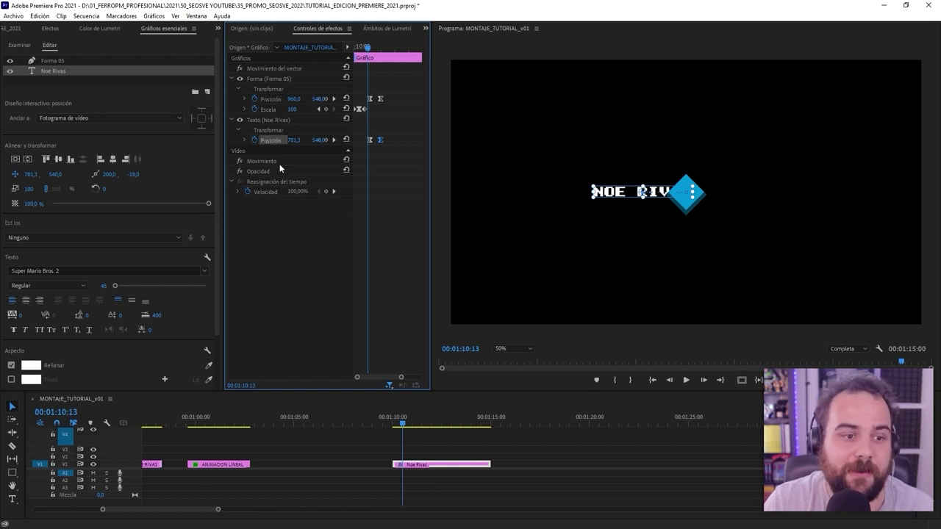
# Show all effect properties again and add a four-point polygon mask to the title text at 00:01:11:00
pyautogui.click(273, 137)
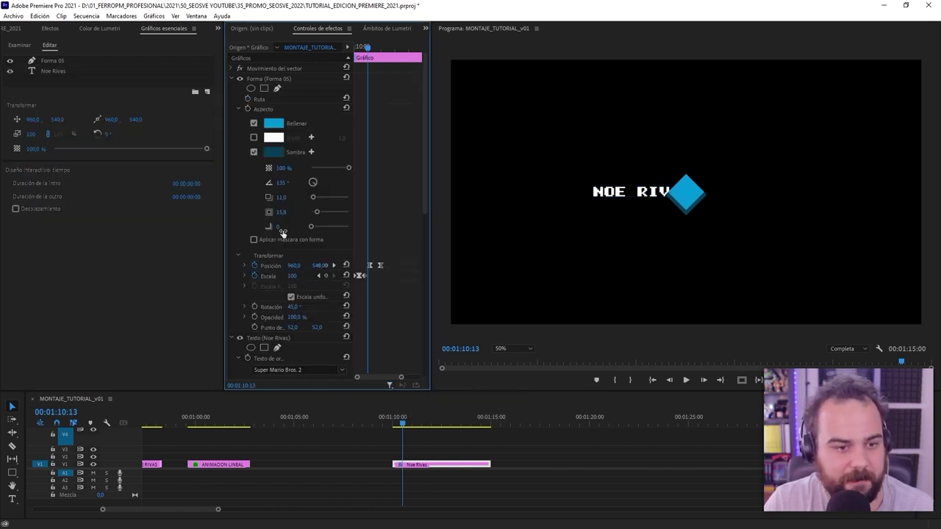
pyautogui.click(238, 109)
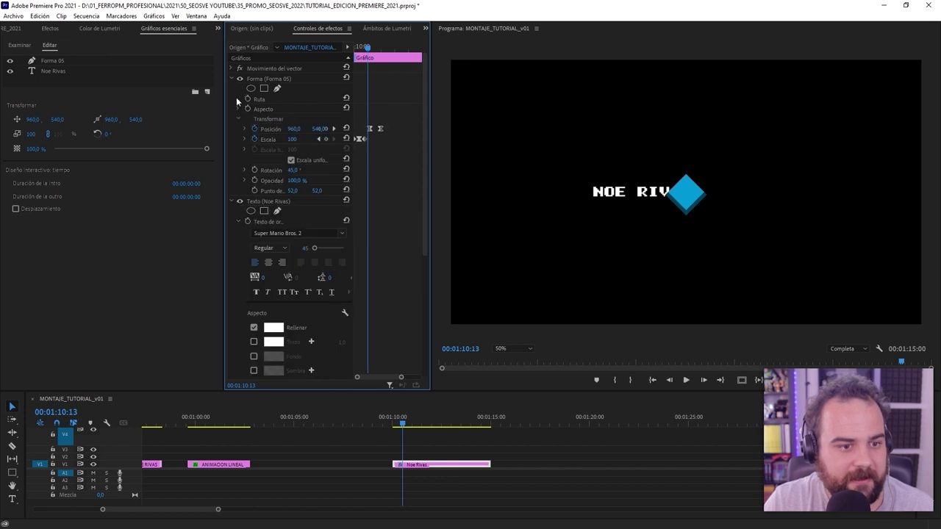
pyautogui.click(237, 119)
pyautogui.click(275, 92)
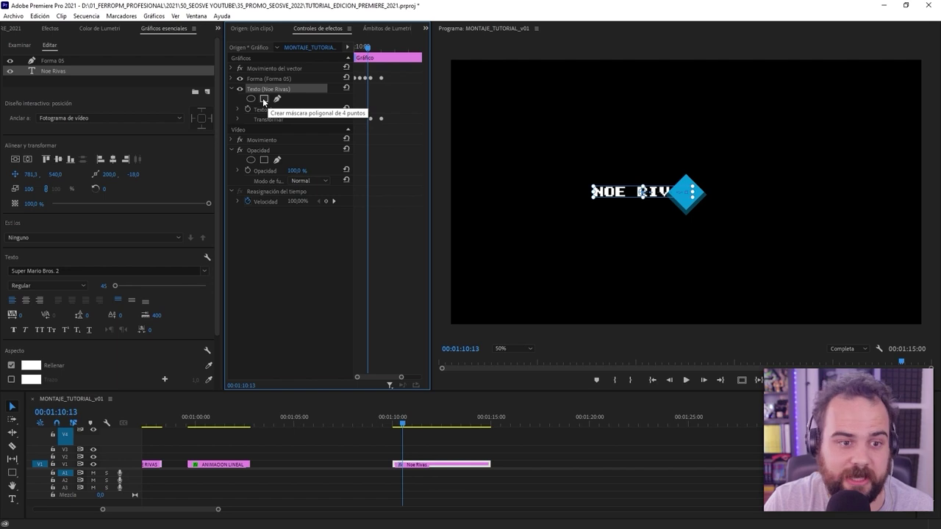
pyautogui.click(382, 47)
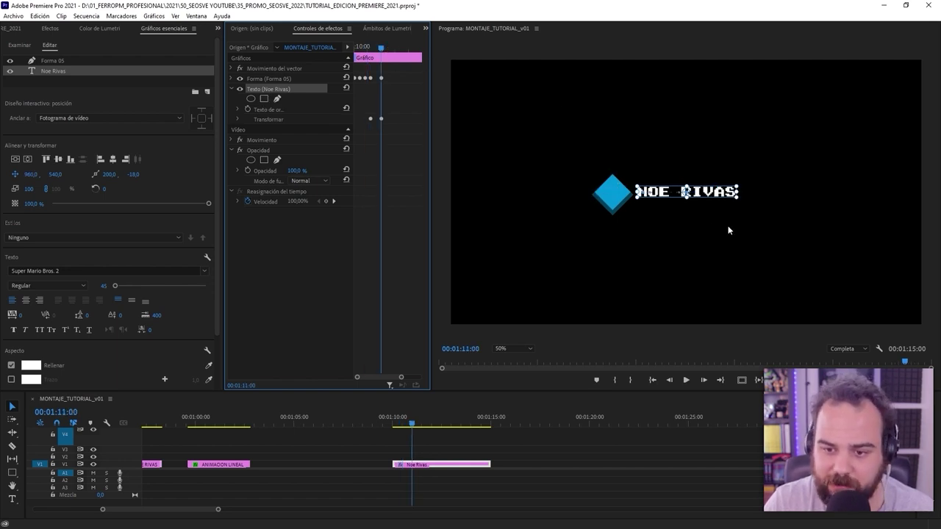
pyautogui.click(266, 100)
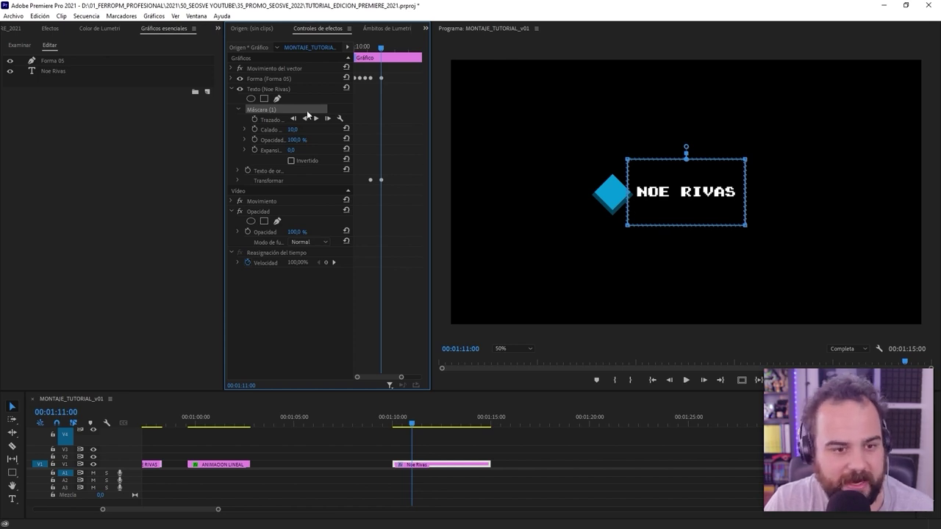
# Keyframe the mask path at 00:01:11:00, and at 00:01:10:15 move the mask right so its left edge meets the diamond's centre
pyautogui.click(254, 119)
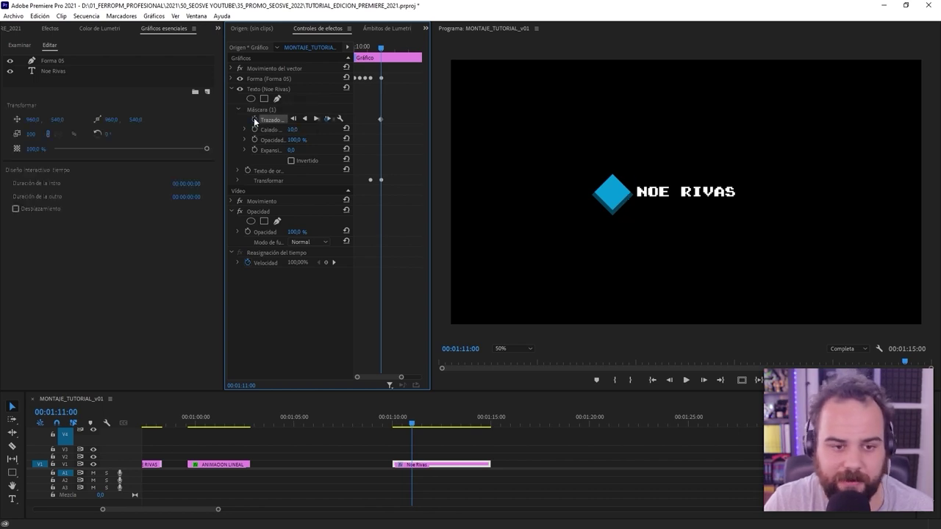
pyautogui.moveTo(381, 48); pyautogui.dragTo(375, 49)
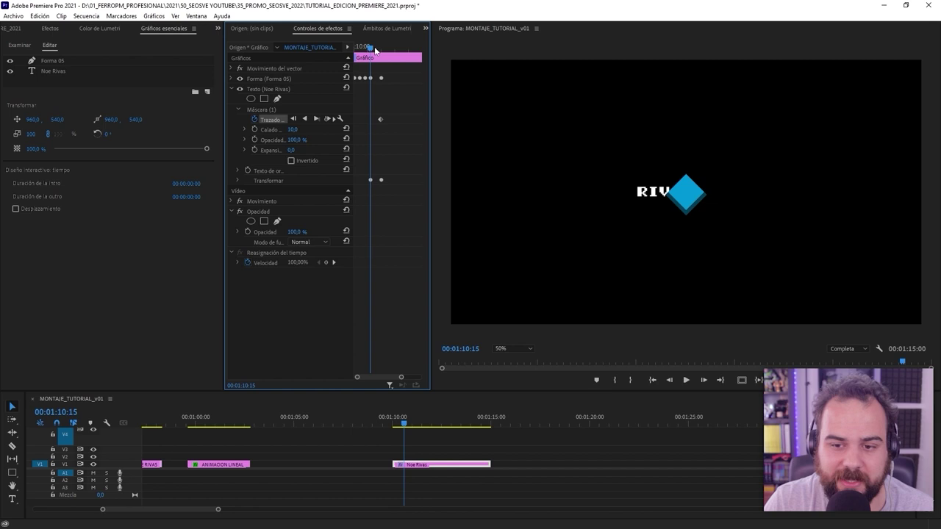
pyautogui.click(256, 108)
pyautogui.moveTo(731, 192); pyautogui.dragTo(774, 194)
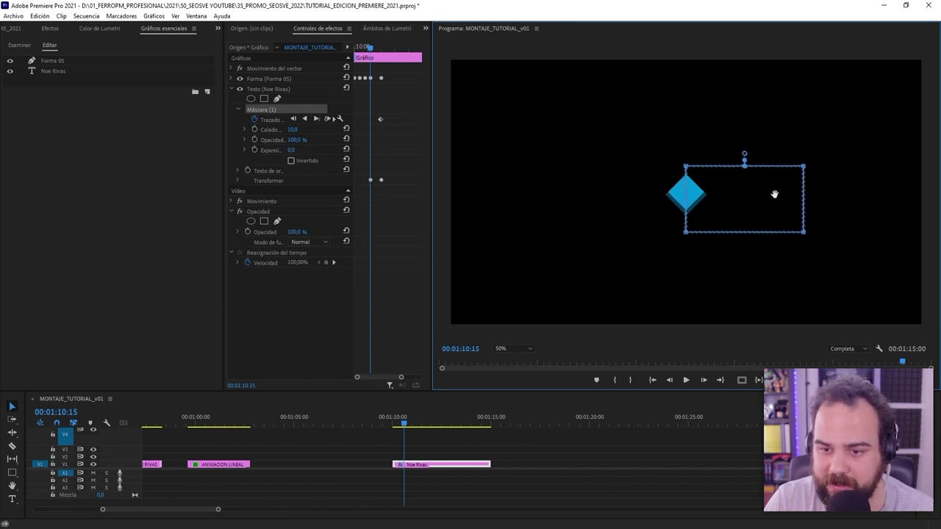
# Shift the text mask left at 00:01:10:23 to uncover the first letter, and right at 00:01:10:00 to hide the text fully
pyautogui.moveTo(373, 49); pyautogui.dragTo(382, 53)
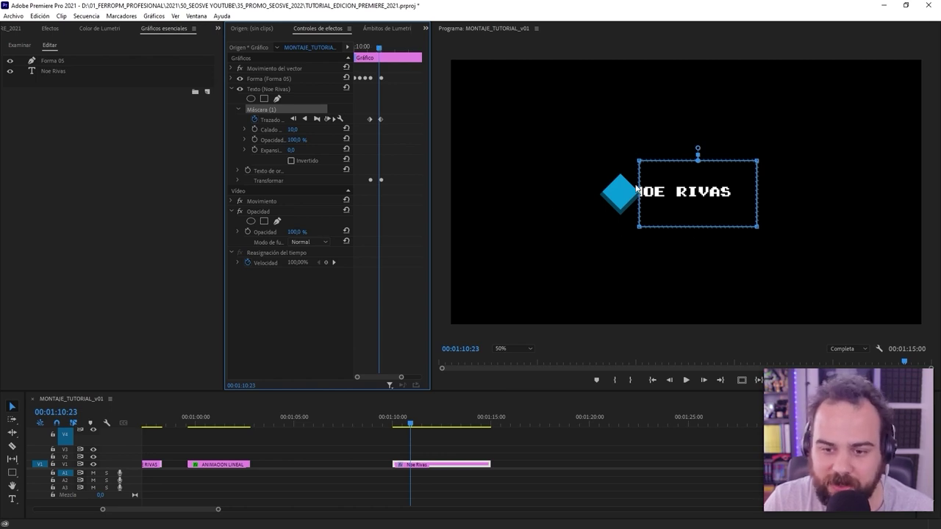
pyautogui.moveTo(690, 190); pyautogui.dragTo(676, 190)
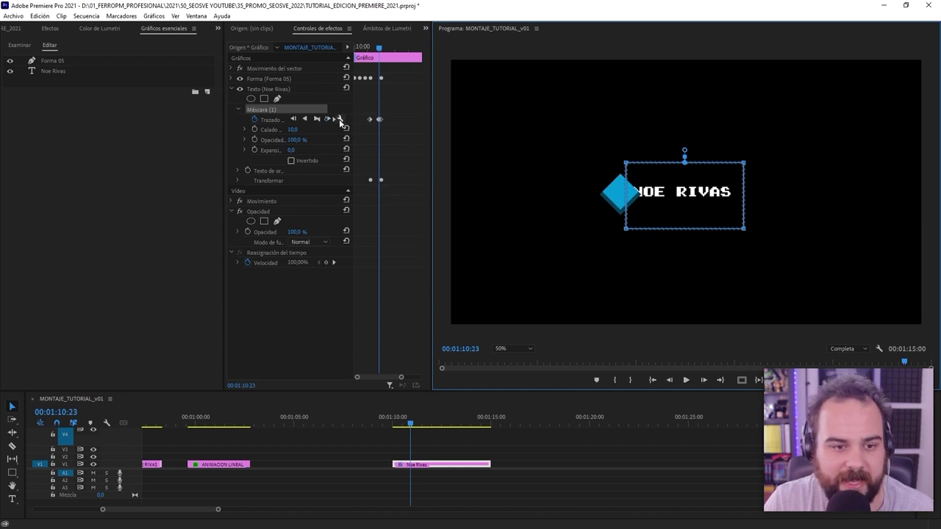
pyautogui.moveTo(402, 379); pyautogui.dragTo(395, 376)
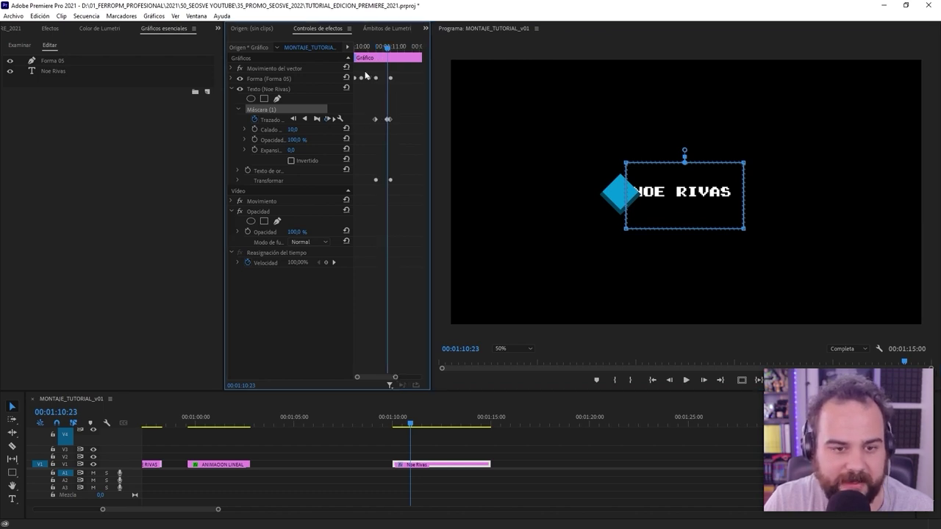
pyautogui.moveTo(384, 48); pyautogui.dragTo(351, 59)
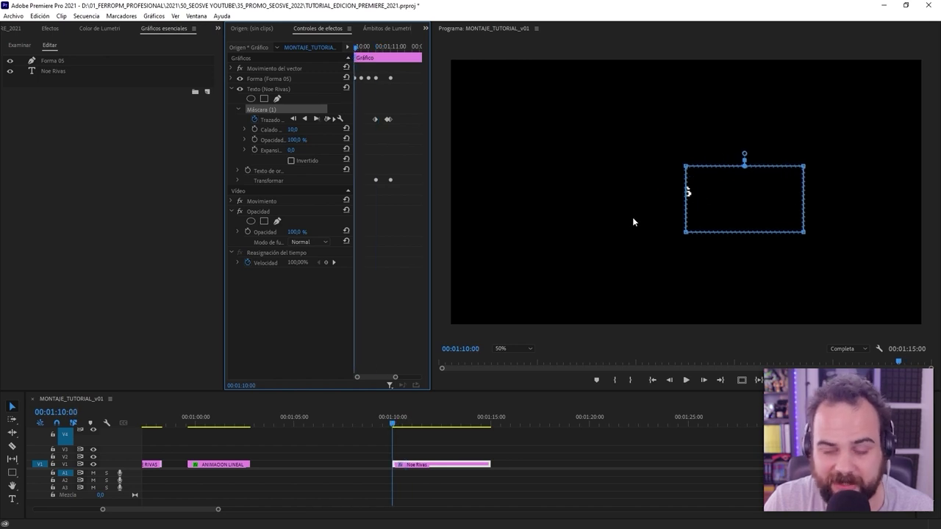
pyautogui.moveTo(714, 203); pyautogui.dragTo(741, 196)
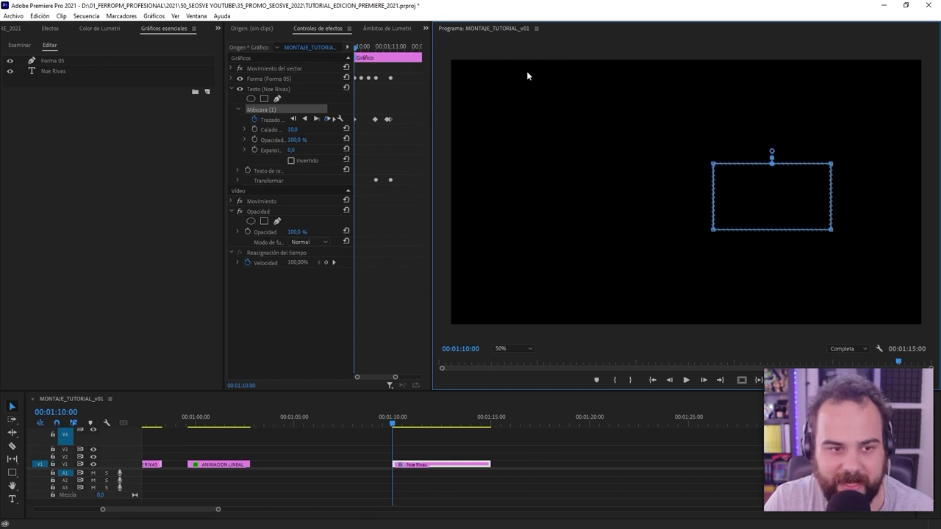
# Mark in and out points around the title clip, from 00:01:10:00 to 00:01:15:00, and play back the masked animation
pyautogui.moveTo(354, 50); pyautogui.dragTo(398, 64)
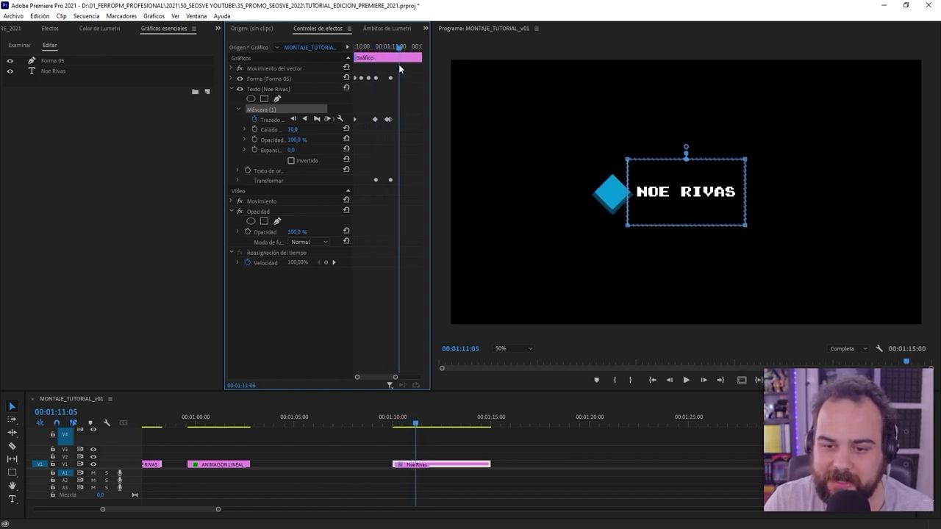
pyautogui.click(569, 475)
pyautogui.click(398, 420)
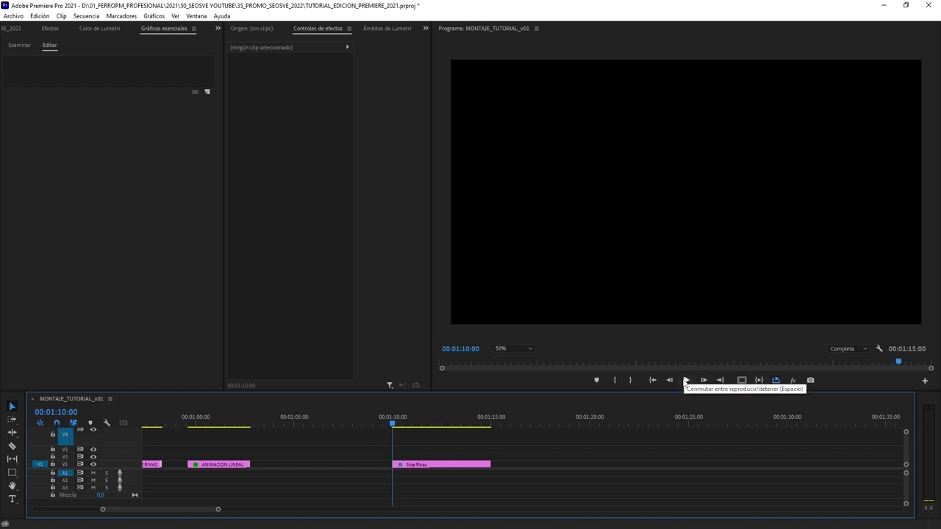
pyautogui.click(394, 420)
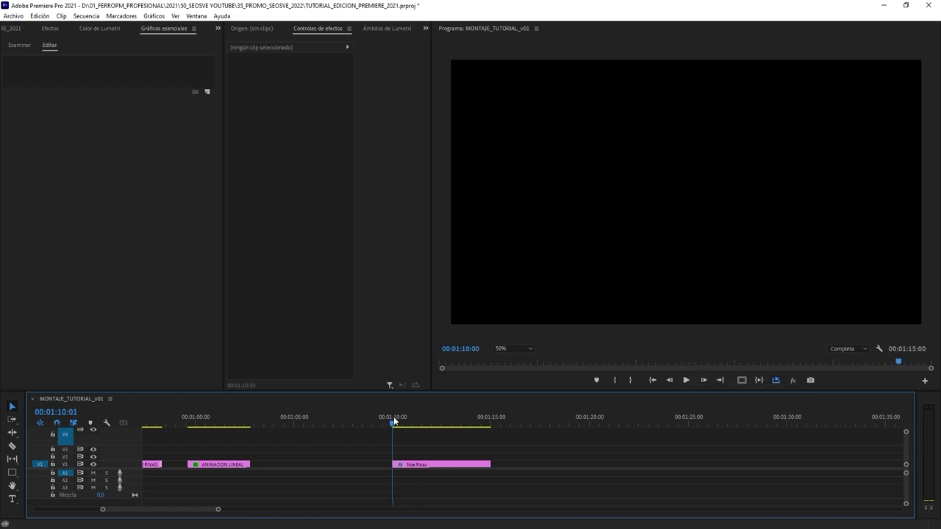
pyautogui.press('i')
pyautogui.click(488, 416)
pyautogui.press('o')
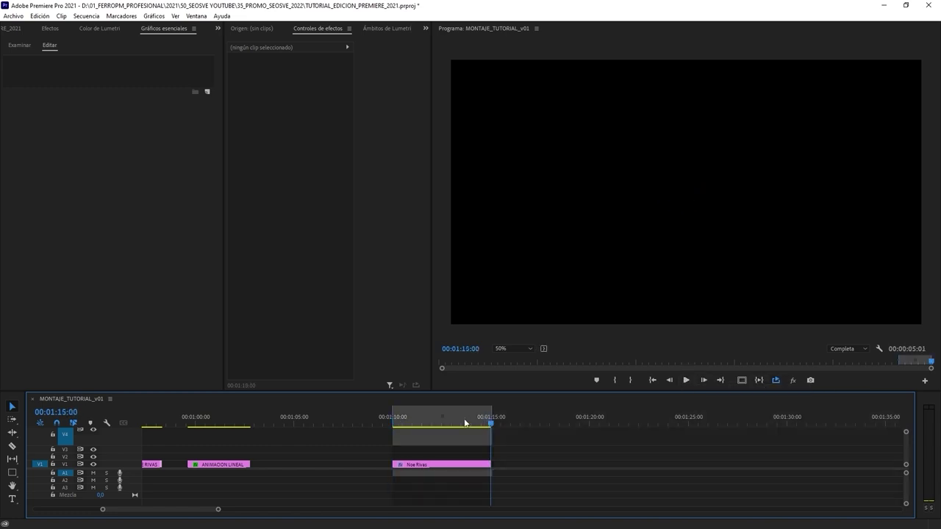
pyautogui.hotkey('ctrl', 'shift', 'space')
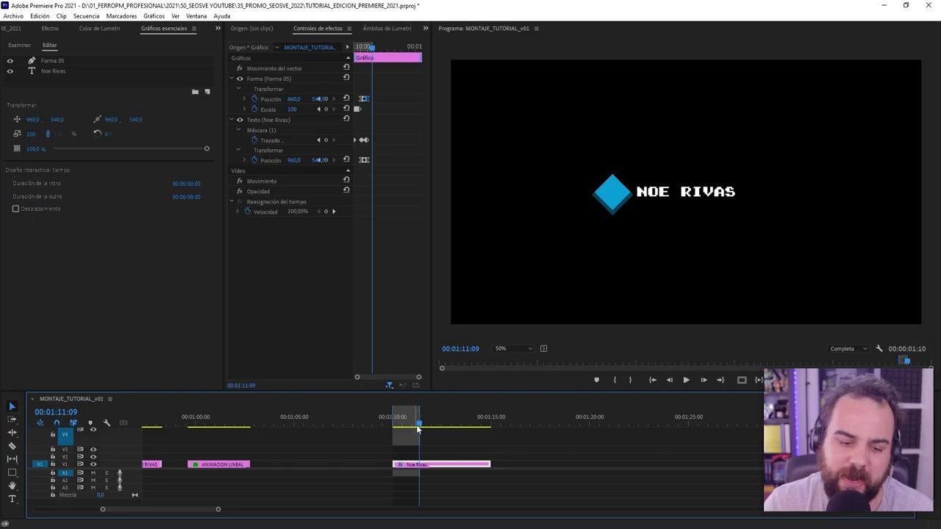
# Add a scale keyframe of 100 for the diamond at 00:01:11:00
pyautogui.moveTo(417, 426); pyautogui.dragTo(419, 427)
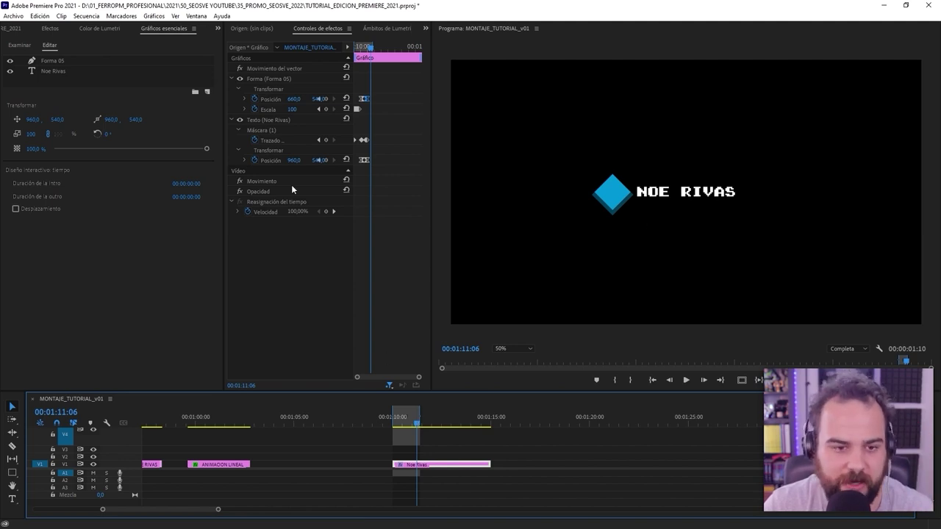
pyautogui.moveTo(370, 46); pyautogui.dragTo(369, 50)
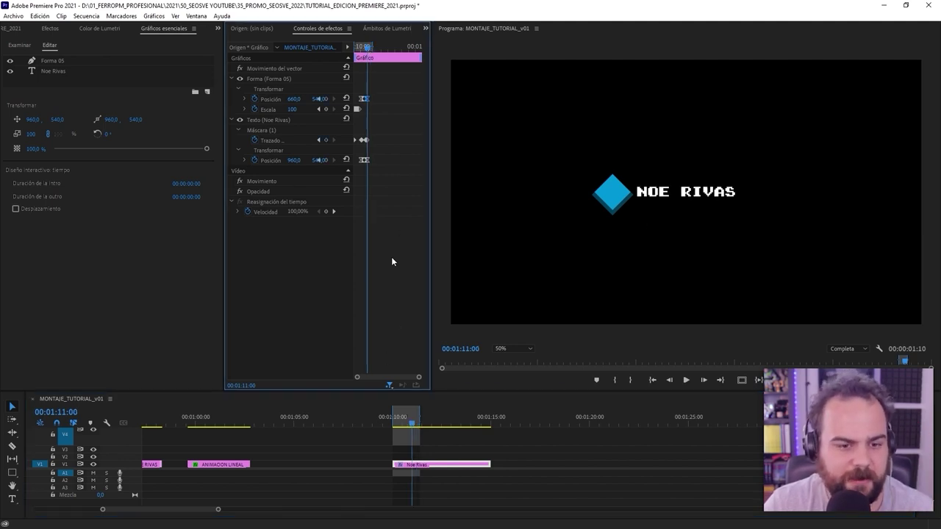
pyautogui.click(245, 109)
pyautogui.press('=')
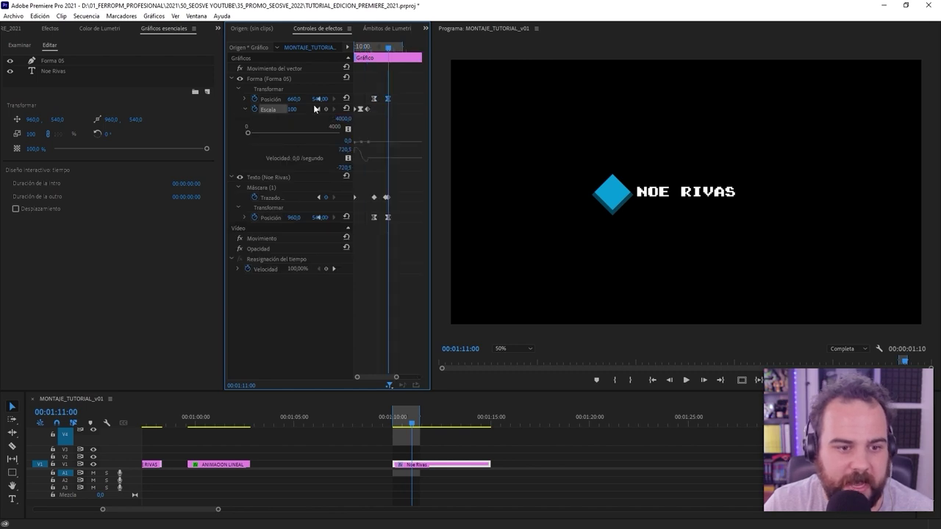
pyautogui.moveTo(378, 45)
pyautogui.mouseDown()
pyautogui.moveTo(388, 46)
pyautogui.moveTo(369, 55)
pyautogui.moveTo(391, 58)
pyautogui.mouseUp()
pyautogui.click(326, 109)
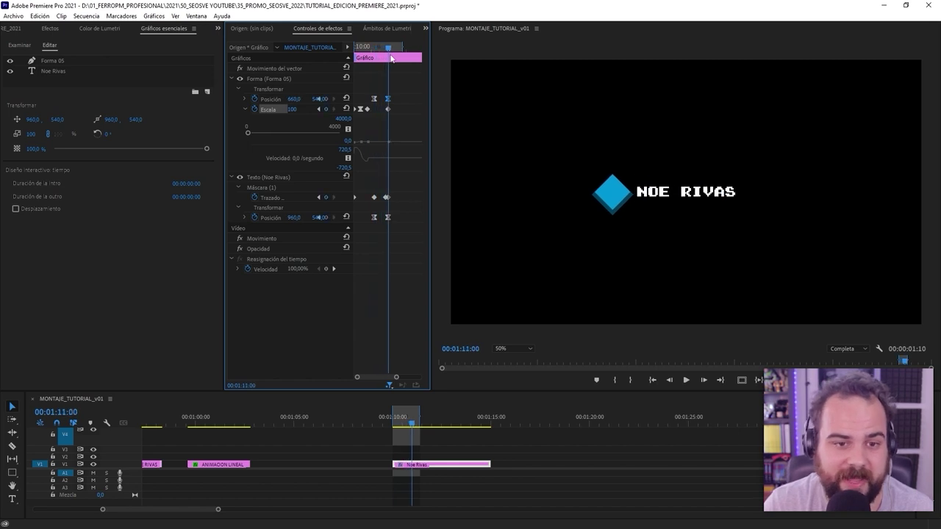
# Set the diamond's scale to 50 at 00:01:11:05
pyautogui.press('Right')
pyautogui.press('Right')
pyautogui.press('Right')
pyautogui.press('Right')
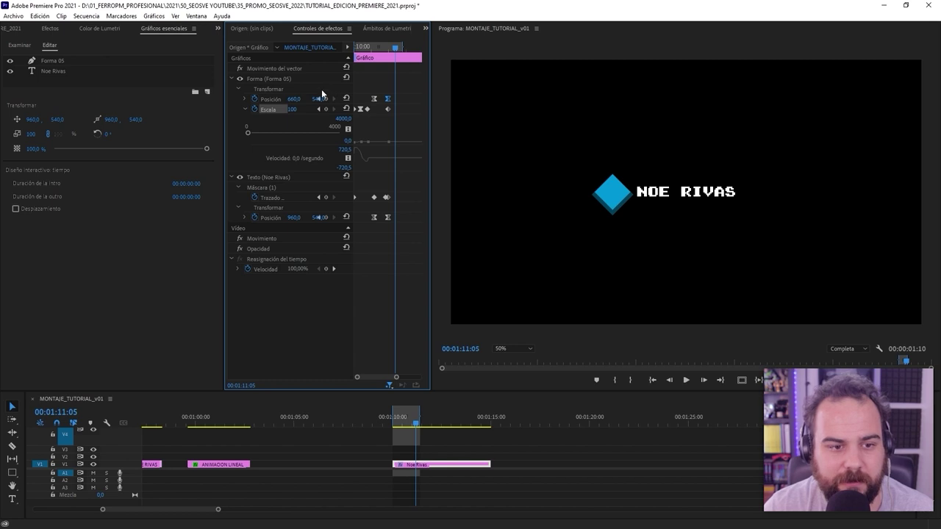
pyautogui.moveTo(372, 103); pyautogui.dragTo(356, 129)
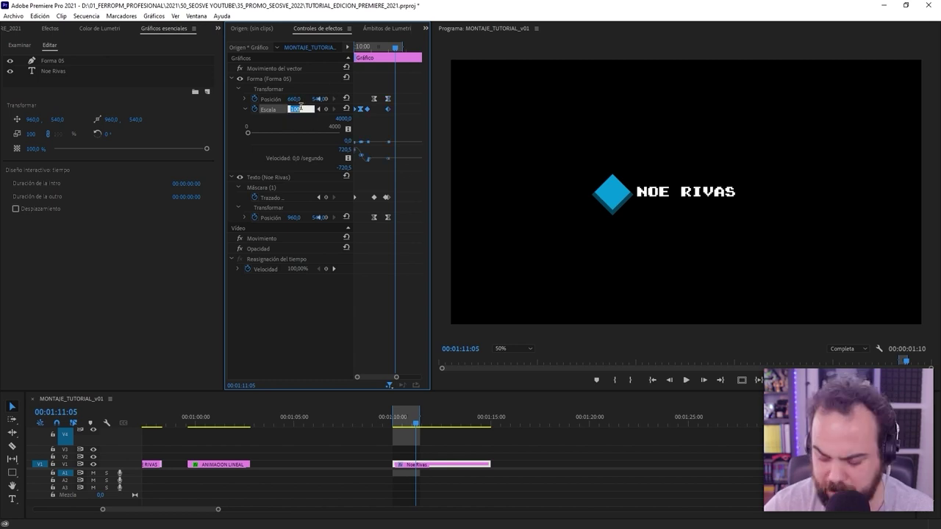
pyautogui.press('Return')
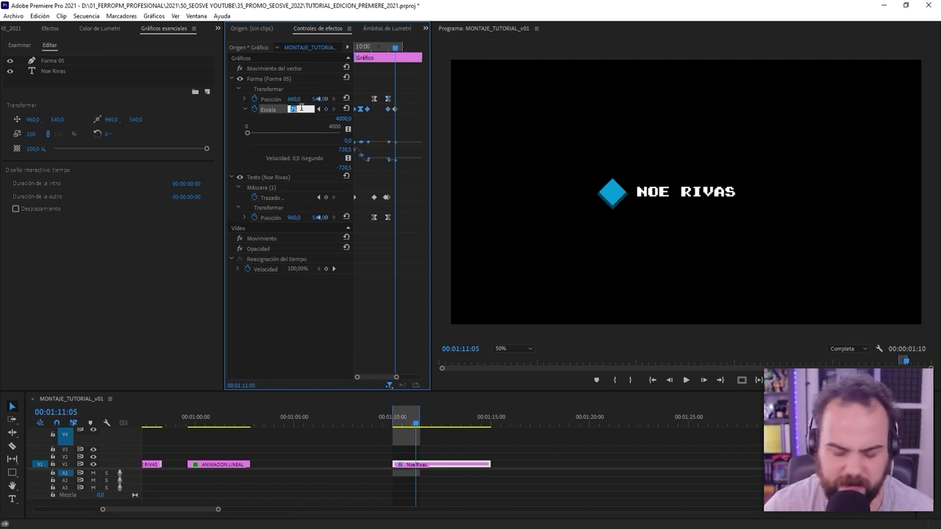
pyautogui.write('50')
pyautogui.press('Return')
# Apply Suavizar salida to the diamond's scale keyframe at 00:01:11:00 and Suavizar entrada to the one at 00:01:11:05
pyautogui.rightClick(390, 110)
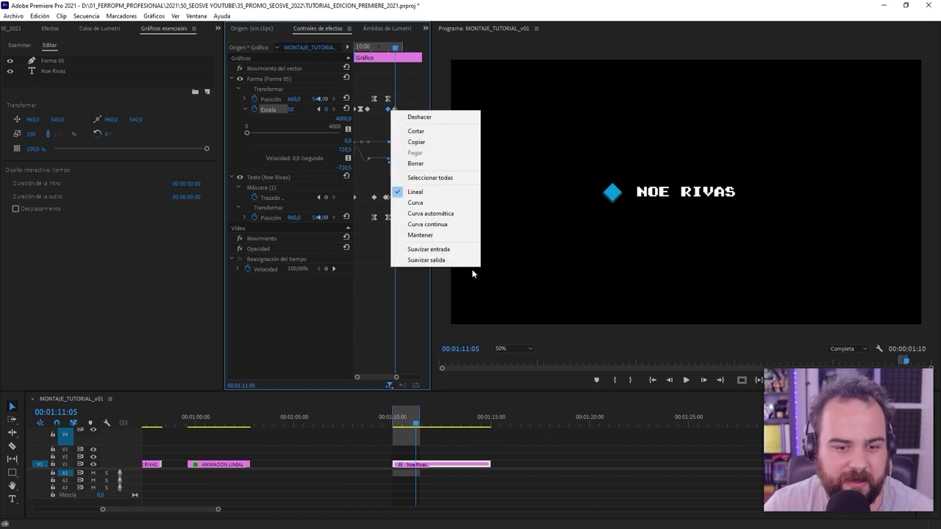
pyautogui.click(441, 259)
pyautogui.rightClick(395, 110)
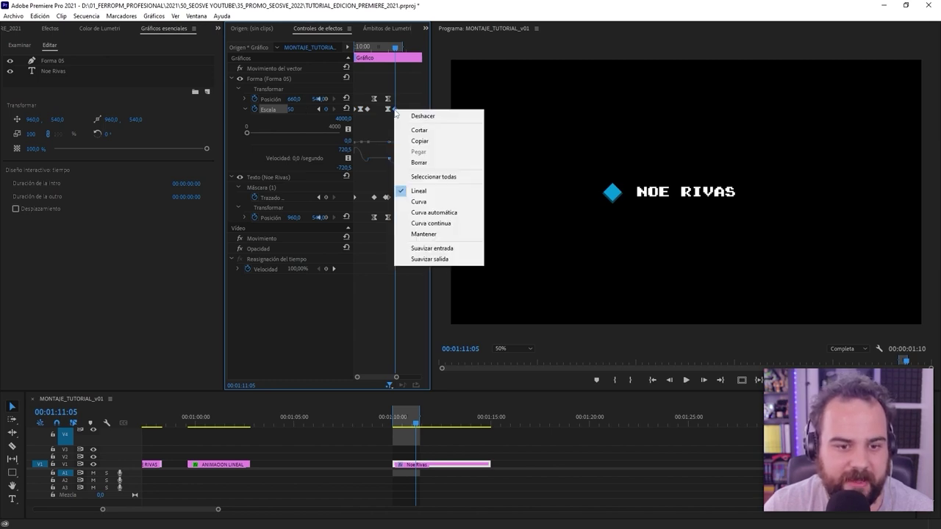
pyautogui.click(450, 248)
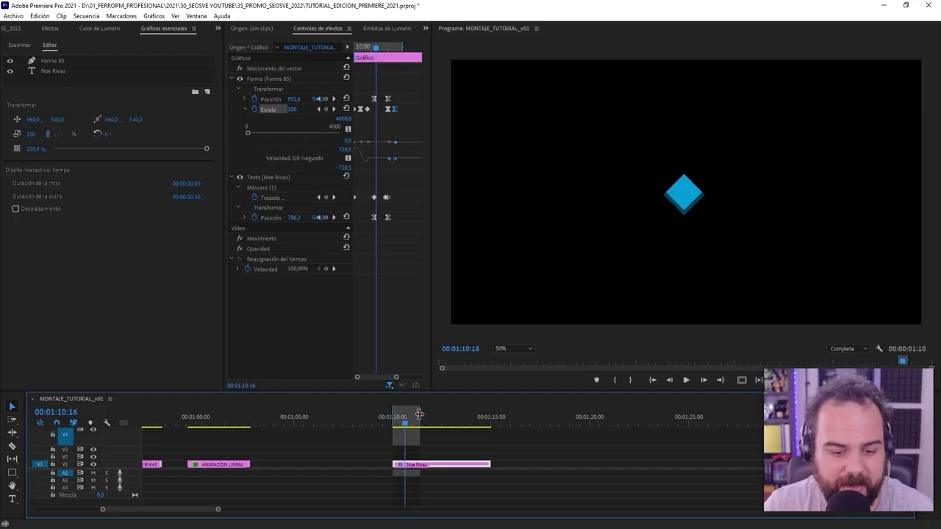
# Cut the title clip at 00:01:13:07 and delete the part after the cut
pyautogui.moveTo(419, 416); pyautogui.dragTo(456, 423)
pyautogui.press('c')
pyautogui.click(461, 466)
pyautogui.press('v')
pyautogui.click(468, 463)
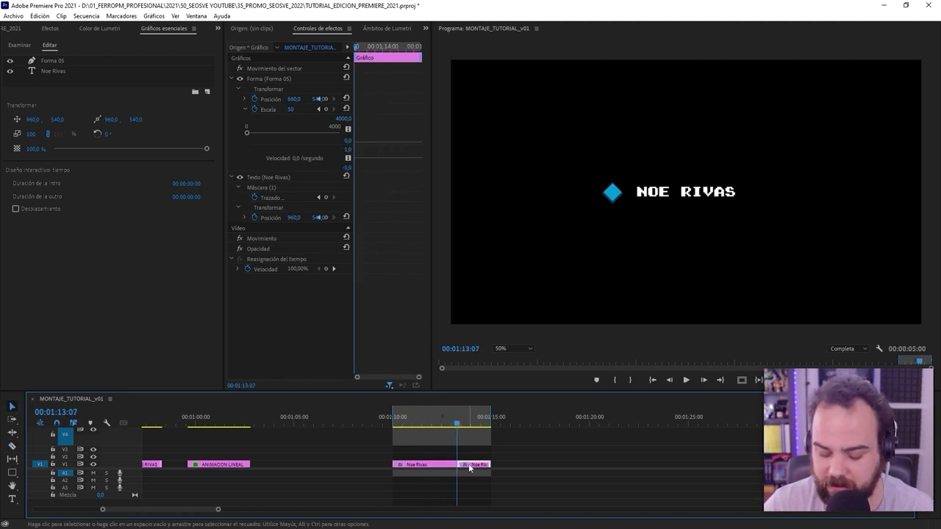
pyautogui.press('Delete')
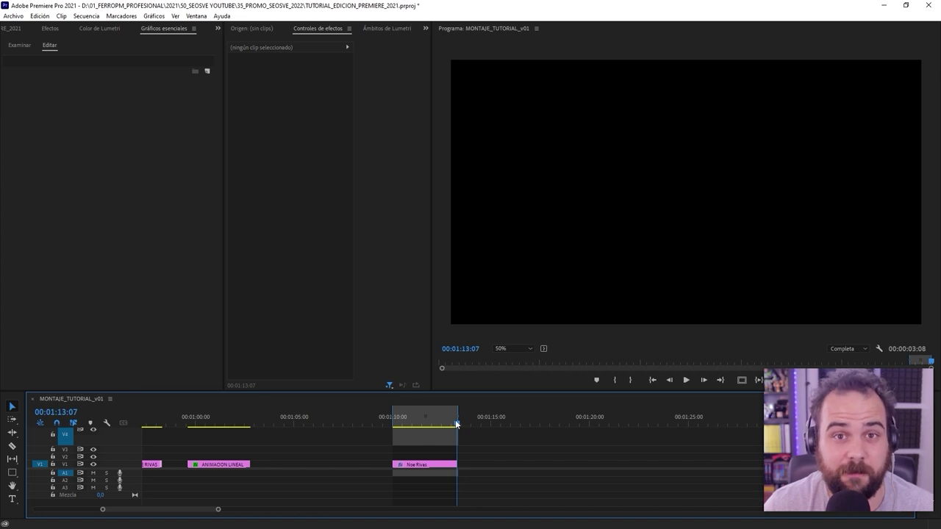
# Examine the diamond's Transformar properties and keyframes with the playhead at 00:01:12:22
pyautogui.moveTo(455, 420); pyautogui.dragTo(449, 420)
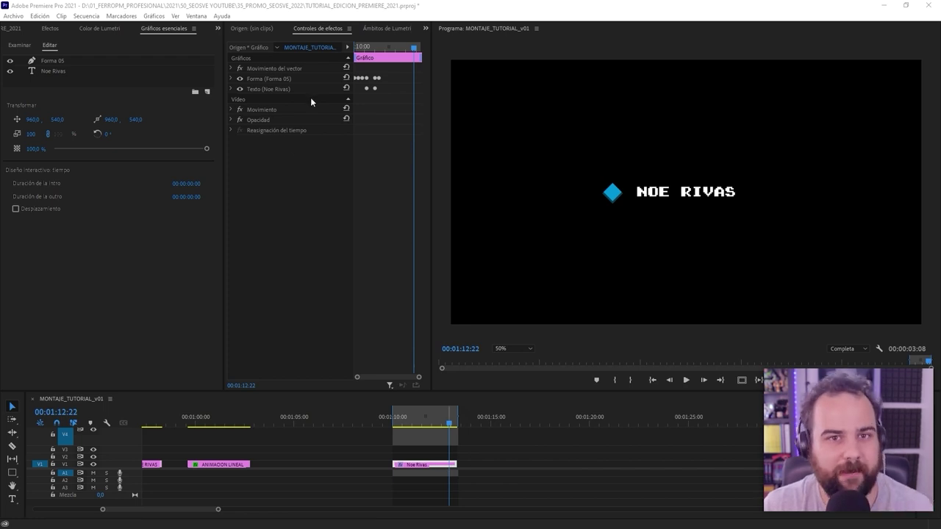
pyautogui.click(231, 78)
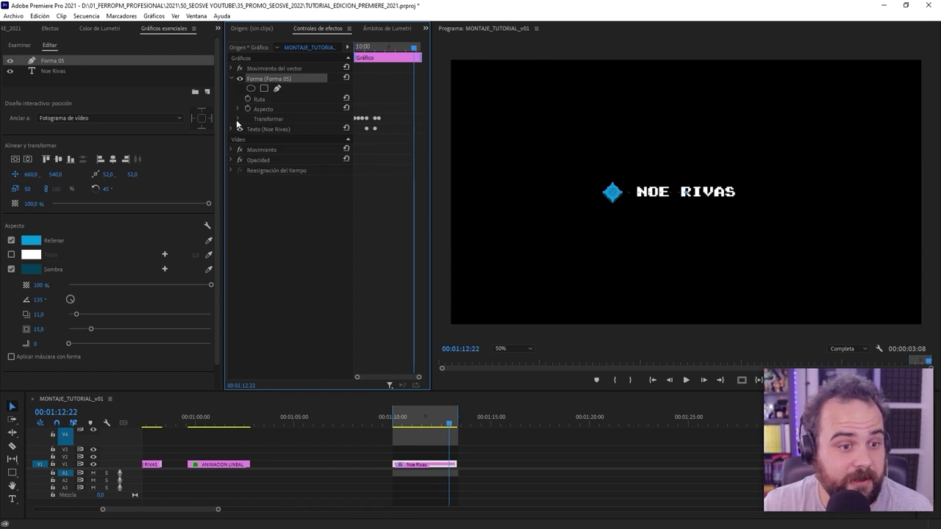
pyautogui.click(236, 118)
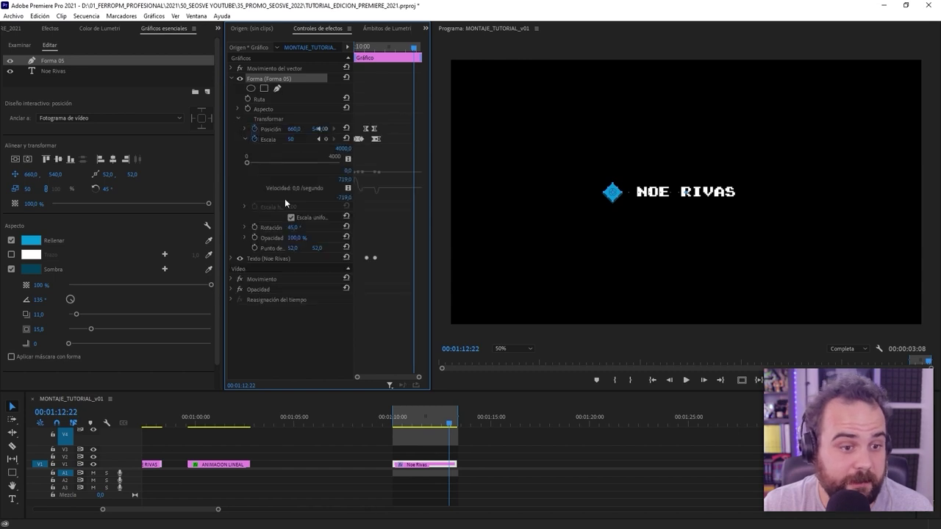
pyautogui.click(231, 78)
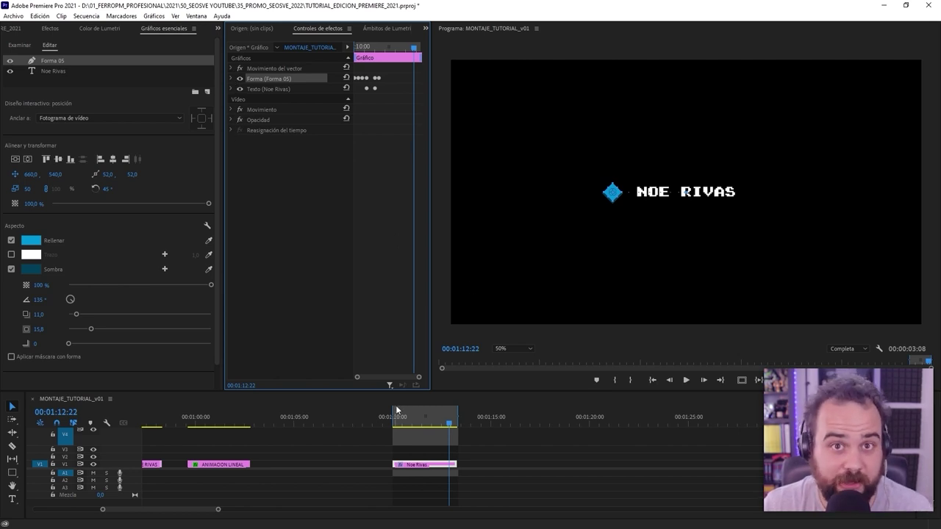
pyautogui.click(271, 109)
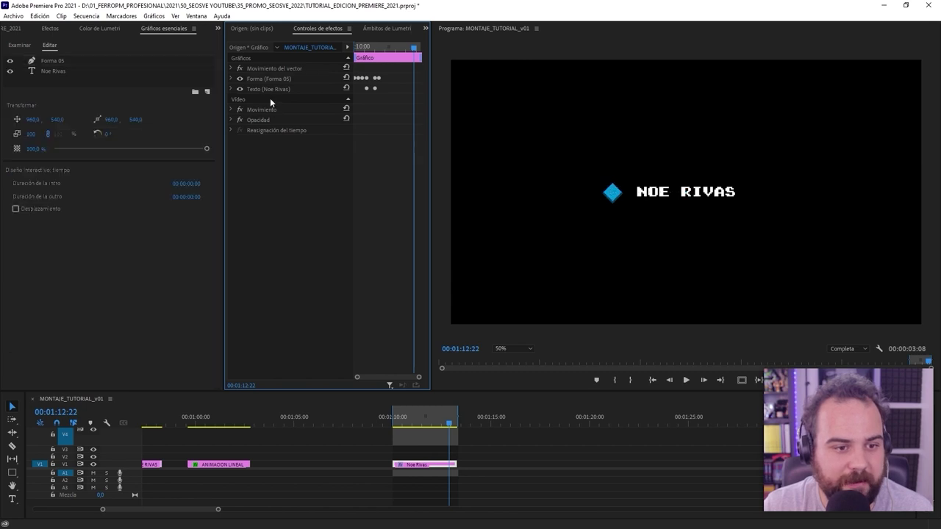
# Animate the title clip's Opacidad from 100 % at 00:01:12:22 to 0 % at 00:01:13:07
pyautogui.click(230, 120)
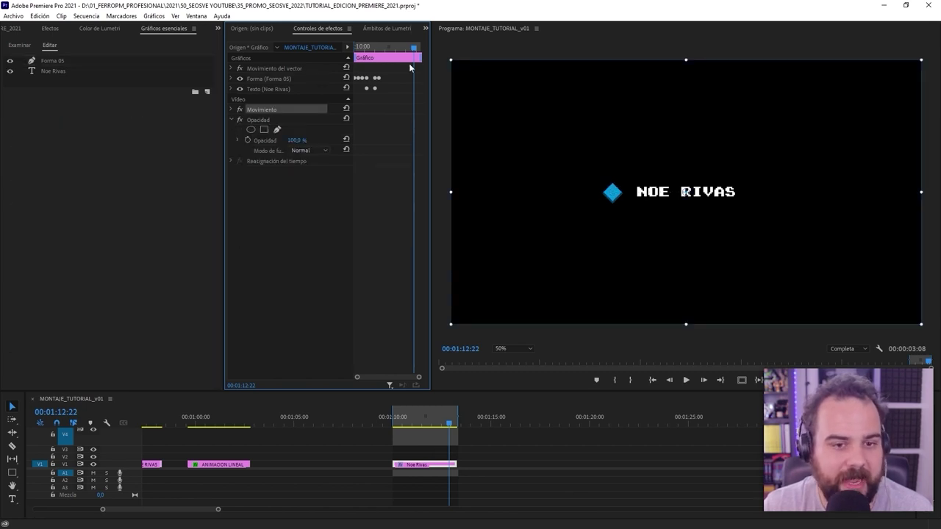
pyautogui.click(248, 139)
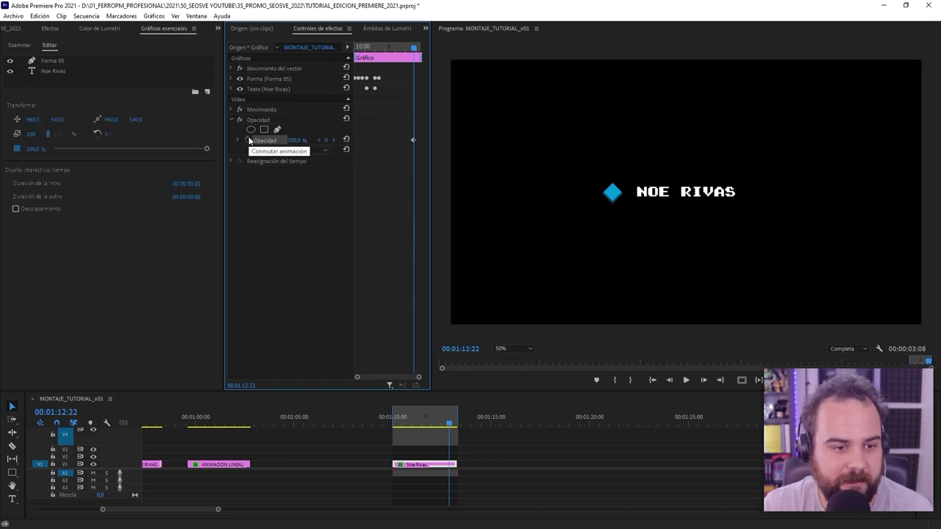
pyautogui.click(424, 47)
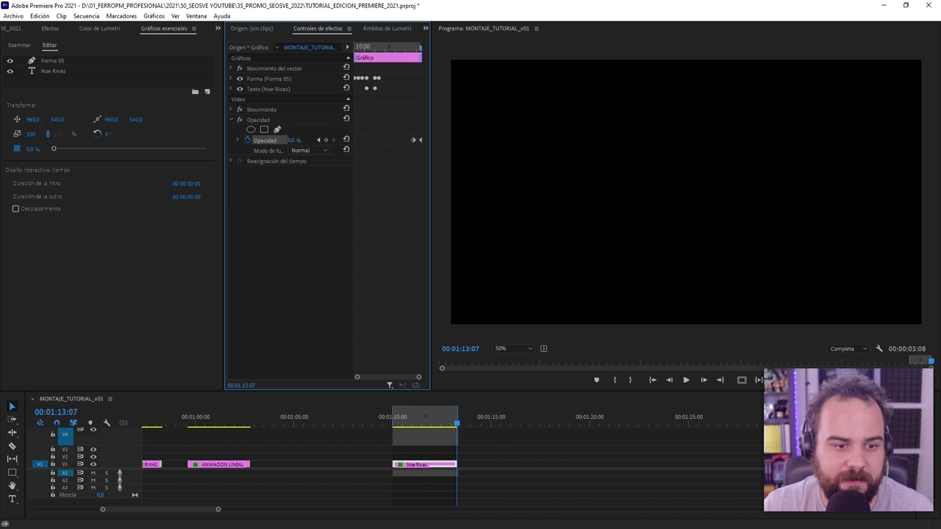
# Apply Suavizar salida to the first opacity keyframe and Suavizar entrada to the last one, and play the result
pyautogui.rightClick(413, 139)
pyautogui.click(452, 286)
pyautogui.rightClick(421, 142)
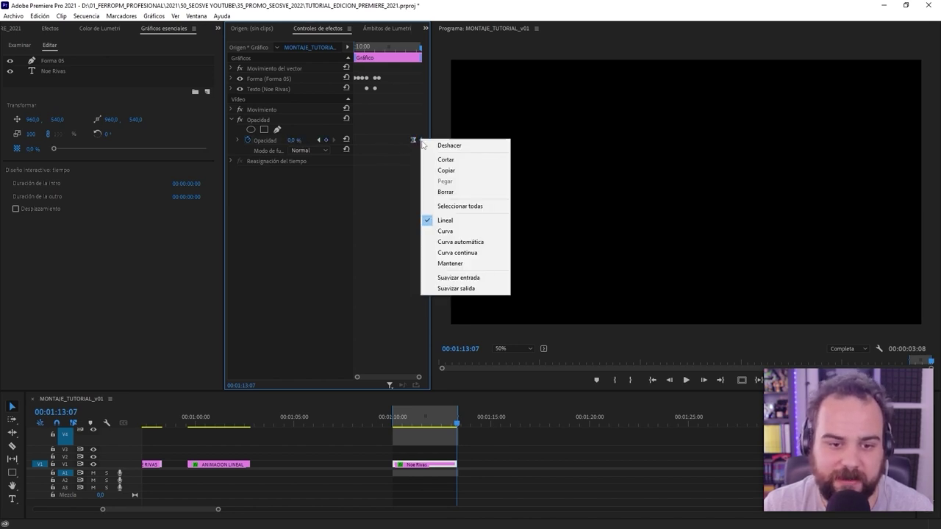
pyautogui.click(452, 277)
pyautogui.press('space')
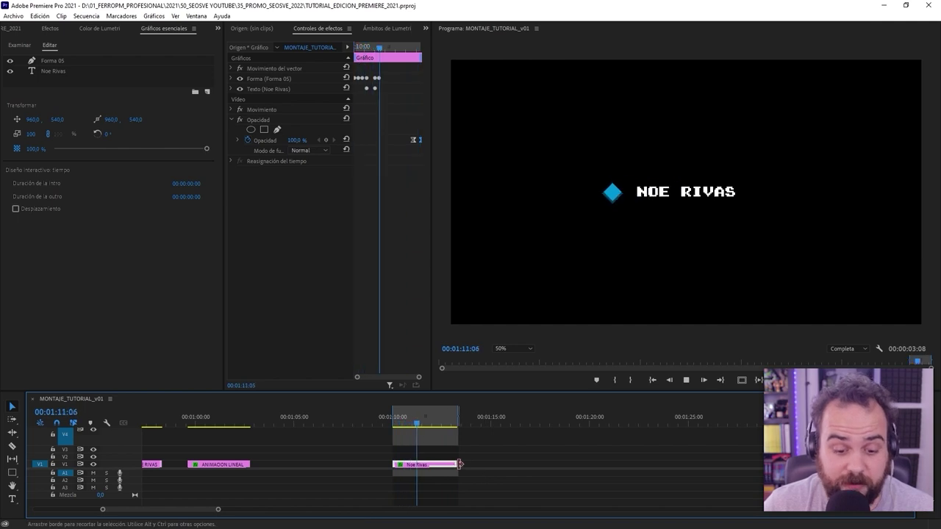
# Try extending the title clip and moving its fade-out opacity keyframes to the new end, and shorten the clip back
pyautogui.moveTo(461, 465); pyautogui.dragTo(616, 470)
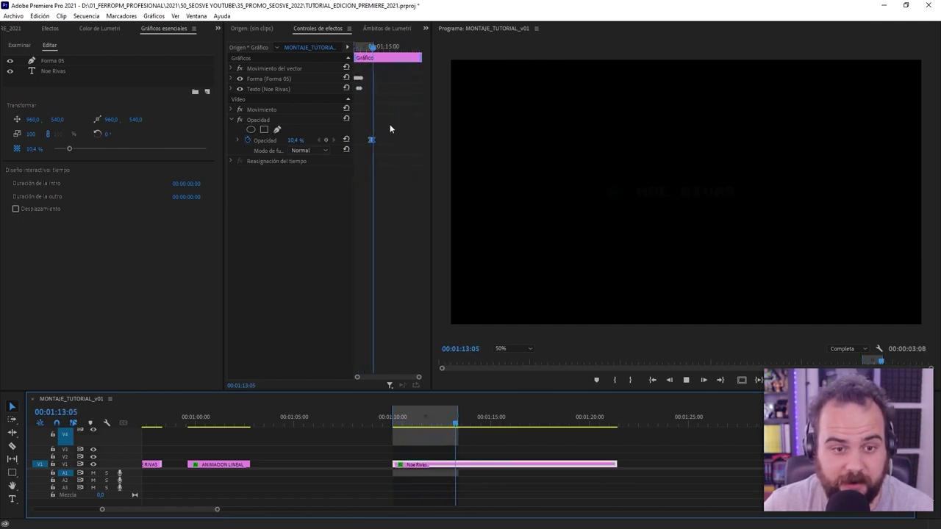
pyautogui.moveTo(392, 128); pyautogui.dragTo(433, 153)
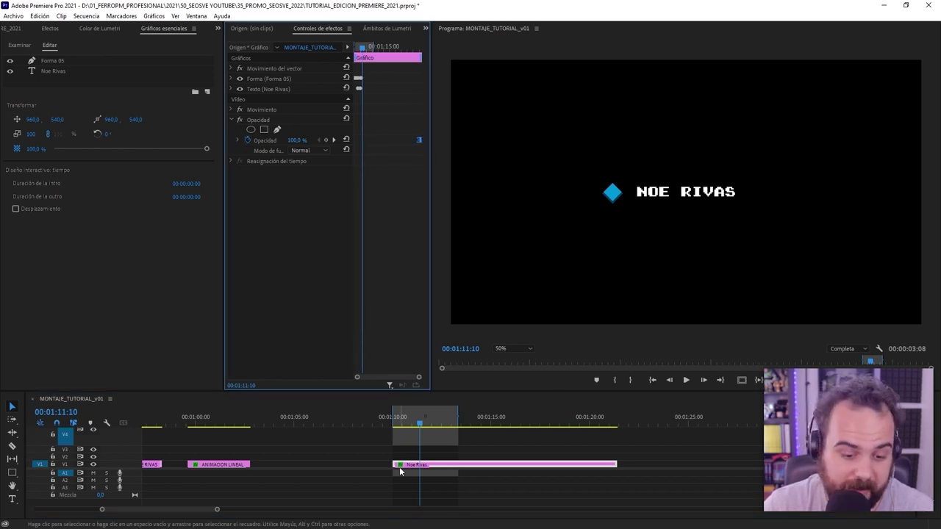
pyautogui.moveTo(616, 464); pyautogui.dragTo(480, 463)
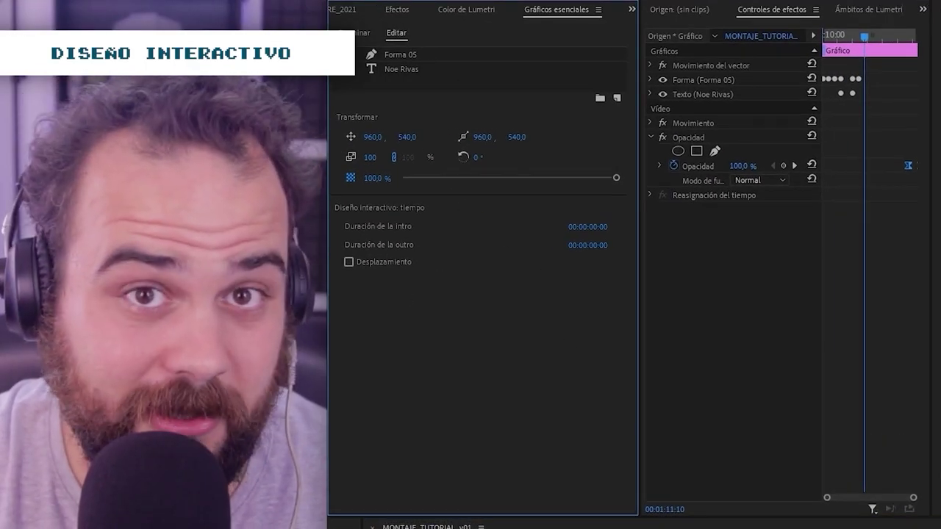
# Examine the properties of the diamond and text layers, and those of the whole graphic with no layer selected
pyautogui.click(441, 55)
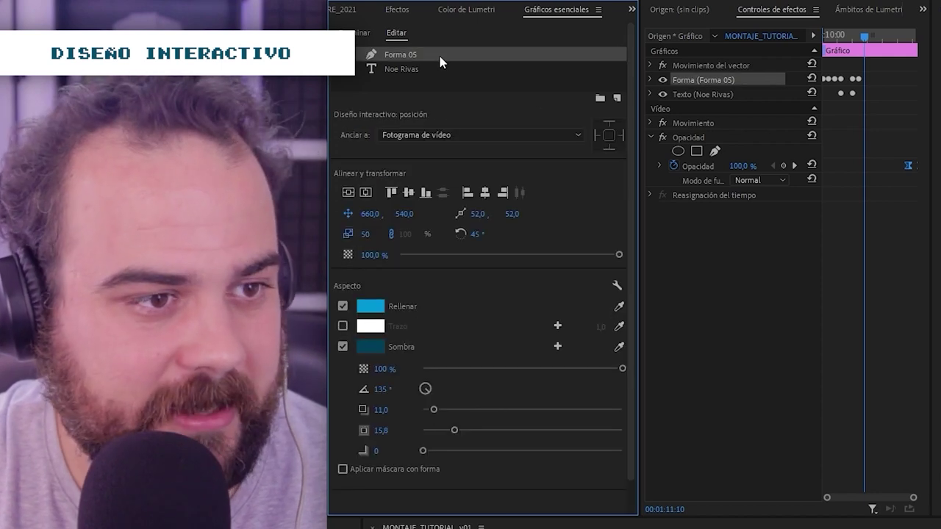
pyautogui.click(421, 69)
pyautogui.scroll(-2, 490, 338)
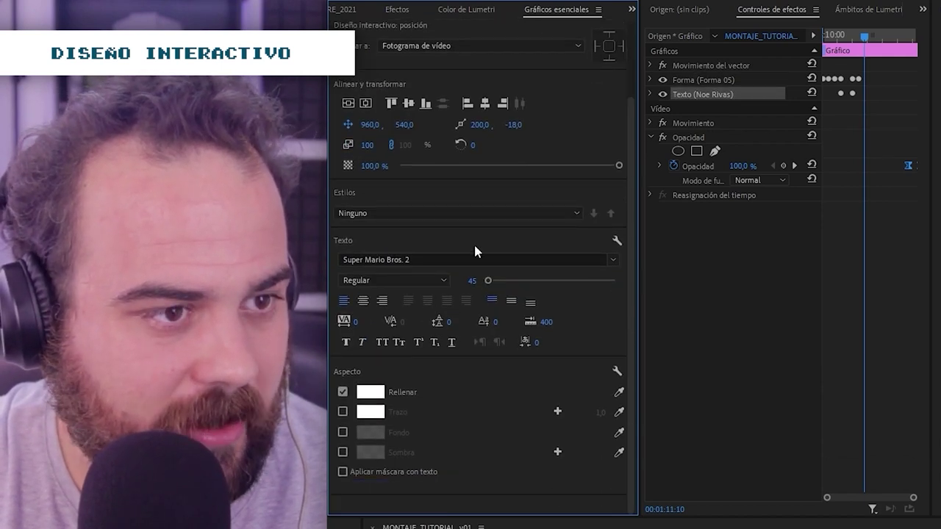
pyautogui.scroll(3, 473, 243)
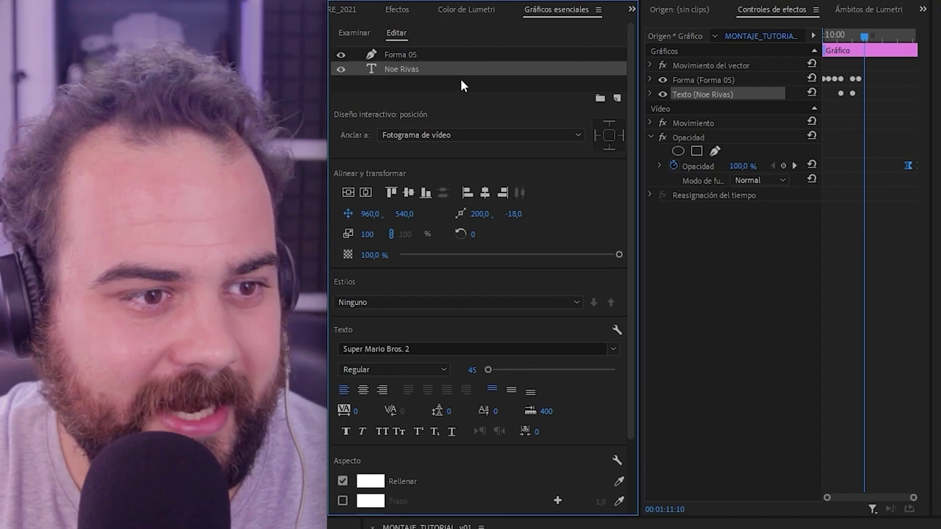
pyautogui.click(461, 83)
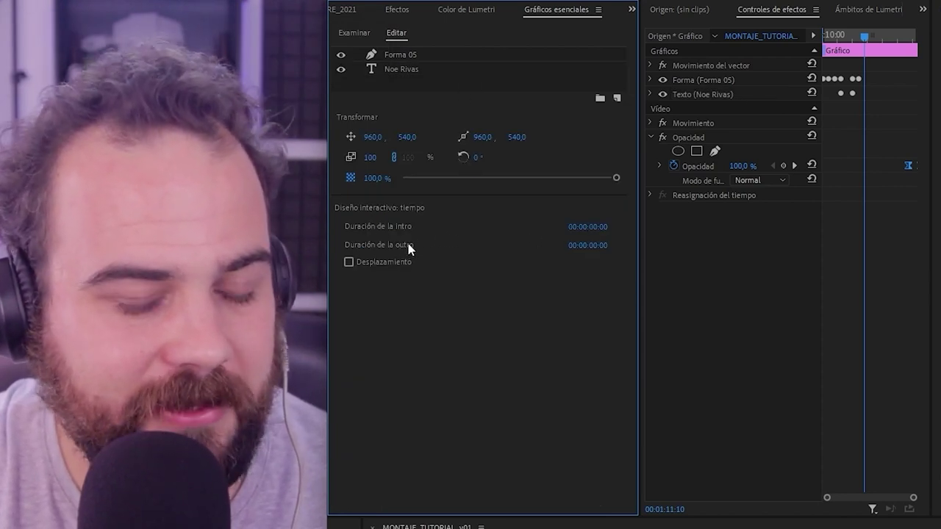
# Set the title graphic's Duración de la intro to 00:00:01:05 and its Duración de la outro to 00:00:00:10
pyautogui.moveTo(592, 227); pyautogui.dragTo(593, 335)
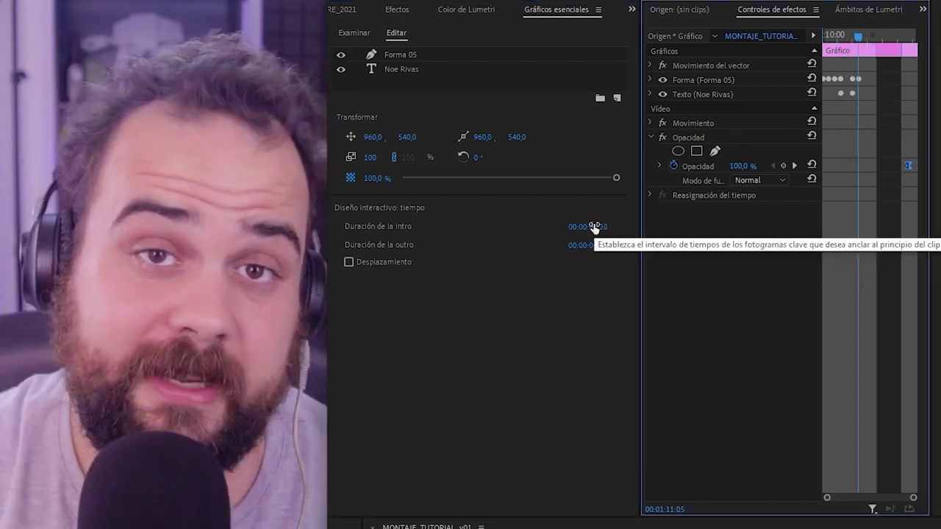
pyautogui.moveTo(590, 227); pyautogui.dragTo(754, 95)
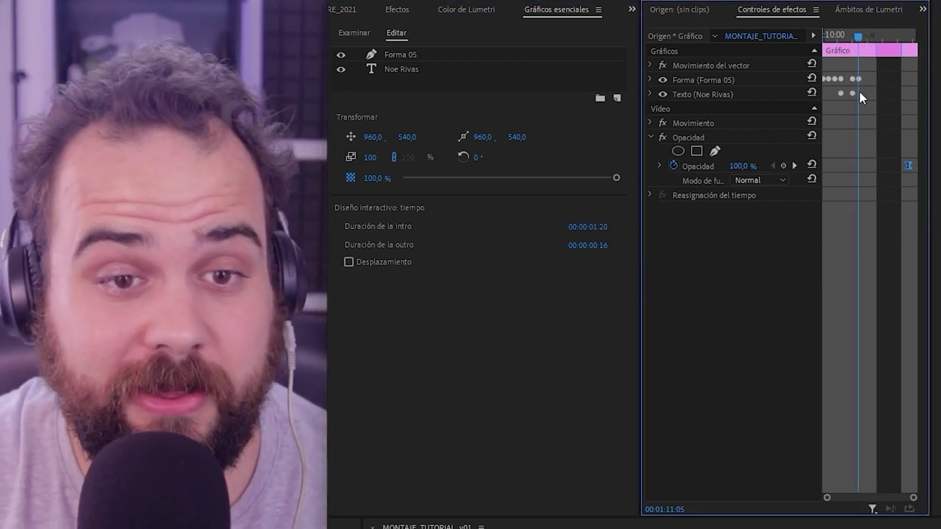
pyautogui.click(599, 226)
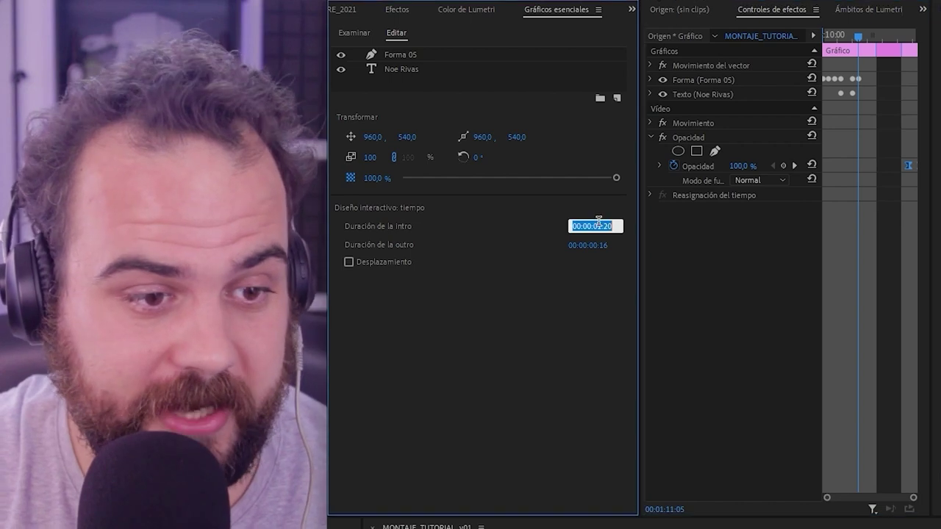
pyautogui.write('105')
pyautogui.press('Return')
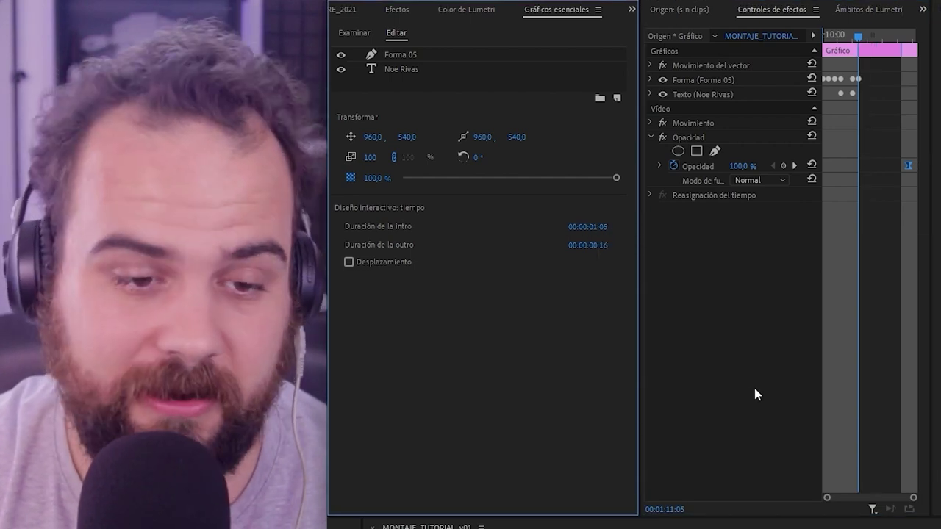
pyautogui.click(615, 242)
pyautogui.write('1')
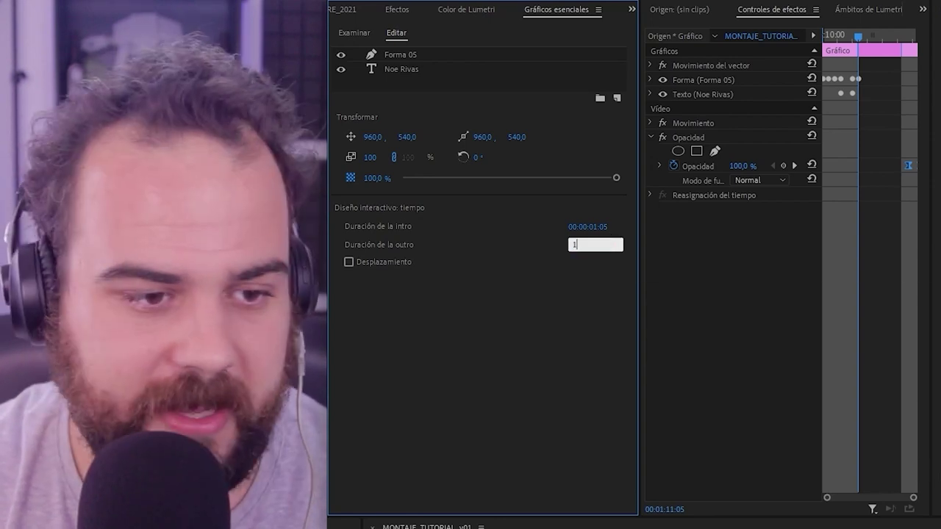
pyautogui.write('0')
pyautogui.press('Return')
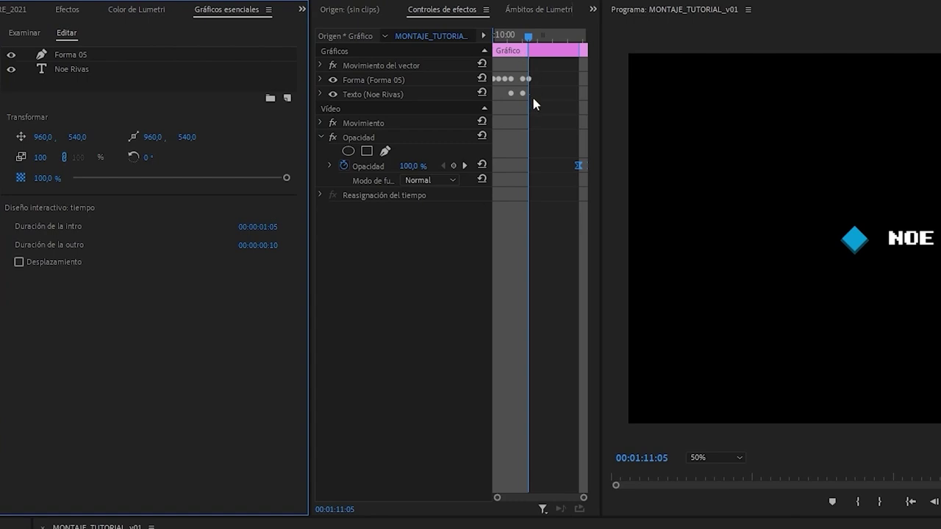
# Test the anchored intro and outro keyframes by extending the title clip to about 00:01:22:10, shortening it and lengthening it again
pyautogui.moveTo(604, 145); pyautogui.dragTo(778, 168)
pyautogui.click(695, 50)
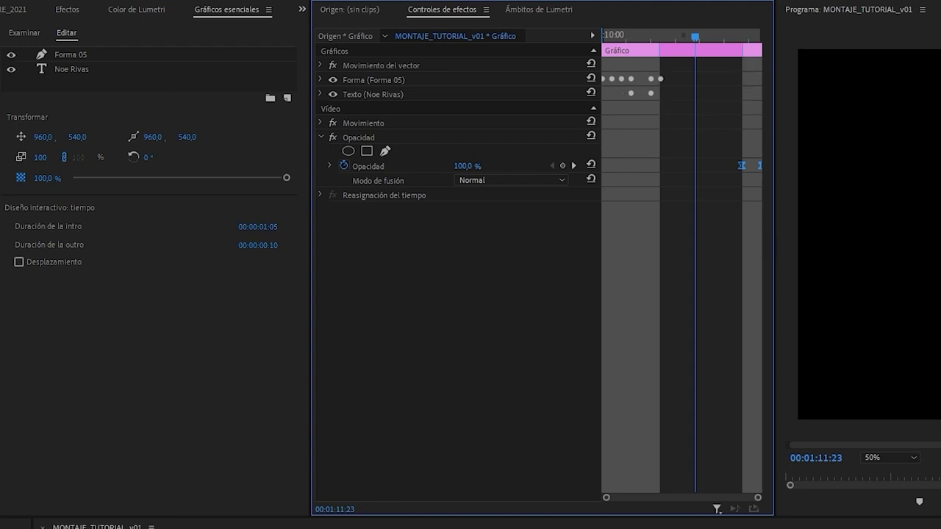
pyautogui.moveTo(457, 465); pyautogui.dragTo(640, 464)
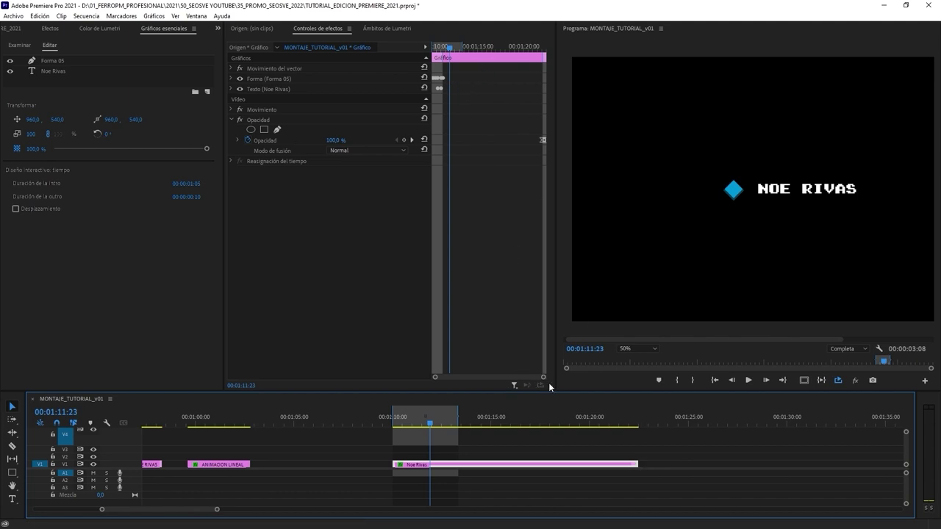
pyautogui.moveTo(543, 378); pyautogui.dragTo(490, 377)
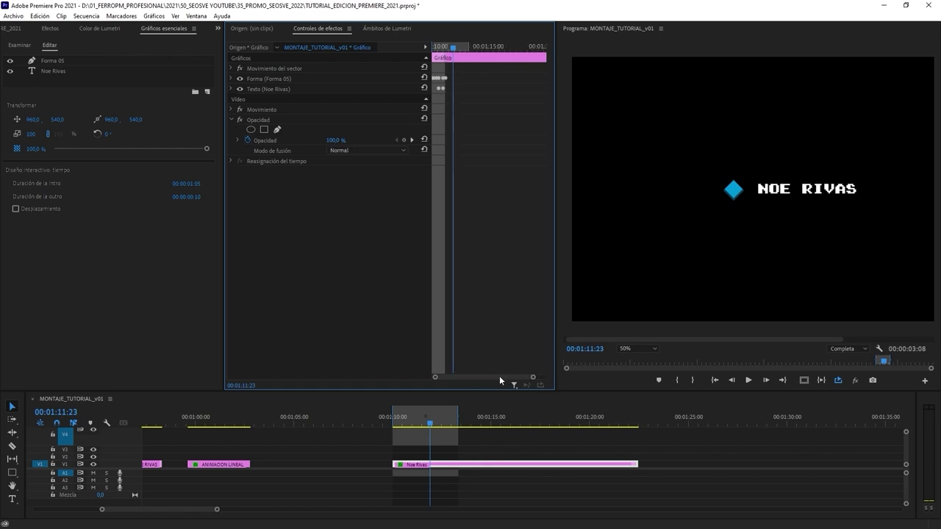
pyautogui.click(499, 375)
pyautogui.moveTo(444, 377); pyautogui.dragTo(461, 378)
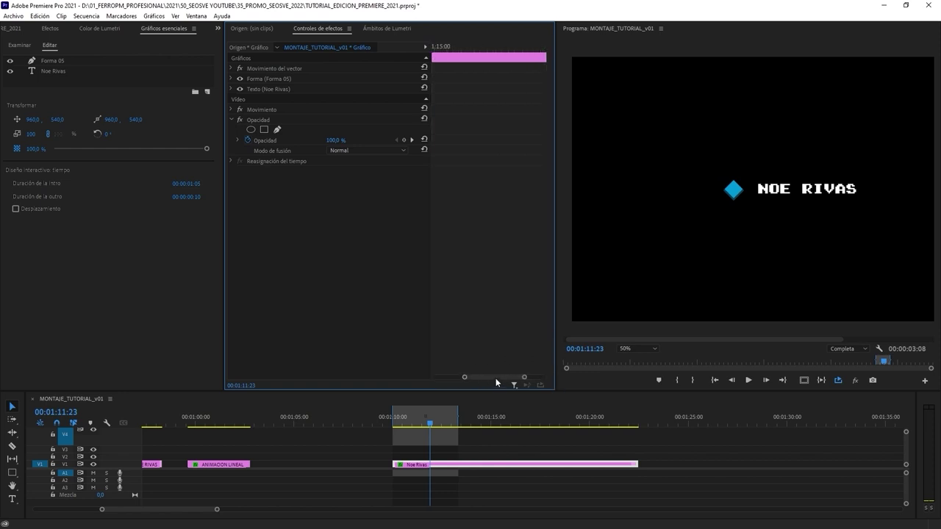
pyautogui.moveTo(637, 465); pyautogui.dragTo(437, 464)
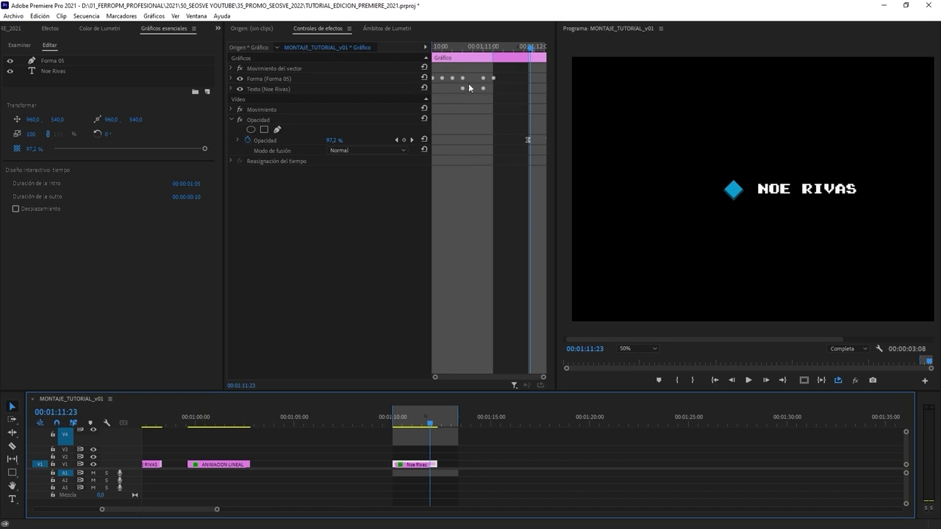
pyautogui.moveTo(437, 465); pyautogui.dragTo(450, 465)
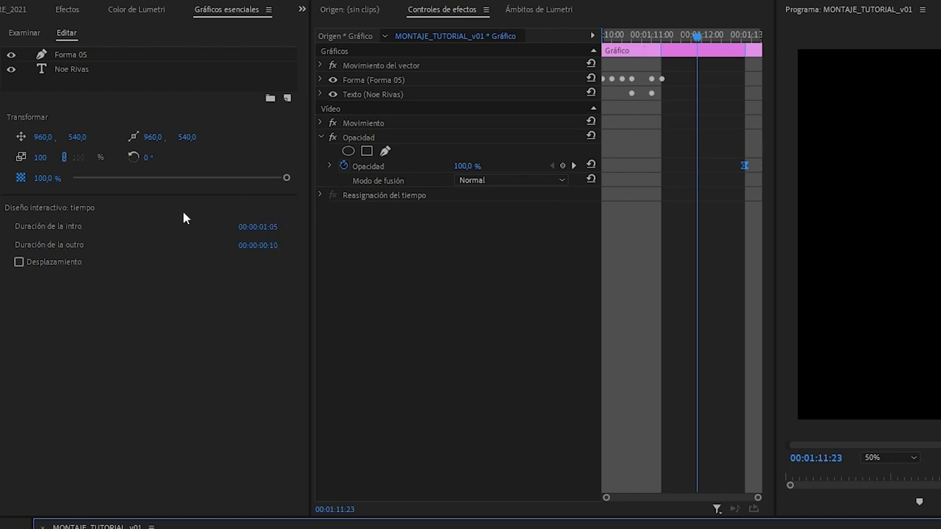
# Mark an intro of 00:00:01:06 and an outro of 00:00:00:11 directly on the graphic's keyframe timeline, and test them by changing the clip length
pyautogui.press('Up')
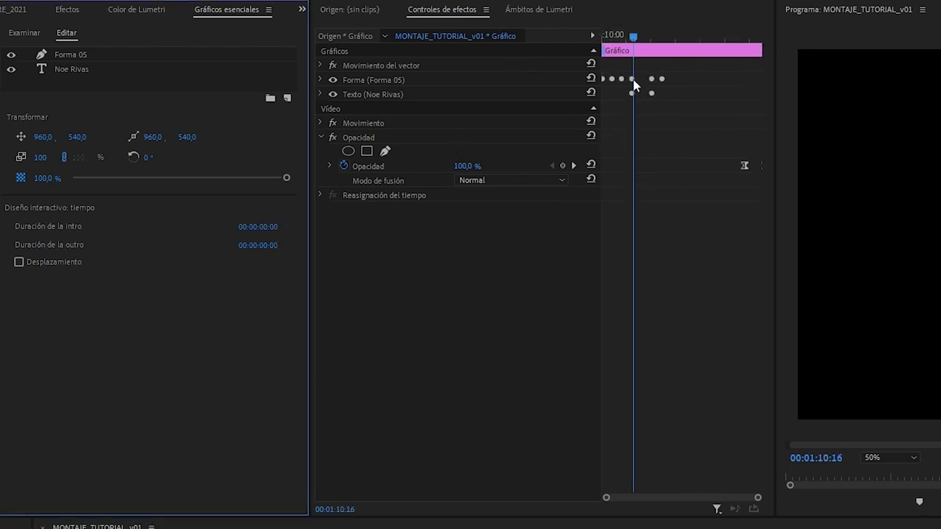
pyautogui.click(604, 50)
pyautogui.moveTo(603, 50); pyautogui.dragTo(661, 79)
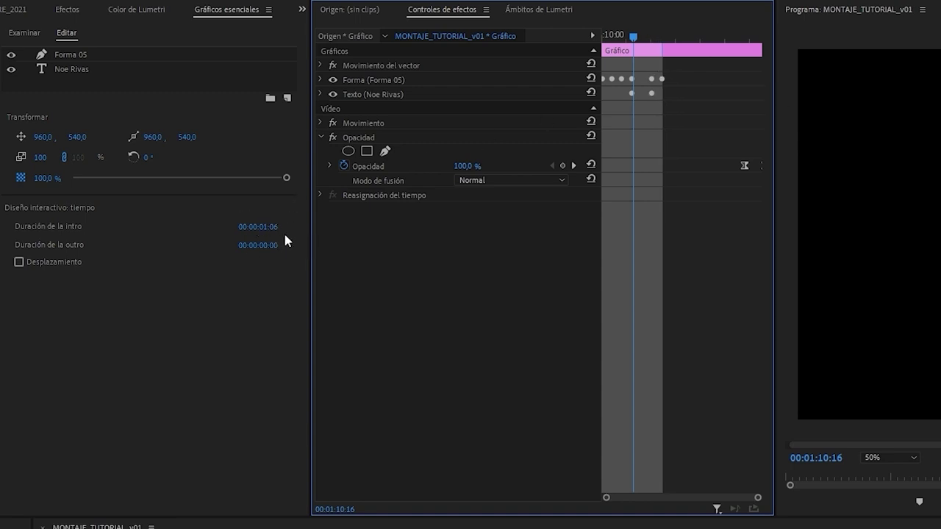
pyautogui.moveTo(762, 52); pyautogui.dragTo(743, 57)
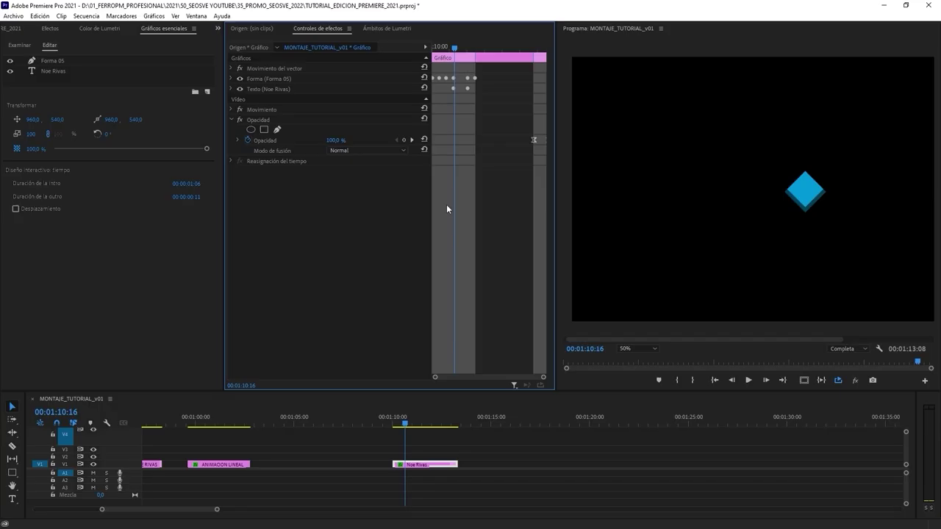
pyautogui.moveTo(467, 462); pyautogui.dragTo(573, 463)
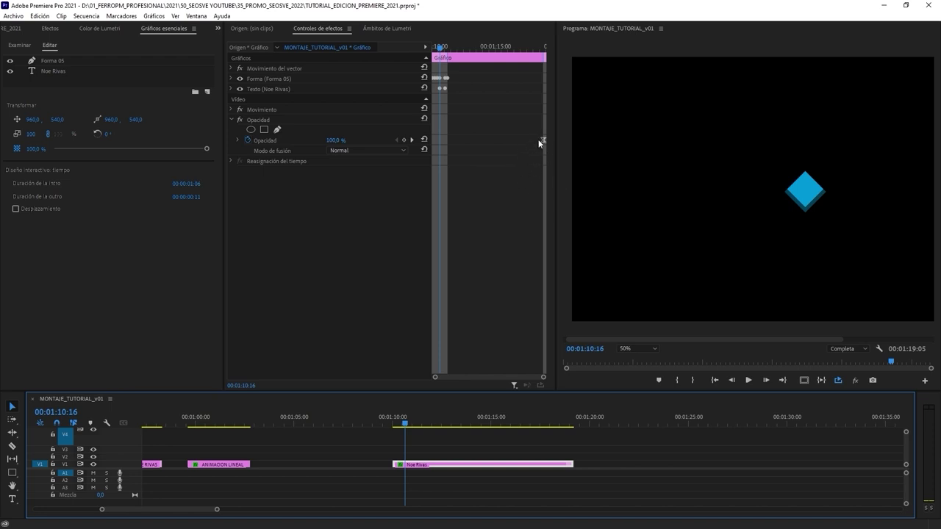
pyautogui.moveTo(573, 464); pyautogui.dragTo(505, 461)
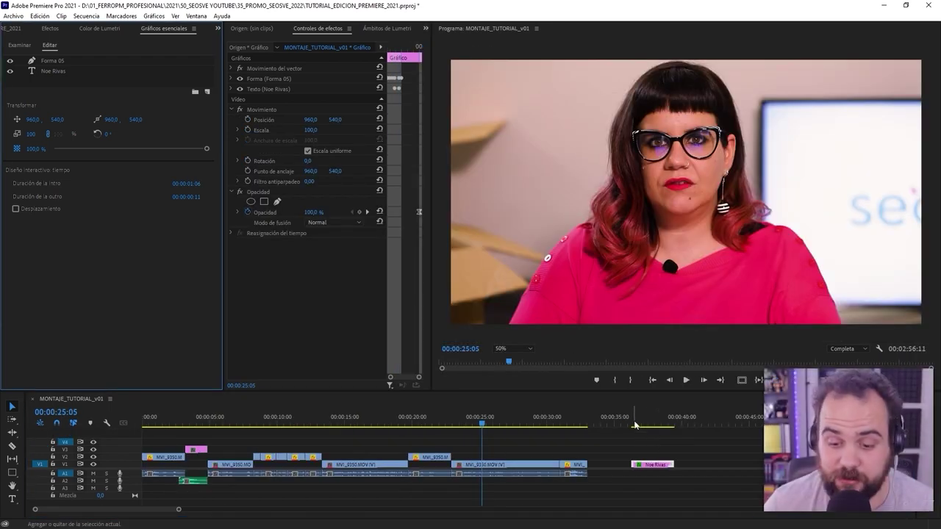
# Move the title clip to the start of the sequence on V4 and view it at 00:00:01:17
pyautogui.click(637, 425)
pyautogui.moveTo(650, 431); pyautogui.dragTo(167, 439)
pyautogui.click(167, 421)
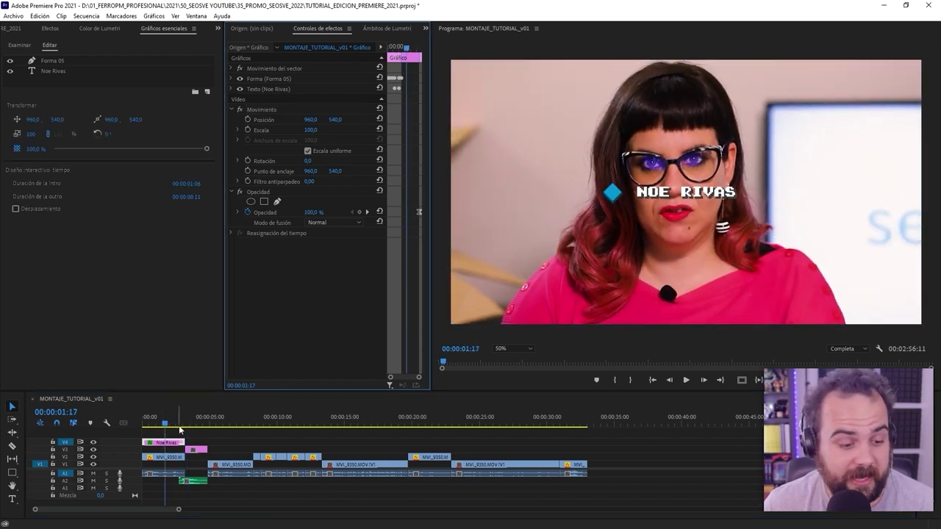
# Lower the title over the interview shot by setting its Movimiento vertical position to 948, and play the sequence from the start
pyautogui.click(268, 110)
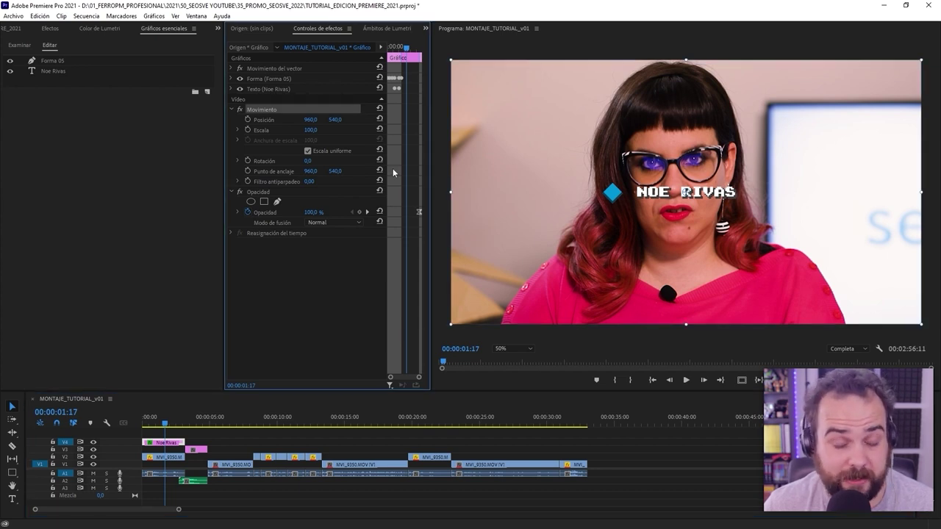
pyautogui.moveTo(336, 119); pyautogui.dragTo(205, 361)
pyautogui.press('Home')
pyautogui.press('space')
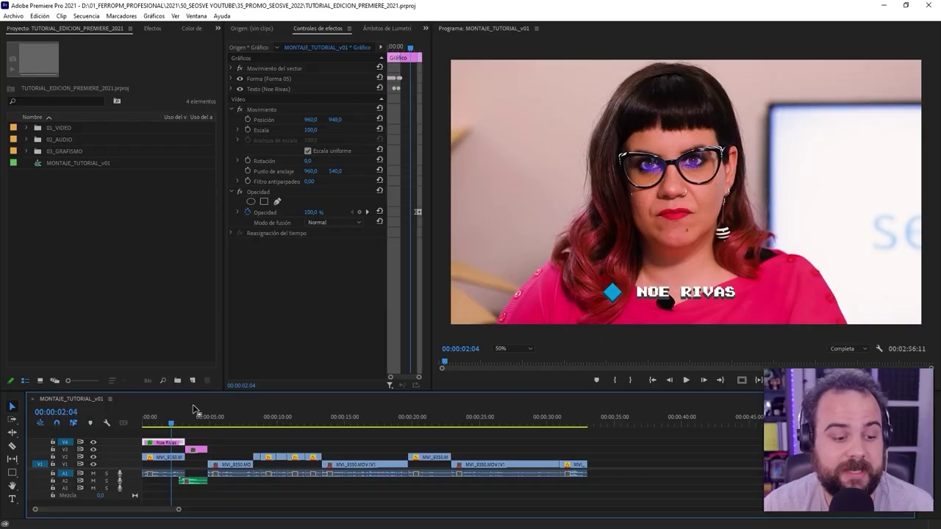
# Look through the commands for graphics and display the title's layers and properties in Gráficos esenciales
pyautogui.click(154, 16)
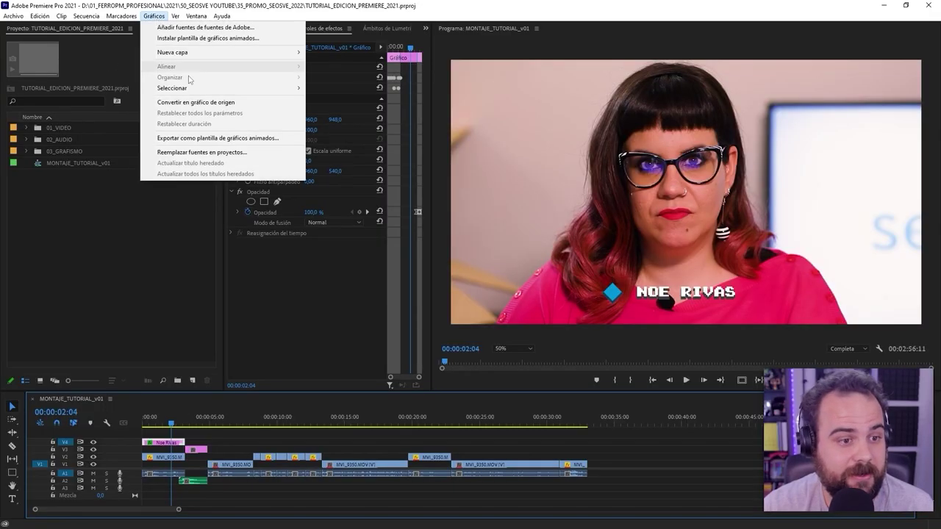
pyautogui.click(220, 106)
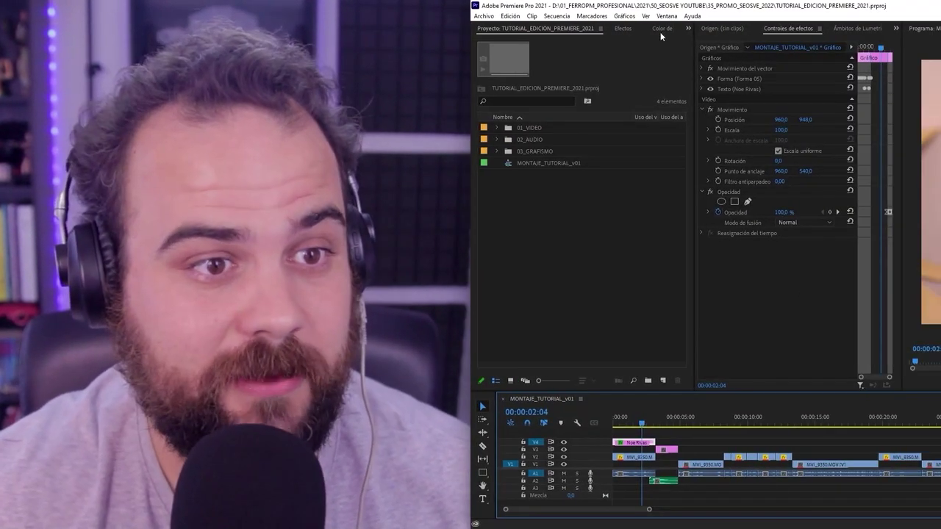
pyautogui.click(662, 29)
pyautogui.click(634, 29)
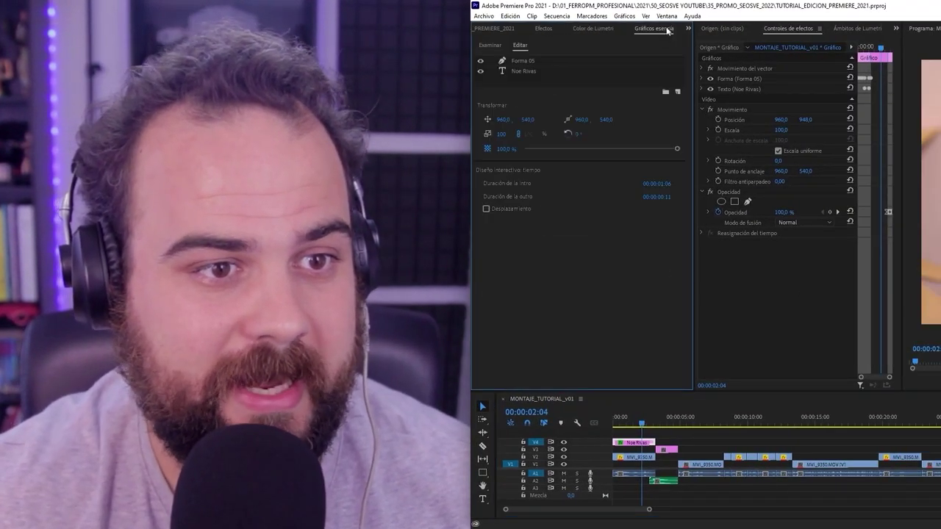
# Start exporting the title clip on V4 as a motion graphics template and name it CHYRON_SEOSVE
pyautogui.click(489, 45)
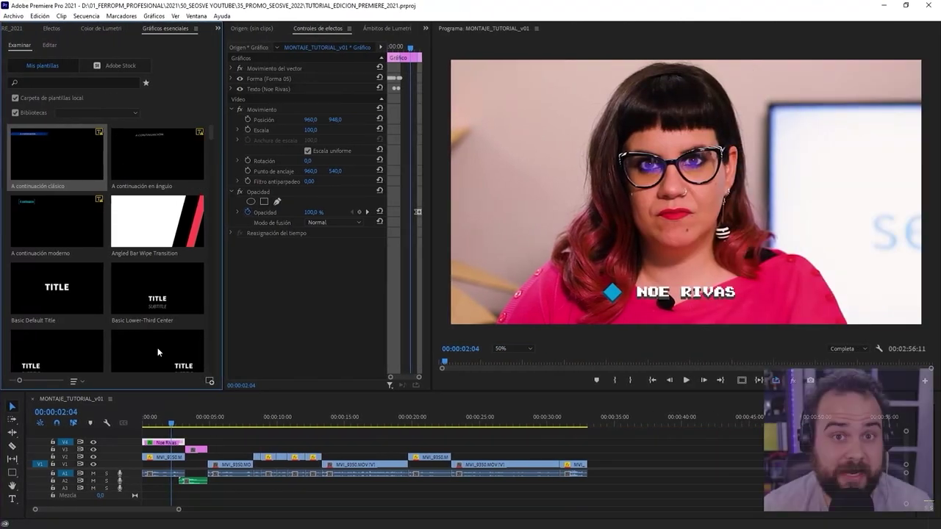
pyautogui.click(157, 394)
pyautogui.click(153, 15)
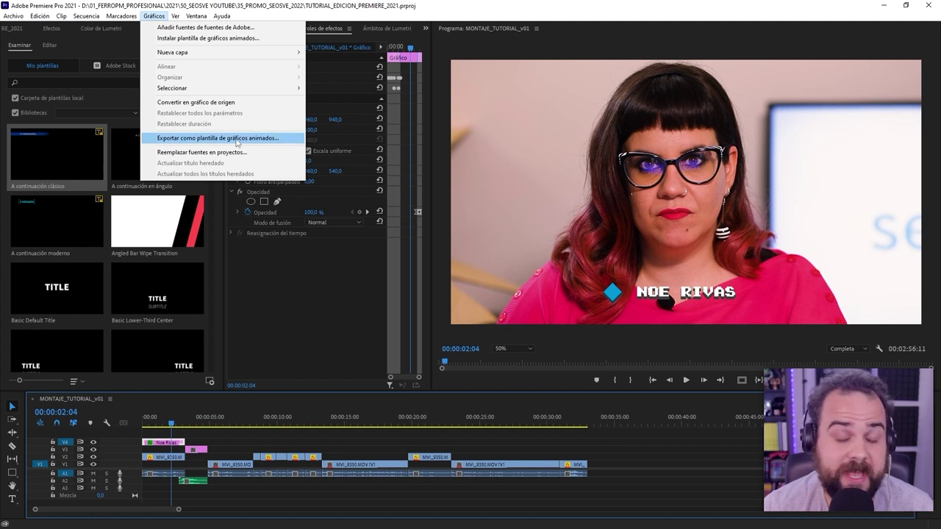
pyautogui.click(164, 444)
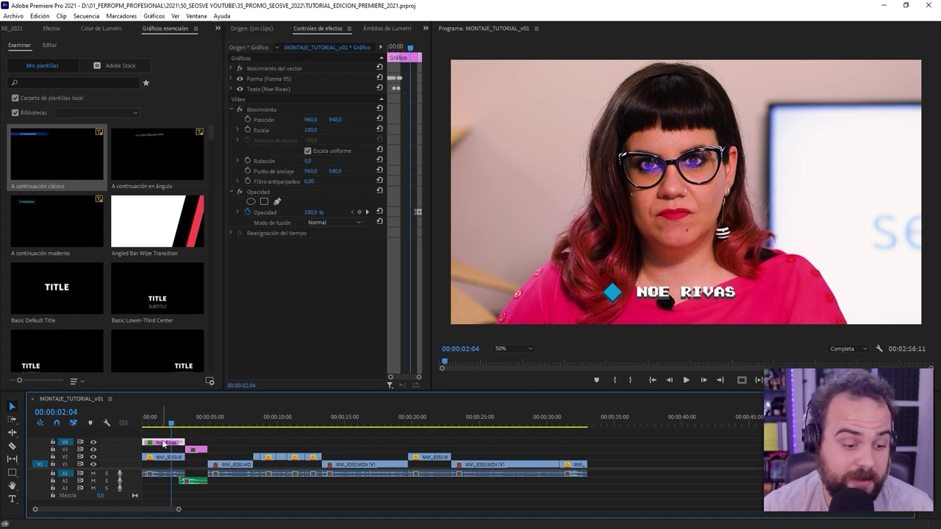
pyautogui.rightClick(164, 444)
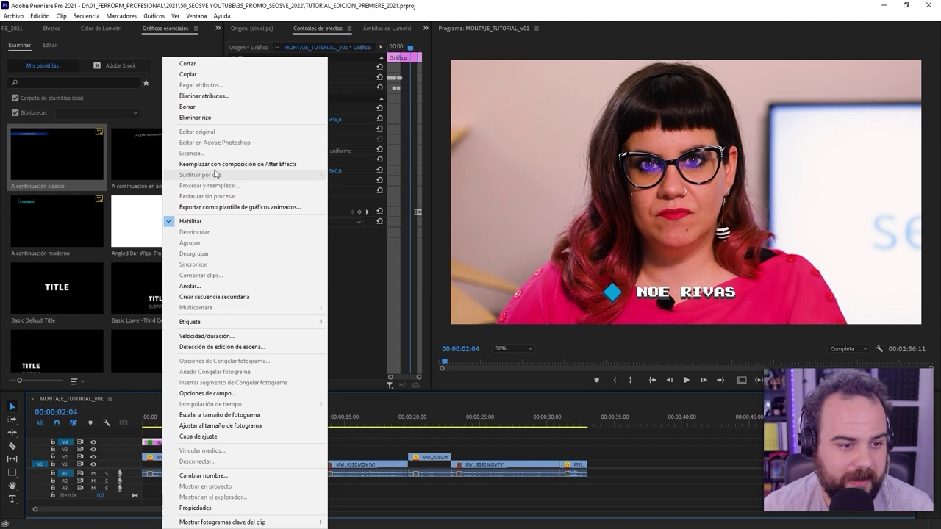
pyautogui.click(244, 208)
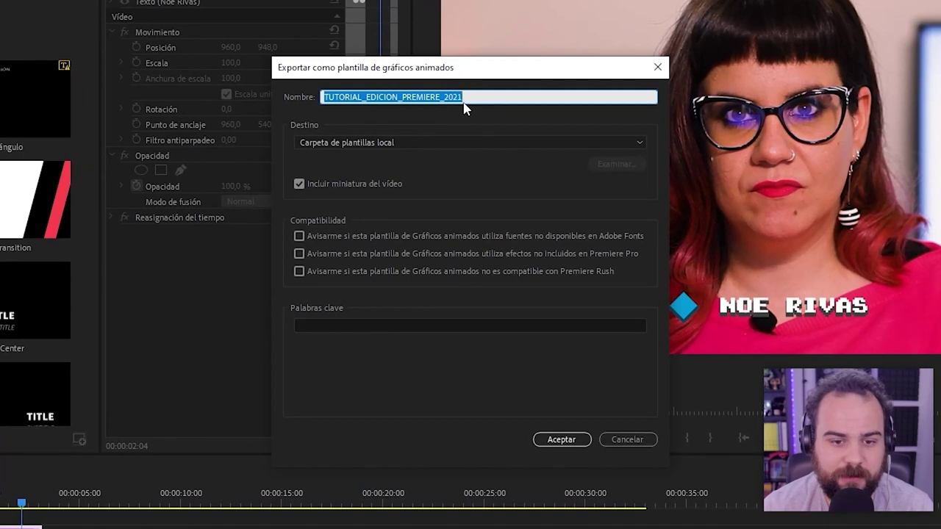
pyautogui.click(475, 96)
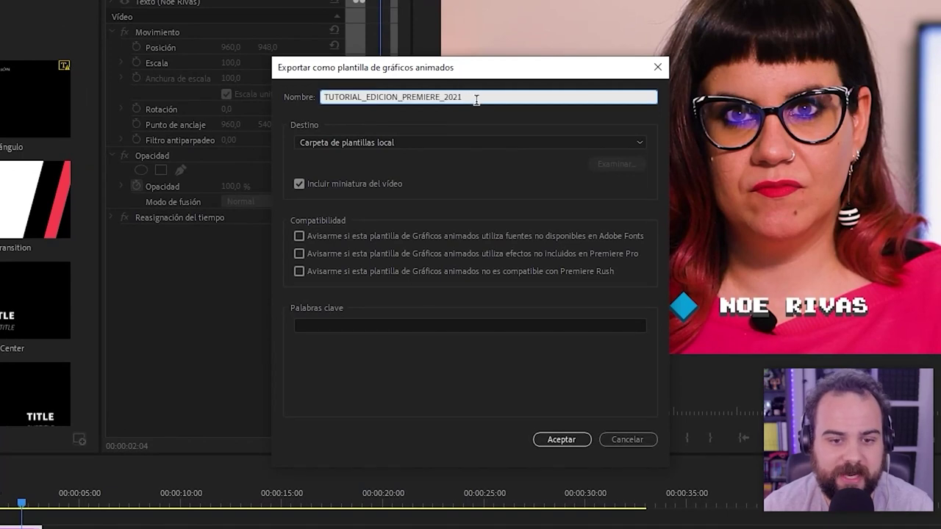
pyautogui.moveTo(487, 96); pyautogui.dragTo(294, 63)
pyautogui.write('CHYRON_SEOSVE')
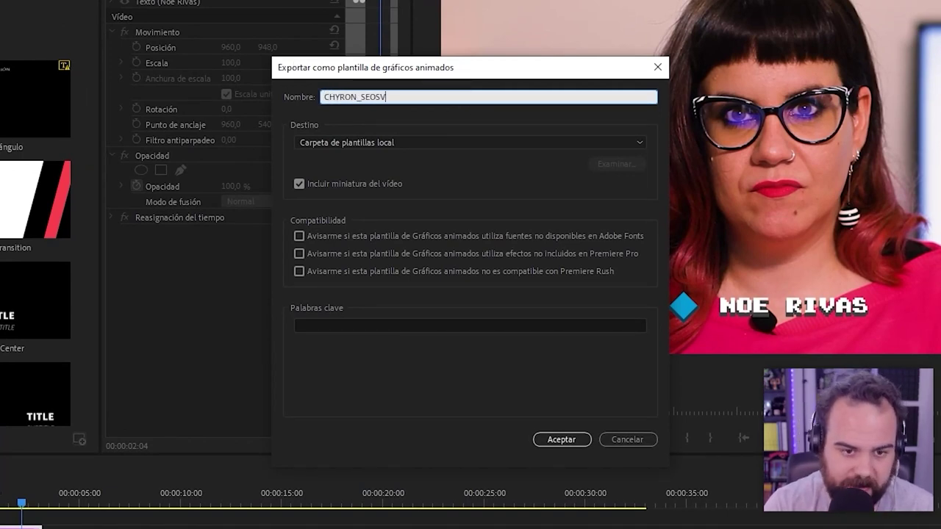
# Set the template's export destination to Unidad local, keeping the default folder after browsing for locations
pyautogui.click(376, 141)
pyautogui.click(377, 146)
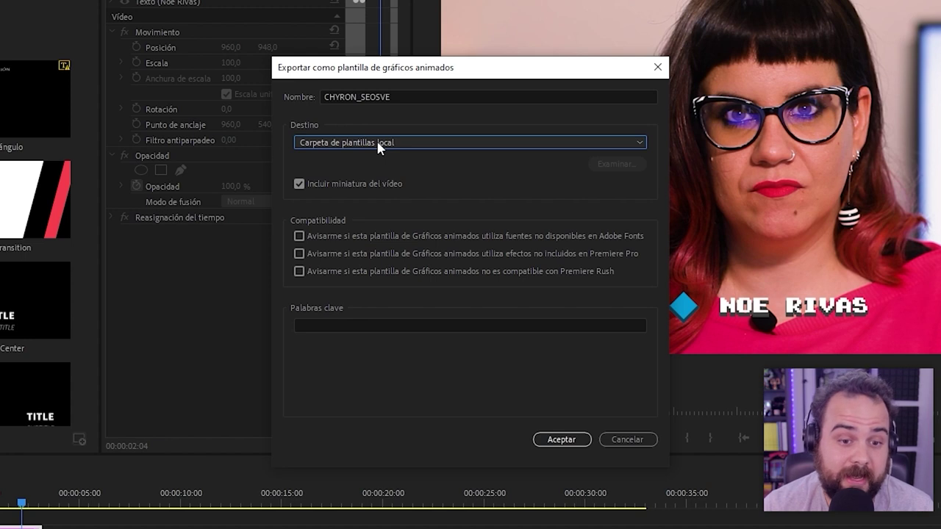
pyautogui.click(386, 143)
pyautogui.click(378, 177)
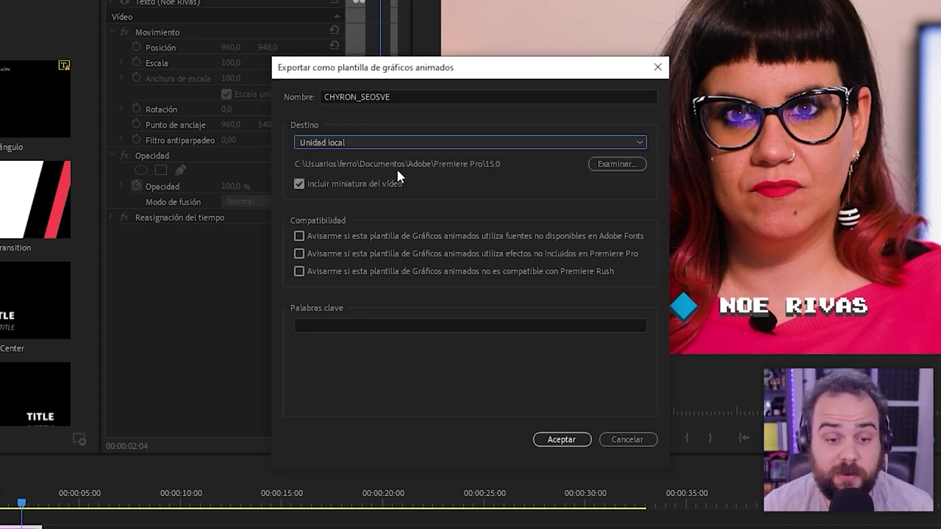
pyautogui.click(607, 166)
pyautogui.moveTo(593, 93); pyautogui.dragTo(414, 18)
pyautogui.click(743, 380)
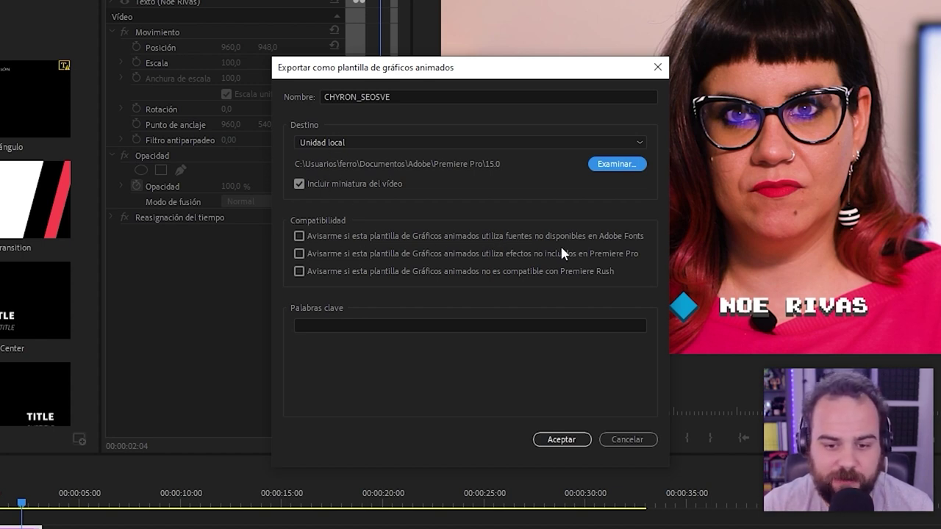
# Enable all three compatibility warnings: fonts missing from Adobe Fonts, effects not included in Premiere Pro, and Premiere Rush incompatibility
pyautogui.click(298, 255)
pyautogui.click(298, 271)
pyautogui.click(300, 236)
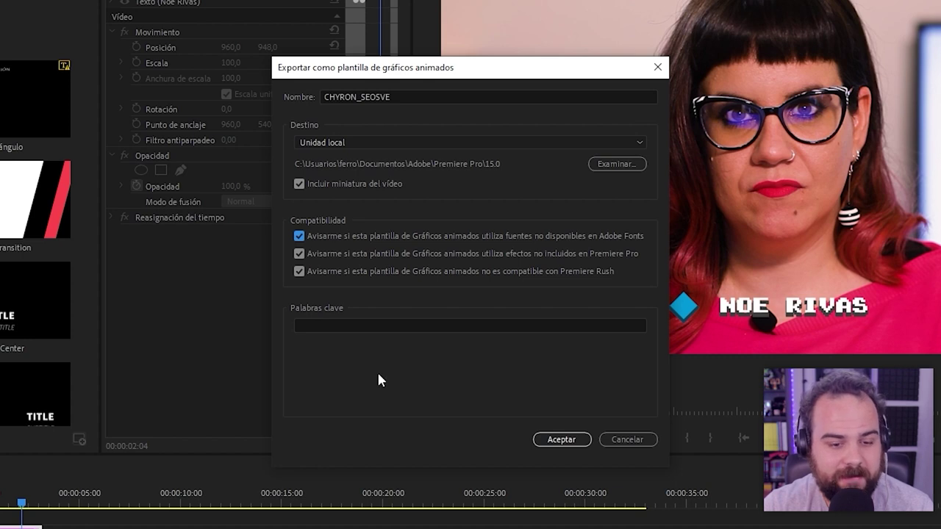
# Add the keywords chyron, nombre and rombo azul, and complete the template export
pyautogui.click(391, 327)
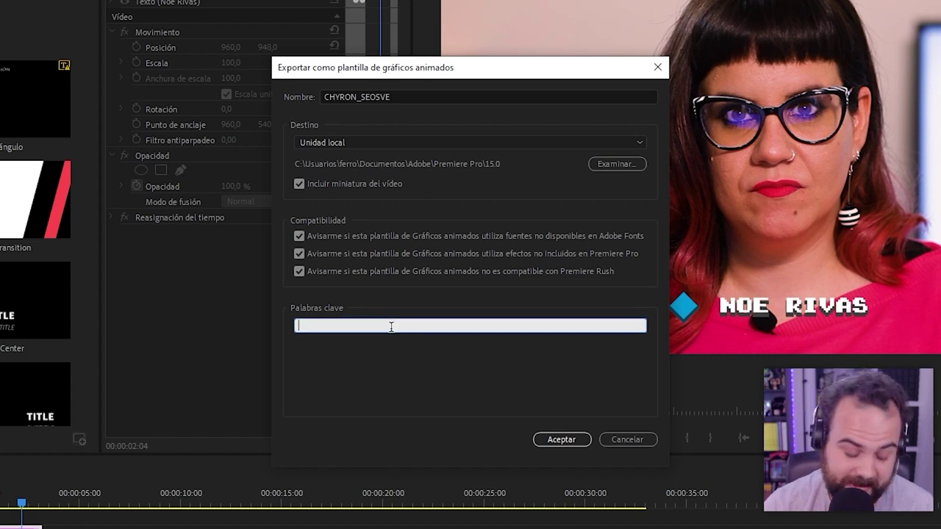
pyautogui.write('chyron')
pyautogui.press('Return')
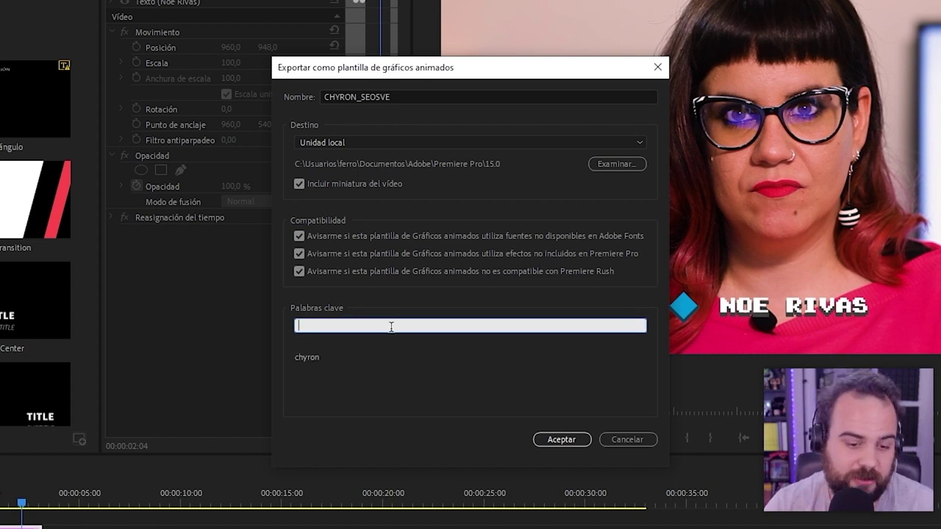
pyautogui.write('nombre')
pyautogui.press('Return')
pyautogui.write('rombo a')
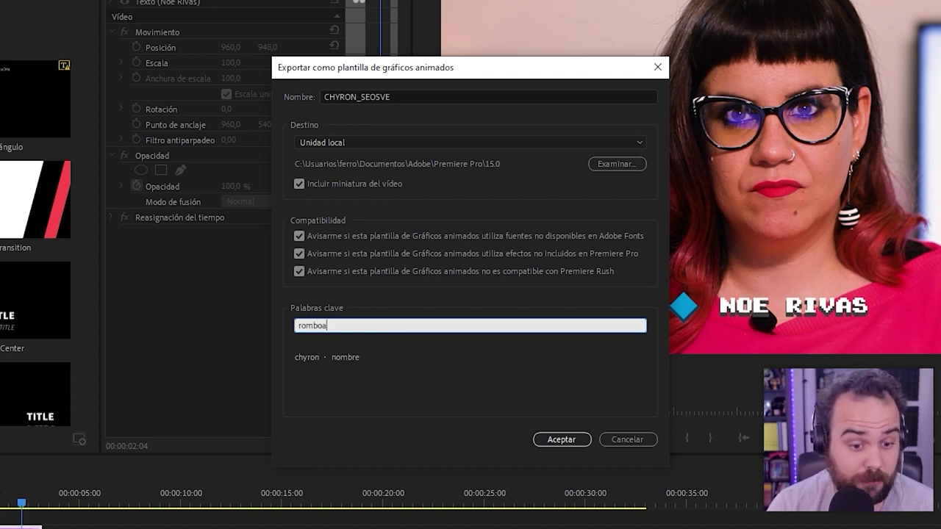
pyautogui.write('zul')
pyautogui.press('Return')
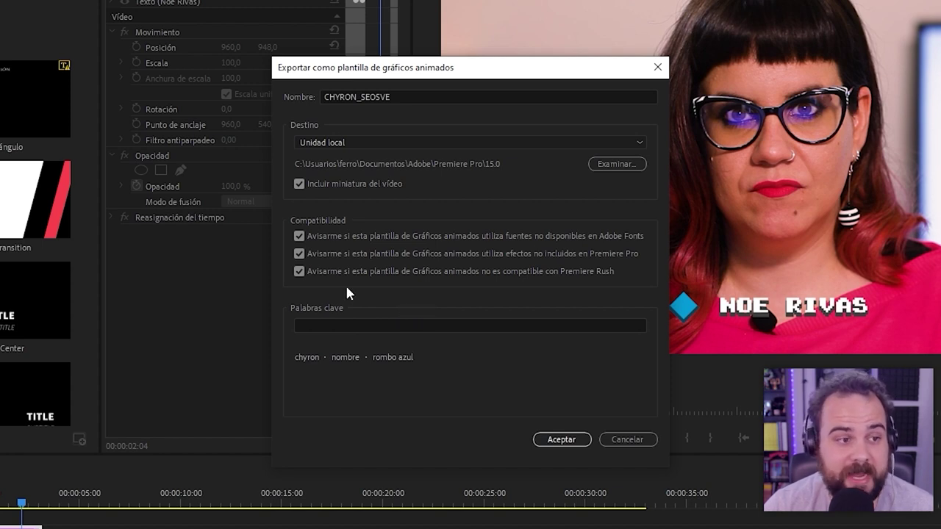
pyautogui.click(566, 440)
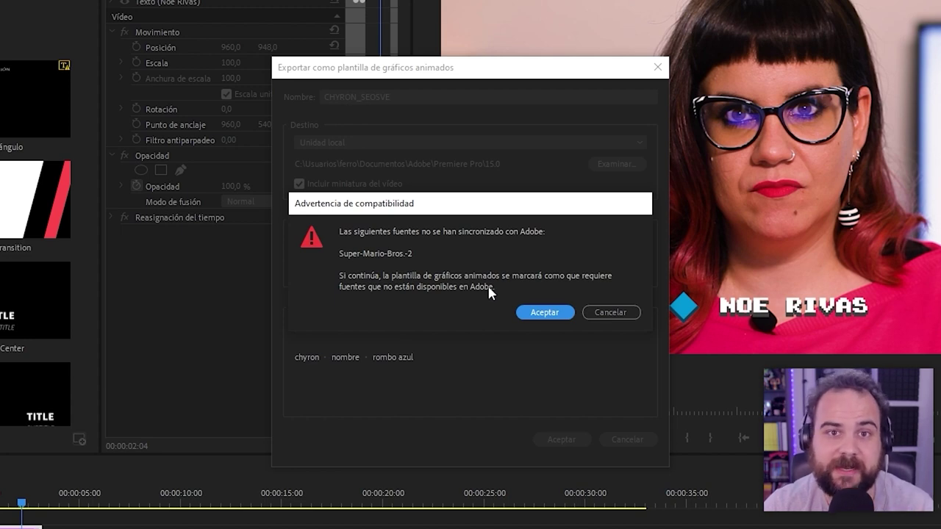
pyautogui.click(527, 311)
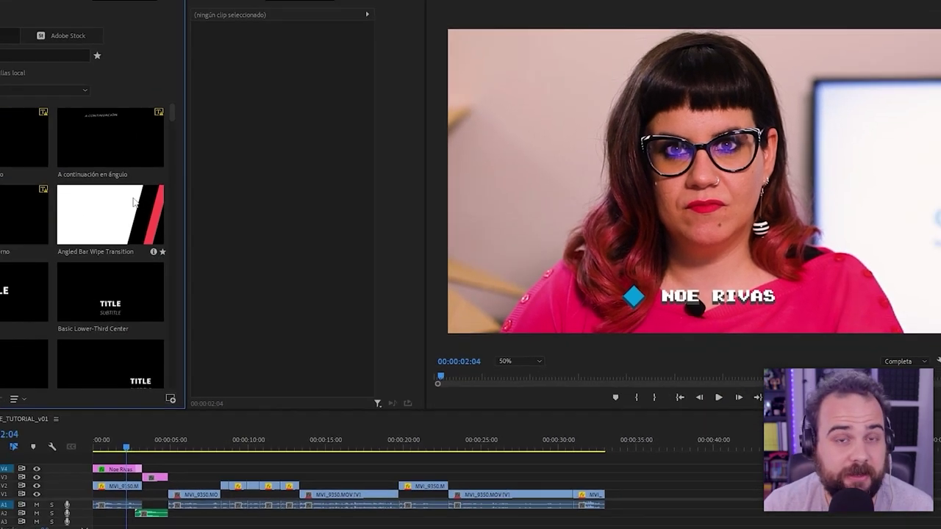
# Check the CHYRON_SEOSVE template's information in Gráficos esenciales and search the templates for rombo
pyautogui.scroll(-8, 175, 211)
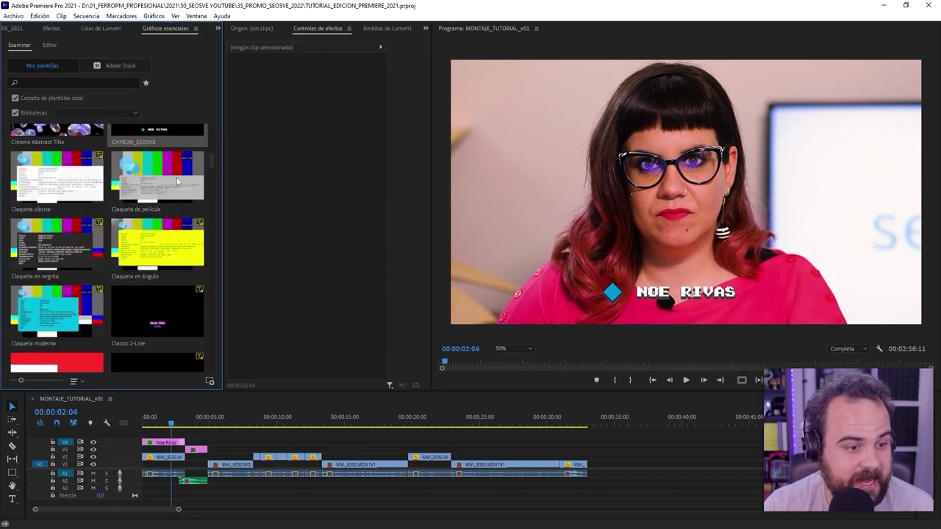
pyautogui.scroll(4, 166, 237)
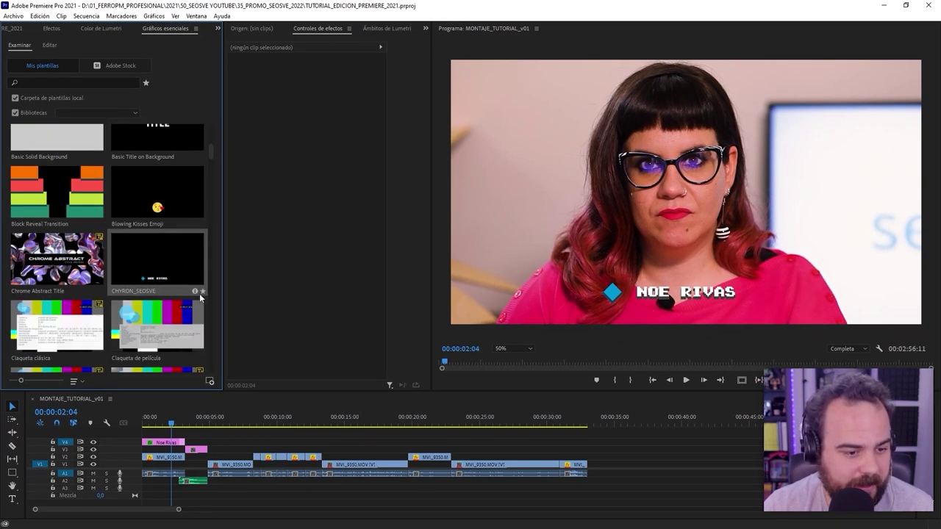
pyautogui.click(194, 291)
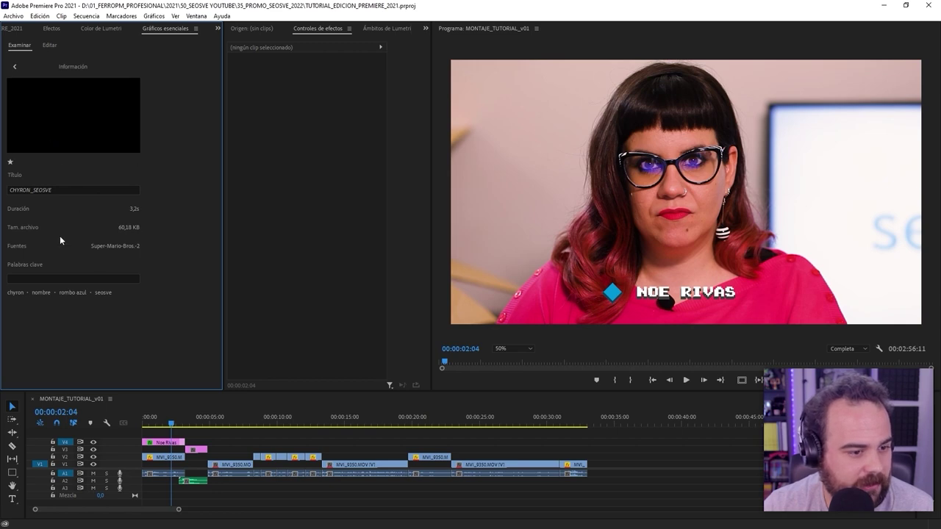
pyautogui.click(14, 66)
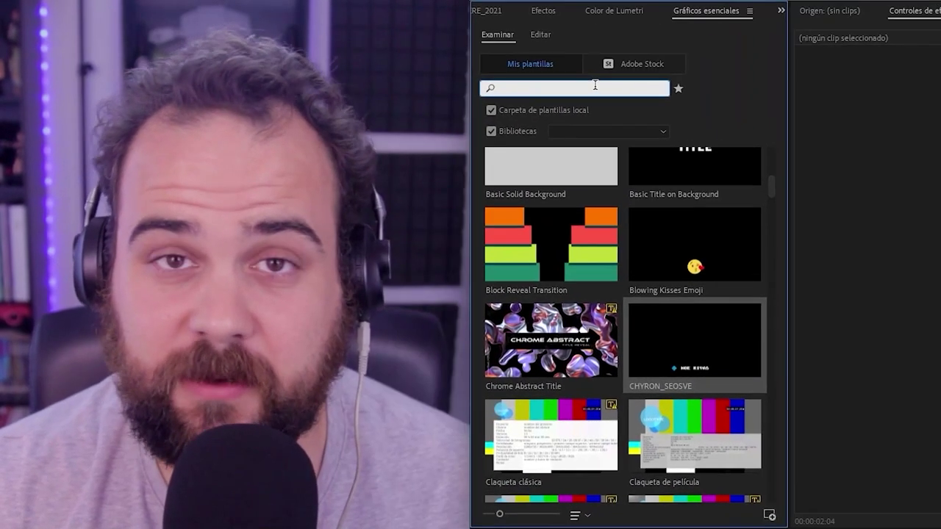
pyautogui.write('romb')
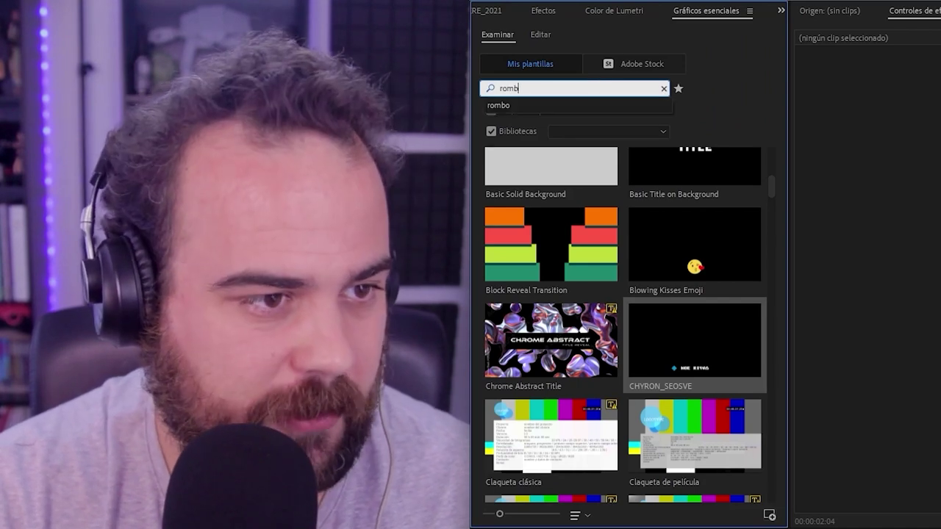
pyautogui.write('o')
pyautogui.press('Return')
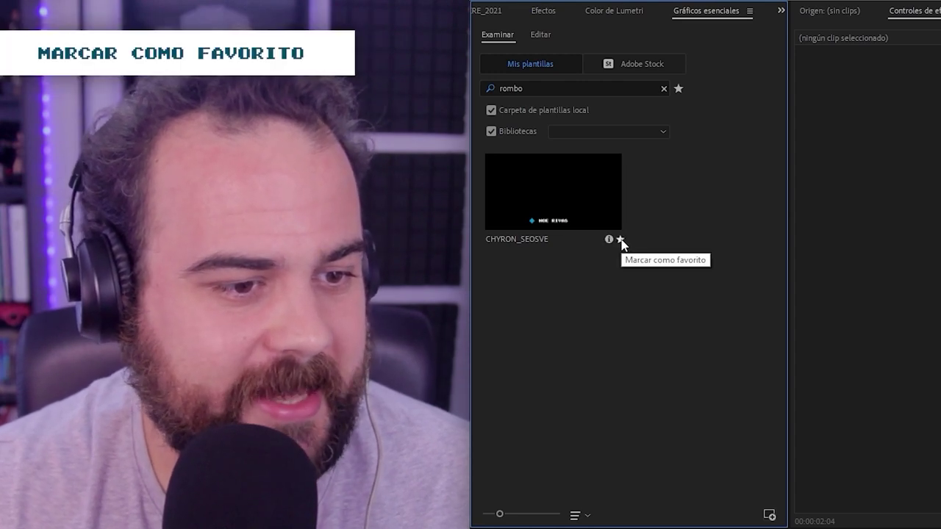
# Mark the CHYRON_SEOSVE template as a favourite and filter the template list to favourites only
pyautogui.click(620, 241)
pyautogui.click(664, 88)
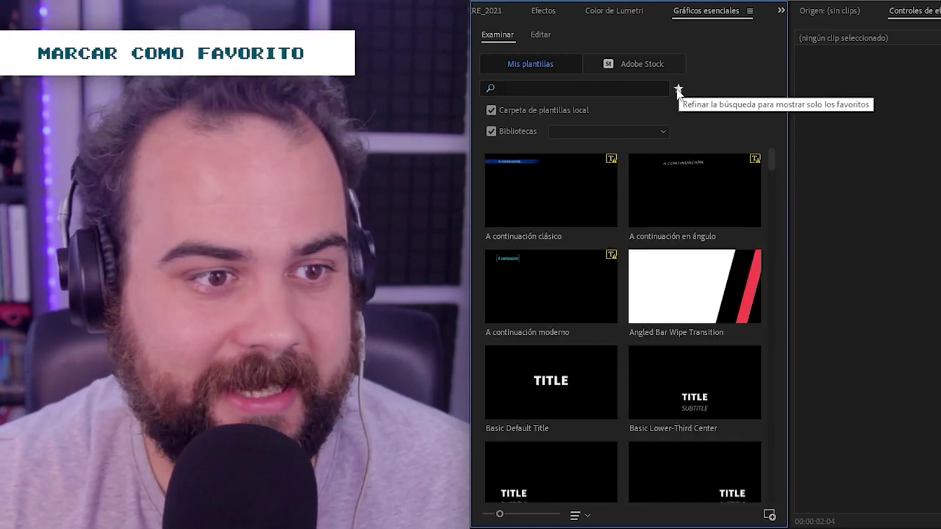
pyautogui.click(678, 89)
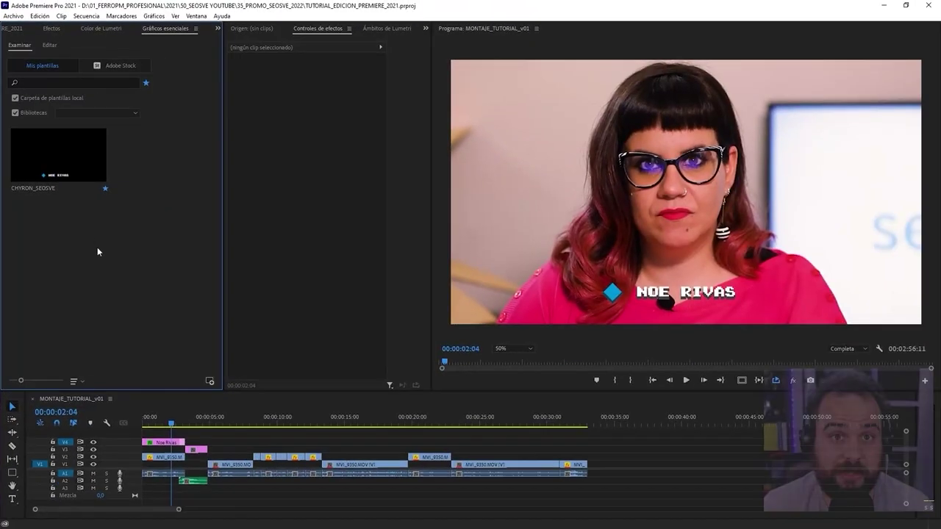
# Place the CHYRON_SEOSVE template on V3 at about 00:00:07 and change its name text to JEFAZA
pyautogui.moveTo(55, 156); pyautogui.dragTo(239, 449)
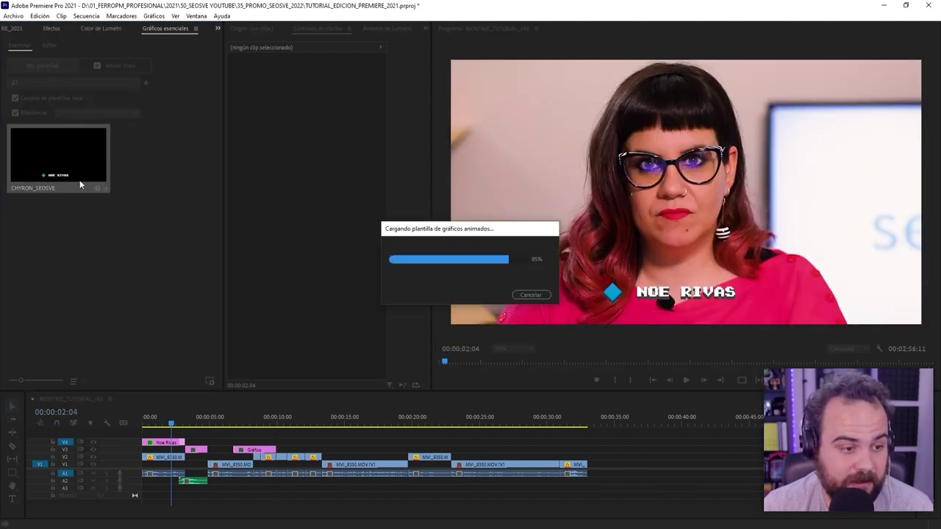
pyautogui.click(56, 71)
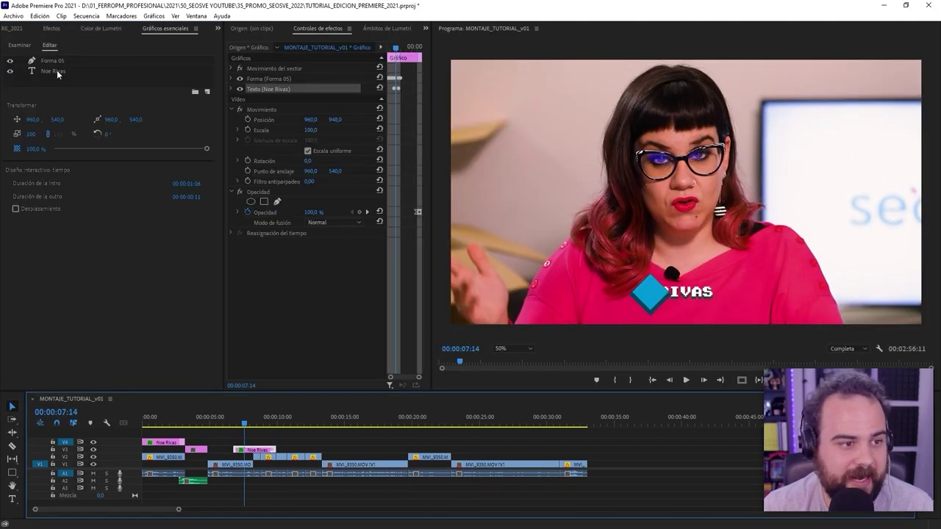
pyautogui.click(11, 500)
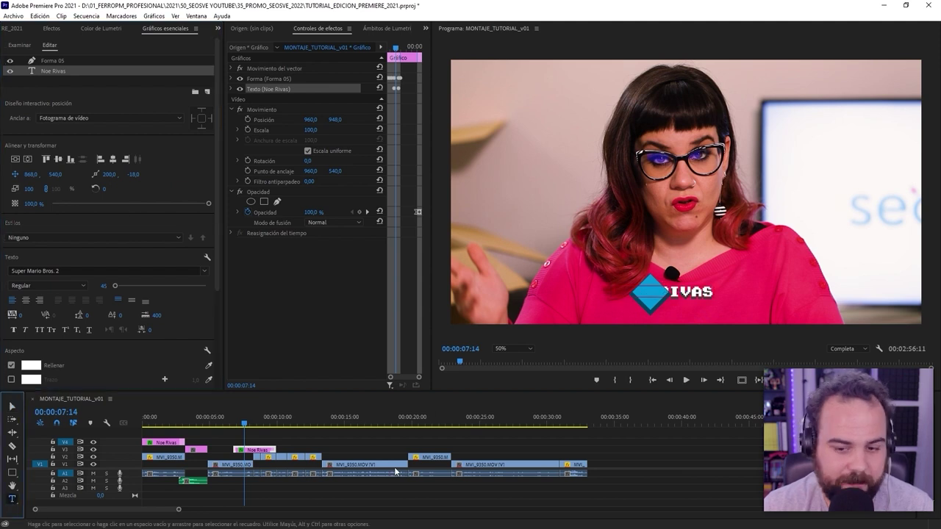
pyautogui.moveTo(249, 431); pyautogui.dragTo(261, 430)
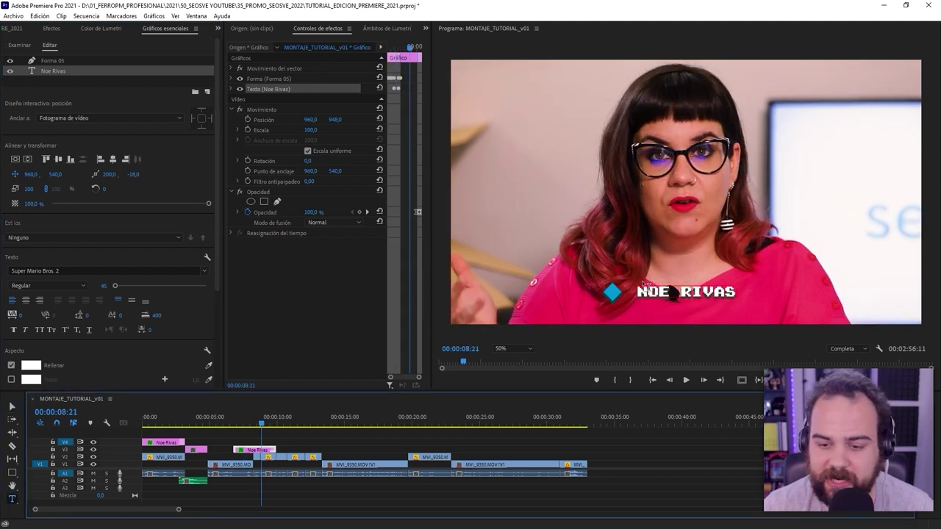
pyautogui.tripleClick(651, 292)
pyautogui.write('JEFAZA')
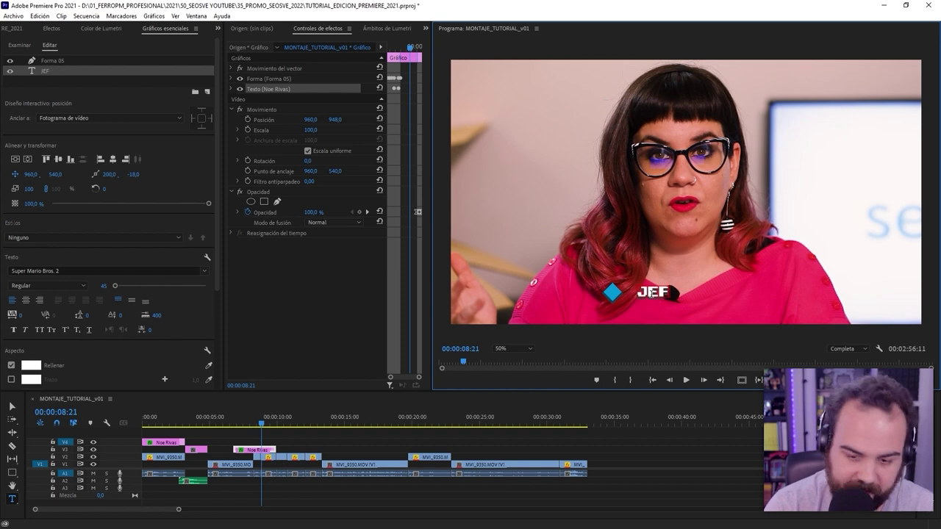
# Play back the JEFAZA title over the interview and park the playhead at 00:00:08:22
pyautogui.click(245, 426)
pyautogui.click(245, 427)
pyautogui.press('space')
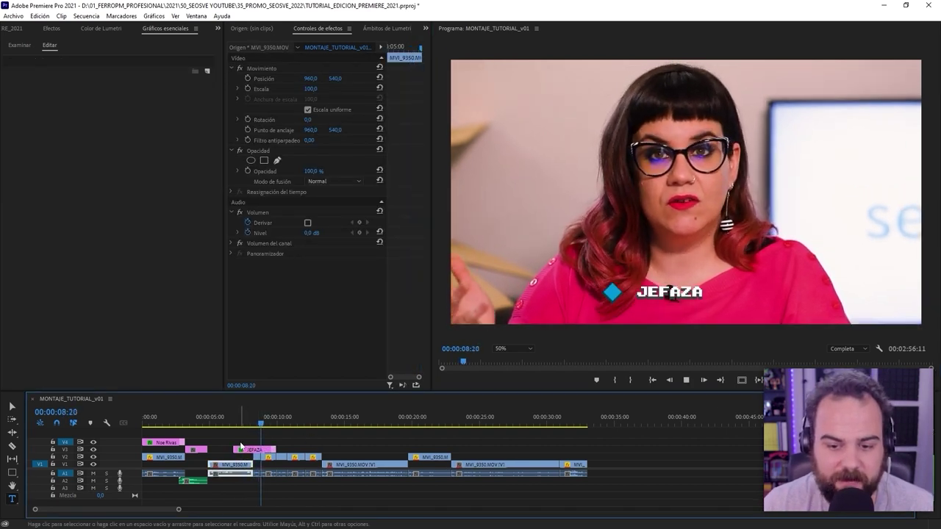
pyautogui.click(265, 424)
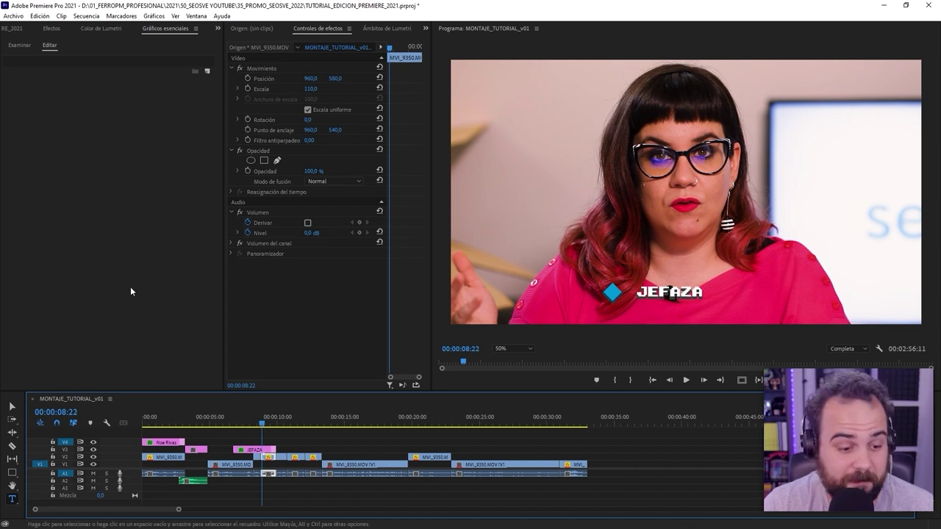
# Place another copy of the CHYRON_SEOSVE template on V3 at about 00:00:13 and select its name text
pyautogui.click(22, 45)
pyautogui.moveTo(65, 150); pyautogui.dragTo(325, 448)
pyautogui.click(337, 427)
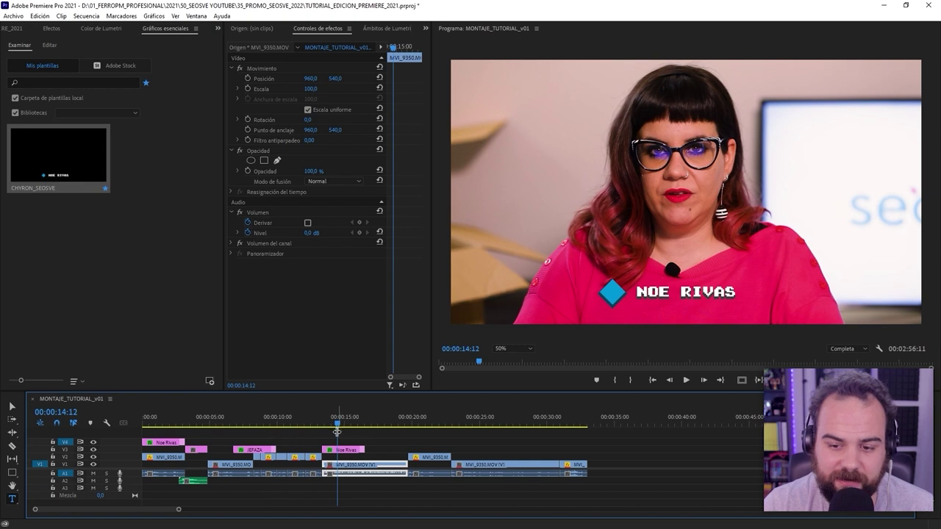
pyautogui.click(350, 450)
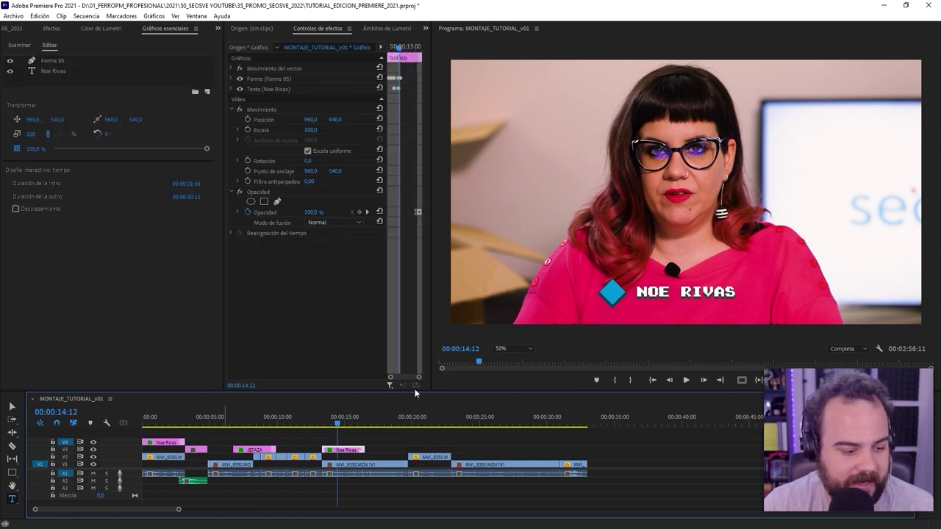
pyautogui.click(733, 303)
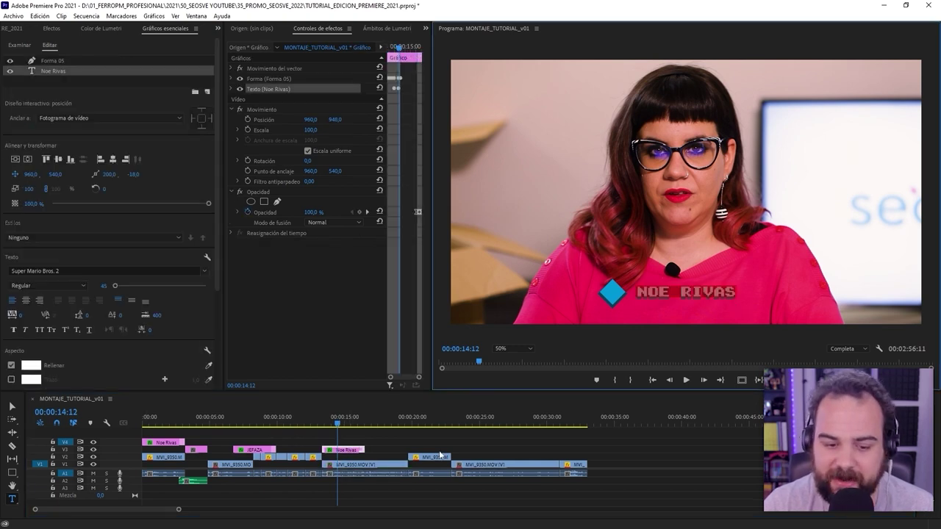
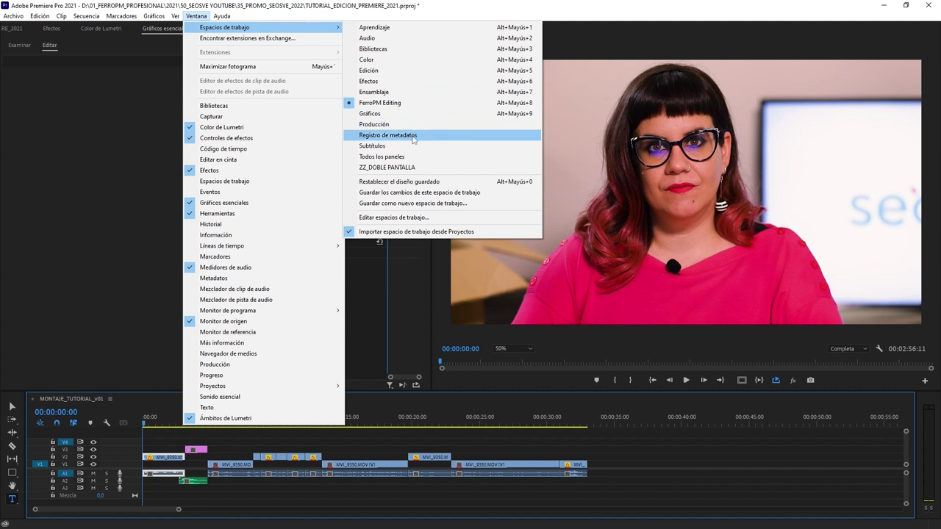
# Switch to the Subtítulos workspace and return to the FerroPM Editing workspace
pyautogui.click(413, 146)
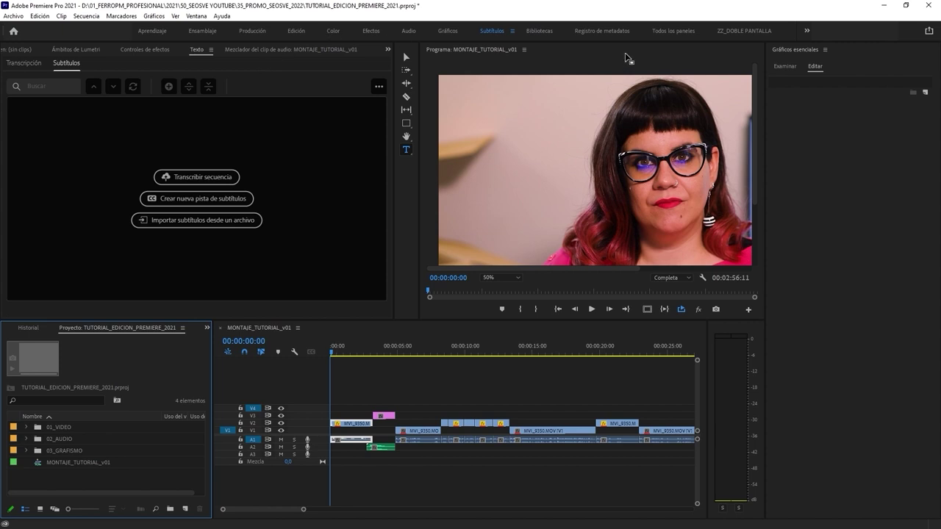
pyautogui.click(204, 18)
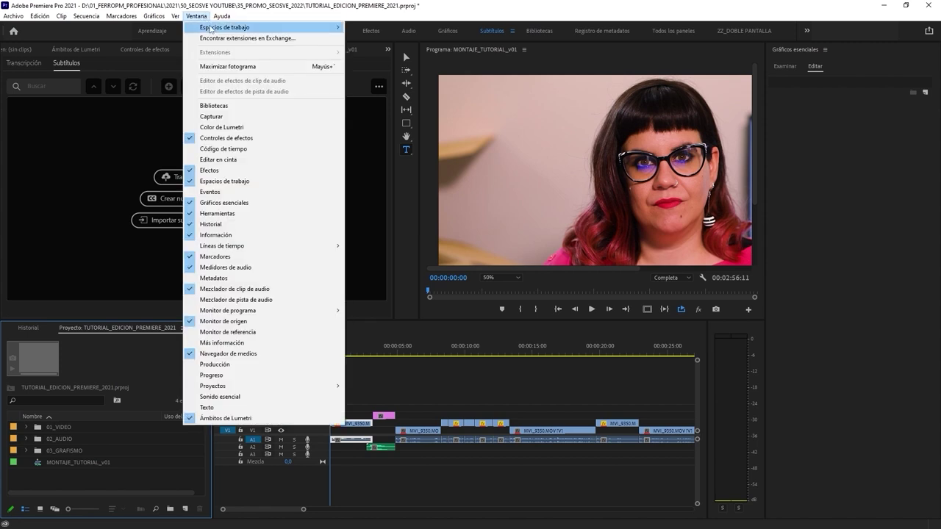
pyautogui.moveTo(214, 30)
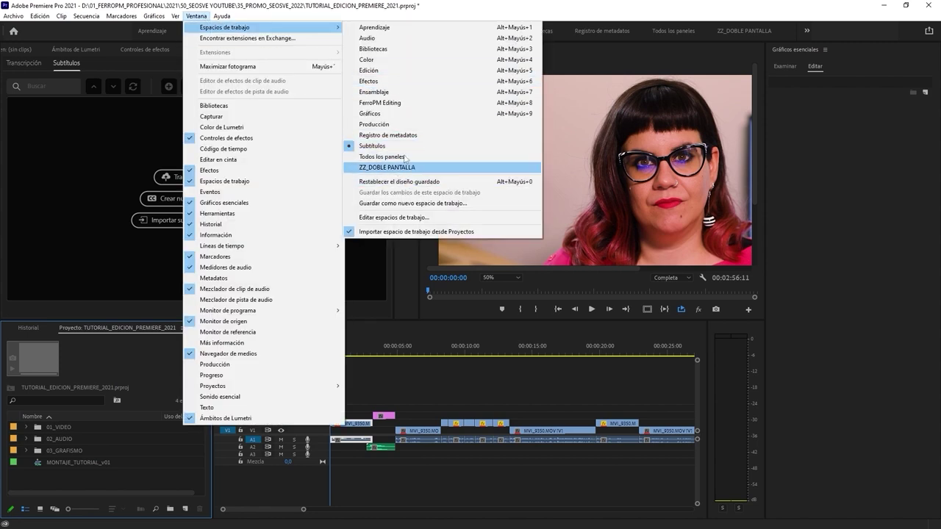
pyautogui.click(379, 102)
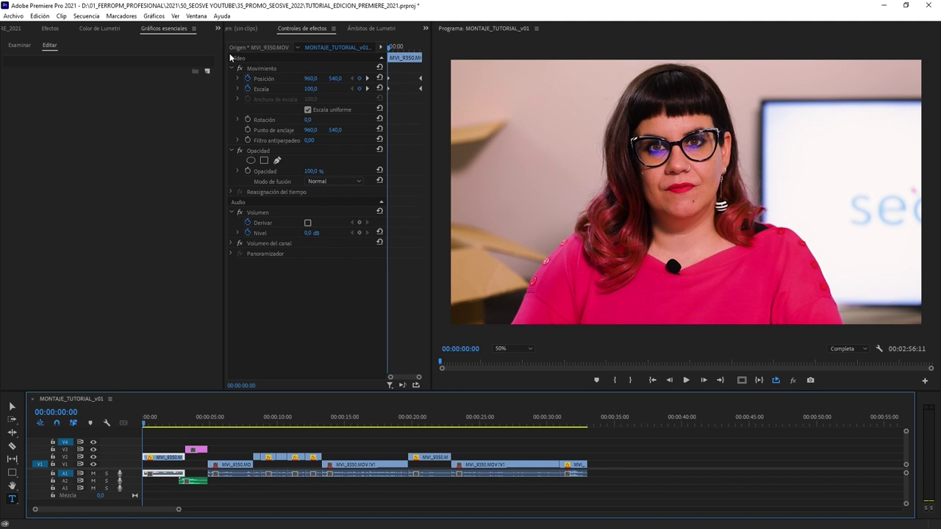
# Show the Texto panel and dock it in the group that holds Gráficos esenciales
pyautogui.click(197, 16)
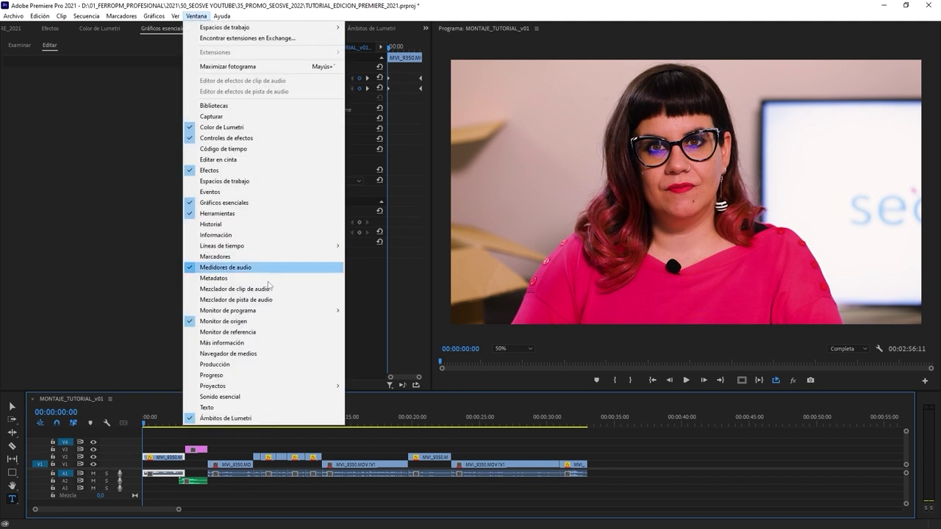
pyautogui.click(243, 409)
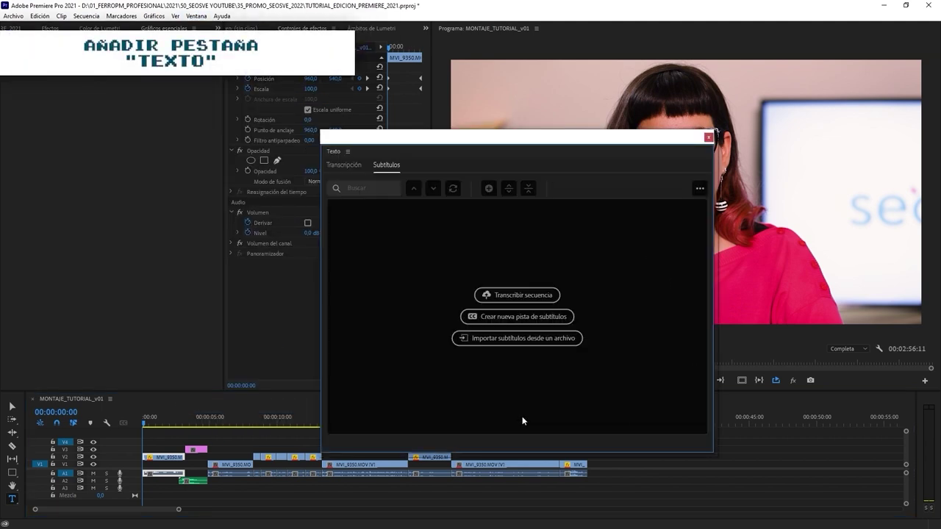
pyautogui.moveTo(333, 153); pyautogui.dragTo(118, 128)
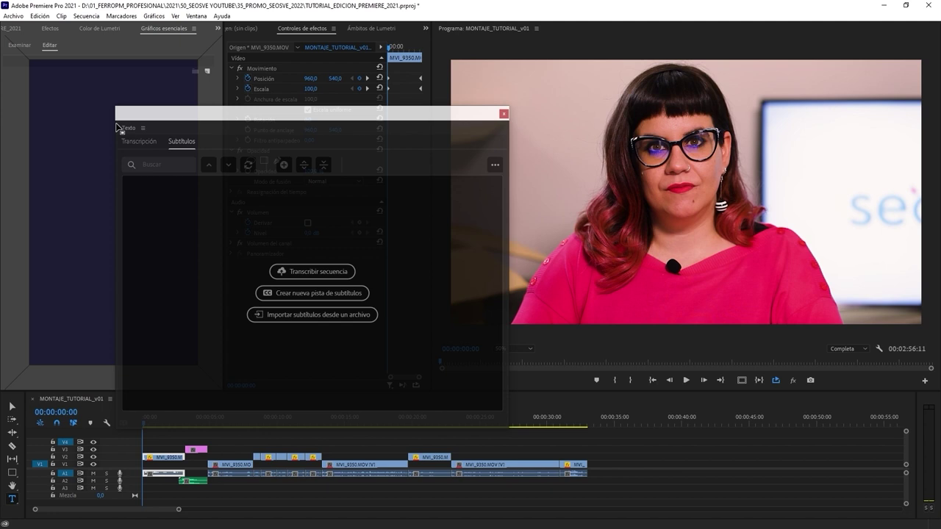
pyautogui.moveTo(118, 127); pyautogui.dragTo(116, 122)
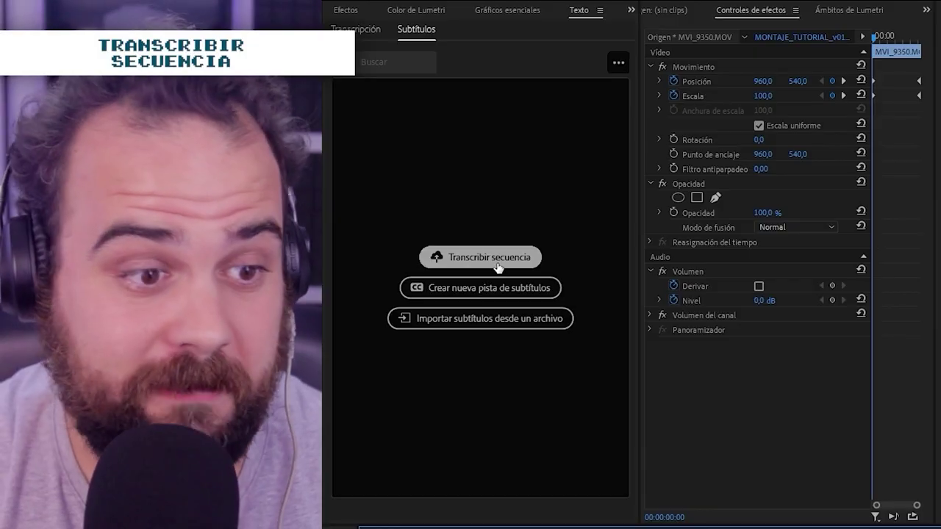
# Set up a sequence transcription using the Mezcla audio in Español, restricted to the range between the in and out points
pyautogui.click(499, 265)
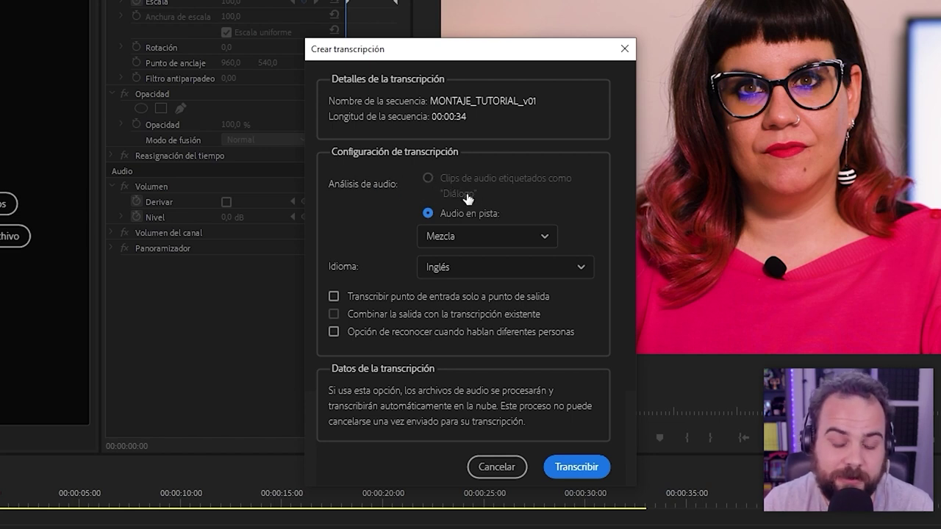
pyautogui.click(545, 239)
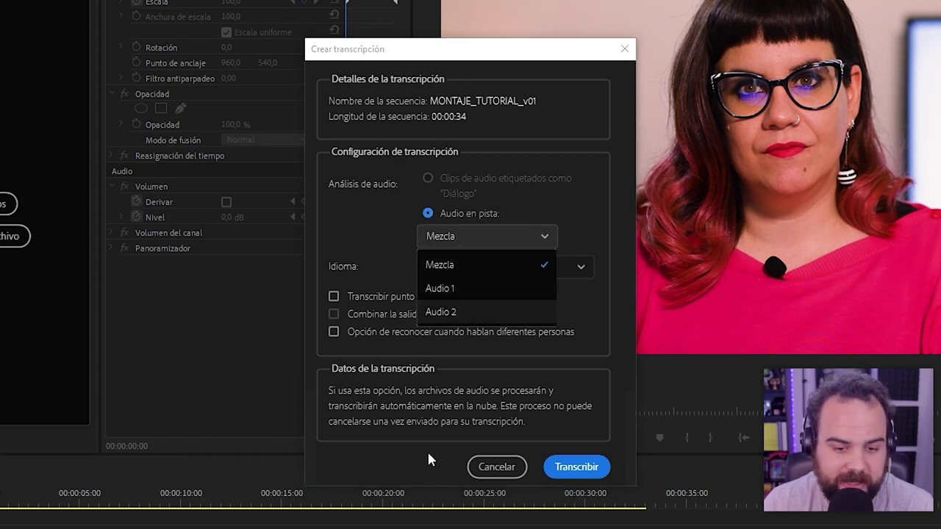
pyautogui.click(490, 264)
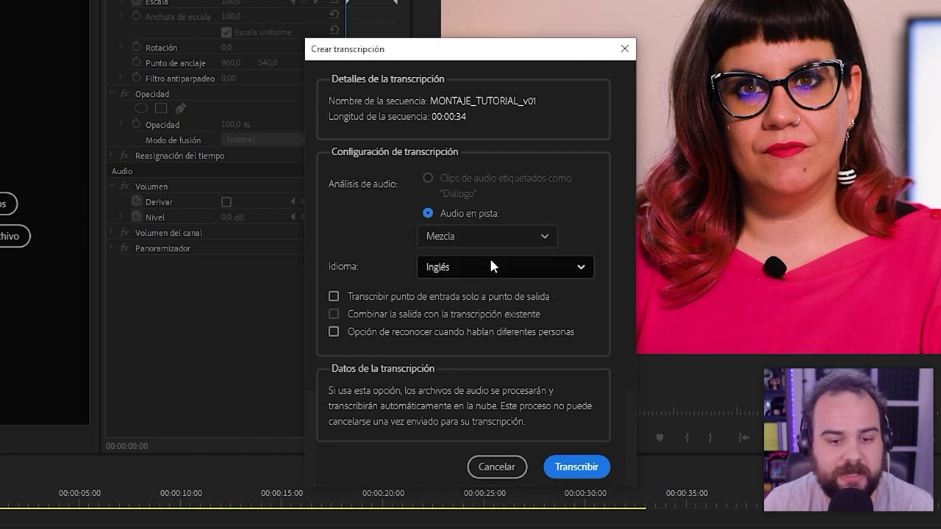
pyautogui.click(582, 270)
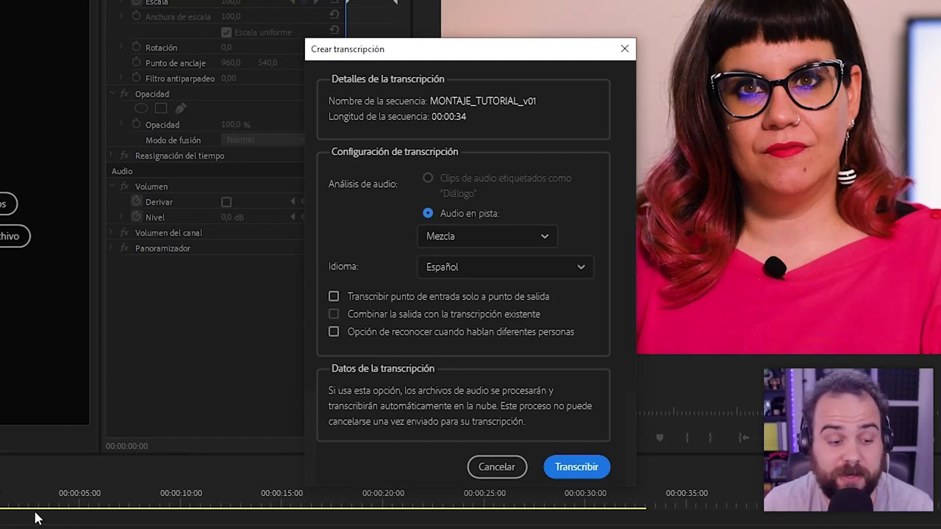
pyautogui.click(334, 297)
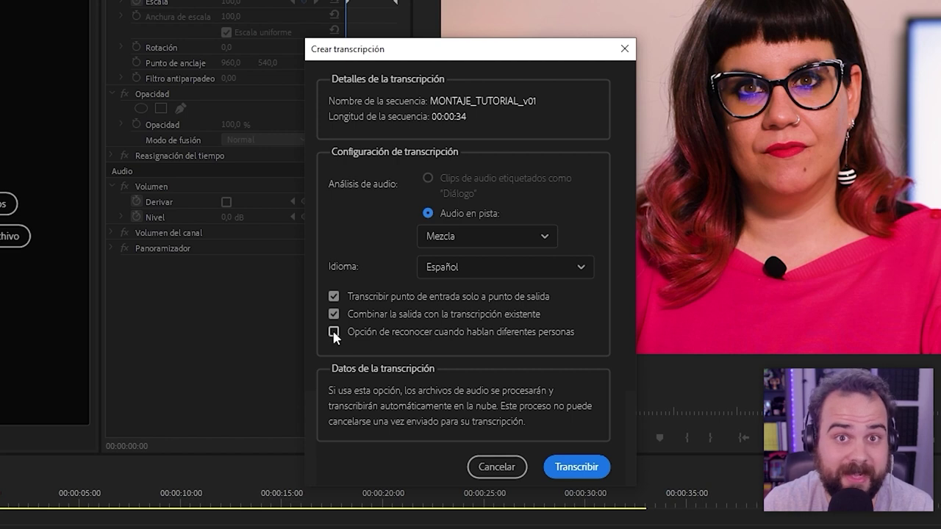
pyautogui.click(334, 333)
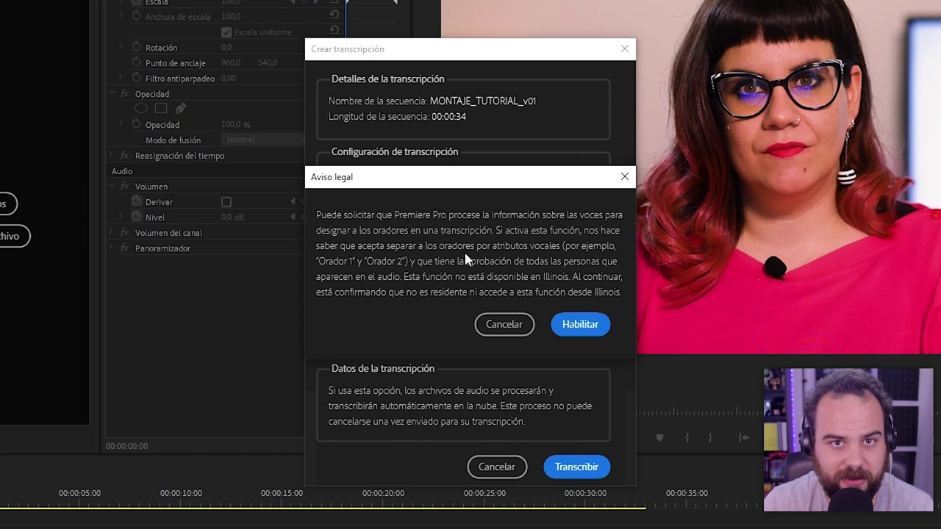
pyautogui.click(506, 324)
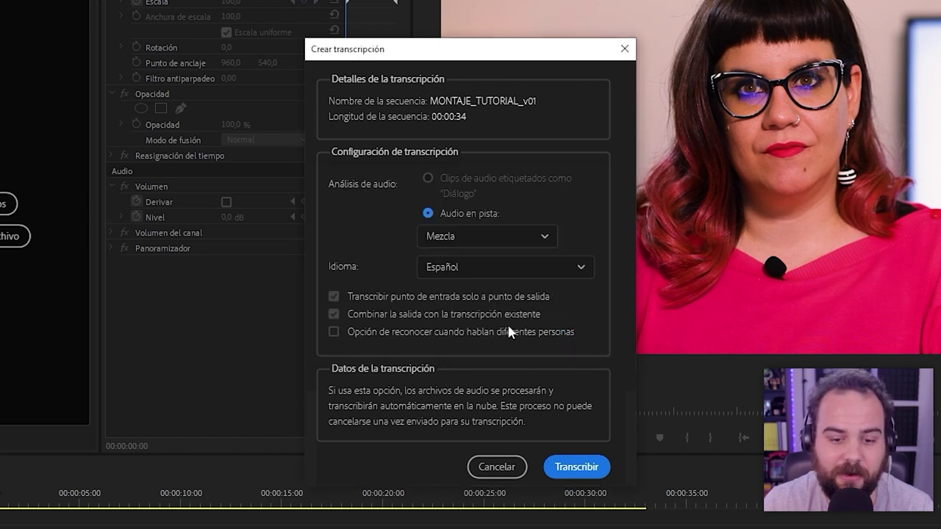
pyautogui.click(335, 331)
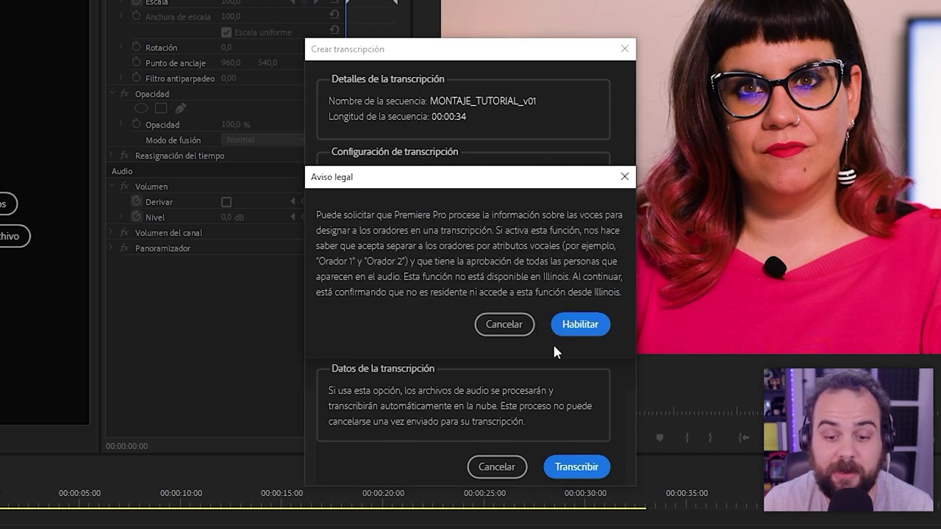
pyautogui.click(516, 324)
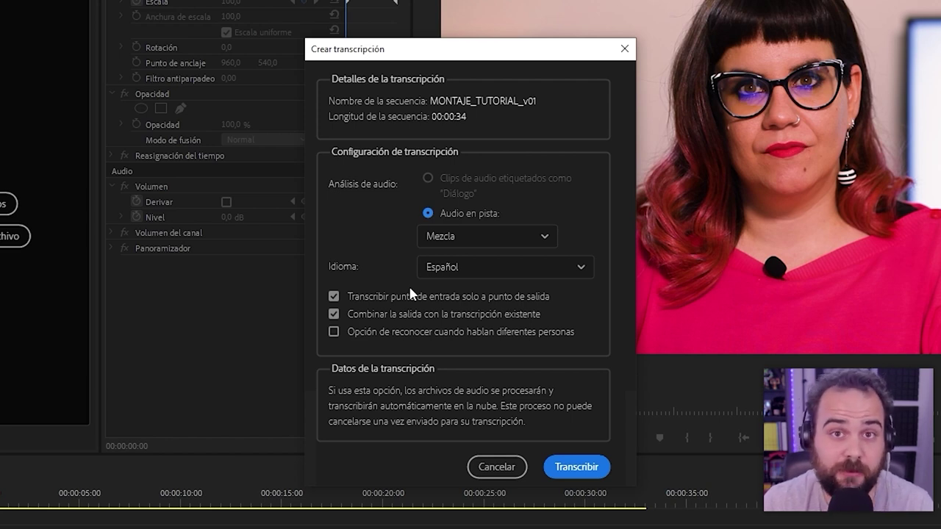
# Turn off combining the output with the existing transcription and transcribe the sequence
pyautogui.click(442, 314)
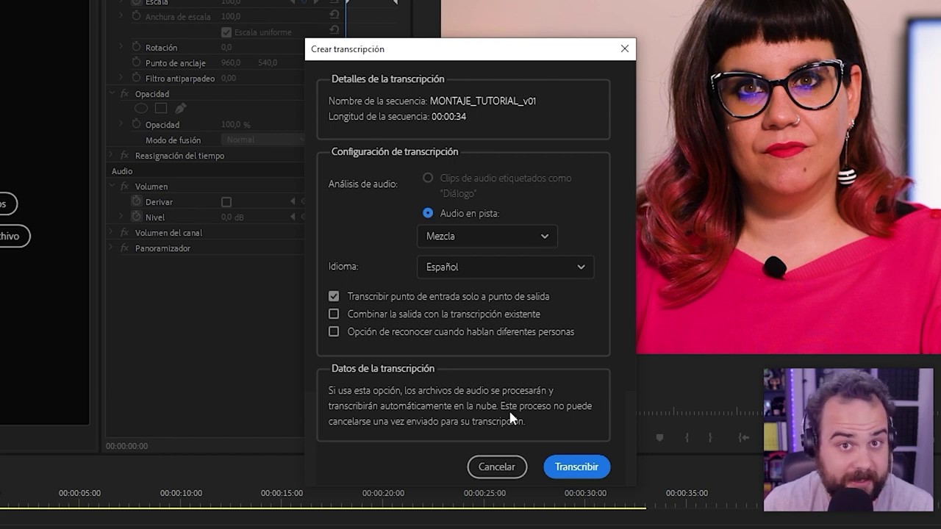
pyautogui.click(577, 467)
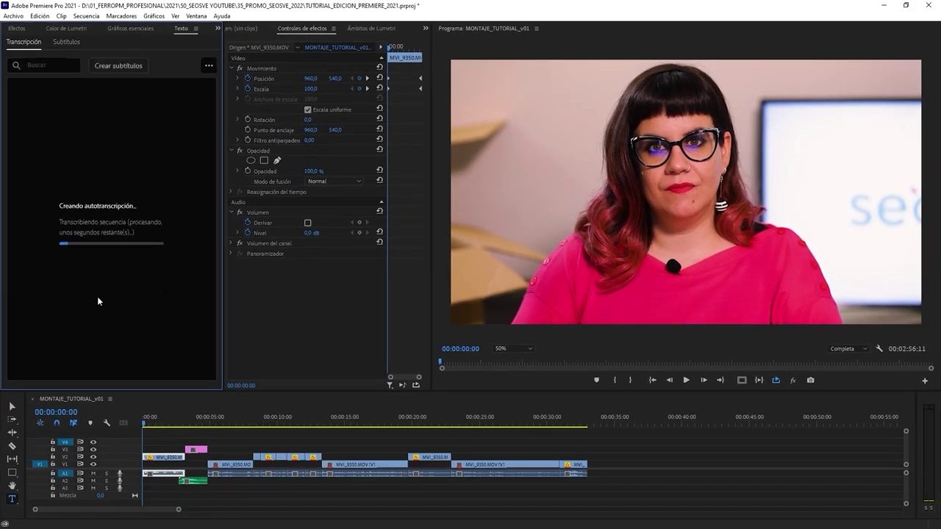
# Widen the Texto panel and move the playhead through the sequence by choosing different words in the transcript
pyautogui.moveTo(222, 156); pyautogui.dragTo(299, 170)
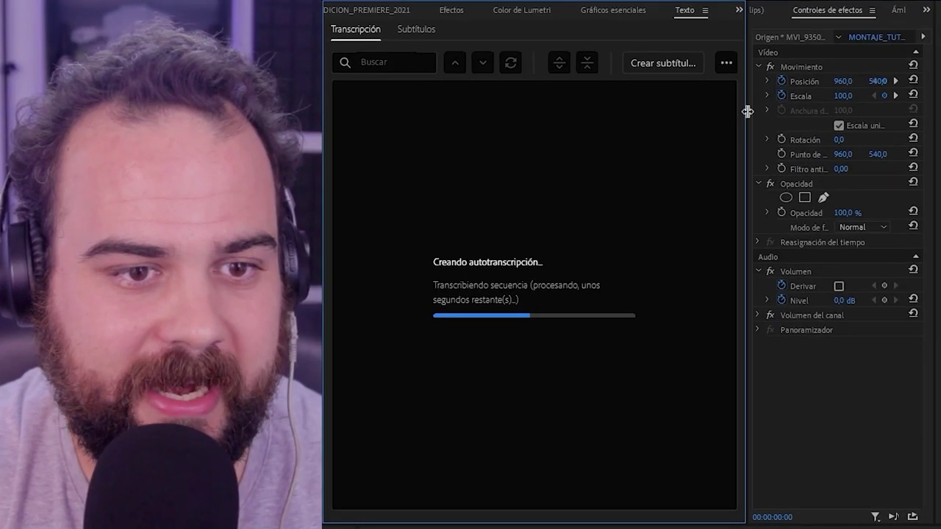
pyautogui.moveTo(747, 111); pyautogui.dragTo(769, 115)
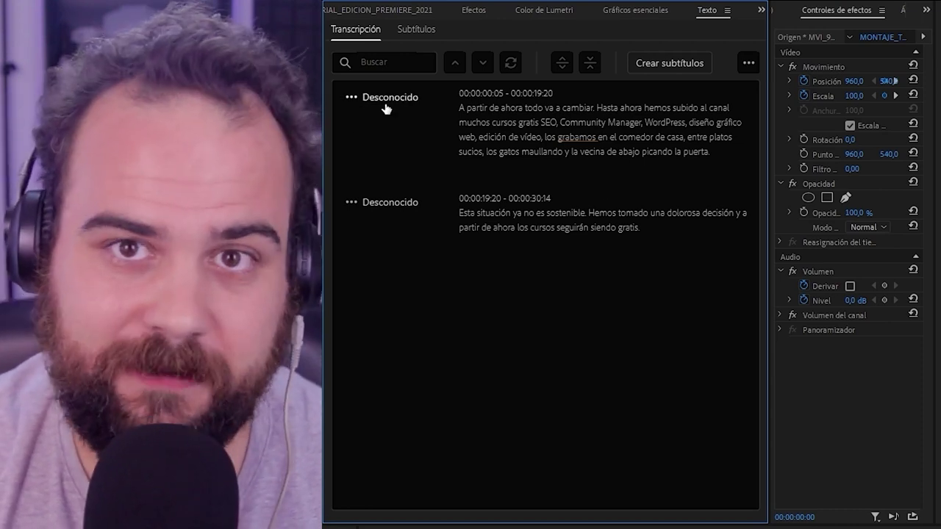
pyautogui.click(513, 108)
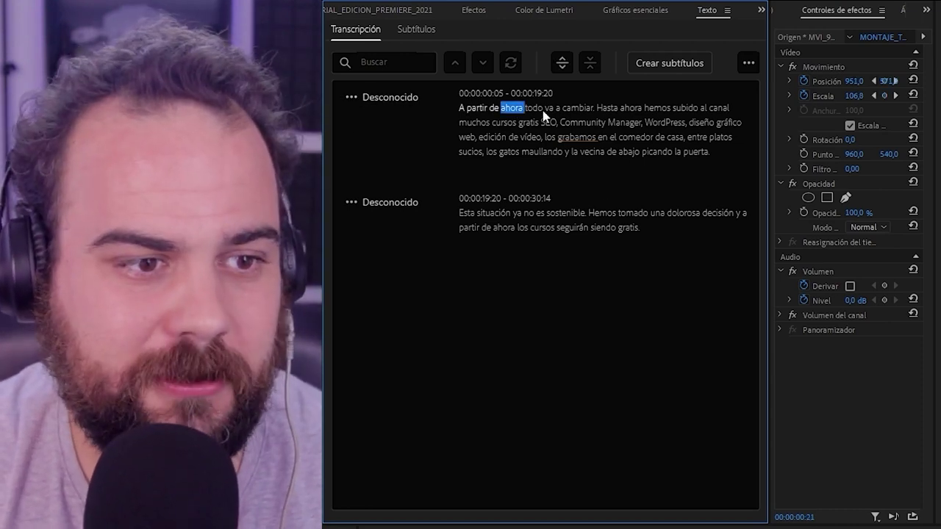
pyautogui.click(658, 108)
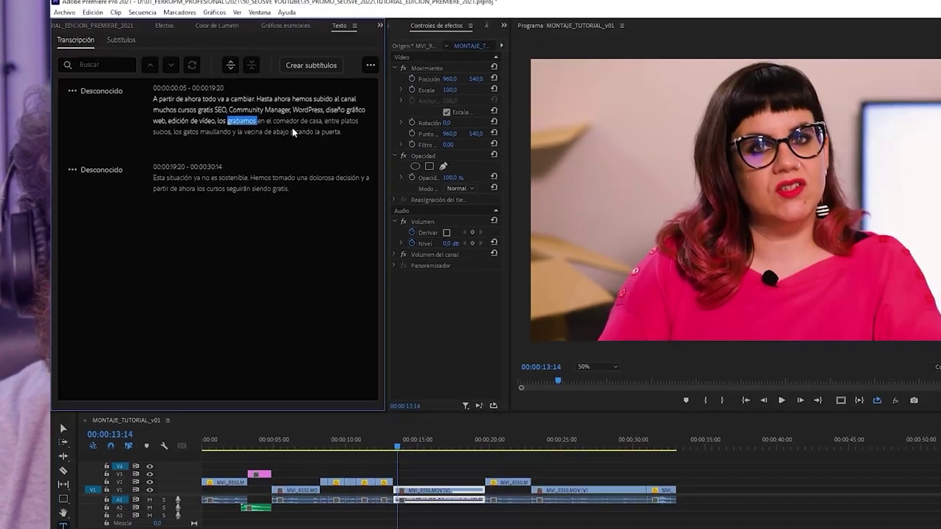
pyautogui.click(666, 136)
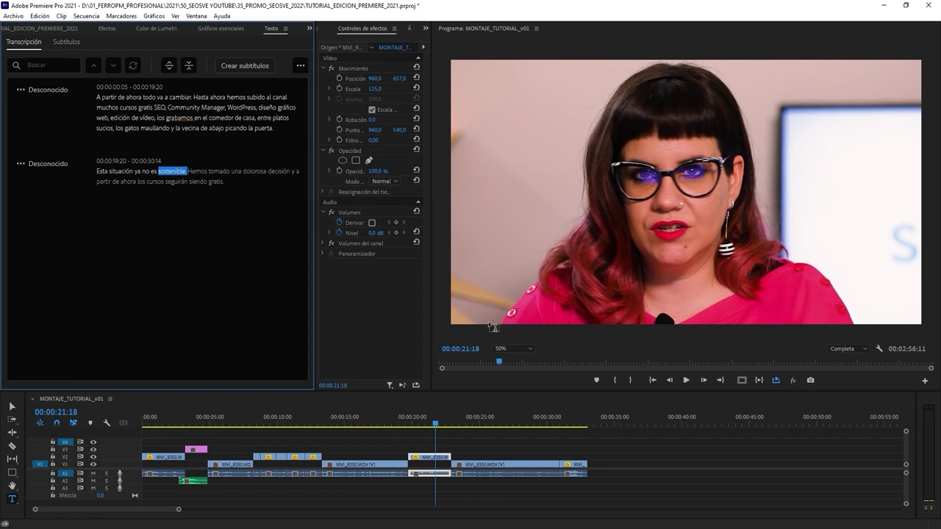
# Play the sequence from the start to follow the transcript word by word, stopping at about 00:00:08:17
pyautogui.press('Home')
pyautogui.press('space')
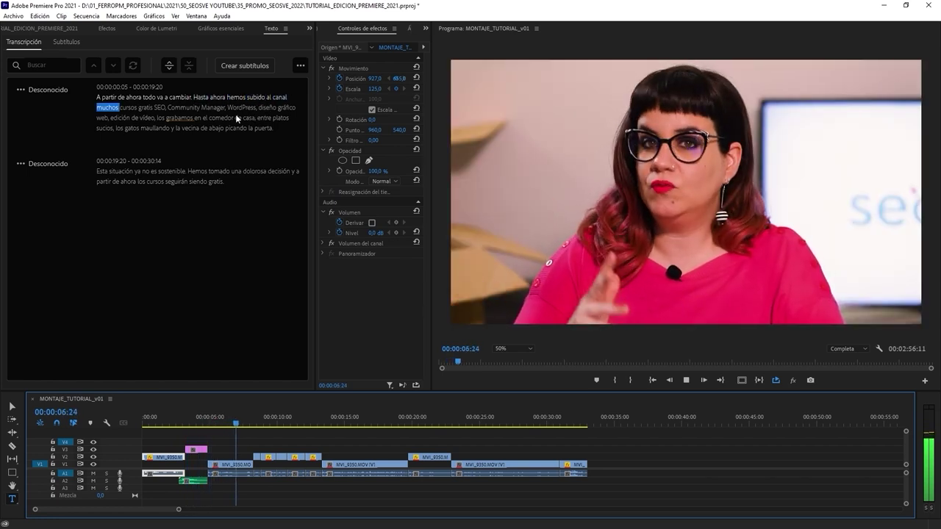
pyautogui.press('space')
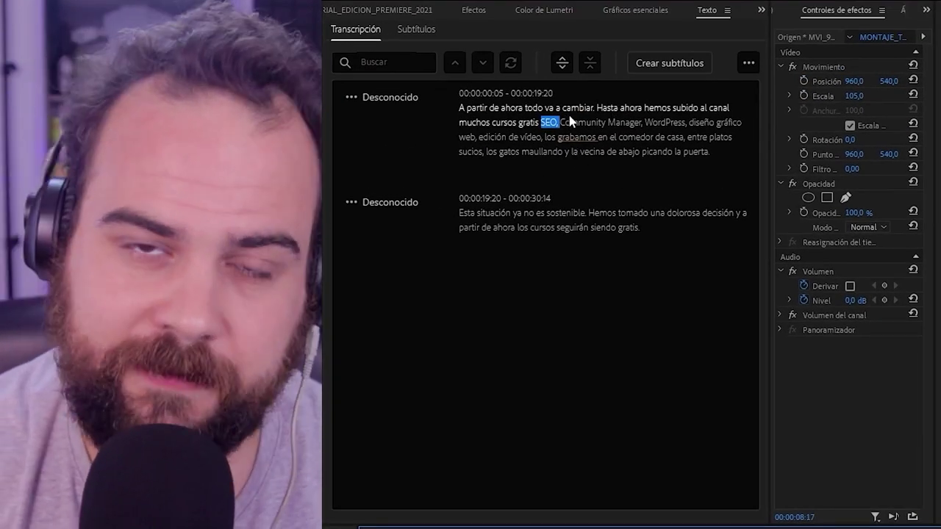
# Go to the word grabamos, open the first transcript segment for text editing and close it without edits
pyautogui.doubleClick(577, 136)
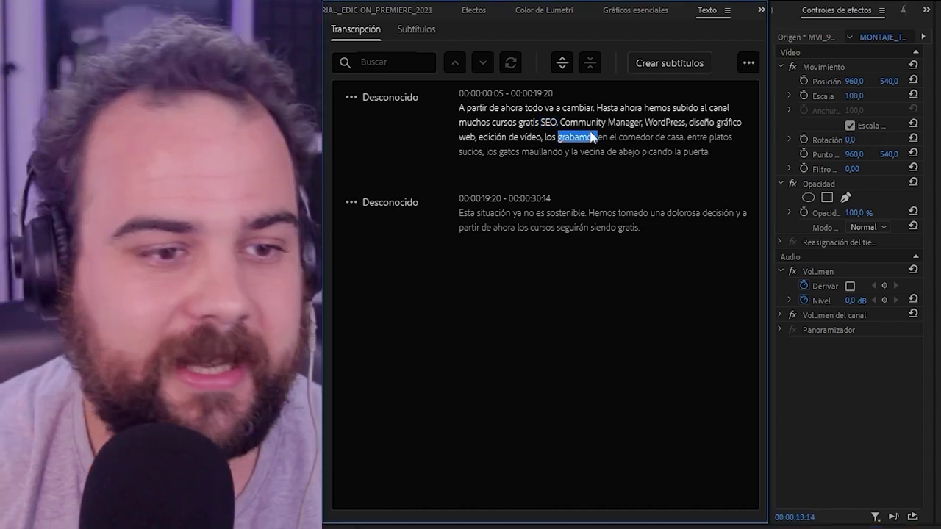
pyautogui.click(601, 144)
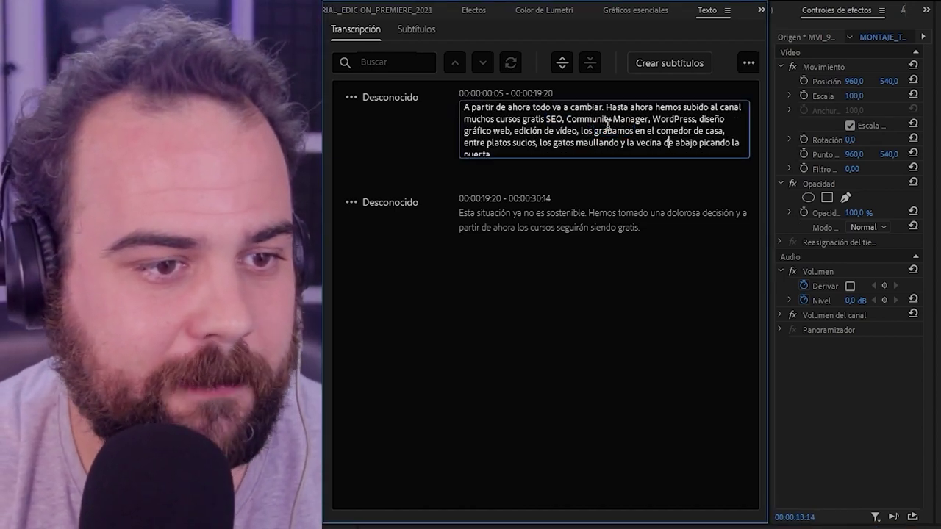
pyautogui.click(512, 153)
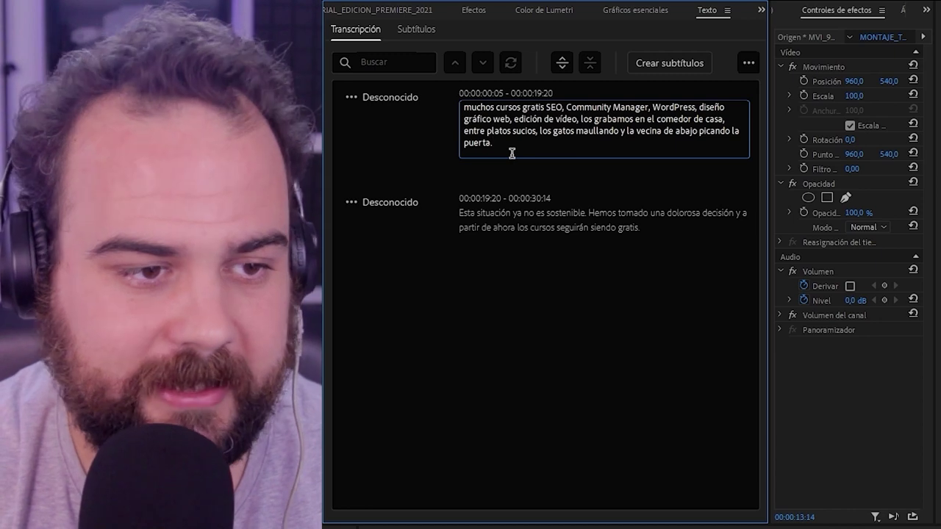
pyautogui.click(431, 119)
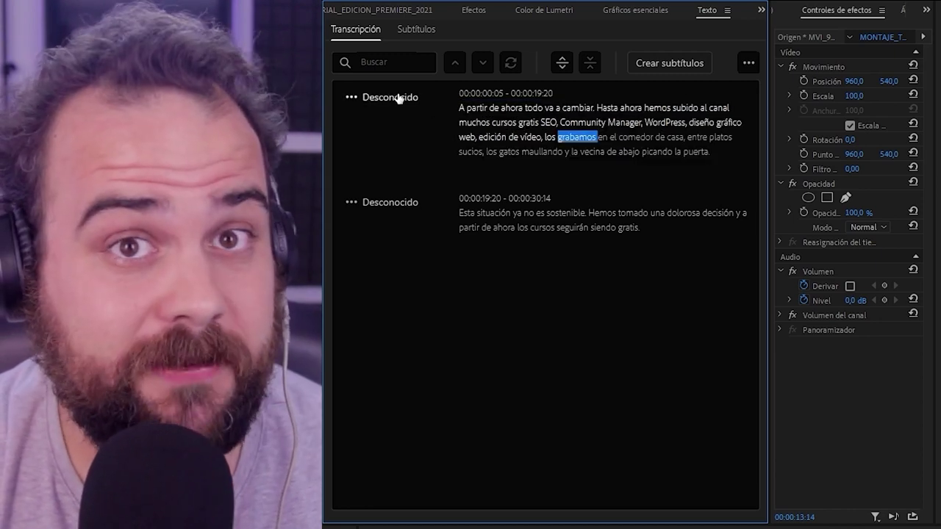
# Rename the unknown speaker to the interviewee's first name and save the speaker list
pyautogui.click(386, 104)
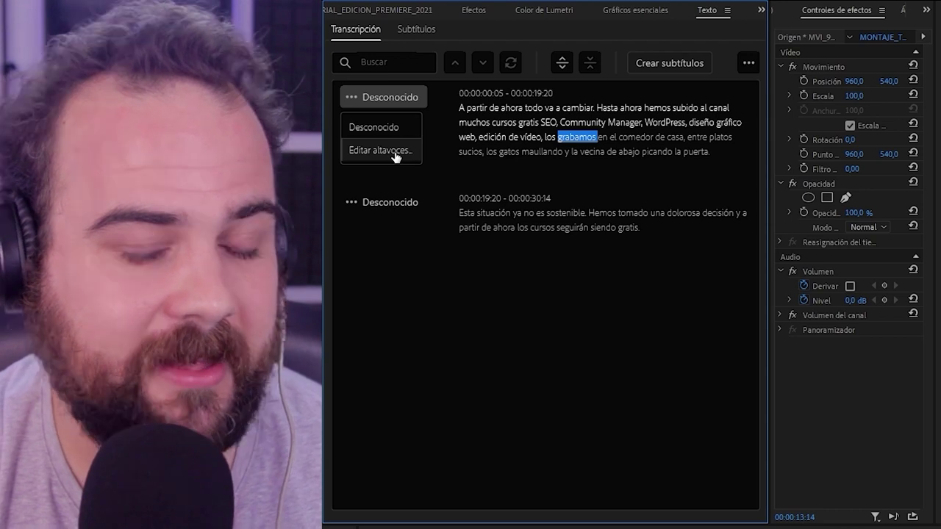
pyautogui.click(396, 153)
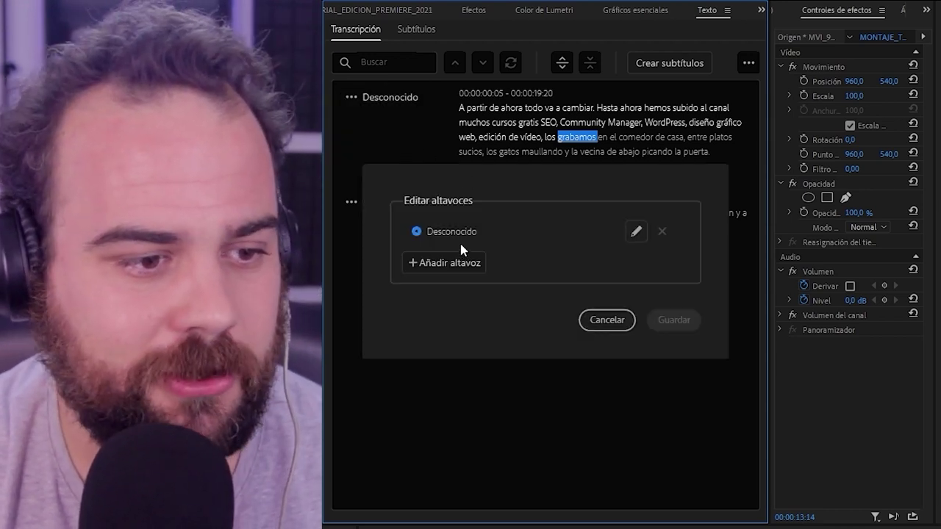
pyautogui.click(636, 231)
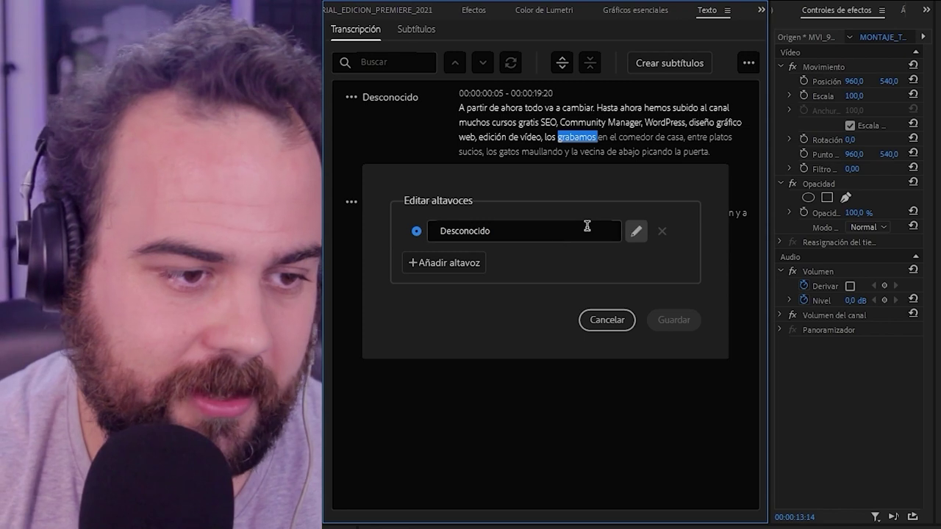
pyautogui.moveTo(564, 228); pyautogui.dragTo(401, 196)
pyautogui.write('N')
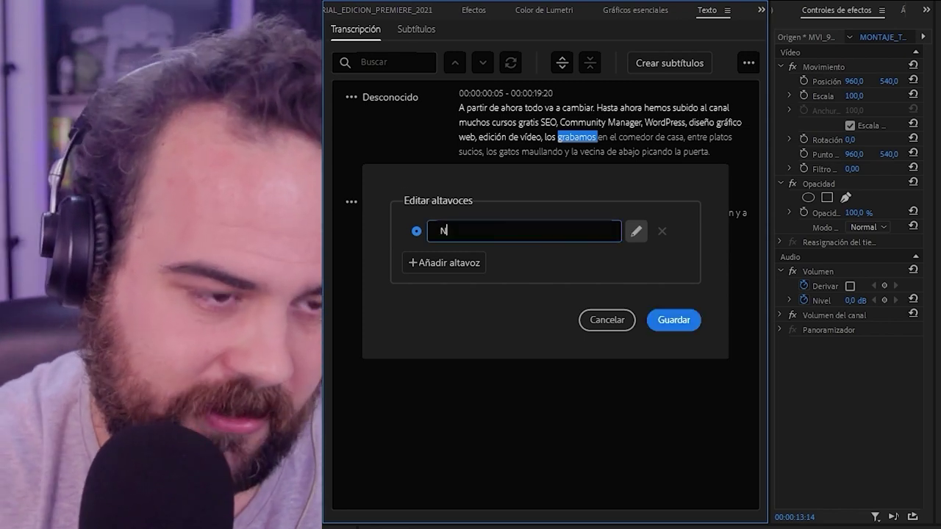
pyautogui.write('oe')
pyautogui.press('Return')
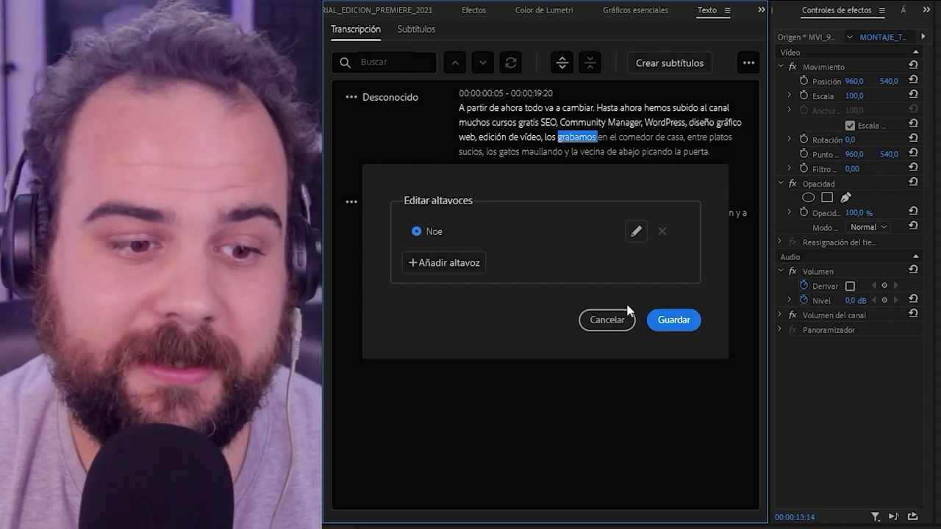
pyautogui.click(673, 320)
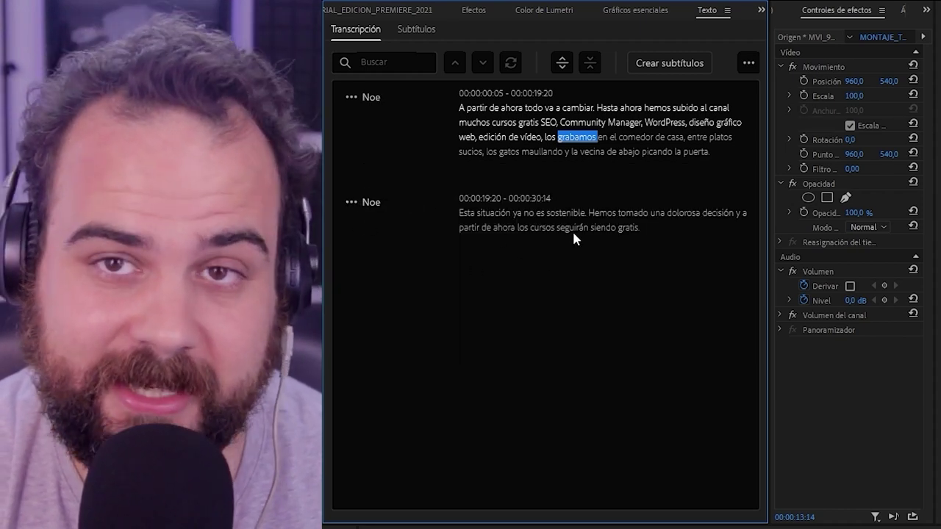
# Go to the first word of the transcript and search the transcript for dolorosa
pyautogui.click(462, 107)
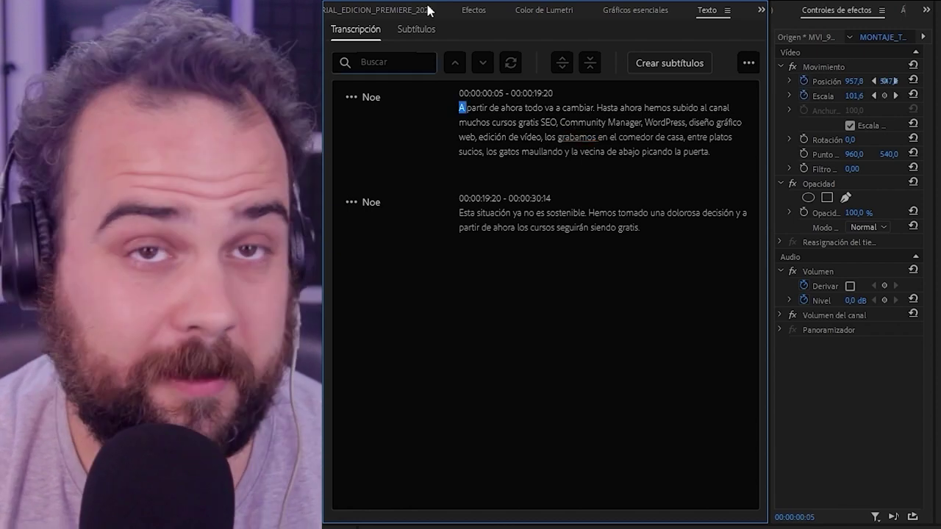
pyautogui.click(405, 63)
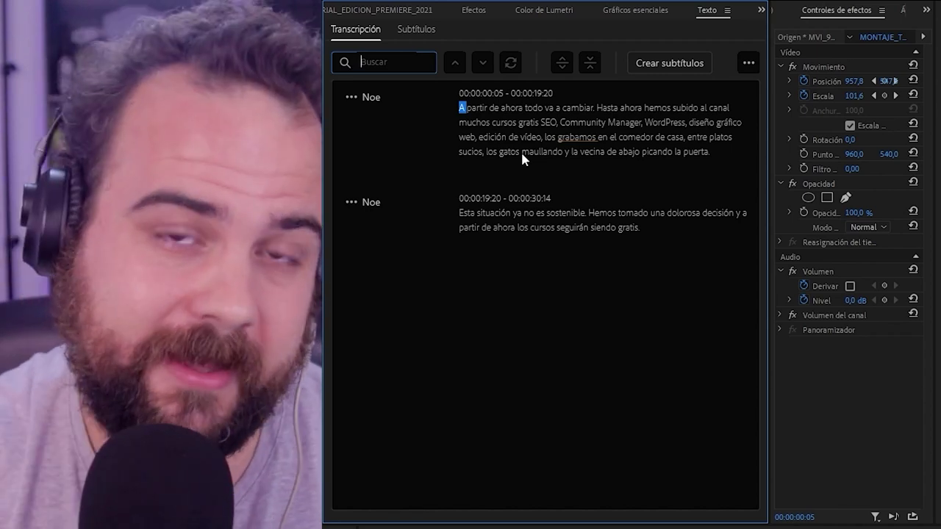
pyautogui.write('dolorosa')
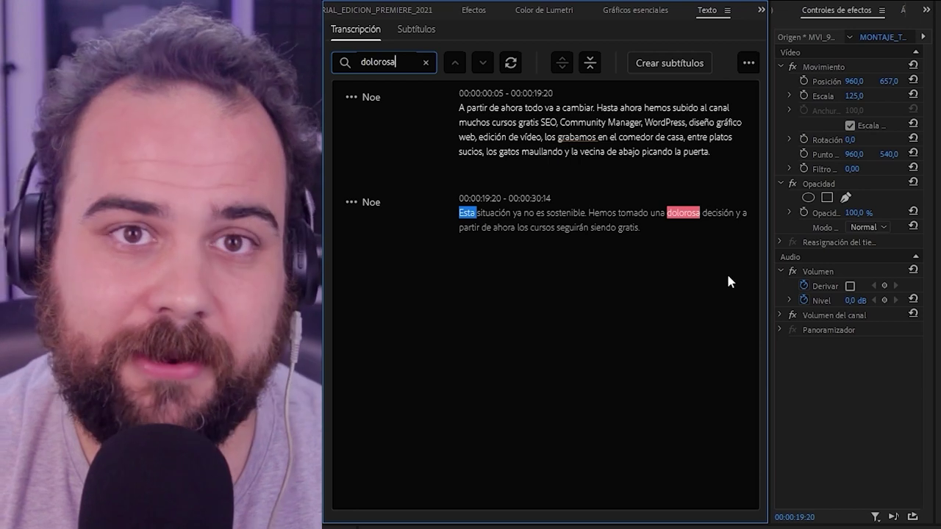
pyautogui.click(456, 63)
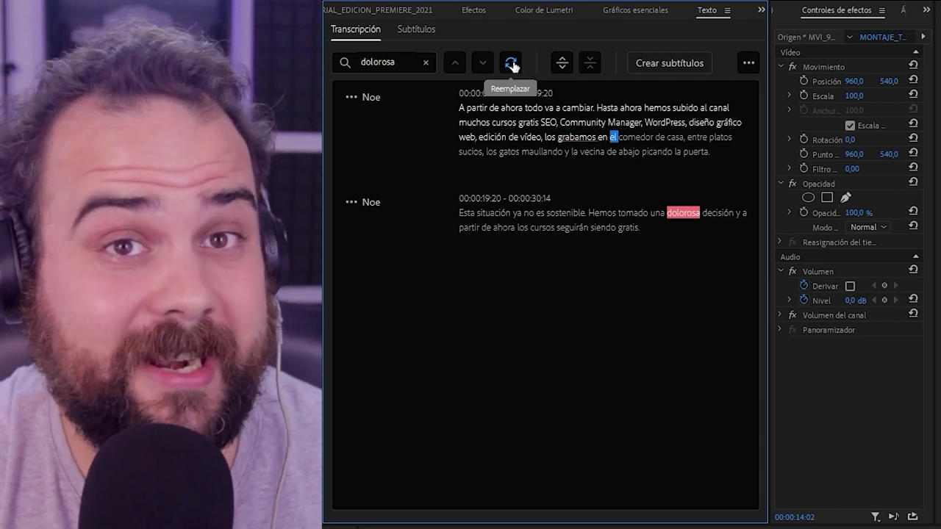
# Replace the found word dolorosa with espinosa and undo the replacement
pyautogui.click(511, 64)
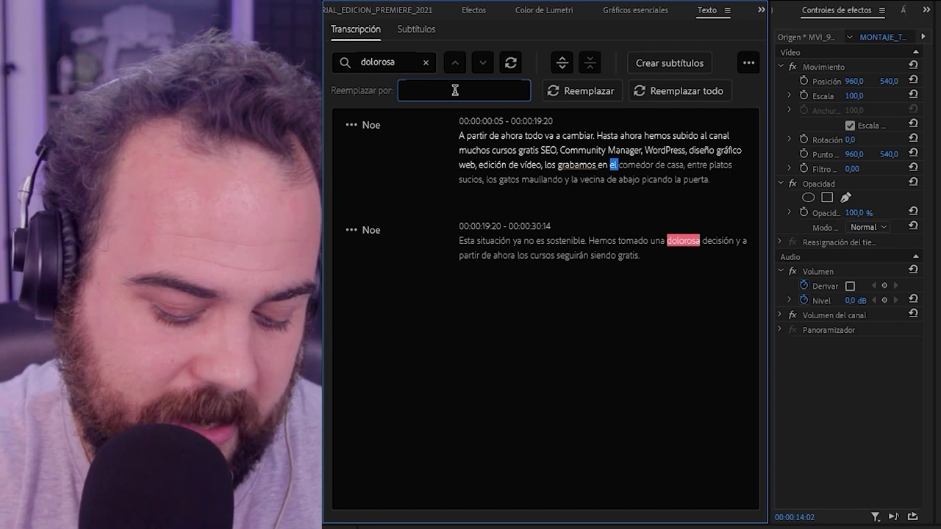
pyautogui.write('espl')
pyautogui.write('nosa')
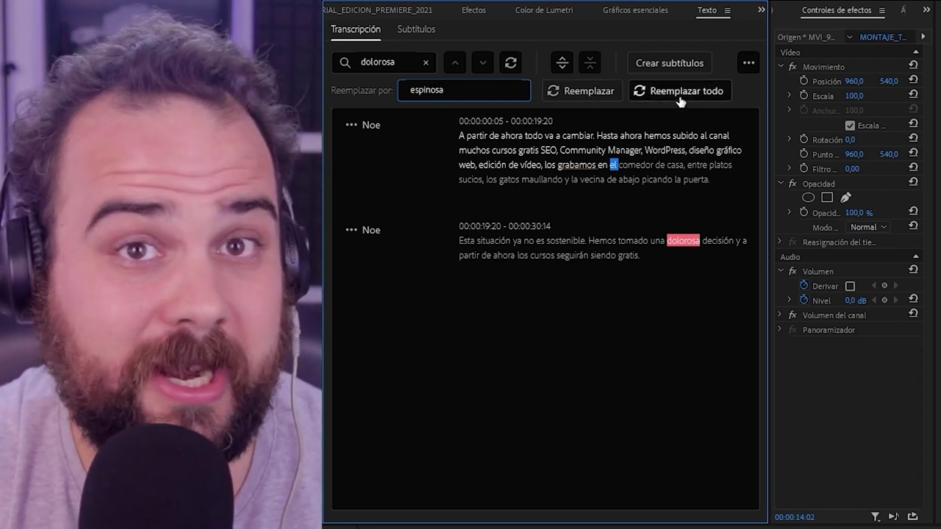
pyautogui.click(608, 95)
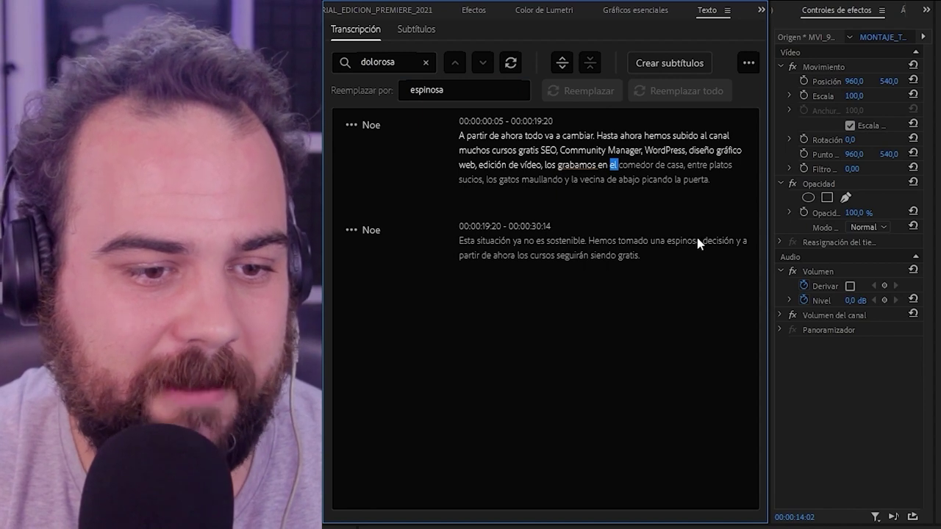
pyautogui.click(674, 242)
pyautogui.hotkey('ctrl', 'z')
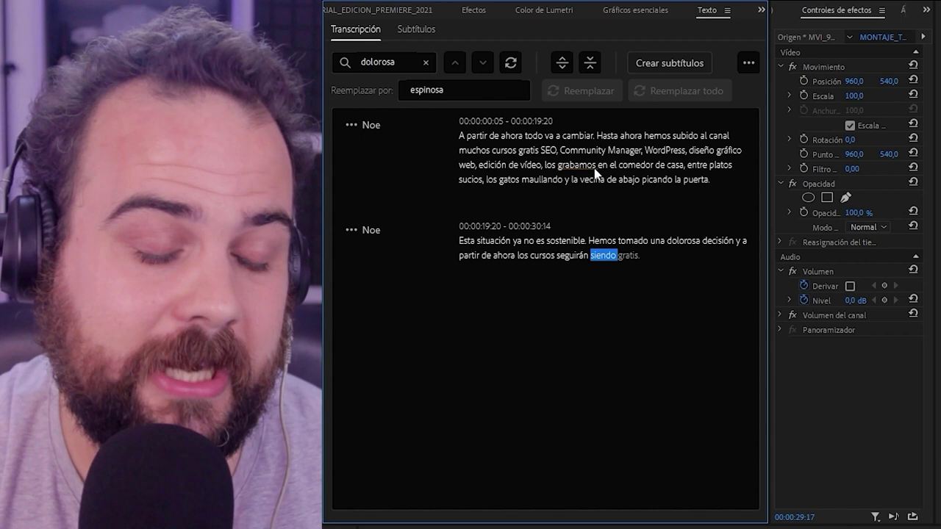
# Go to the word siendo in the second segment and combine that segment with the first one
pyautogui.click(535, 166)
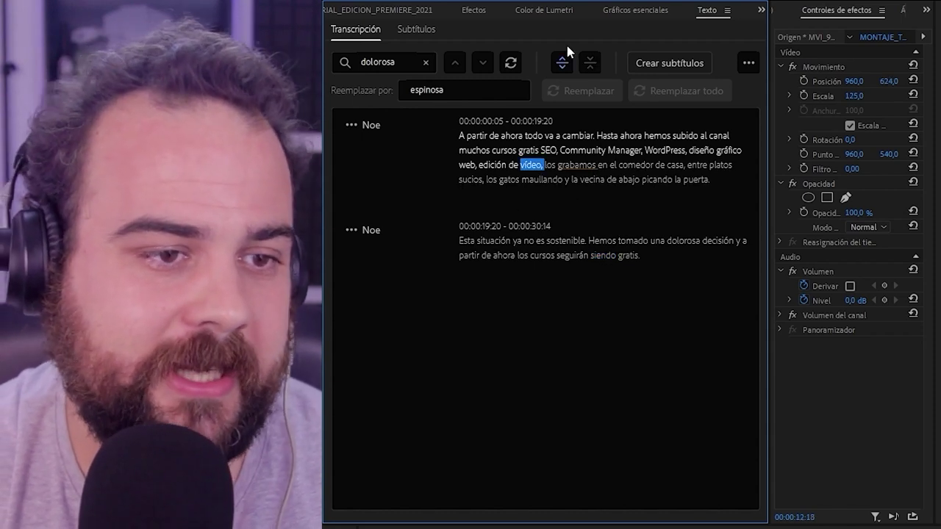
pyautogui.click(604, 256)
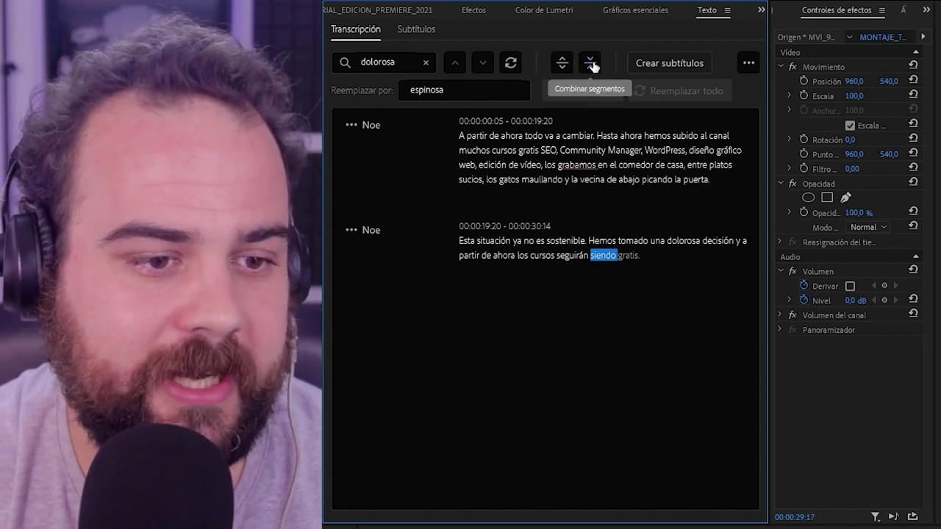
pyautogui.click(590, 64)
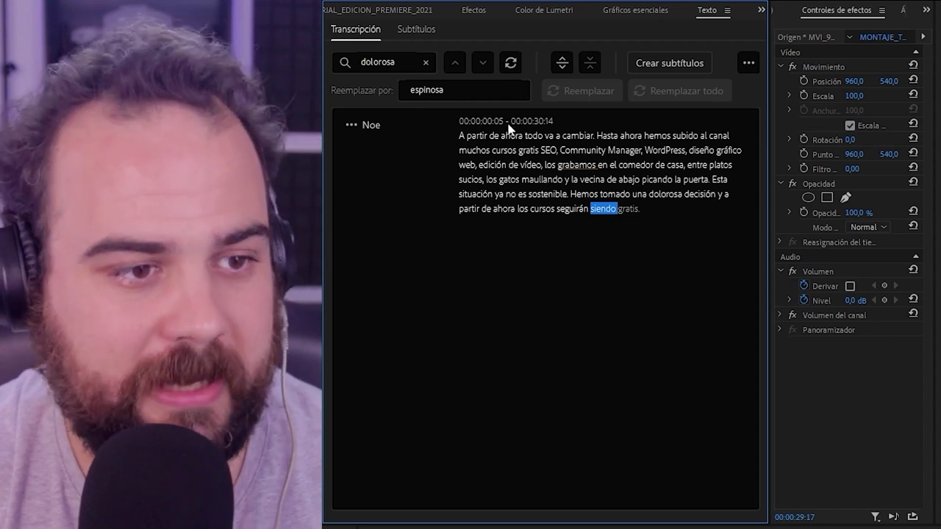
# Split the combined transcript segment before "Hasta ahora" and before "los grabamos"
pyautogui.click(581, 180)
pyautogui.click(658, 180)
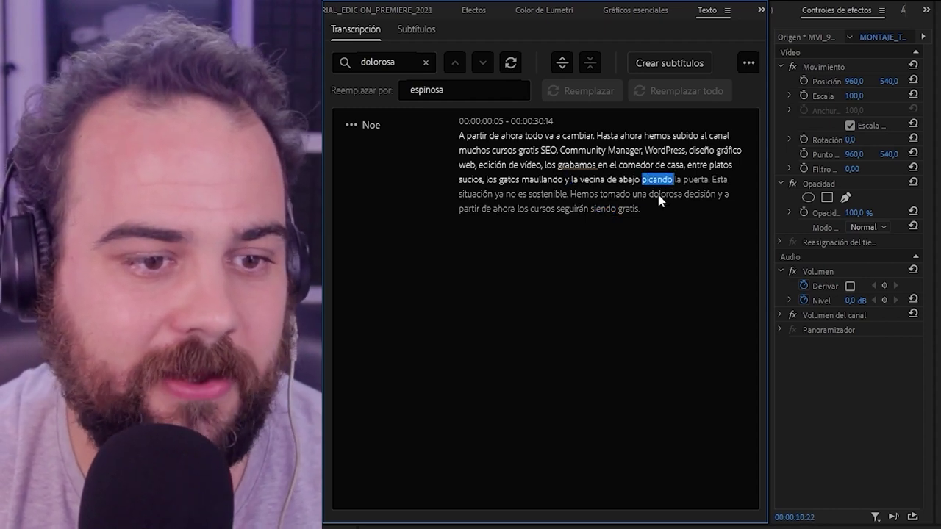
pyautogui.click(662, 194)
pyautogui.click(526, 169)
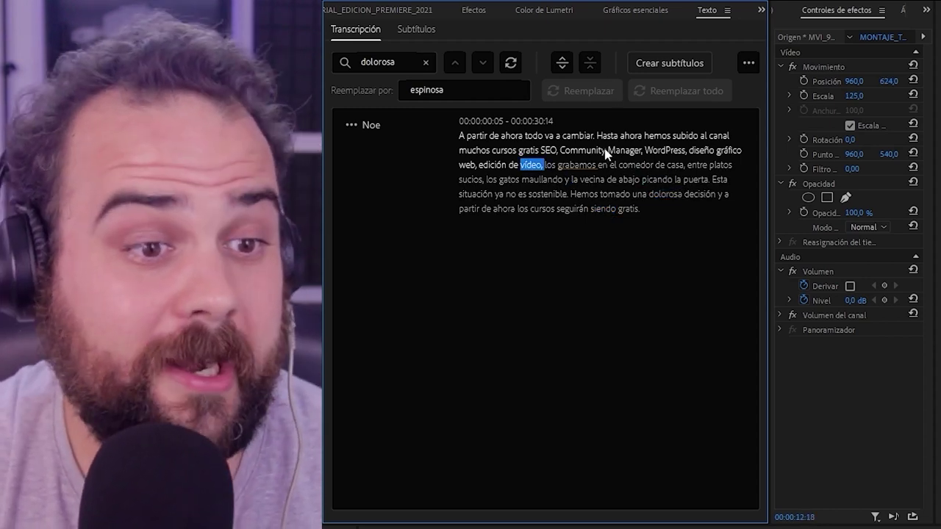
pyautogui.click(604, 137)
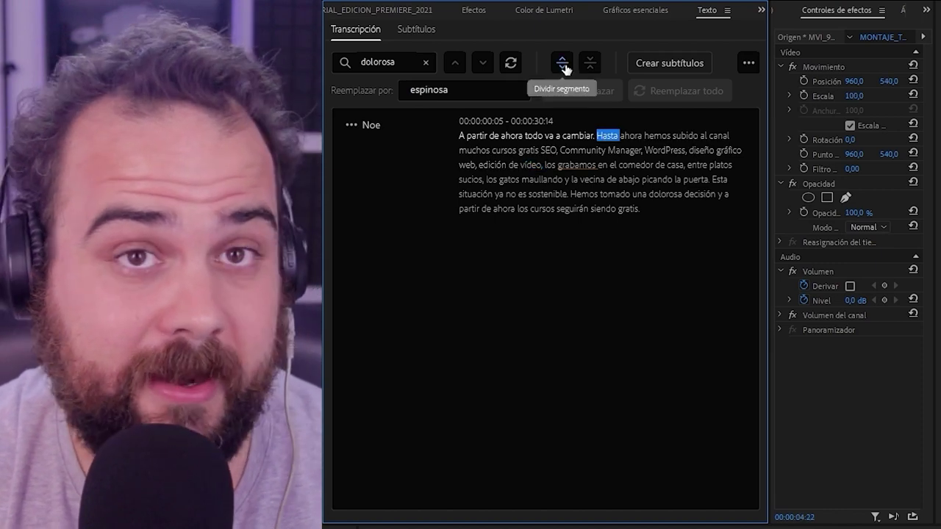
pyautogui.click(562, 64)
# Split the last transcript segment before "Esta situación" and before "Hemos tomado"
pyautogui.click(662, 288)
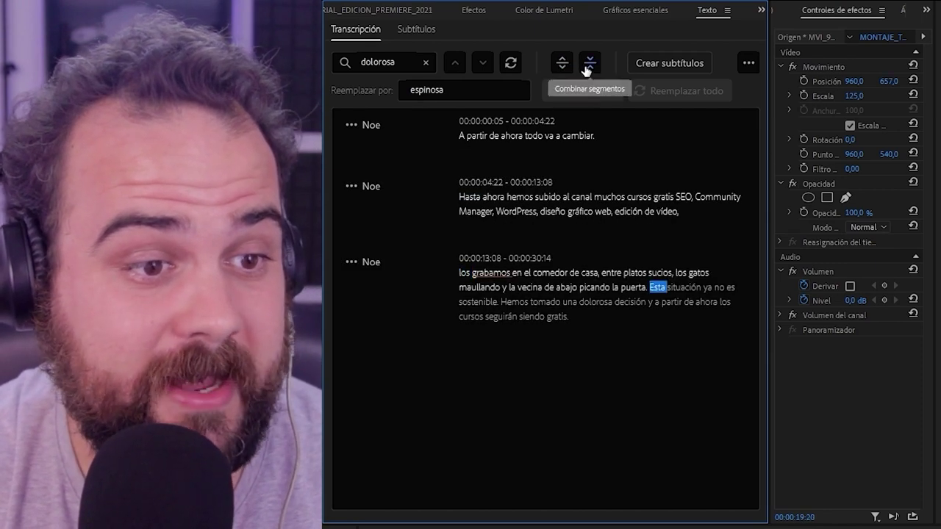
pyautogui.click(562, 64)
pyautogui.click(607, 348)
pyautogui.click(565, 64)
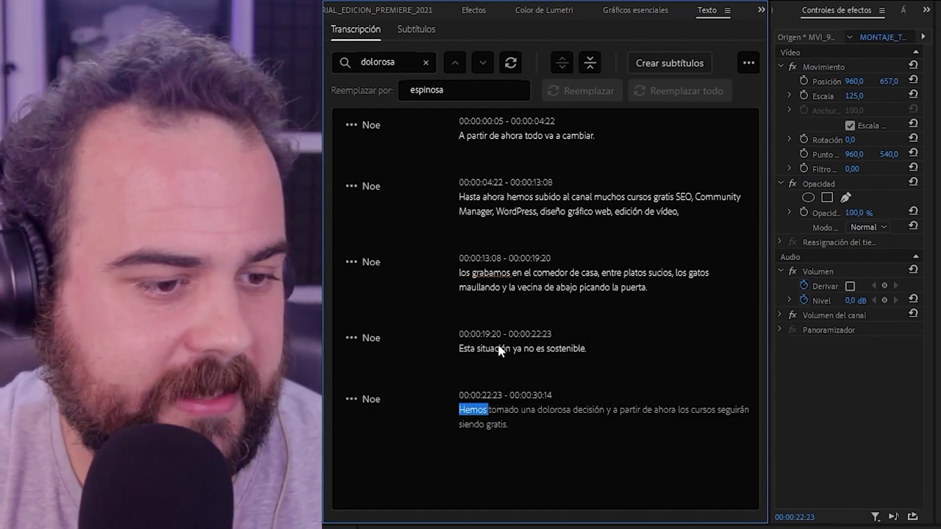
# End the second segment with an ellipsis after "edición de vídeo" and capitalise "Los" at the start of the third segment
pyautogui.click(500, 348)
pyautogui.click(525, 287)
pyautogui.press('Up')
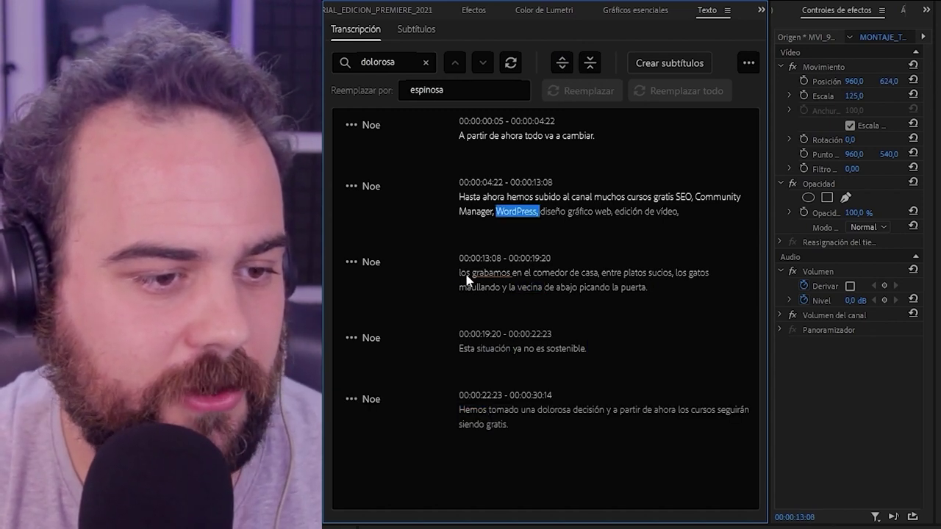
pyautogui.click(465, 277)
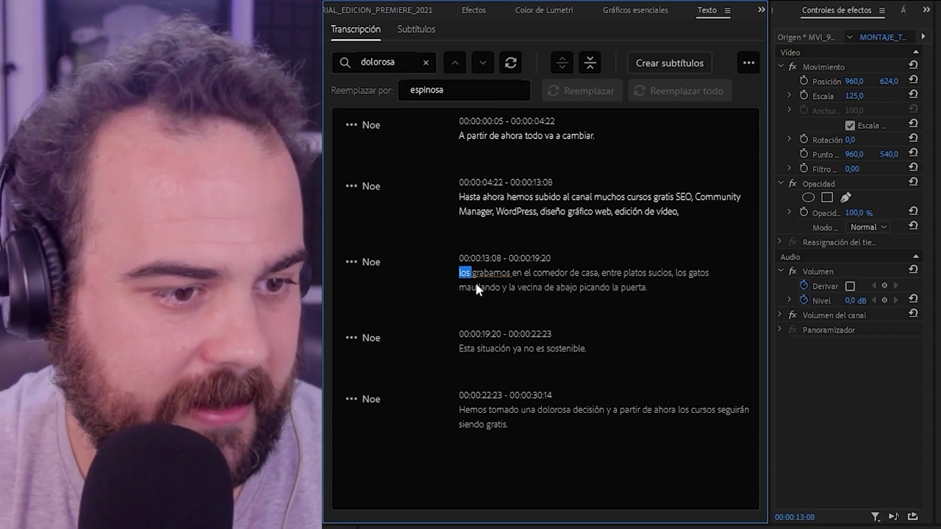
pyautogui.press('Up')
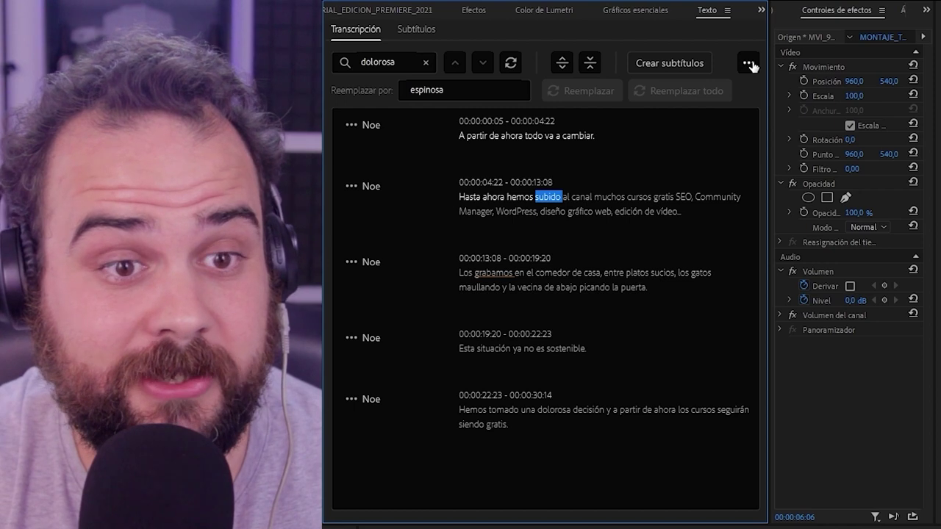
# Choose the option to show transcript pauses as [...] and return the playhead to the start of the sequence
pyautogui.click(750, 64)
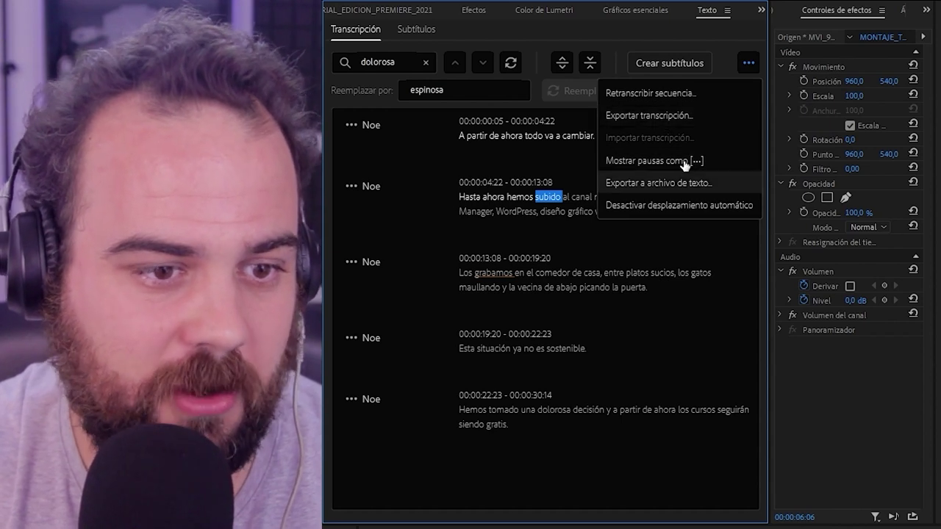
pyautogui.click(695, 161)
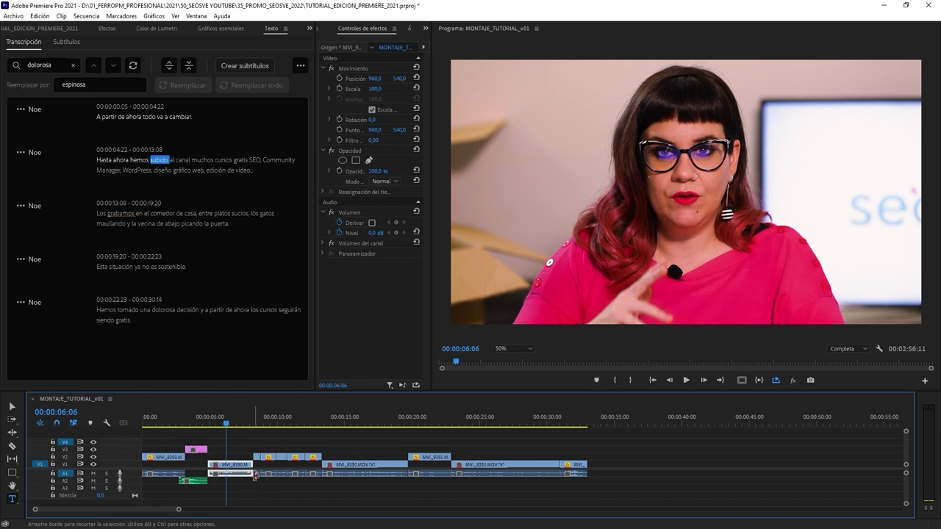
pyautogui.press('Home')
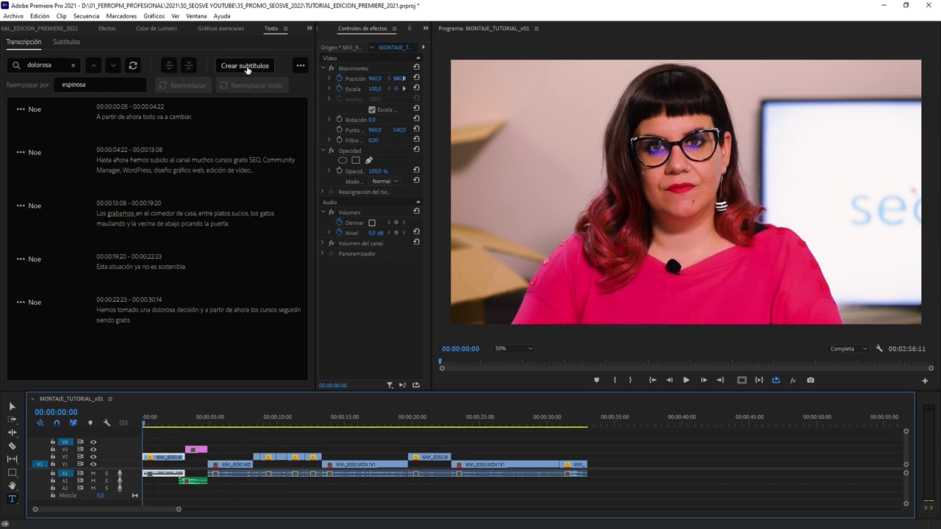
# Start creating subtitles with the sequence transcription as their source instead of an empty track
pyautogui.click(247, 66)
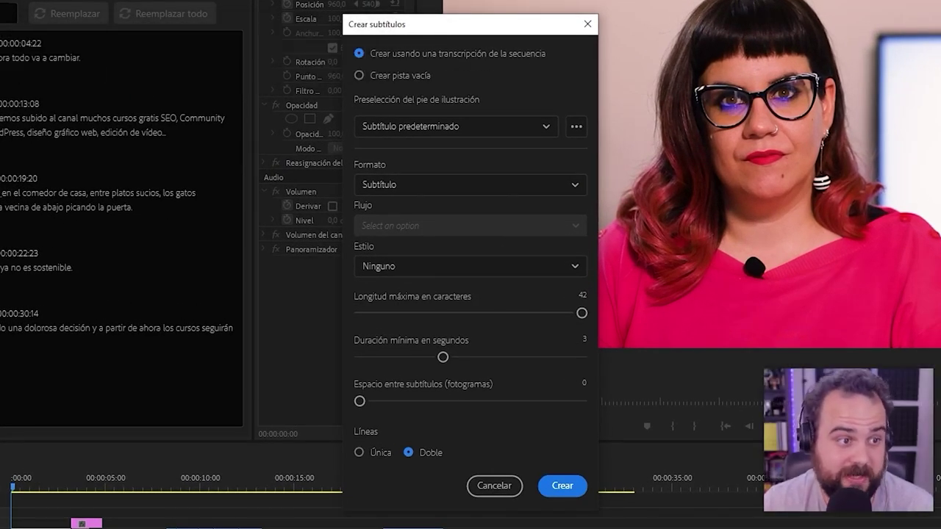
pyautogui.click(401, 75)
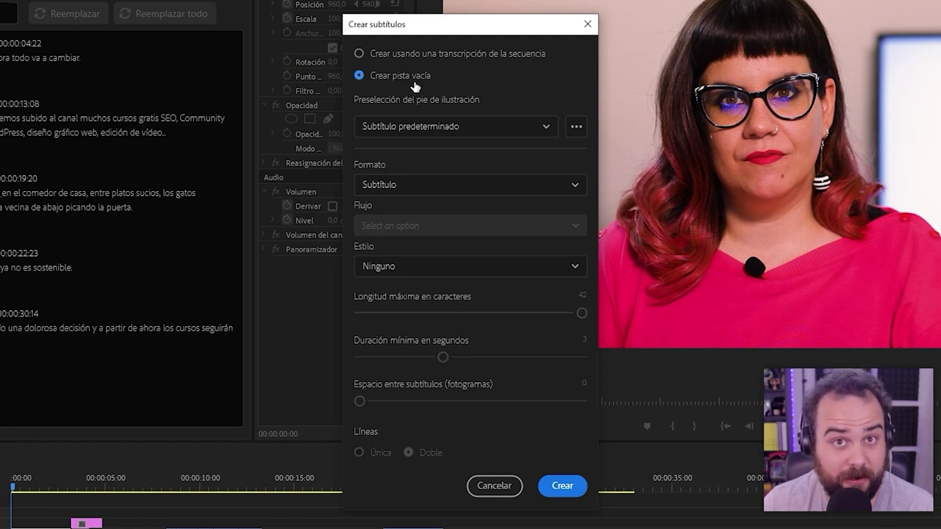
pyautogui.click(414, 53)
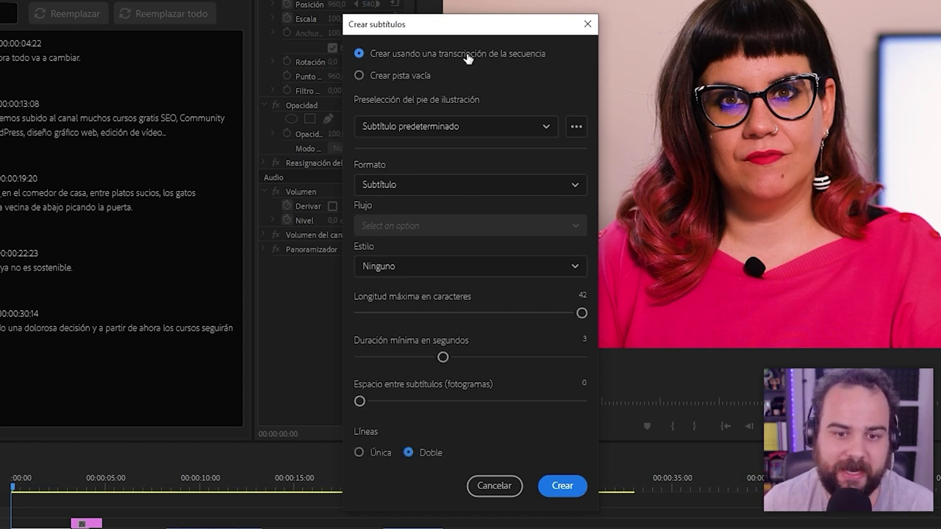
# Examine the available subtitle presets, formats and styles, leaving Subtítulo predeterminado, Subtítulo and Ninguno selected
pyautogui.click(546, 127)
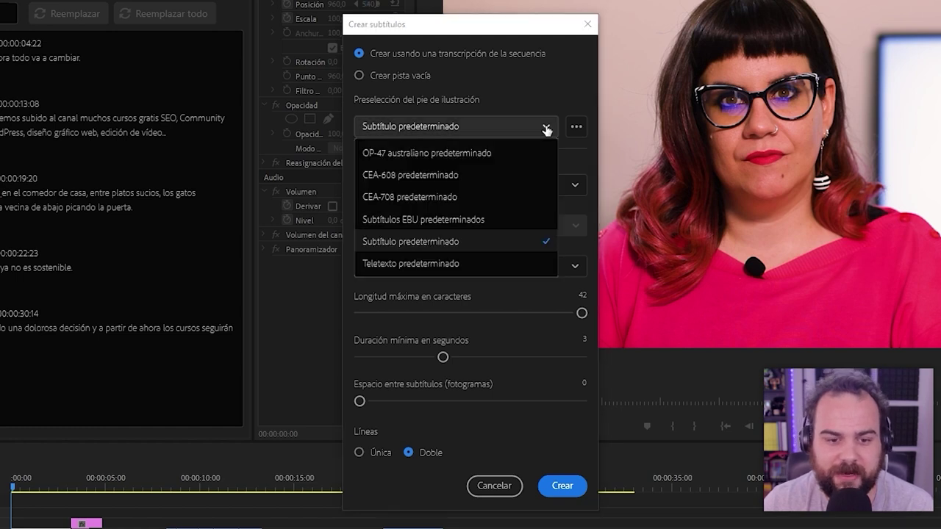
pyautogui.click(545, 128)
pyautogui.click(546, 129)
pyautogui.click(544, 130)
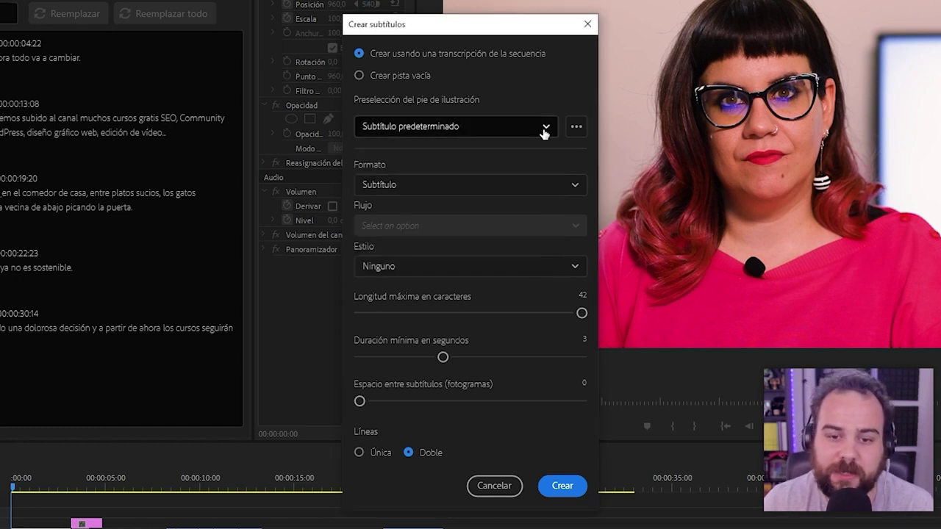
pyautogui.click(575, 186)
pyautogui.click(577, 186)
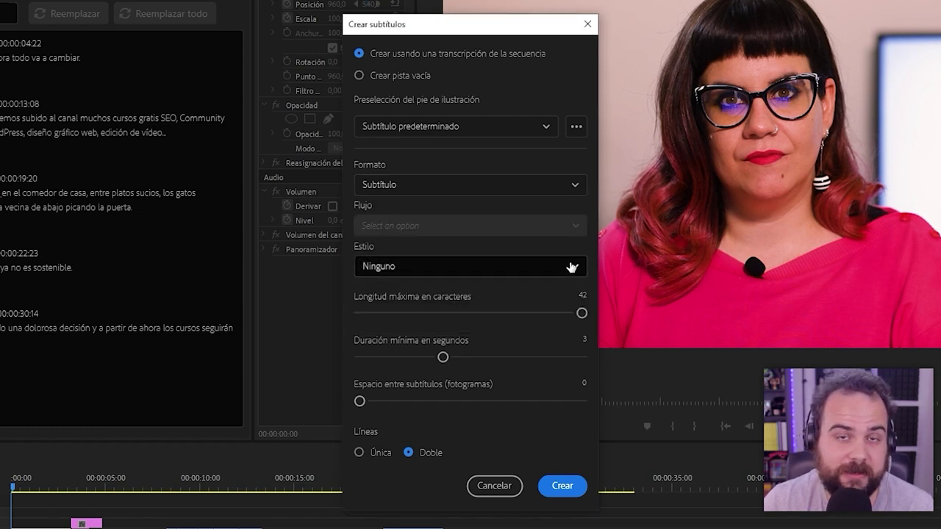
pyautogui.click(572, 266)
pyautogui.click(572, 266)
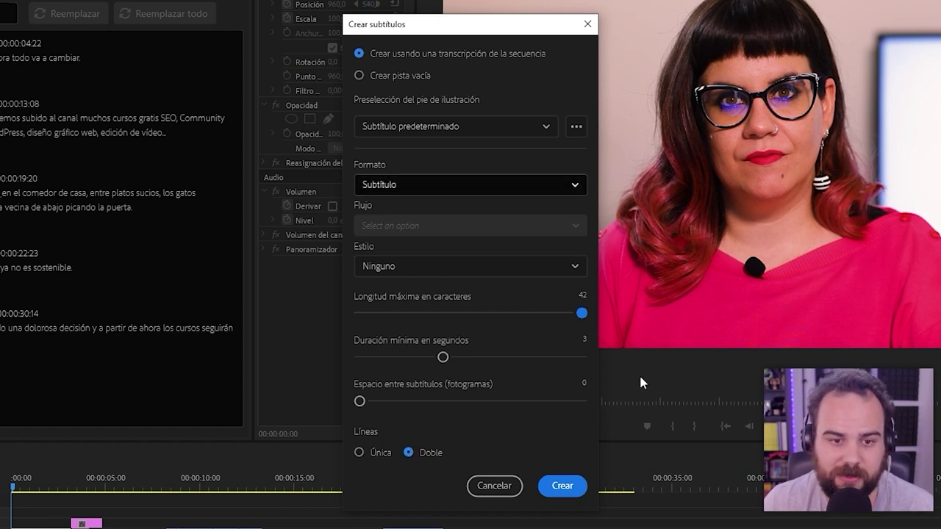
# Create the subtitle track from the sequence transcription and toggle its visibility off and back on
pyautogui.click(562, 486)
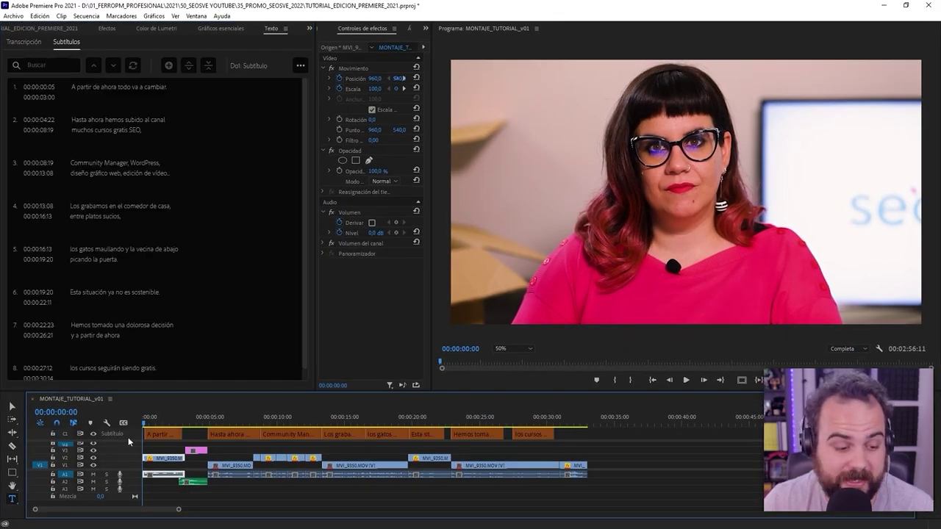
pyautogui.click(89, 436)
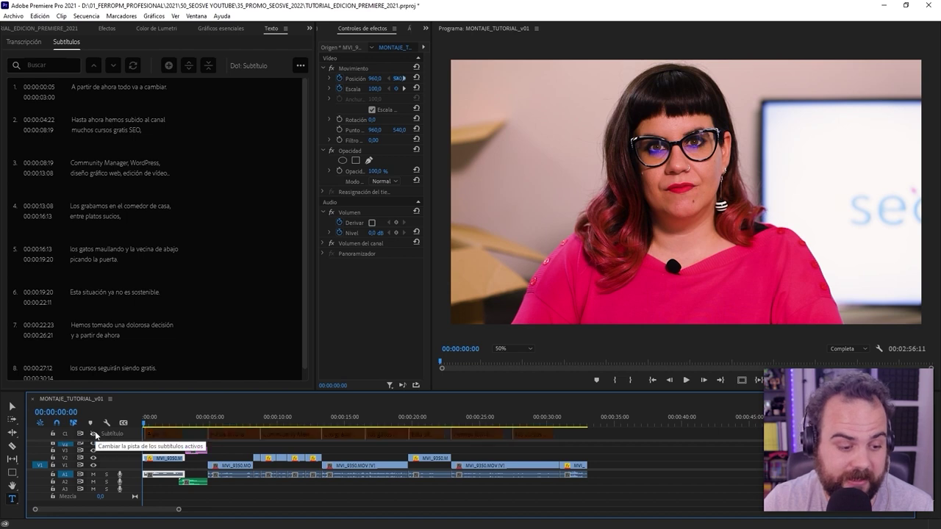
pyautogui.click(91, 435)
pyautogui.click(93, 435)
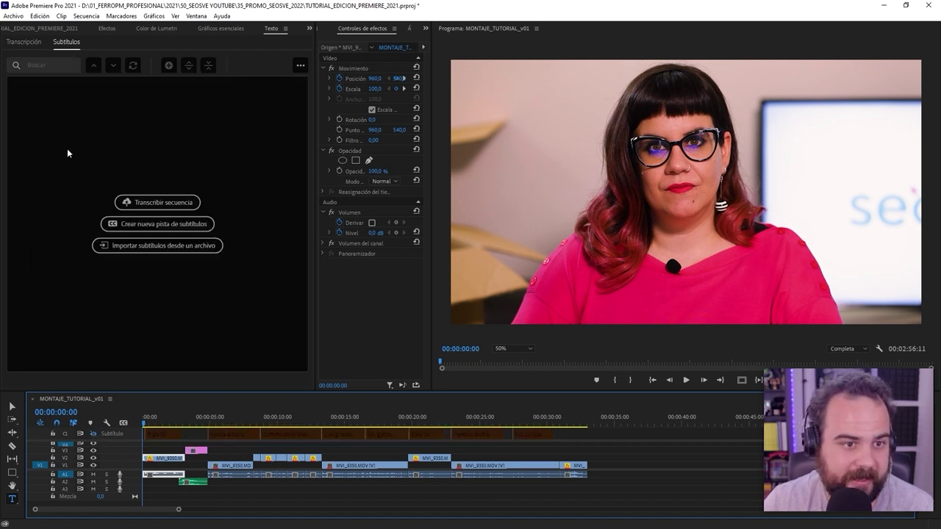
pyautogui.click(93, 435)
# Check the first three subtitles over the picture at their positions in the sequence
pyautogui.click(163, 435)
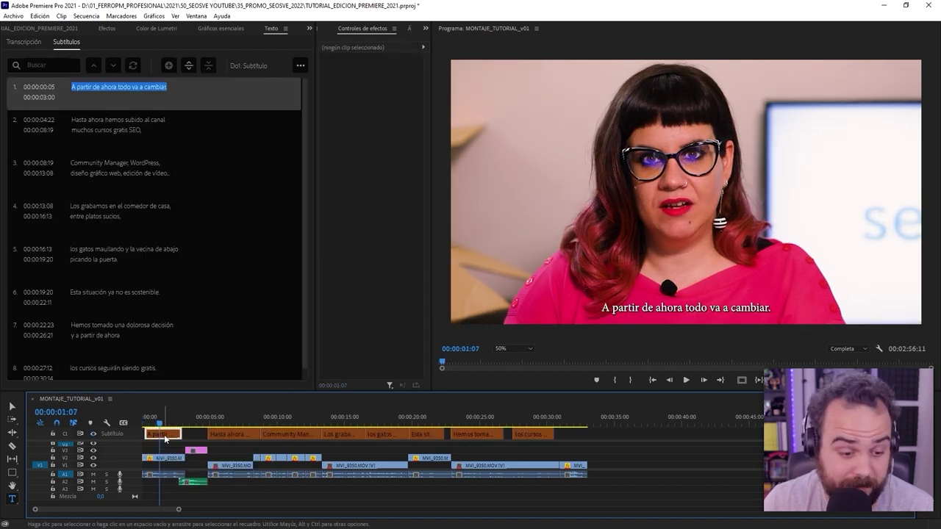
pyautogui.click(232, 425)
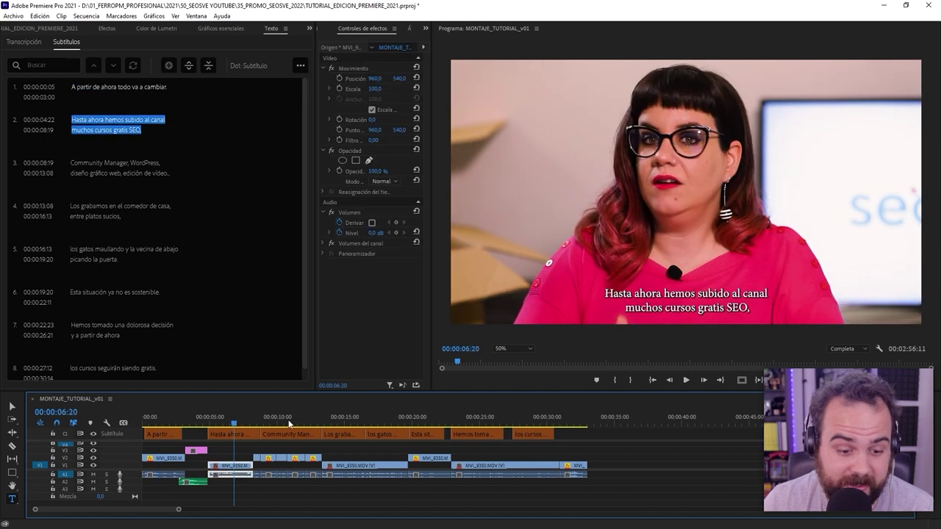
pyautogui.click(287, 425)
# Try shortening the end of the second subtitle in the timeline and undo the trim
pyautogui.click(253, 434)
pyautogui.moveTo(256, 434)
pyautogui.mouseDown()
pyautogui.moveTo(206, 432)
pyautogui.moveTo(243, 437)
pyautogui.mouseUp()
pyautogui.hotkey('ctrl', 'z')
pyautogui.click(330, 253)
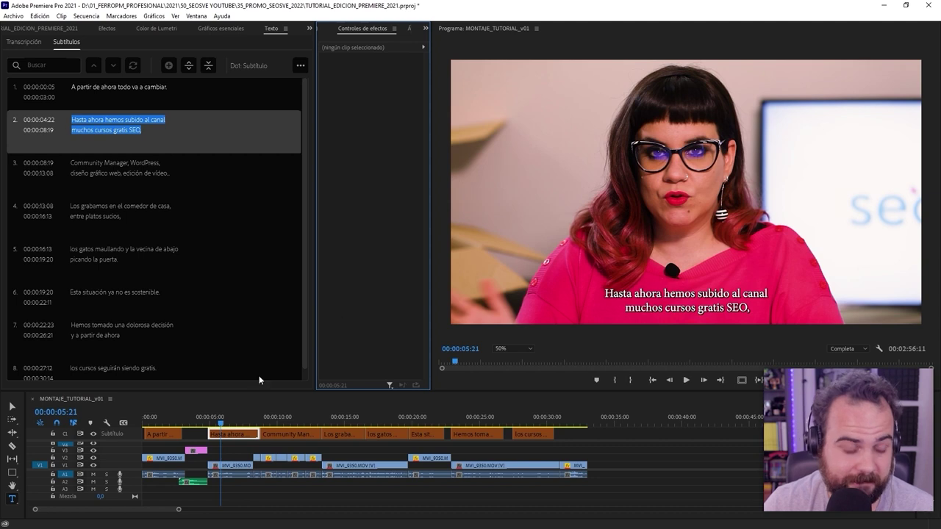
# Change the fill colour of the first subtitle, "A partir de ahora todo va a cambiar.", to yellow
pyautogui.click(235, 28)
pyautogui.click(161, 434)
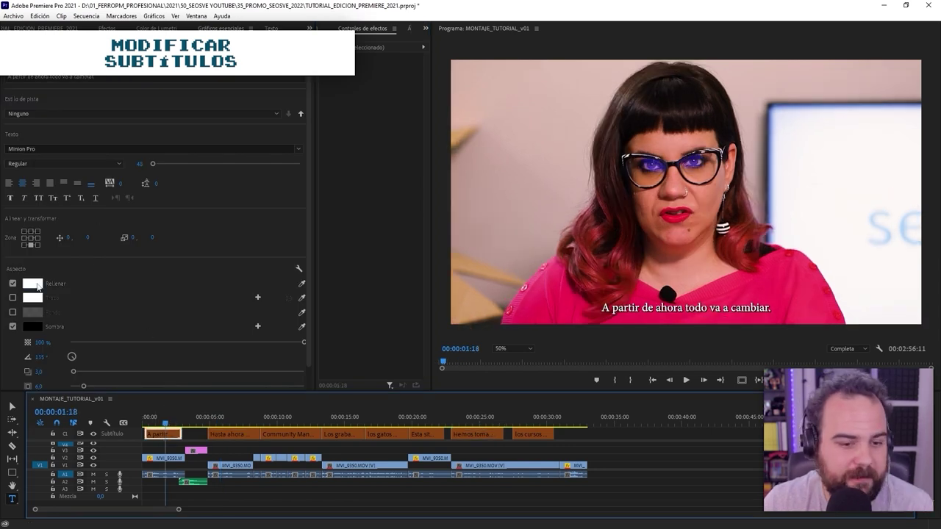
pyautogui.click(33, 283)
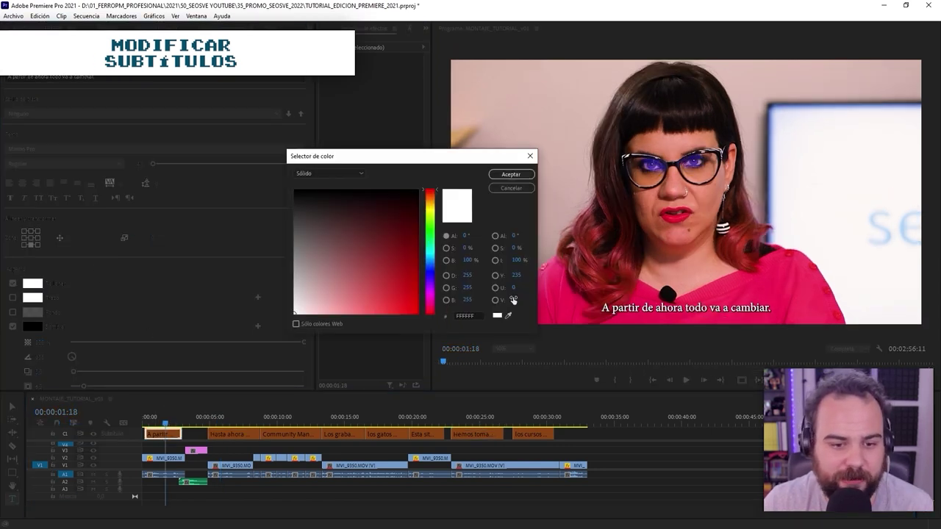
pyautogui.click(433, 213)
pyautogui.click(406, 219)
# Try changing the first subtitle's font from the font list to Helvetica
pyautogui.click(45, 147)
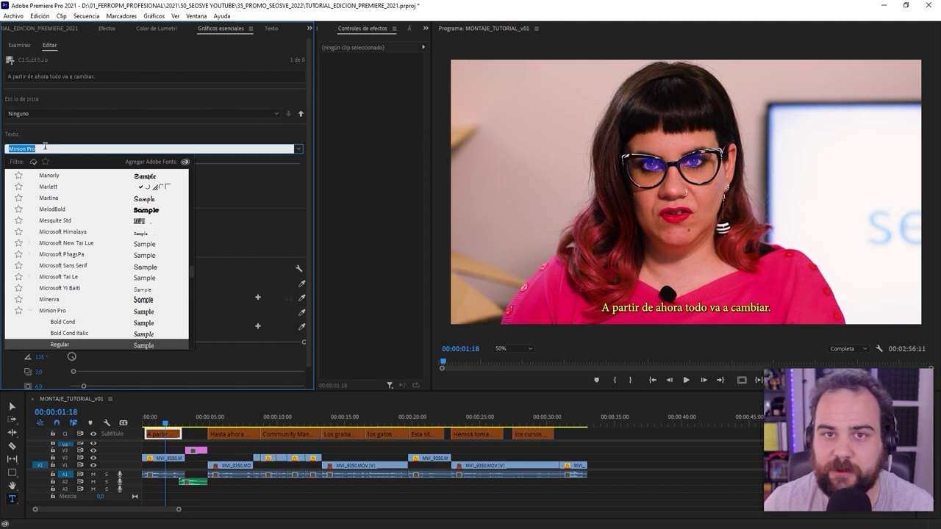
pyautogui.write('Helvetica')
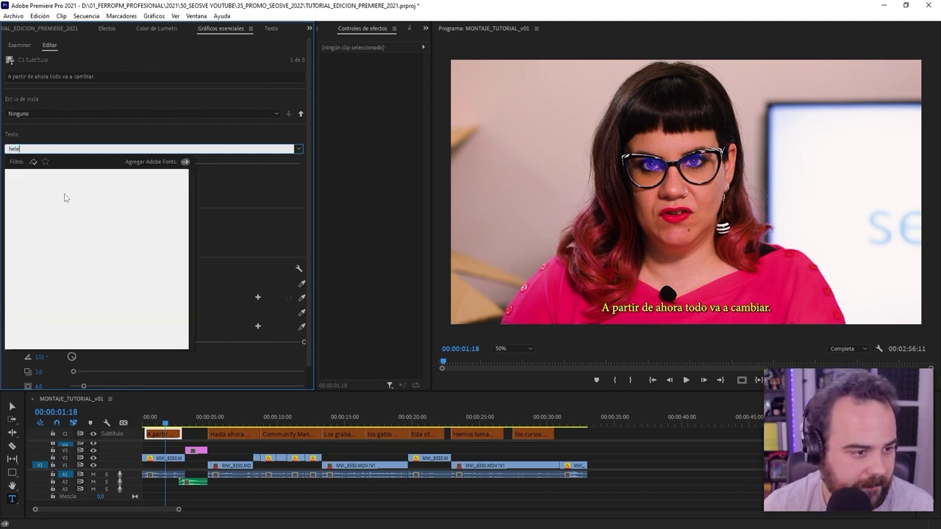
pyautogui.press('Return')
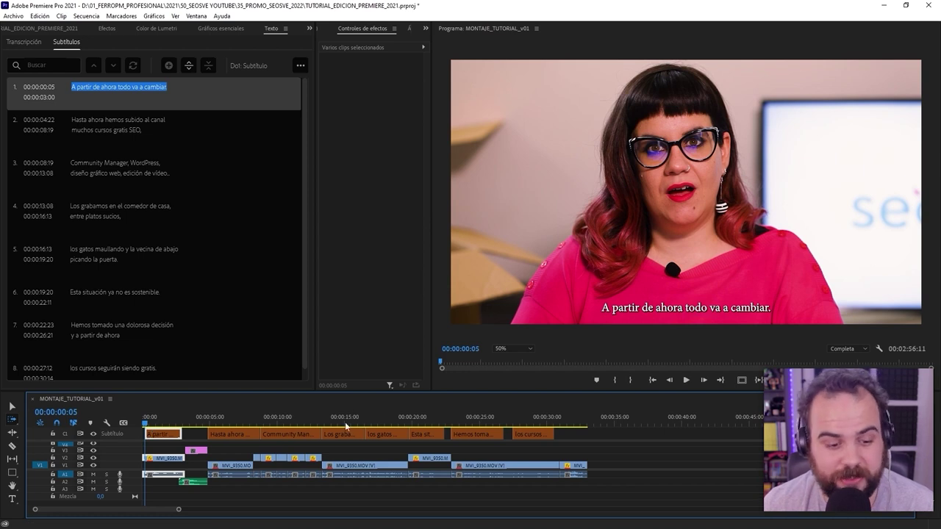
# Select all the subtitles on the track, set their fill colour to yellow, and check the result across the sequence
pyautogui.click(157, 434)
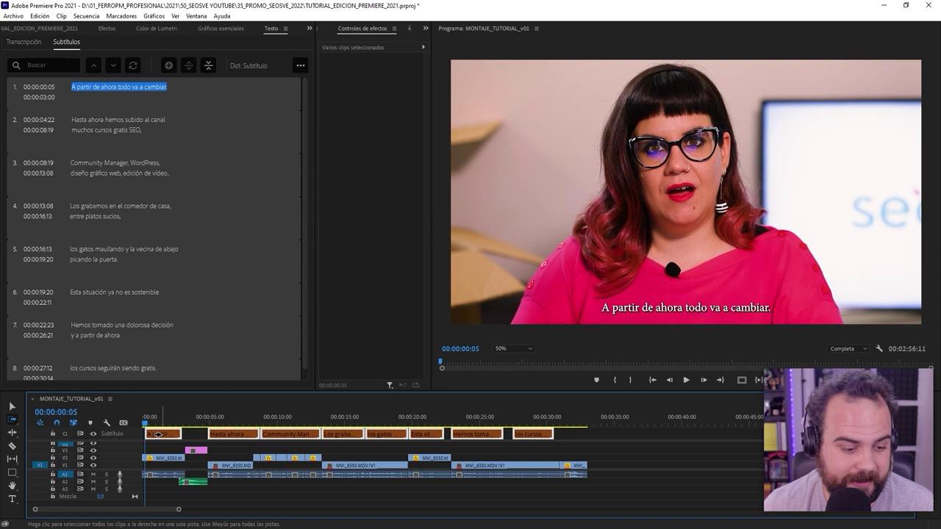
pyautogui.click(233, 29)
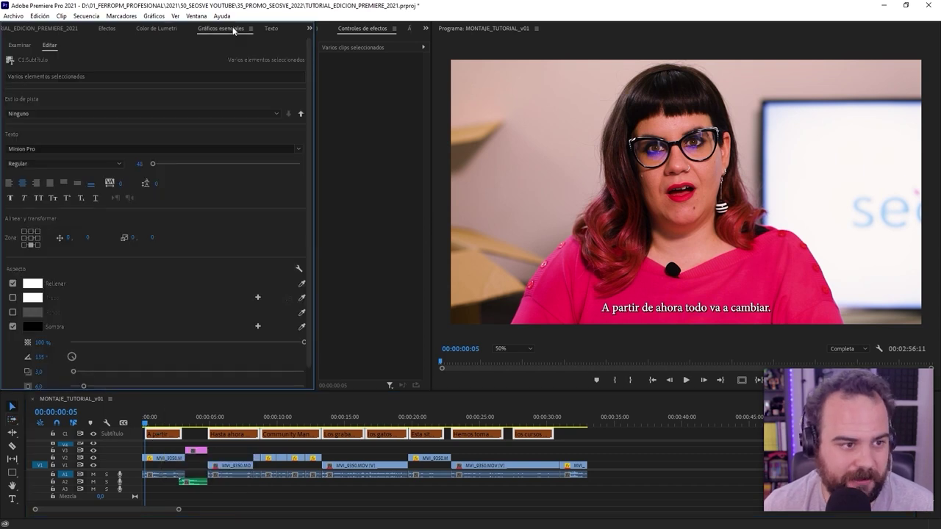
pyautogui.click(38, 293)
pyautogui.click(430, 215)
pyautogui.click(396, 237)
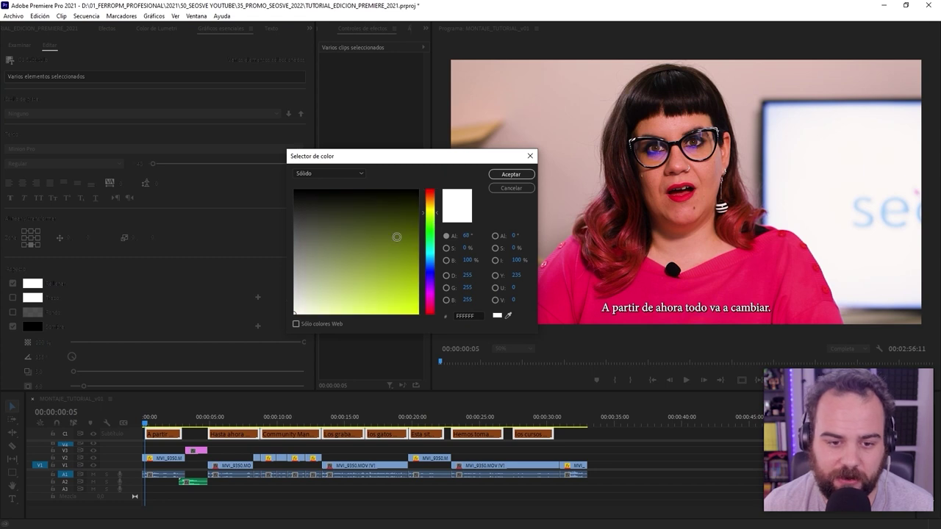
pyautogui.click(511, 174)
pyautogui.moveTo(242, 420); pyautogui.dragTo(383, 402)
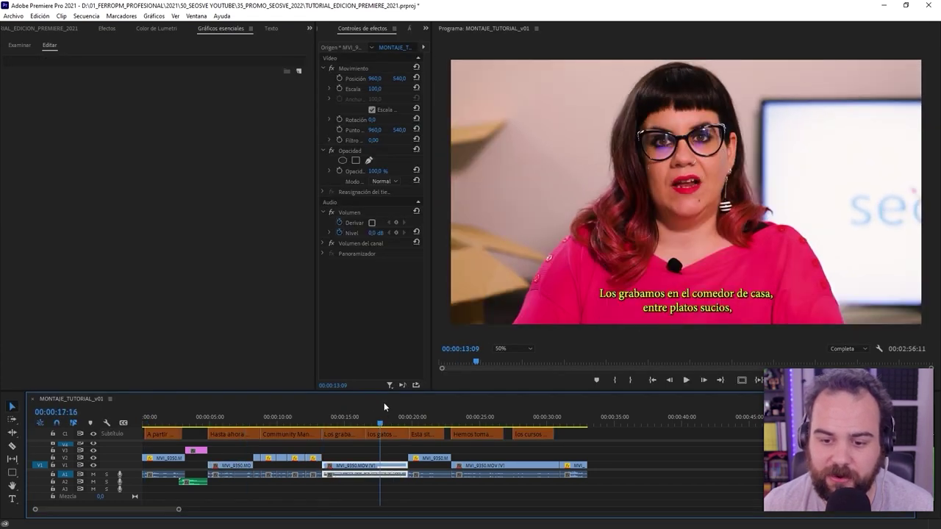
pyautogui.click(444, 417)
# Select the first subtitle and rename the subtitle track as ESP
pyautogui.doubleClick(172, 433)
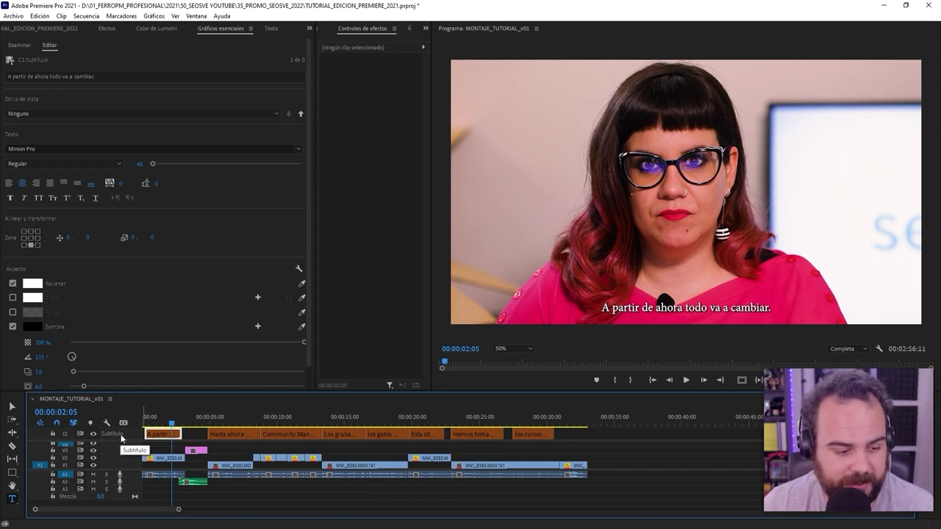
pyautogui.rightClick(121, 436)
pyautogui.click(156, 444)
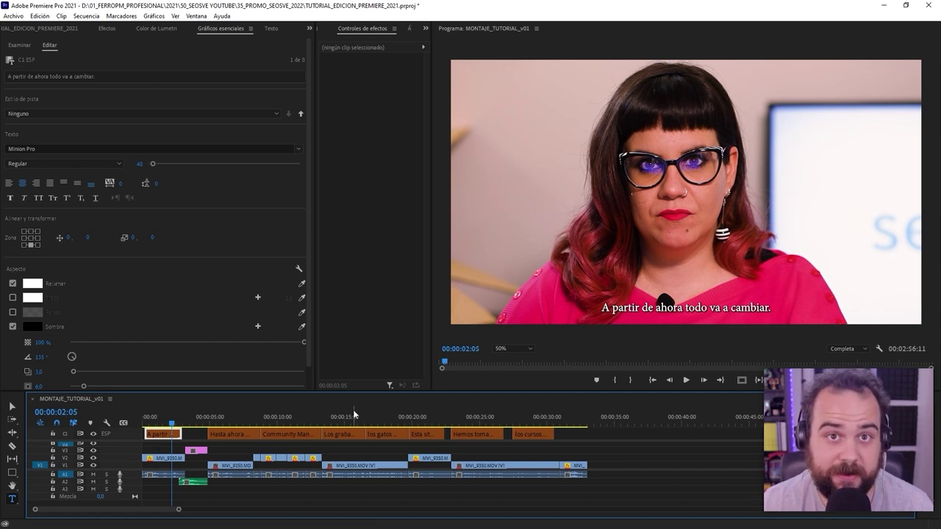
# Merge the second and third subtitles into a single subtitle
pyautogui.doubleClick(231, 434)
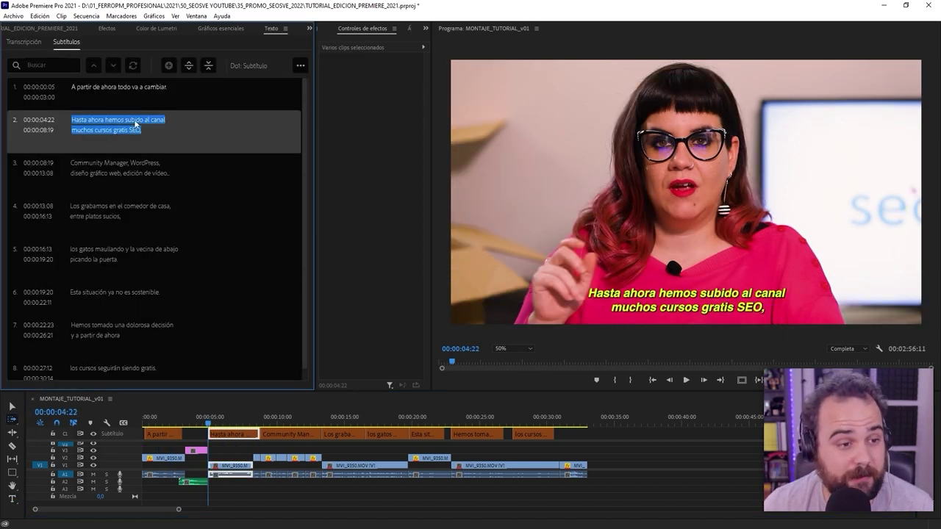
pyautogui.click(132, 165)
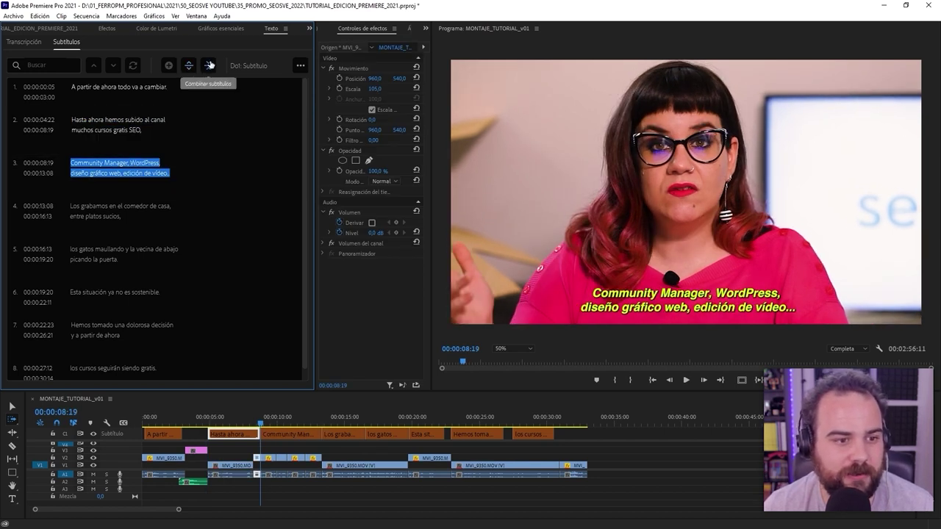
pyautogui.click(211, 65)
pyautogui.click(165, 147)
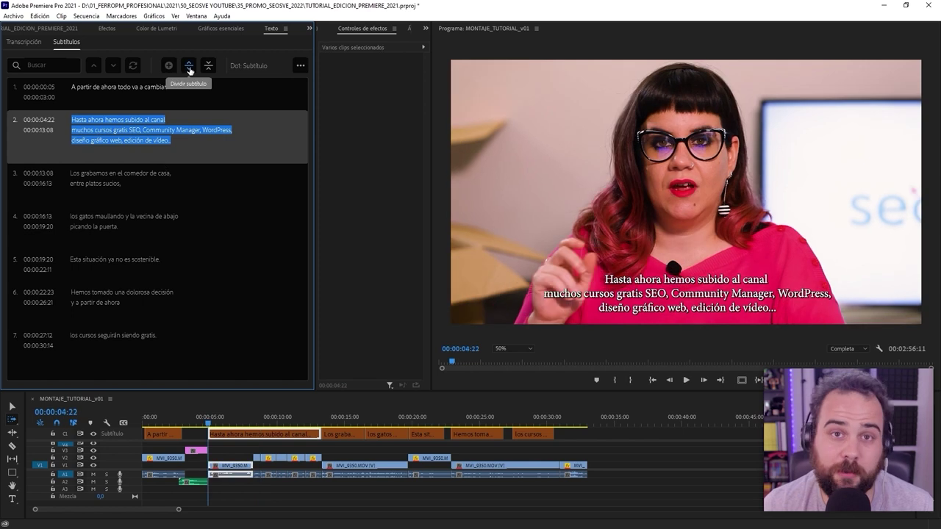
# Split the merged subtitle and divide its text, ending the first part at "muchos cursos gratis" and starting the second at "SEO"
pyautogui.click(189, 66)
pyautogui.click(141, 128)
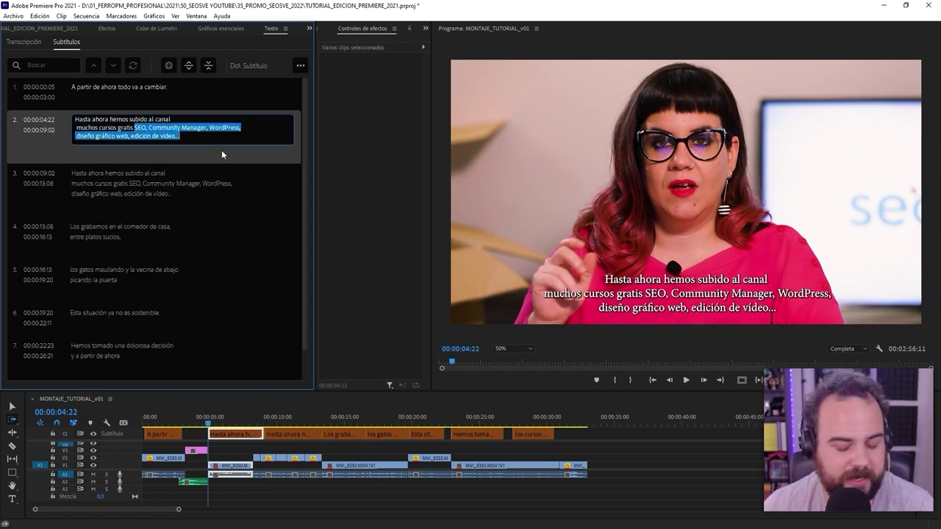
pyautogui.press('BackSpace')
pyautogui.click(132, 171)
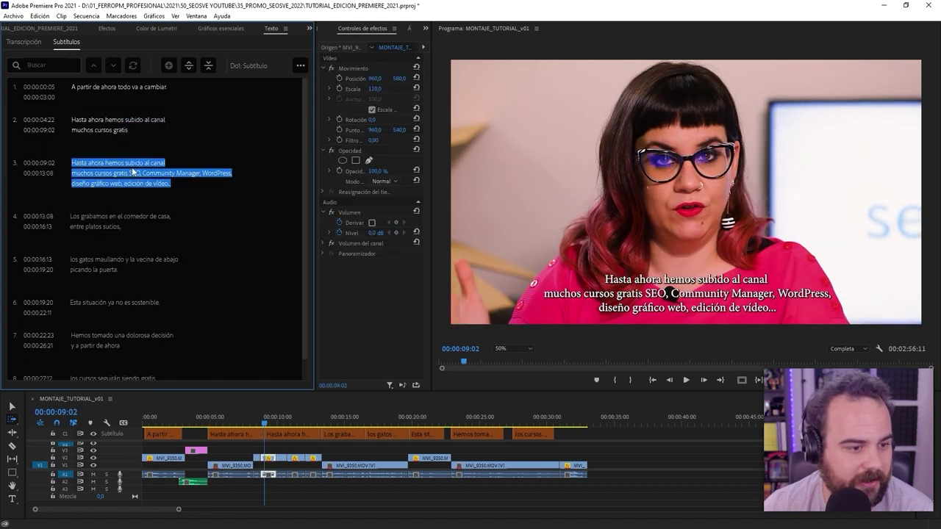
pyautogui.click(131, 171)
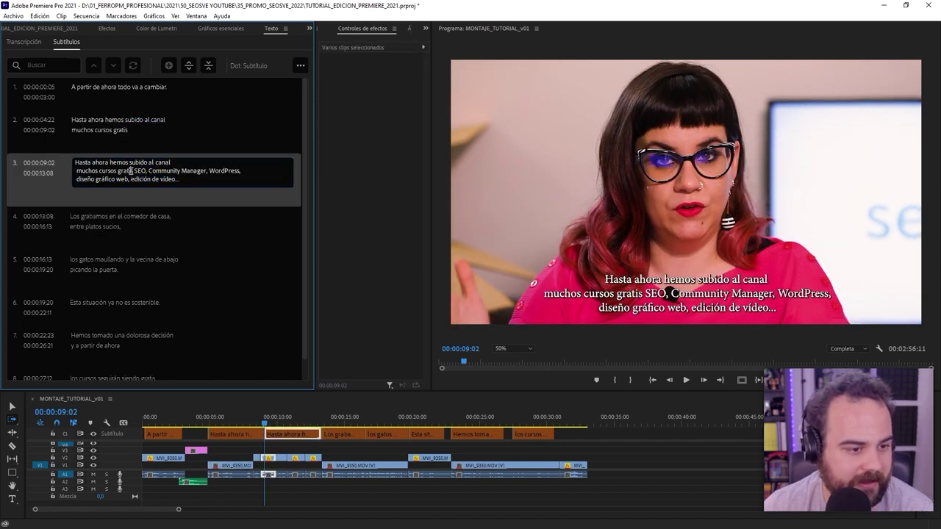
pyautogui.moveTo(135, 171); pyautogui.dragTo(33, 146)
pyautogui.press('BackSpace')
# Move the cut between the second and third subtitles to 00:00:08:06
pyautogui.click(248, 423)
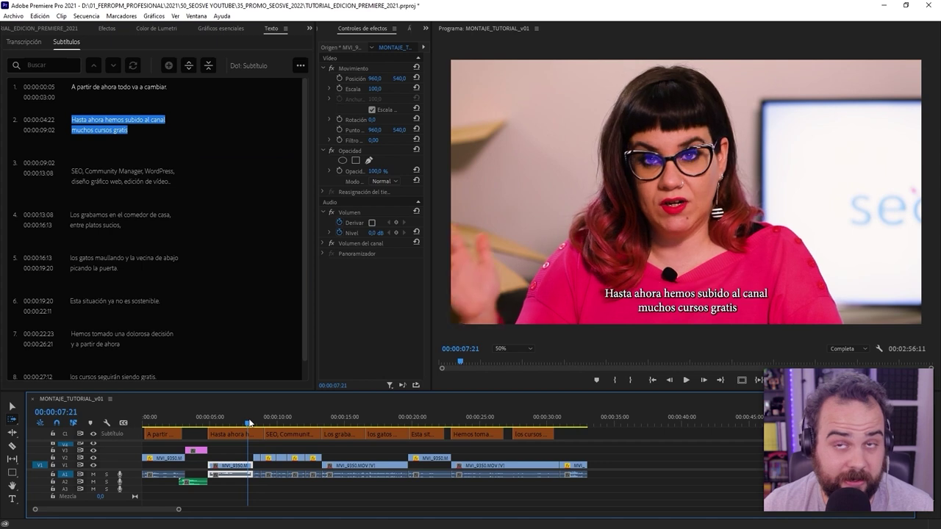
pyautogui.click(256, 445)
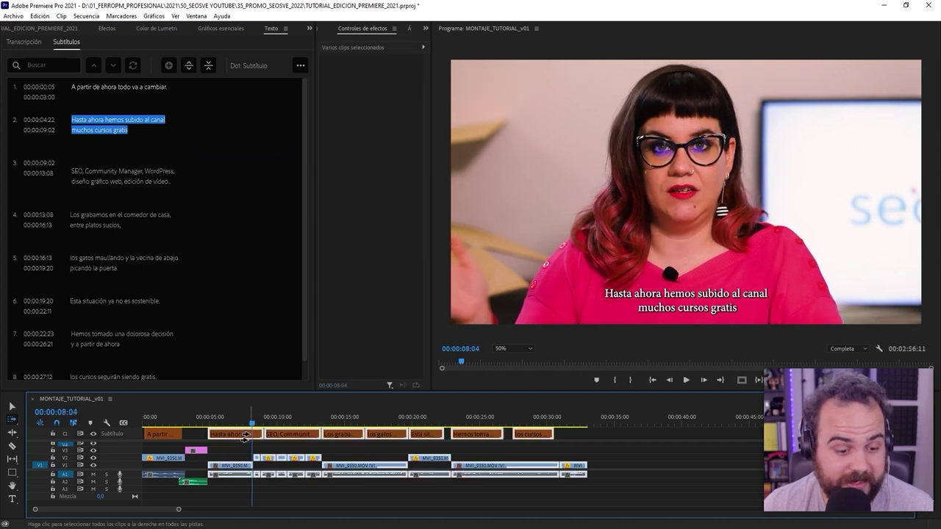
pyautogui.click(253, 424)
pyautogui.moveTo(252, 424)
pyautogui.mouseDown()
pyautogui.moveTo(280, 424)
pyautogui.moveTo(255, 412)
pyautogui.moveTo(257, 432)
pyautogui.mouseUp()
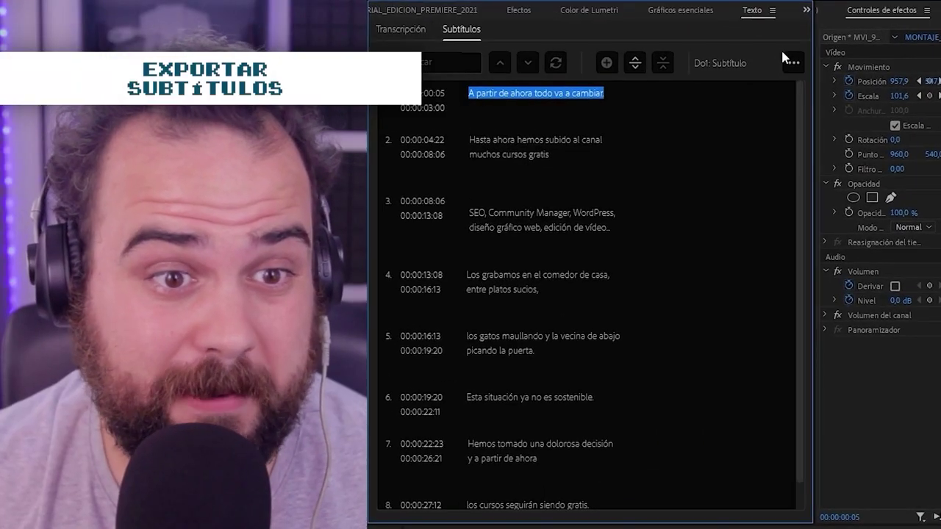
# Open the additional subtitle options to look for the ways of exporting the subtitles
pyautogui.click(794, 64)
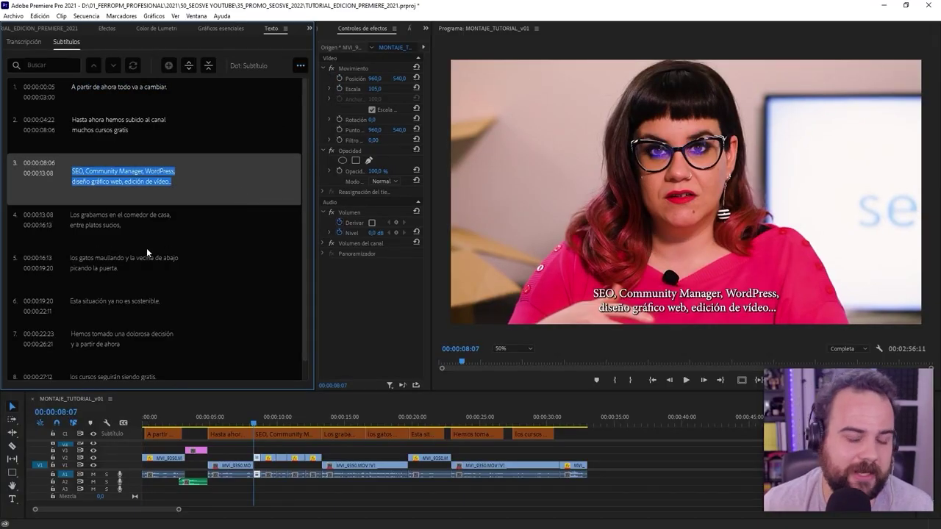
pyautogui.click(121, 440)
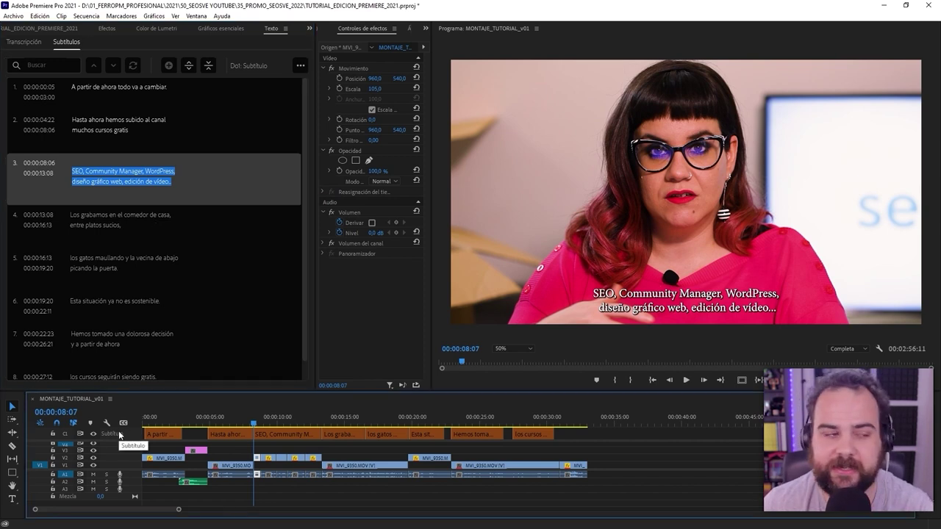
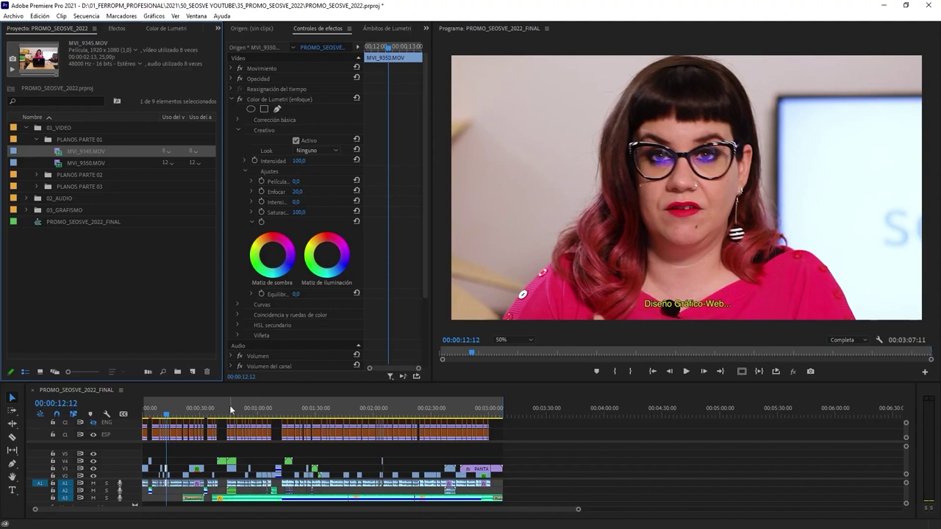
# Go to 00:00:45:02 in PROMO_SEOSVE_2022_FINAL and look over the clip MVI_9350.MOV, the source view, the programme view and the sequence
pyautogui.click(229, 405)
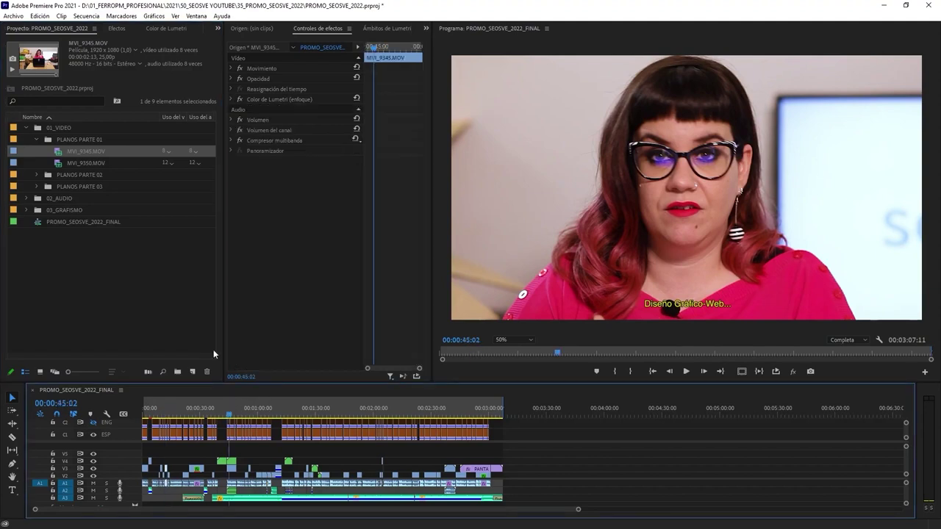
pyautogui.click(81, 163)
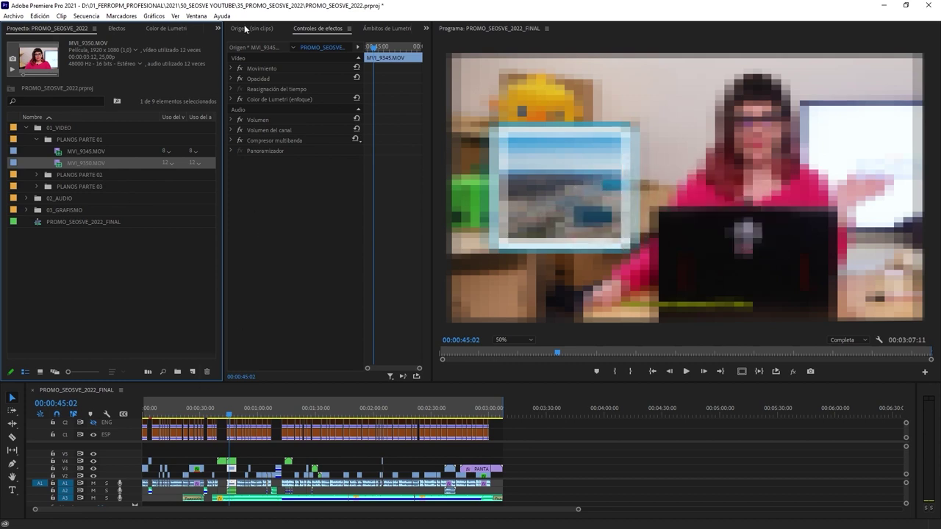
pyautogui.click(247, 29)
pyautogui.click(465, 26)
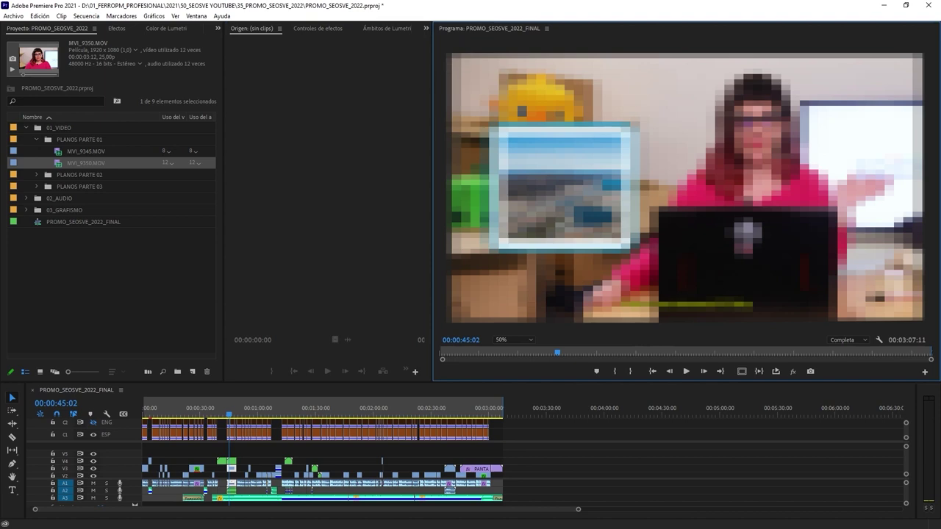
pyautogui.click(104, 391)
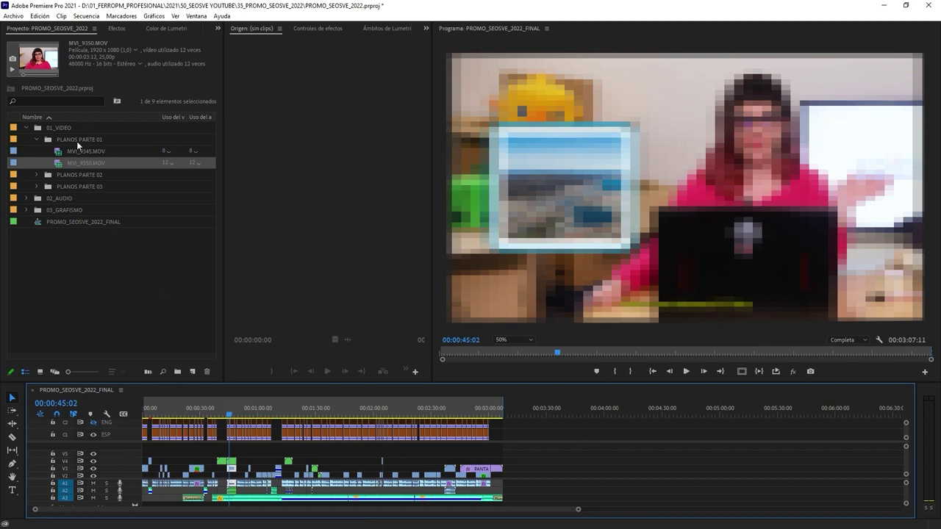
pyautogui.click(74, 161)
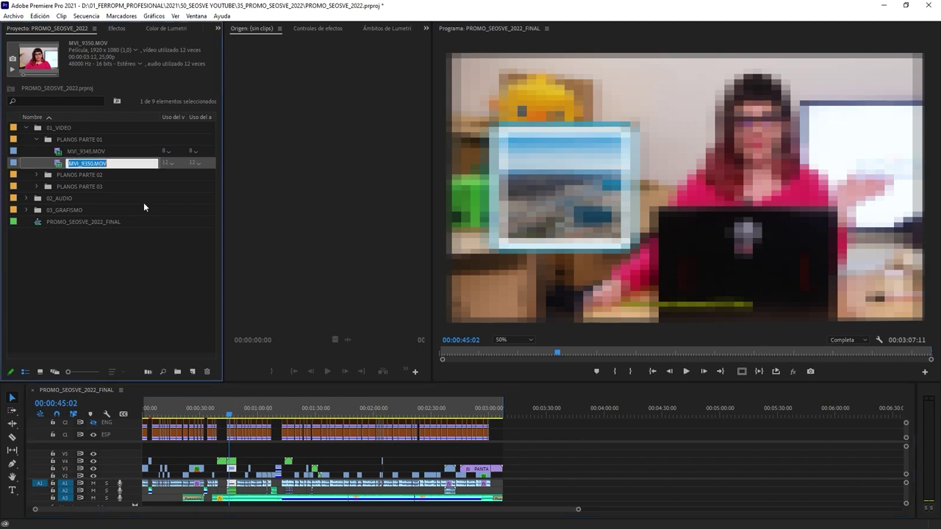
pyautogui.click(58, 147)
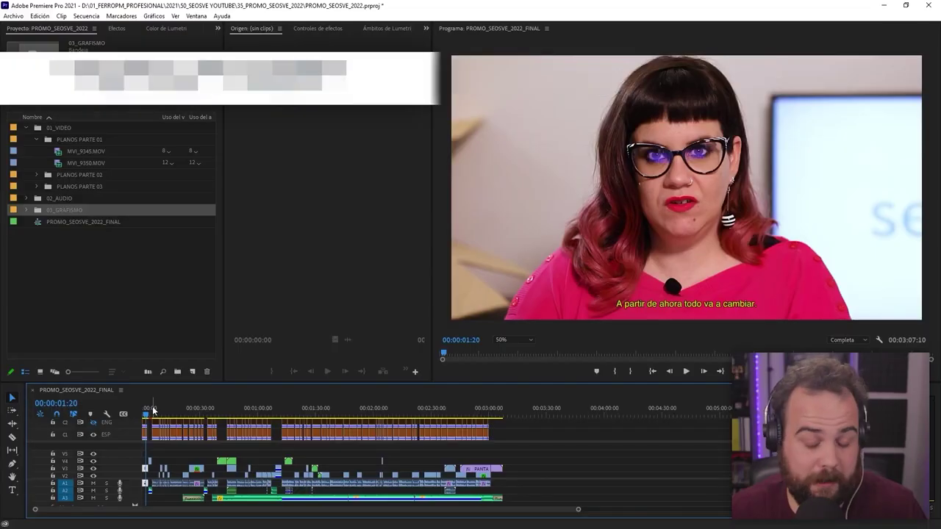
# Mark the export range of PROMO_SEOSVE_2022_FINAL from 00:00:00:00 to an out point at 00:03:07:10
pyautogui.click(146, 416)
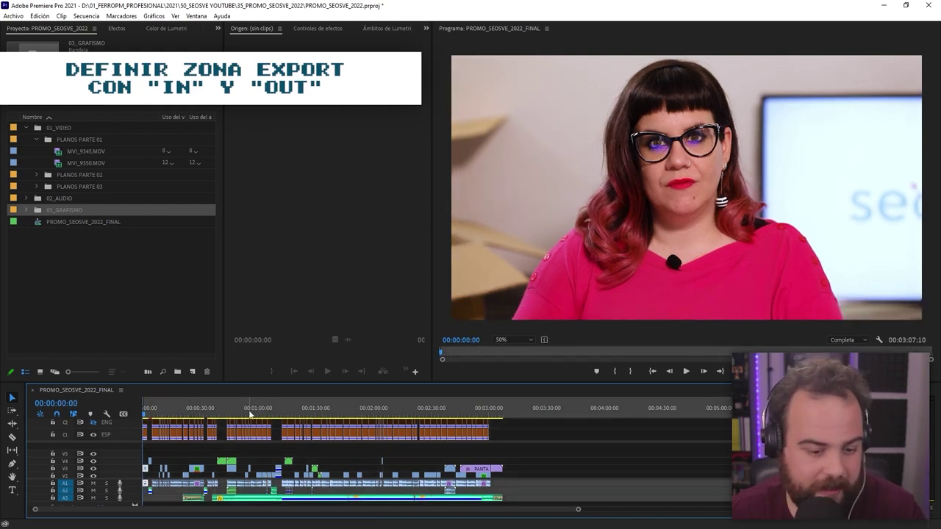
pyautogui.press('o')
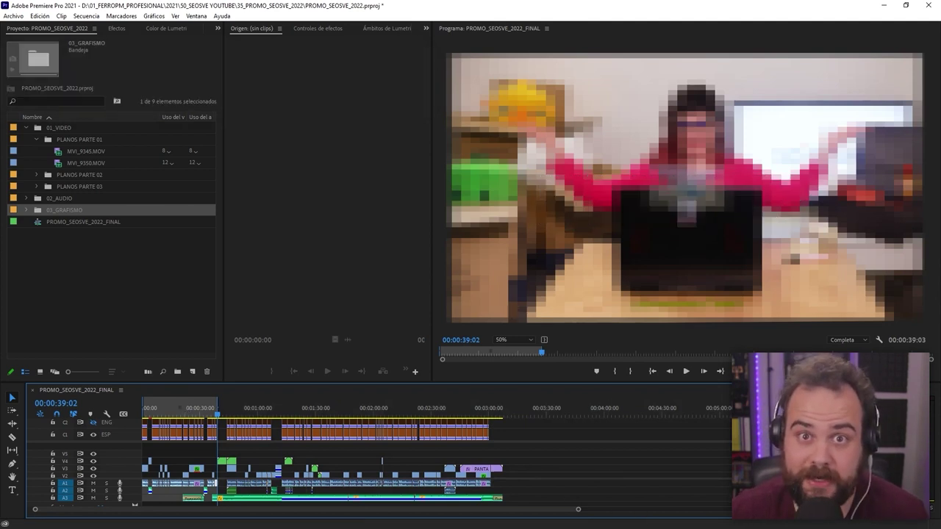
pyautogui.click(501, 415)
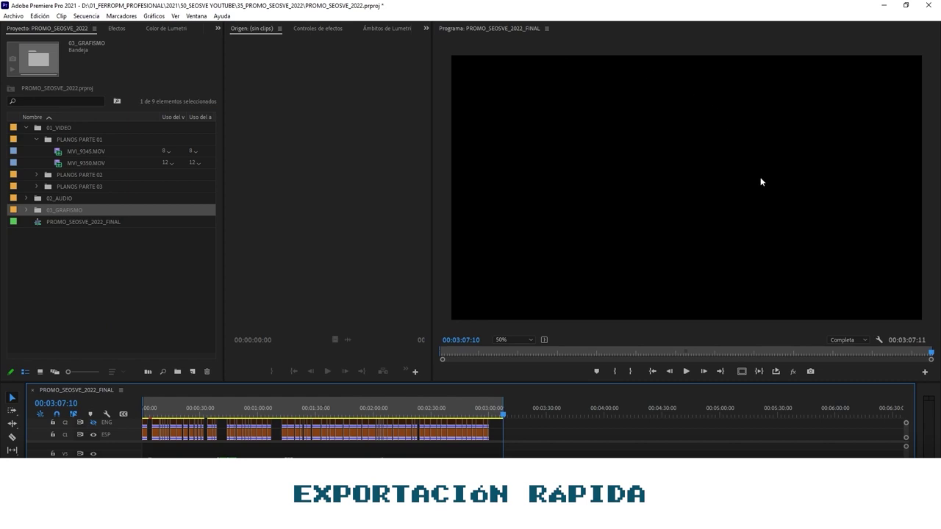
# Show the workspaces bar and open Quick Export for the sequence, checking the output file's name and save location
pyautogui.click(198, 17)
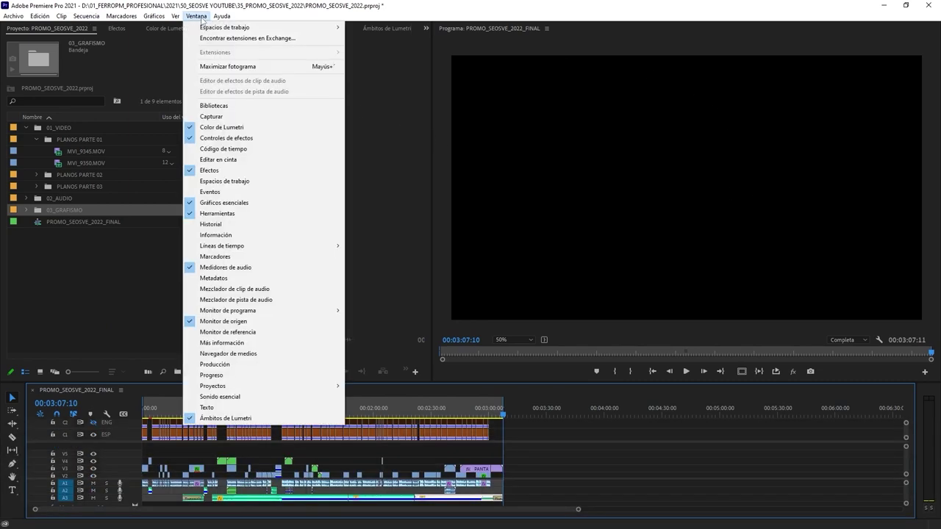
pyautogui.click(246, 180)
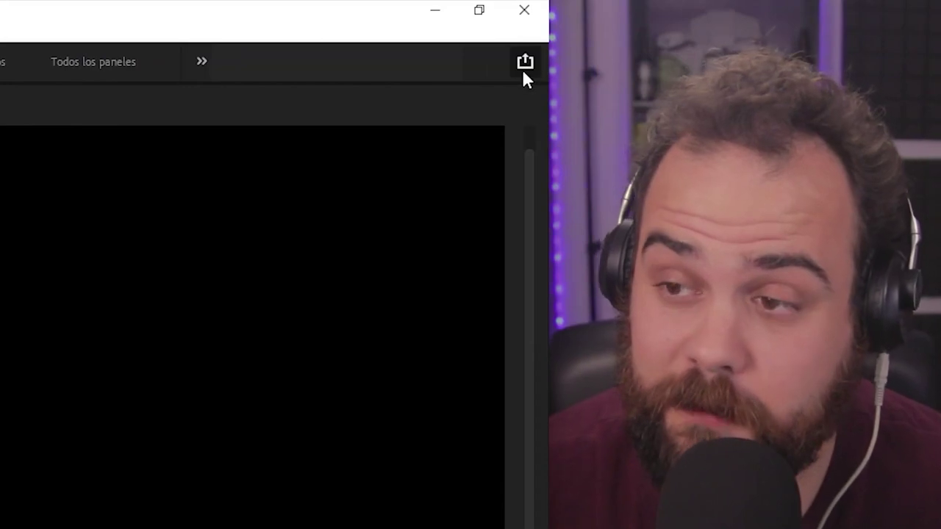
pyautogui.click(523, 66)
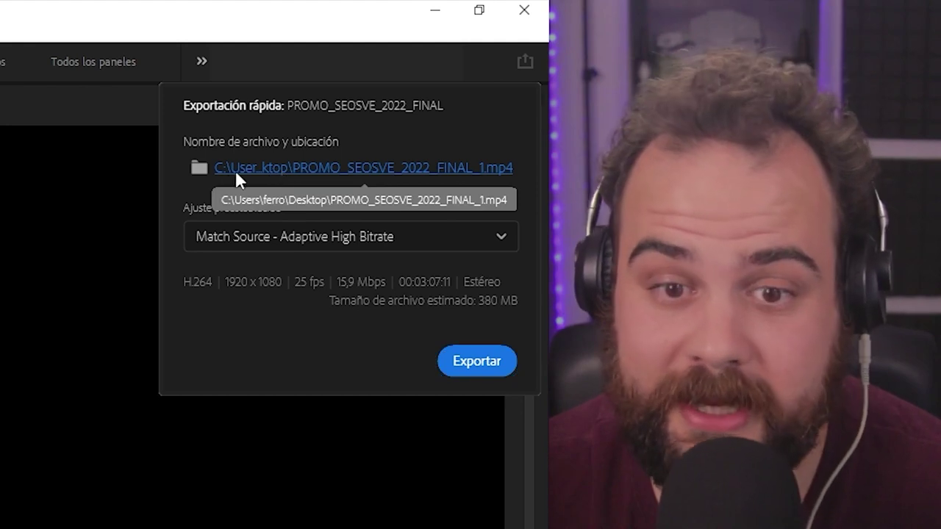
pyautogui.click(236, 169)
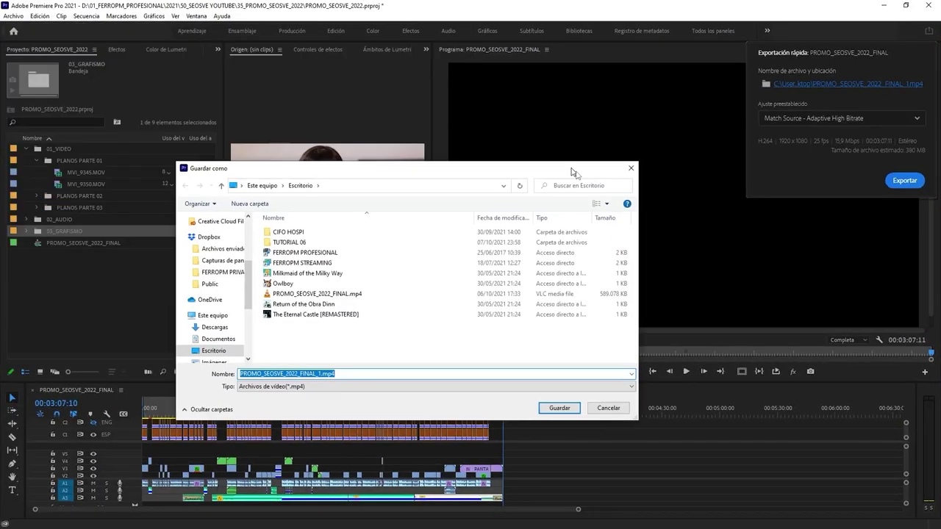
pyautogui.click(605, 348)
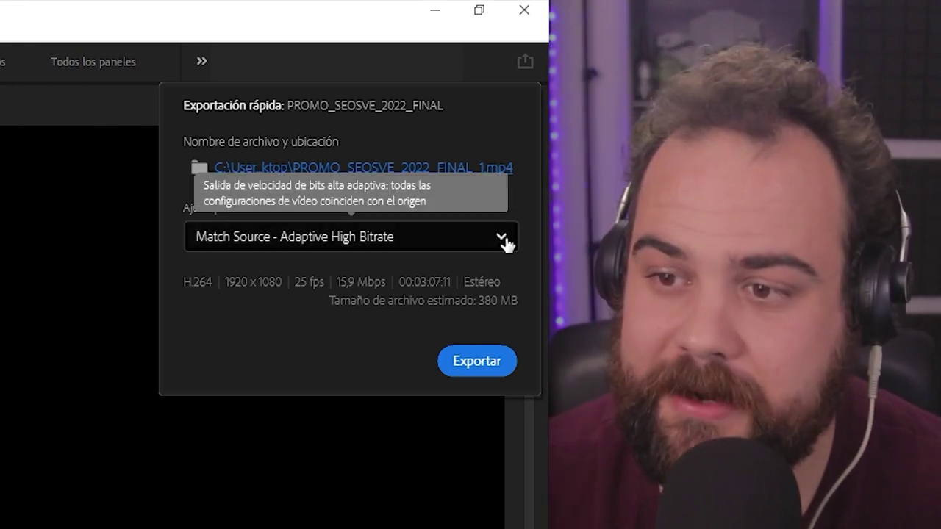
# Try the High Quality 1080p HD preset for the quick export and return to Match Source - Adaptive High Bitrate
pyautogui.click(503, 239)
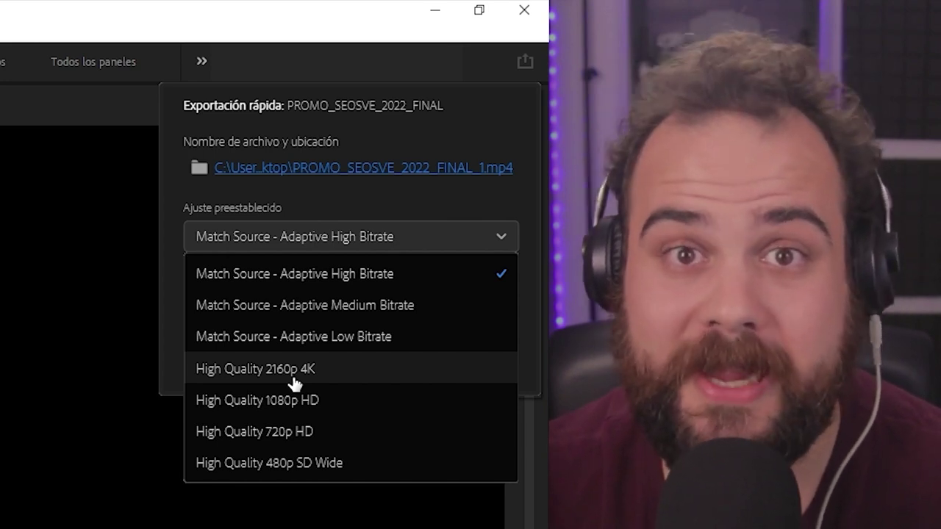
pyautogui.click(317, 398)
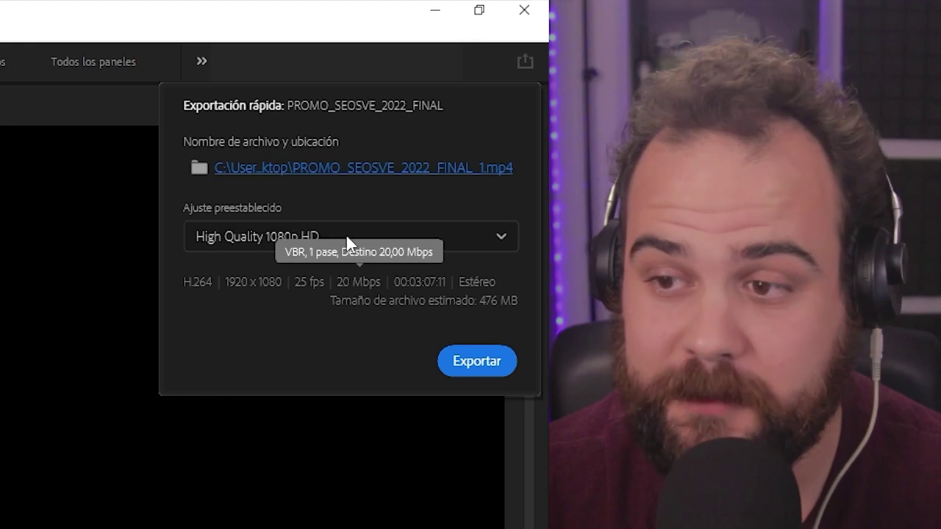
pyautogui.click(346, 236)
pyautogui.click(356, 277)
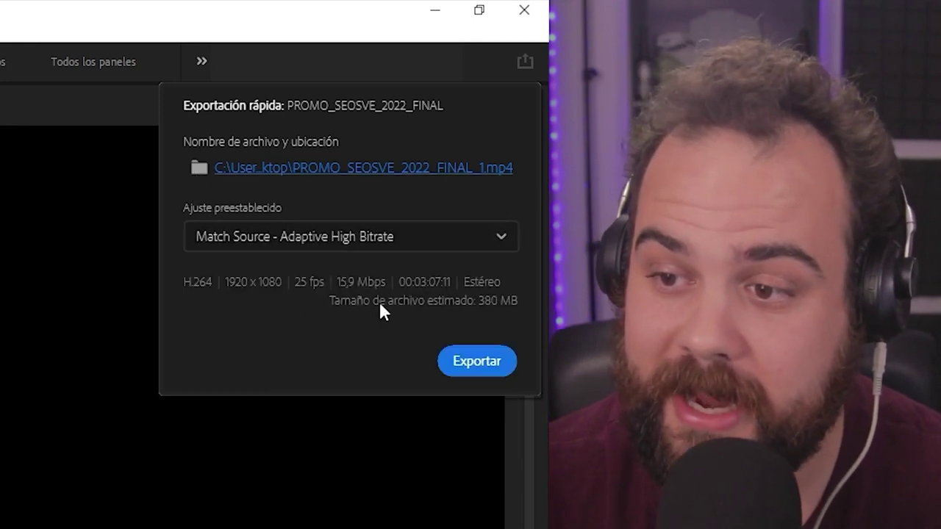